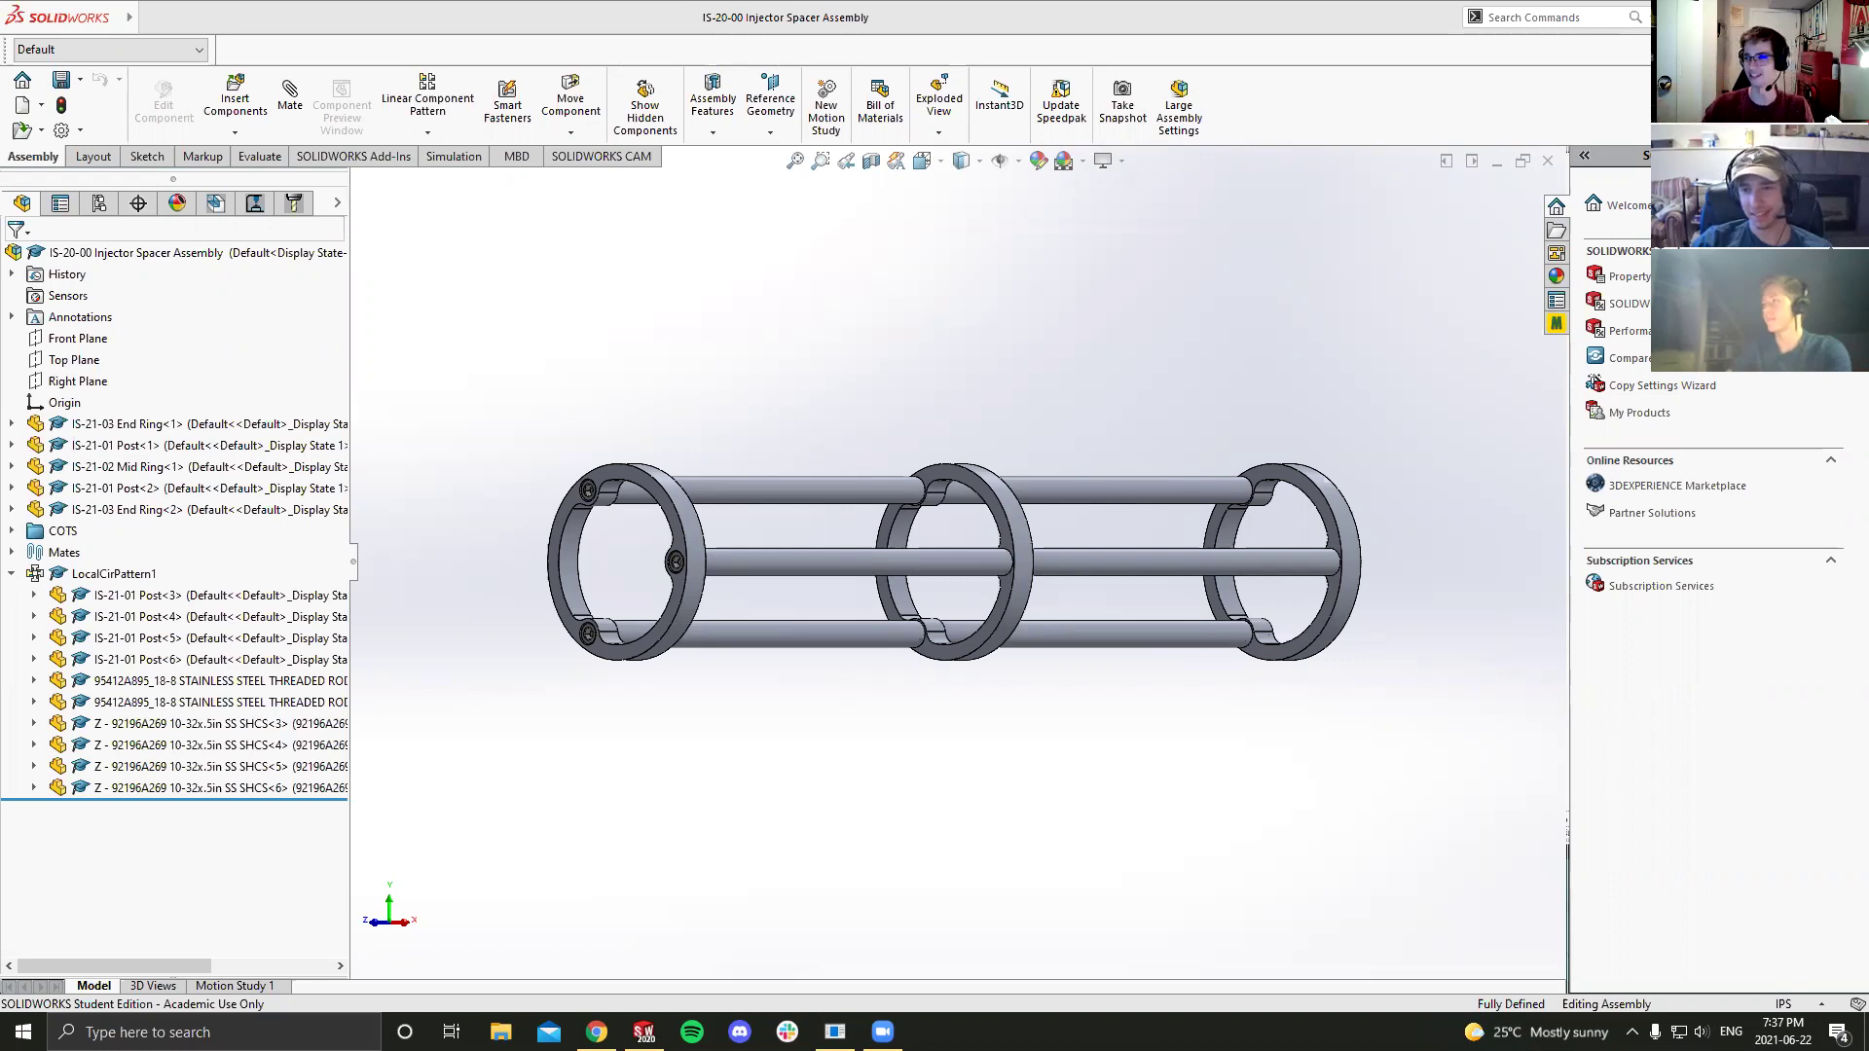
Step: Open File Explorer on the M.2 NVME (C:) drive and show the View options
{"action": "scroll", "coordinate": [949, 559], "scroll_direction": "up", "scroll_amount": 1}
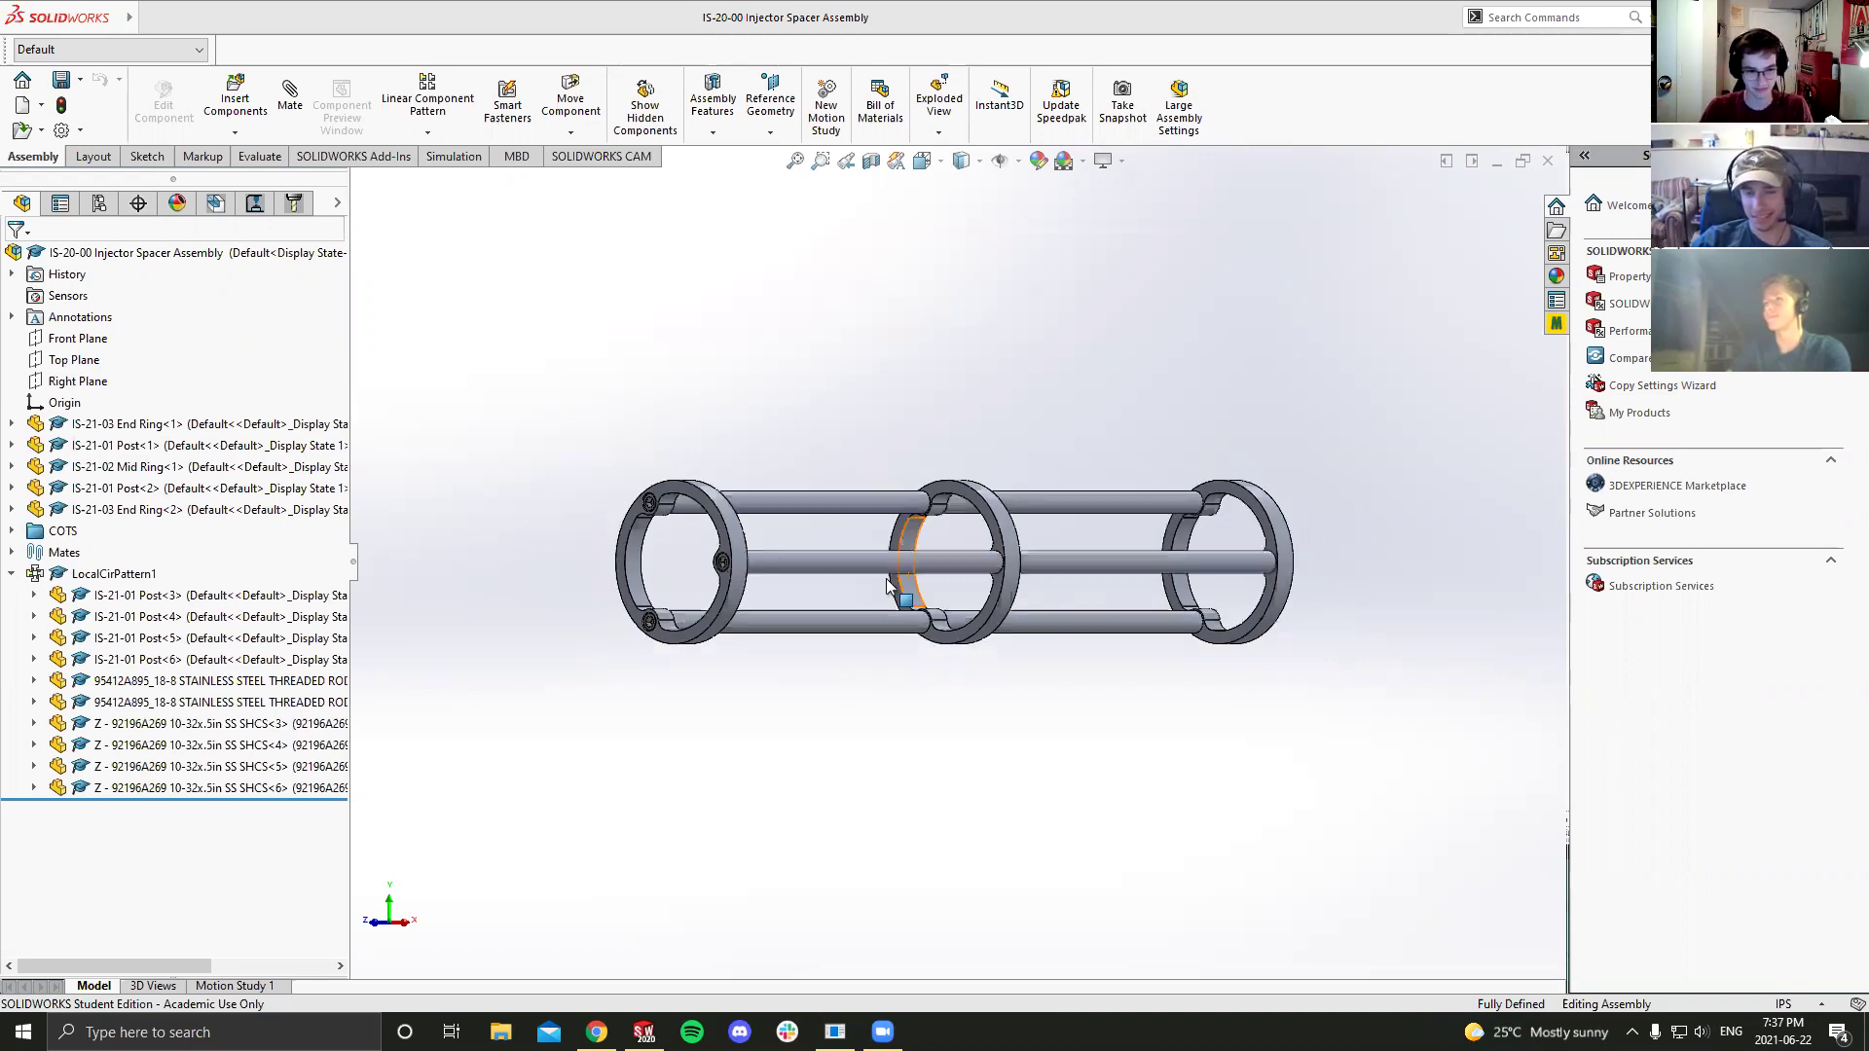
{"action": "scroll", "coordinate": [865, 529], "scroll_direction": "down", "scroll_amount": 1}
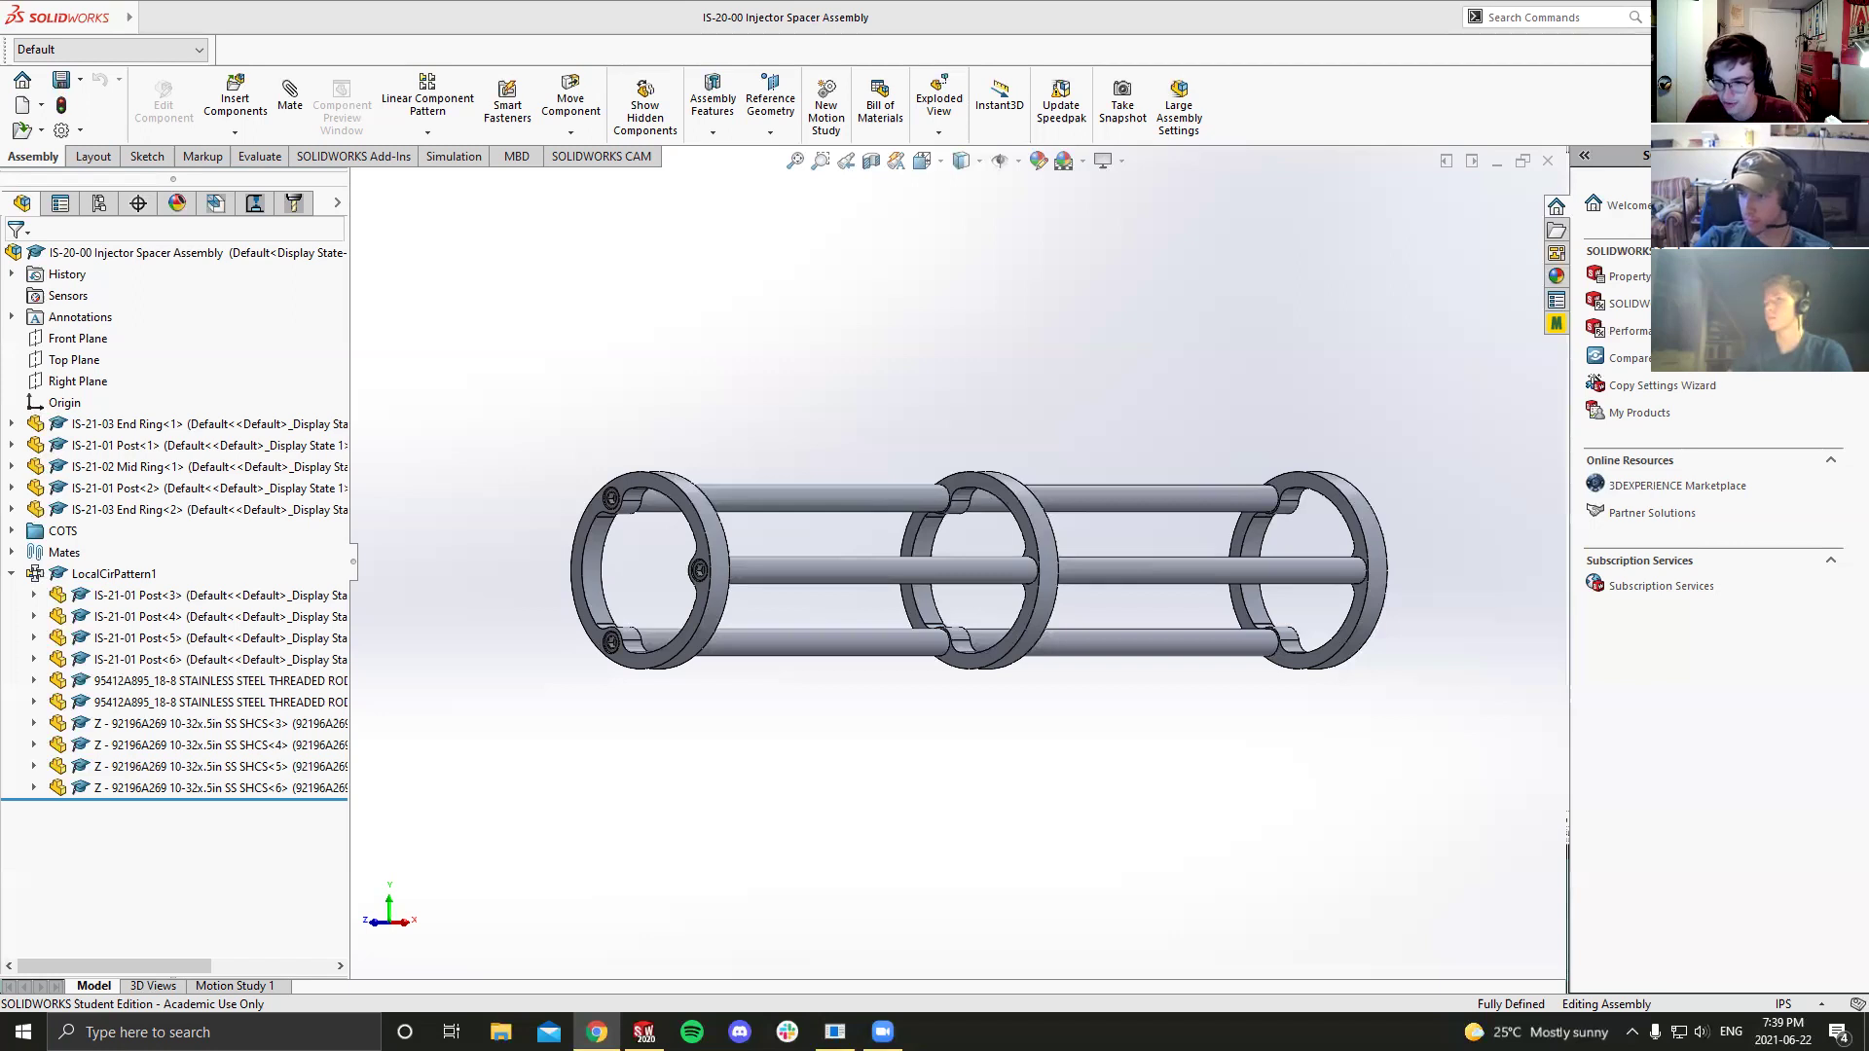
{"action": "left_click", "coordinate": [500, 1031]}
{"action": "scroll", "coordinate": [779, 545], "scroll_direction": "down", "scroll_amount": 2}
{"action": "scroll", "coordinate": [775, 516], "scroll_direction": "down", "scroll_amount": 2}
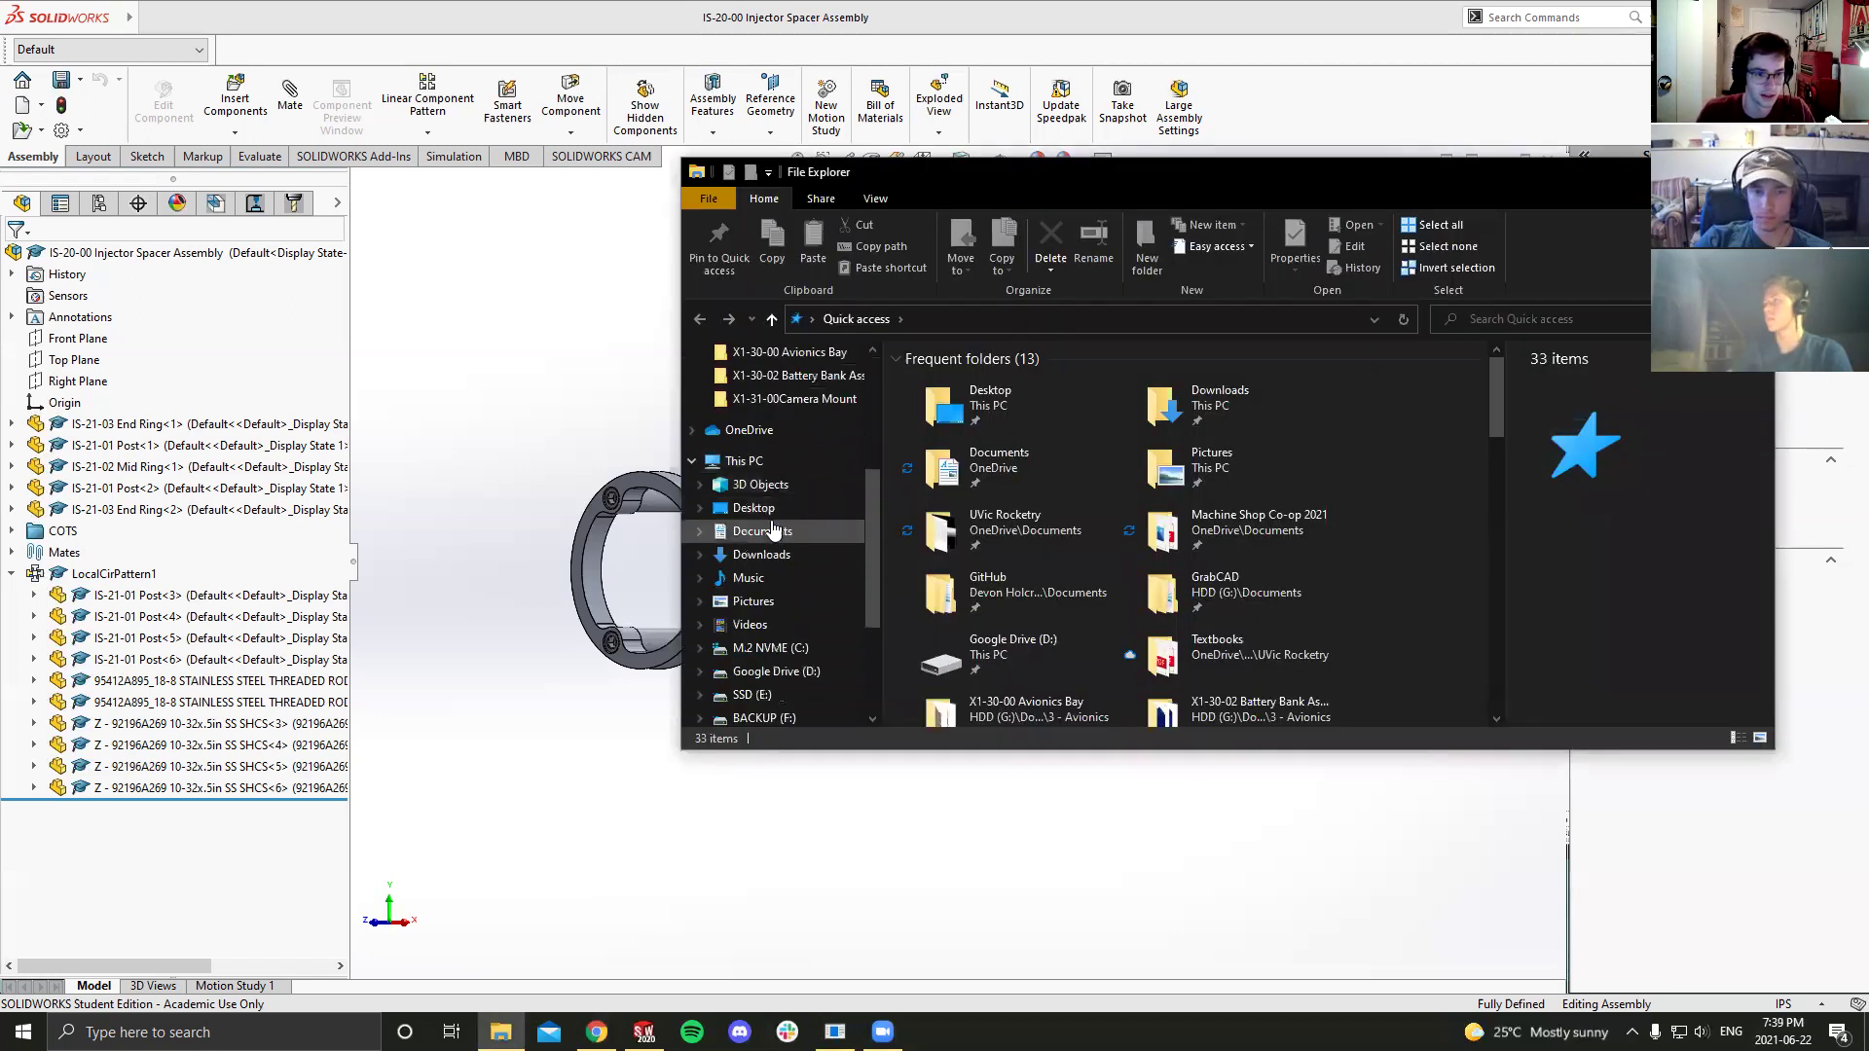
{"action": "left_click", "coordinate": [783, 580]}
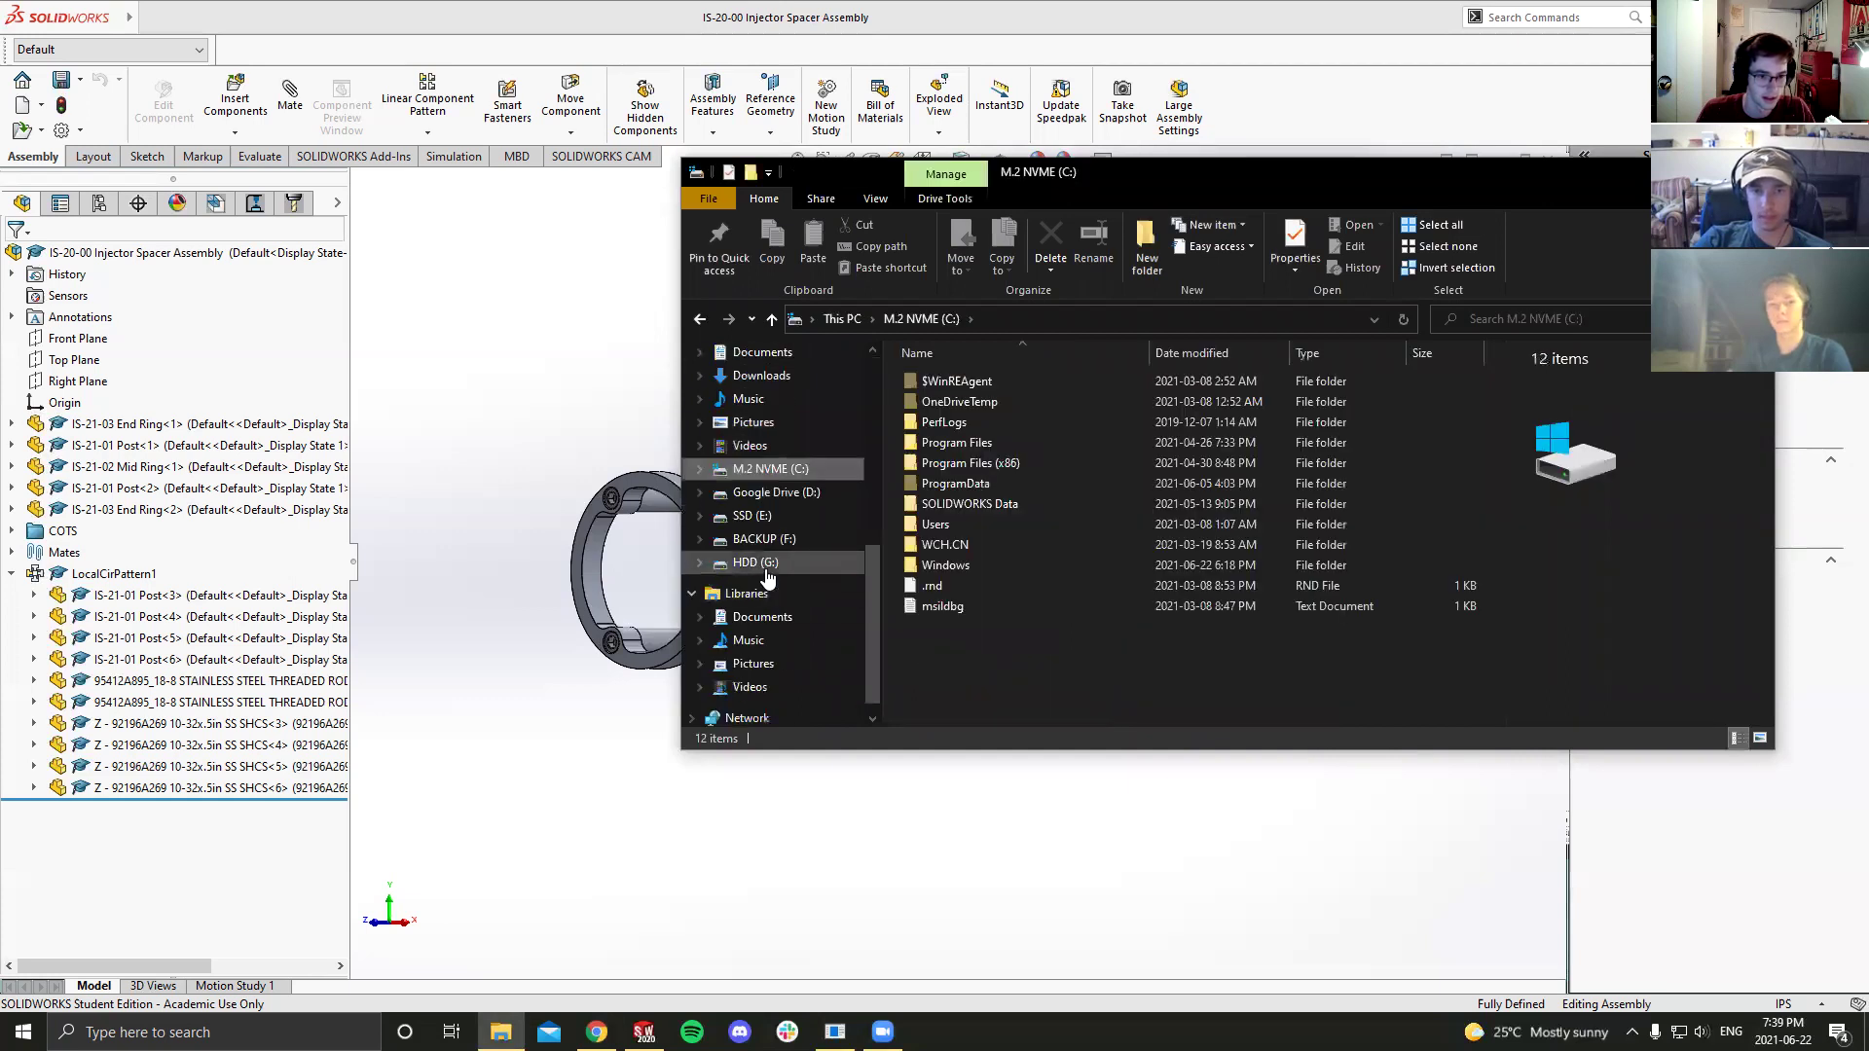
{"action": "scroll", "coordinate": [768, 610], "scroll_direction": "up", "scroll_amount": 2}
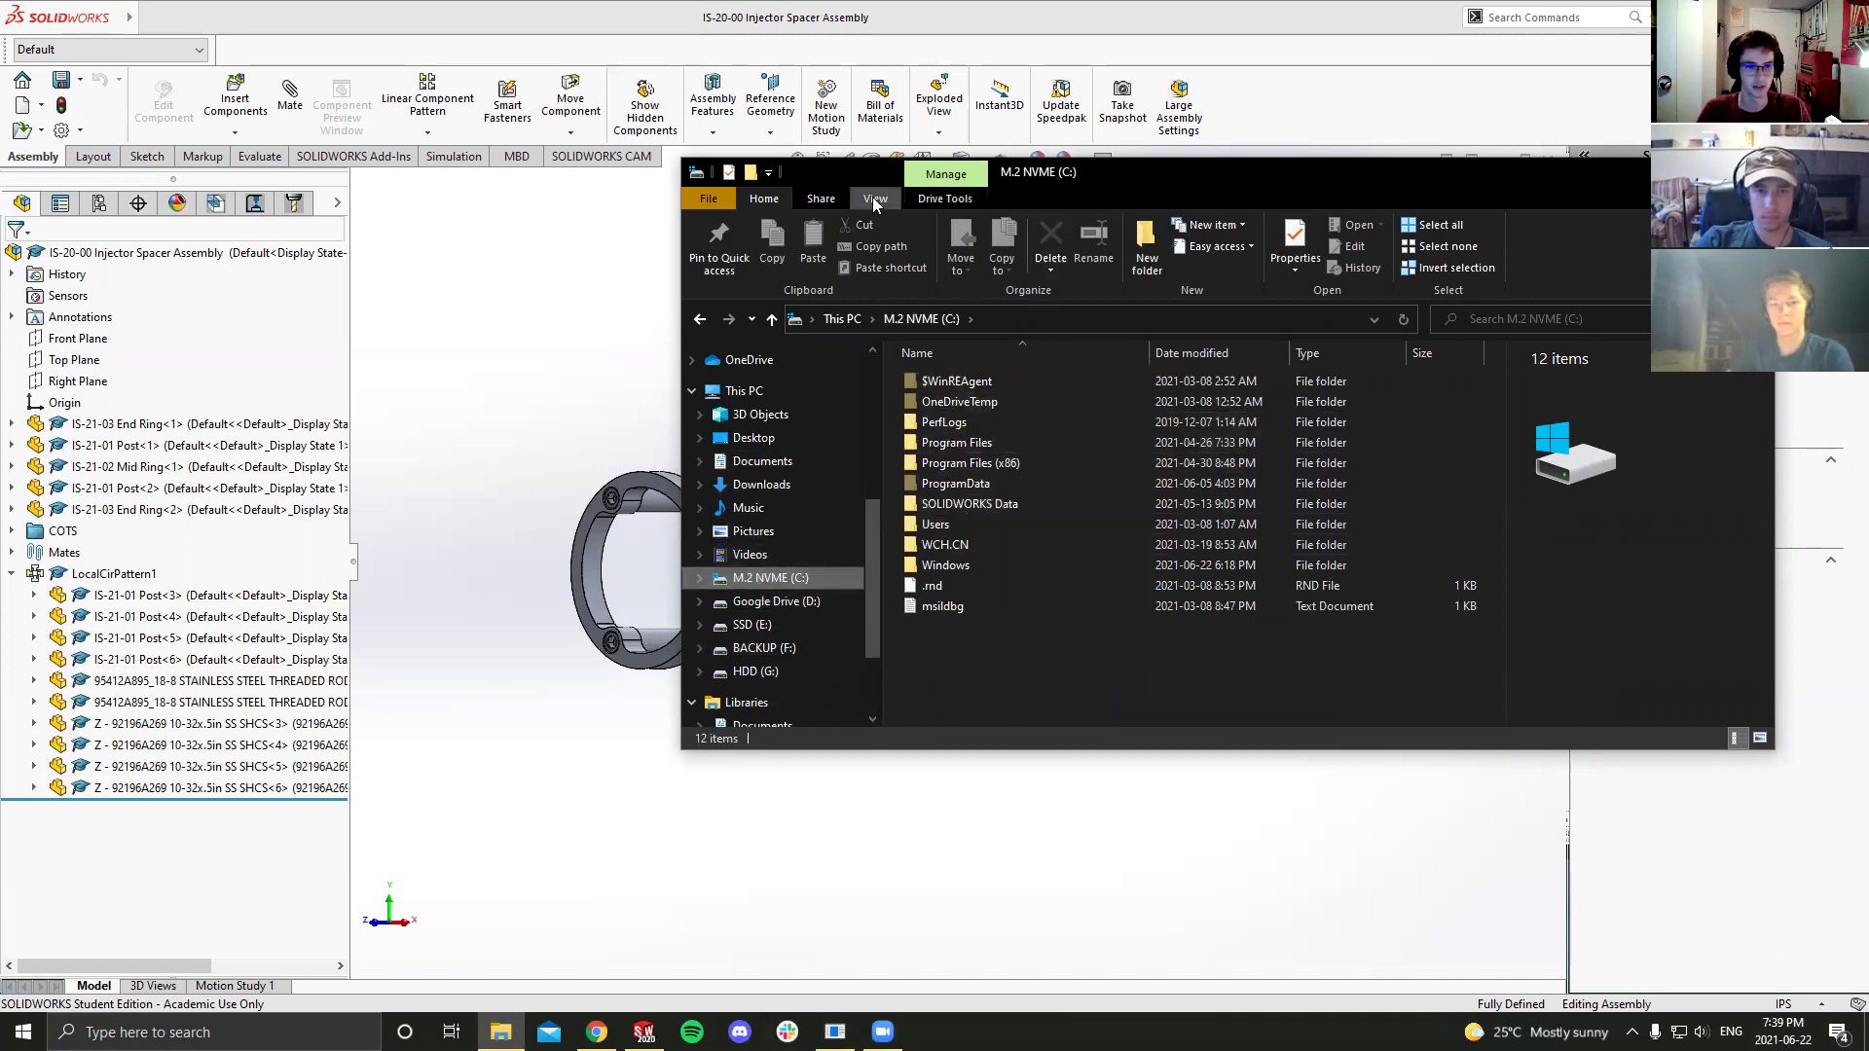
{"action": "left_click", "coordinate": [875, 198]}
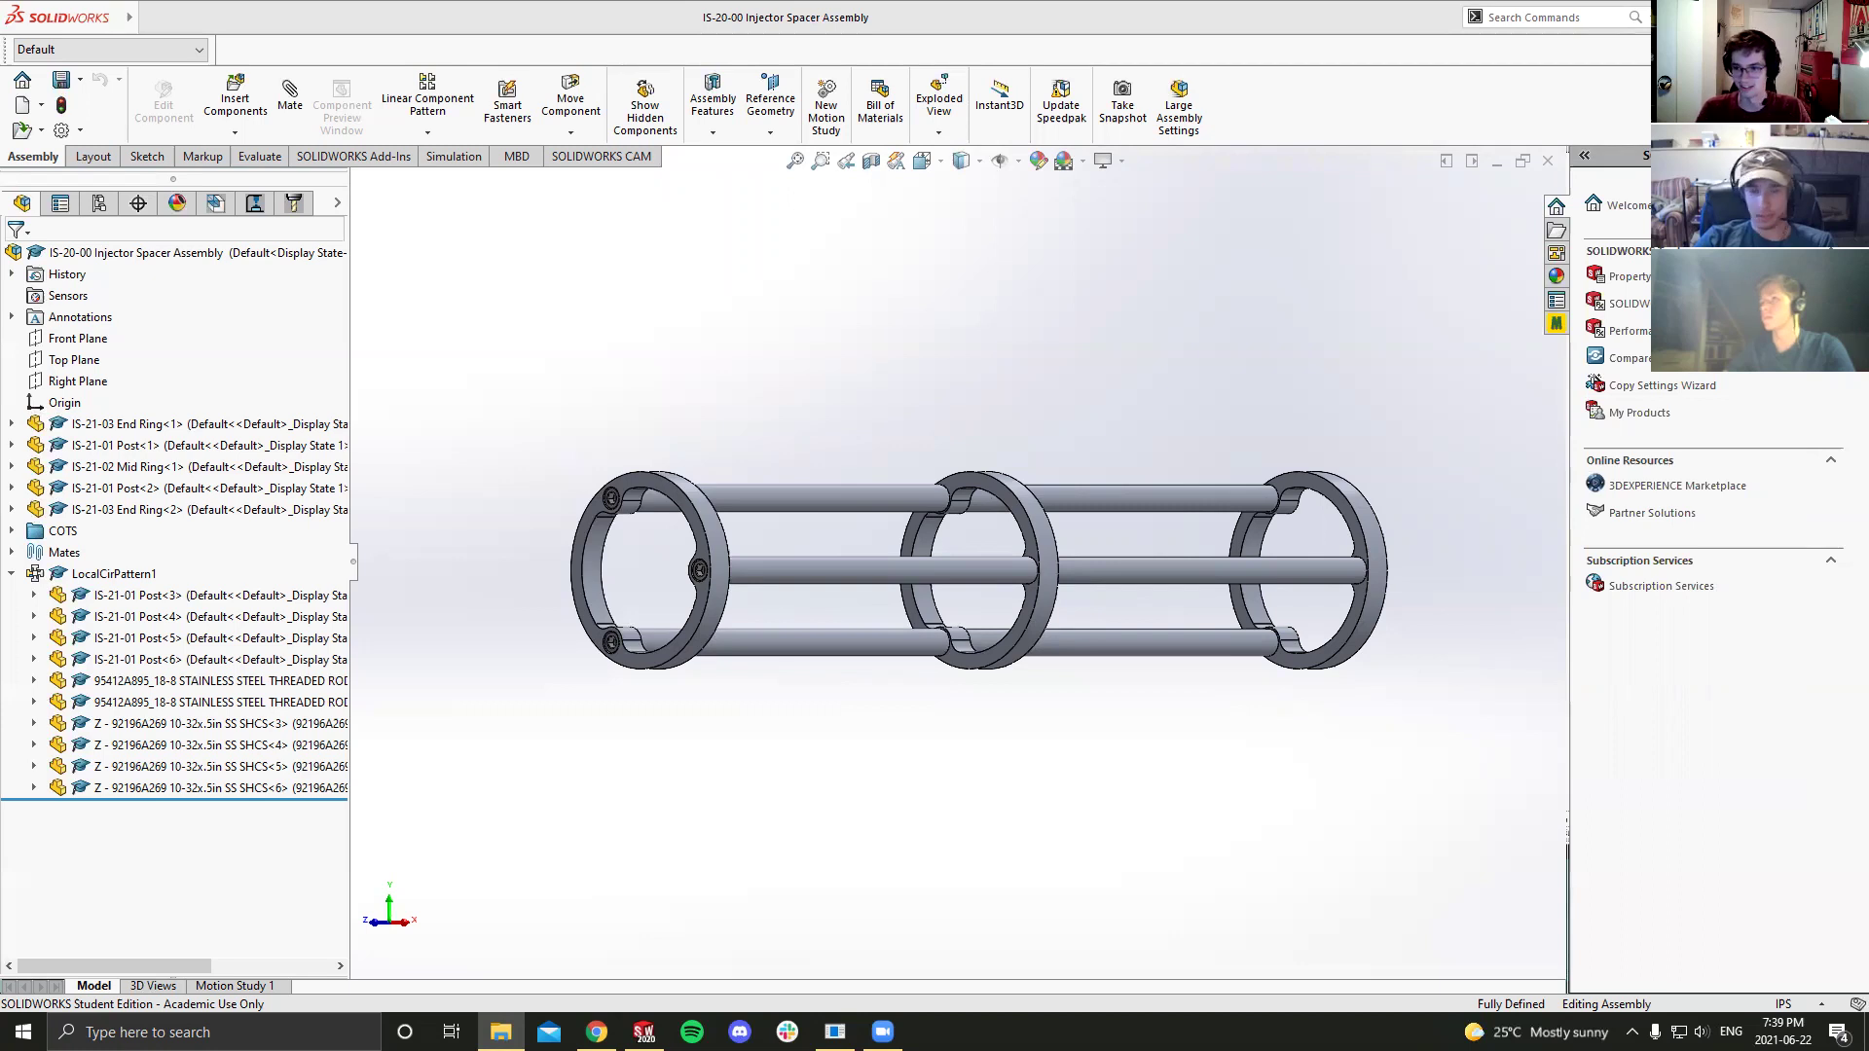
{"action": "key", "text": "alt+Tab"}
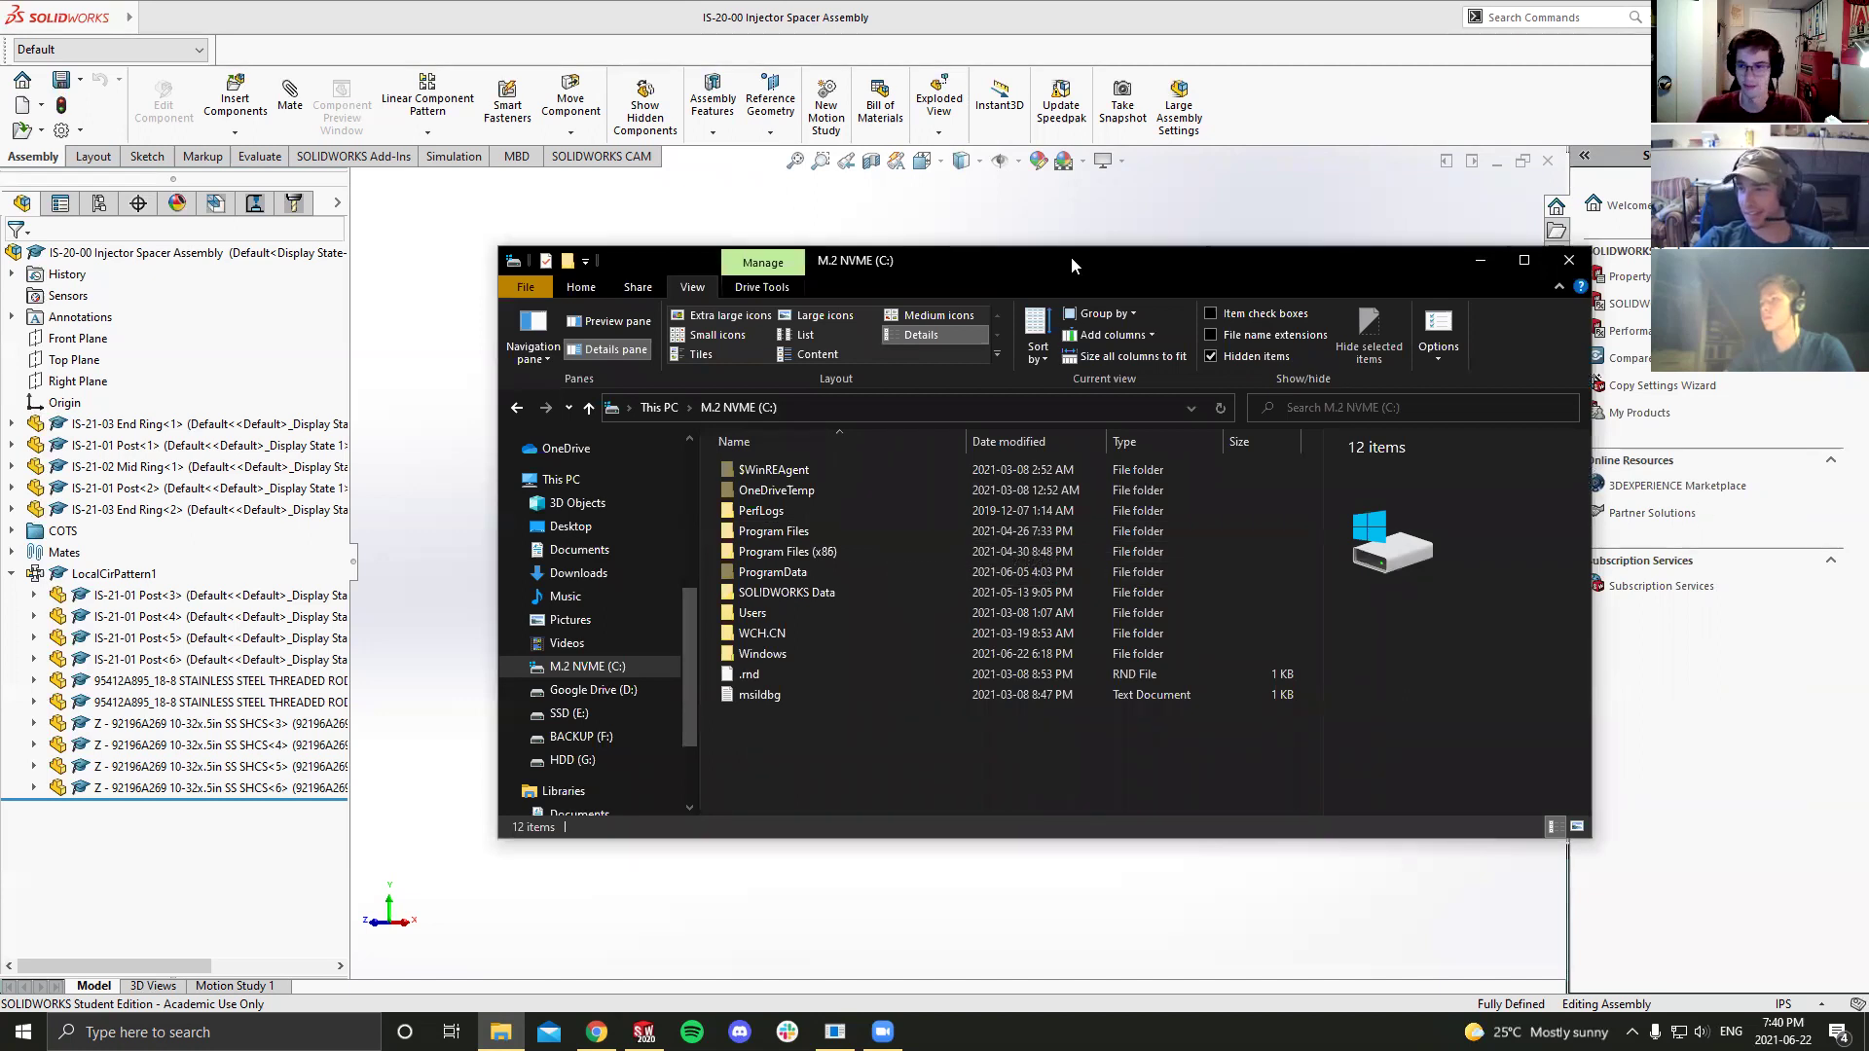
{"action": "key", "text": "alt+Tab"}
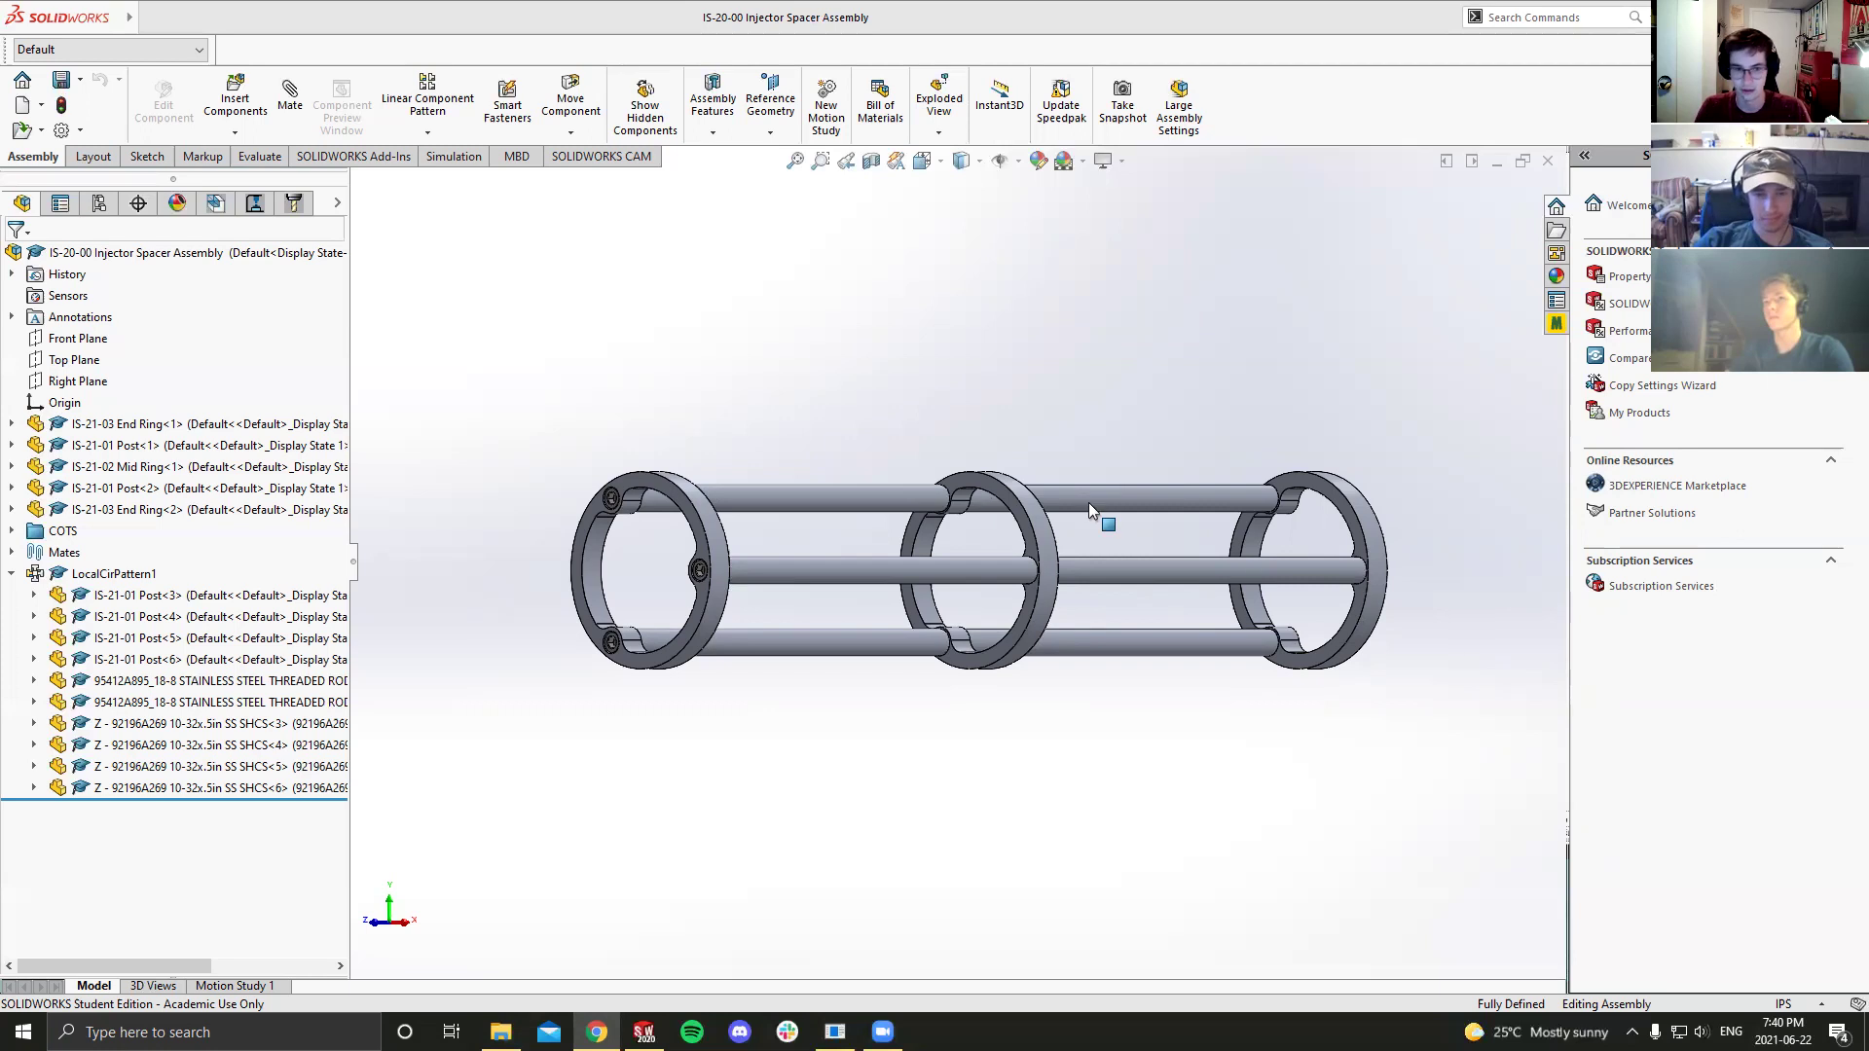
Step: Create a new SOLIDWORKS drawing document, Draw1, from the Drawing template
{"action": "left_click", "coordinate": [117, 425]}
{"action": "left_click", "coordinate": [681, 465]}
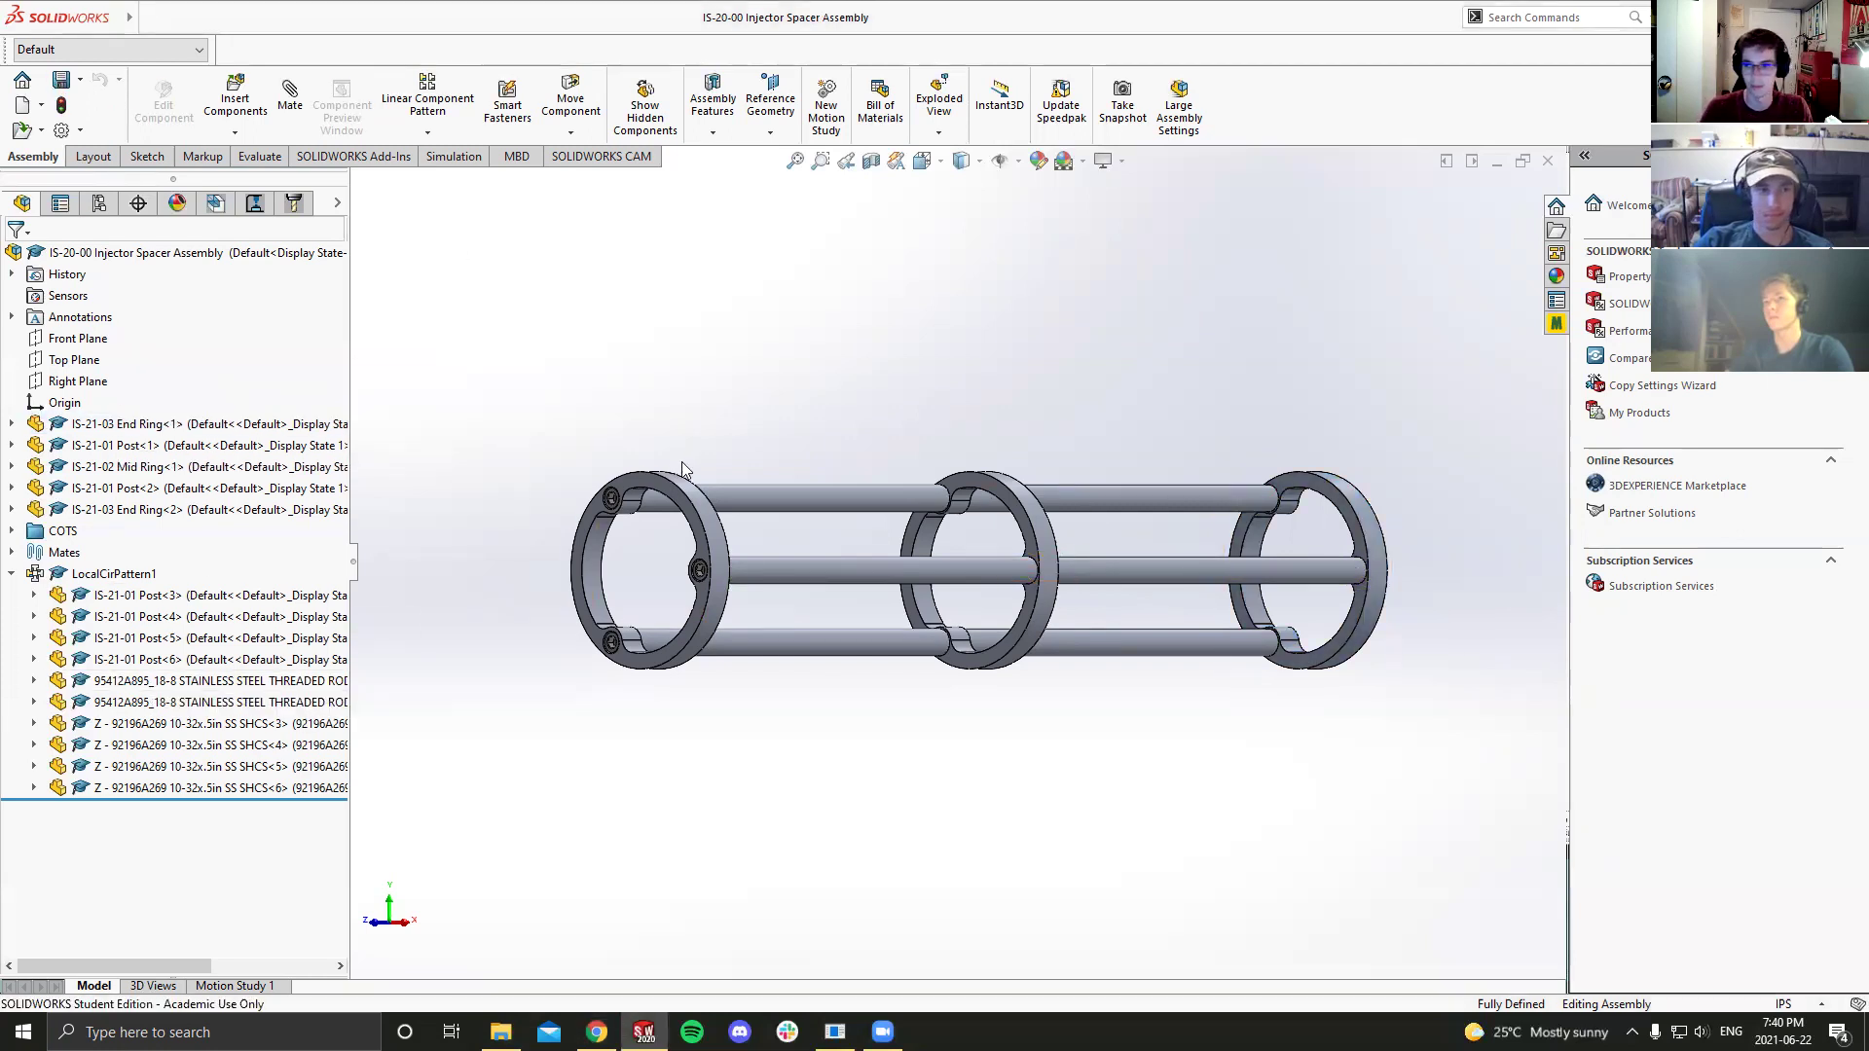
{"action": "left_click", "coordinate": [41, 105]}
{"action": "left_click", "coordinate": [54, 132]}
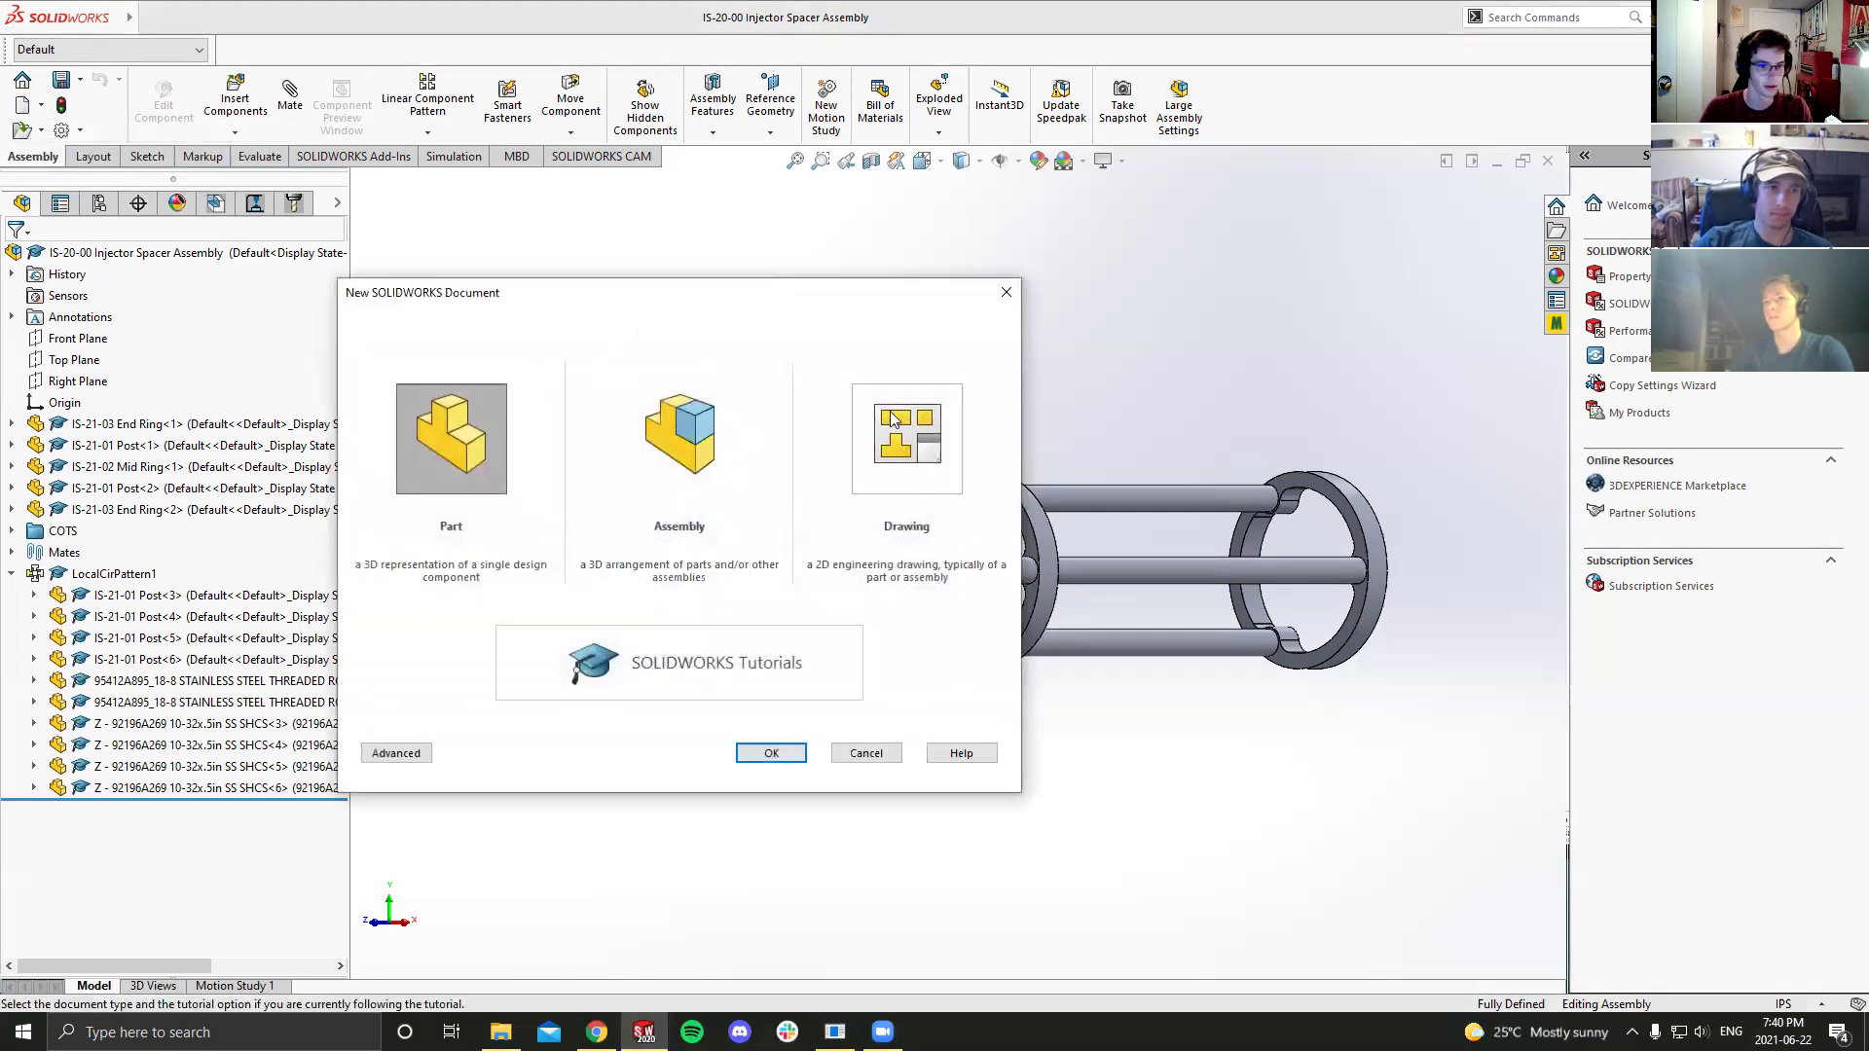
{"action": "left_click", "coordinate": [876, 439]}
{"action": "left_click", "coordinate": [768, 753]}
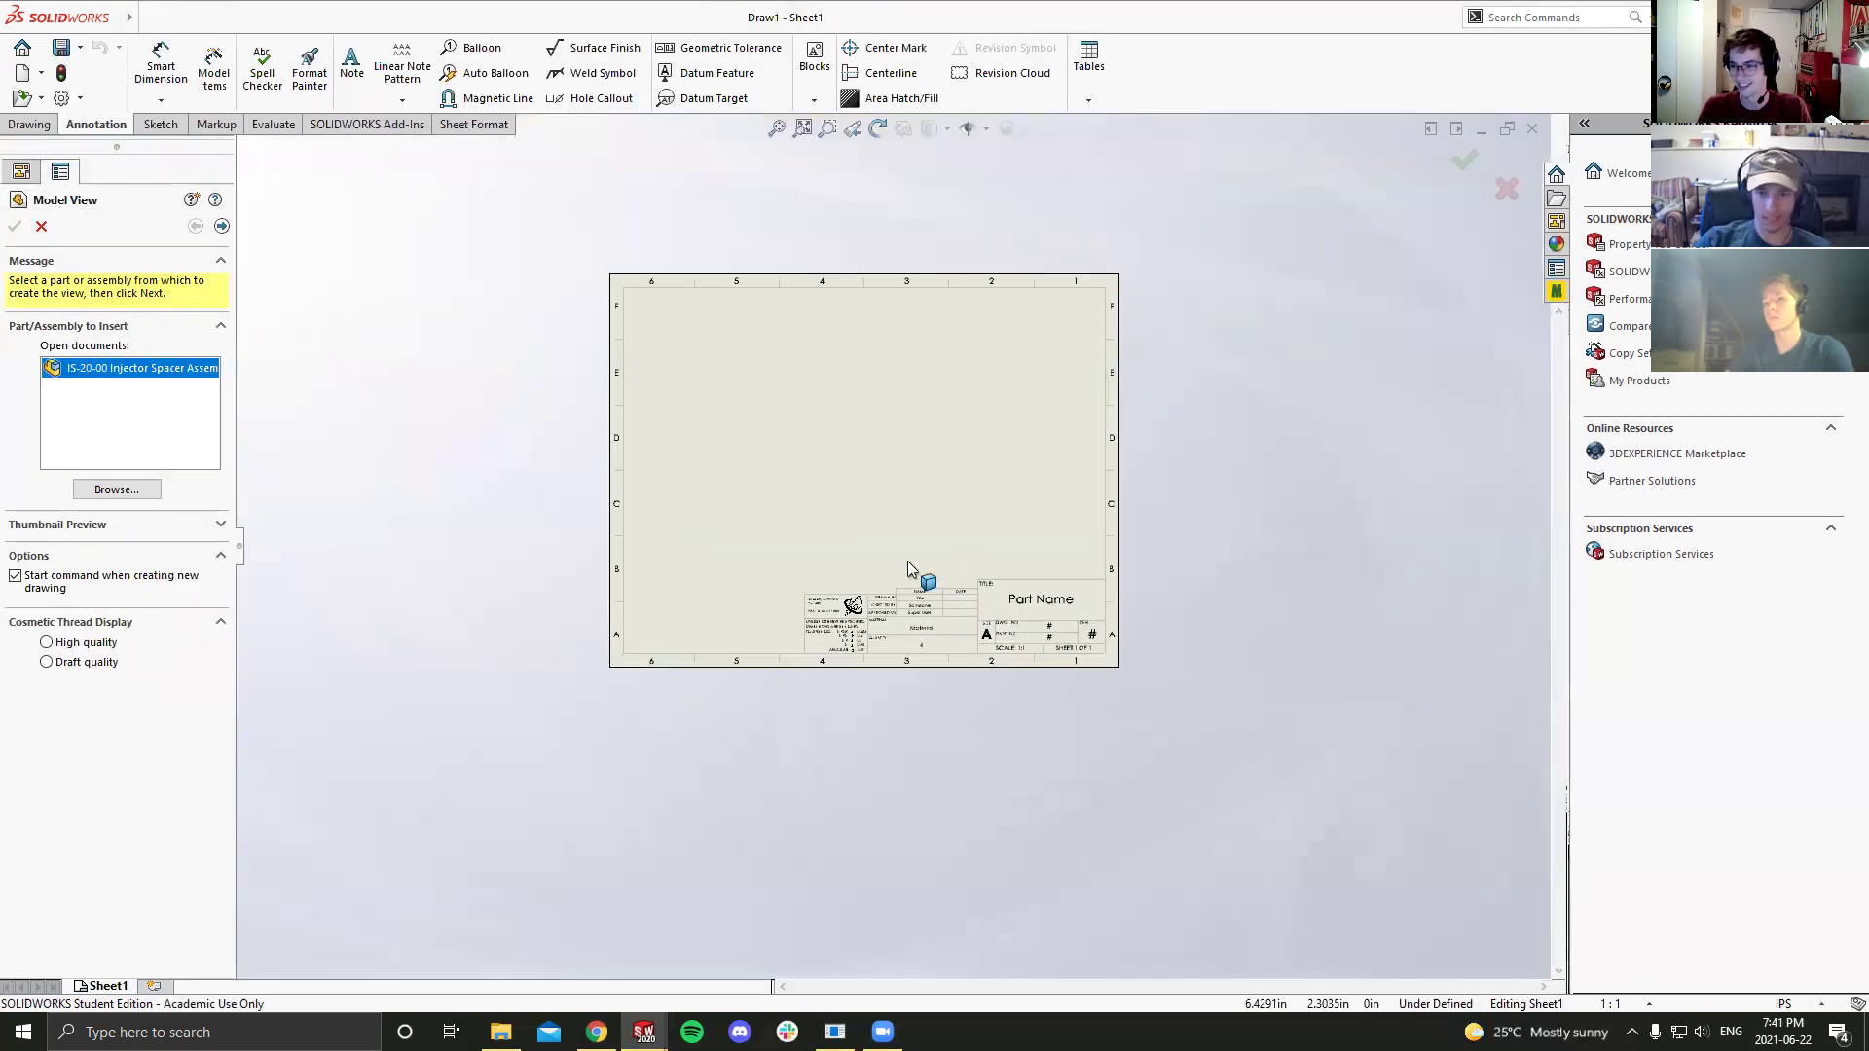
Step: Zoom around the blank A-size sheet and its empty title block
{"action": "scroll", "coordinate": [896, 581], "scroll_direction": "down", "scroll_amount": 2}
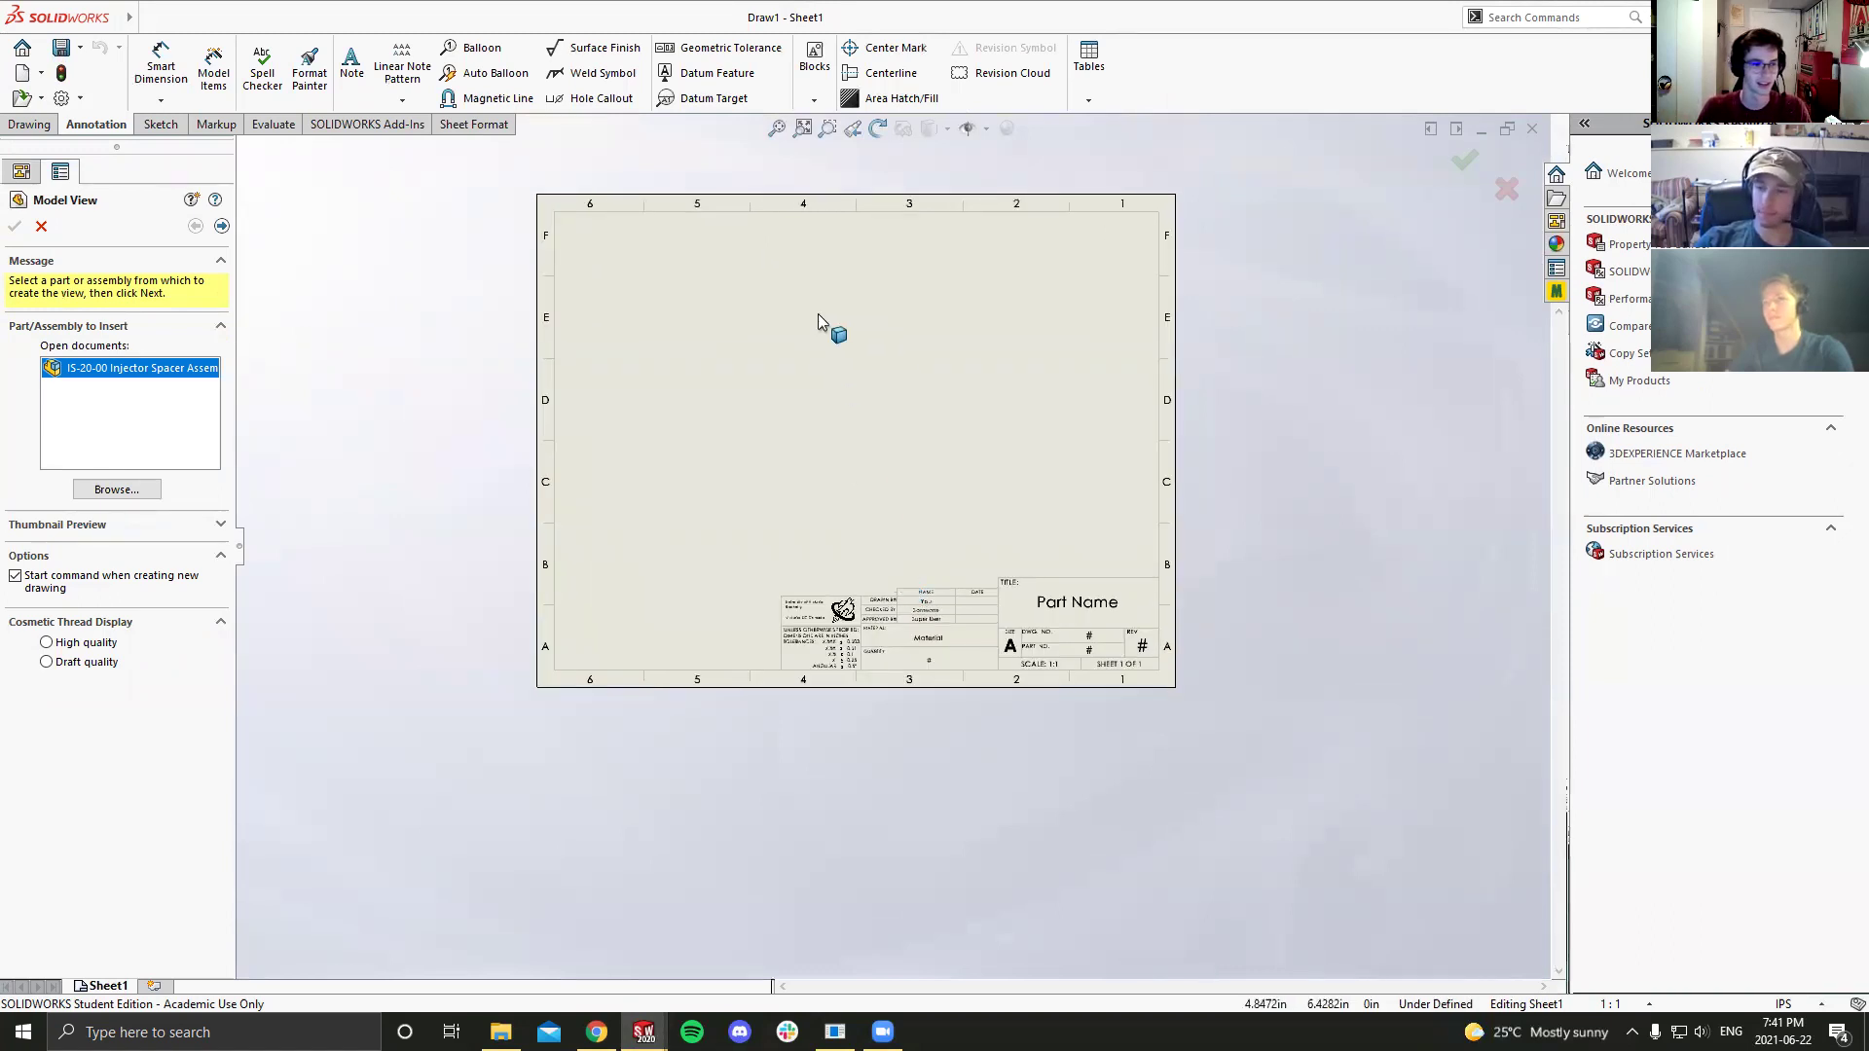
{"action": "scroll", "coordinate": [818, 327], "scroll_direction": "down", "scroll_amount": 2}
{"action": "scroll", "coordinate": [817, 327], "scroll_direction": "down", "scroll_amount": 1}
{"action": "scroll", "coordinate": [971, 584], "scroll_direction": "down", "scroll_amount": 1}
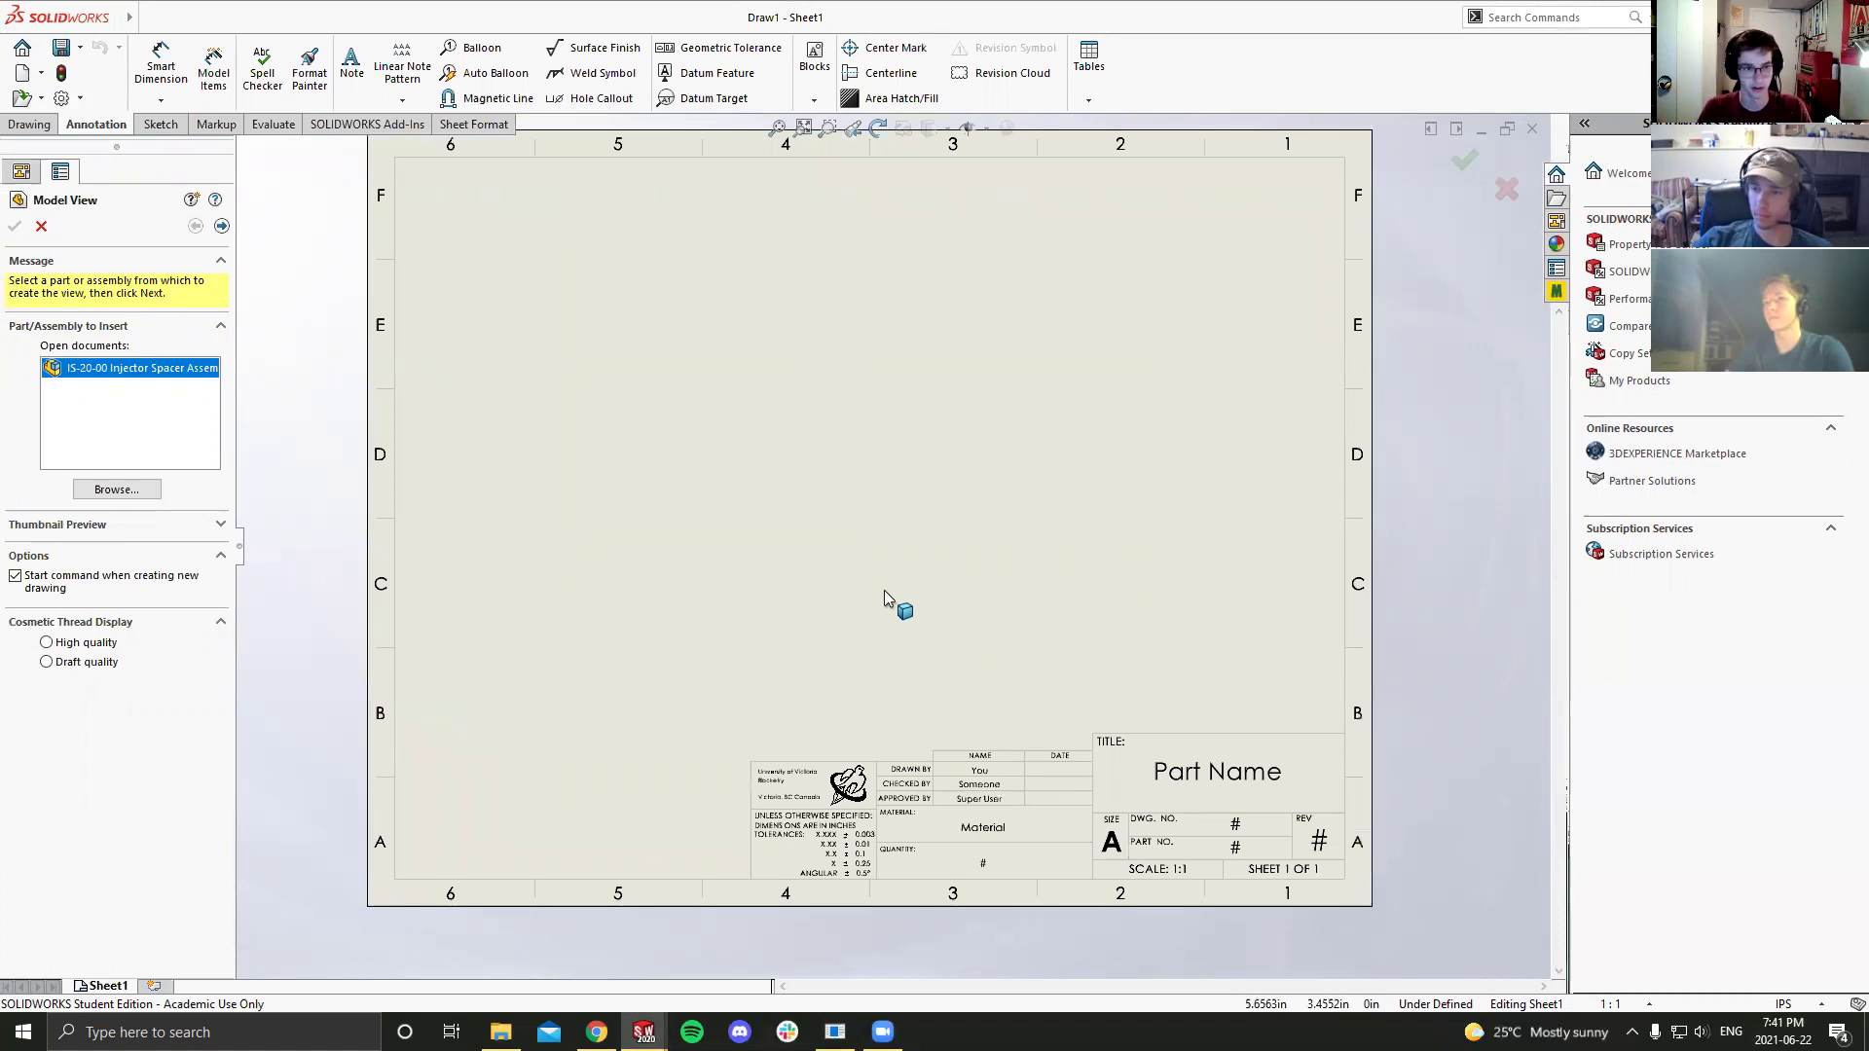
{"action": "scroll", "coordinate": [883, 590], "scroll_direction": "up", "scroll_amount": 1}
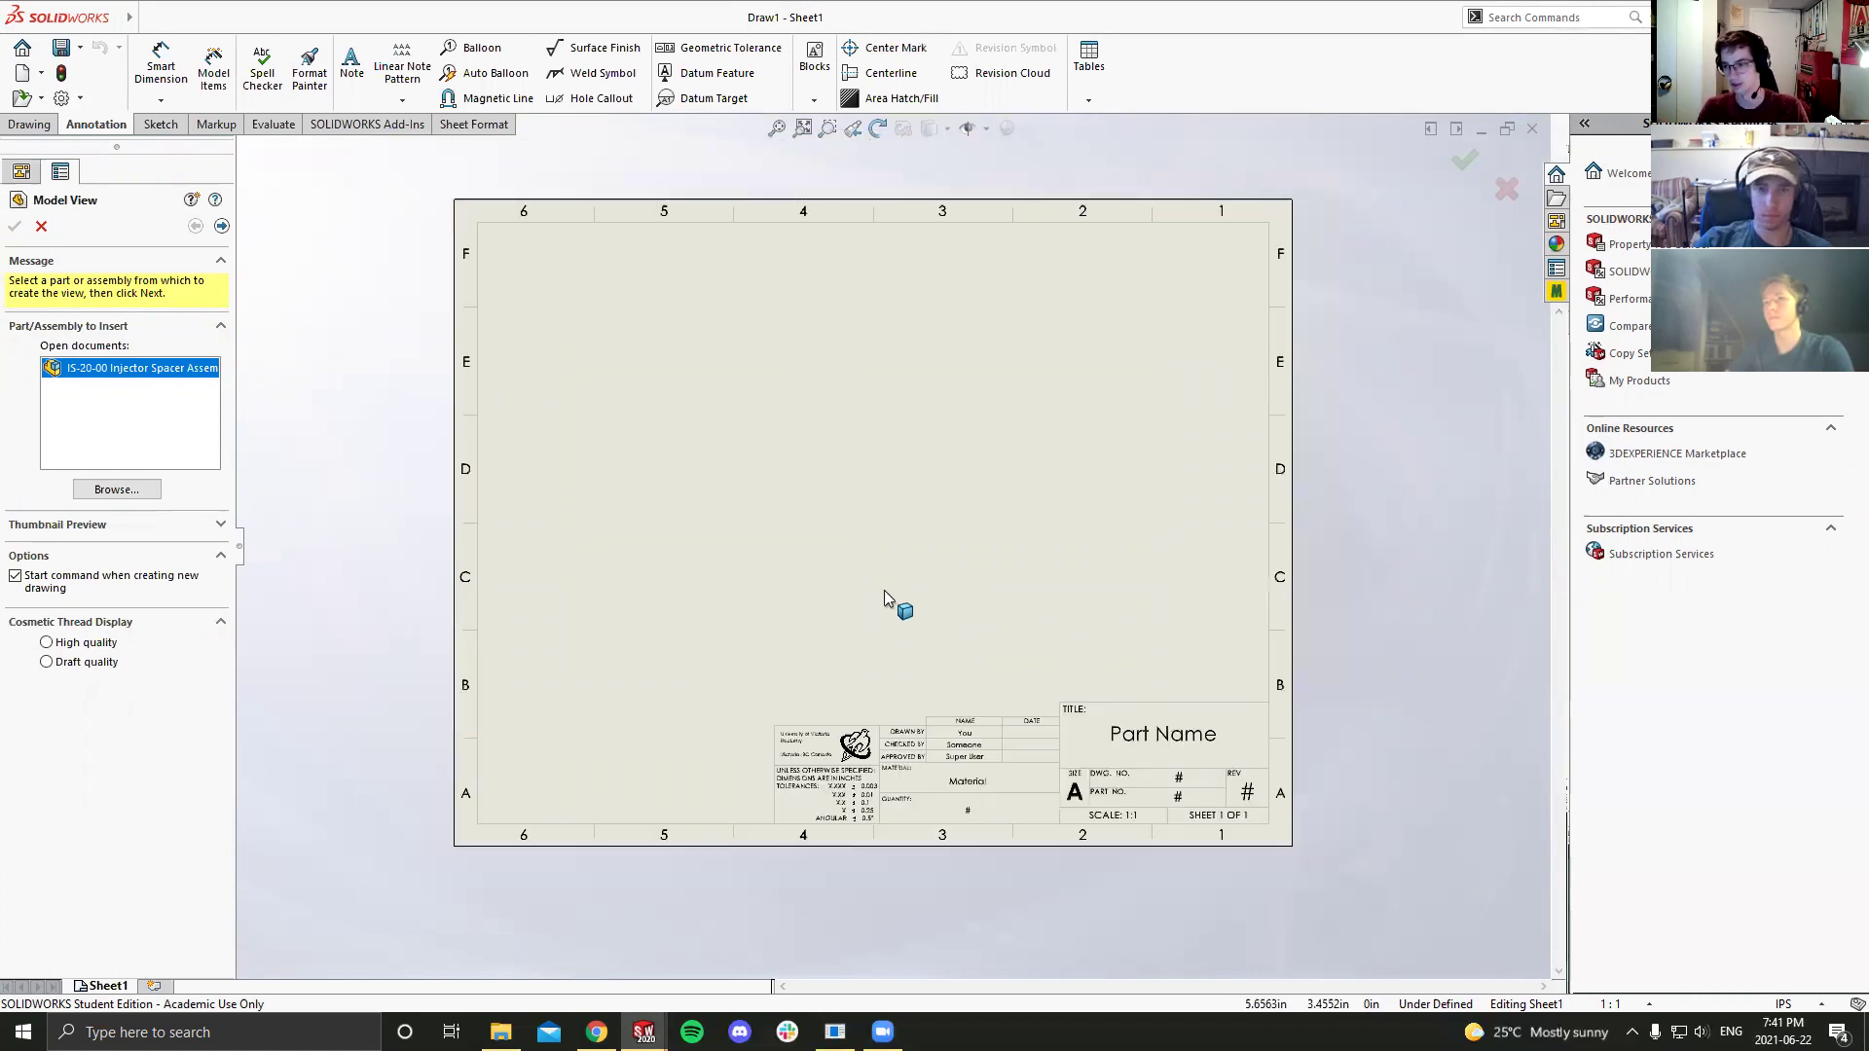
{"action": "scroll", "coordinate": [884, 590], "scroll_direction": "down", "scroll_amount": 2}
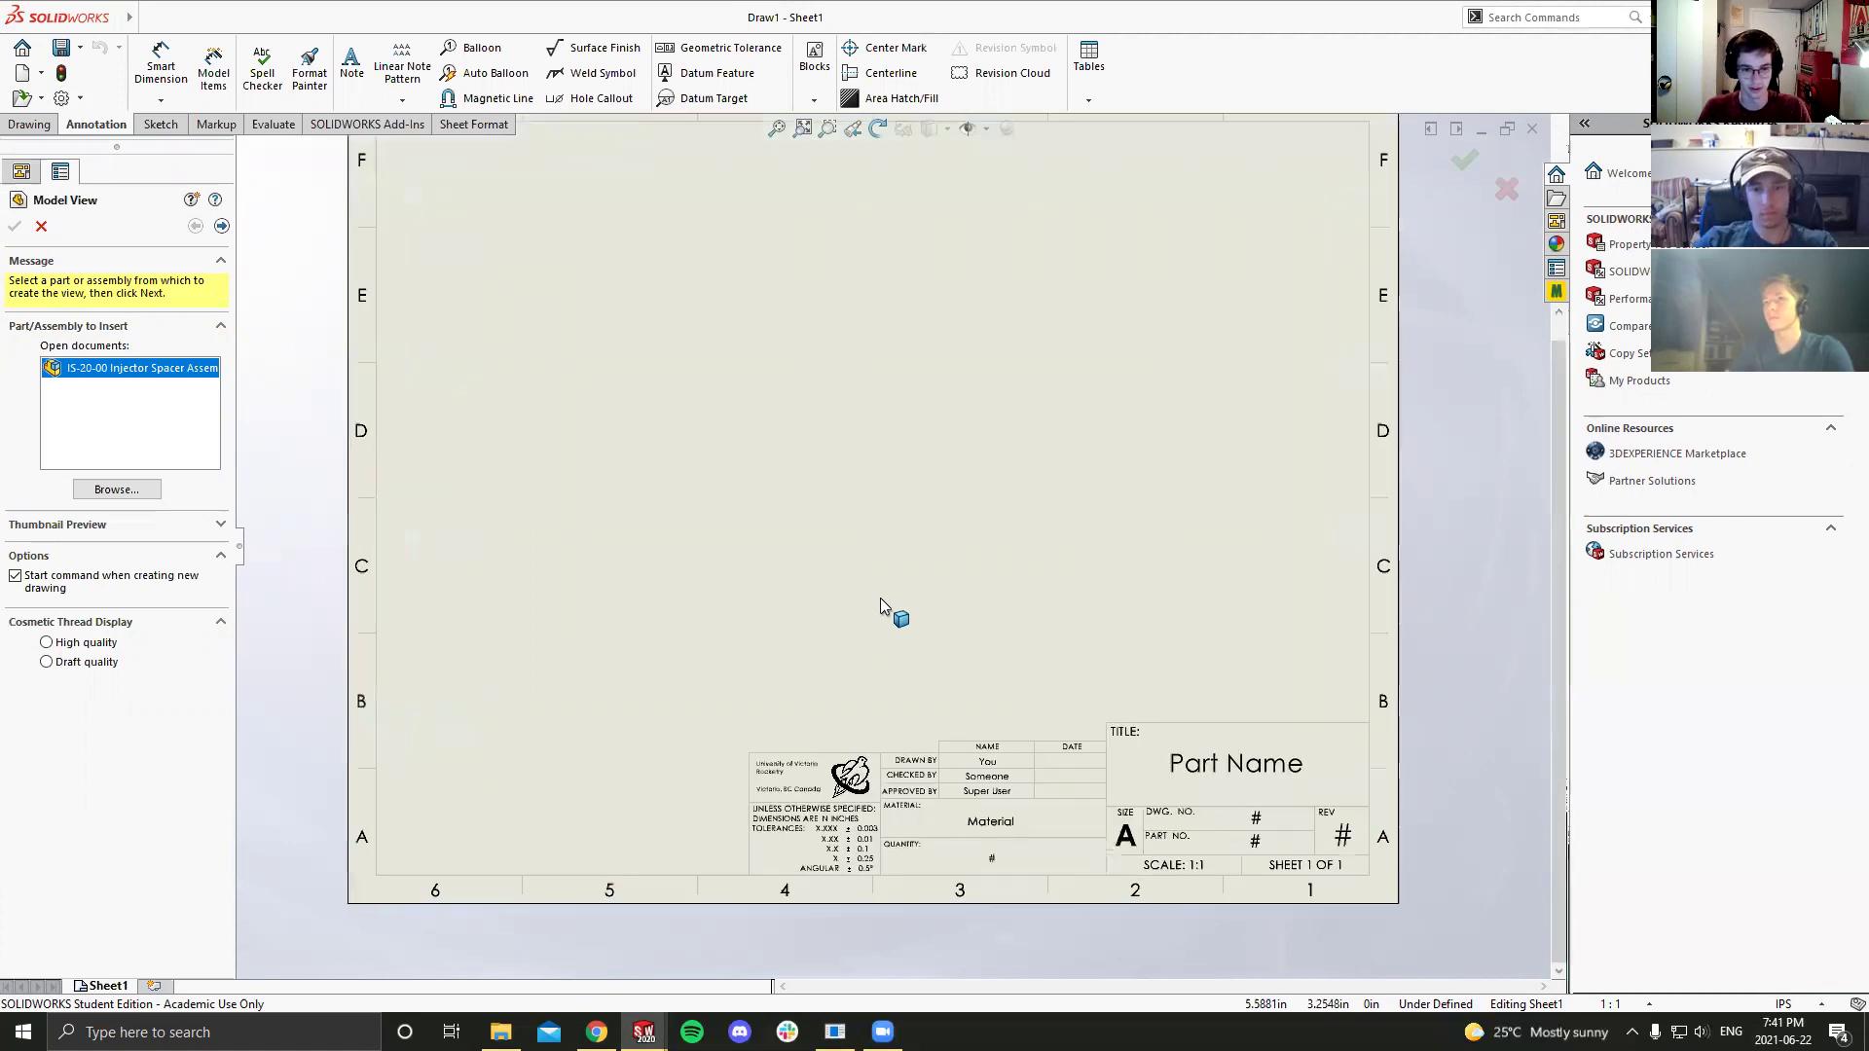
{"action": "scroll", "coordinate": [880, 598], "scroll_direction": "up", "scroll_amount": 1}
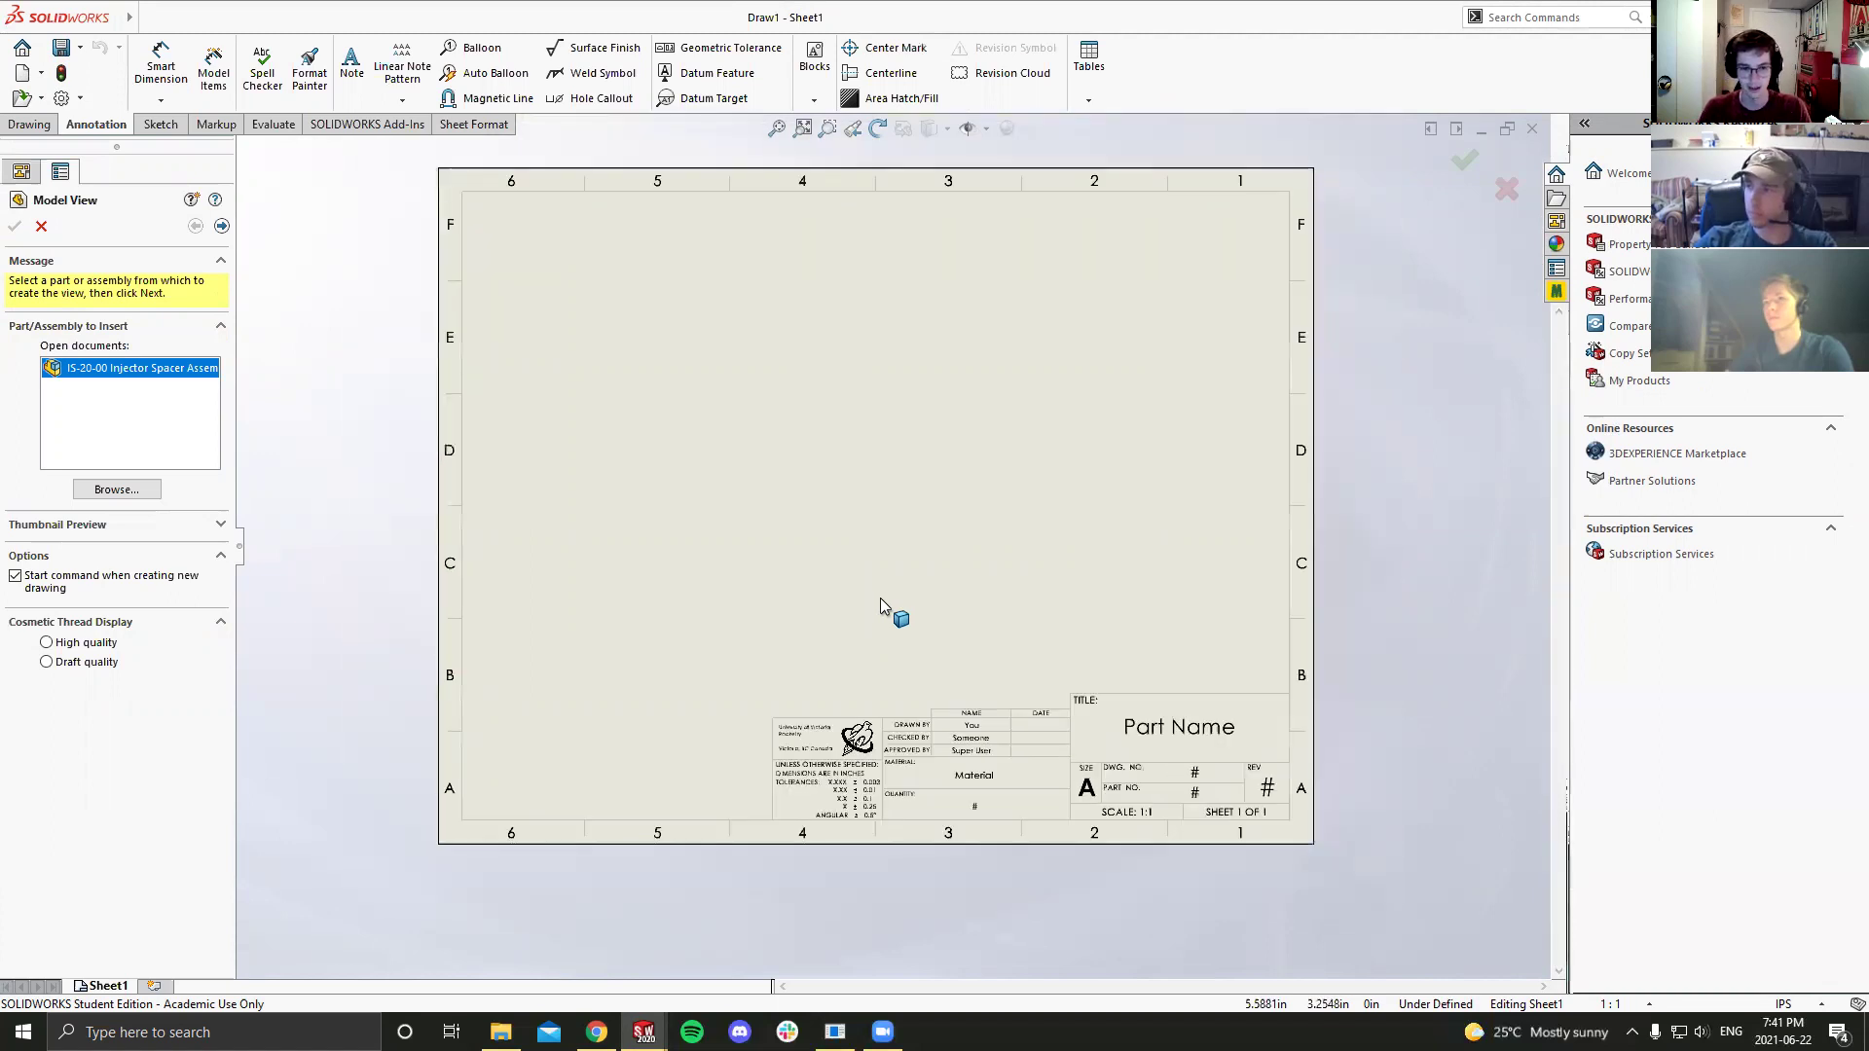
{"action": "scroll", "coordinate": [725, 609], "scroll_direction": "down", "scroll_amount": 1}
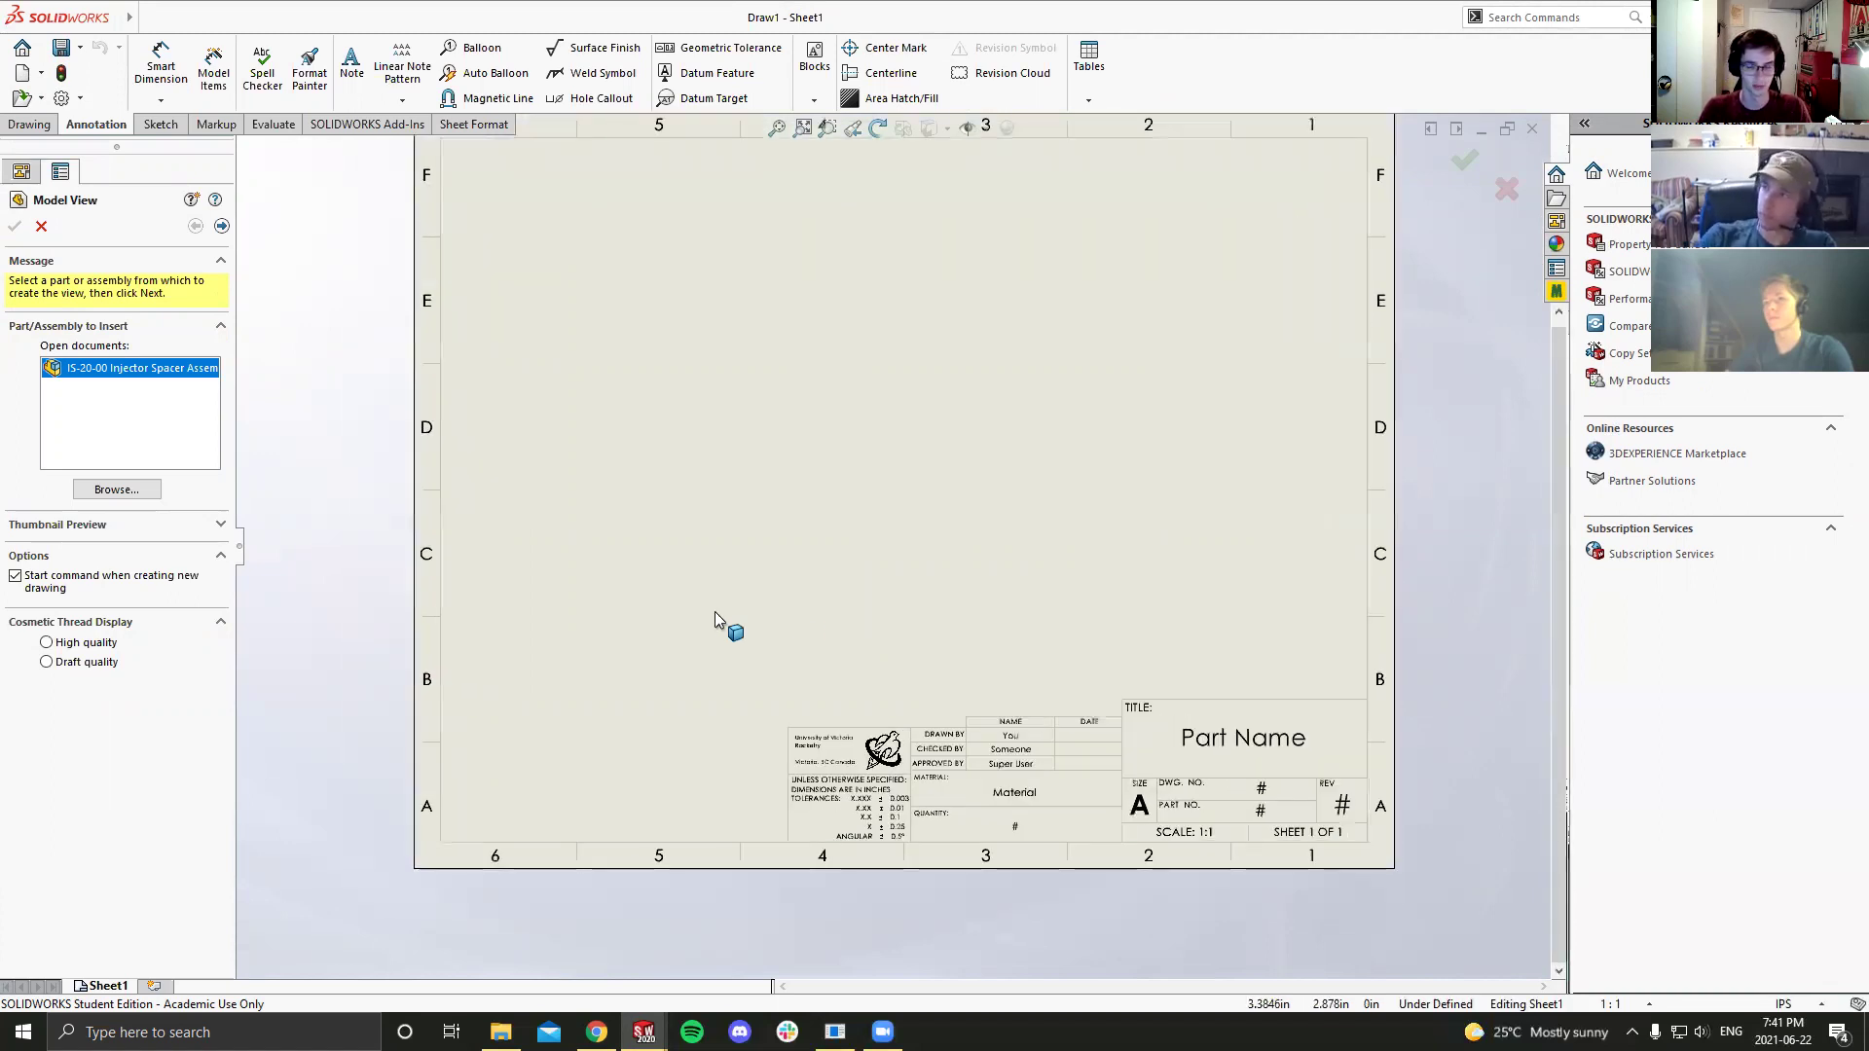
{"action": "scroll", "coordinate": [790, 525], "scroll_direction": "up", "scroll_amount": 1}
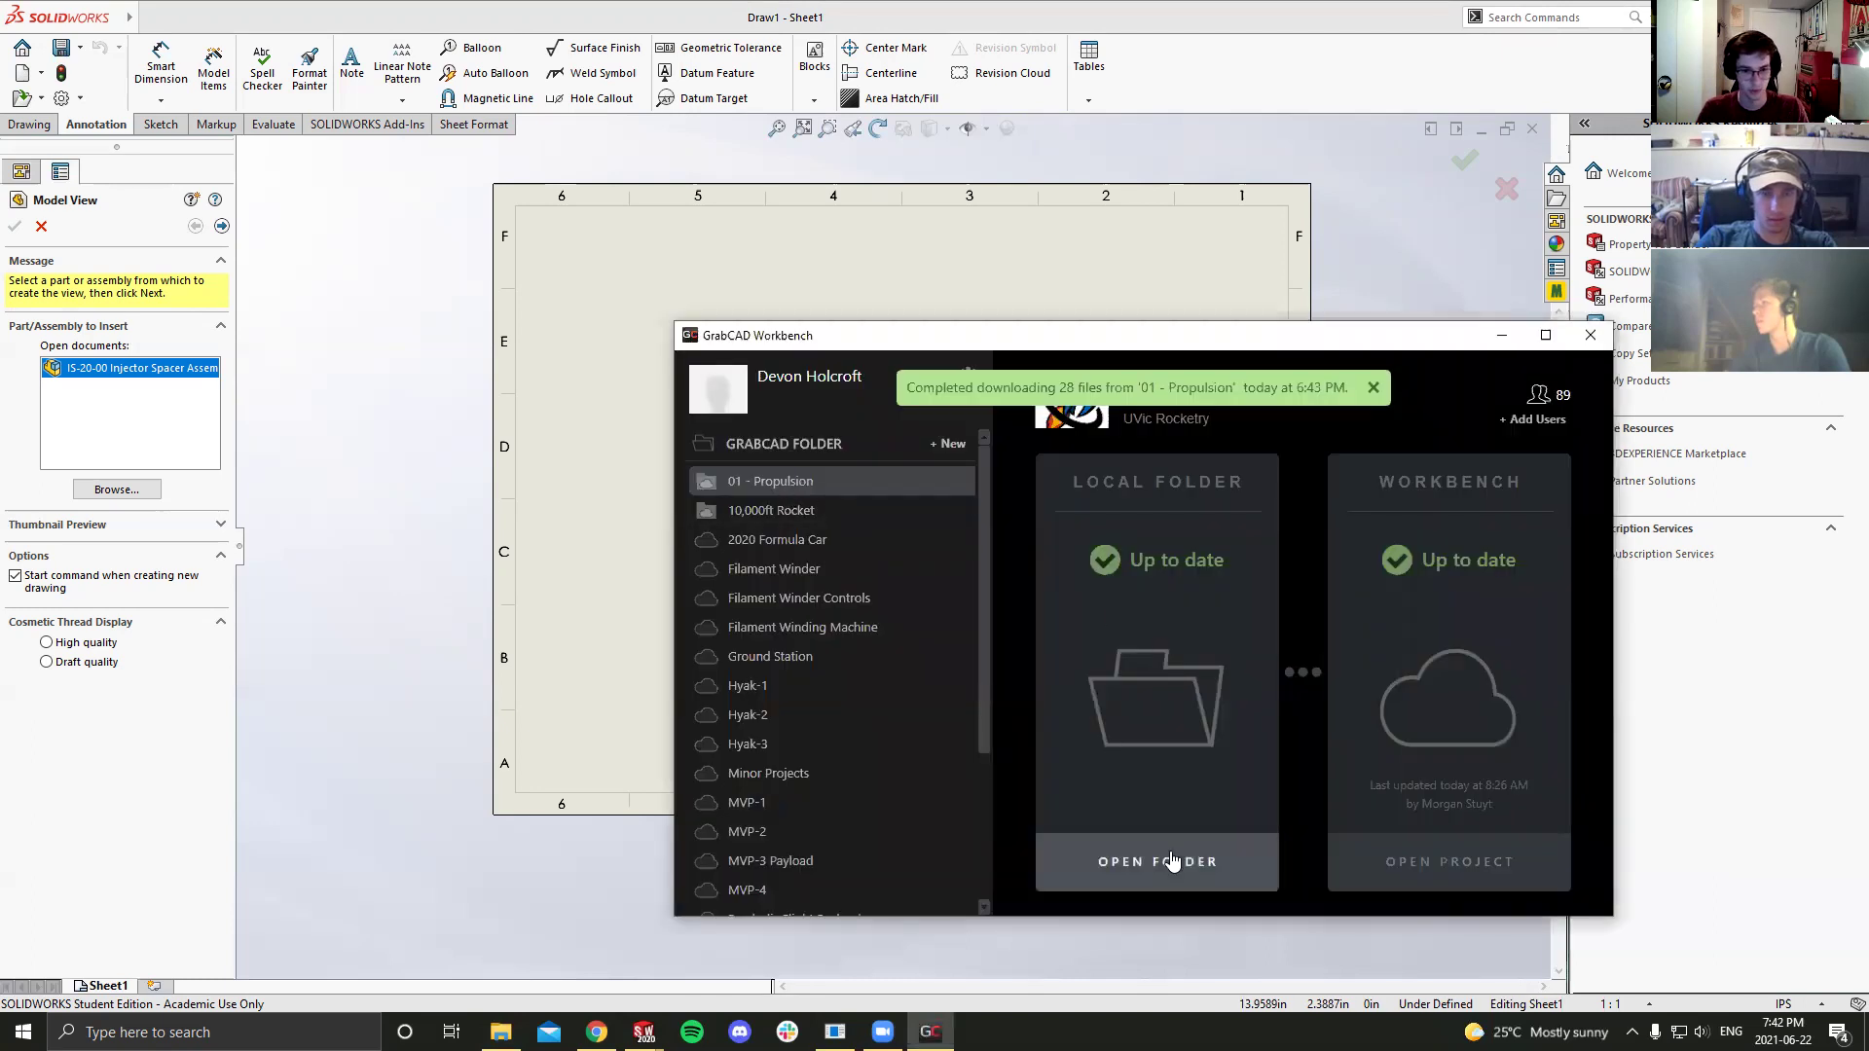
Step: Dismiss the GrabCAD Workbench window to get back to the blank drawing sheet
{"action": "left_click", "coordinate": [1372, 870]}
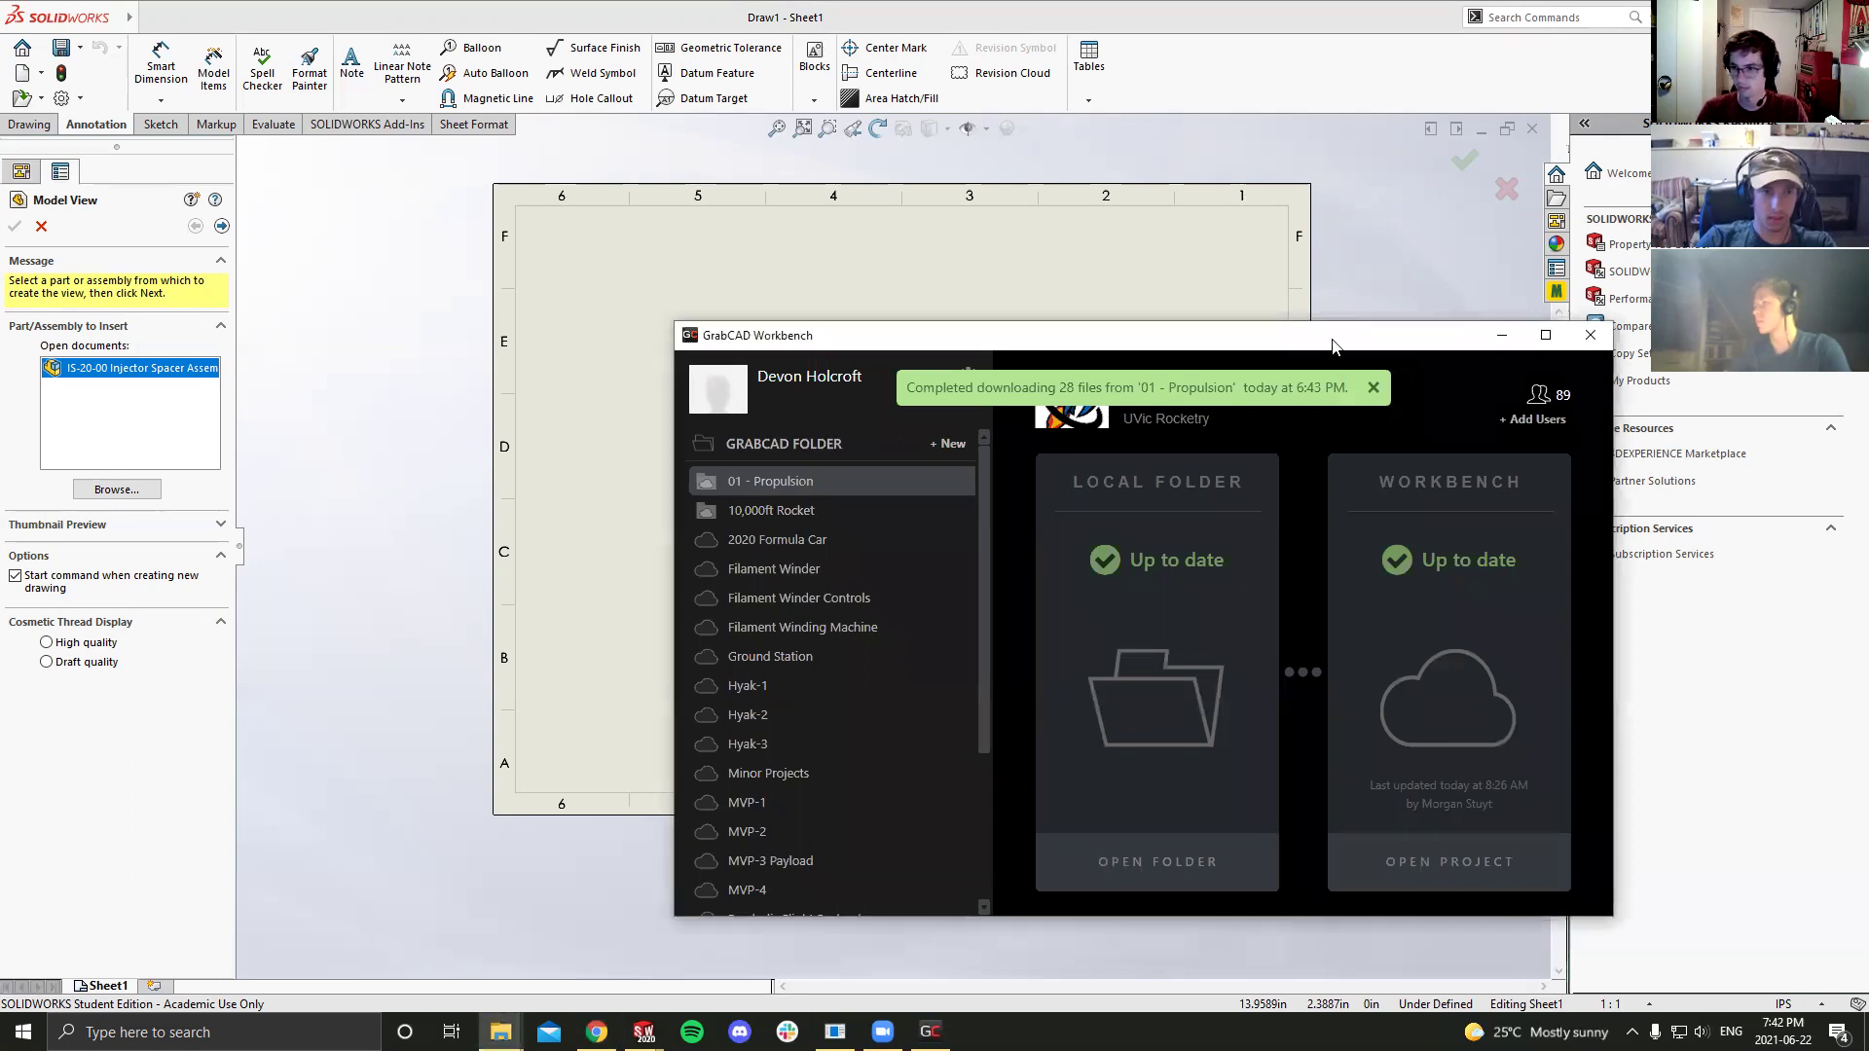
{"action": "left_click", "coordinate": [1502, 334]}
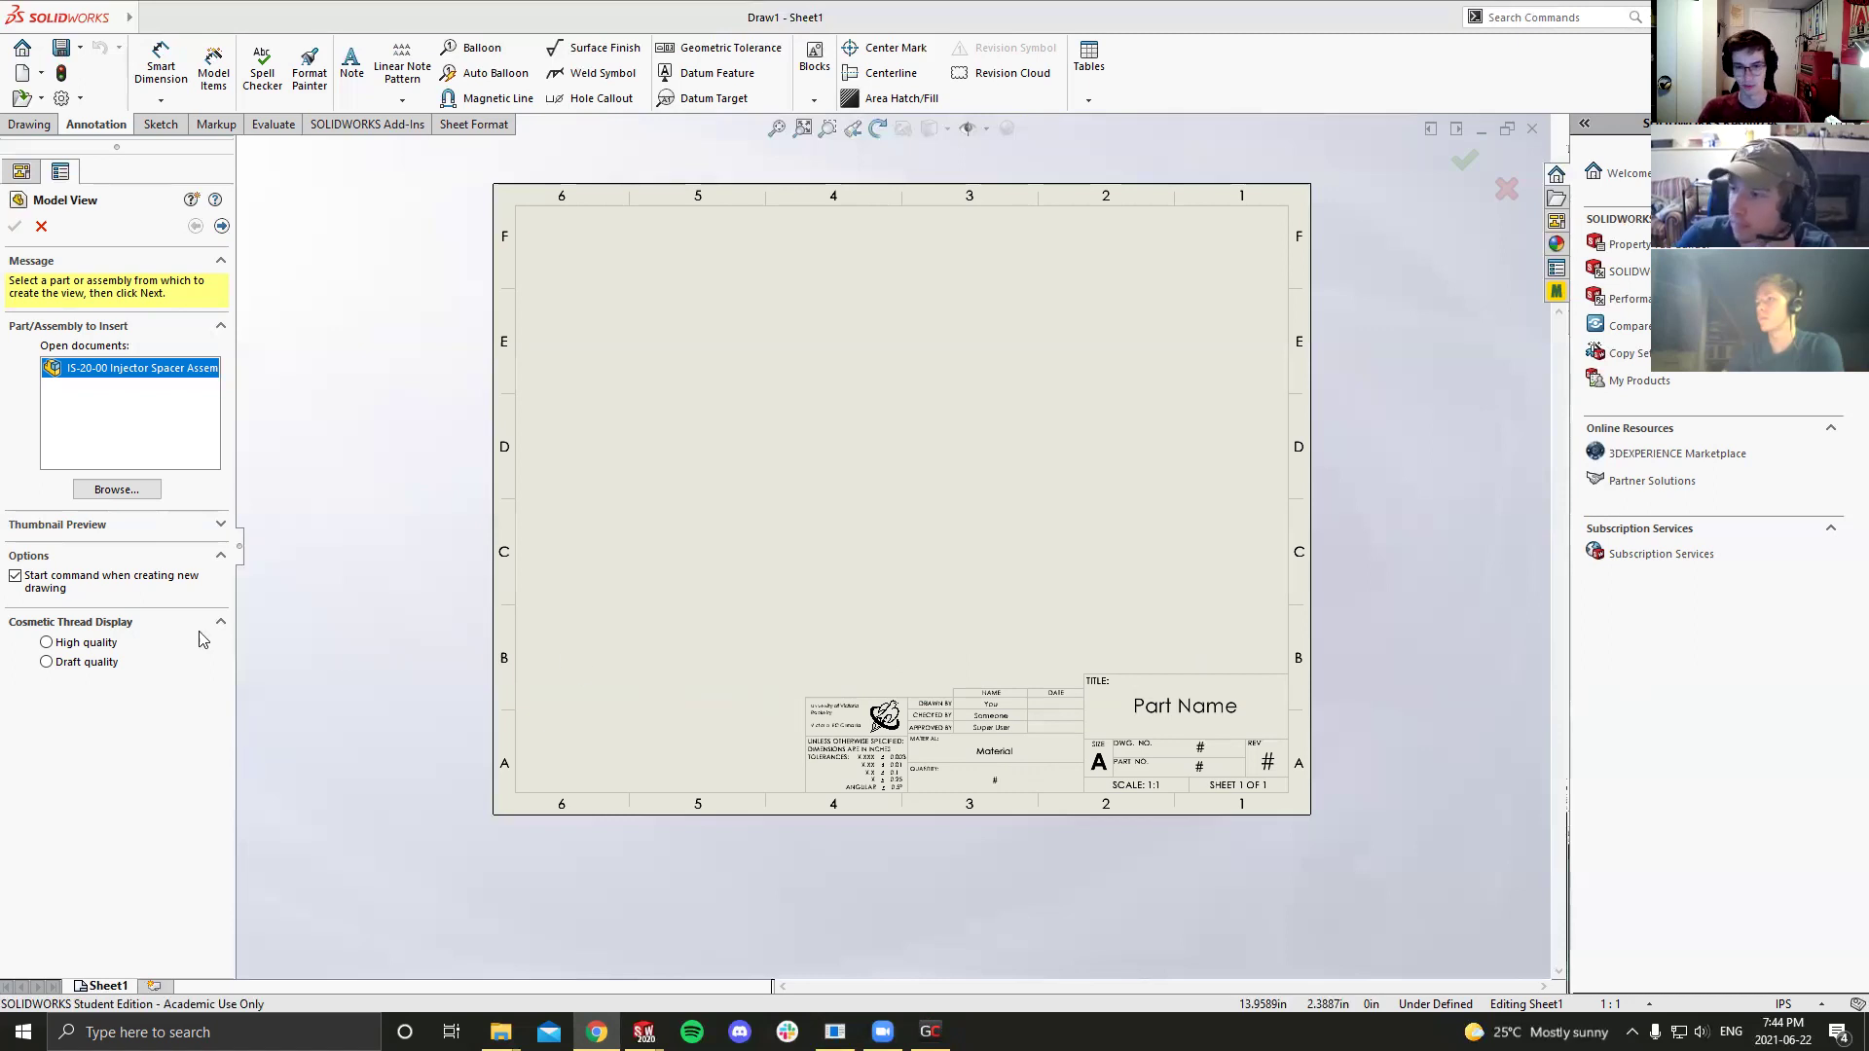
Step: Browse to C:\UVic Rocketry\Skilldevs\SolidWorks and select the IS-21-01 Post part
{"action": "left_click", "coordinate": [105, 489]}
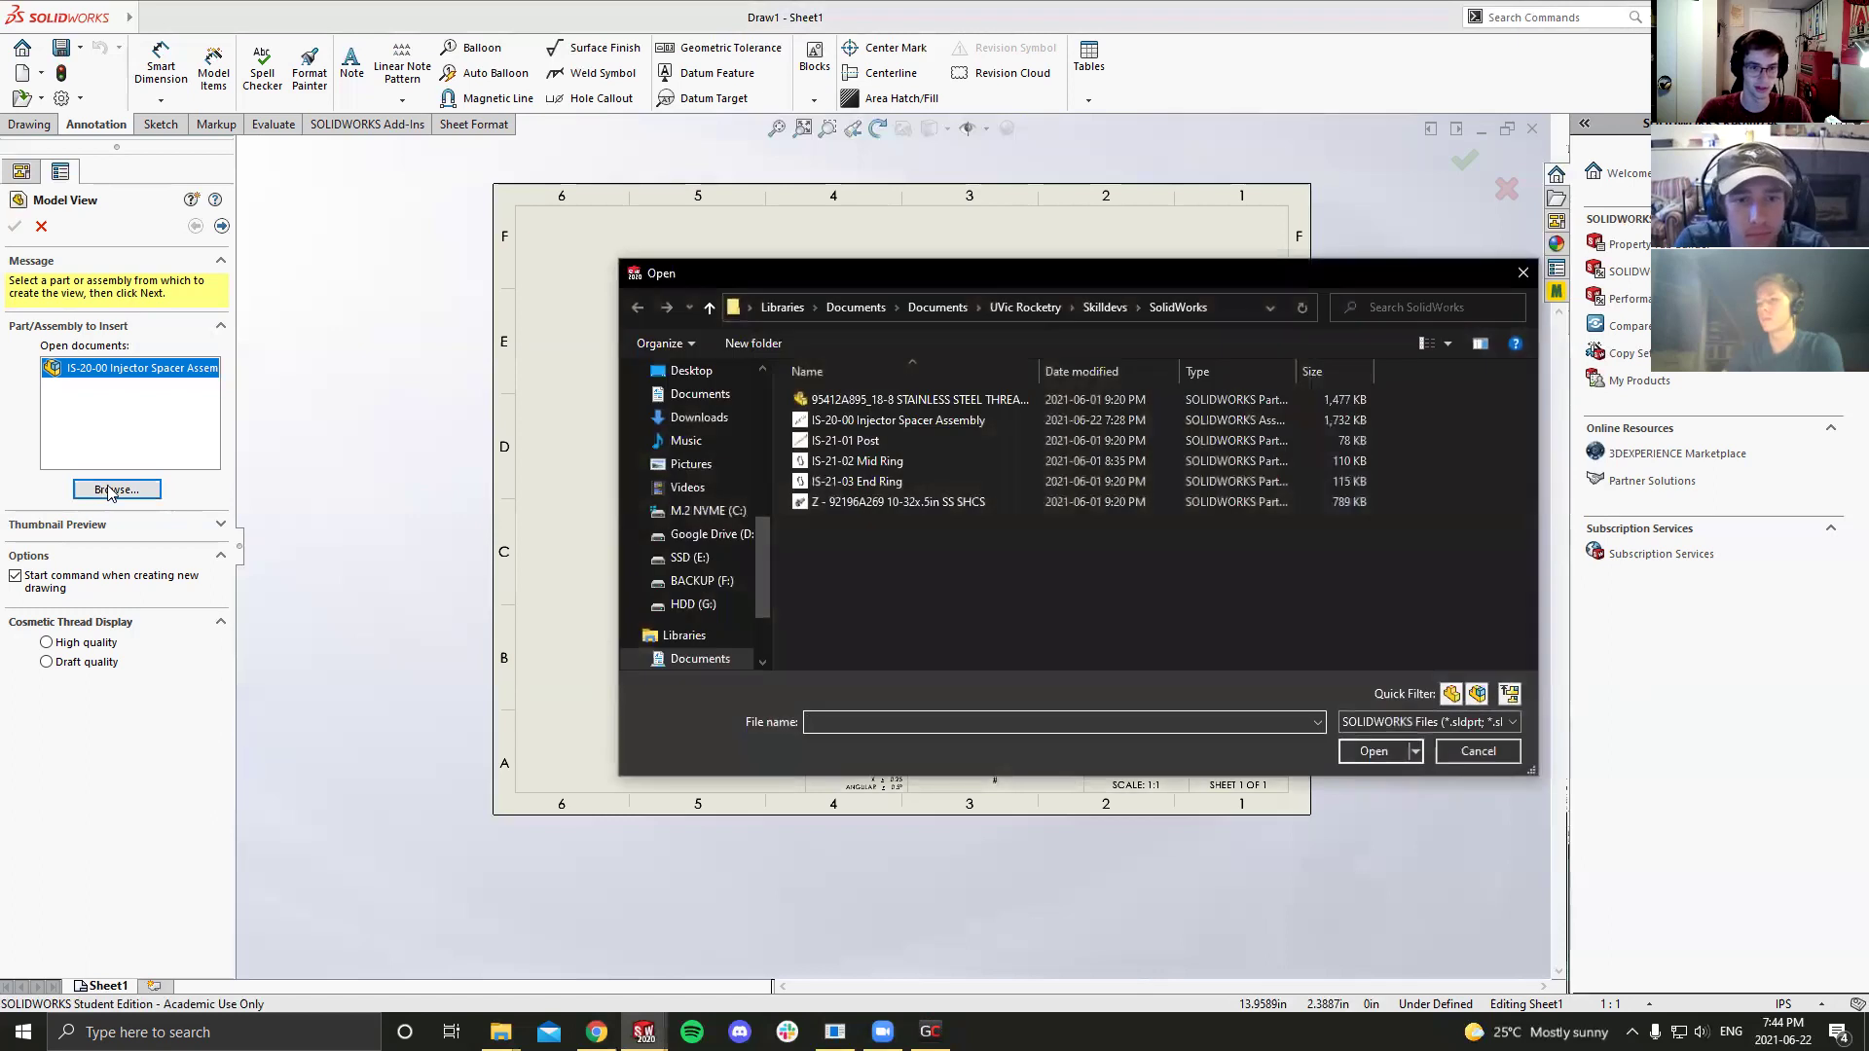
{"action": "left_click_drag", "start_coordinate": [833, 274], "coordinate": [538, 292]}
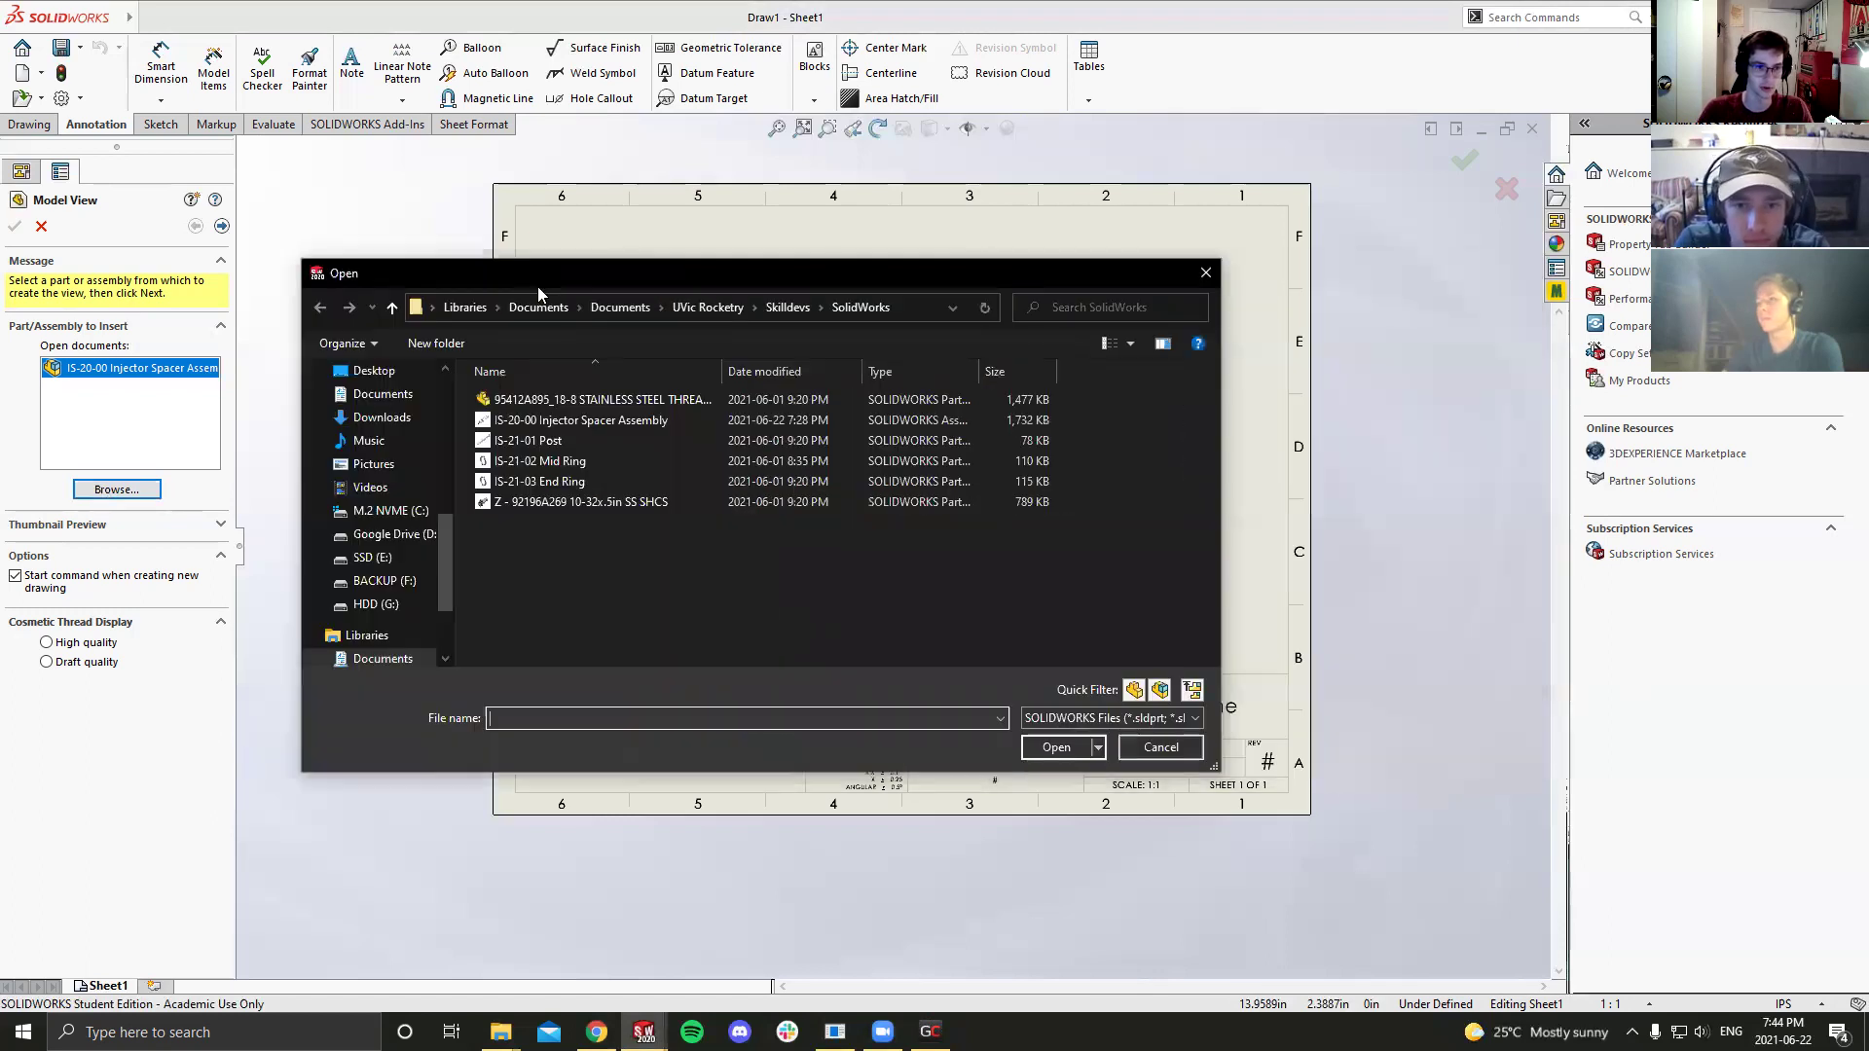
{"action": "scroll", "coordinate": [394, 495], "scroll_direction": "down", "scroll_amount": 3}
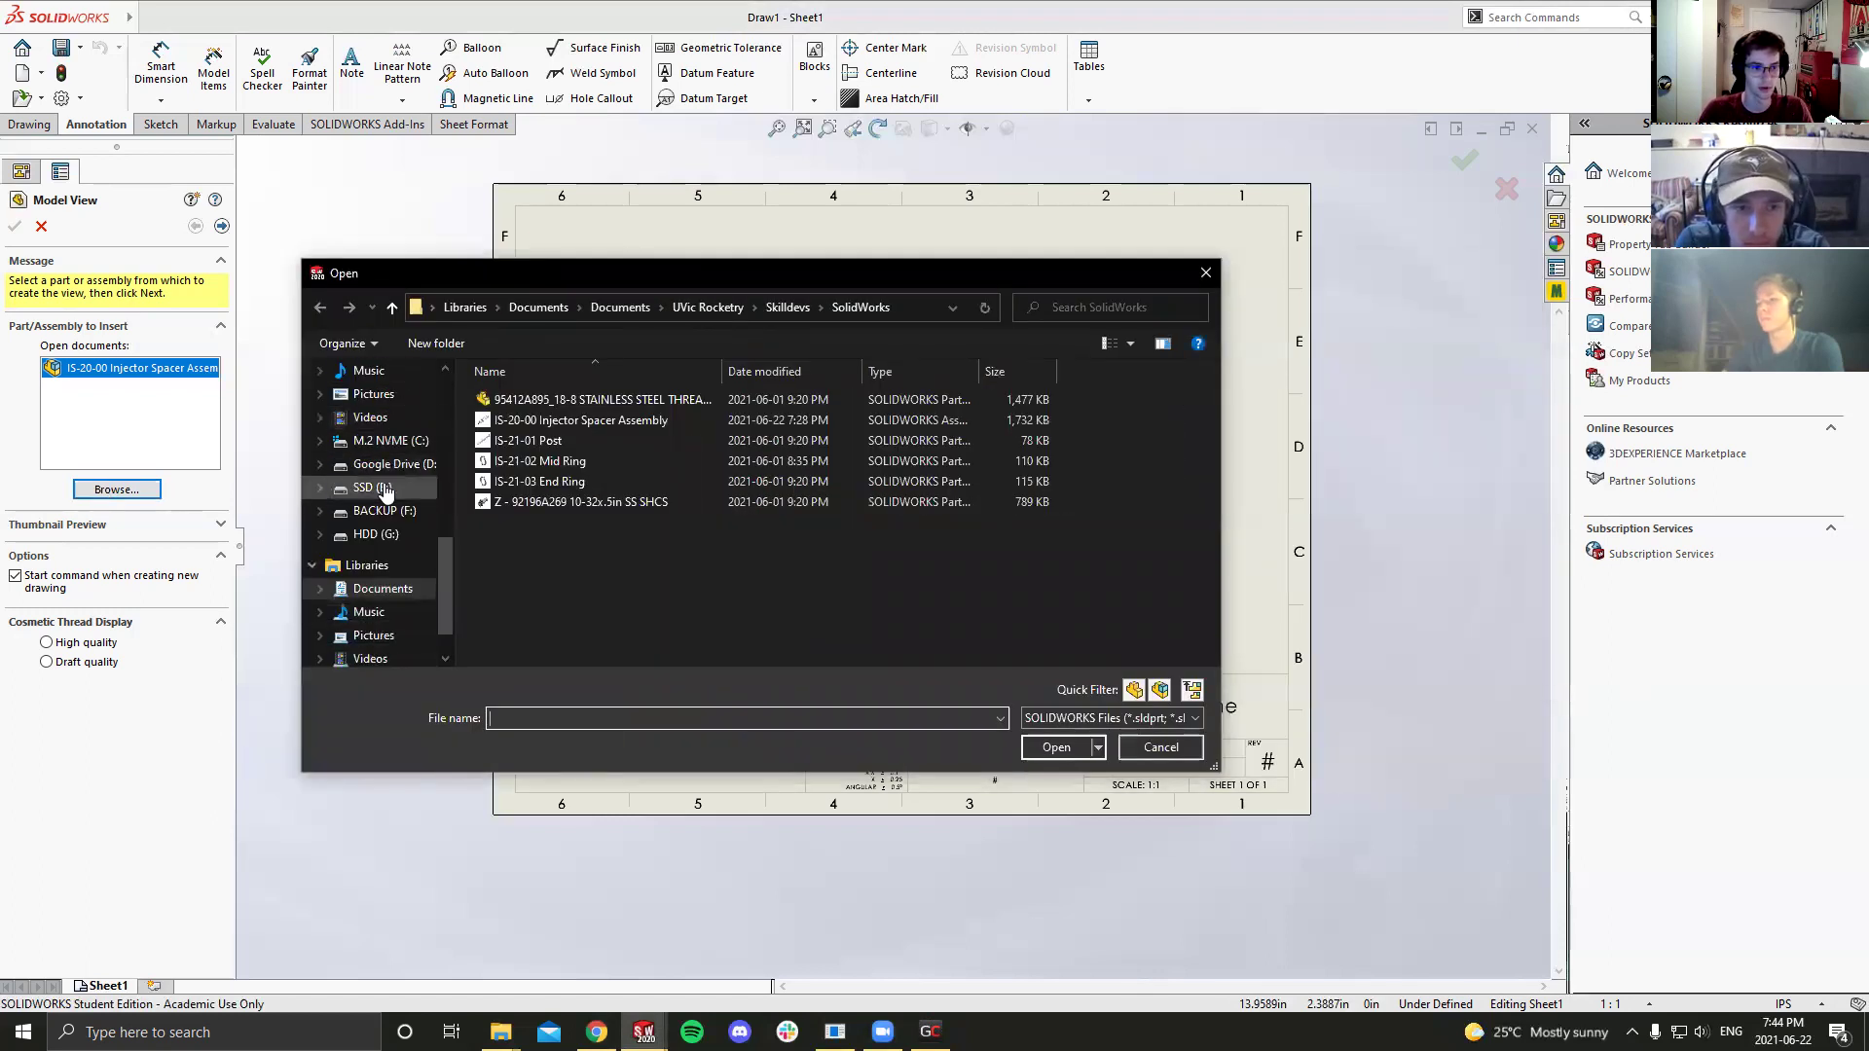
{"action": "scroll", "coordinate": [408, 499], "scroll_direction": "down", "scroll_amount": 2}
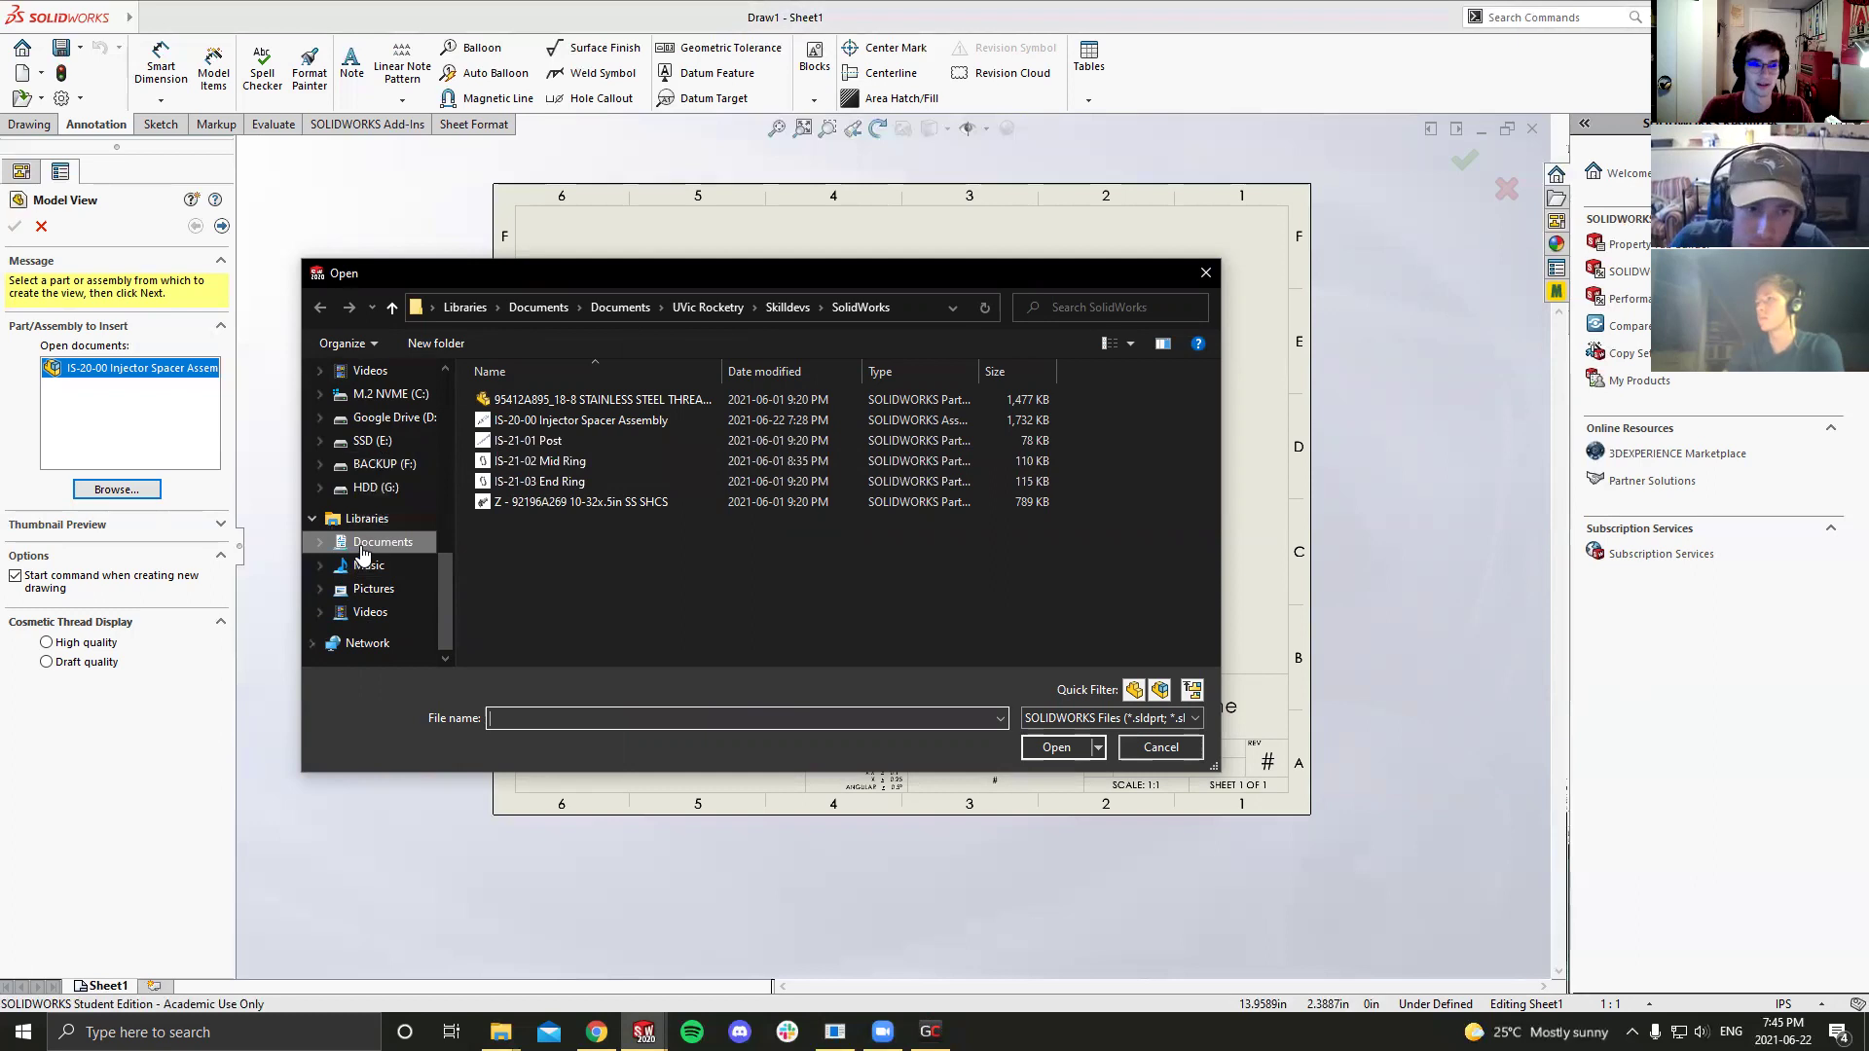
{"action": "scroll", "coordinate": [365, 487], "scroll_direction": "up", "scroll_amount": 2}
{"action": "left_click", "coordinate": [379, 487]}
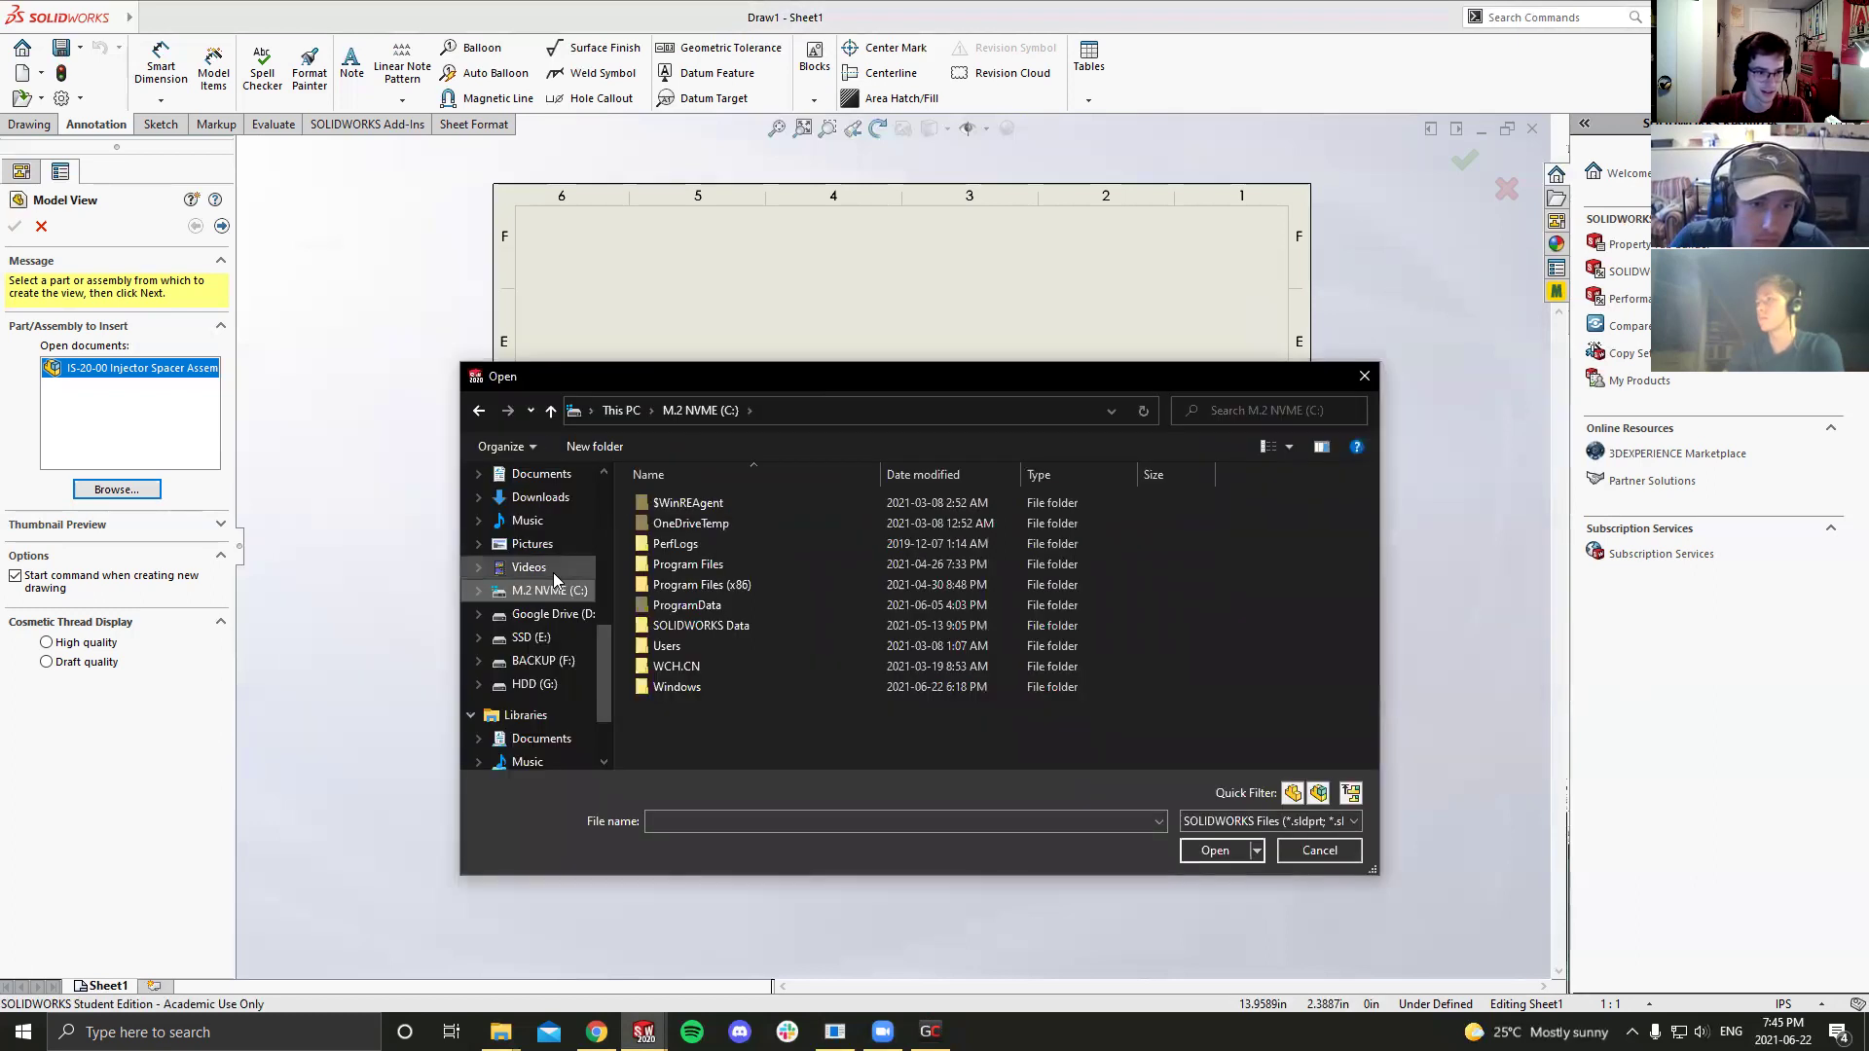
{"action": "left_click_drag", "start_coordinate": [643, 383], "coordinate": [796, 325]}
{"action": "scroll", "coordinate": [688, 547], "scroll_direction": "up", "scroll_amount": 5}
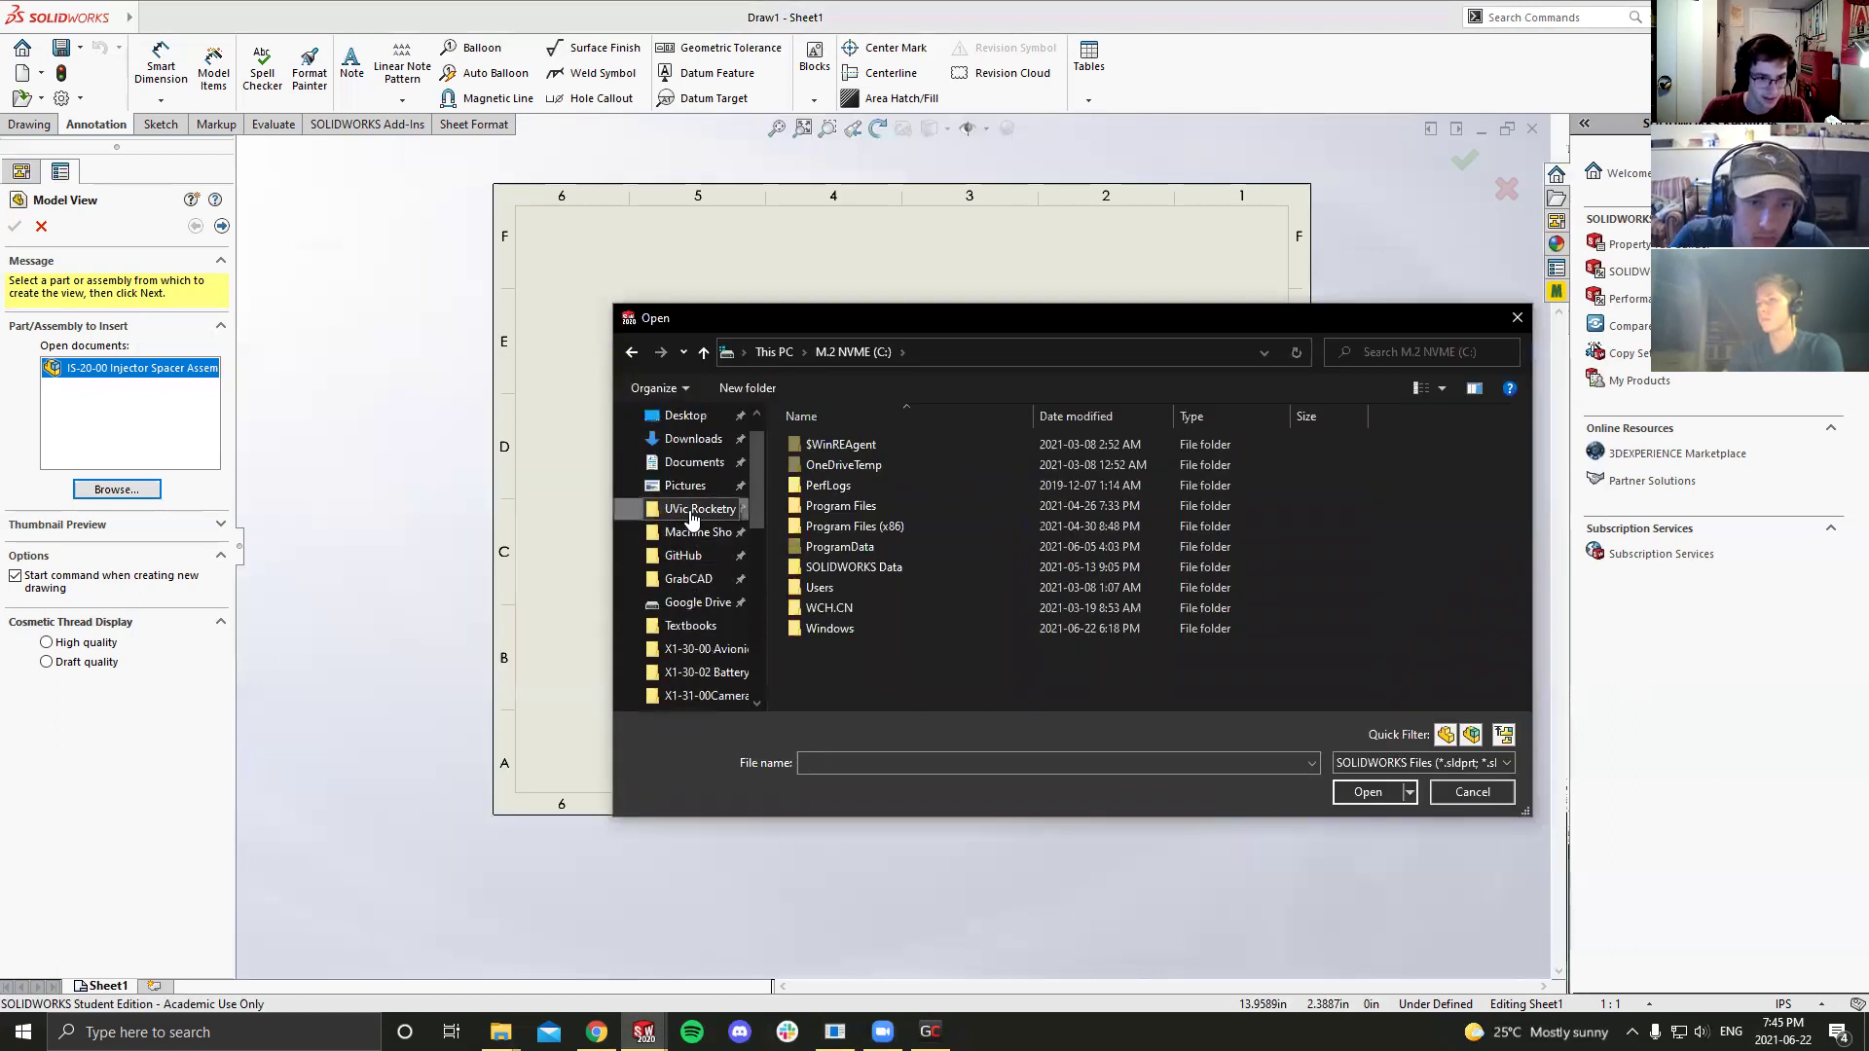
{"action": "left_click", "coordinate": [697, 508]}
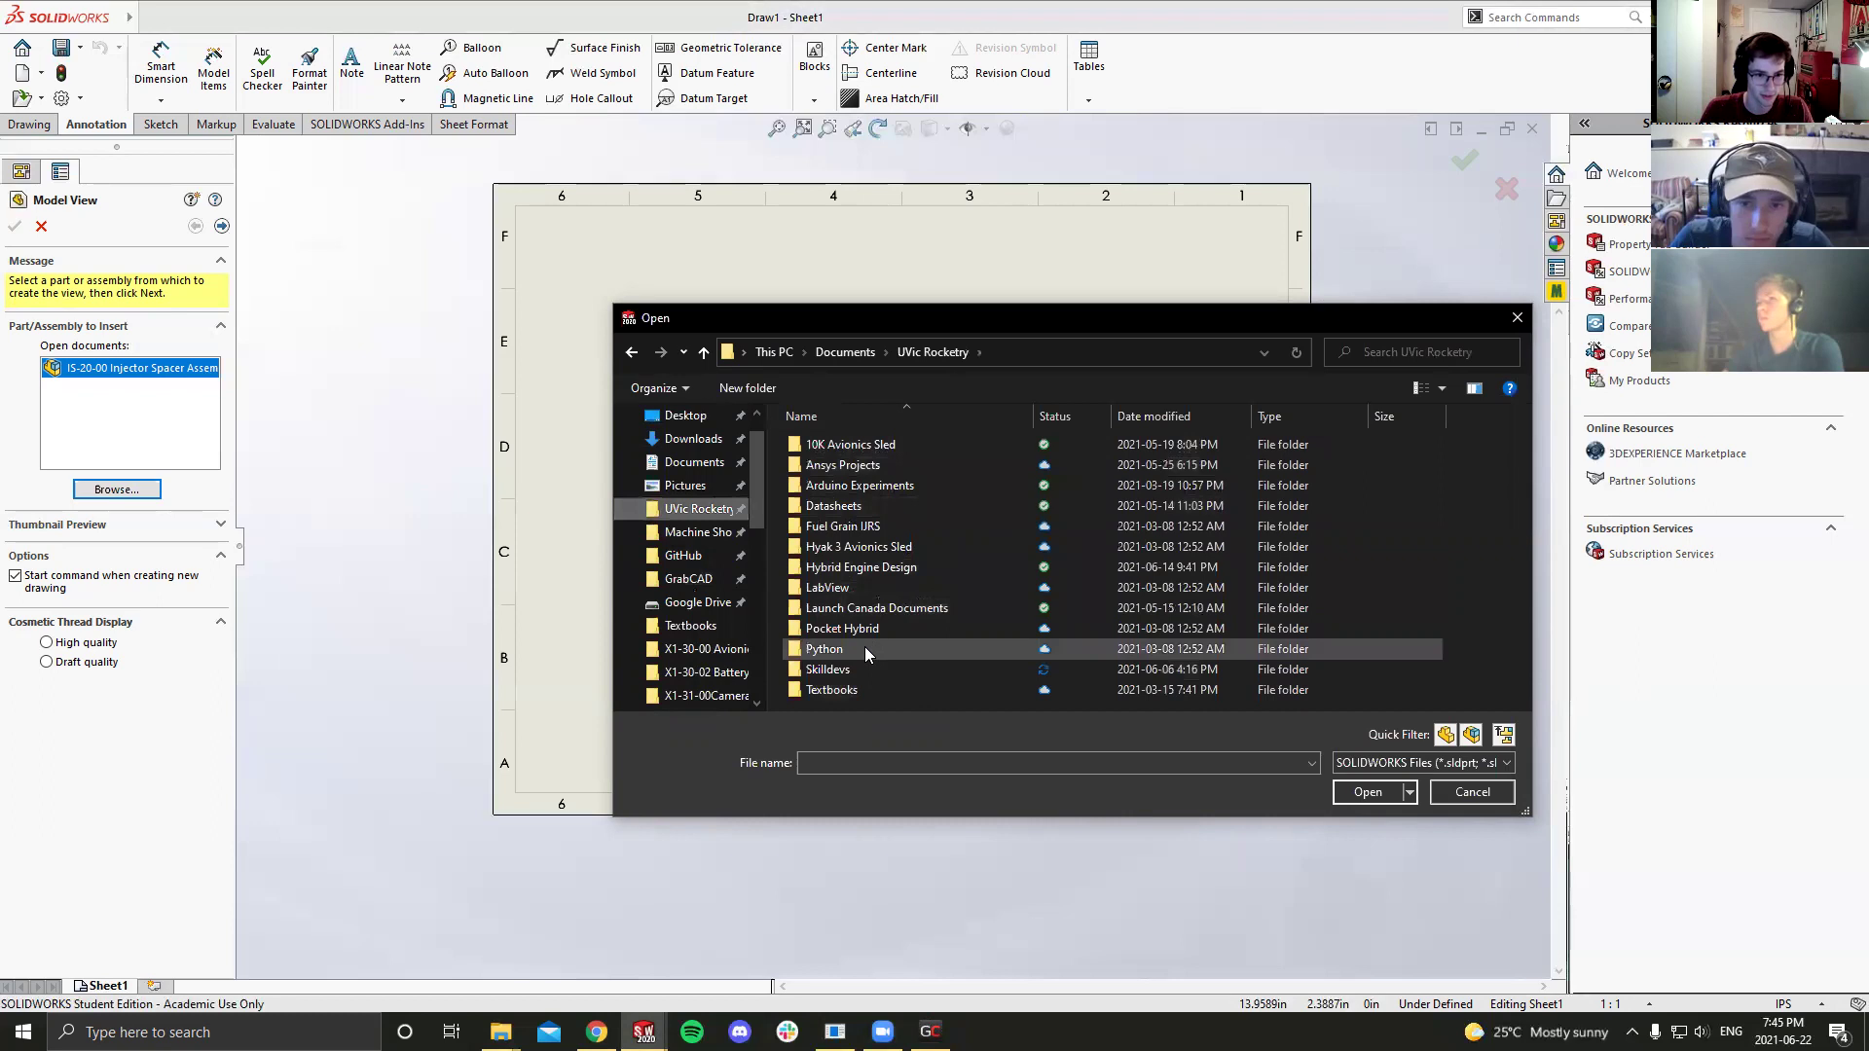
{"action": "double_click", "coordinate": [827, 669]}
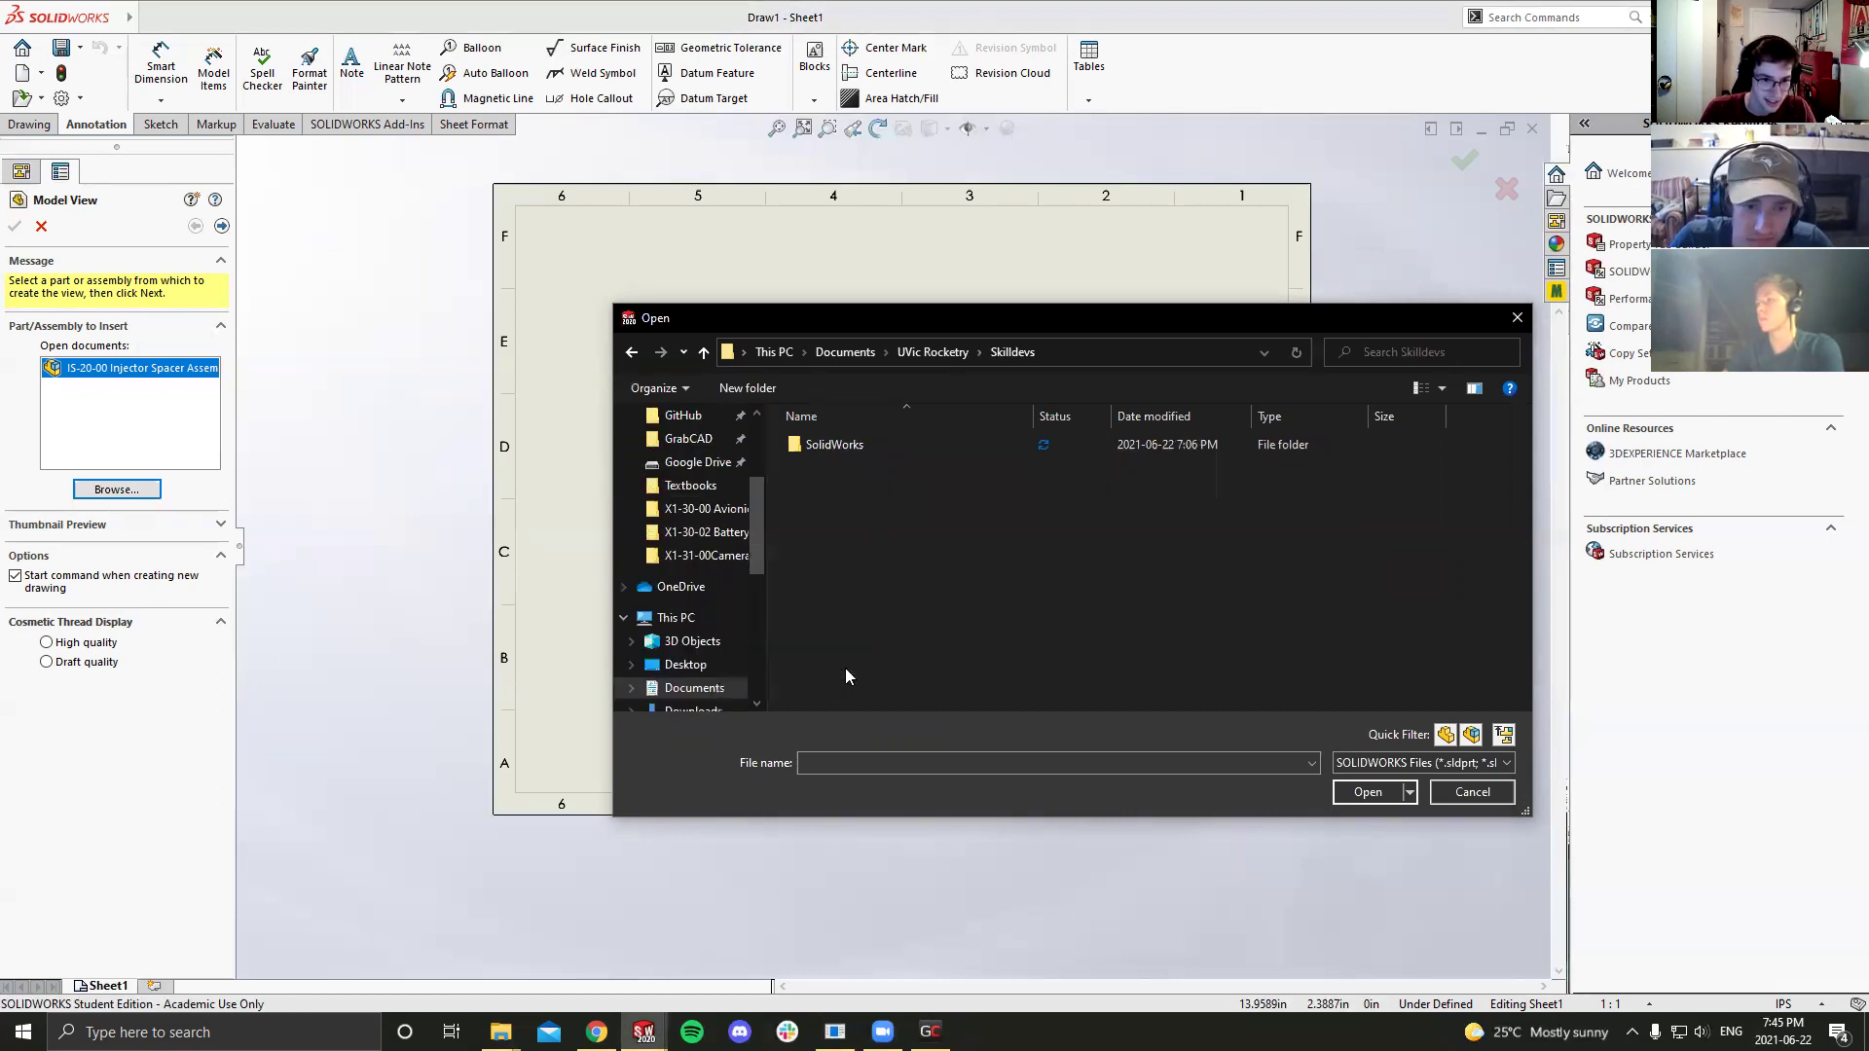
{"action": "double_click", "coordinate": [864, 446]}
{"action": "left_click", "coordinate": [879, 464]}
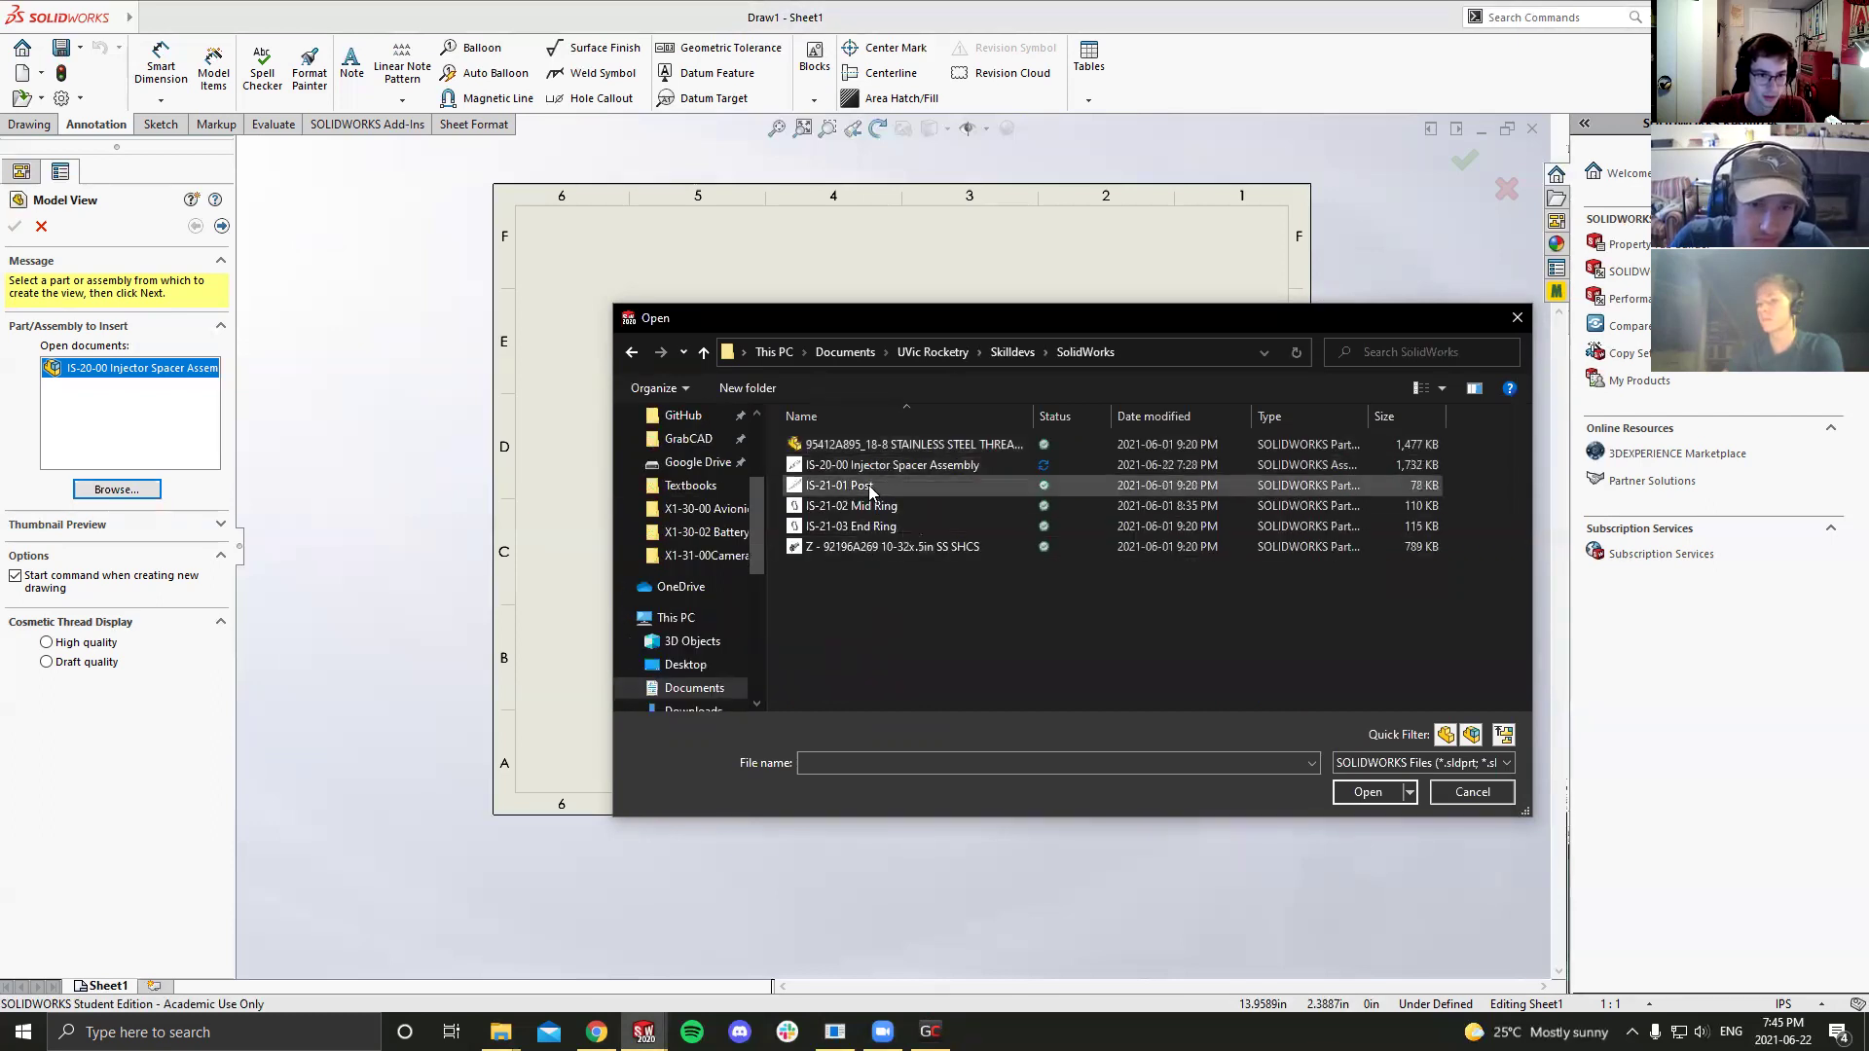
Step: Open IS-21-01 Post as the model for the drawing view
{"action": "left_click", "coordinate": [1364, 792]}
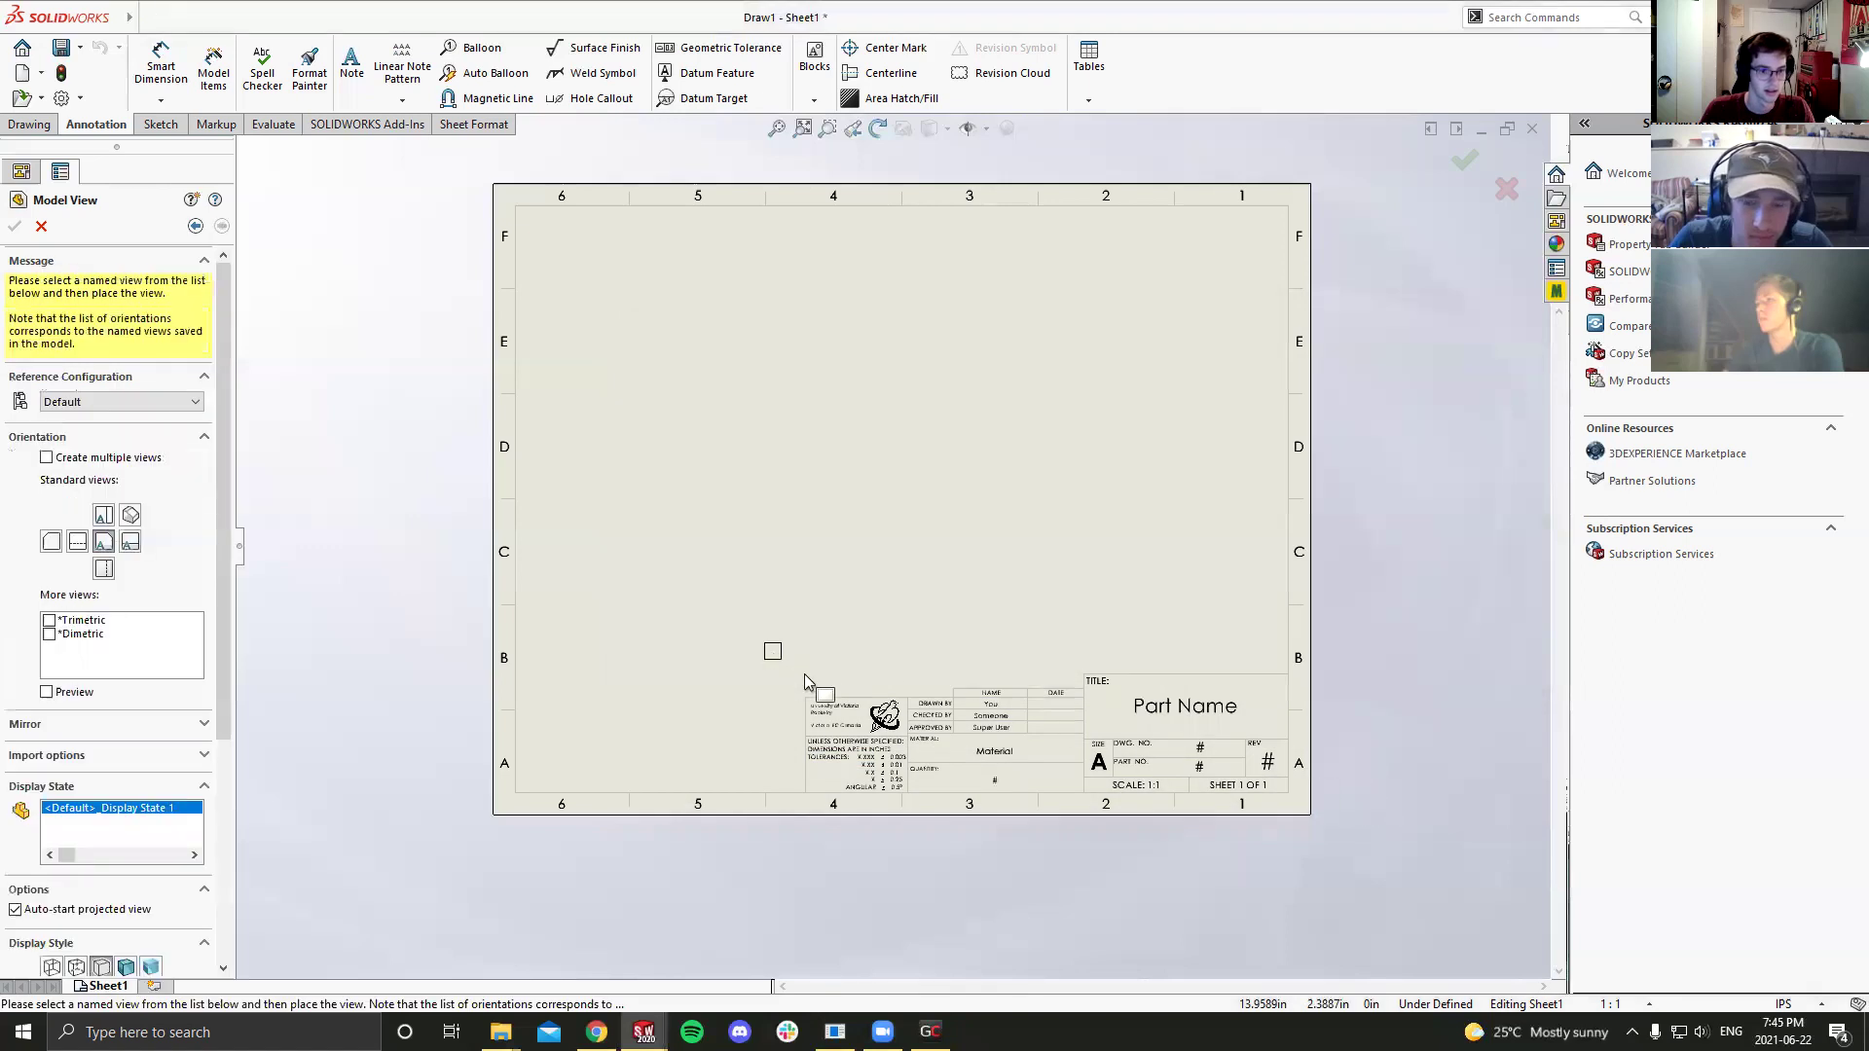
{"action": "scroll", "coordinate": [779, 478], "scroll_direction": "down", "scroll_amount": 1}
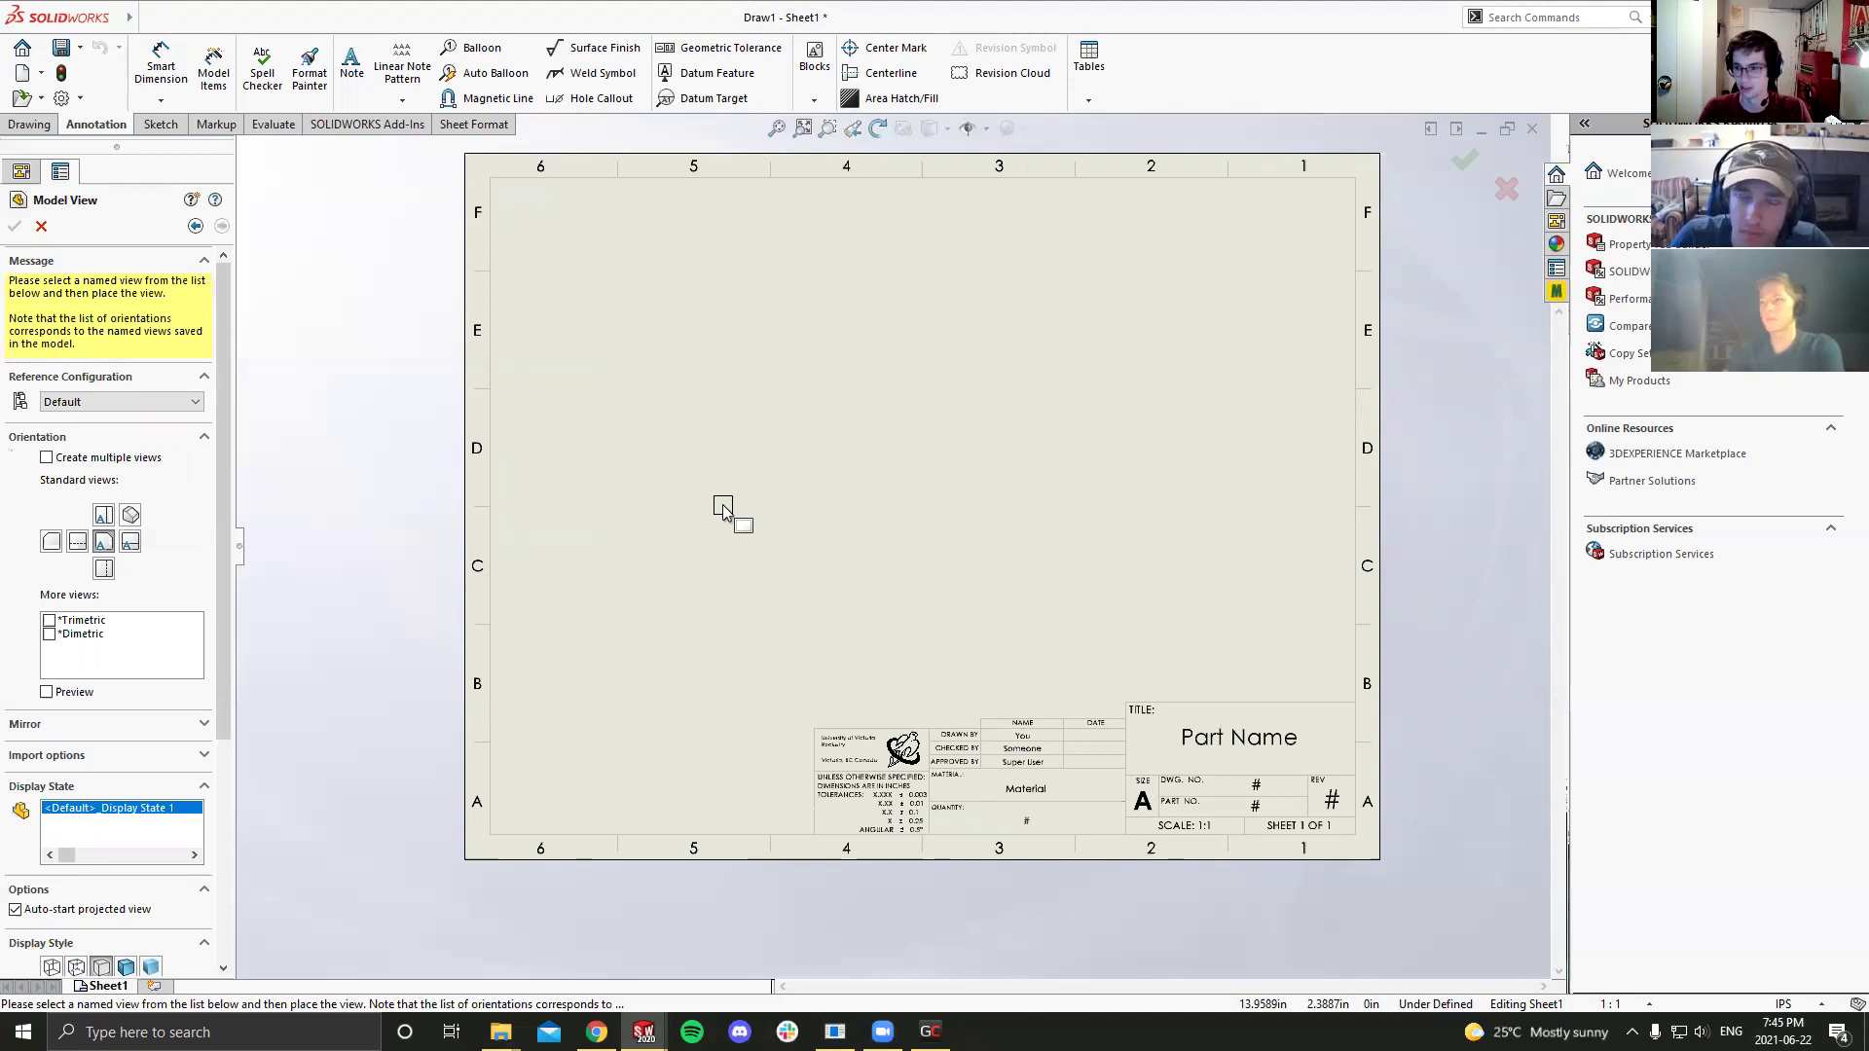
{"action": "left_click", "coordinate": [29, 125]}
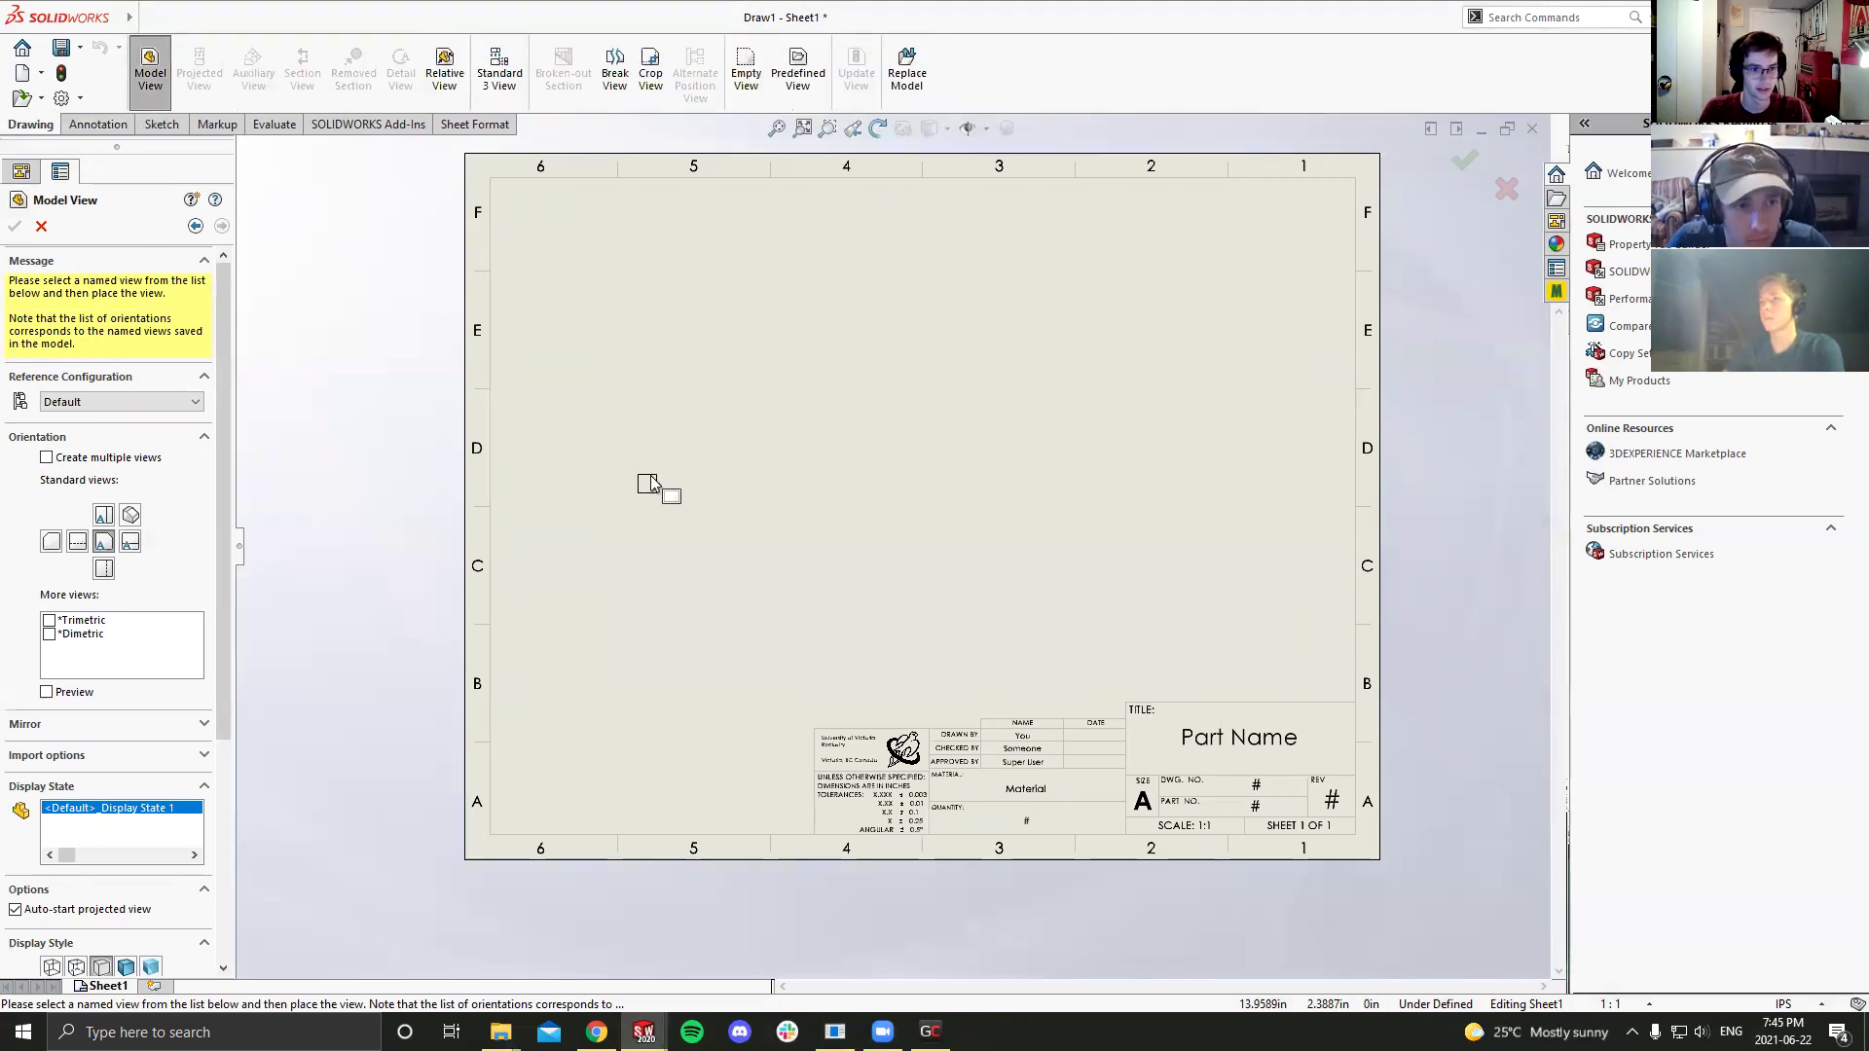
Step: Place the post's end view and a projected side view to its right, then fit the sheet
{"action": "left_click", "coordinate": [681, 510]}
{"action": "scroll", "coordinate": [720, 510], "scroll_direction": "down", "scroll_amount": 1}
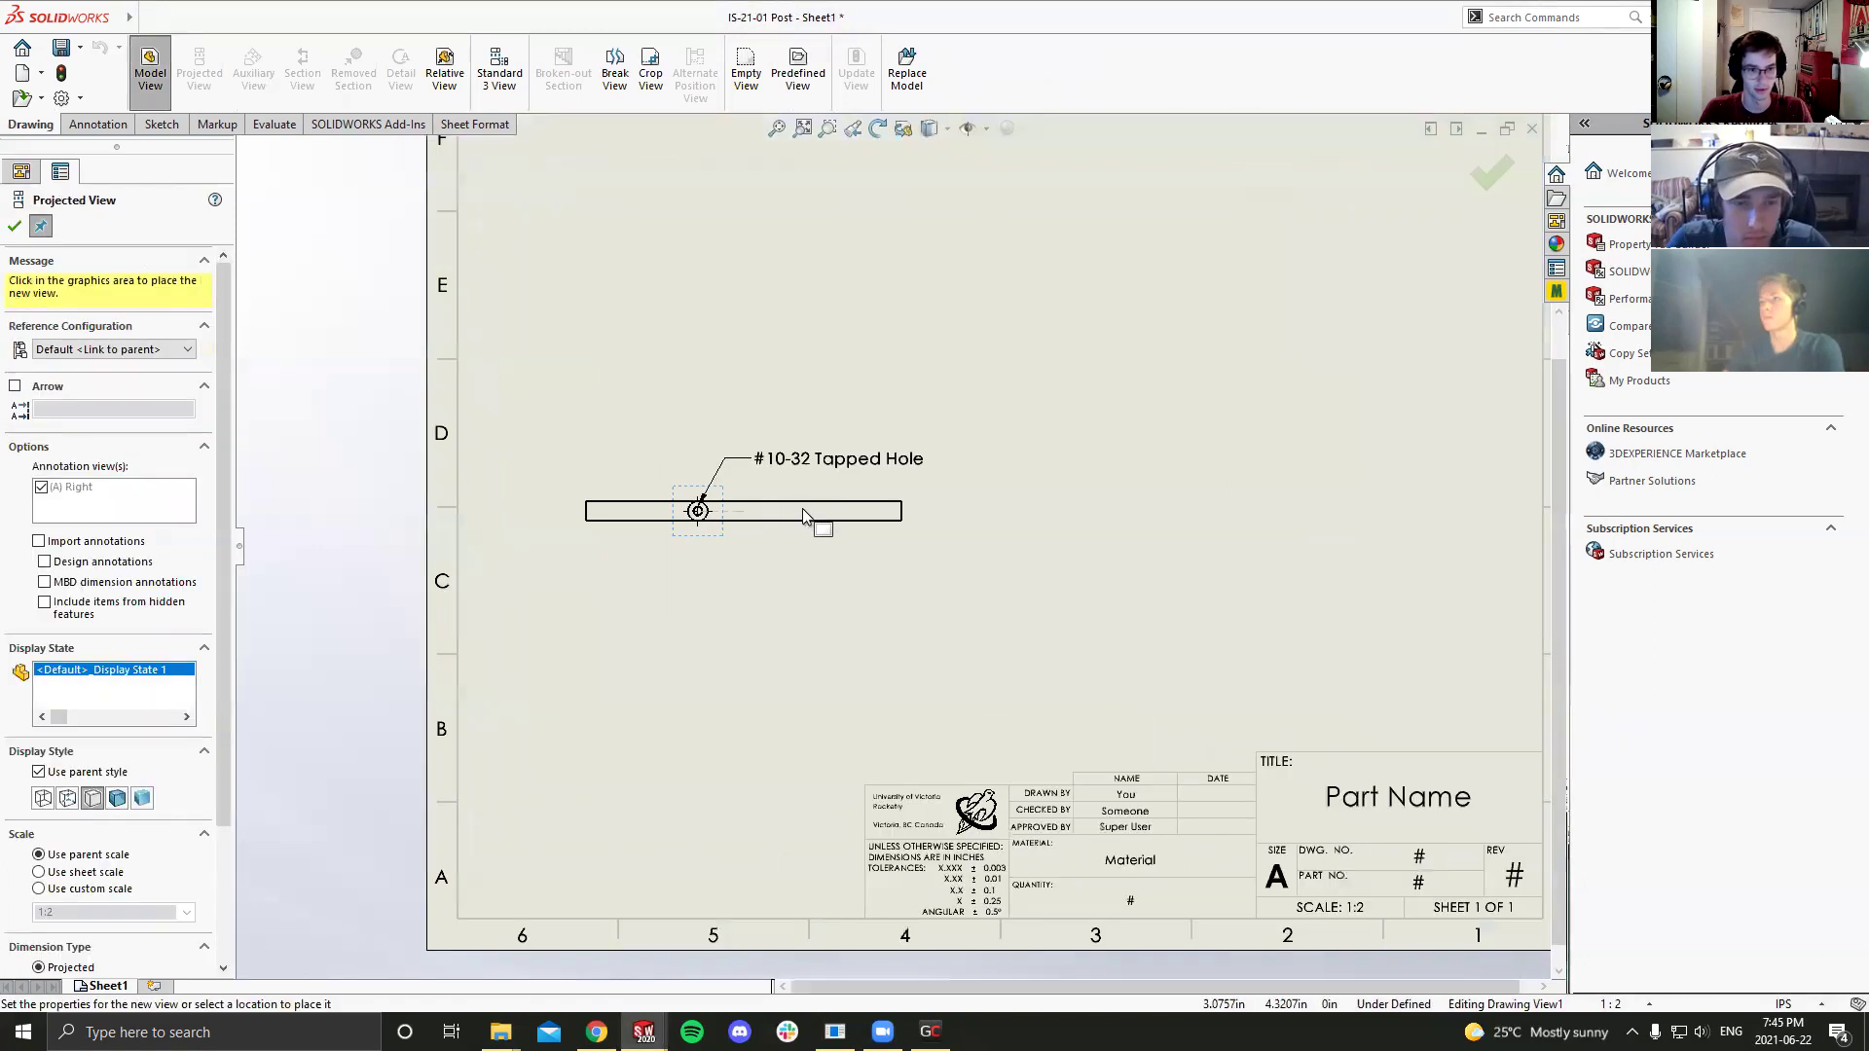
{"action": "scroll", "coordinate": [1065, 512], "scroll_direction": "up", "scroll_amount": 1}
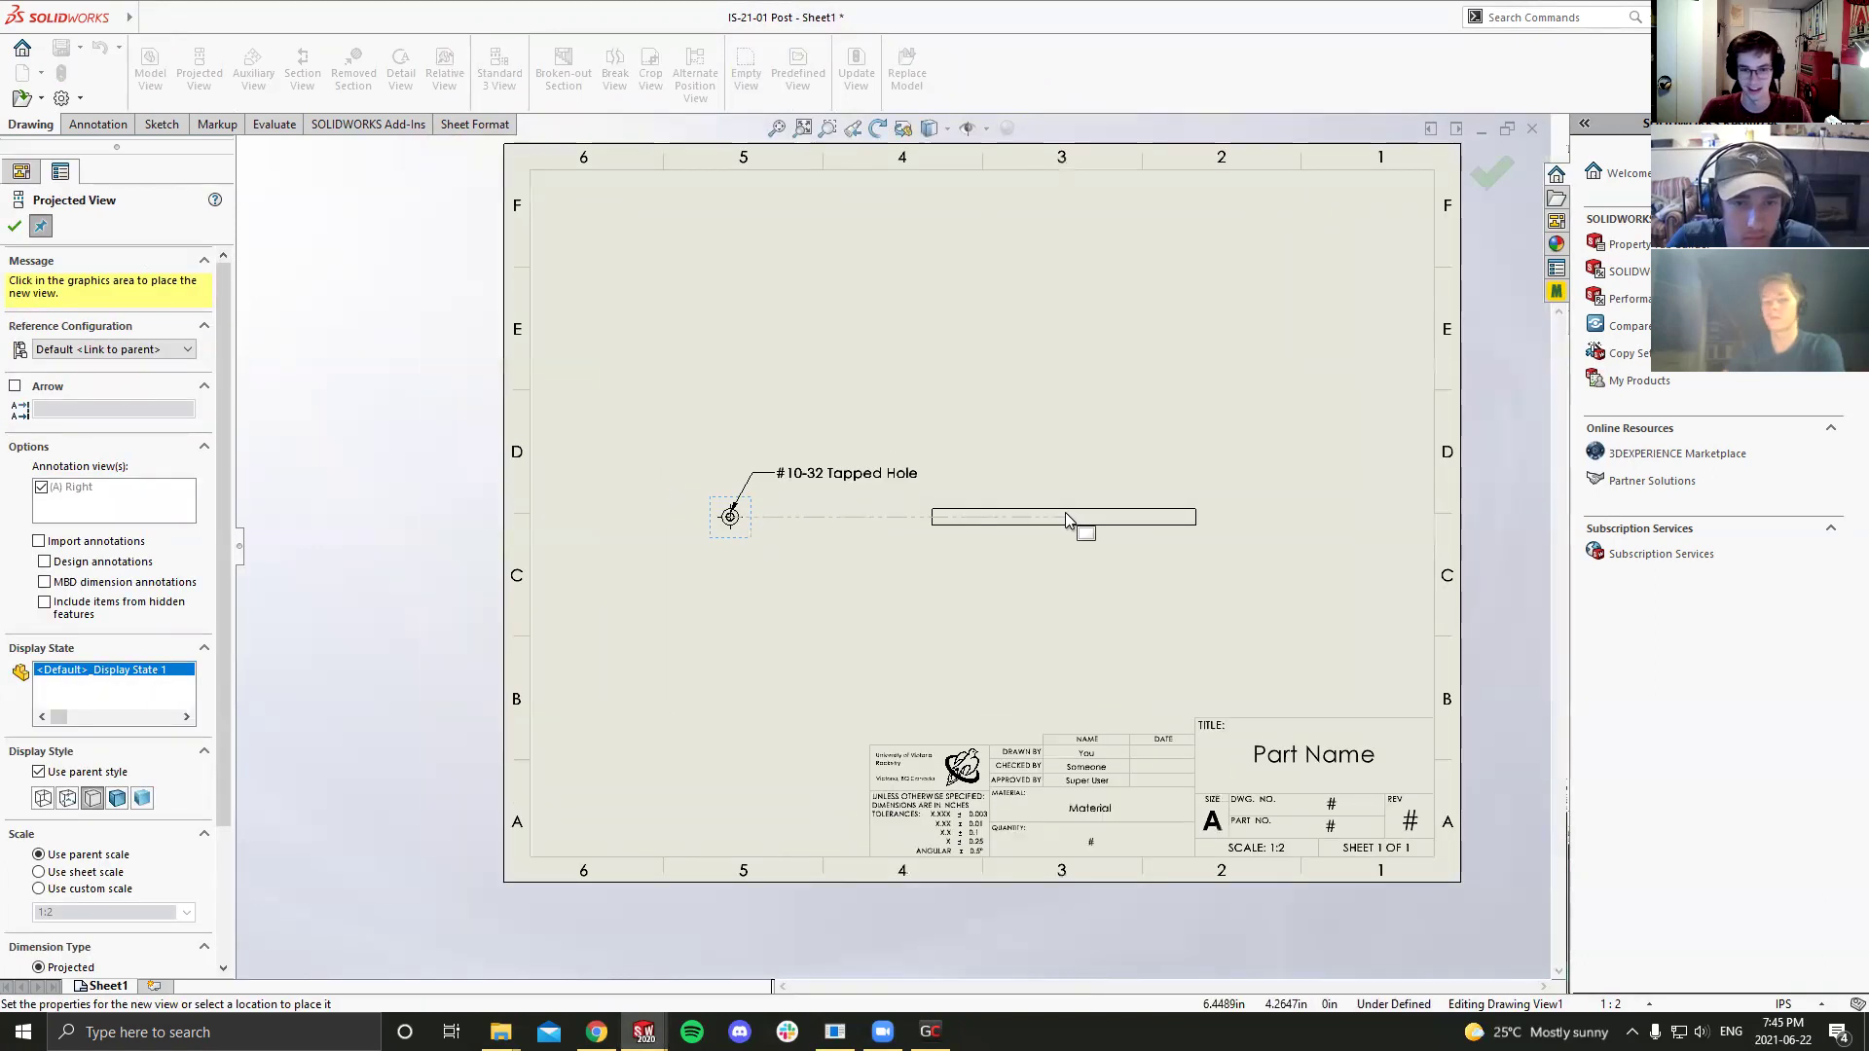
{"action": "left_click", "coordinate": [1070, 531]}
{"action": "scroll", "coordinate": [1071, 530], "scroll_direction": "down", "scroll_amount": 1}
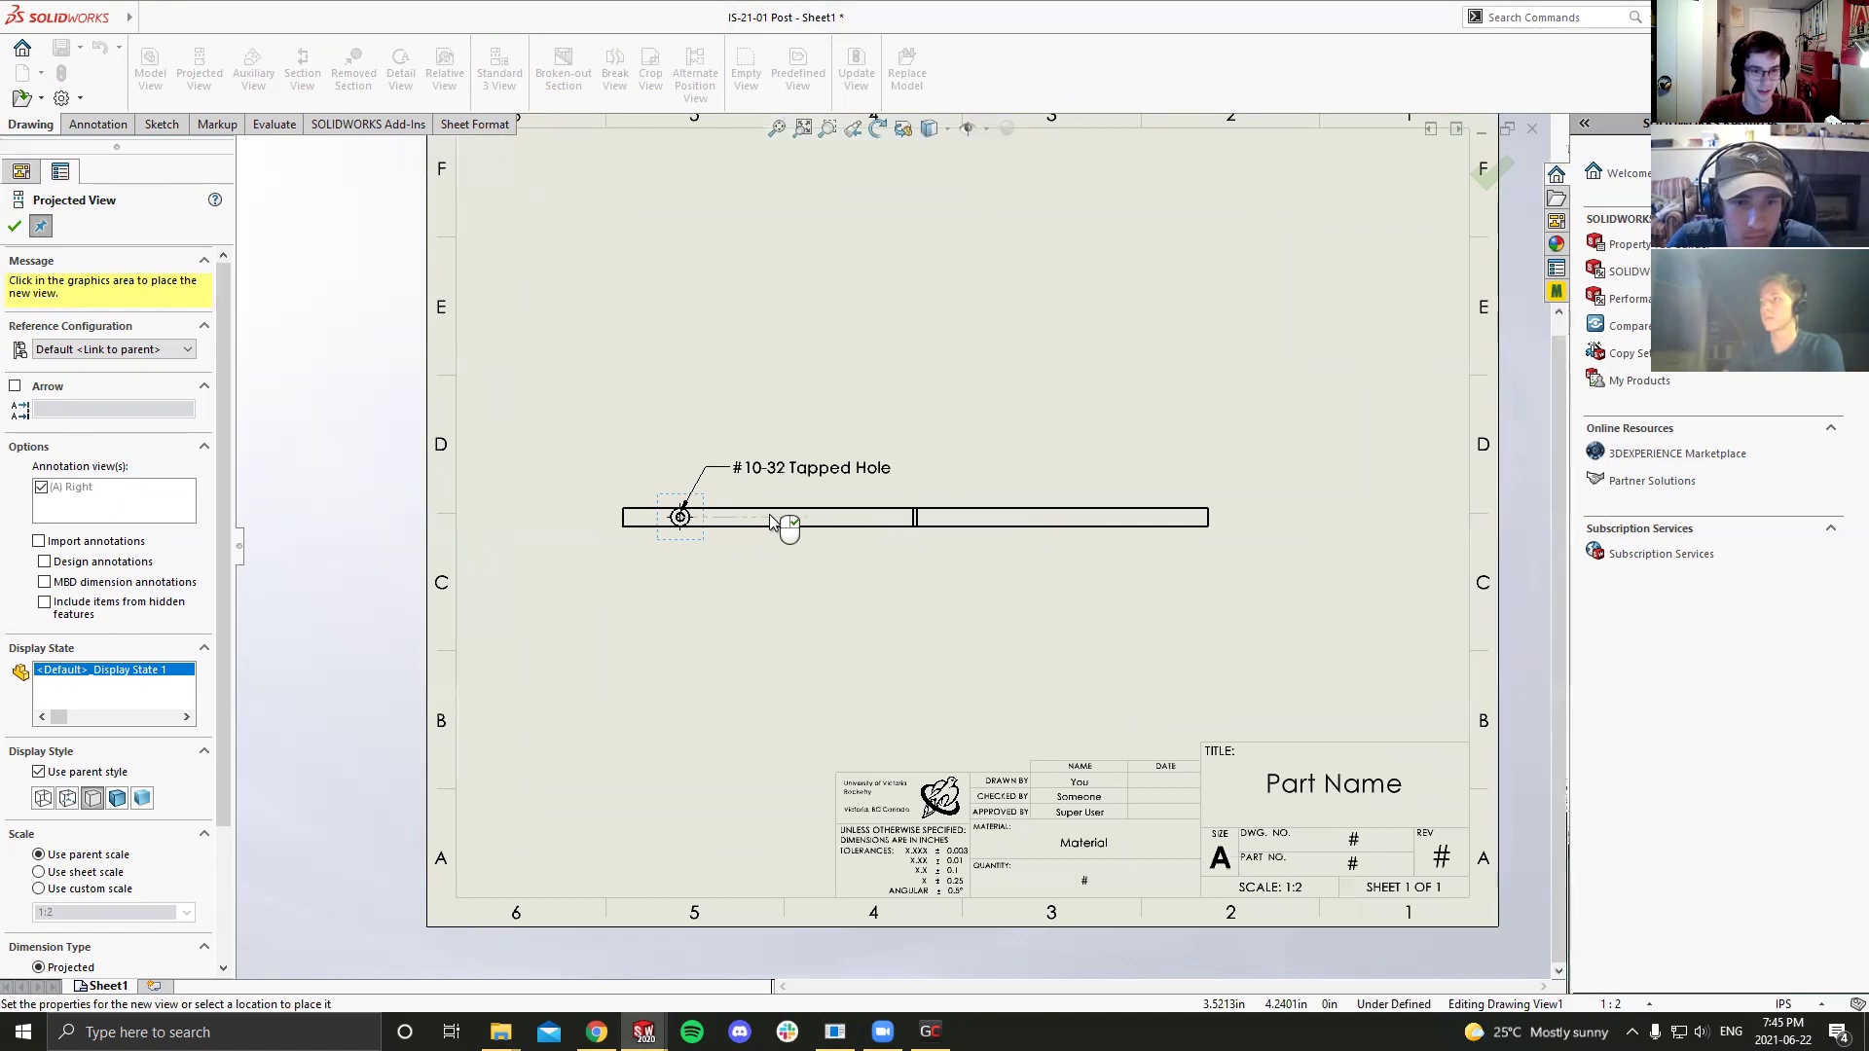
{"action": "key", "text": "Escape"}
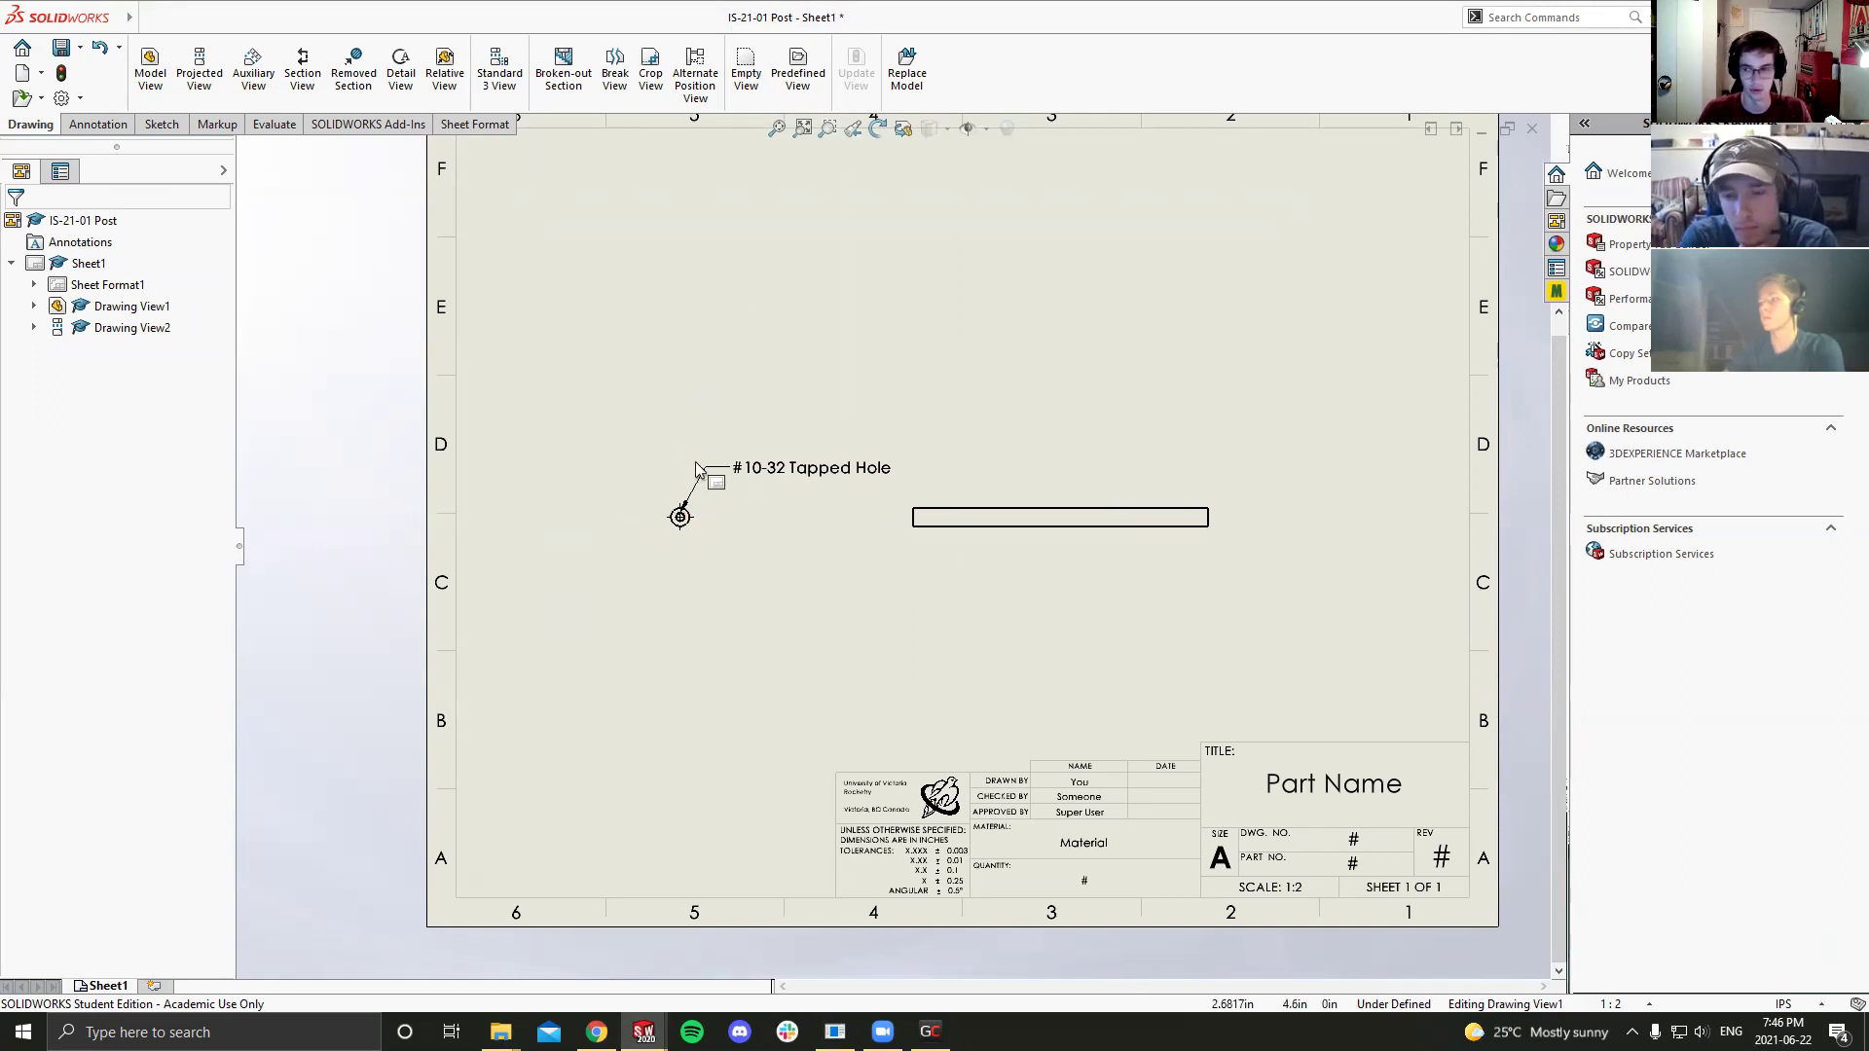
{"action": "key", "text": "f"}
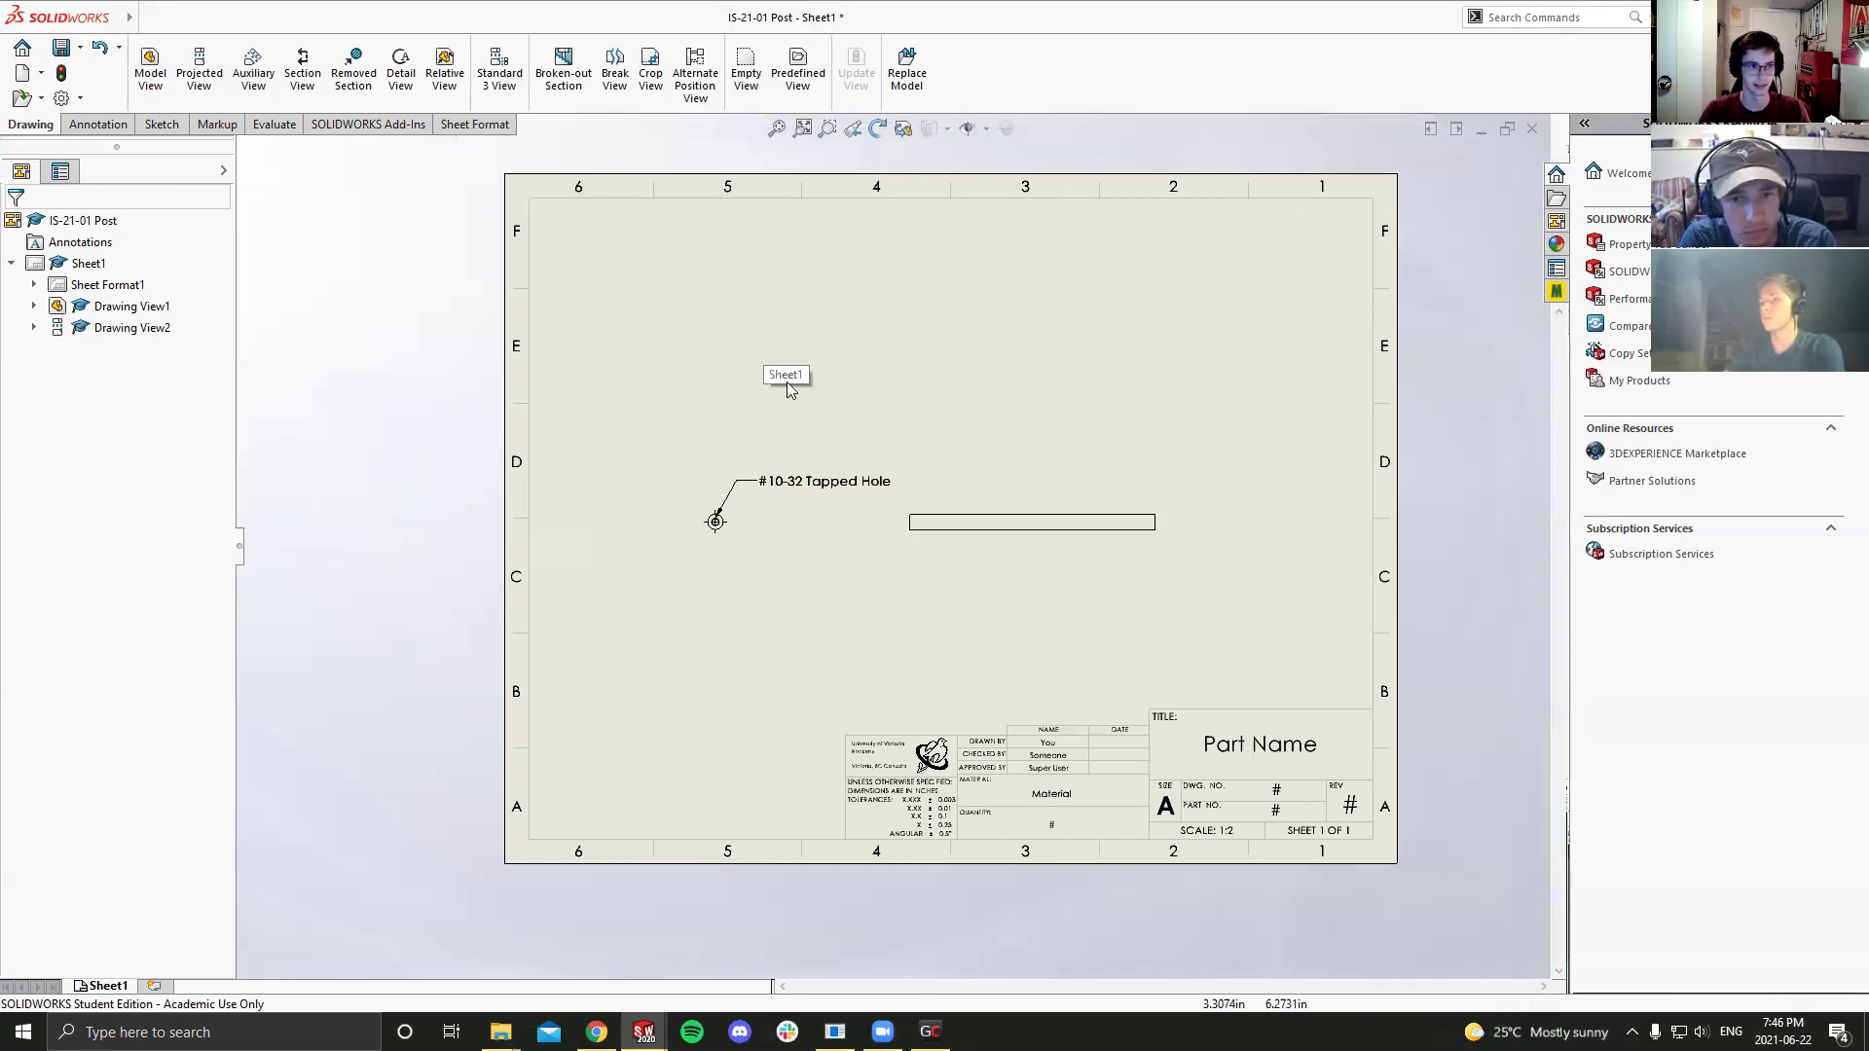
Step: Project an angled pictorial view from the end view and move it to the upper right
{"action": "left_click", "coordinate": [728, 545]}
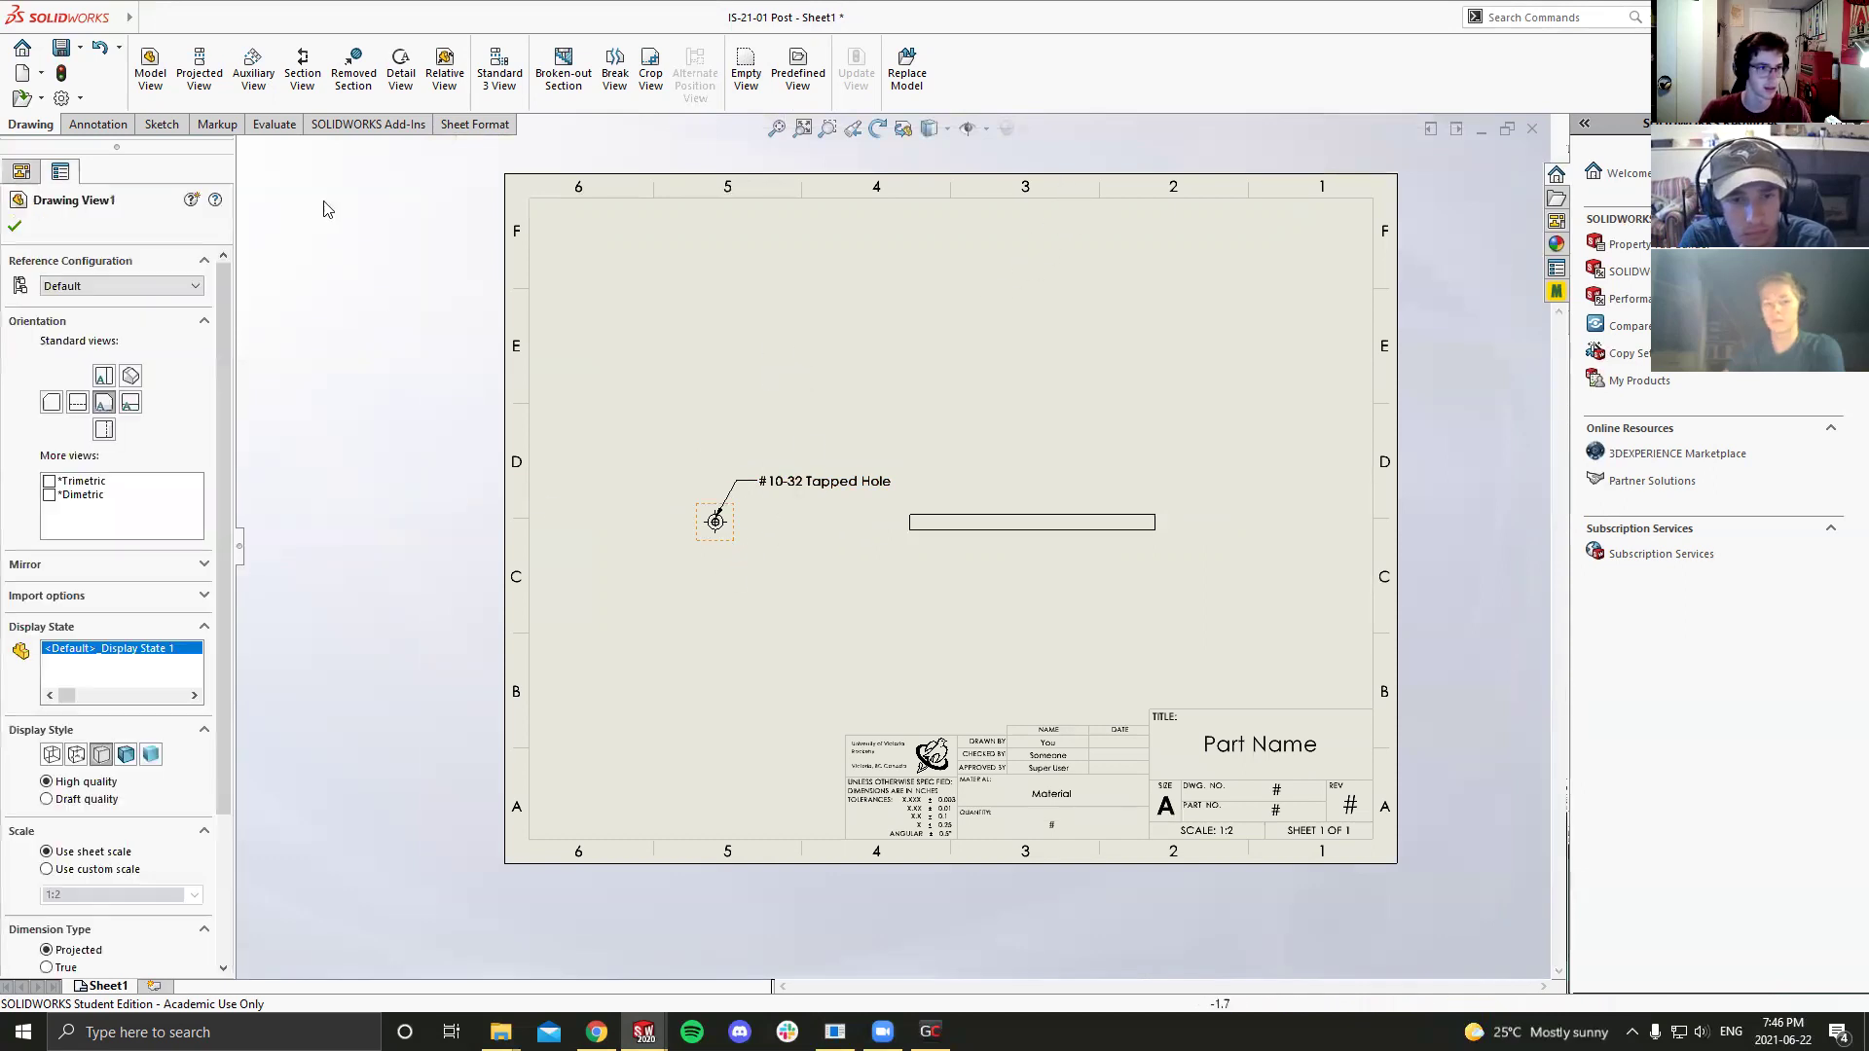
{"action": "left_click", "coordinate": [202, 74]}
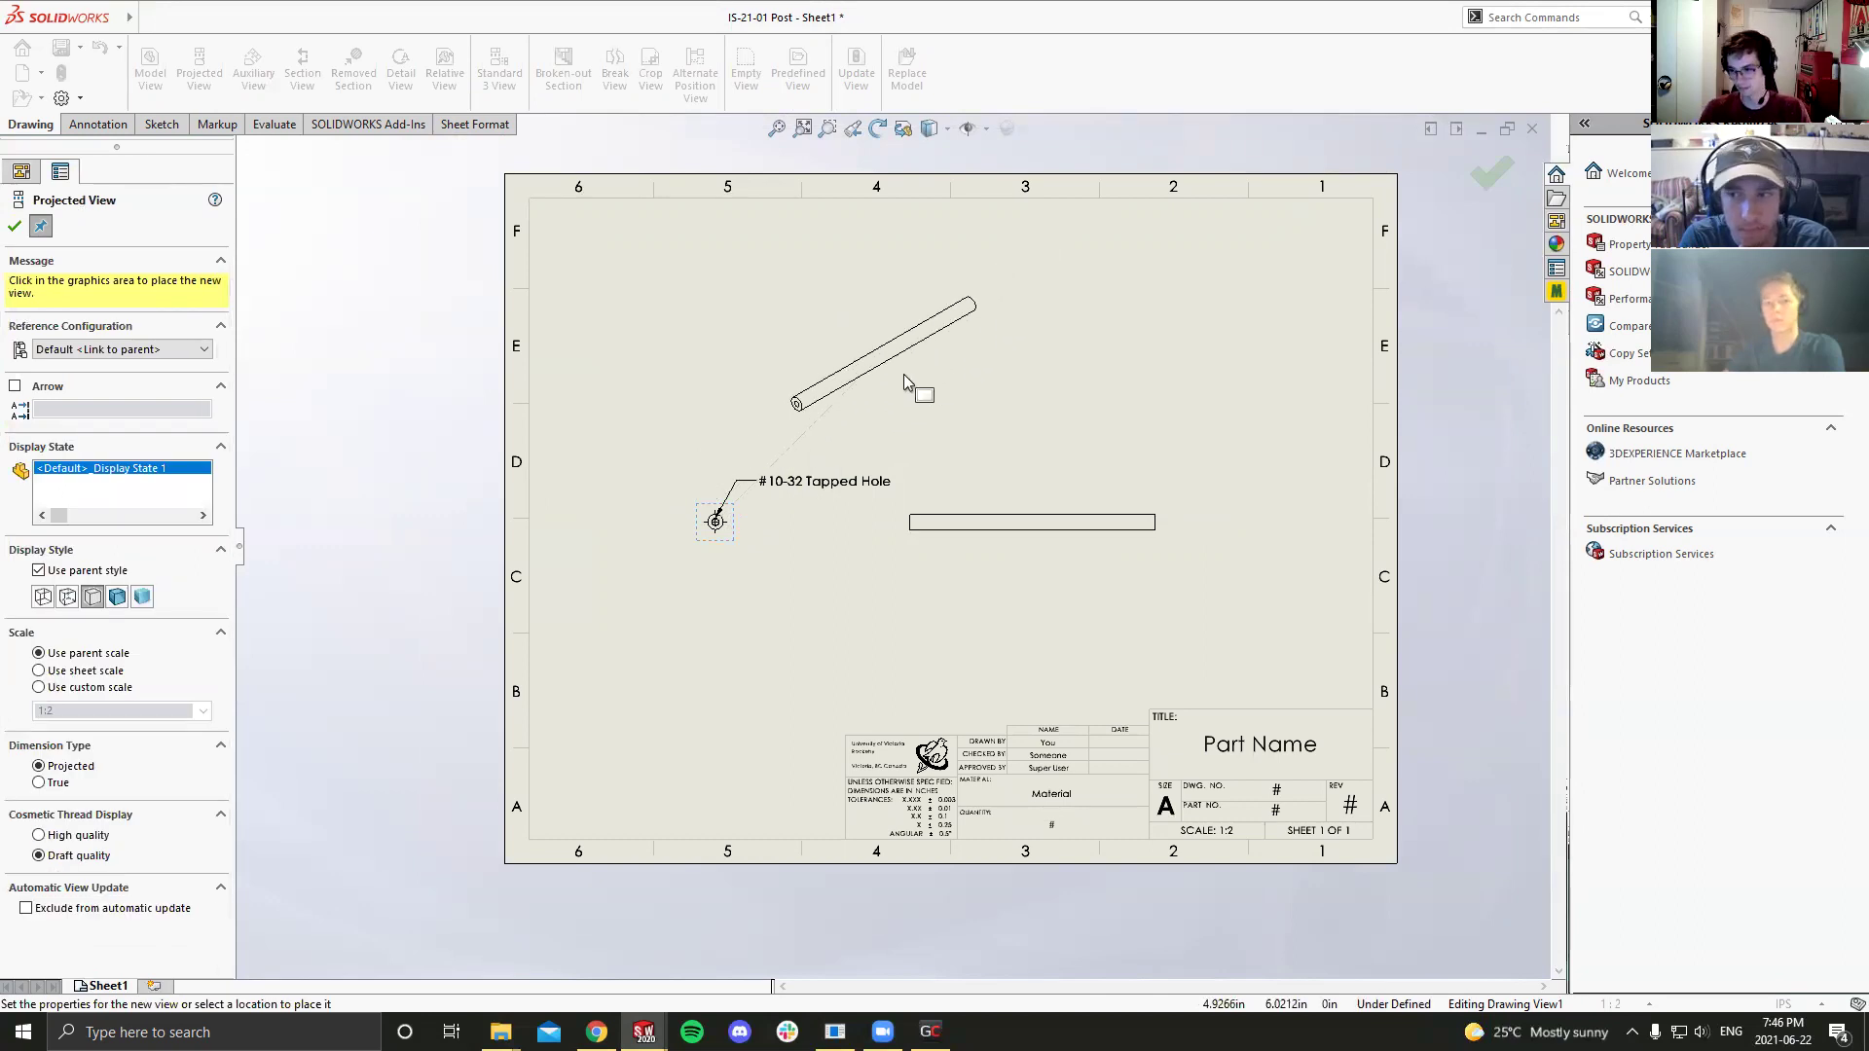
{"action": "left_click", "coordinate": [907, 377]}
{"action": "right_click", "coordinate": [915, 378]}
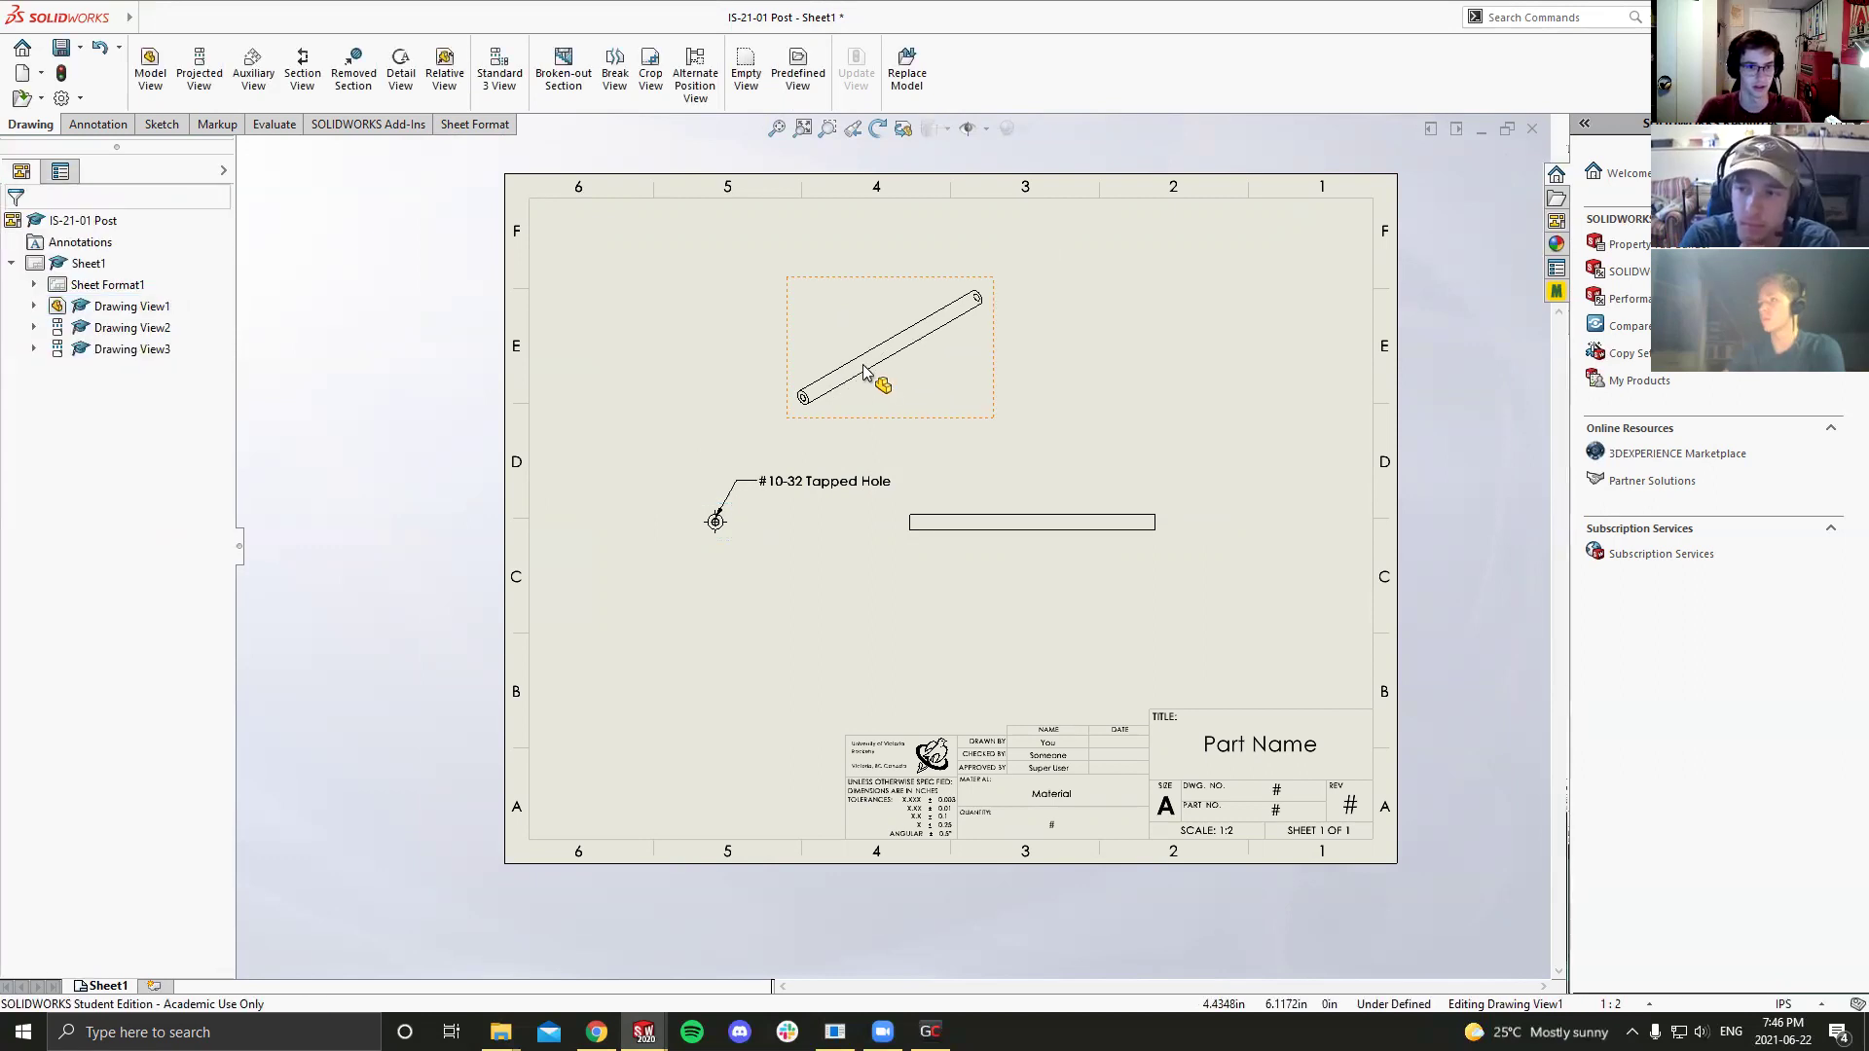
{"action": "mouse_move", "coordinate": [1002, 397]}
{"action": "left_mouse_down"}
{"action": "mouse_move", "coordinate": [1215, 387]}
{"action": "mouse_move", "coordinate": [1307, 347]}
{"action": "left_mouse_up"}
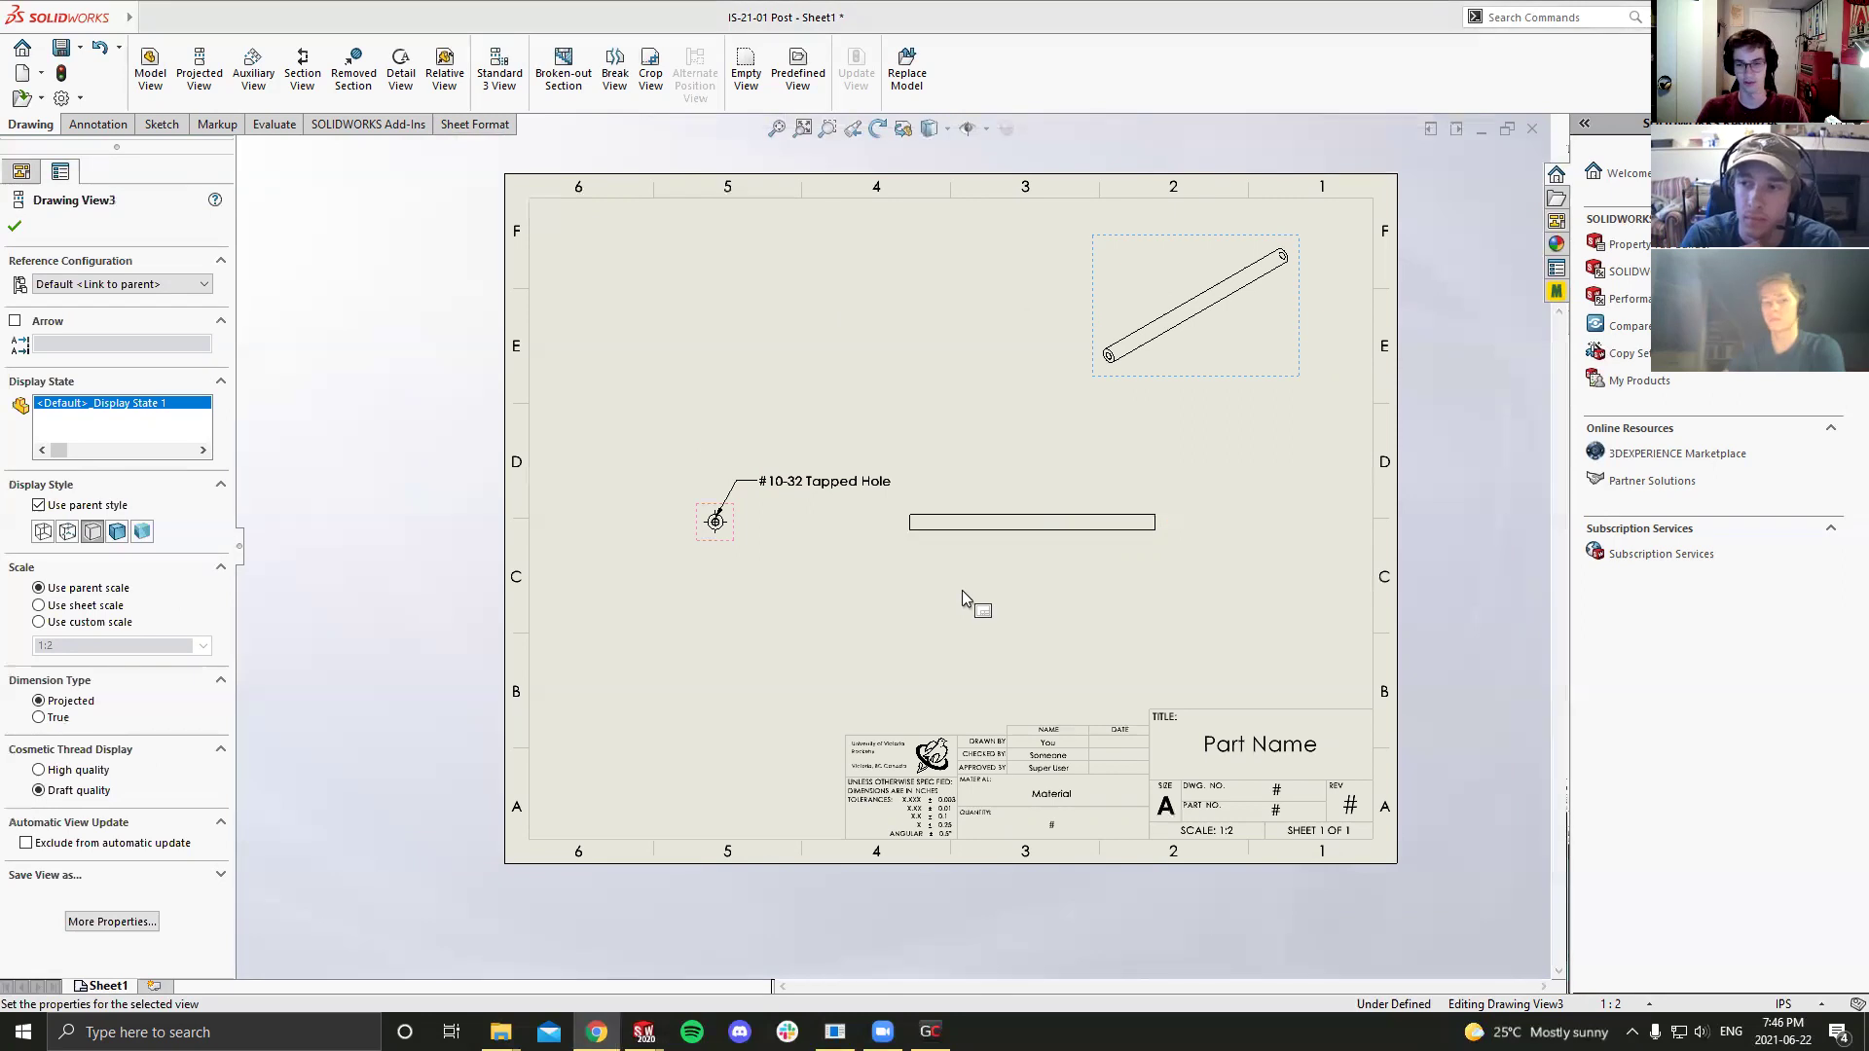
Step: Set the sheet scale to 1:1 and shift the end and pictorial views into place
{"action": "left_click", "coordinate": [1025, 541]}
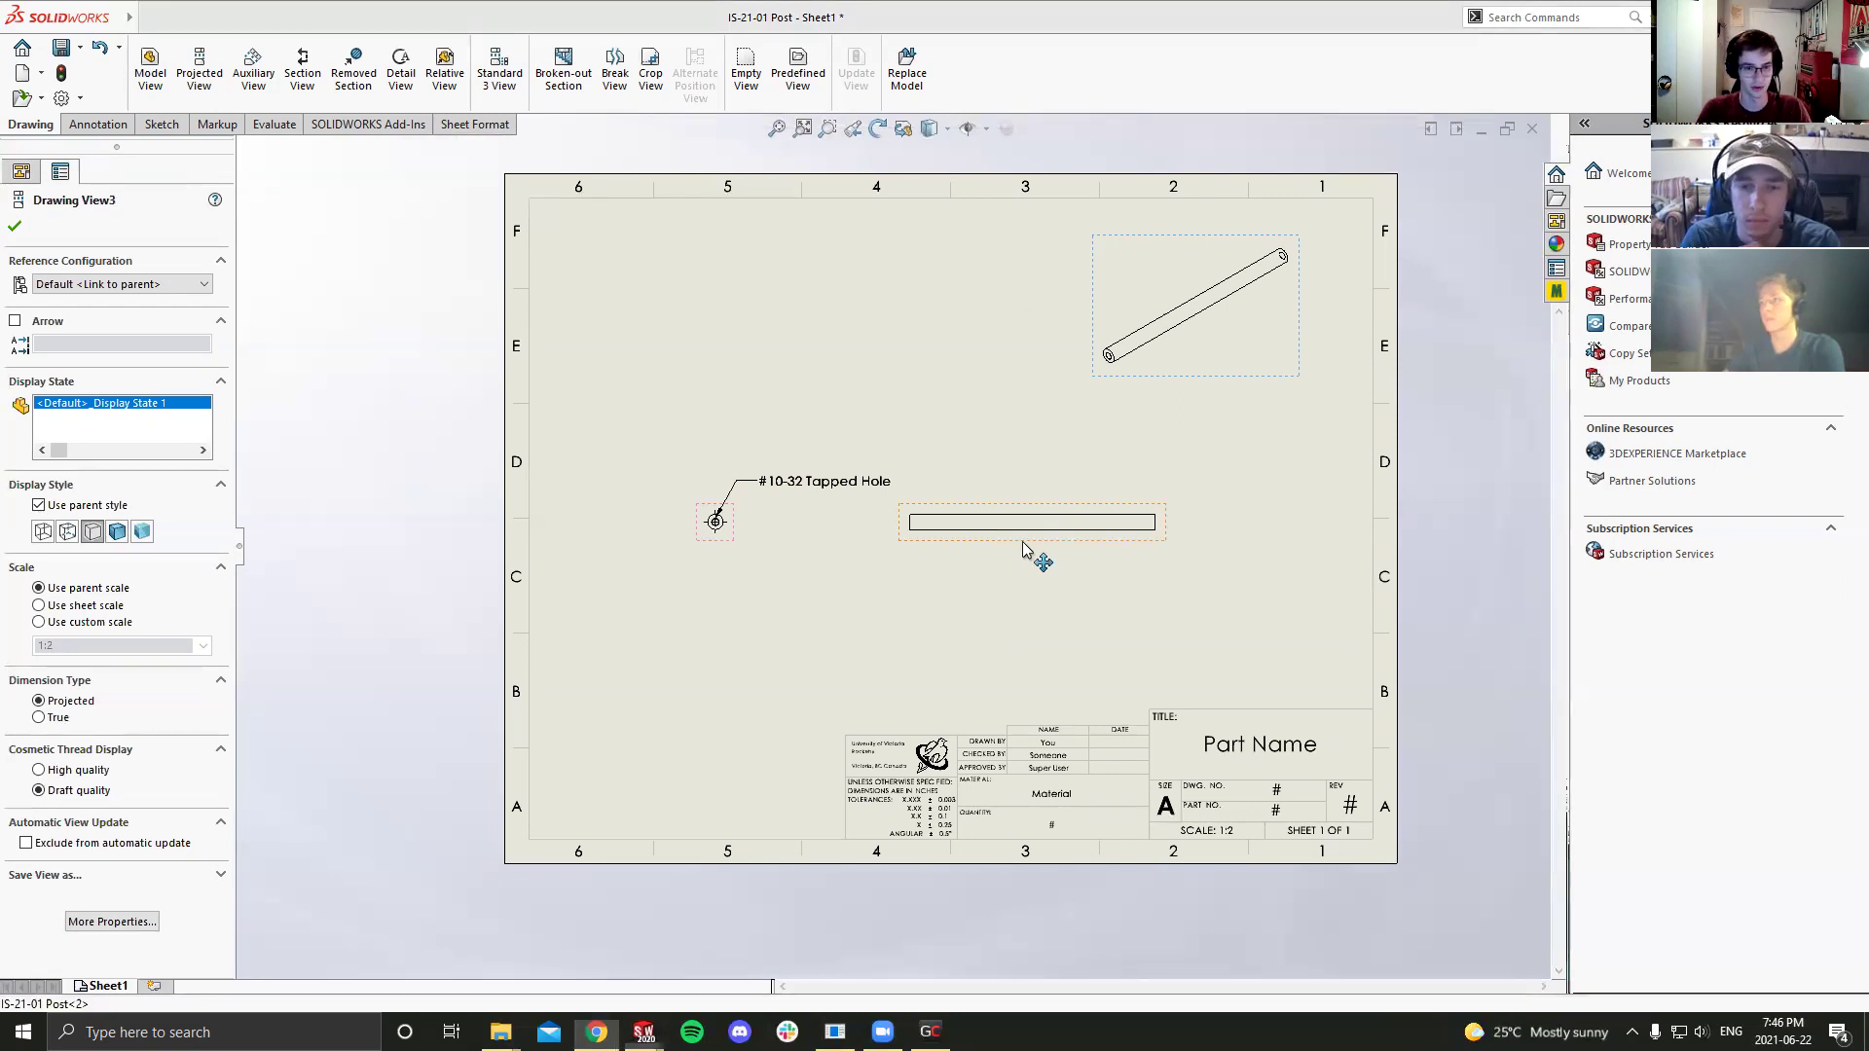
{"action": "left_click", "coordinate": [1611, 1004]}
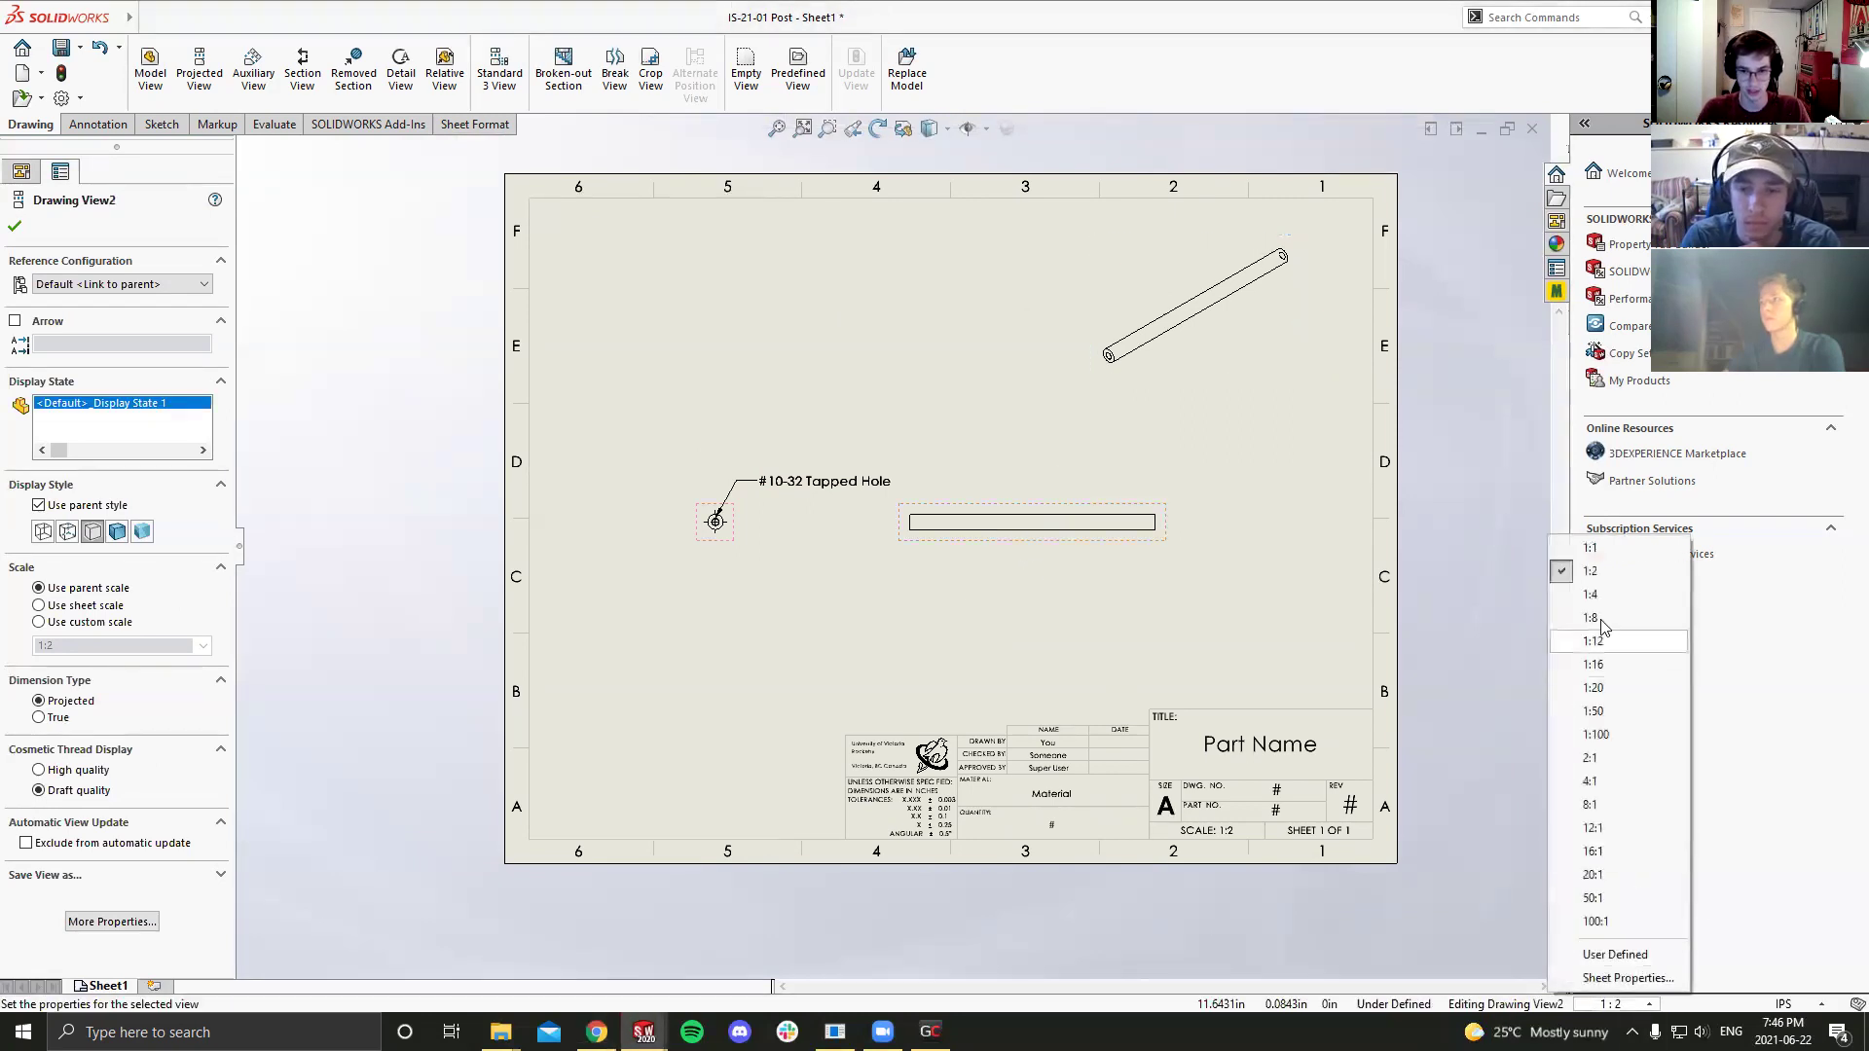
{"action": "left_click", "coordinate": [1602, 551]}
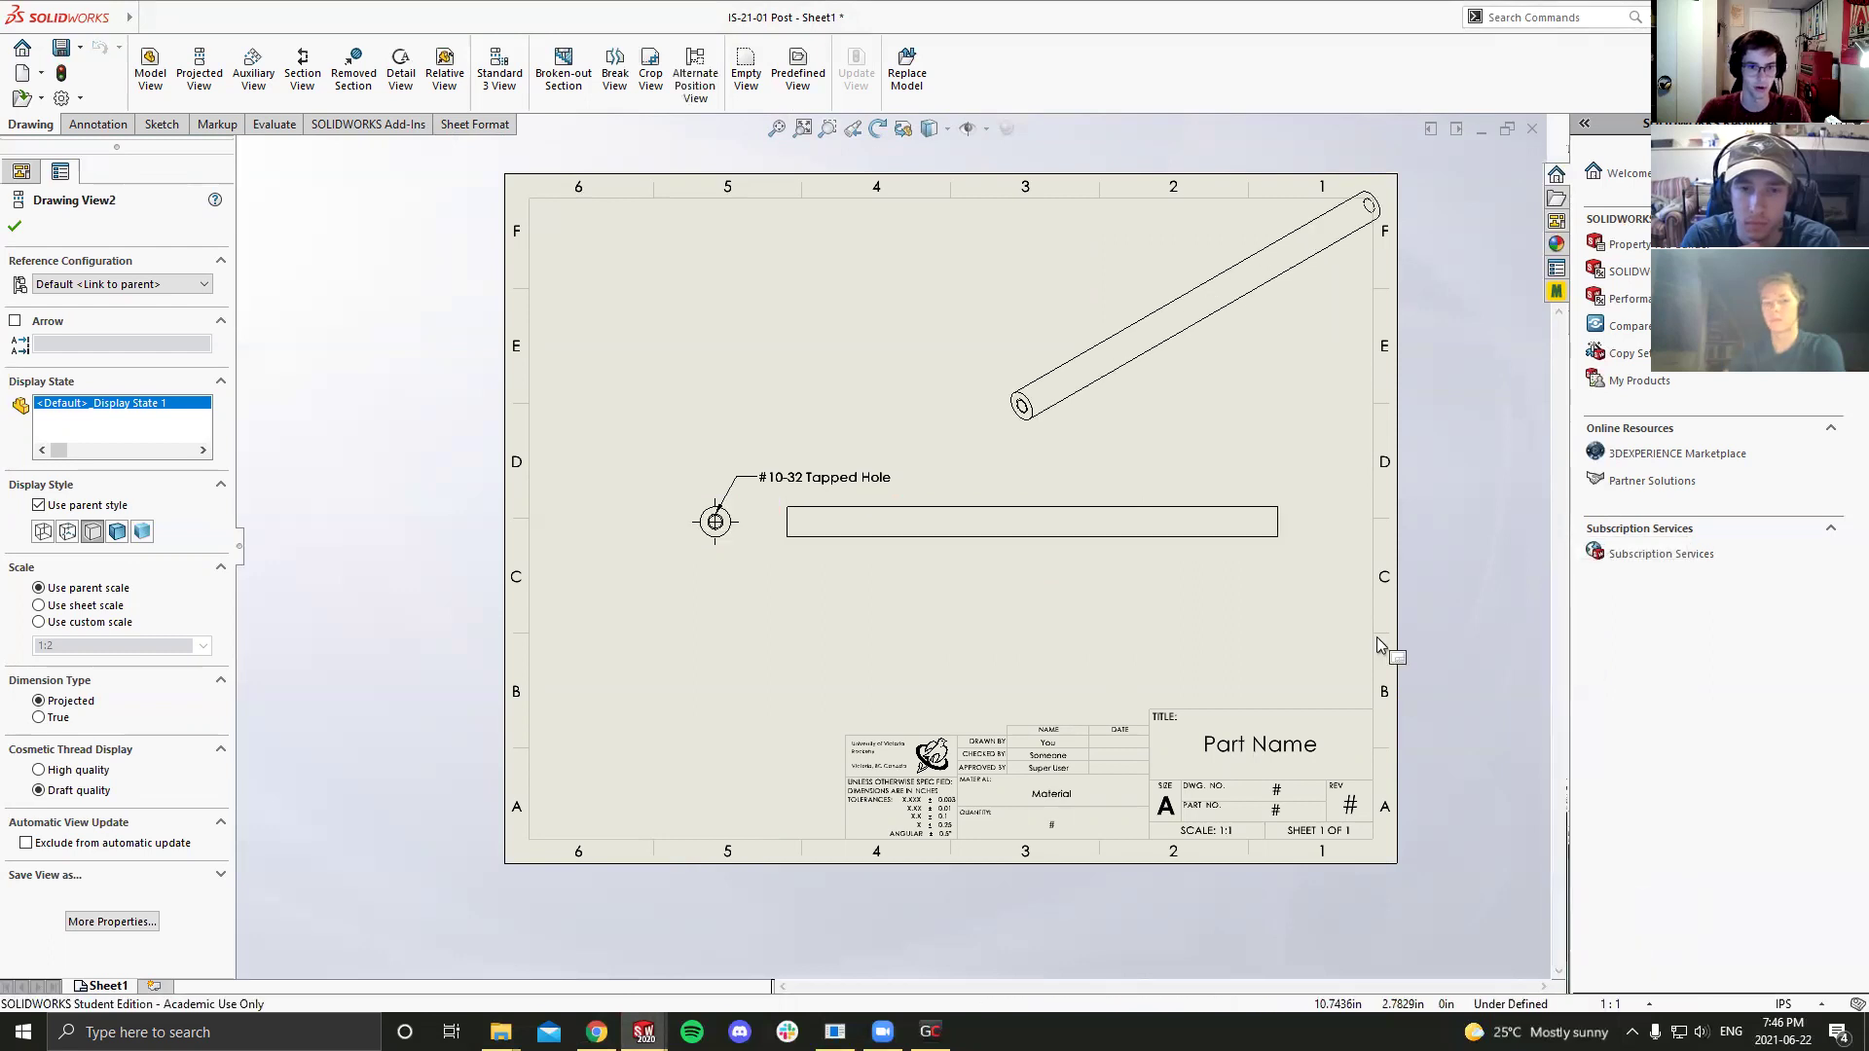
{"action": "left_click_drag", "start_coordinate": [720, 522], "coordinate": [678, 522]}
{"action": "left_click", "coordinate": [925, 535]}
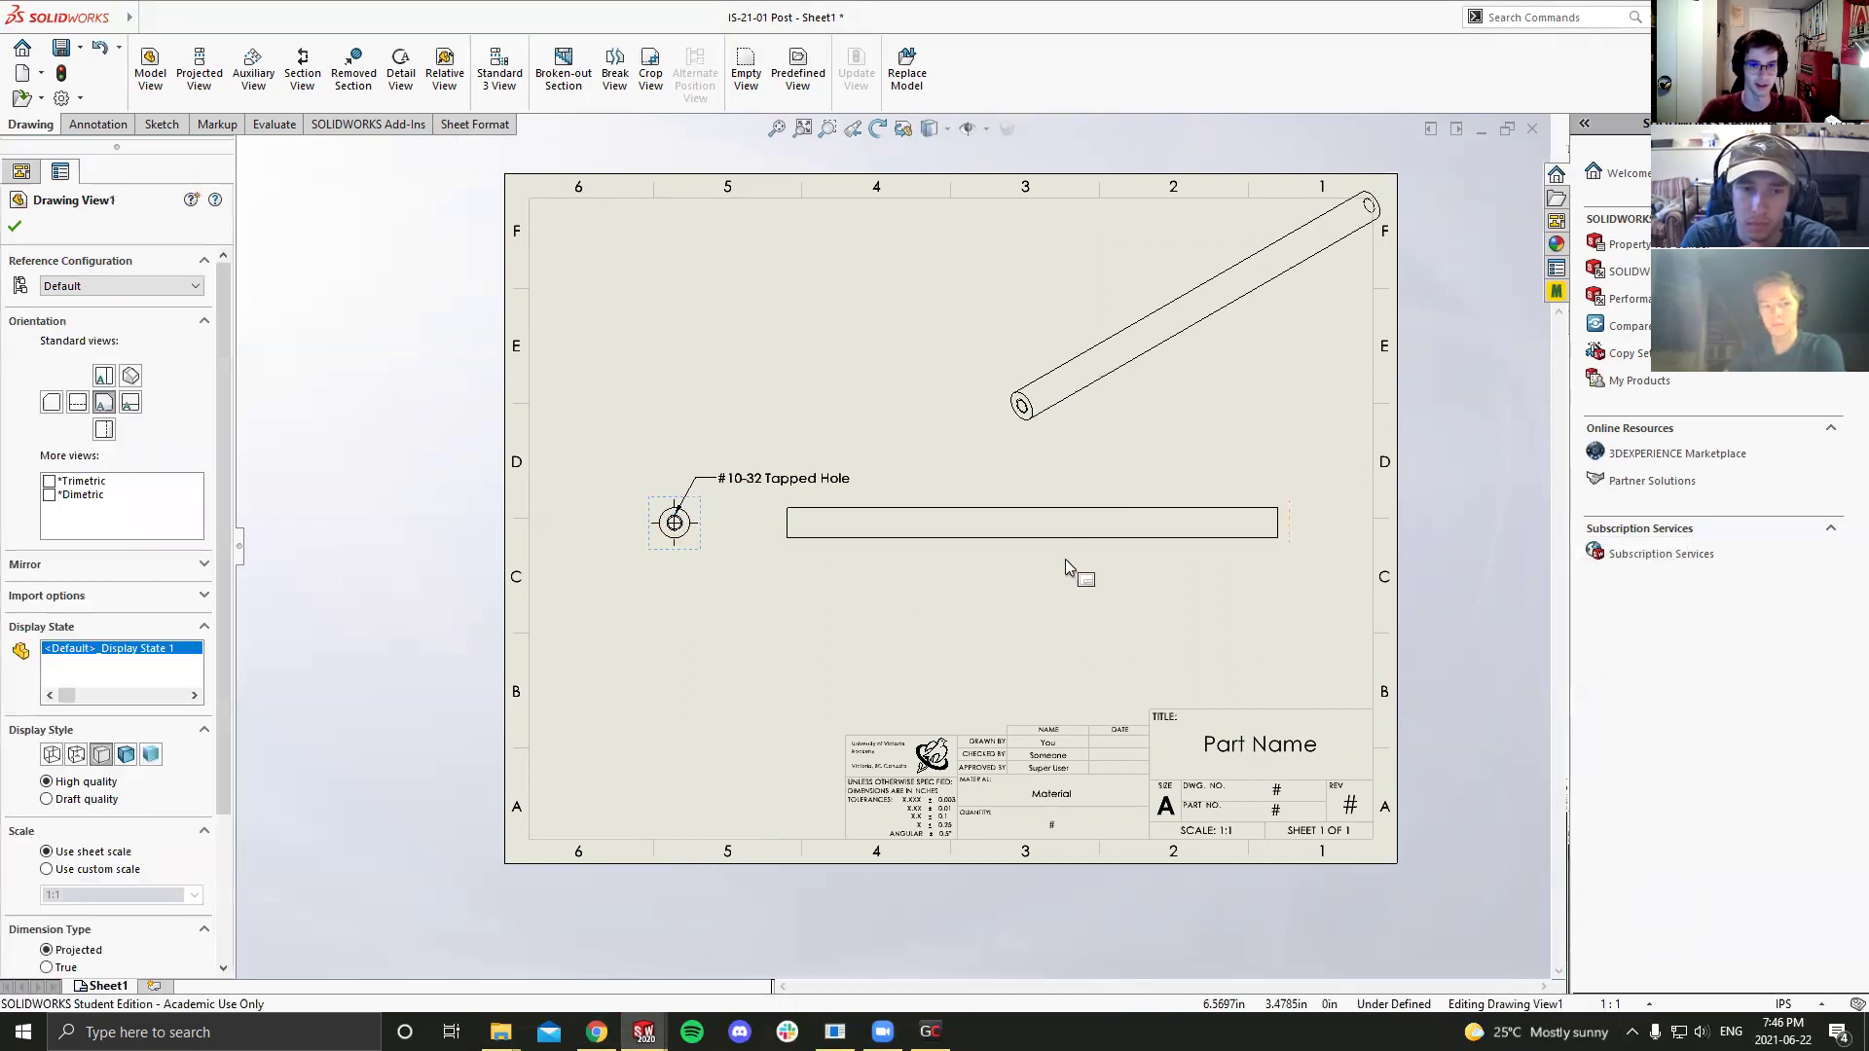
{"action": "left_click_drag", "start_coordinate": [1147, 445], "coordinate": [1125, 463]}
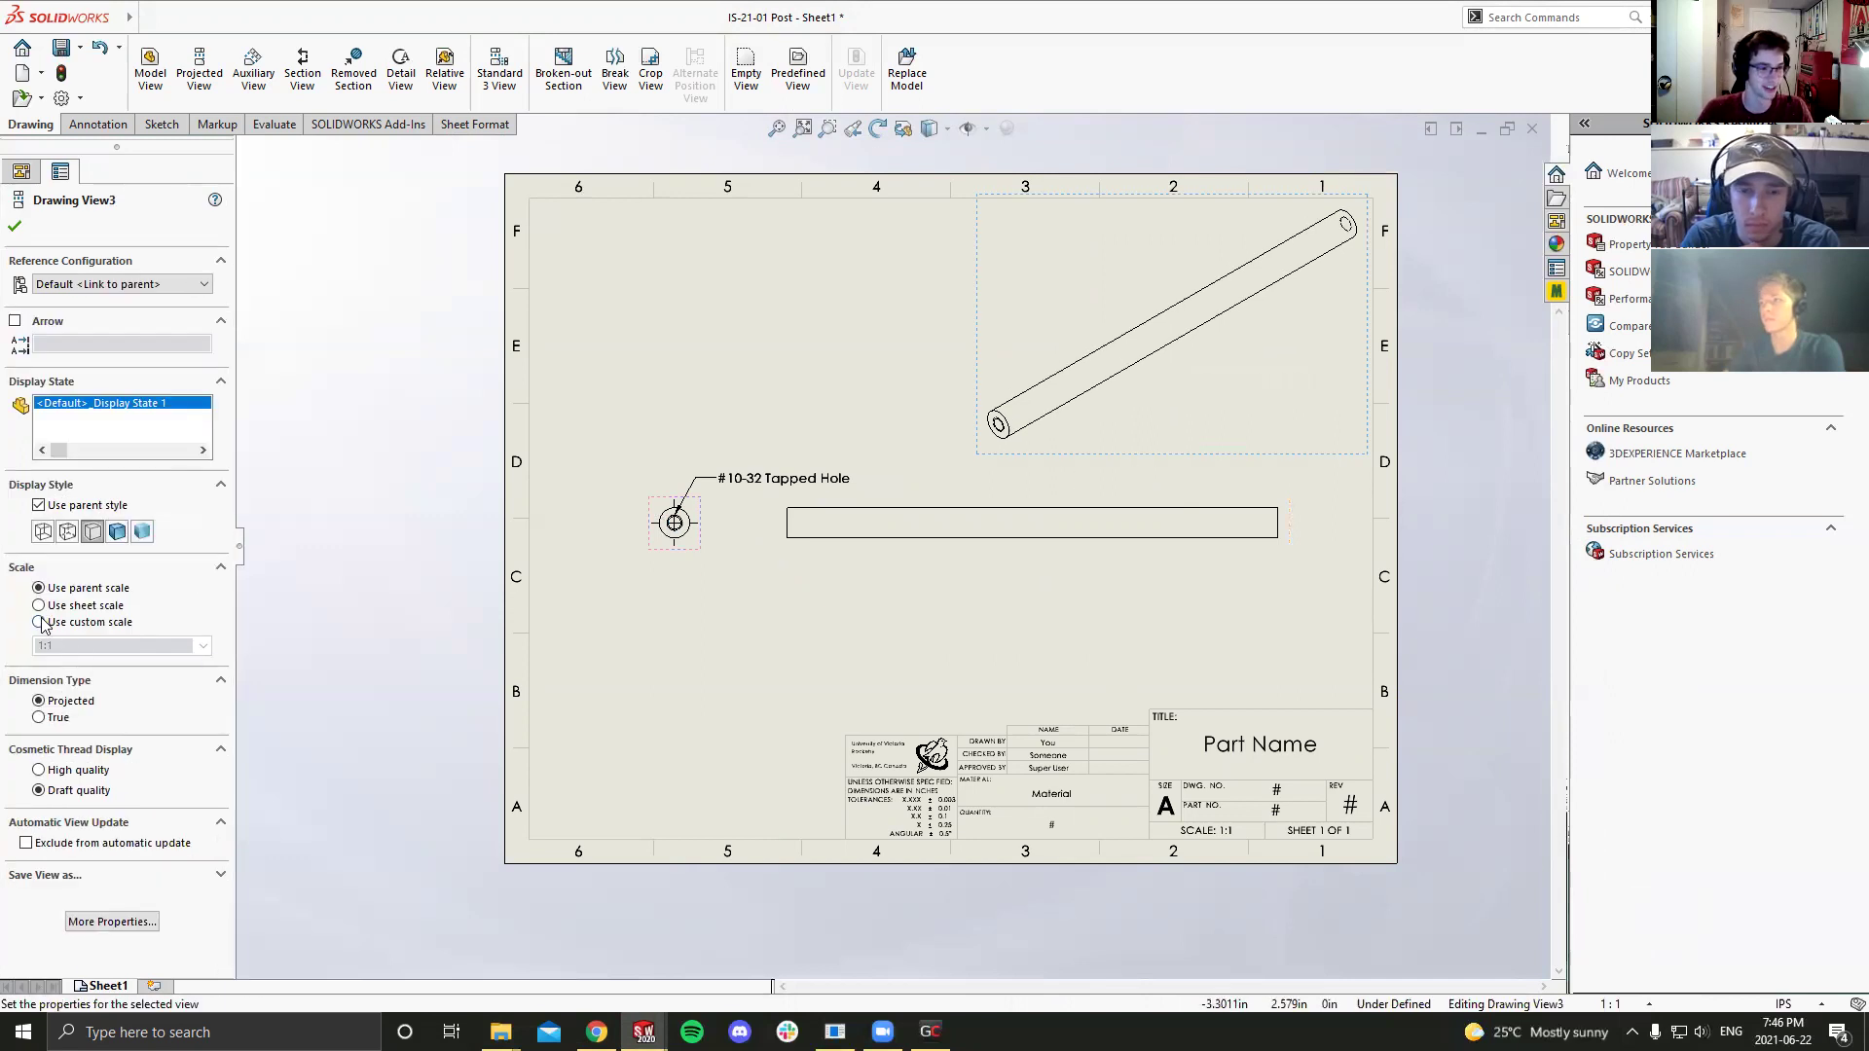
Step: Give the pictorial view a custom 1:2 scale and position it in the upper-right corner
{"action": "left_click", "coordinate": [40, 622]}
{"action": "left_click", "coordinate": [203, 647]}
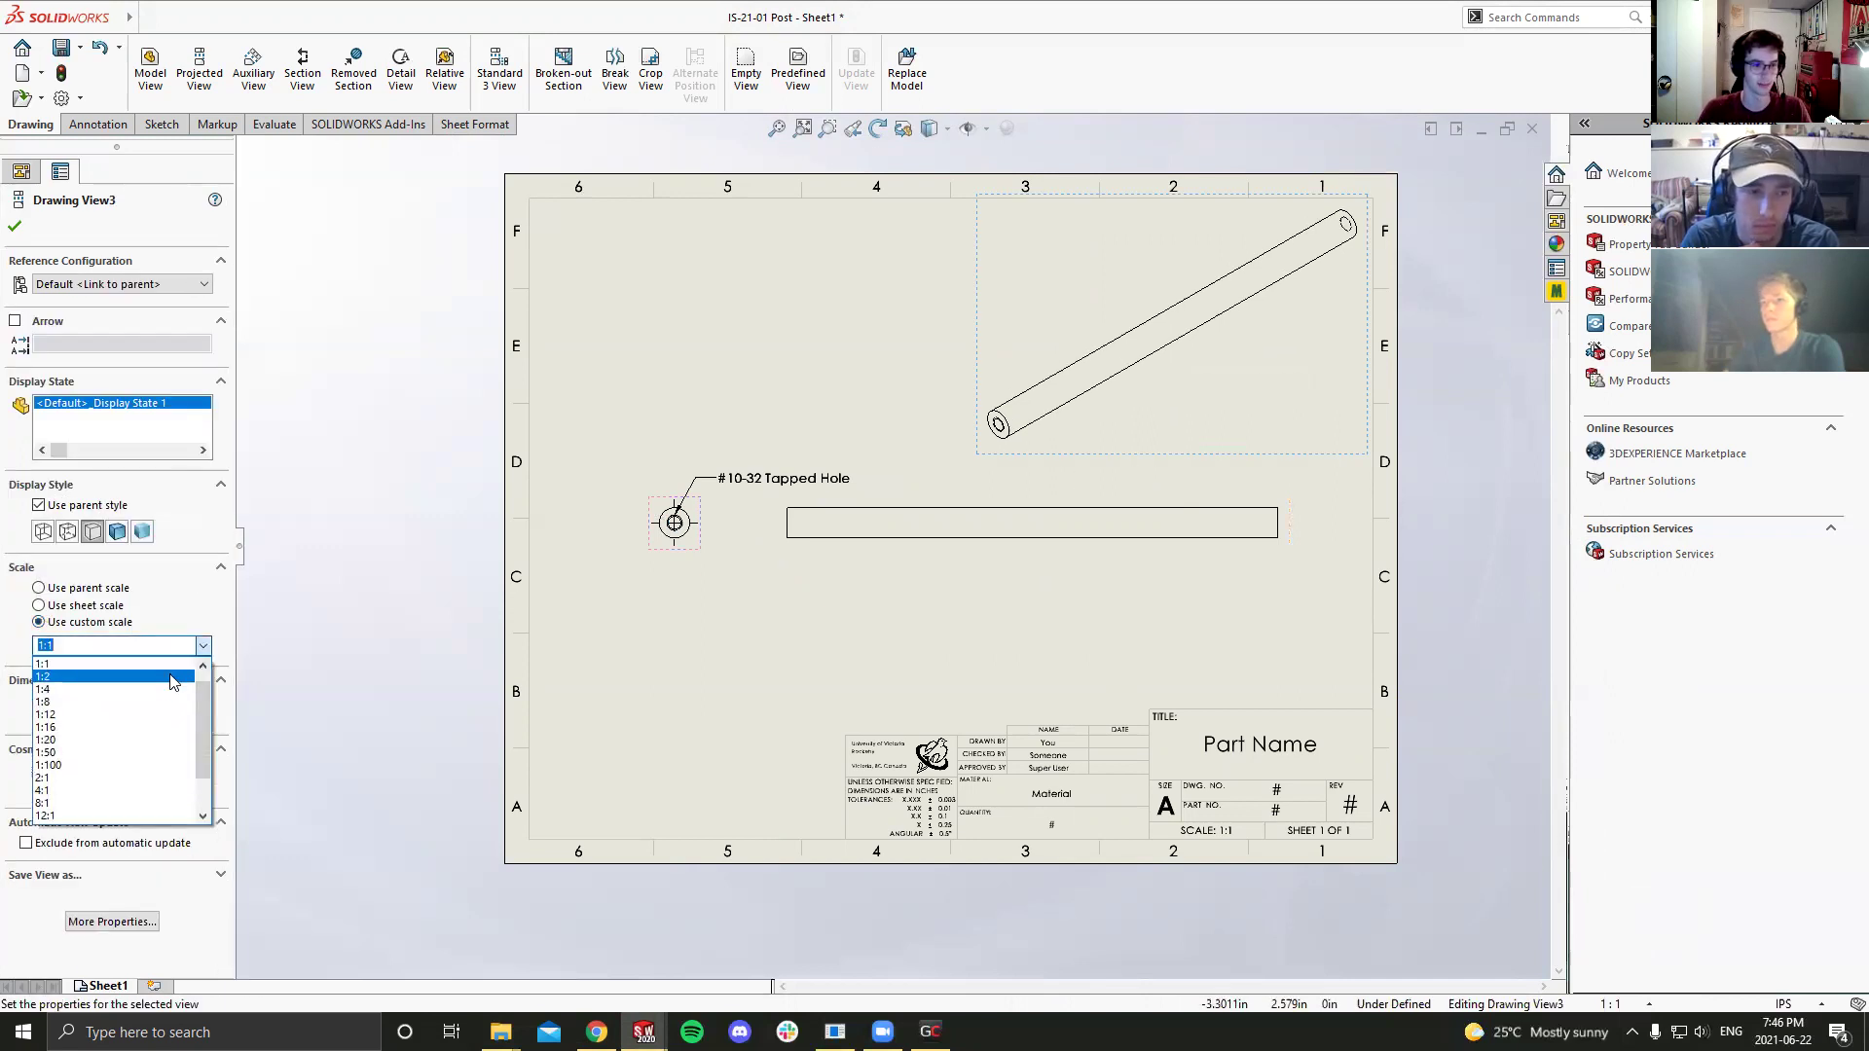
{"action": "left_click", "coordinate": [173, 679]}
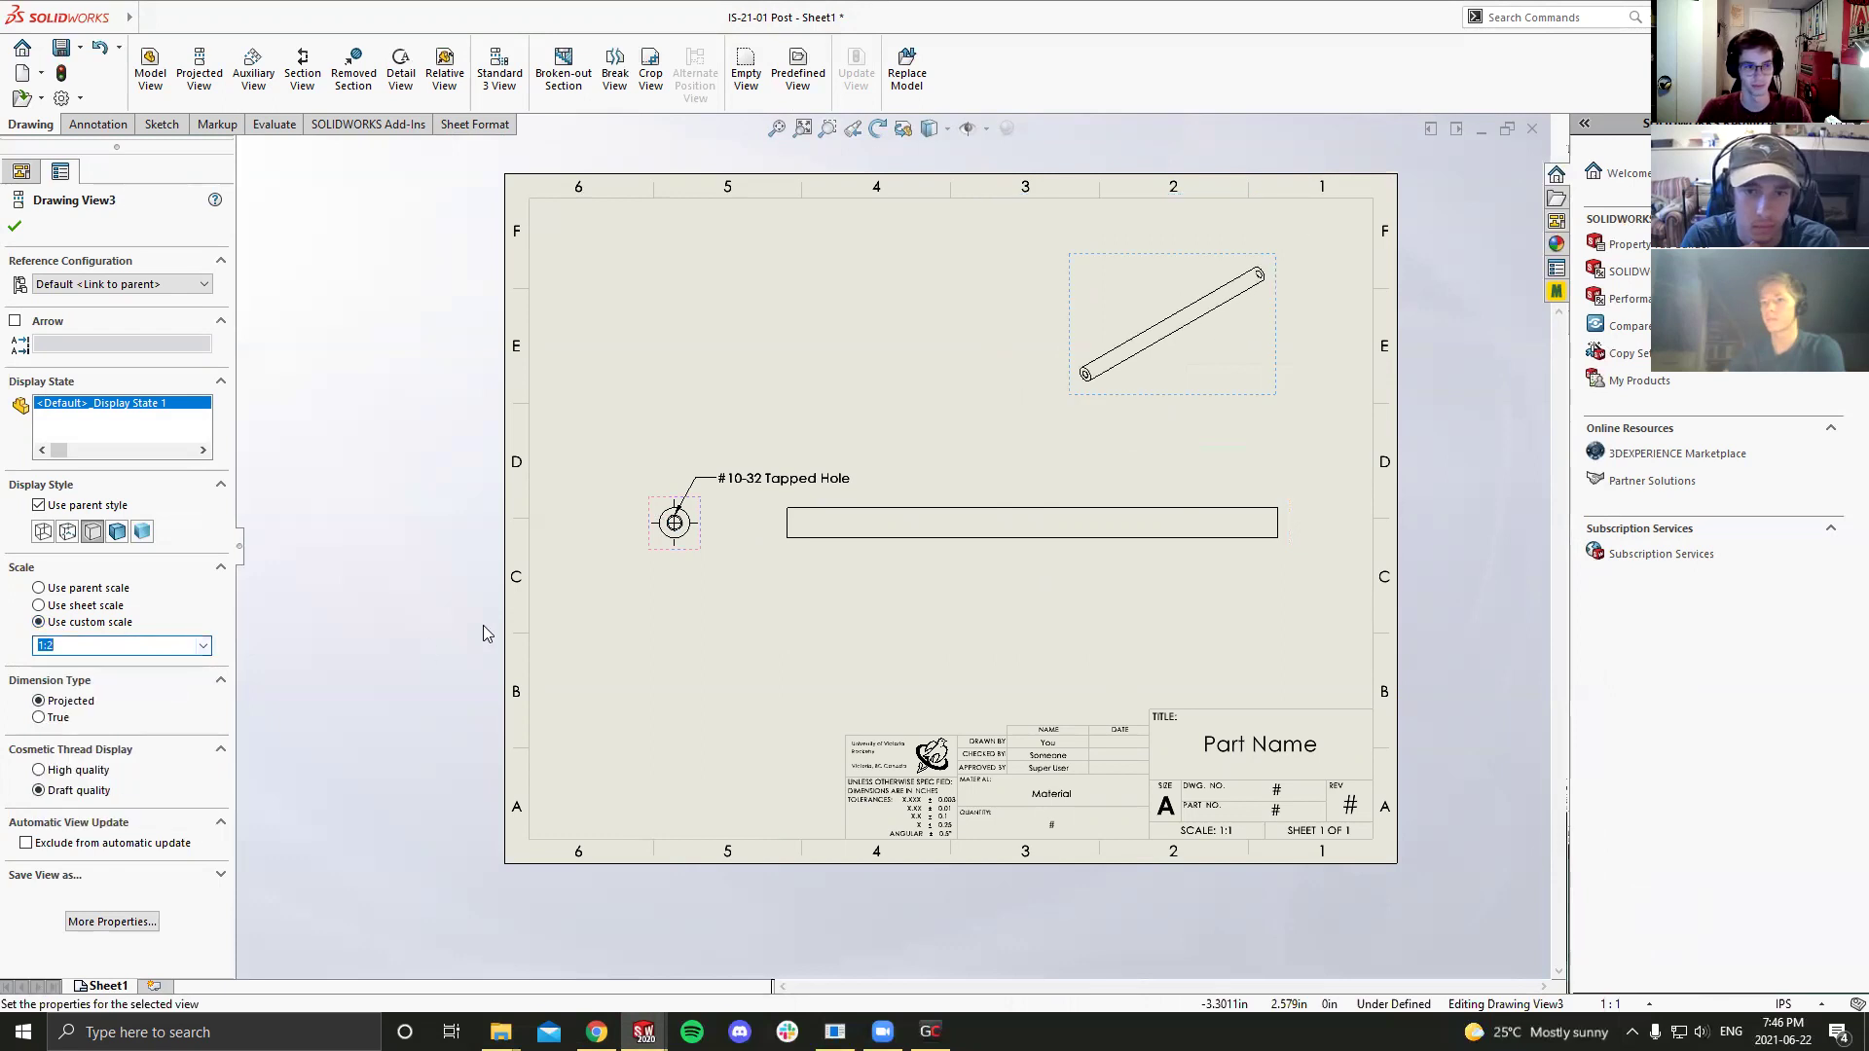
{"action": "left_click_drag", "start_coordinate": [1078, 370], "coordinate": [1144, 270]}
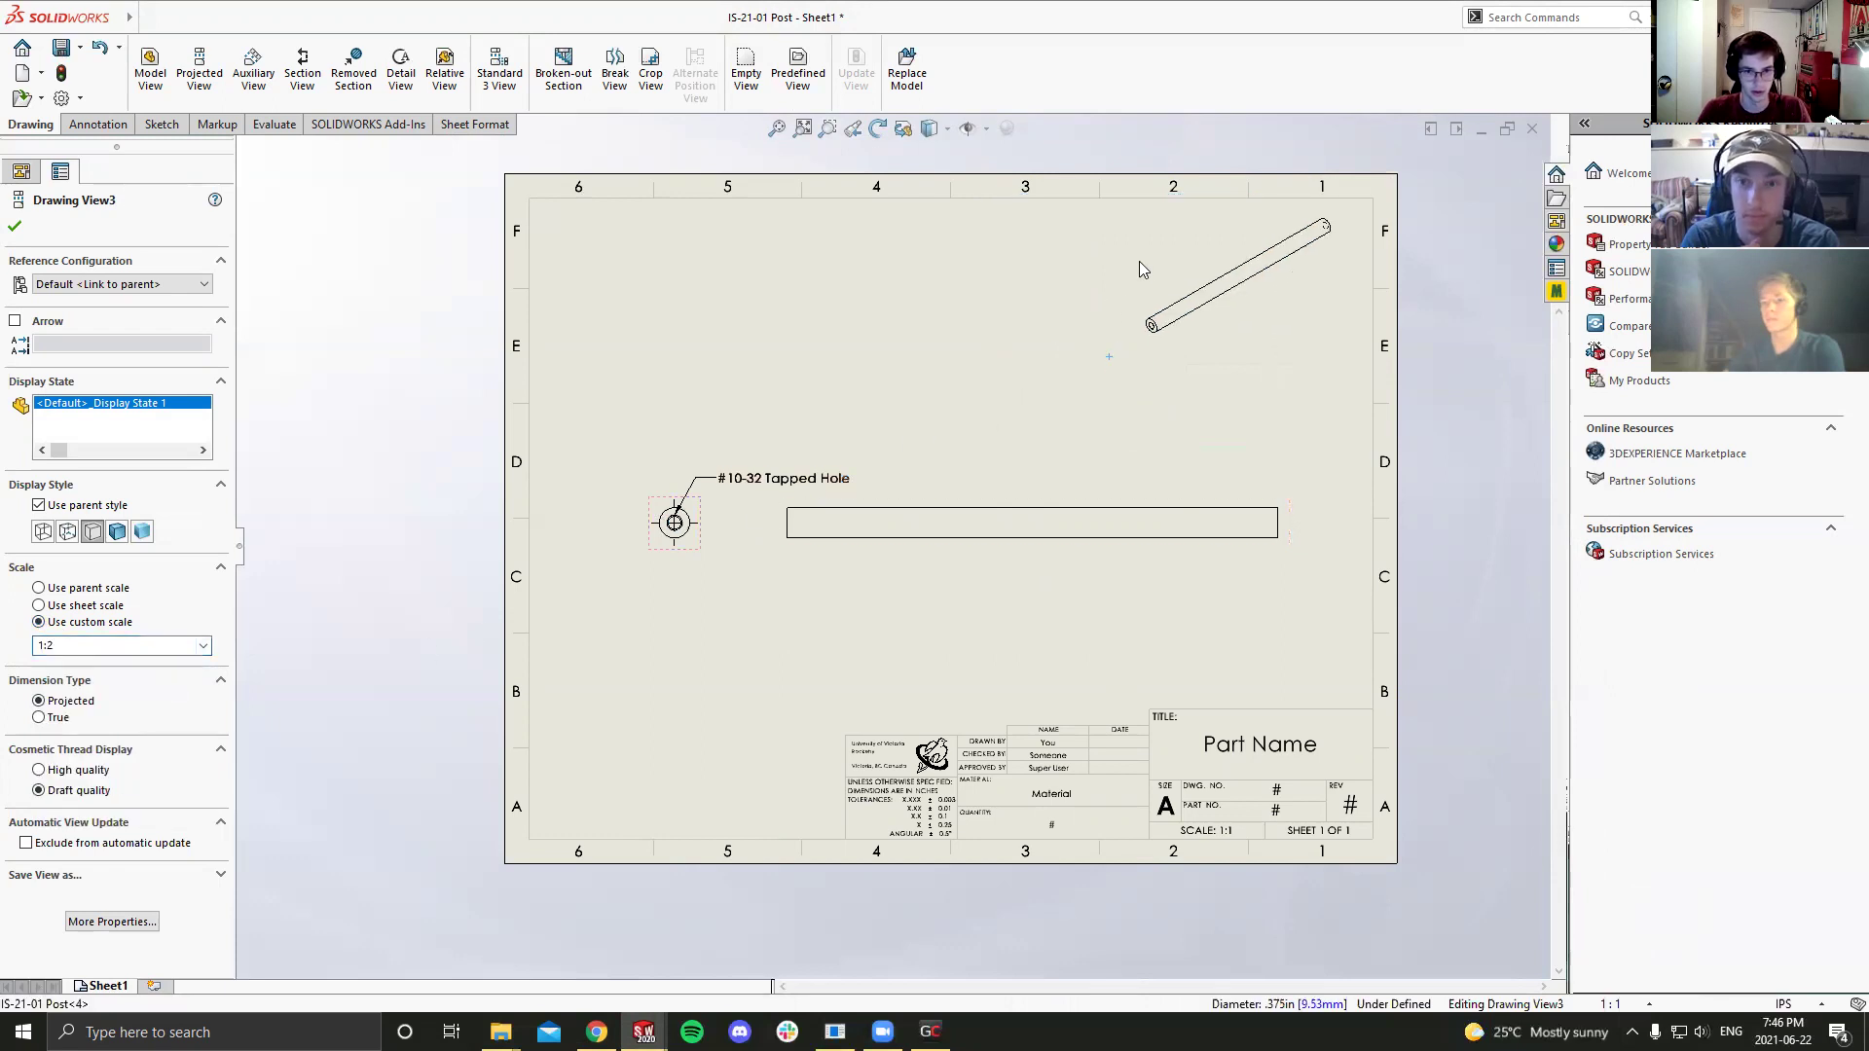
{"action": "left_click", "coordinate": [1199, 399]}
{"action": "left_click_drag", "start_coordinate": [1304, 342], "coordinate": [1324, 353]}
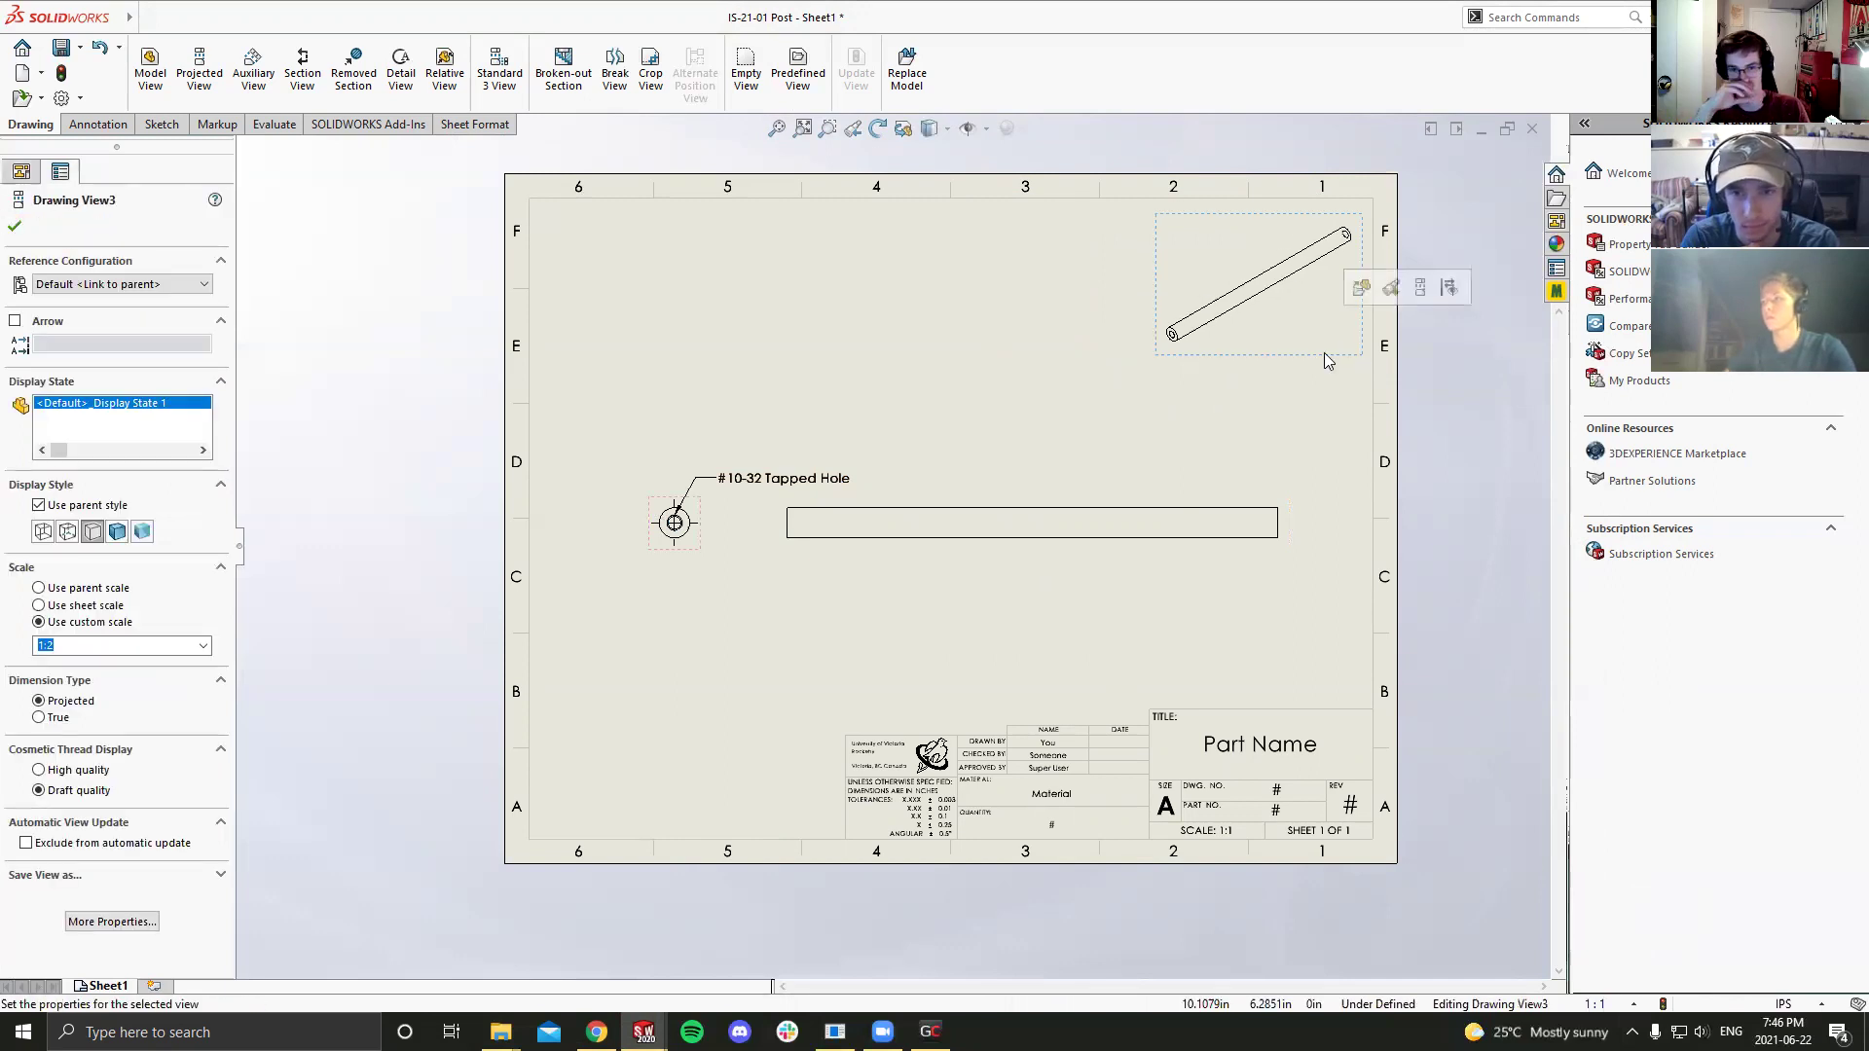
{"action": "left_click", "coordinate": [1304, 374]}
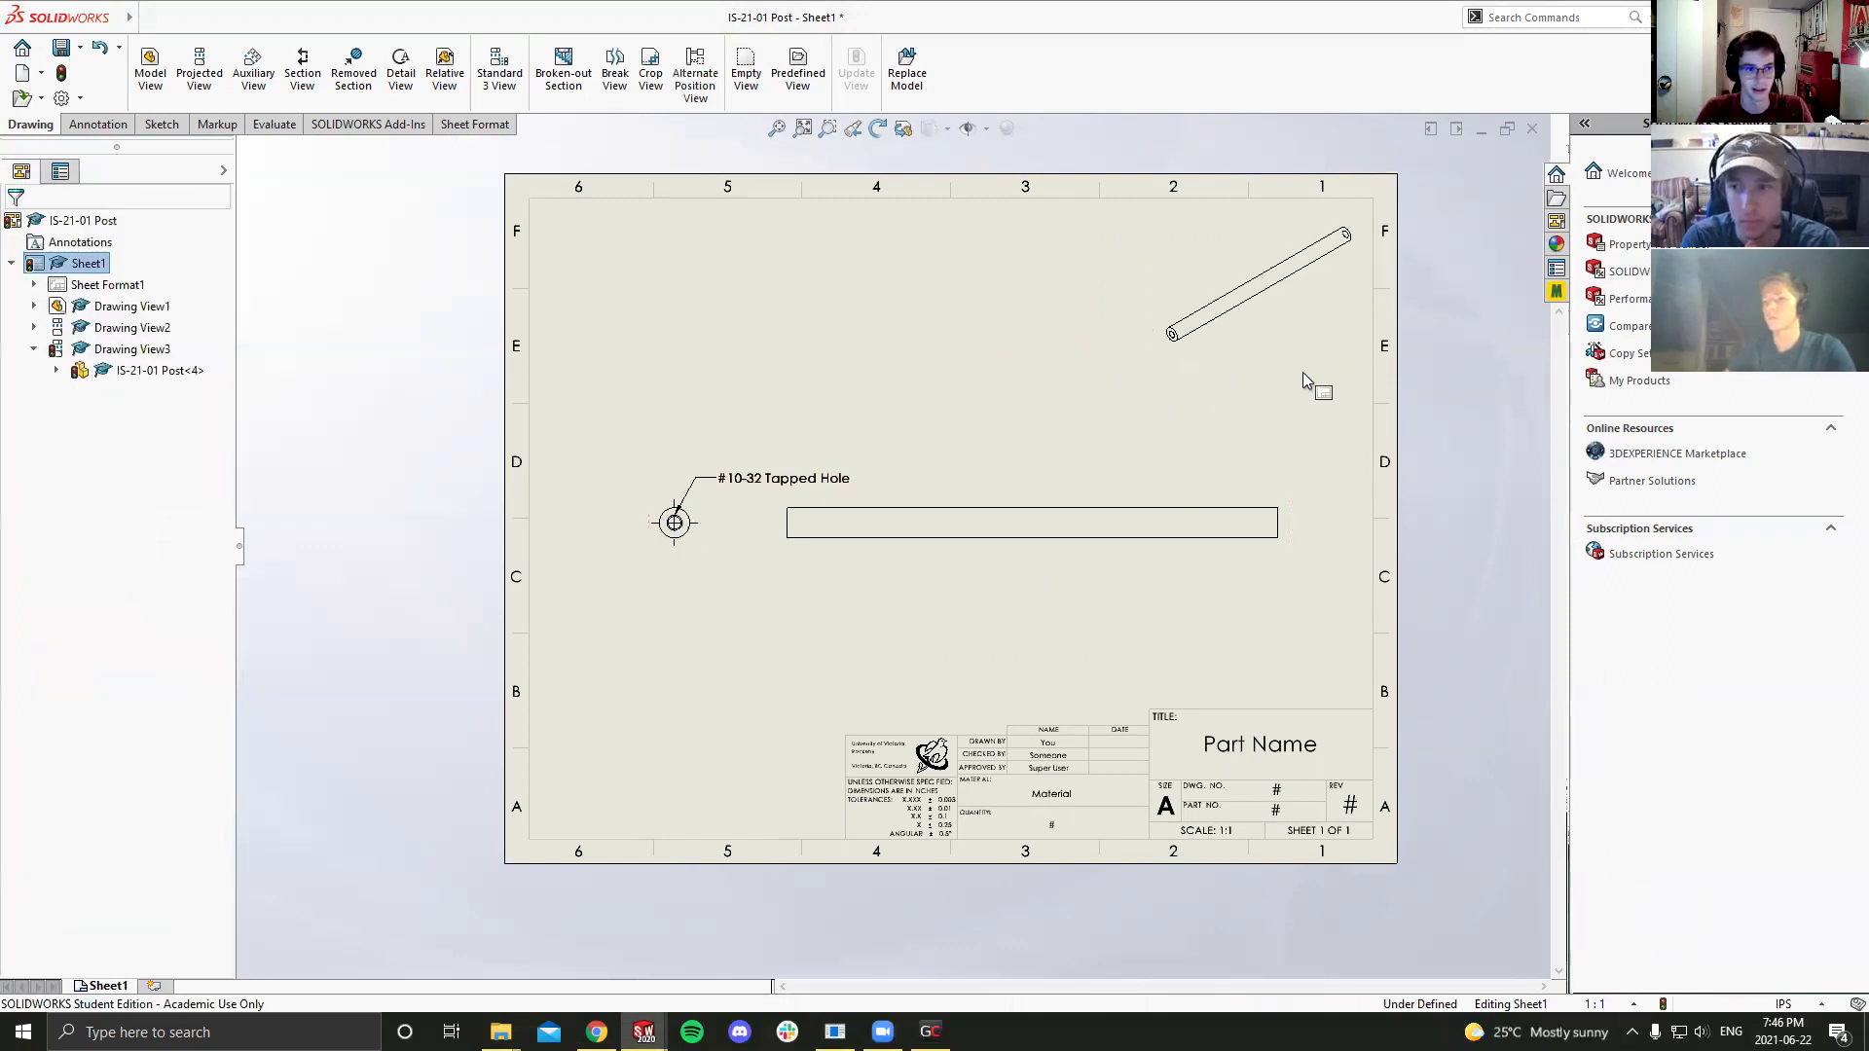
Step: Reselect the upper-right isometric view to check its custom 1:2 scale, then close its properties
{"action": "left_click", "coordinate": [1217, 330]}
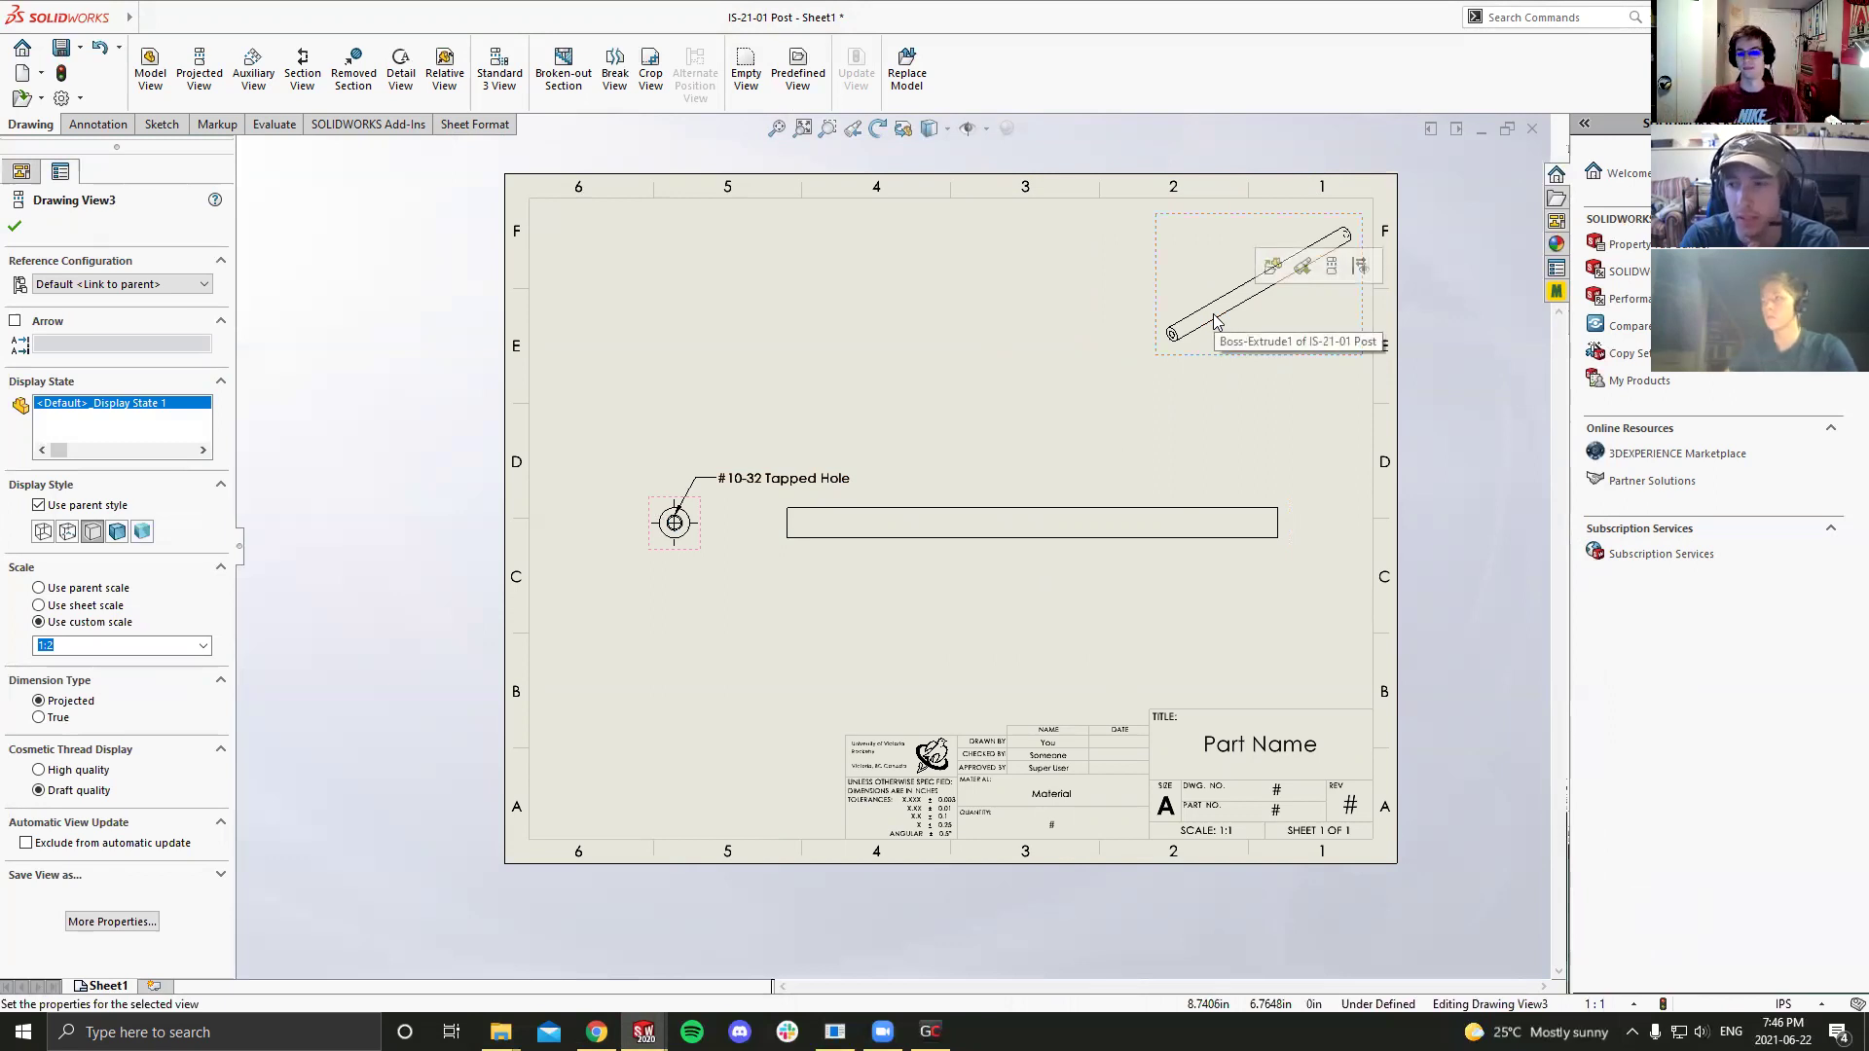
{"action": "left_click", "coordinate": [1233, 376]}
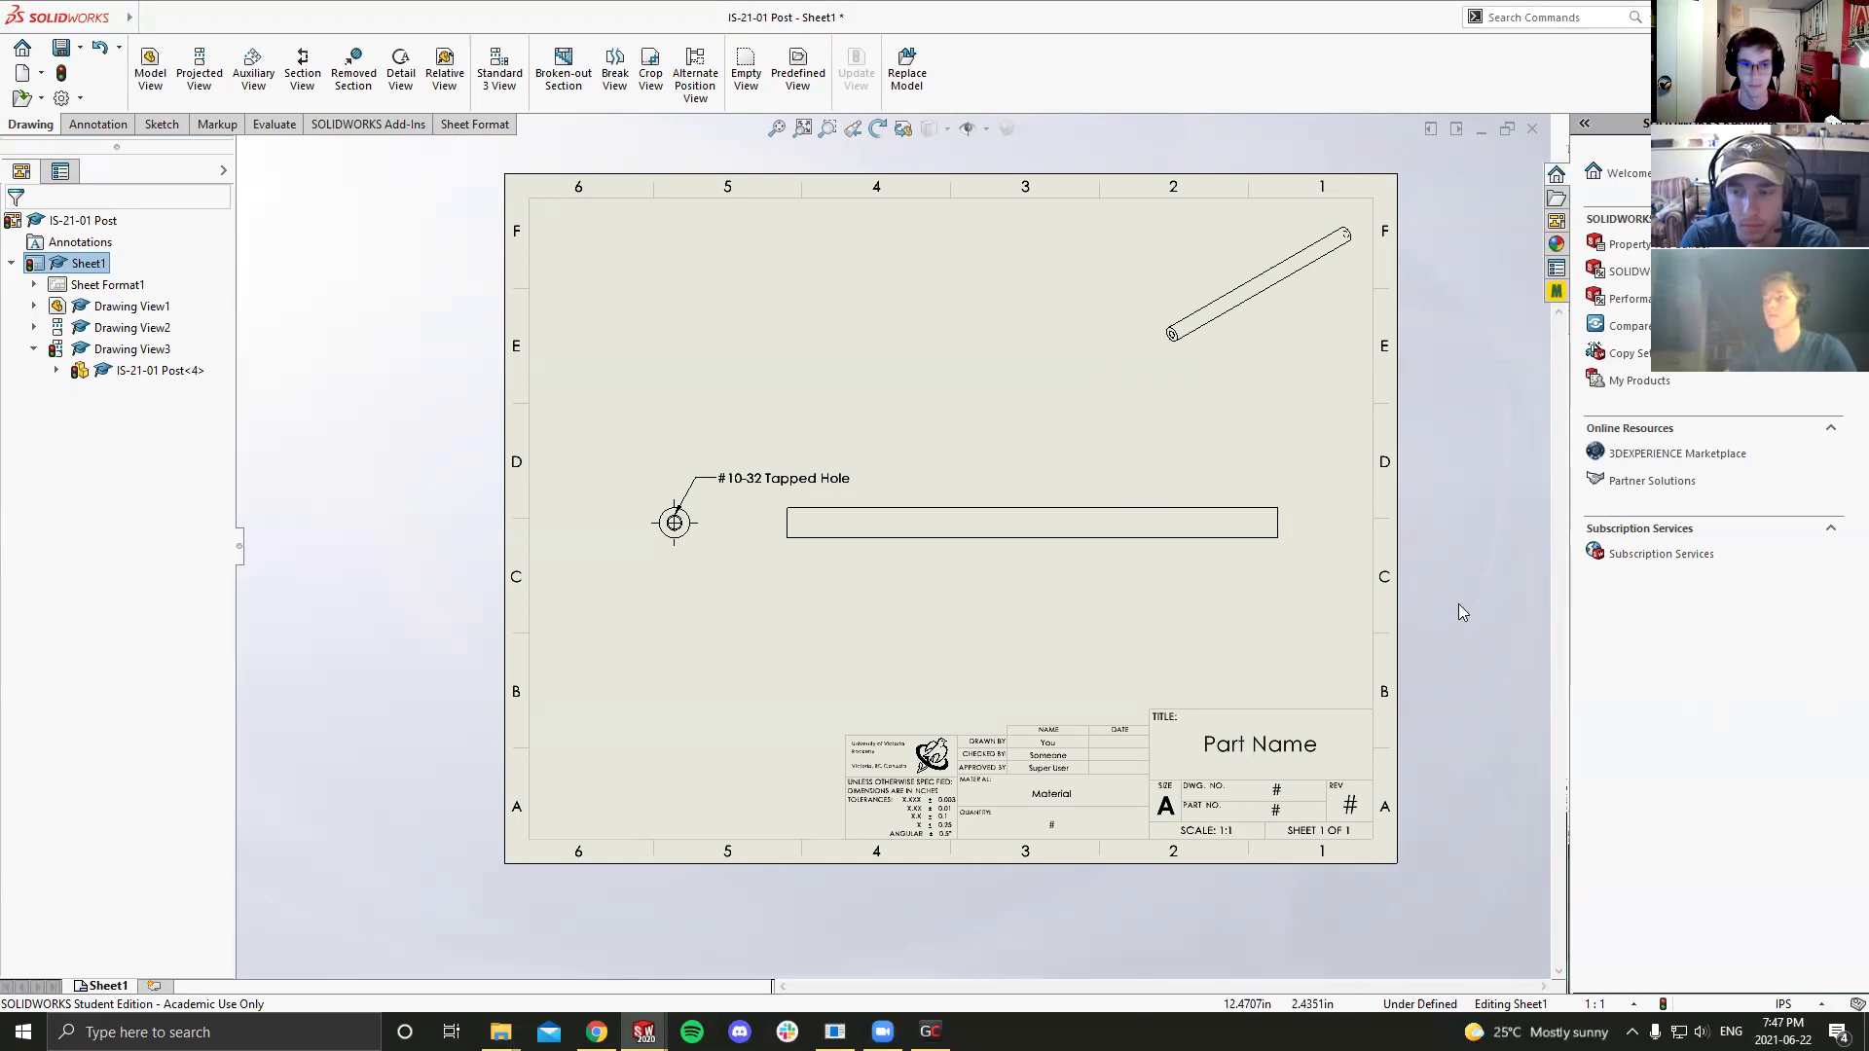
{"action": "left_click", "coordinate": [1200, 352]}
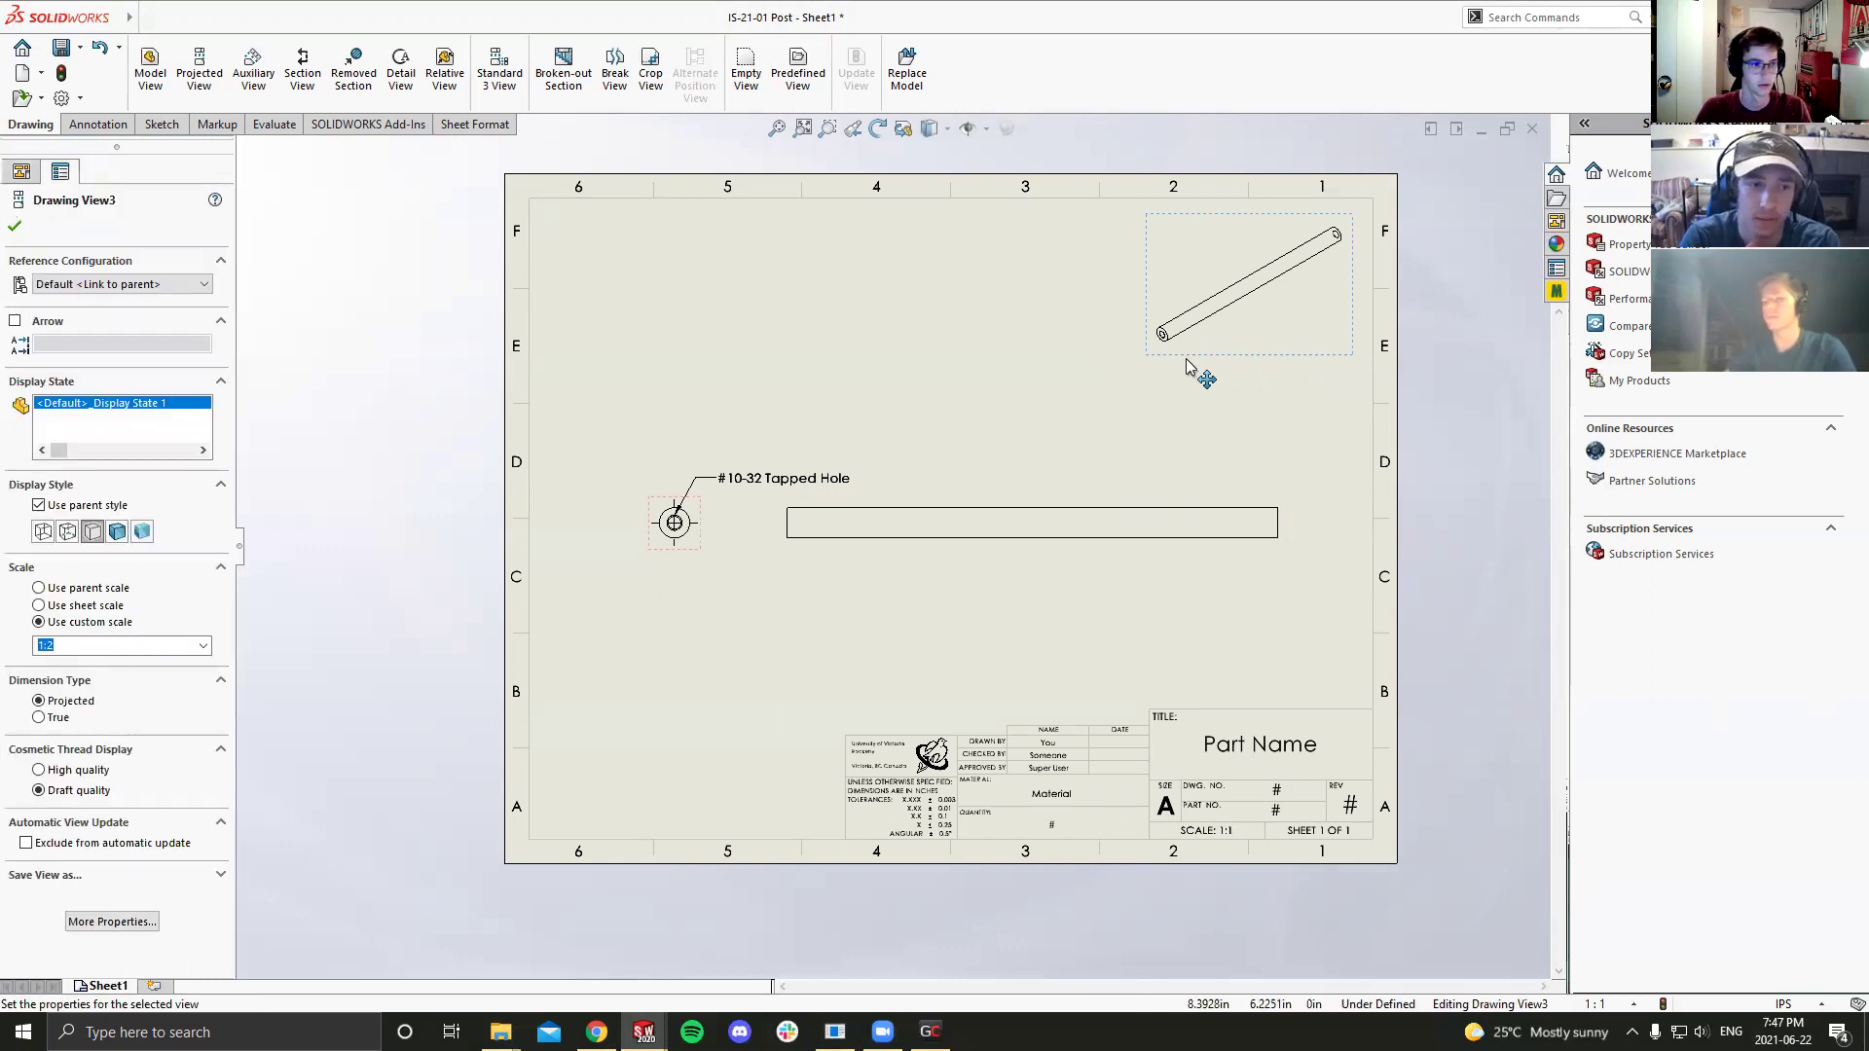
{"action": "left_click", "coordinate": [1193, 399]}
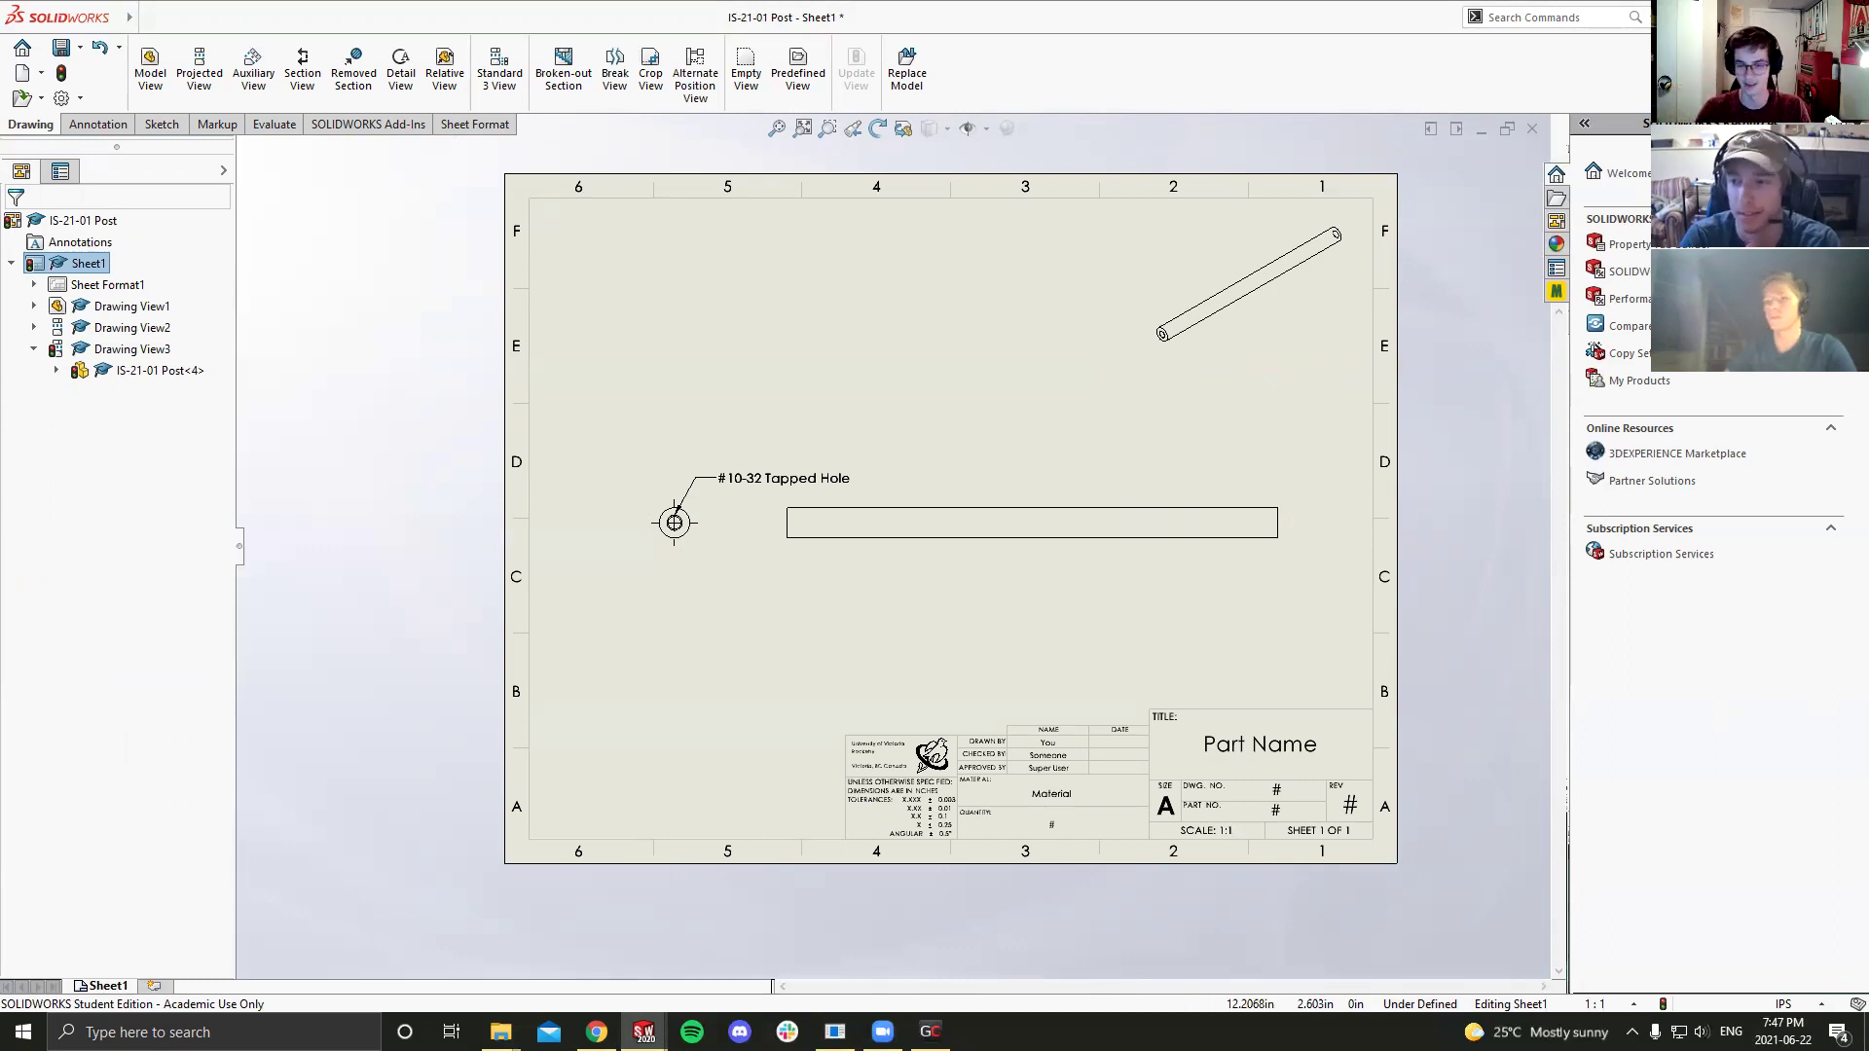
Step: Delete the #10-32 Tapped Hole note from the end view, keeping the centre mark
{"action": "left_click", "coordinate": [699, 484]}
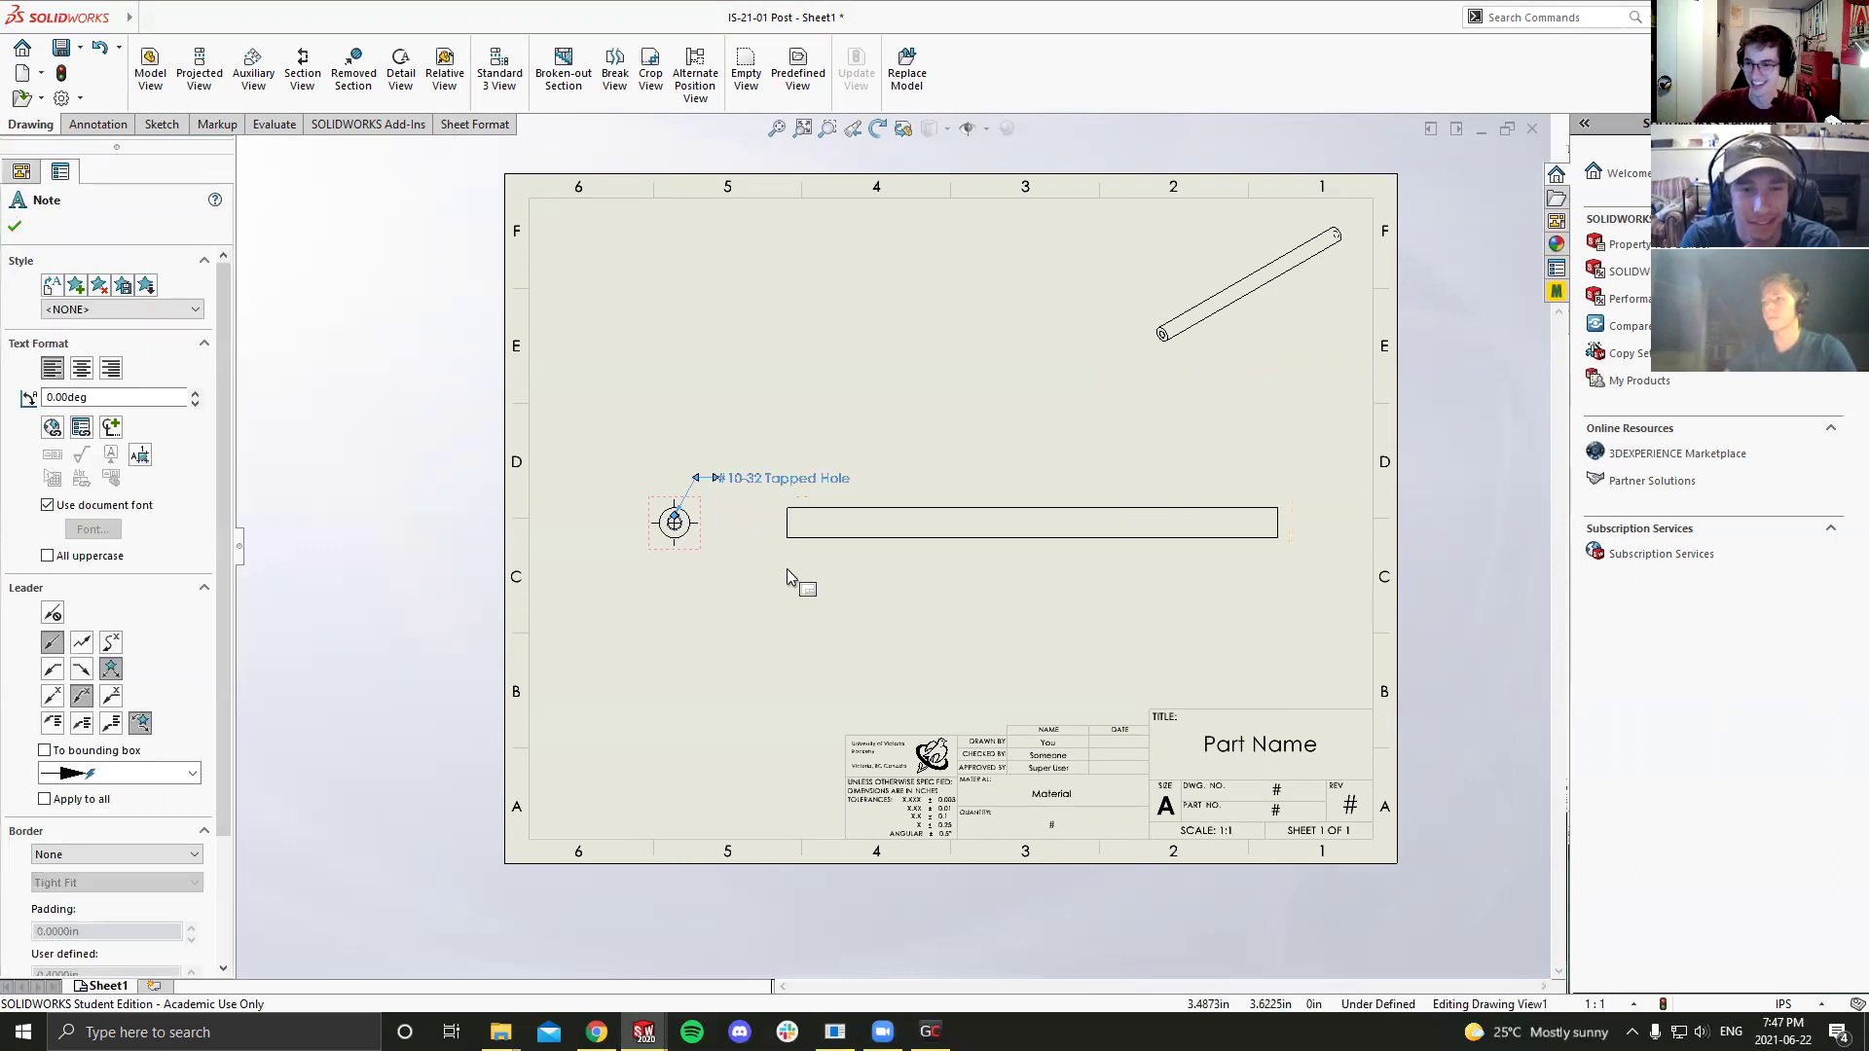
{"action": "left_click", "coordinate": [706, 483]}
{"action": "key", "text": "Escape"}
{"action": "left_click", "coordinate": [693, 507]}
{"action": "left_click", "coordinate": [703, 495]}
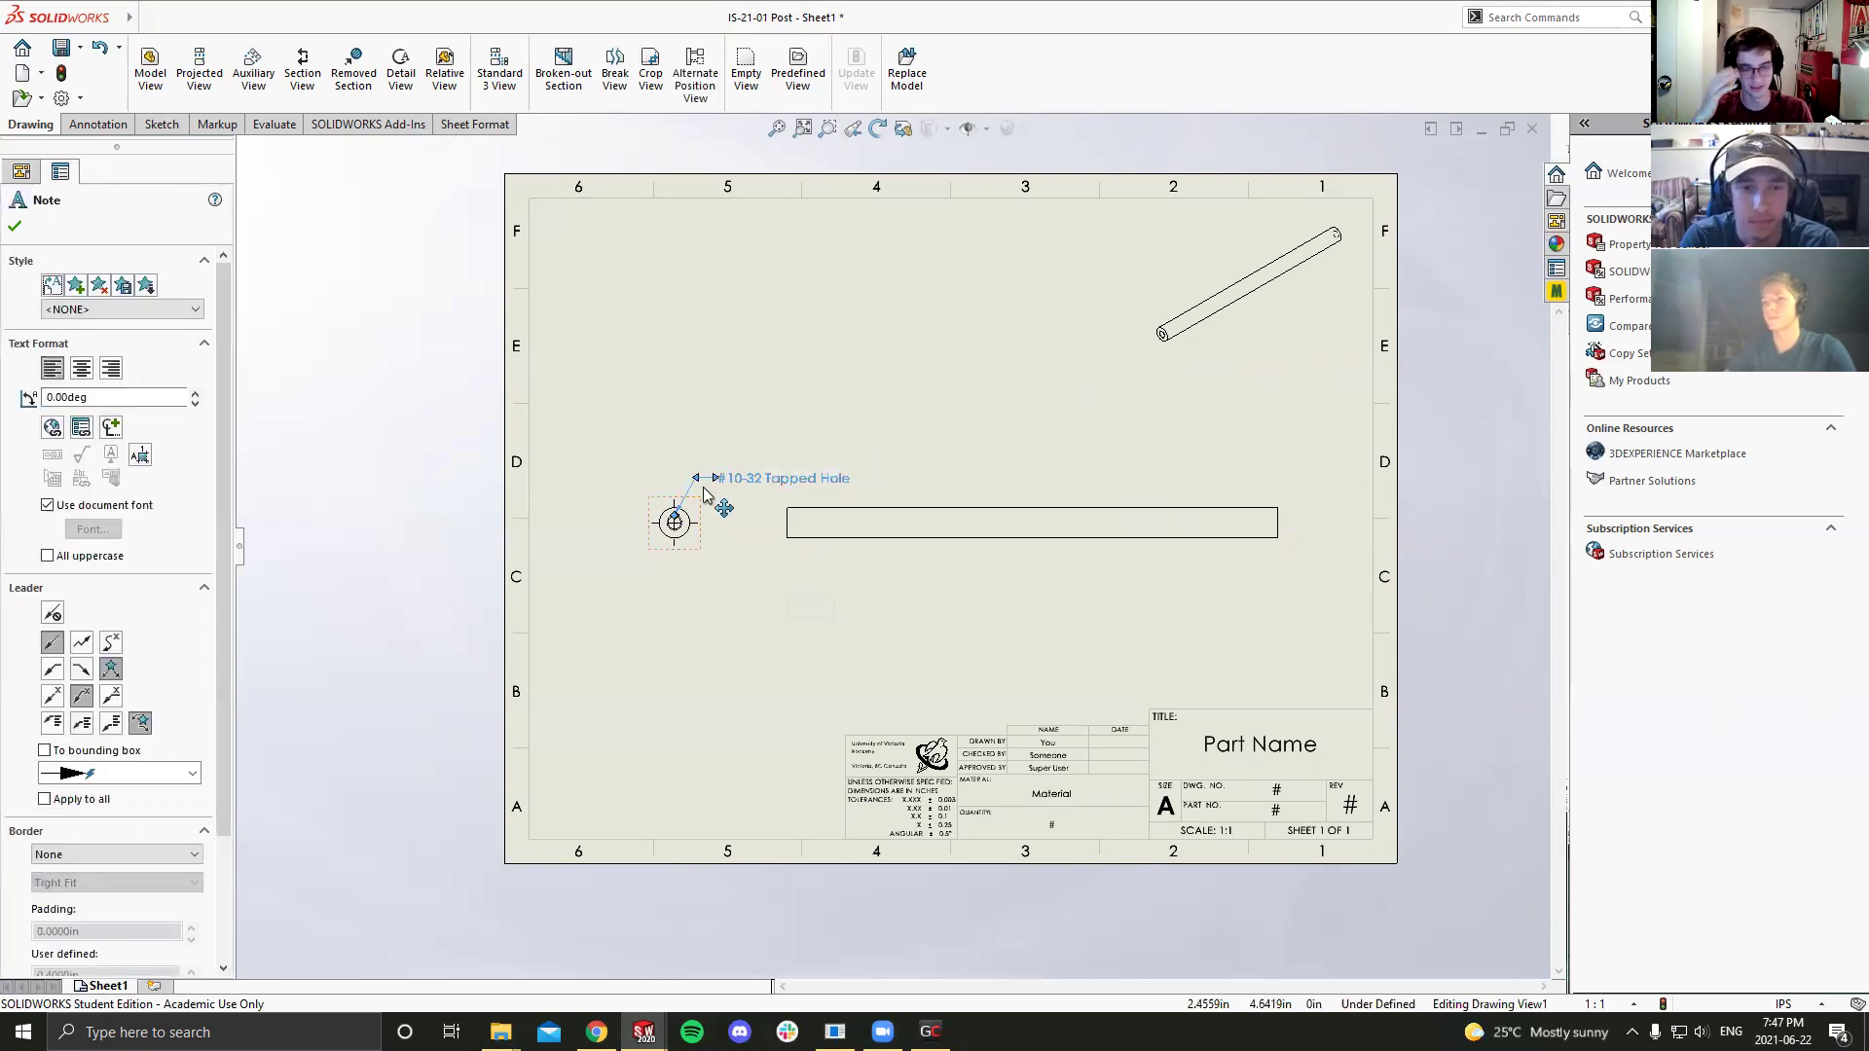
{"action": "key", "text": "Escape"}
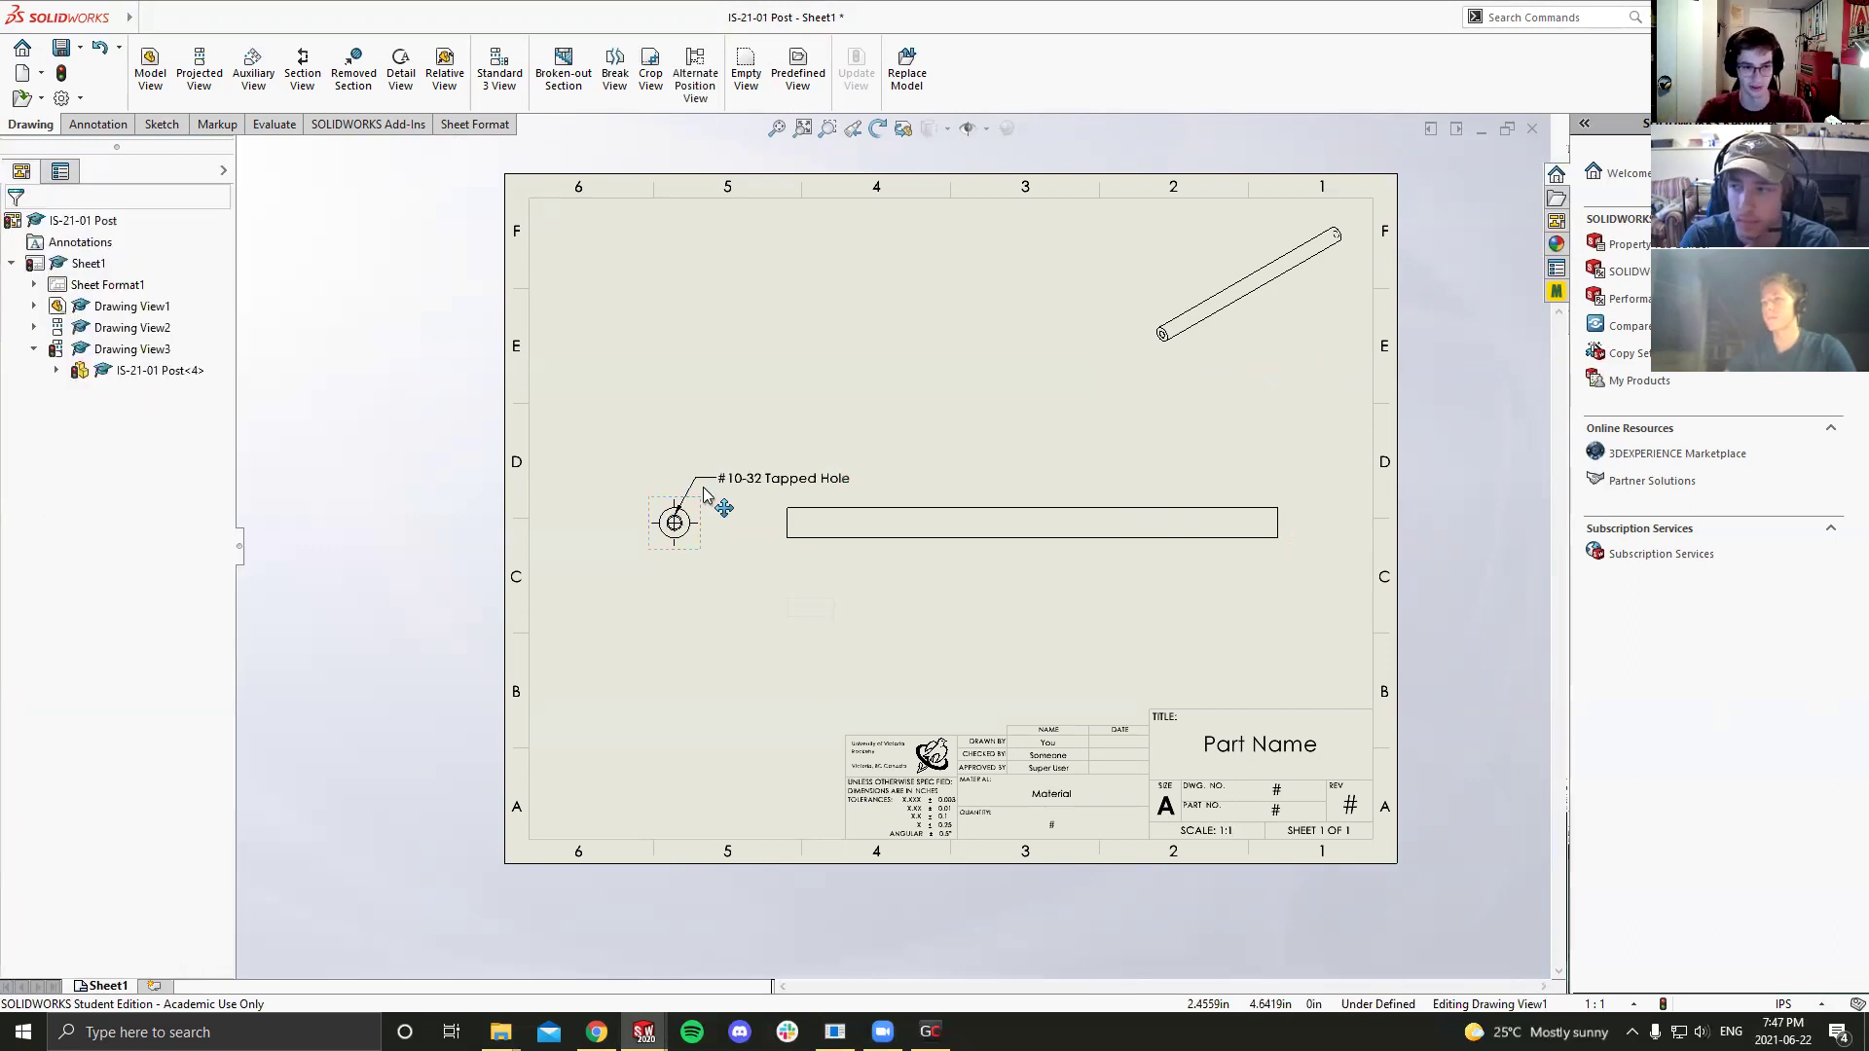
{"action": "key", "text": "Delete"}
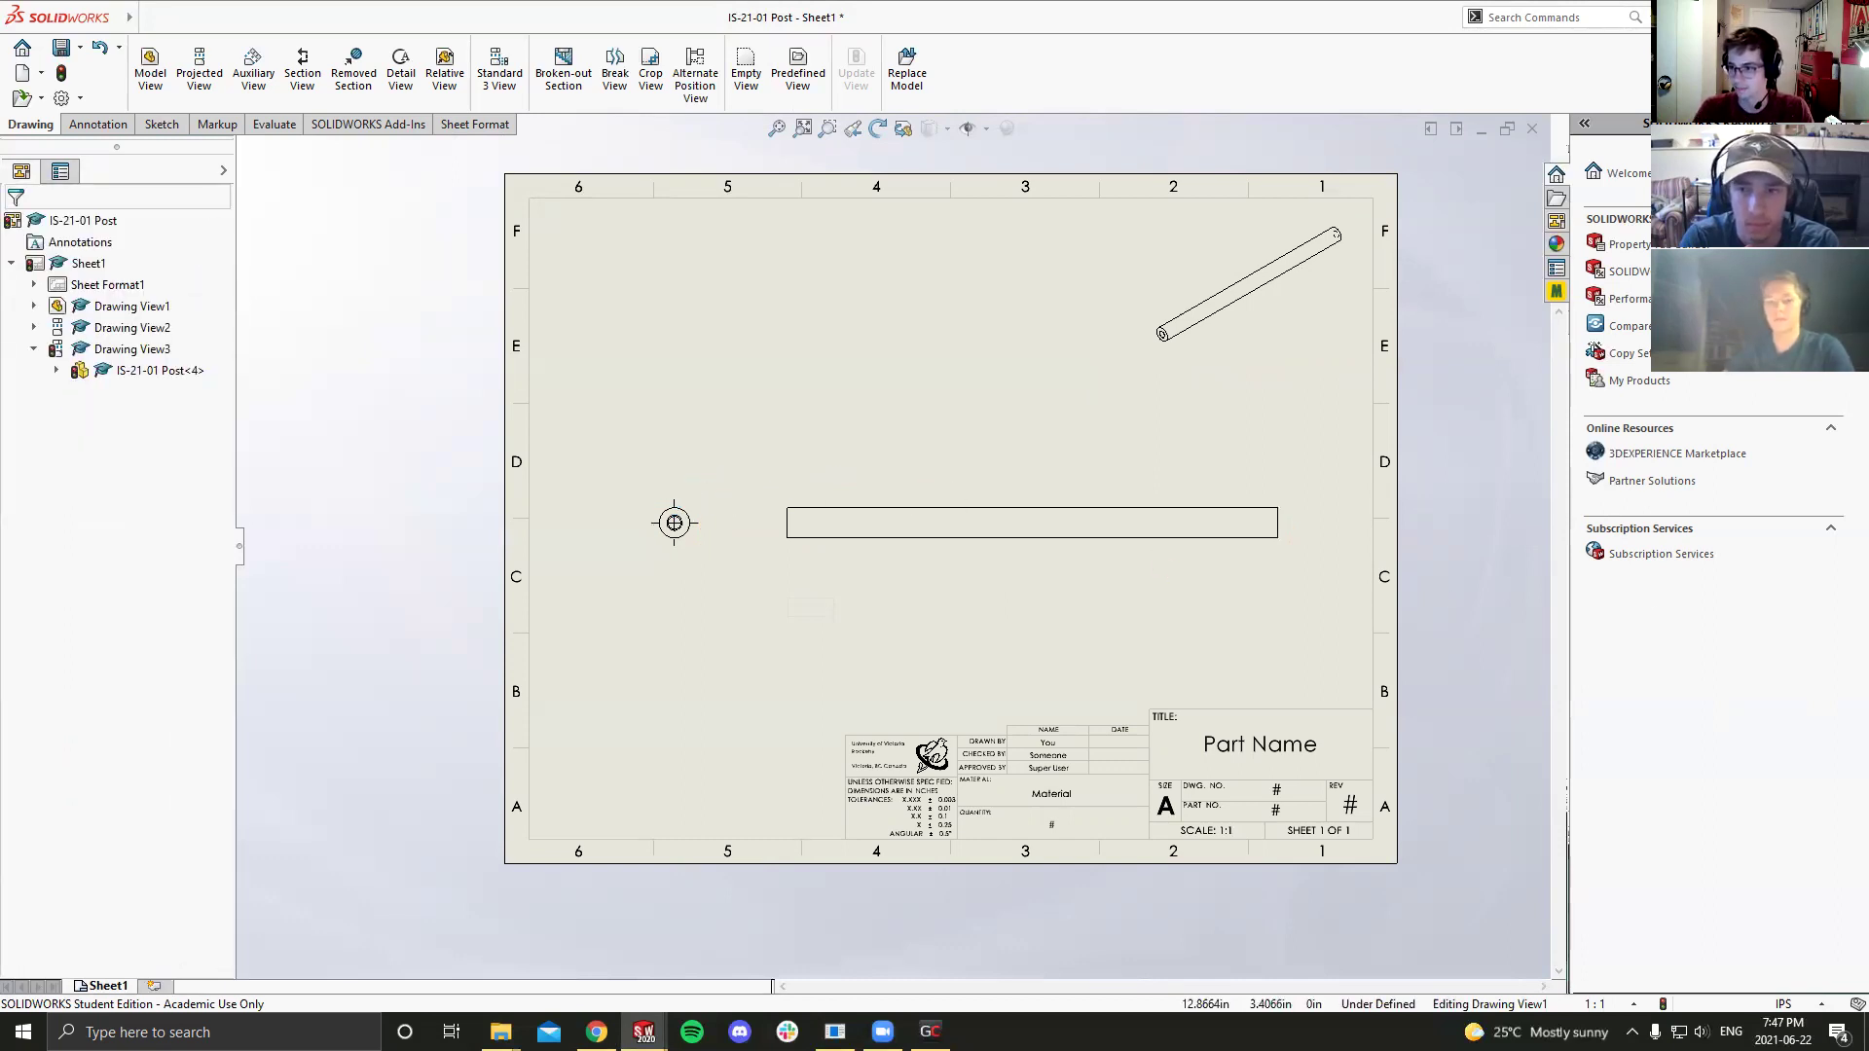
Step: Switch the side view to Hidden Lines Visible and nudge the isometric view down-left
{"action": "left_click", "coordinate": [906, 499]}
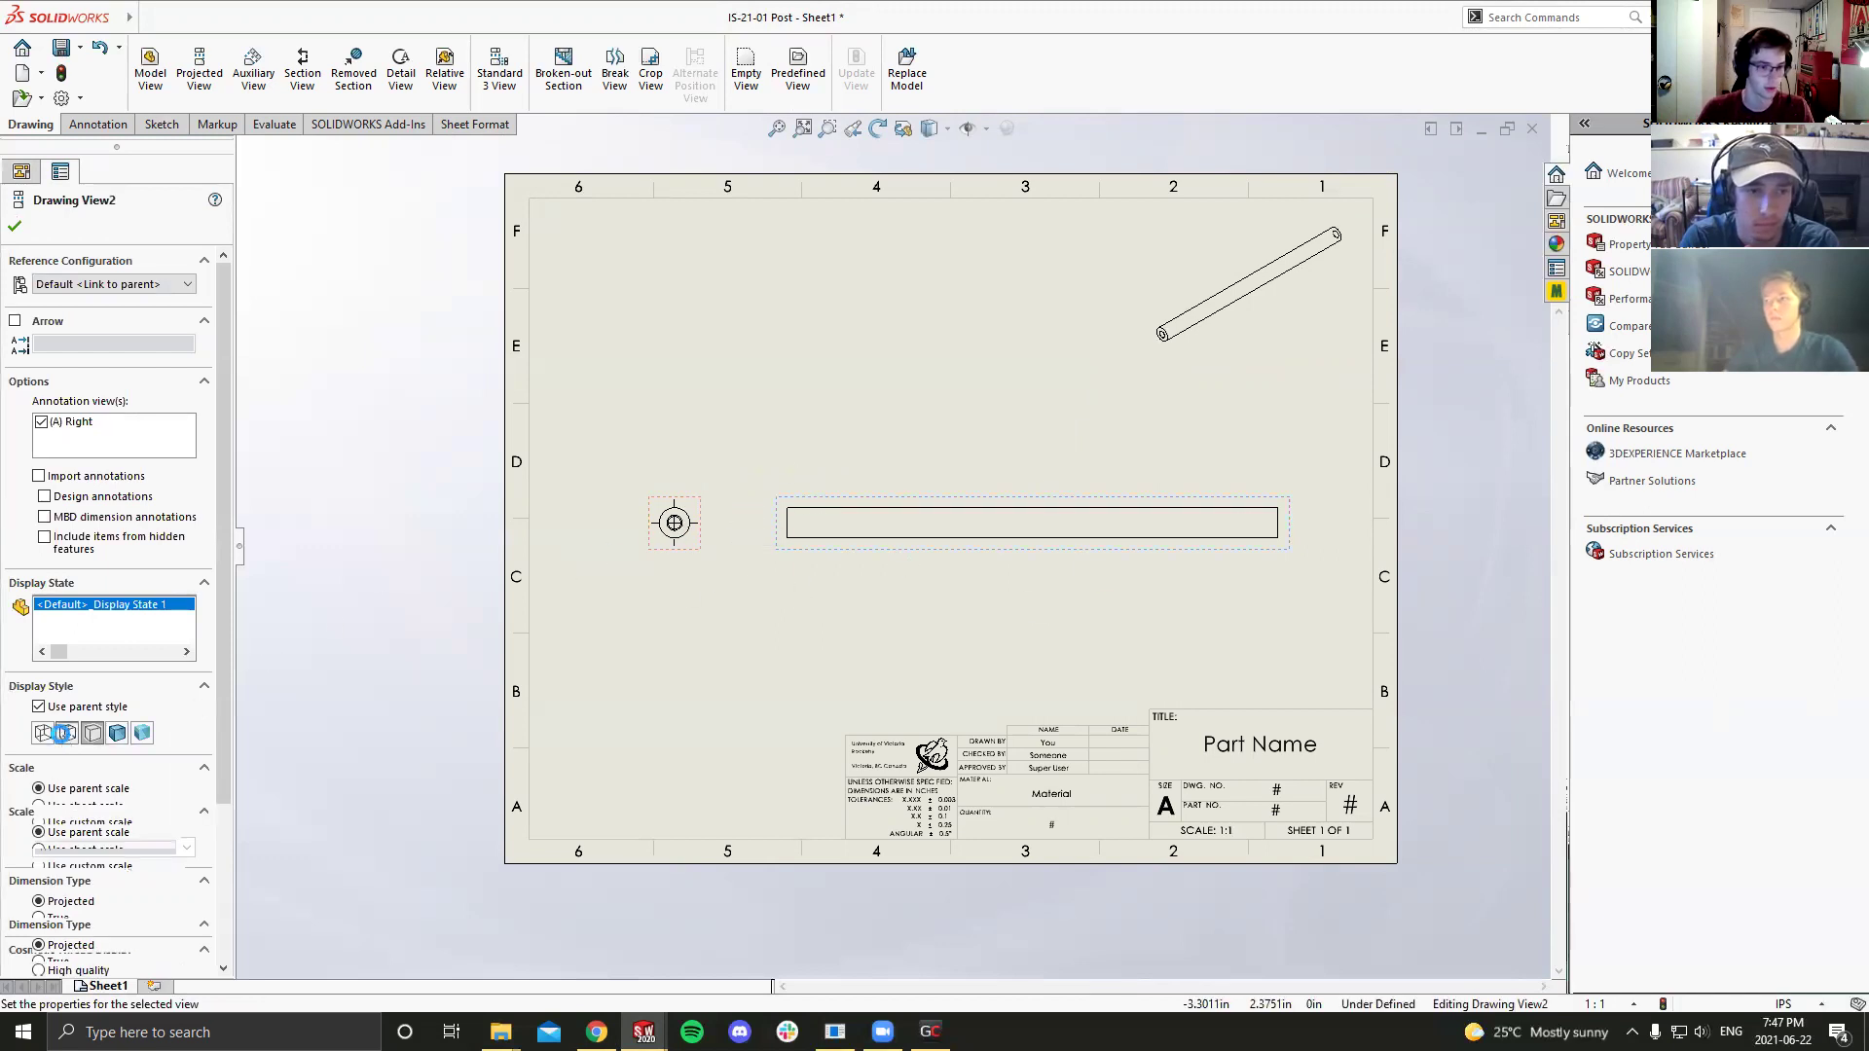
{"action": "left_click", "coordinate": [67, 734]}
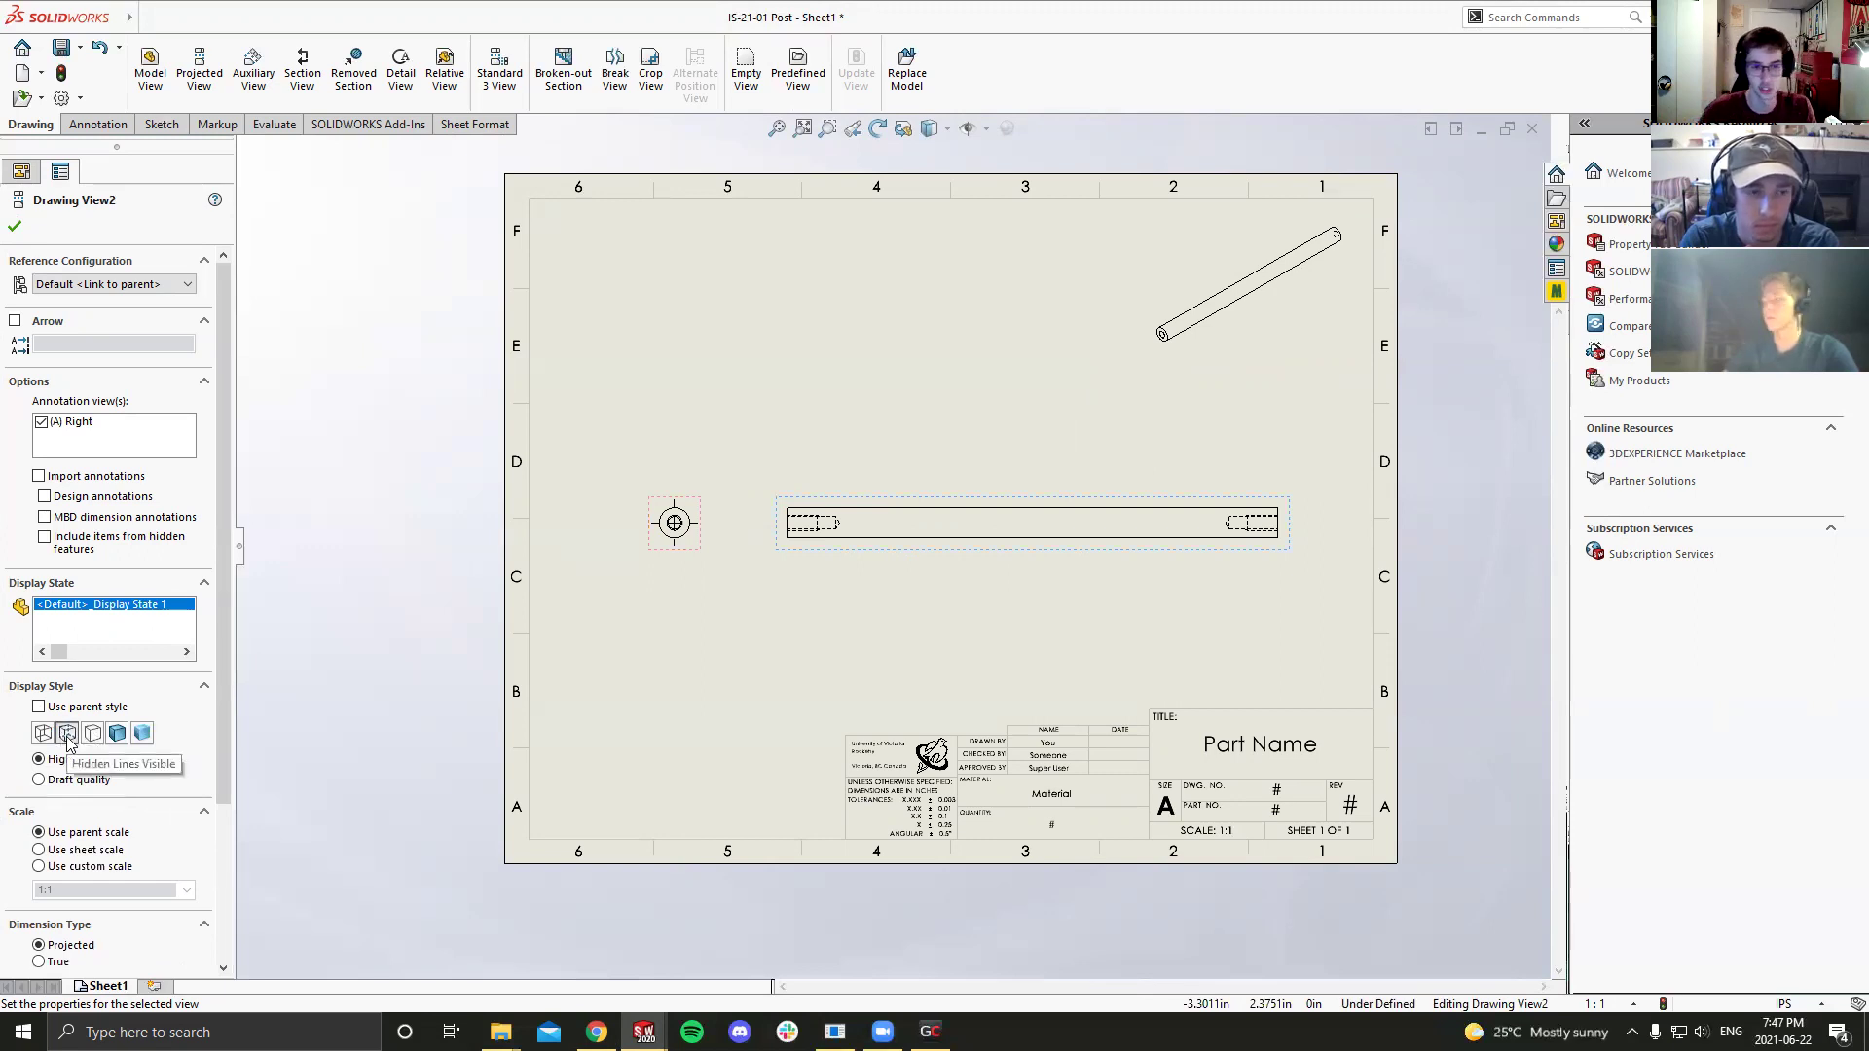
{"action": "left_click", "coordinate": [667, 627]}
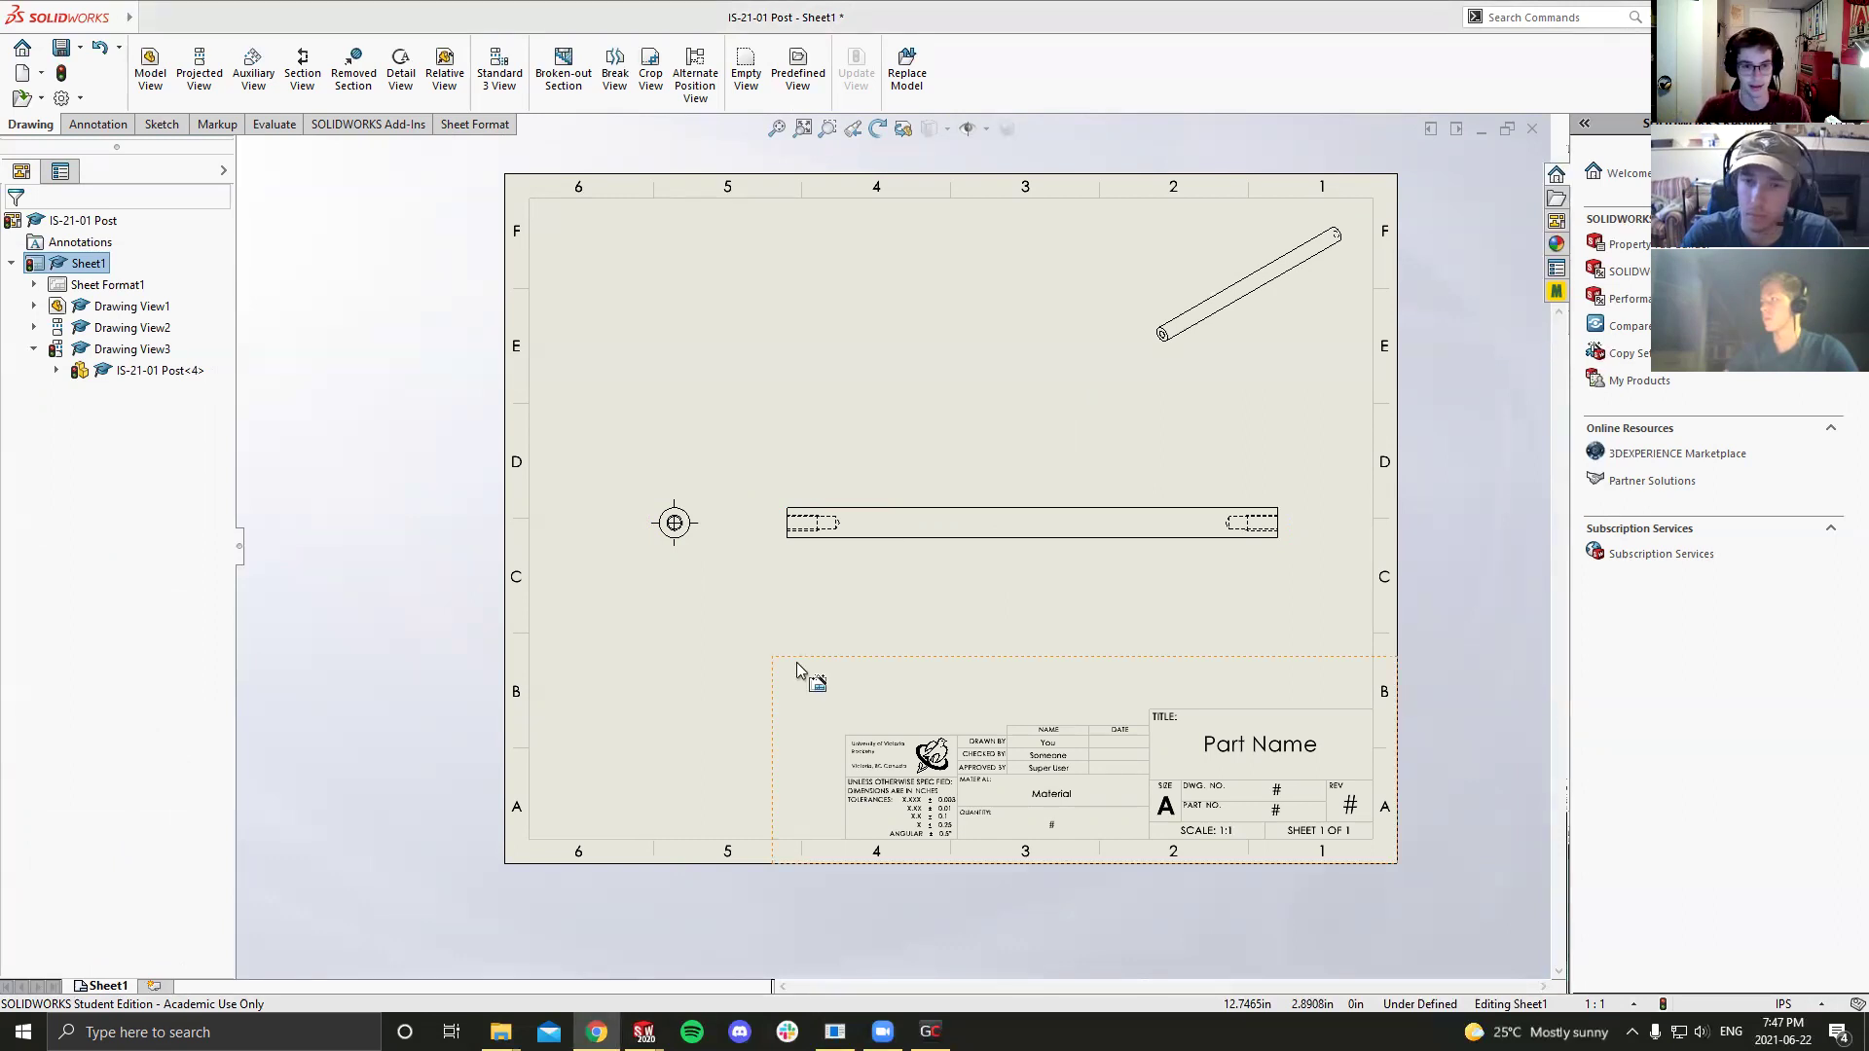
{"action": "left_click_drag", "start_coordinate": [1200, 356], "coordinate": [1172, 371]}
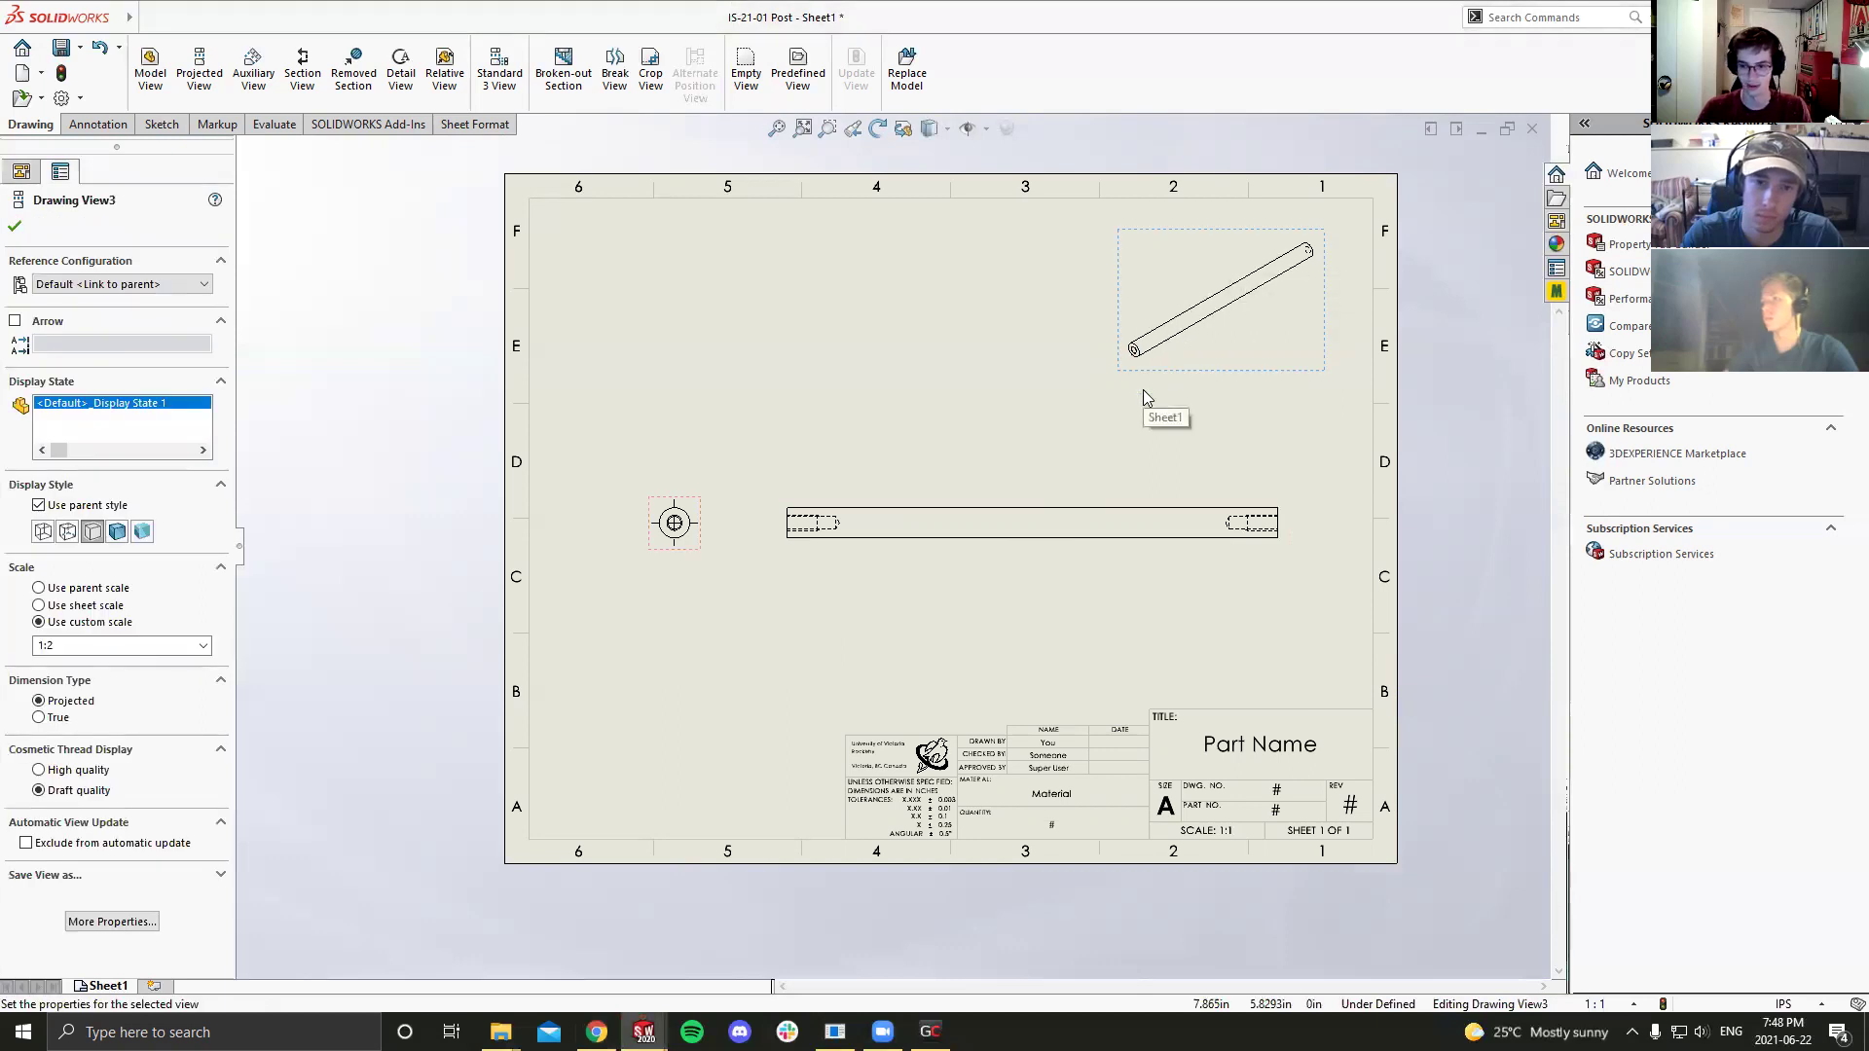
Step: Place a text note reading 'SCALE 1:2' directly below the isometric view of the post
{"action": "left_click", "coordinate": [654, 645]}
{"action": "left_click", "coordinate": [98, 124]}
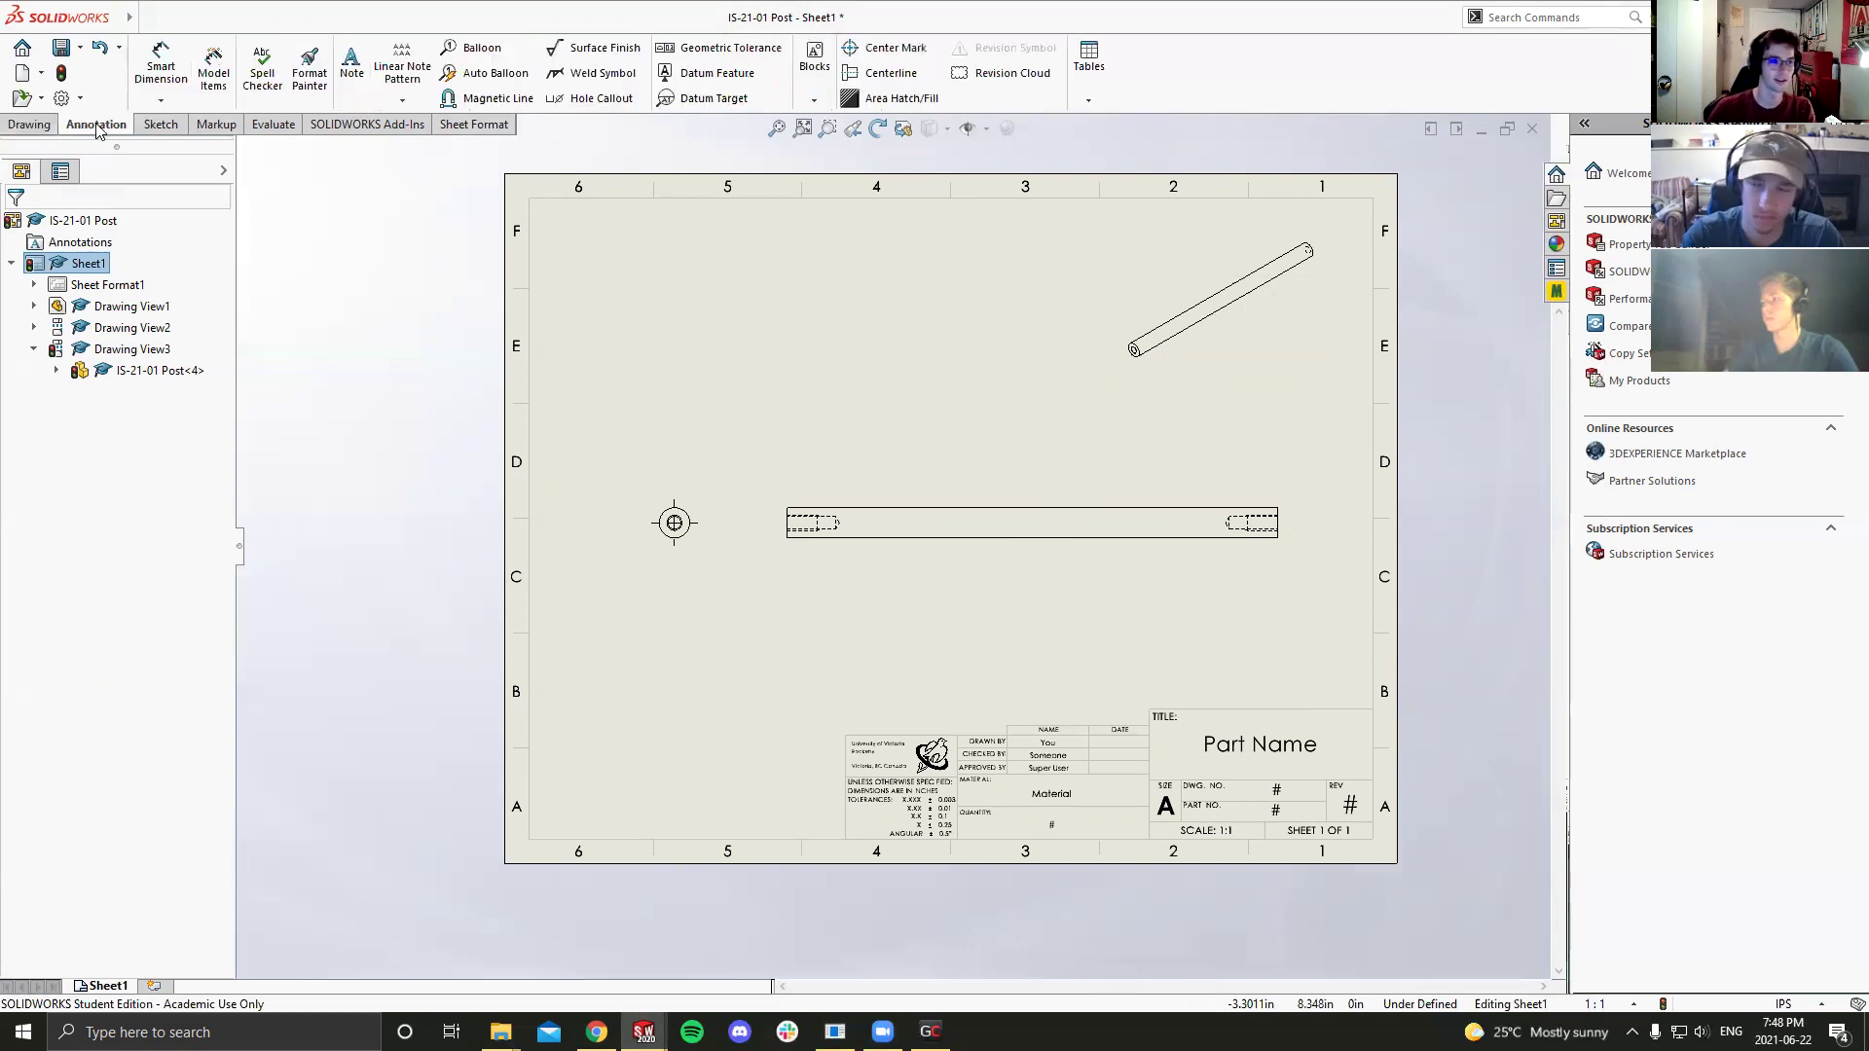
{"action": "left_click", "coordinate": [352, 66]}
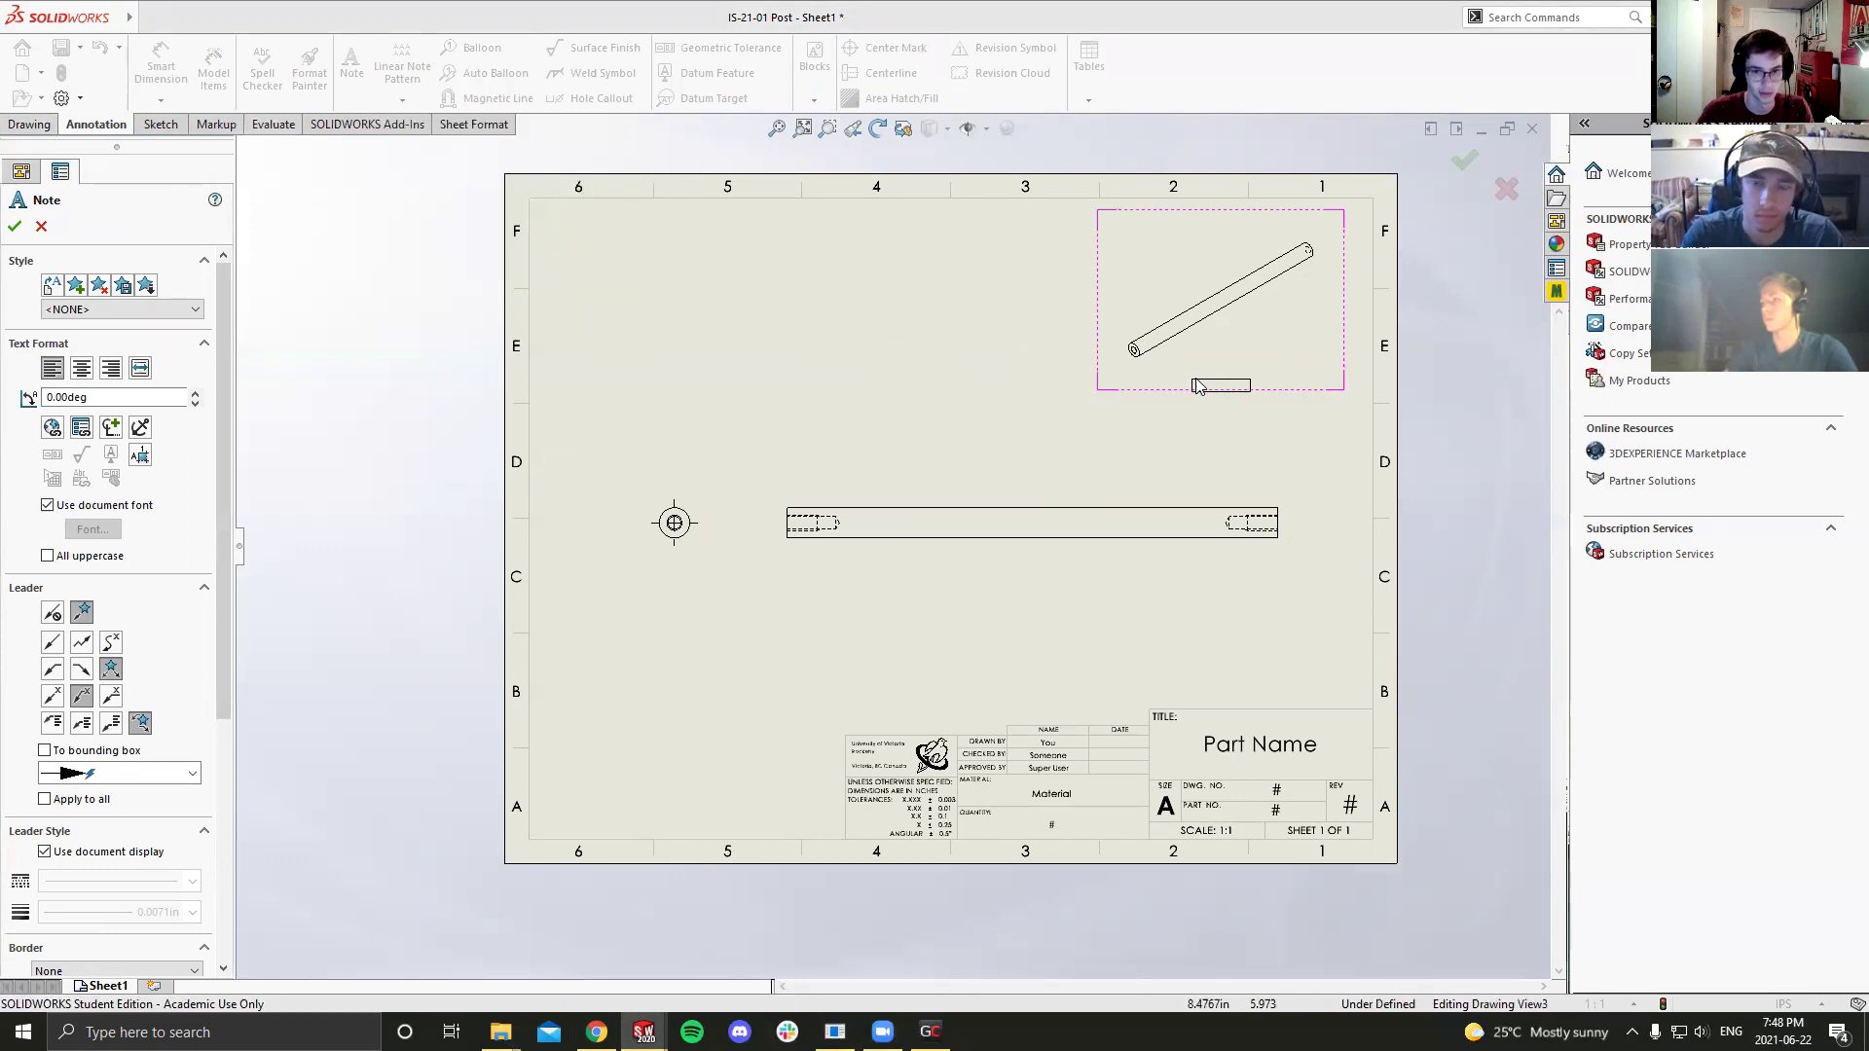
{"action": "left_click", "coordinate": [1198, 387]}
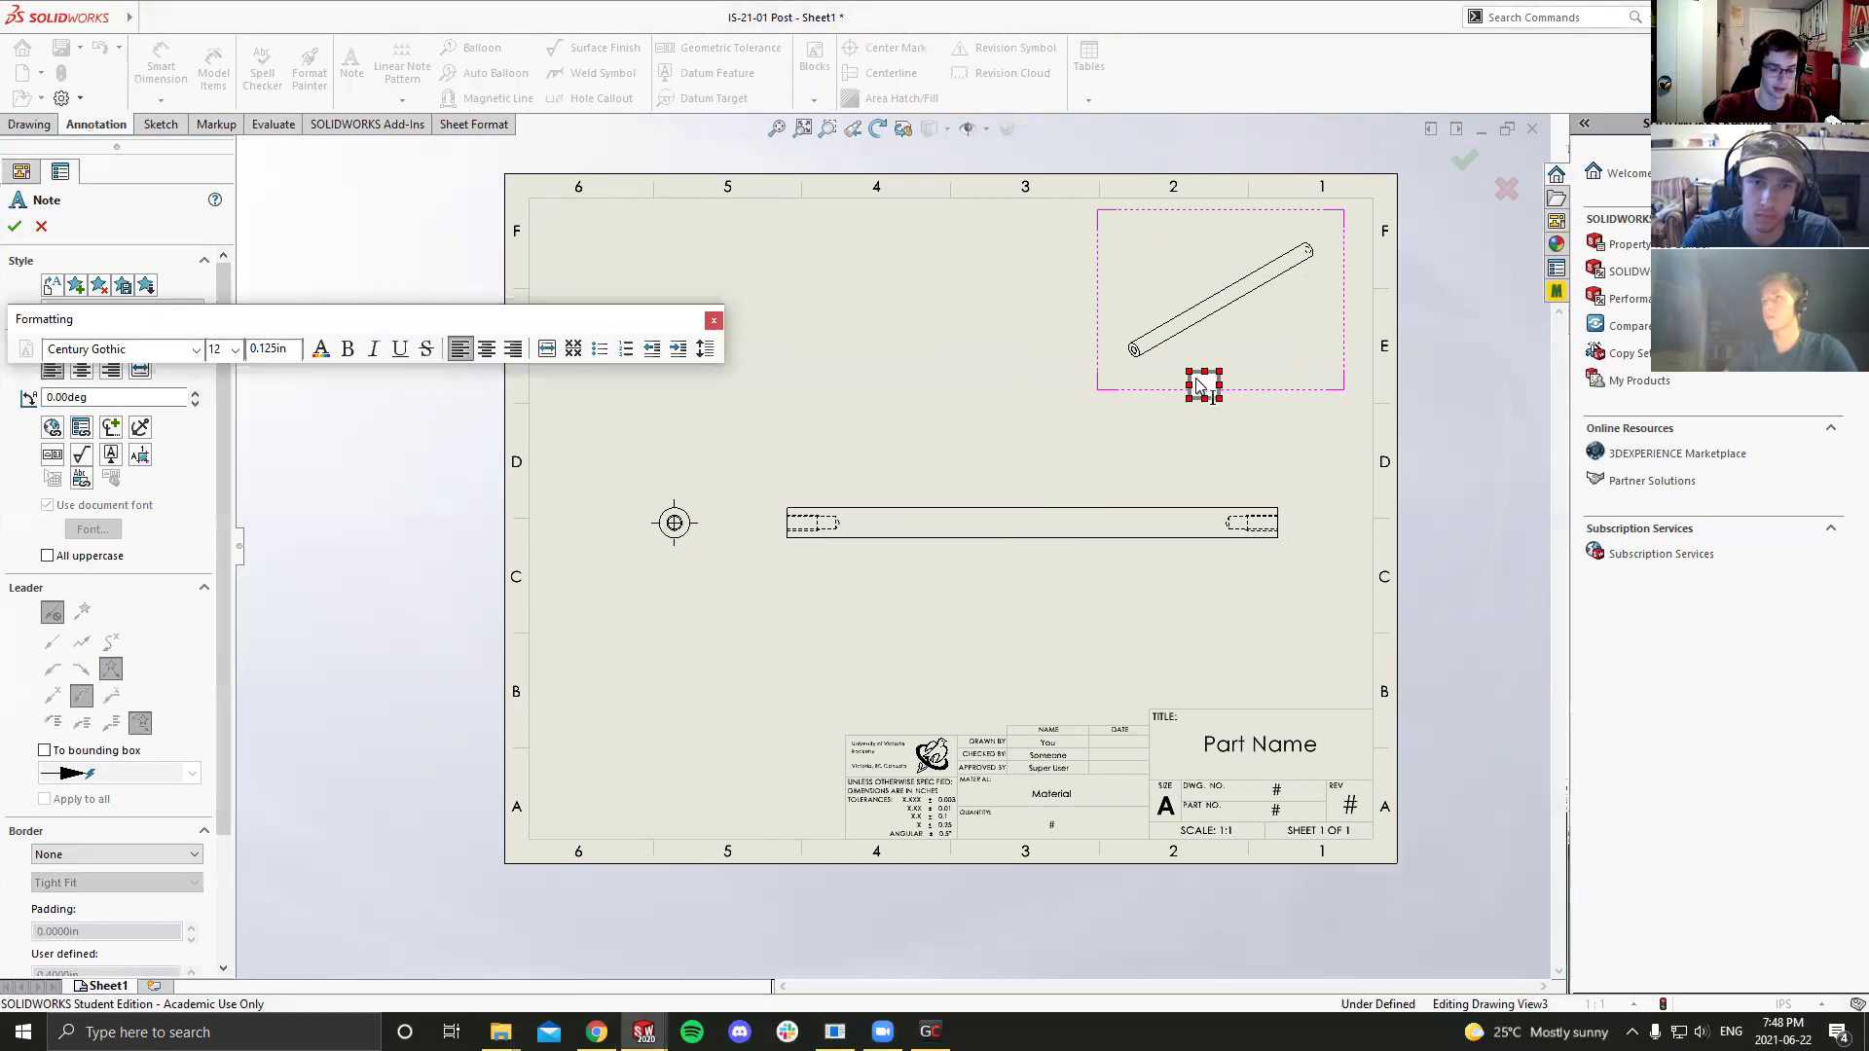
{"action": "type", "text": "SCALE"}
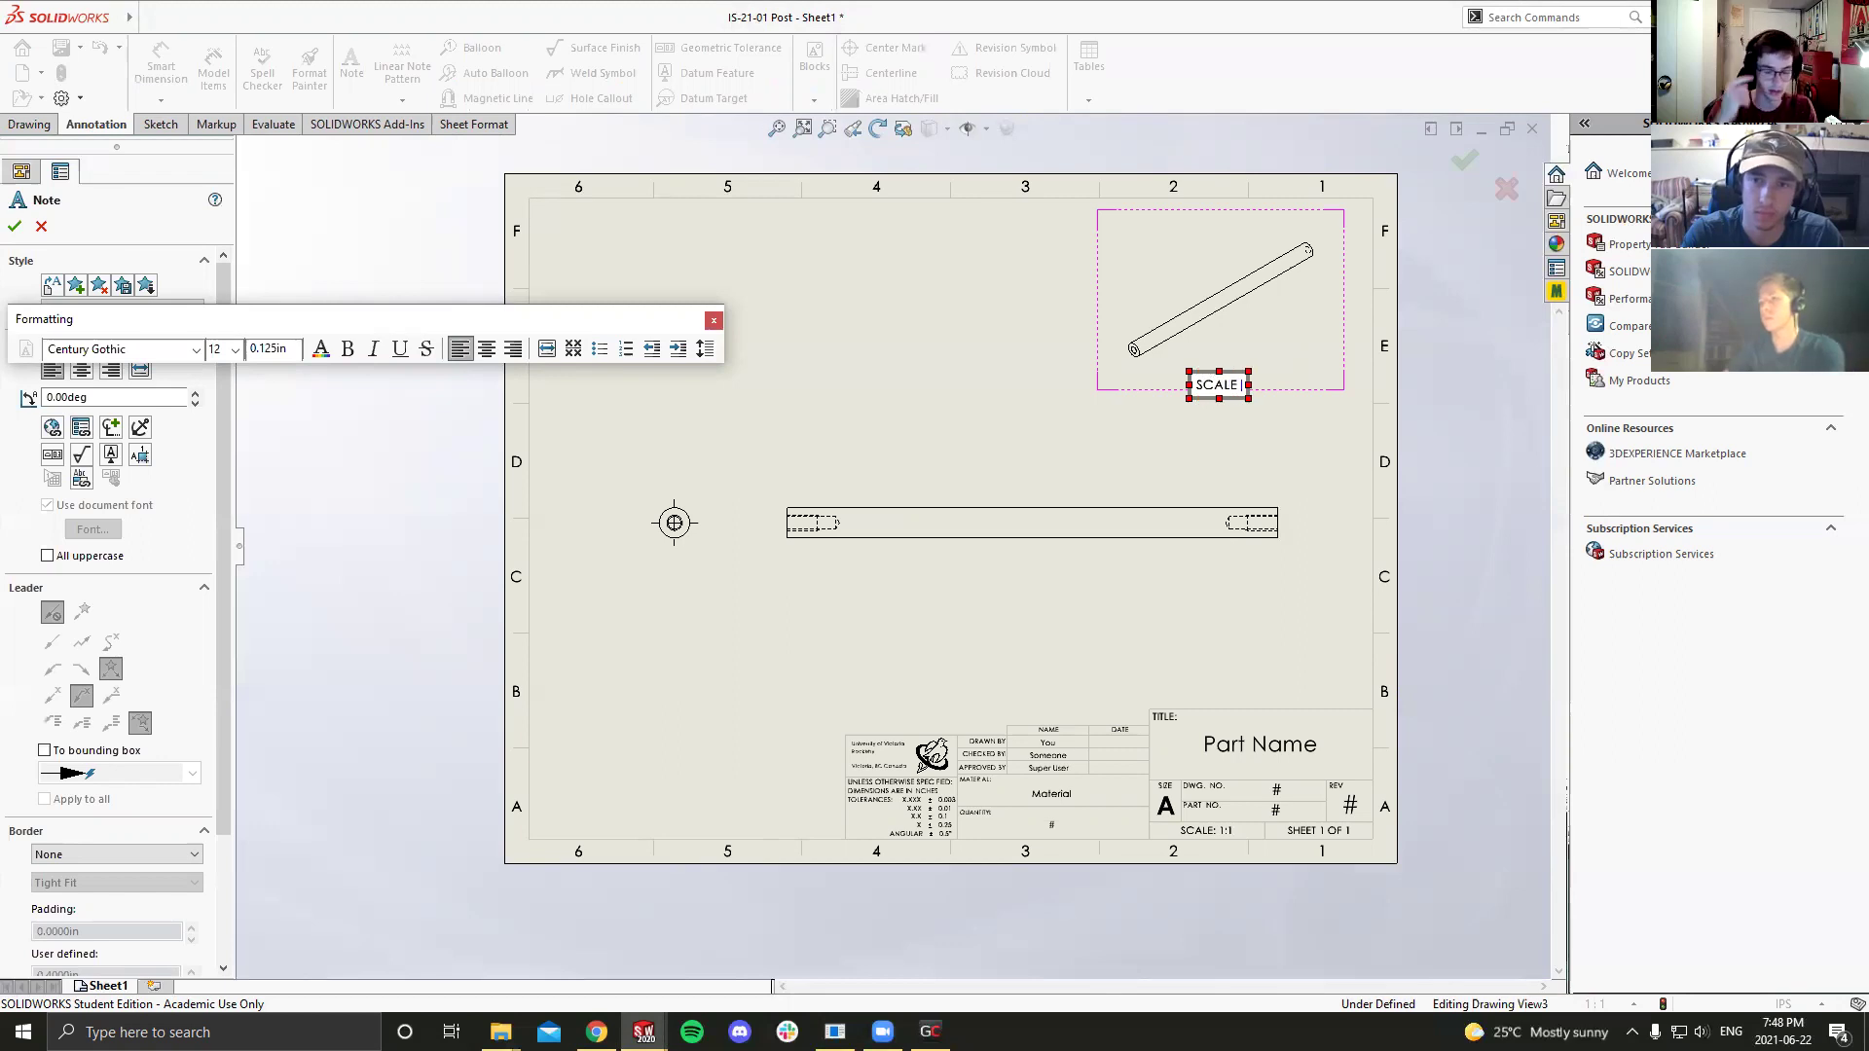
{"action": "type", "text": " 1:1"}
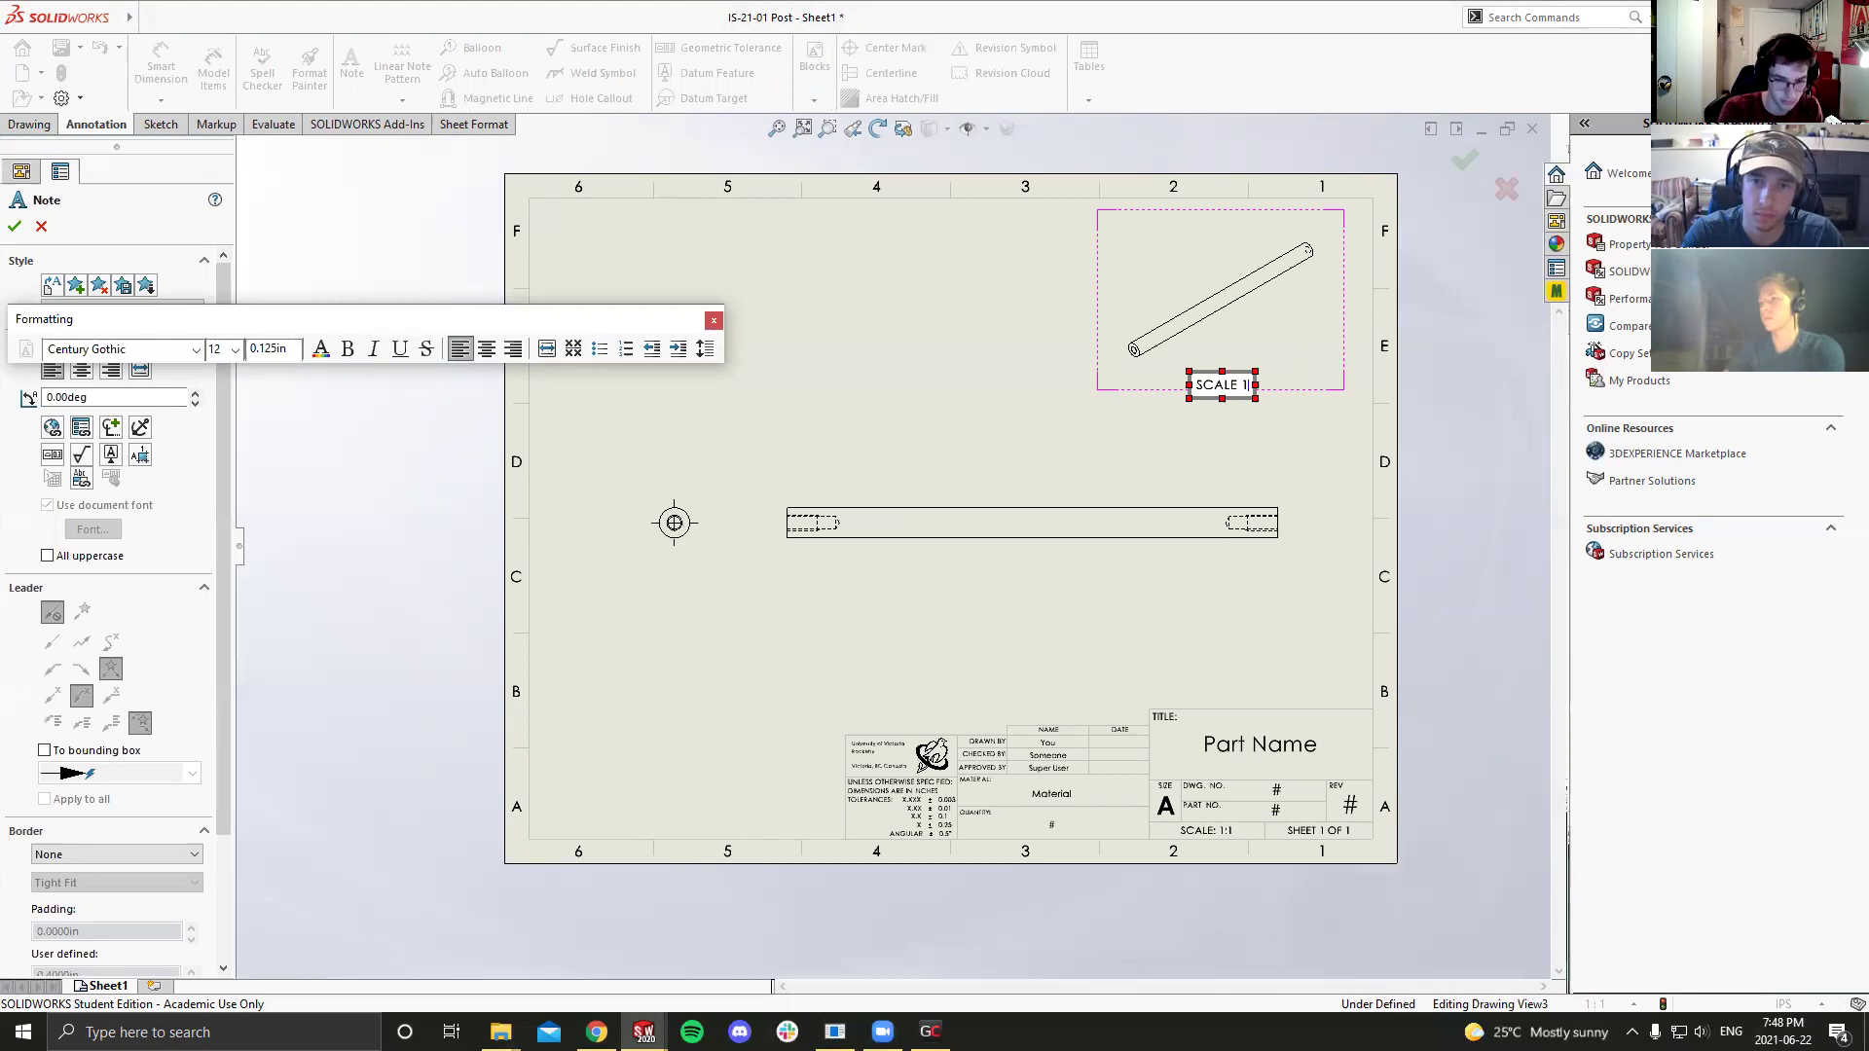
{"action": "key", "text": "BackSpace"}
{"action": "key", "text": "BackSpace"}
{"action": "type", "text": ":2"}
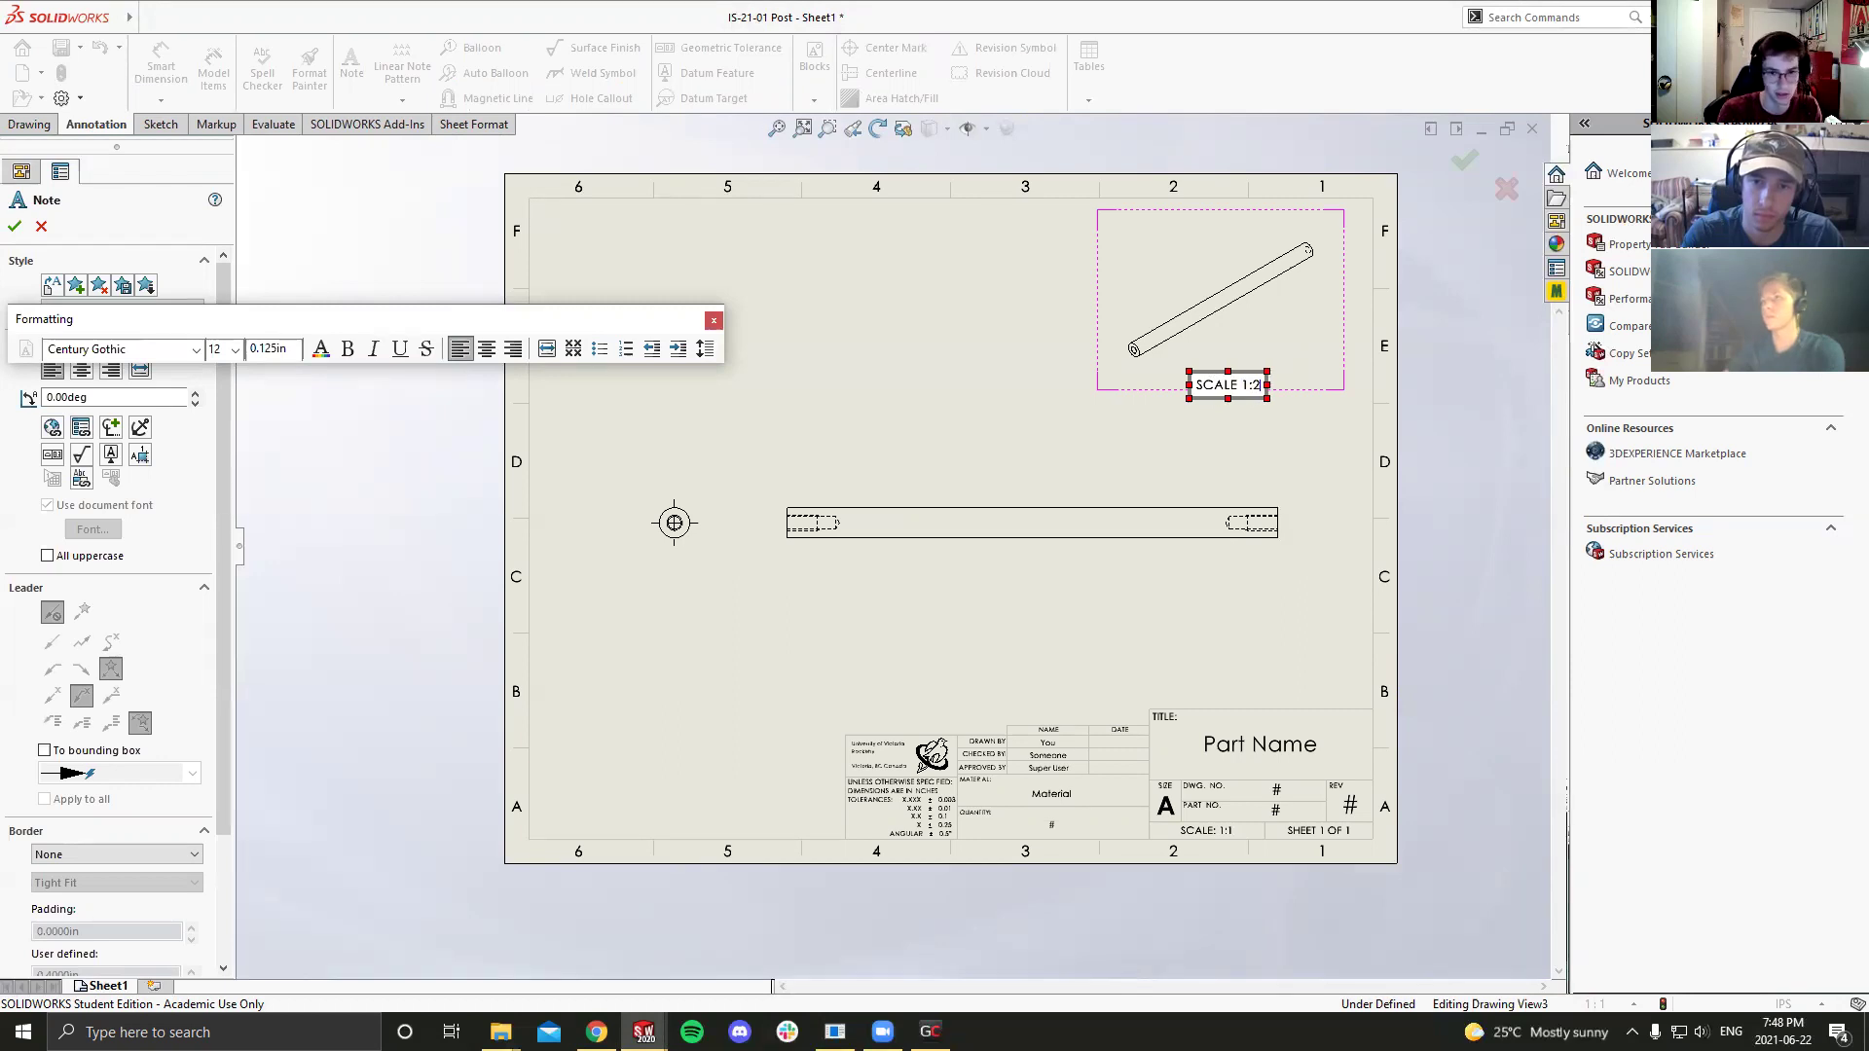
{"action": "key", "text": "Escape"}
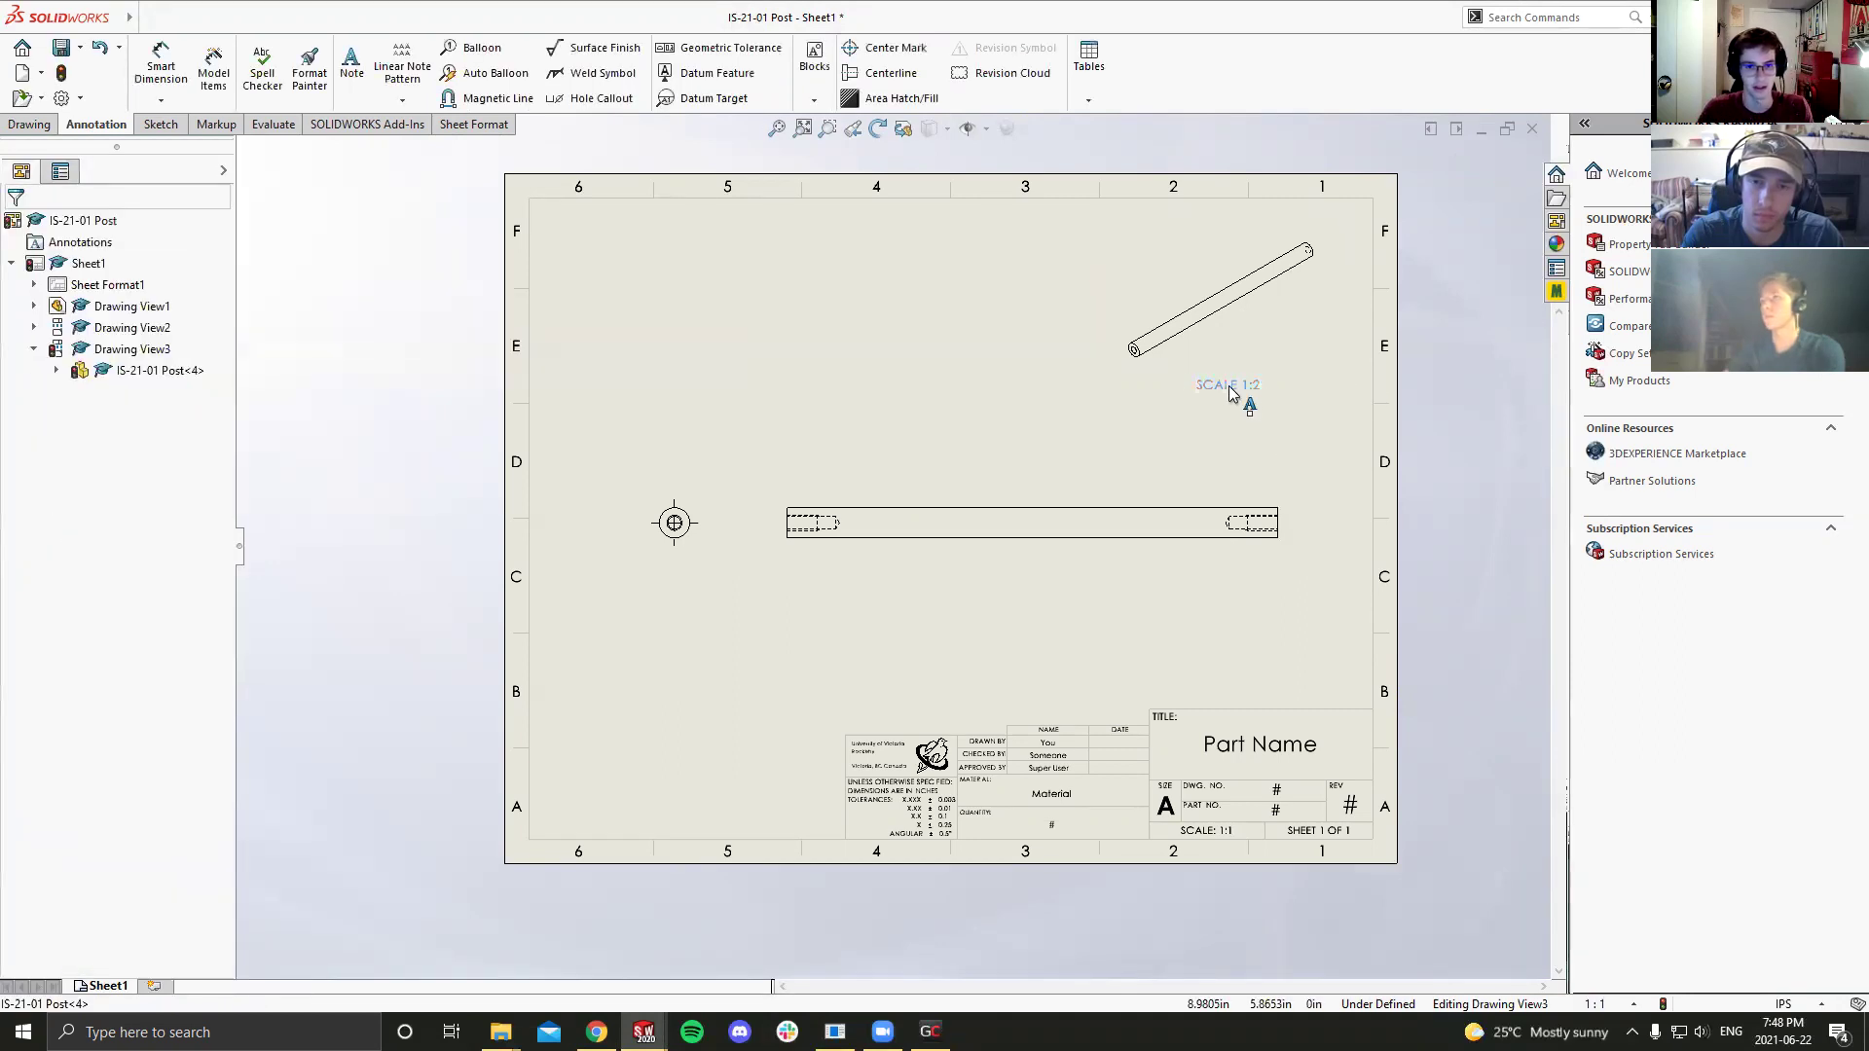
{"action": "left_click", "coordinate": [1217, 380]}
{"action": "left_click", "coordinate": [1205, 422]}
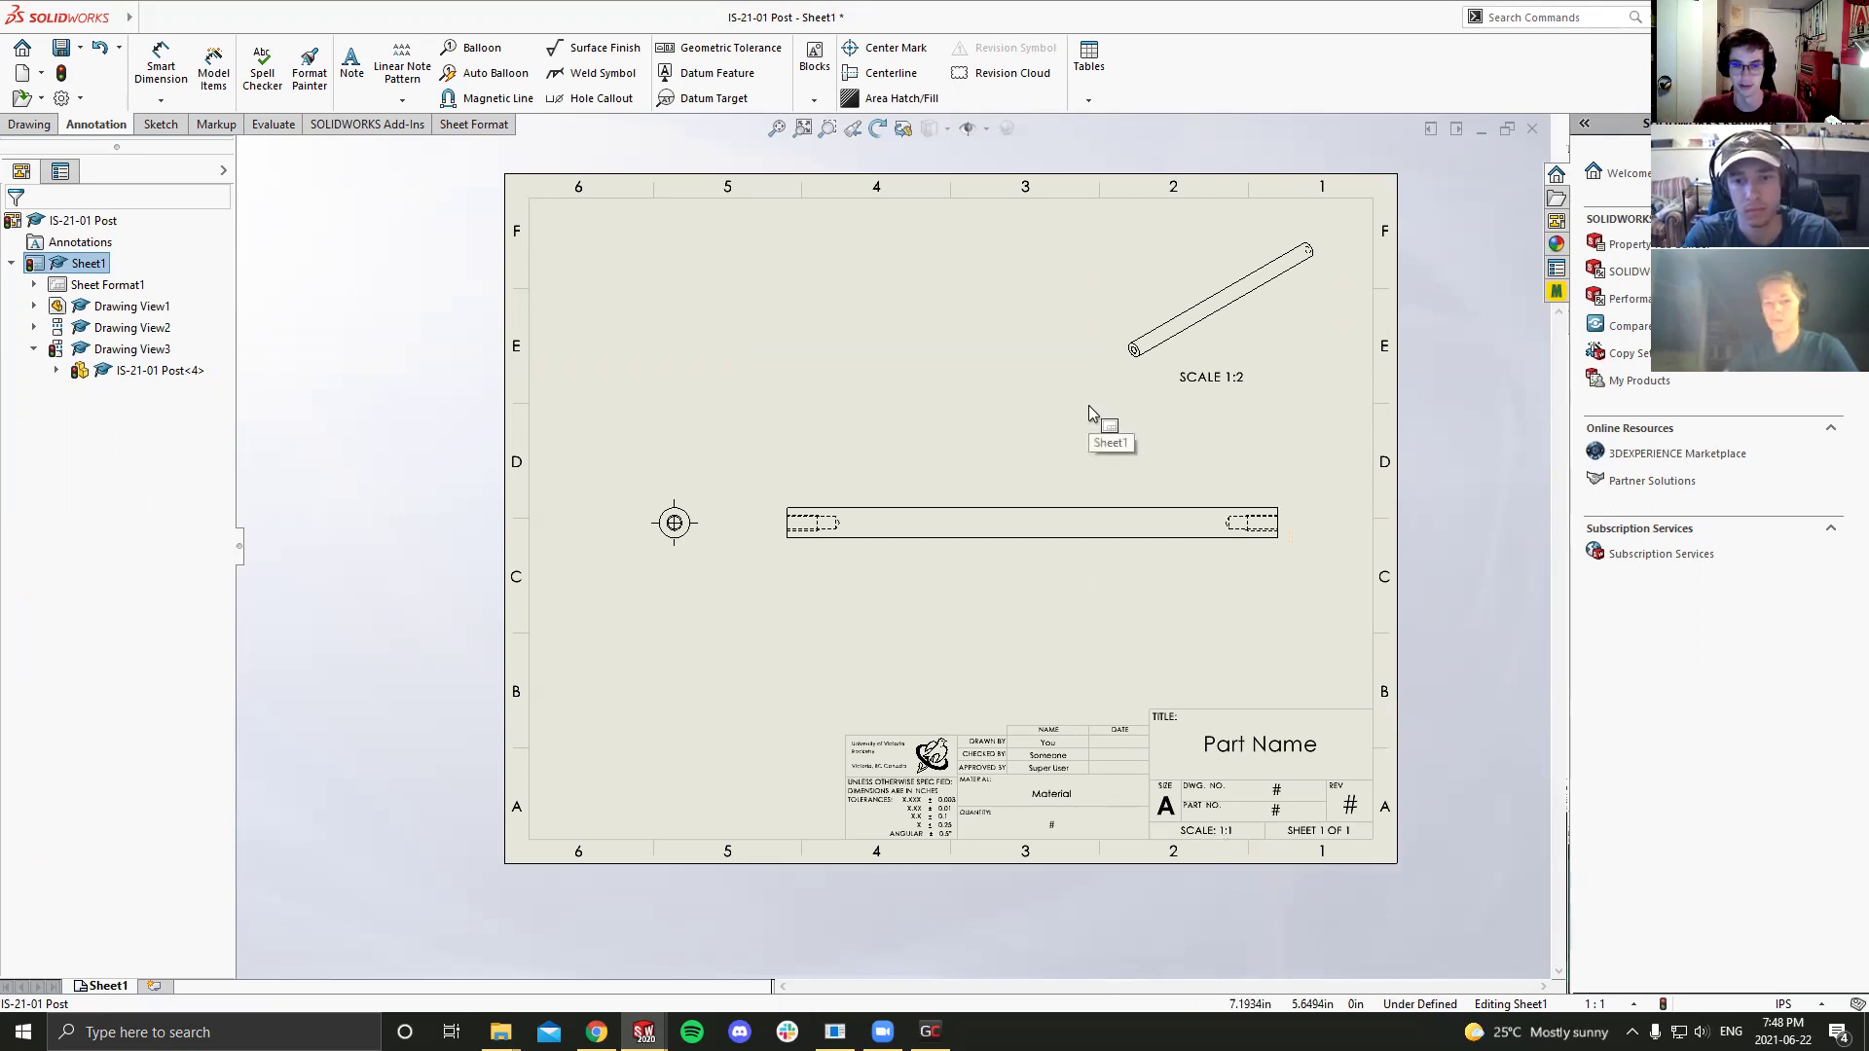
{"action": "left_click", "coordinate": [1030, 364]}
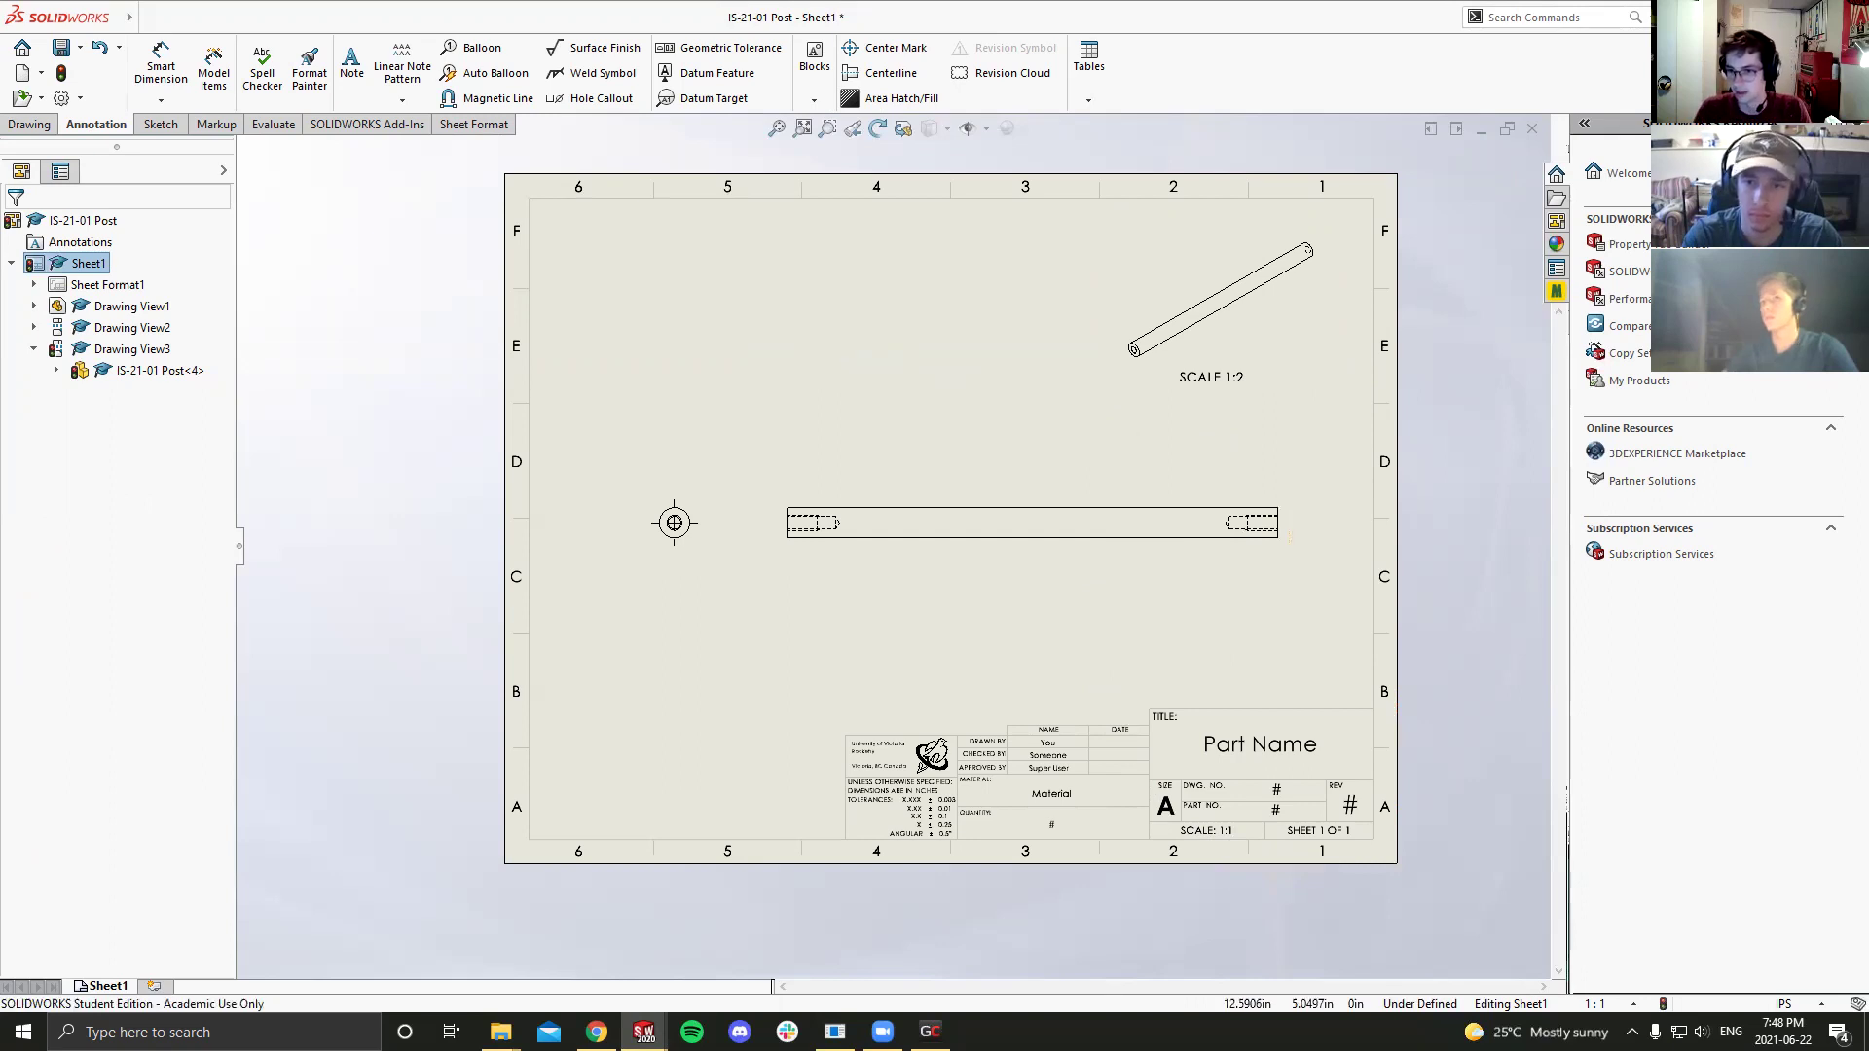
Step: Switch the isometric view's display style to Hidden Lines Removed after trying the other styles
{"action": "left_click", "coordinate": [1227, 299]}
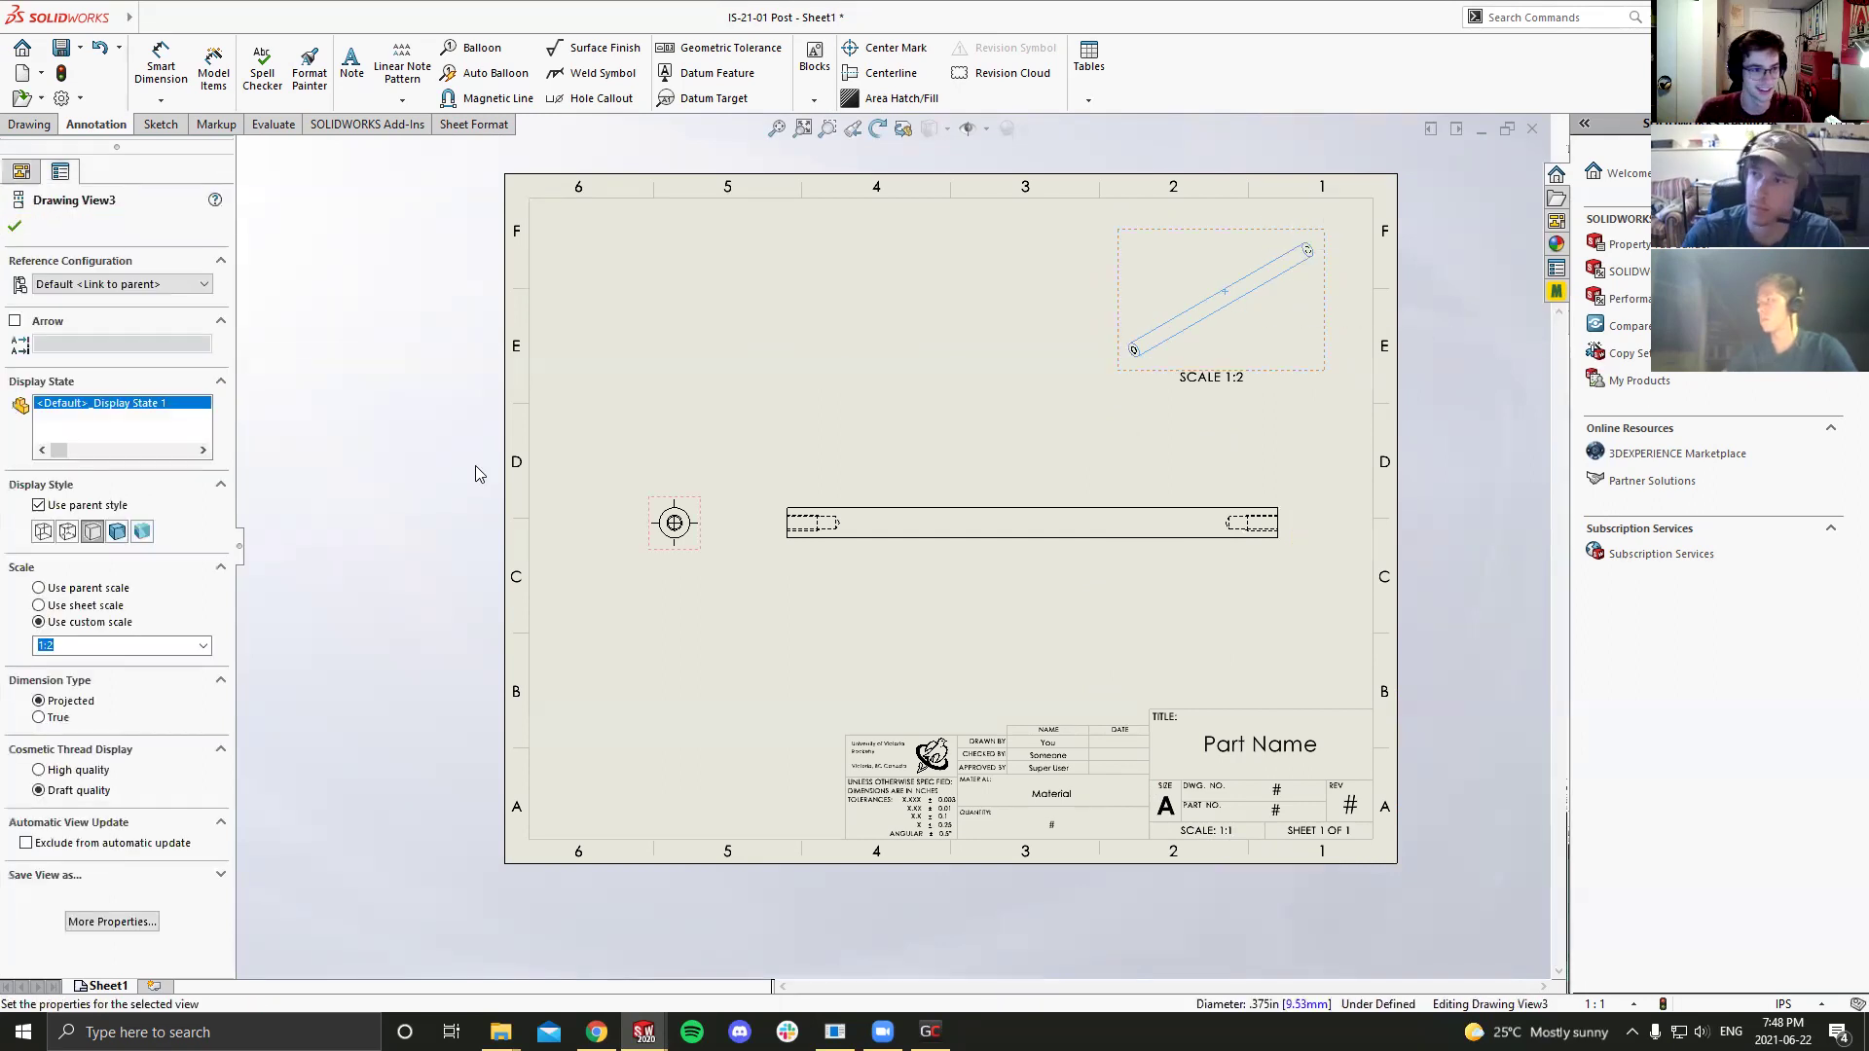
{"action": "left_click", "coordinate": [117, 531]}
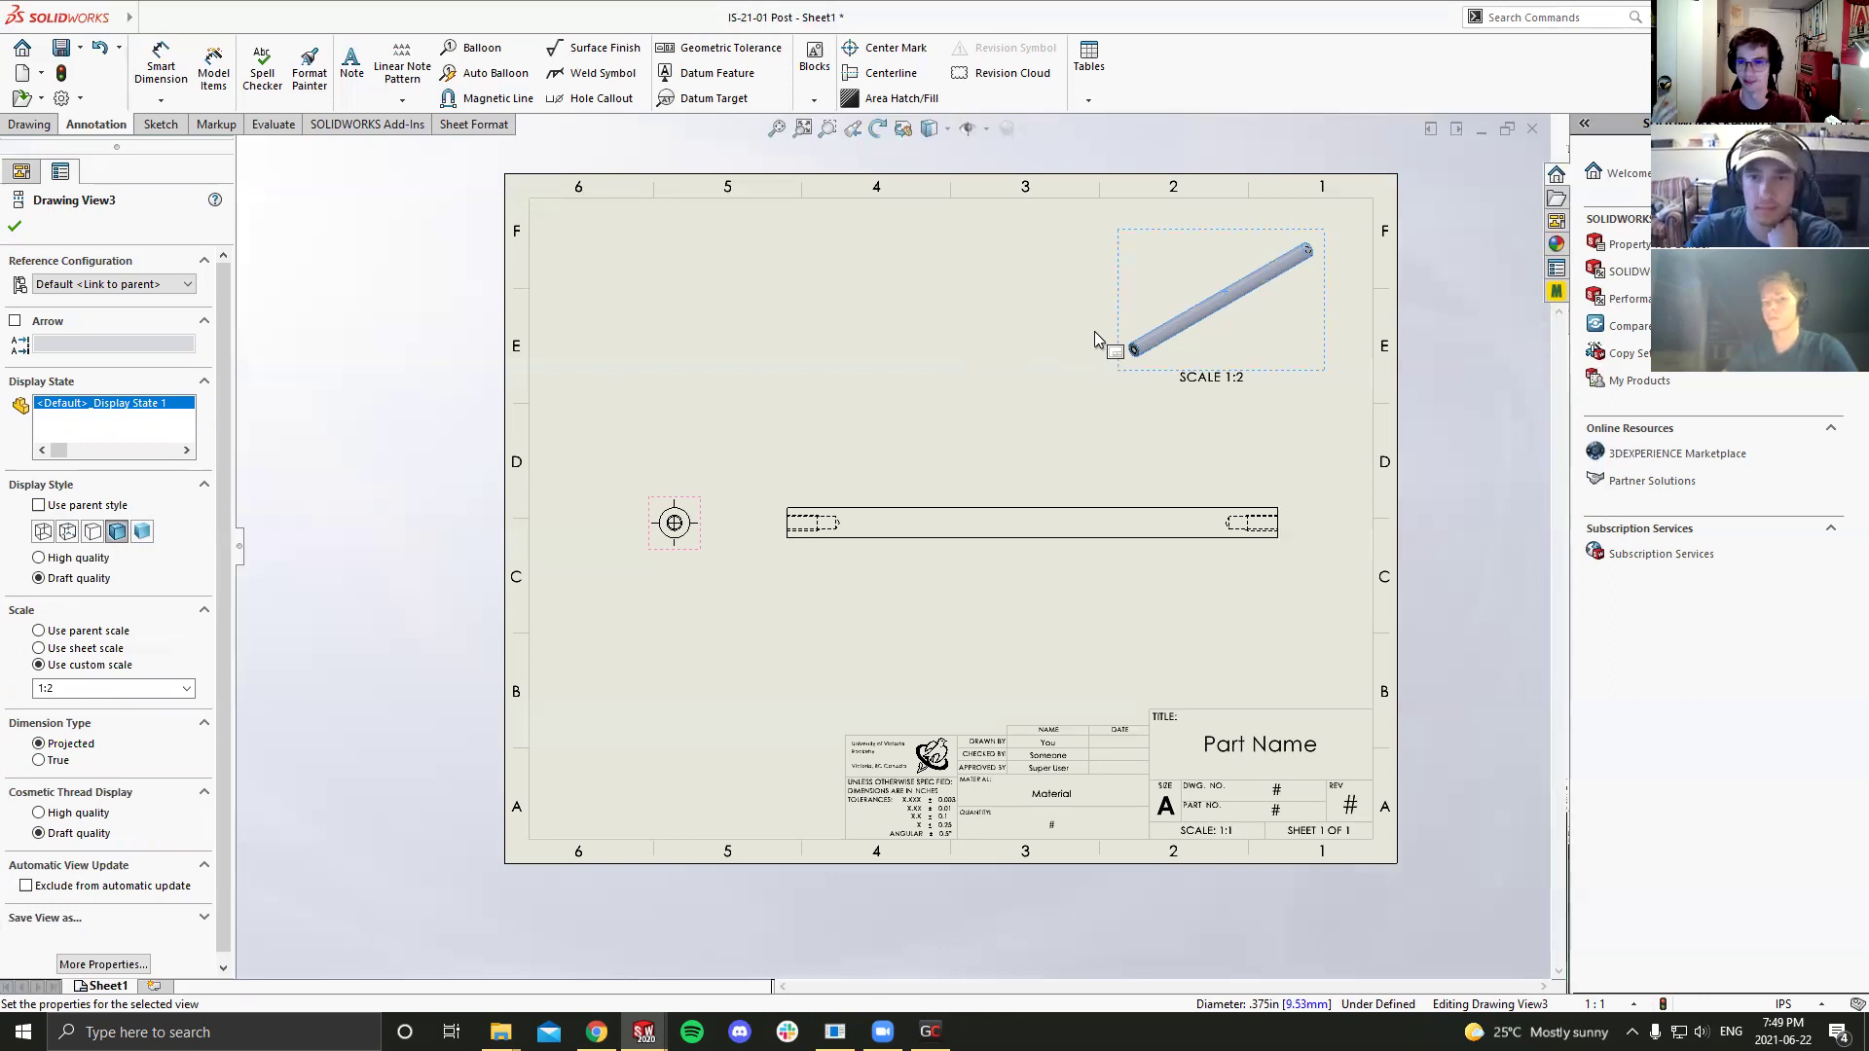
{"action": "left_click", "coordinate": [68, 533]}
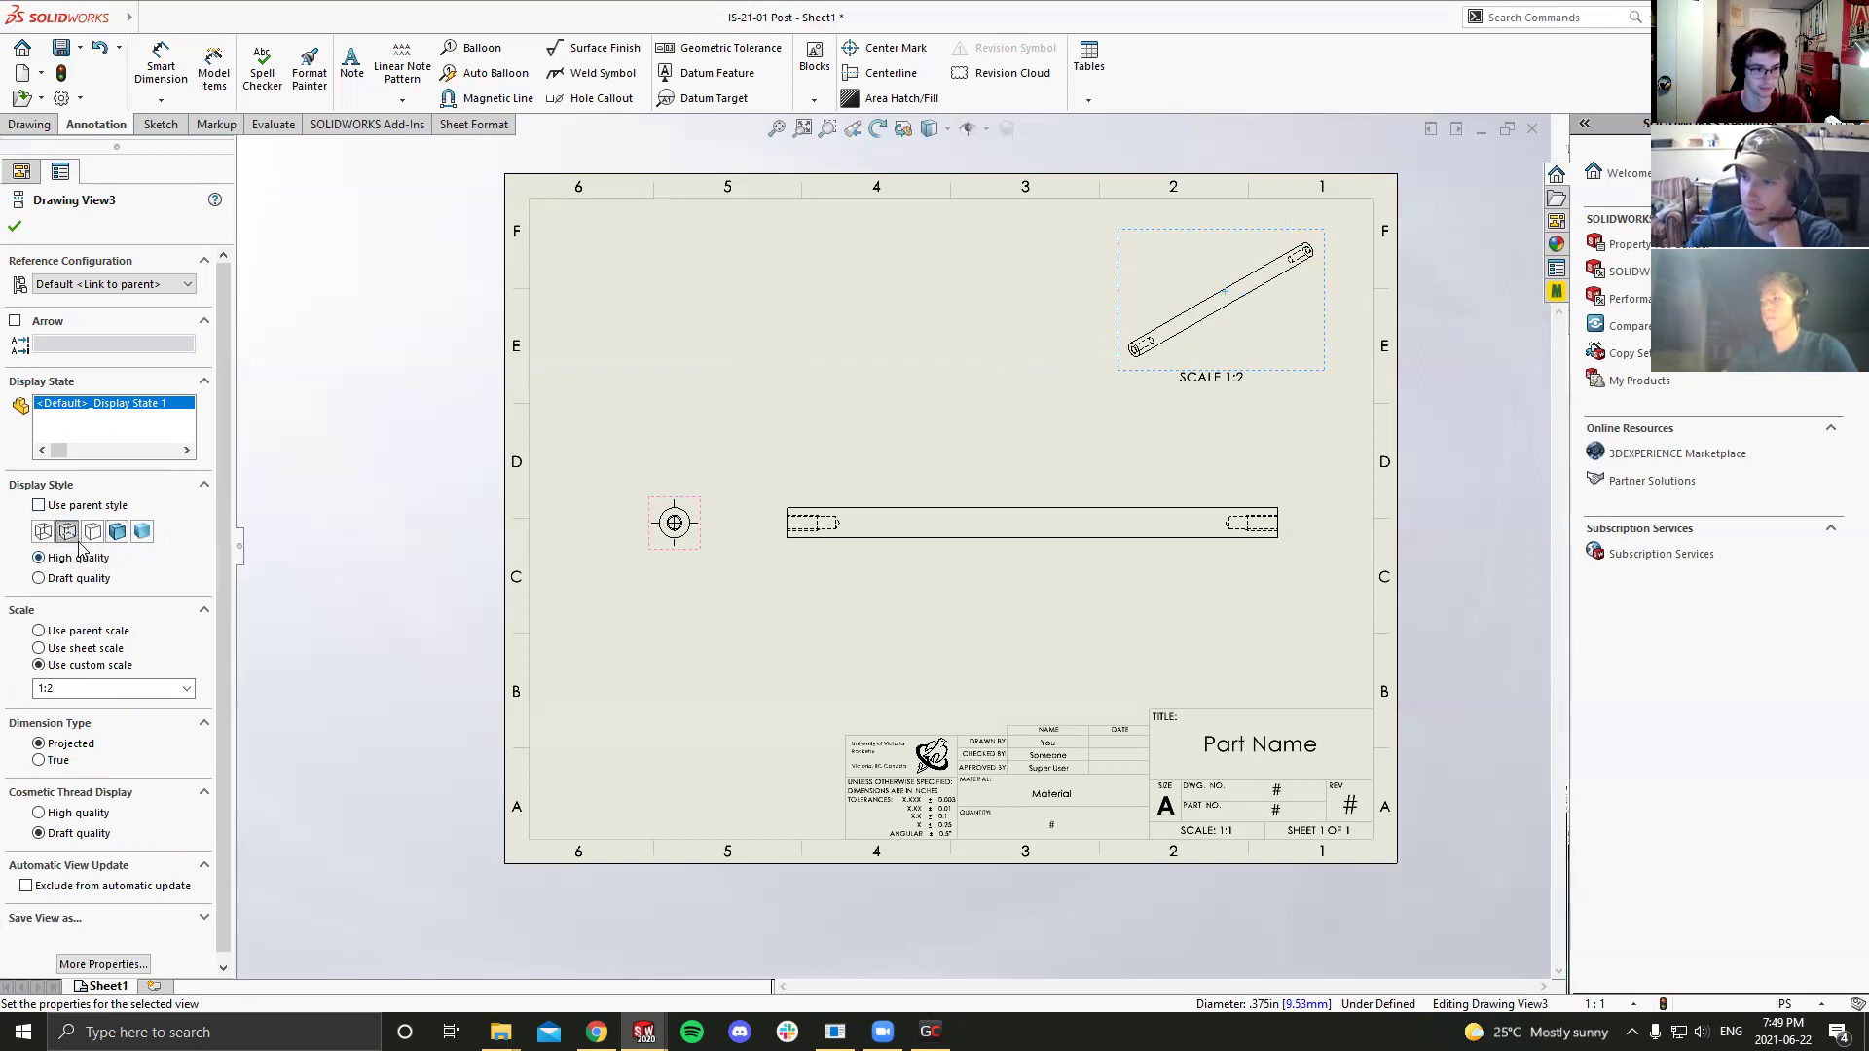
{"action": "left_click", "coordinate": [93, 531]}
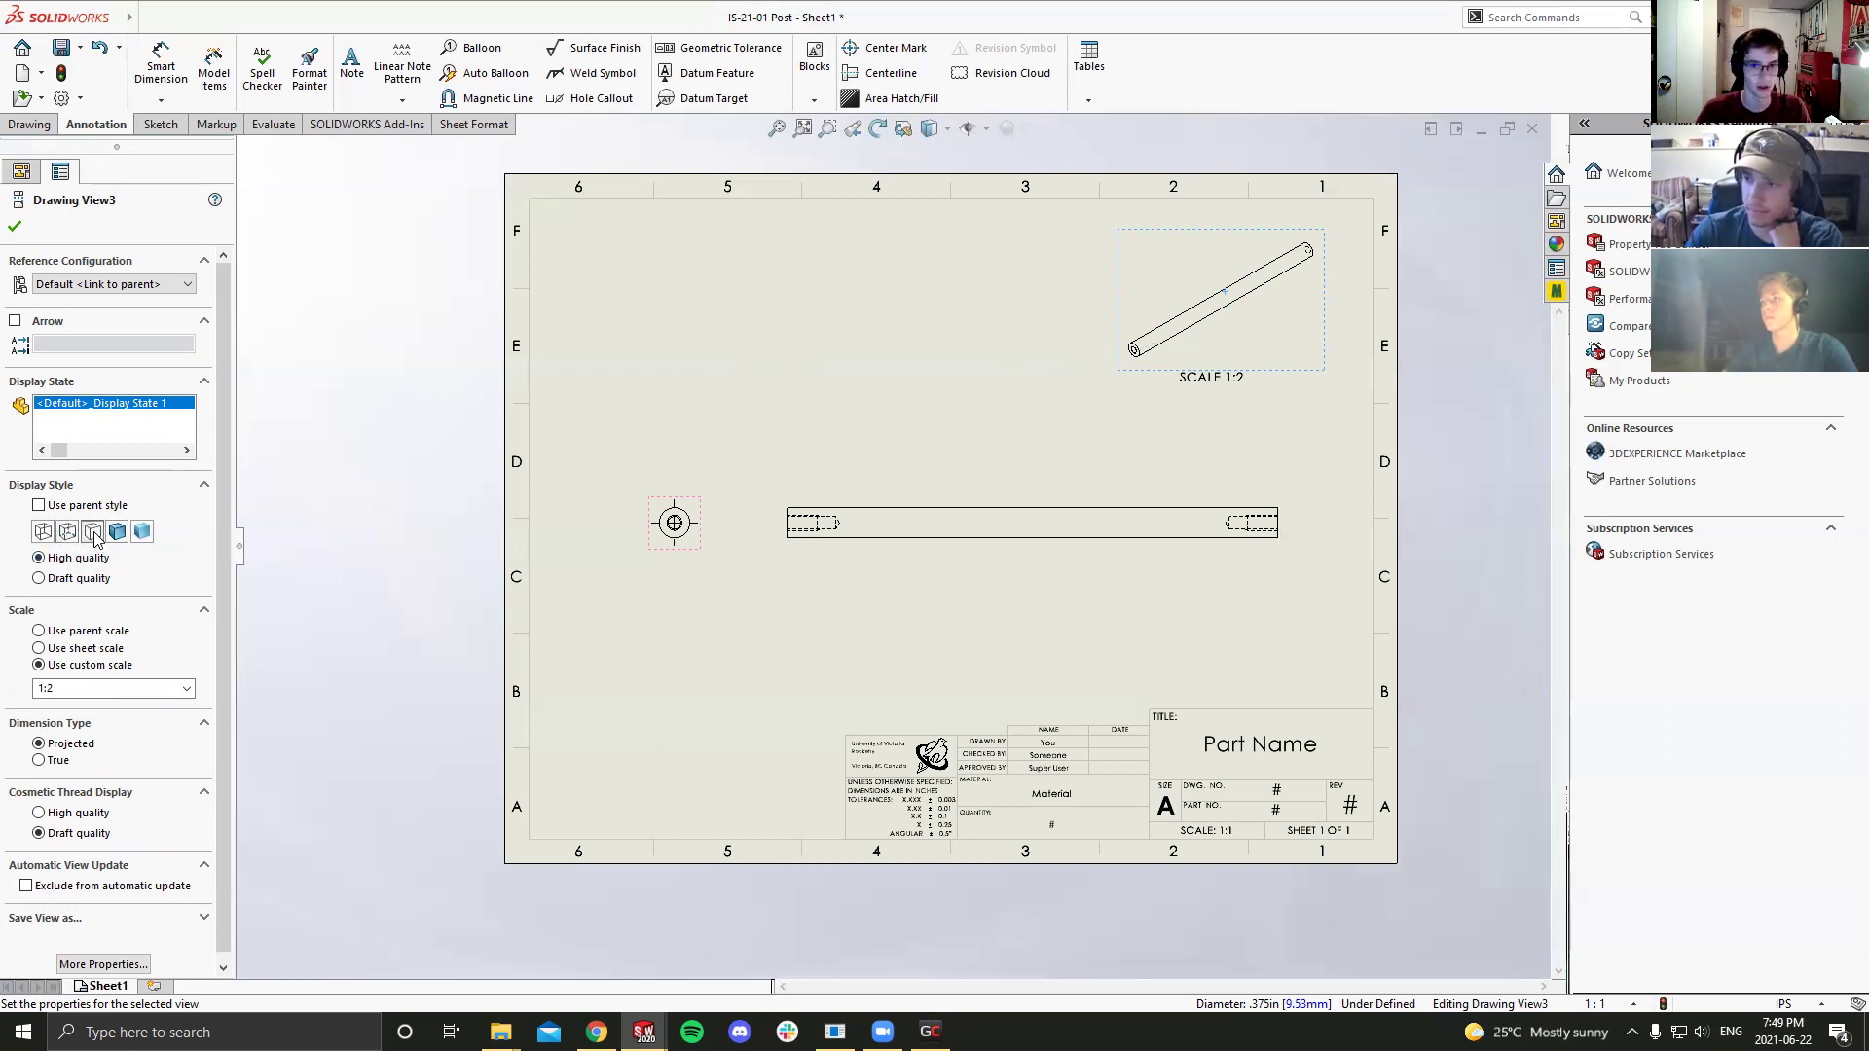
{"action": "left_click", "coordinate": [352, 452]}
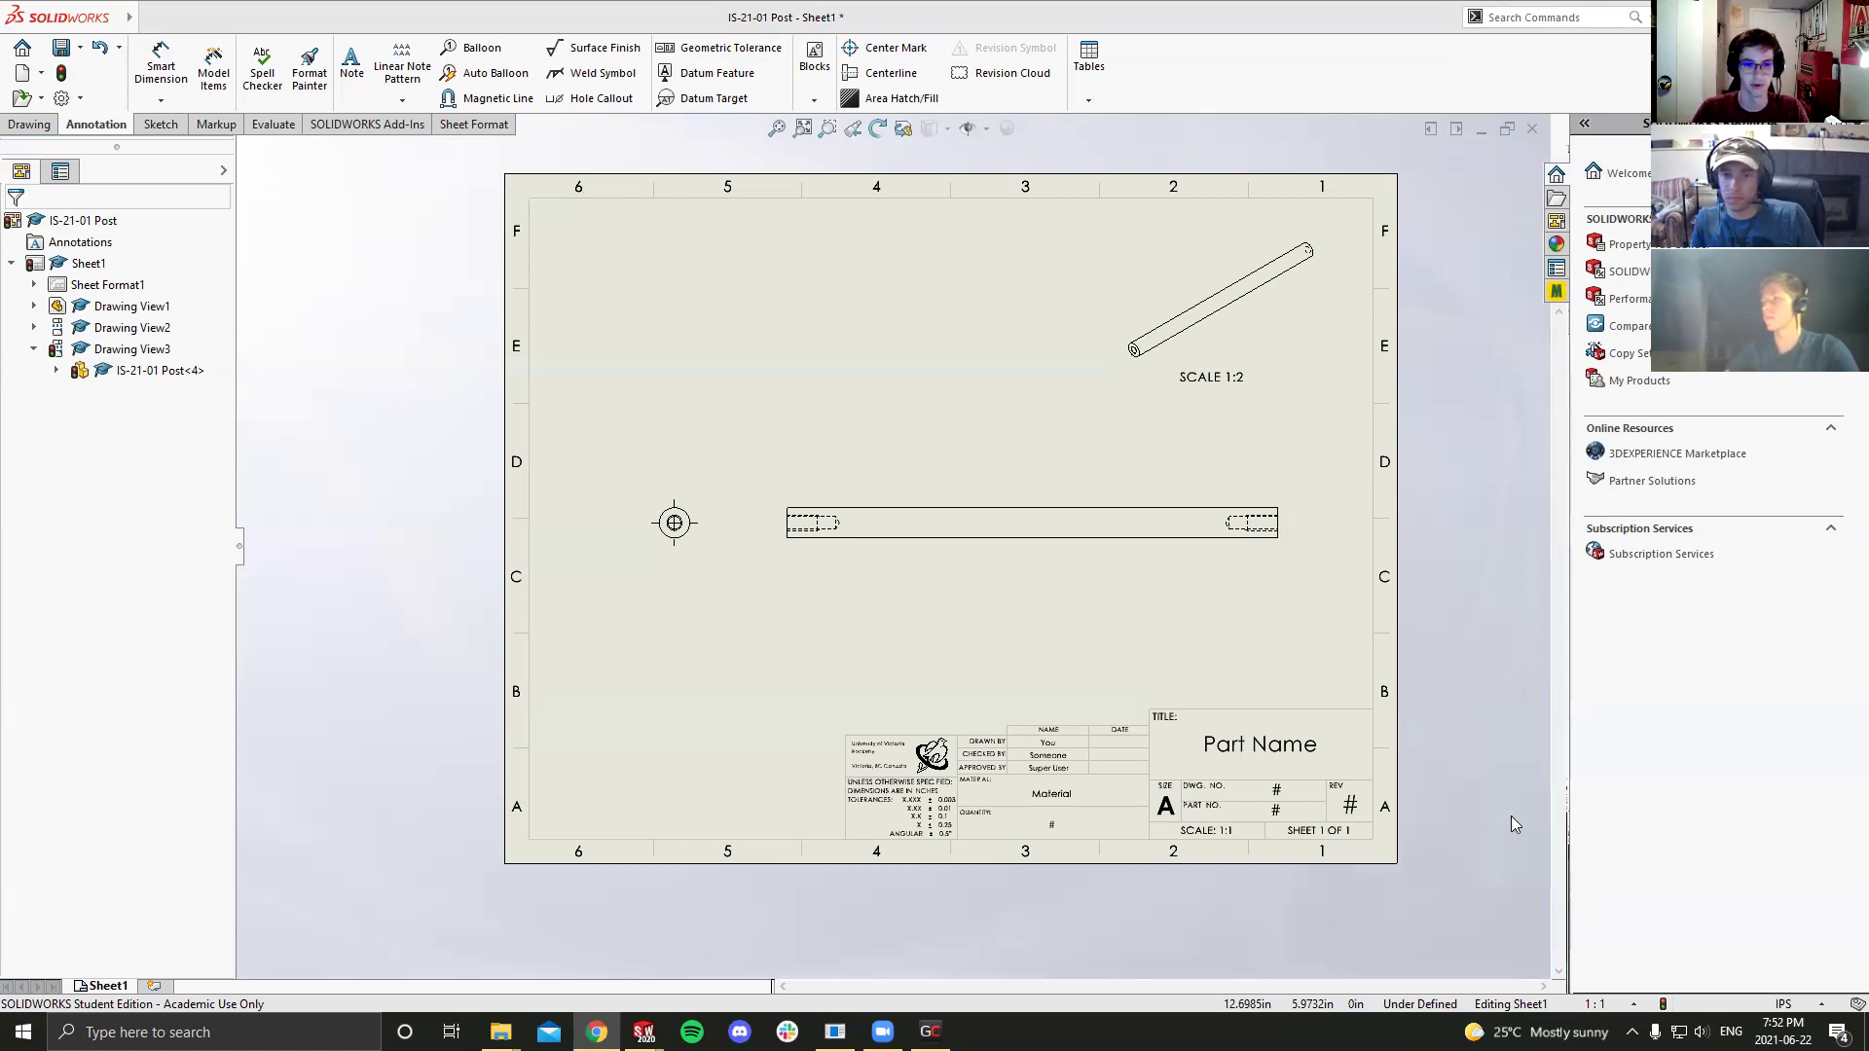
Step: Add a Smart Dimension to the diameter of the end view's circular hole
{"action": "scroll", "coordinate": [992, 479], "scroll_direction": "up", "scroll_amount": 2}
{"action": "scroll", "coordinate": [924, 550], "scroll_direction": "down", "scroll_amount": 2}
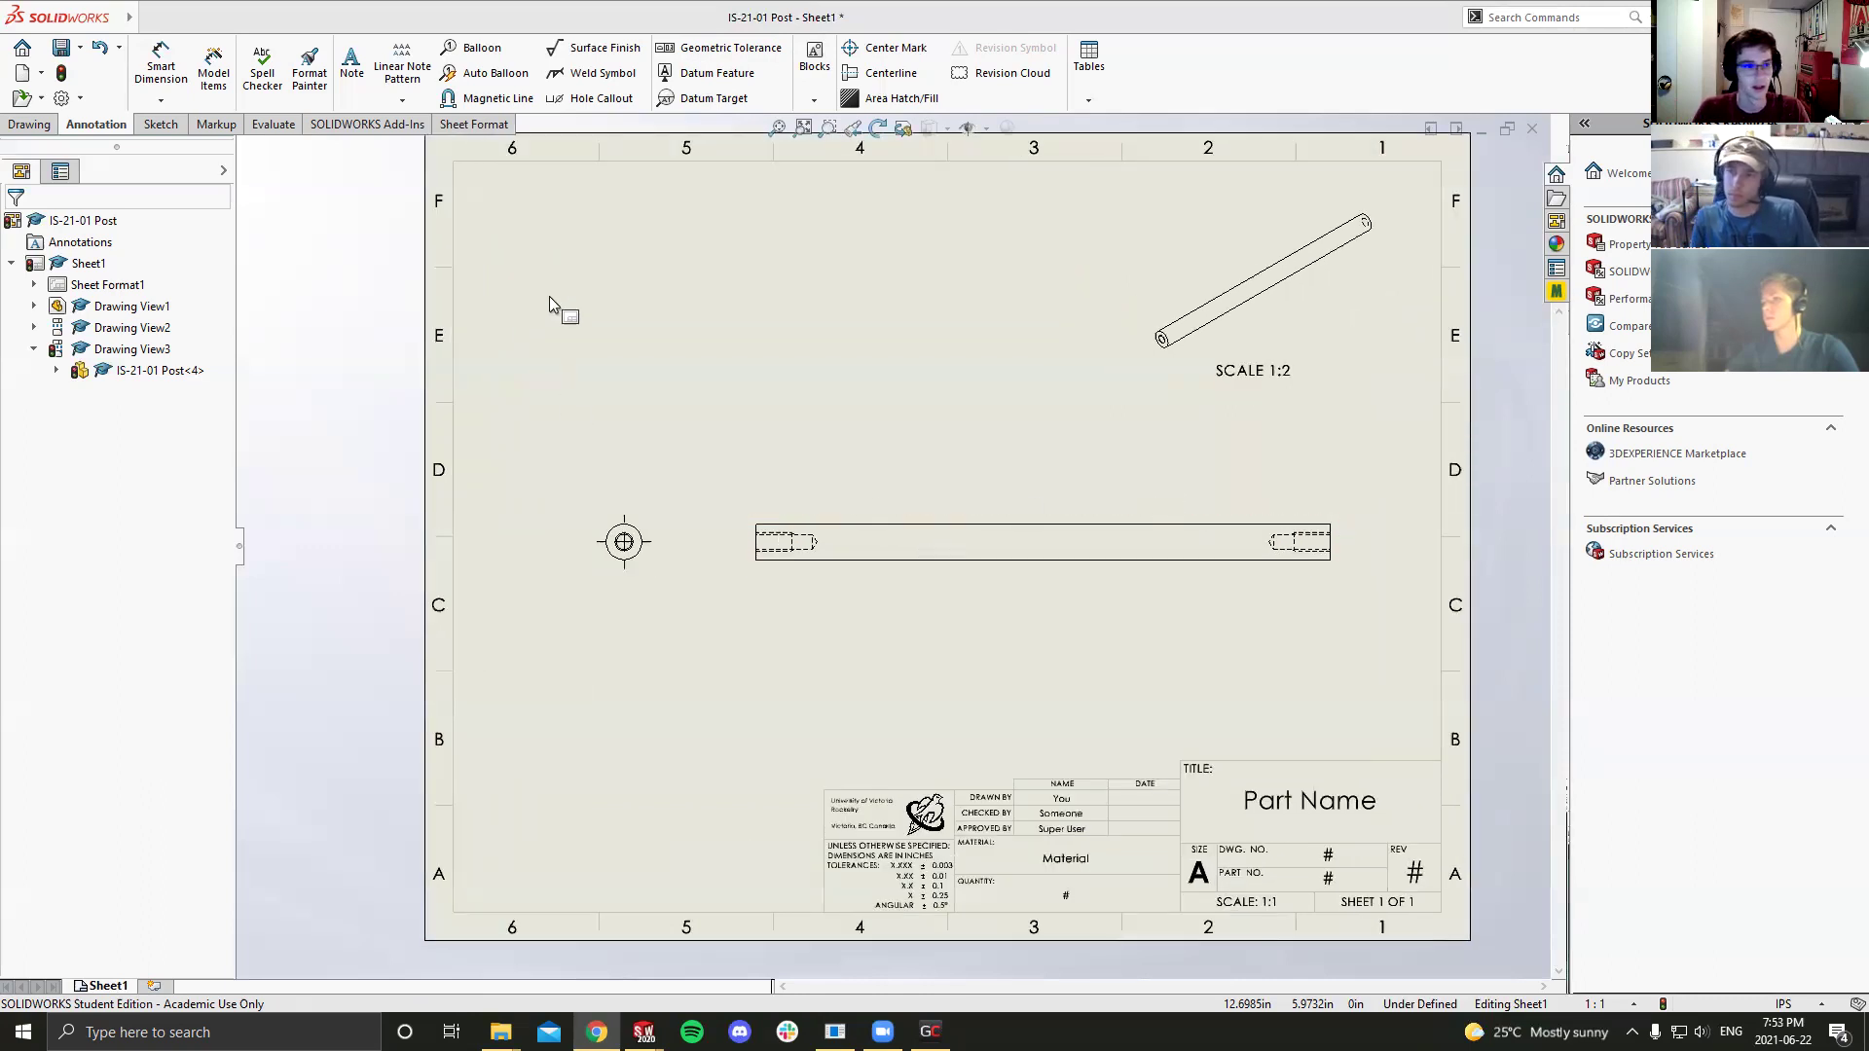
{"action": "left_click", "coordinate": [151, 76]}
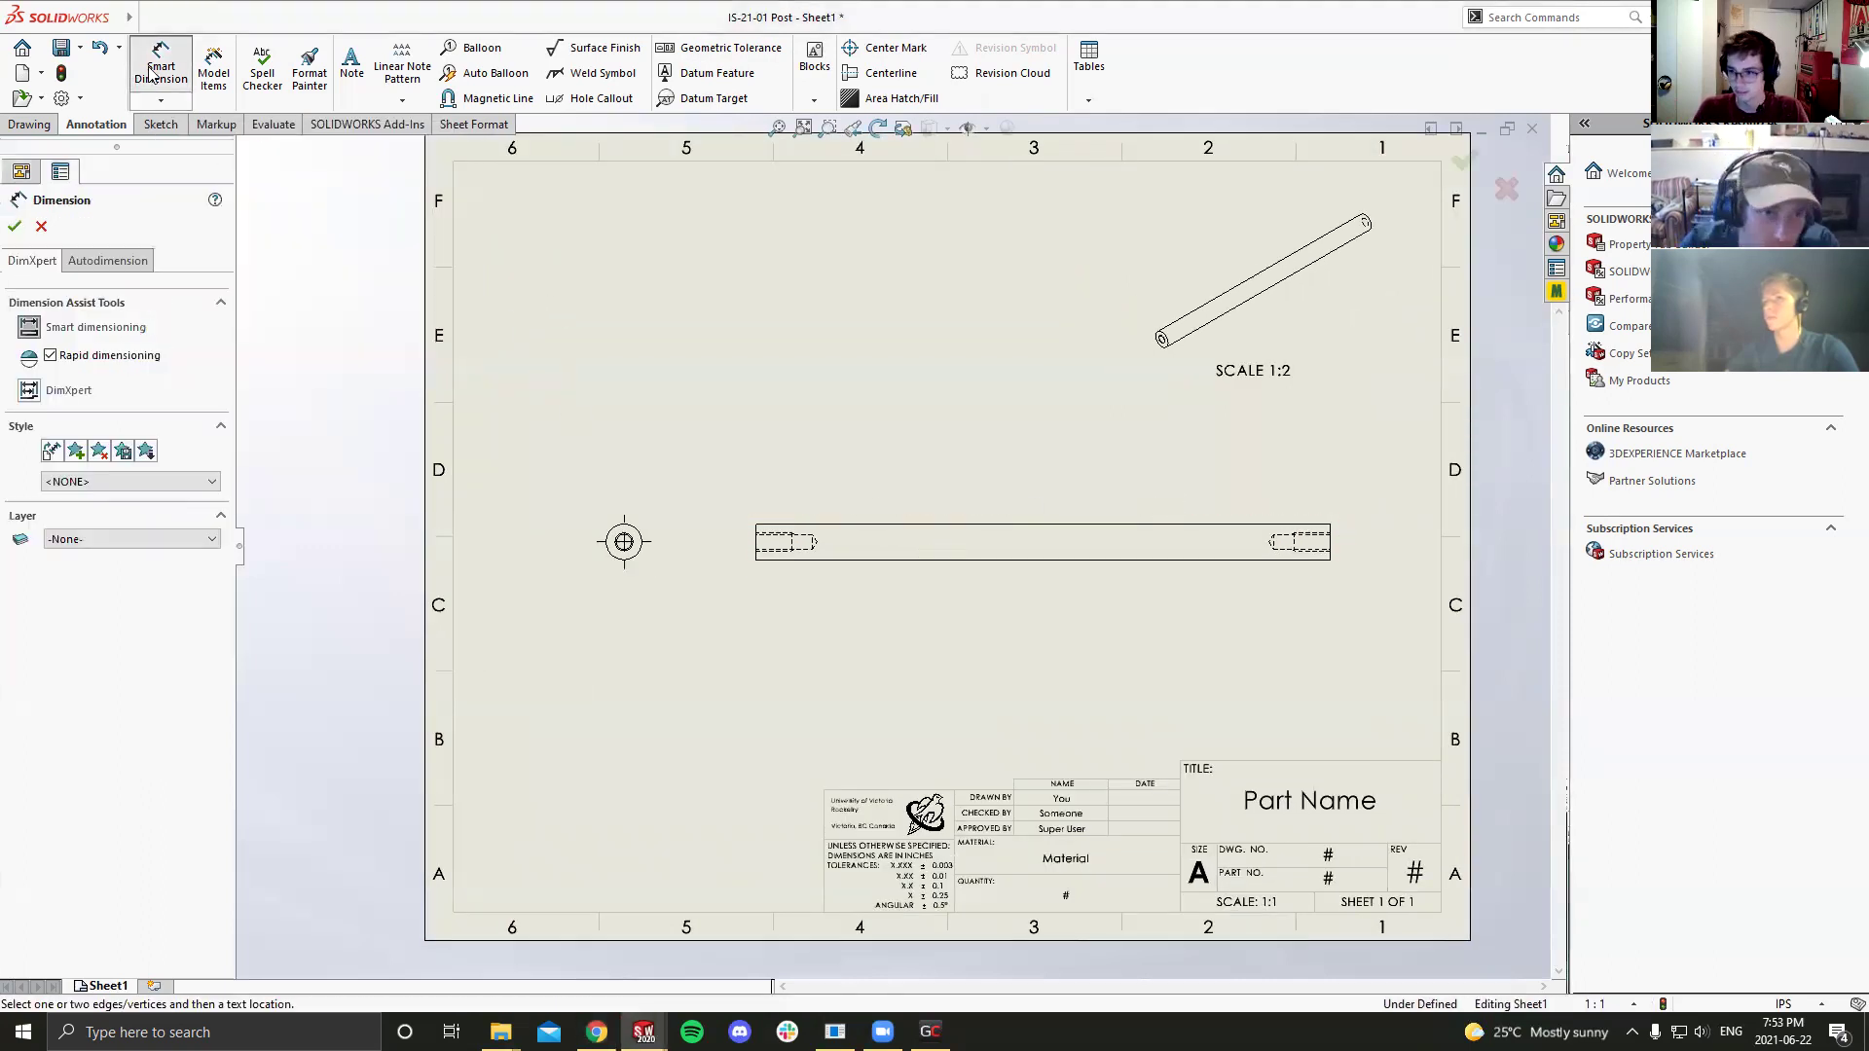
{"action": "left_click", "coordinate": [626, 536]}
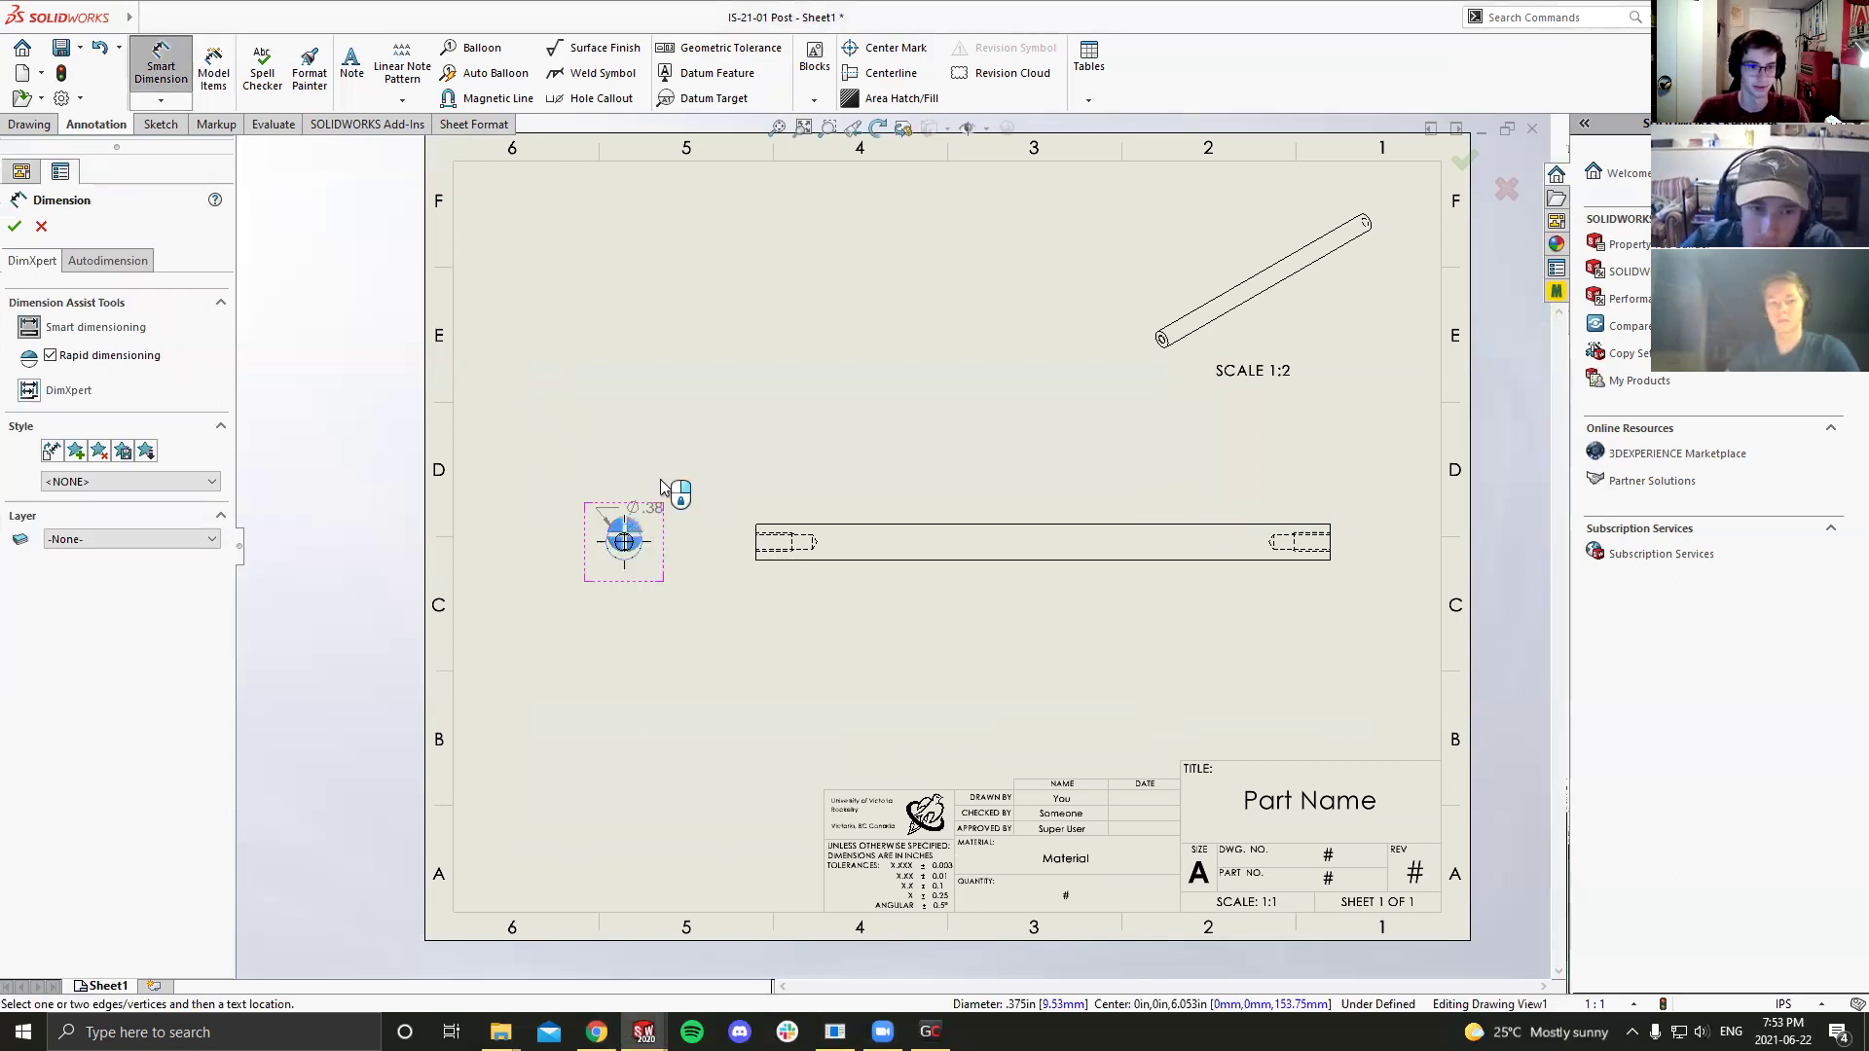
{"action": "left_click", "coordinate": [730, 440]}
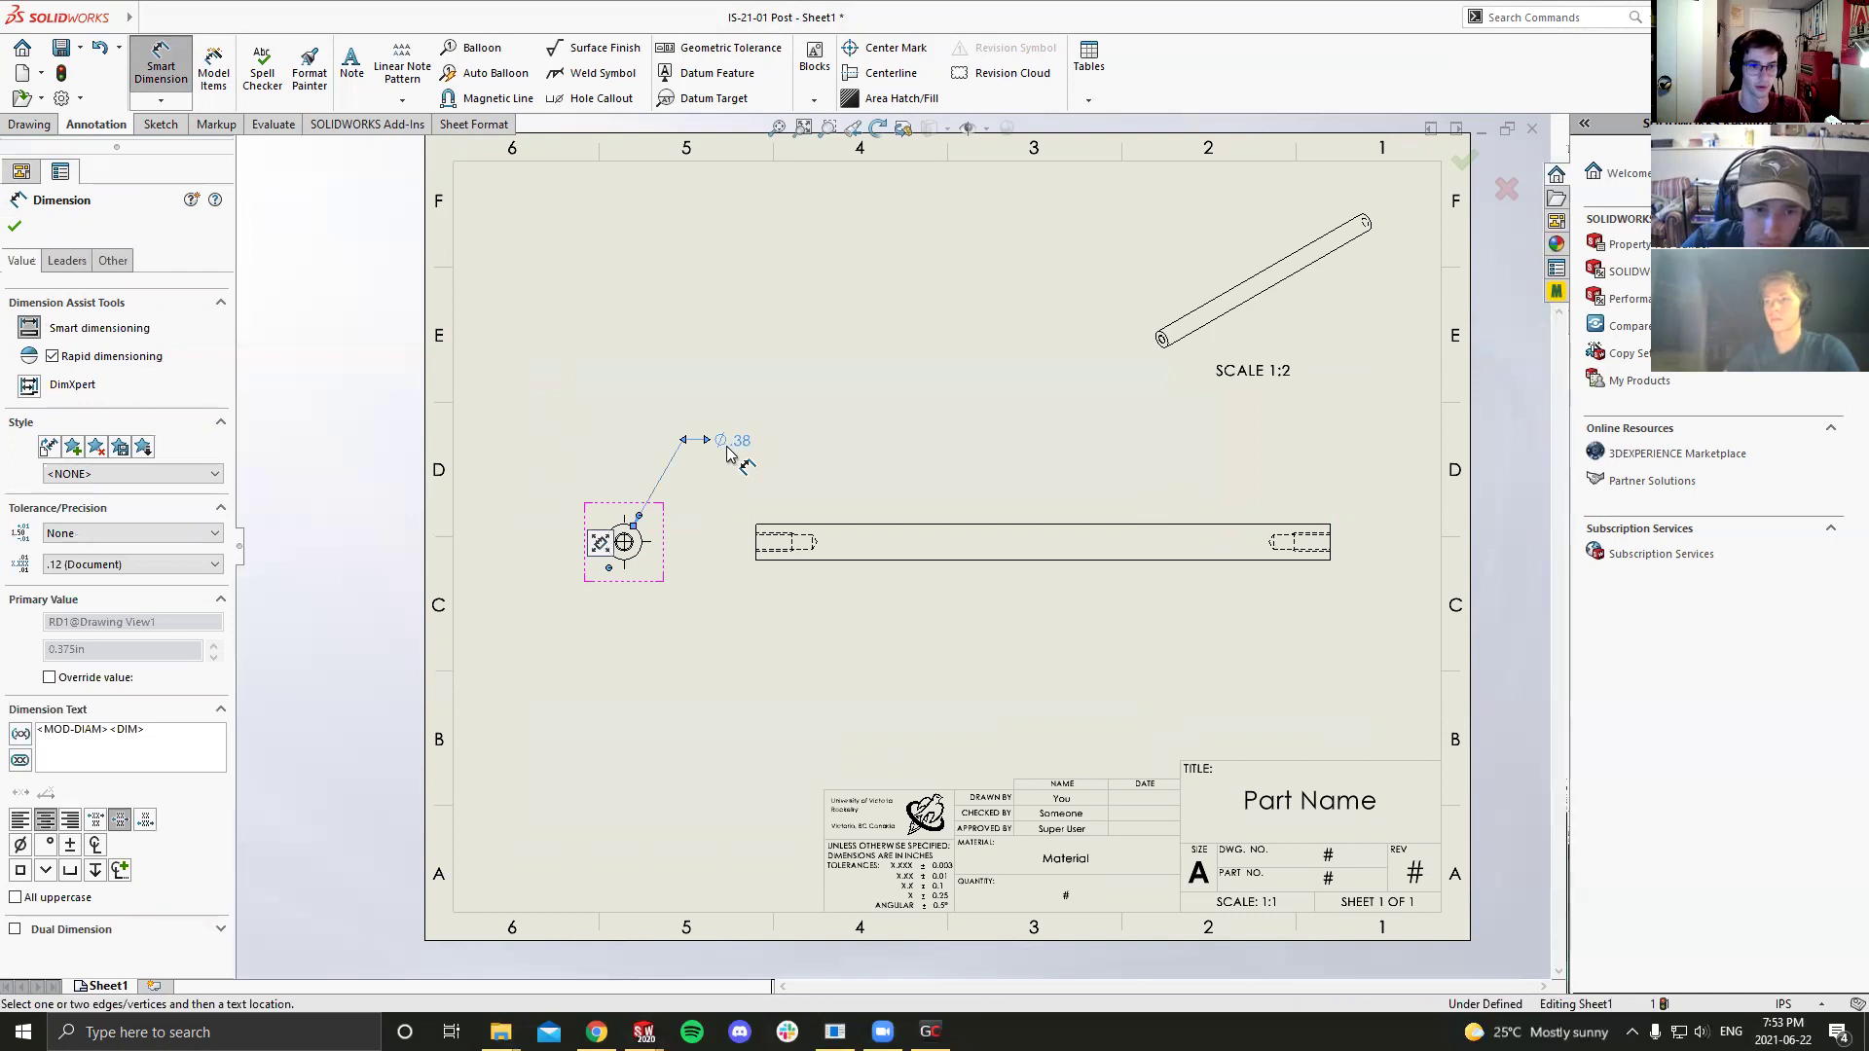
{"action": "scroll", "coordinate": [655, 418], "scroll_direction": "down", "scroll_amount": 1}
{"action": "scroll", "coordinate": [685, 449], "scroll_direction": "down", "scroll_amount": 1}
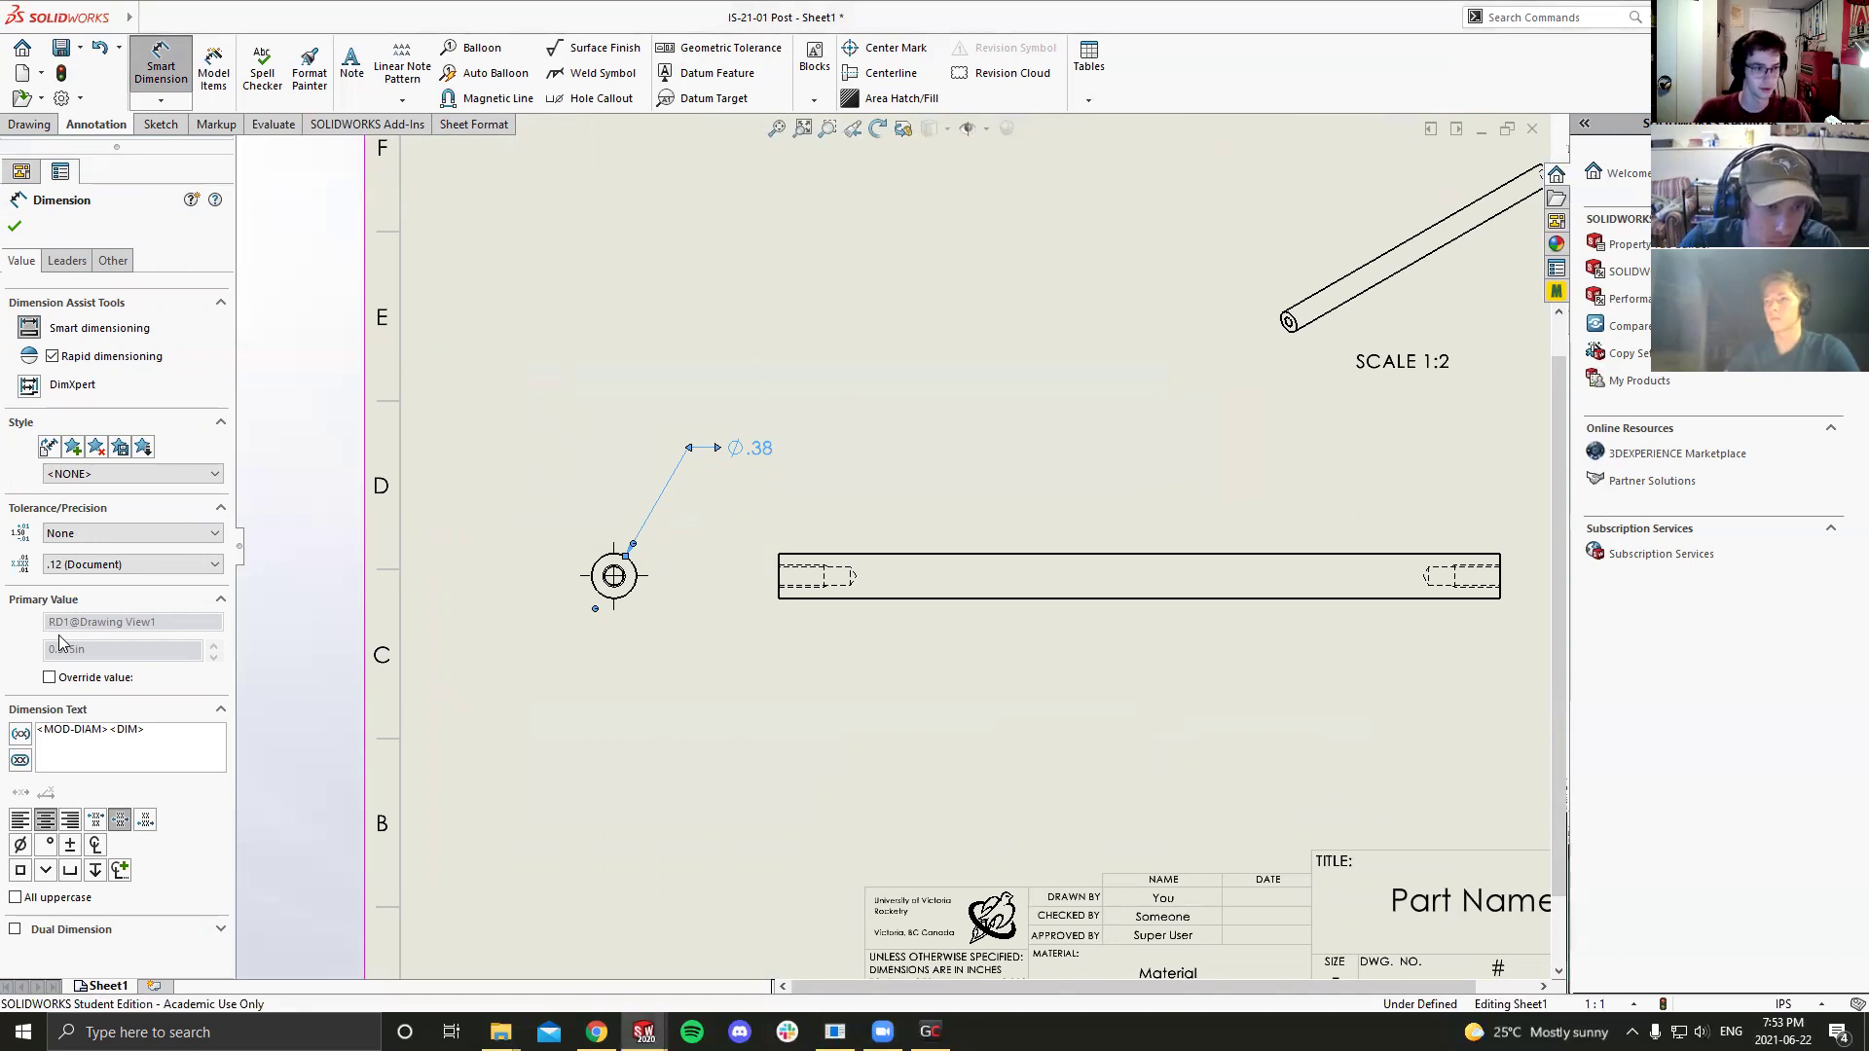
Step: Set the diameter dimension's unit precision to .123 so it reads Ø.375
{"action": "left_click", "coordinate": [101, 565]}
{"action": "left_click", "coordinate": [105, 620]}
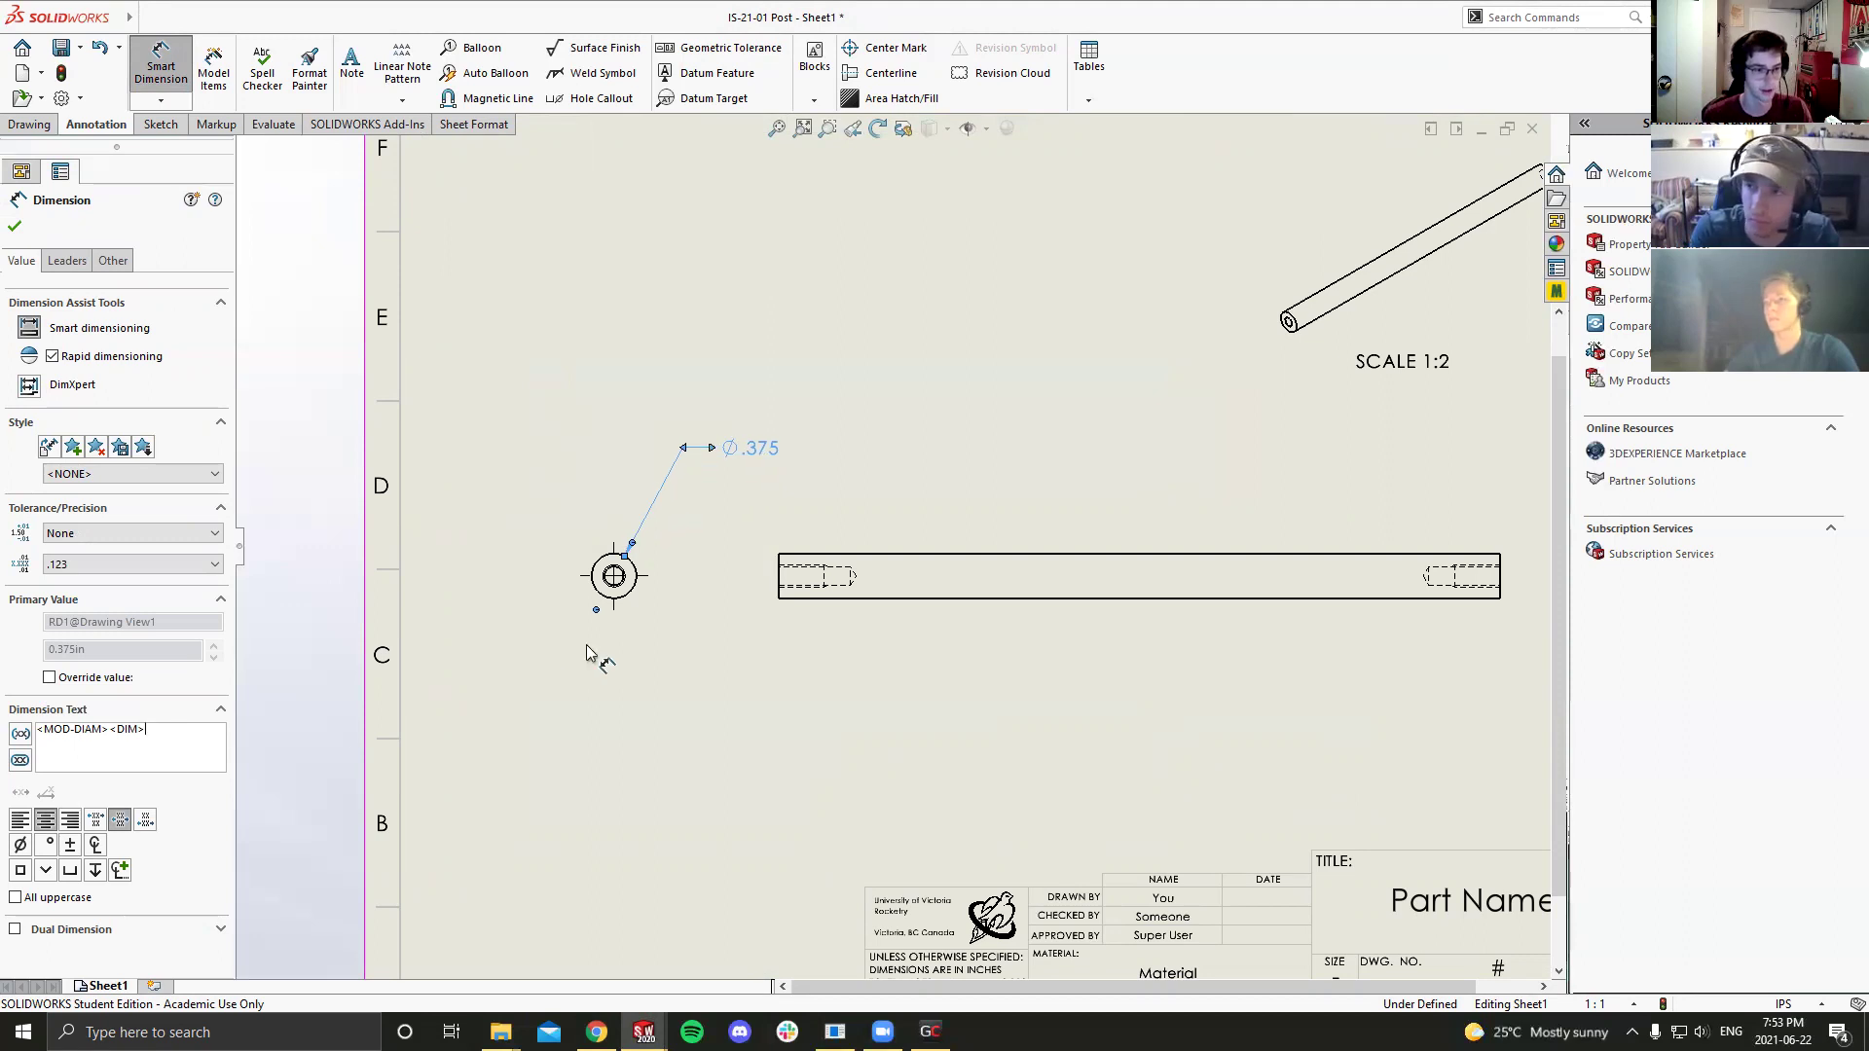
{"action": "scroll", "coordinate": [596, 655], "scroll_direction": "up", "scroll_amount": 3}
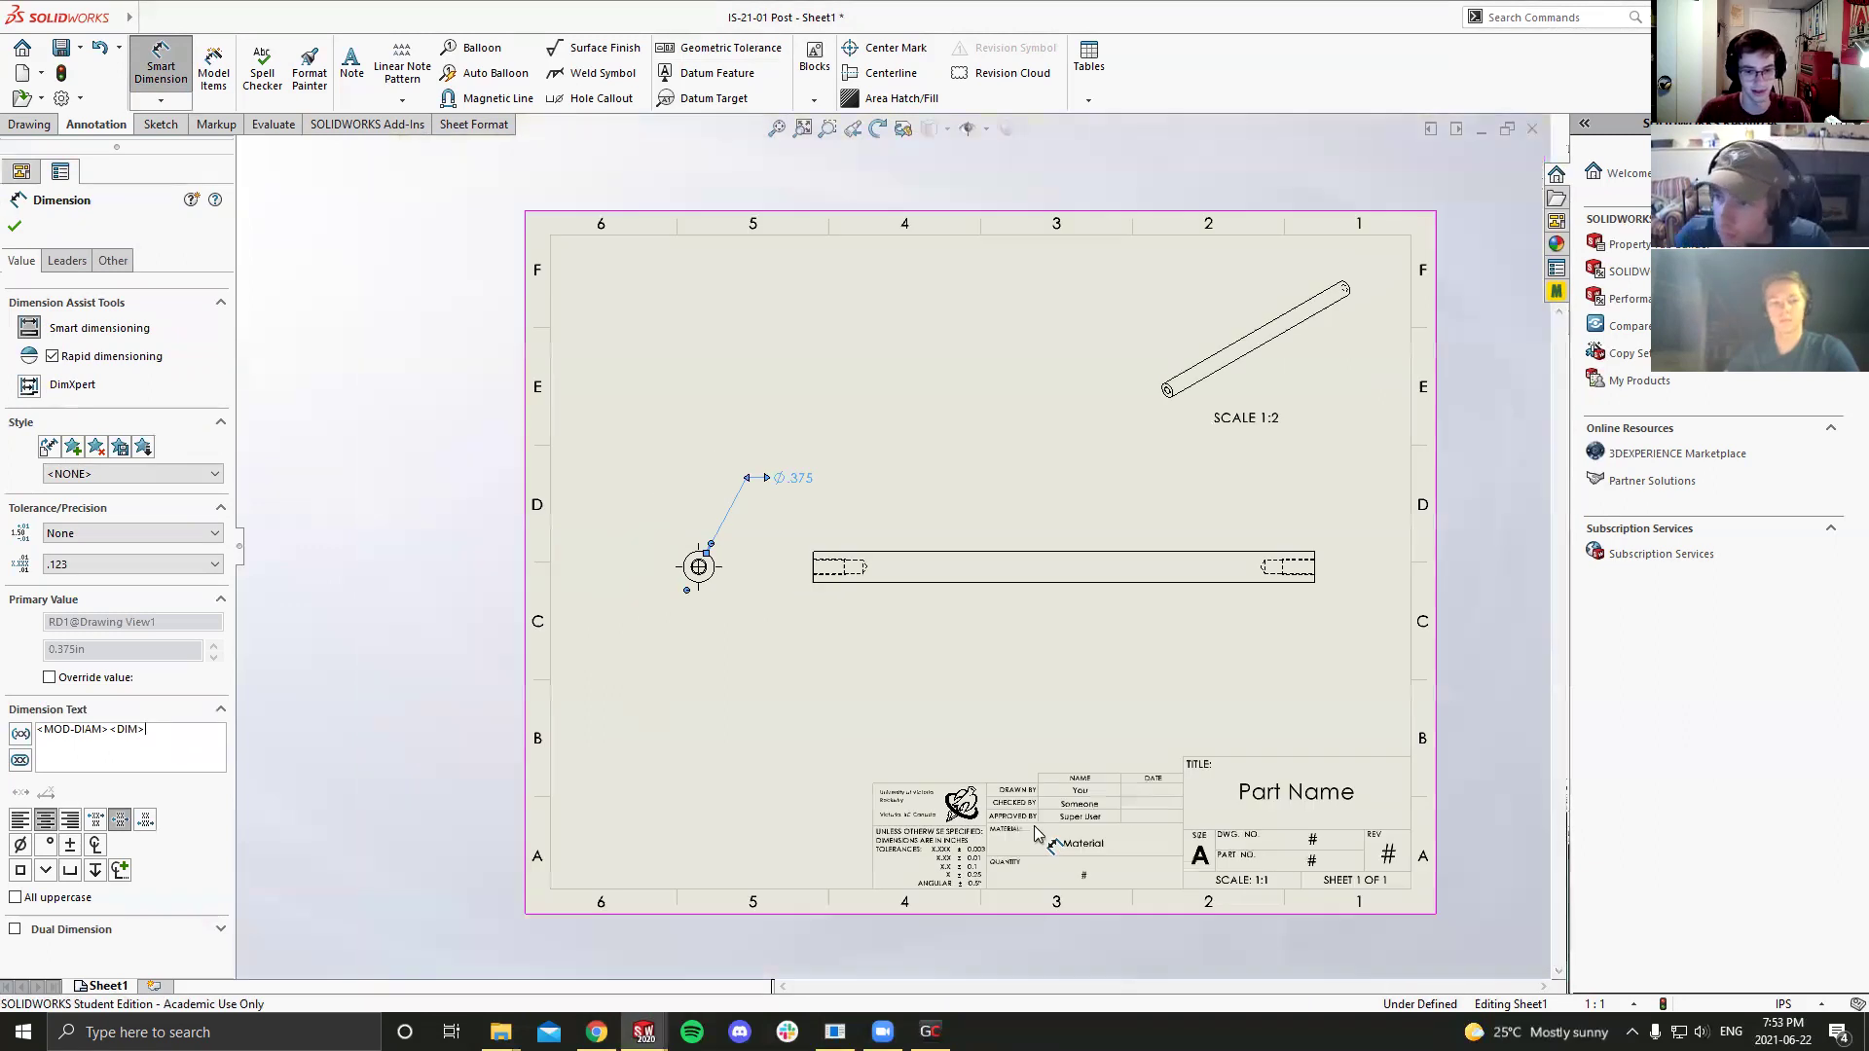
{"action": "scroll", "coordinate": [821, 803], "scroll_direction": "down", "scroll_amount": 2}
{"action": "scroll", "coordinate": [823, 804], "scroll_direction": "down", "scroll_amount": 4}
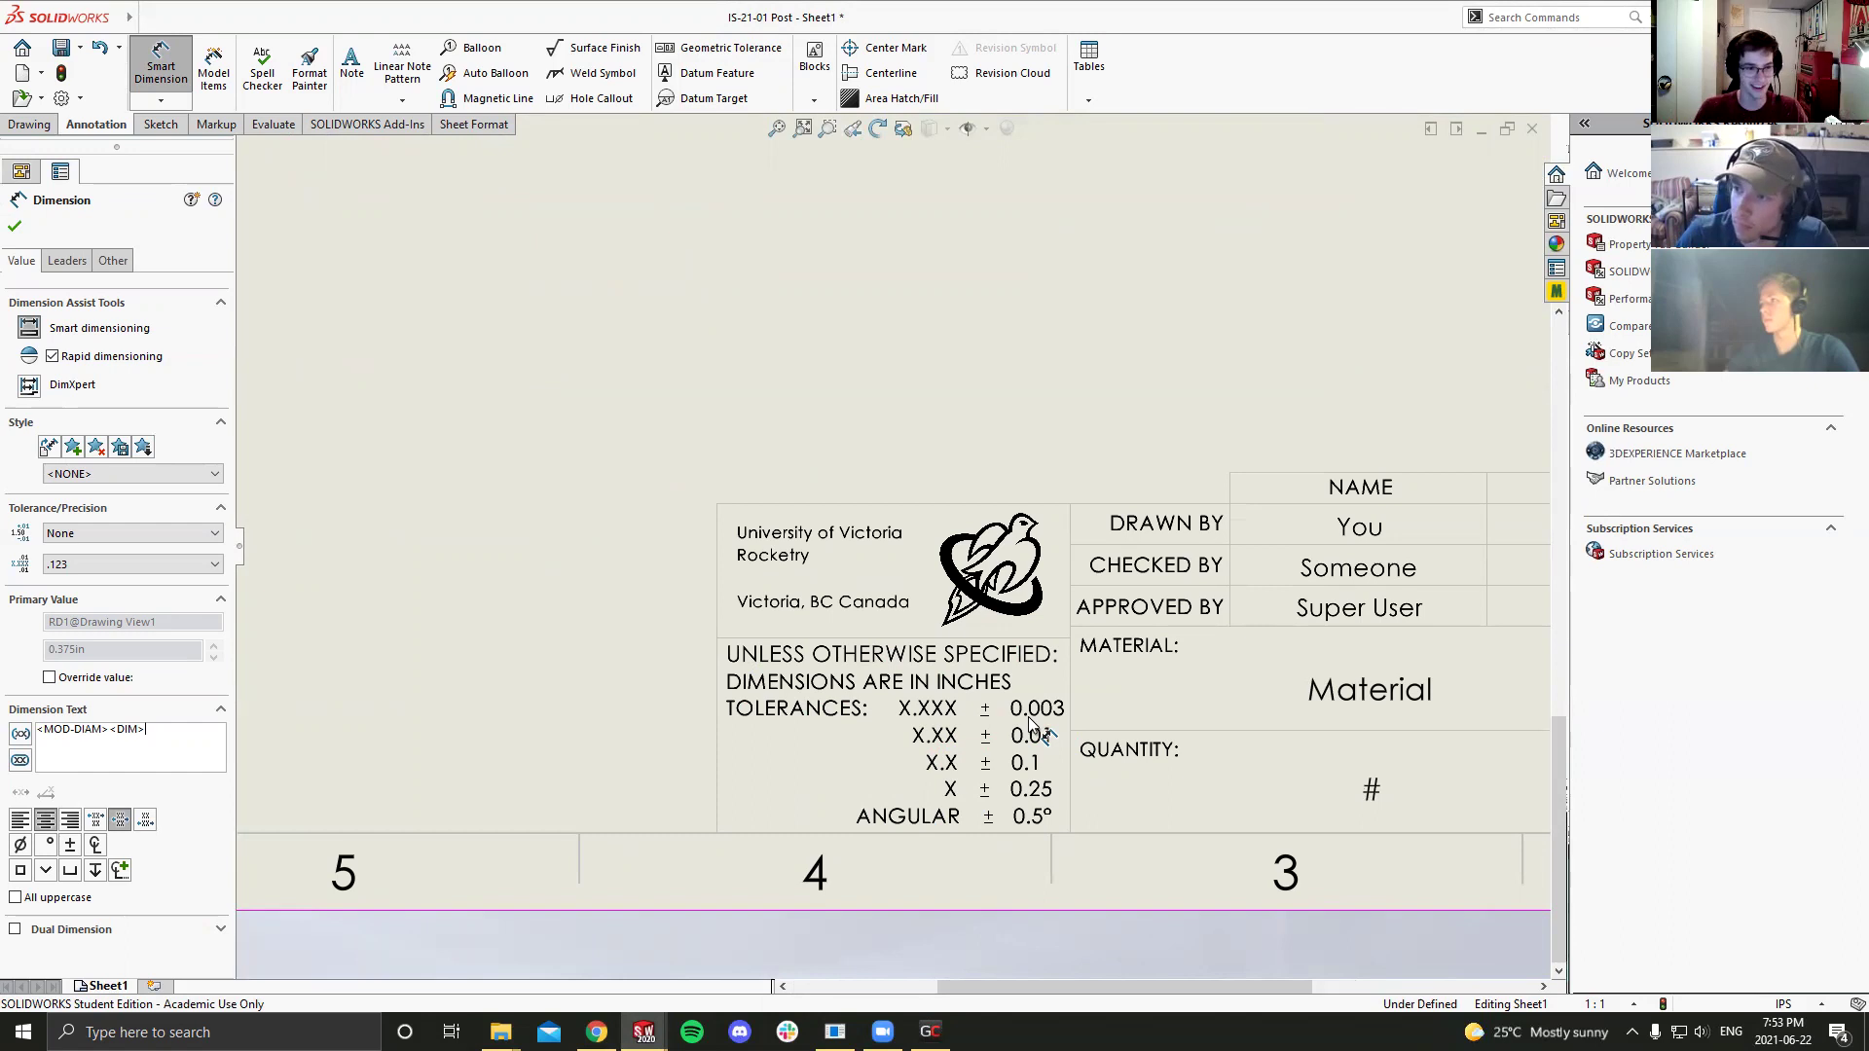
{"action": "scroll", "coordinate": [1029, 722], "scroll_direction": "up", "scroll_amount": 5}
{"action": "scroll", "coordinate": [793, 383], "scroll_direction": "down", "scroll_amount": 4}
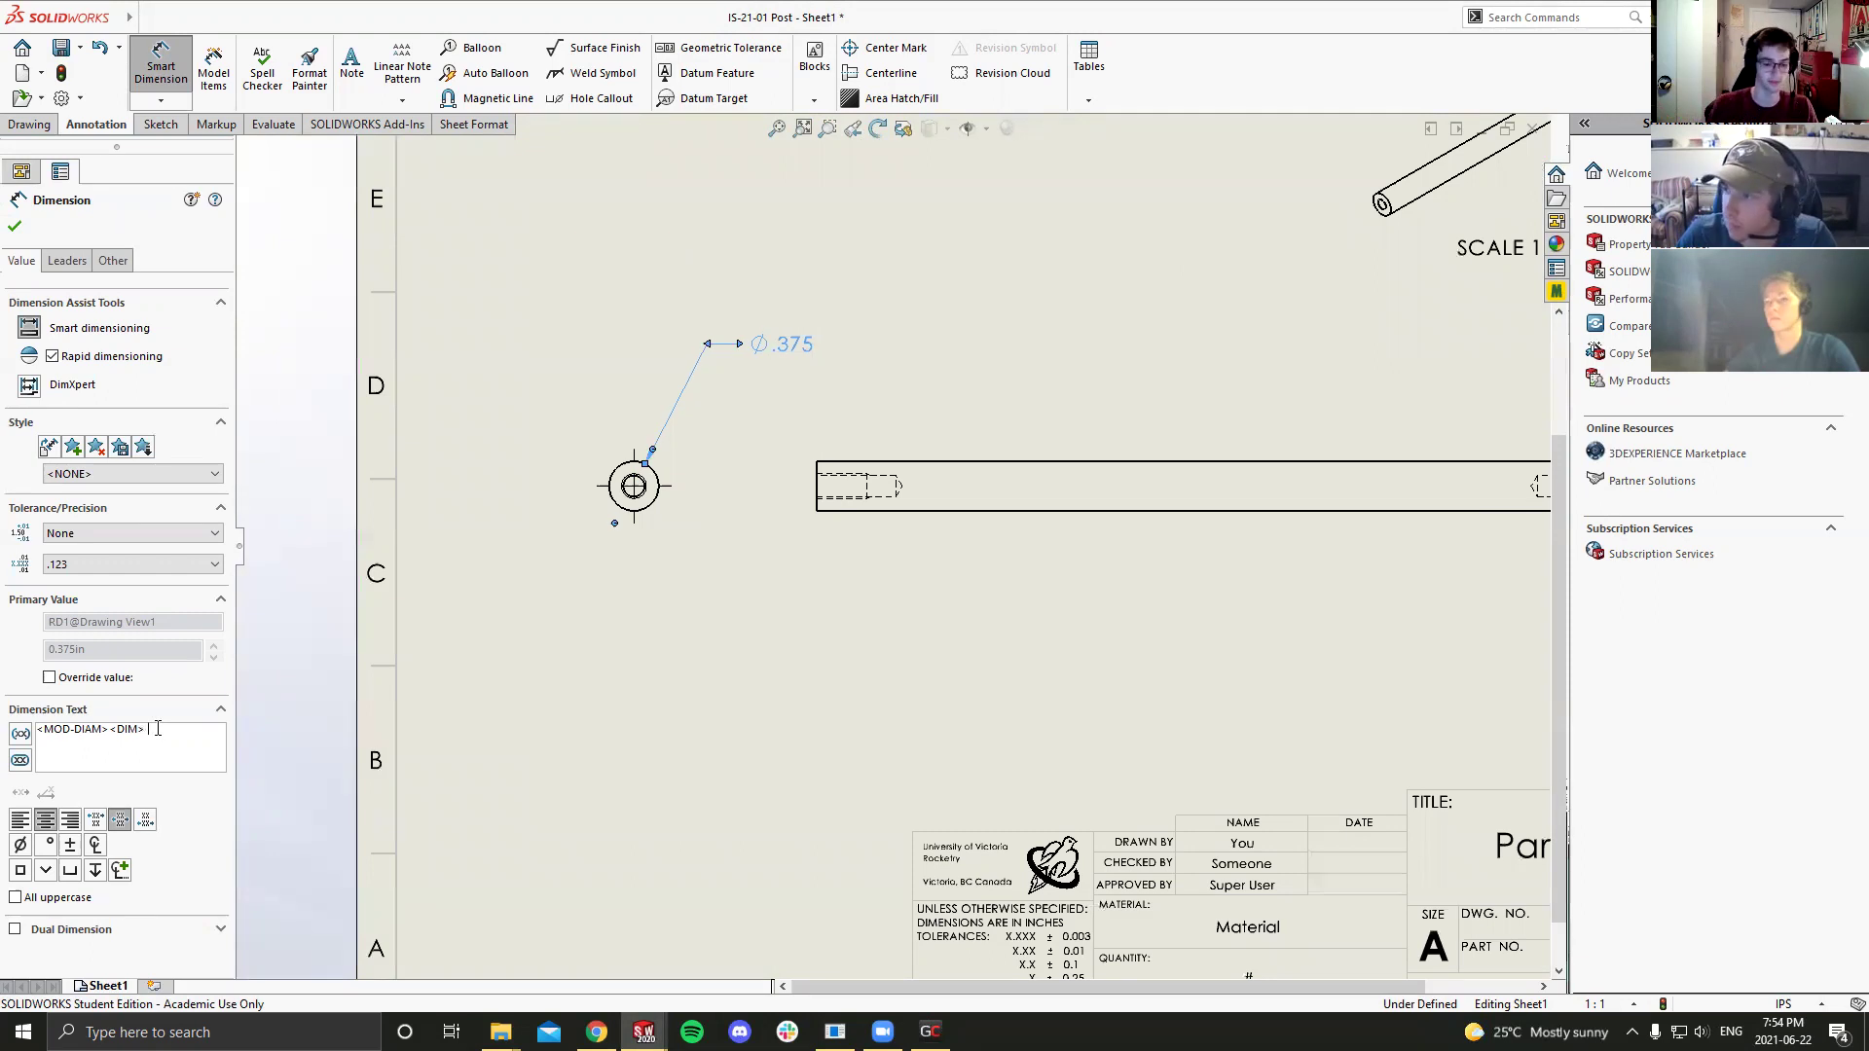
Step: Append 'NOM' to the diameter's dimension text so it reads Ø.375 NOM, then finish editing
{"action": "type", "text": "in"}
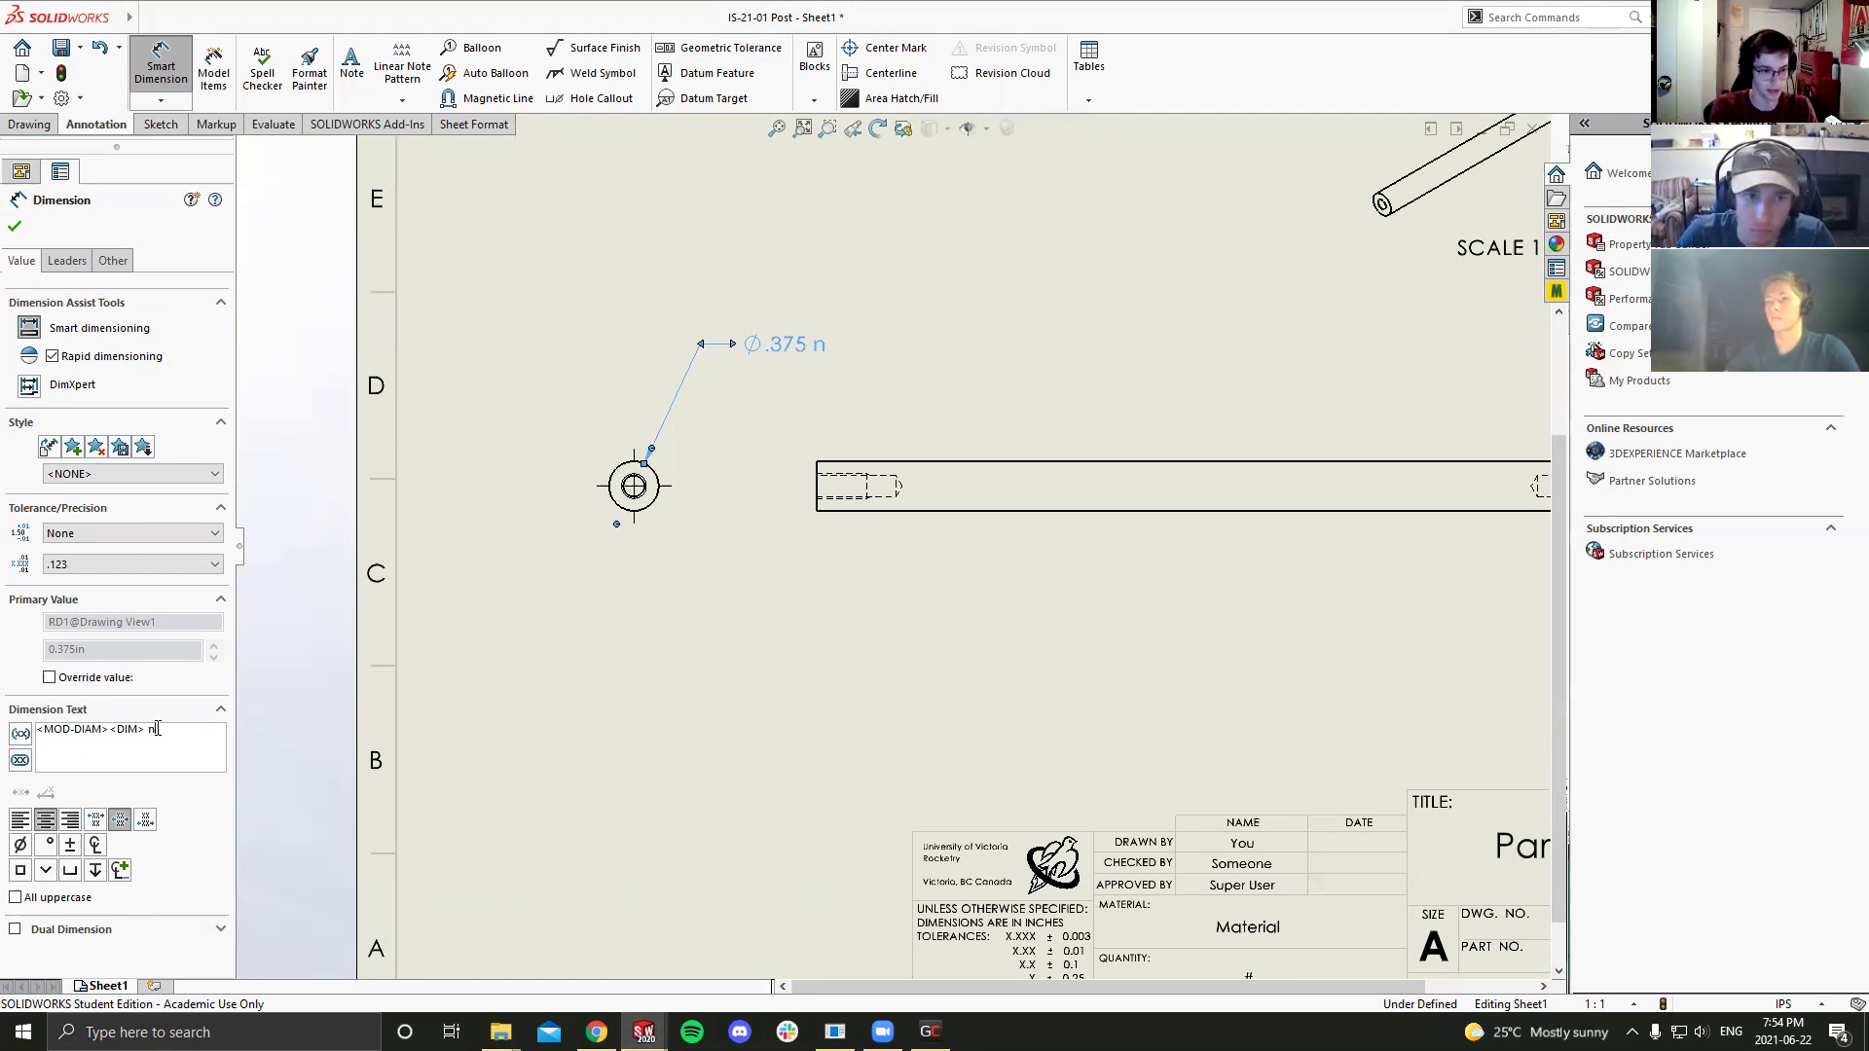
{"action": "key", "text": "BackSpace"}
{"action": "key", "text": "BackSpace"}
{"action": "type", "text": "NOM"}
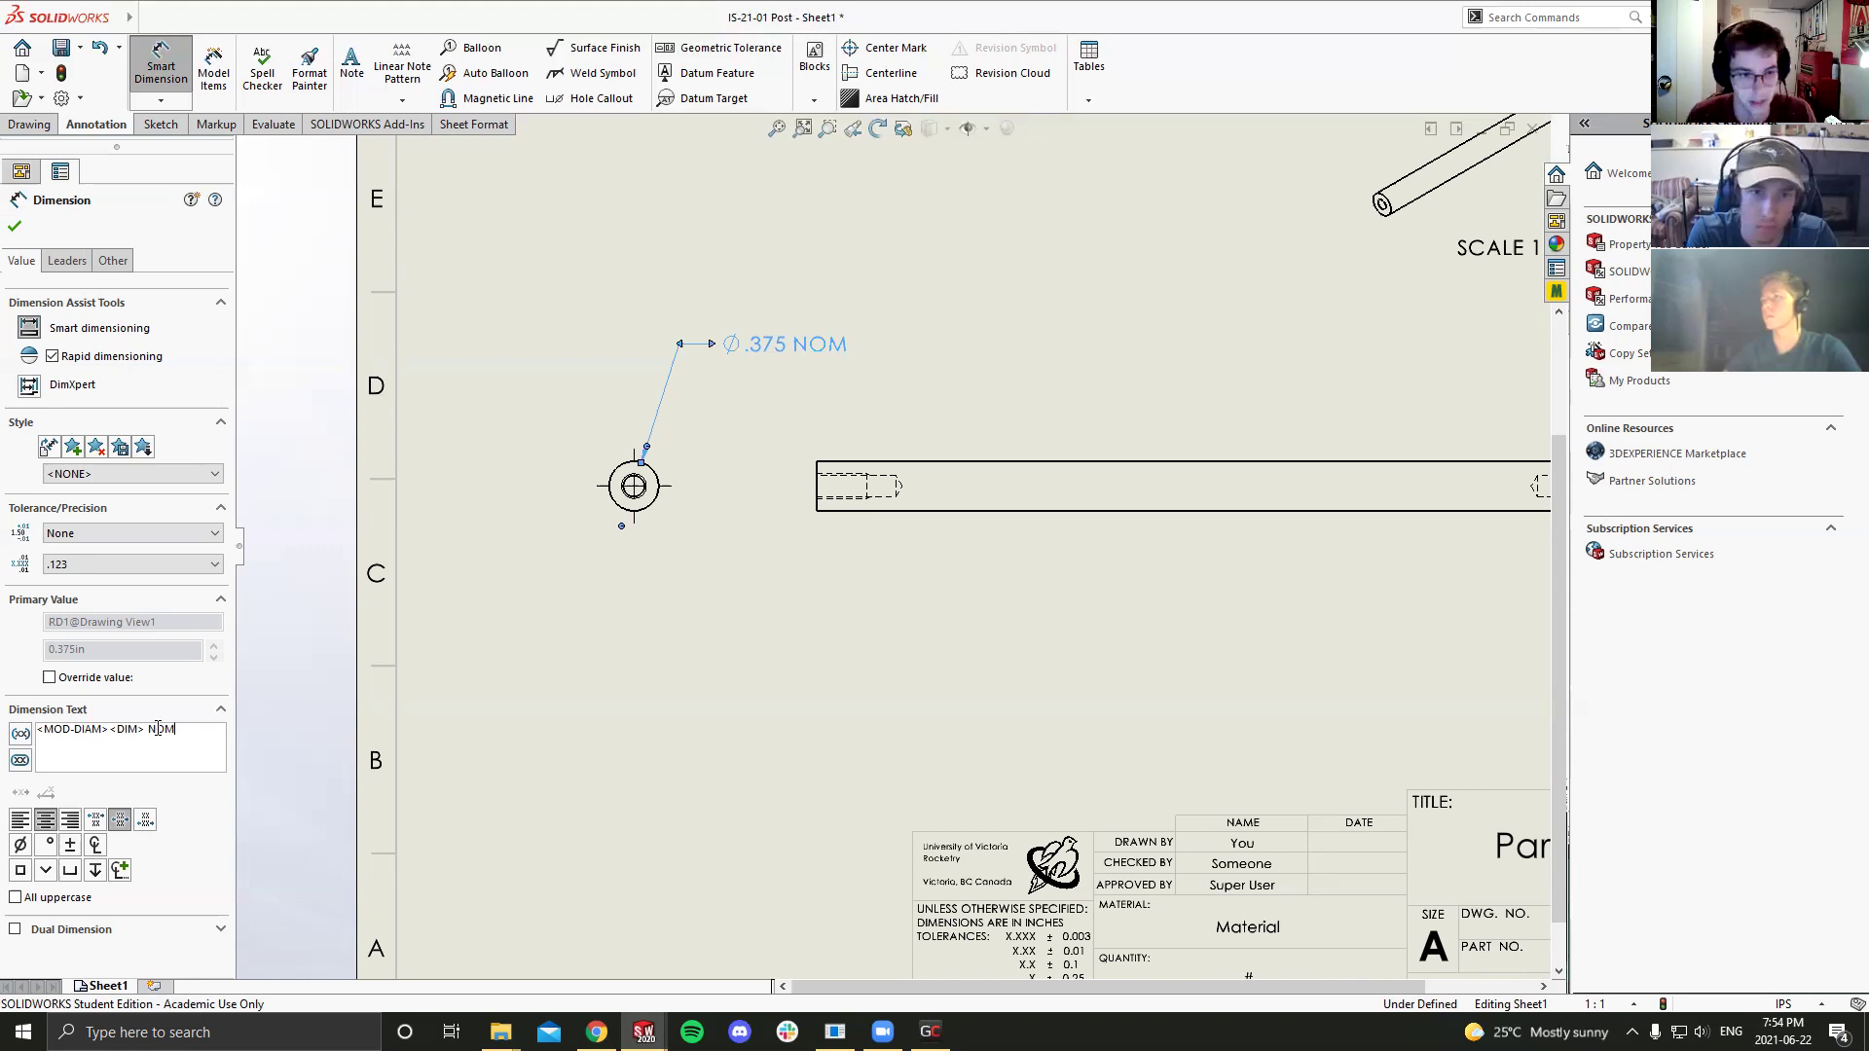
{"action": "key", "text": "Escape"}
{"action": "scroll", "coordinate": [1055, 617], "scroll_direction": "up", "scroll_amount": 3}
{"action": "scroll", "coordinate": [976, 469], "scroll_direction": "down", "scroll_amount": 1}
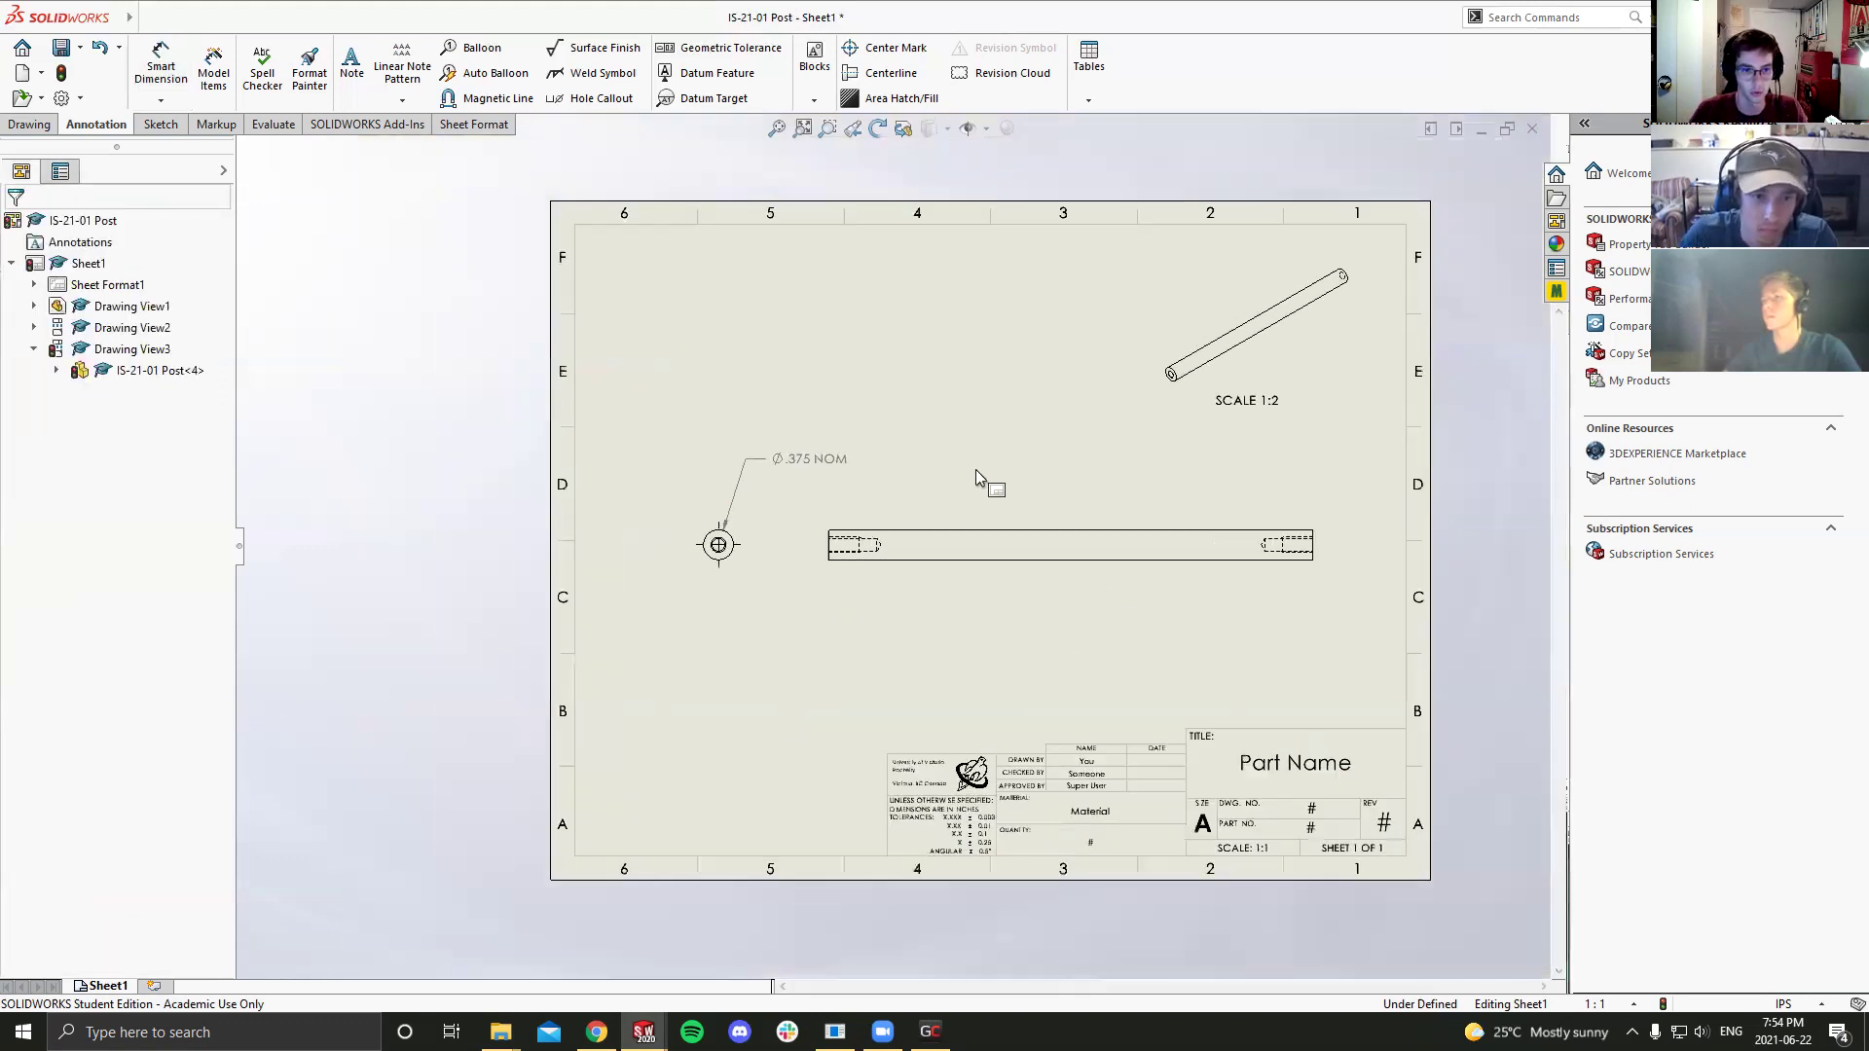
{"action": "scroll", "coordinate": [1109, 516], "scroll_direction": "down", "scroll_amount": 1}
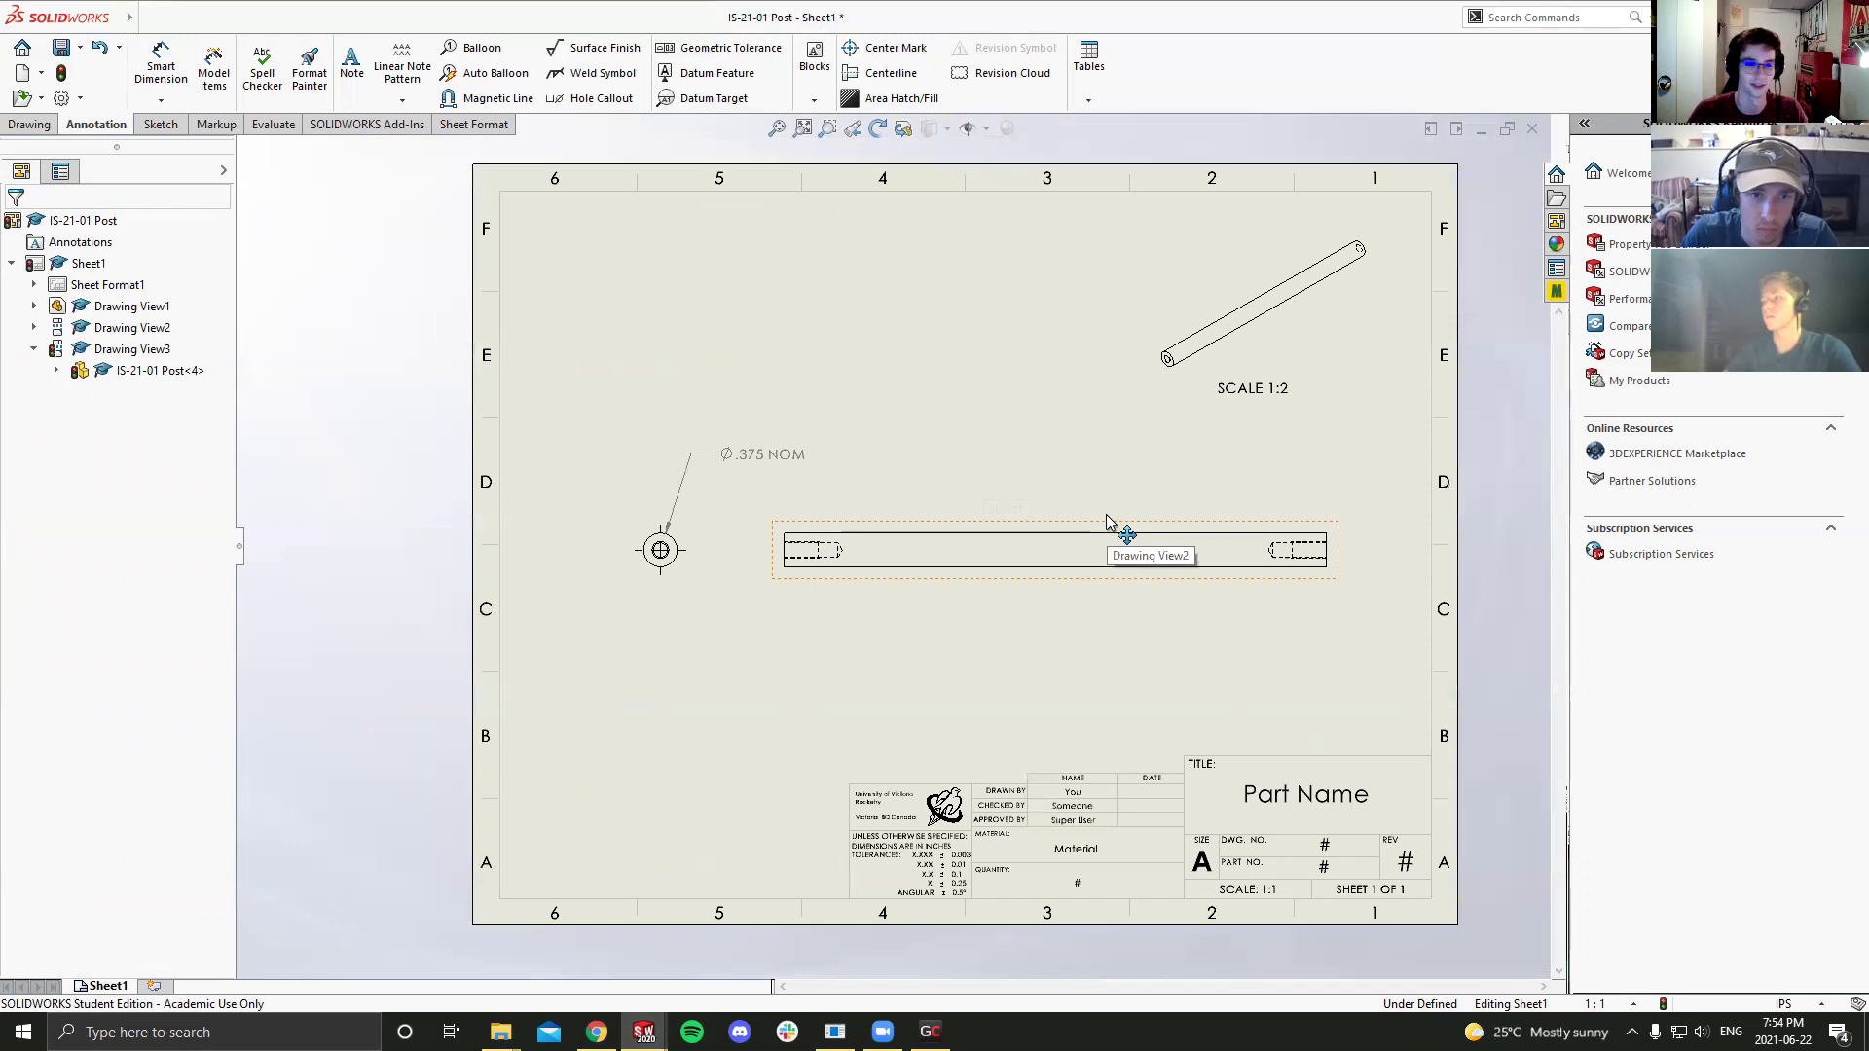
{"action": "scroll", "coordinate": [1107, 516], "scroll_direction": "down", "scroll_amount": 1}
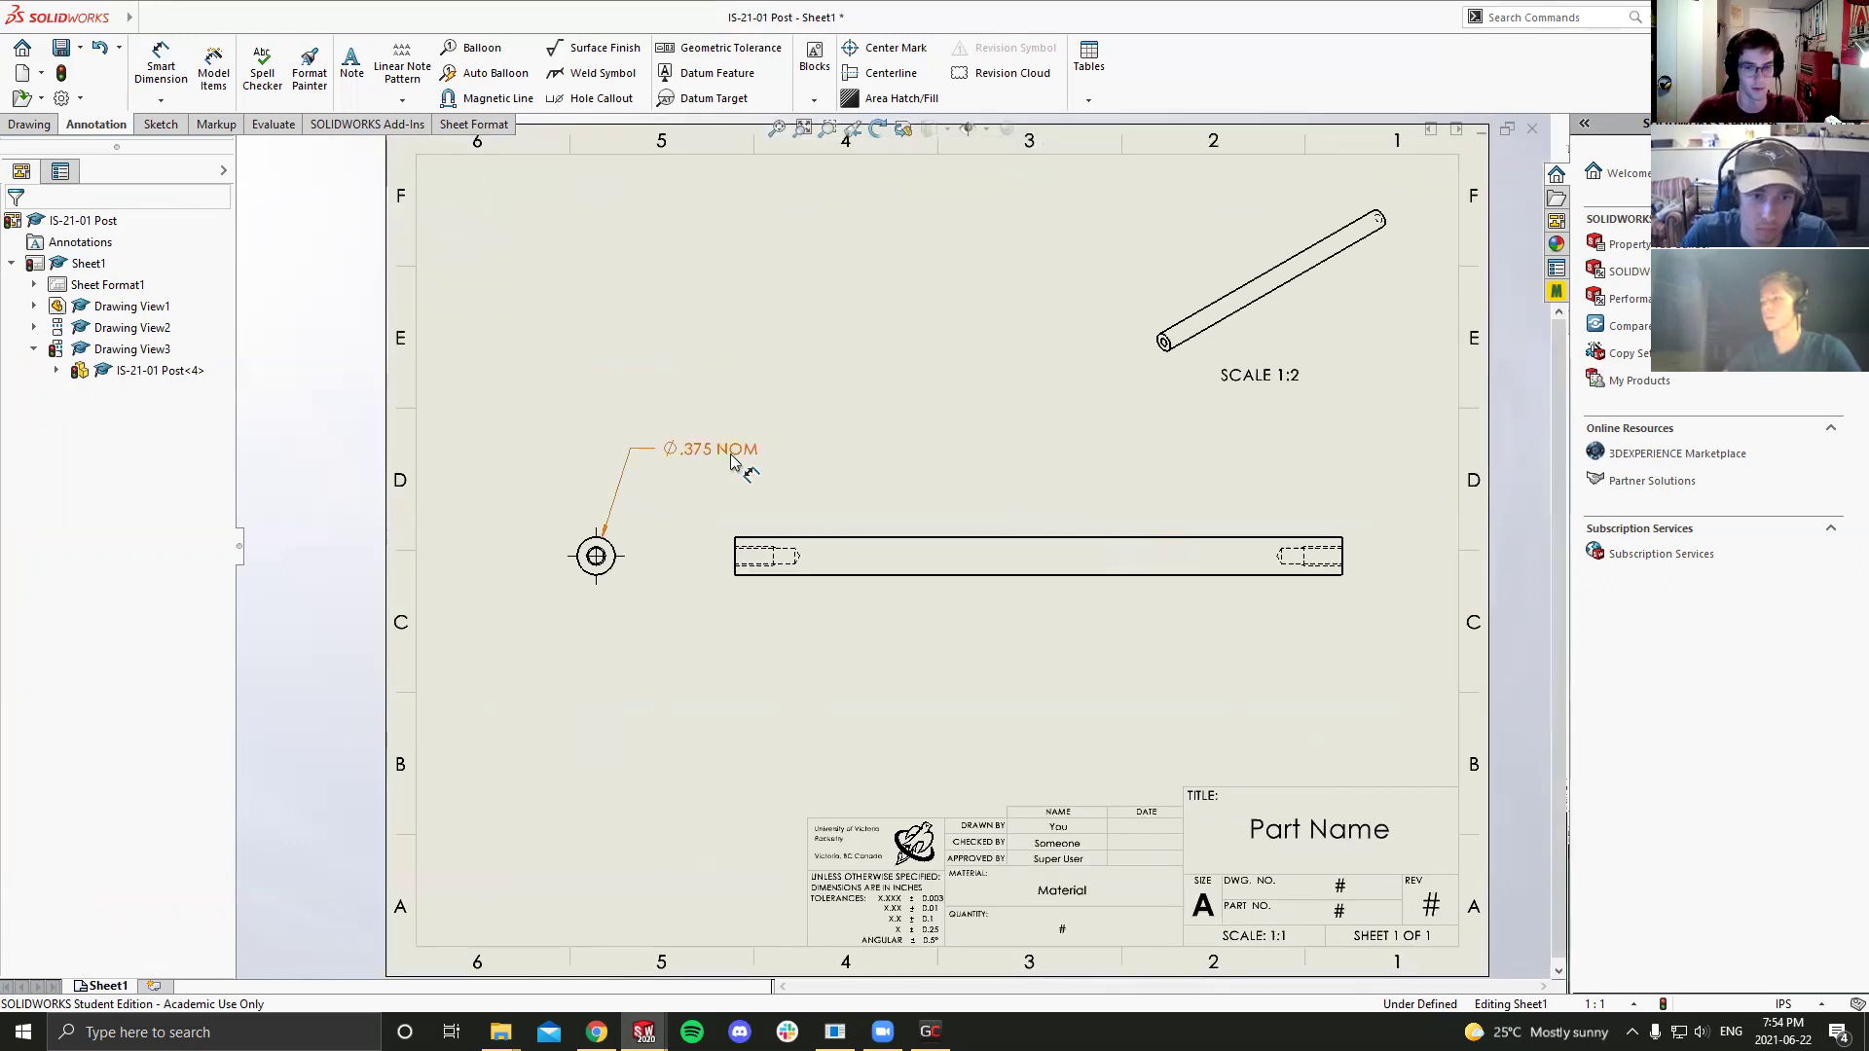
{"action": "mouse_move", "coordinate": [716, 453]}
{"action": "left_mouse_down"}
{"action": "mouse_move", "coordinate": [650, 627]}
{"action": "mouse_move", "coordinate": [710, 671]}
{"action": "mouse_move", "coordinate": [704, 421]}
{"action": "left_mouse_up"}
{"action": "left_click", "coordinate": [658, 726]}
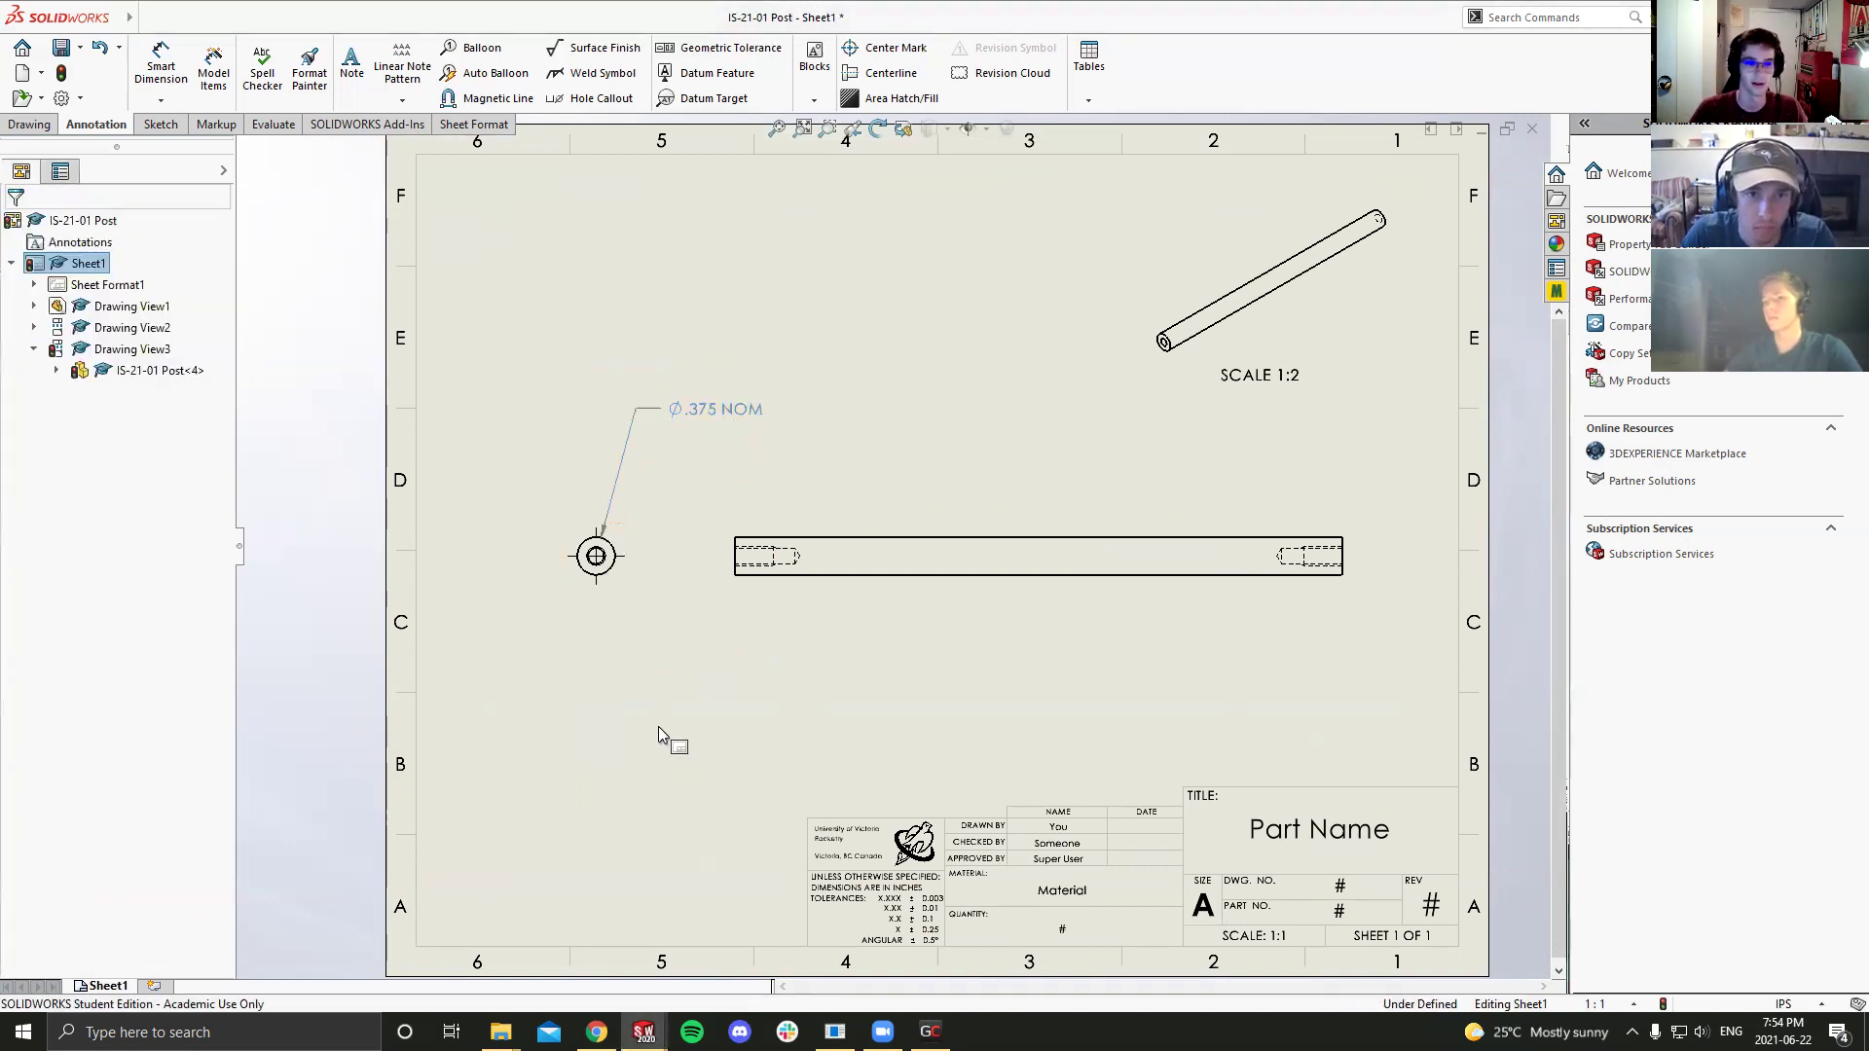
{"action": "scroll", "coordinate": [686, 706], "scroll_direction": "down", "scroll_amount": 2}
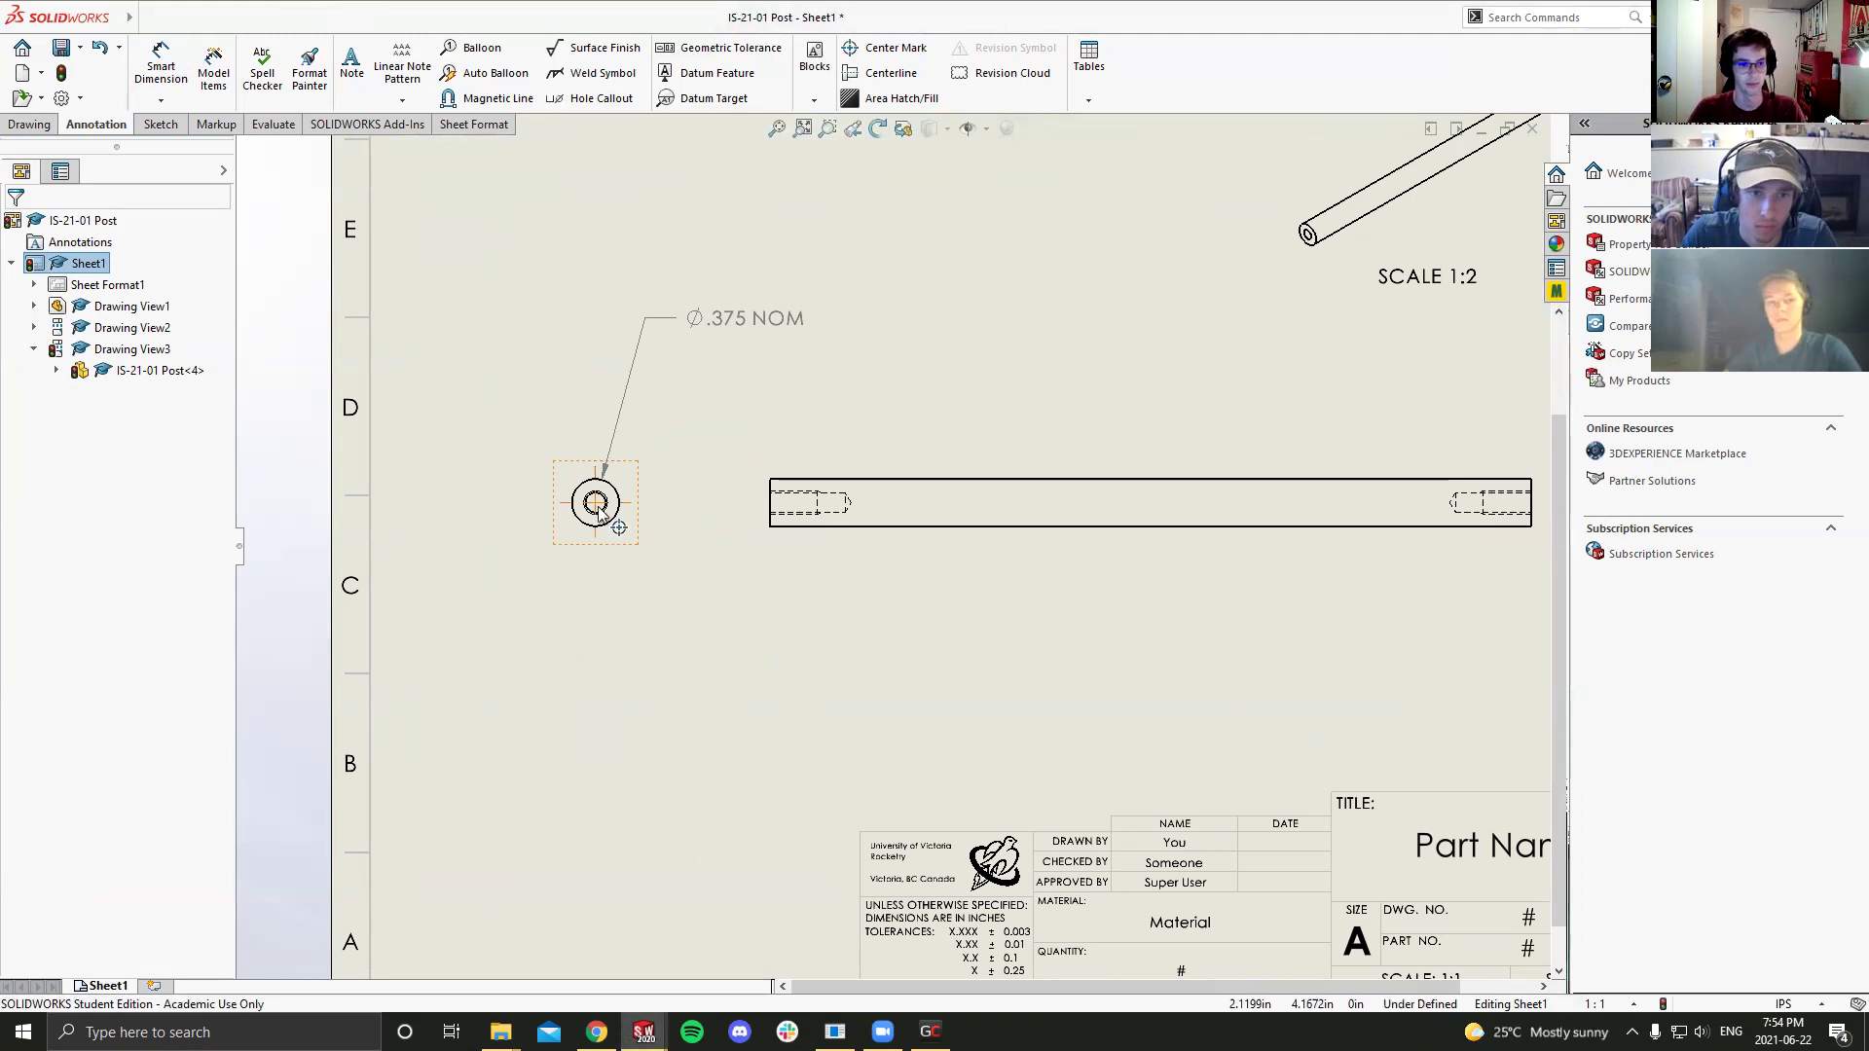
{"action": "scroll", "coordinate": [598, 511], "scroll_direction": "up", "scroll_amount": 3}
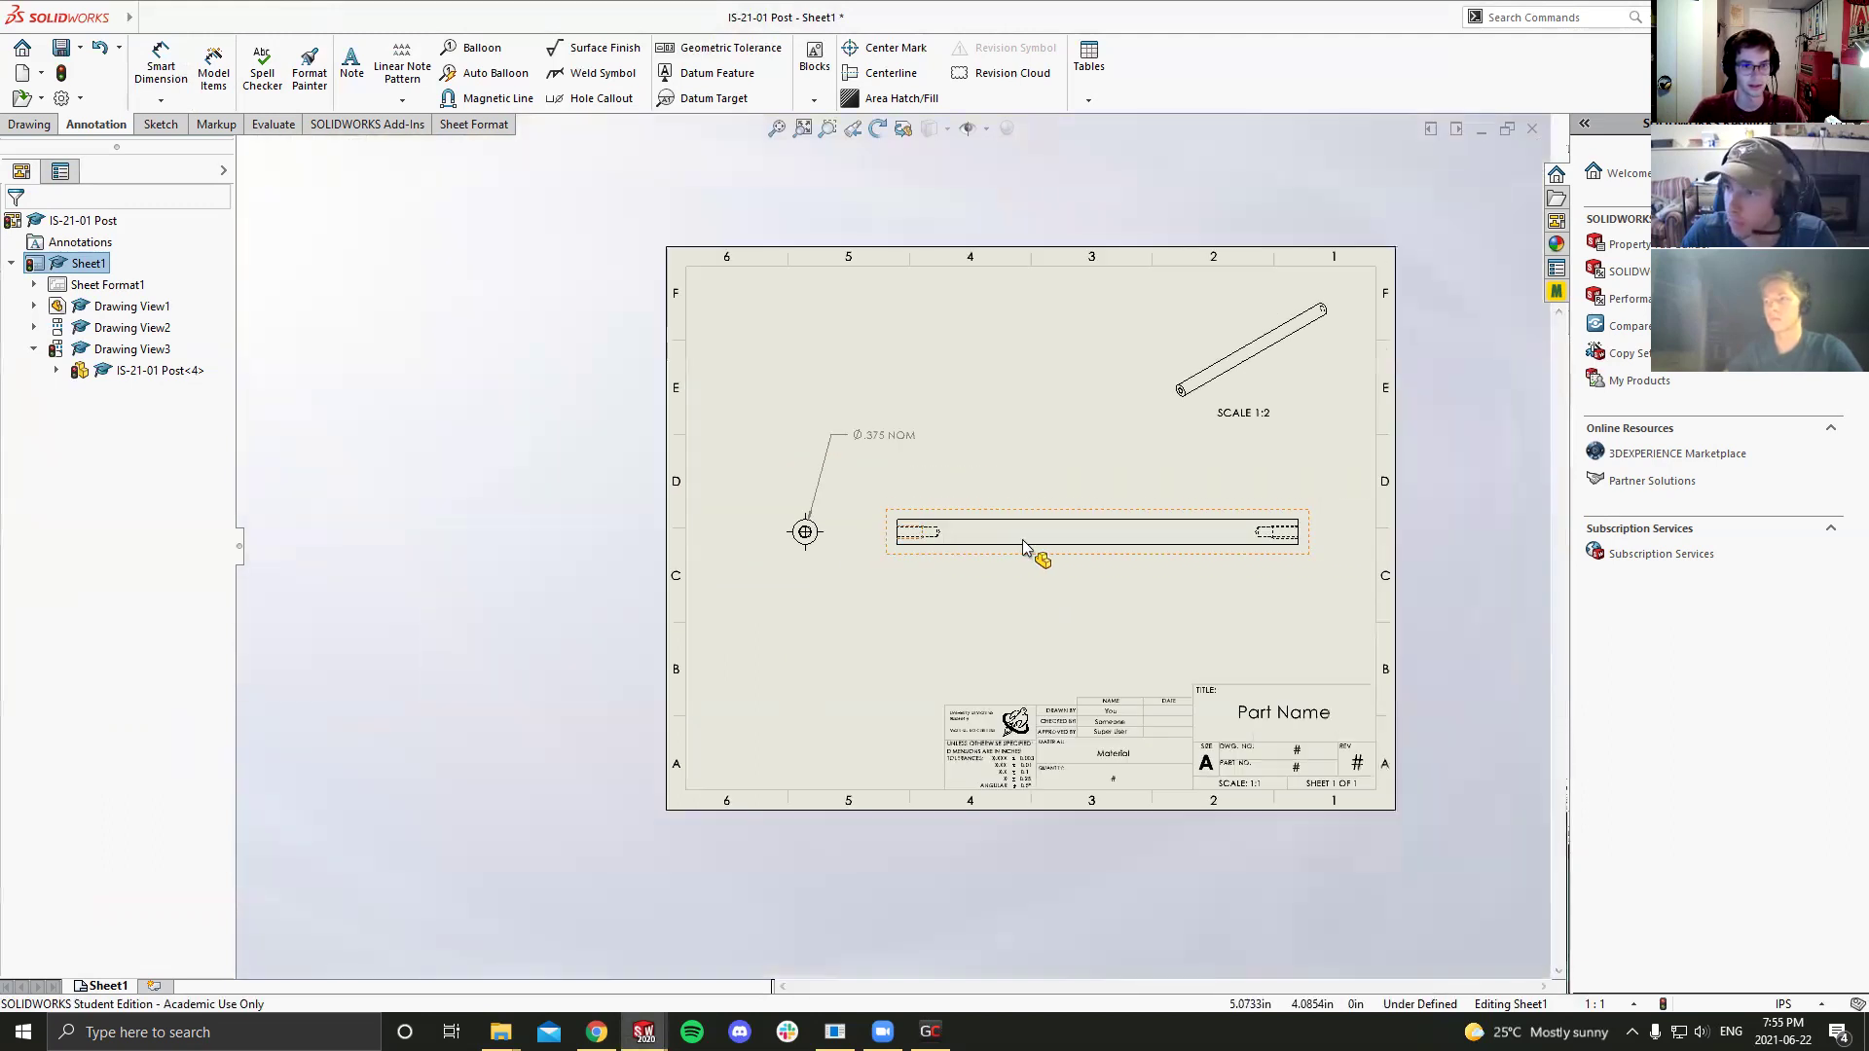
{"action": "scroll", "coordinate": [1022, 547], "scroll_direction": "down", "scroll_amount": 1}
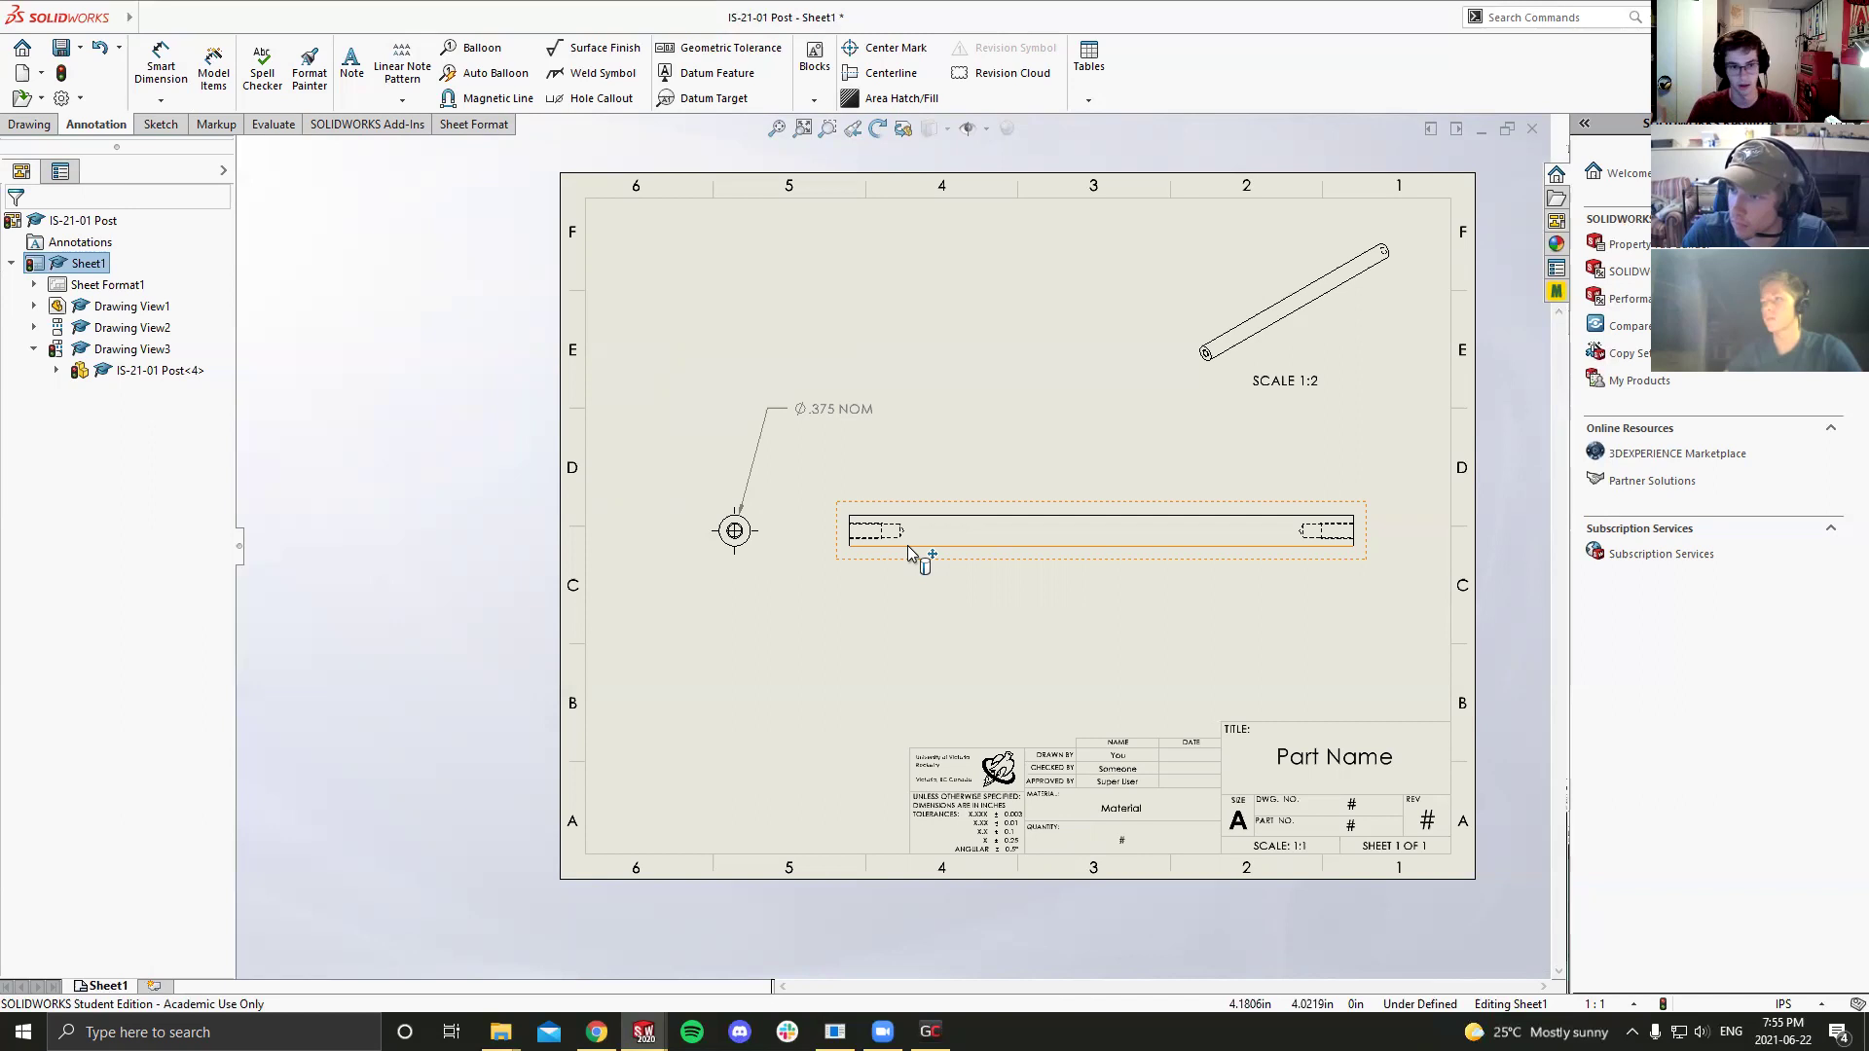
{"action": "scroll", "coordinate": [769, 560], "scroll_direction": "down", "scroll_amount": 2}
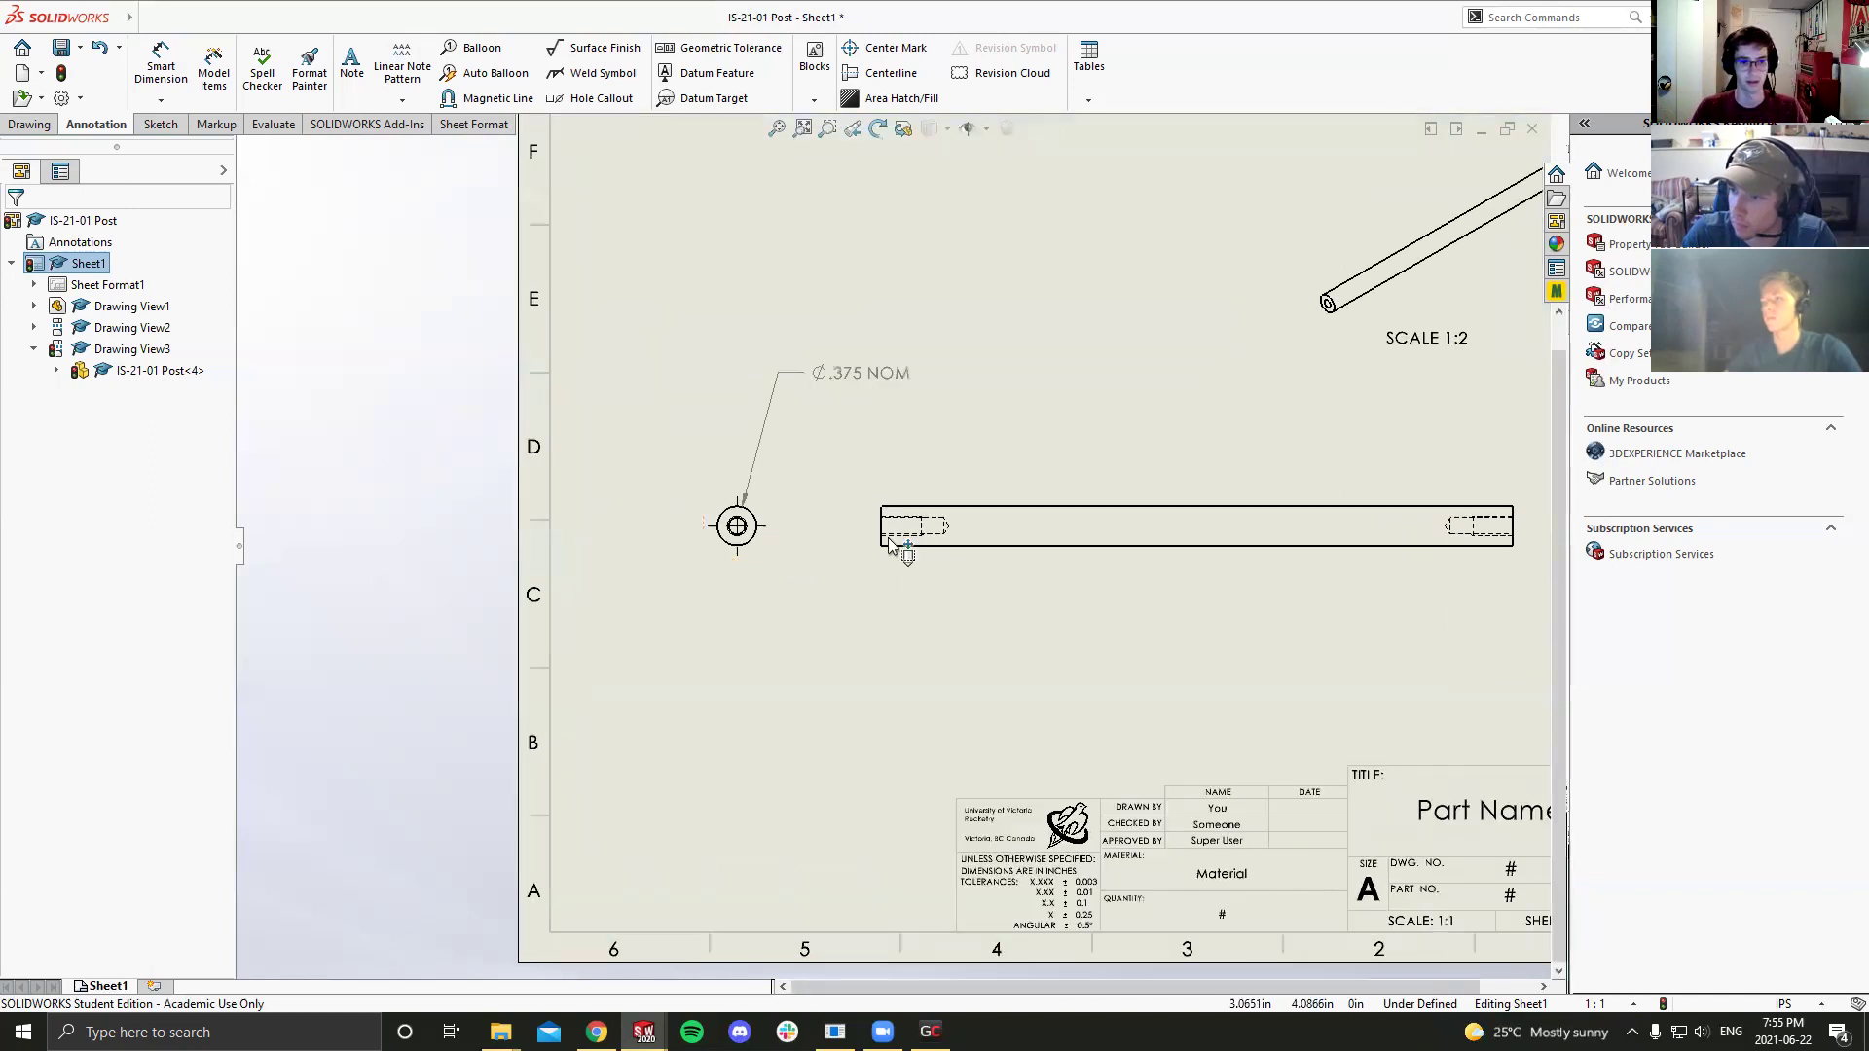
Step: Zoom around the end view on the drawing sheet
{"action": "scroll", "coordinate": [1110, 538], "scroll_direction": "up", "scroll_amount": 3}
{"action": "scroll", "coordinate": [812, 550], "scroll_direction": "down", "scroll_amount": 2}
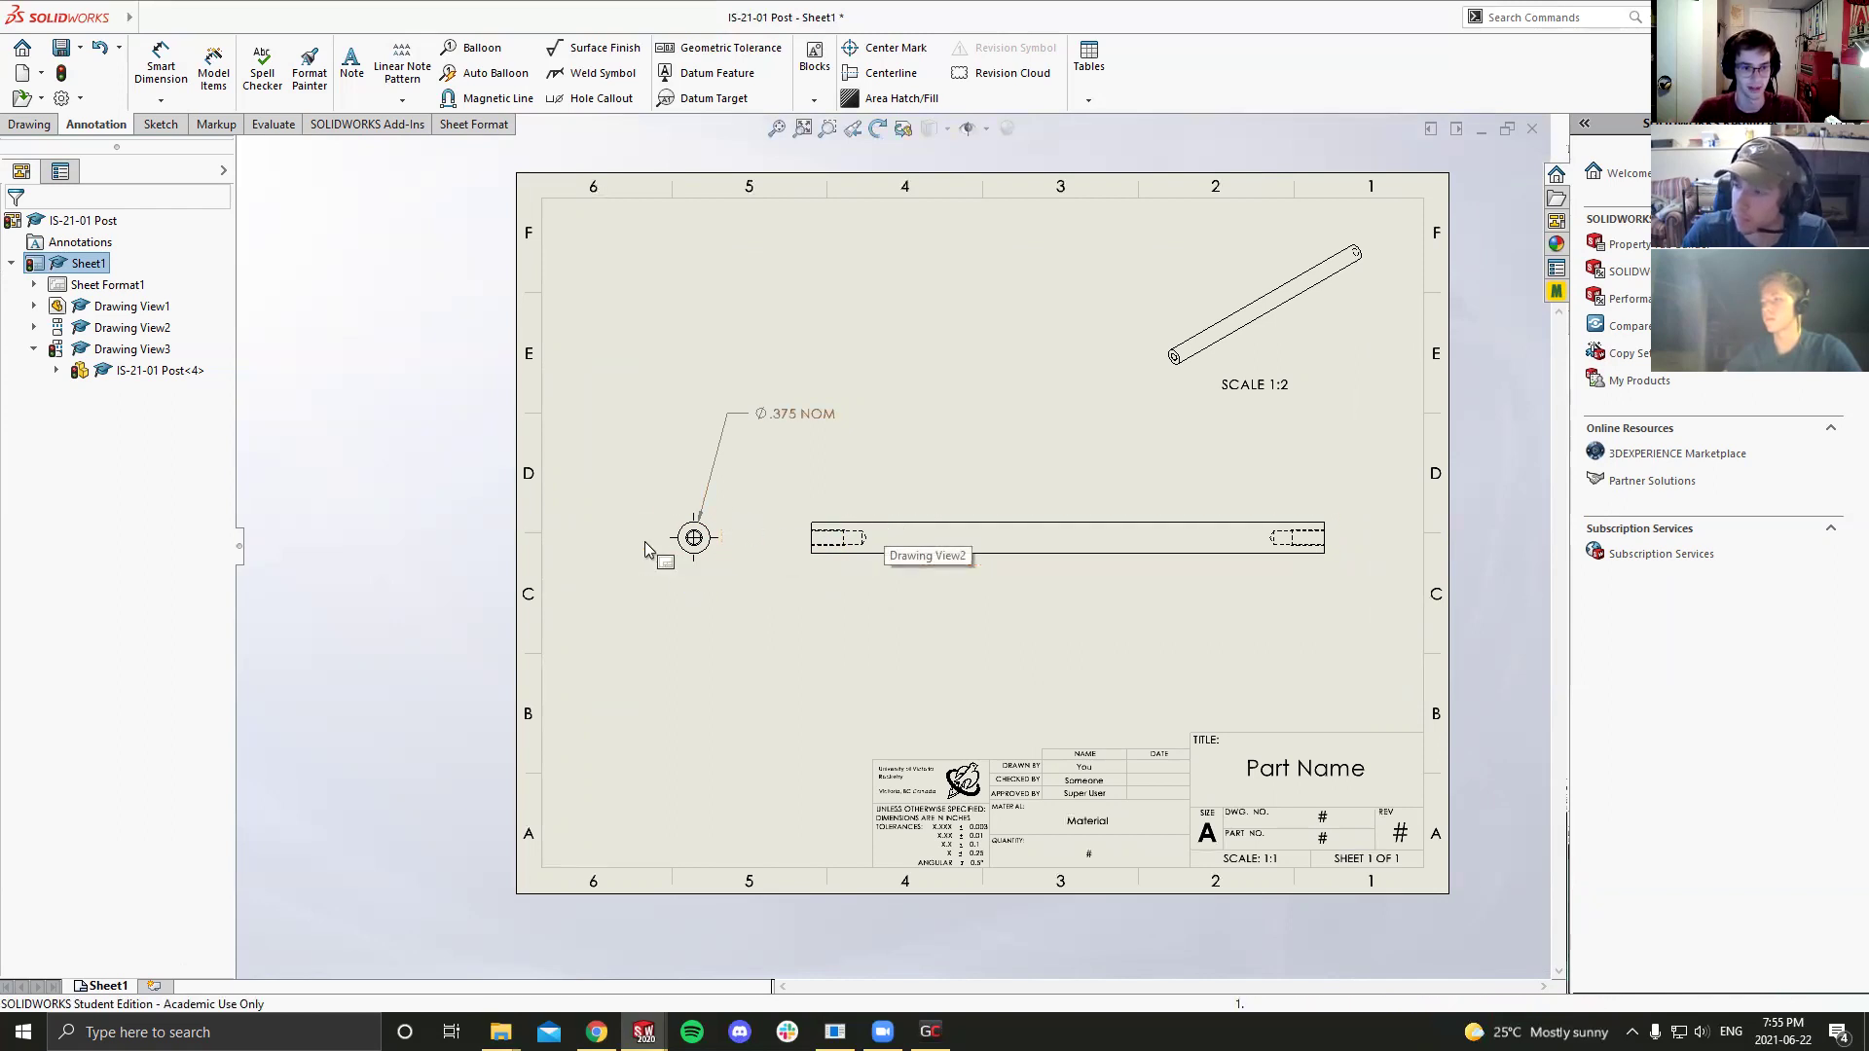
{"action": "scroll", "coordinate": [691, 535], "scroll_direction": "up", "scroll_amount": 2}
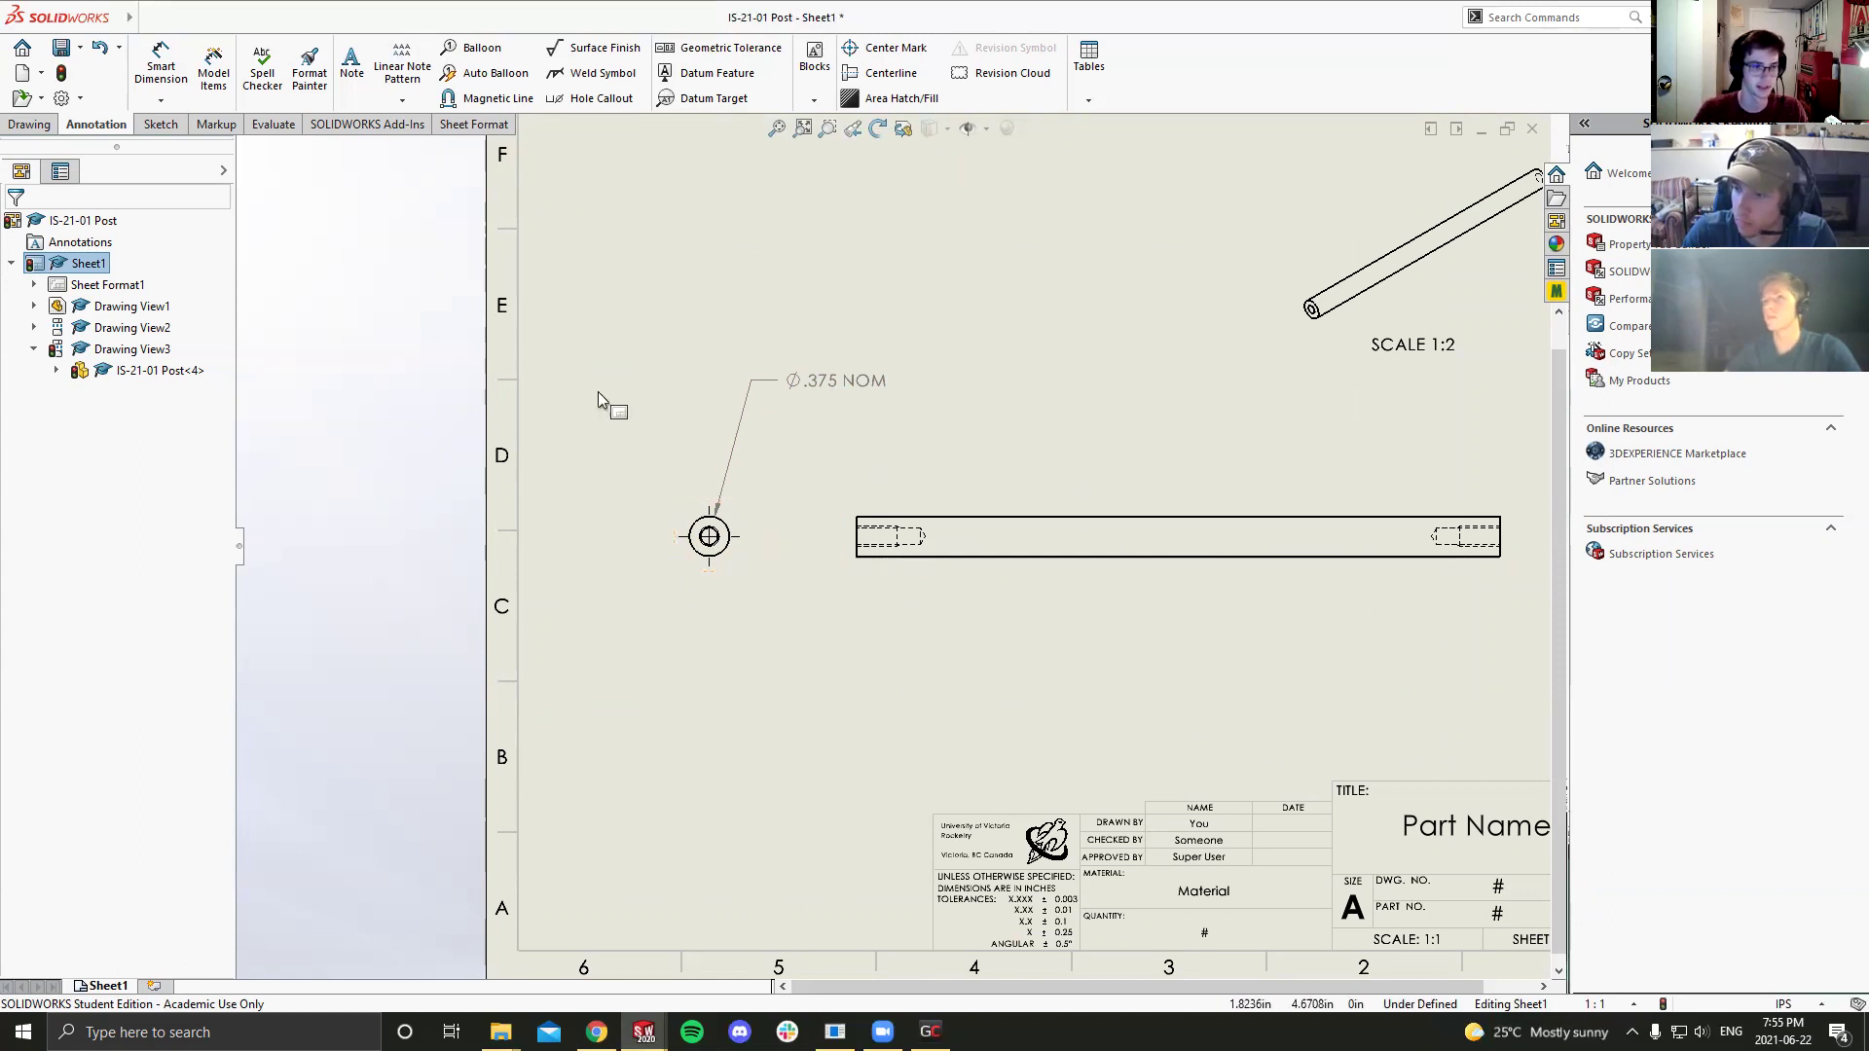
Step: Attach a 2X Ø.16 ↧.60 / 10-32 UNF ↧.38 hole callout below-right of the end view's hole
{"action": "left_click", "coordinate": [598, 100]}
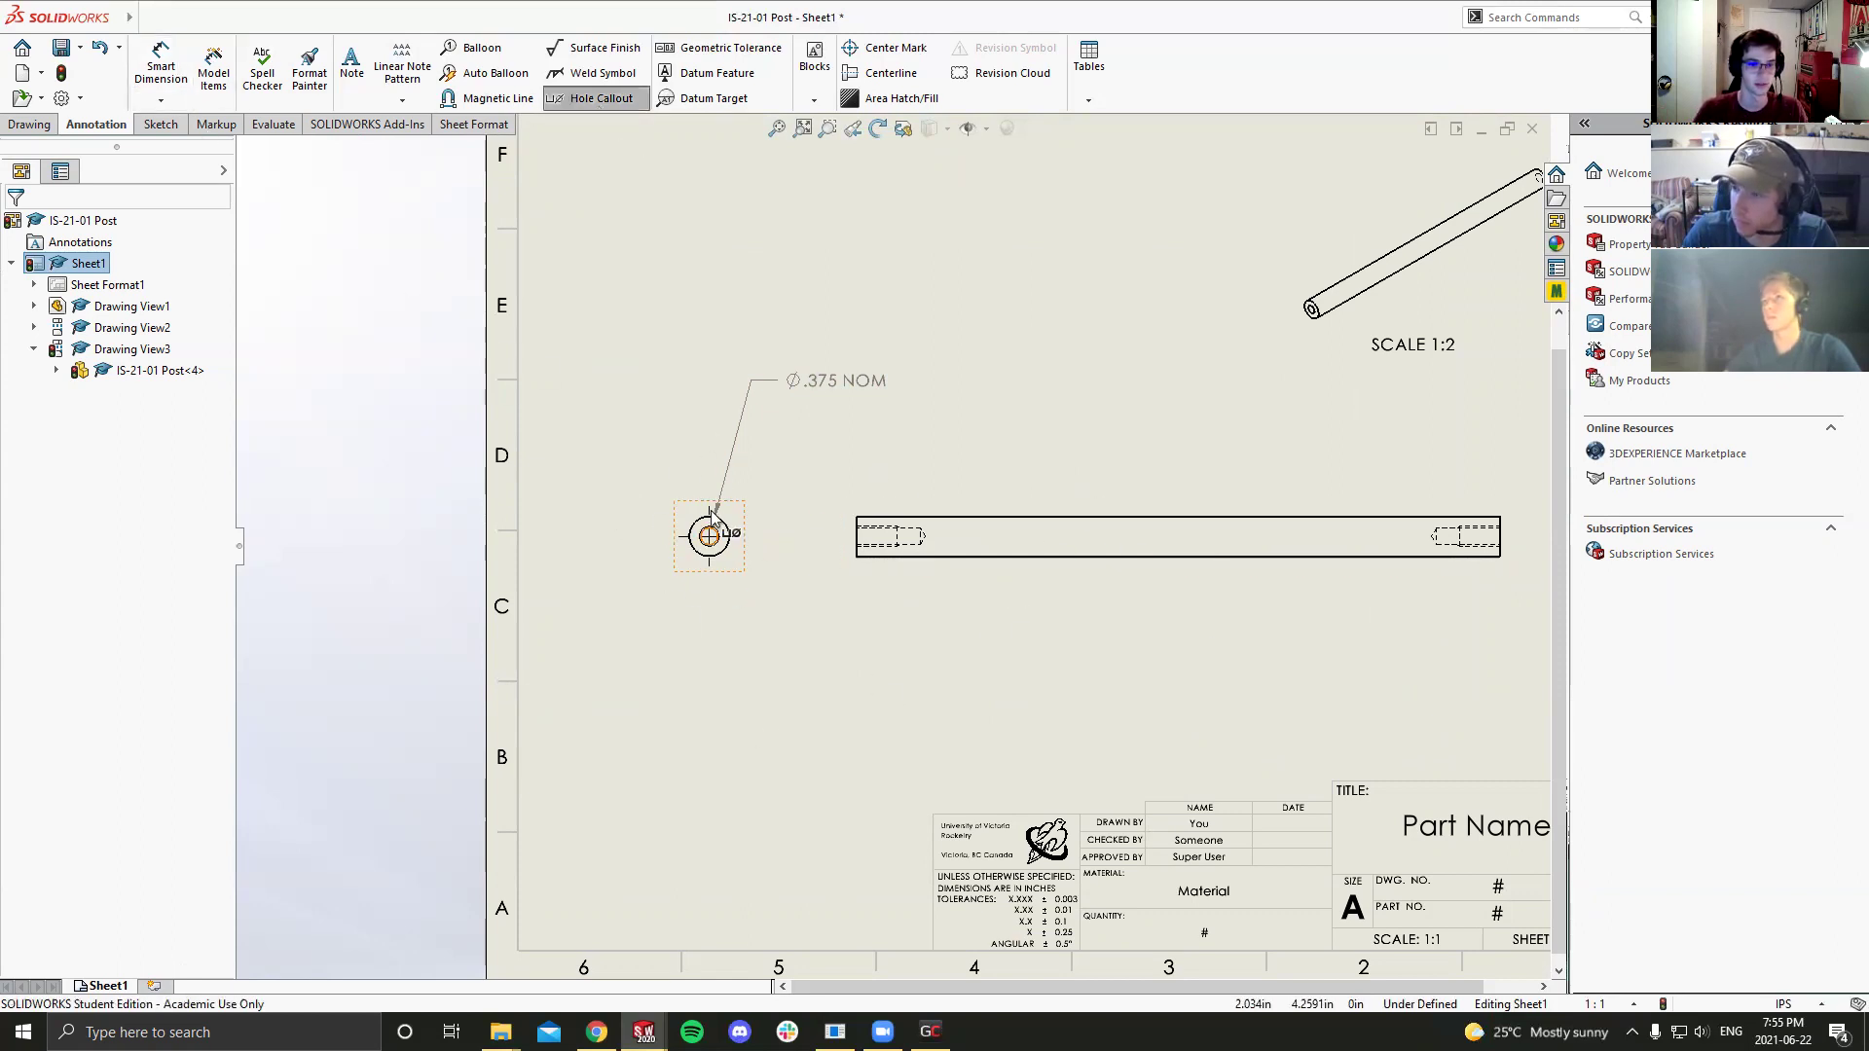
{"action": "scroll", "coordinate": [760, 549], "scroll_direction": "down", "scroll_amount": 1}
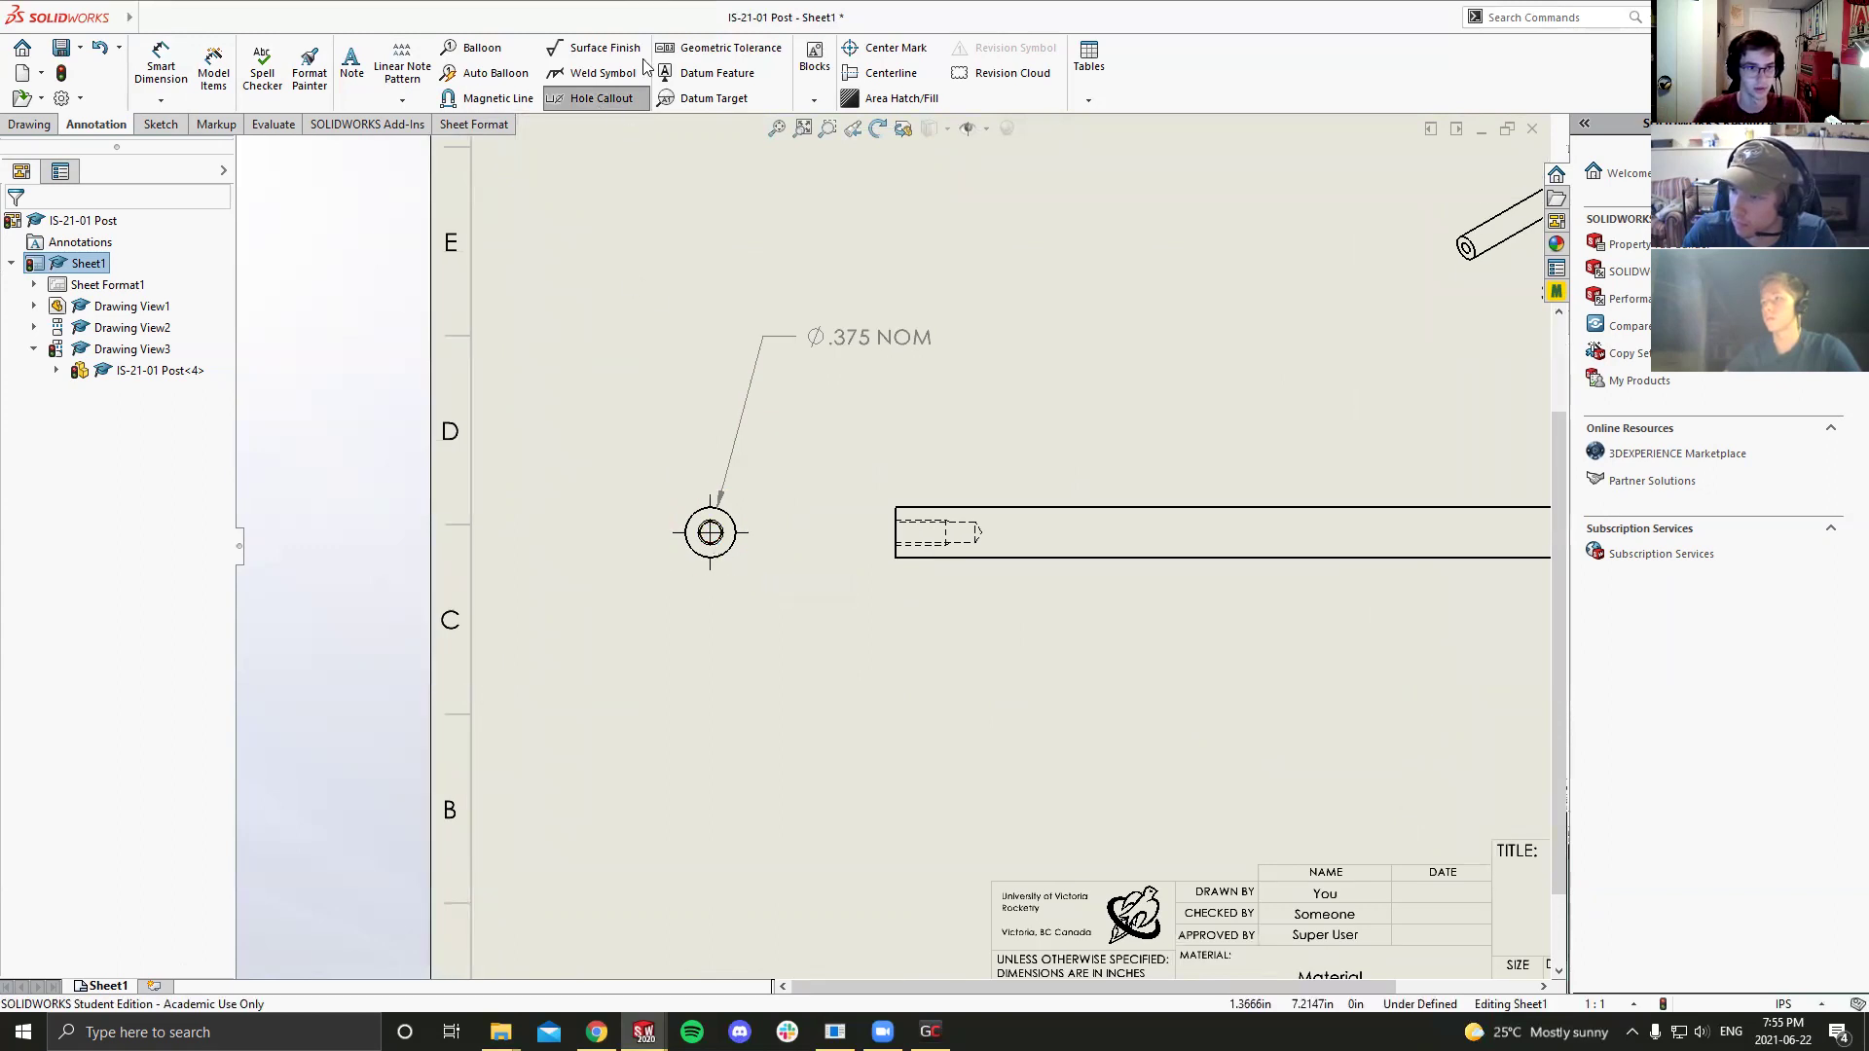
{"action": "left_click", "coordinate": [715, 550]}
{"action": "left_click", "coordinate": [881, 702]}
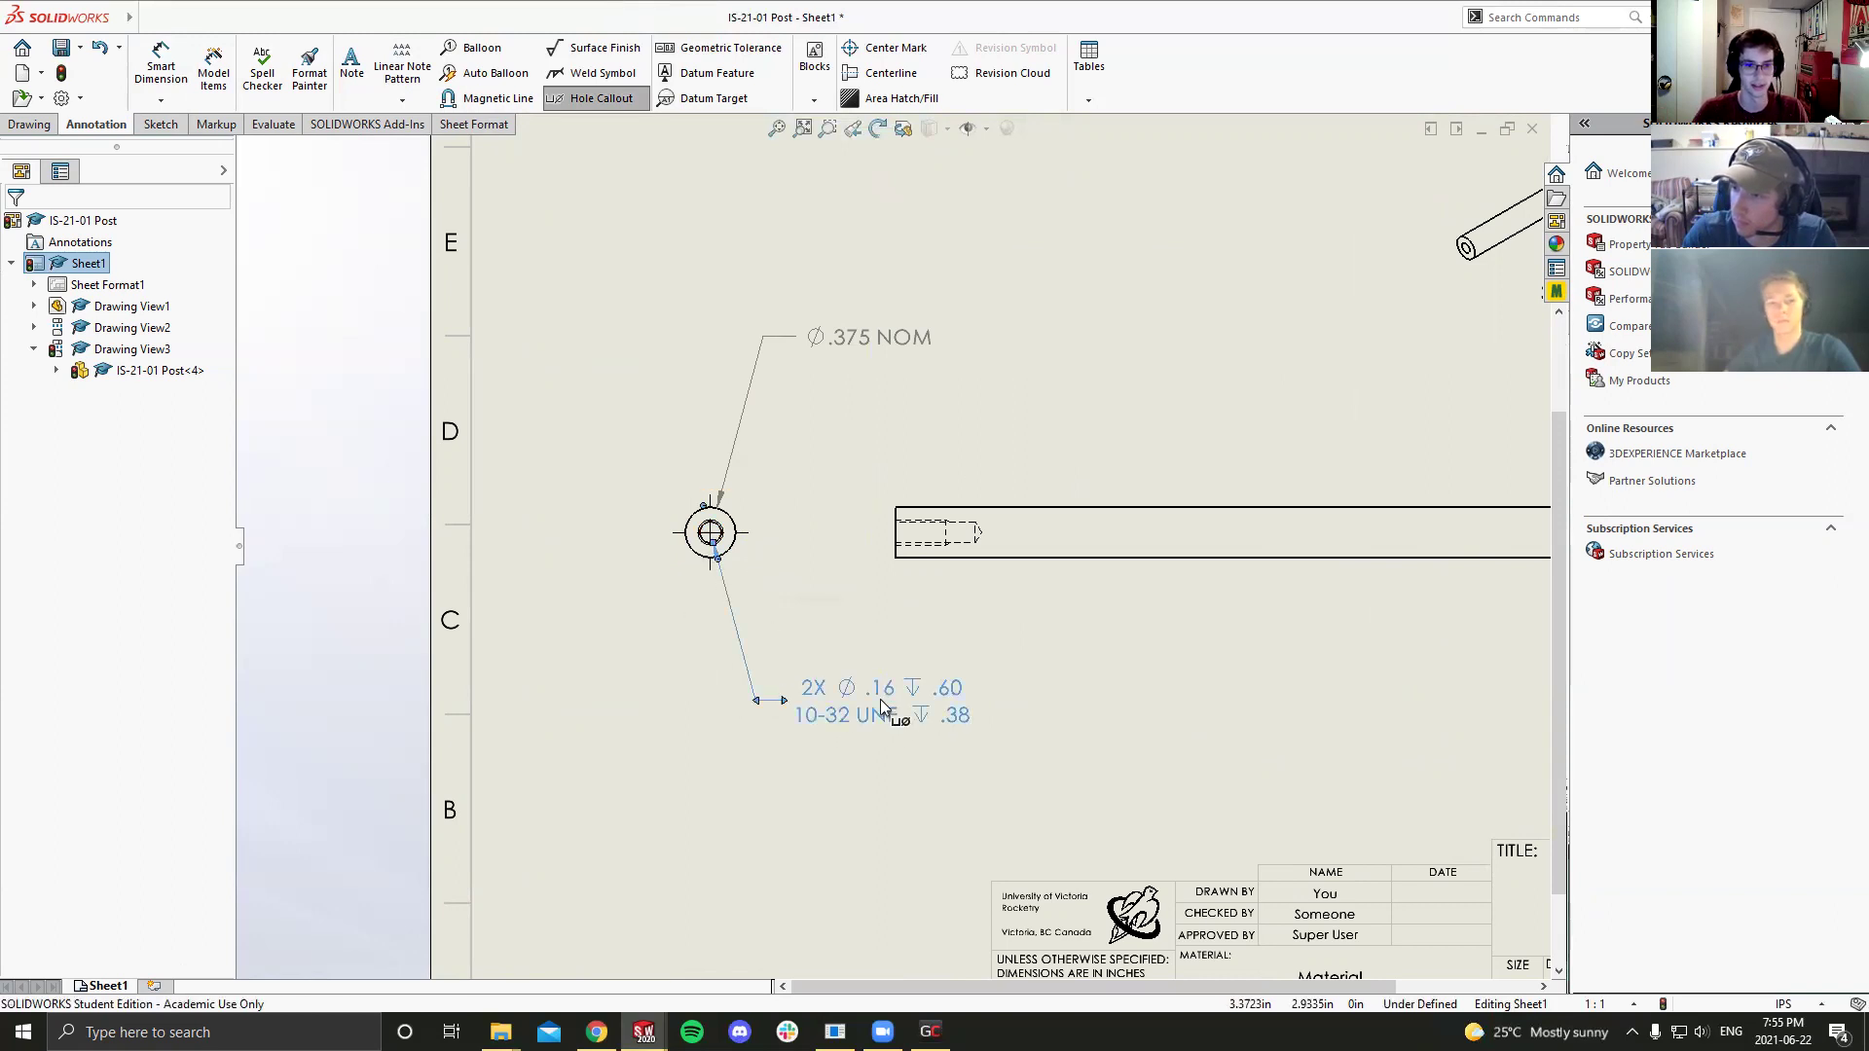
{"action": "key", "text": "f"}
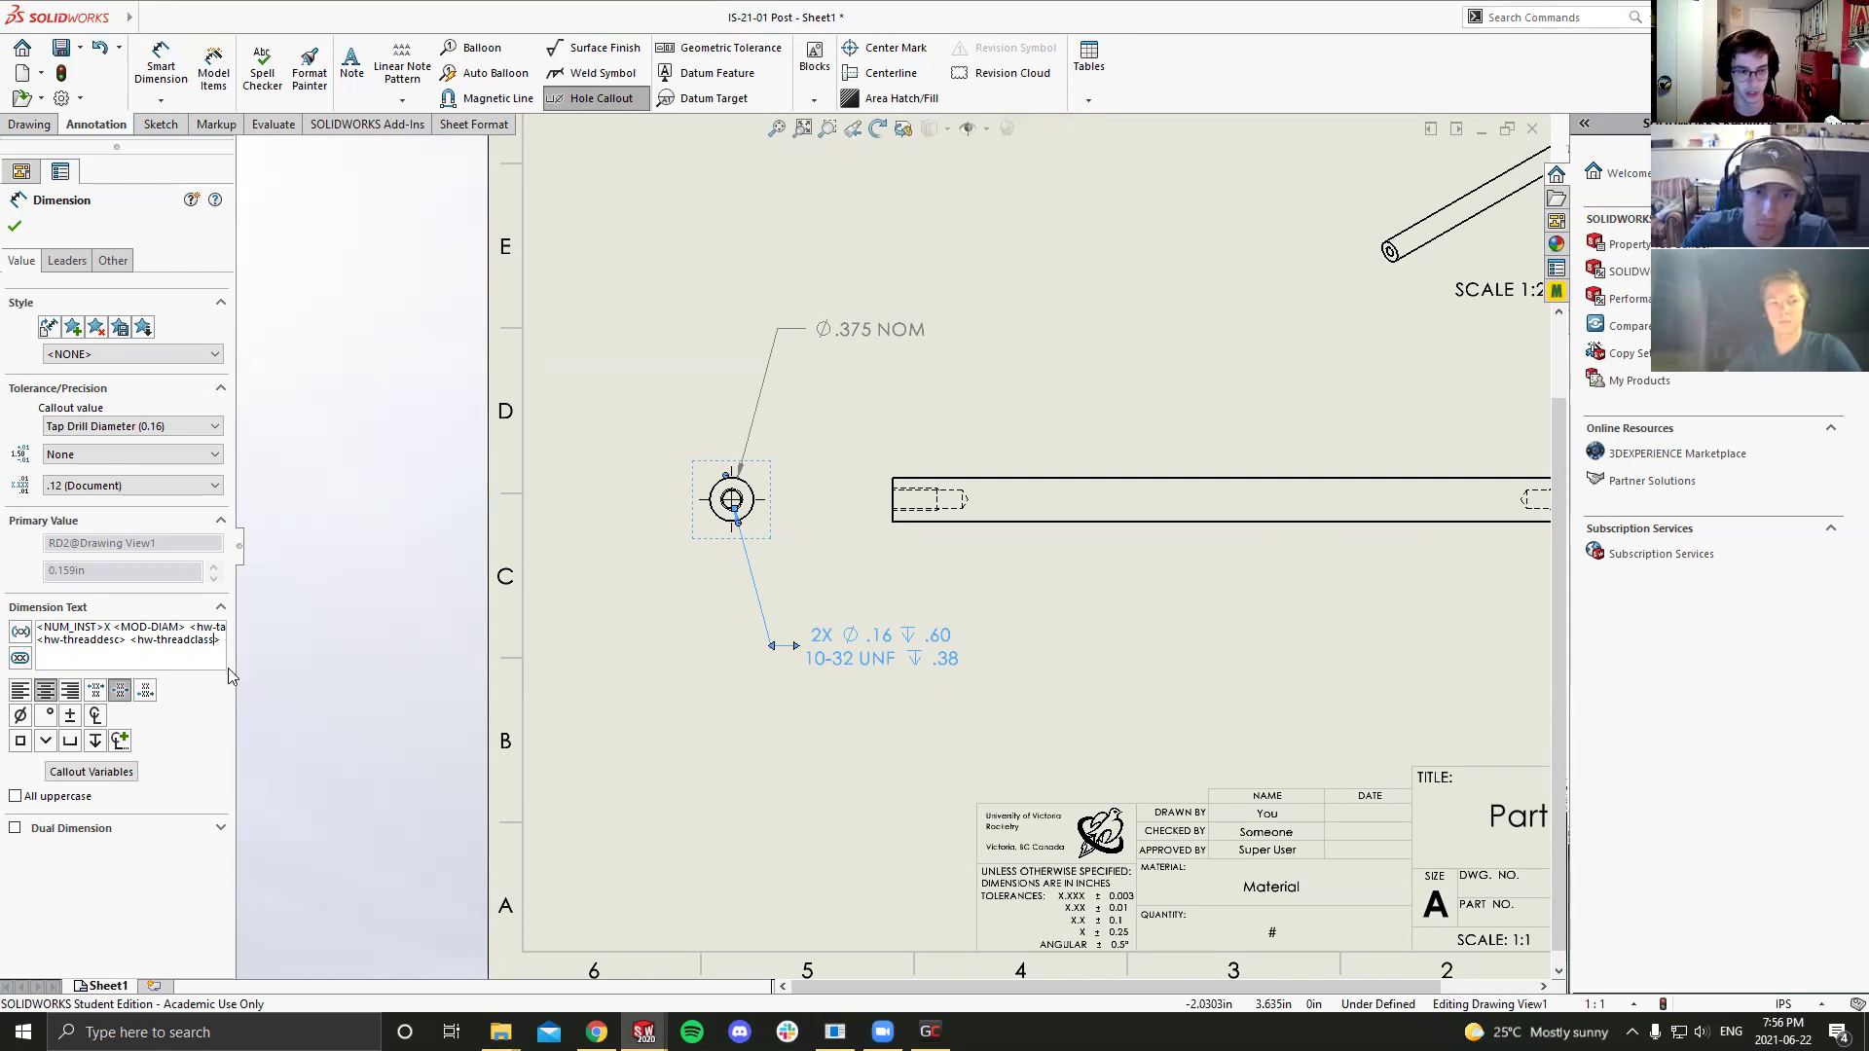
Step: Review the hole callout's text, then switch to Chrome's spiral point tap image results
{"action": "key", "text": "Right"}
{"action": "key", "text": "Right"}
{"action": "key", "text": "Right"}
{"action": "key", "text": "Right"}
{"action": "key", "text": "Right"}
{"action": "key", "text": "Right"}
{"action": "key", "text": "Right"}
{"action": "key", "text": "Right"}
{"action": "key", "text": "Right"}
{"action": "key", "text": "Right"}
{"action": "key", "text": "Right"}
{"action": "key", "text": "Right"}
{"action": "key", "text": "Right"}
{"action": "key", "text": "Right"}
{"action": "key", "text": "Right"}
{"action": "key", "text": "Right"}
{"action": "key", "text": "Right"}
{"action": "key", "text": "Right"}
{"action": "key", "text": "Right"}
{"action": "key", "text": "Right"}
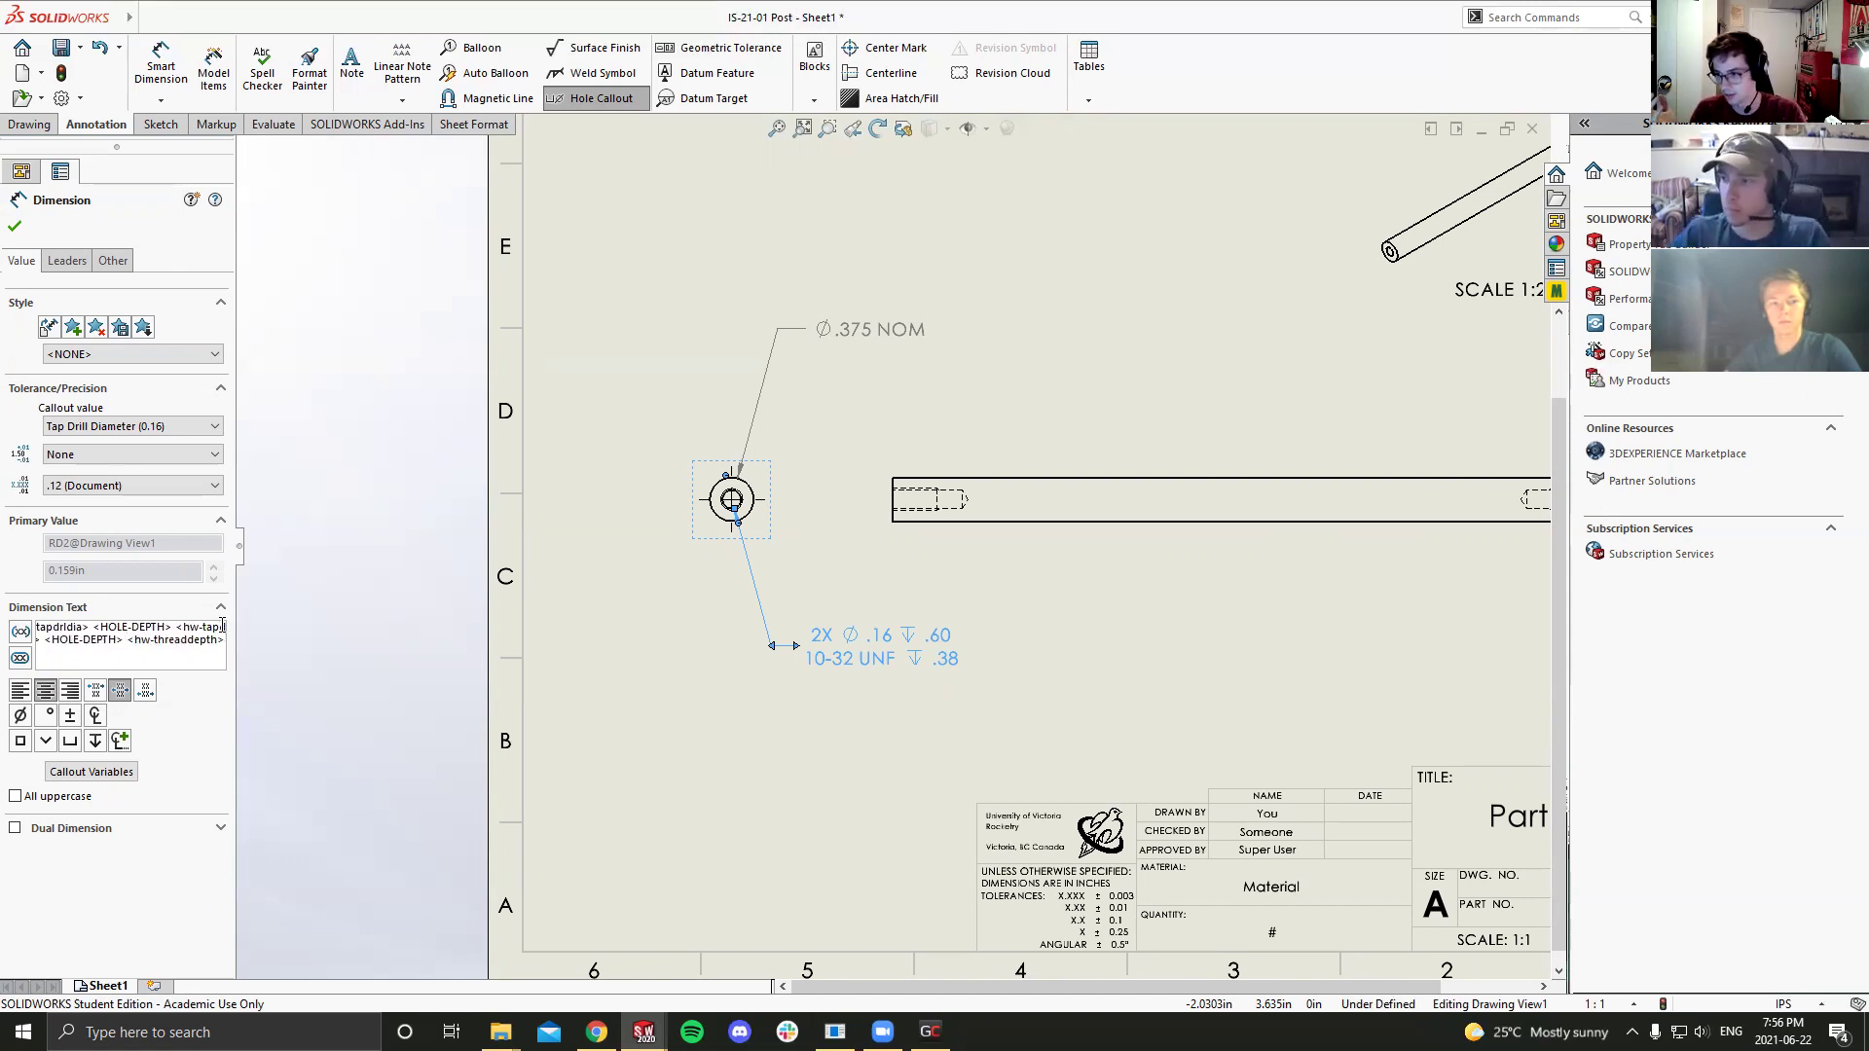
{"action": "key", "text": "Left"}
{"action": "key", "text": "Left"}
{"action": "key", "text": "Left"}
{"action": "key", "text": "Left"}
{"action": "key", "text": "Left"}
{"action": "key", "text": "Left"}
{"action": "key", "text": "Left"}
{"action": "key", "text": "Left"}
{"action": "key", "text": "Left"}
{"action": "key", "text": "Left"}
{"action": "key", "text": "Left"}
{"action": "key", "text": "Left"}
{"action": "key", "text": "Left"}
{"action": "key", "text": "Left"}
{"action": "key", "text": "Left"}
{"action": "key", "text": "Left"}
{"action": "key", "text": "Left"}
{"action": "key", "text": "Left"}
{"action": "key", "text": "Left"}
{"action": "key", "text": "Left"}
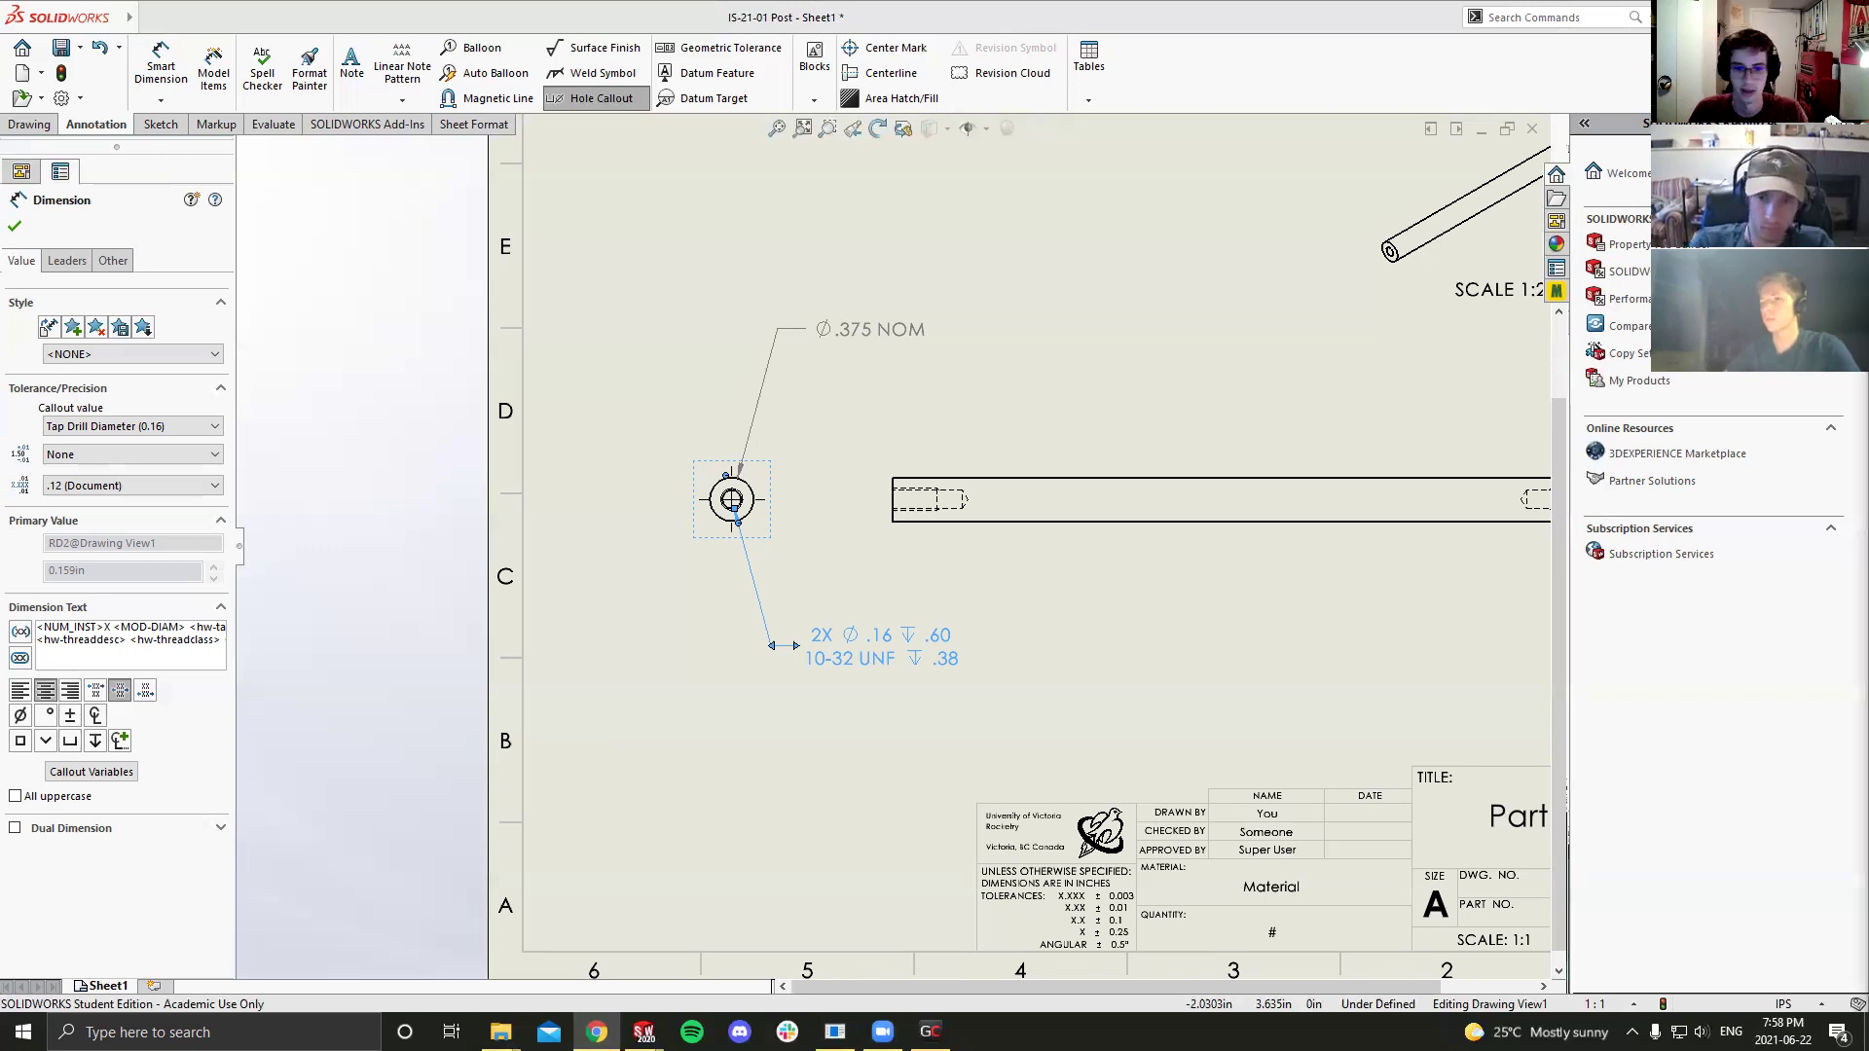
{"action": "key", "text": "alt+Tab"}
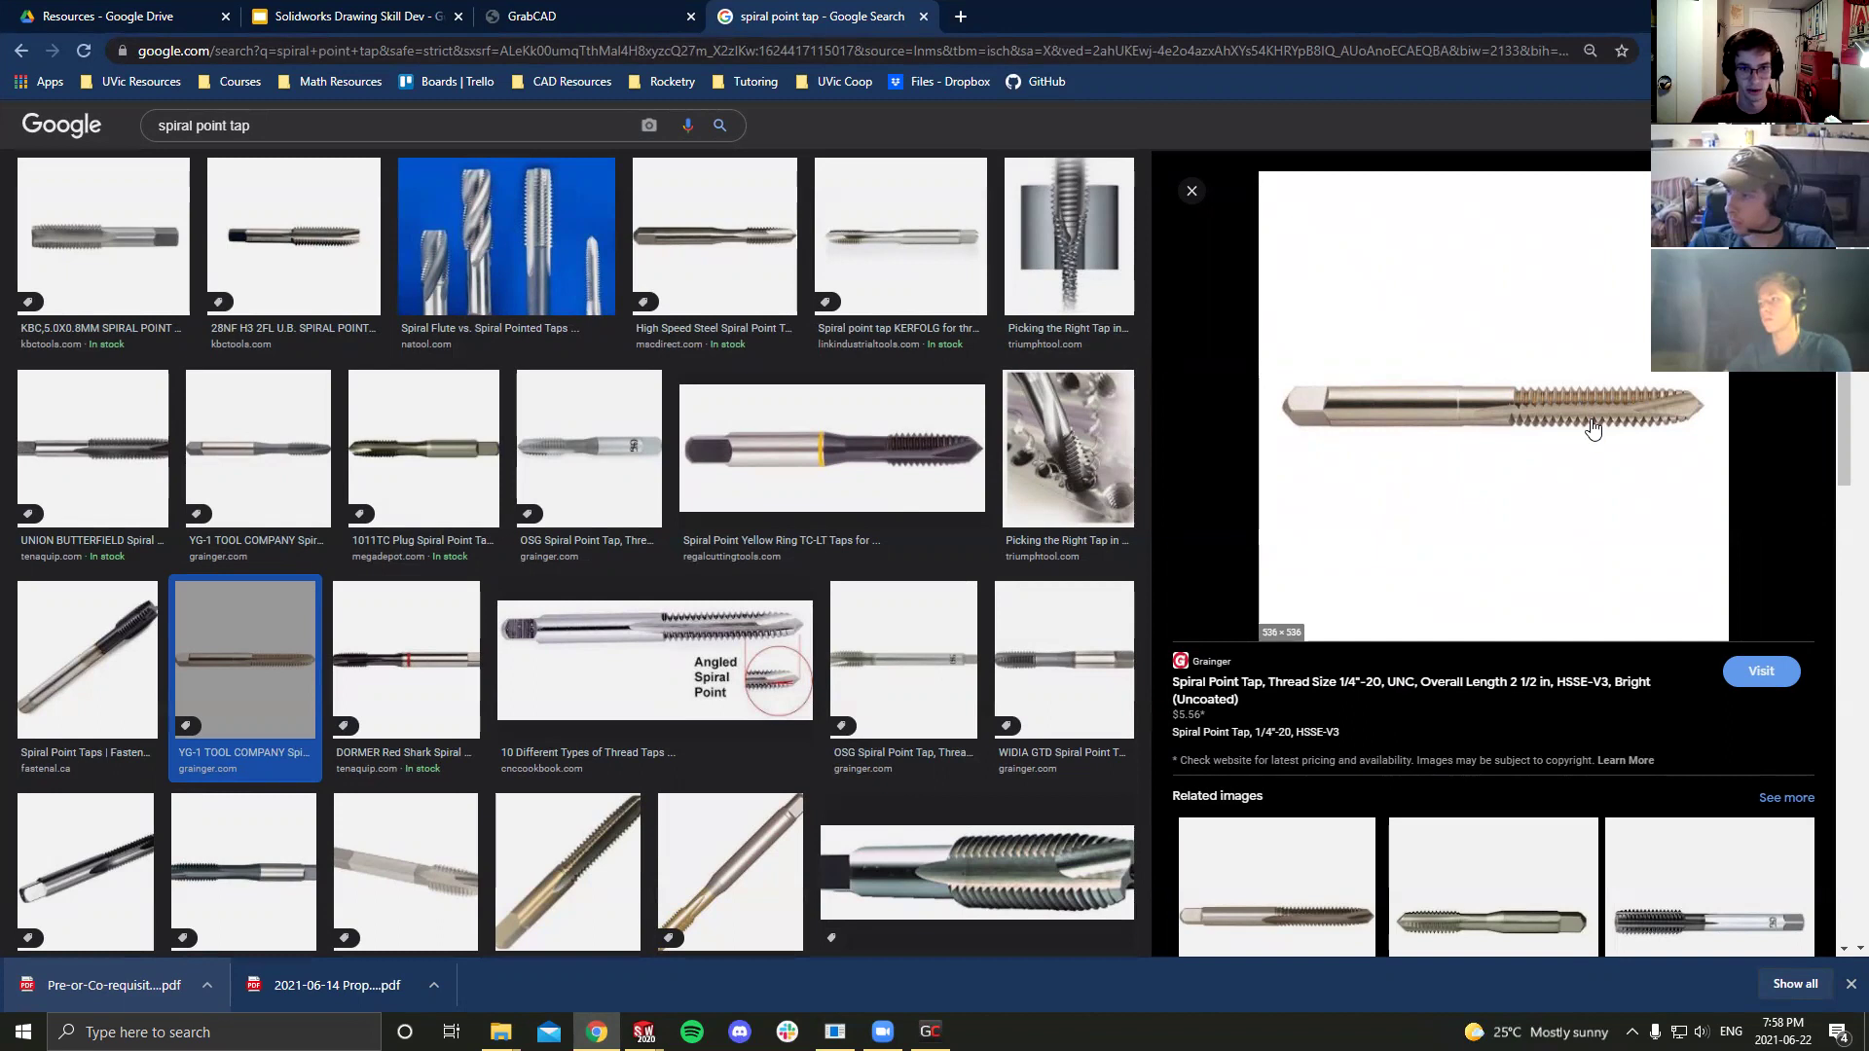
Step: Preview the Grainger YG-1 spiral point tap image, move its tab left, and return to SOLIDWORKS
{"action": "scroll", "coordinate": [1591, 428], "scroll_direction": "up", "scroll_amount": 5, "text": "ctrl"}
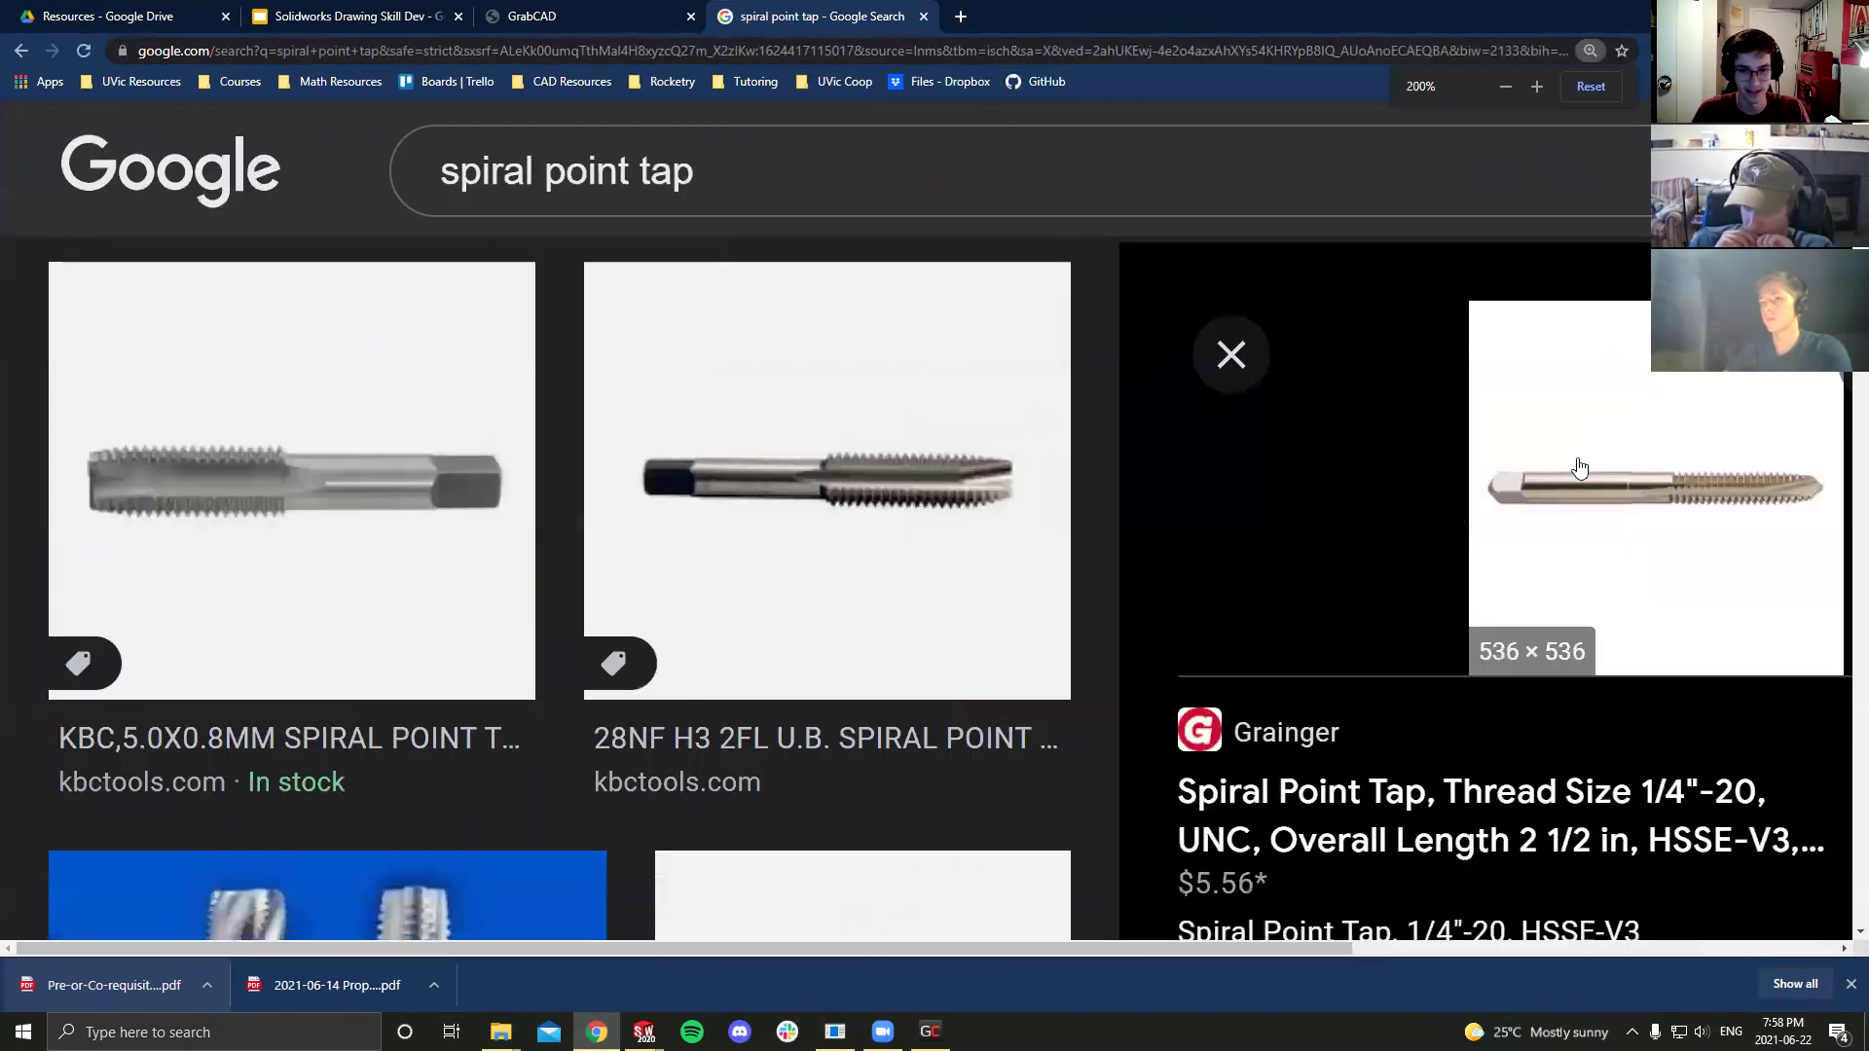
{"action": "scroll", "coordinate": [1579, 467], "scroll_direction": "down", "scroll_amount": 5, "text": "ctrl"}
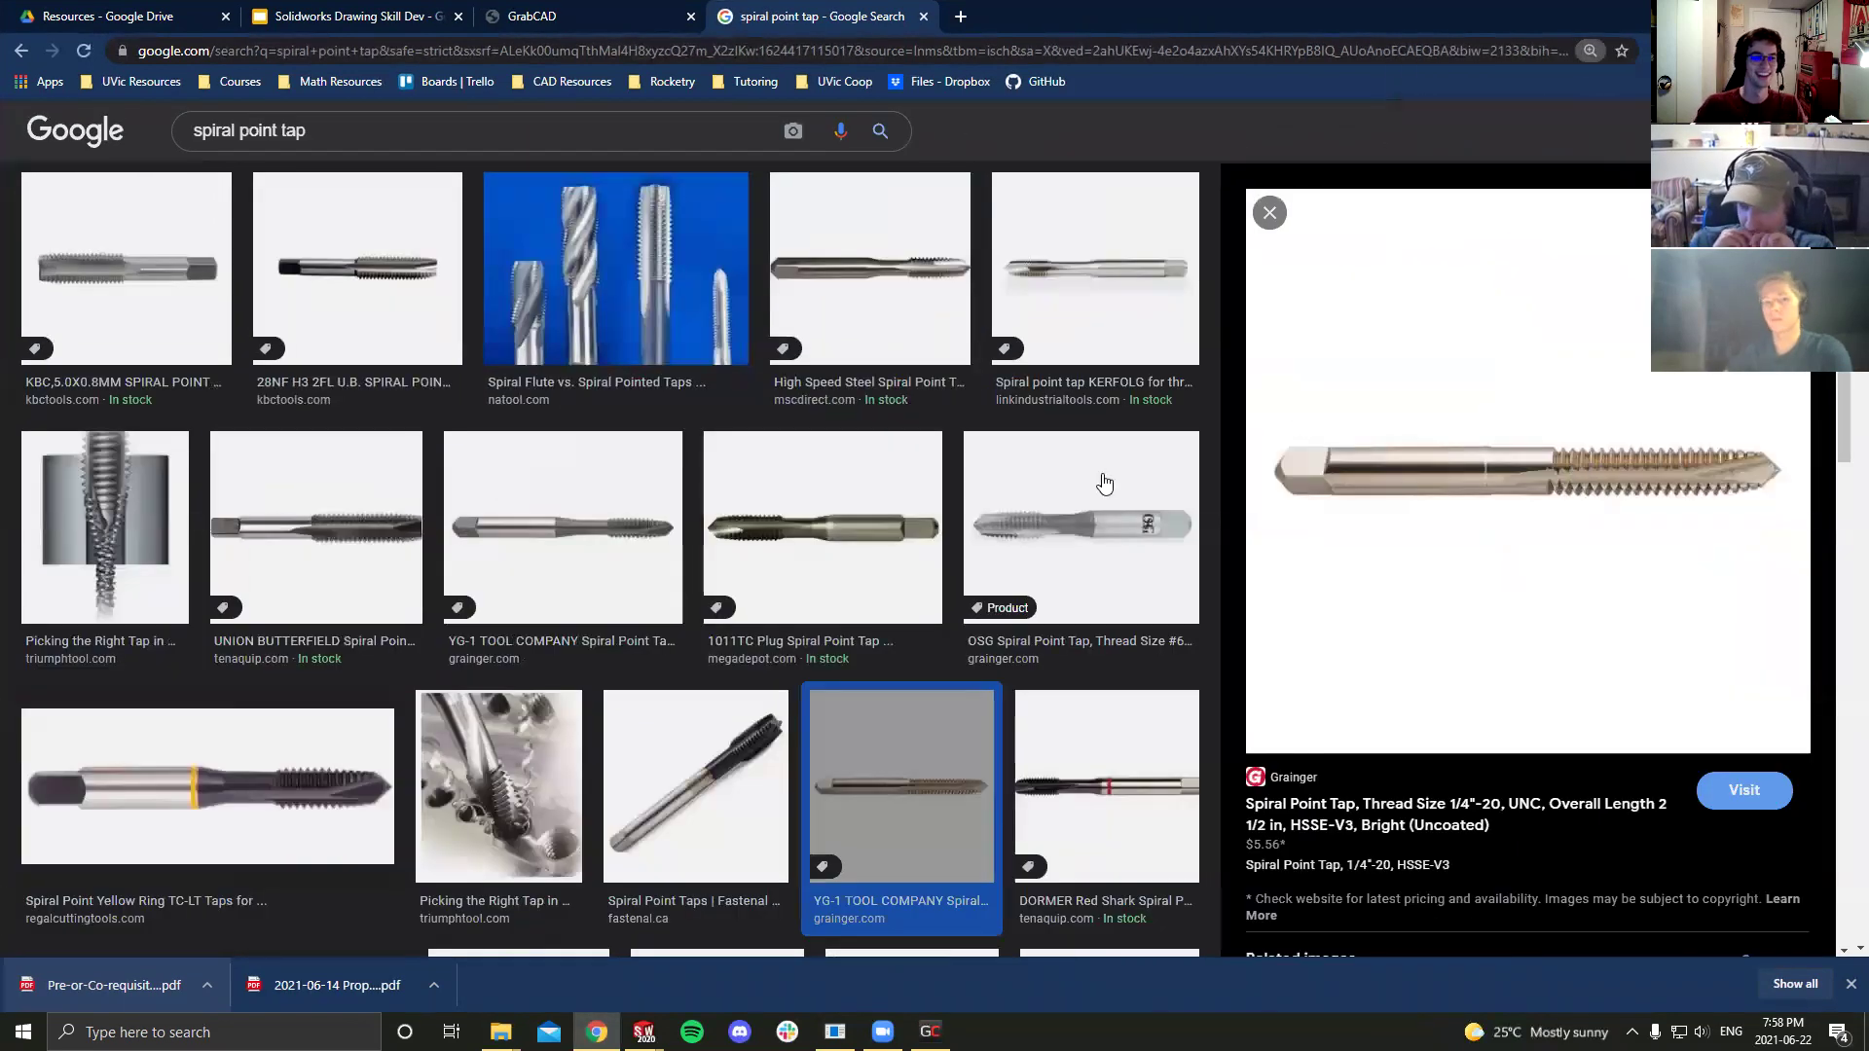
{"action": "scroll", "coordinate": [1077, 522], "scroll_direction": "down", "scroll_amount": 3}
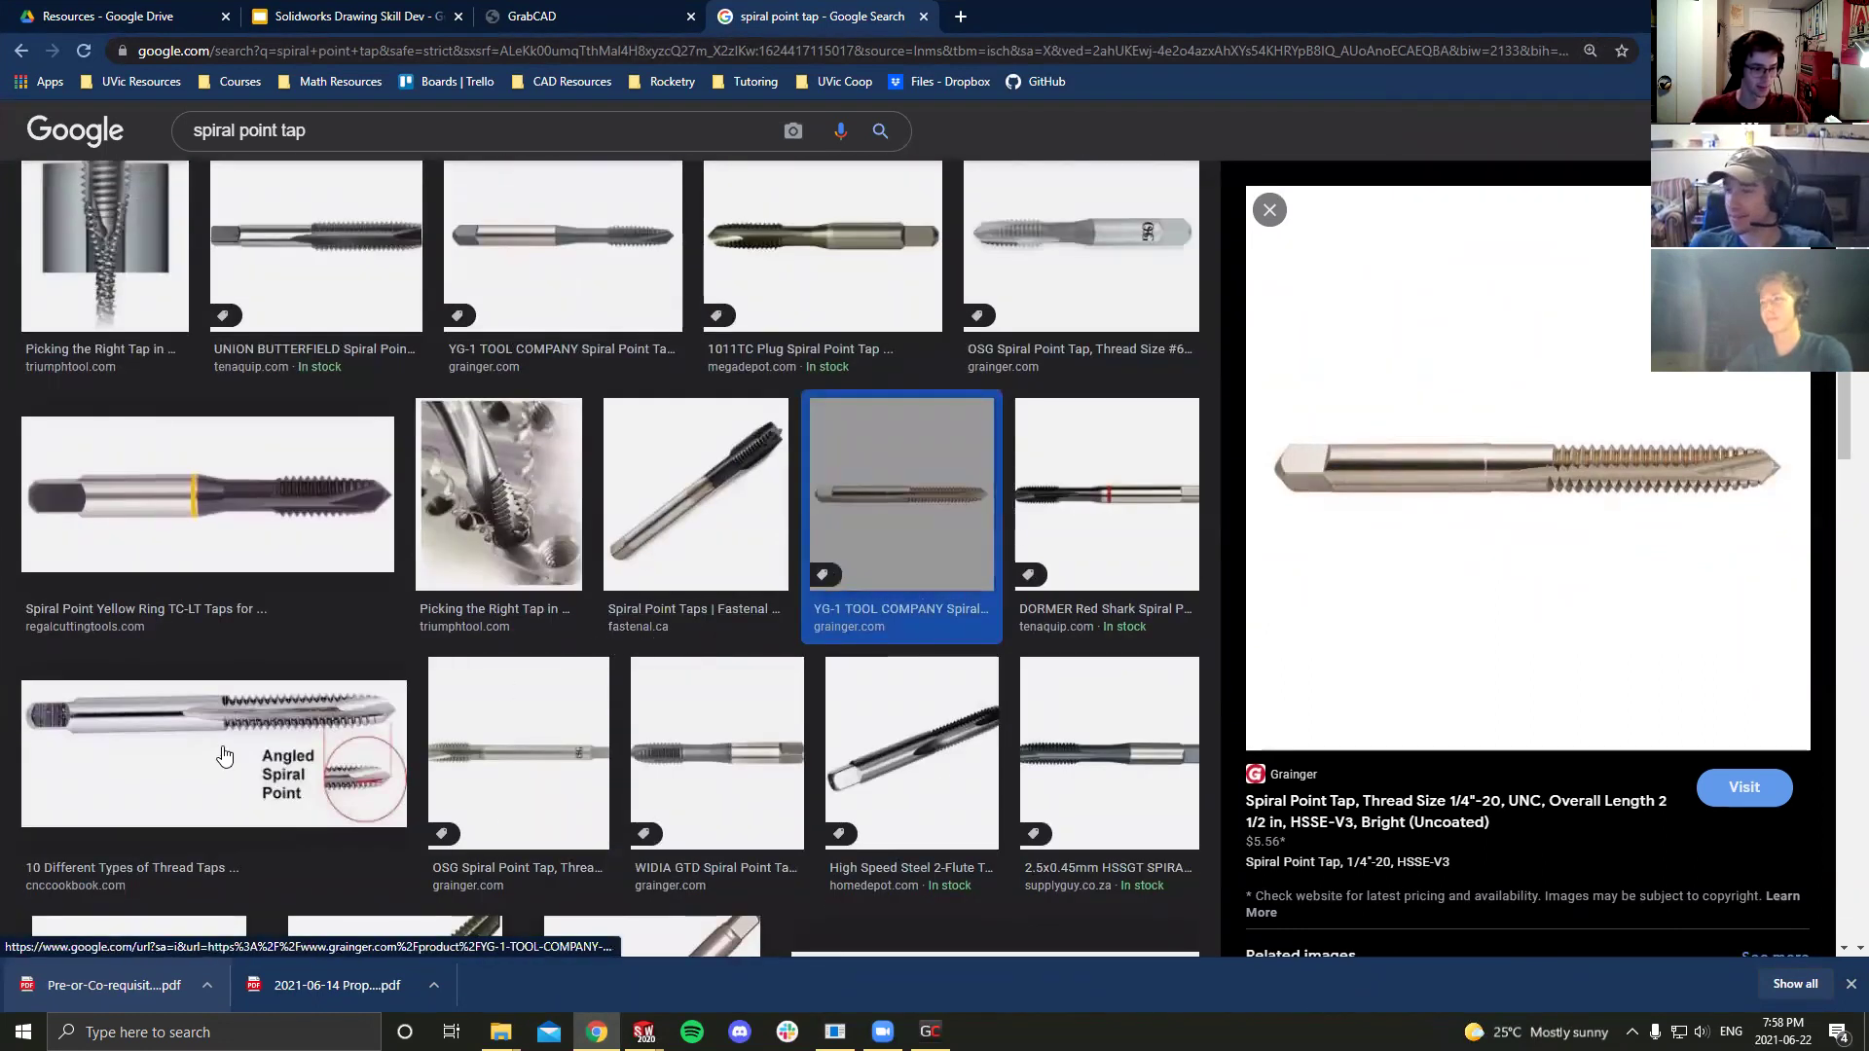
{"action": "left_click", "coordinate": [309, 687]}
{"action": "left_click", "coordinate": [881, 516]}
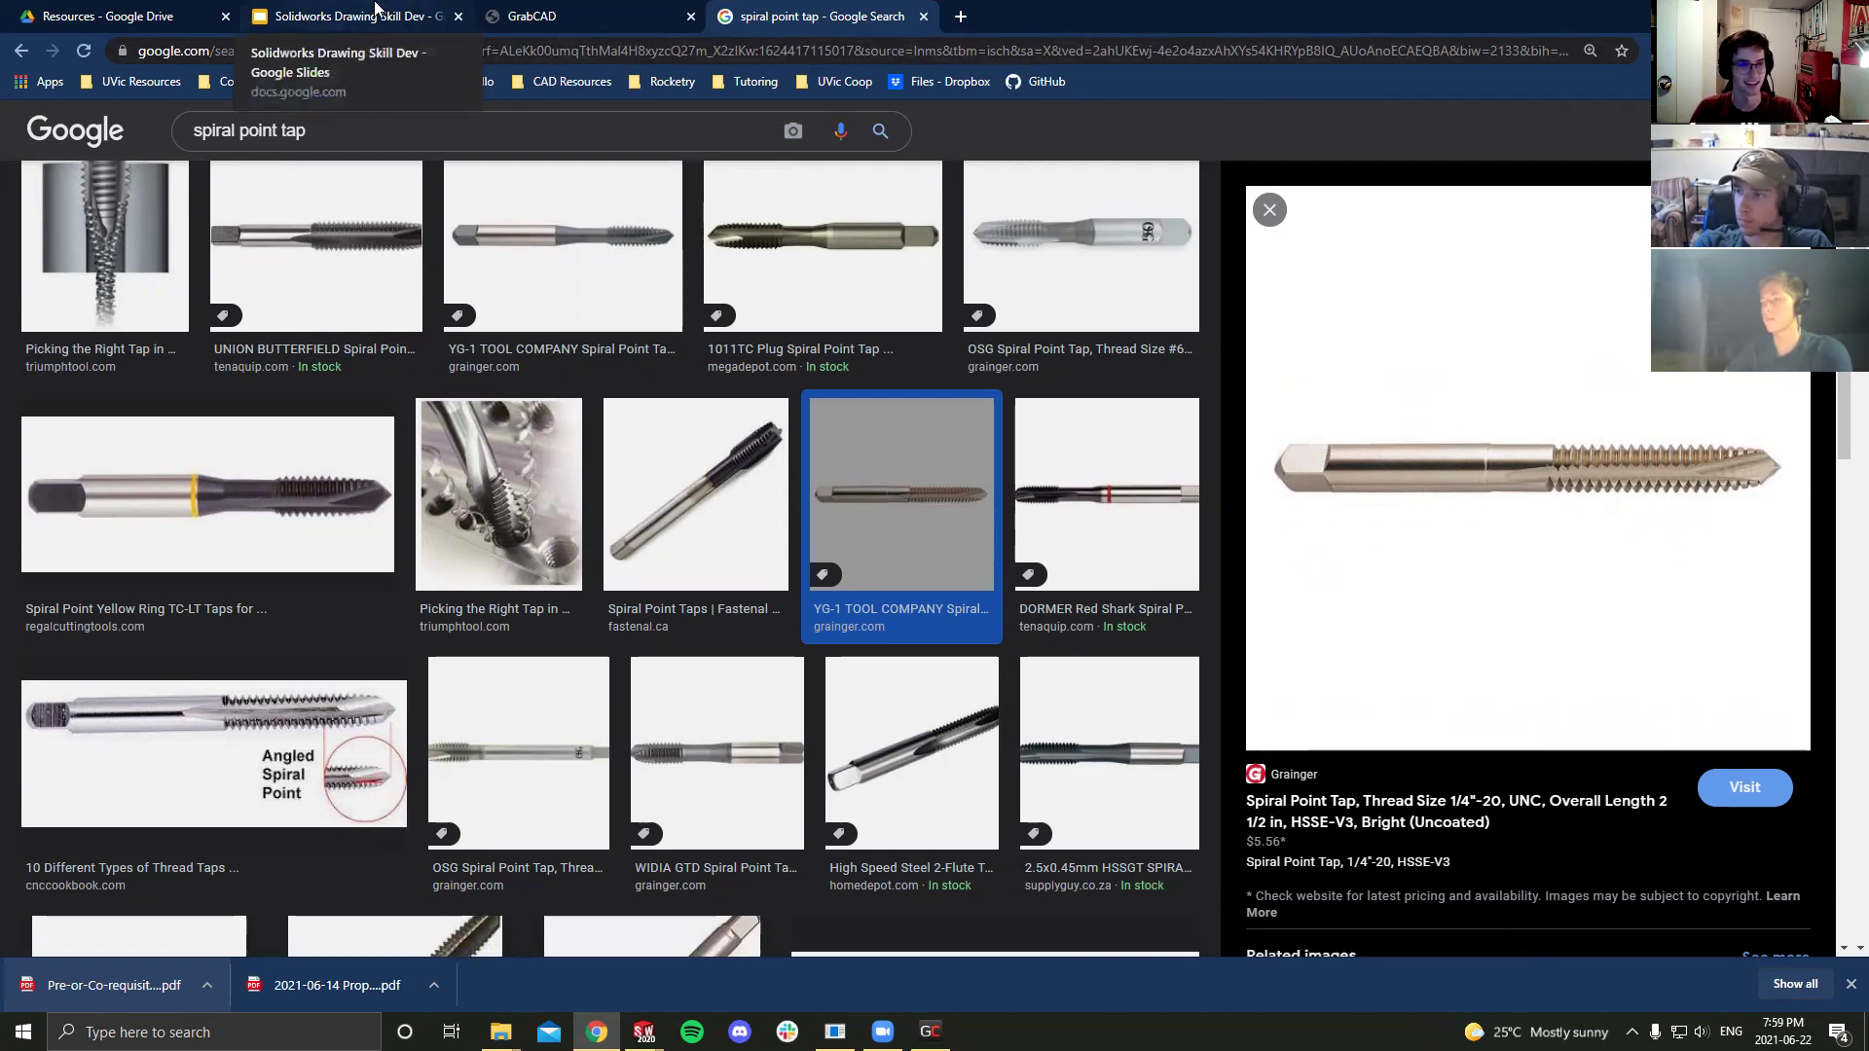
{"action": "left_click_drag", "start_coordinate": [823, 16], "coordinate": [584, 17]}
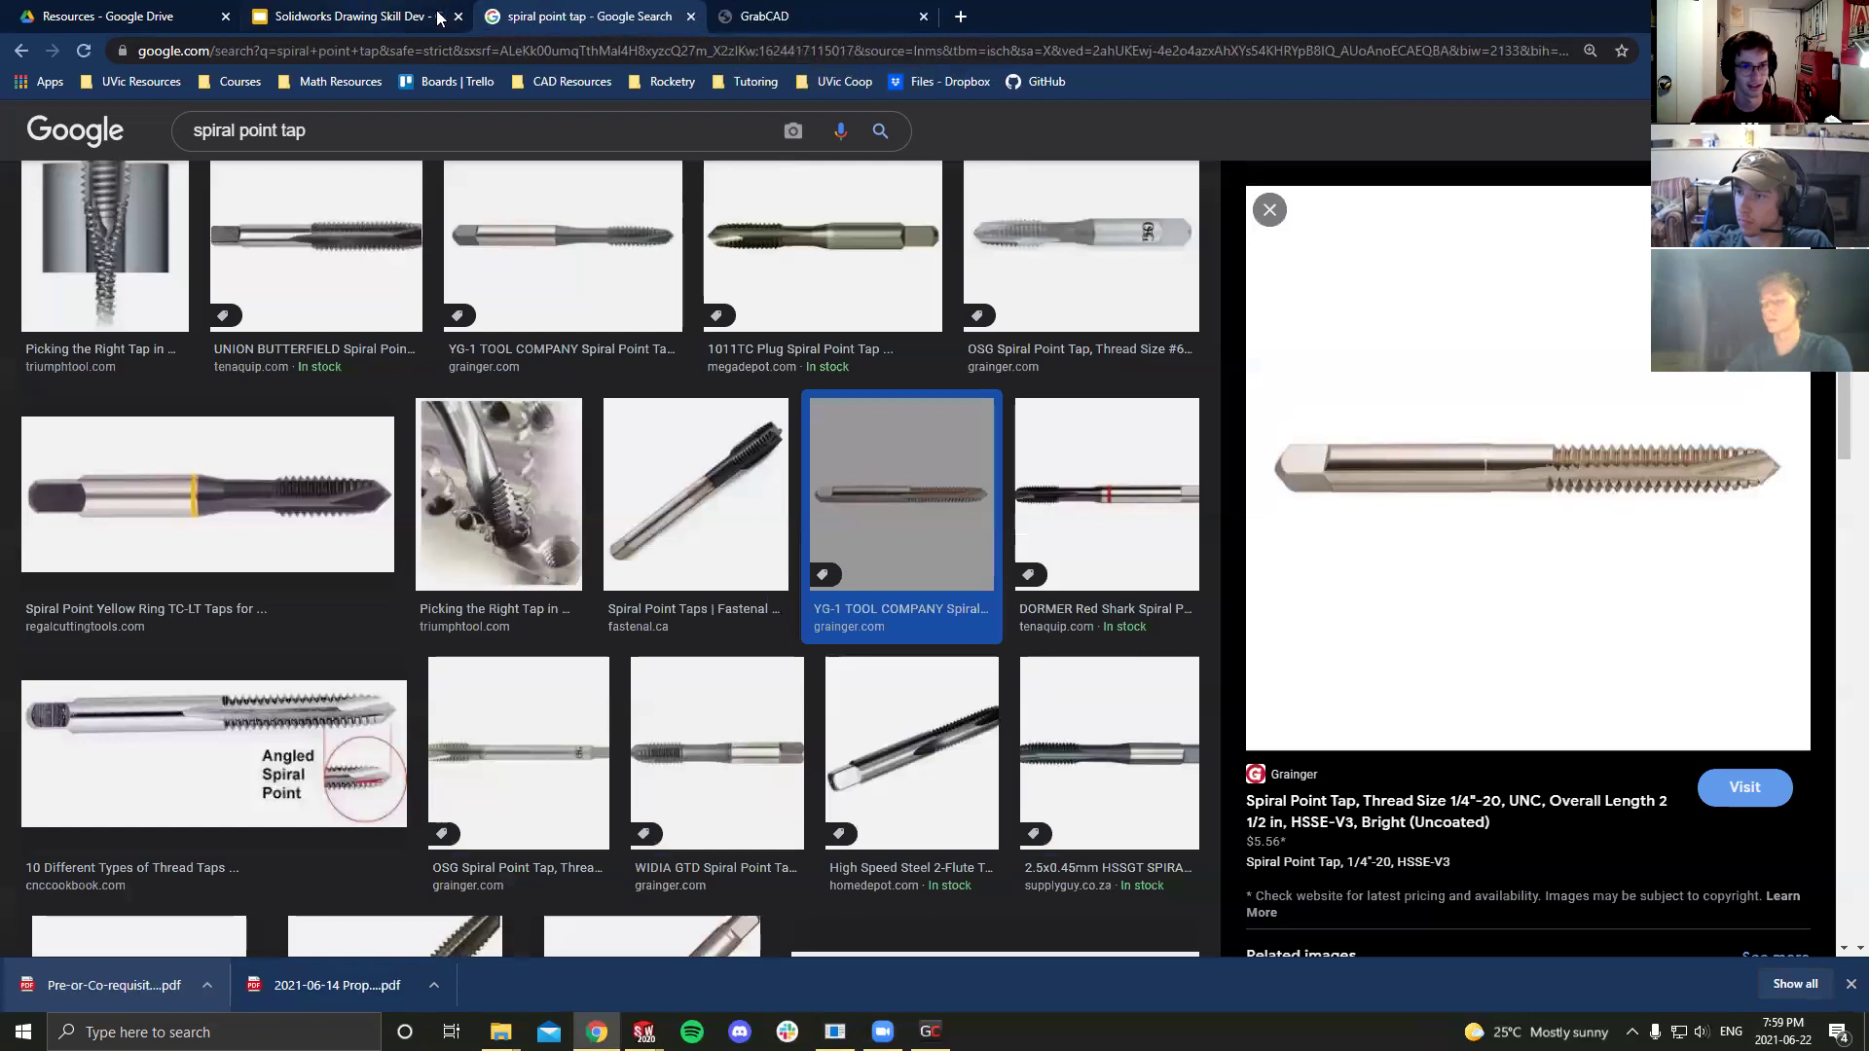
{"action": "key", "text": "alt+Tab"}
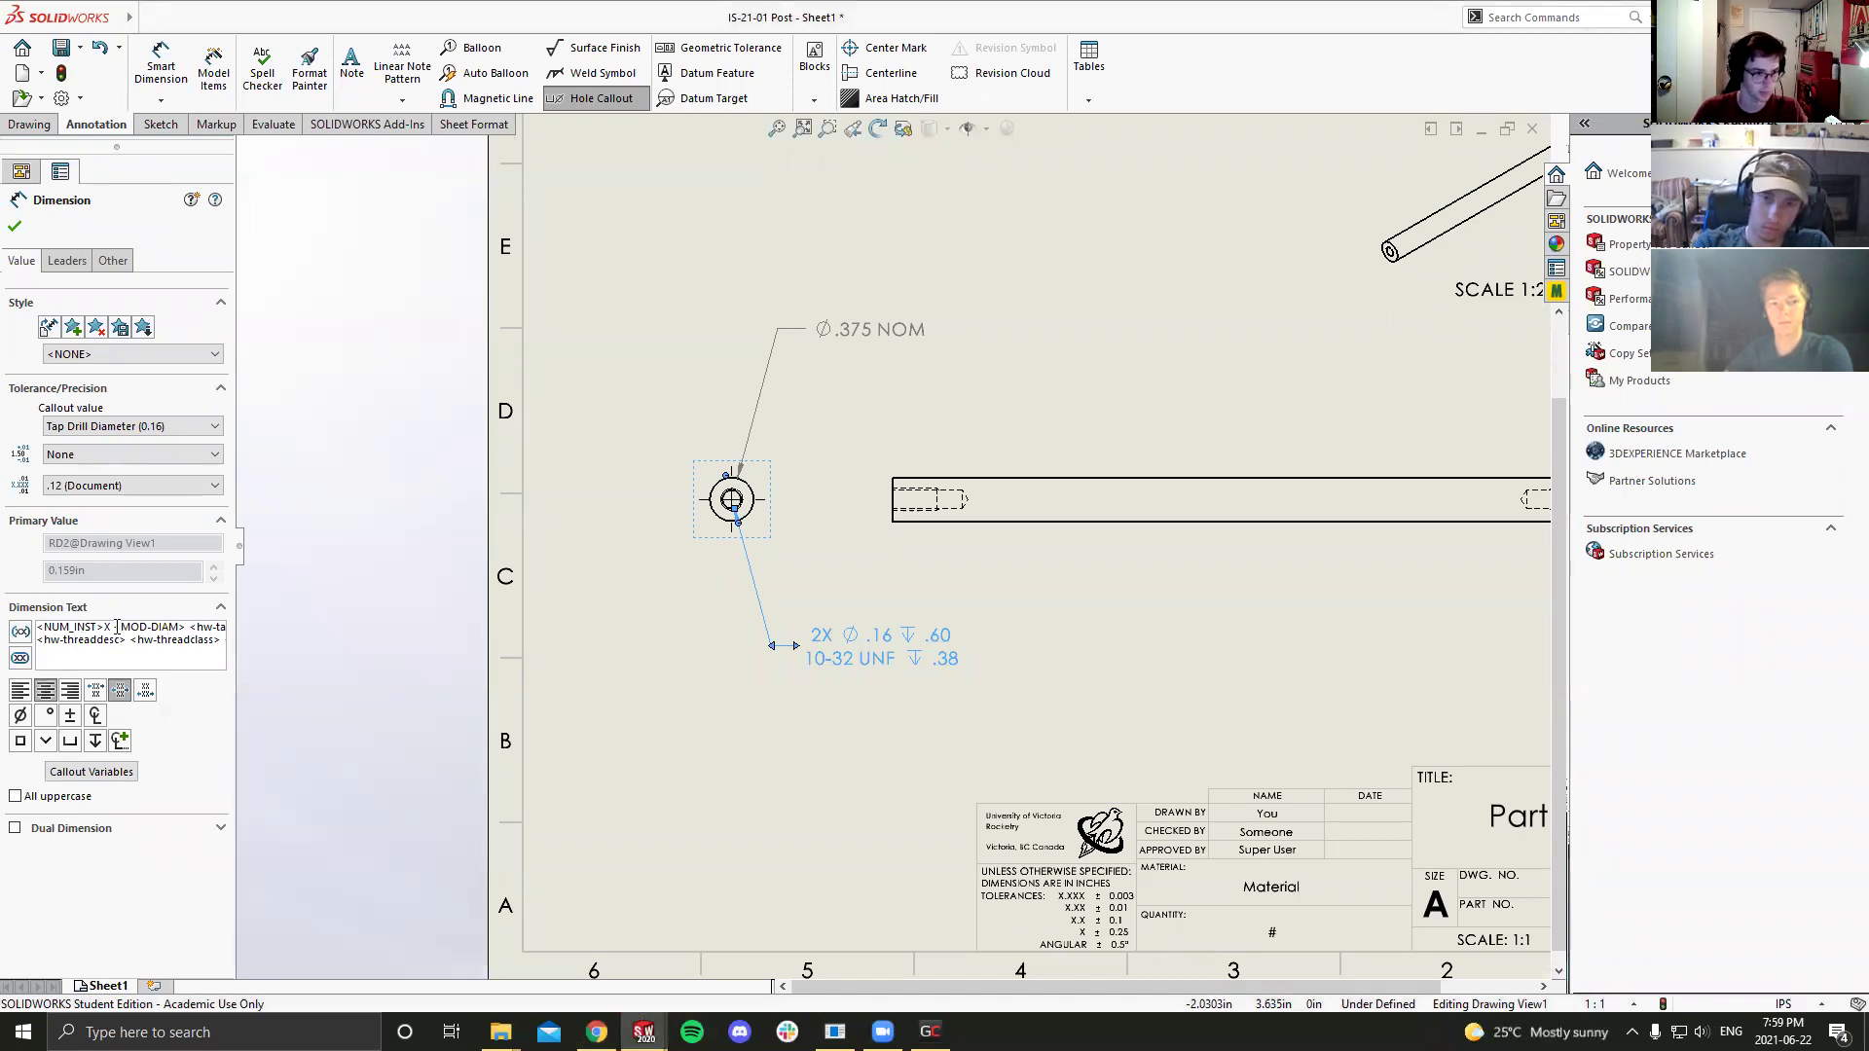
Step: Delete the tap drill diameter and depth from the hole callout text, accepting the warnings
{"action": "left_click_drag", "start_coordinate": [113, 626], "coordinate": [267, 625]}
{"action": "key", "text": "Delete"}
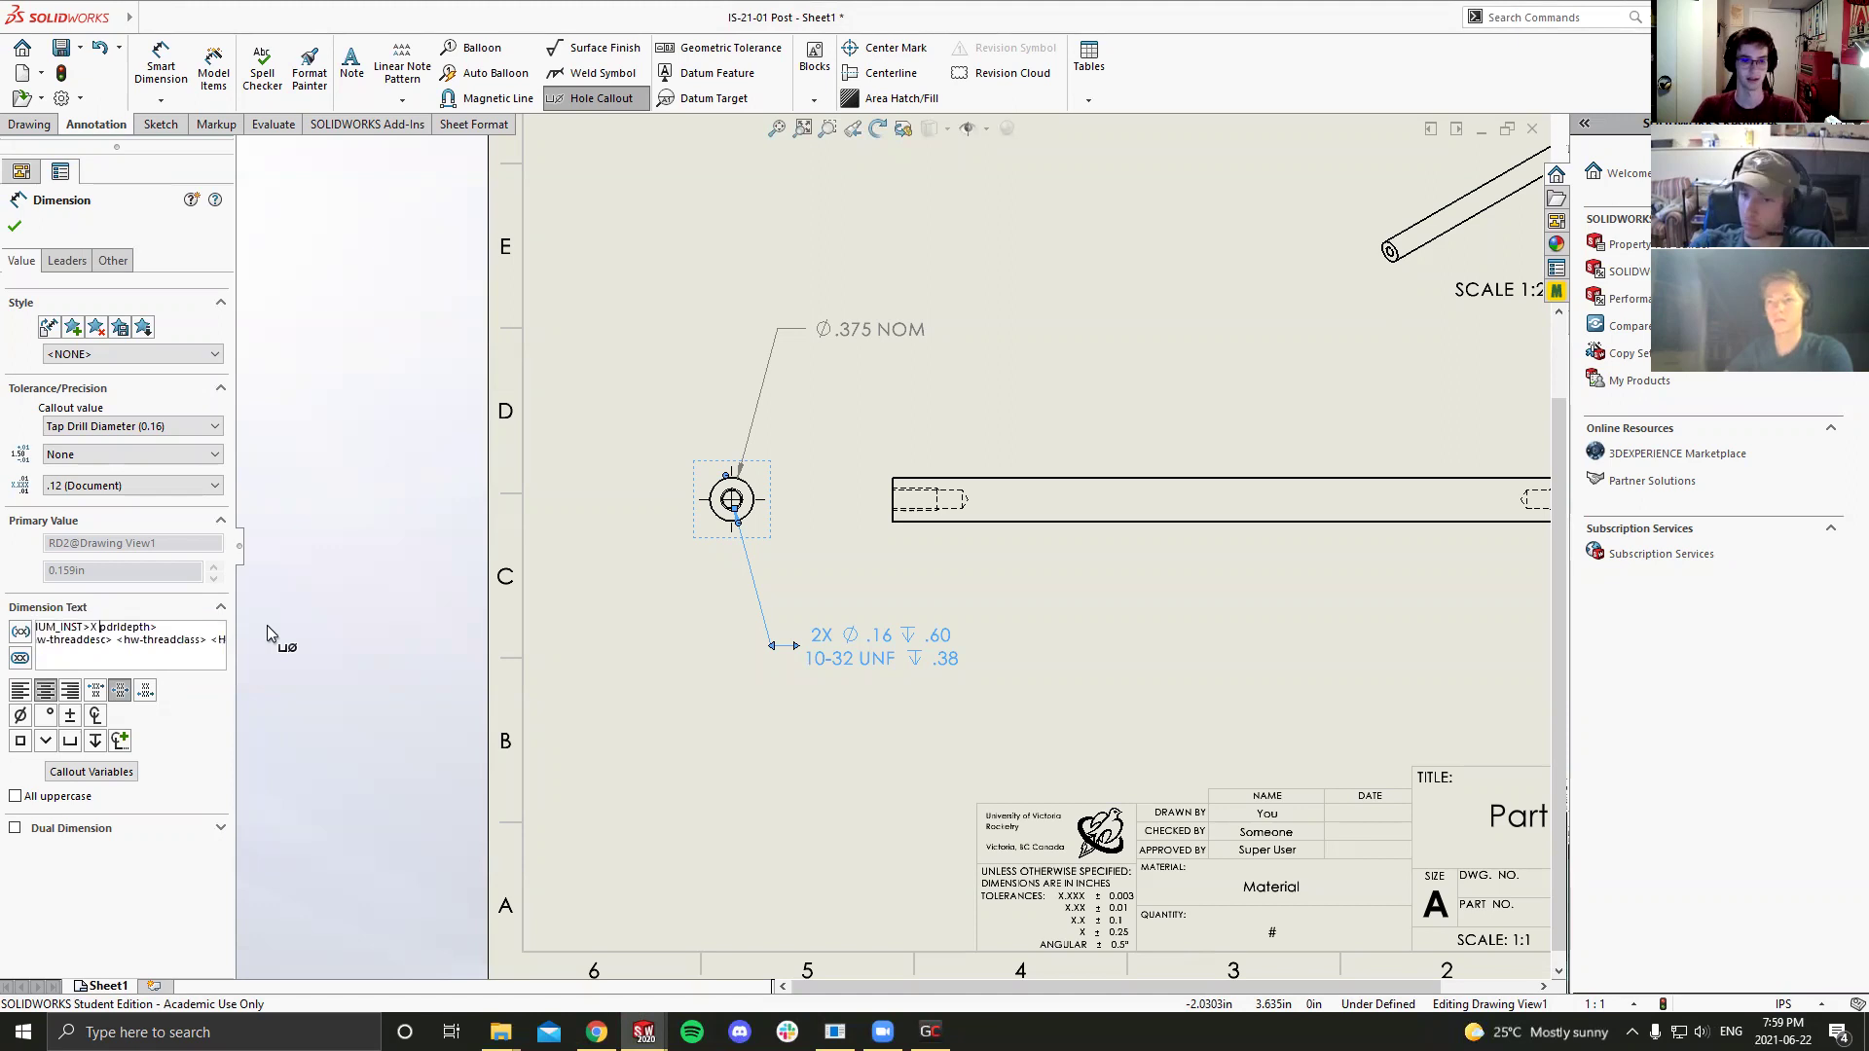
{"action": "left_click", "coordinate": [979, 522]}
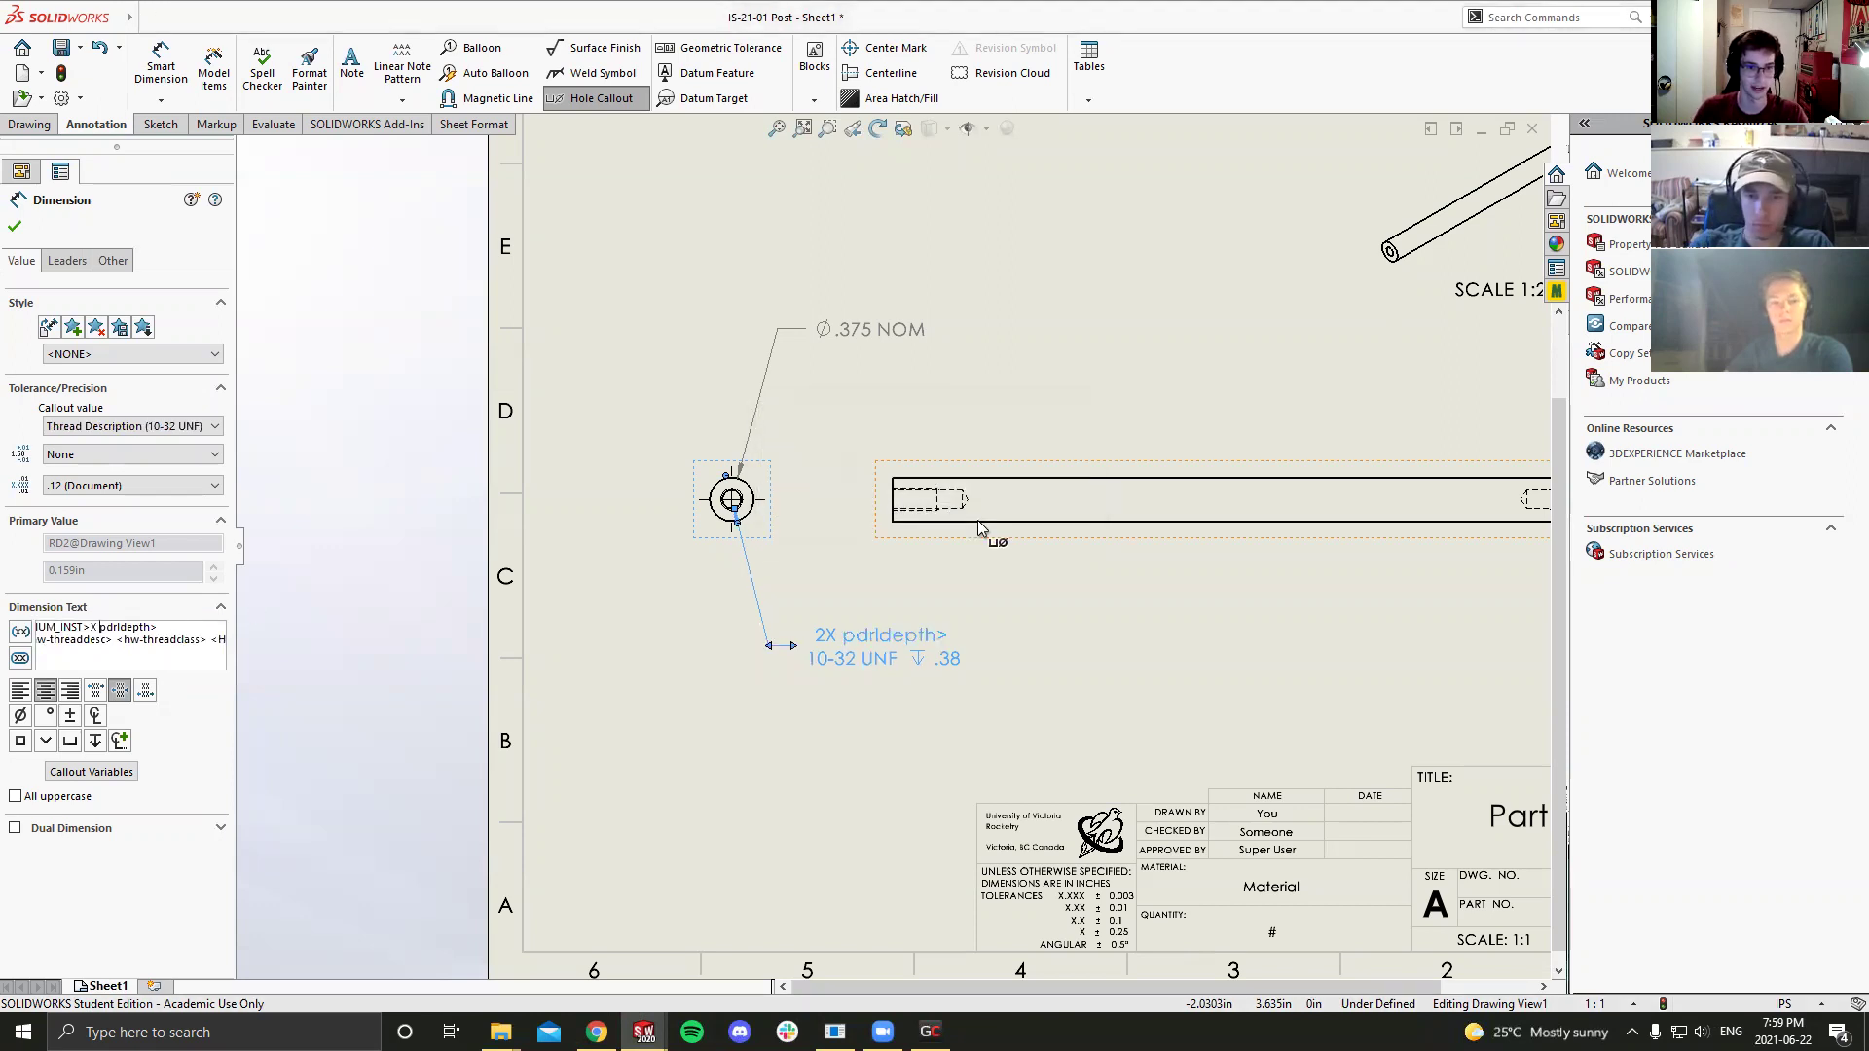
{"action": "left_click", "coordinate": [171, 627]}
{"action": "key", "text": "BackSpace"}
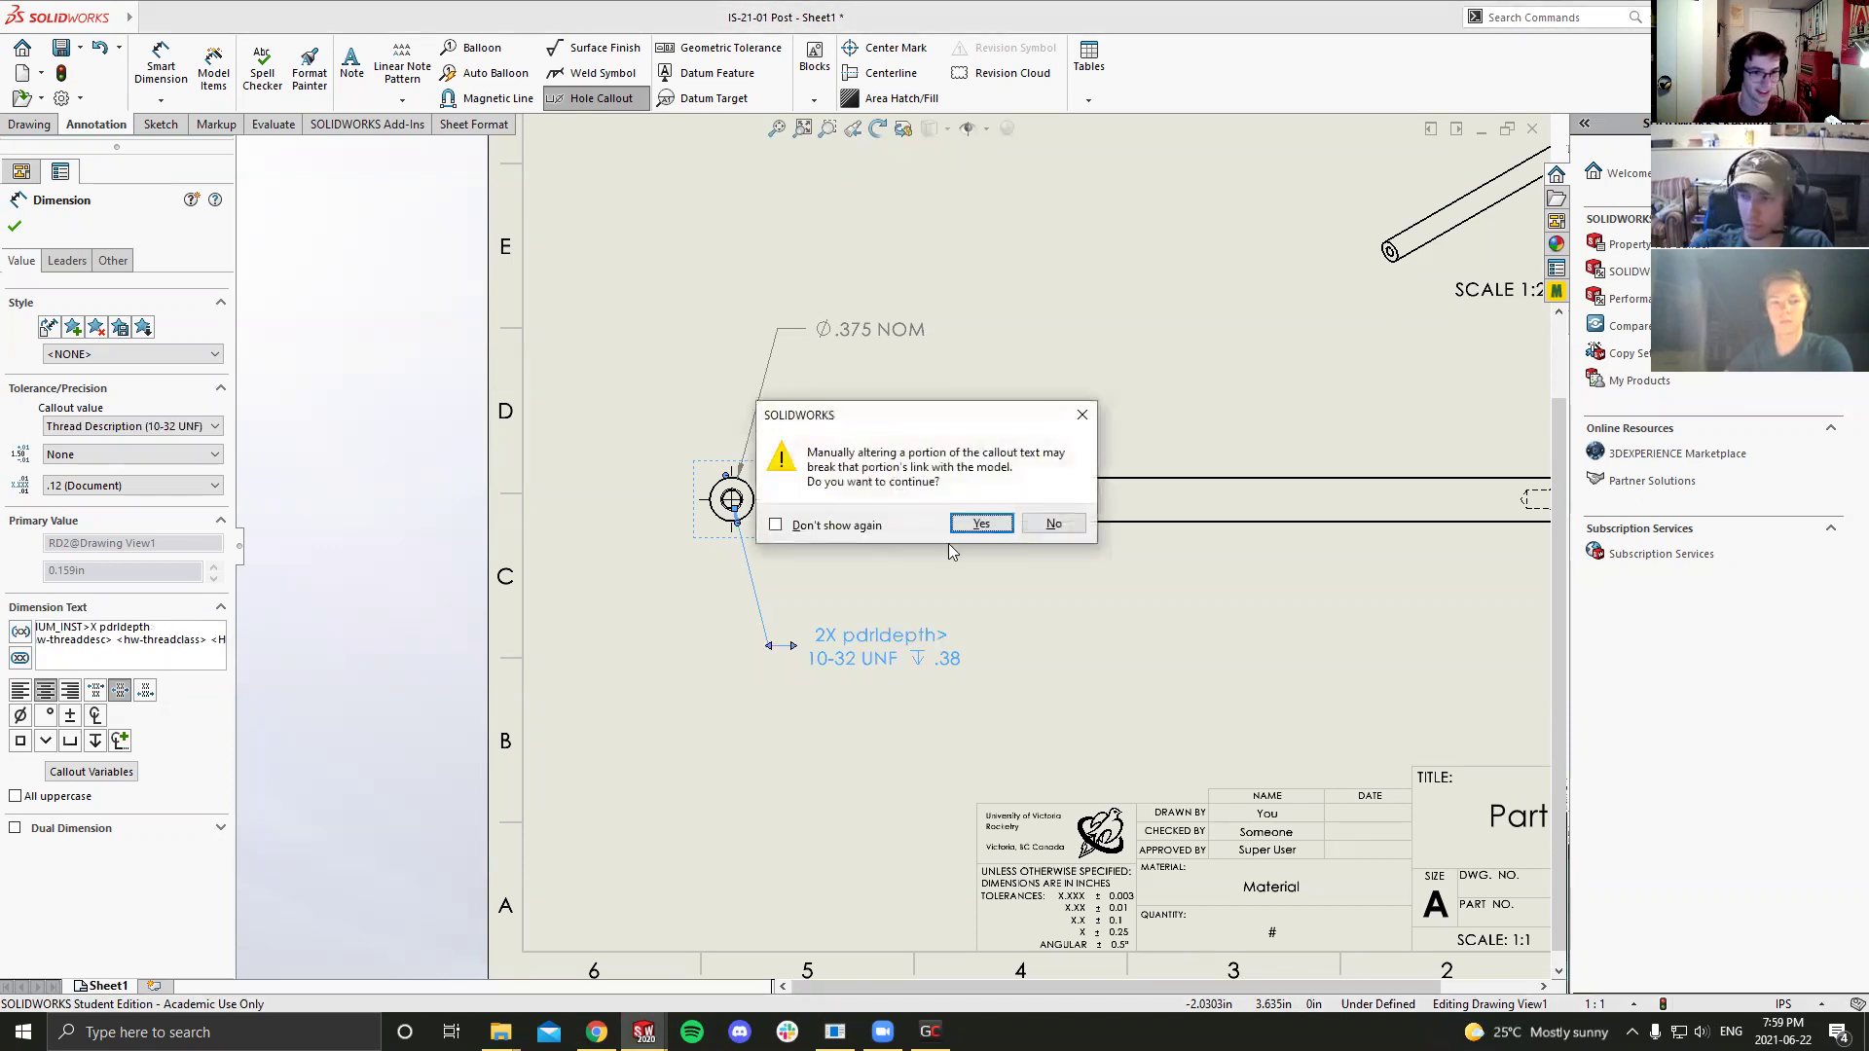
{"action": "left_click", "coordinate": [775, 524]}
{"action": "left_click", "coordinate": [980, 524]}
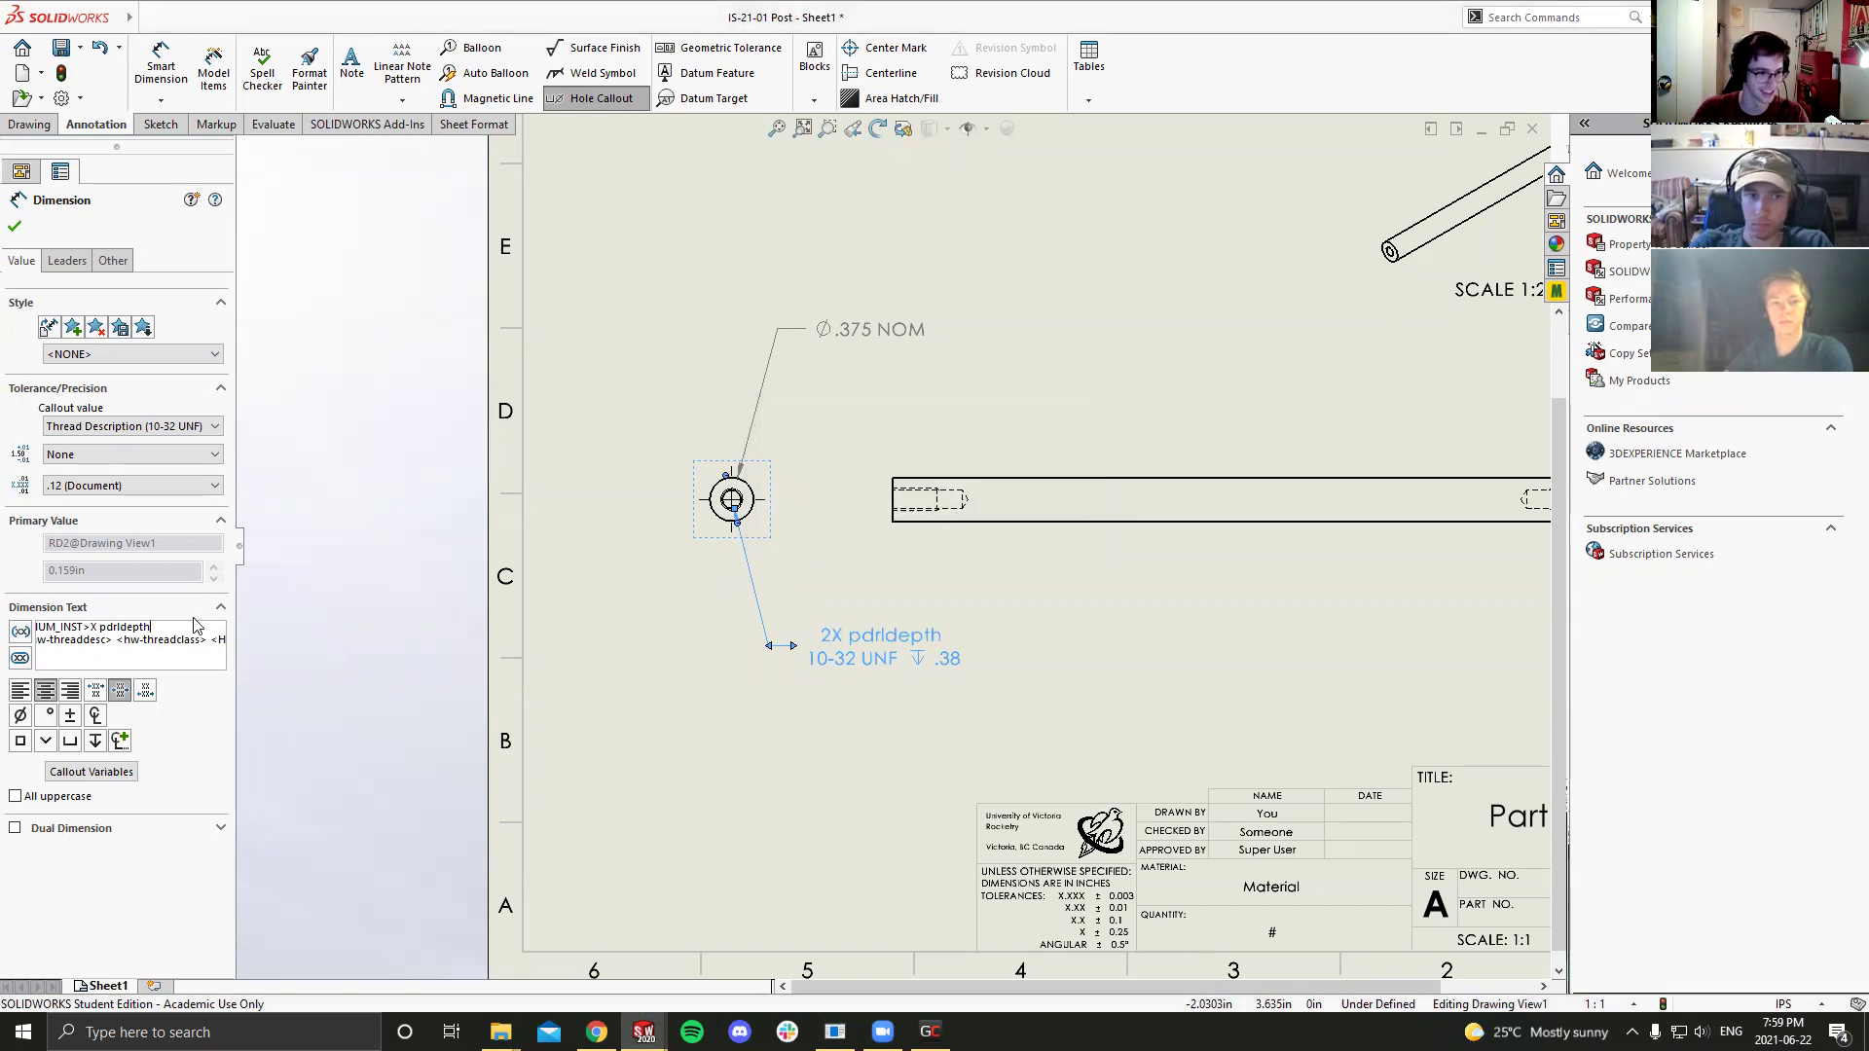
{"action": "key", "text": "BackSpace"}
{"action": "key", "text": "BackSpace"}
{"action": "key", "text": "BackSpace"}
{"action": "key", "text": "BackSpace"}
{"action": "key", "text": "BackSpace"}
{"action": "key", "text": "BackSpace"}
{"action": "key", "text": "BackSpace"}
{"action": "key", "text": "BackSpace"}
{"action": "key", "text": "BackSpace"}
{"action": "key", "text": "BackSpace"}
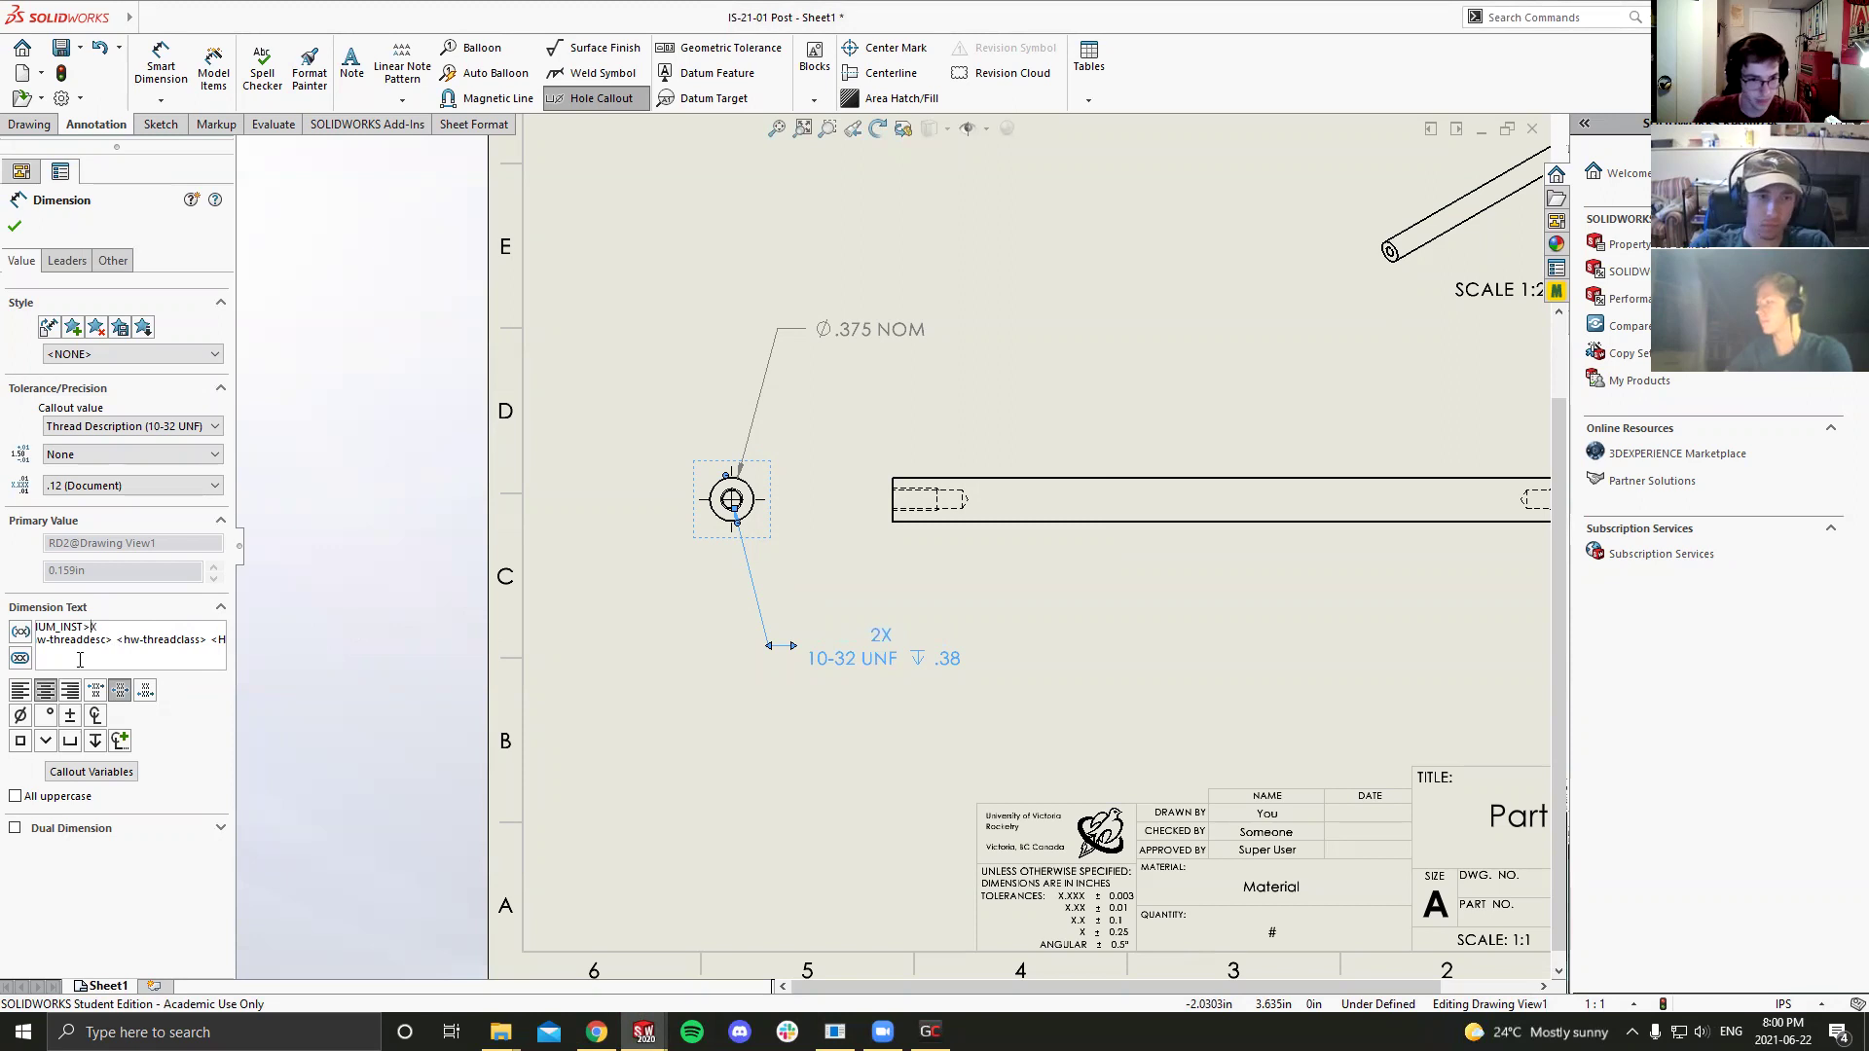
Step: Join the callout onto one line reading 2X 10-32 UNF ↧.38 and confirm it
{"action": "left_click", "coordinate": [39, 631]}
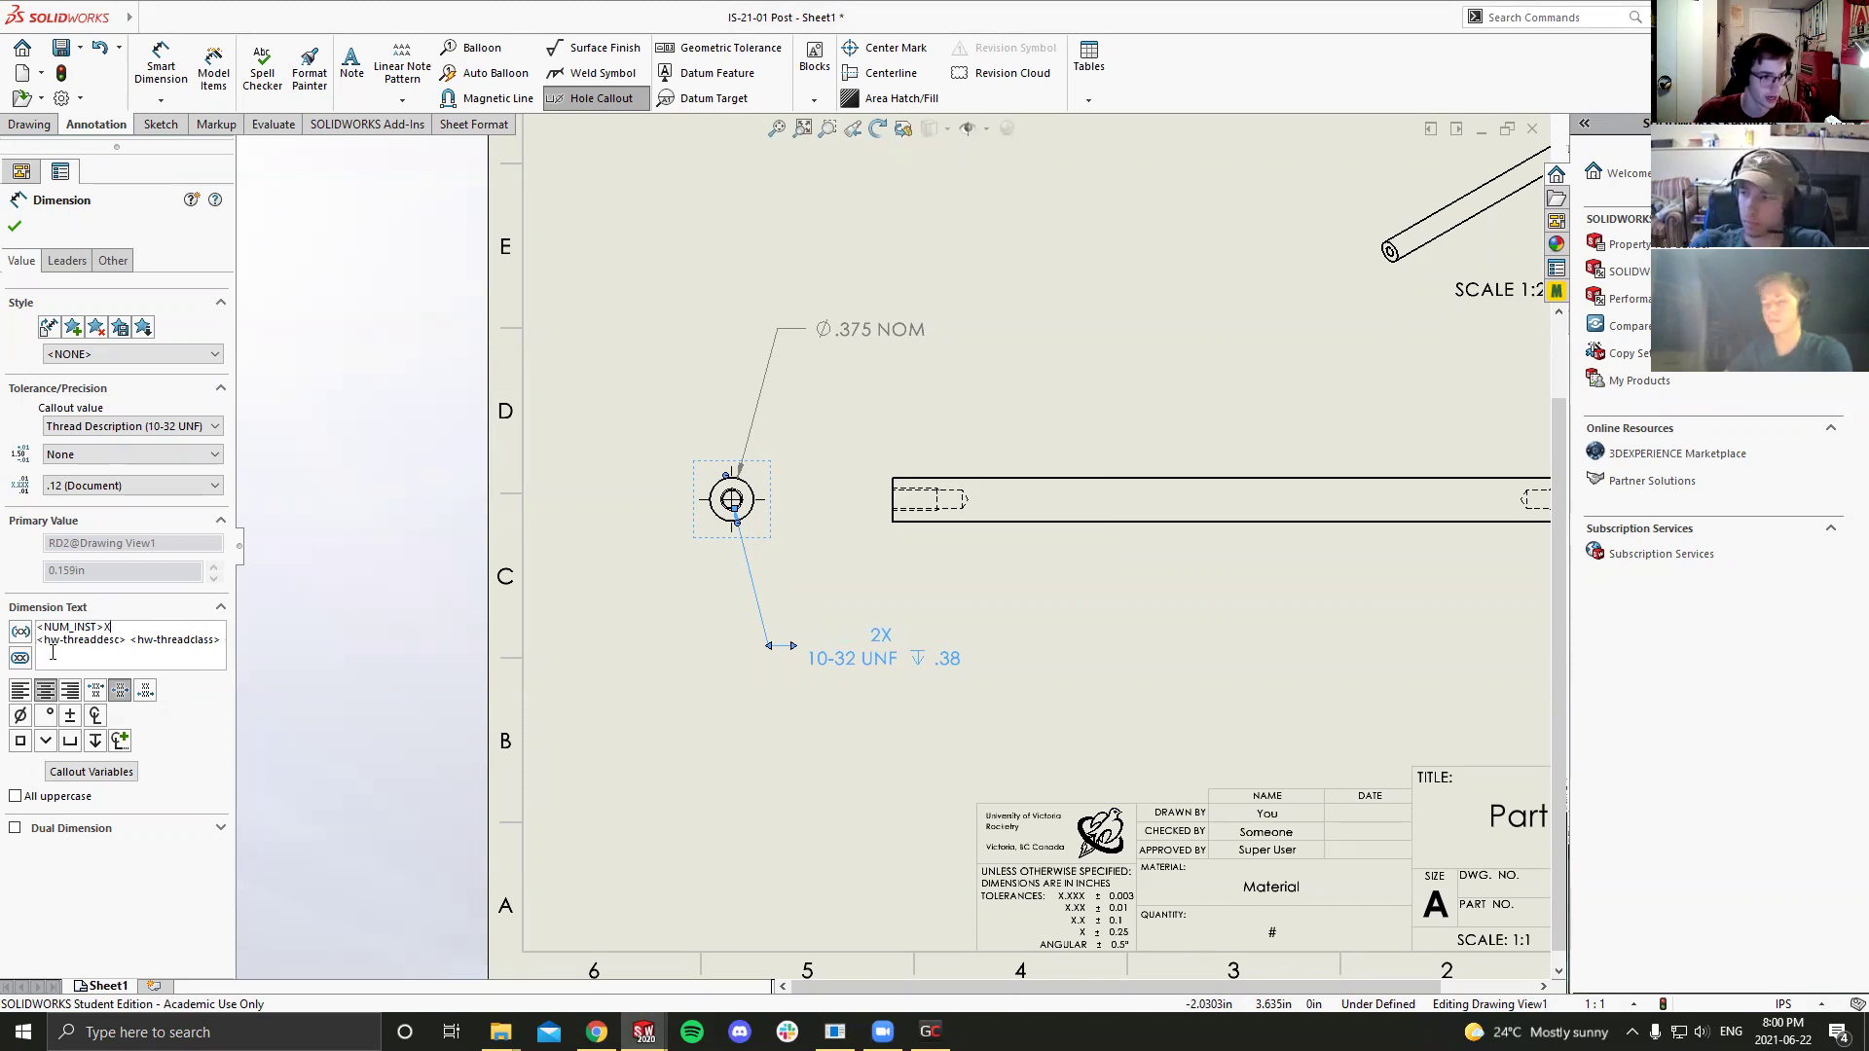
{"action": "key", "text": "Down"}
{"action": "key", "text": "BackSpace"}
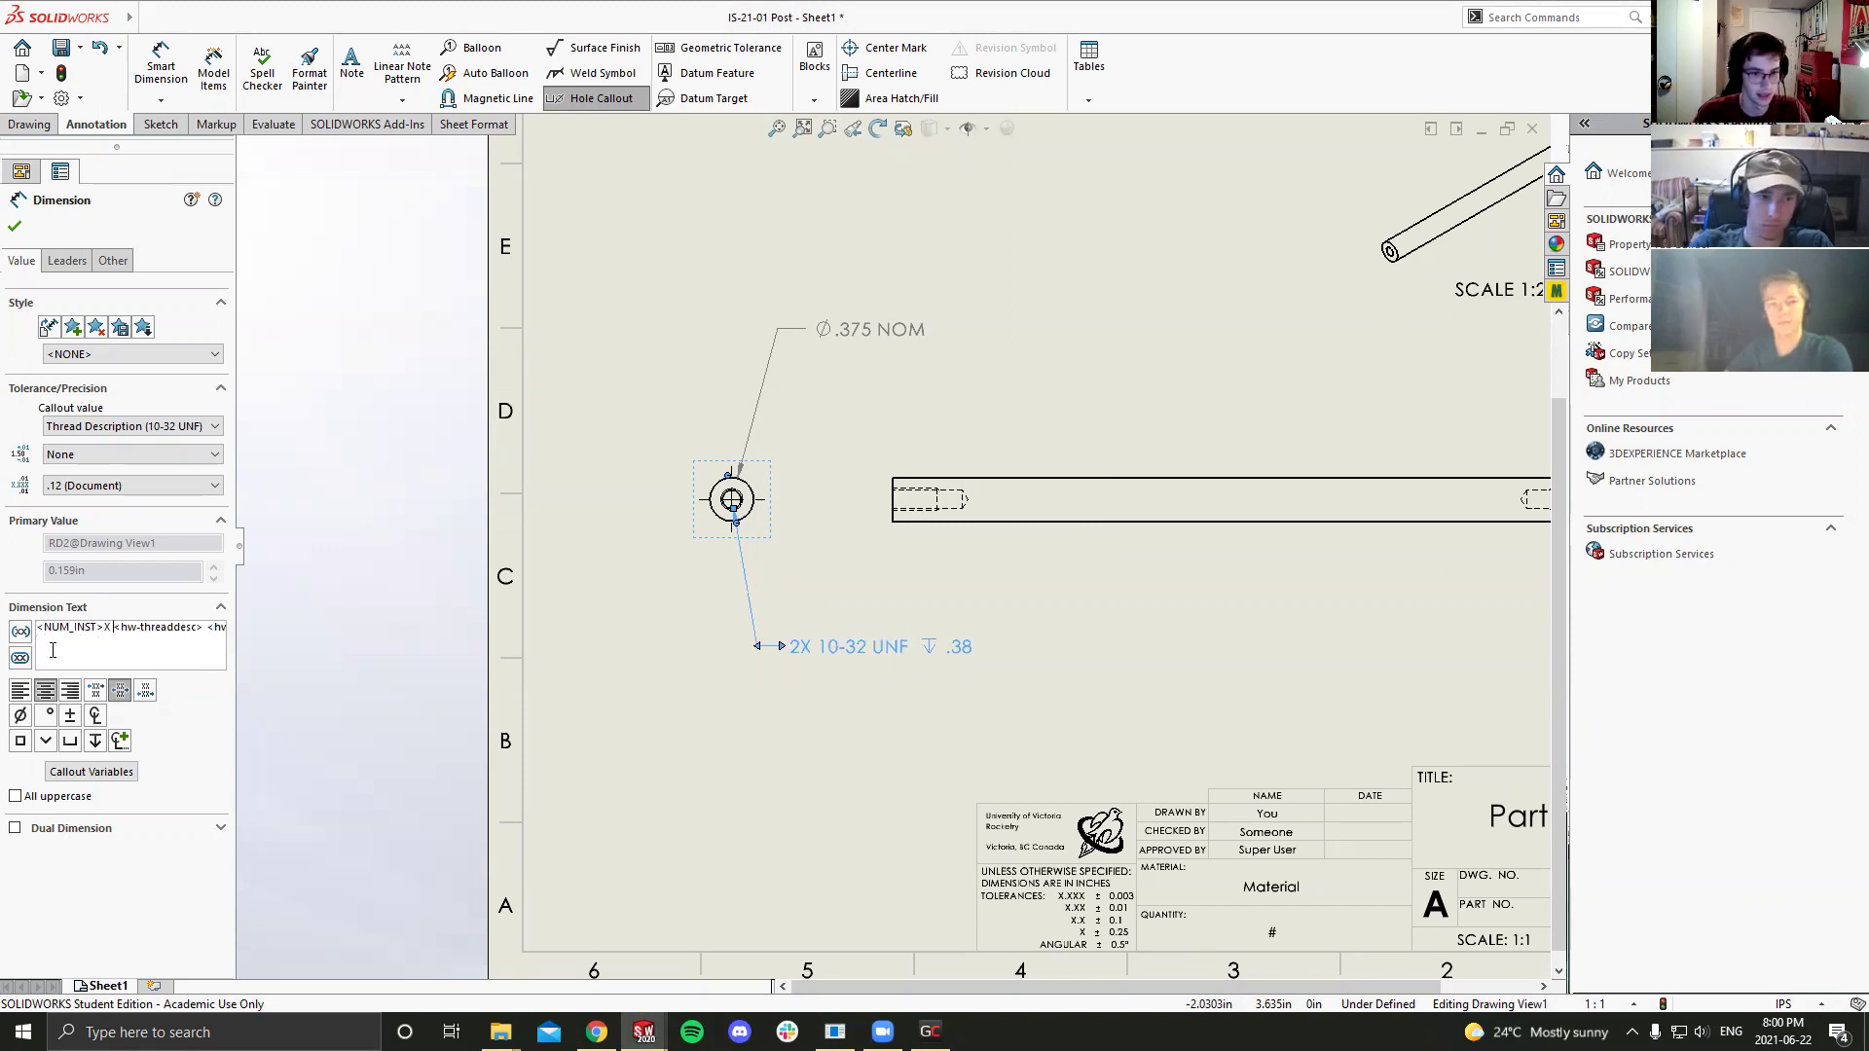
{"action": "left_click", "coordinate": [872, 678]}
{"action": "key", "text": "Escape"}
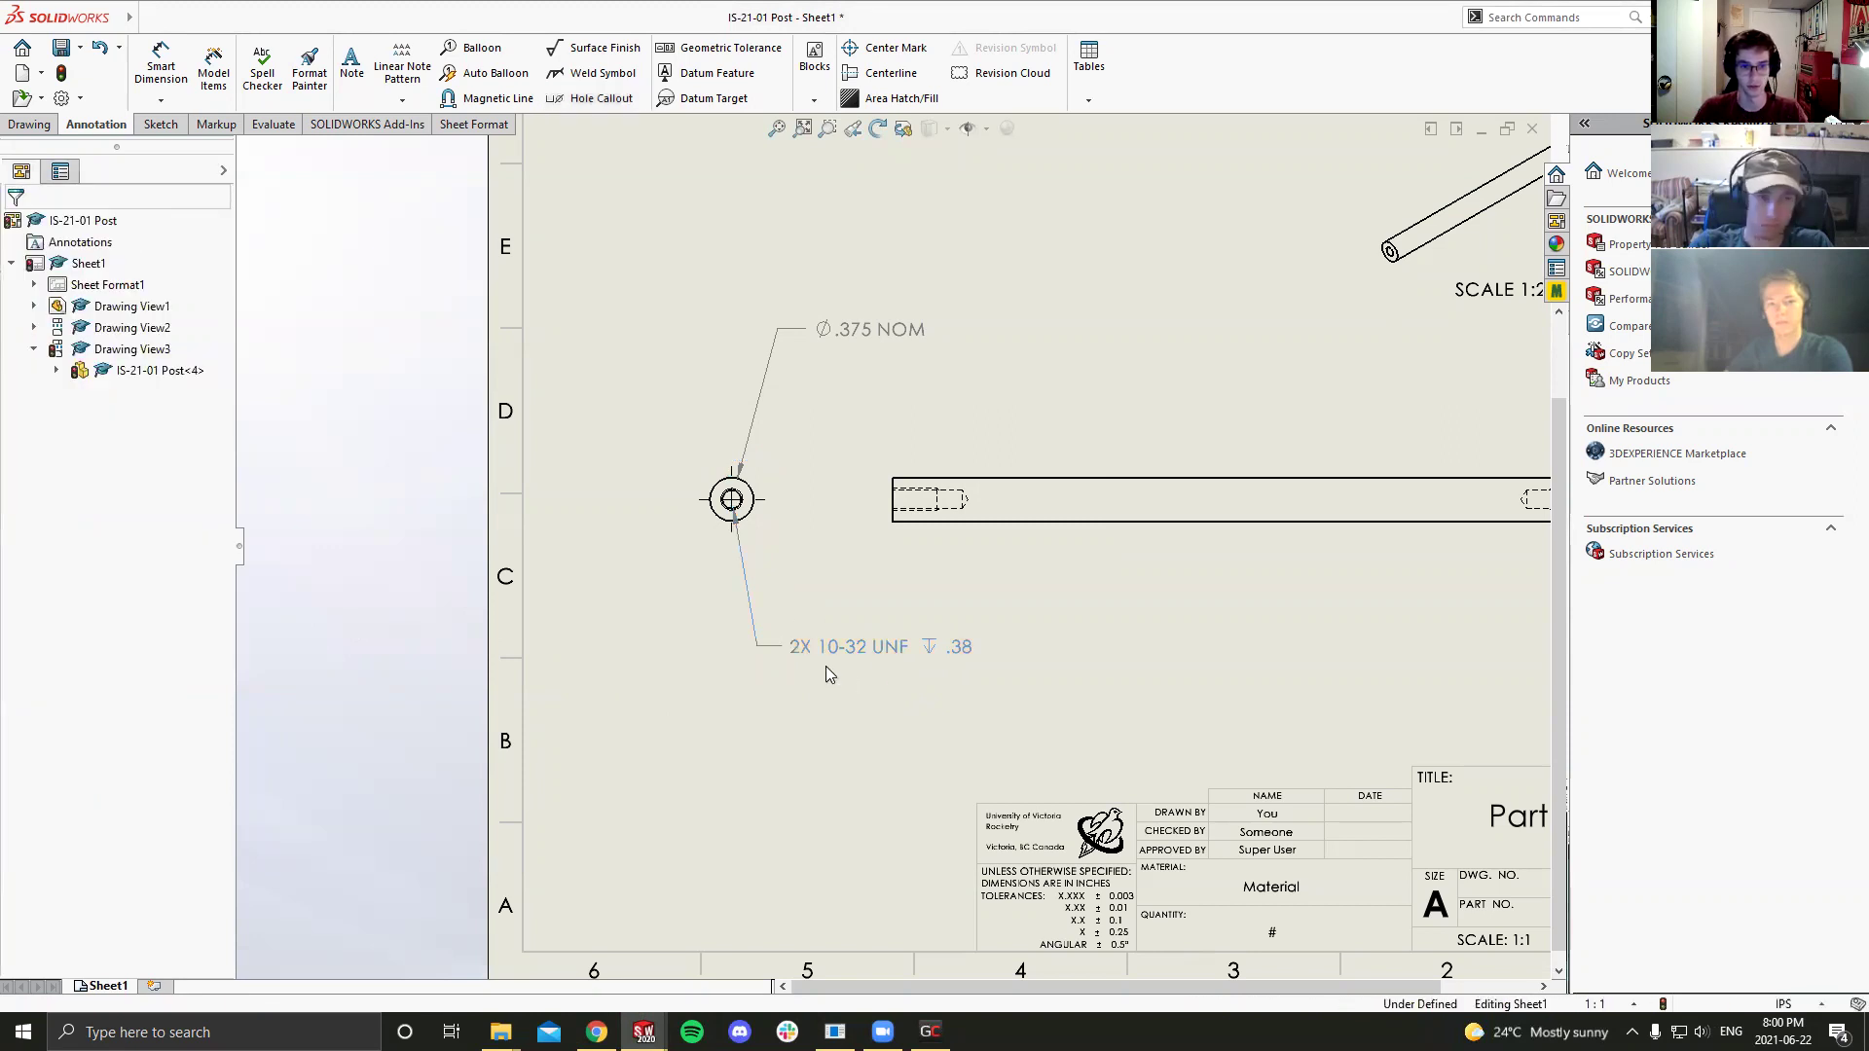
{"action": "scroll", "coordinate": [915, 648], "scroll_direction": "up", "scroll_amount": 3}
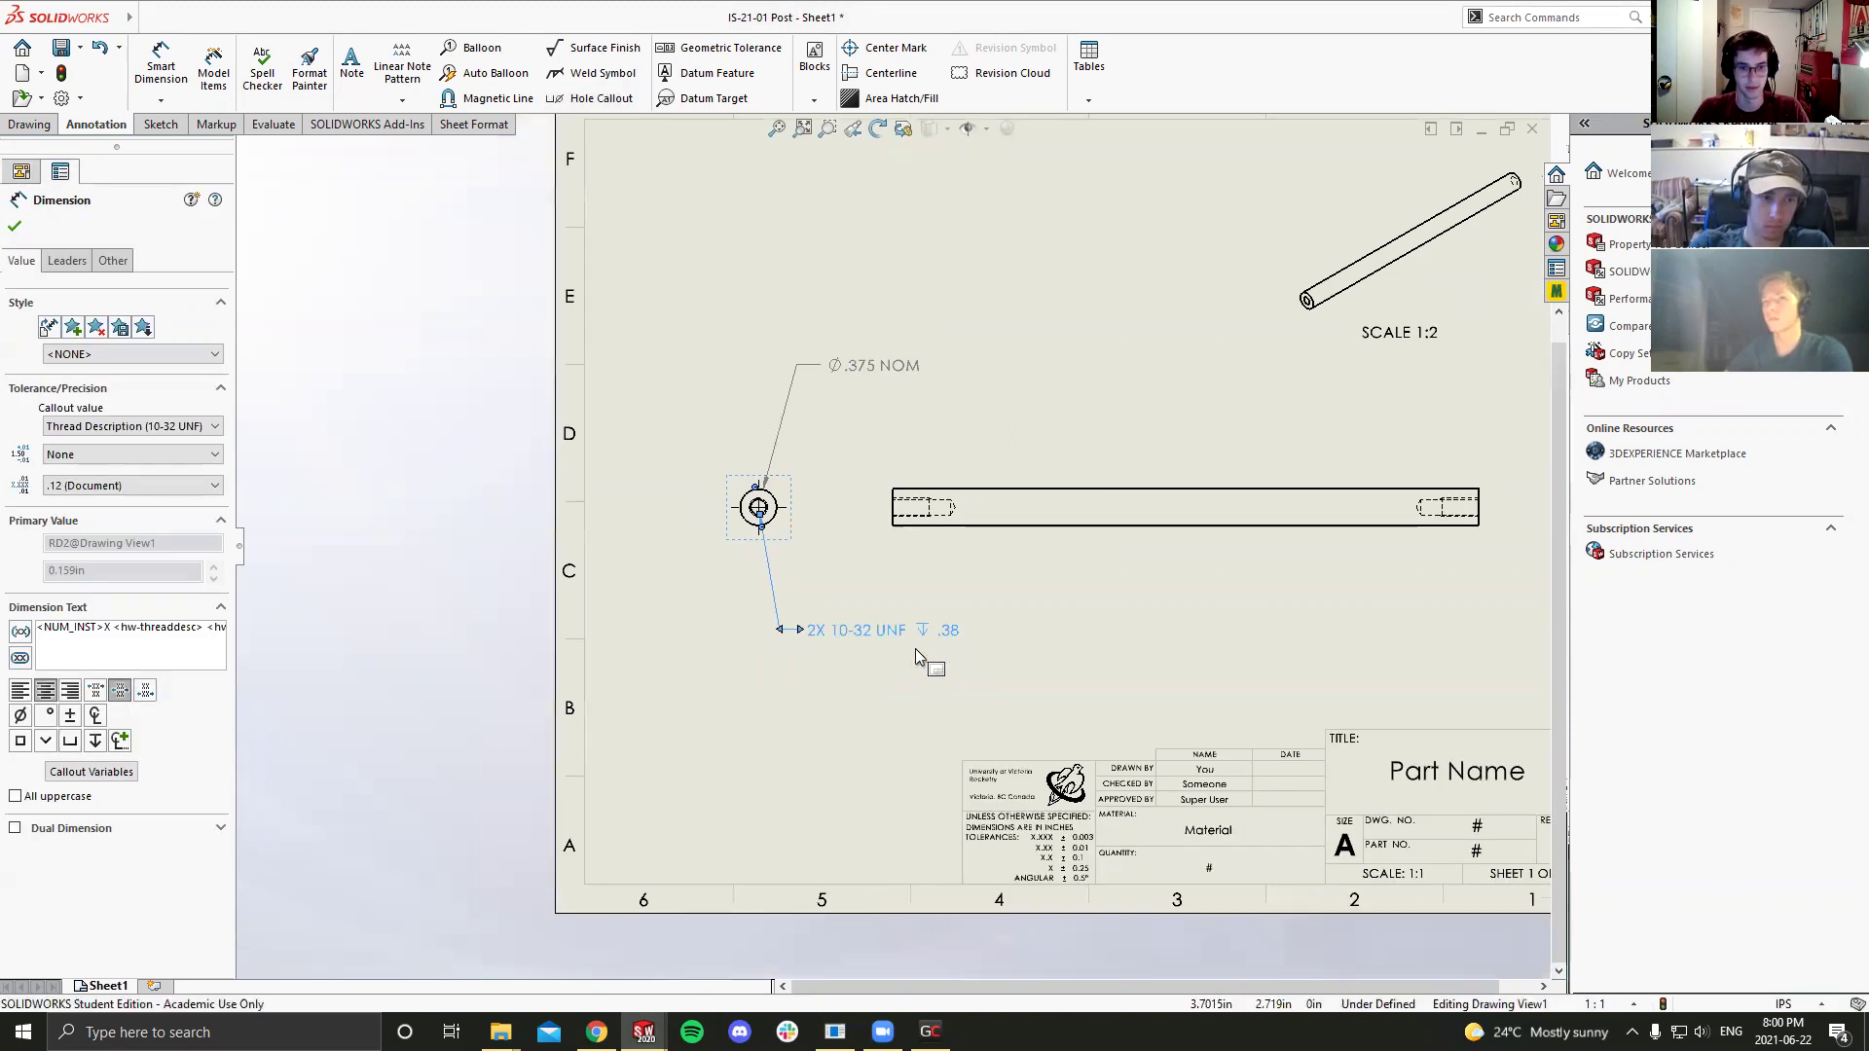
{"action": "scroll", "coordinate": [827, 646], "scroll_direction": "down", "scroll_amount": 3}
{"action": "left_click", "coordinate": [828, 647]}
{"action": "left_click", "coordinate": [856, 628]}
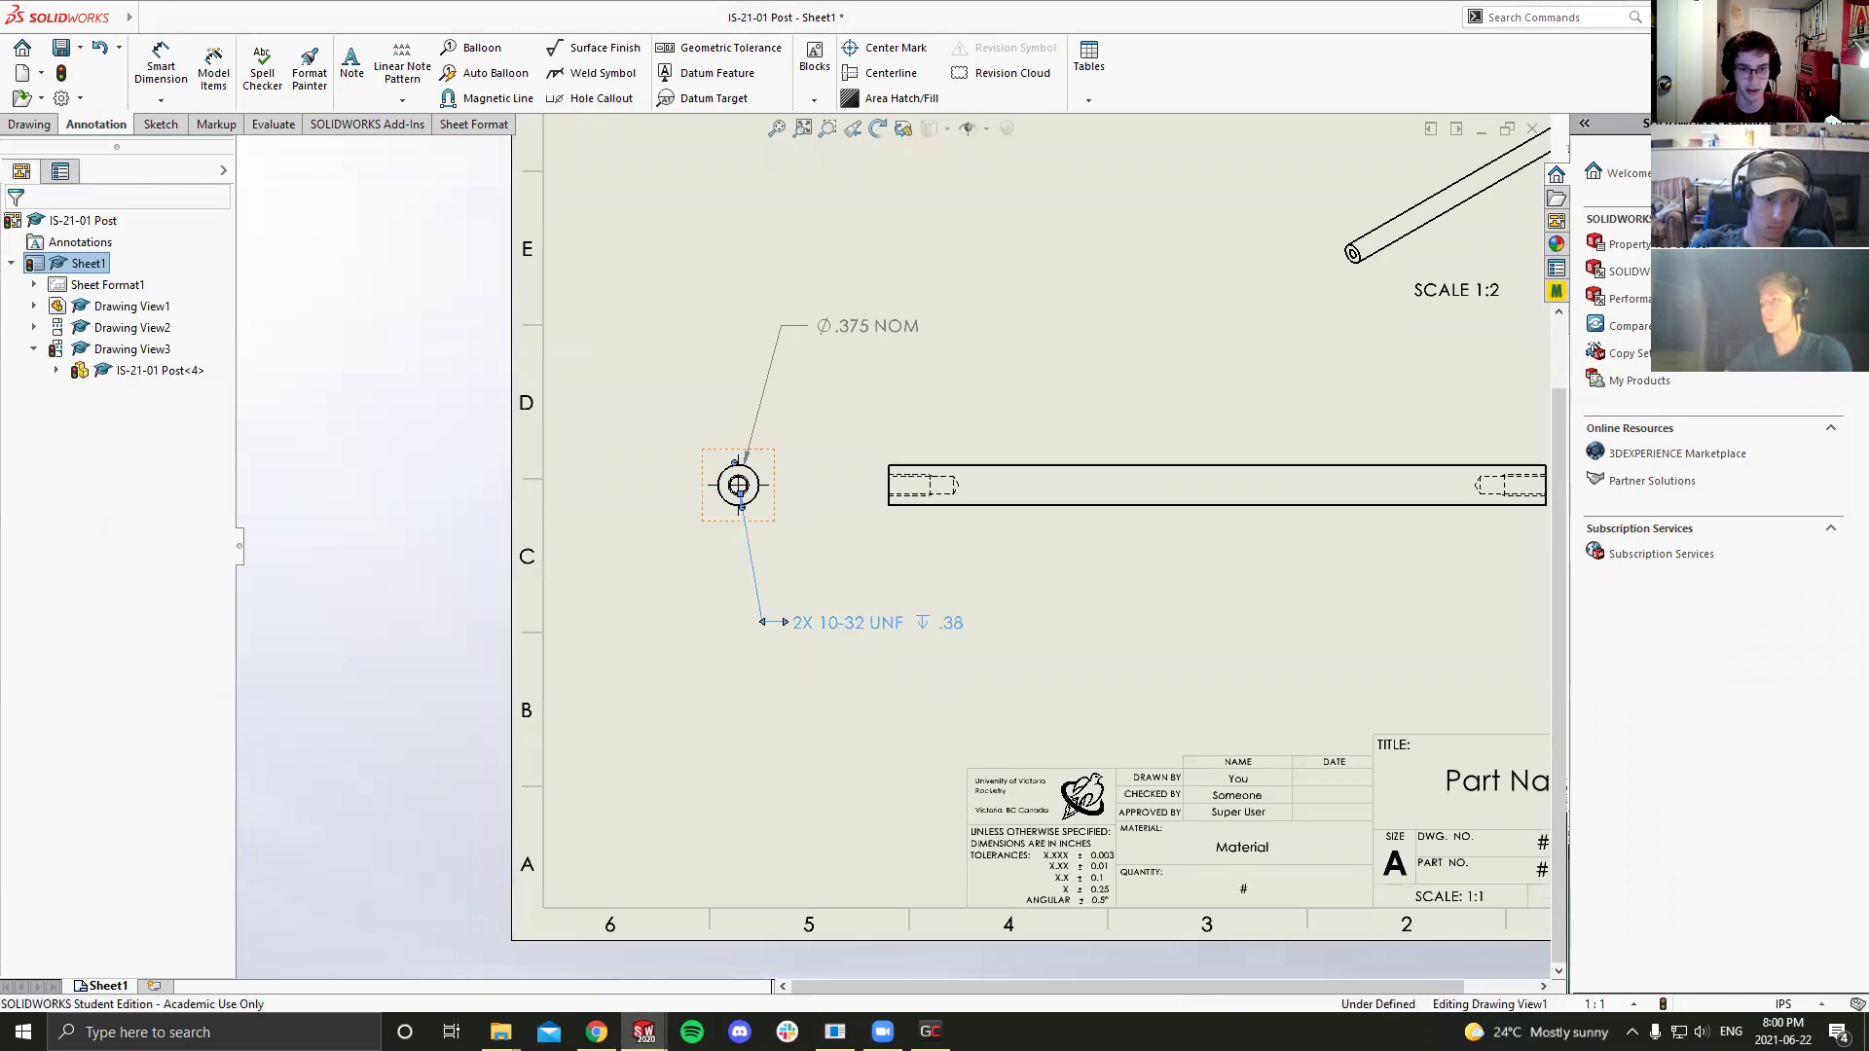
{"action": "left_click", "coordinate": [800, 672]}
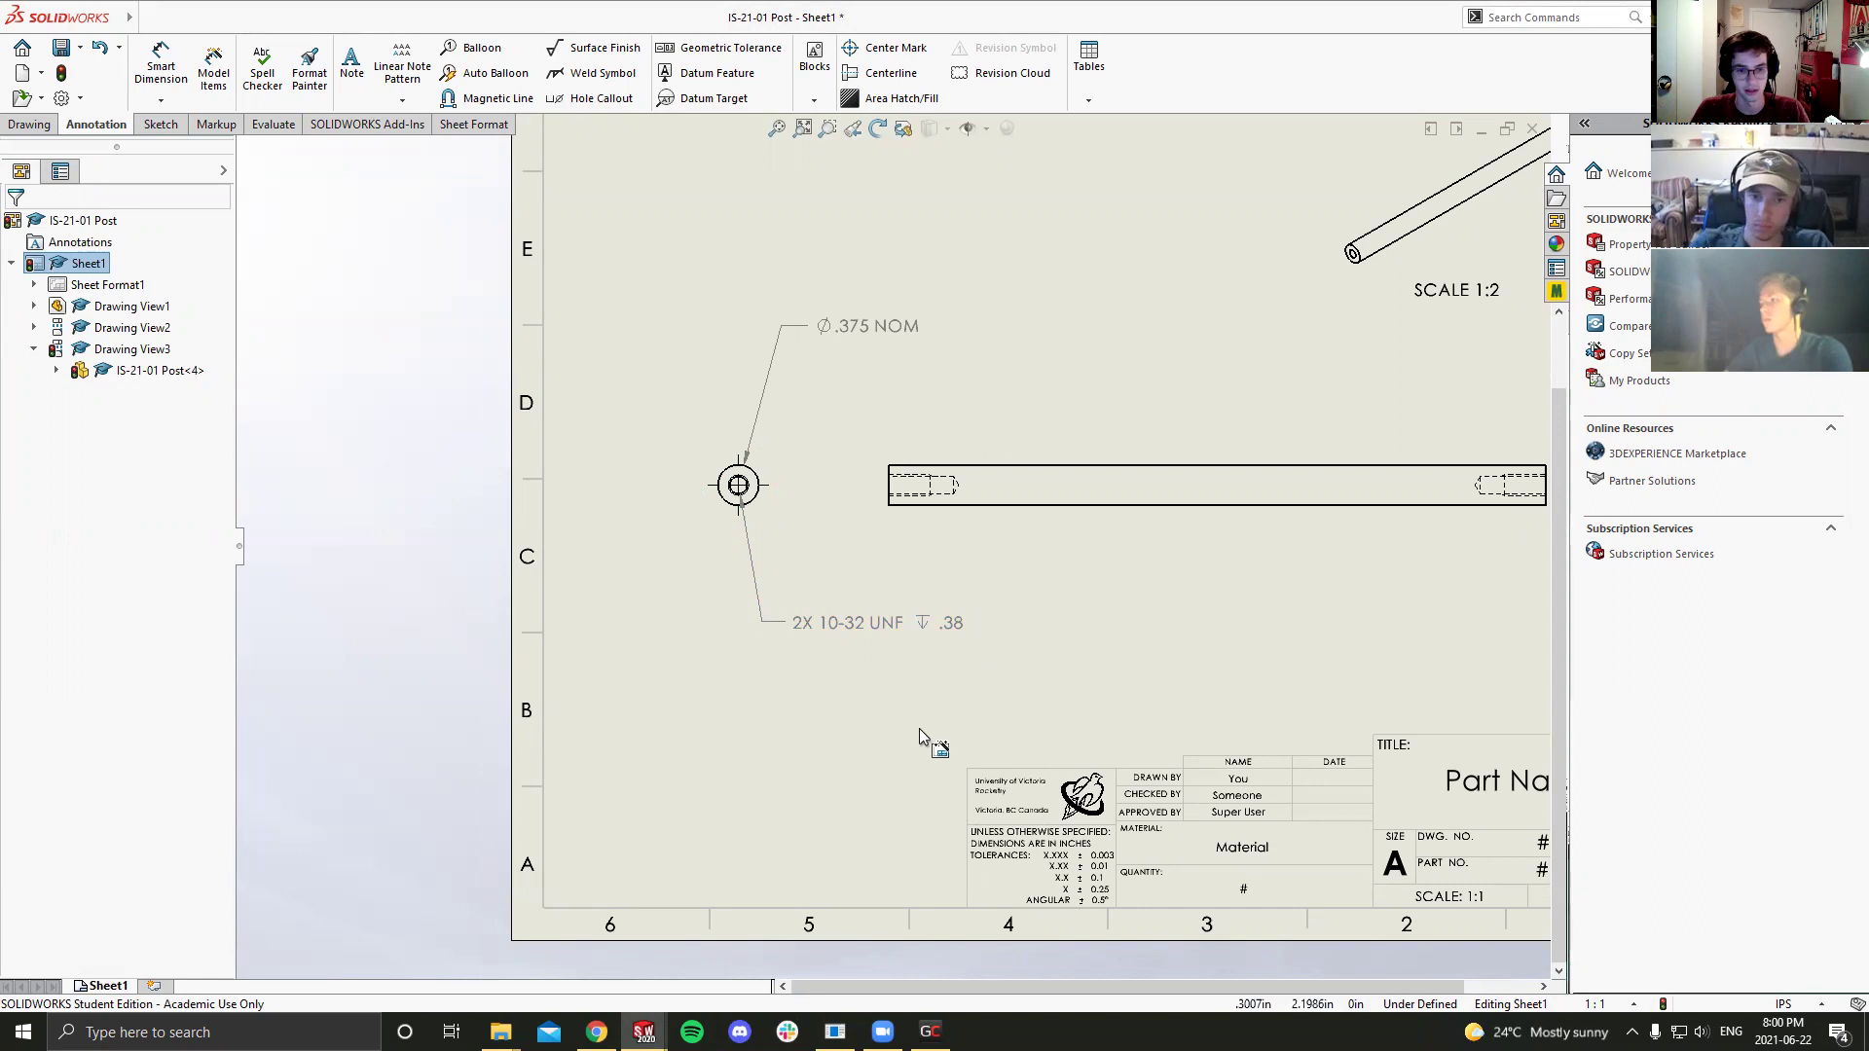
{"action": "scroll", "coordinate": [1054, 800], "scroll_direction": "up", "scroll_amount": 1}
{"action": "scroll", "coordinate": [1052, 797], "scroll_direction": "down", "scroll_amount": 2}
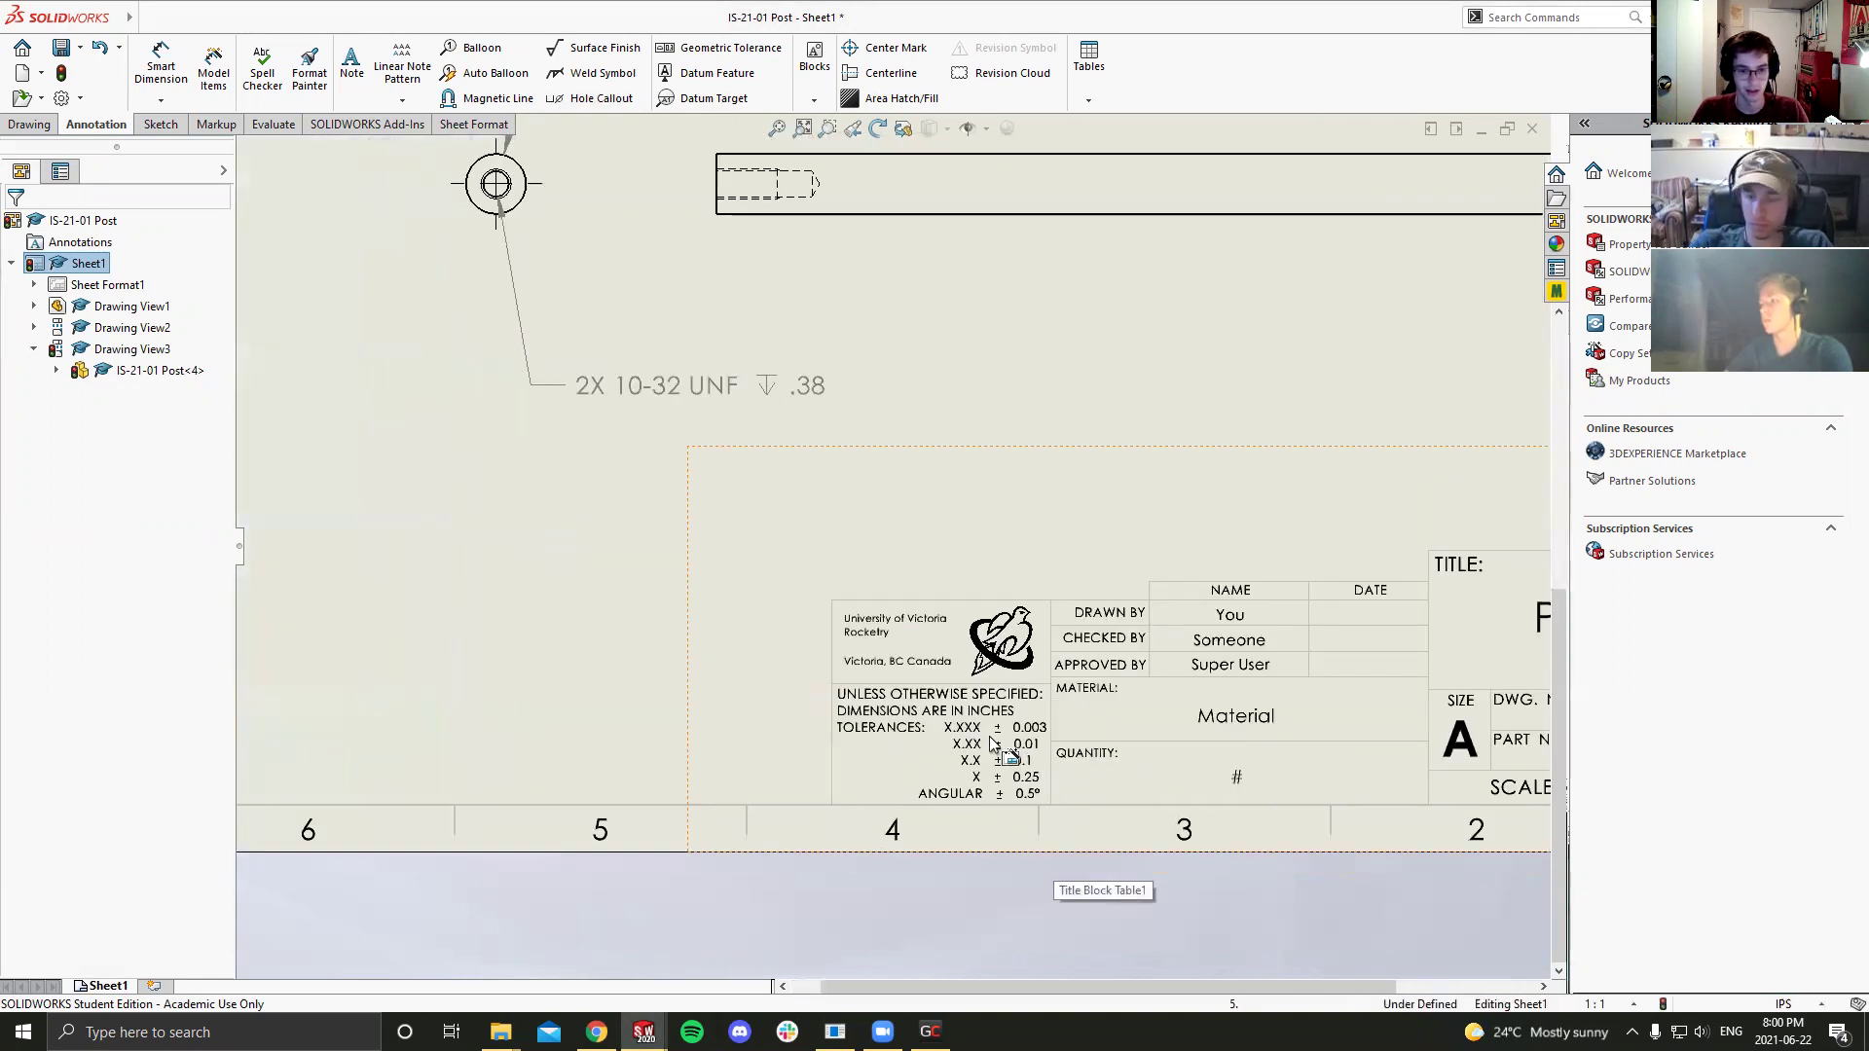
{"action": "scroll", "coordinate": [1052, 796], "scroll_direction": "down", "scroll_amount": 2}
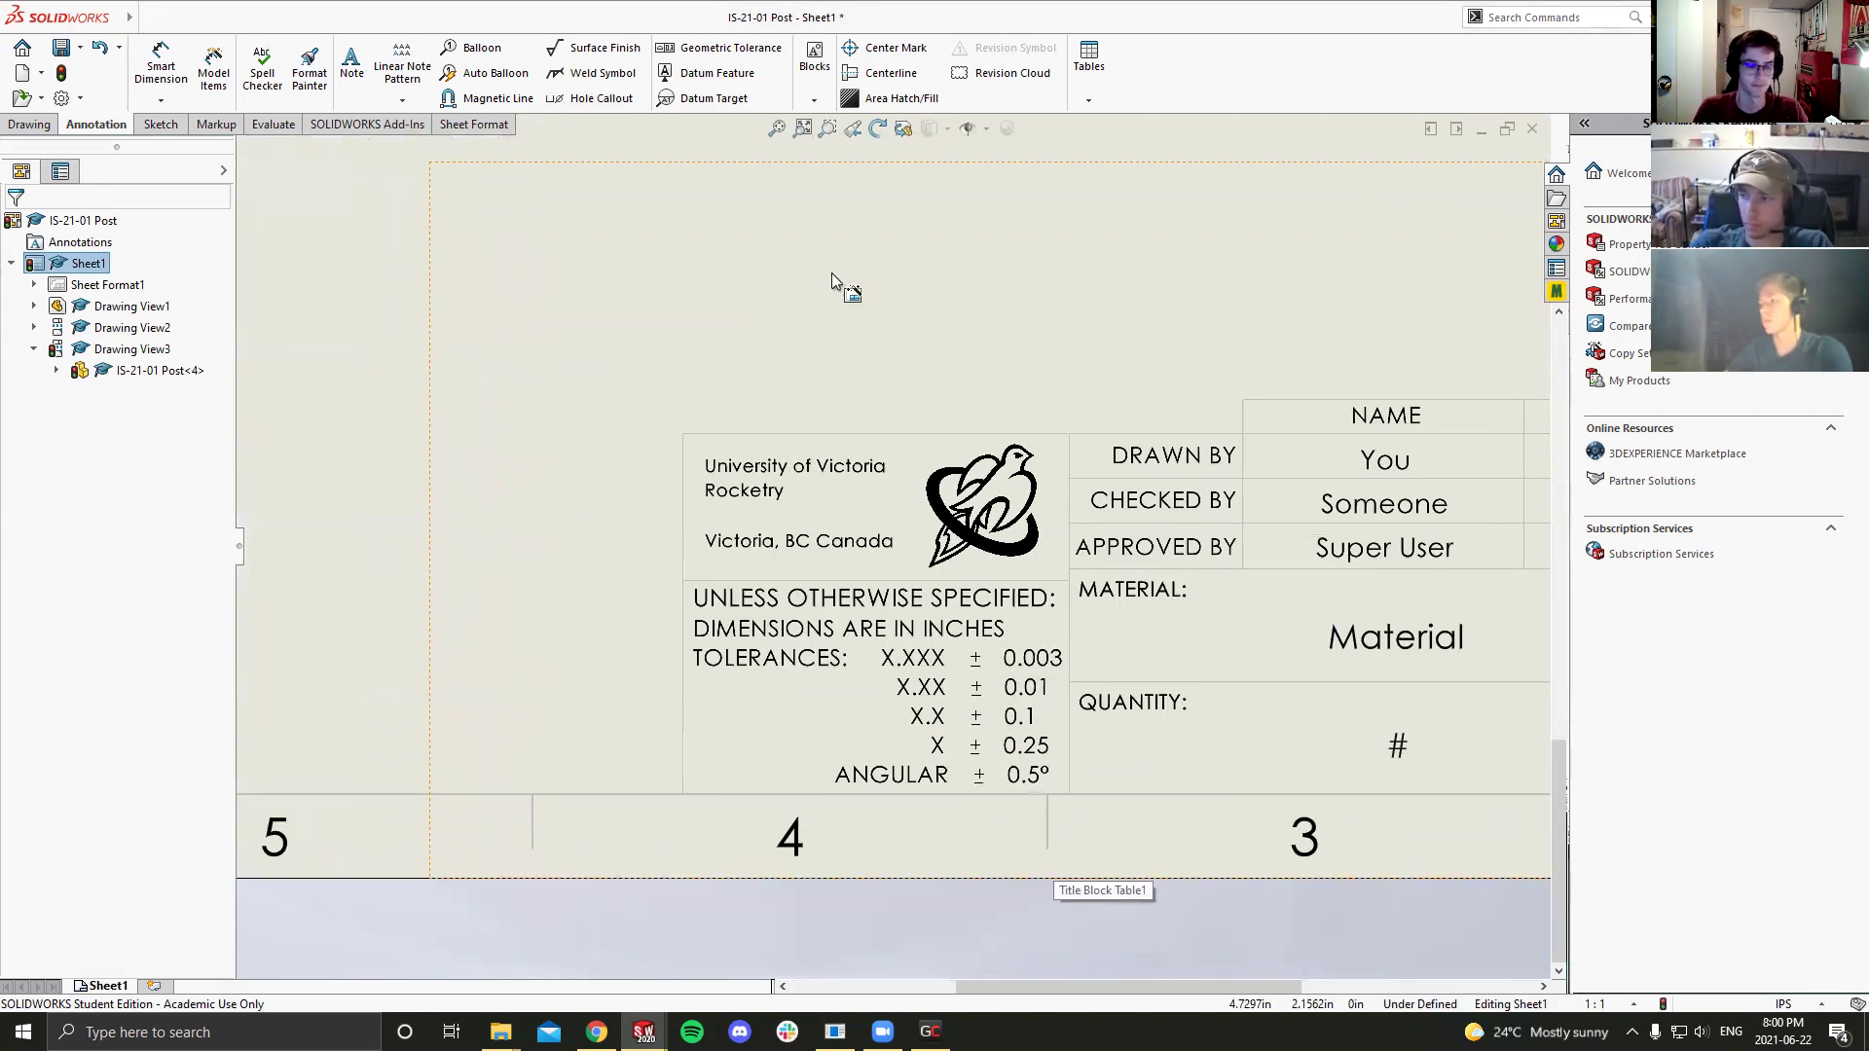
{"action": "scroll", "coordinate": [831, 272], "scroll_direction": "up", "scroll_amount": 3}
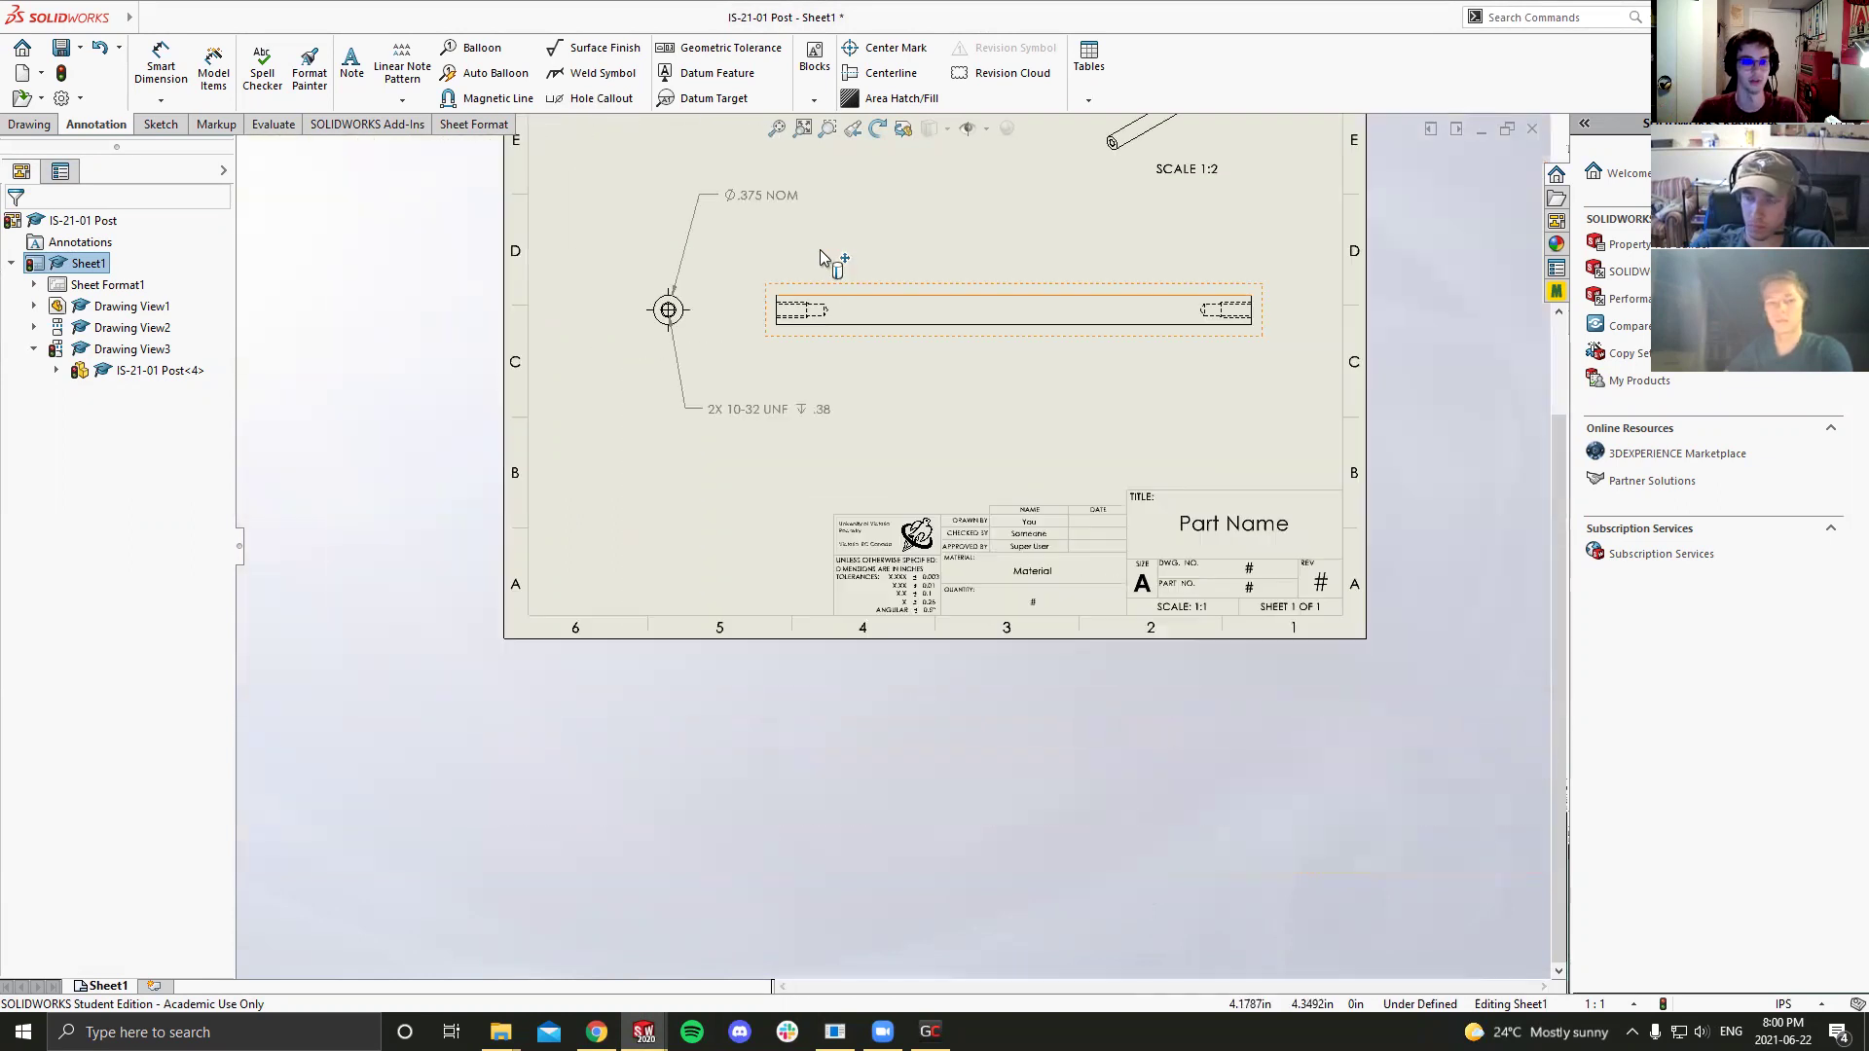
{"action": "scroll", "coordinate": [820, 249], "scroll_direction": "down", "scroll_amount": 1}
{"action": "scroll", "coordinate": [830, 263], "scroll_direction": "up", "scroll_amount": 1}
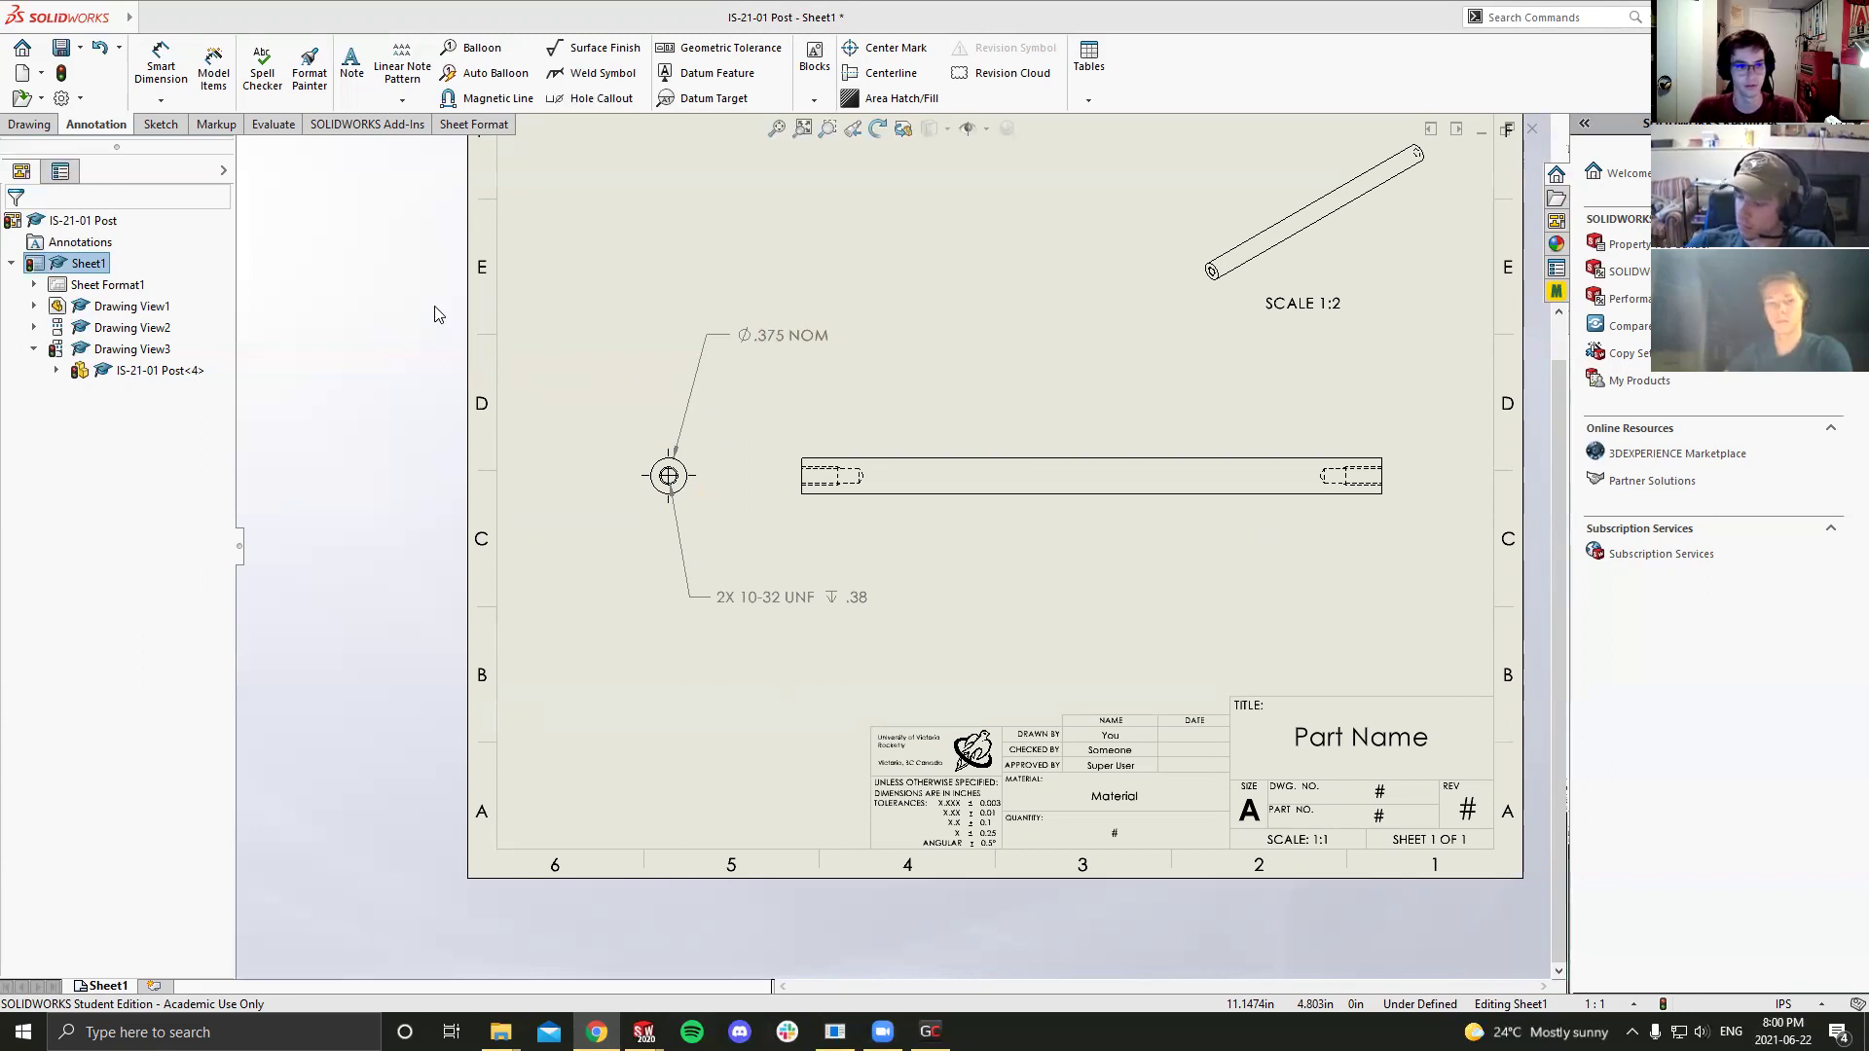
Step: Dimension the shaft's overall length as 6.053 above the side view, with .123 precision
{"action": "left_click", "coordinate": [180, 73]}
{"action": "scroll", "coordinate": [985, 420], "scroll_direction": "down", "scroll_amount": 1}
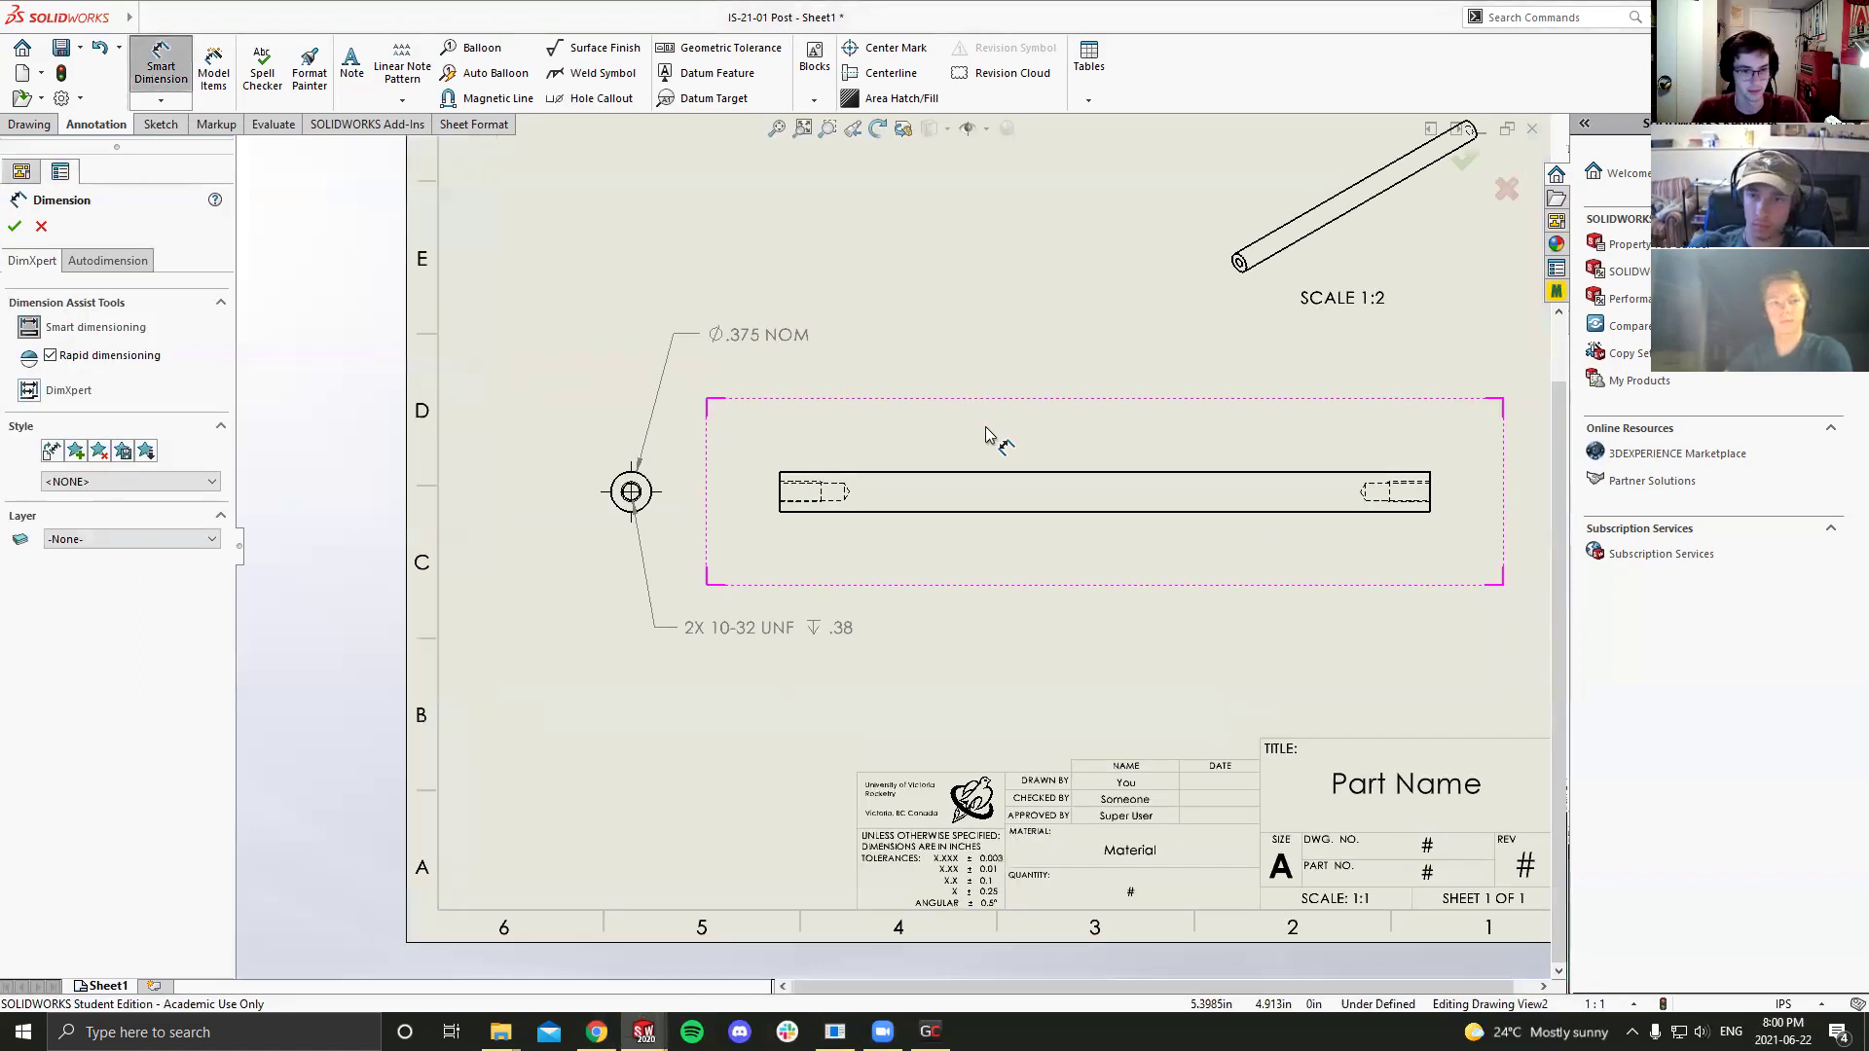
{"action": "left_click", "coordinate": [782, 497]}
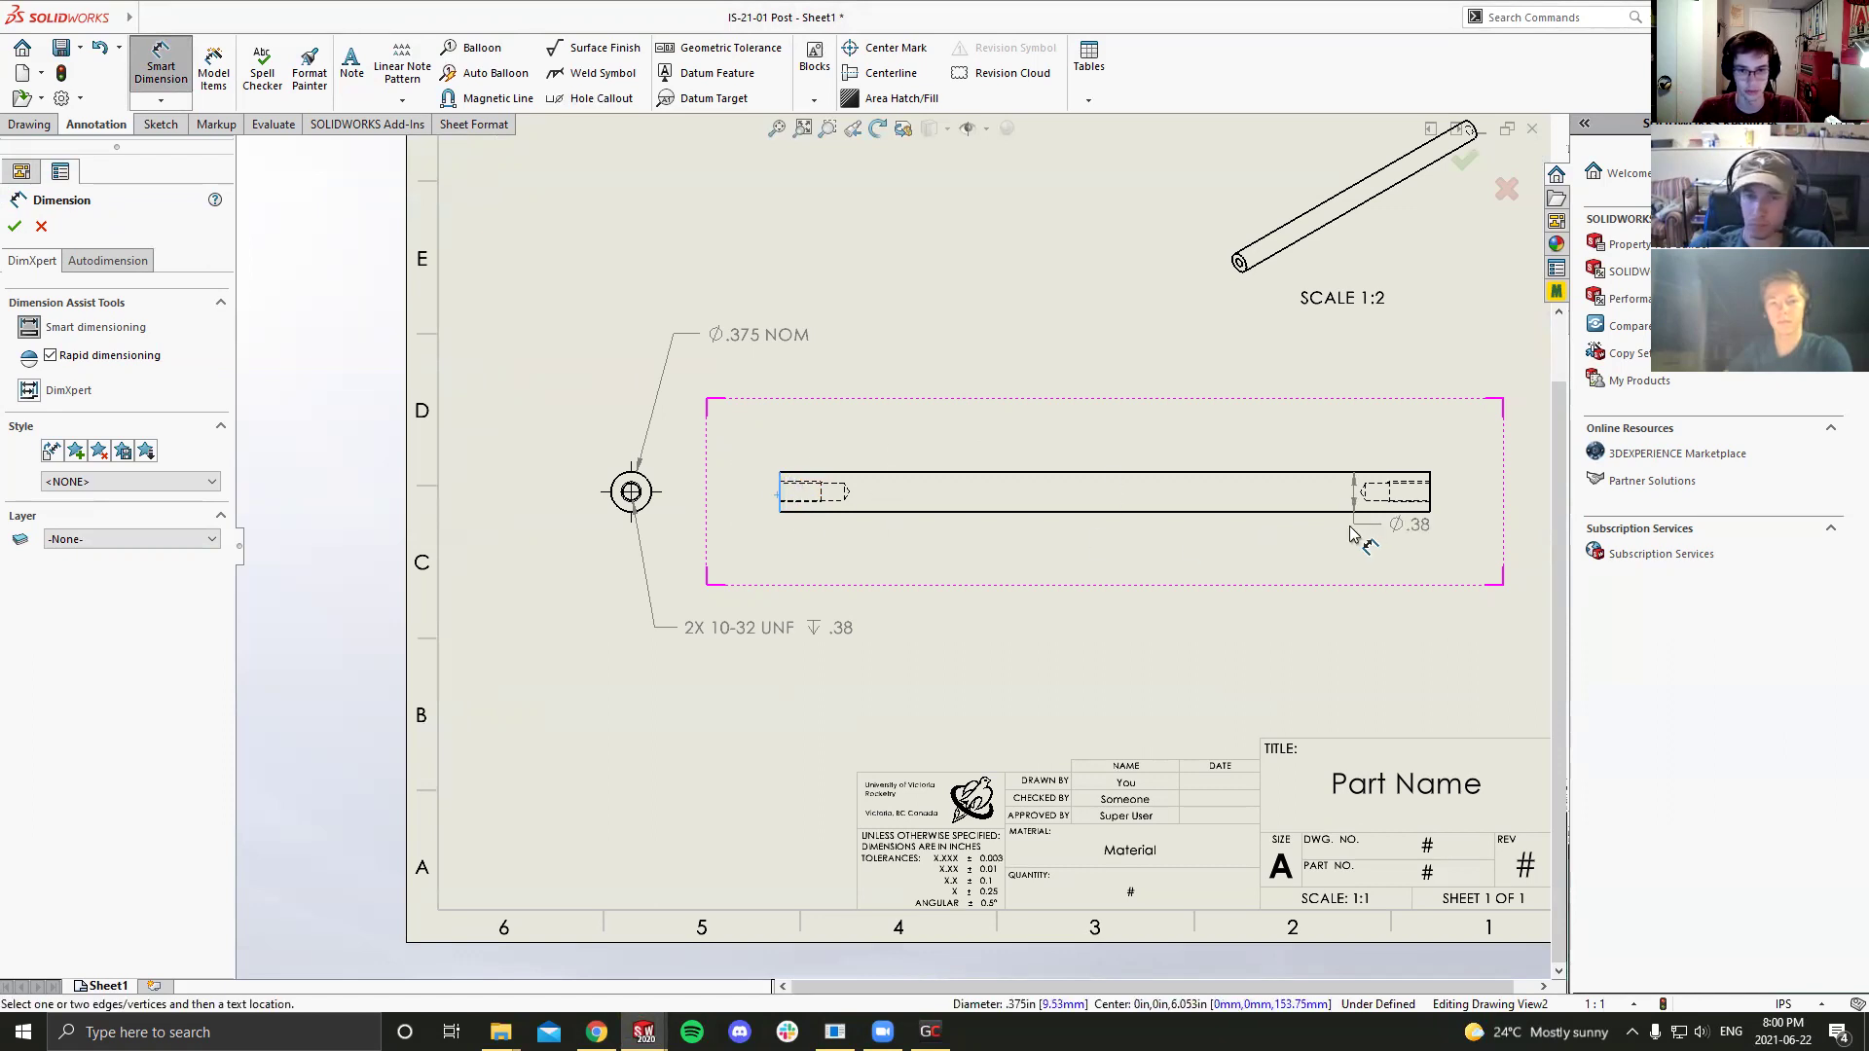
{"action": "left_click", "coordinate": [1426, 482]}
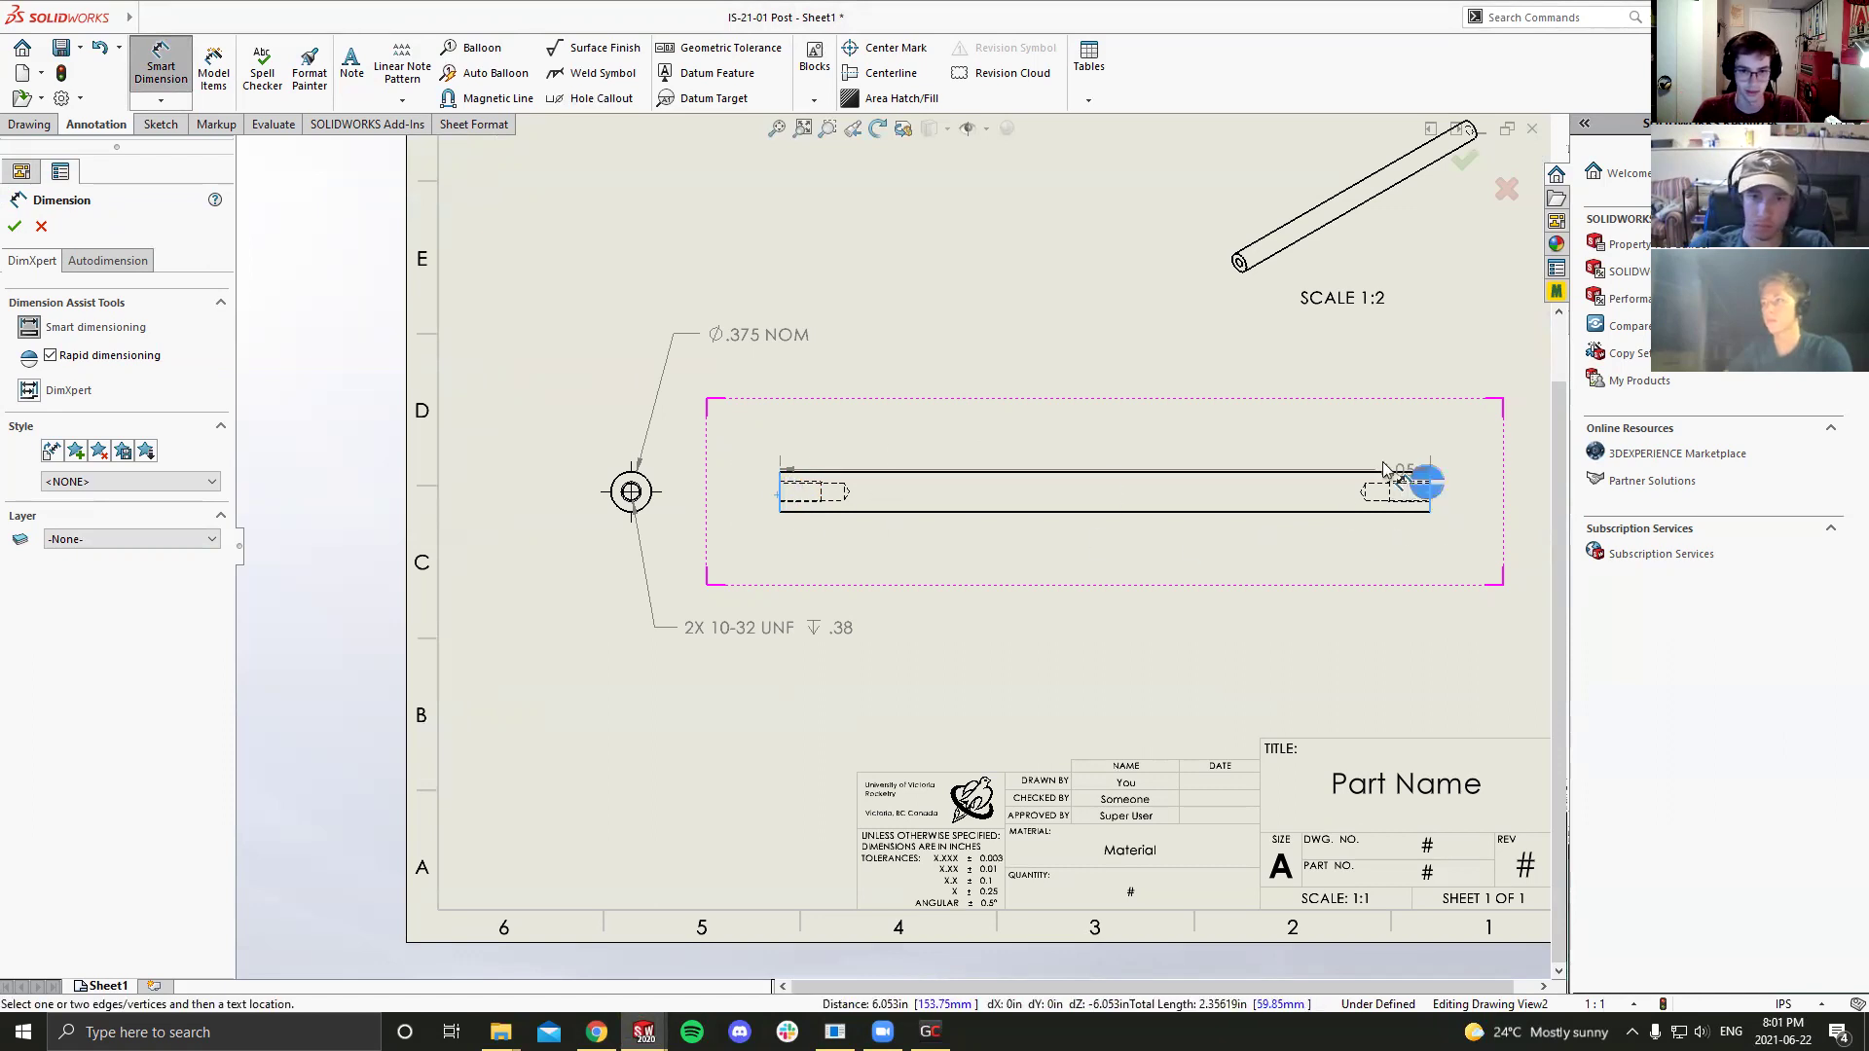
{"action": "left_click", "coordinate": [1108, 397]}
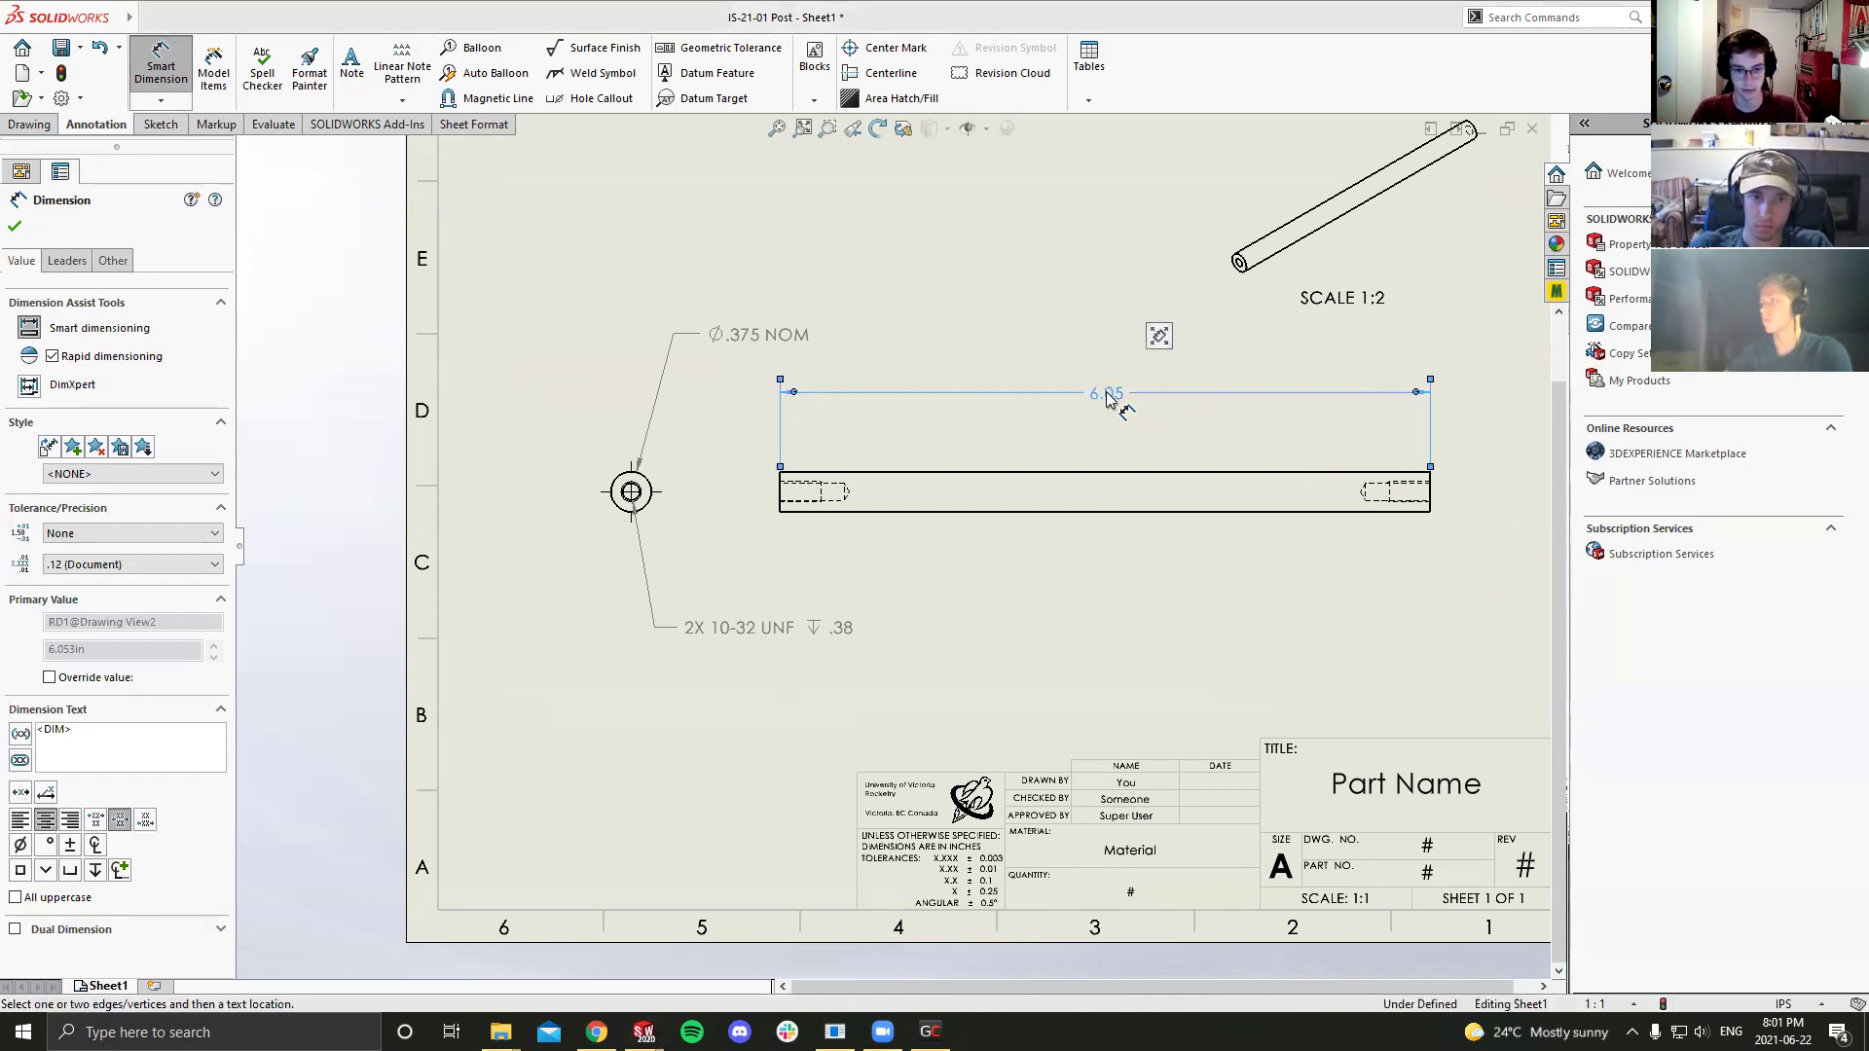
{"action": "left_click", "coordinate": [116, 565]}
{"action": "left_click", "coordinate": [105, 613]}
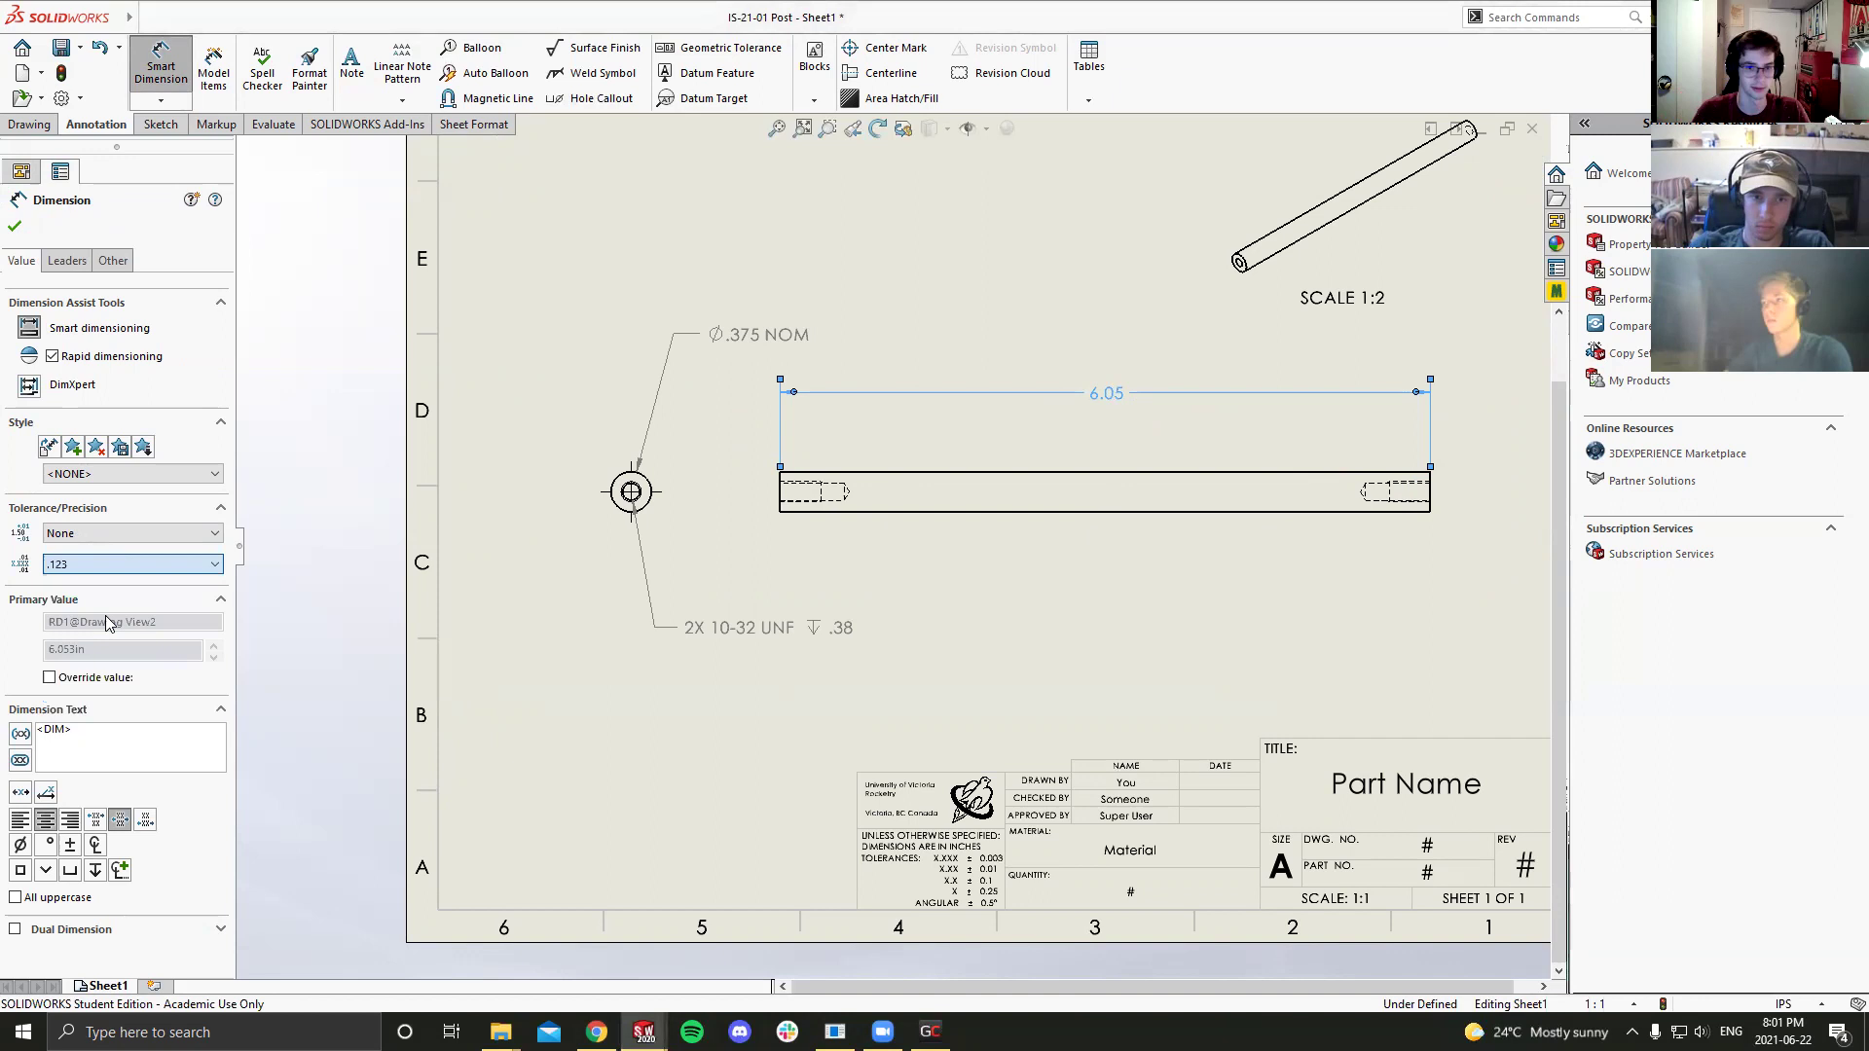
{"action": "left_click", "coordinate": [640, 748]}
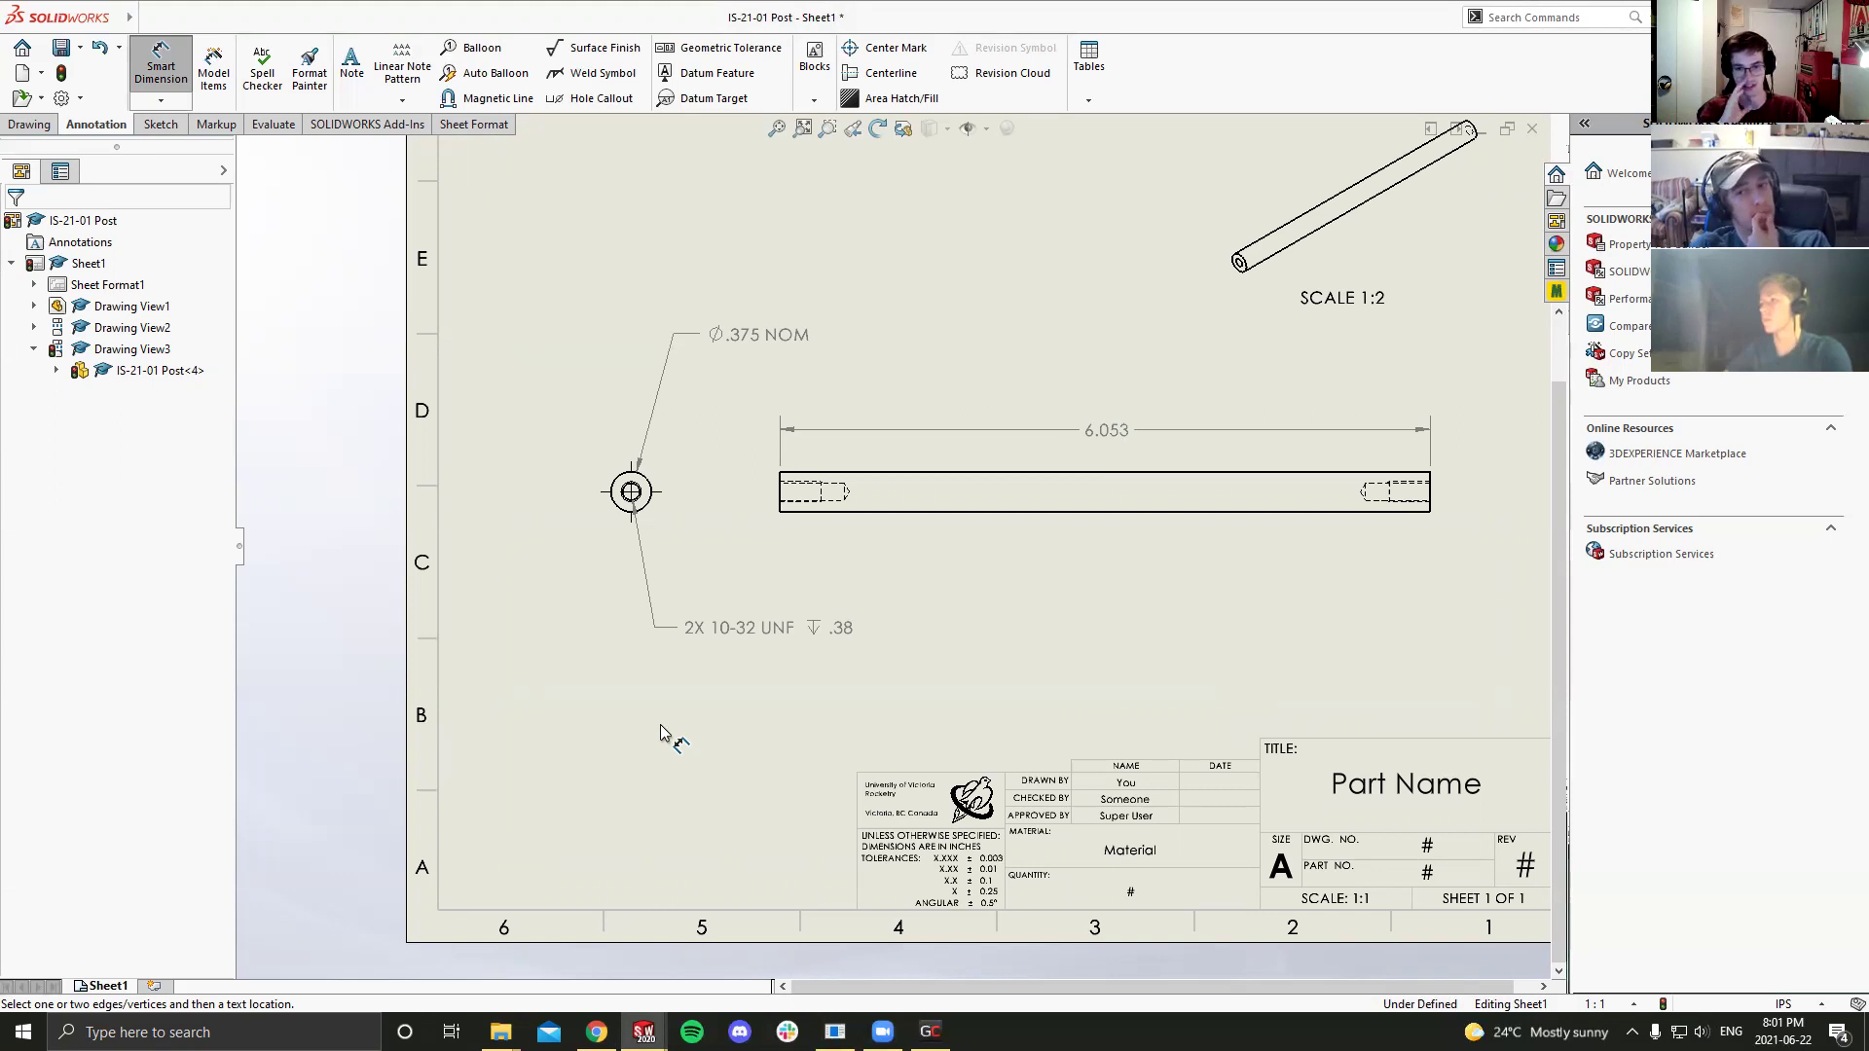
{"action": "key", "text": "Escape"}
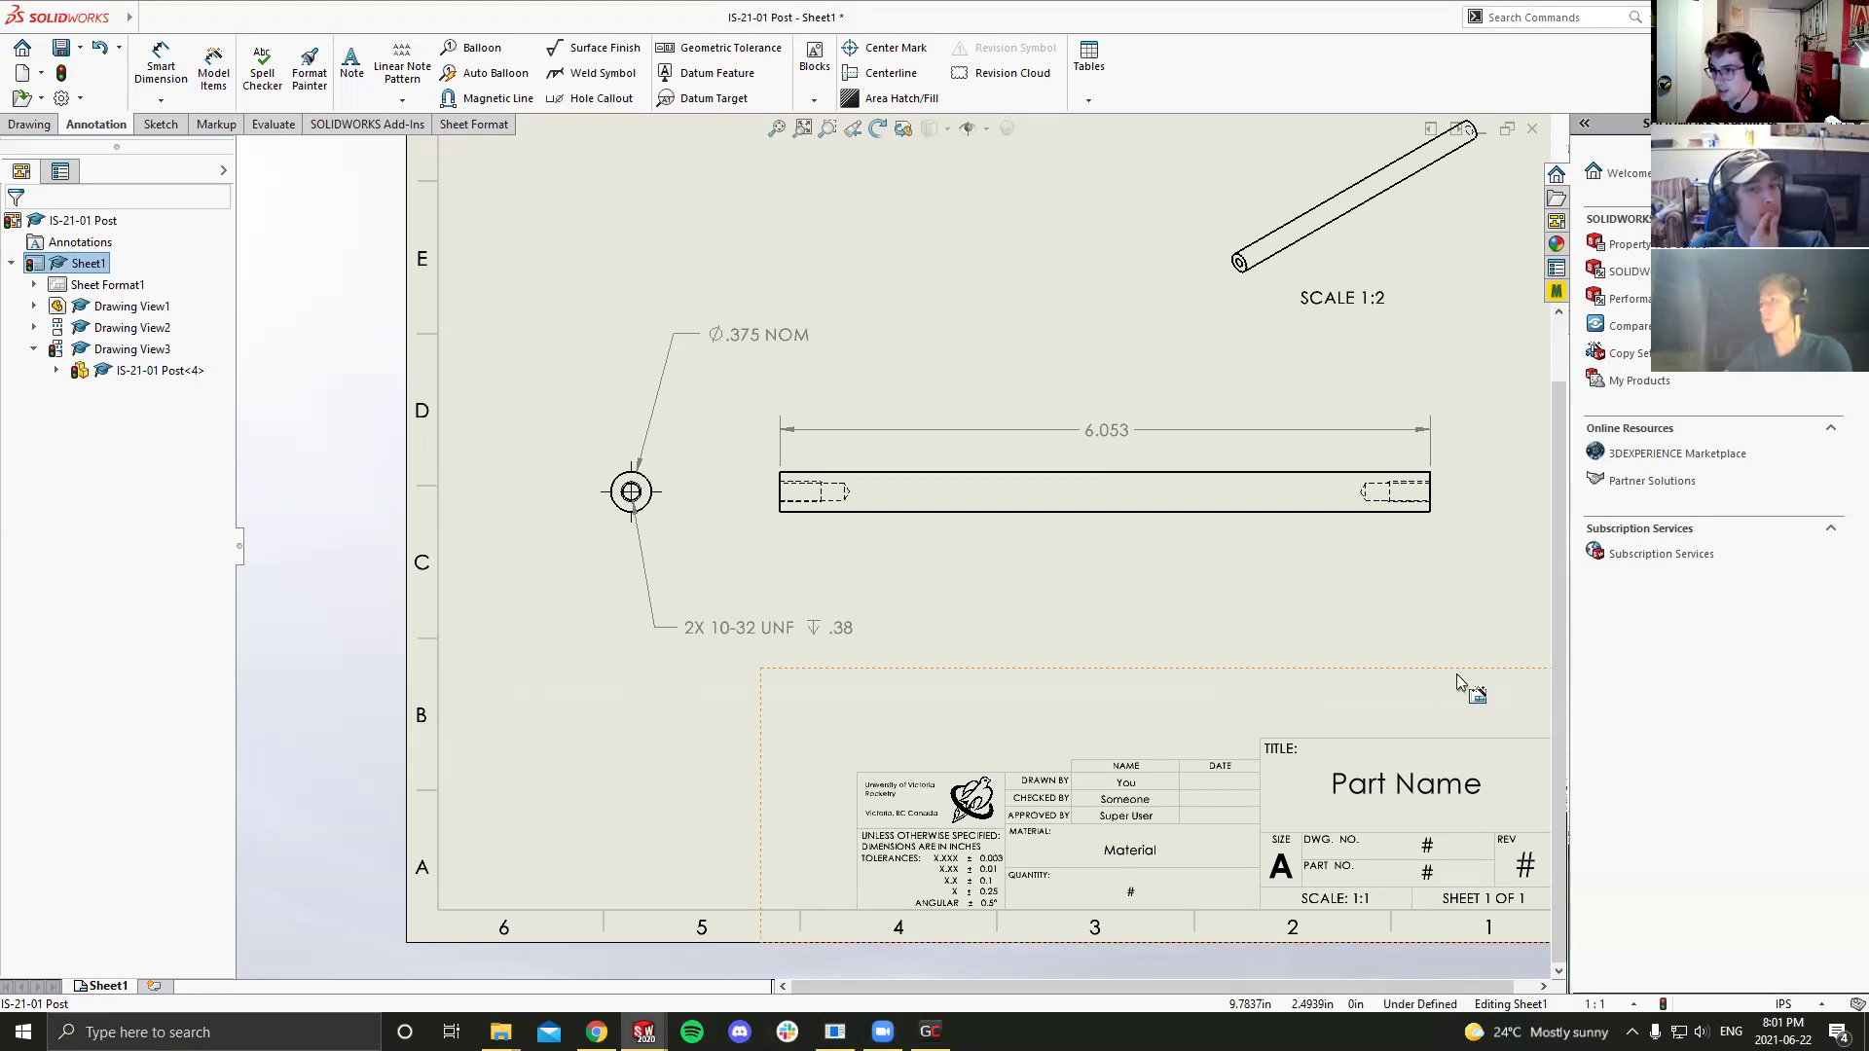
{"action": "scroll", "coordinate": [1314, 534], "scroll_direction": "up", "scroll_amount": 3}
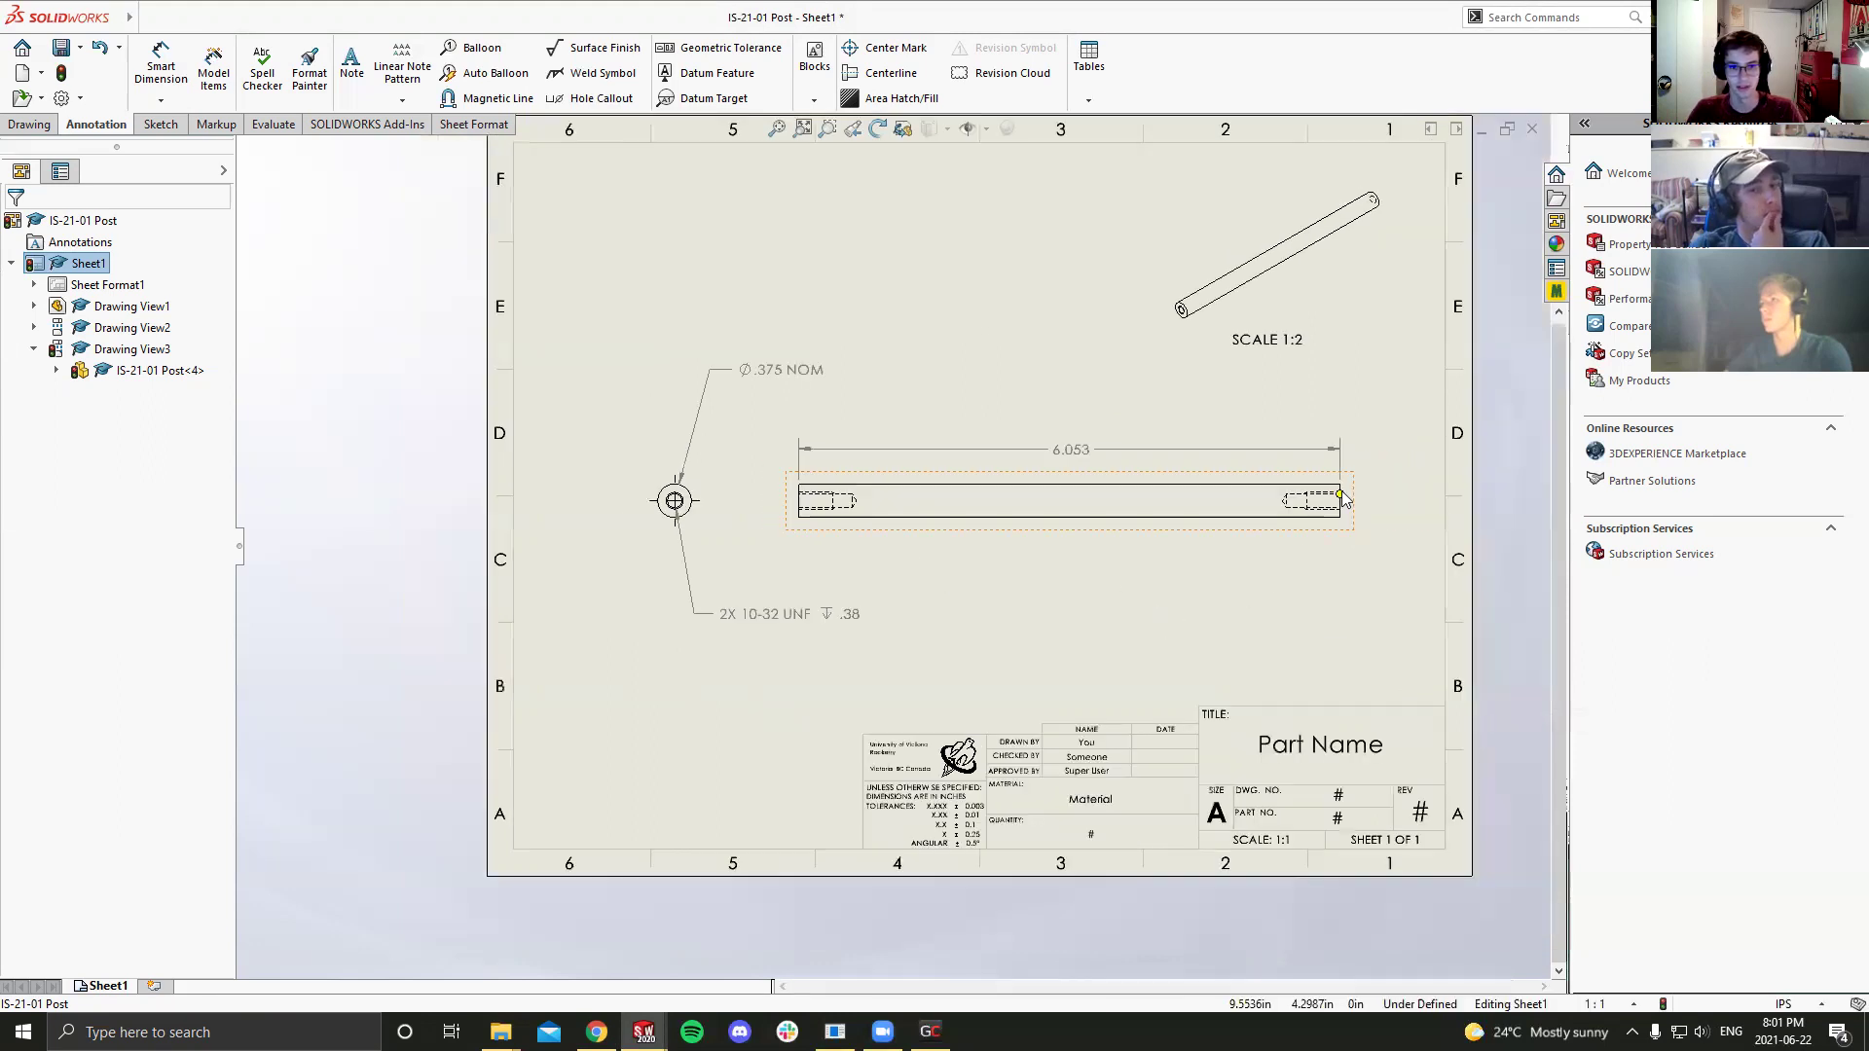
{"action": "key", "text": "f"}
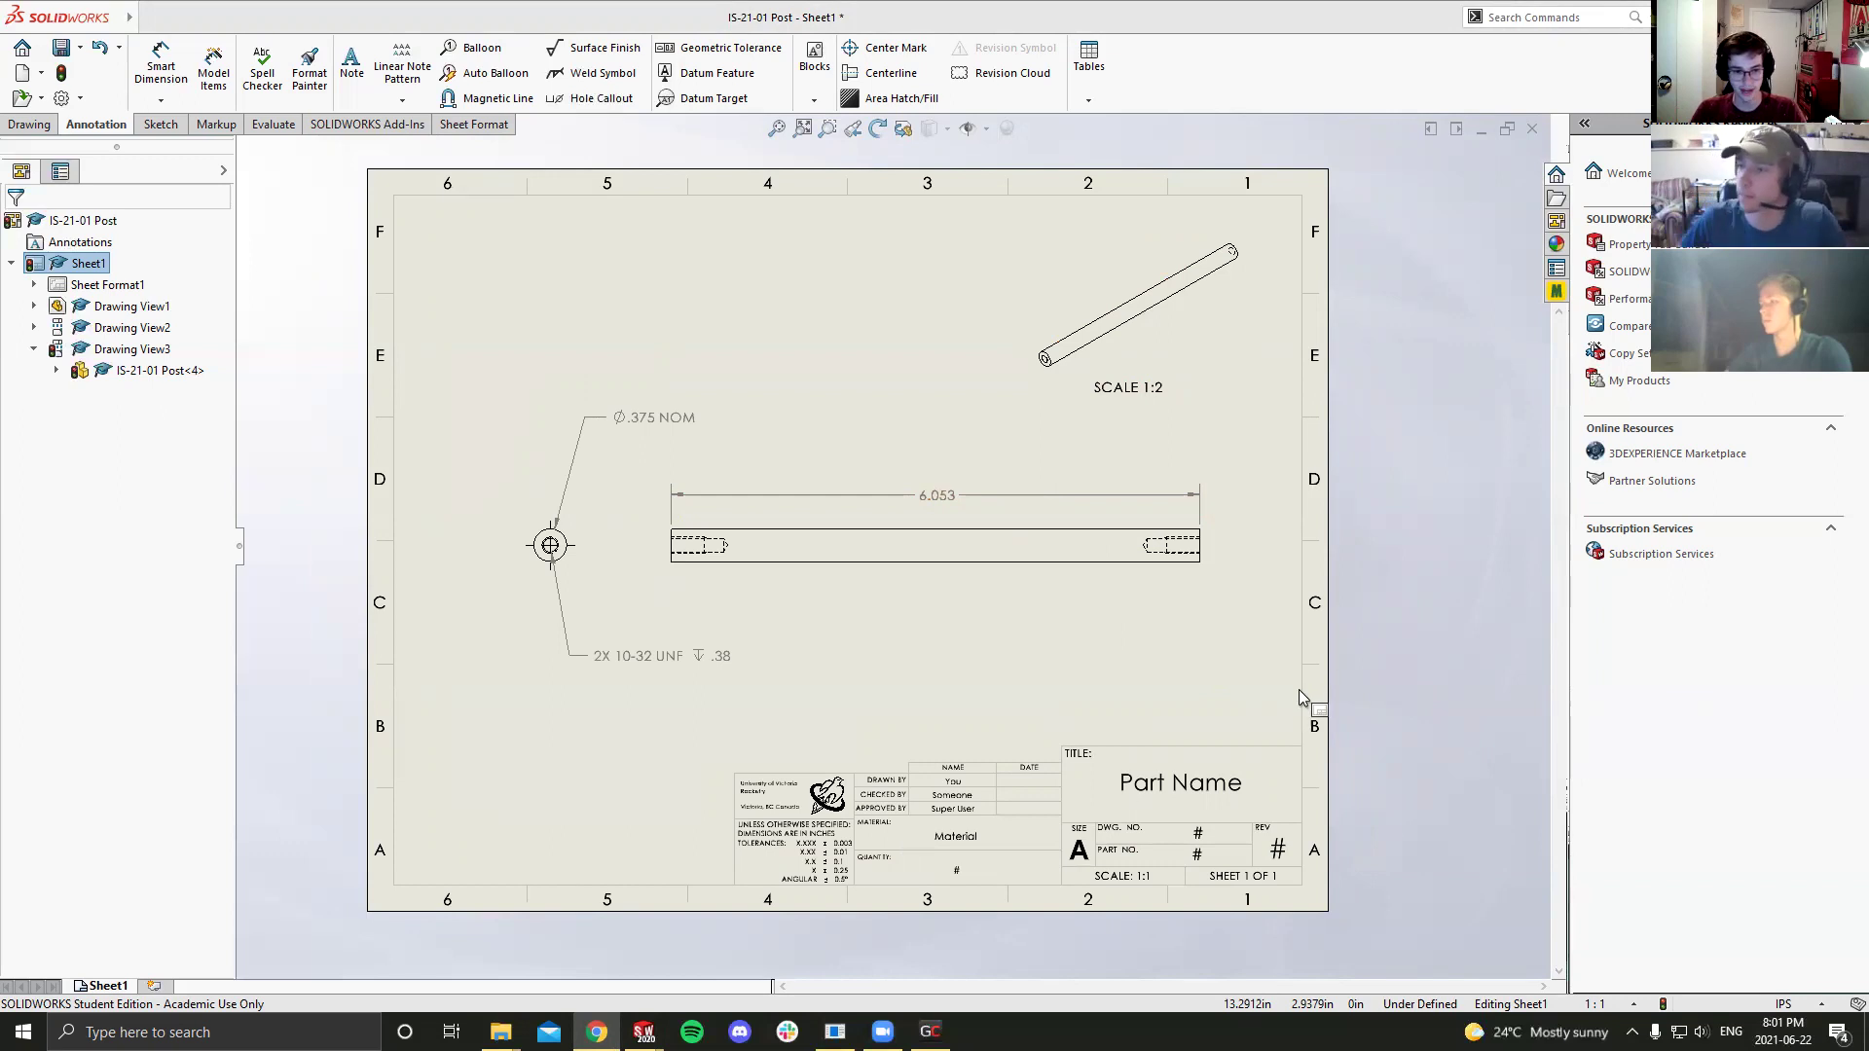
{"action": "scroll", "coordinate": [757, 737], "scroll_direction": "down", "scroll_amount": 2}
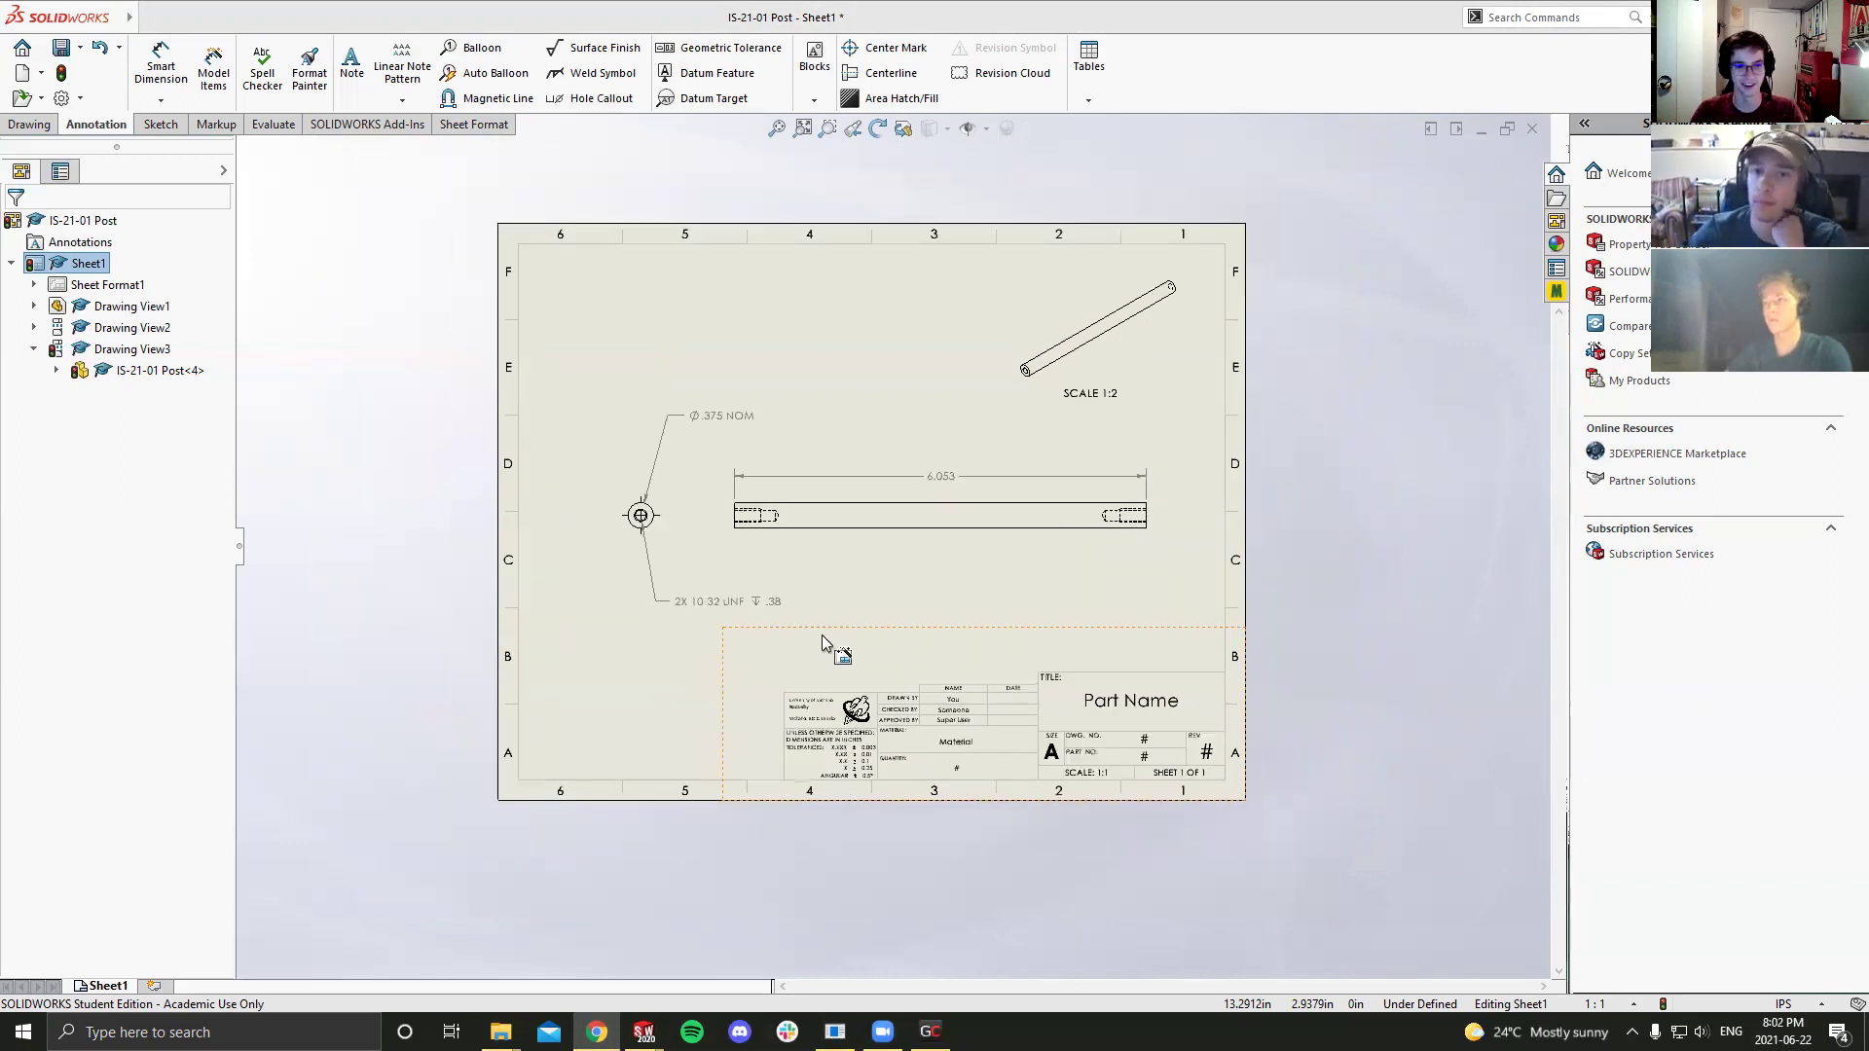
{"action": "scroll", "coordinate": [876, 603], "scroll_direction": "up", "scroll_amount": 3}
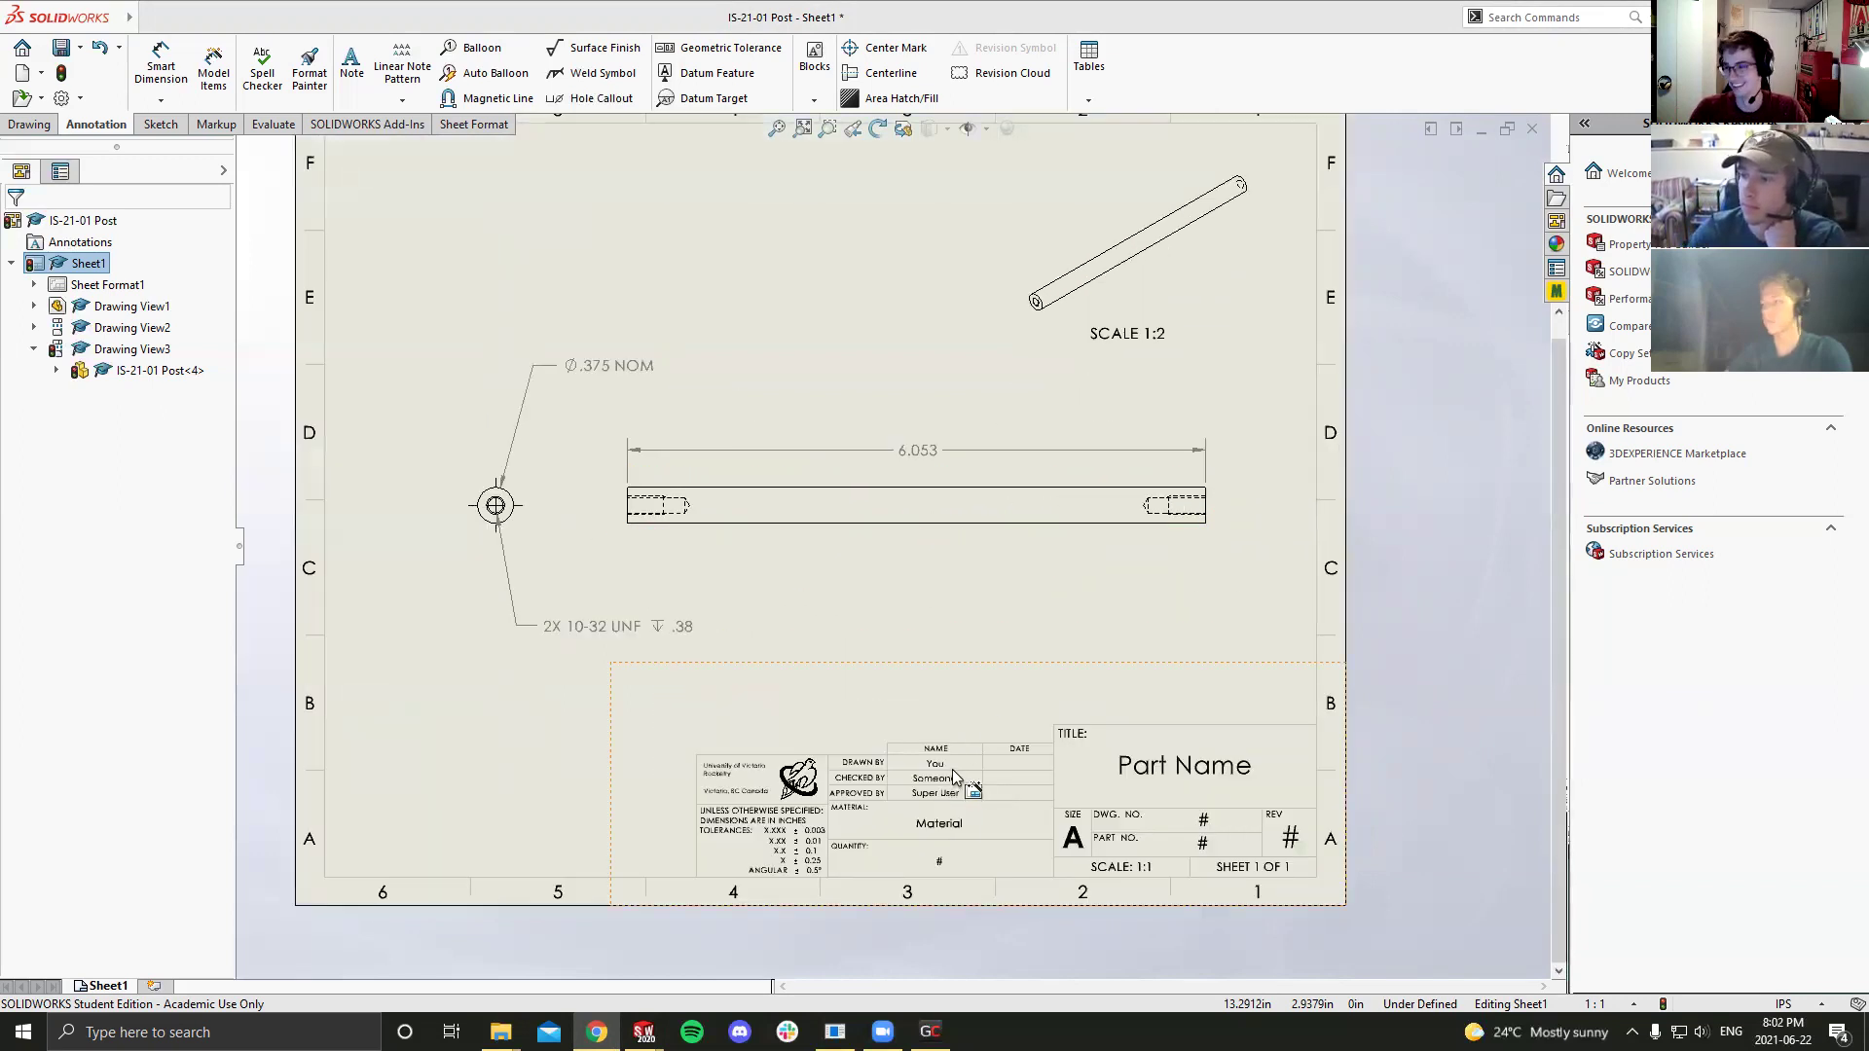
{"action": "scroll", "coordinate": [948, 771], "scroll_direction": "up", "scroll_amount": 1}
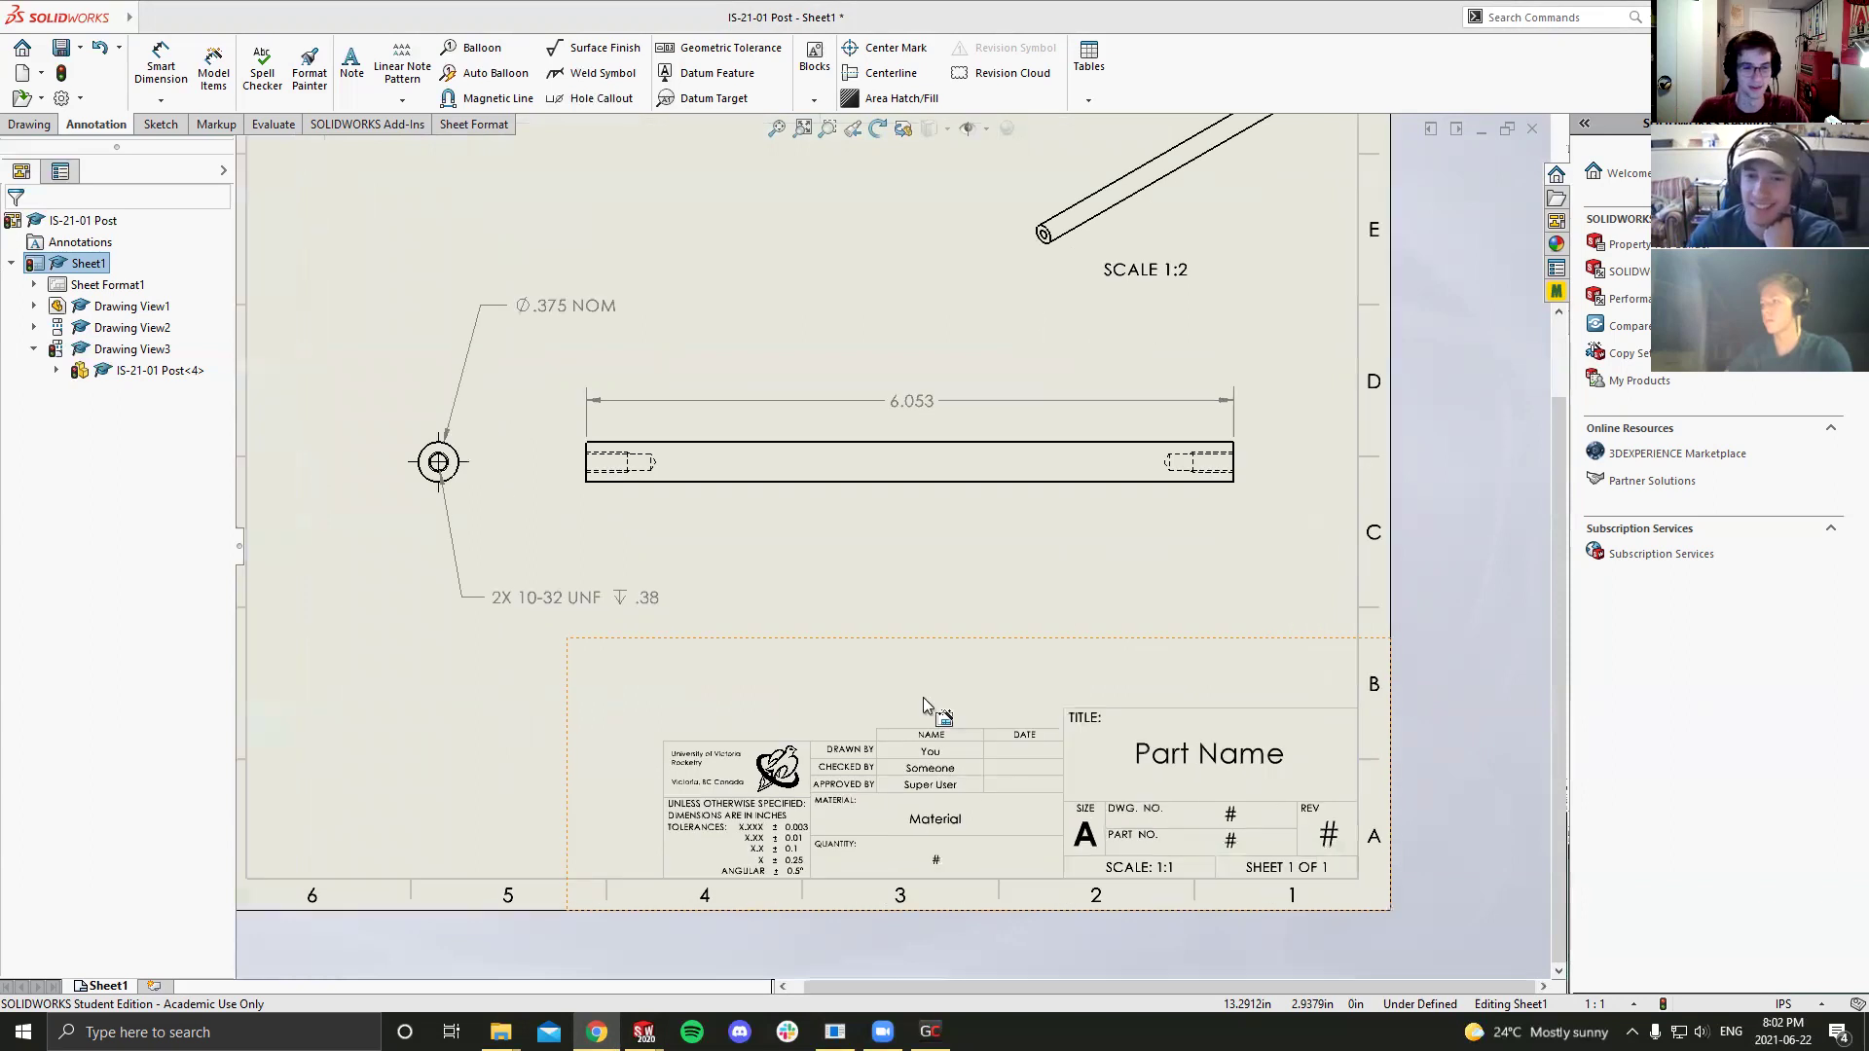
Step: Enter the drafter's name in the title block's Drawn By field
{"action": "double_click", "coordinate": [935, 758]}
{"action": "left_click", "coordinate": [938, 756]}
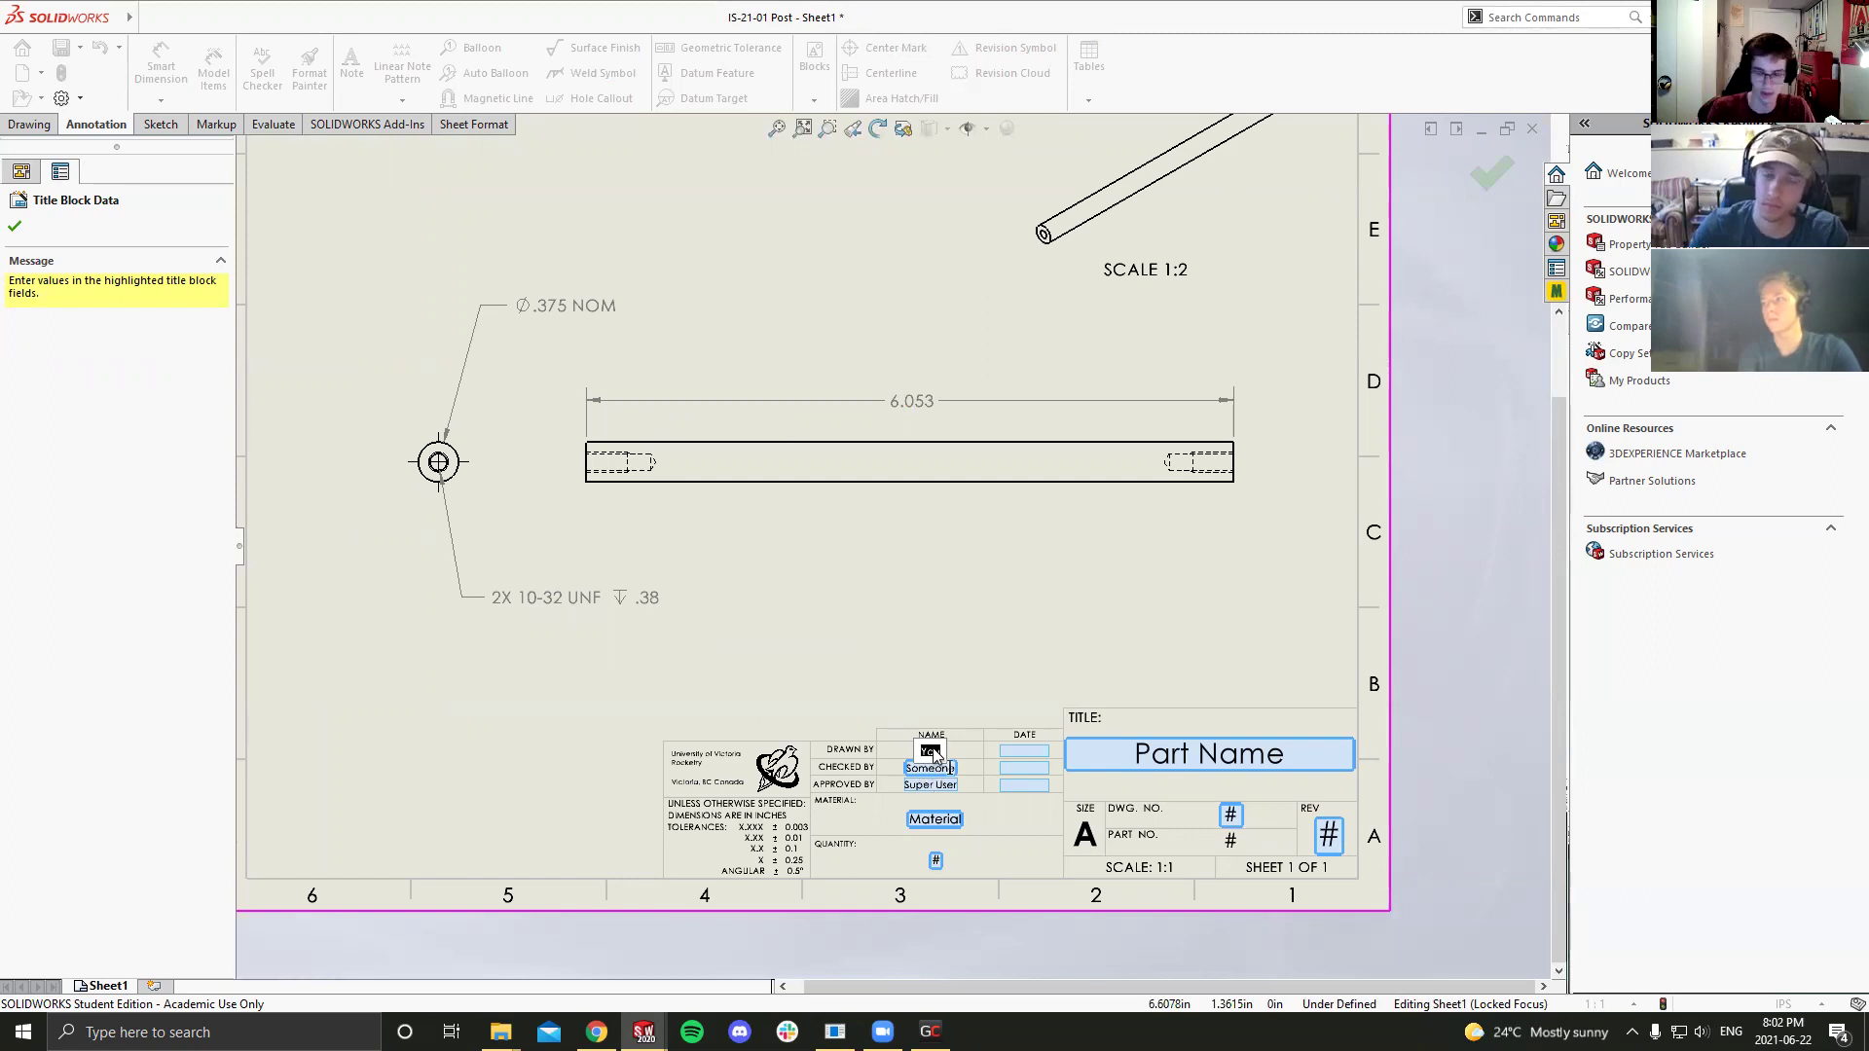
{"action": "type", "text": "Devon Hocroft"}
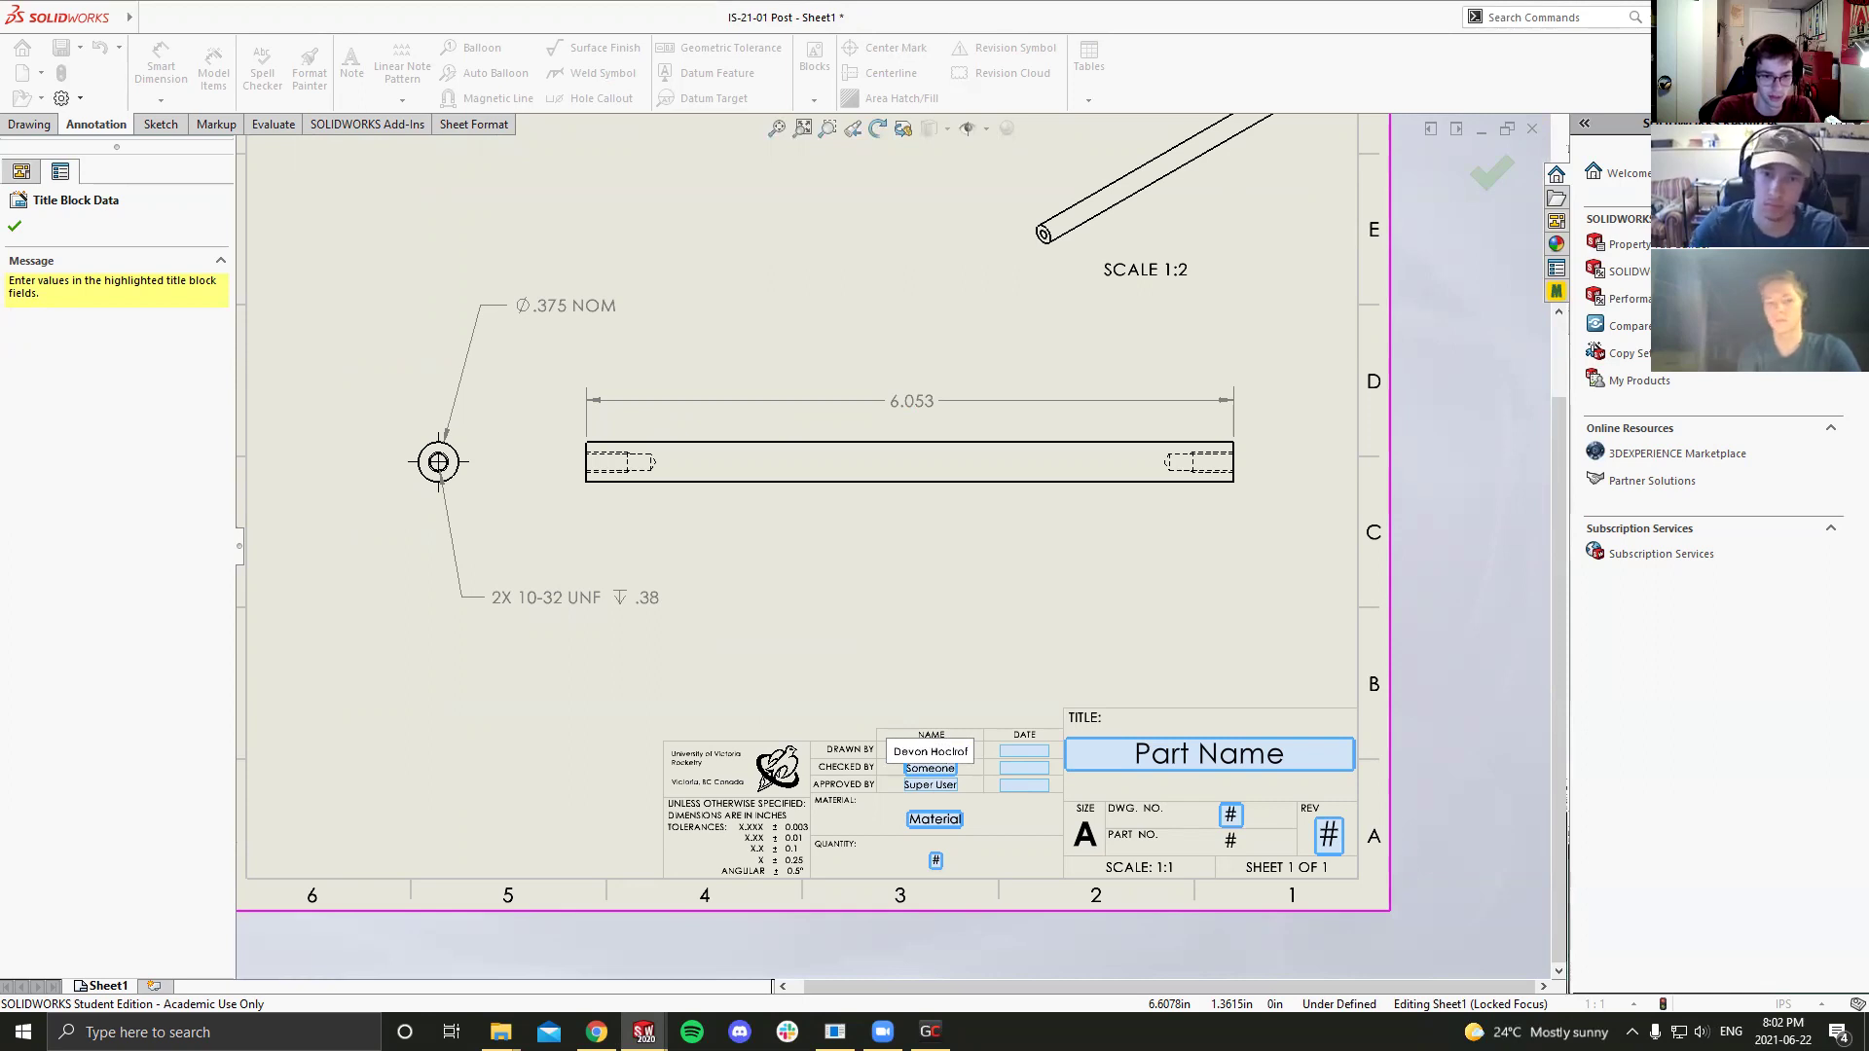
{"action": "key", "text": "BackSpace"}
{"action": "key", "text": "BackSpace"}
{"action": "key", "text": "BackSpace"}
{"action": "key", "text": "BackSpace"}
{"action": "key", "text": "BackSpace"}
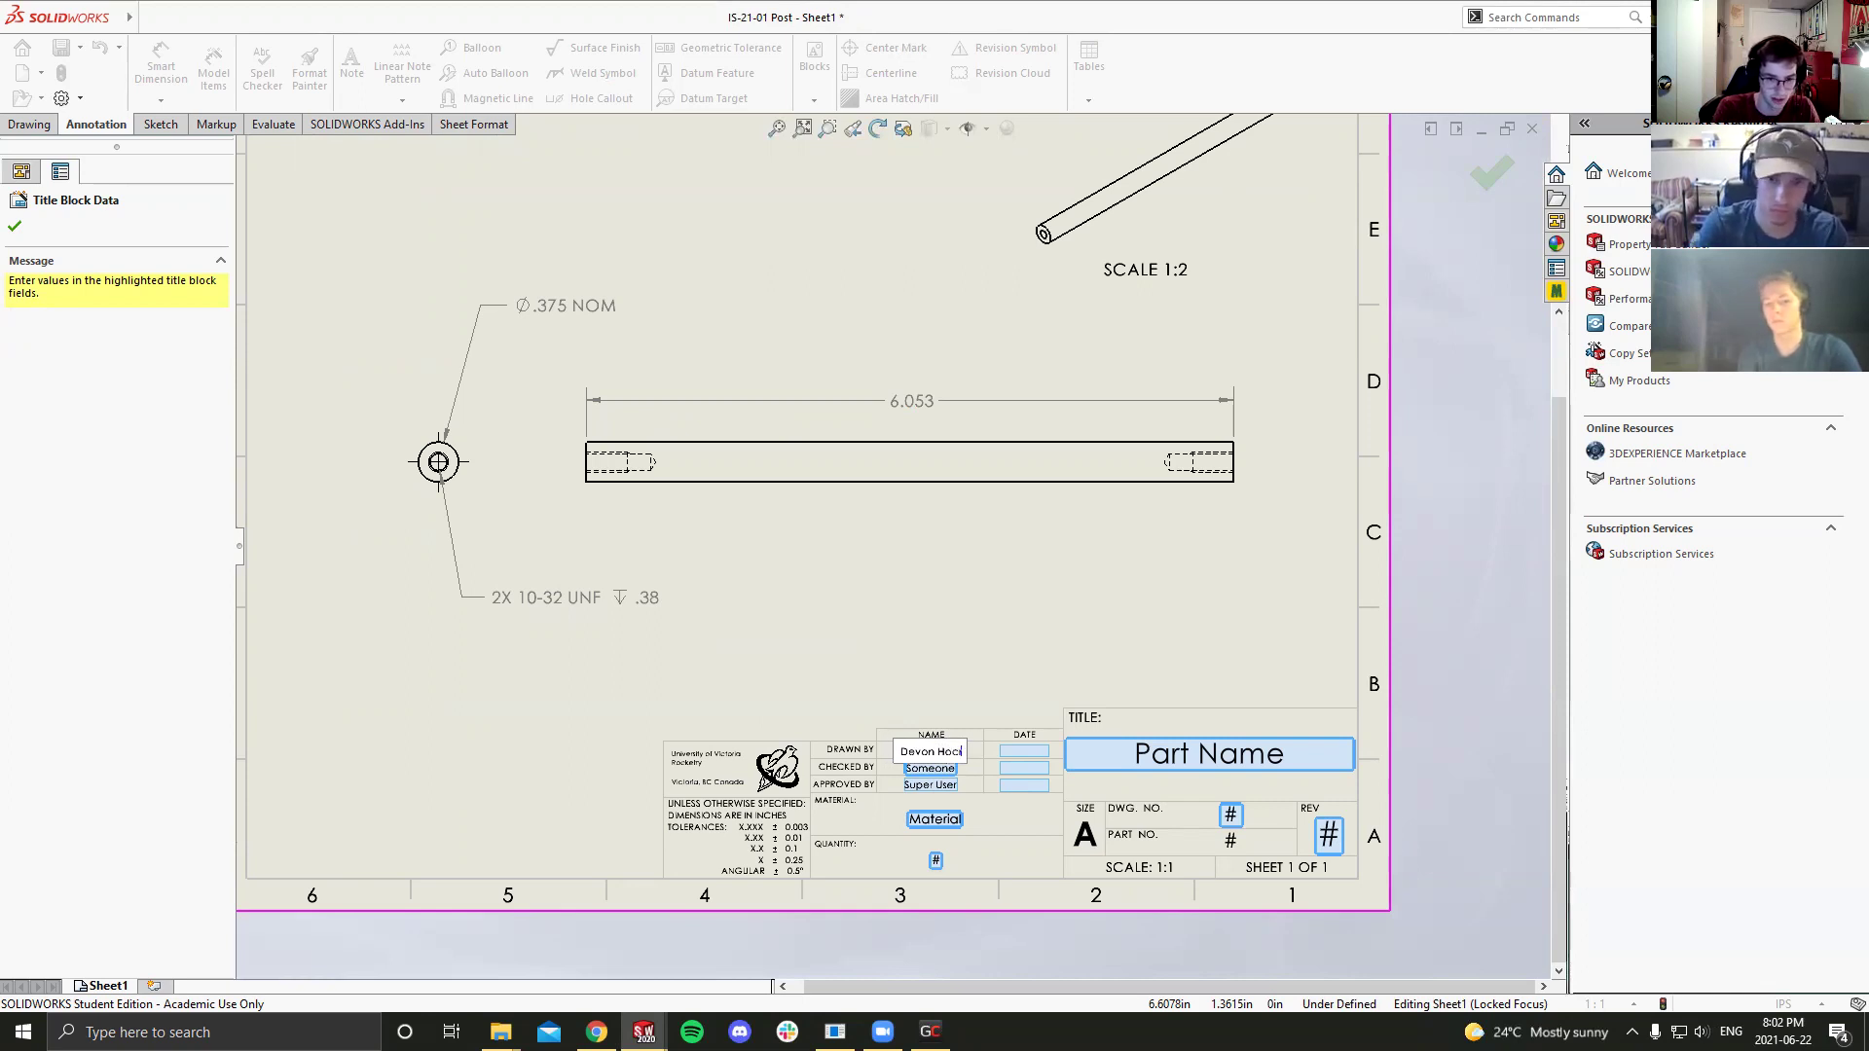
{"action": "type", "text": "lcroft"}
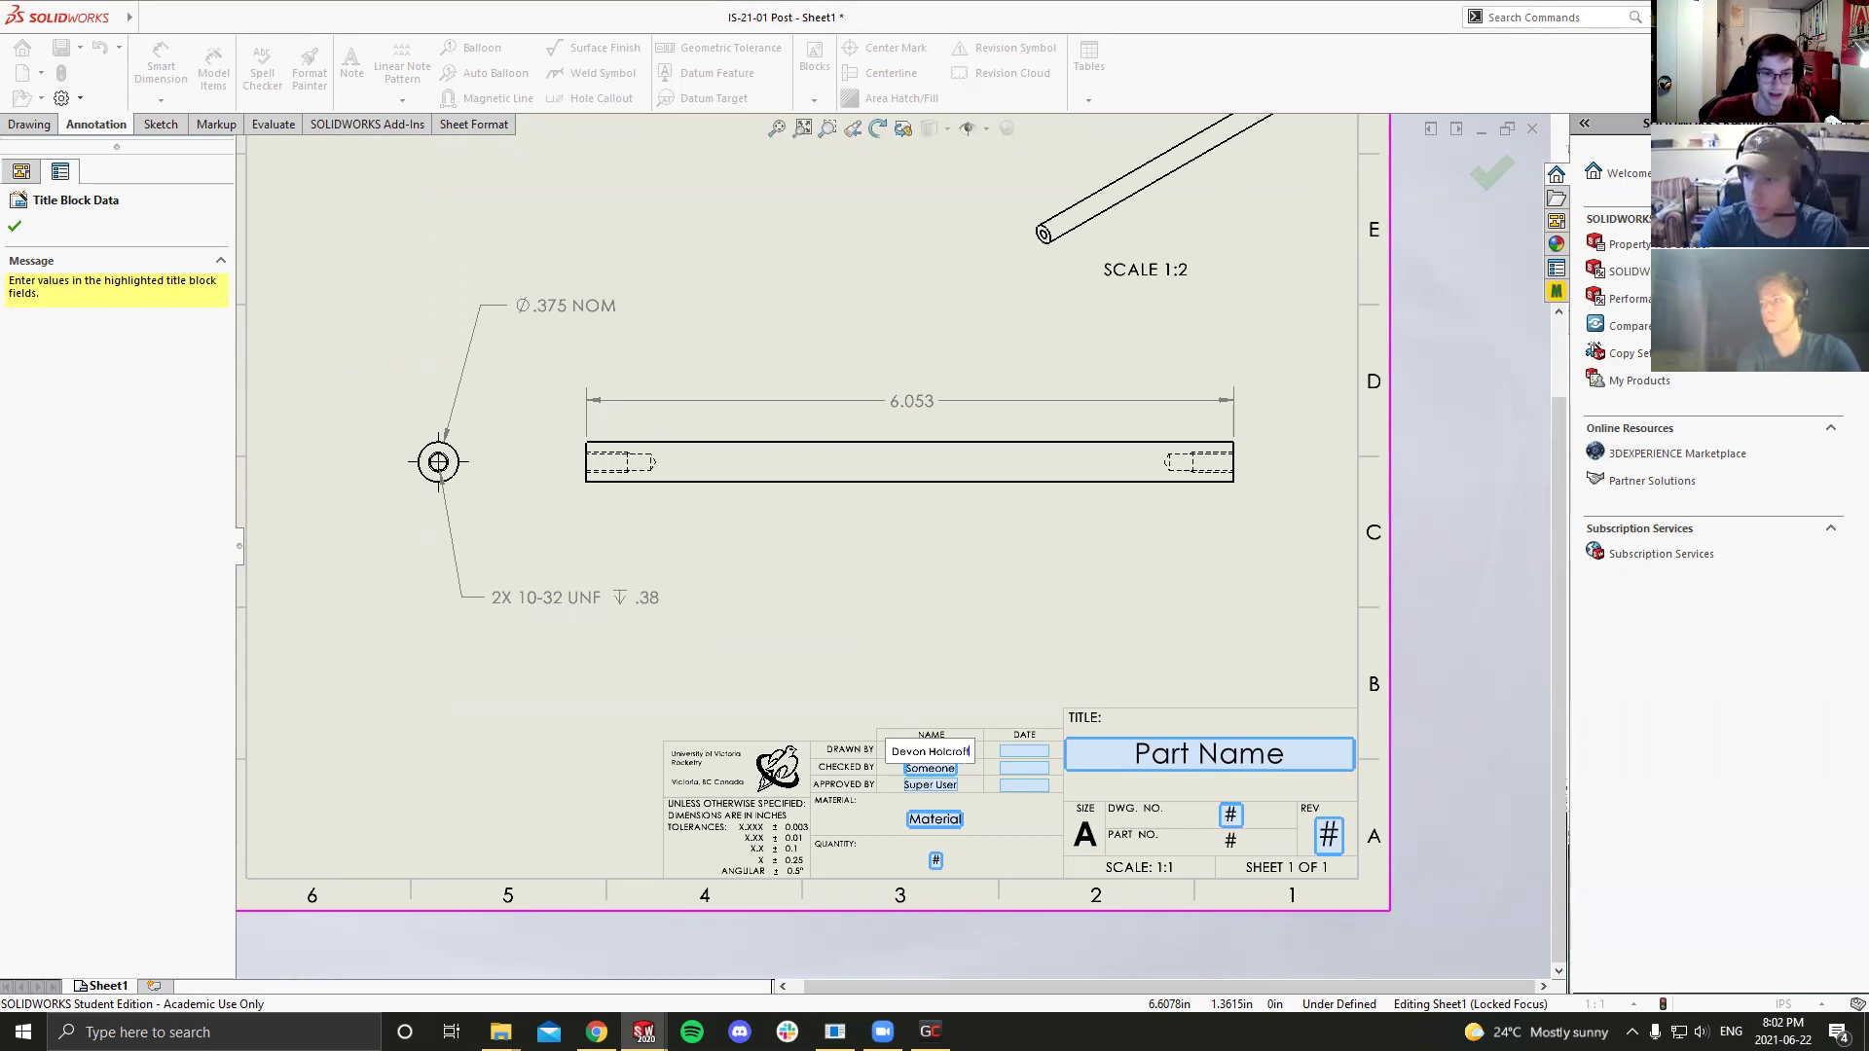
Step: Fill in the date 22/06/2021 and the material 6061-Al in the title block
{"action": "left_click", "coordinate": [1027, 759]}
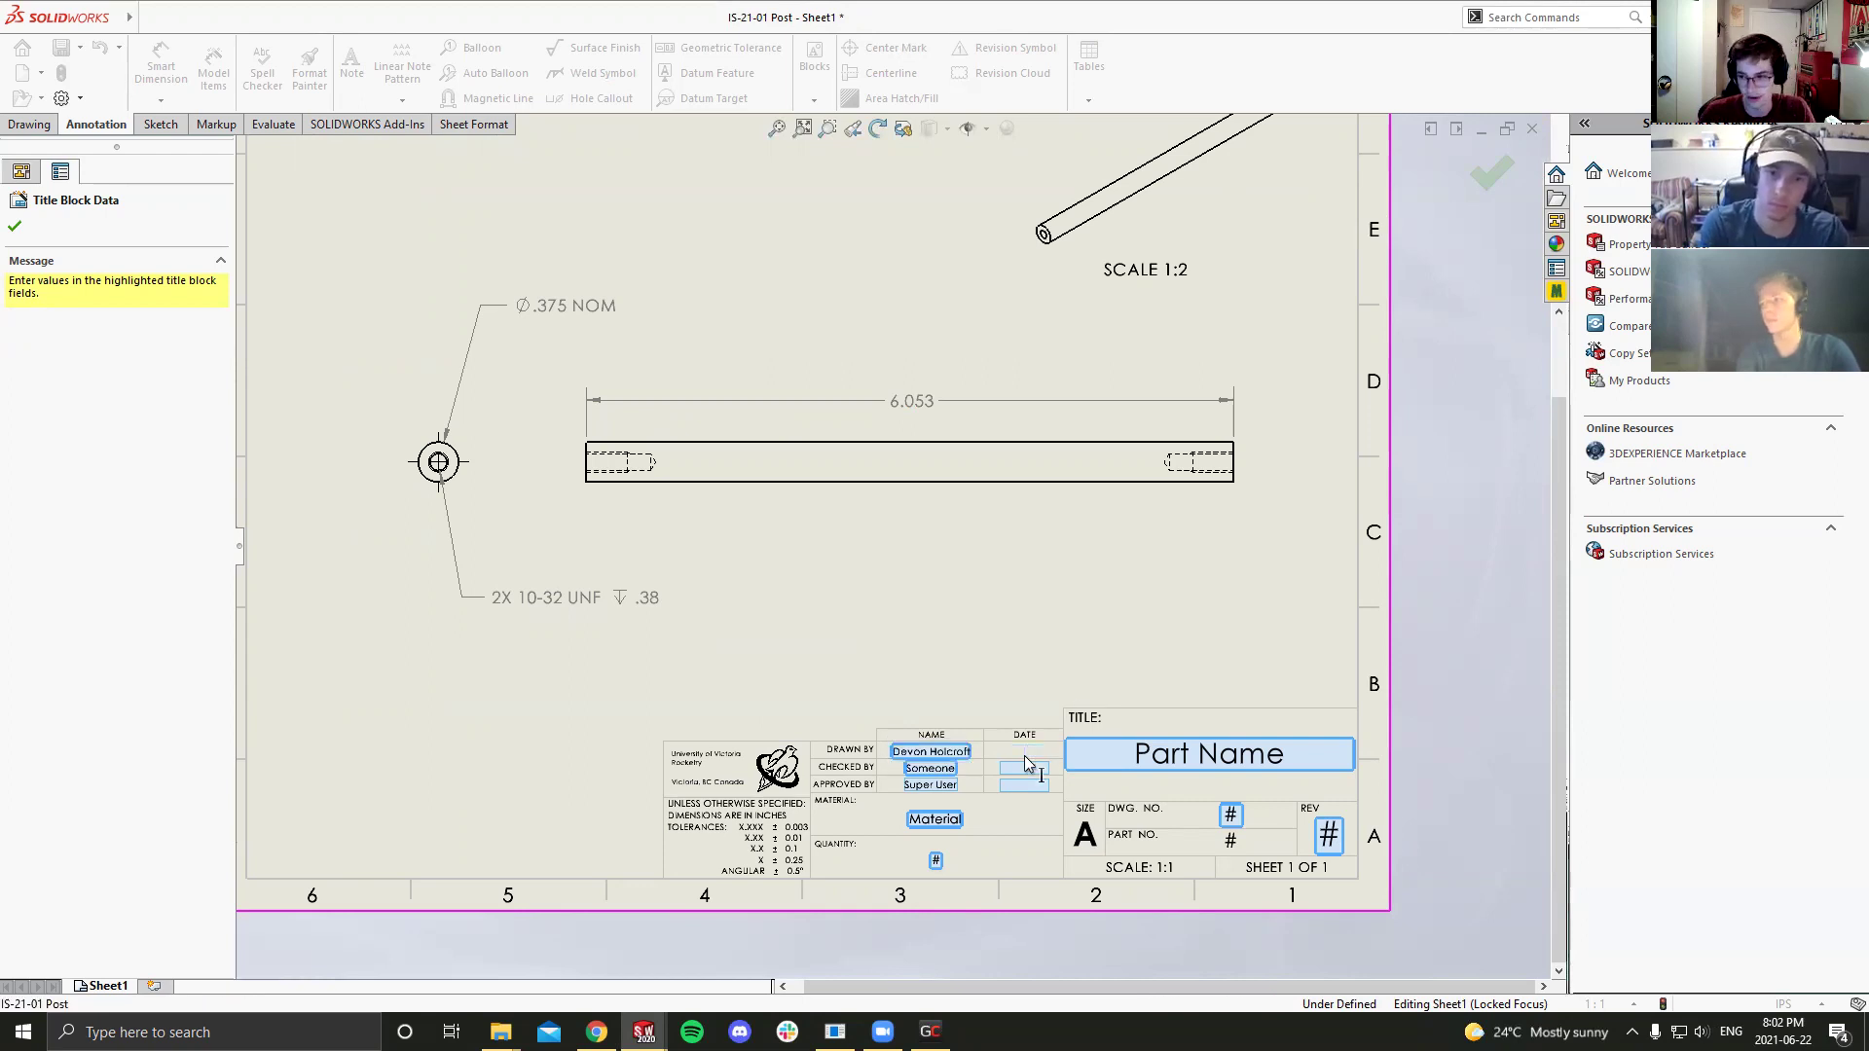
{"action": "type", "text": "22/06/2021"}
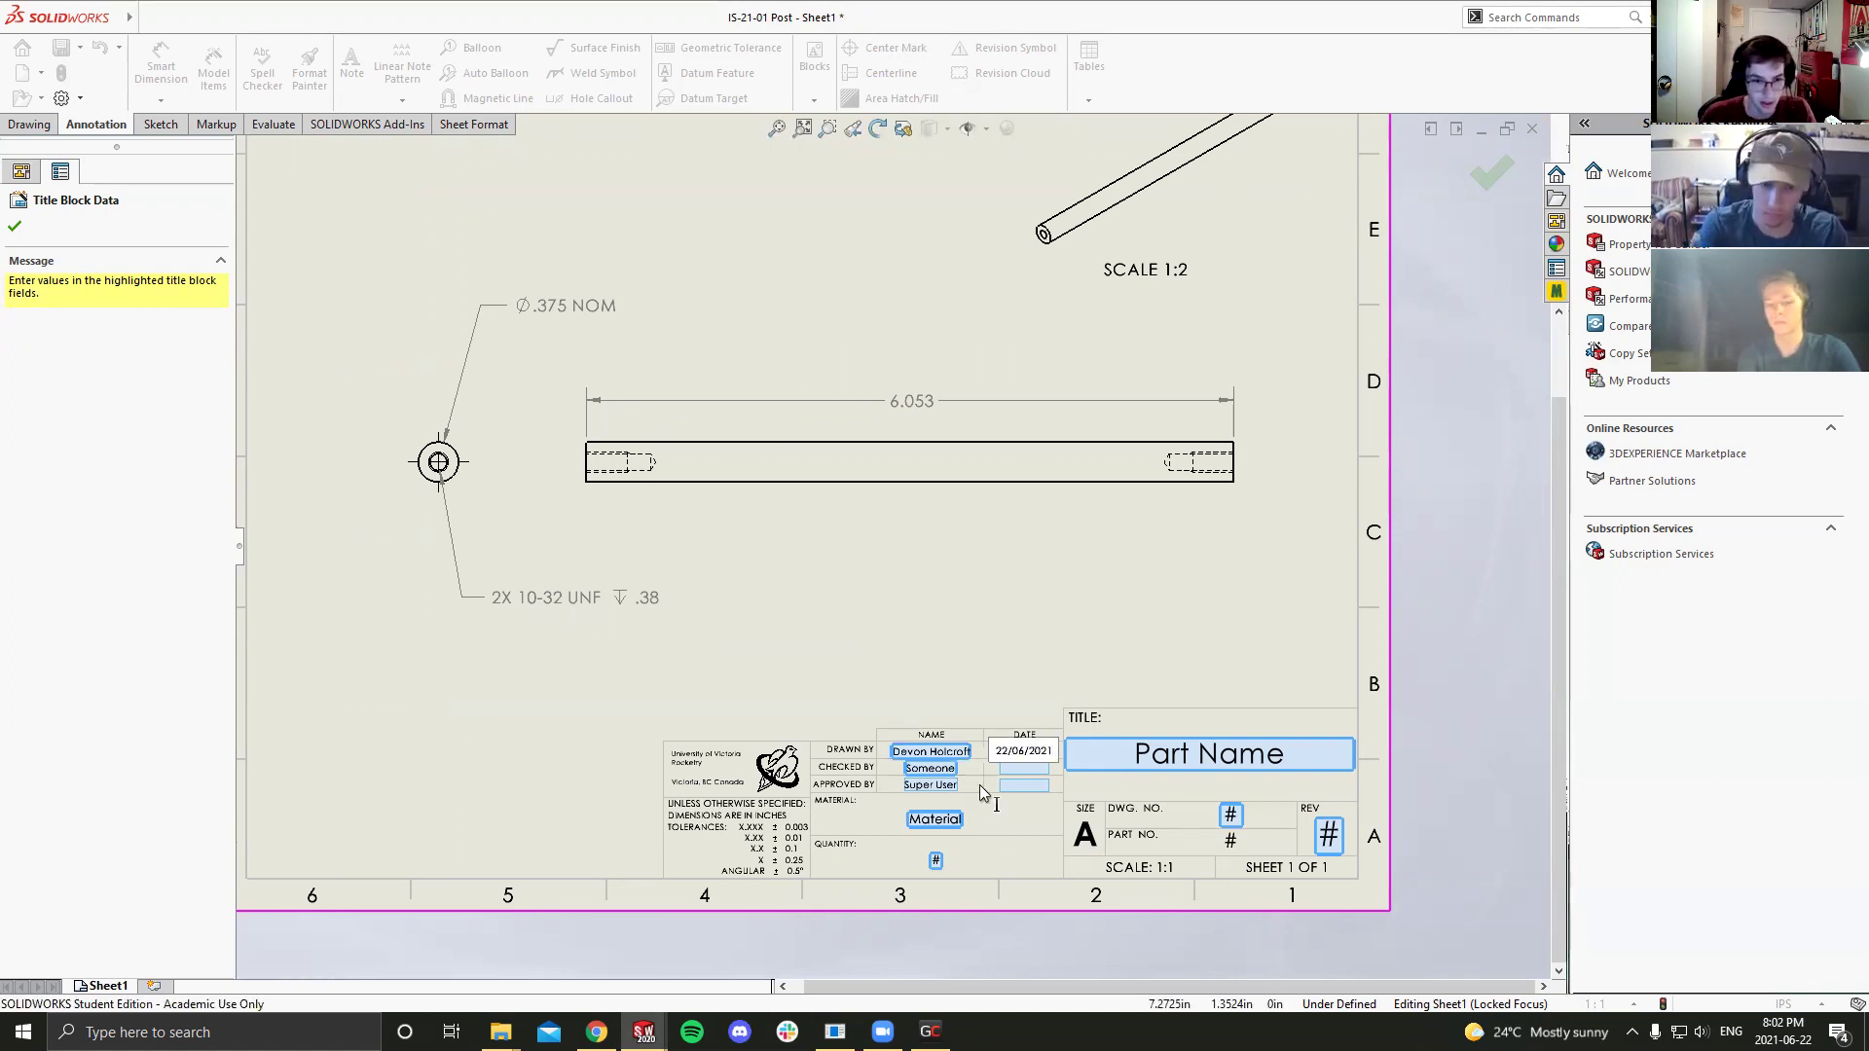
{"action": "left_click", "coordinate": [936, 818]}
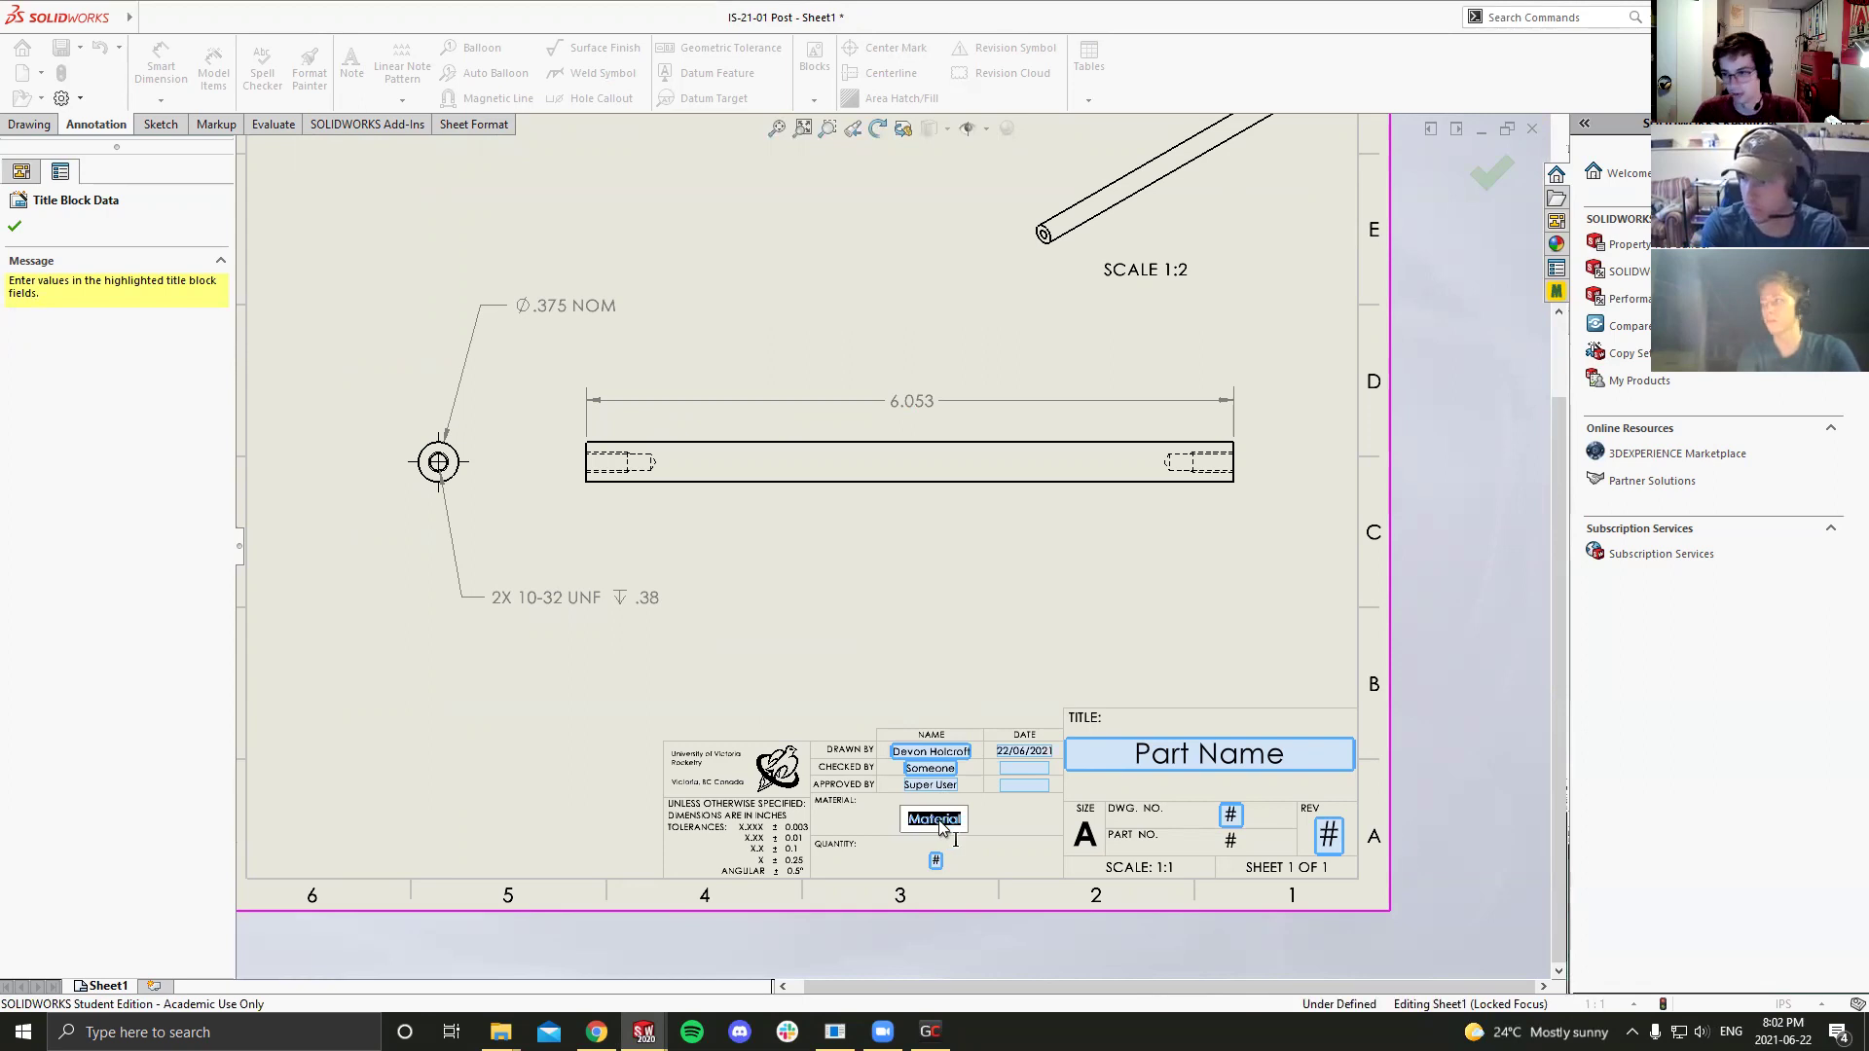
{"action": "type", "text": "6061"}
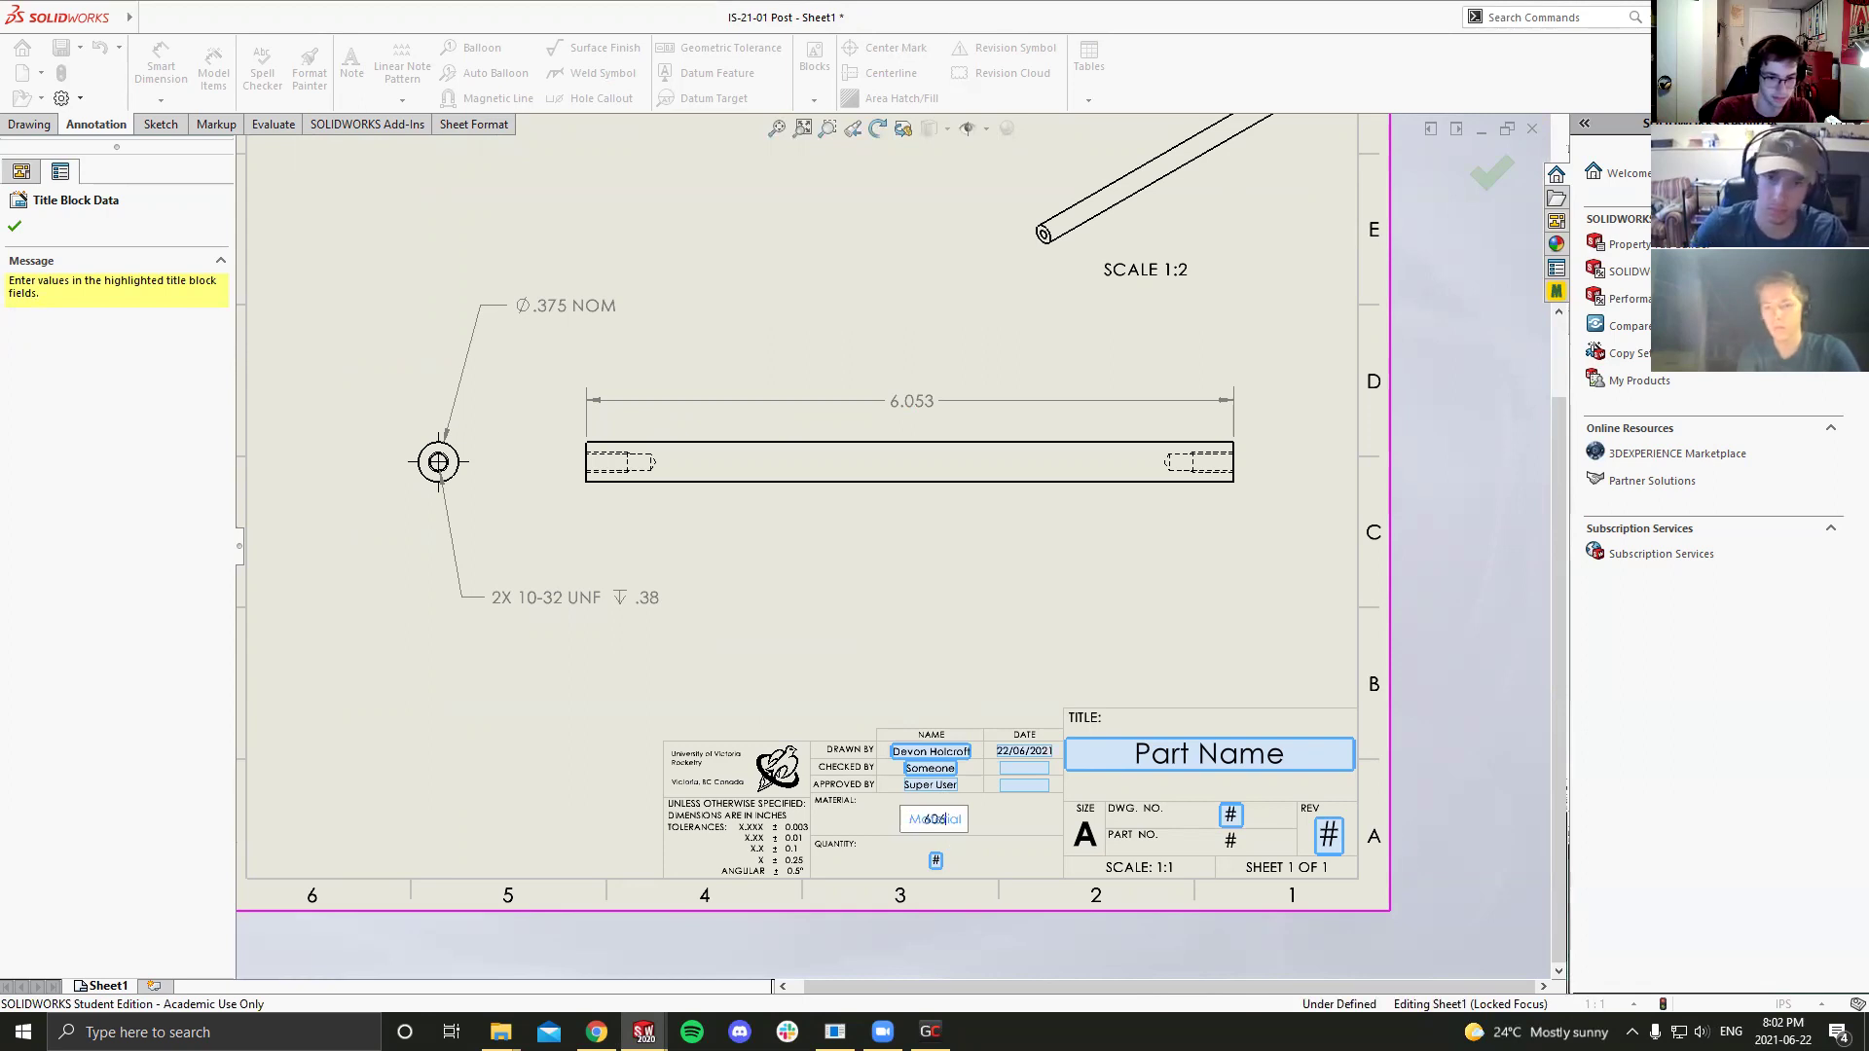
{"action": "type", "text": "-Al"}
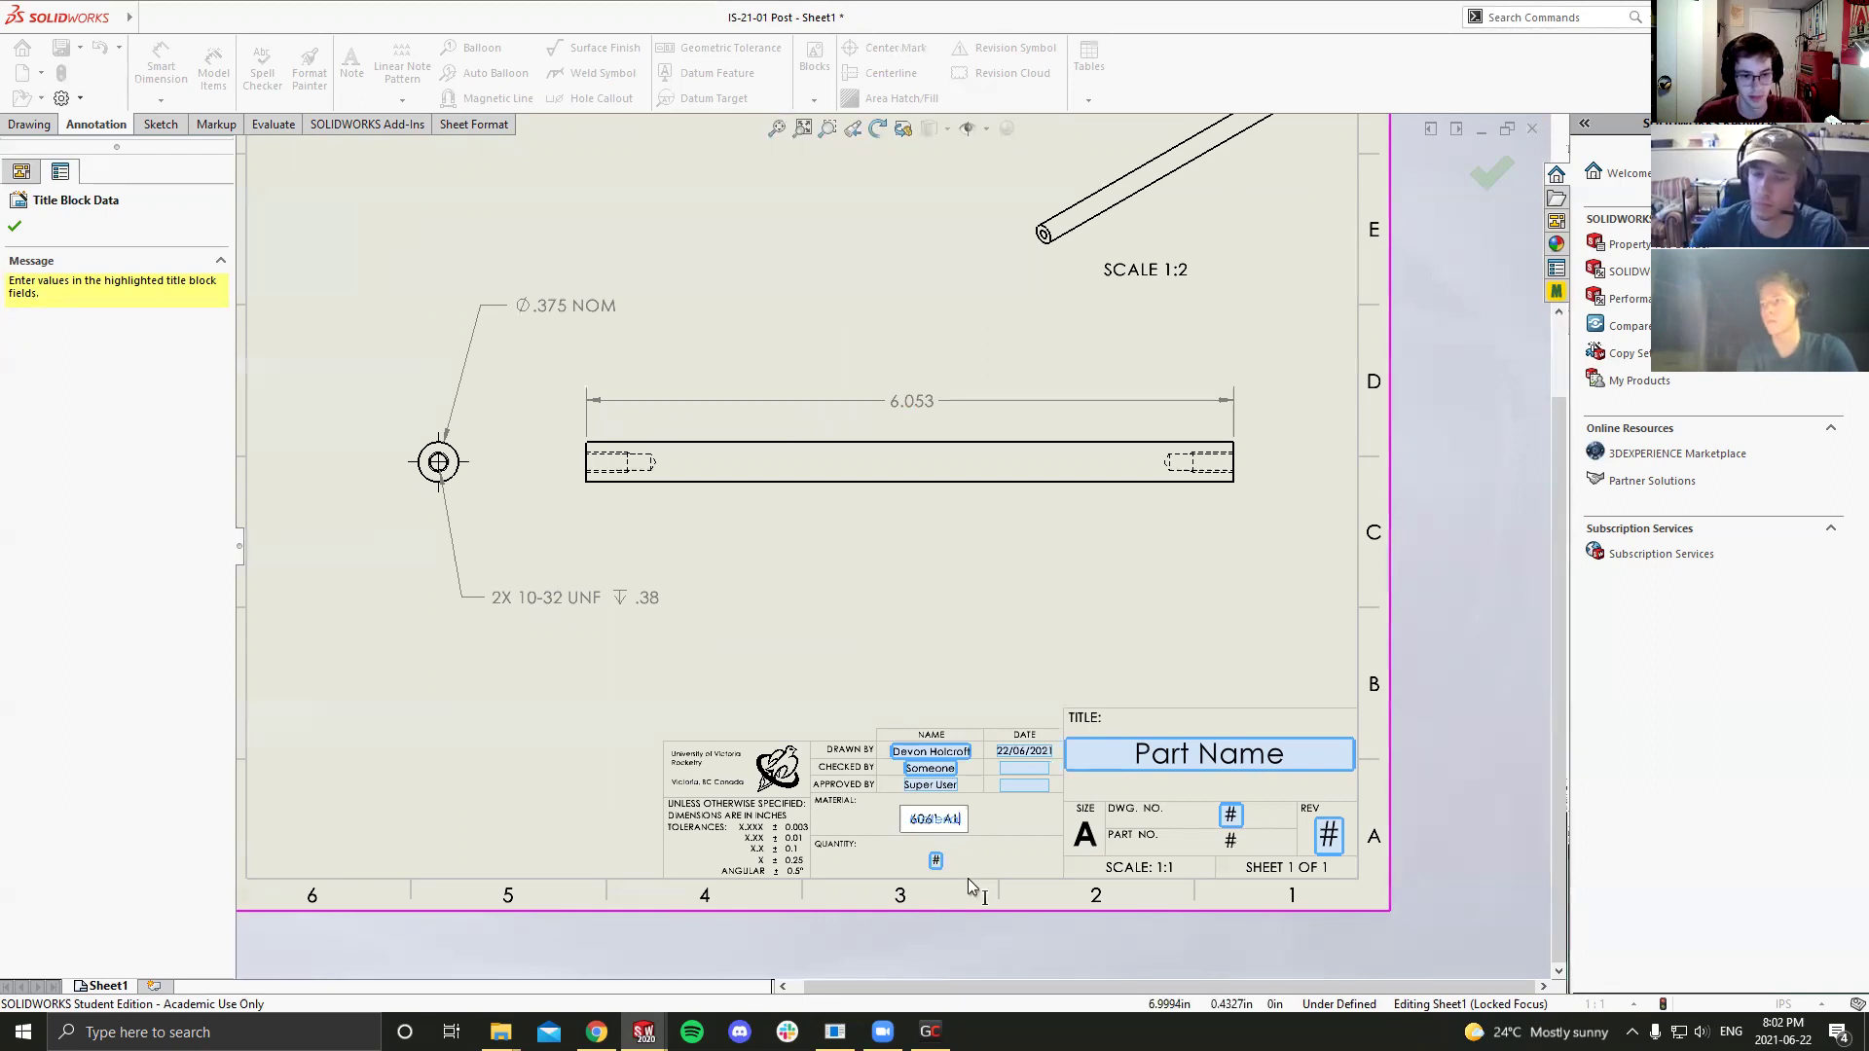
{"action": "left_click", "coordinate": [936, 861]}
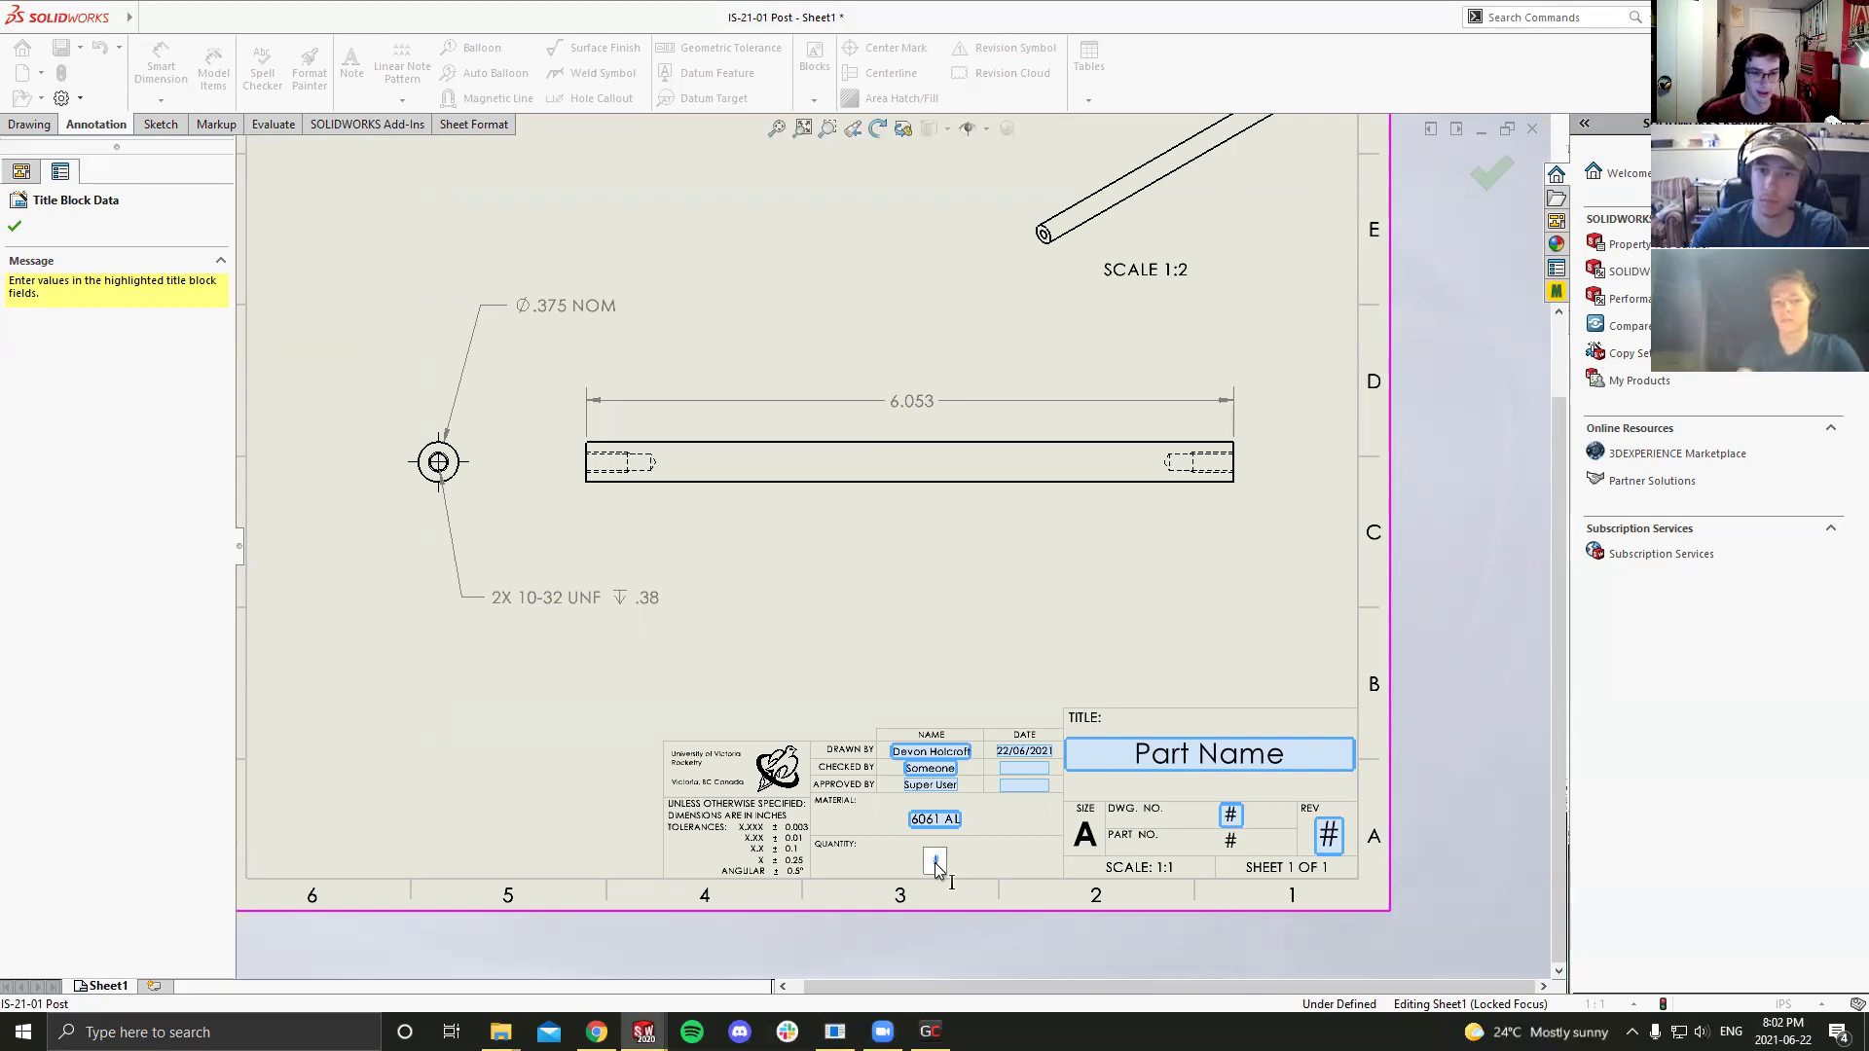
Step: Enter the quantity, drawing number 1 and revision A in the title block
{"action": "type", "text": "4"}
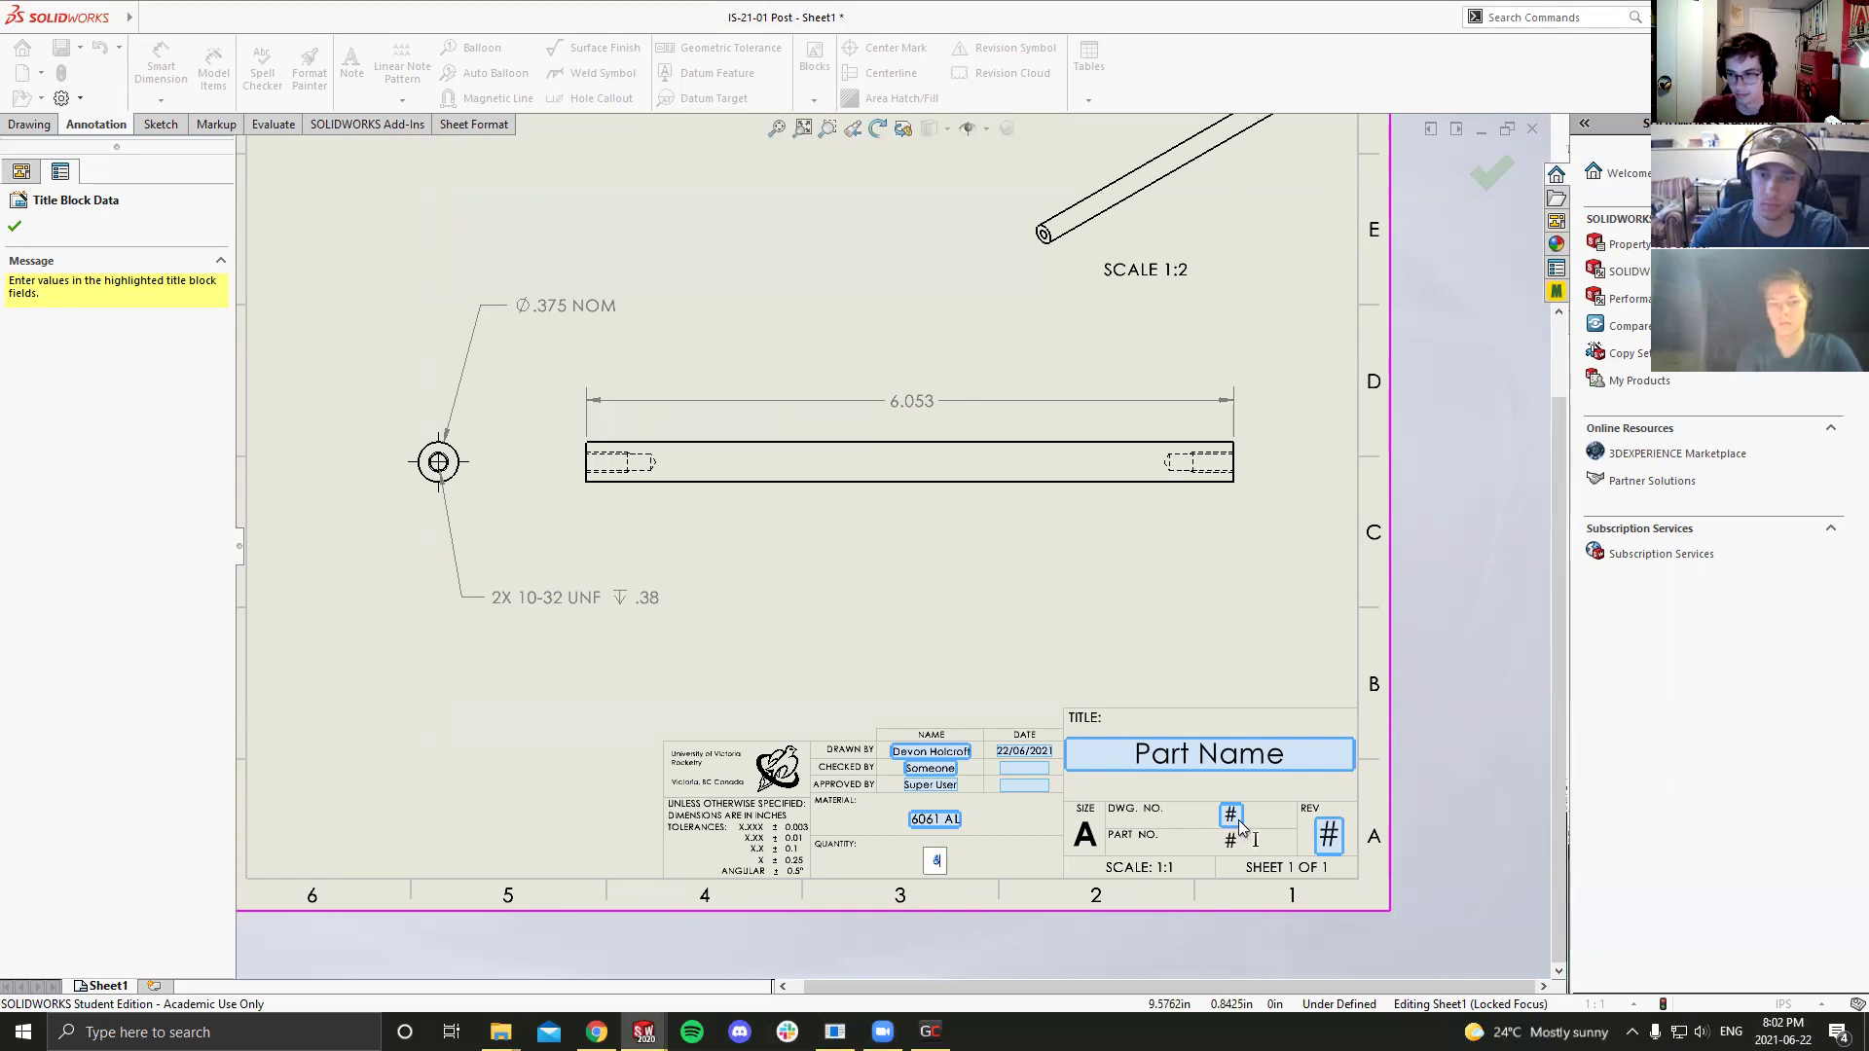
{"action": "left_click", "coordinate": [1238, 817]}
{"action": "type", "text": "1"}
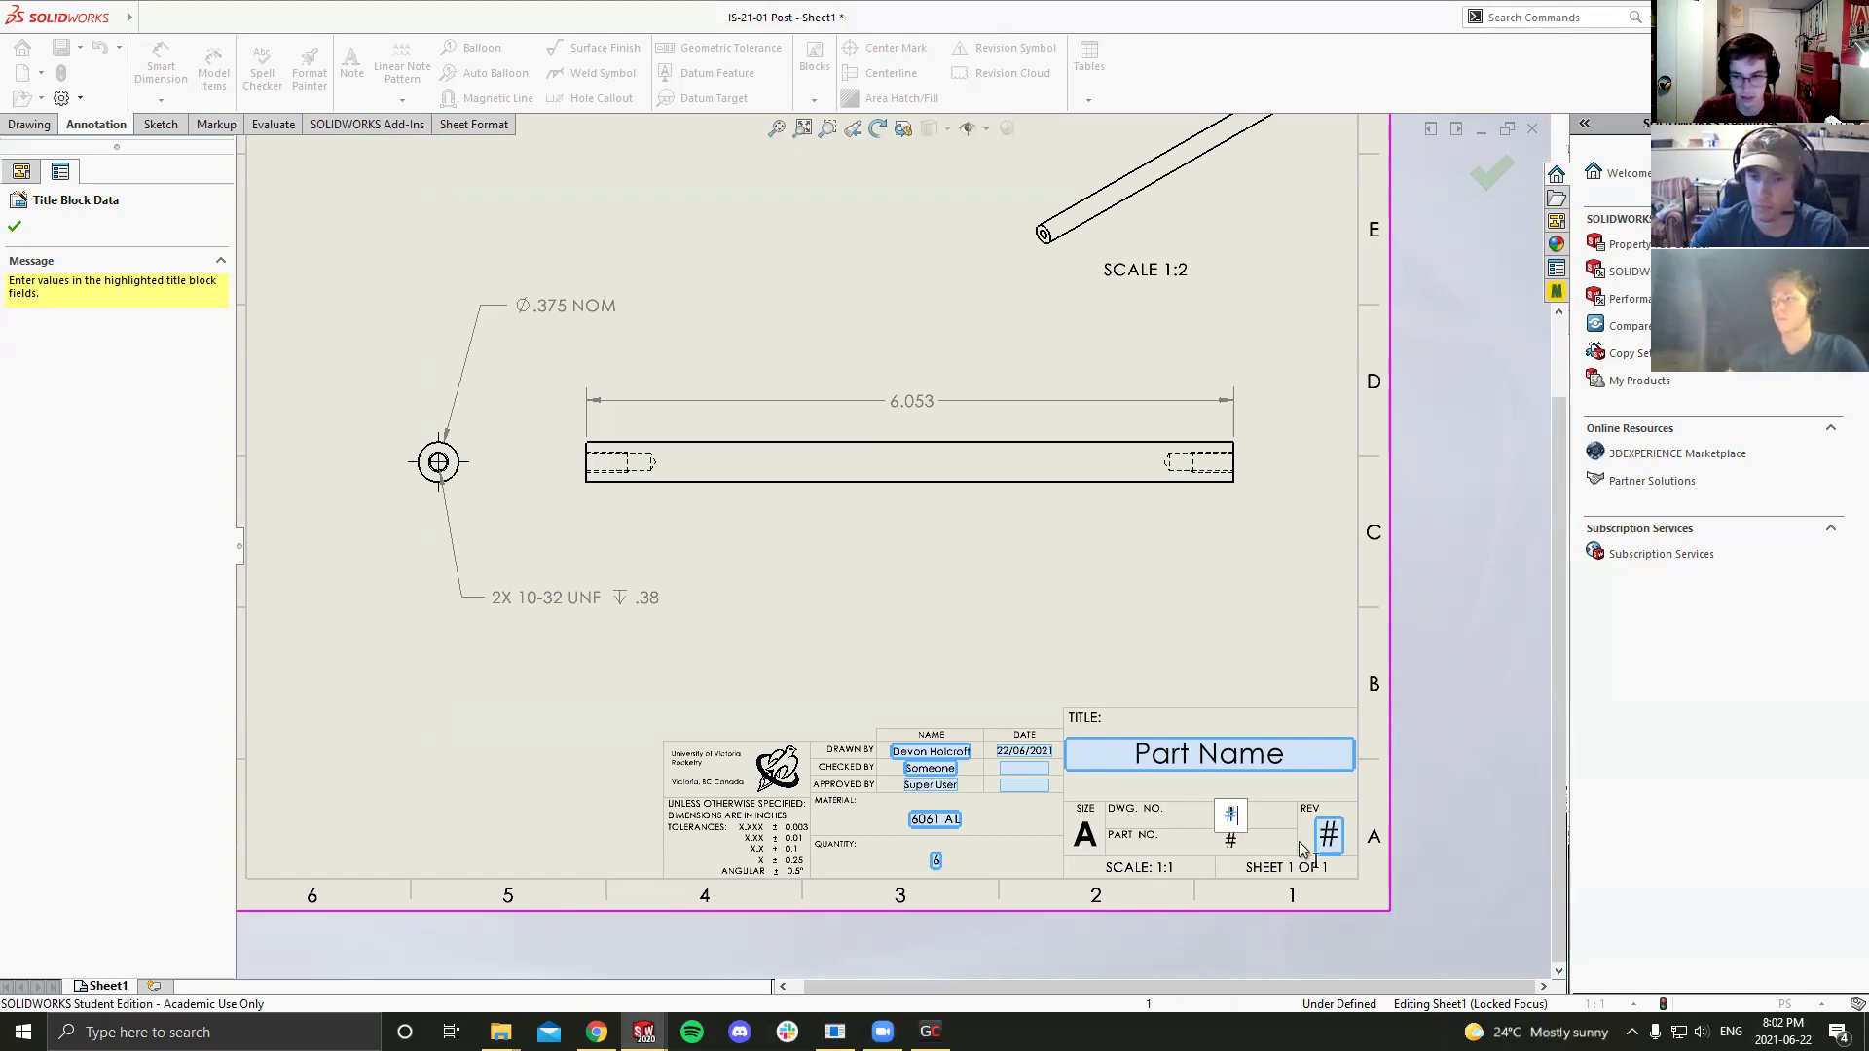
{"action": "left_click", "coordinate": [1341, 845]}
{"action": "type", "text": "A"}
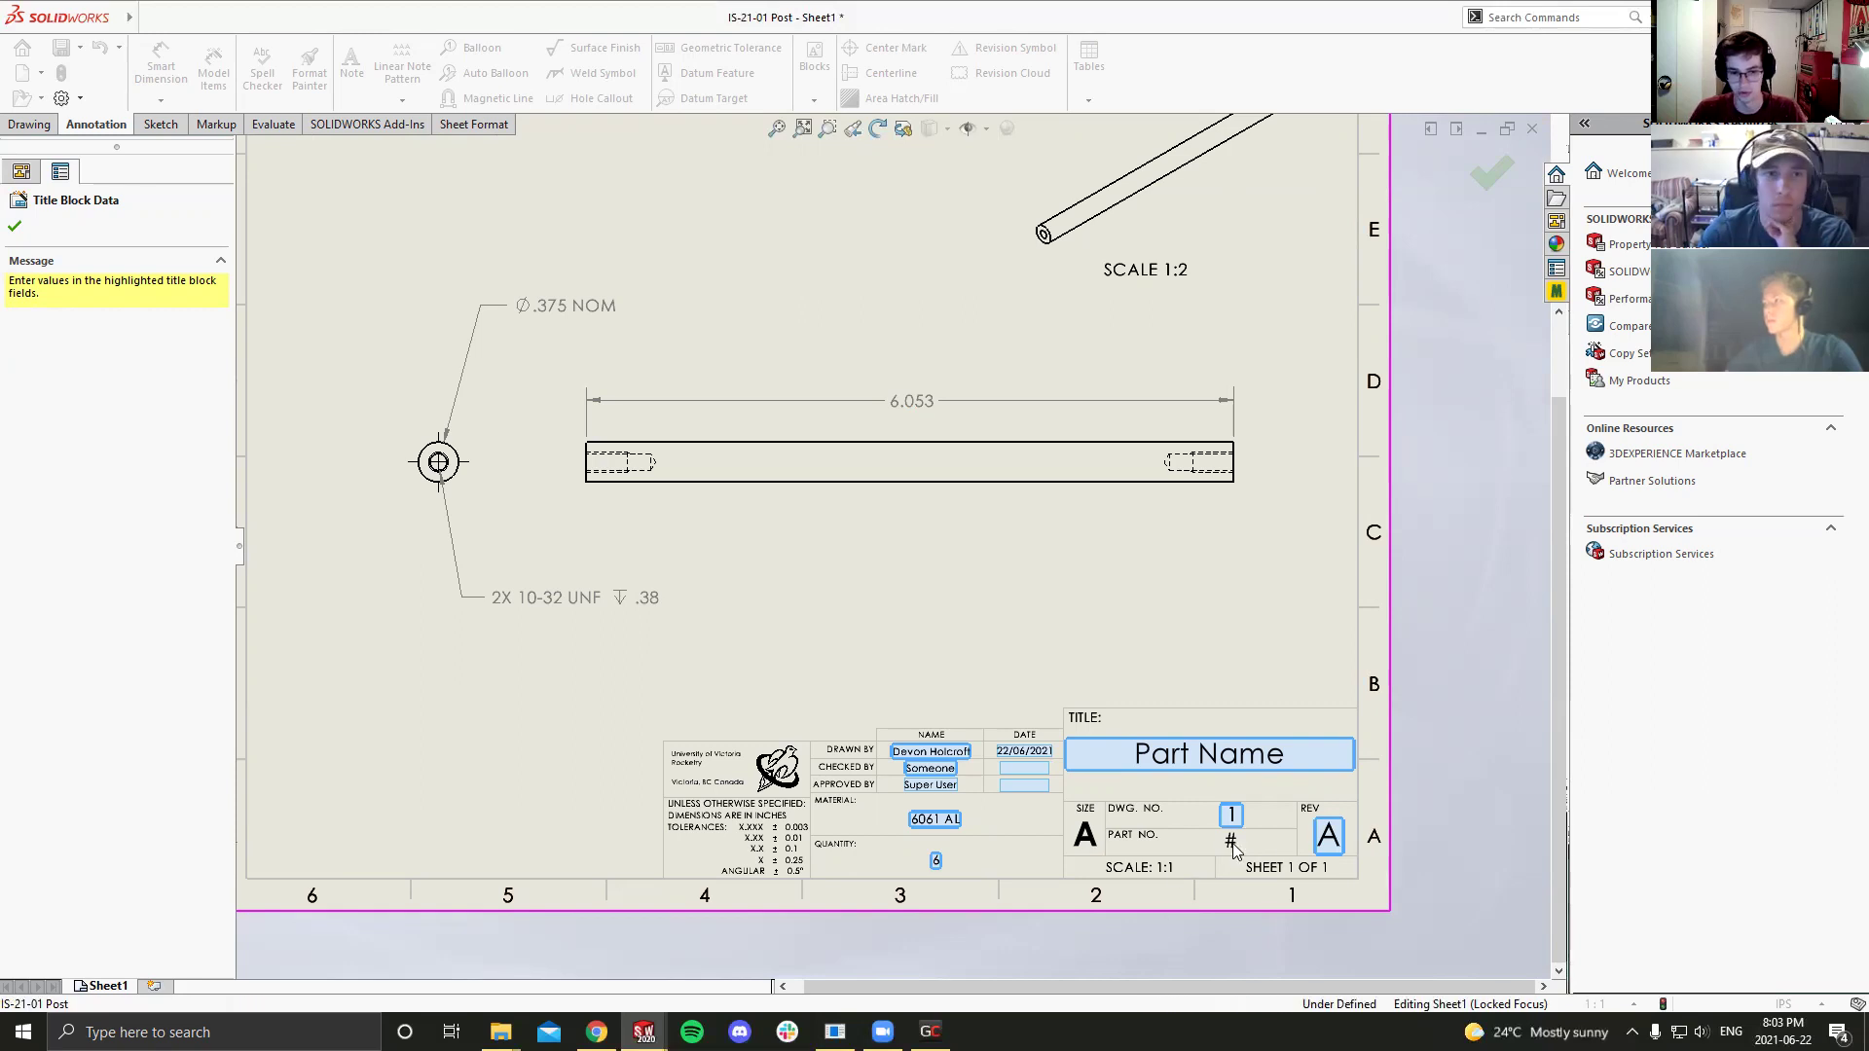
Step: Replace the Part Name title text with 'Injector Spacer Post'
{"action": "left_click", "coordinate": [1254, 759]}
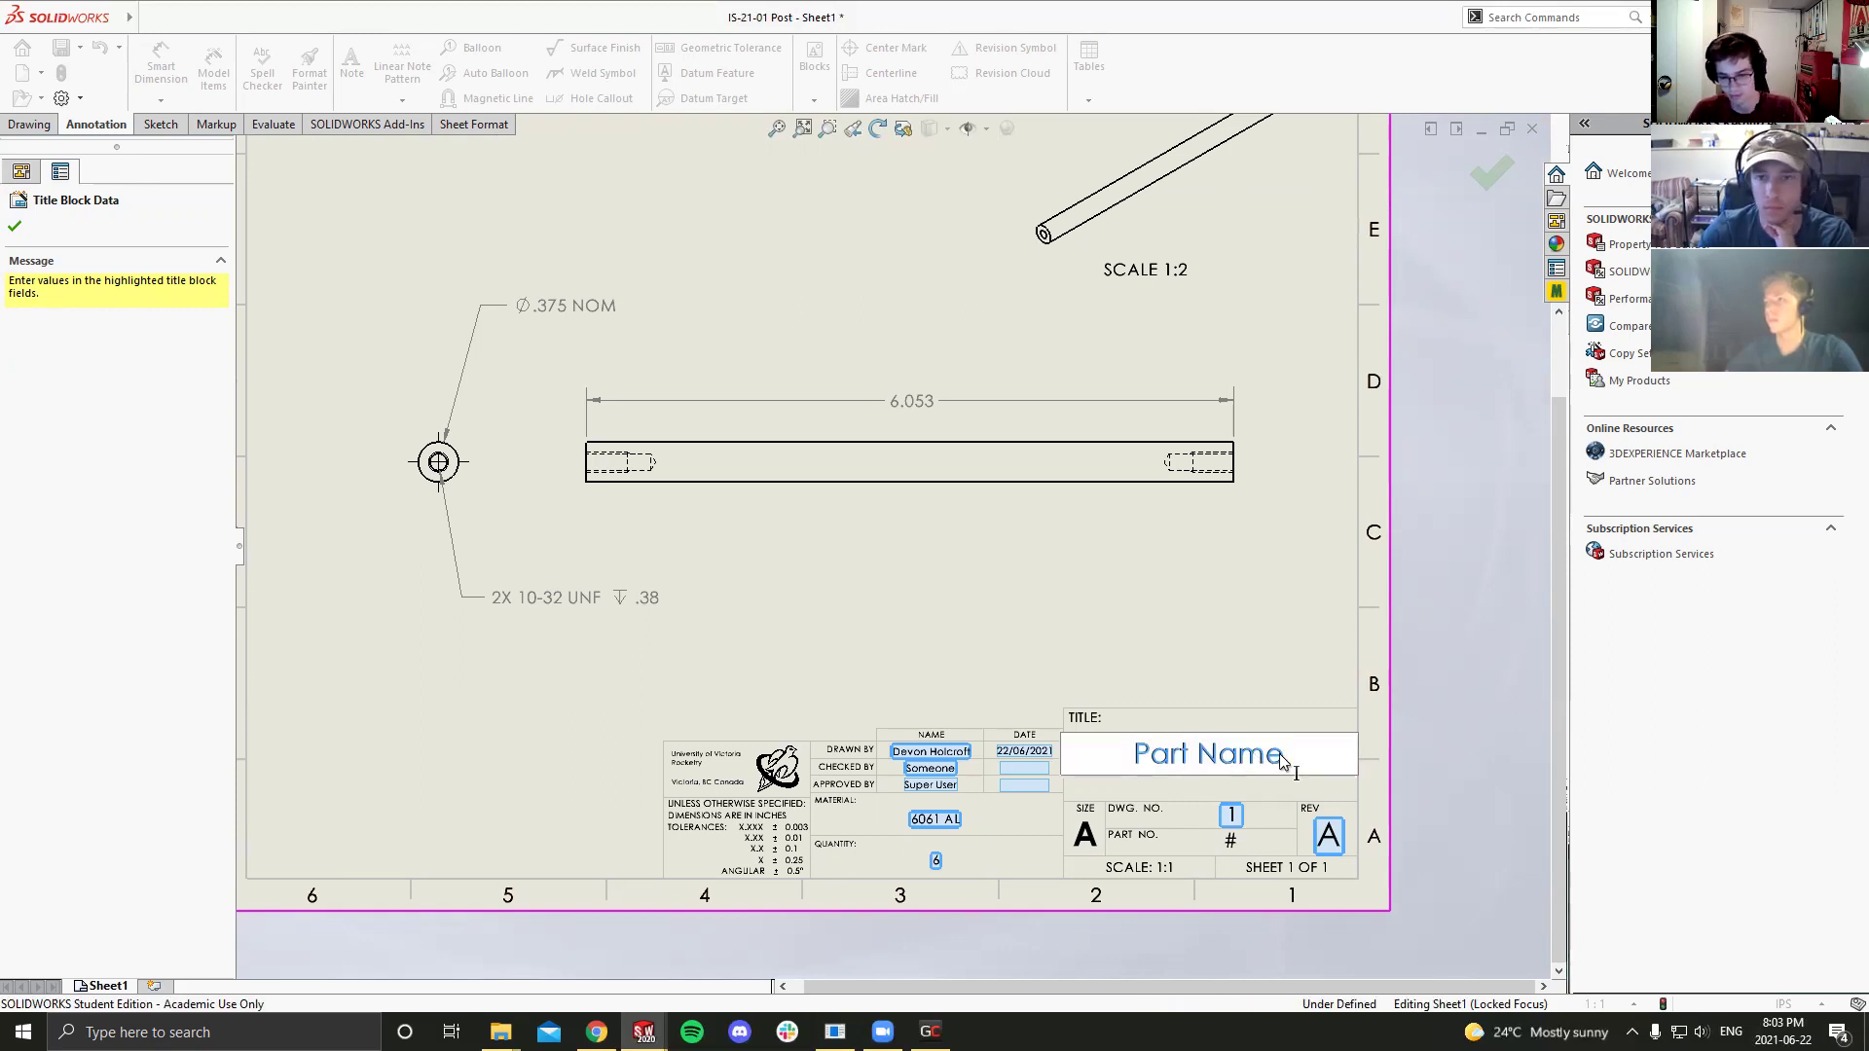
{"action": "left_click_drag", "start_coordinate": [1281, 761], "coordinate": [1109, 752]}
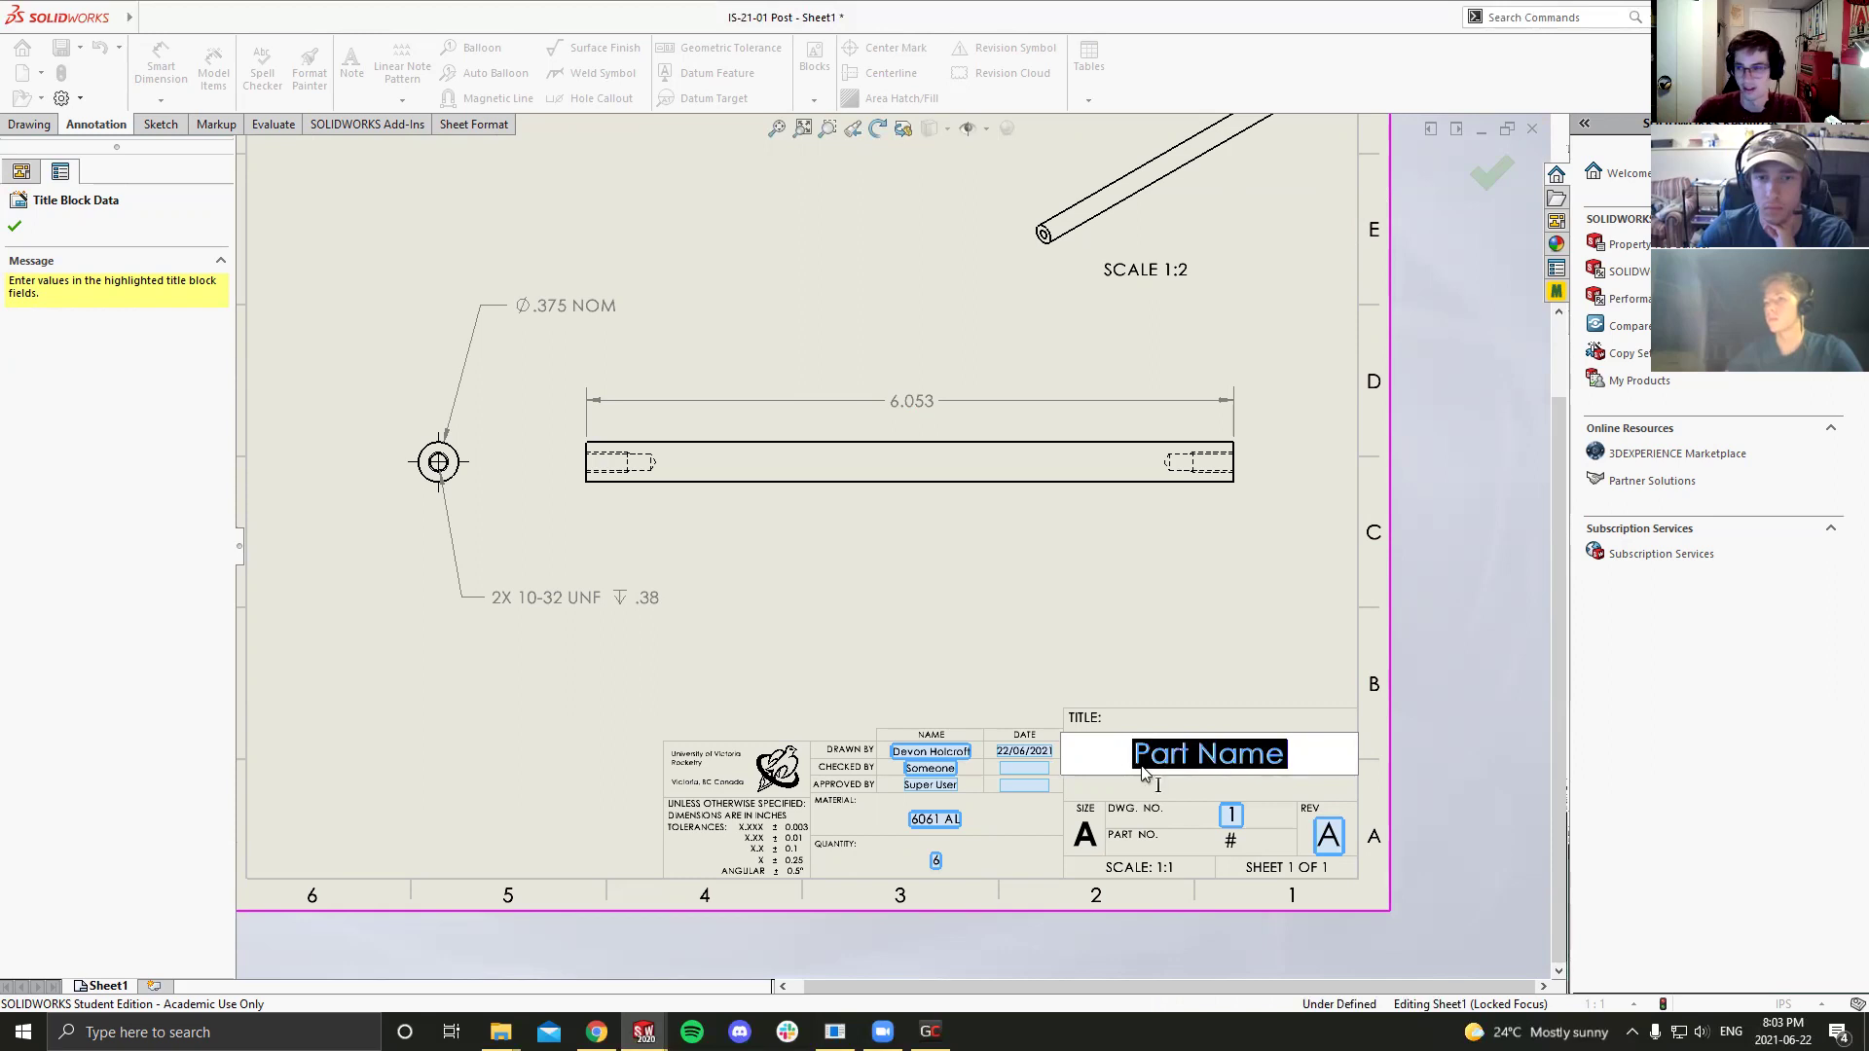
{"action": "left_click", "coordinate": [1212, 754]}
{"action": "type", "text": "Injec"}
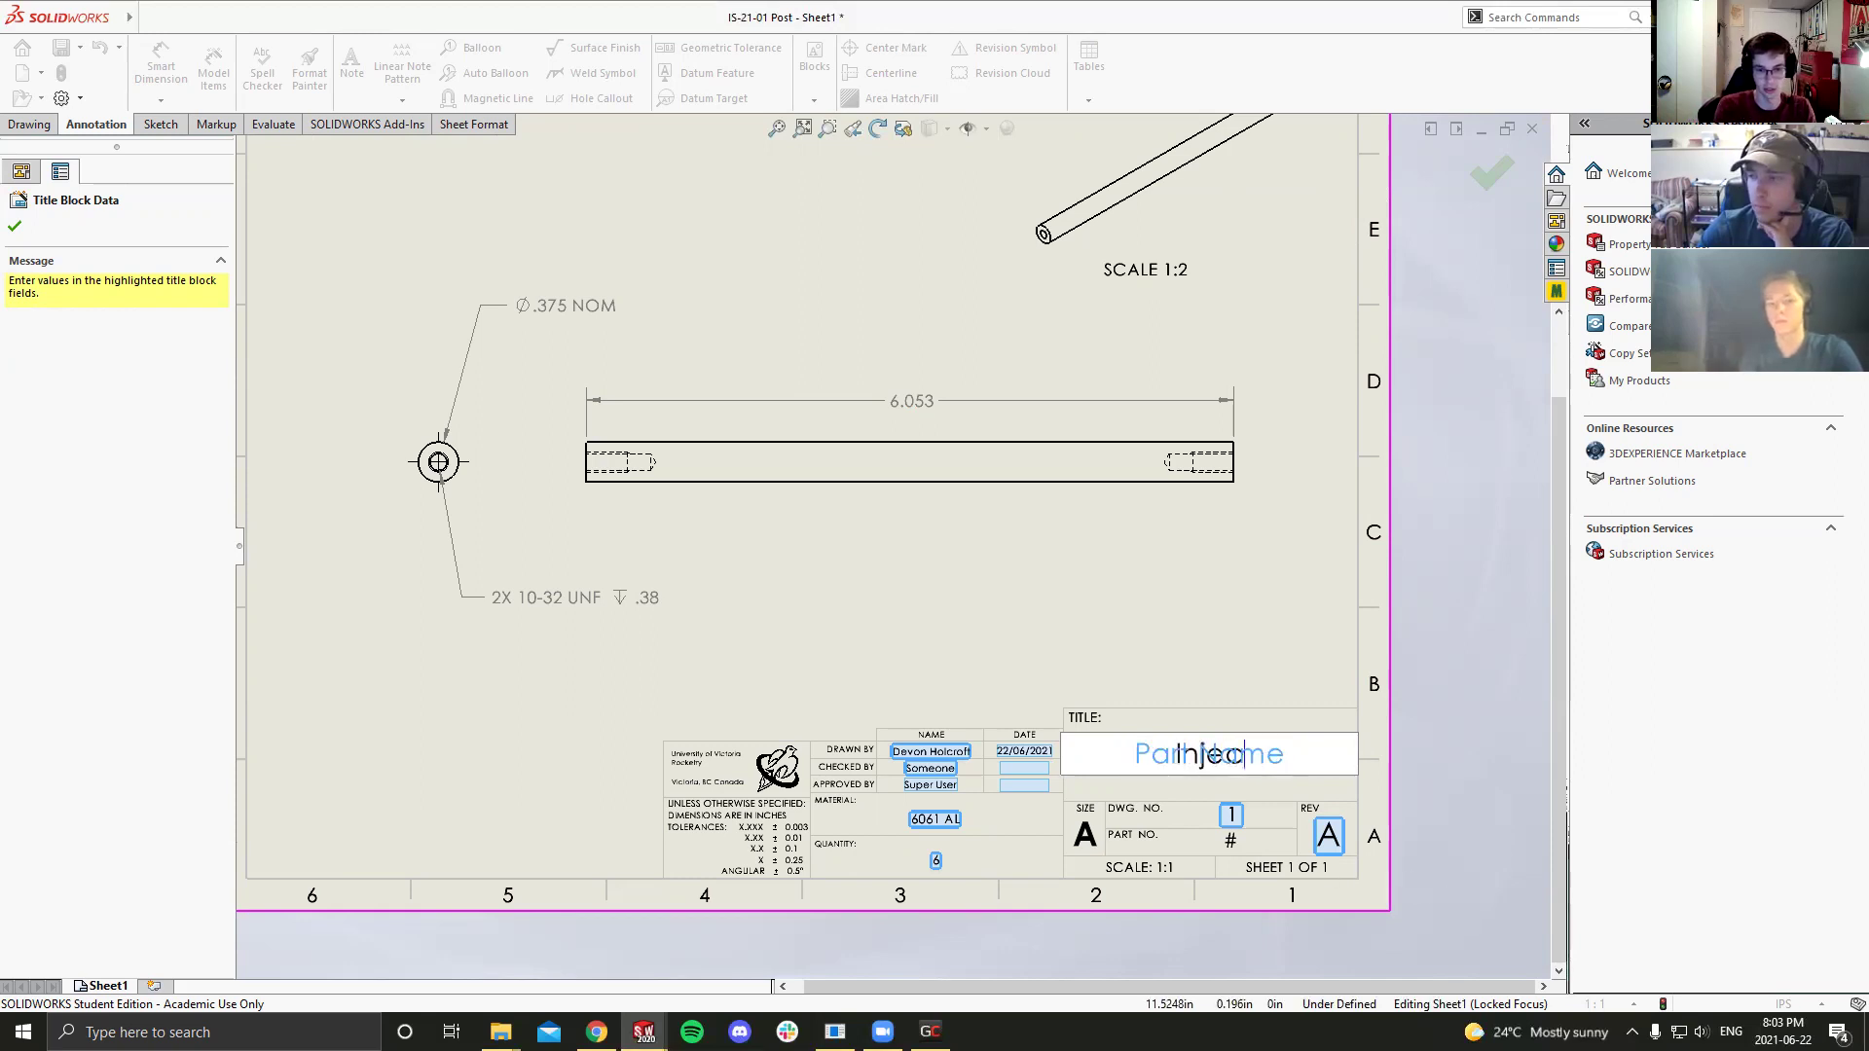
{"action": "type", "text": "tor Spacer Post"}
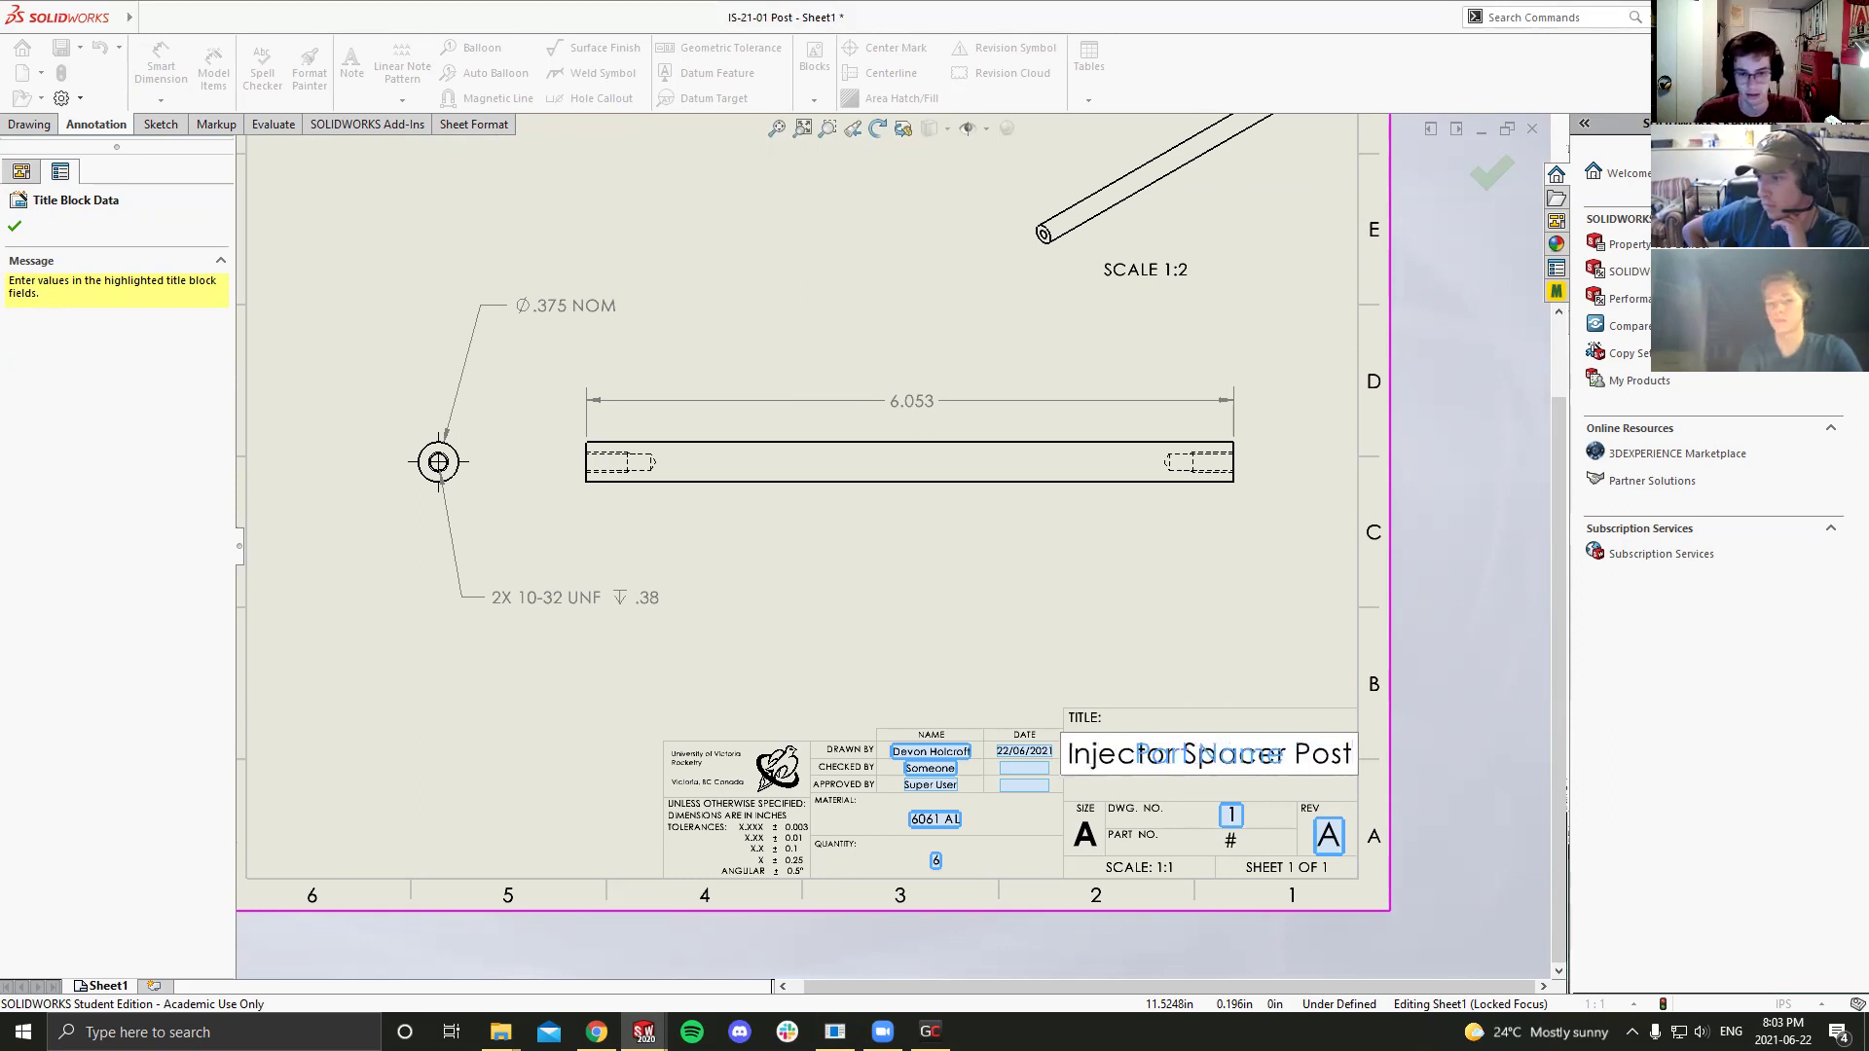
{"action": "left_click", "coordinate": [1236, 686]}
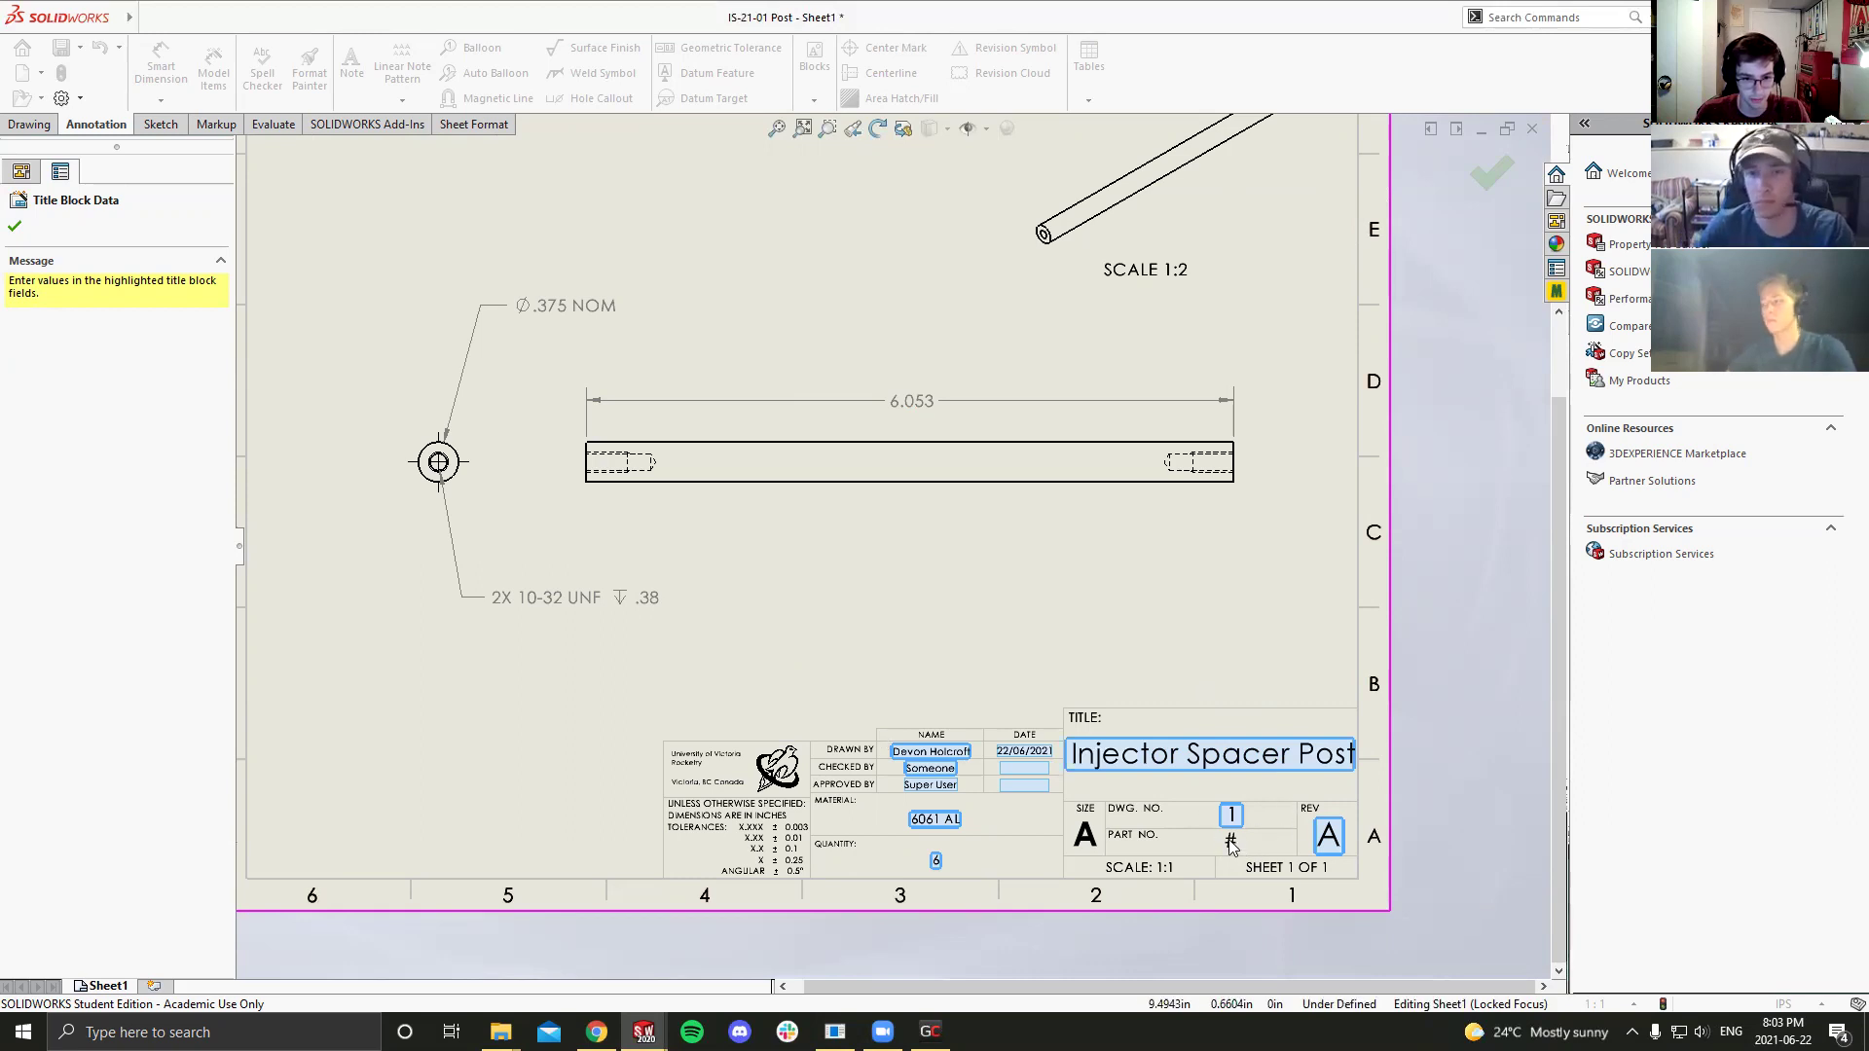
Step: Finish the title block data entry and switch to editing the sheet format
{"action": "left_click", "coordinate": [14, 226]}
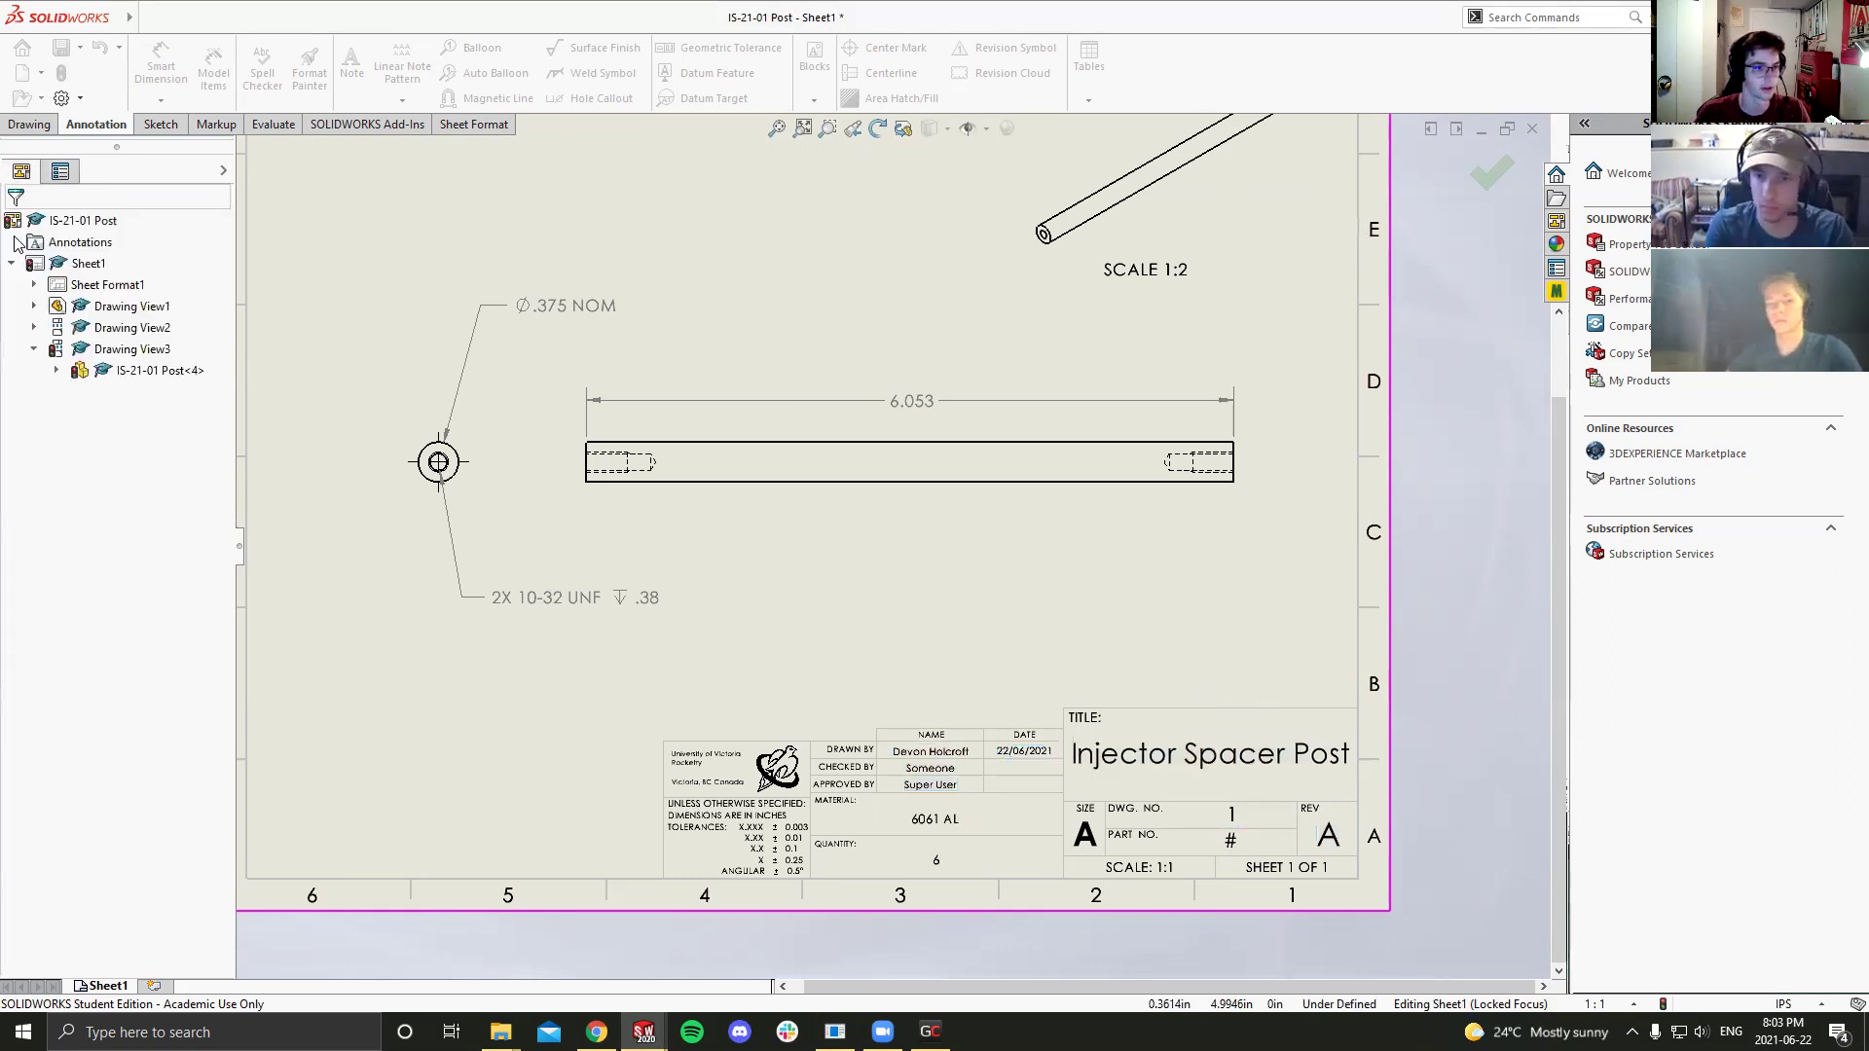
{"action": "right_click", "coordinate": [948, 758]}
{"action": "left_click", "coordinate": [1003, 424]}
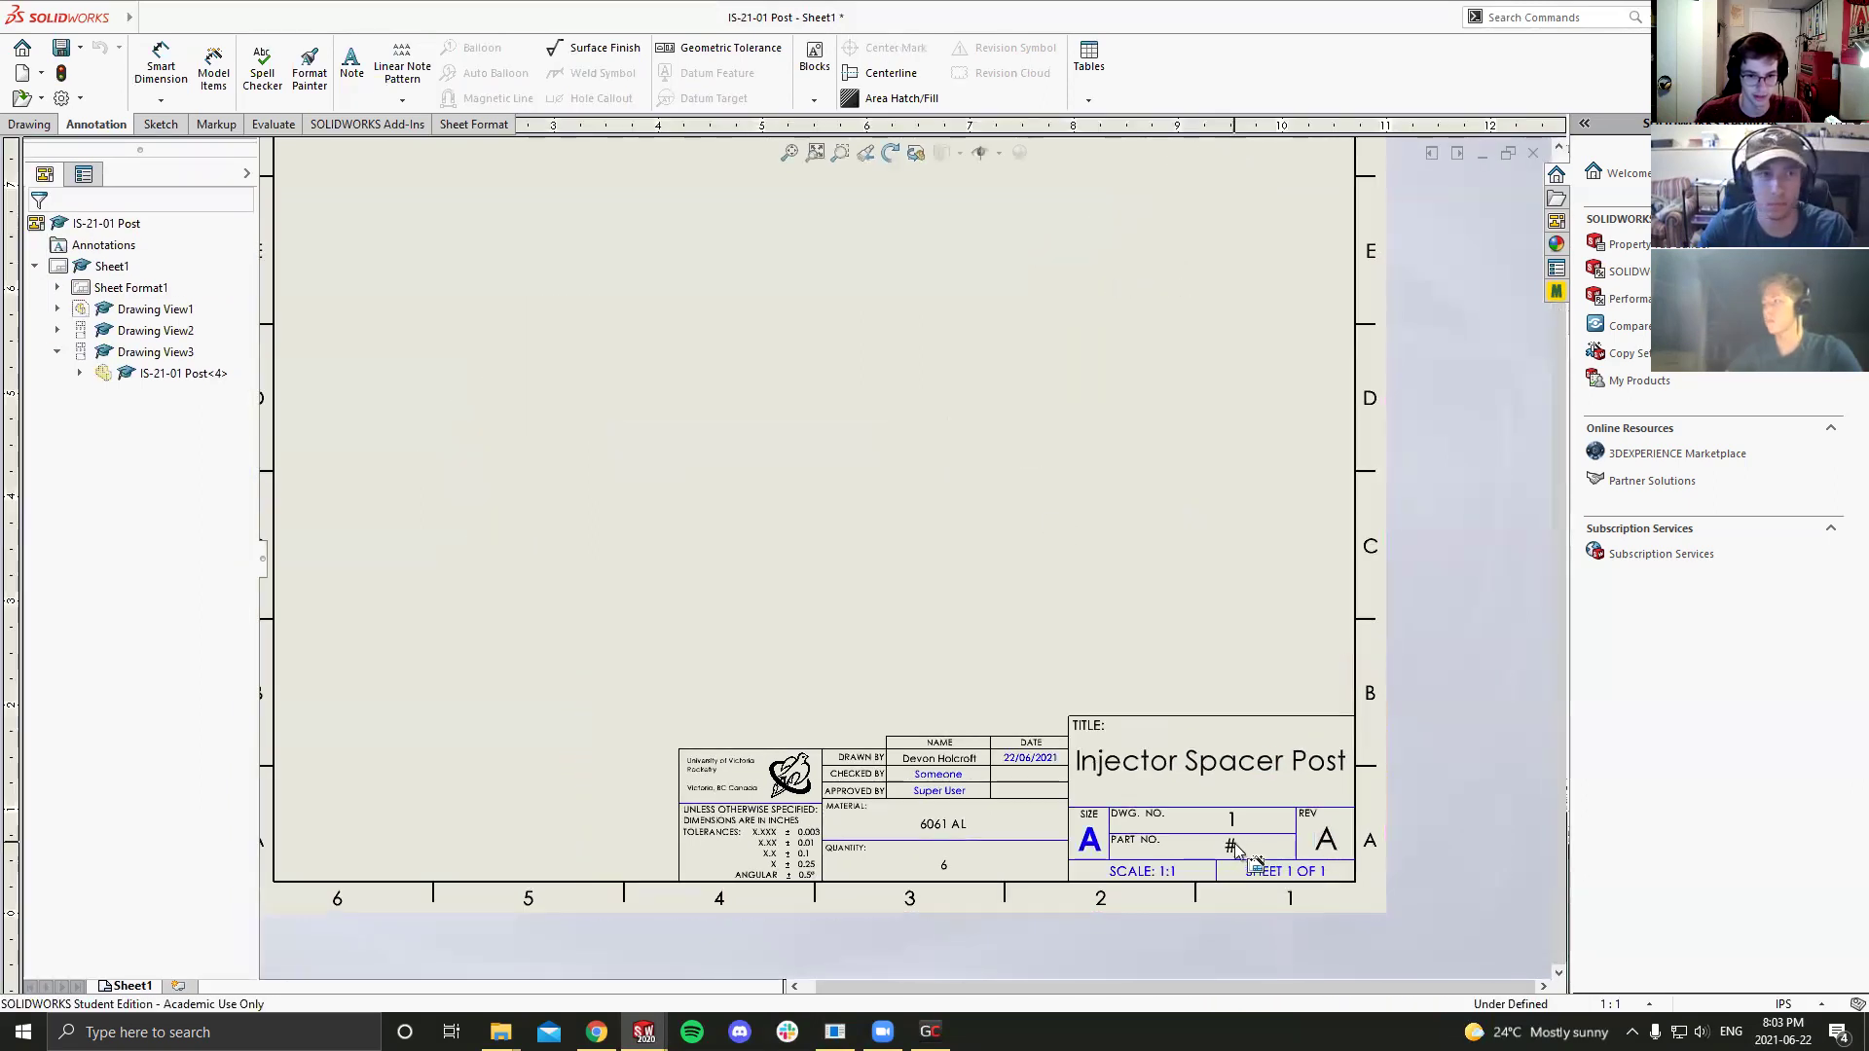
{"action": "scroll", "coordinate": [1230, 850], "scroll_direction": "down", "scroll_amount": 2}
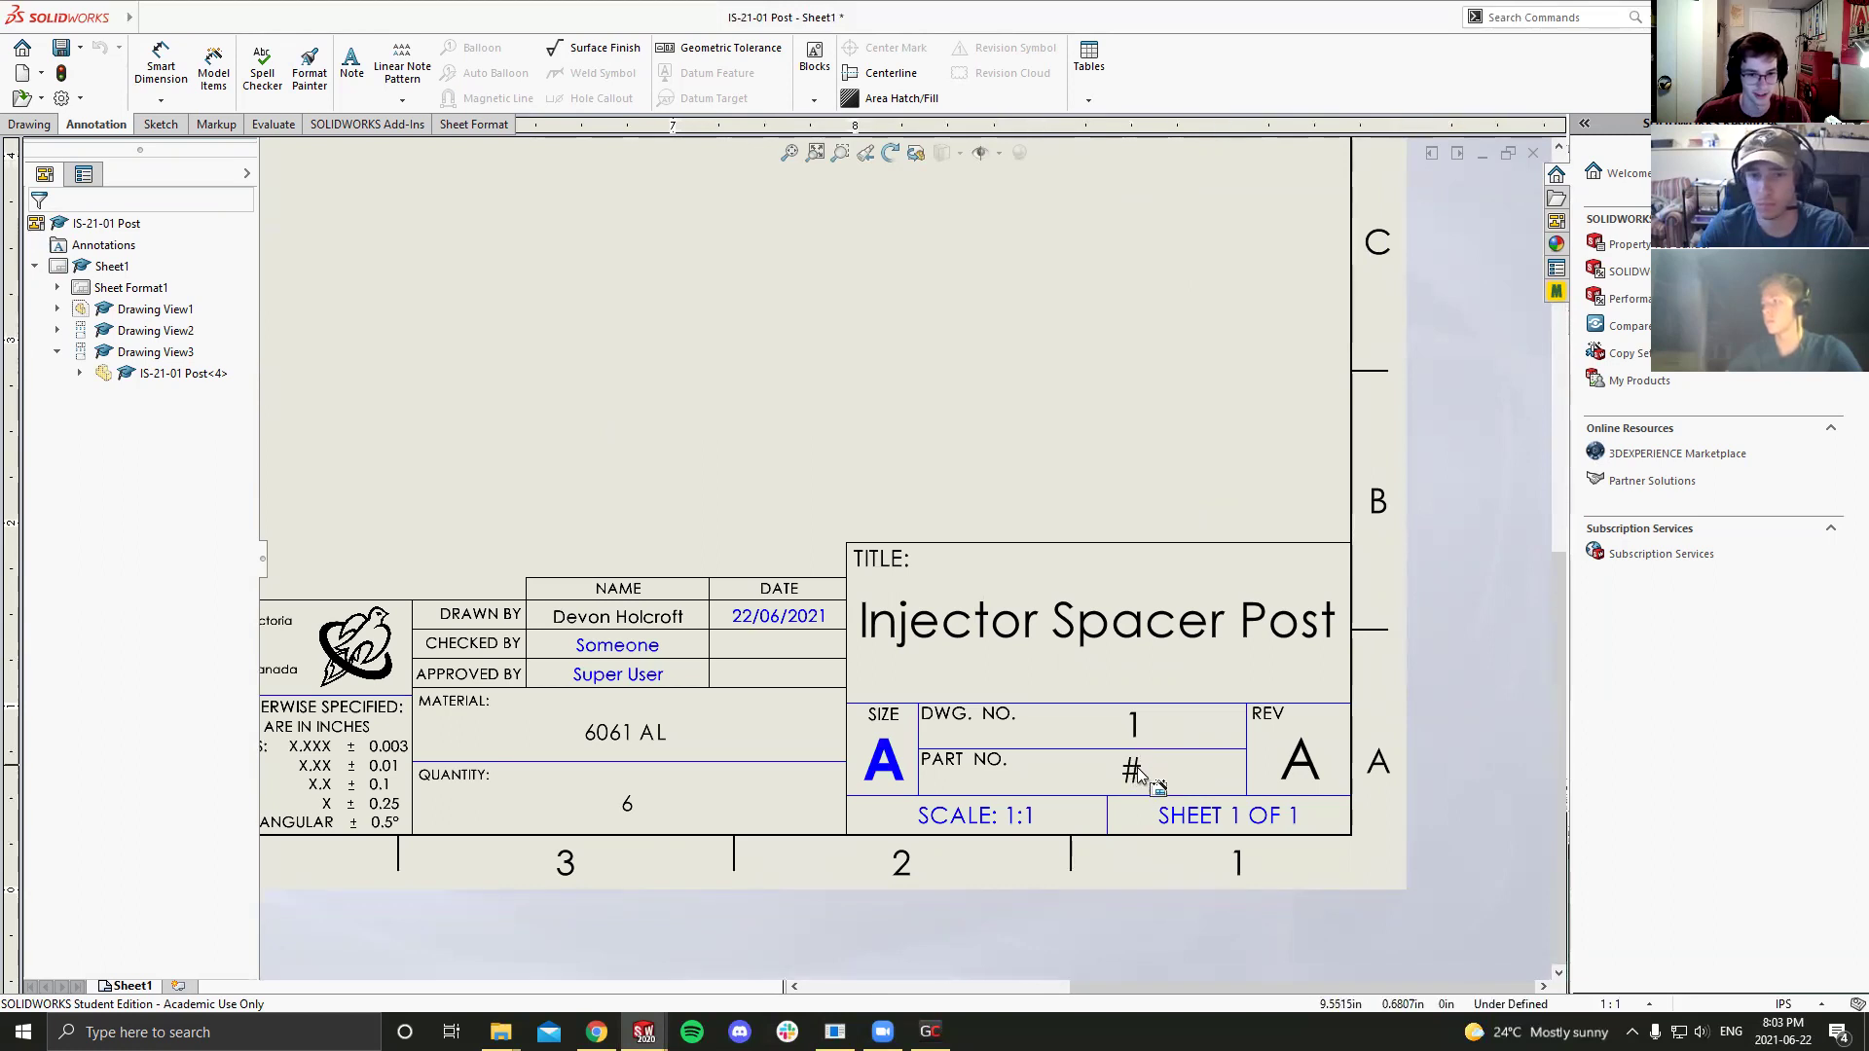
{"action": "right_click", "coordinate": [1134, 768]}
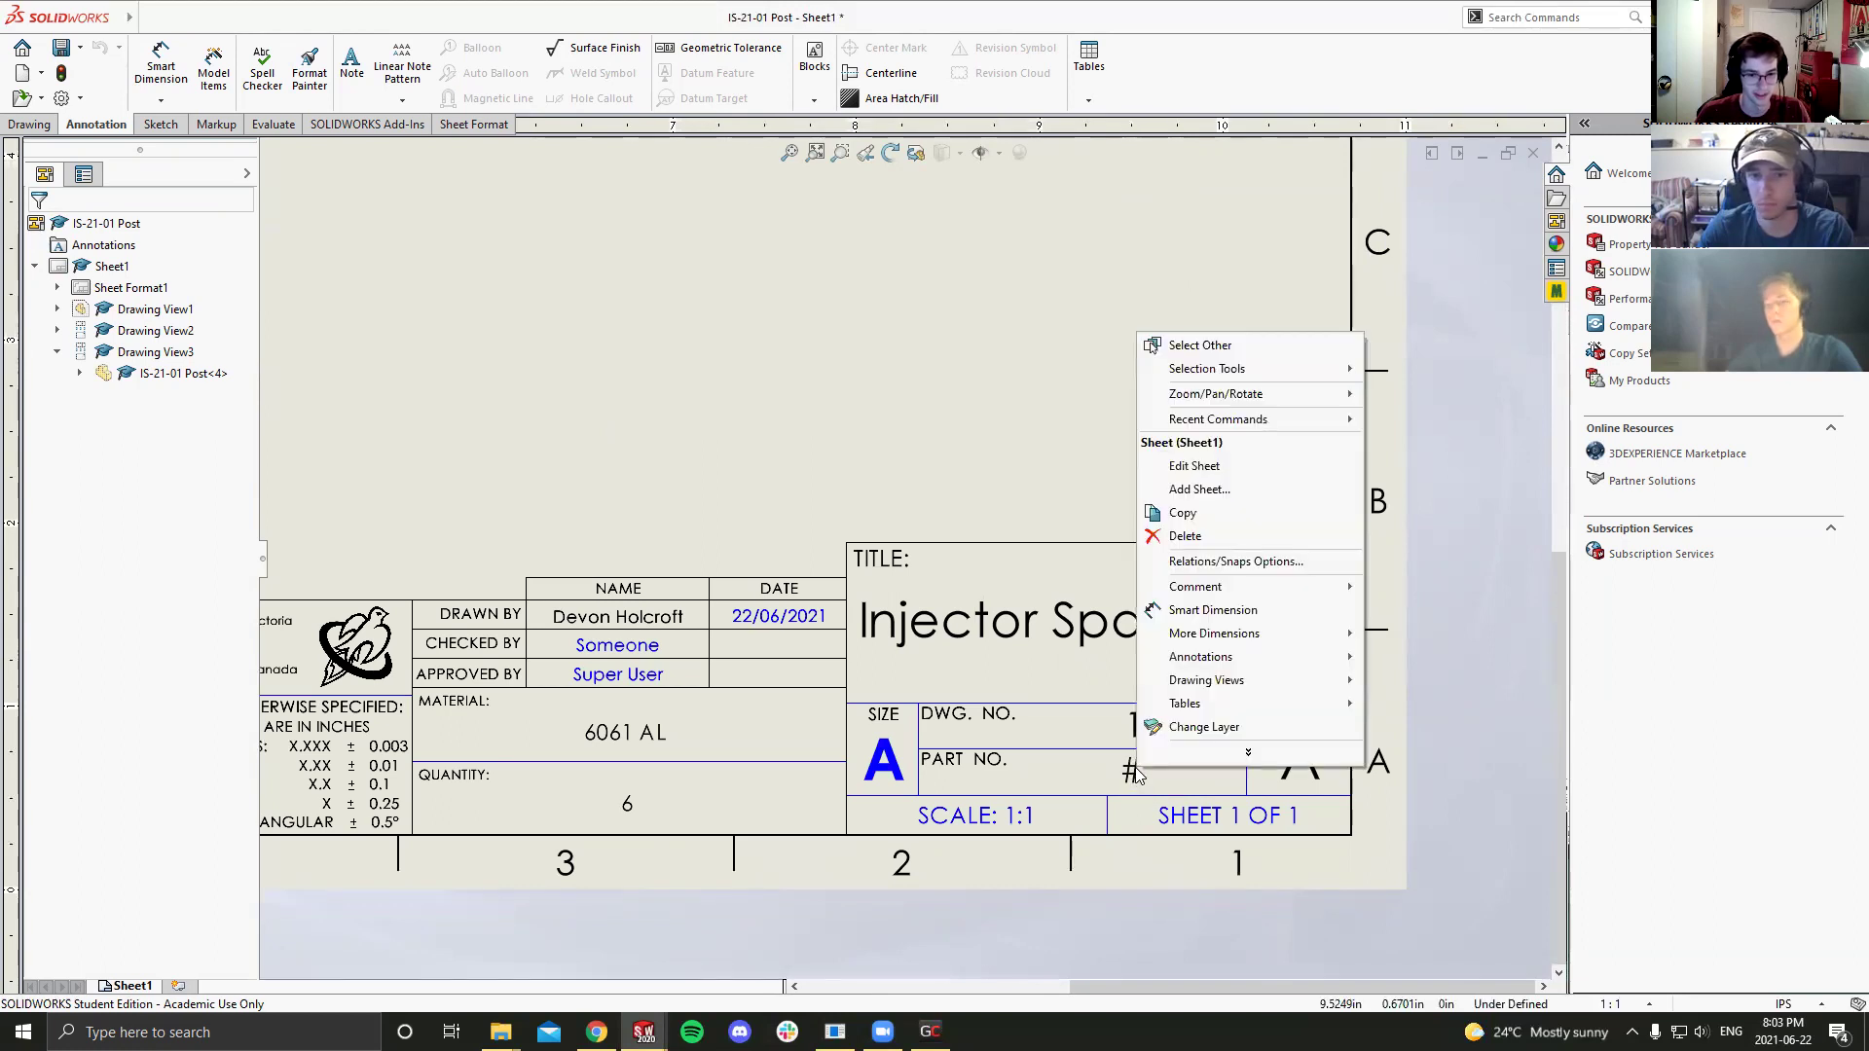
Step: Reach the overlapping # part-number placeholder note through Select Other
{"action": "left_click", "coordinate": [1191, 467]}
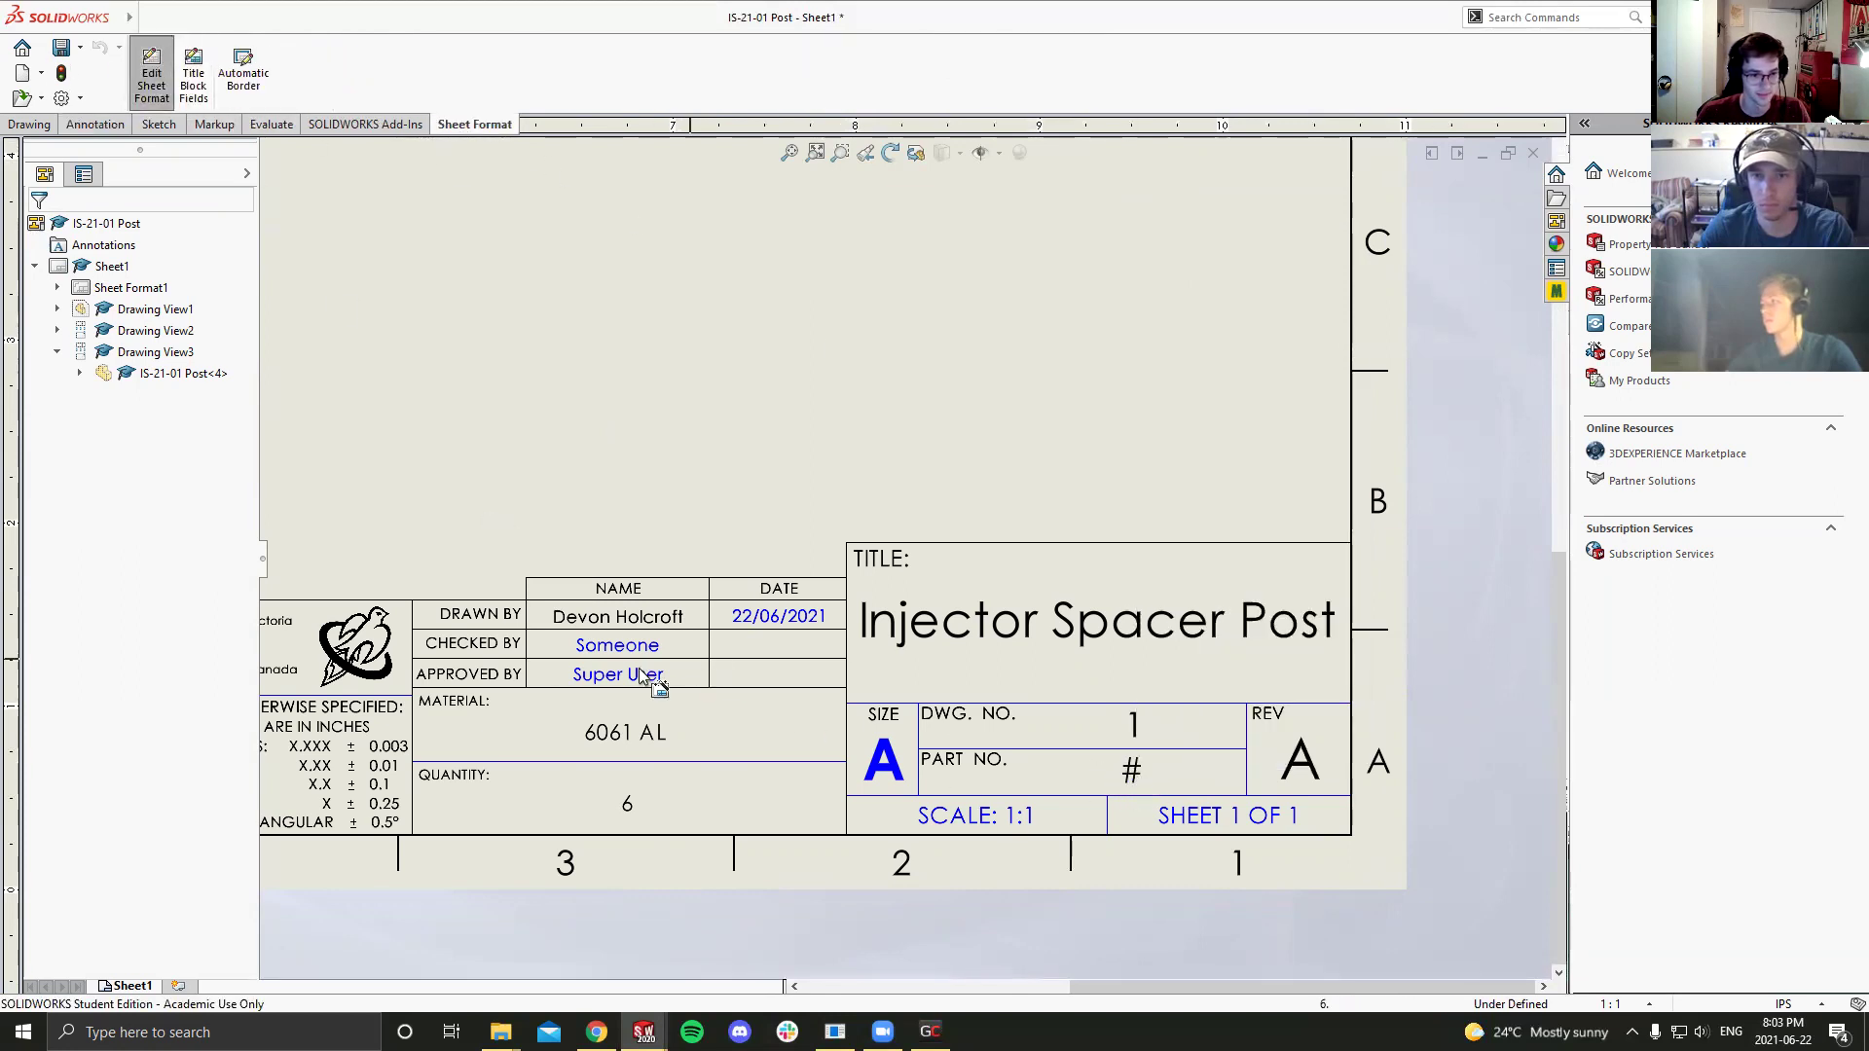
{"action": "scroll", "coordinate": [1008, 722], "scroll_direction": "up", "scroll_amount": 3}
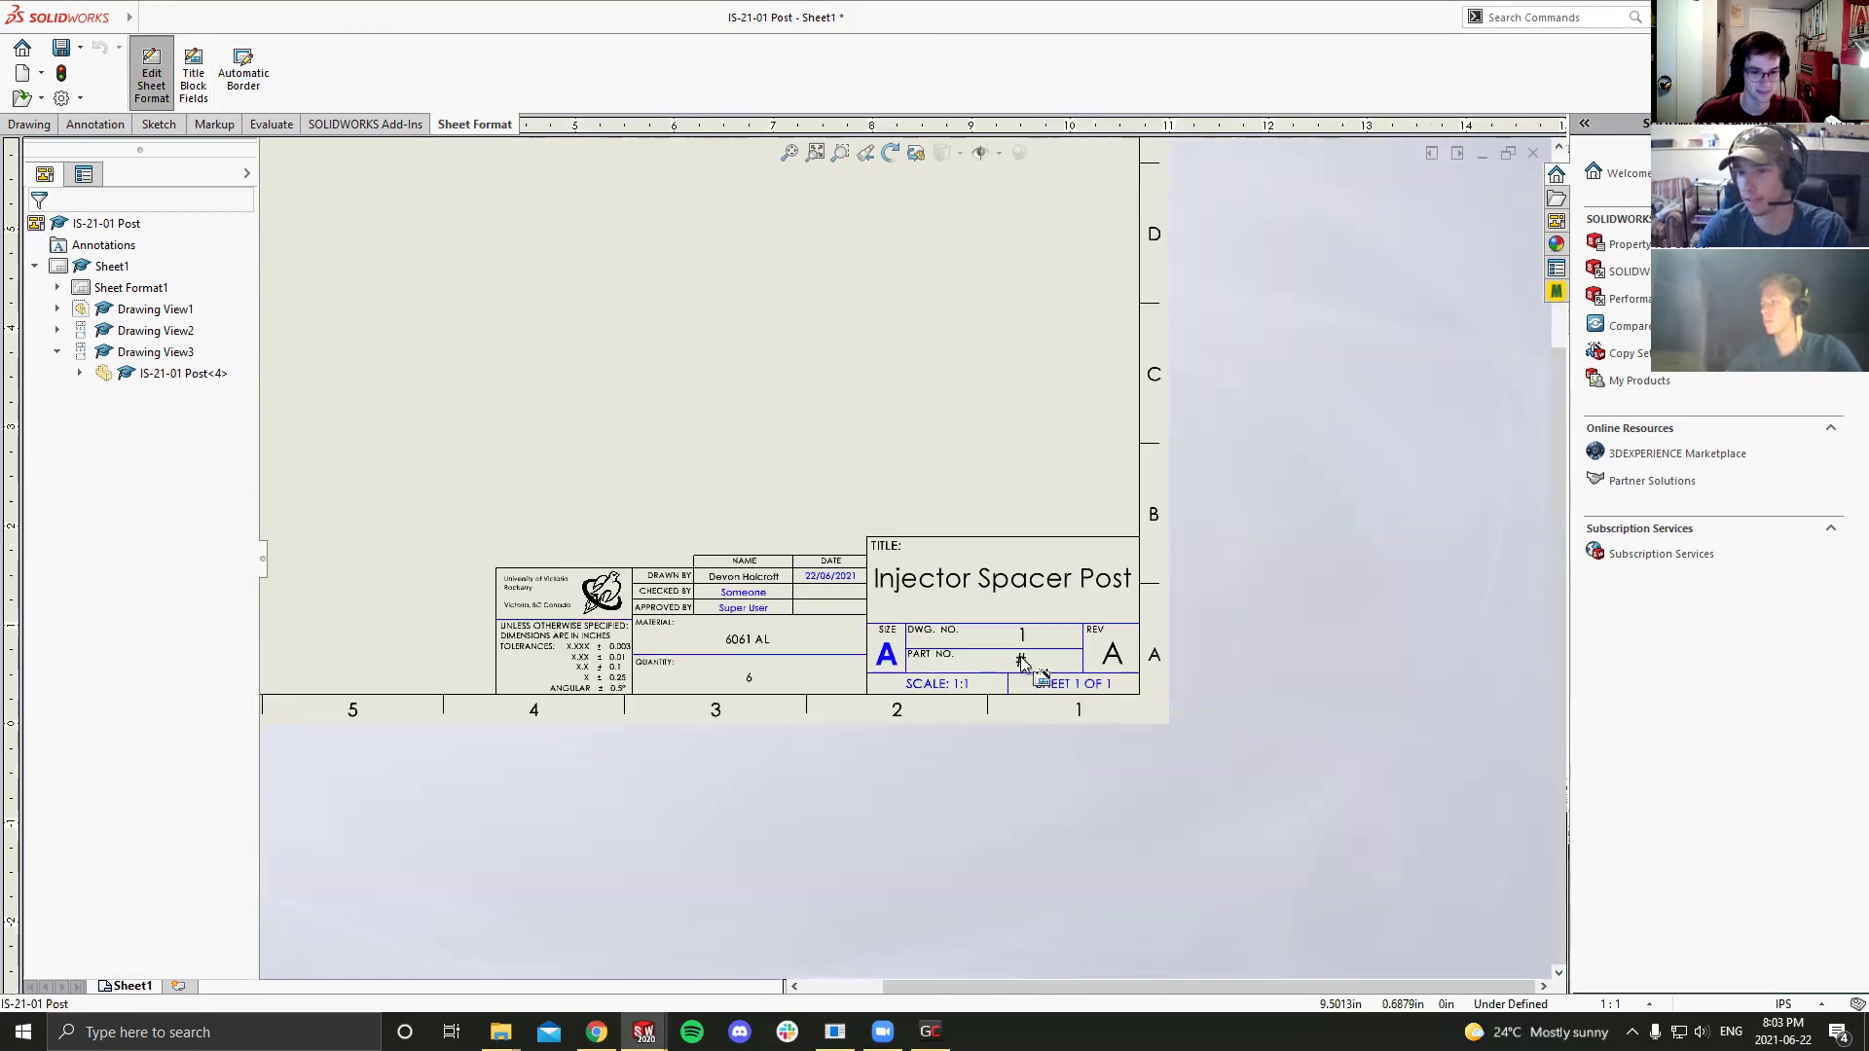
{"action": "right_click", "coordinate": [1021, 659]}
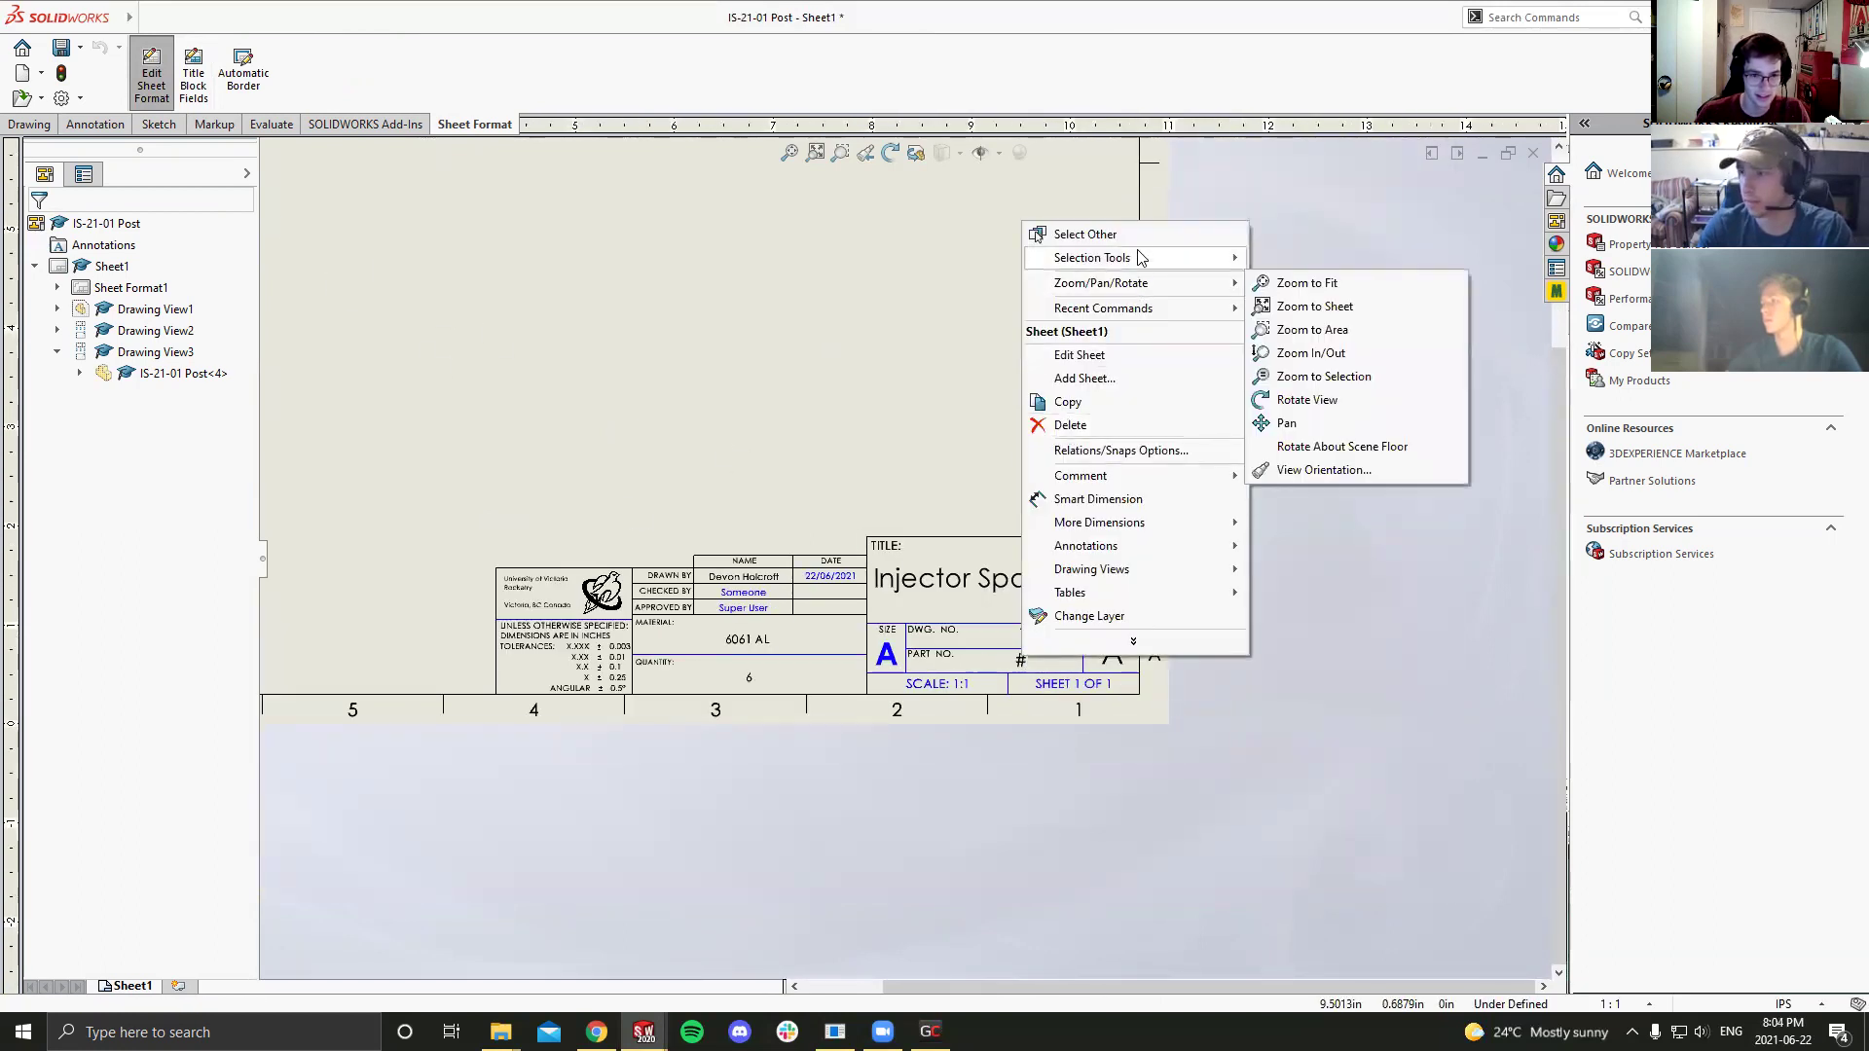
{"action": "left_click", "coordinate": [1085, 235]}
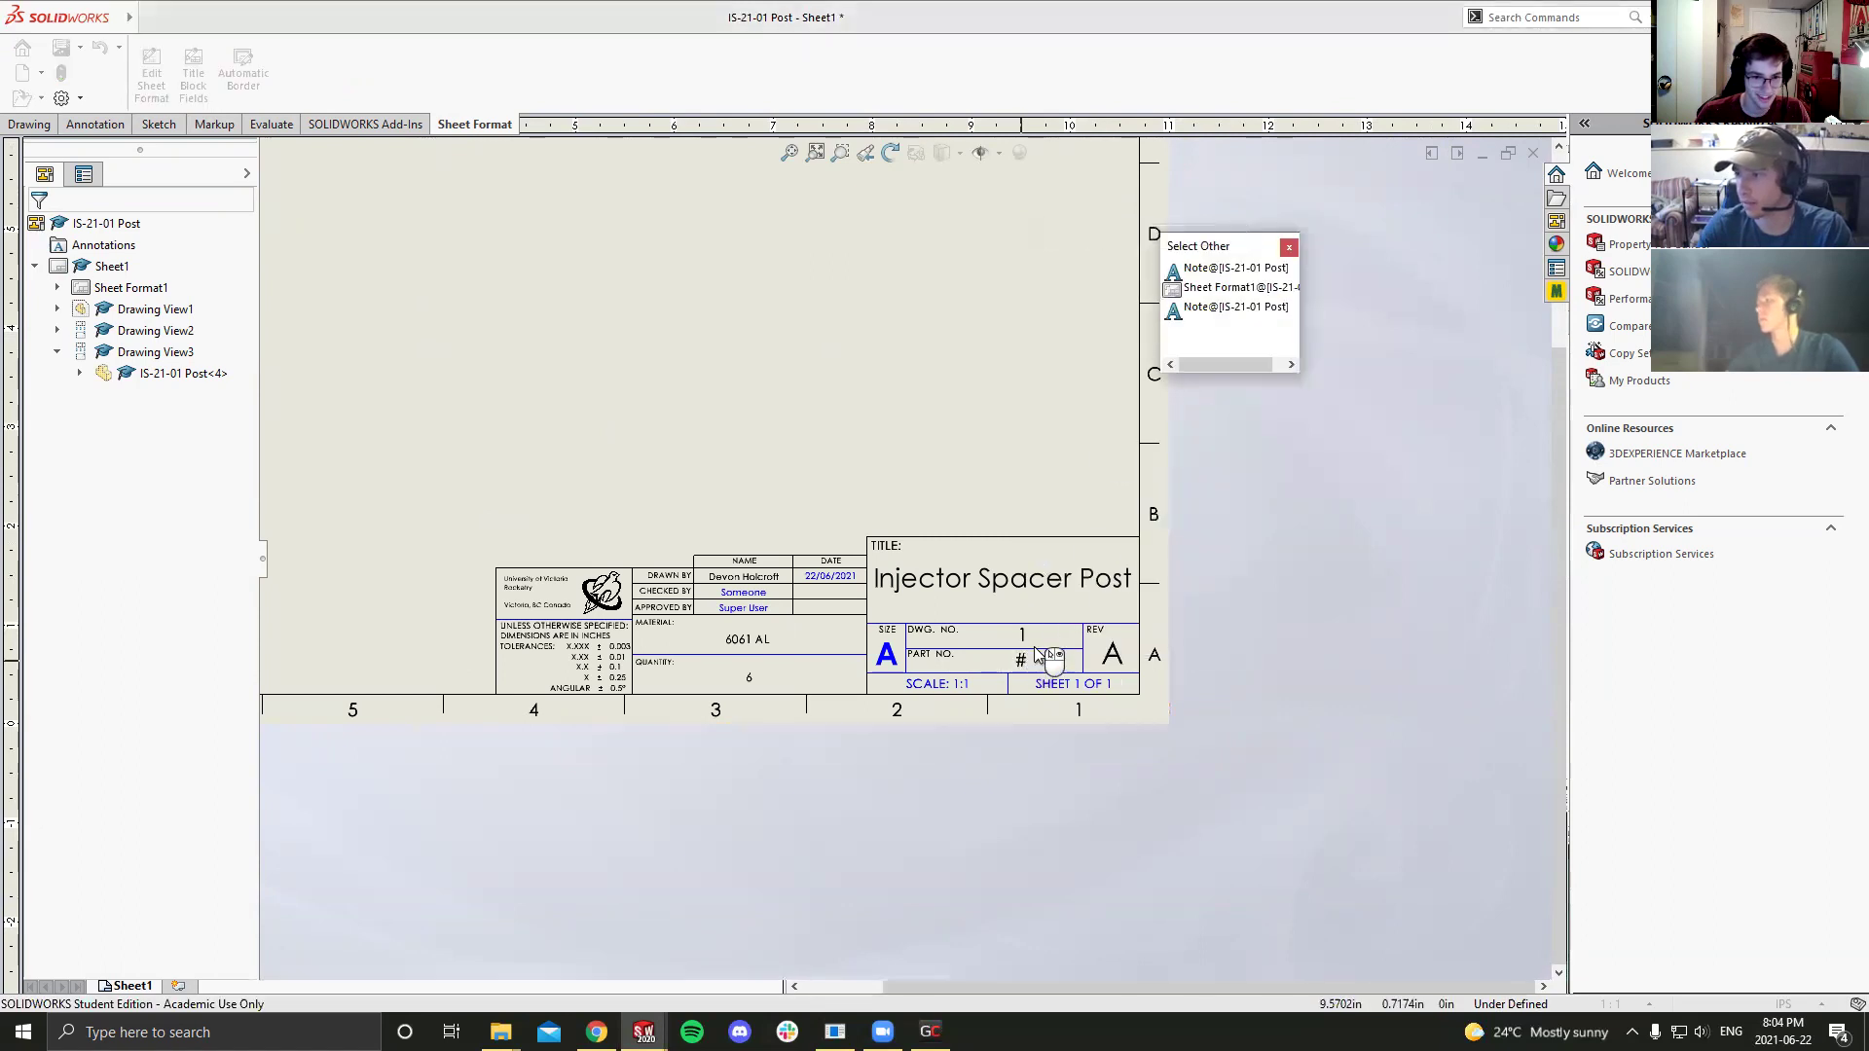
{"action": "scroll", "coordinate": [1024, 662], "scroll_direction": "down", "scroll_amount": 4}
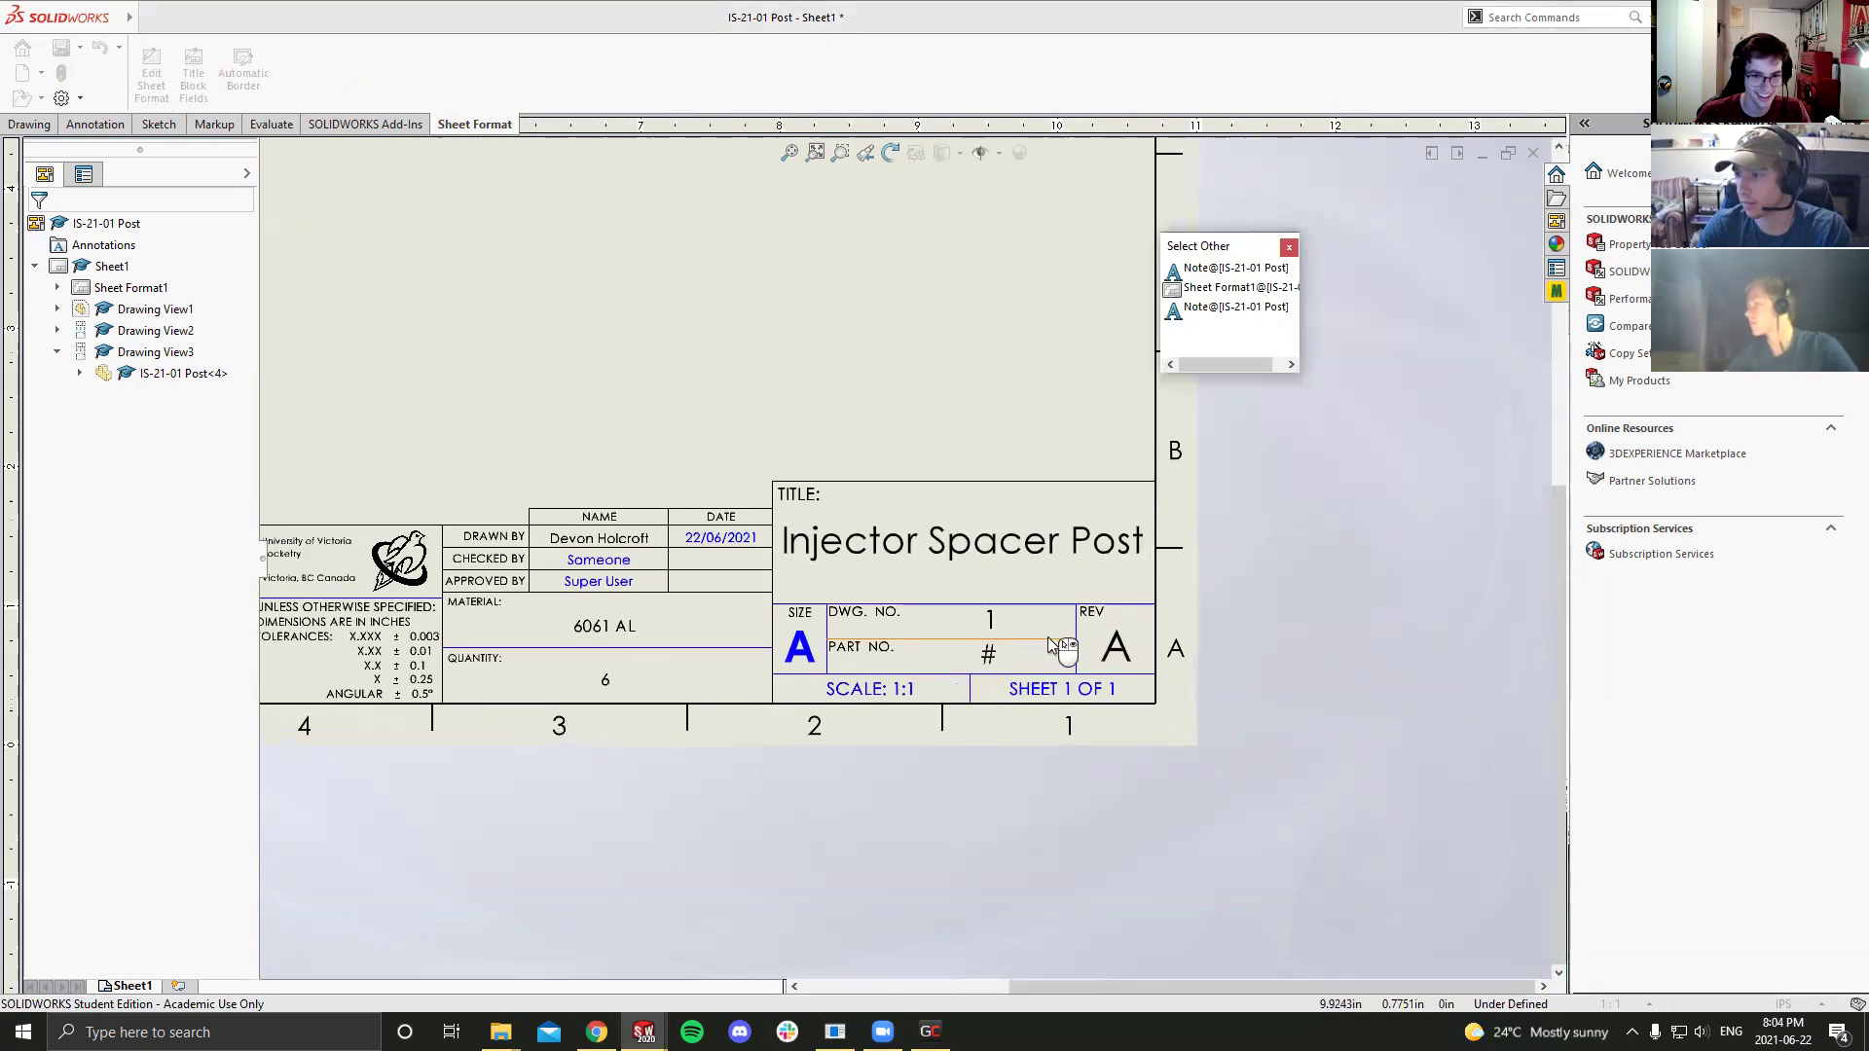
Step: Replace the # placeholder with part number M1IS-21-01, widened to fit one line
{"action": "double_click", "coordinate": [942, 647]}
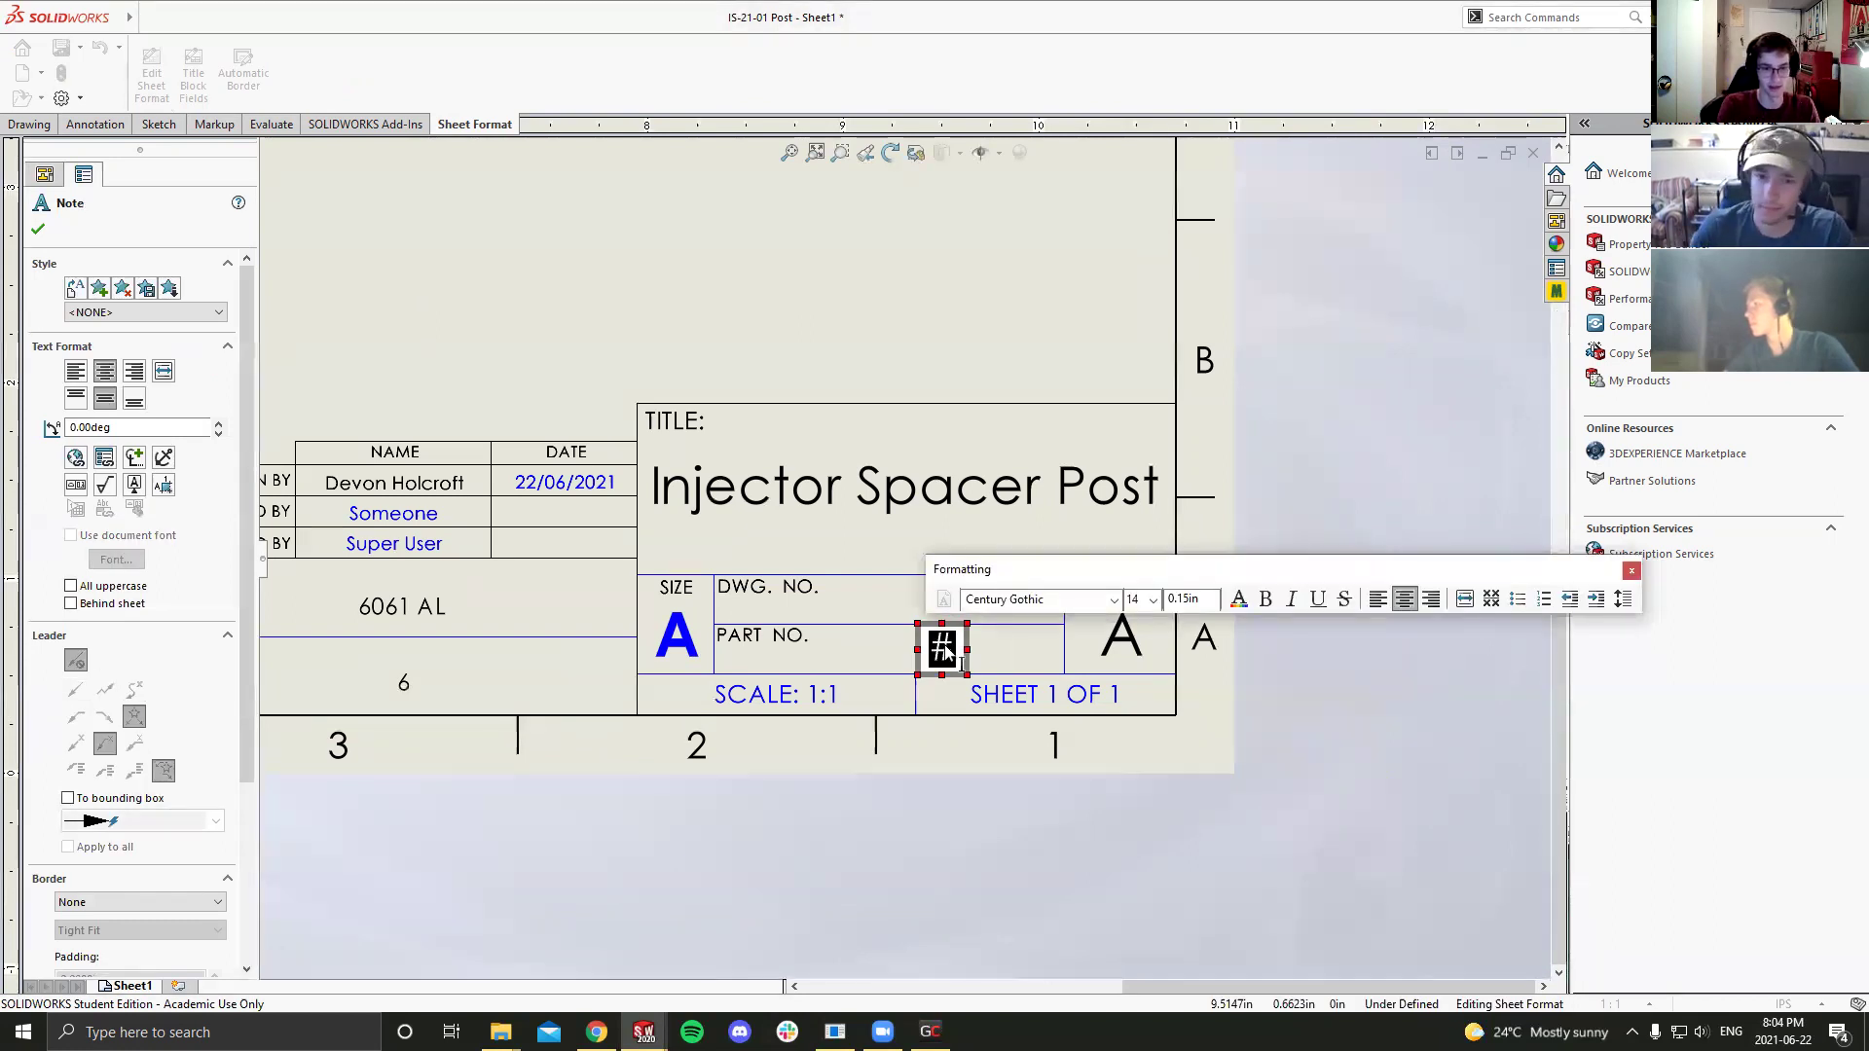
{"action": "key", "text": "BackSpace"}
{"action": "type", "text": "M"}
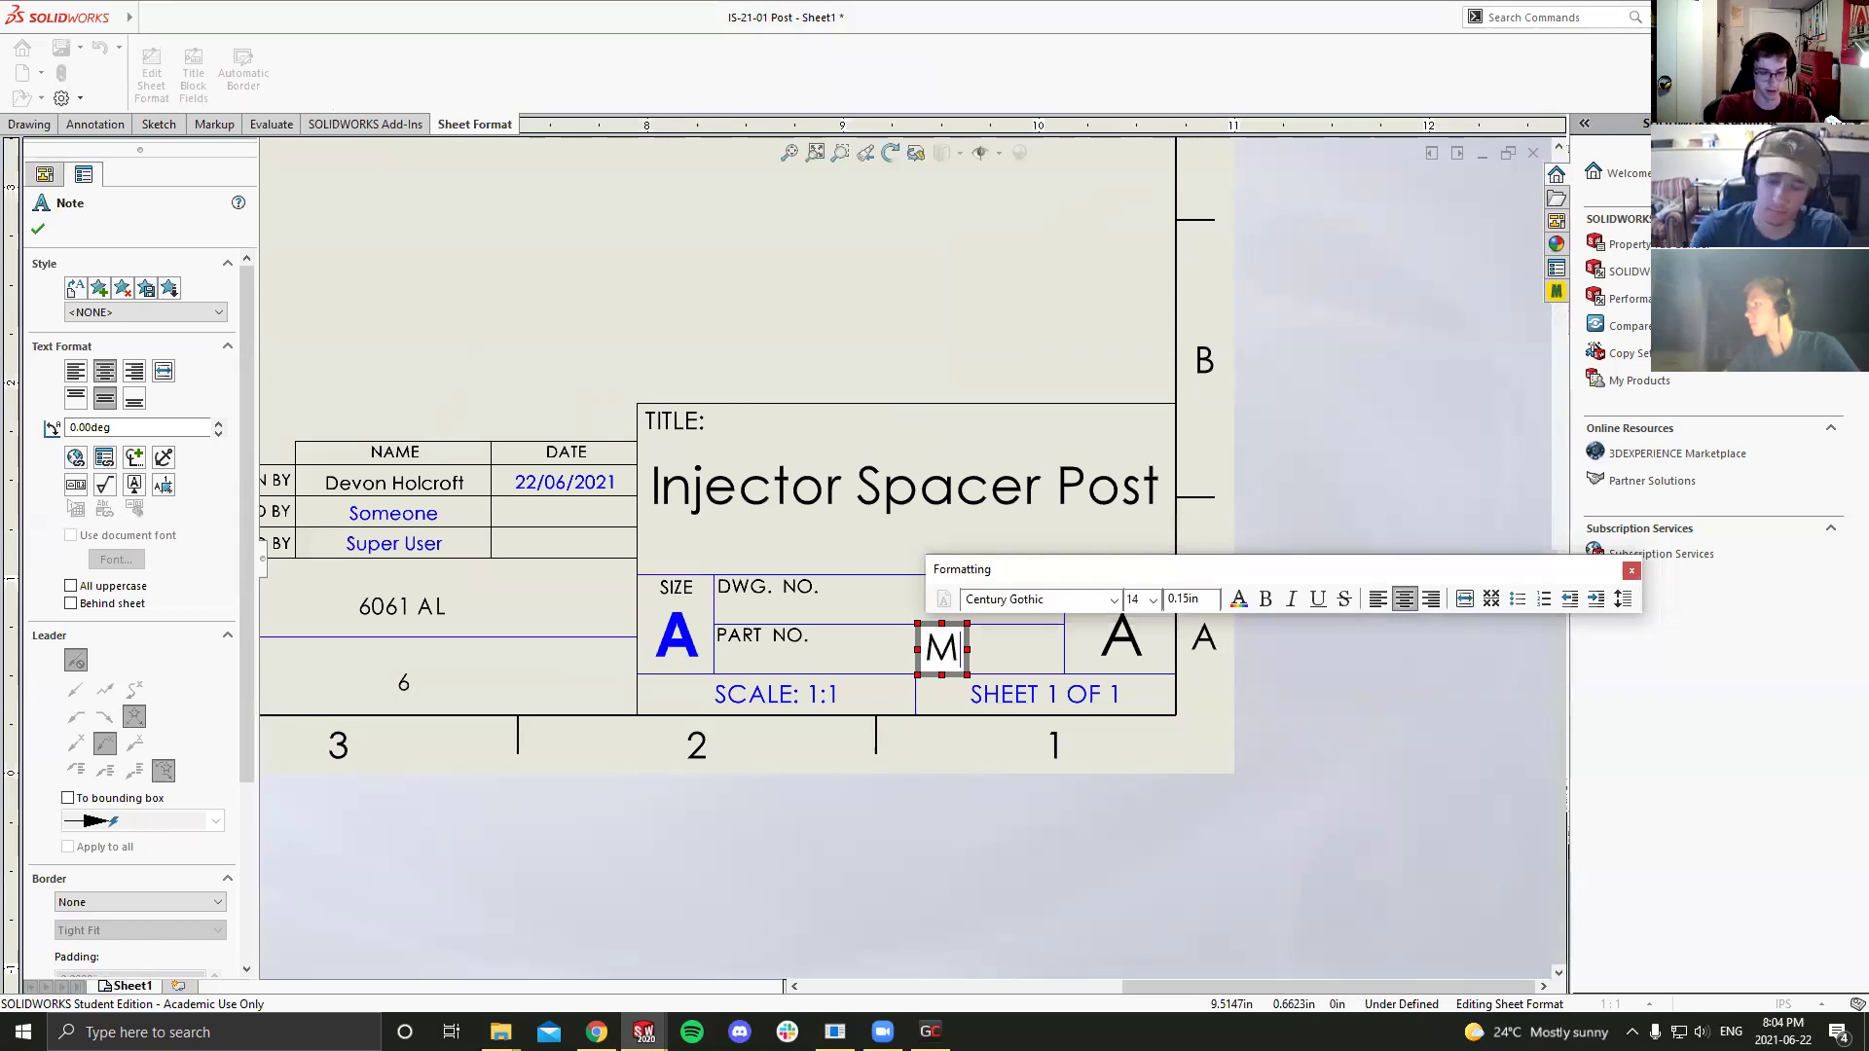
{"action": "type", "text": "1"}
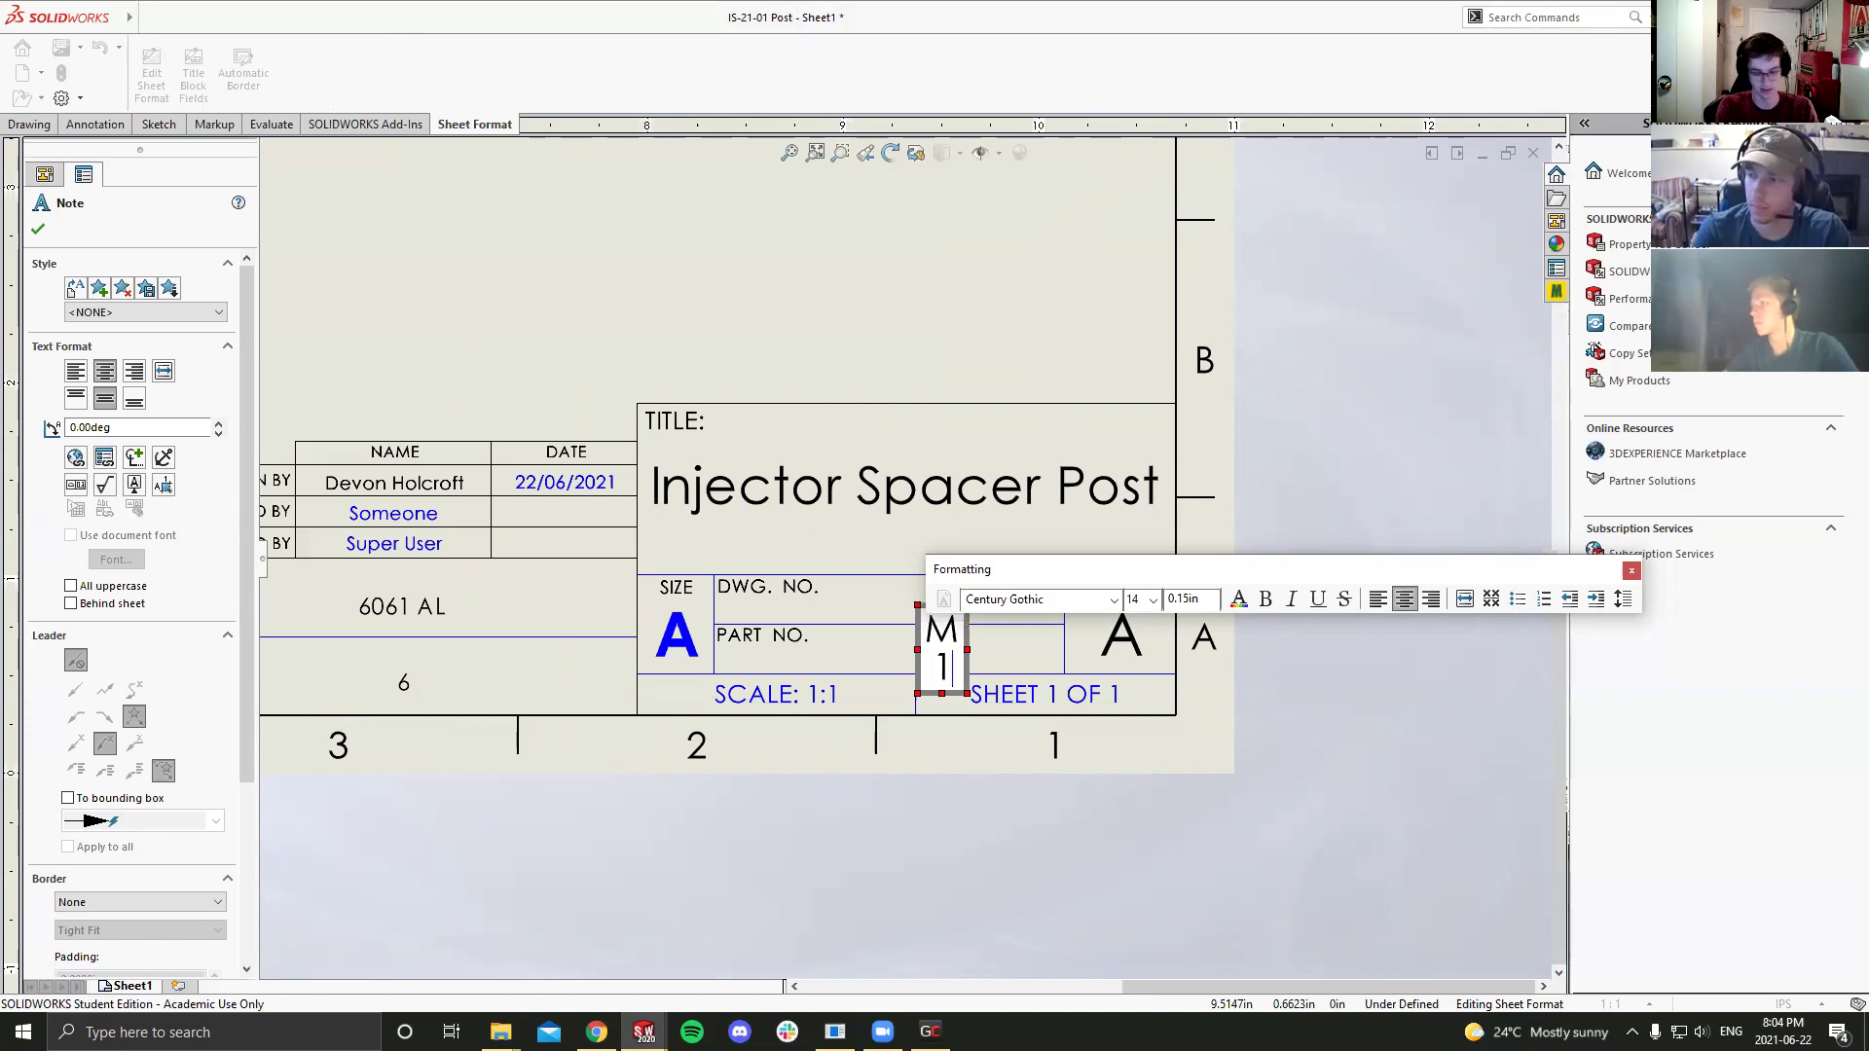
{"action": "type", "text": "1S"}
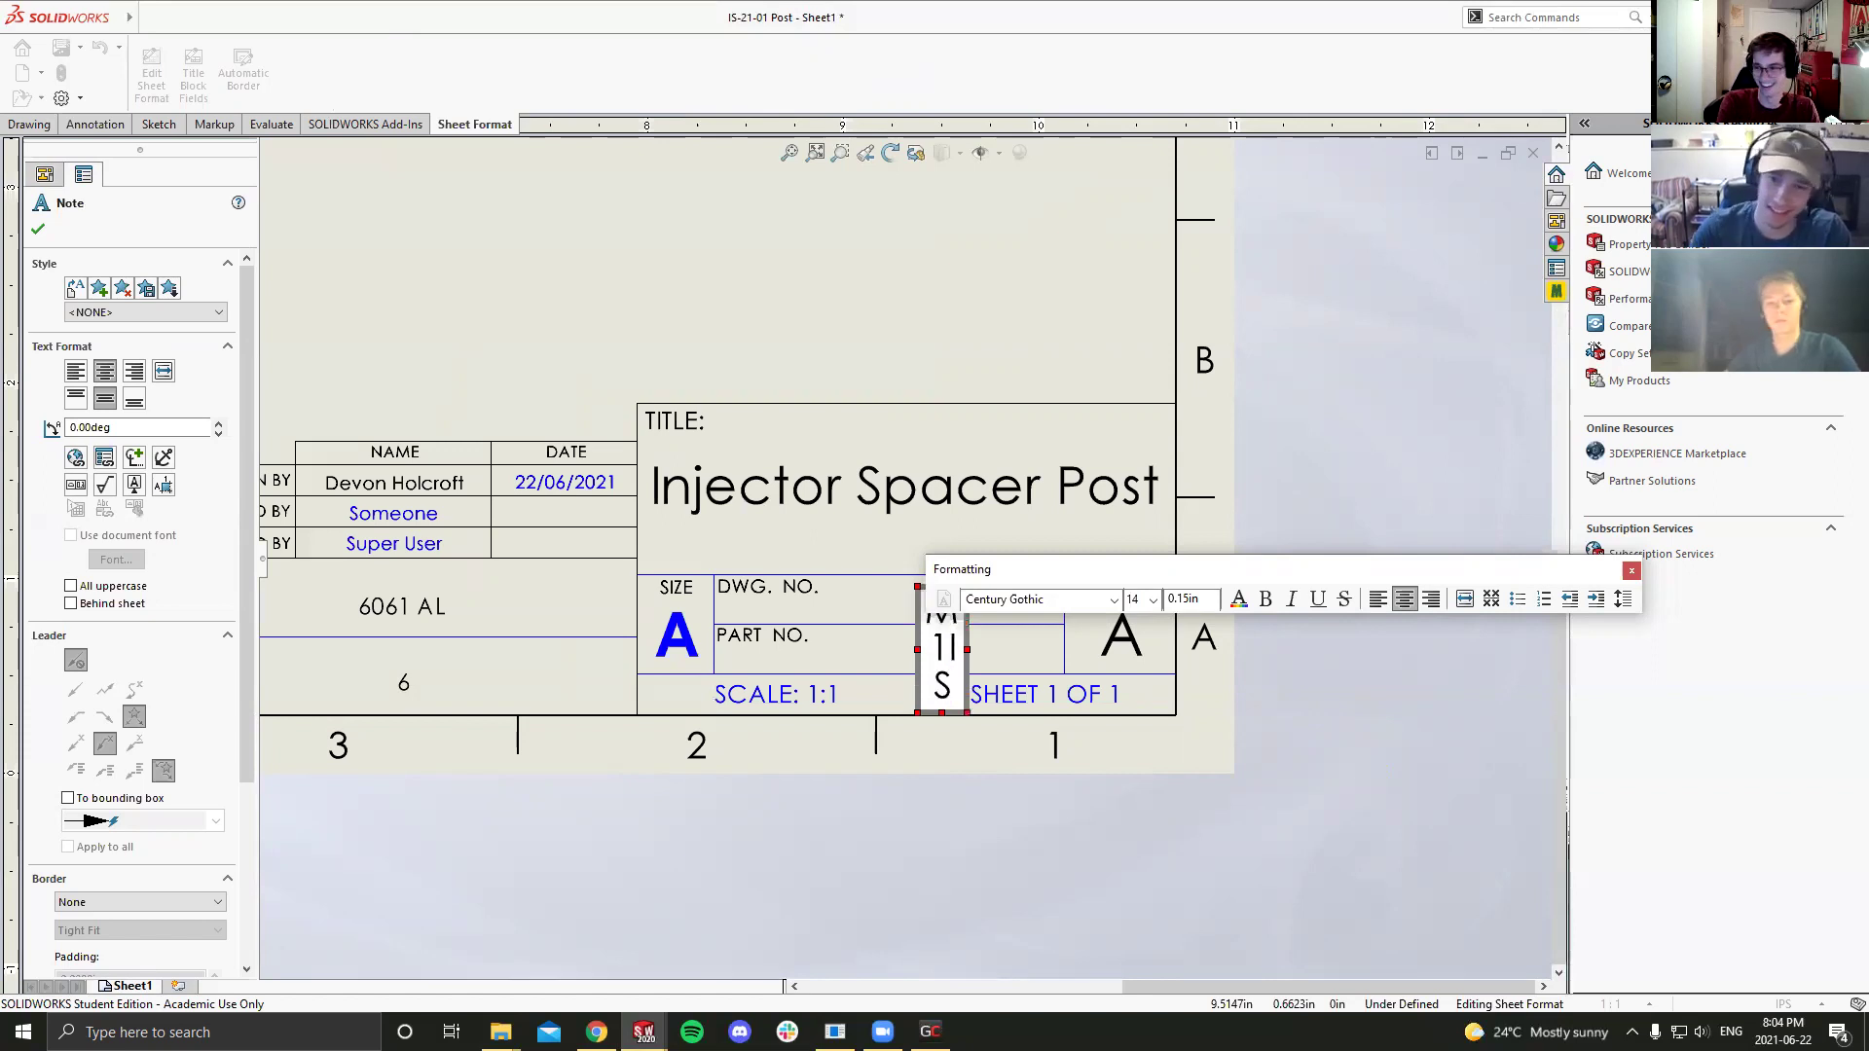
{"action": "type", "text": "-21-01"}
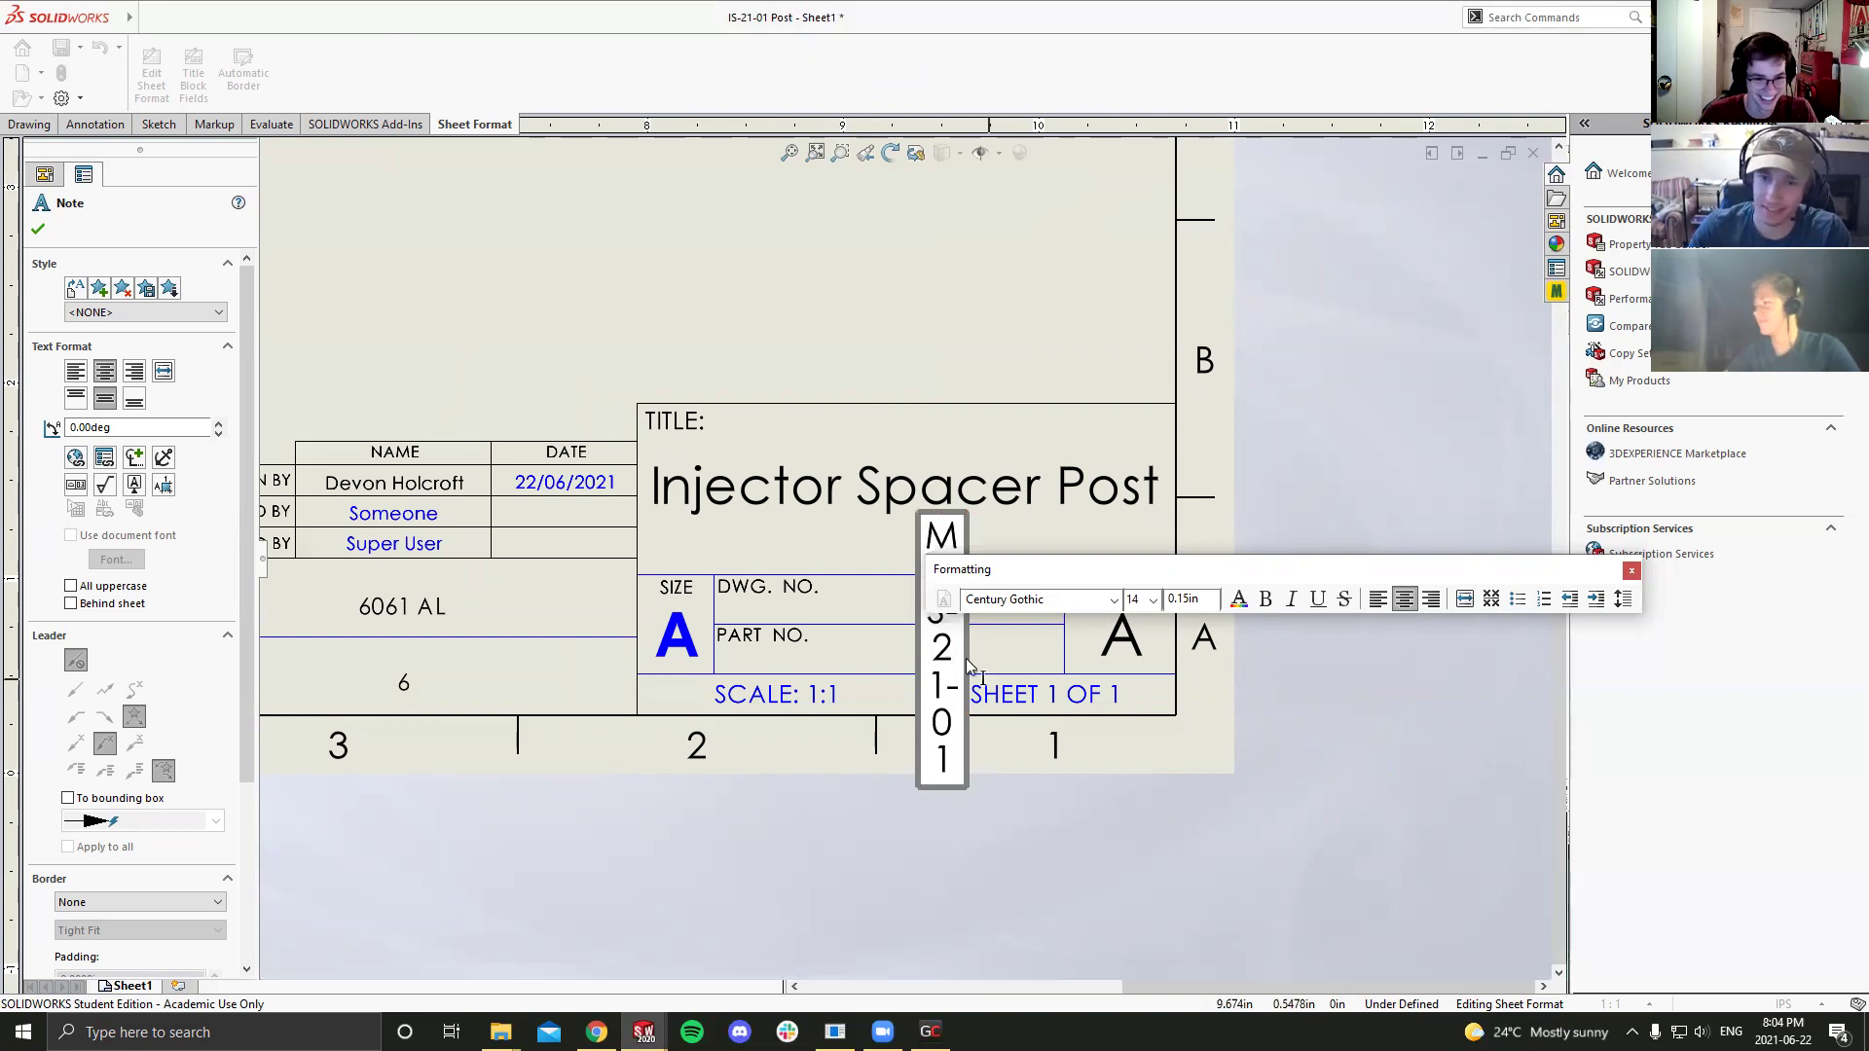
{"action": "left_click_drag", "start_coordinate": [966, 653], "coordinate": [1074, 651]}
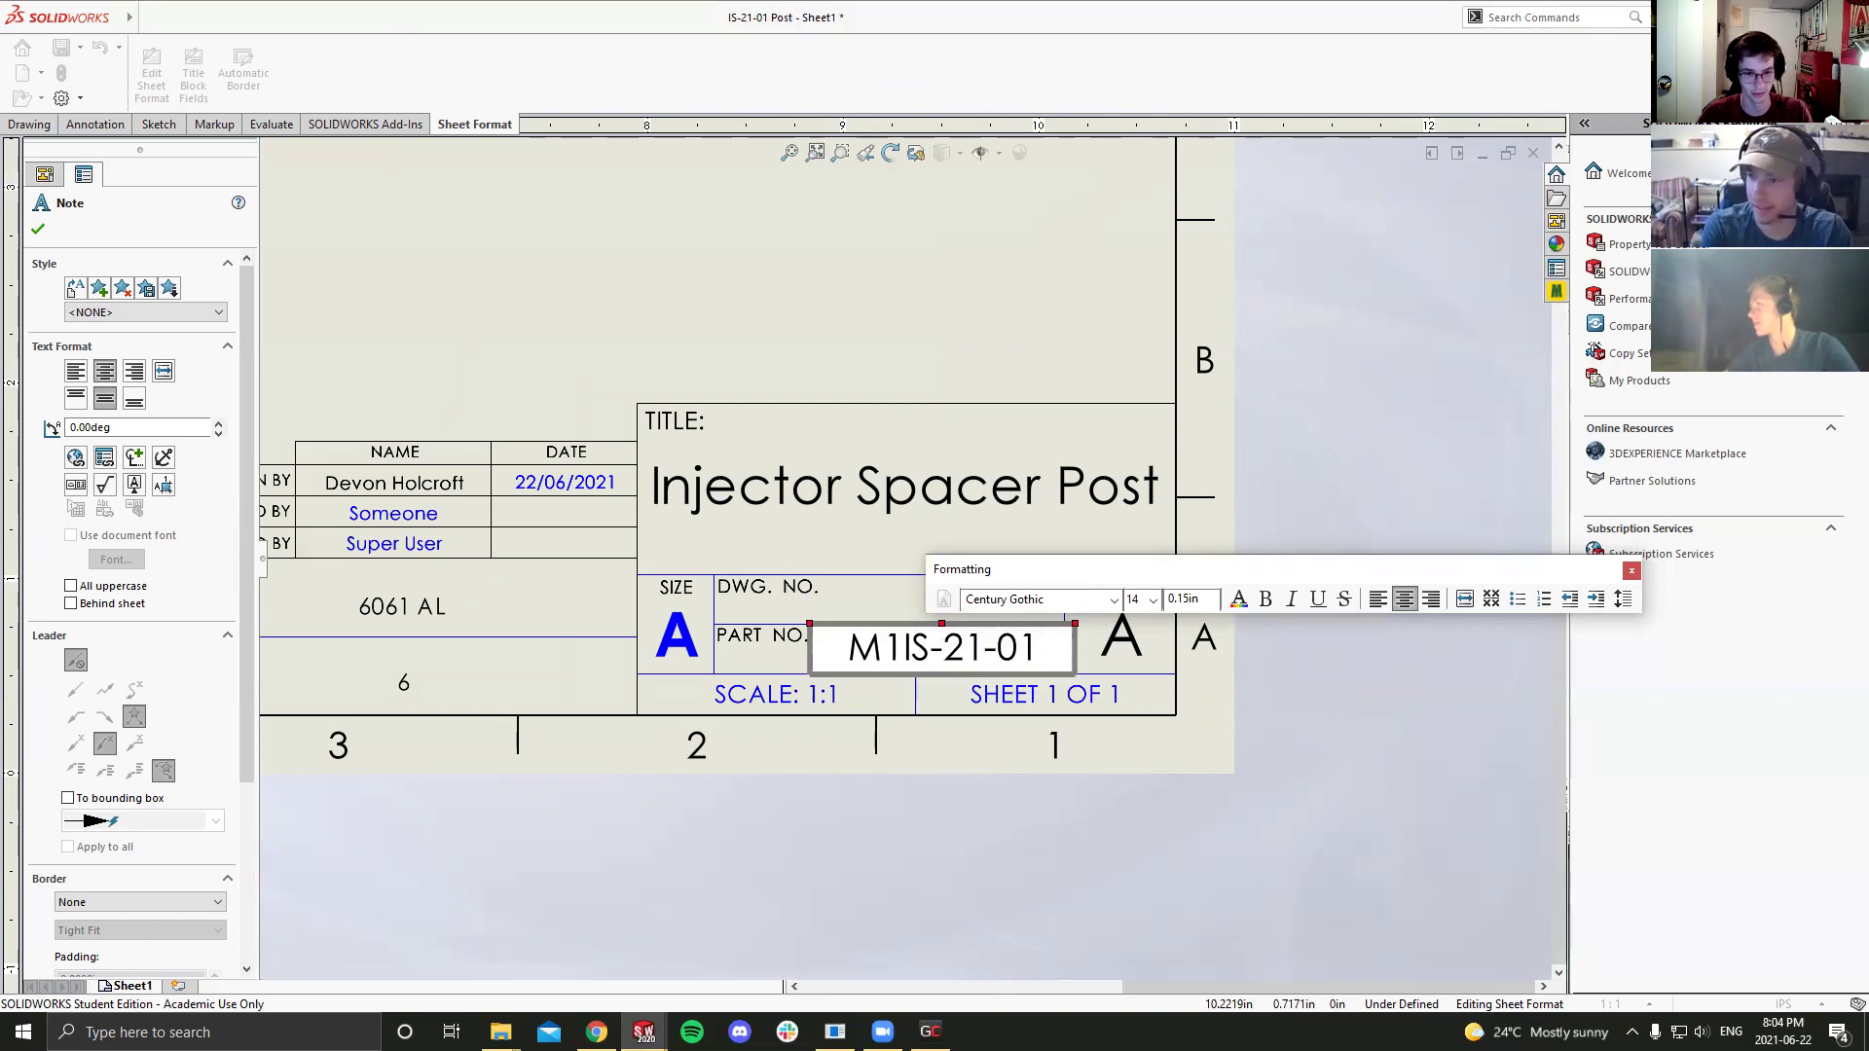
{"action": "left_click", "coordinate": [981, 826]}
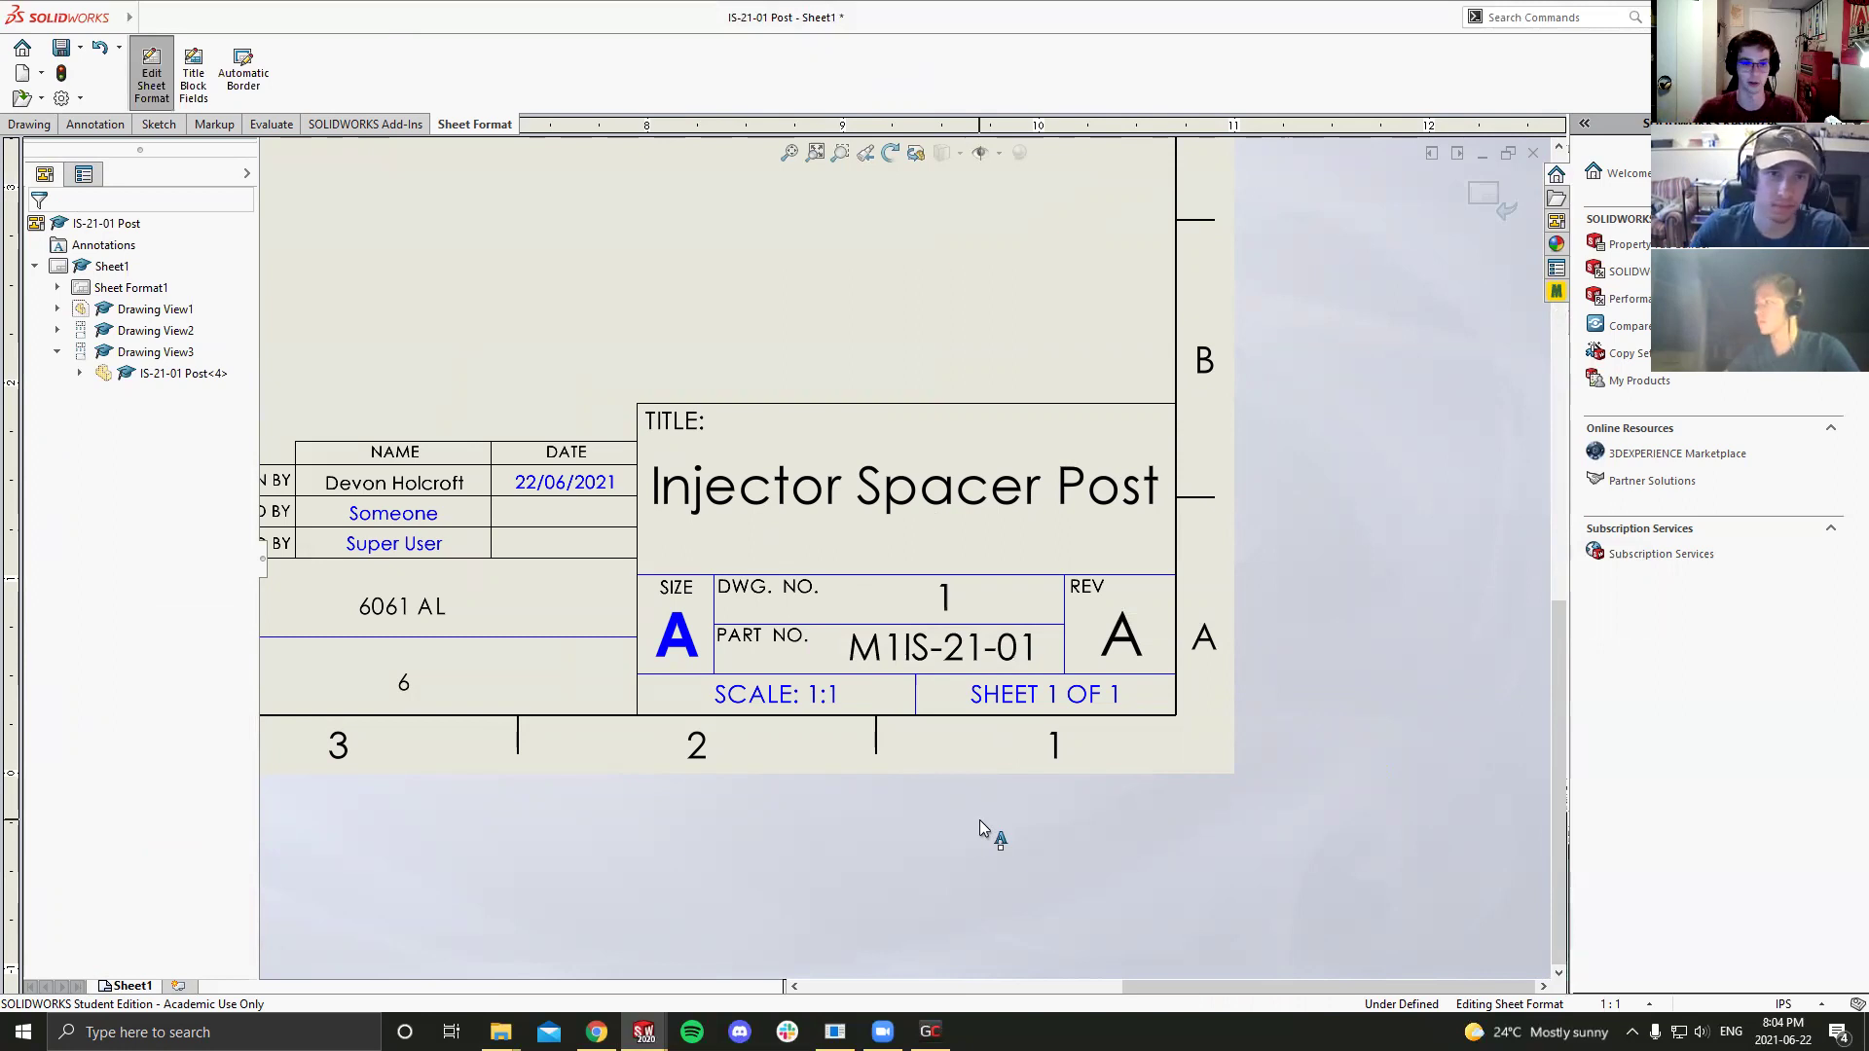
Step: Exit sheet format editing and zoom in to check the completed title block
{"action": "left_click", "coordinate": [152, 73]}
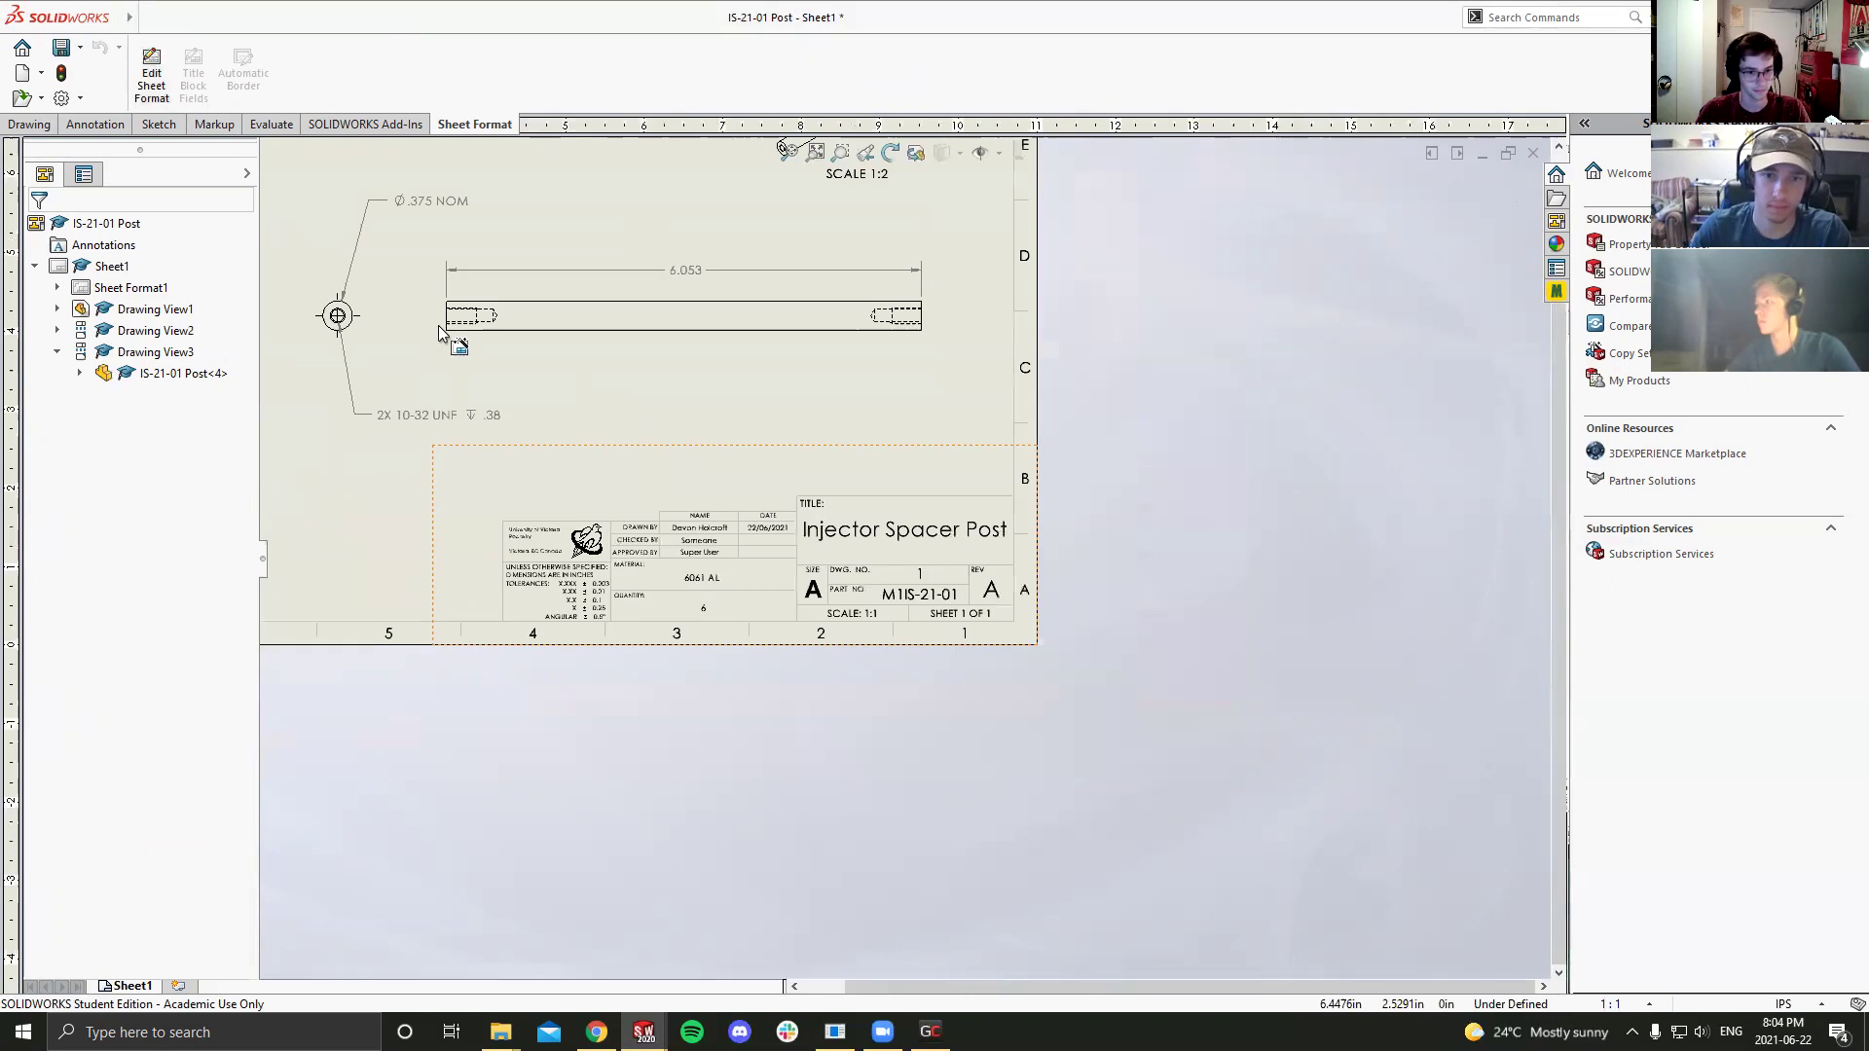
{"action": "scroll", "coordinate": [858, 494], "scroll_direction": "down", "scroll_amount": 5}
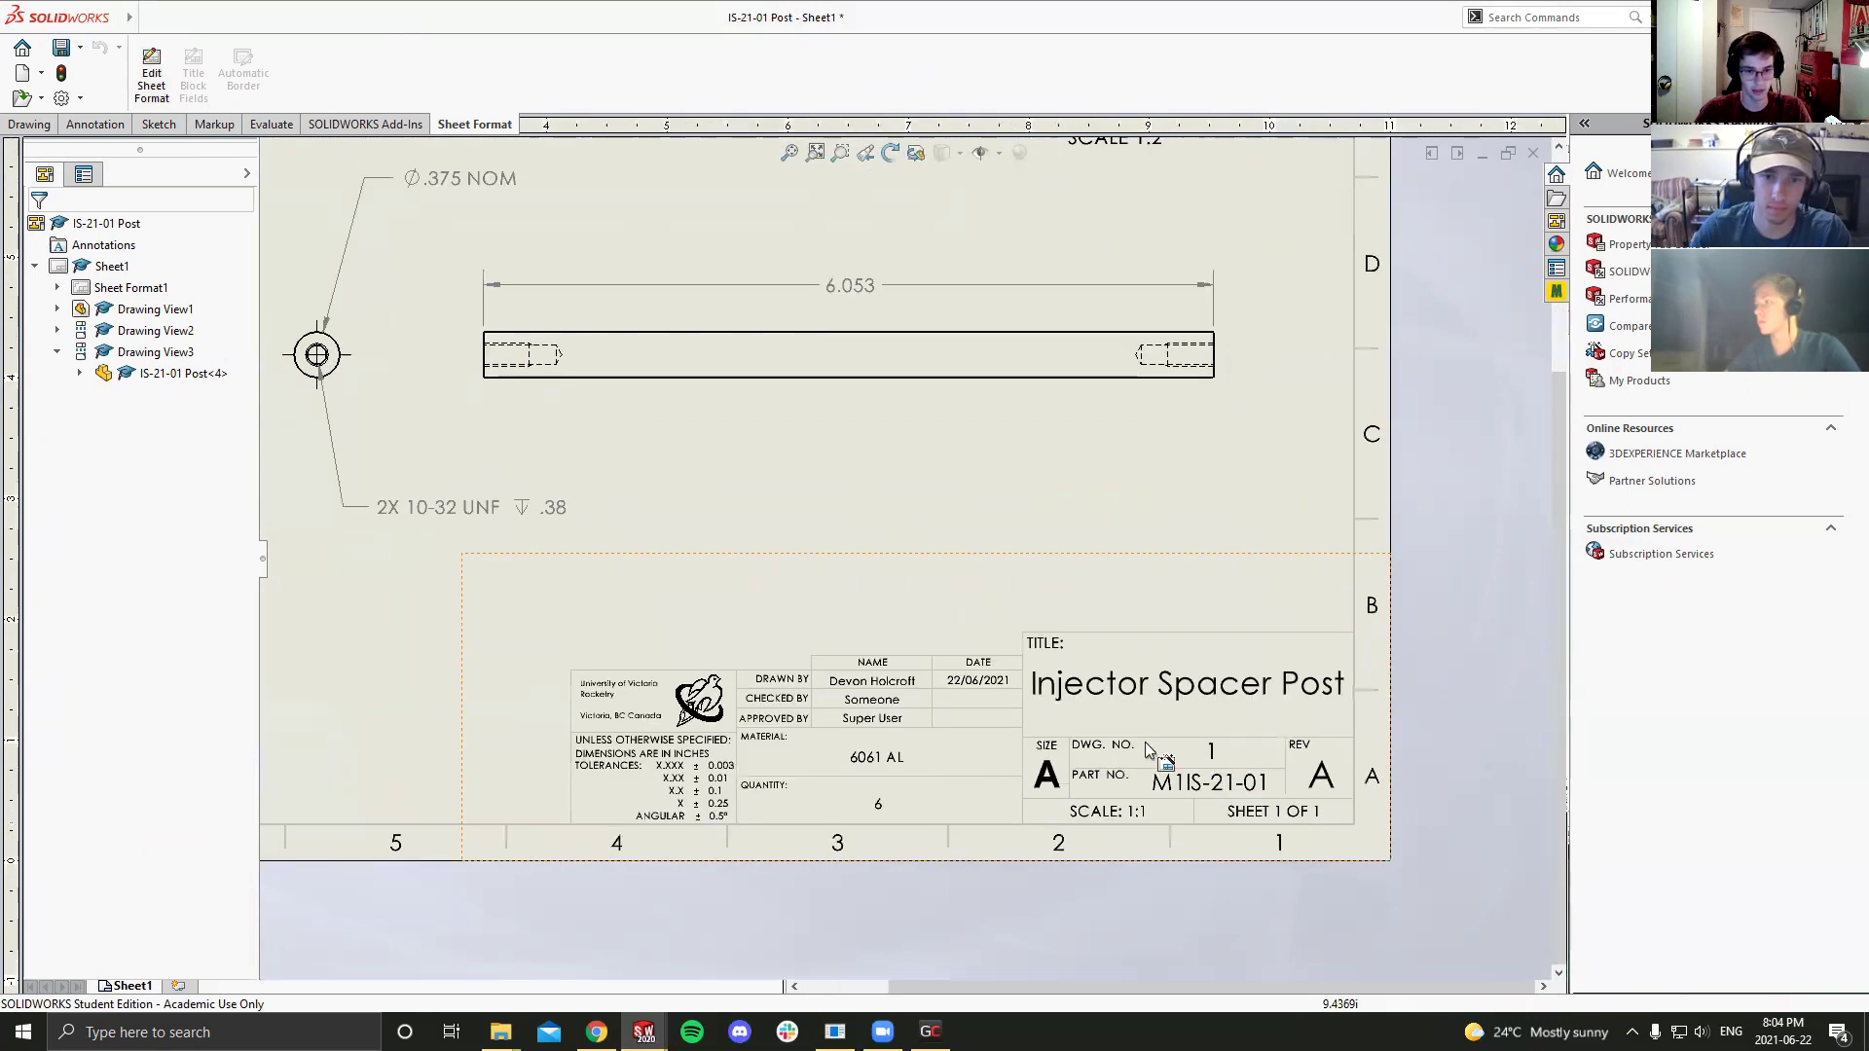
{"action": "scroll", "coordinate": [905, 691], "scroll_direction": "down", "scroll_amount": 4}
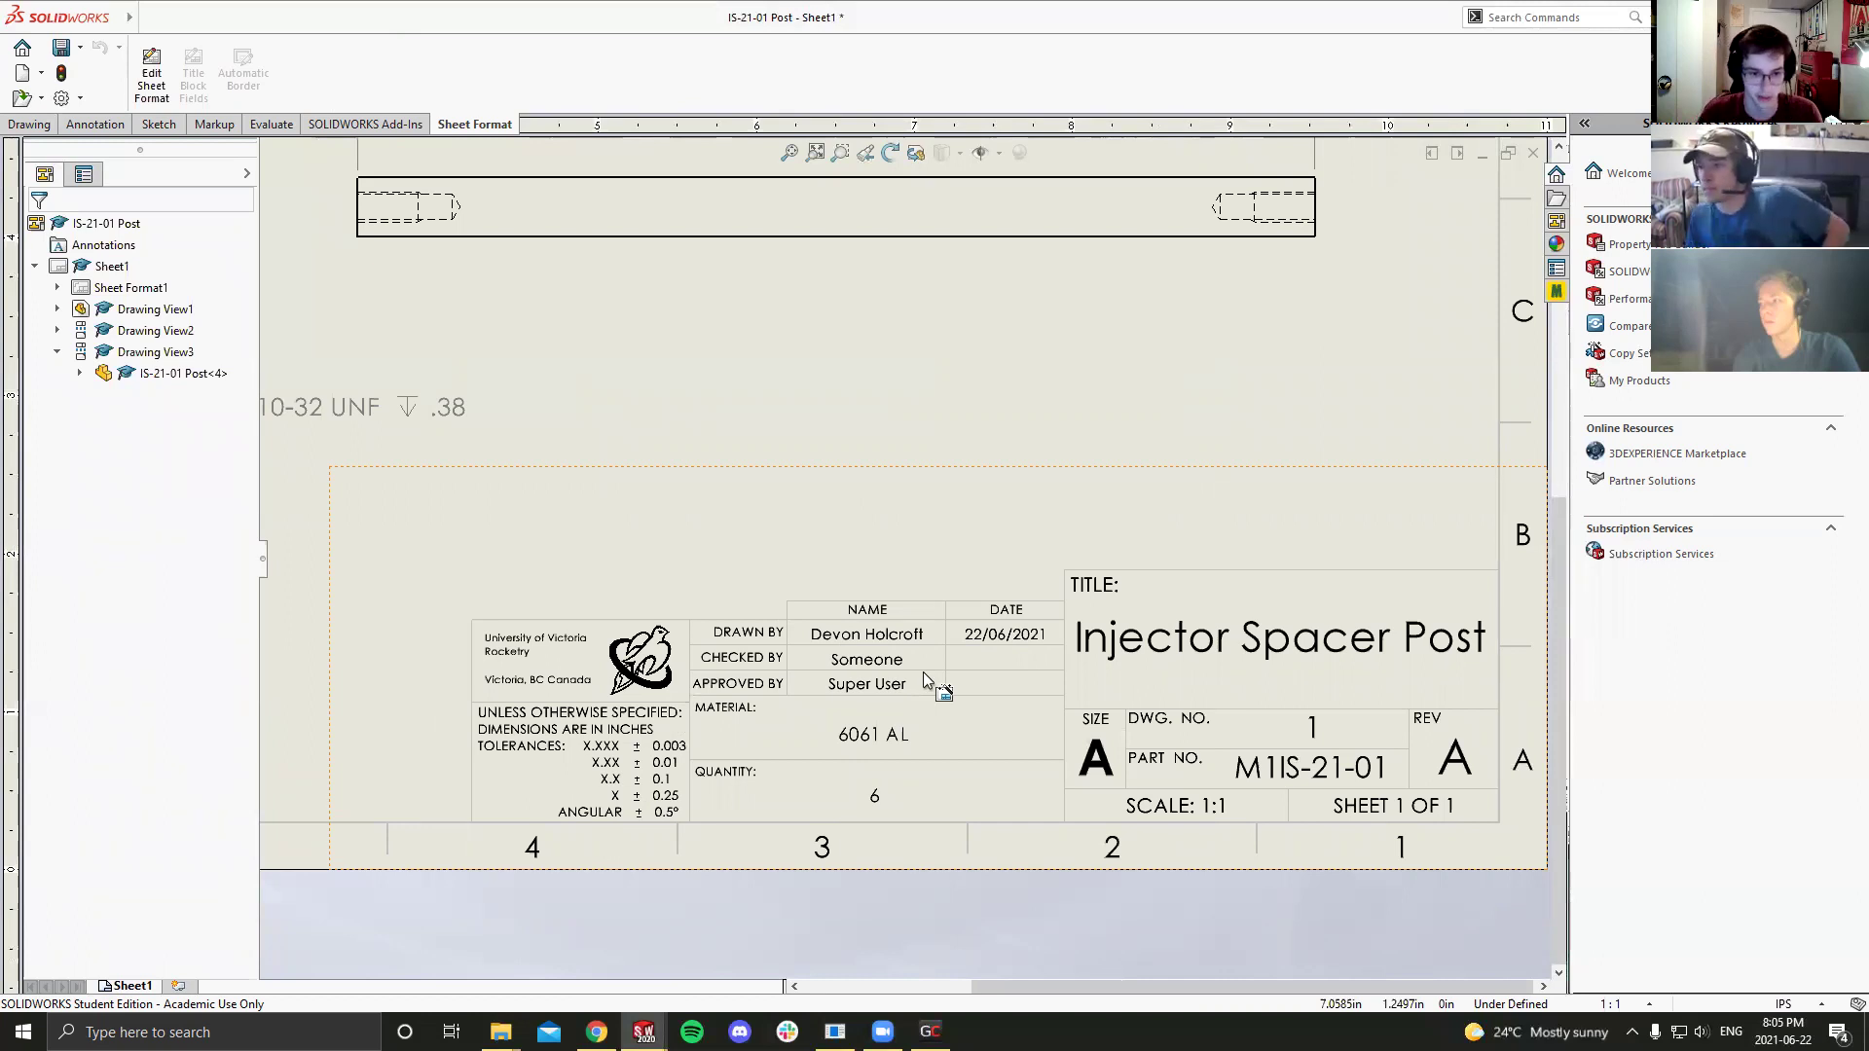
{"action": "scroll", "coordinate": [922, 671], "scroll_direction": "up", "scroll_amount": 5}
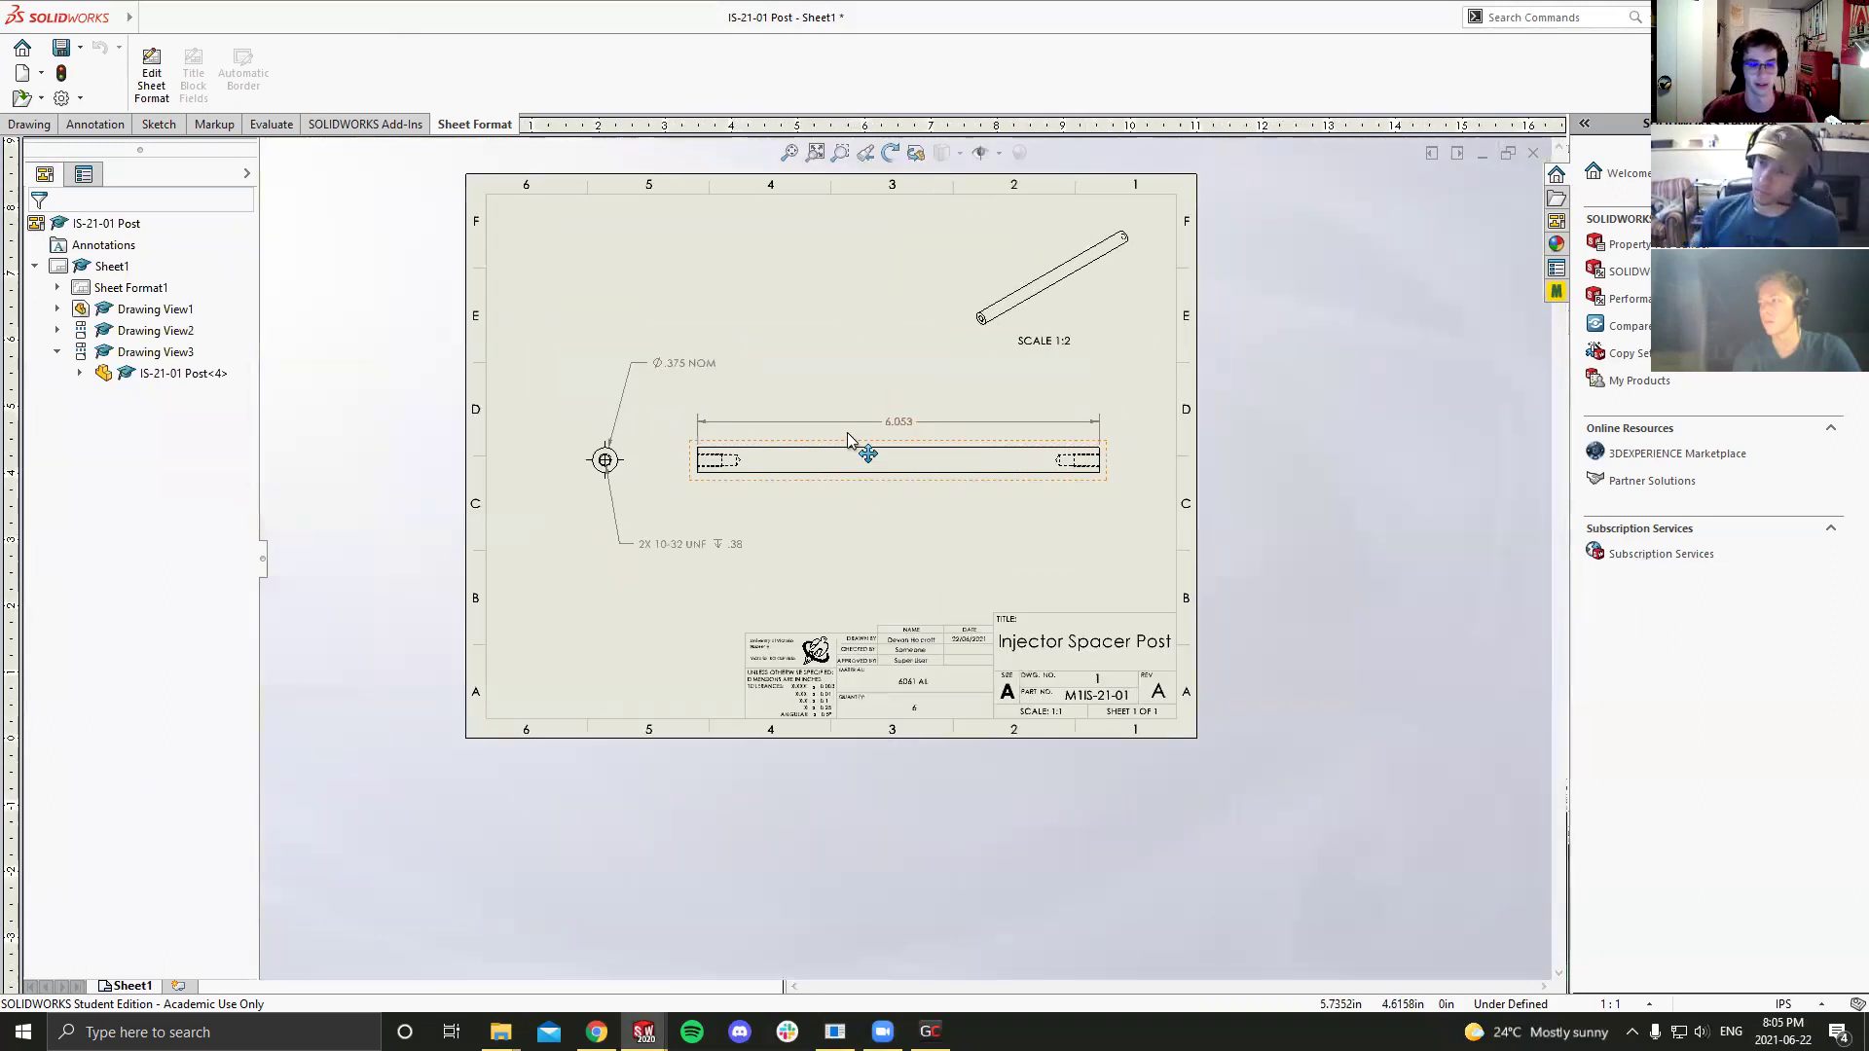
Step: Save the drawing and its referenced part as IS-21-01 Post, updating the views
{"action": "key", "text": "ctrl+s"}
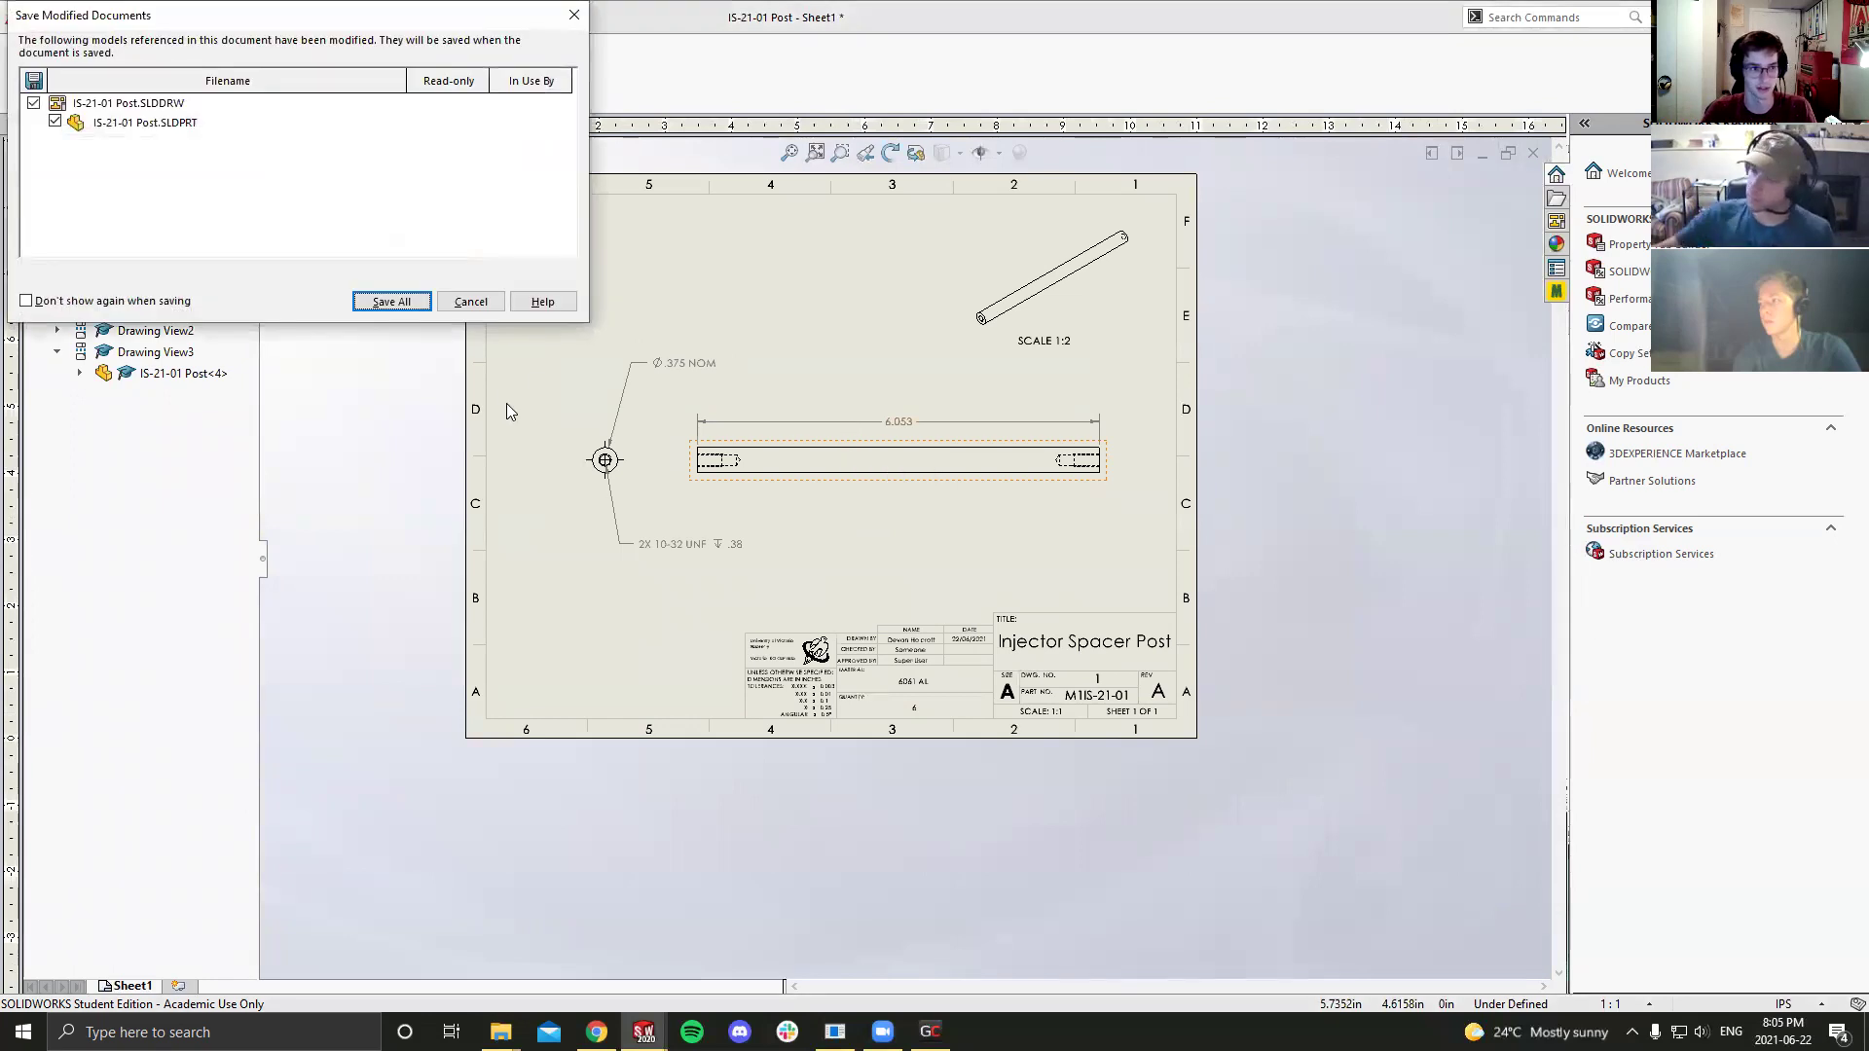
{"action": "left_click", "coordinate": [385, 304]}
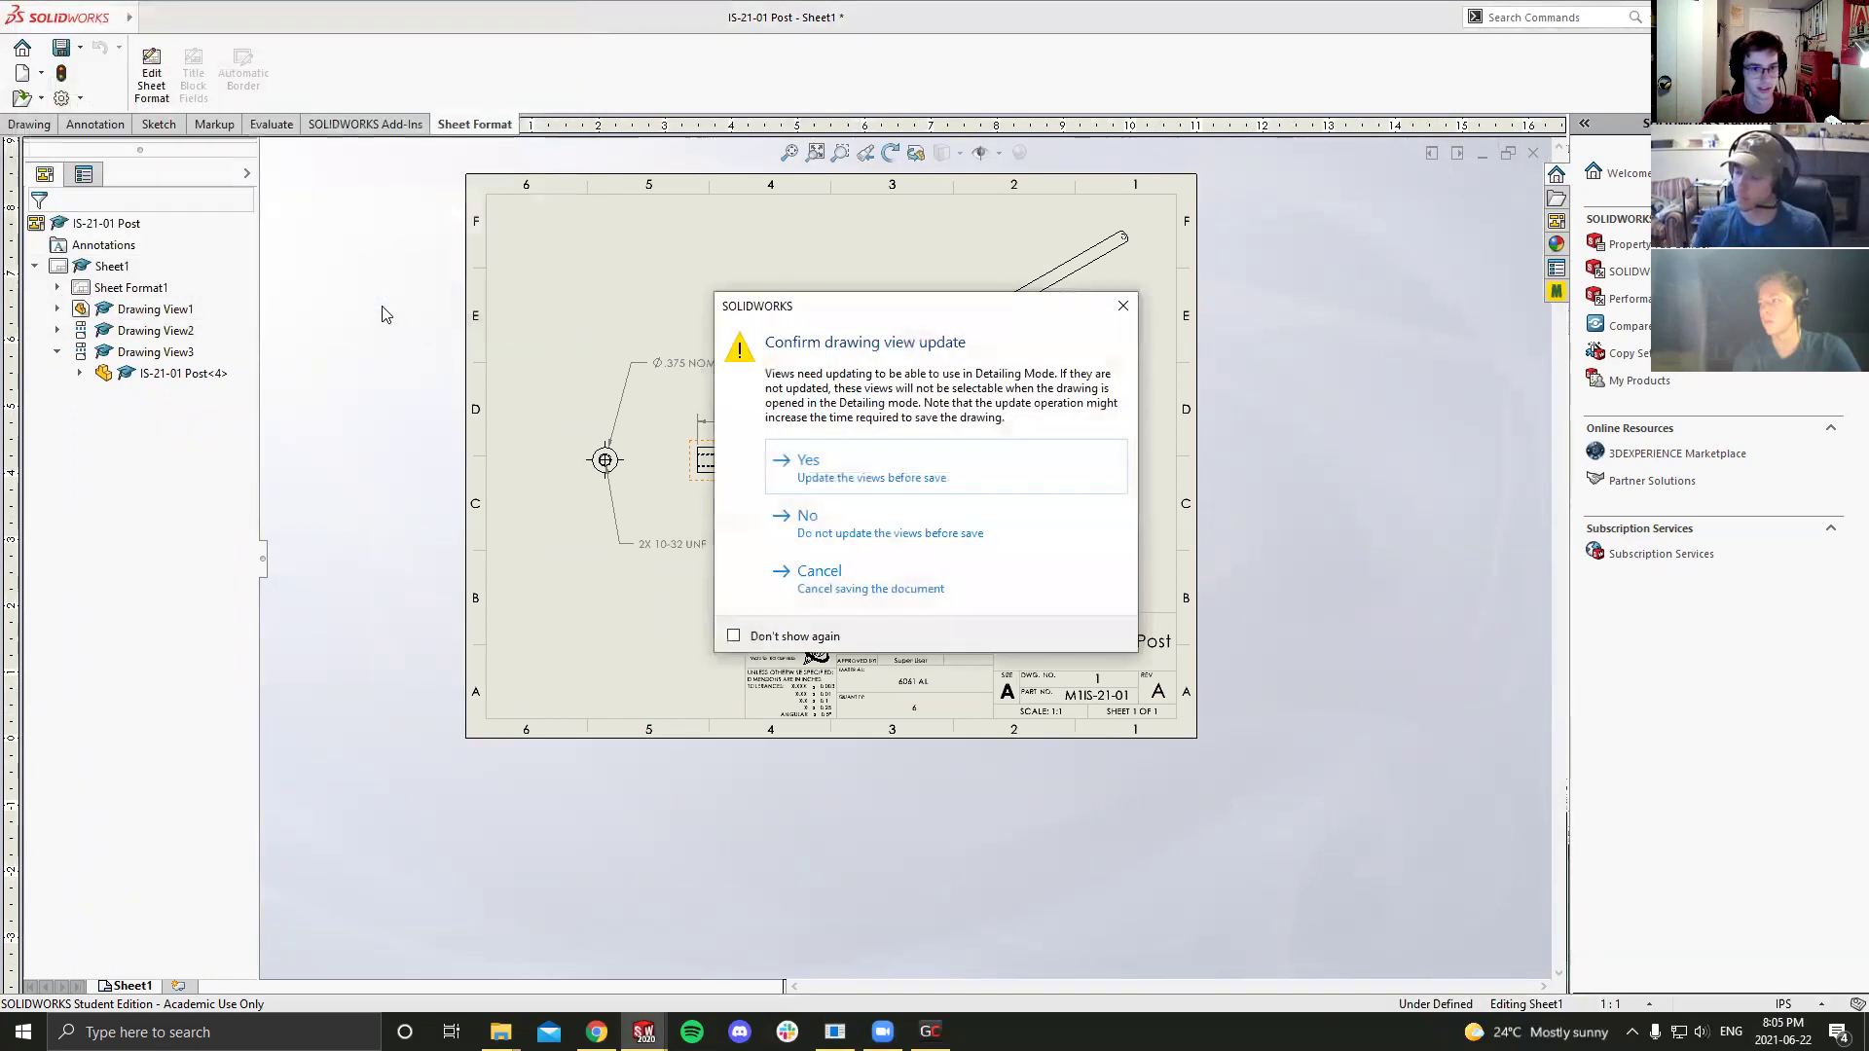
{"action": "left_click", "coordinate": [869, 484]}
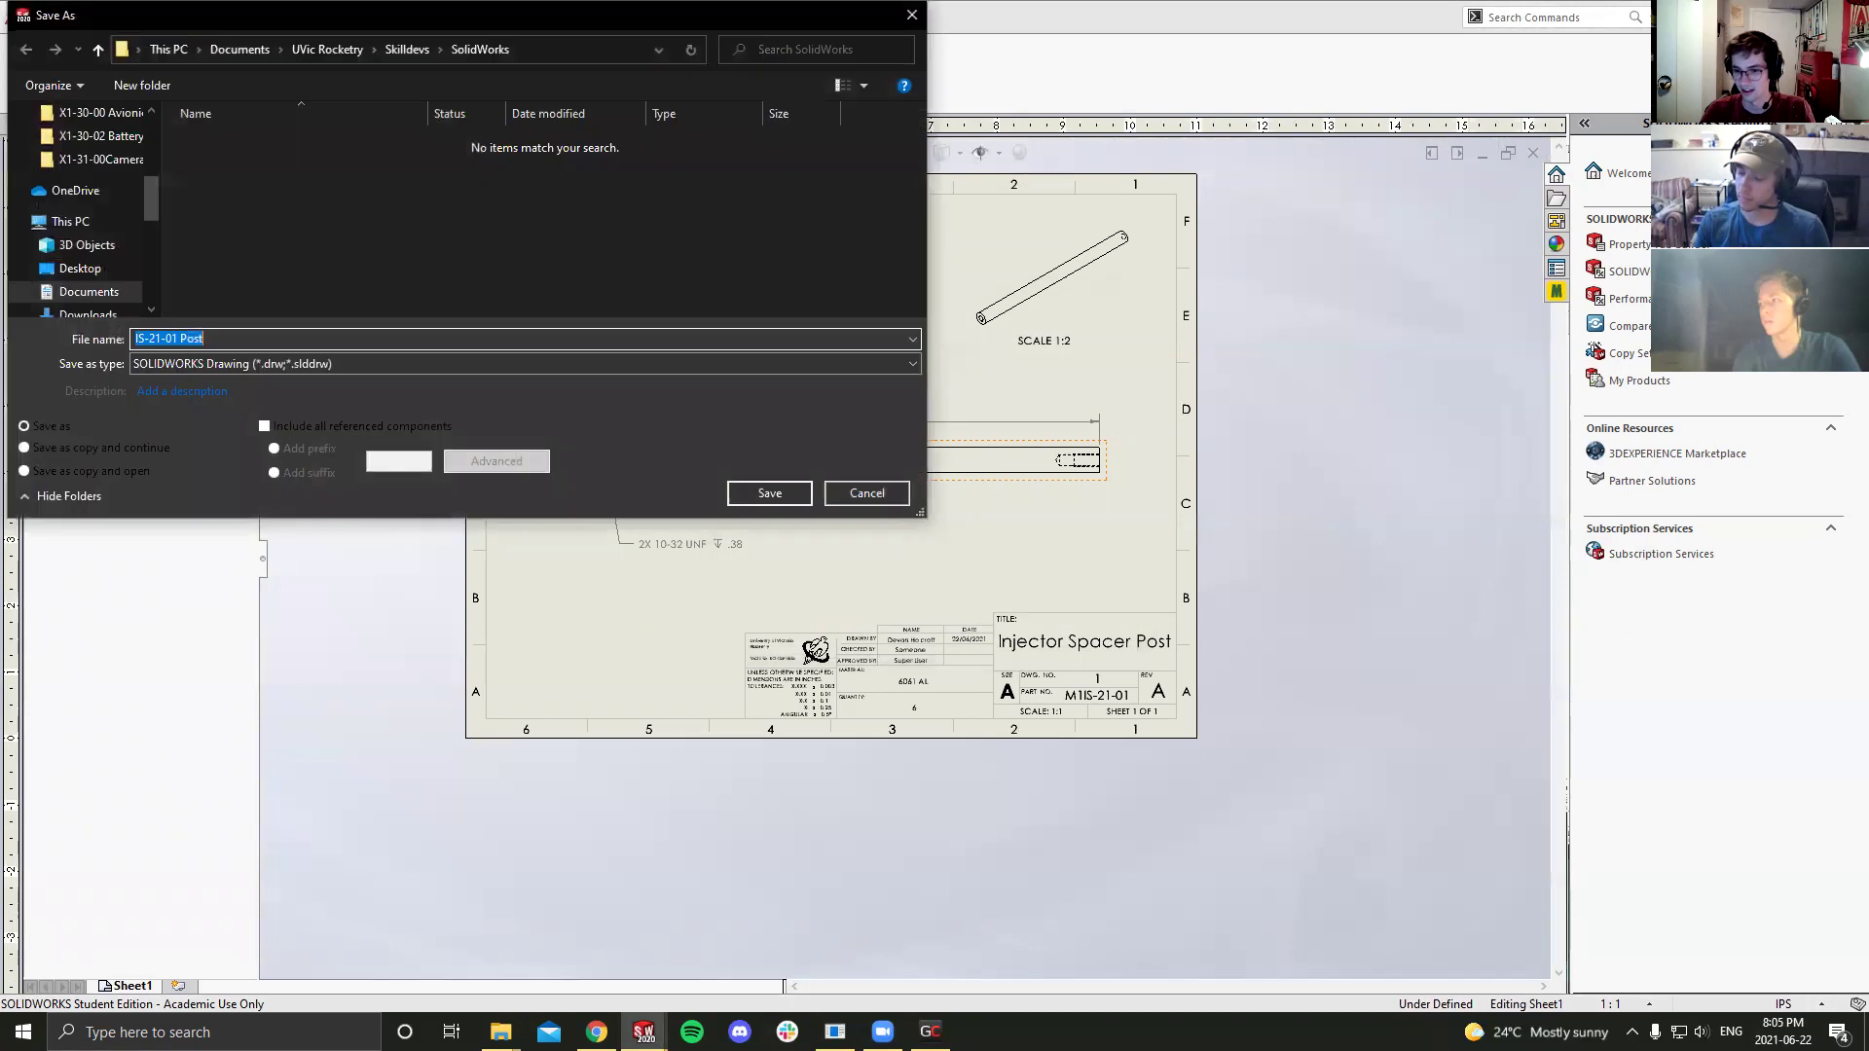
{"action": "key", "text": "alt+Tab"}
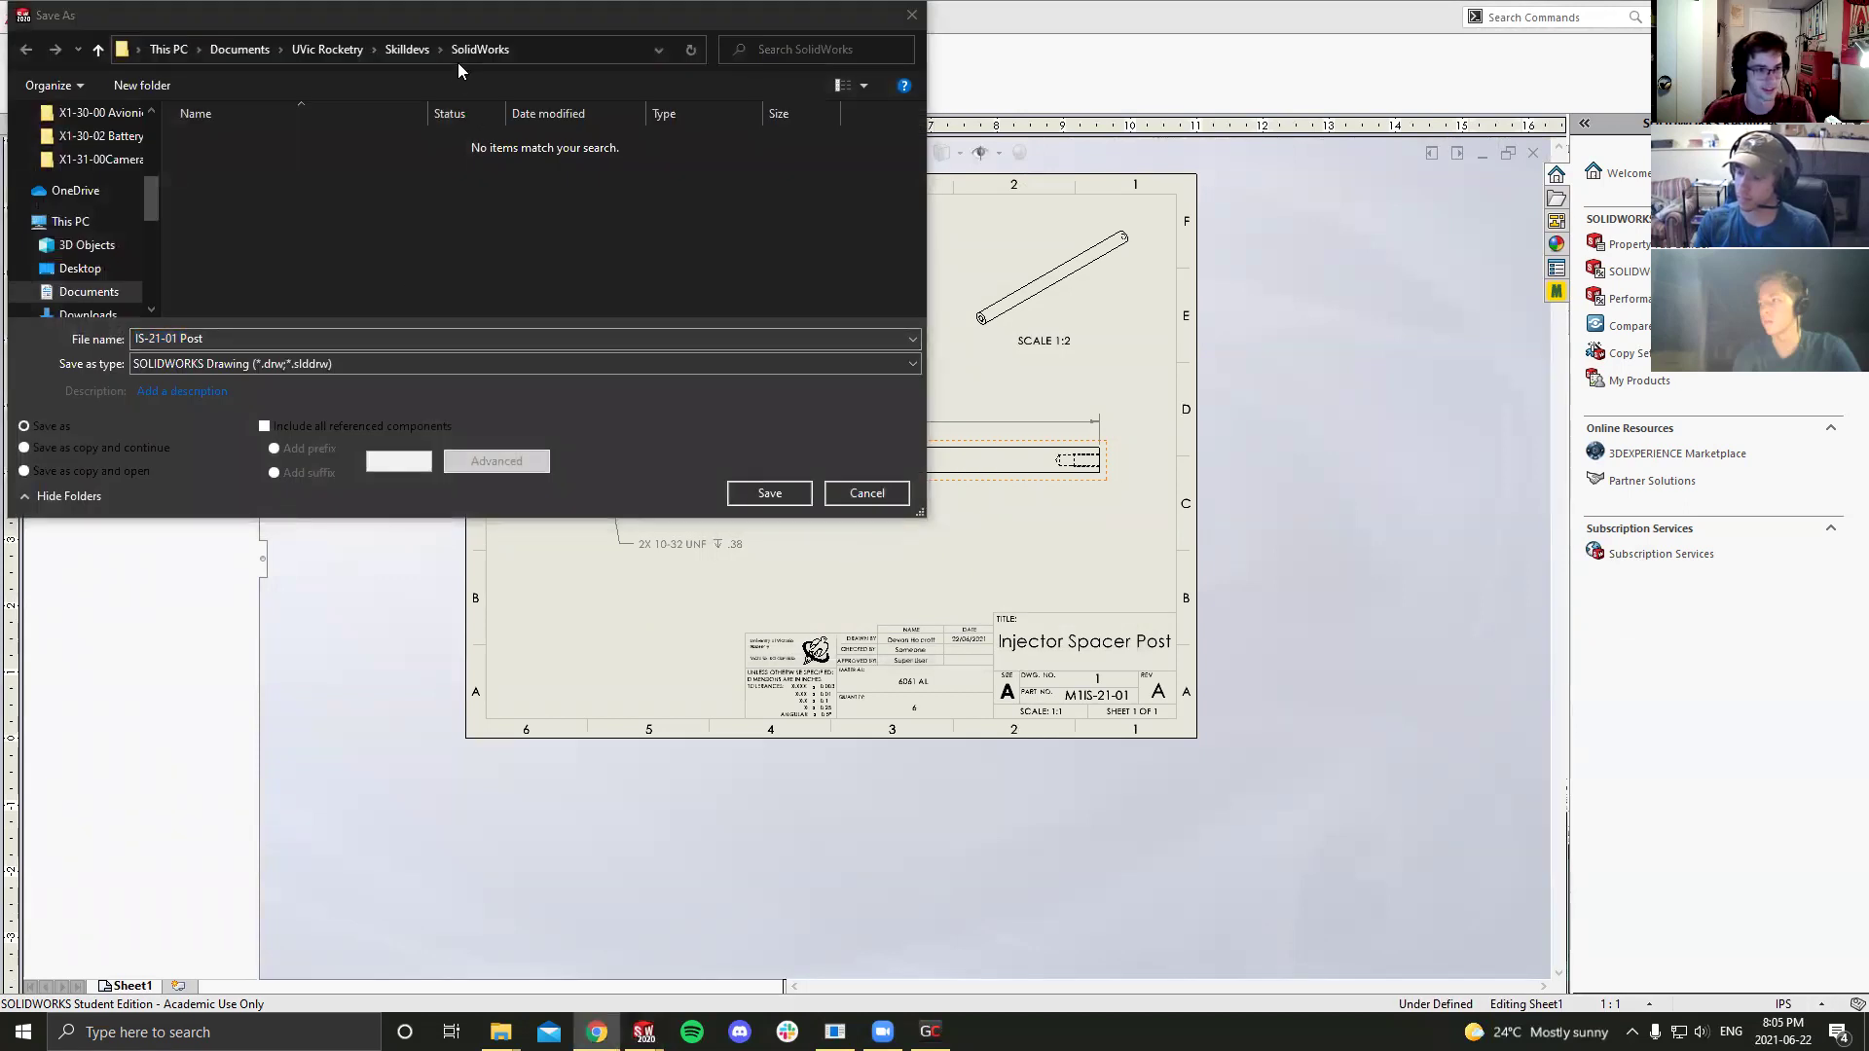
{"action": "left_click", "coordinate": [741, 497]}
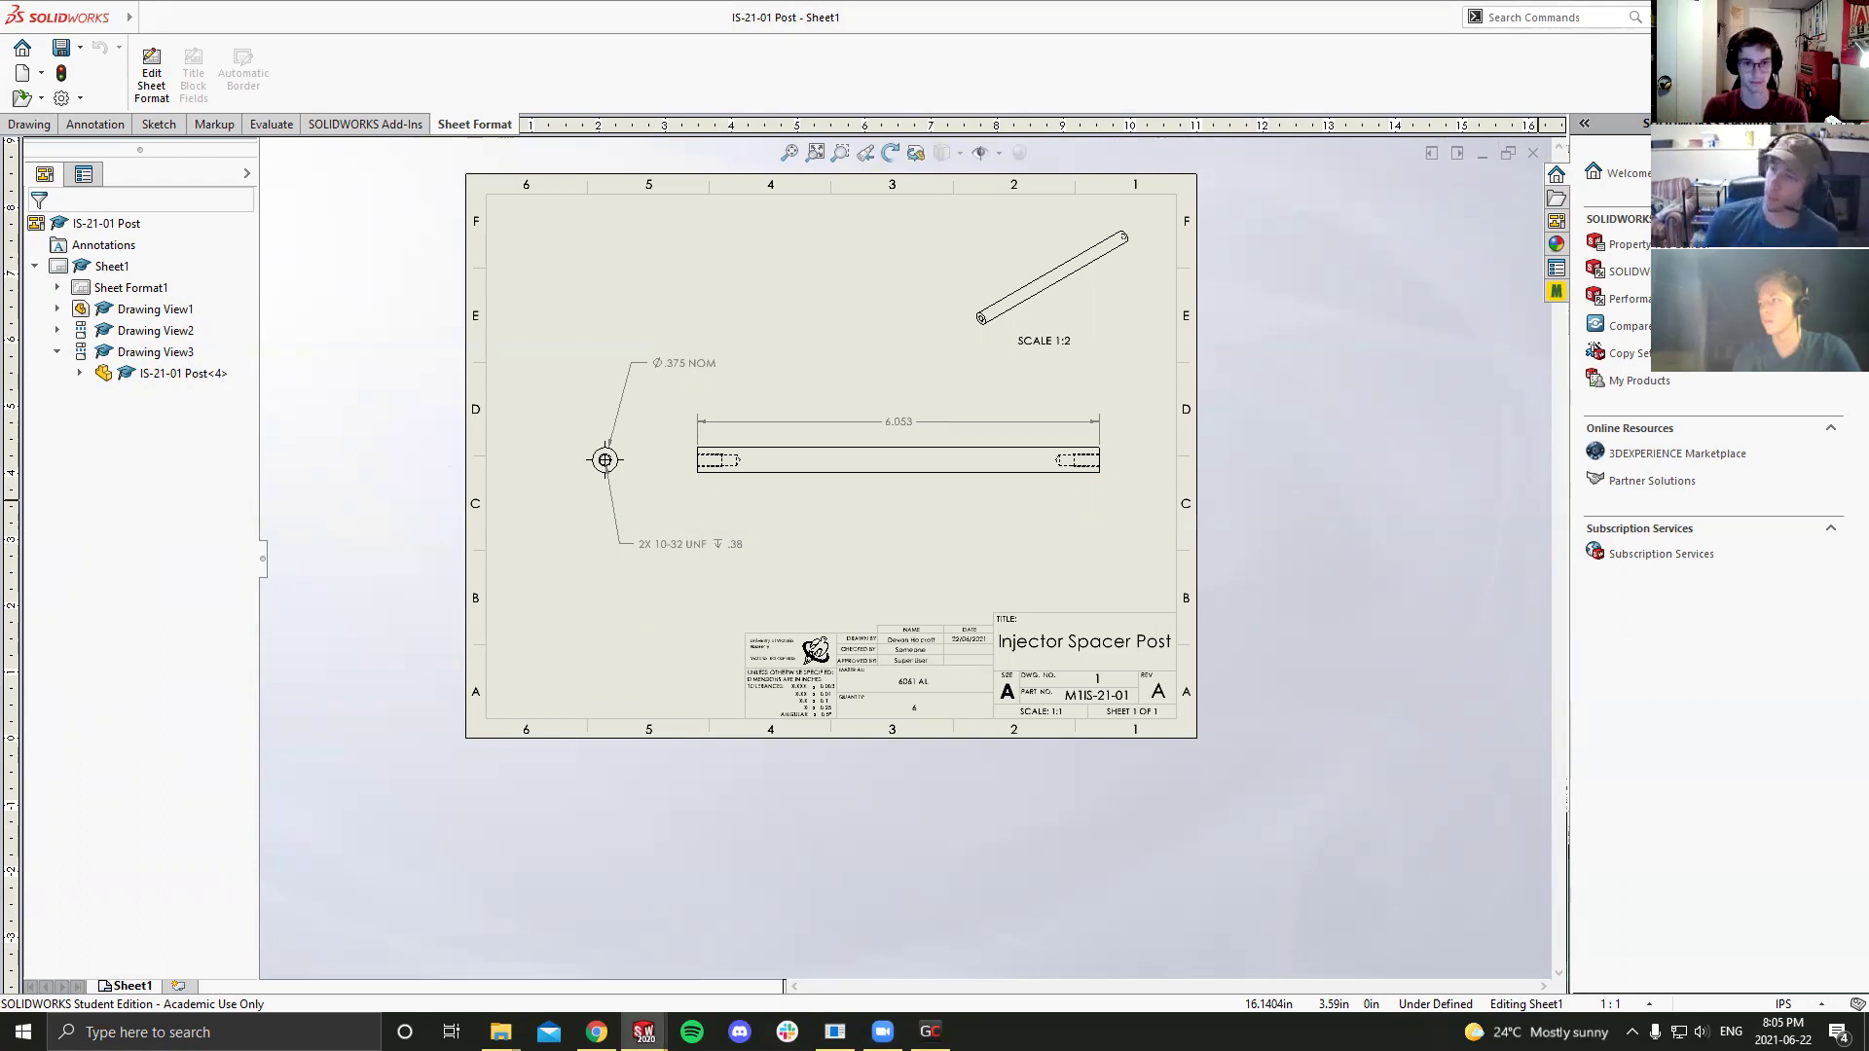
Step: Nudge the end view slightly left and save the drawing again
{"action": "scroll", "coordinate": [763, 436], "scroll_direction": "down", "scroll_amount": 2}
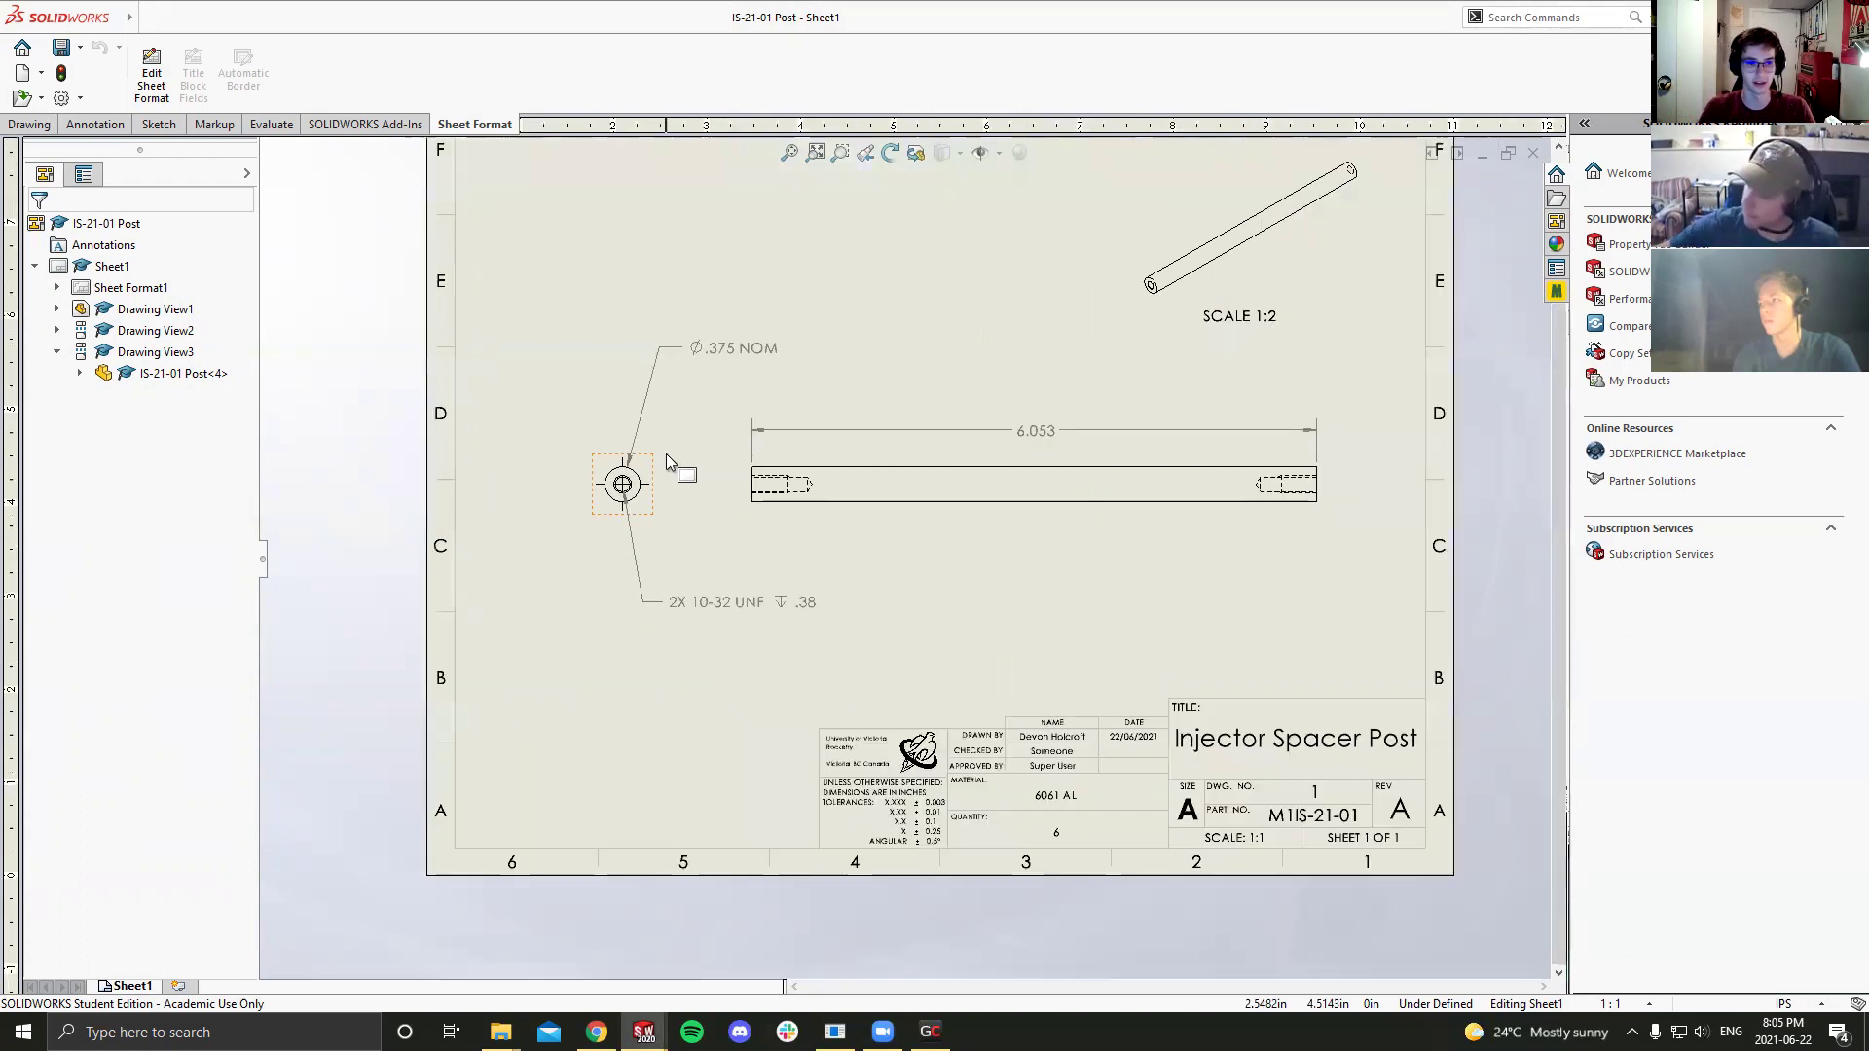
{"action": "left_click", "coordinate": [623, 494]}
{"action": "left_click_drag", "start_coordinate": [654, 504], "coordinate": [626, 503]}
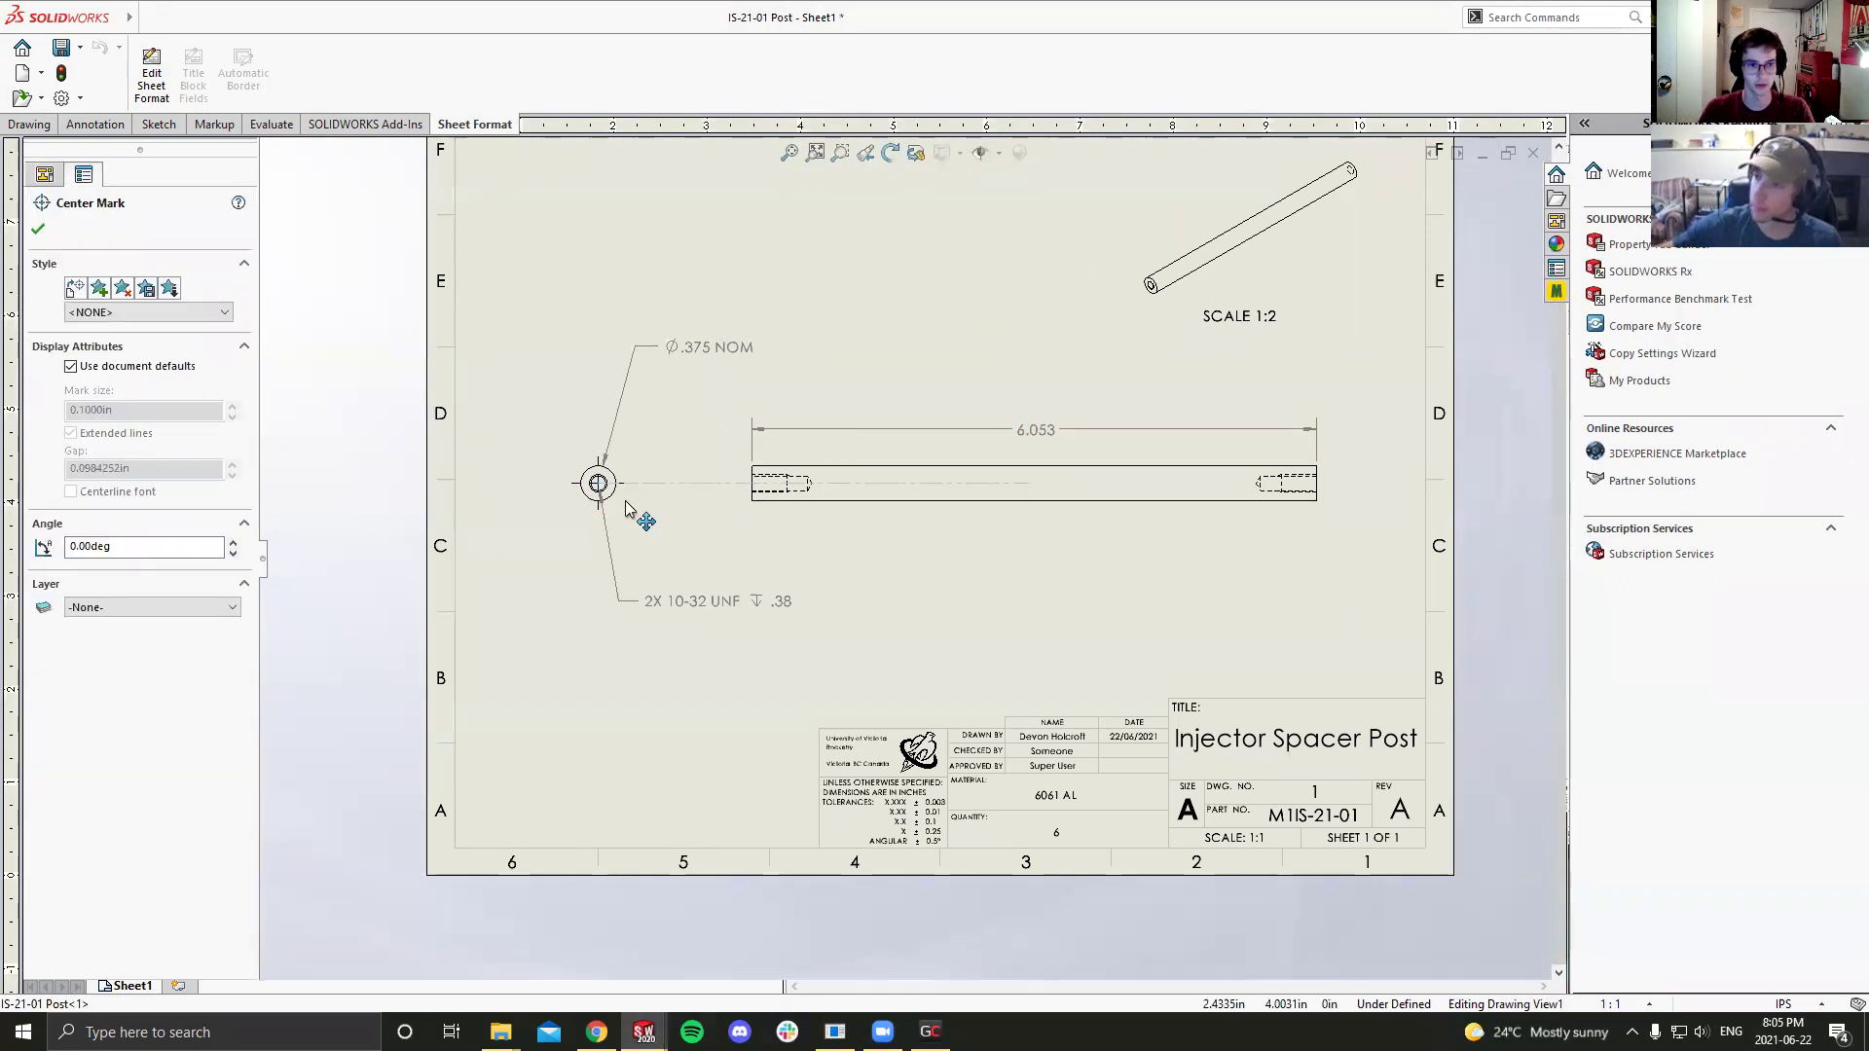
{"action": "left_click", "coordinate": [576, 636]}
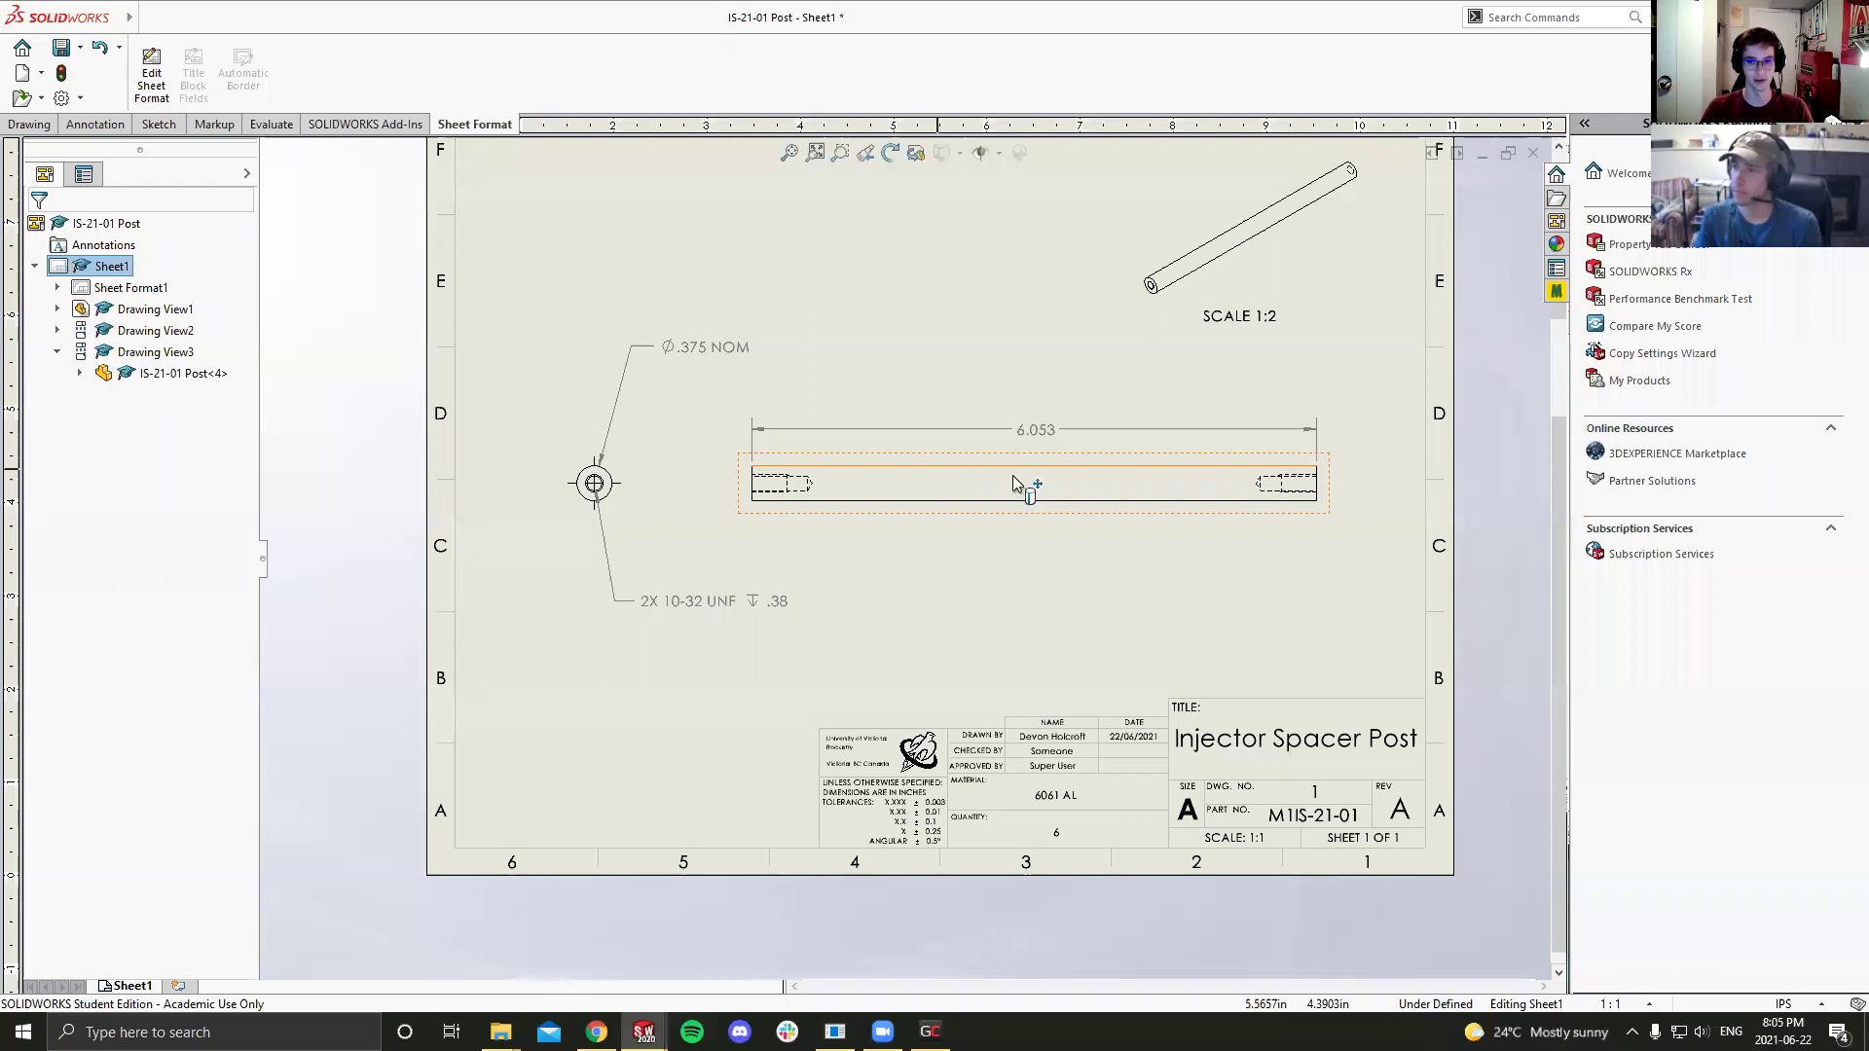
{"action": "scroll", "coordinate": [1013, 475], "scroll_direction": "down", "scroll_amount": 1}
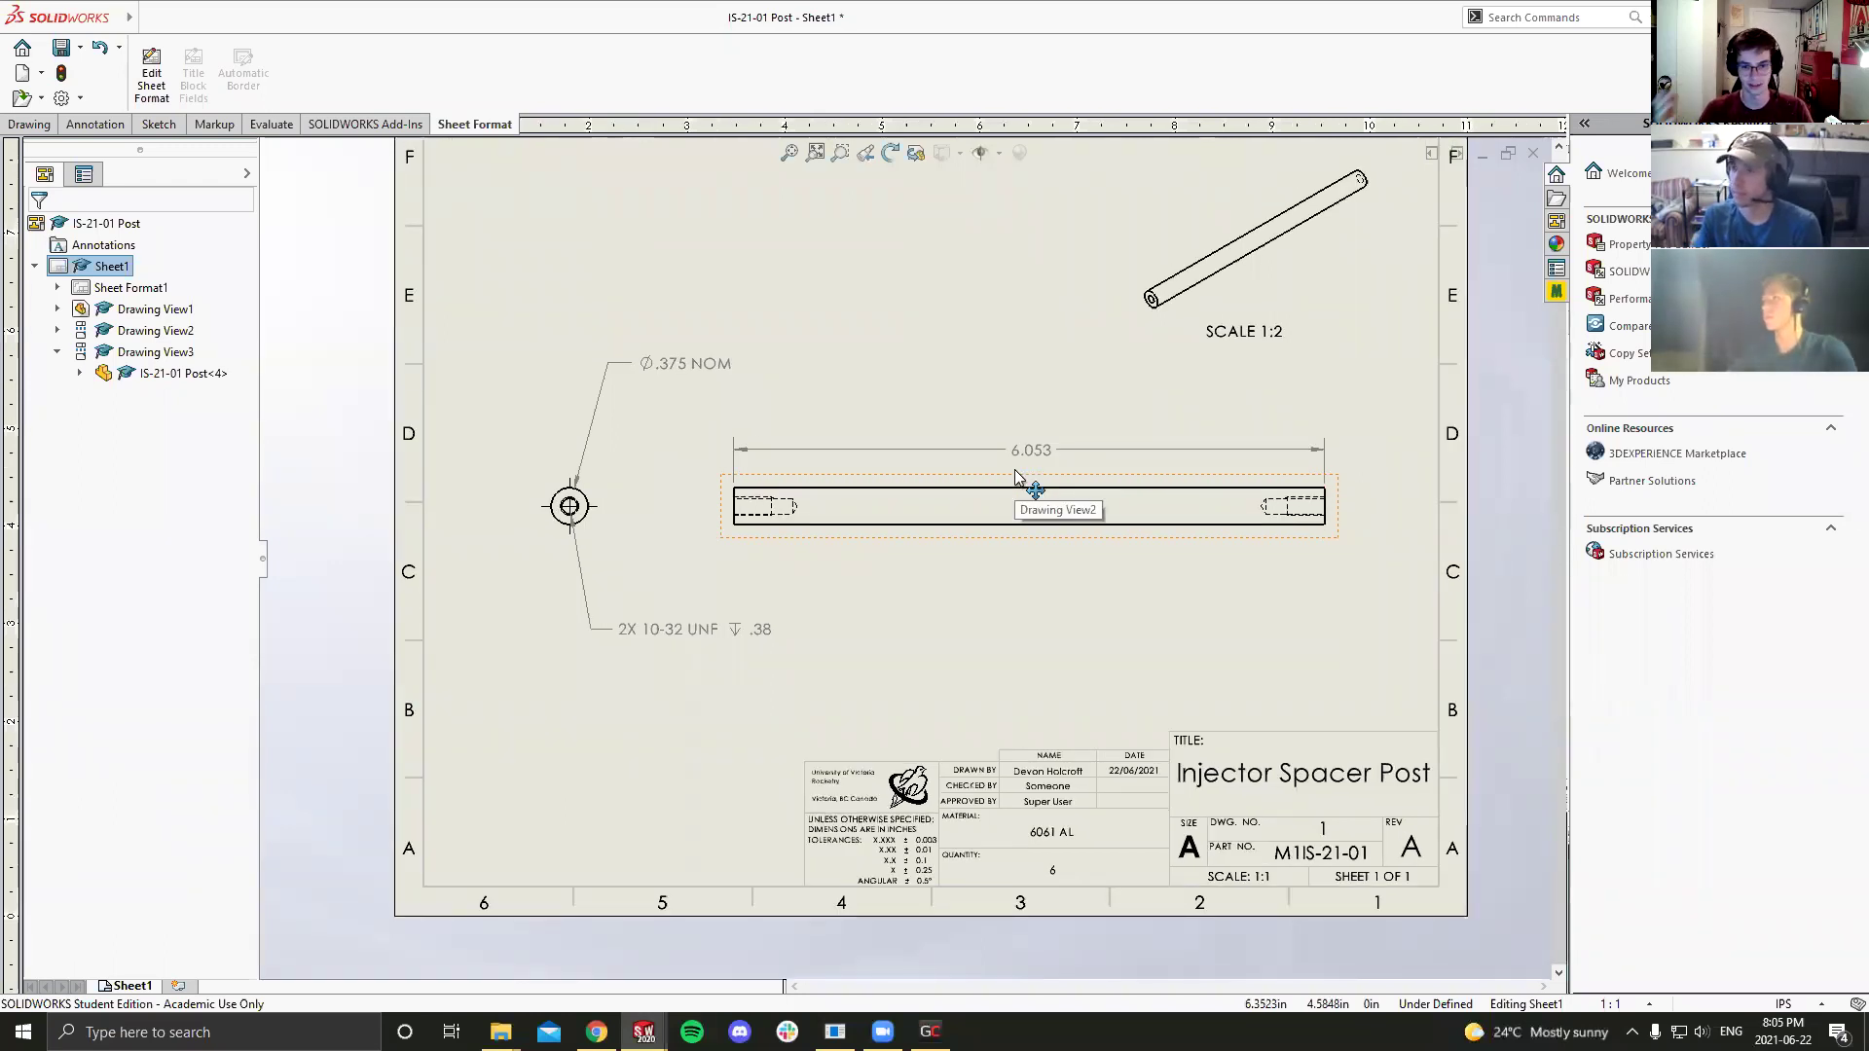
{"action": "scroll", "coordinate": [903, 558], "scroll_direction": "up", "scroll_amount": 1}
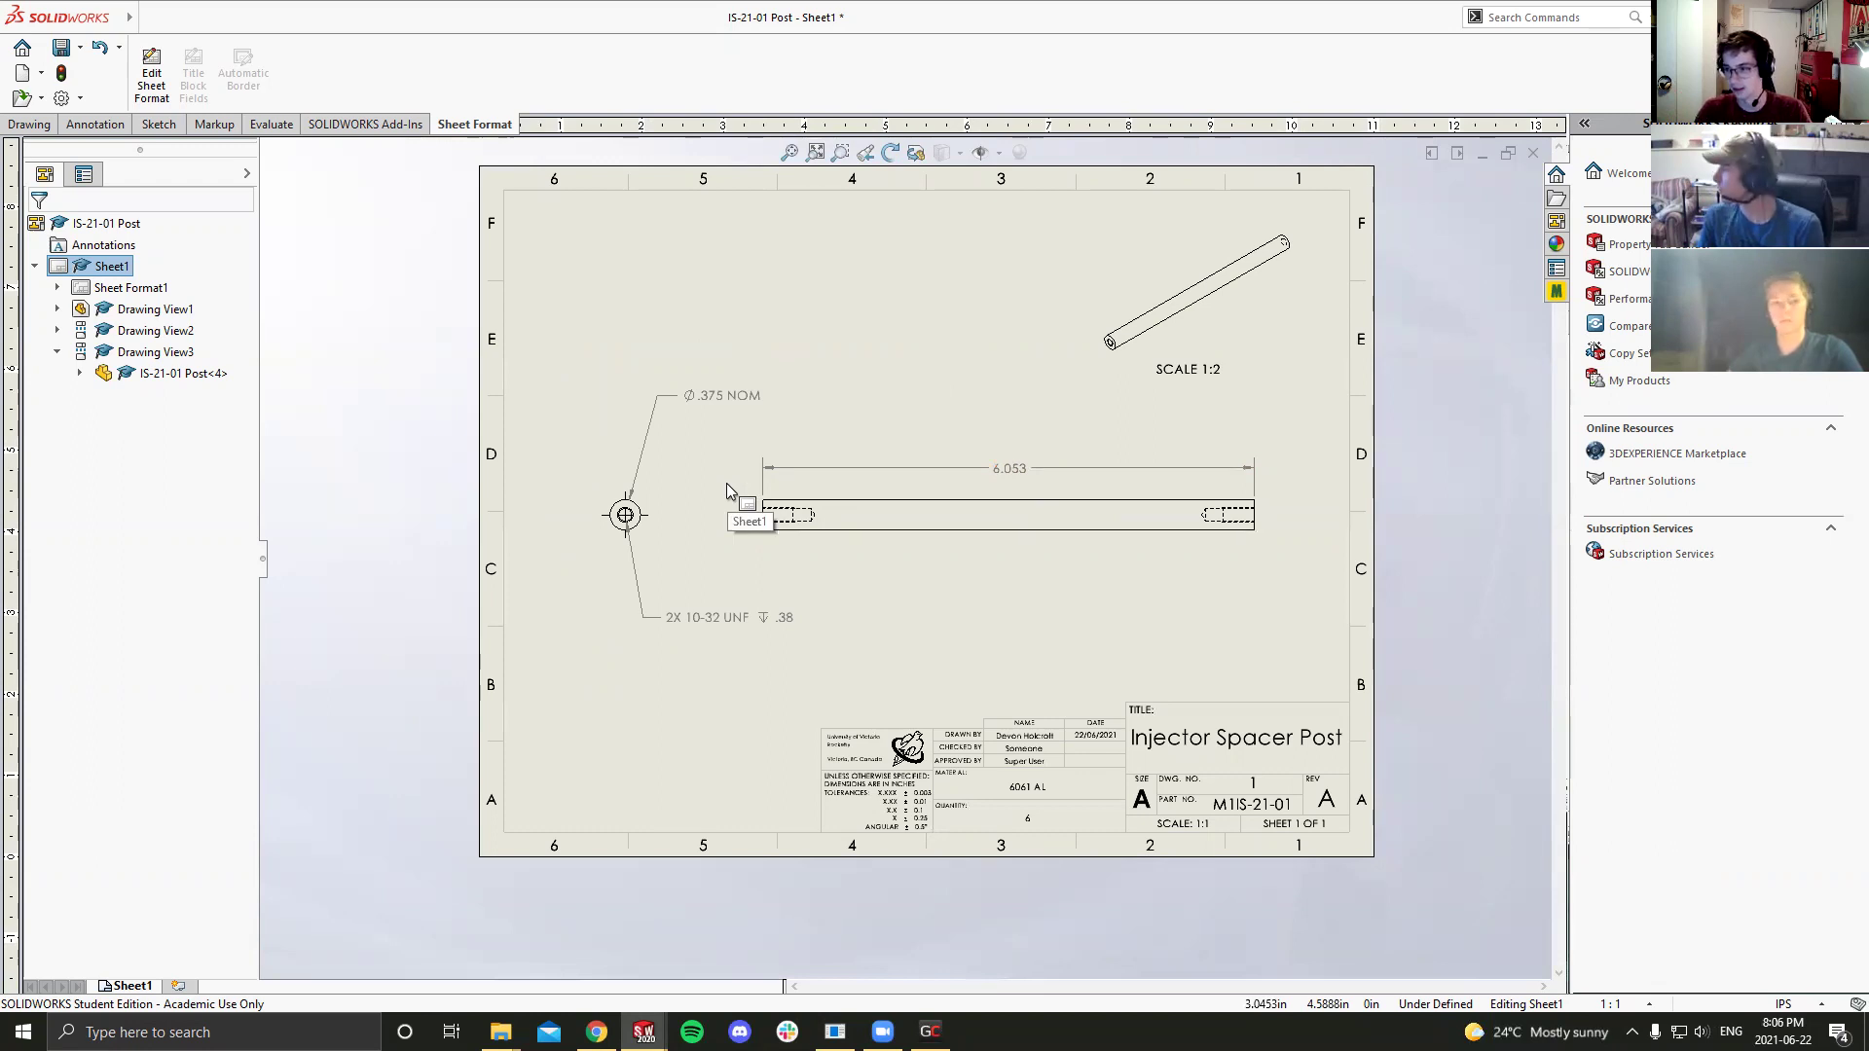
{"action": "key", "text": "ctrl+s"}
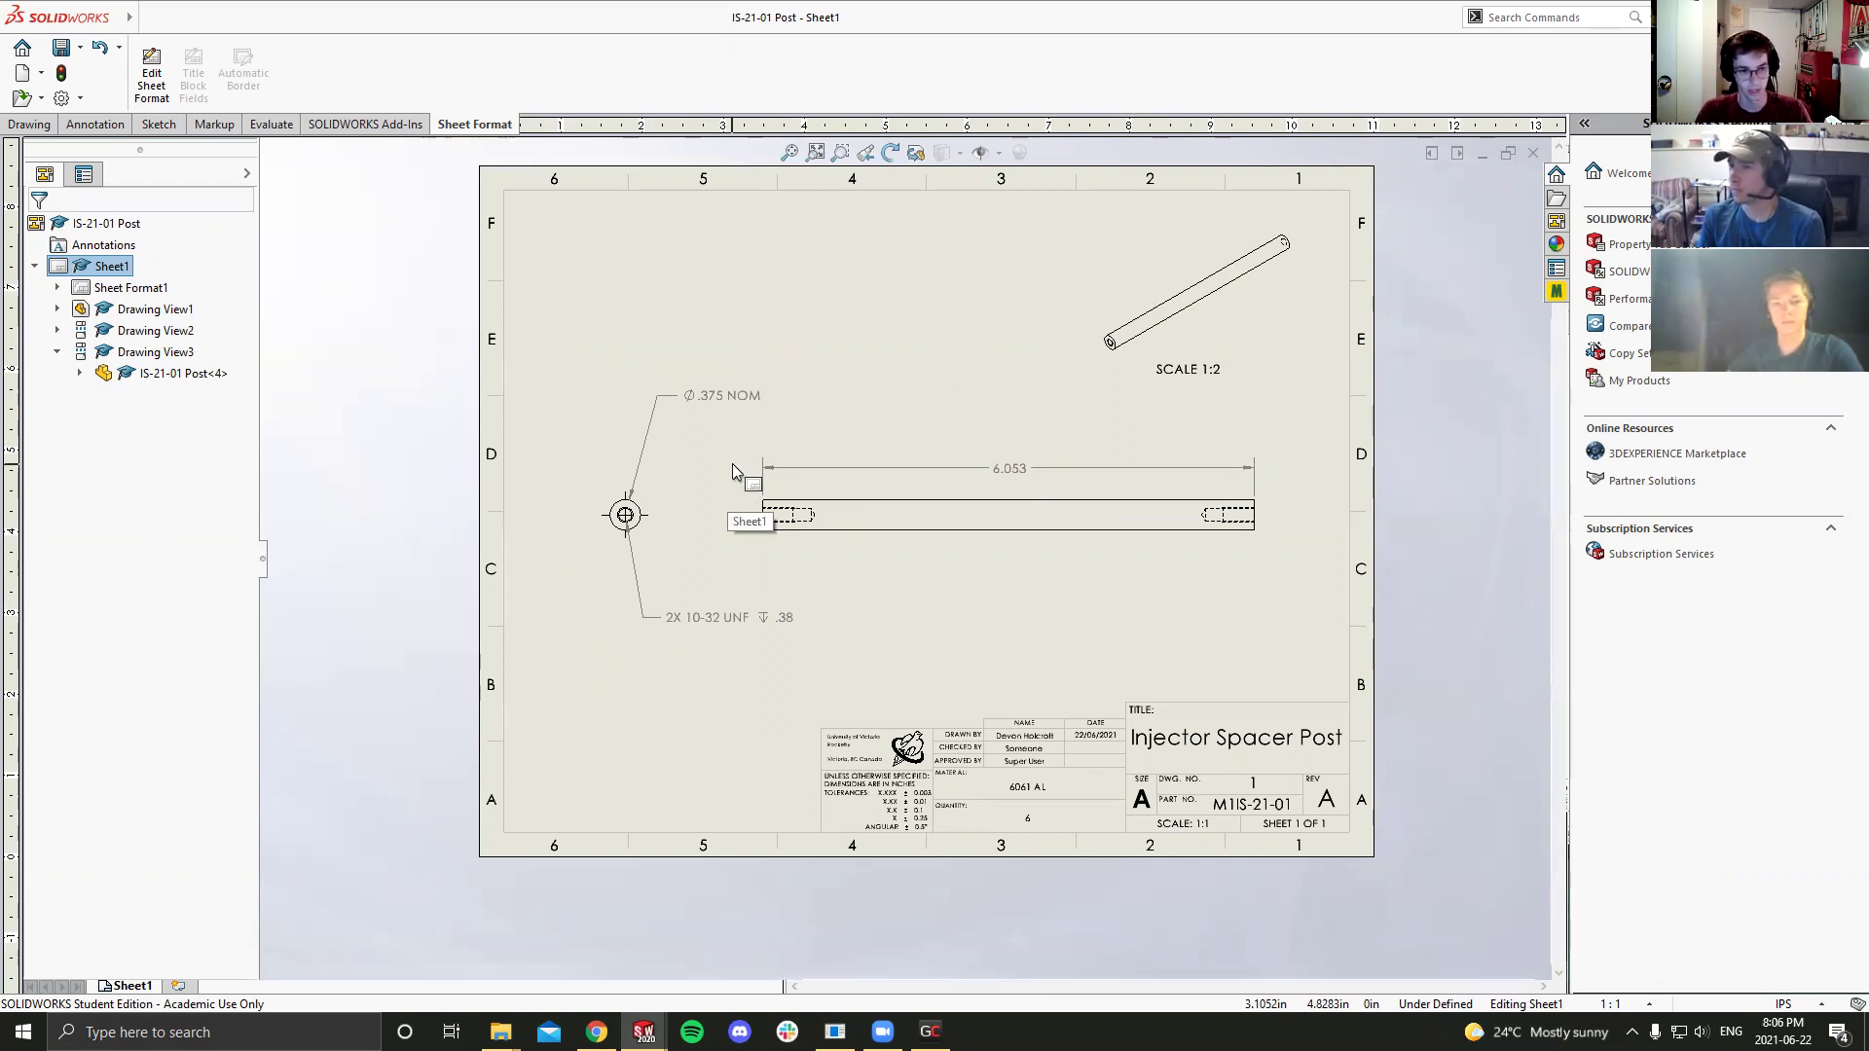
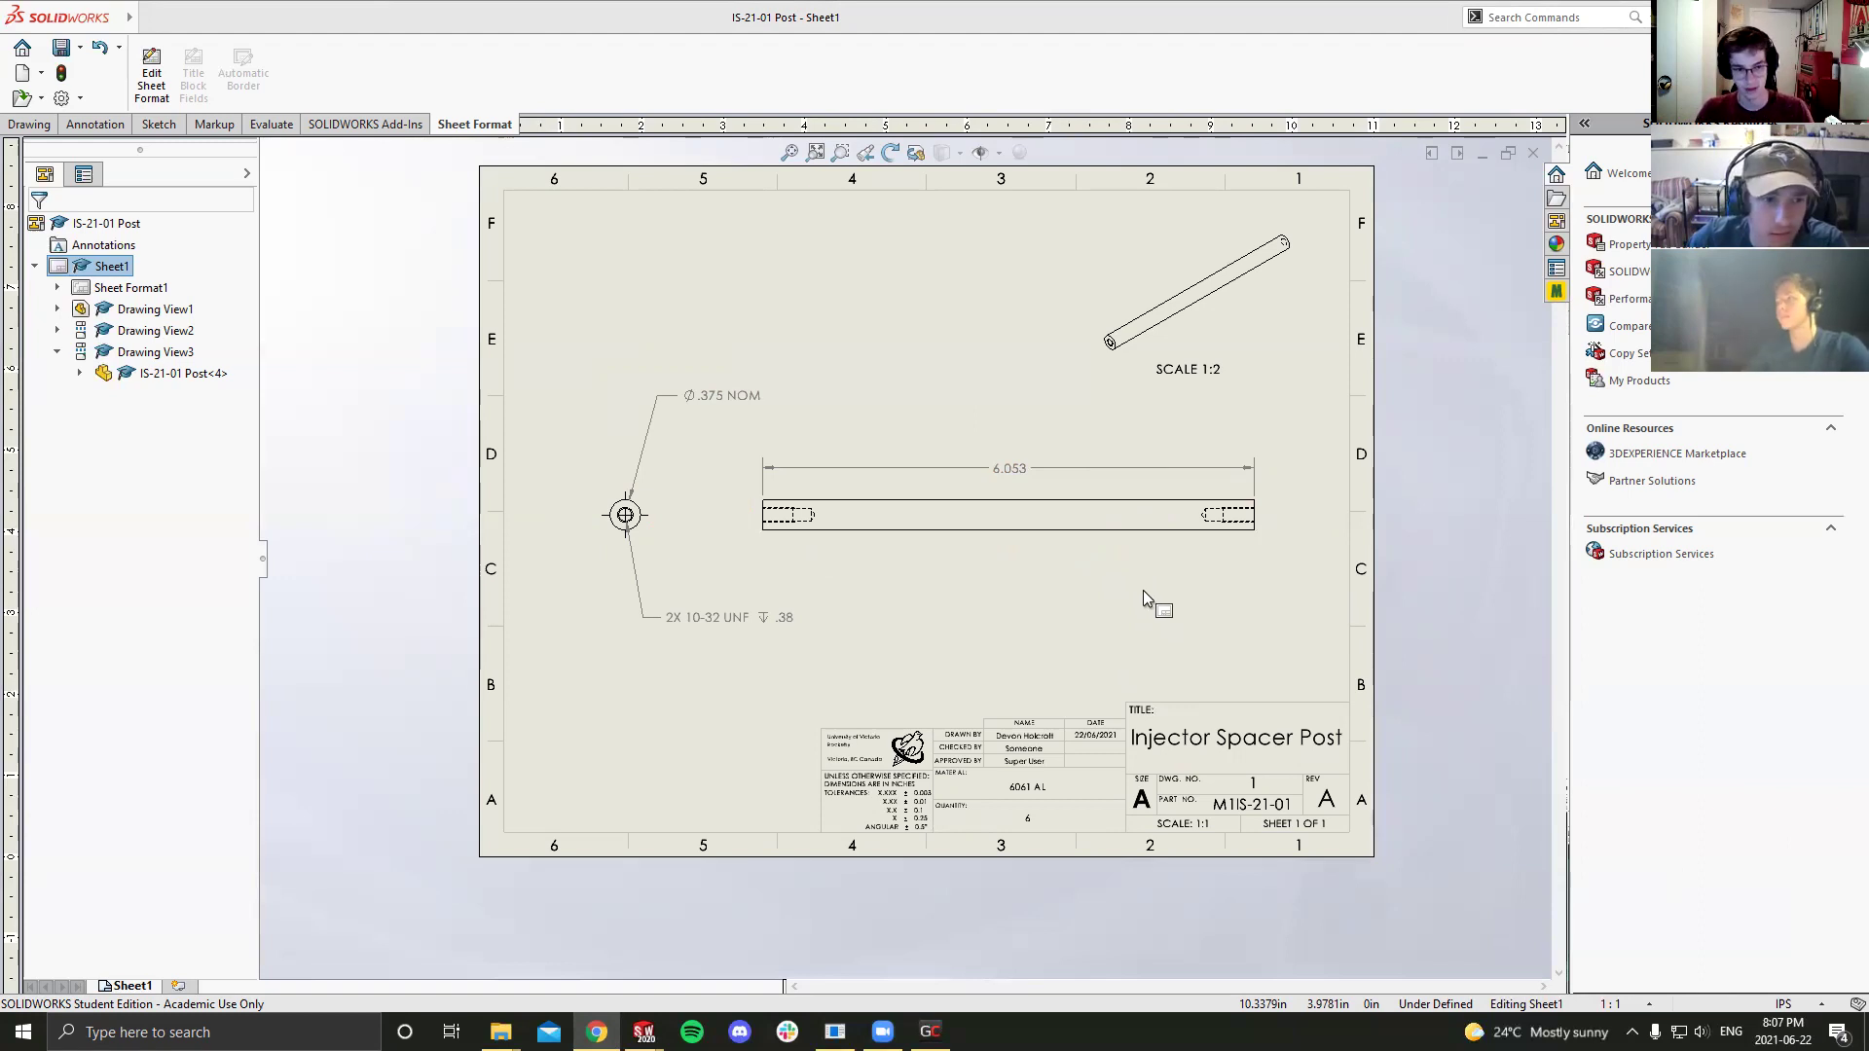
Step: Create a new drawing and load the IS-21-02 Mid Ring part for its first model view
{"action": "left_click", "coordinate": [22, 74]}
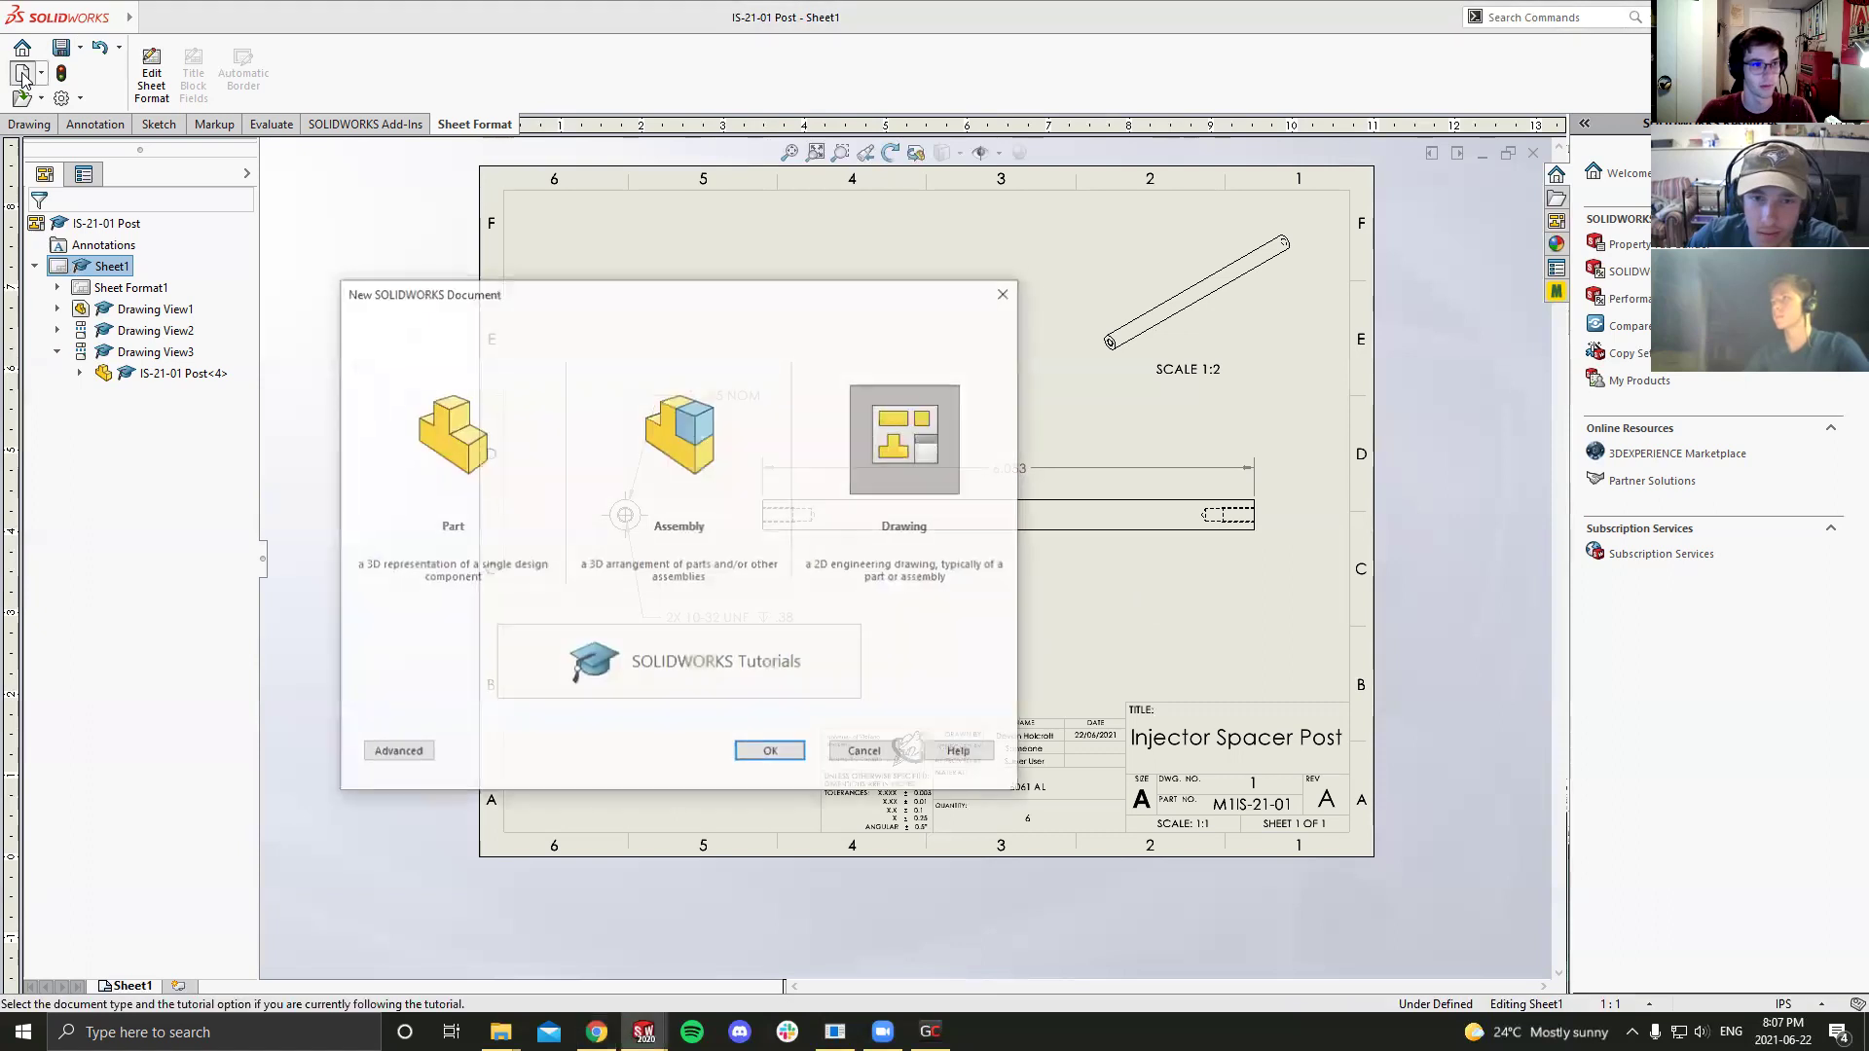
{"action": "left_click", "coordinate": [776, 751]}
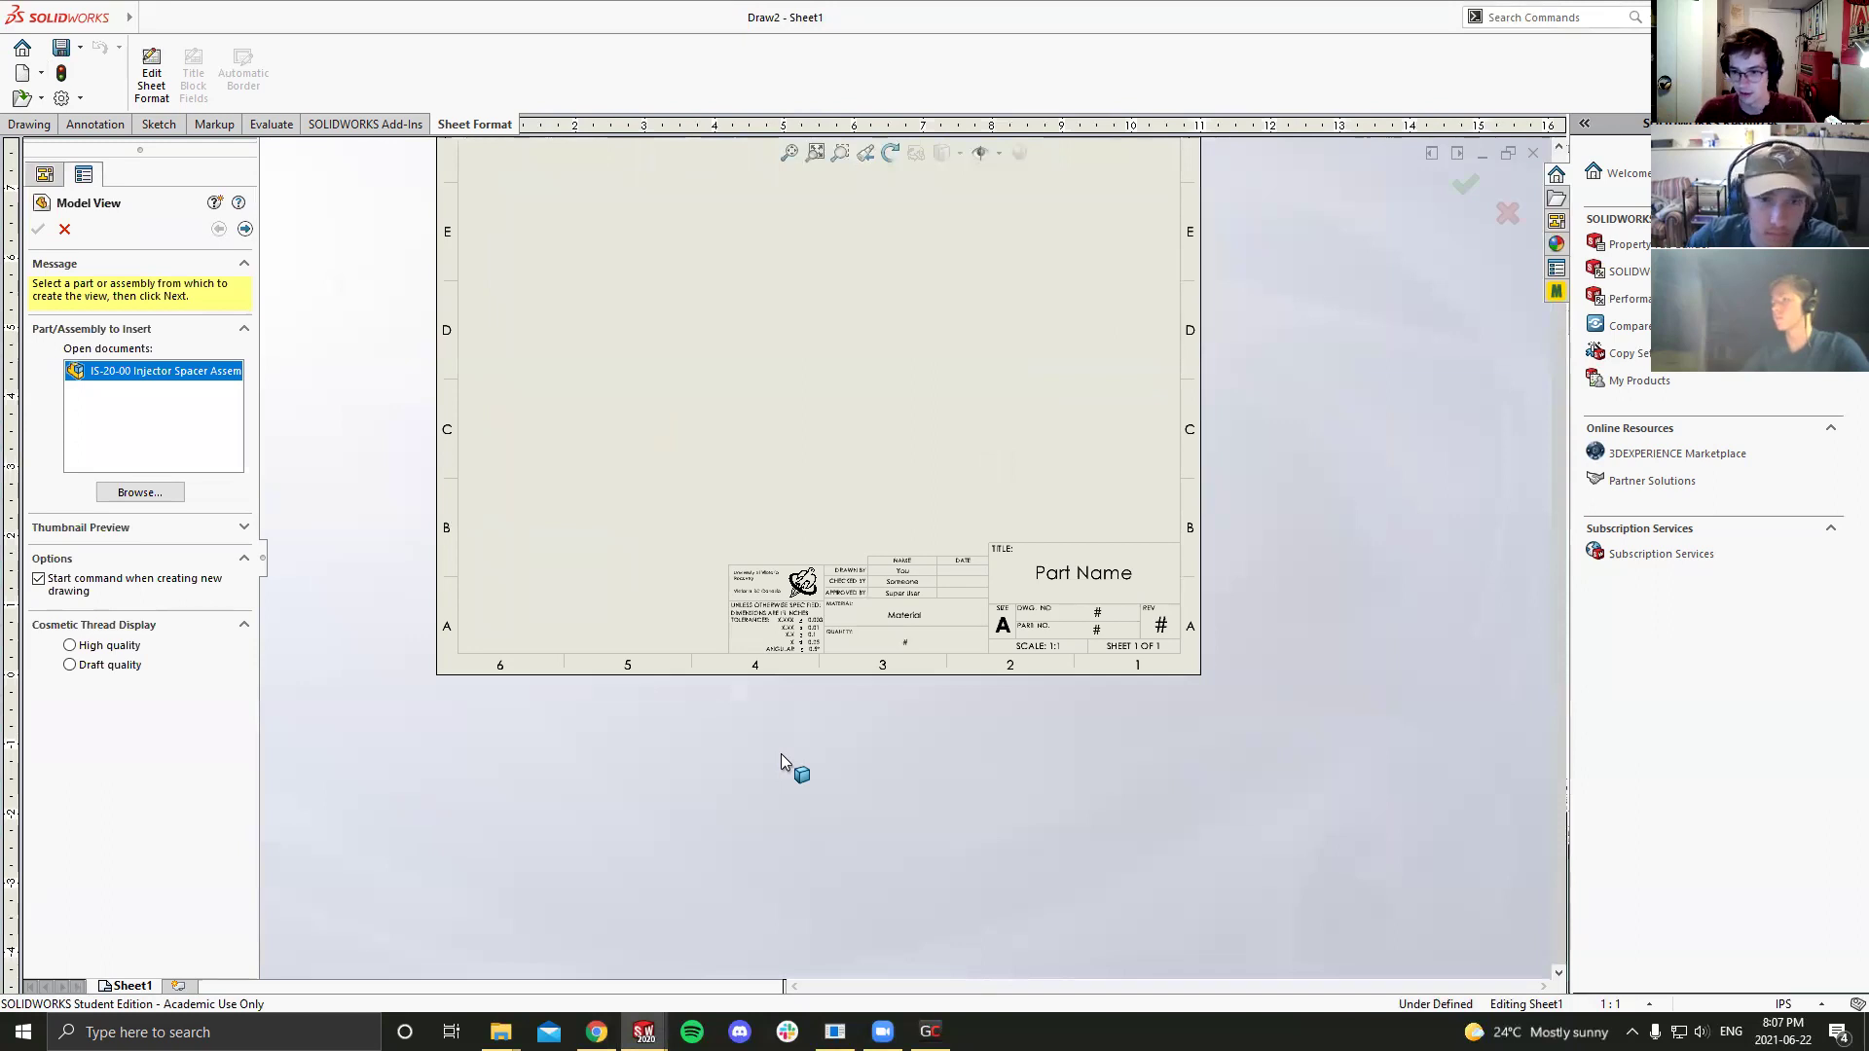
{"action": "scroll", "coordinate": [732, 469], "scroll_direction": "down", "scroll_amount": 2}
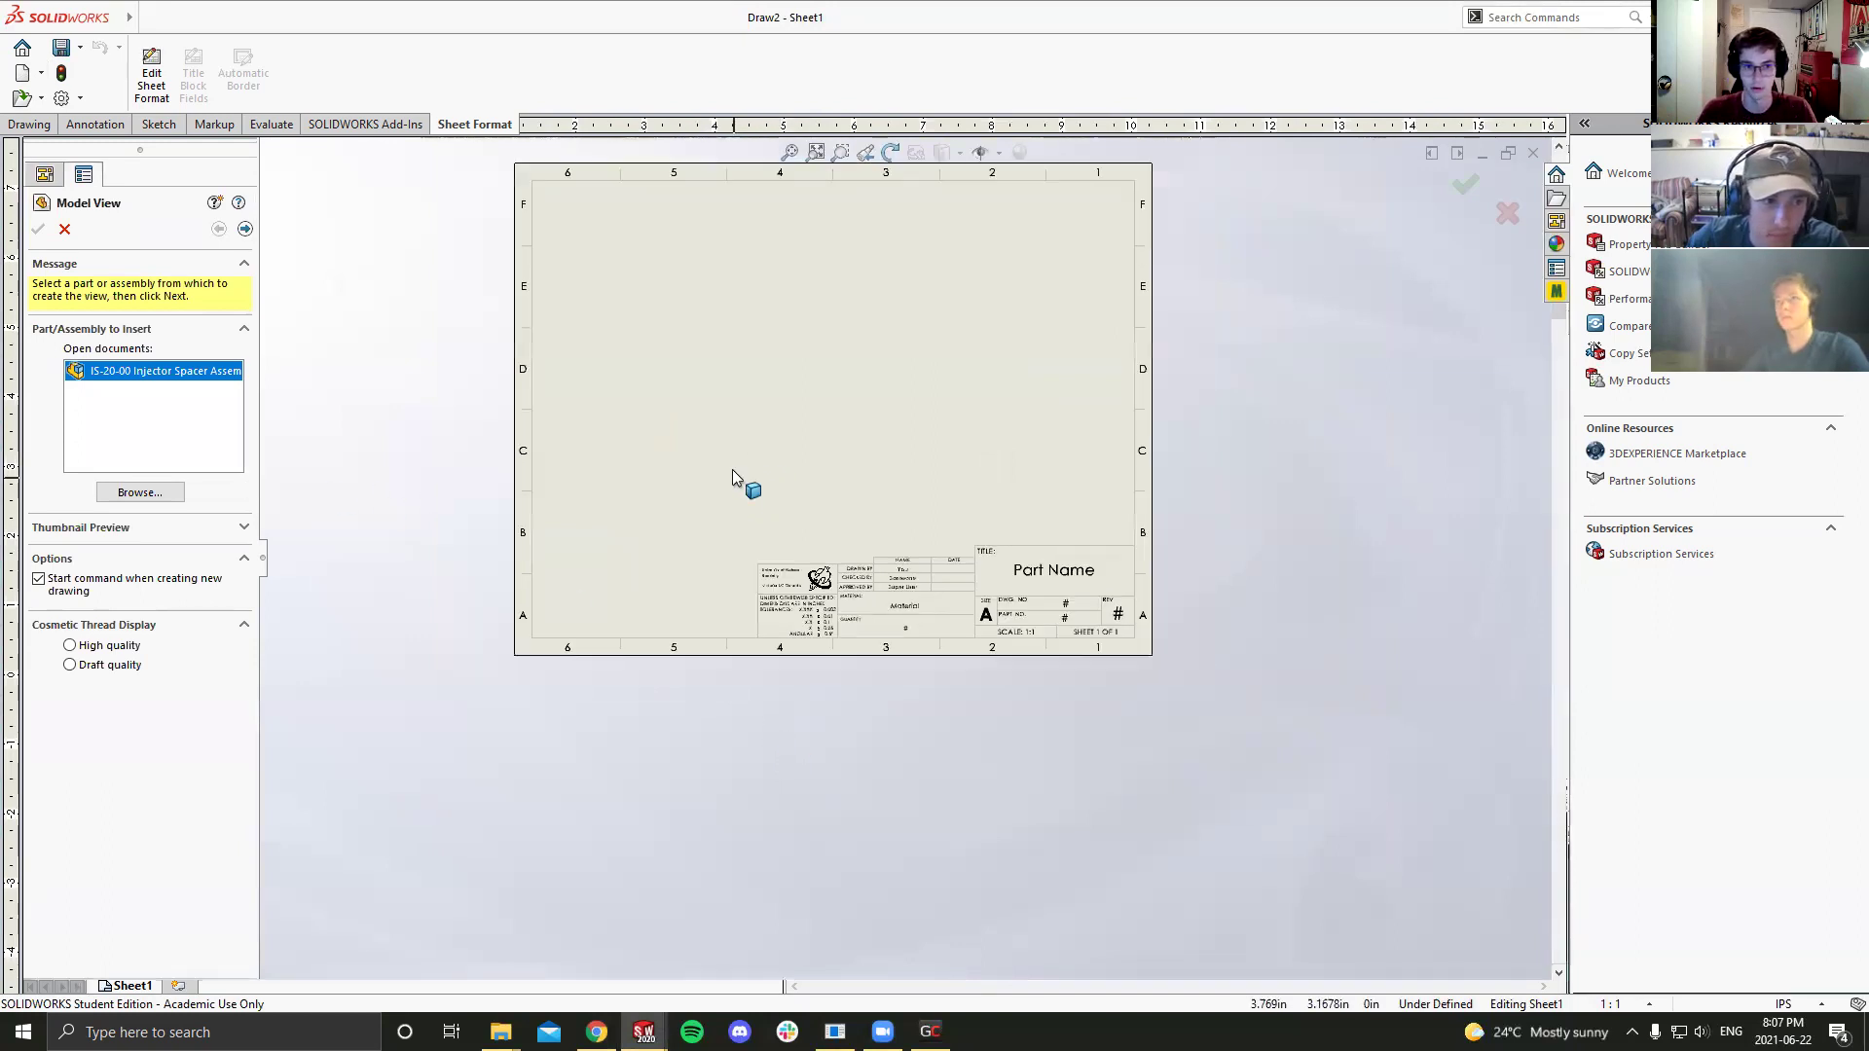
{"action": "scroll", "coordinate": [829, 368], "scroll_direction": "up", "scroll_amount": 3}
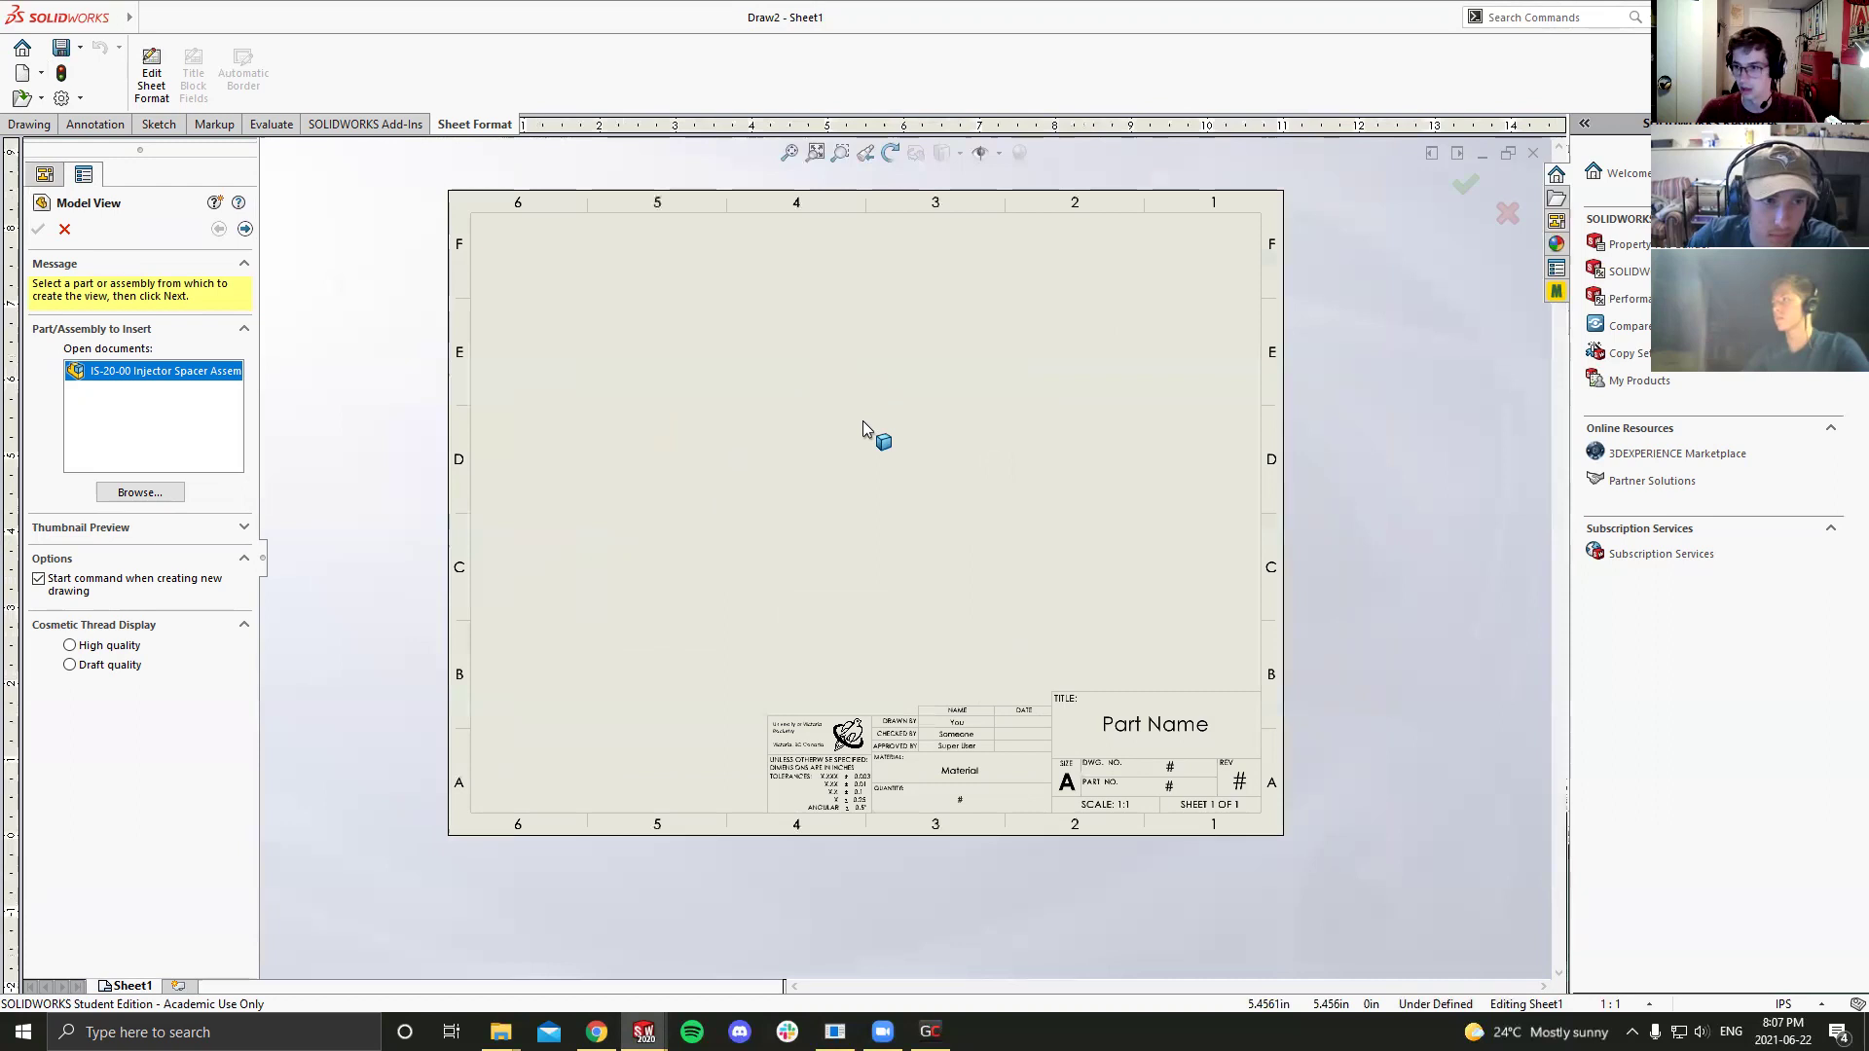
{"action": "left_click", "coordinate": [141, 493]}
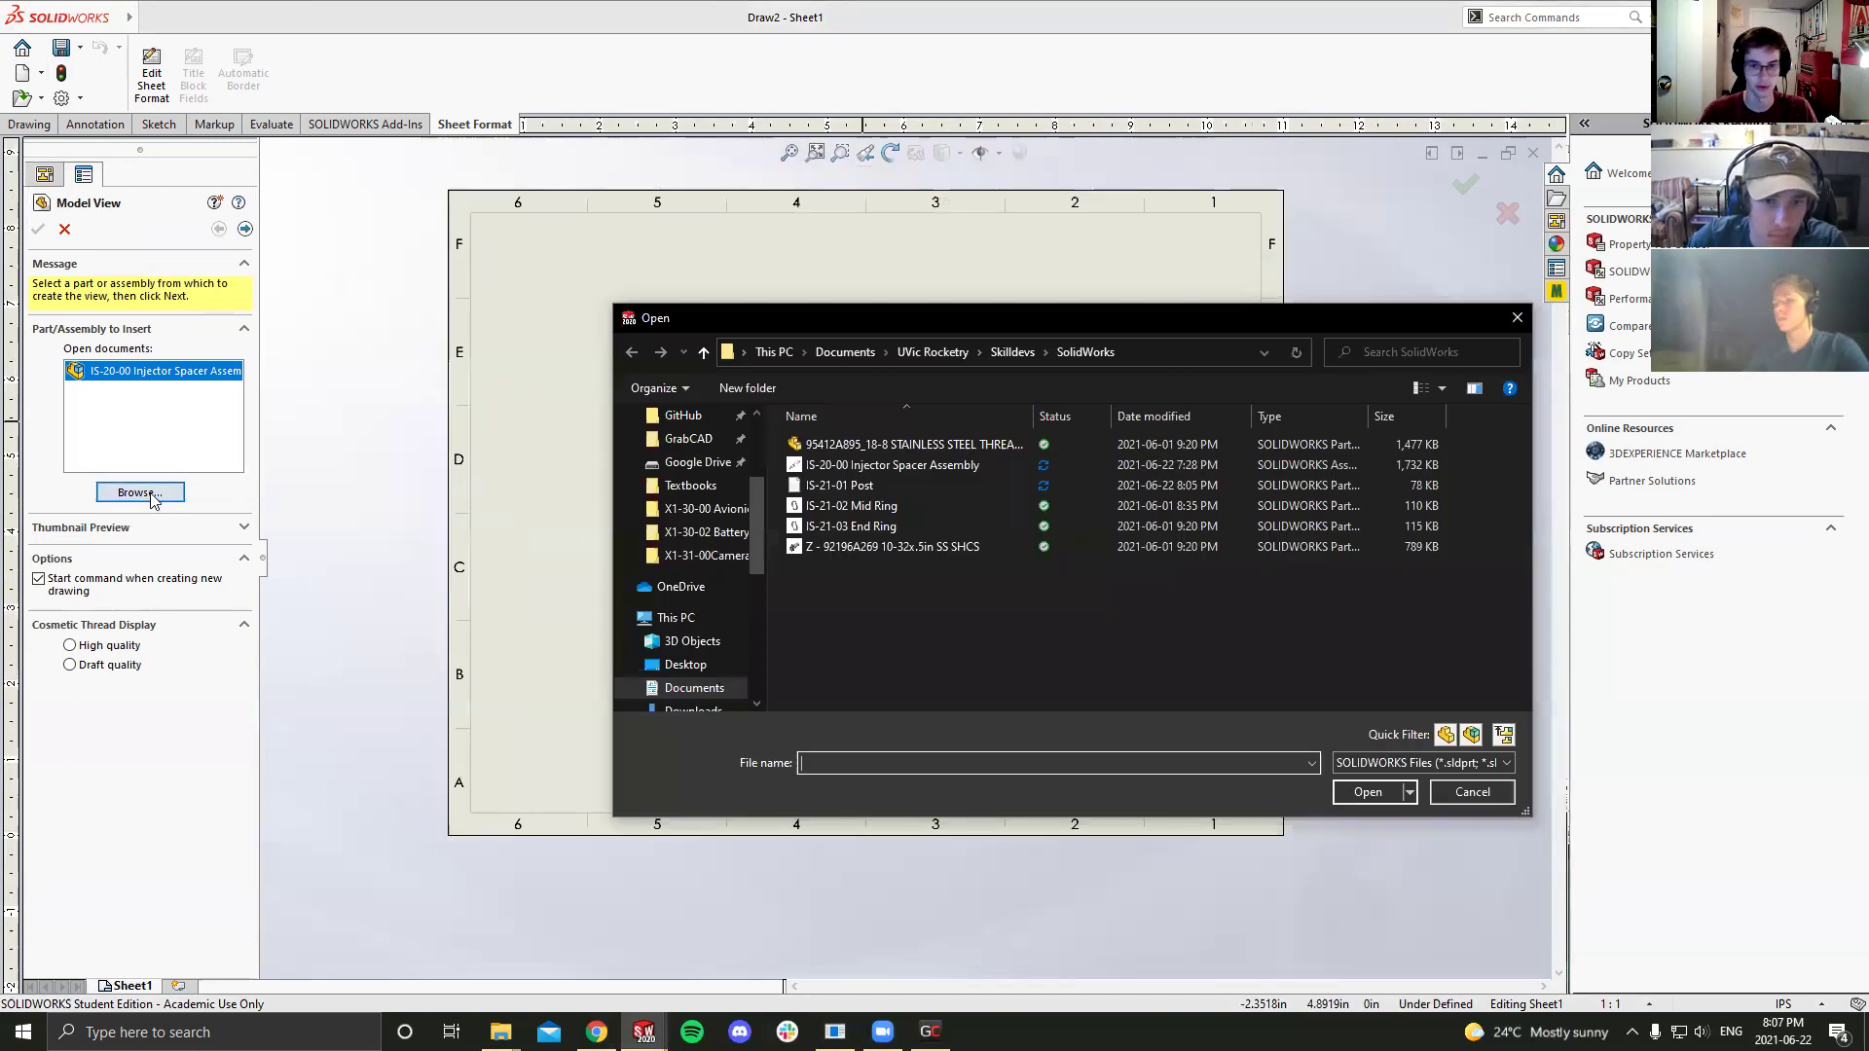
{"action": "left_click", "coordinate": [916, 506]}
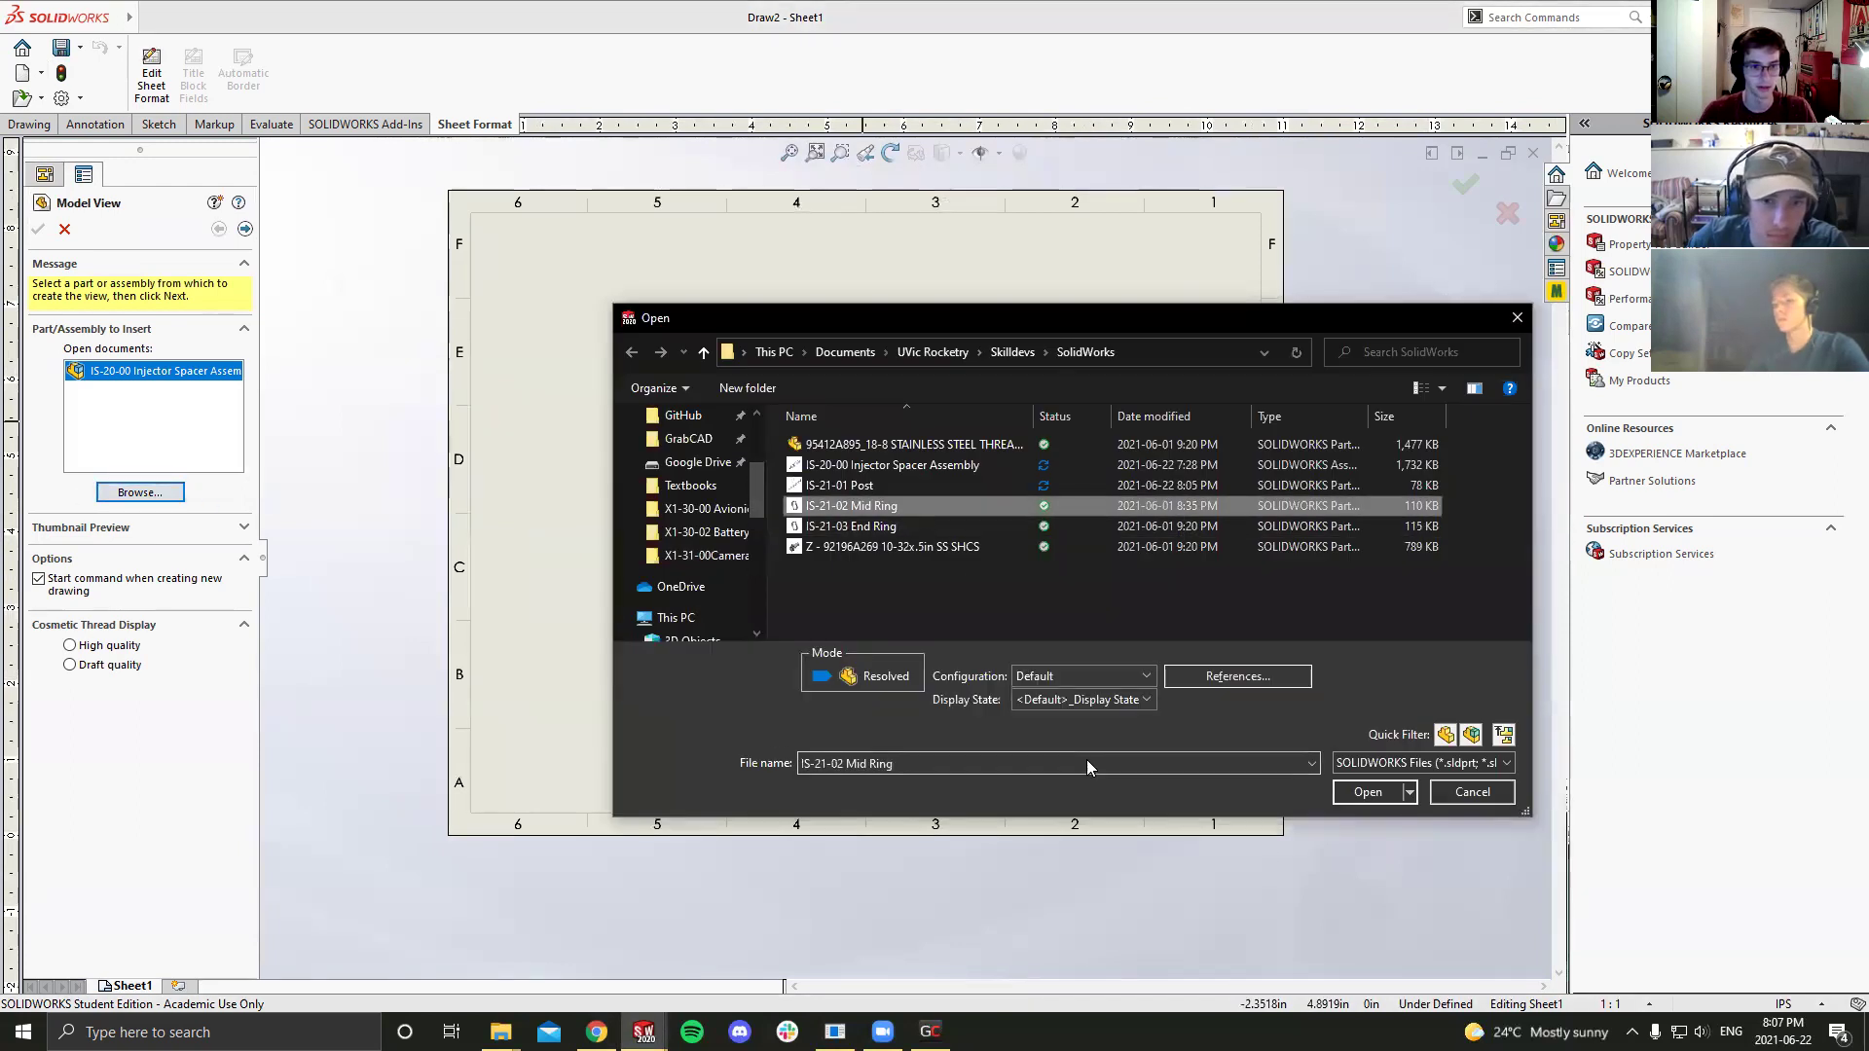
{"action": "left_click", "coordinate": [1358, 790]}
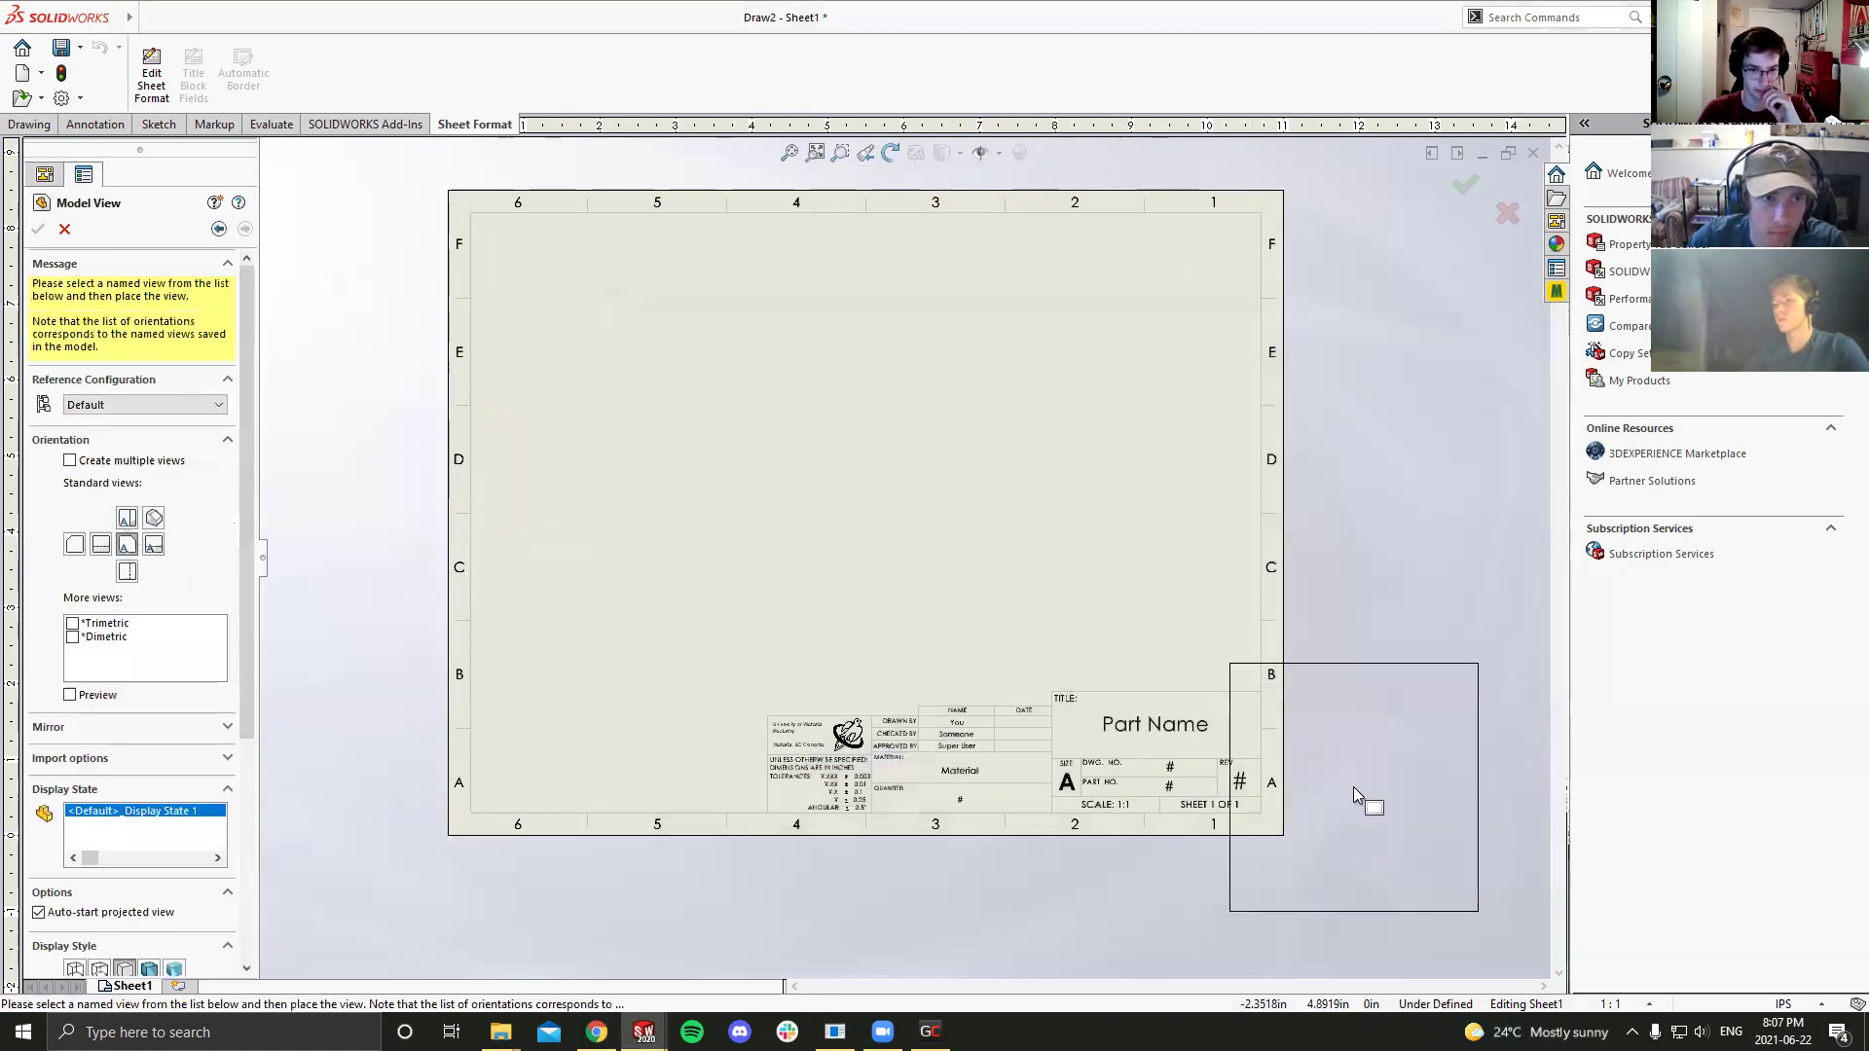
Step: Place the Mid Ring's hole-face view on the sheet with no projected view, then nudge it up-left
{"action": "left_click", "coordinate": [654, 501]}
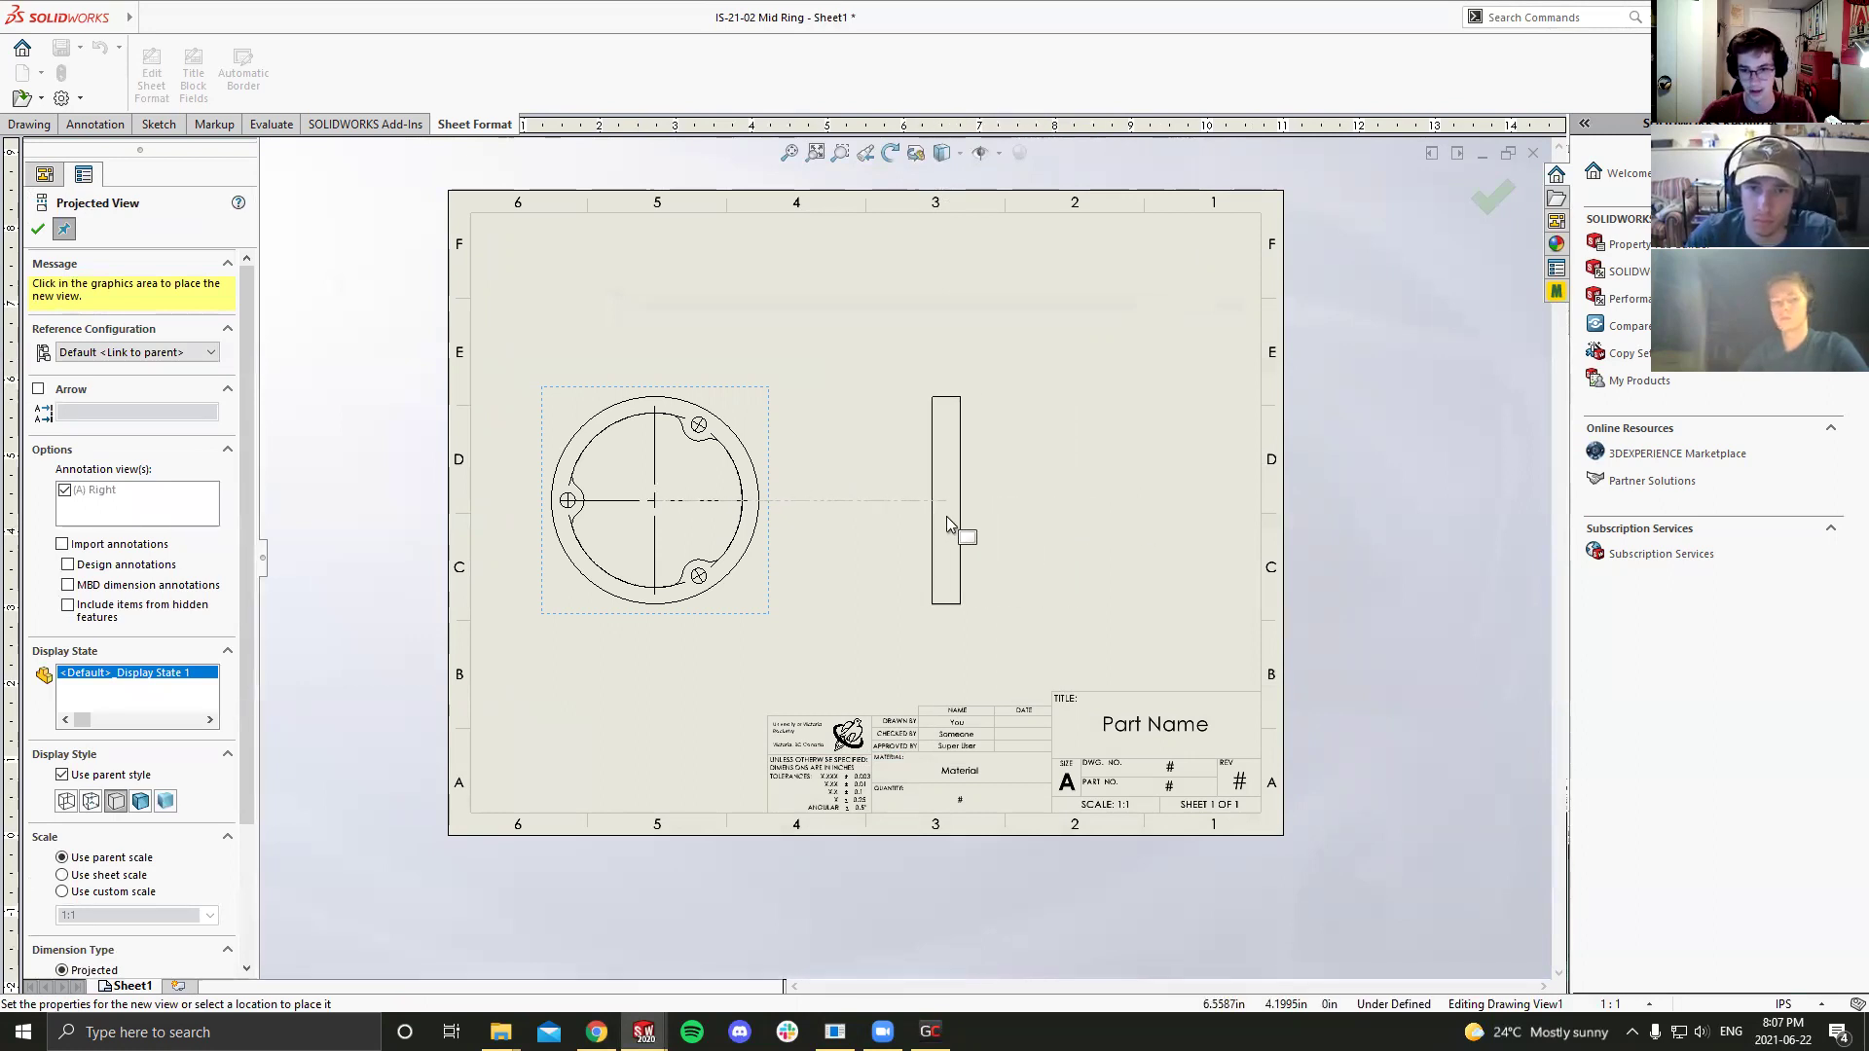
{"action": "key", "text": "Escape"}
{"action": "key", "text": "f"}
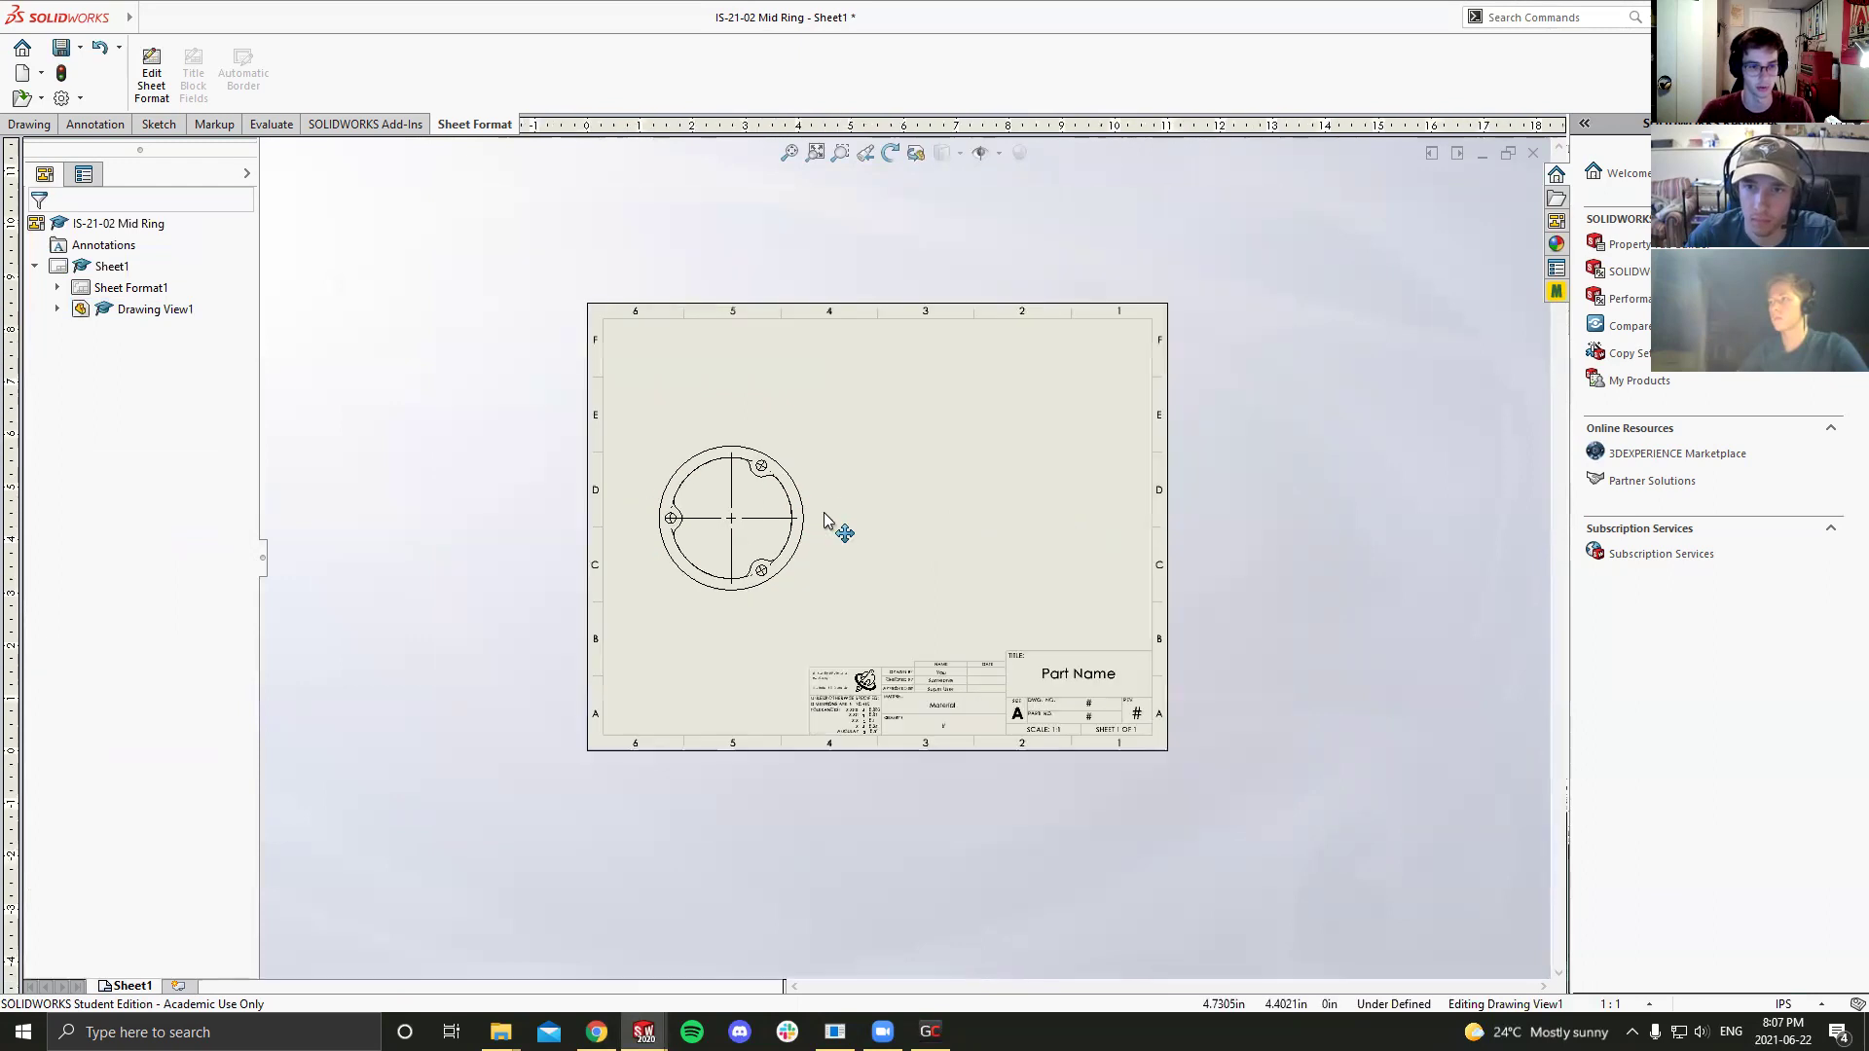
{"action": "left_click", "coordinate": [833, 526]}
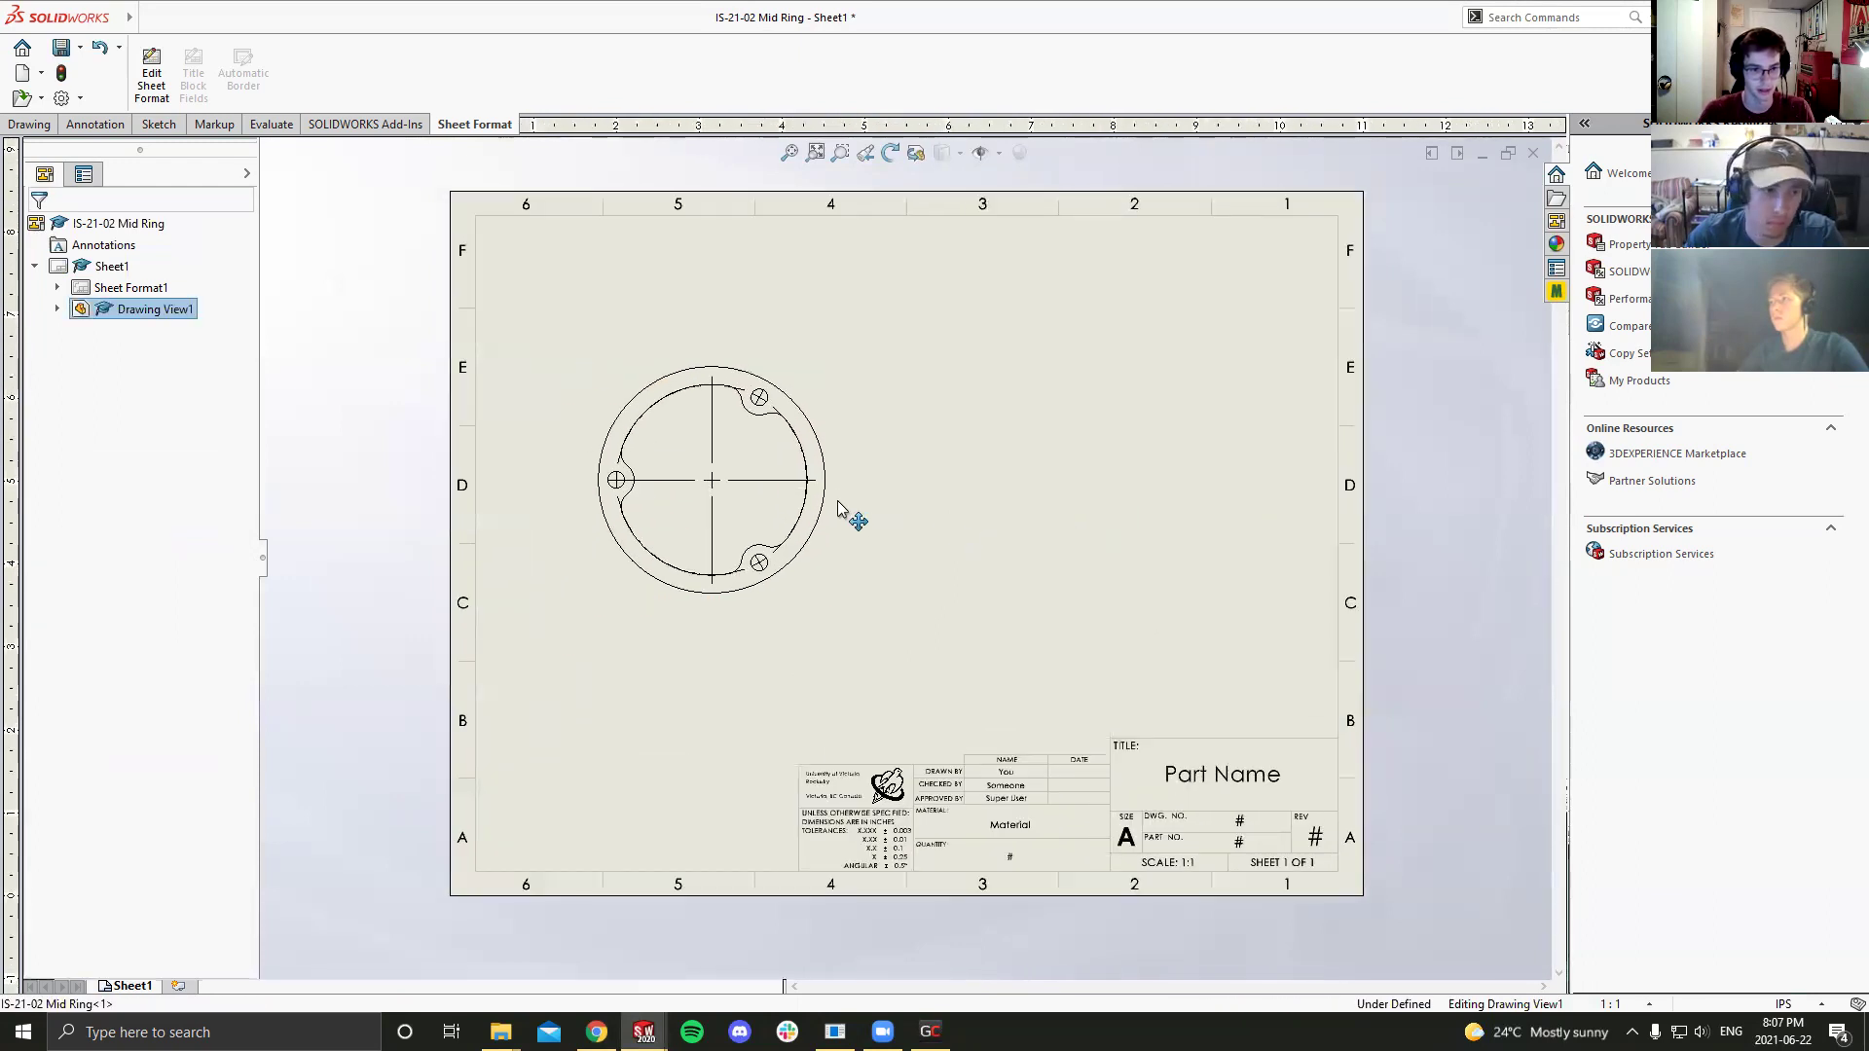
{"action": "left_click_drag", "start_coordinate": [855, 510], "coordinate": [851, 507]}
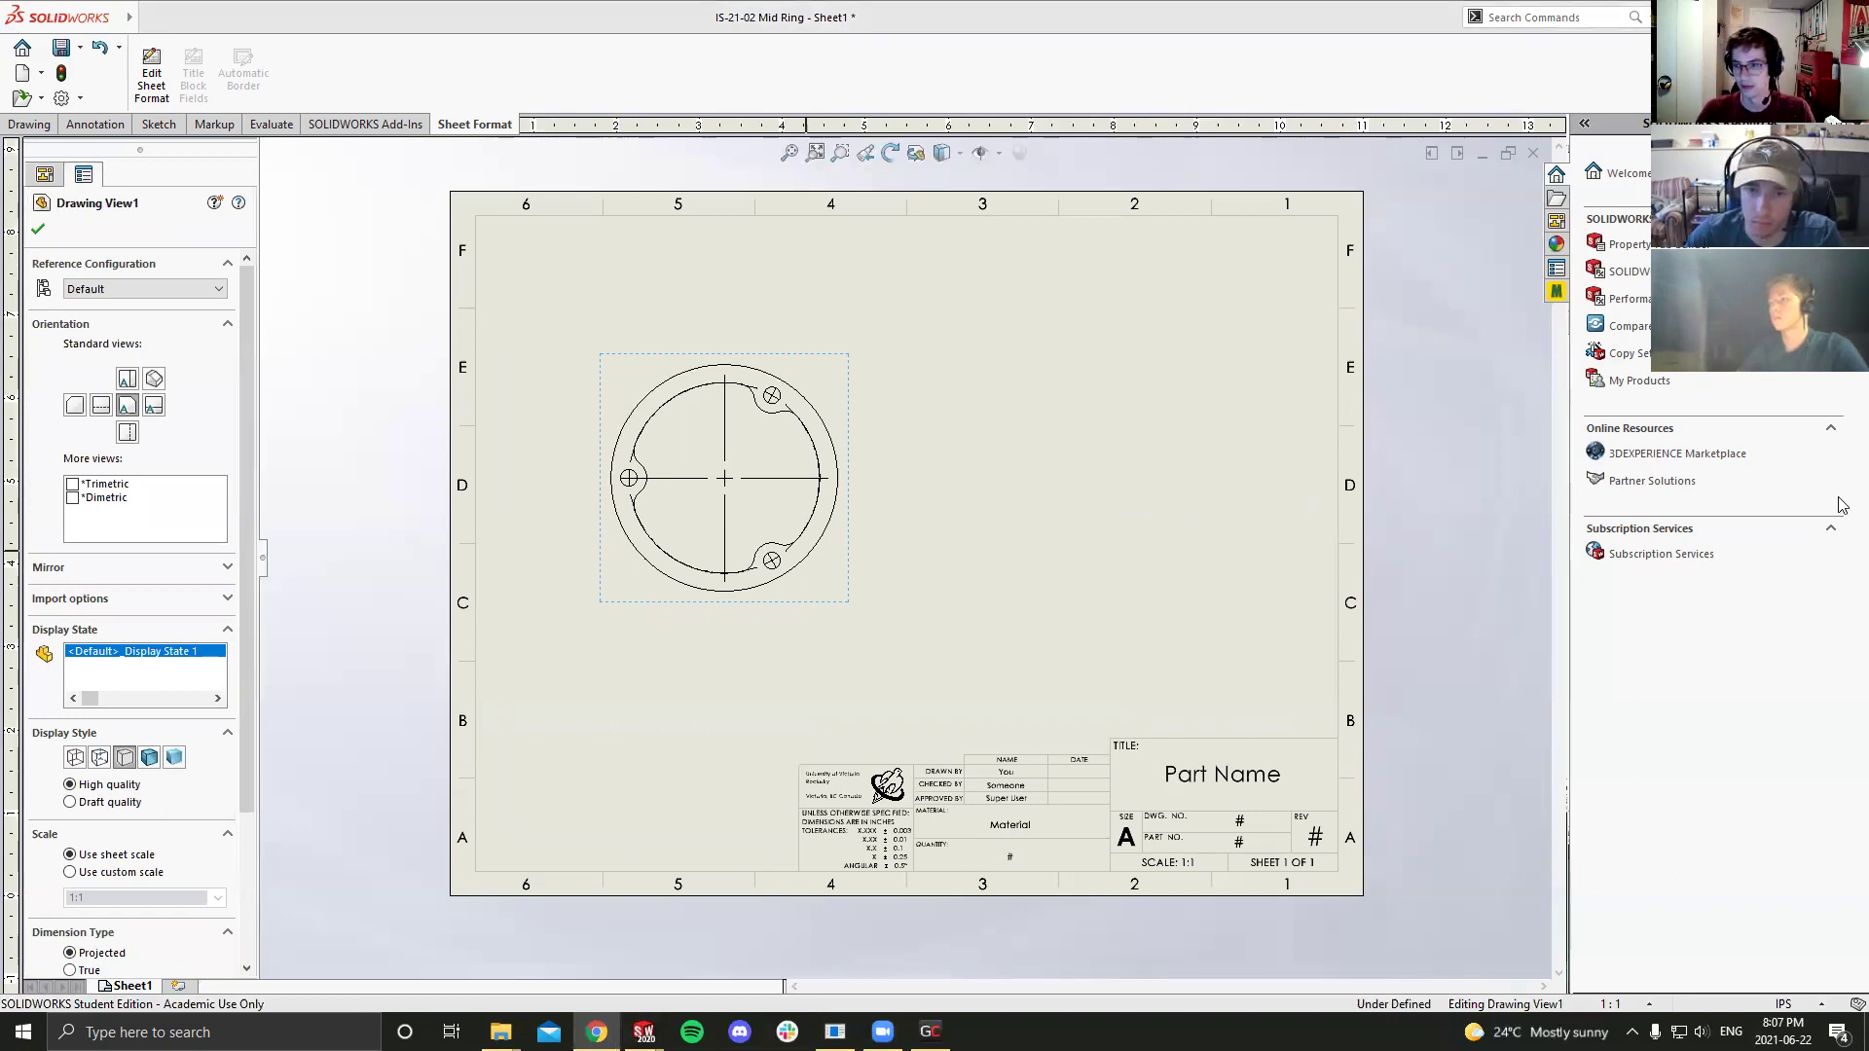
Step: Try the Center Mark tool on the ring view, then exit it without adding marks
{"action": "scroll", "coordinate": [883, 418], "scroll_direction": "down", "scroll_amount": 6}
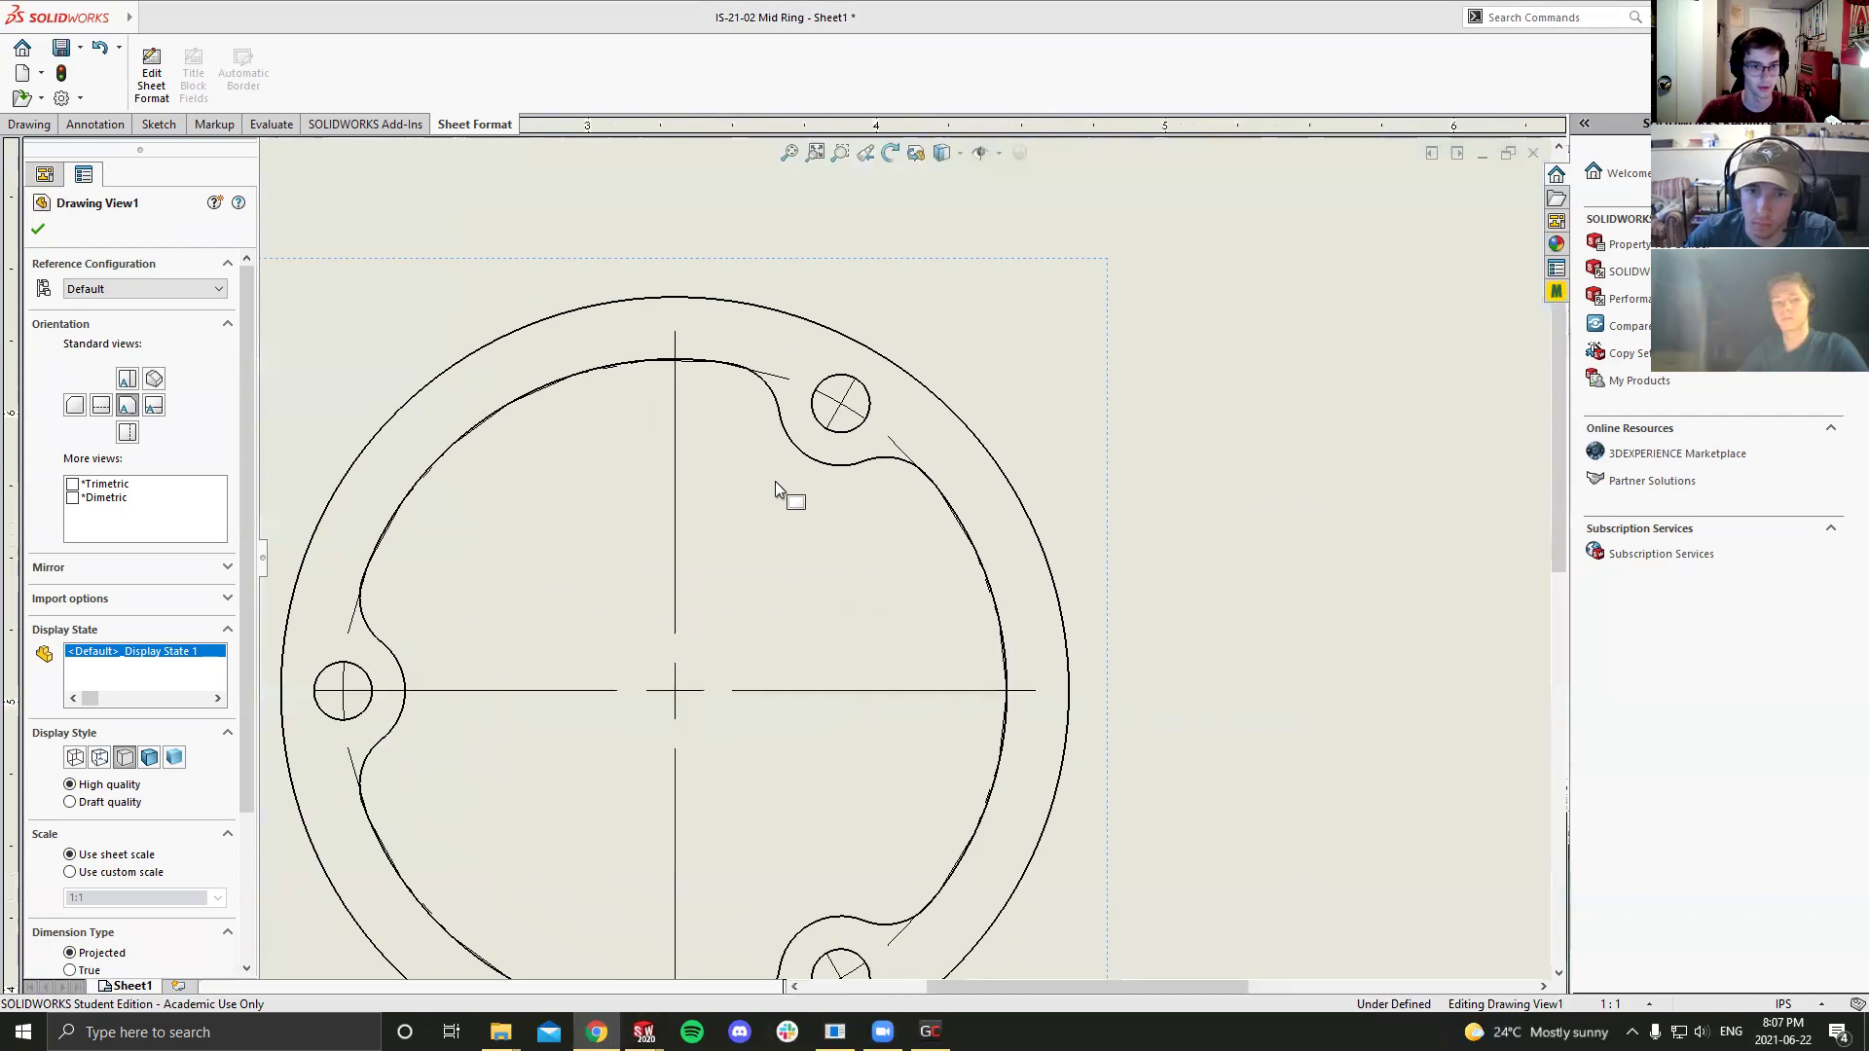
{"action": "scroll", "coordinate": [787, 389], "scroll_direction": "up", "scroll_amount": 4}
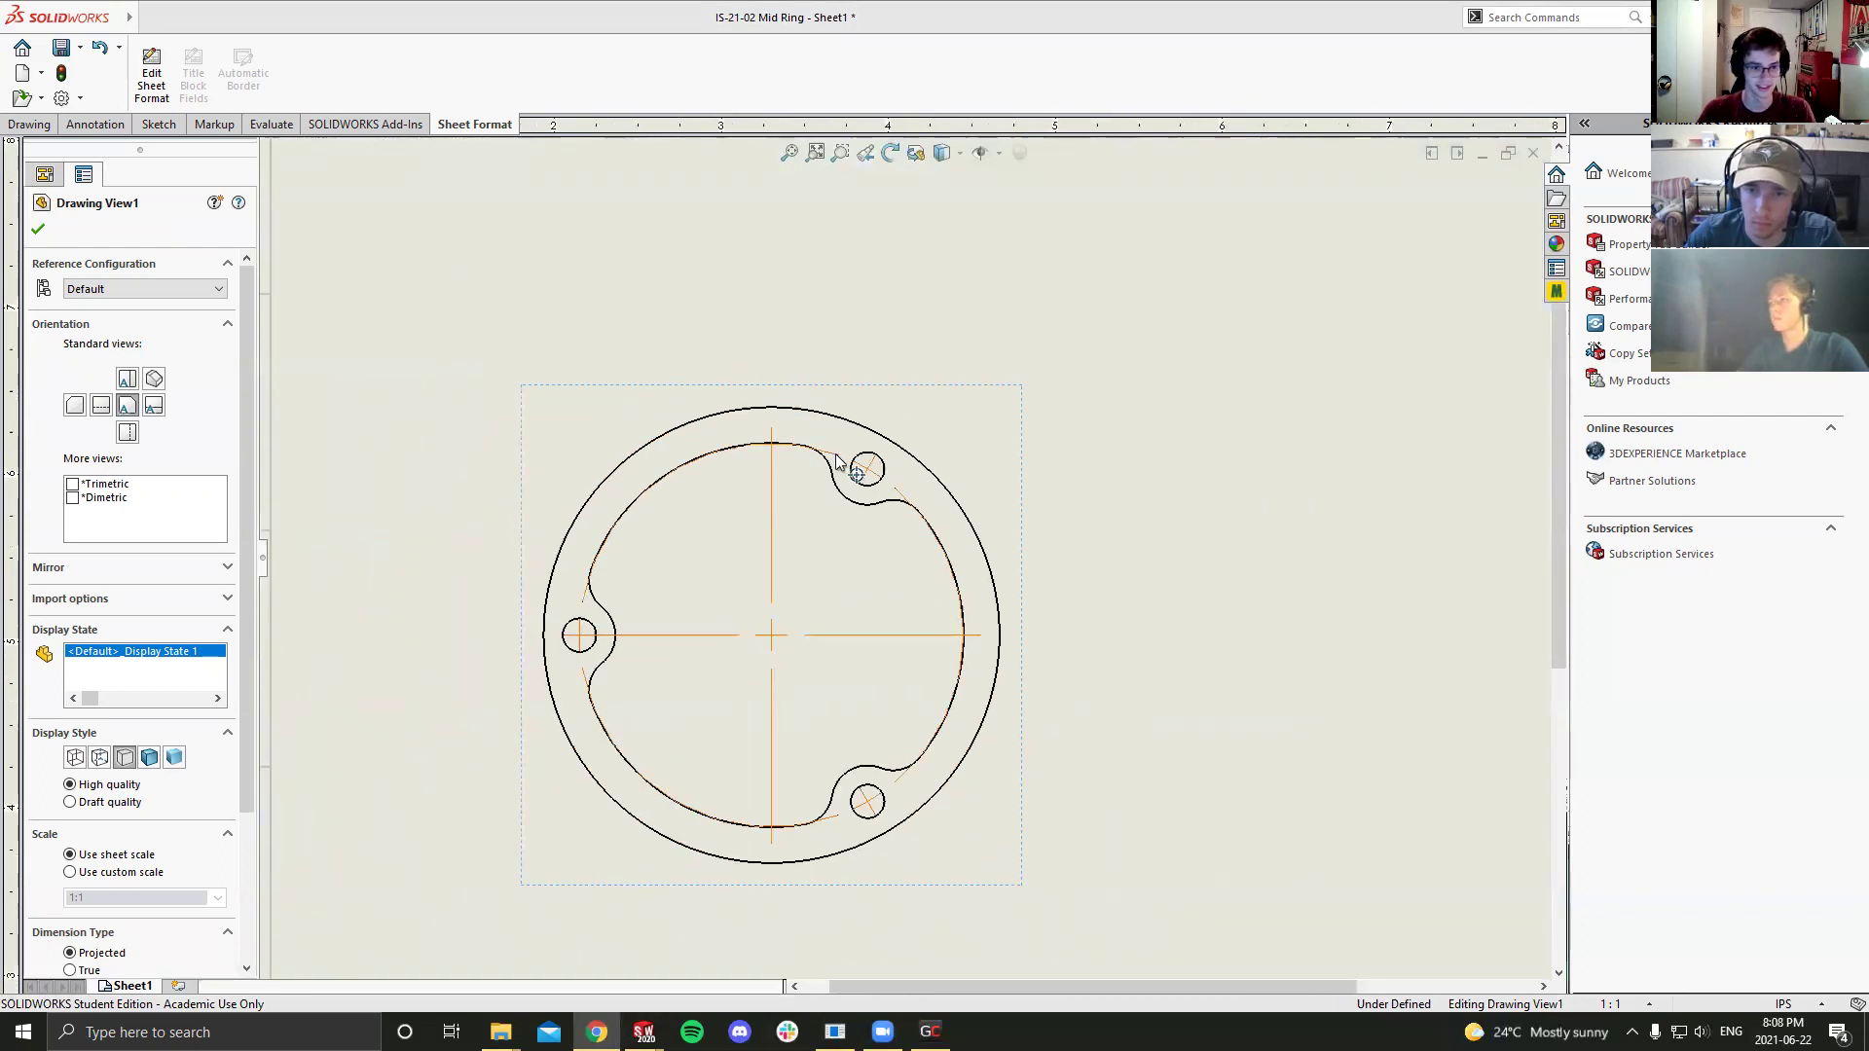
{"action": "key", "text": "c"}
{"action": "scroll", "coordinate": [924, 519], "scroll_direction": "down", "scroll_amount": 3}
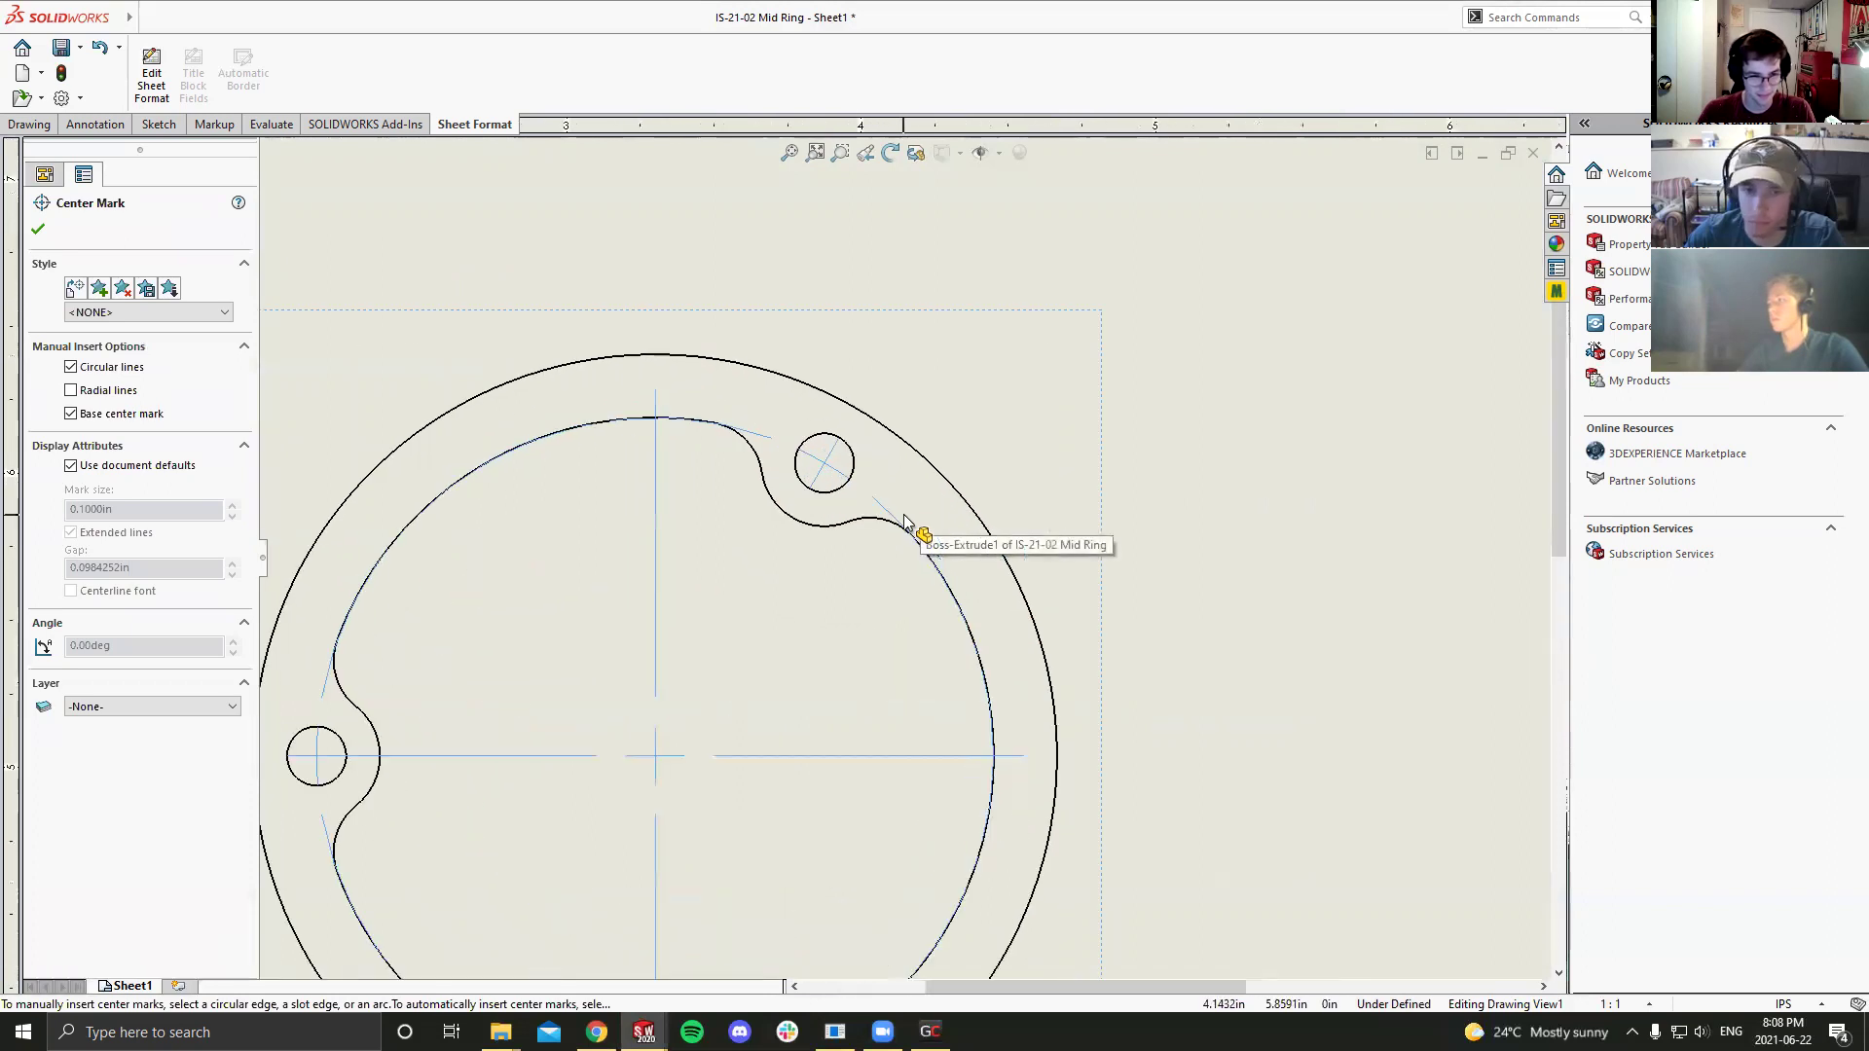
{"action": "scroll", "coordinate": [909, 535], "scroll_direction": "up", "scroll_amount": 5}
{"action": "scroll", "coordinate": [925, 574], "scroll_direction": "down", "scroll_amount": 2}
{"action": "scroll", "coordinate": [927, 585], "scroll_direction": "up", "scroll_amount": 5}
{"action": "scroll", "coordinate": [951, 575], "scroll_direction": "down", "scroll_amount": 4}
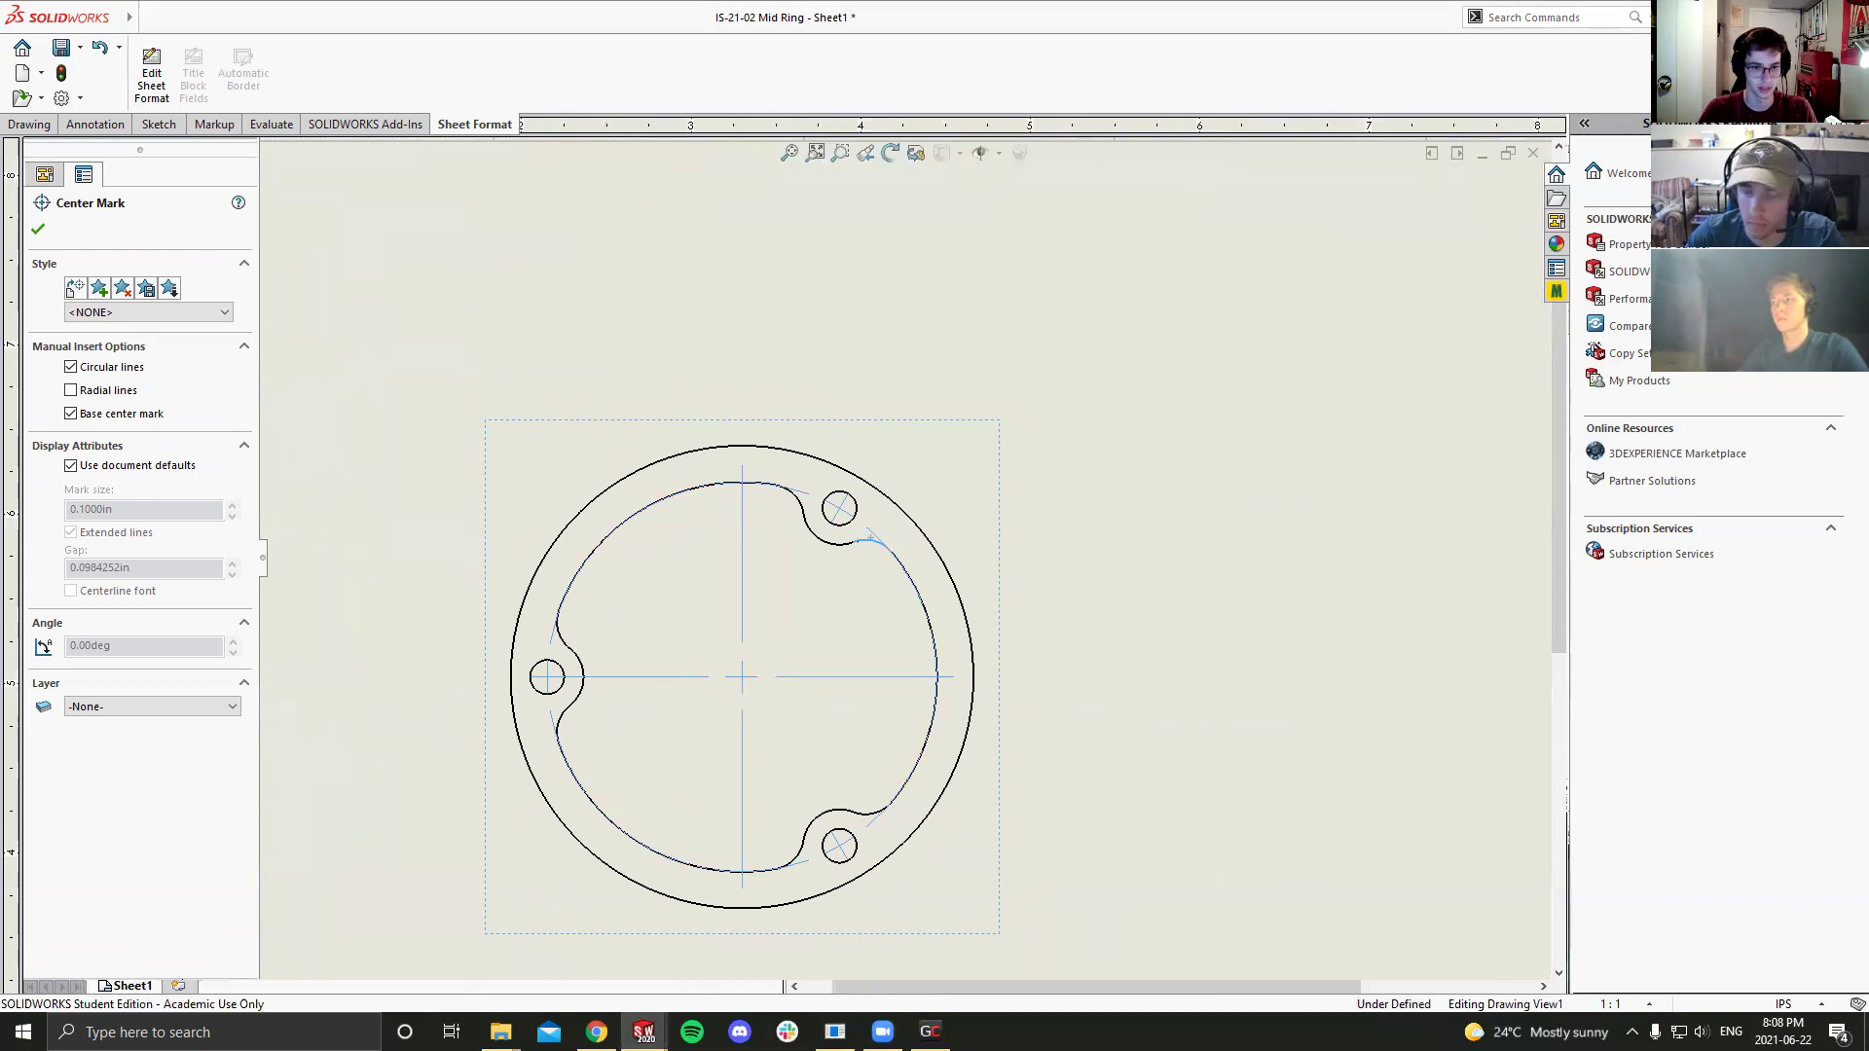
{"action": "key", "text": "Escape"}
{"action": "scroll", "coordinate": [867, 542], "scroll_direction": "down", "scroll_amount": 2}
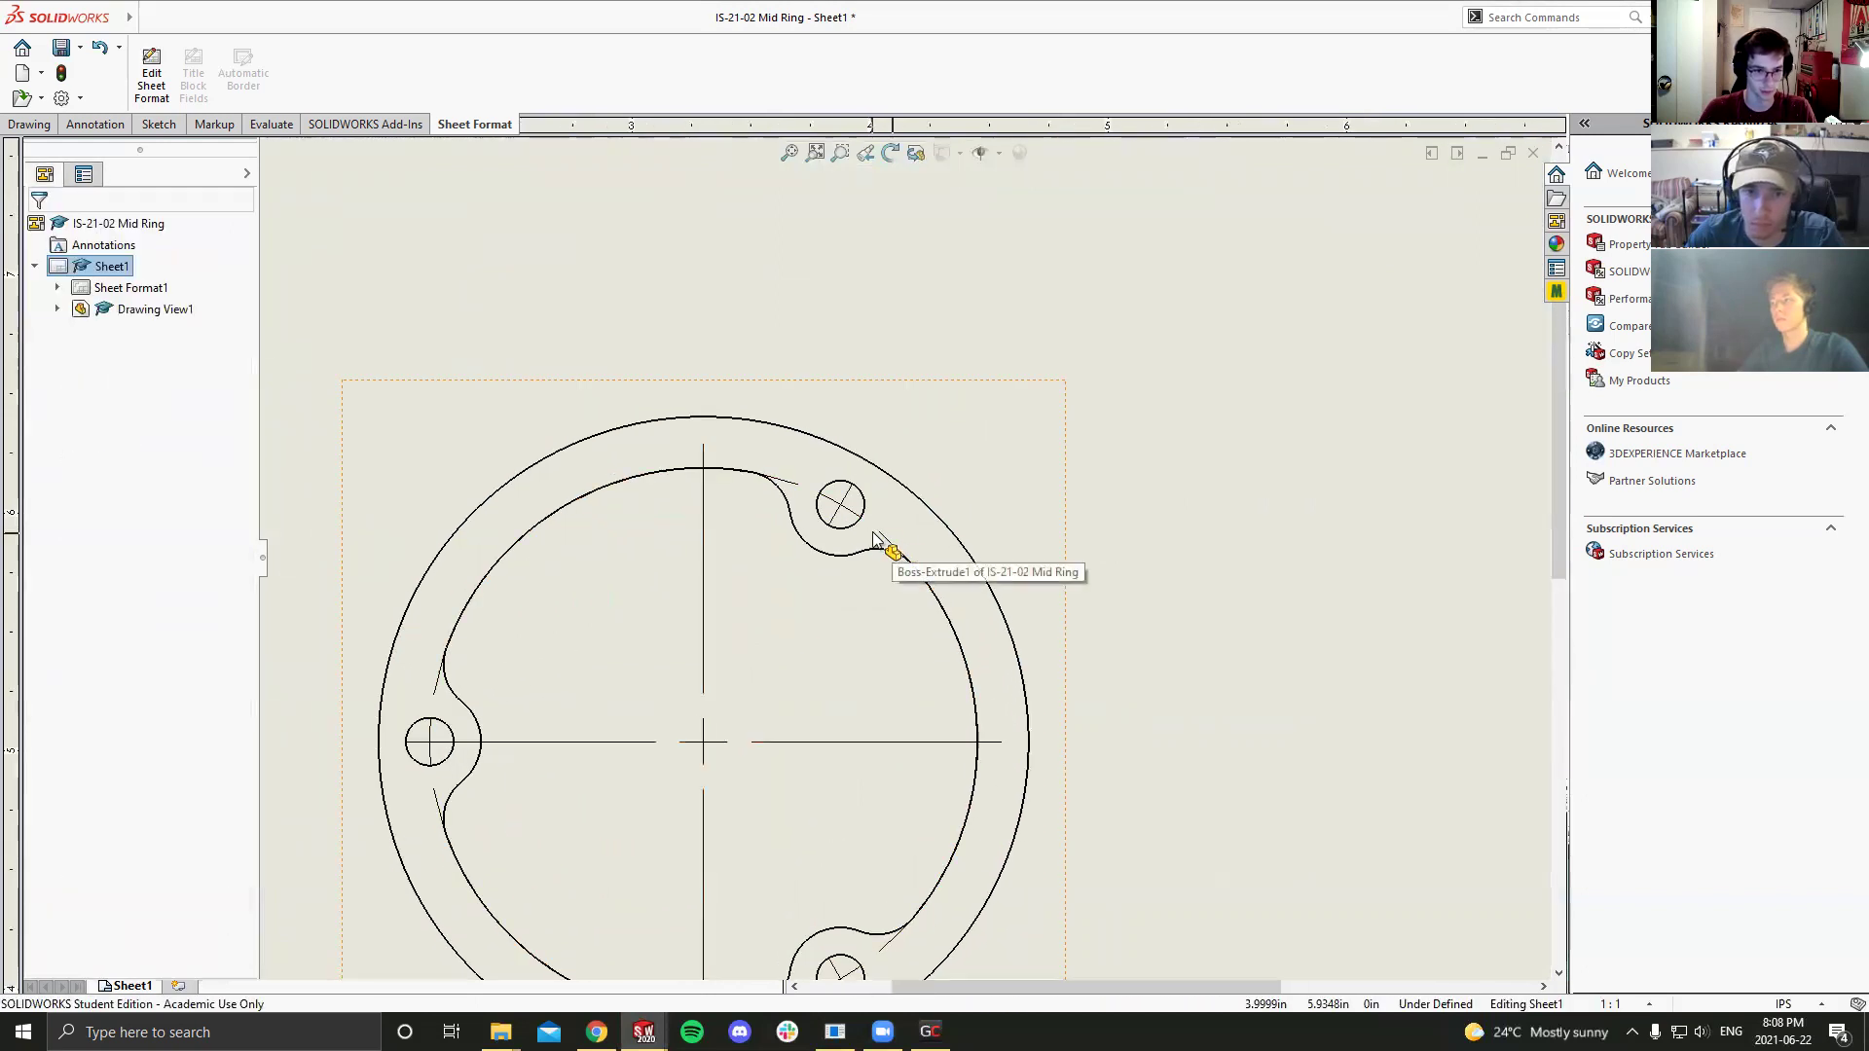
{"action": "left_click", "coordinate": [882, 541]}
{"action": "key", "text": "Return"}
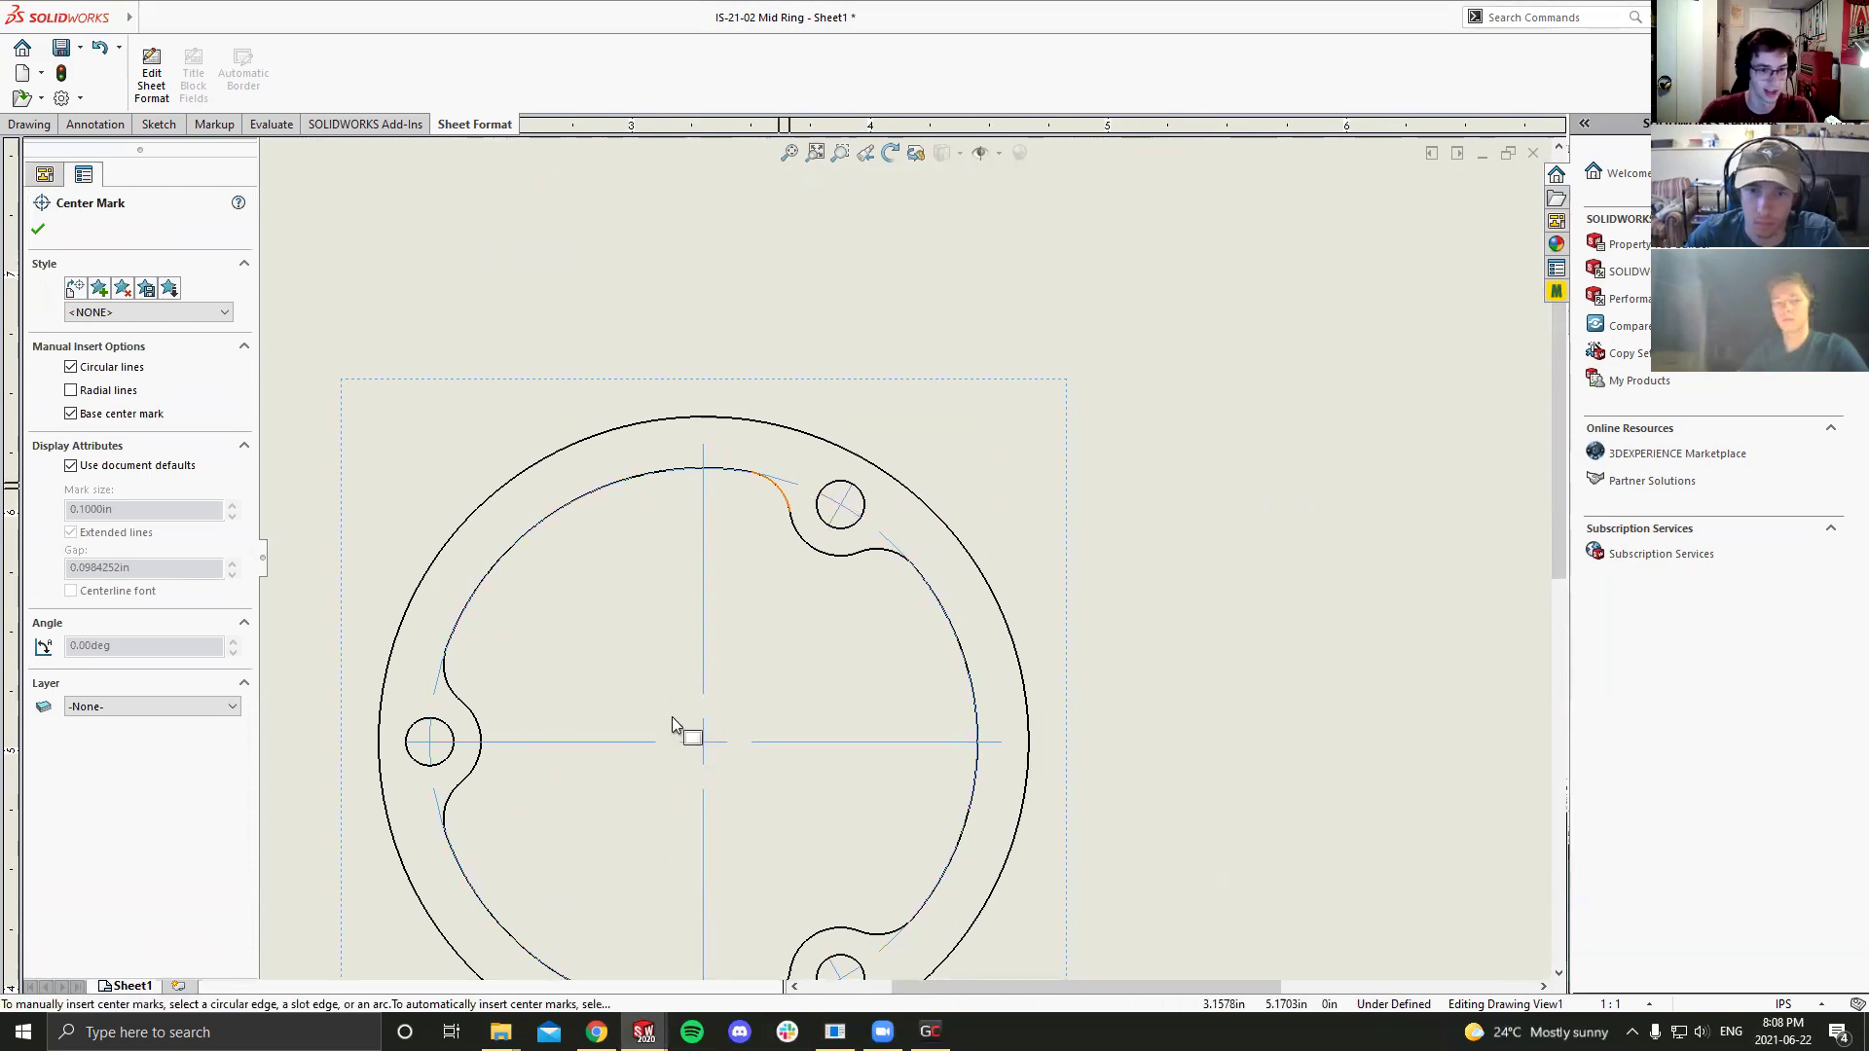
{"action": "scroll", "coordinate": [758, 631], "scroll_direction": "up", "scroll_amount": 3}
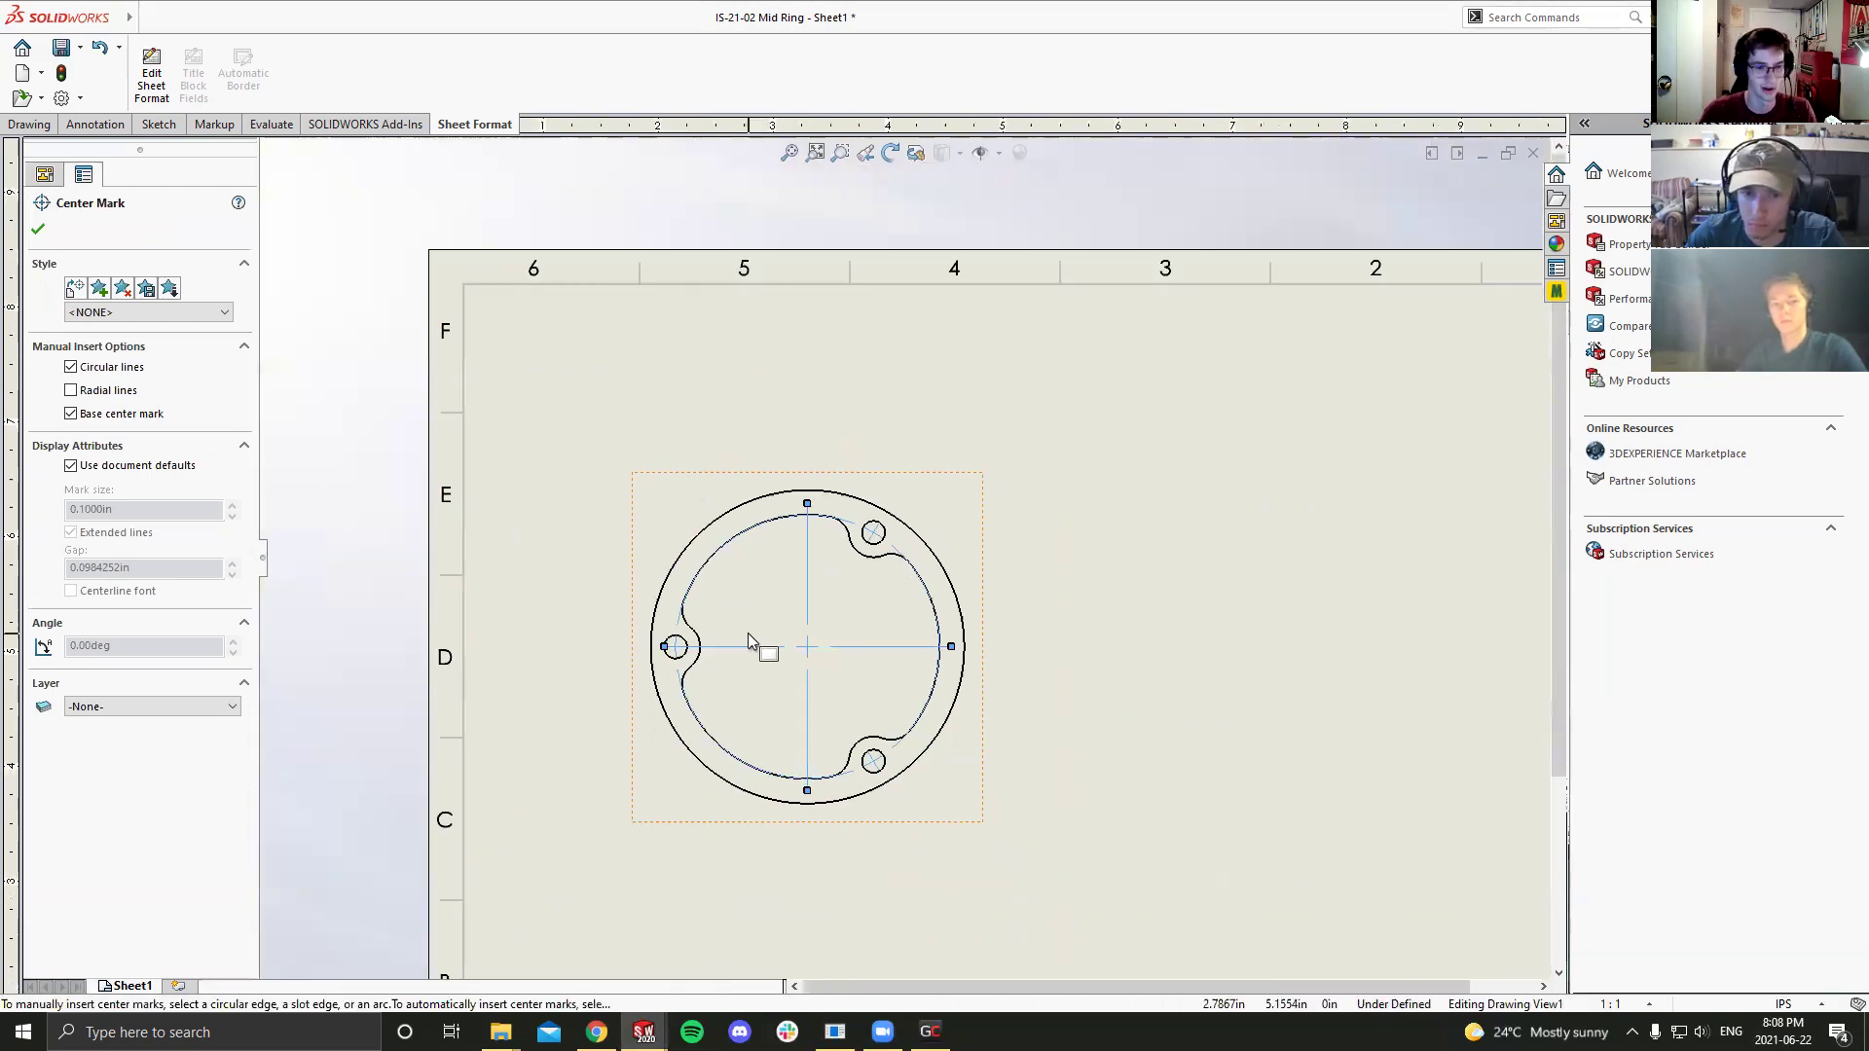
{"action": "key", "text": "Escape"}
Step: Delete the existing hole center marks so the ring's three holes are plain
{"action": "left_click", "coordinate": [792, 648]}
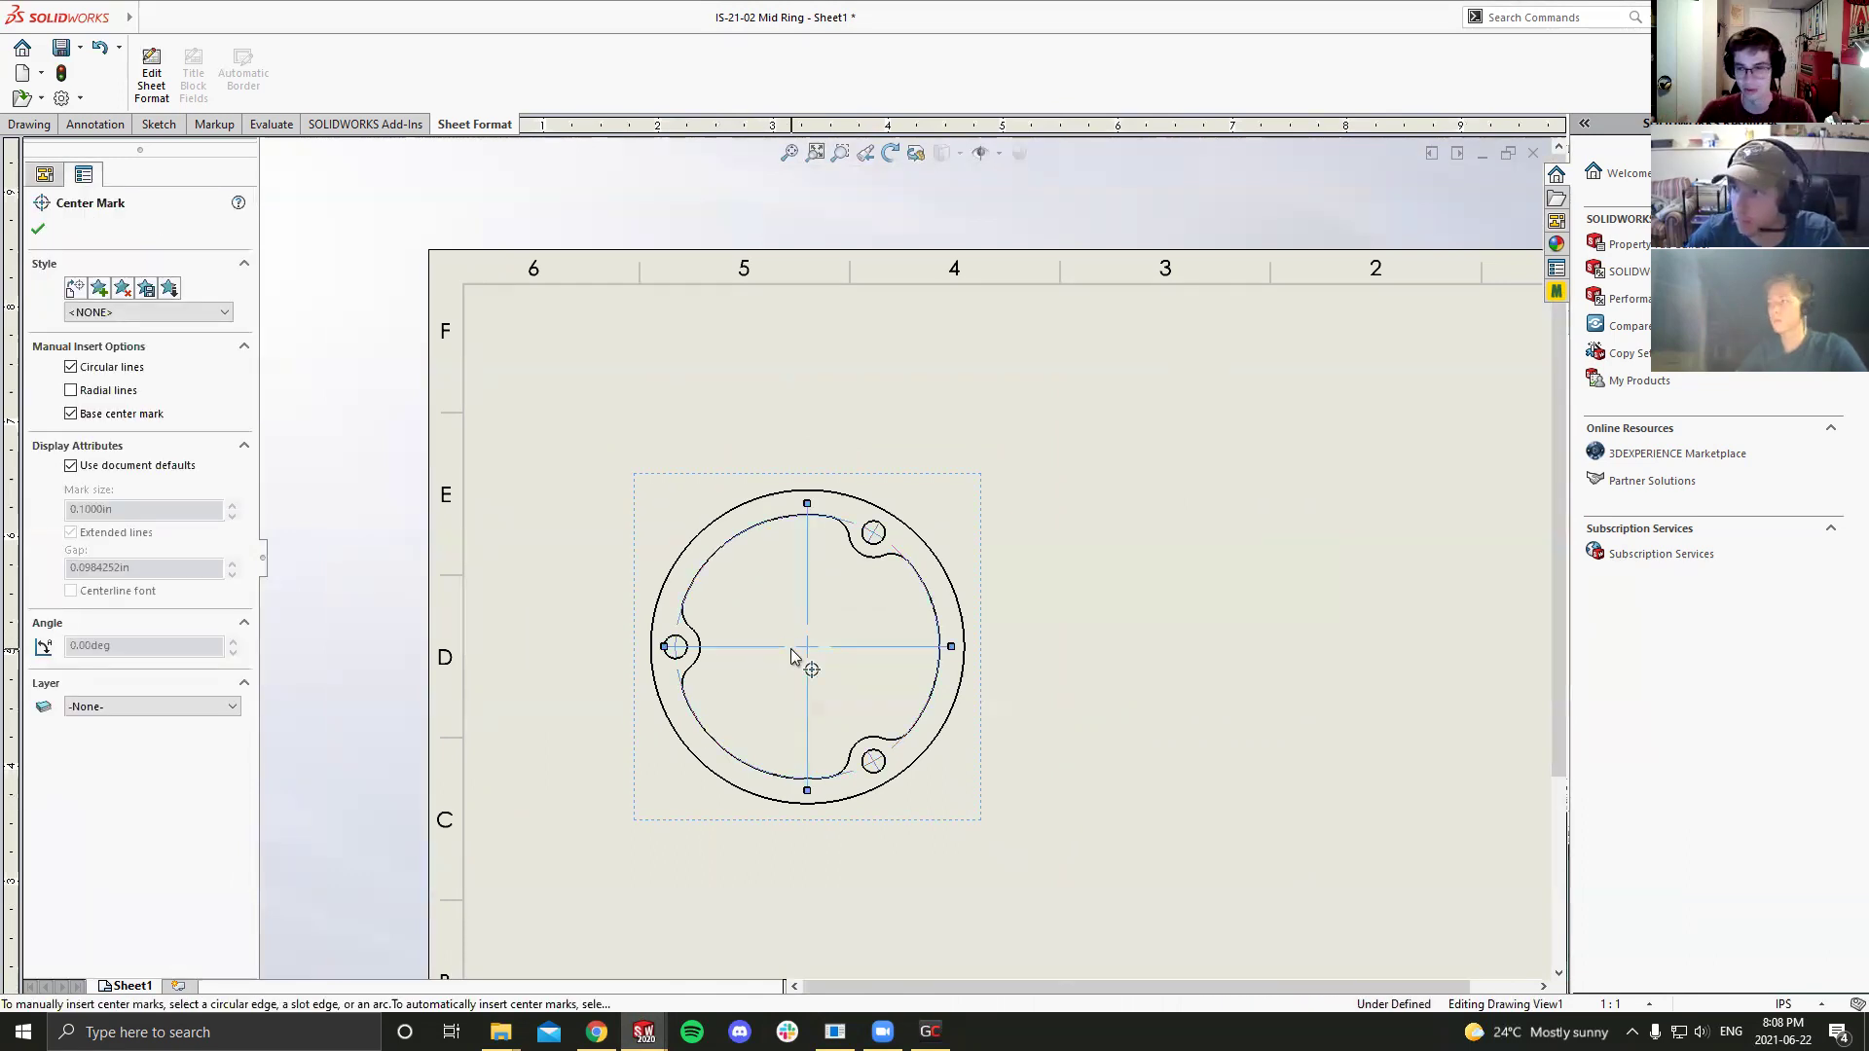
{"action": "key", "text": "Escape"}
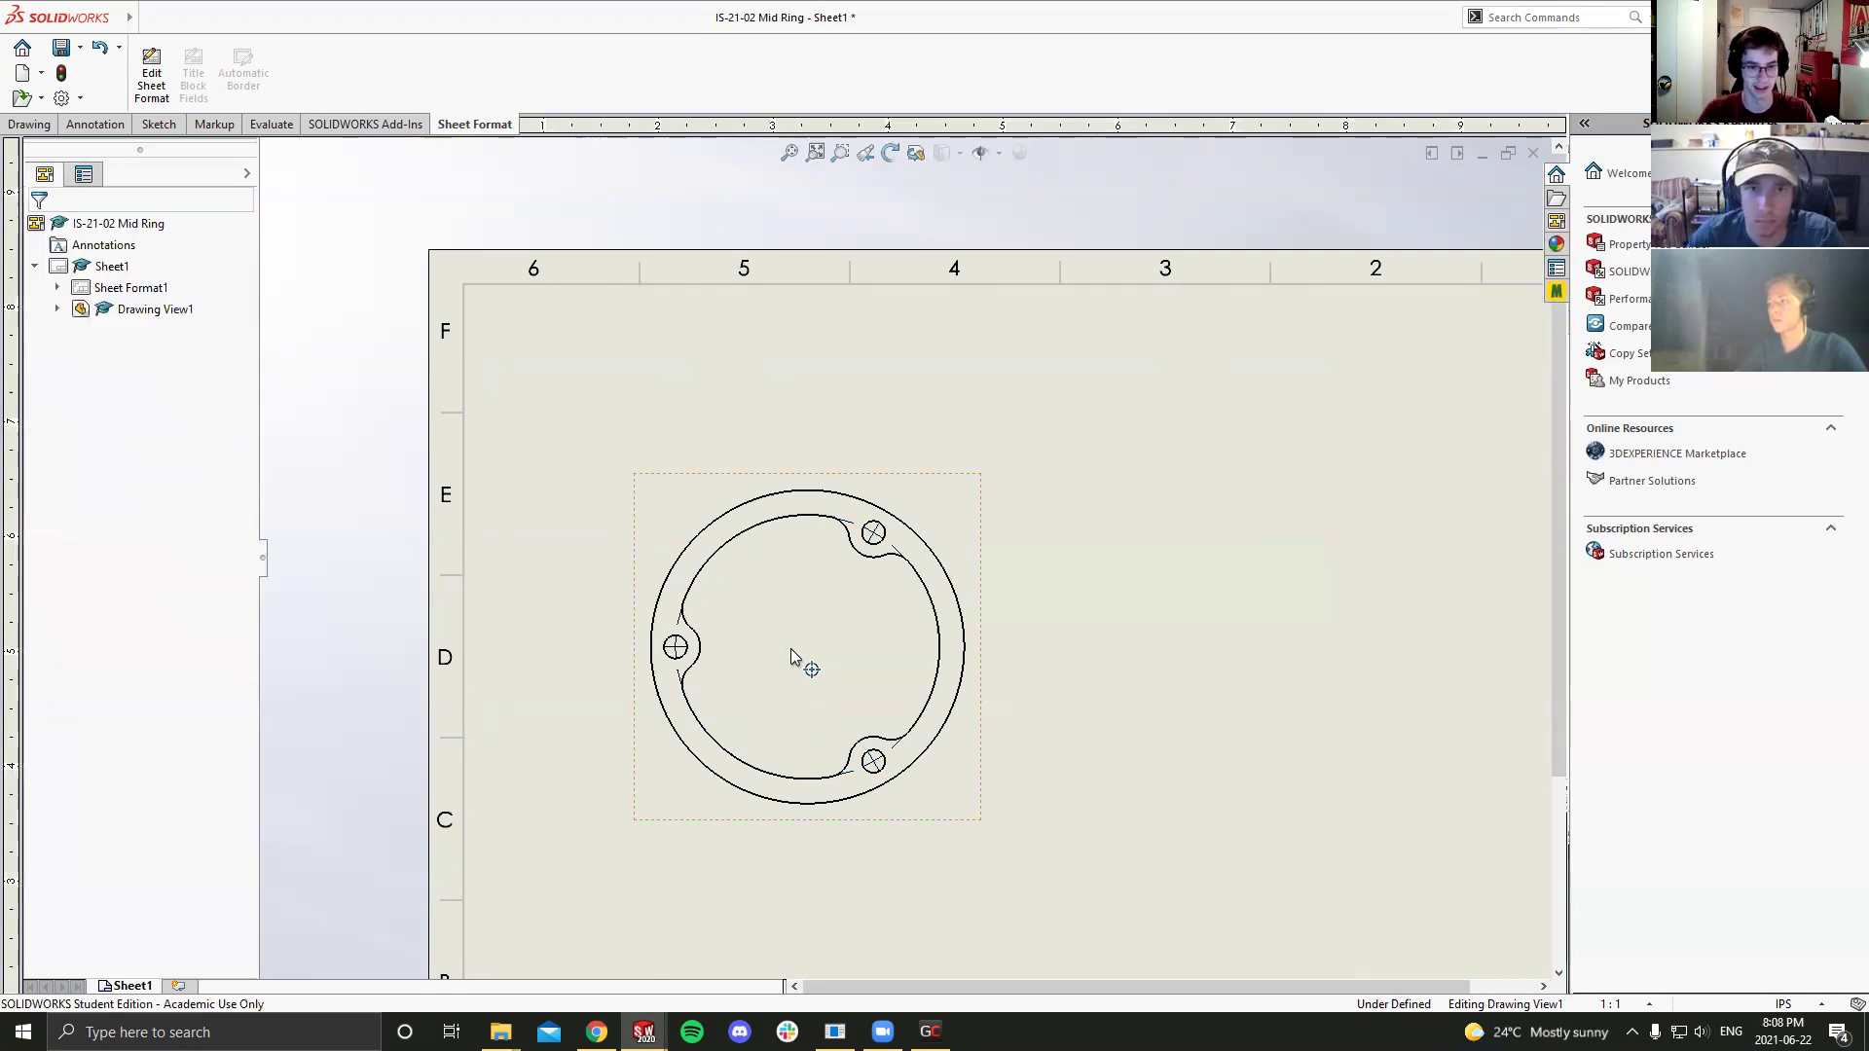
{"action": "left_click", "coordinate": [679, 635]}
{"action": "left_click", "coordinate": [679, 631]}
{"action": "left_click", "coordinate": [873, 761]}
{"action": "key", "text": "Delete"}
{"action": "left_click", "coordinate": [873, 532]}
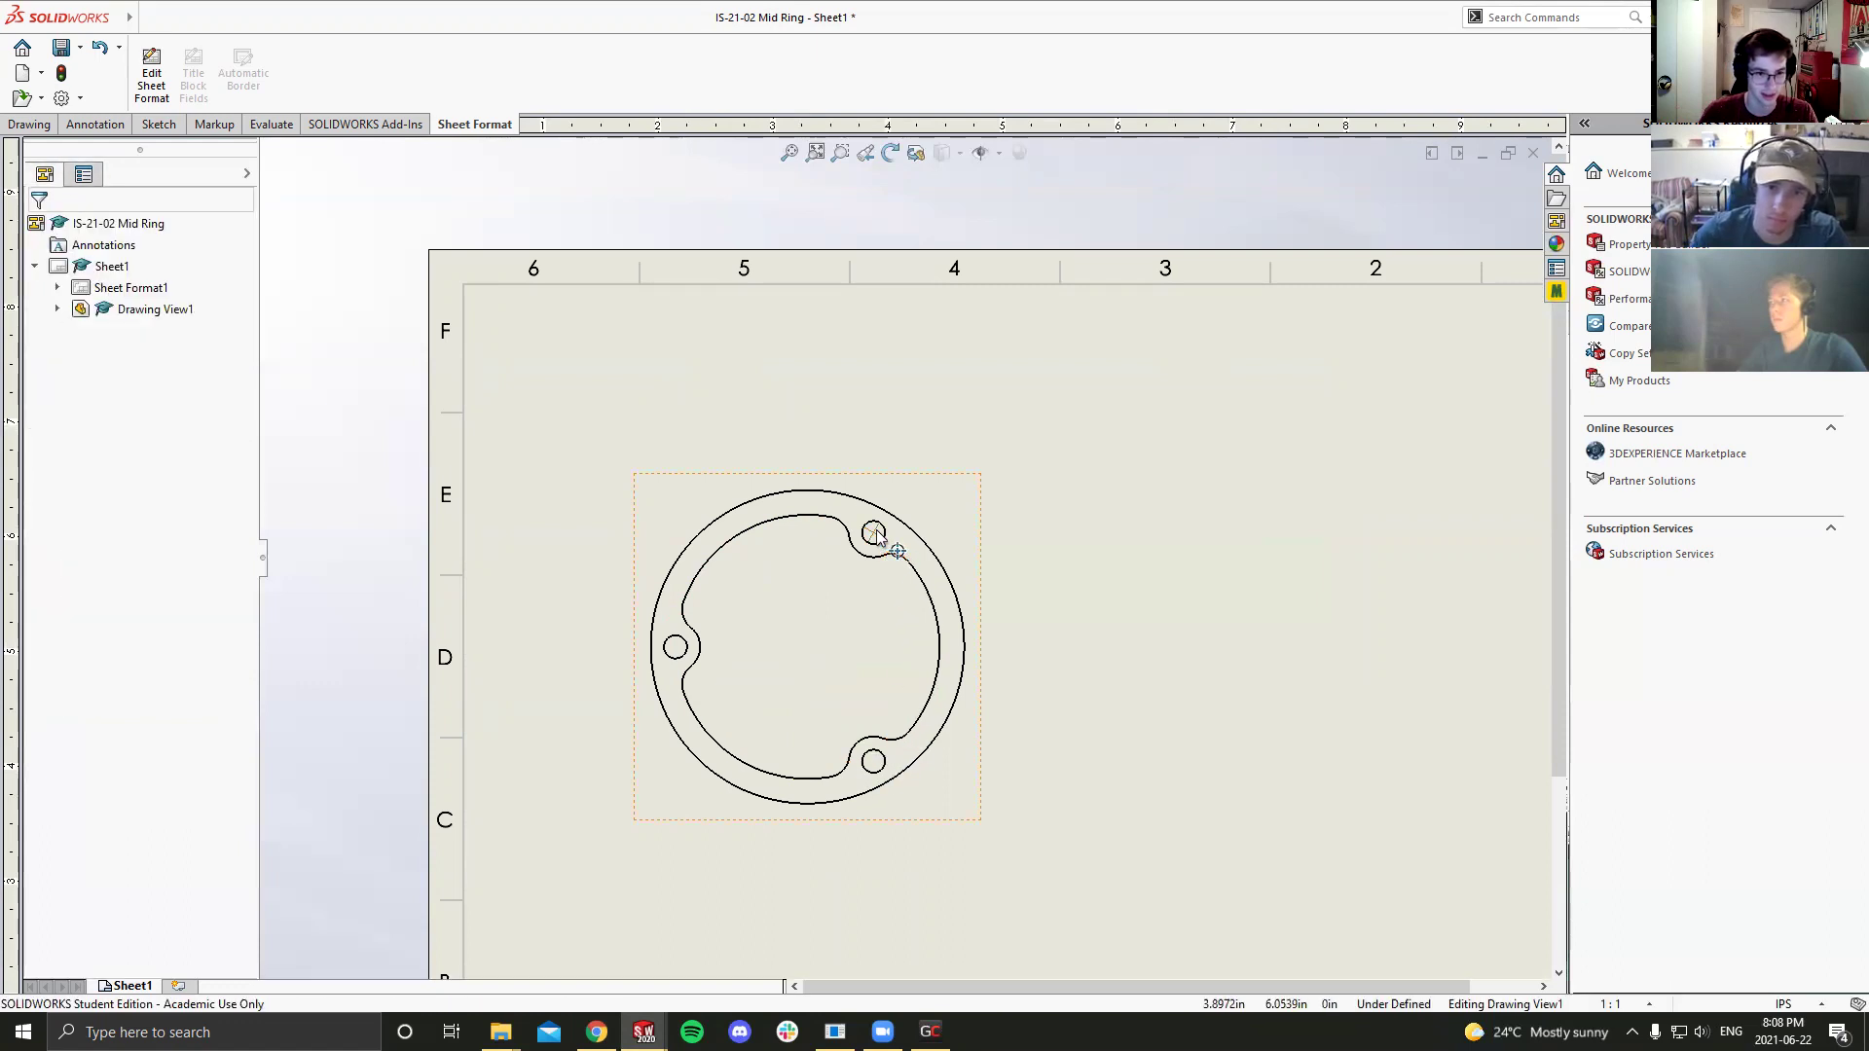
{"action": "key", "text": "Delete"}
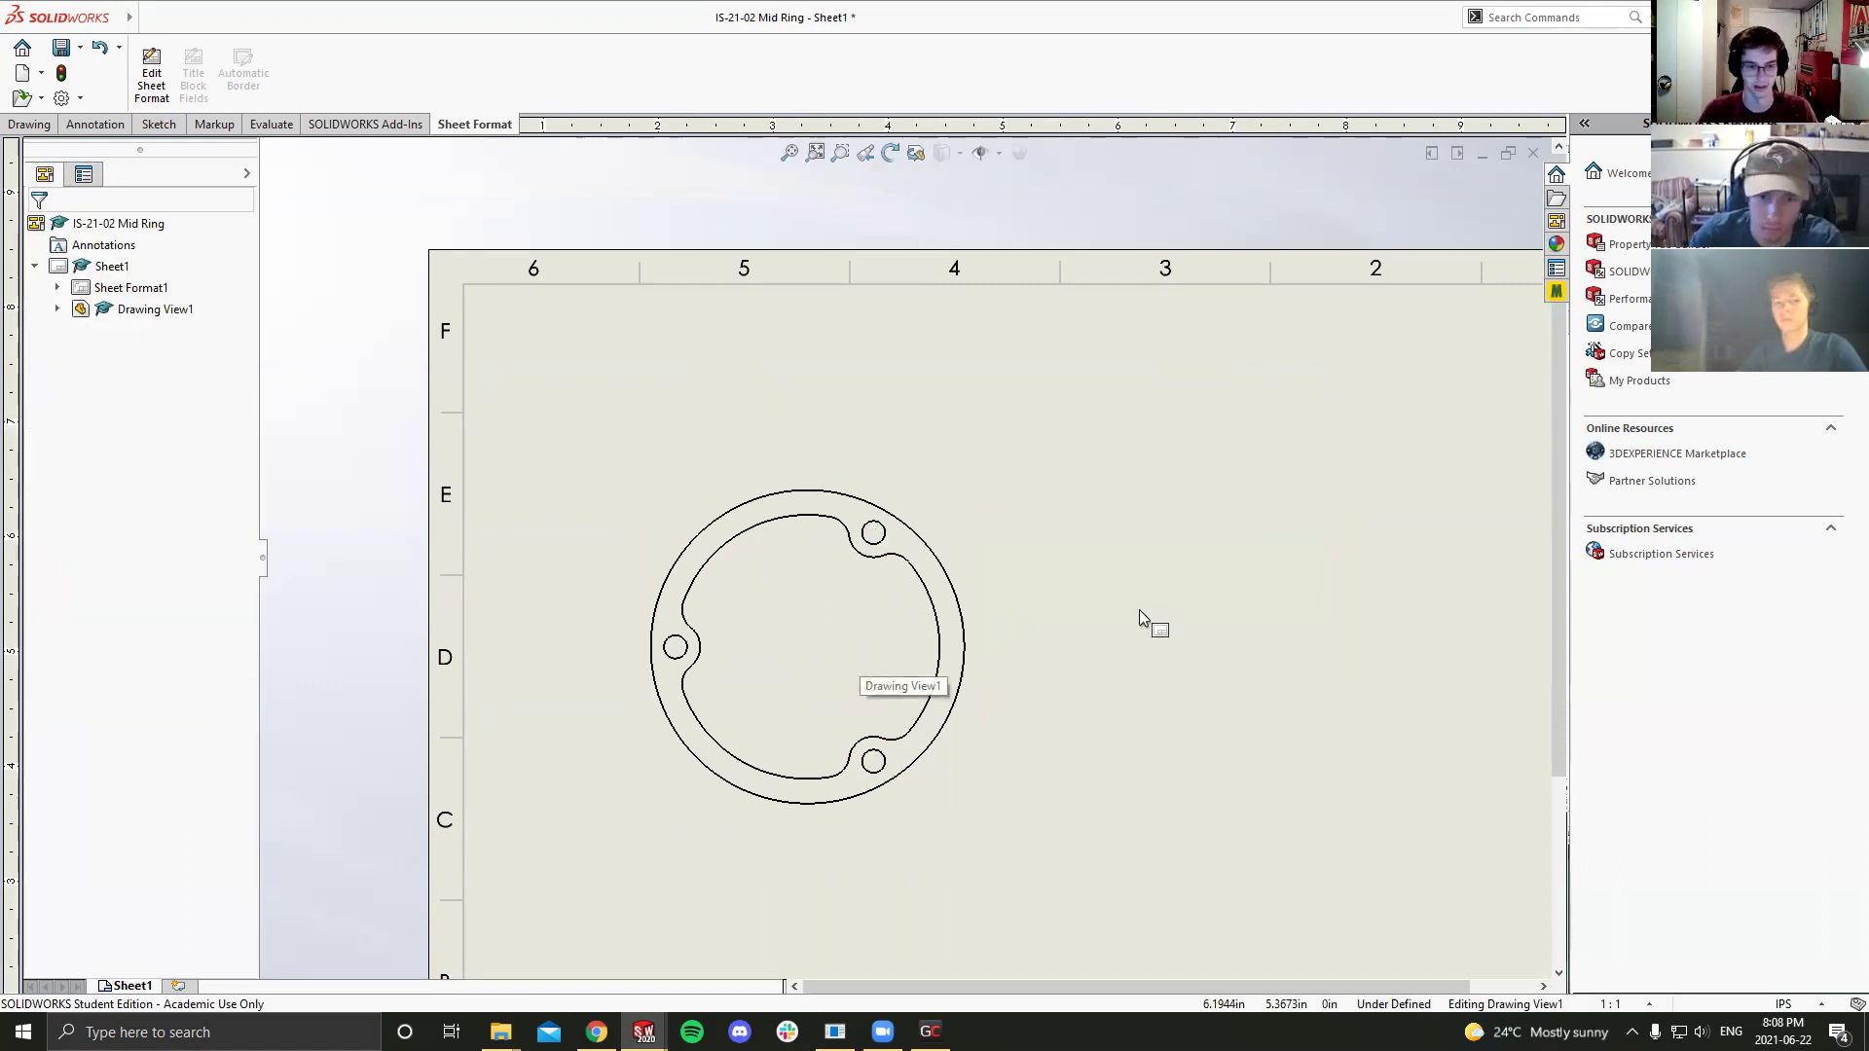
{"action": "left_click", "coordinate": [1139, 609]}
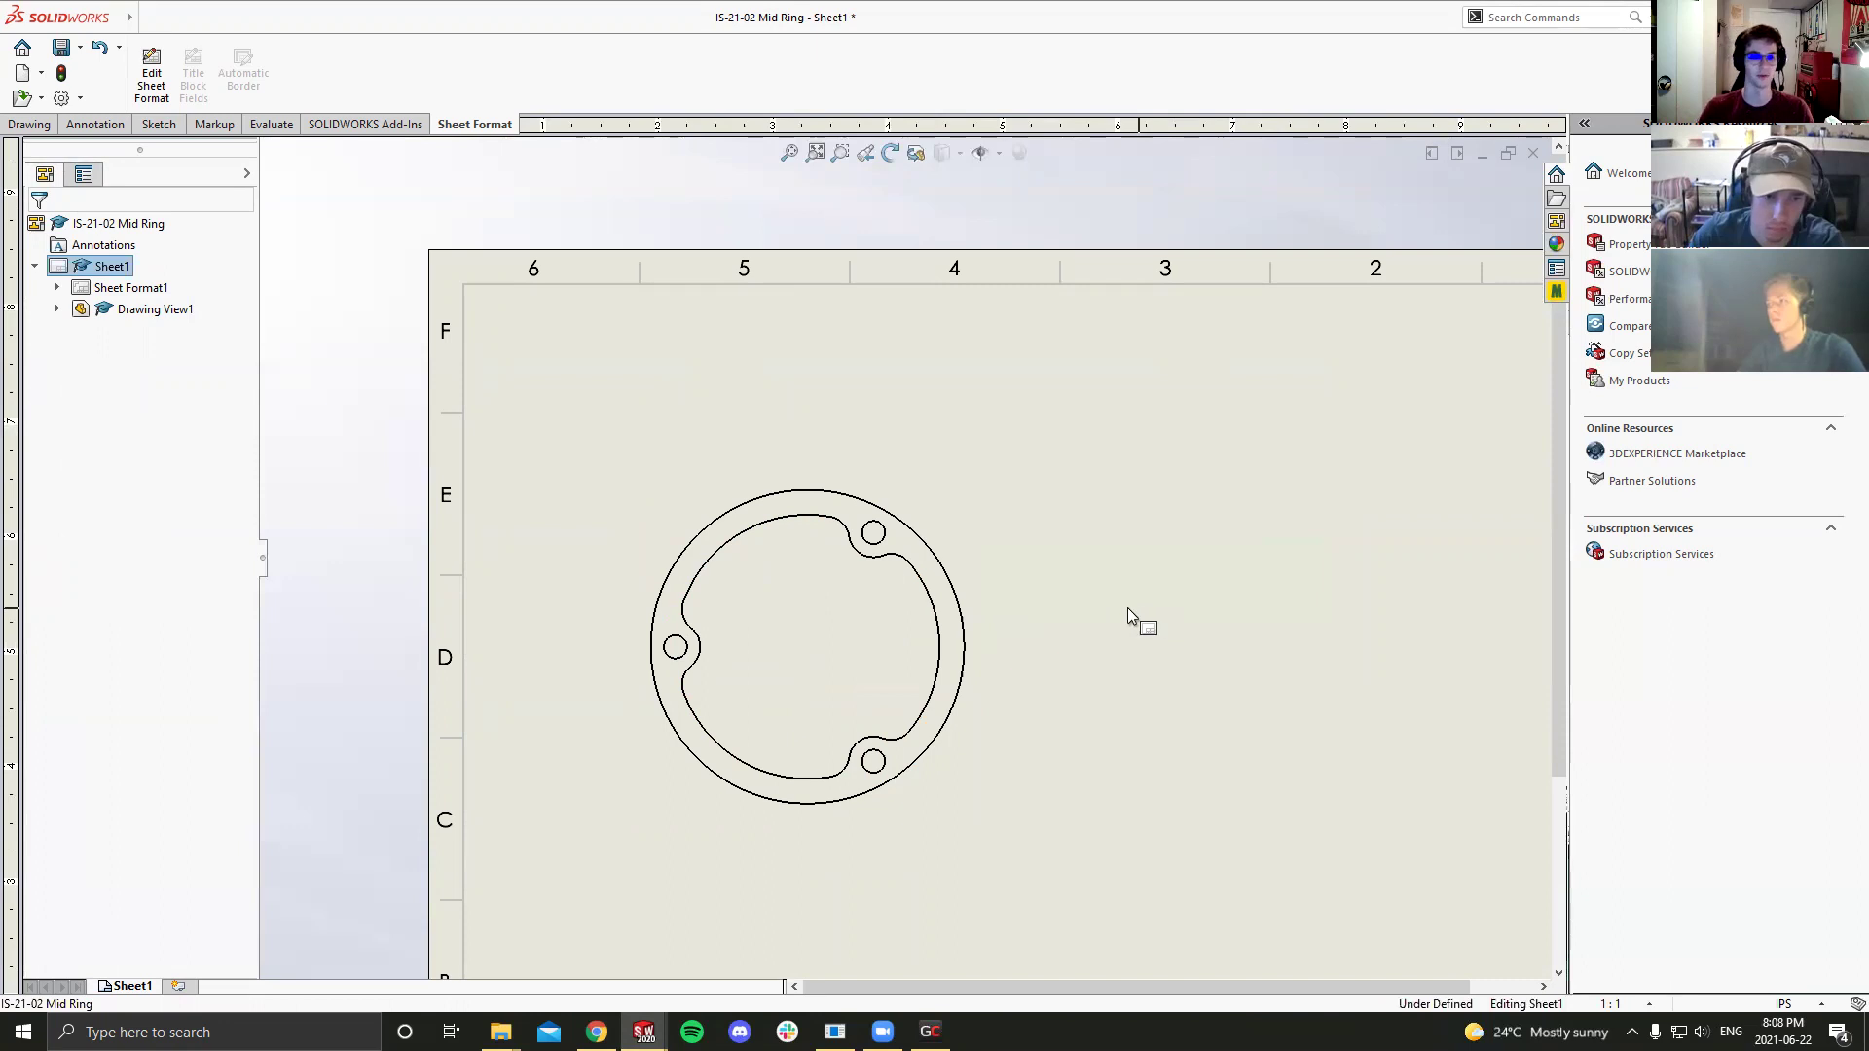
{"action": "scroll", "coordinate": [1127, 607], "scroll_direction": "up", "scroll_amount": 3}
{"action": "scroll", "coordinate": [1007, 617], "scroll_direction": "down", "scroll_amount": 1}
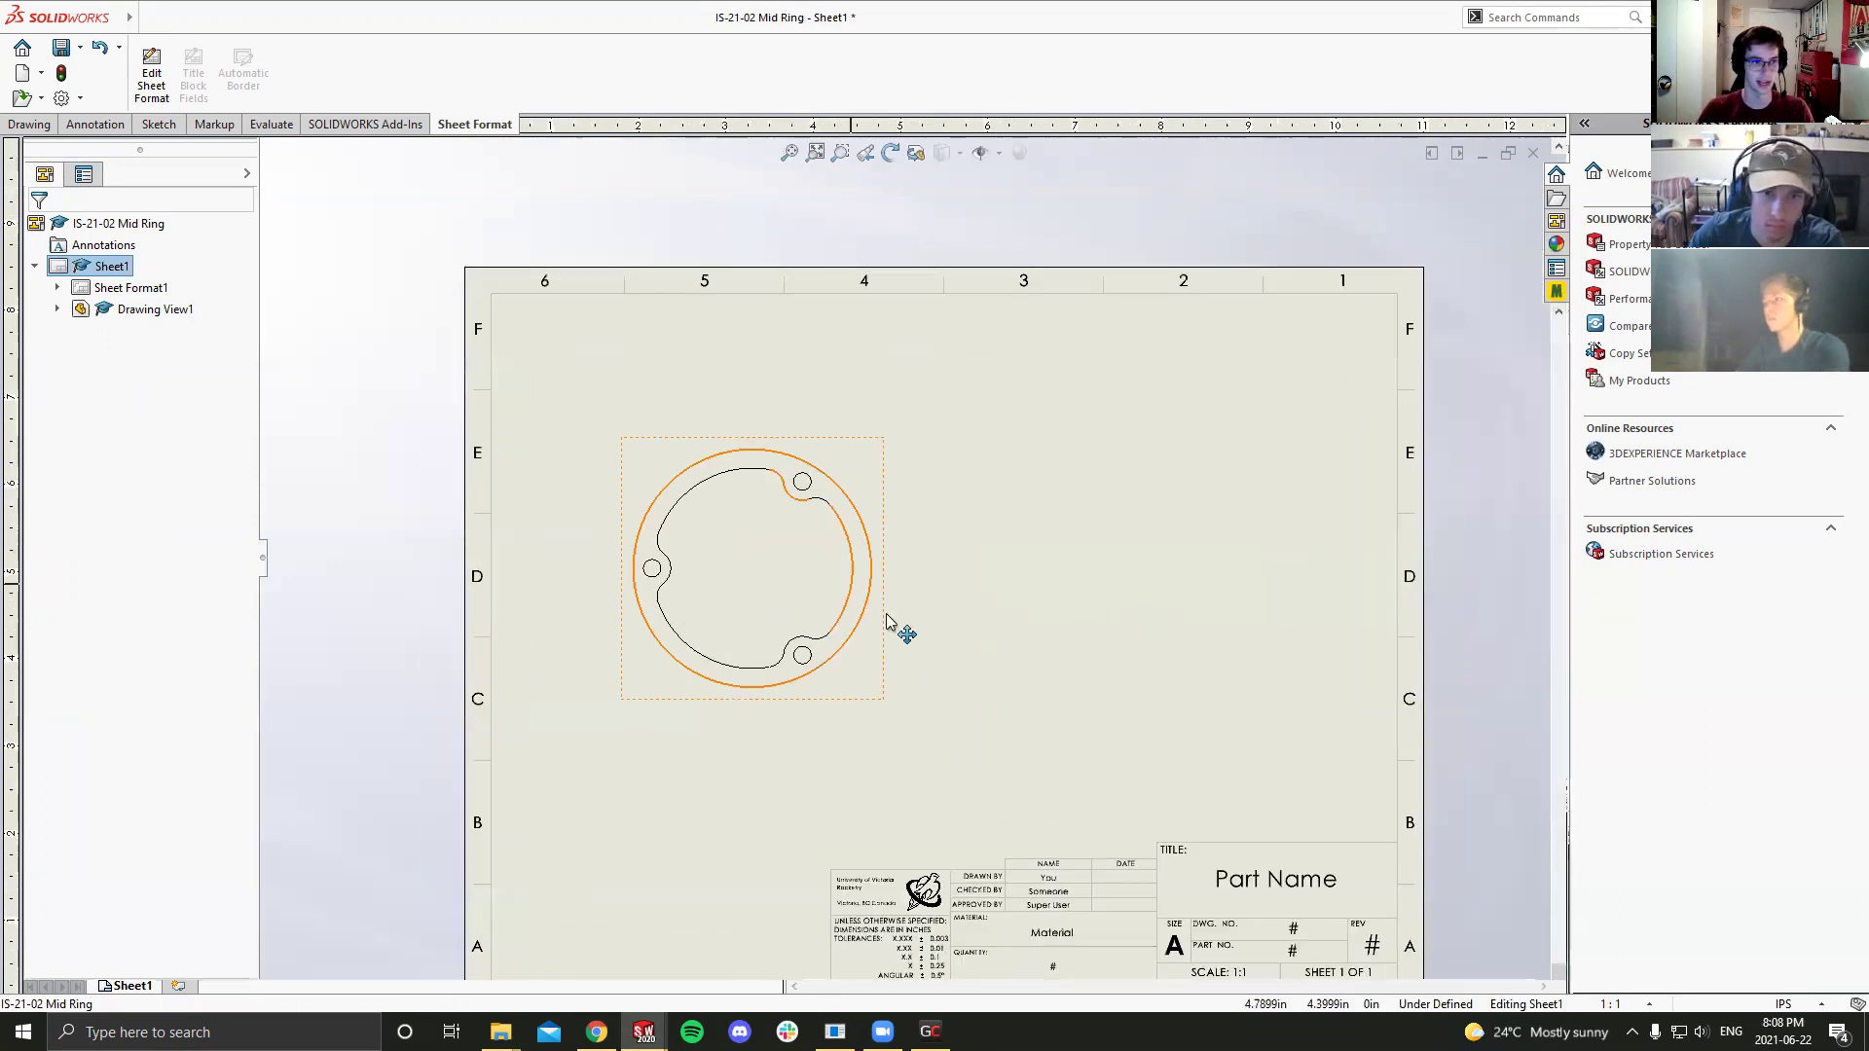
{"action": "scroll", "coordinate": [889, 623], "scroll_direction": "up", "scroll_amount": 1}
{"action": "left_click", "coordinate": [157, 127]}
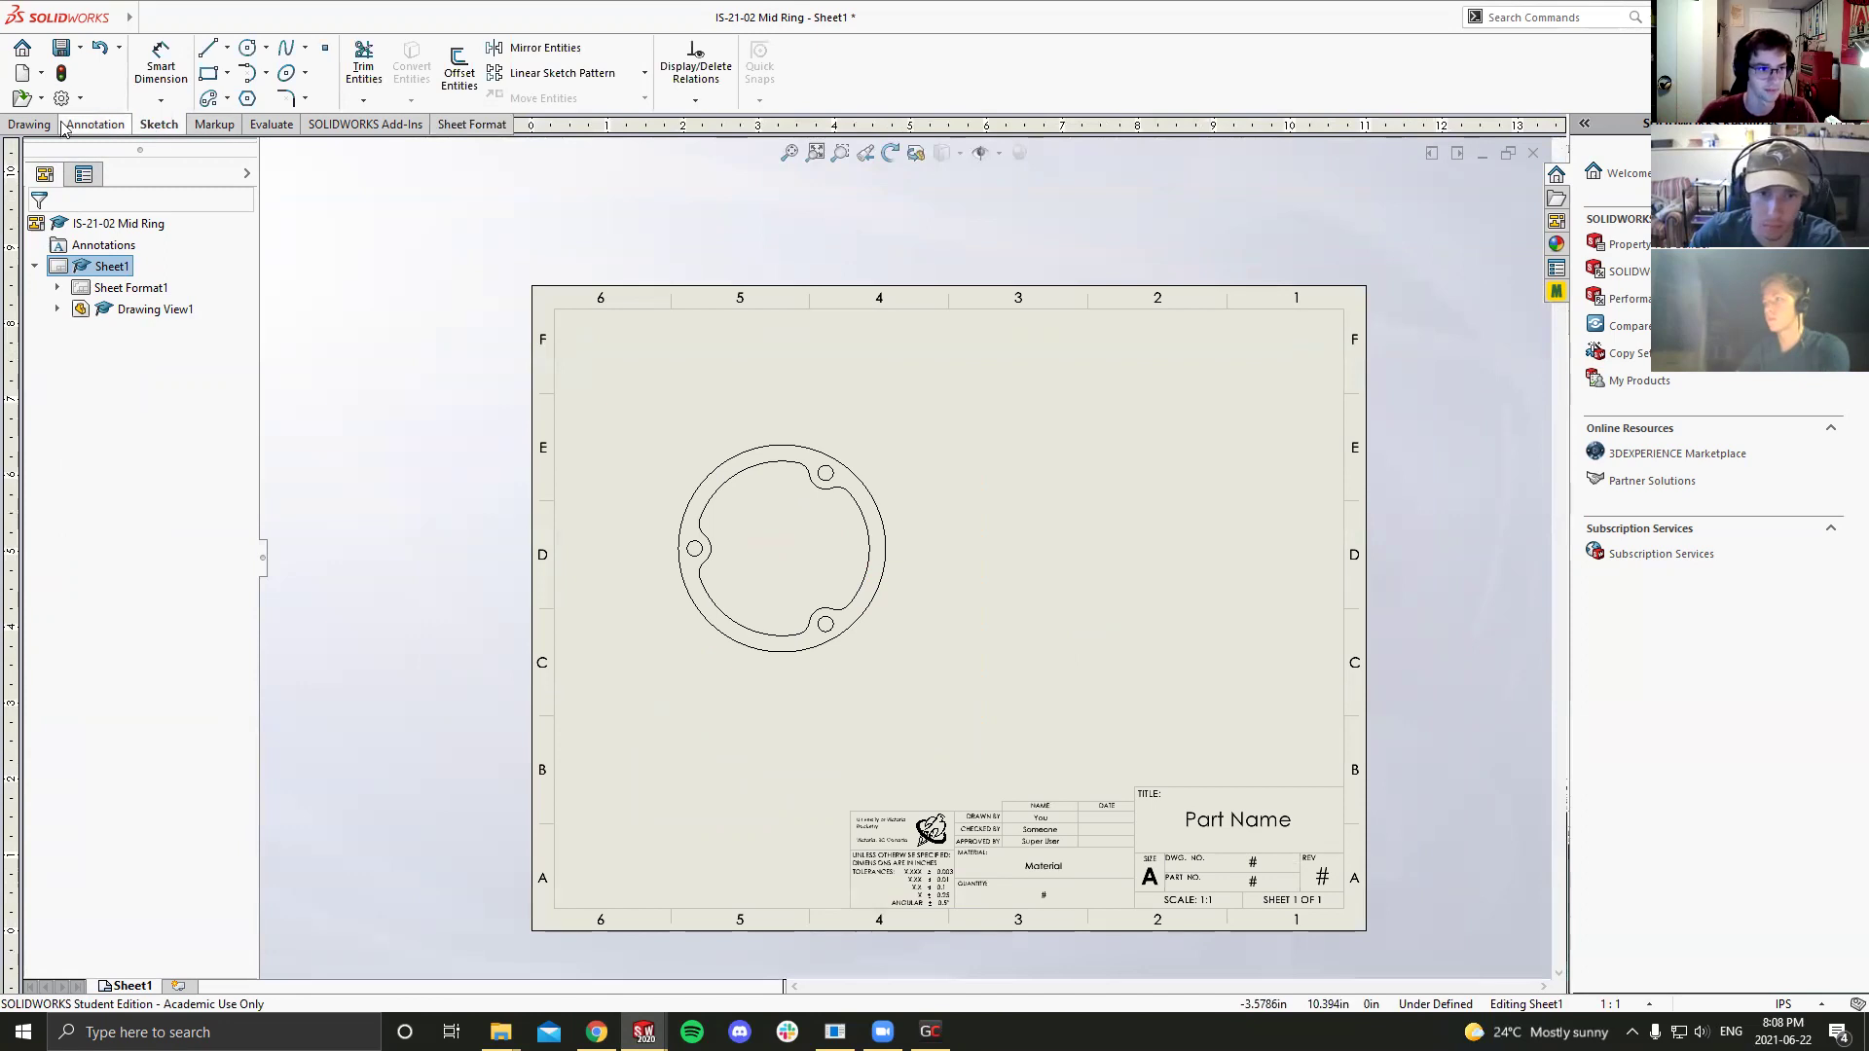
Step: Add a center mark at the centre of the ring
{"action": "left_click", "coordinate": [96, 125]}
{"action": "scroll", "coordinate": [1071, 525], "scroll_direction": "up", "scroll_amount": 1}
{"action": "scroll", "coordinate": [876, 555], "scroll_direction": "down", "scroll_amount": 2}
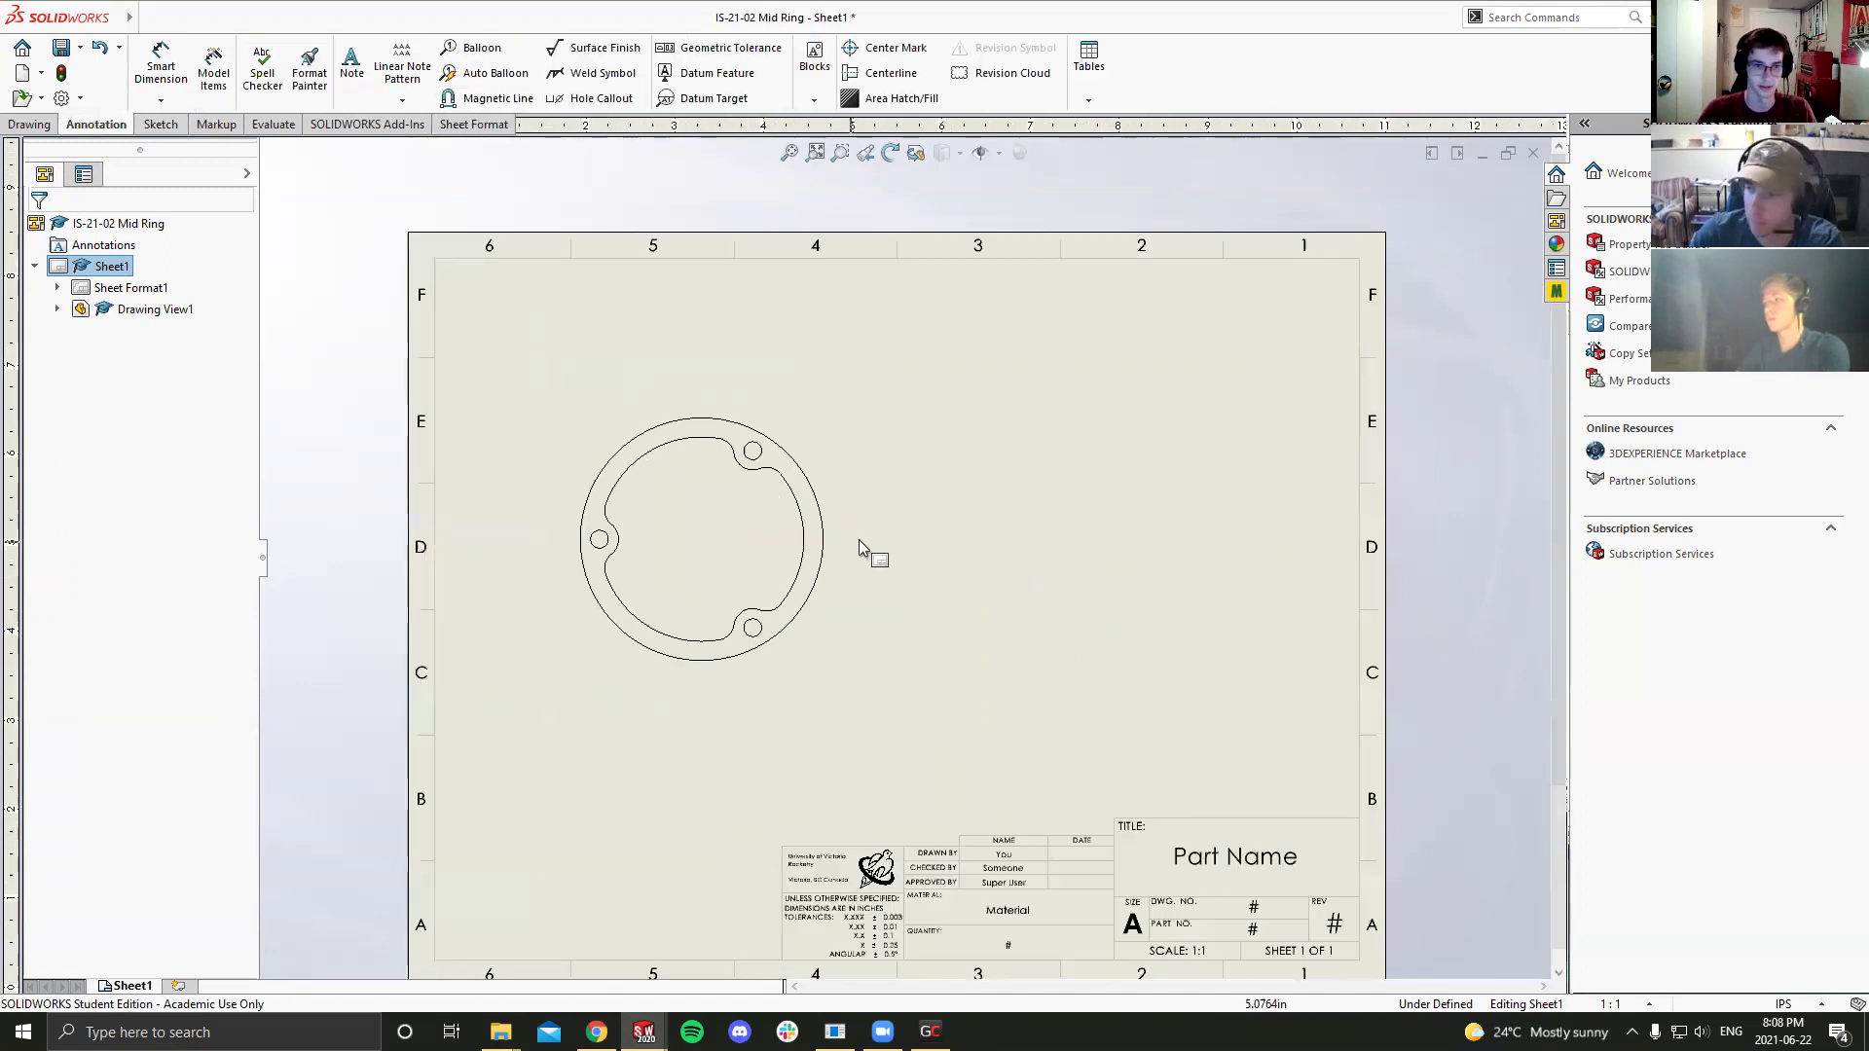
{"action": "scroll", "coordinate": [756, 495], "scroll_direction": "down", "scroll_amount": 1}
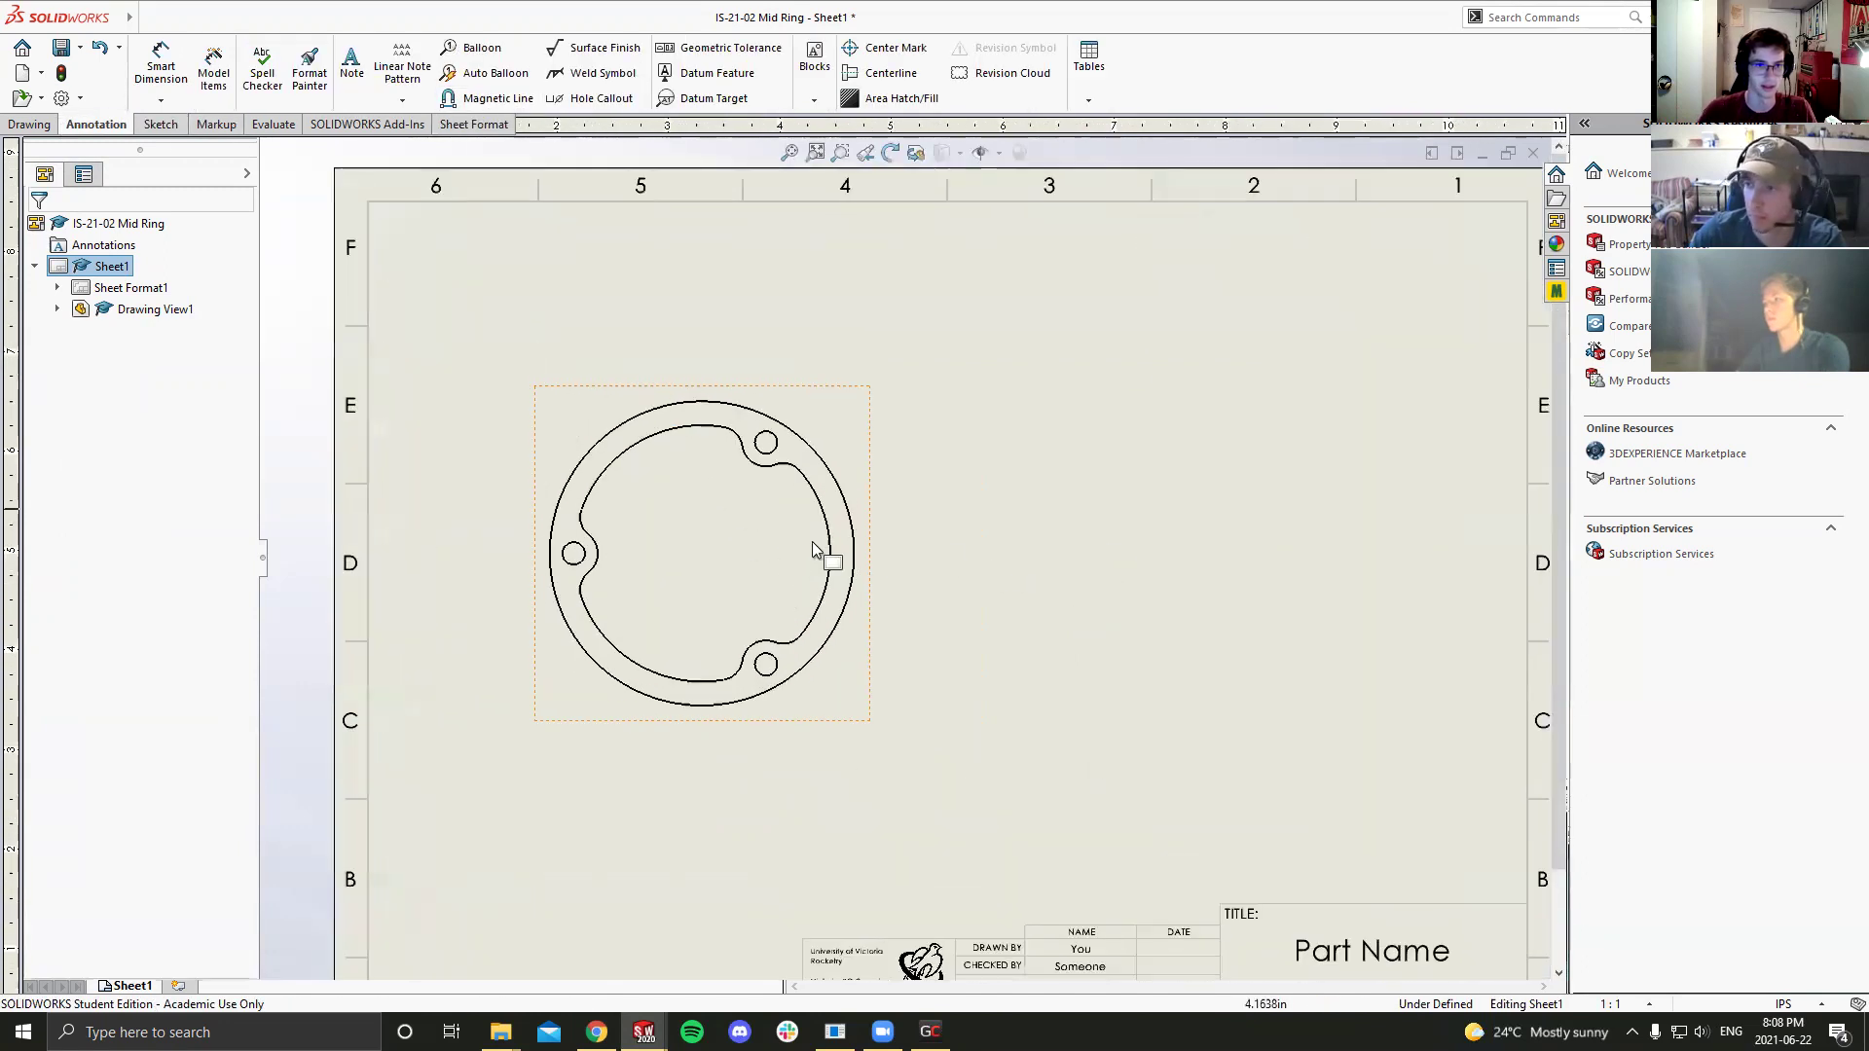
{"action": "left_click", "coordinate": [888, 48]}
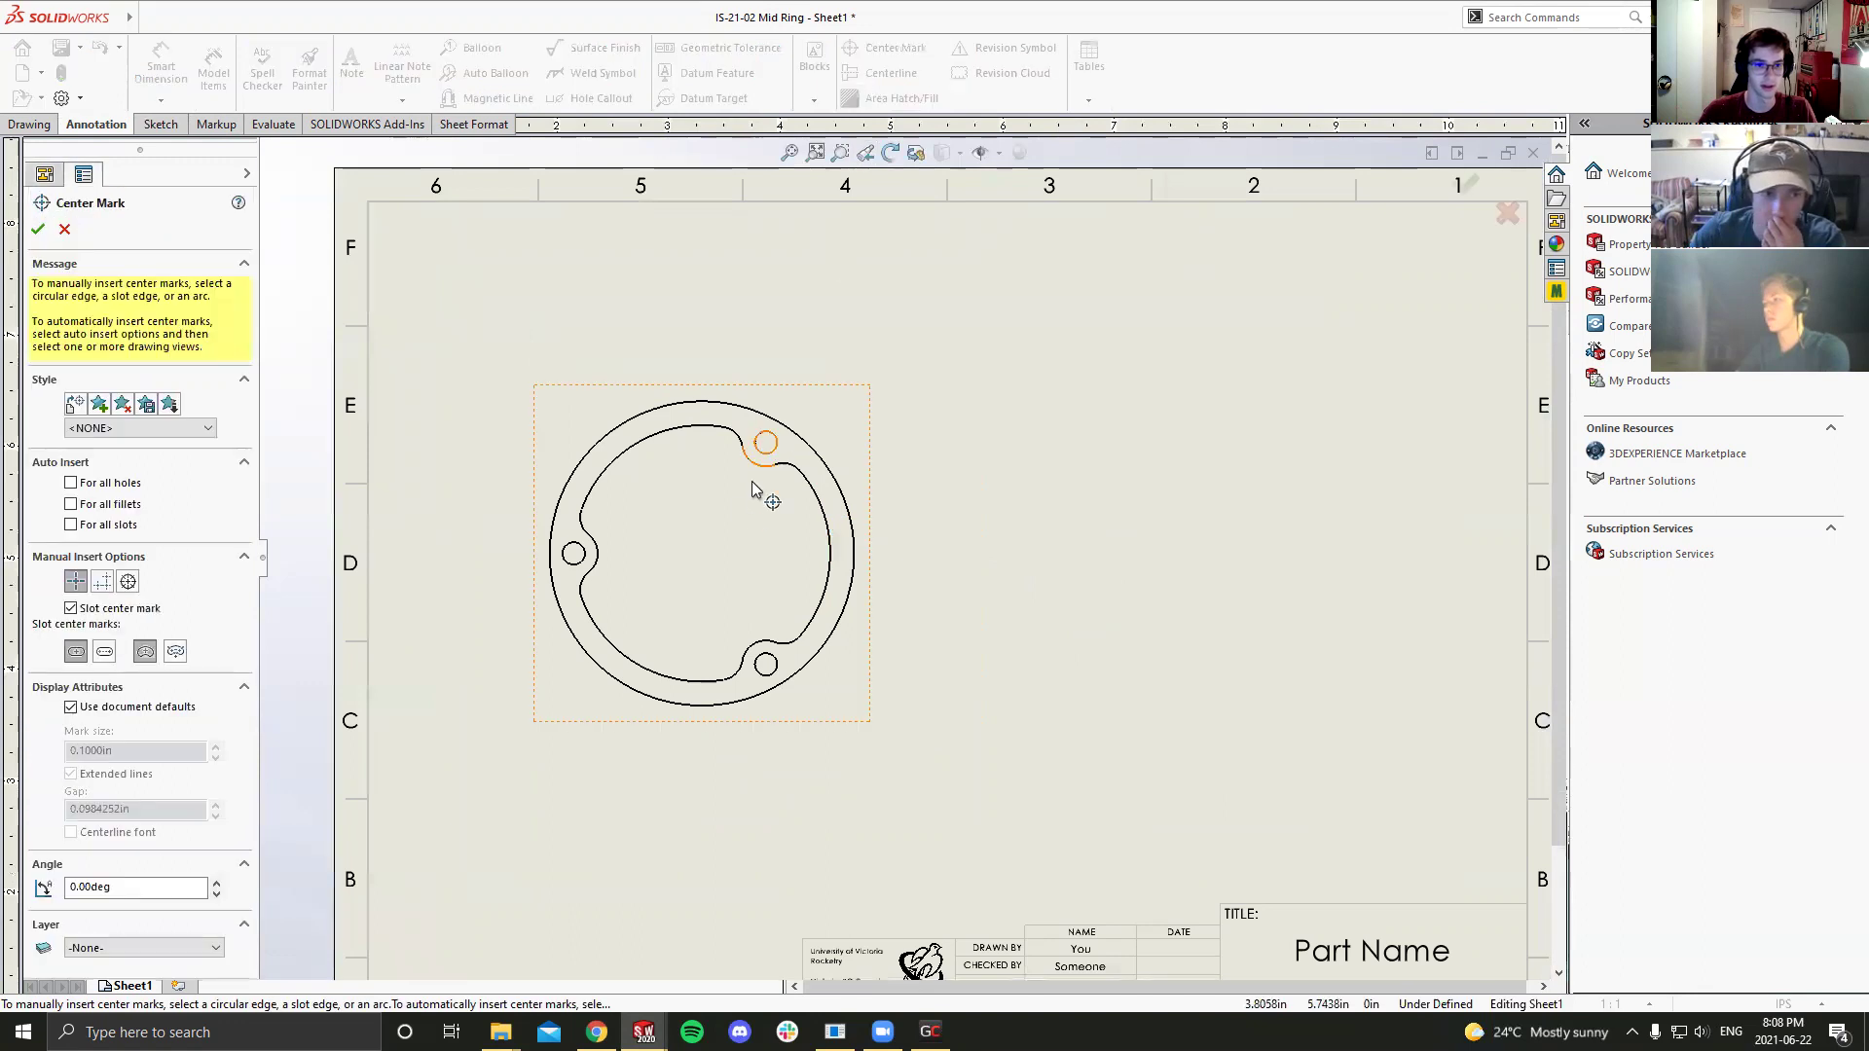
{"action": "left_click", "coordinate": [618, 430]}
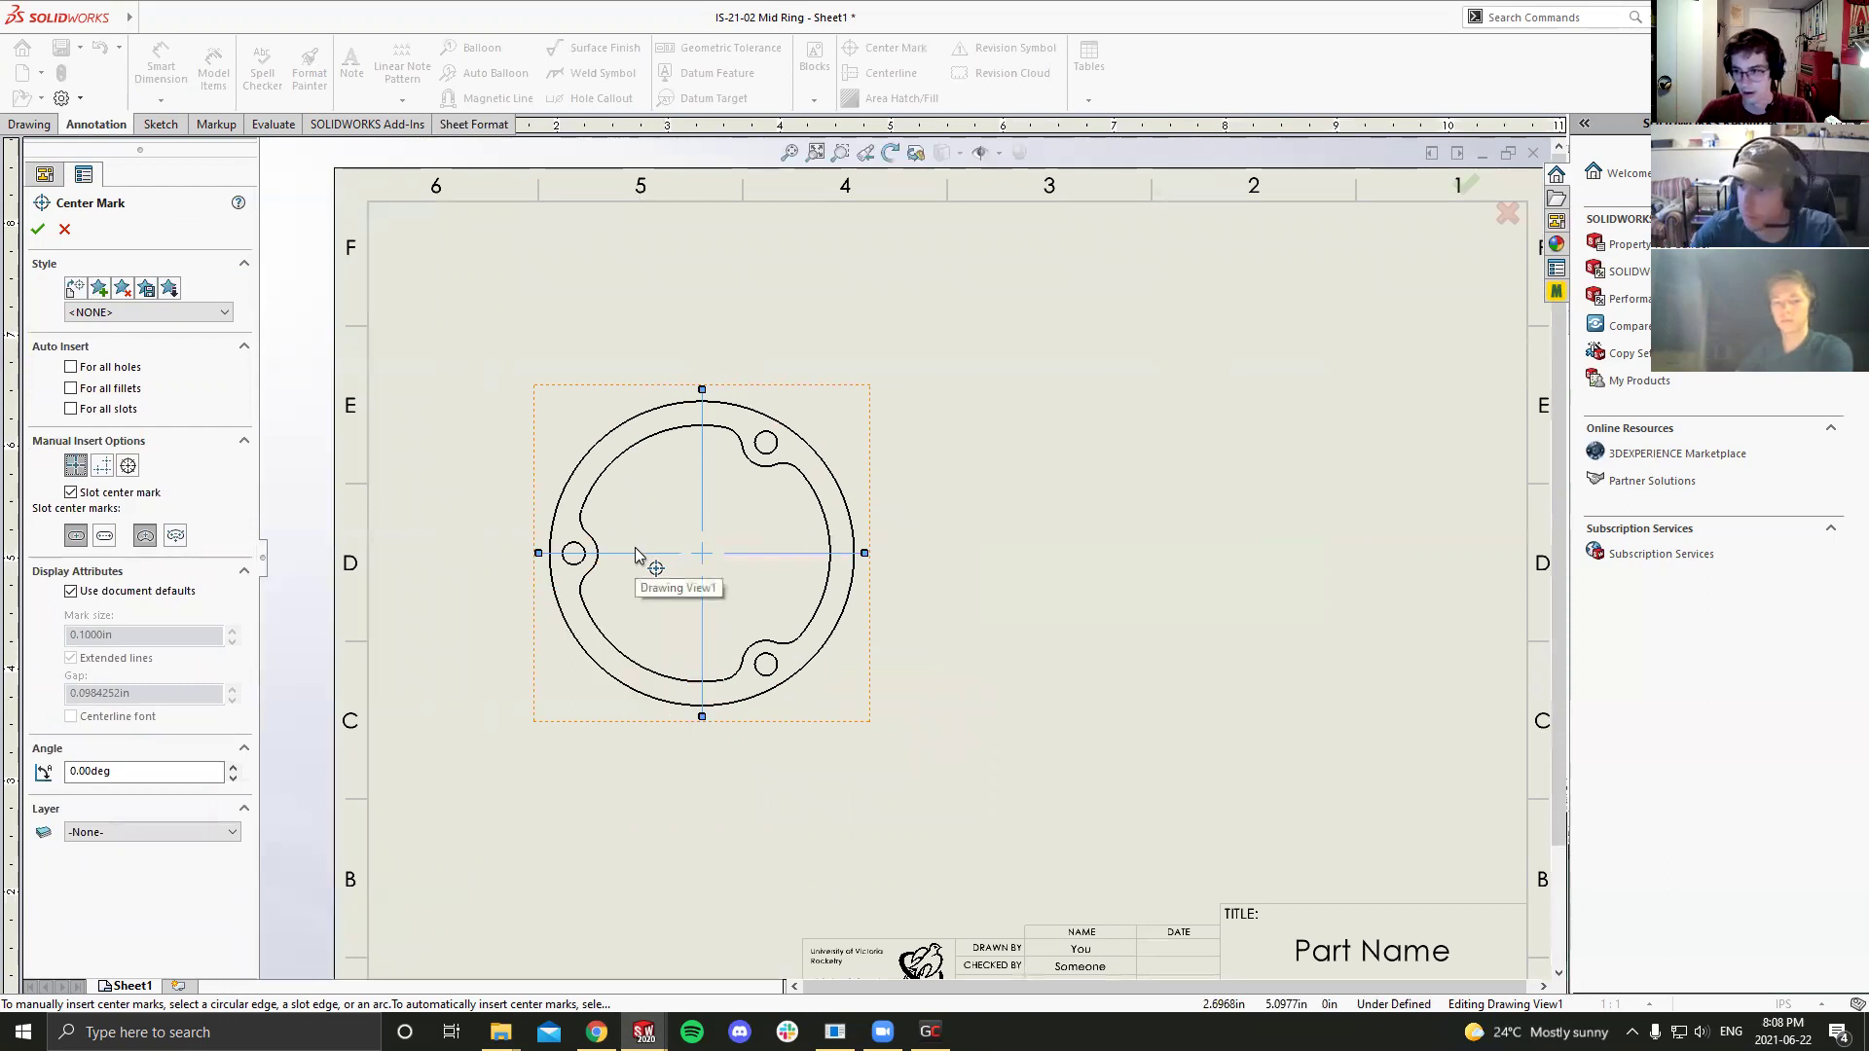
{"action": "key", "text": "Escape"}
Step: Add center marks to the small left hole and lower hole, then save the drawing
{"action": "left_click", "coordinate": [886, 48]}
{"action": "left_click", "coordinate": [574, 542]}
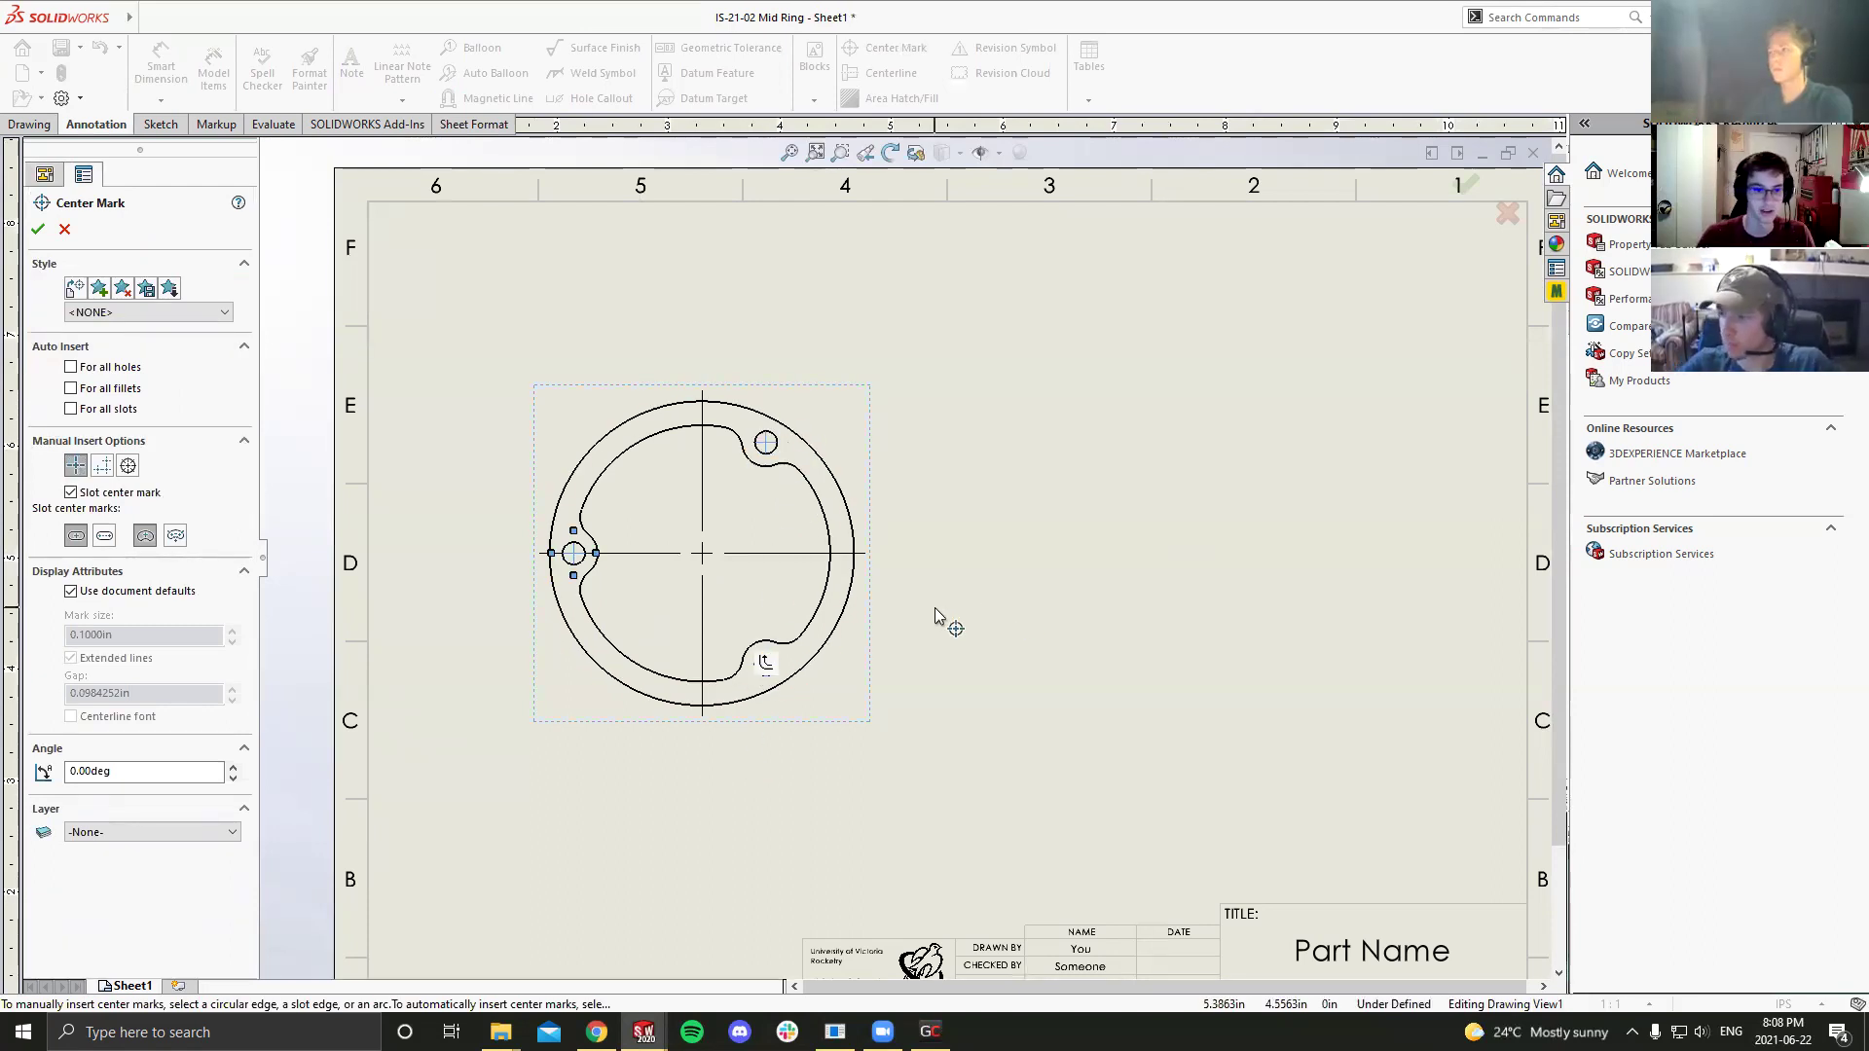
{"action": "left_click", "coordinate": [766, 665]}
{"action": "key", "text": "Escape"}
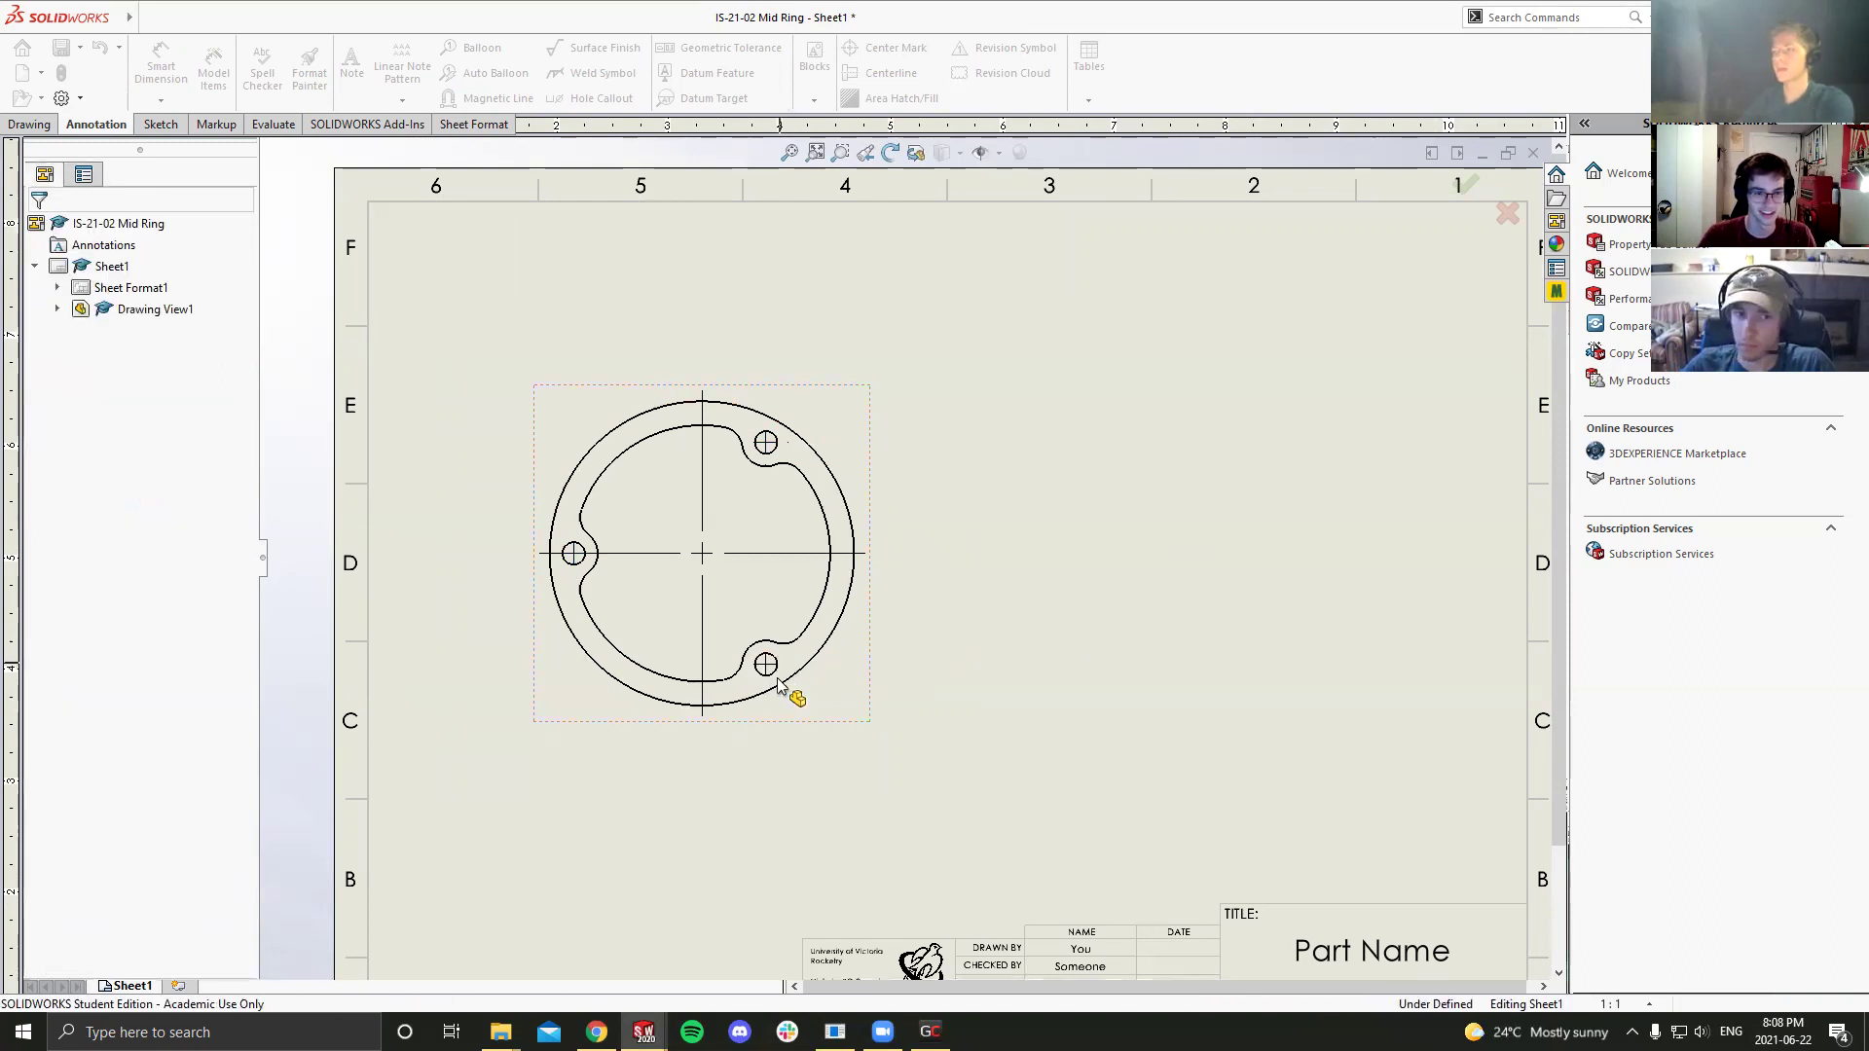
{"action": "key", "text": "ctrl+s"}
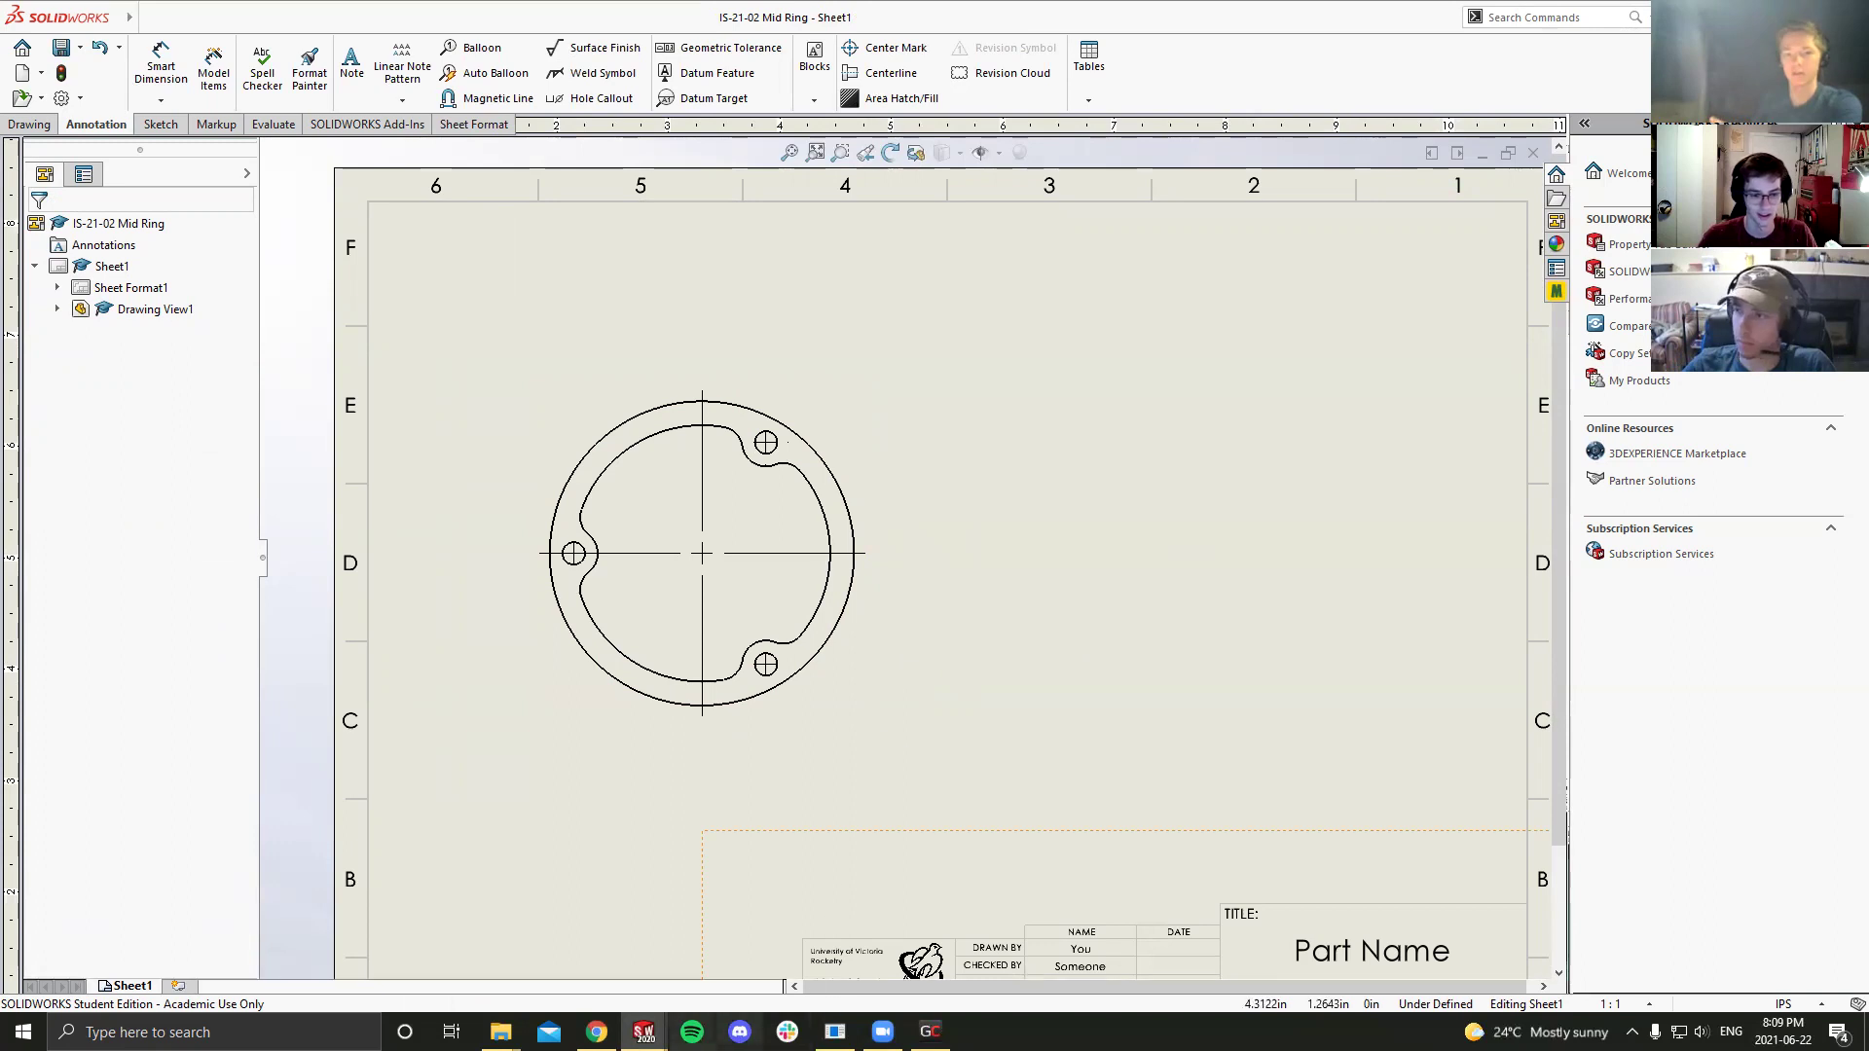
Step: Switch to the IS-21-01 Post drawing (Draw1) and fit its sheet in view
{"action": "mouse_move", "coordinate": [644, 1030]}
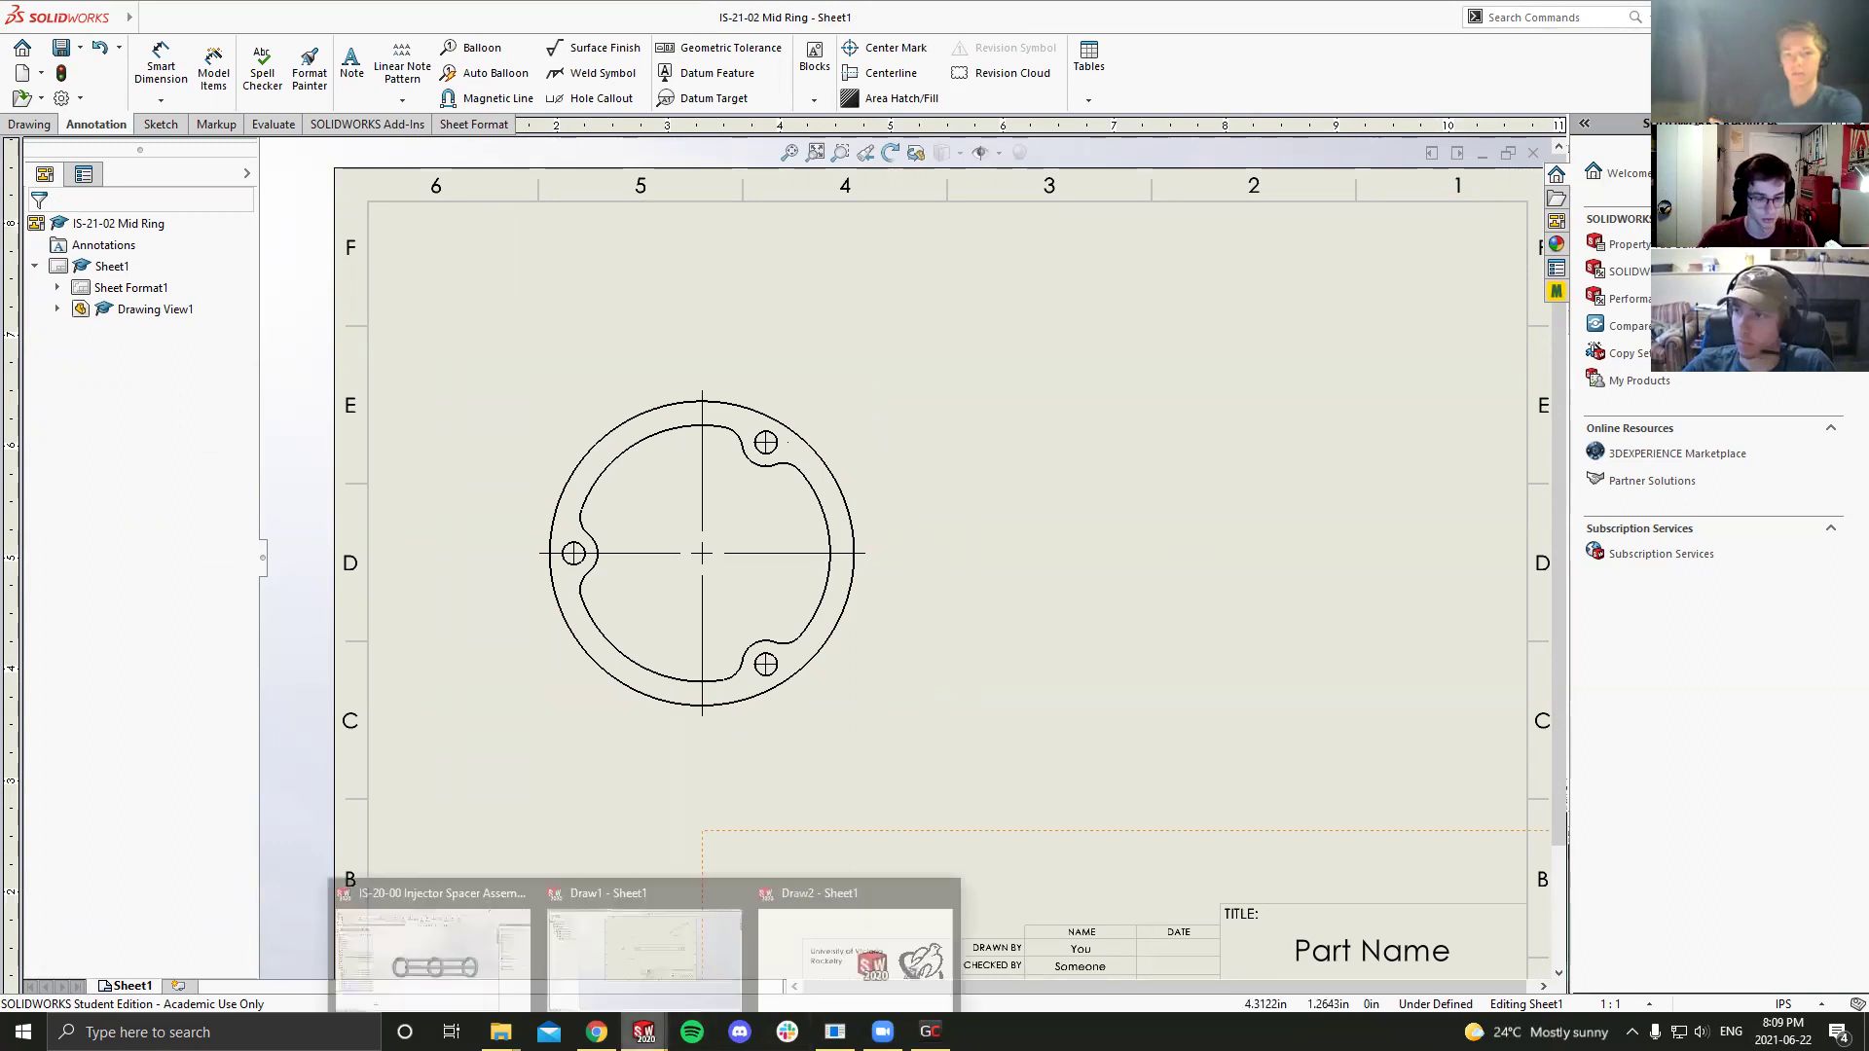
{"action": "left_click", "coordinate": [646, 940]}
{"action": "scroll", "coordinate": [1018, 514], "scroll_direction": "down", "scroll_amount": 3}
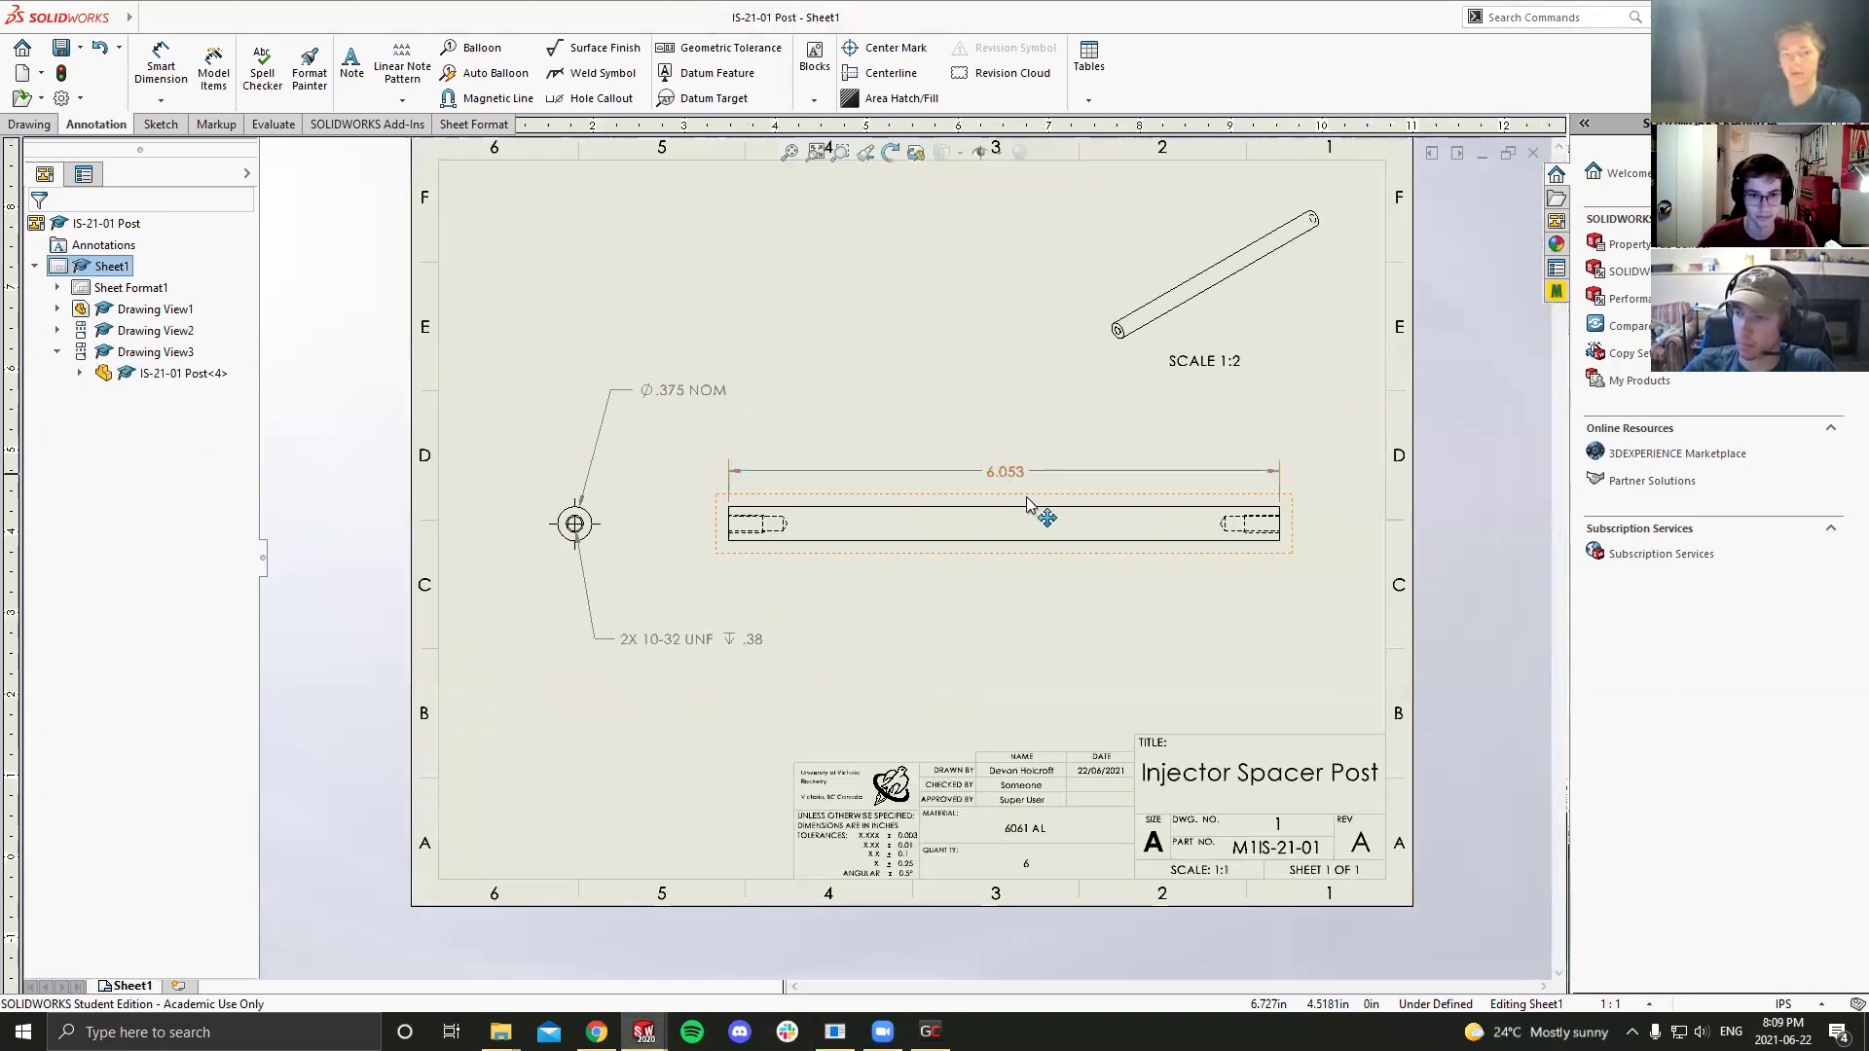
{"action": "key", "text": "f"}
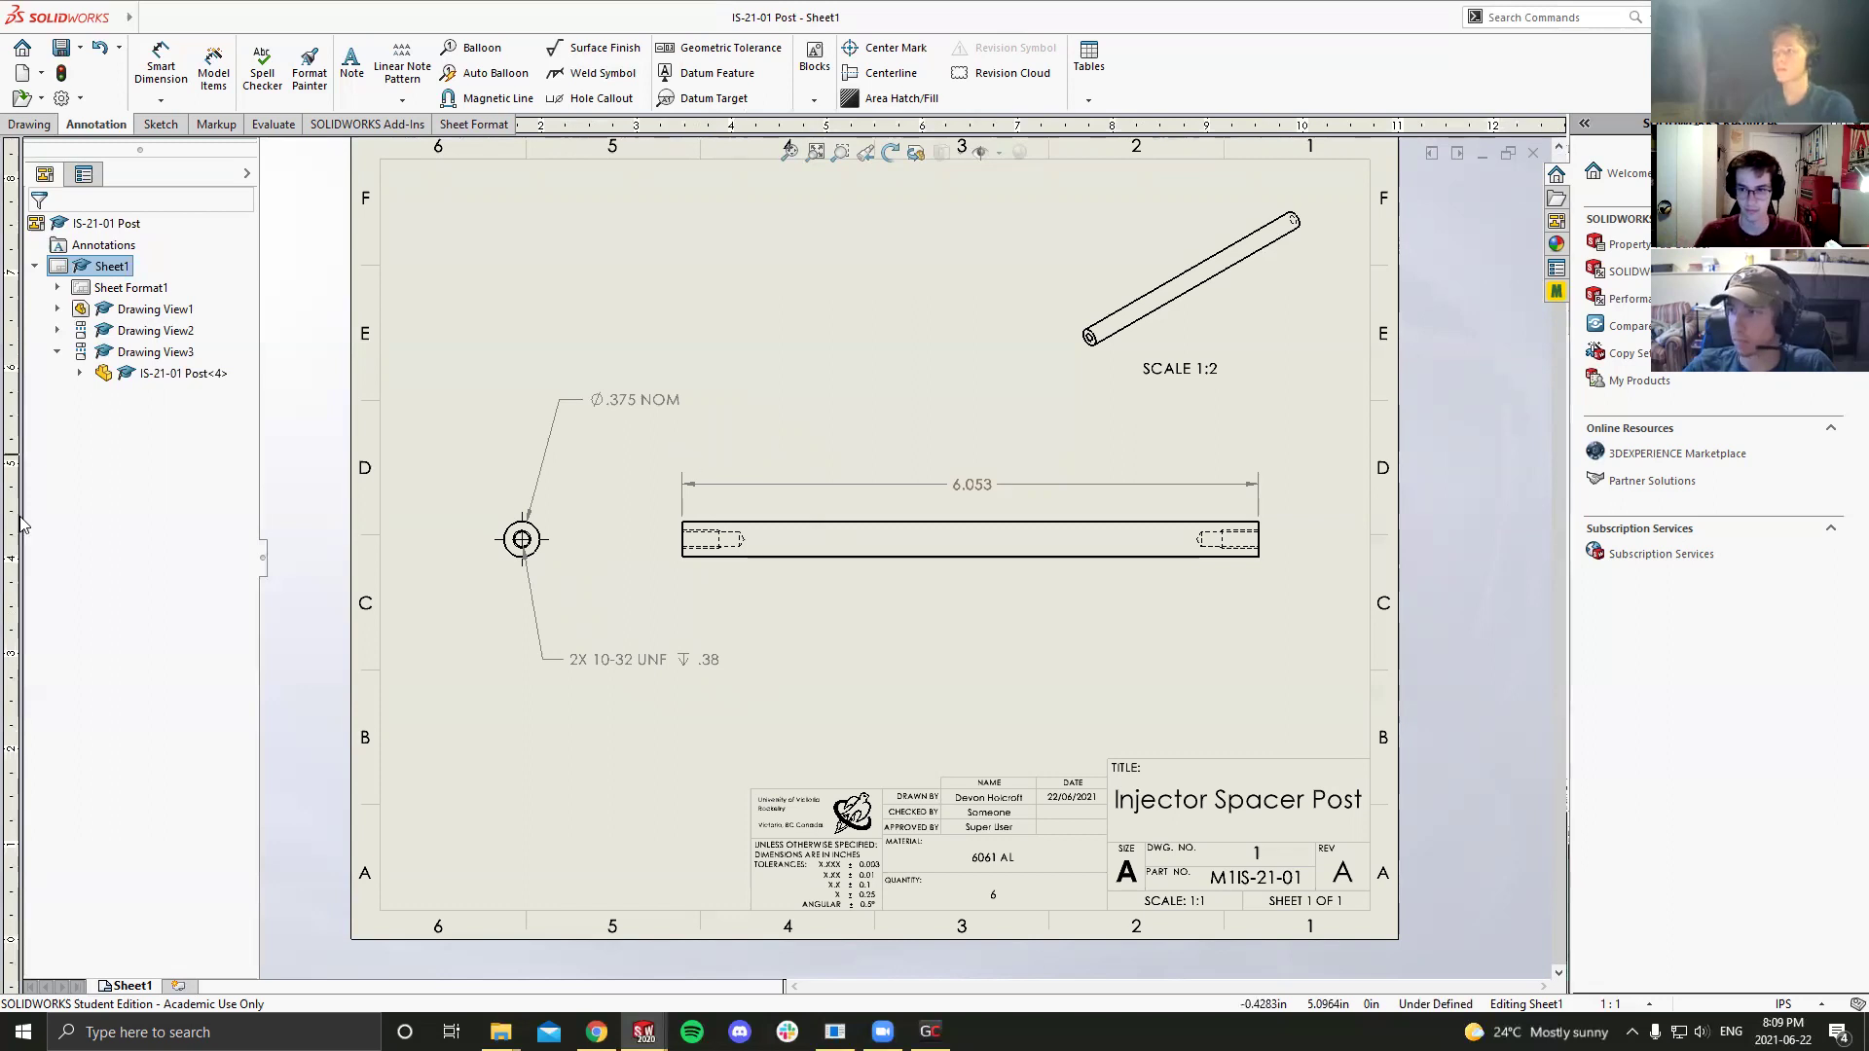
{"action": "scroll", "coordinate": [833, 536], "scroll_direction": "down", "scroll_amount": 1}
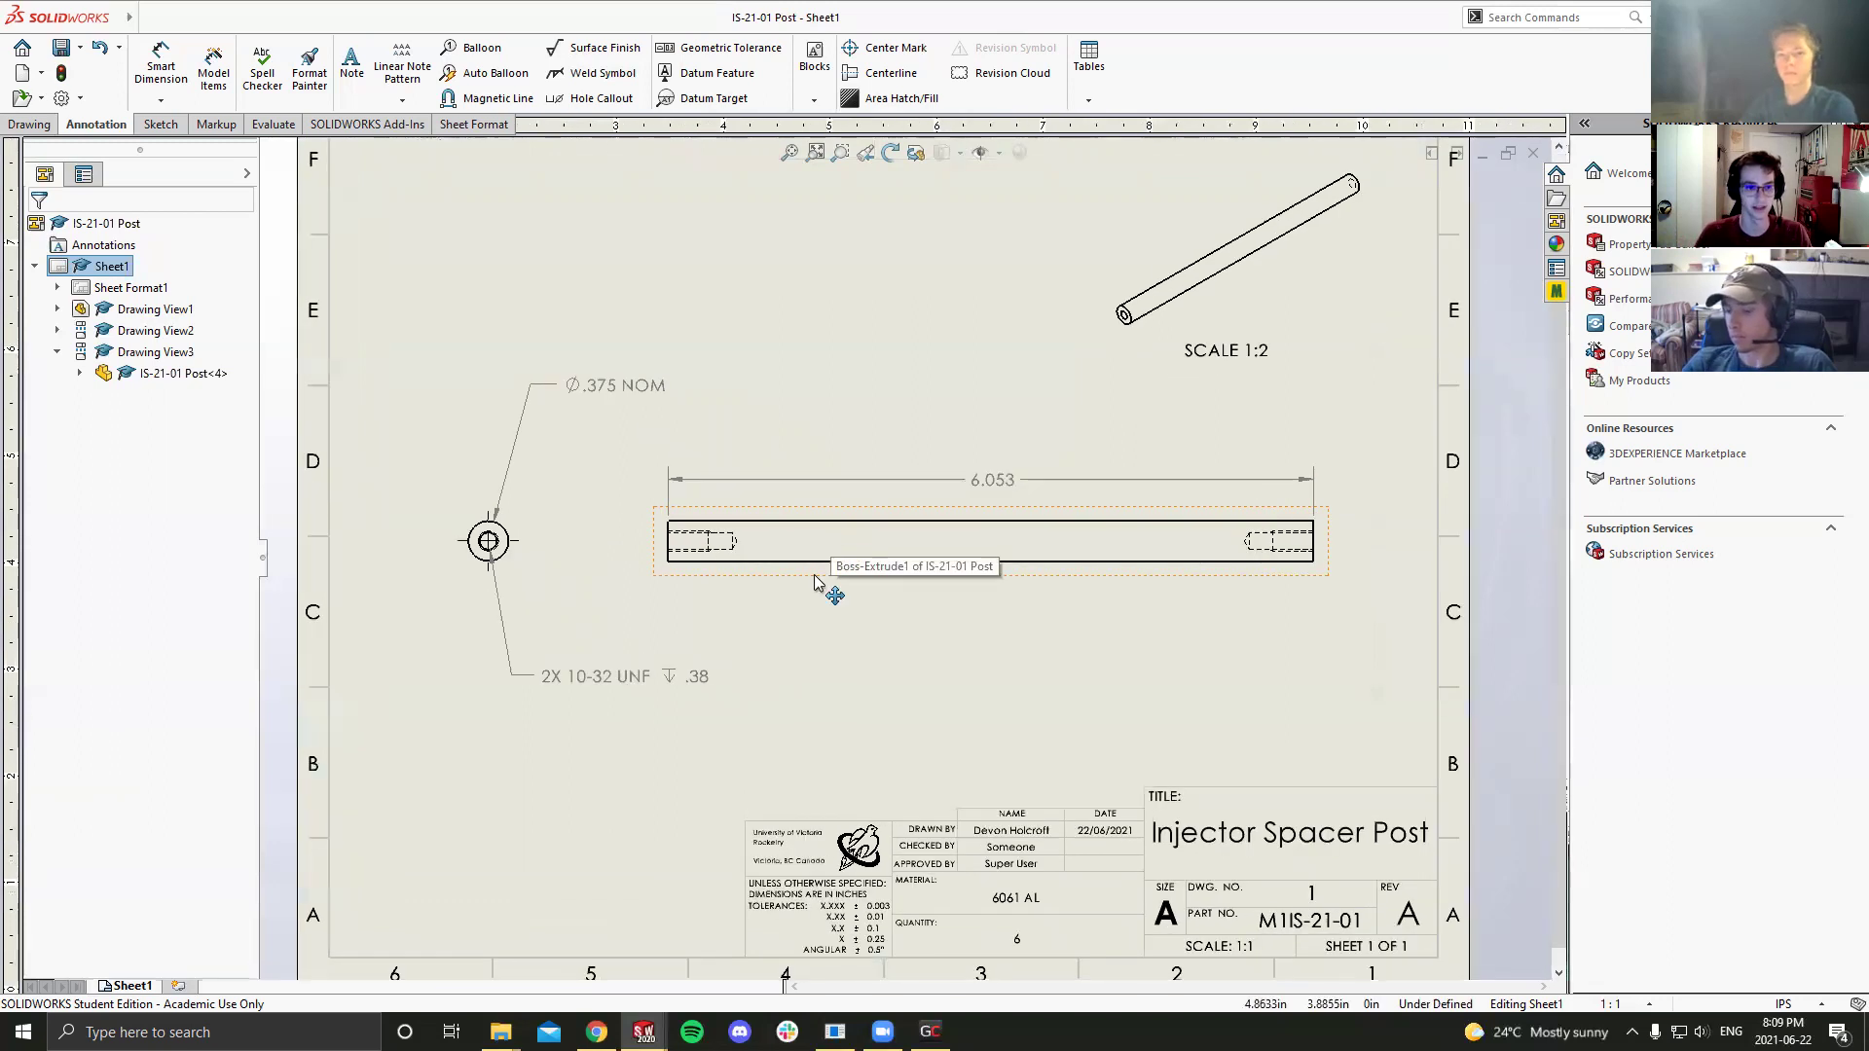
{"action": "scroll", "coordinate": [863, 552], "scroll_direction": "down", "scroll_amount": 1}
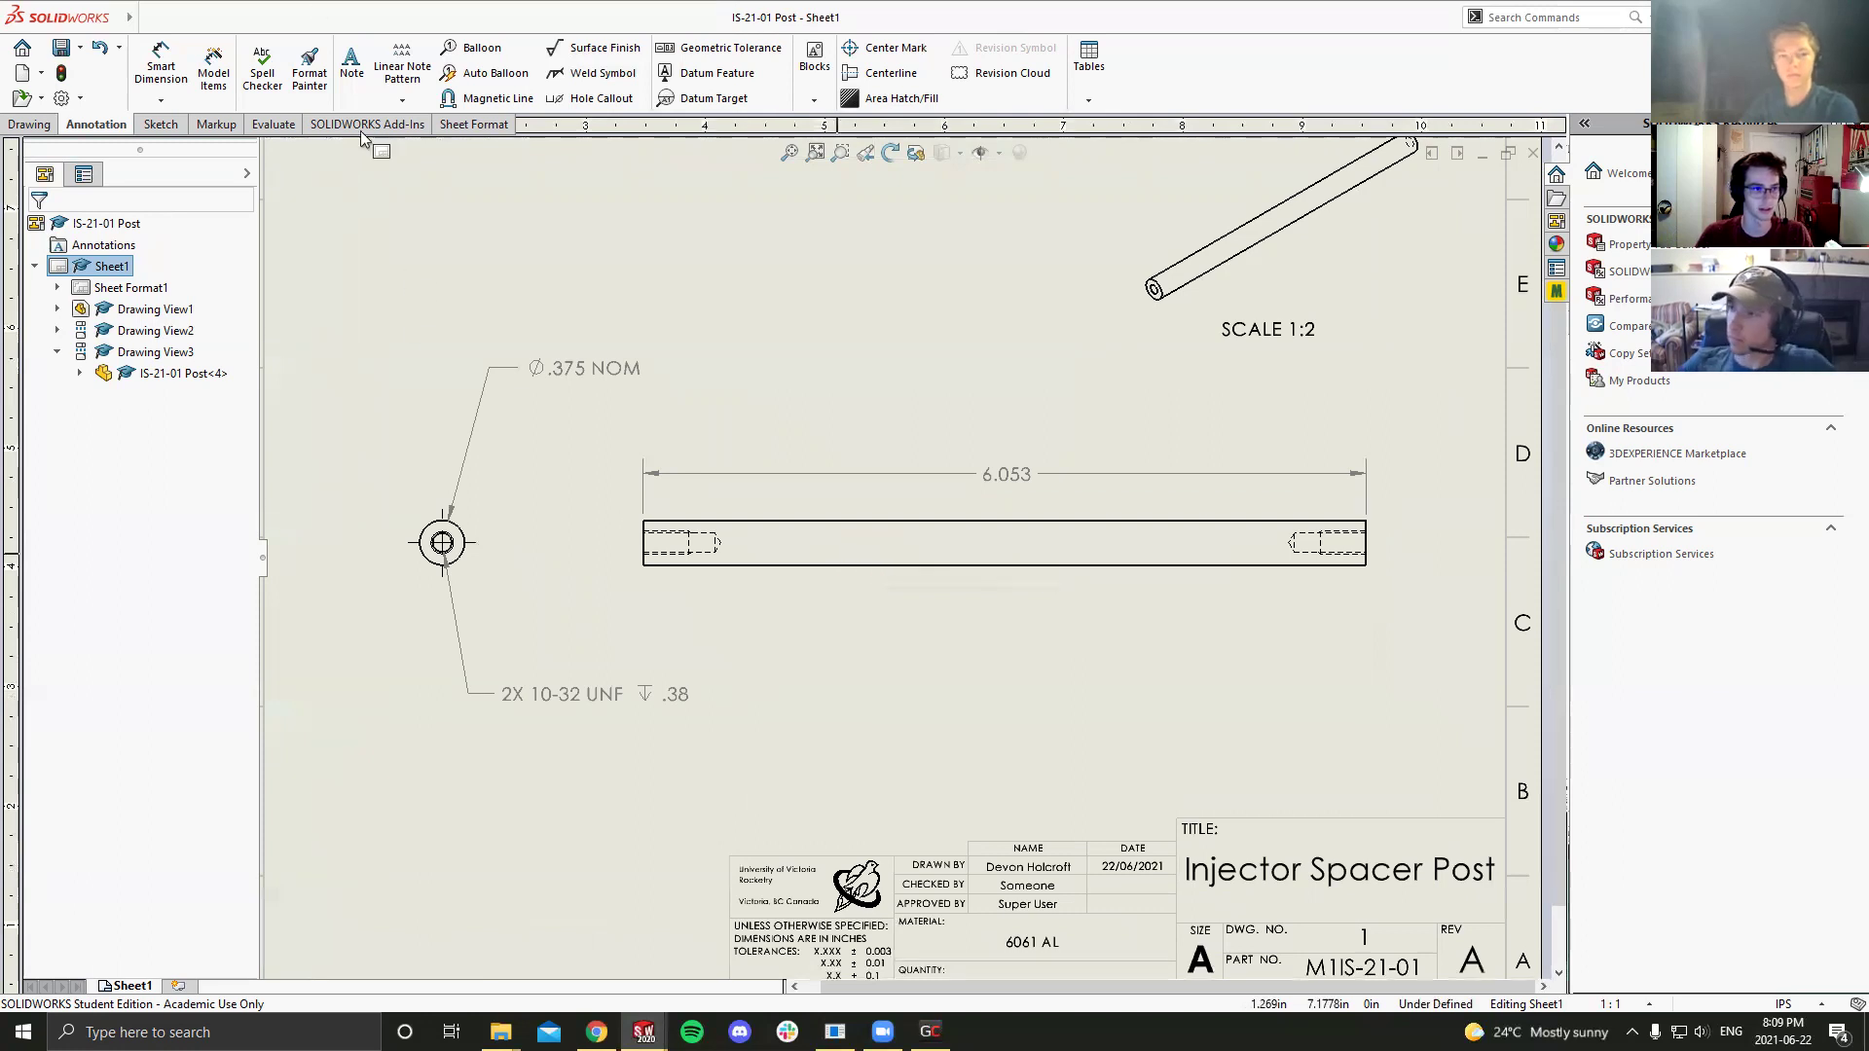
{"action": "left_click", "coordinate": [161, 123]}
{"action": "left_click", "coordinate": [248, 46]}
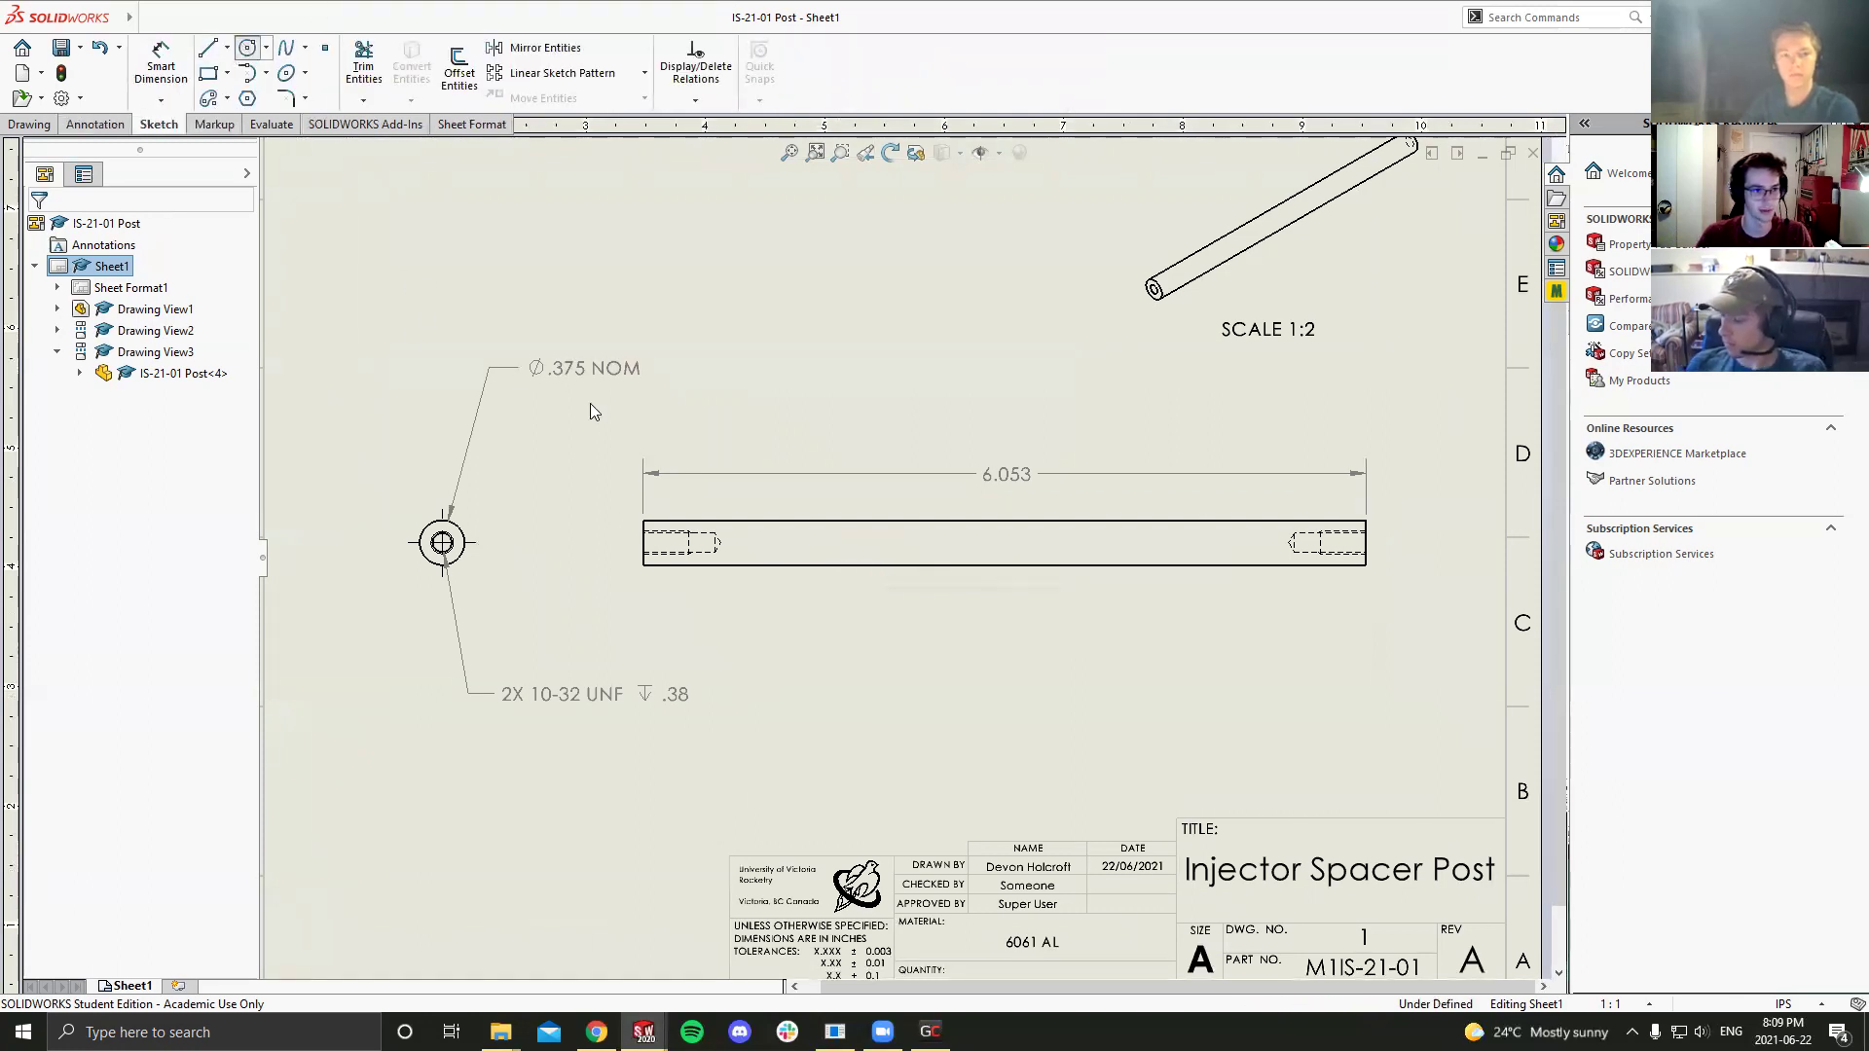
{"action": "left_click", "coordinate": [826, 542]}
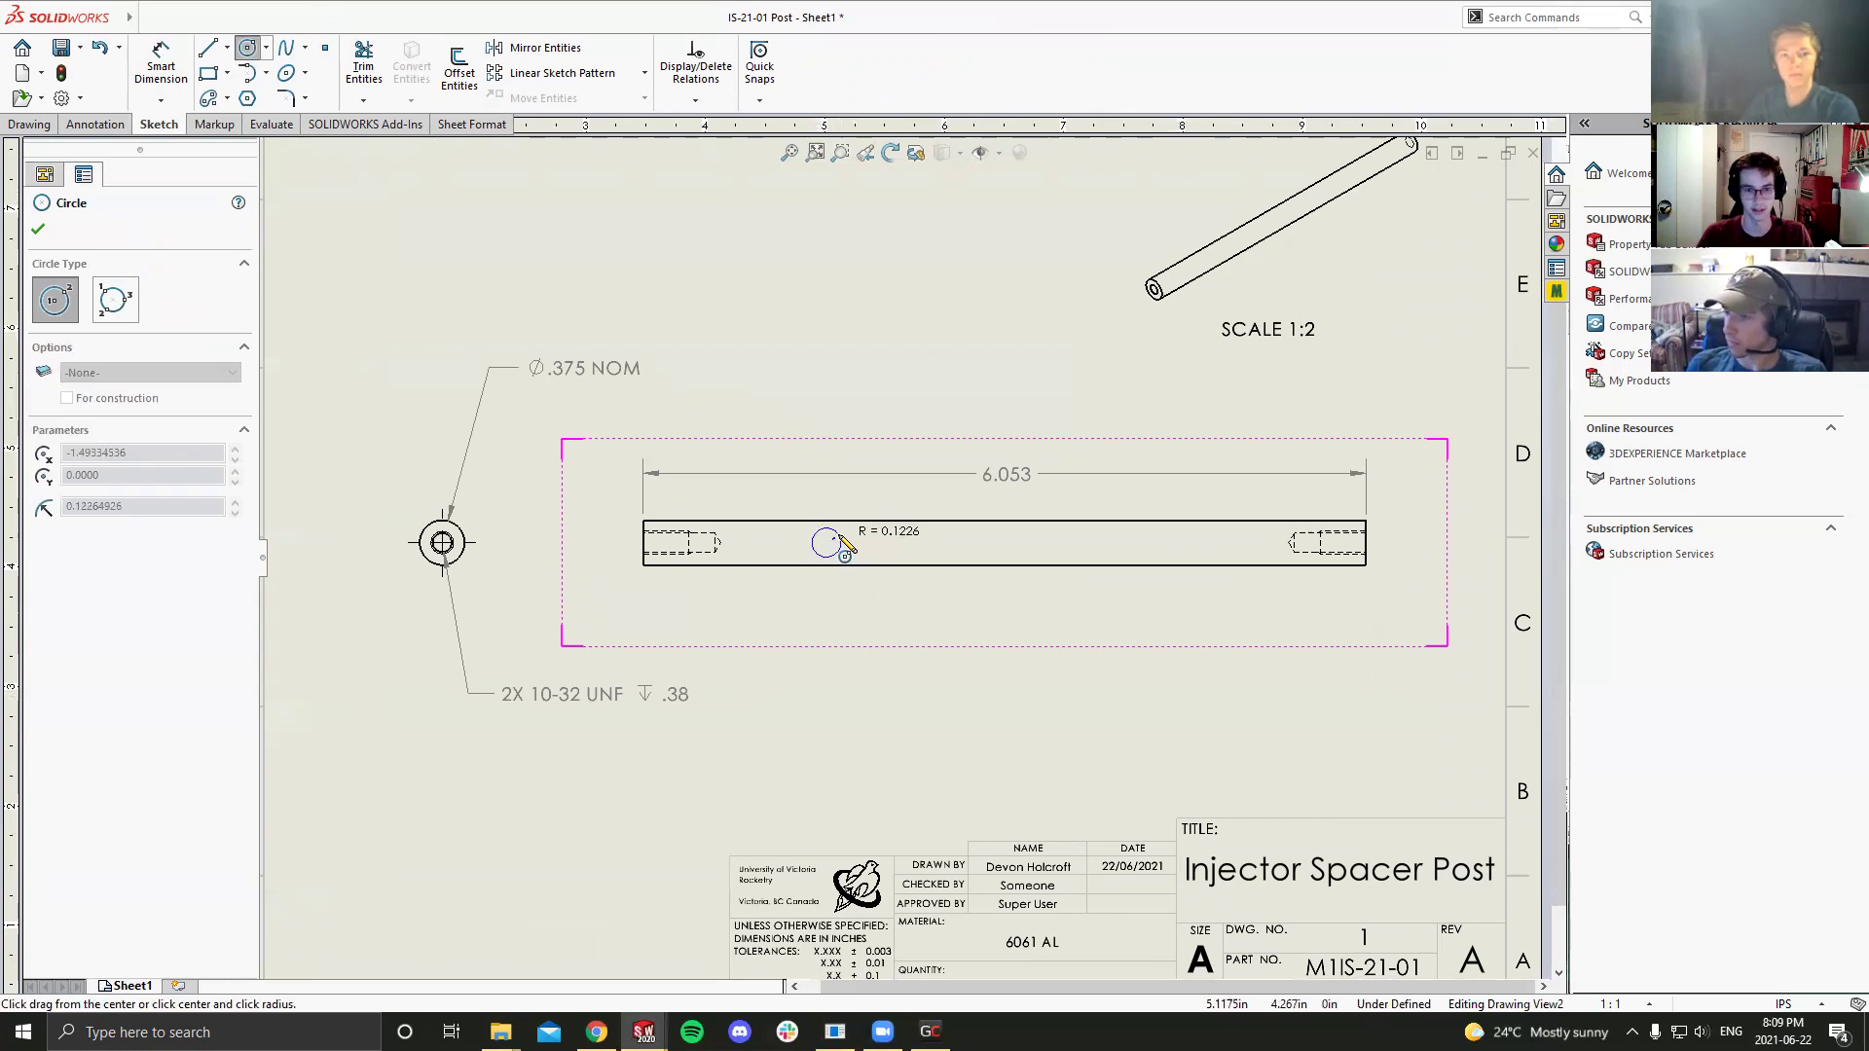
{"action": "left_click", "coordinate": [842, 542]}
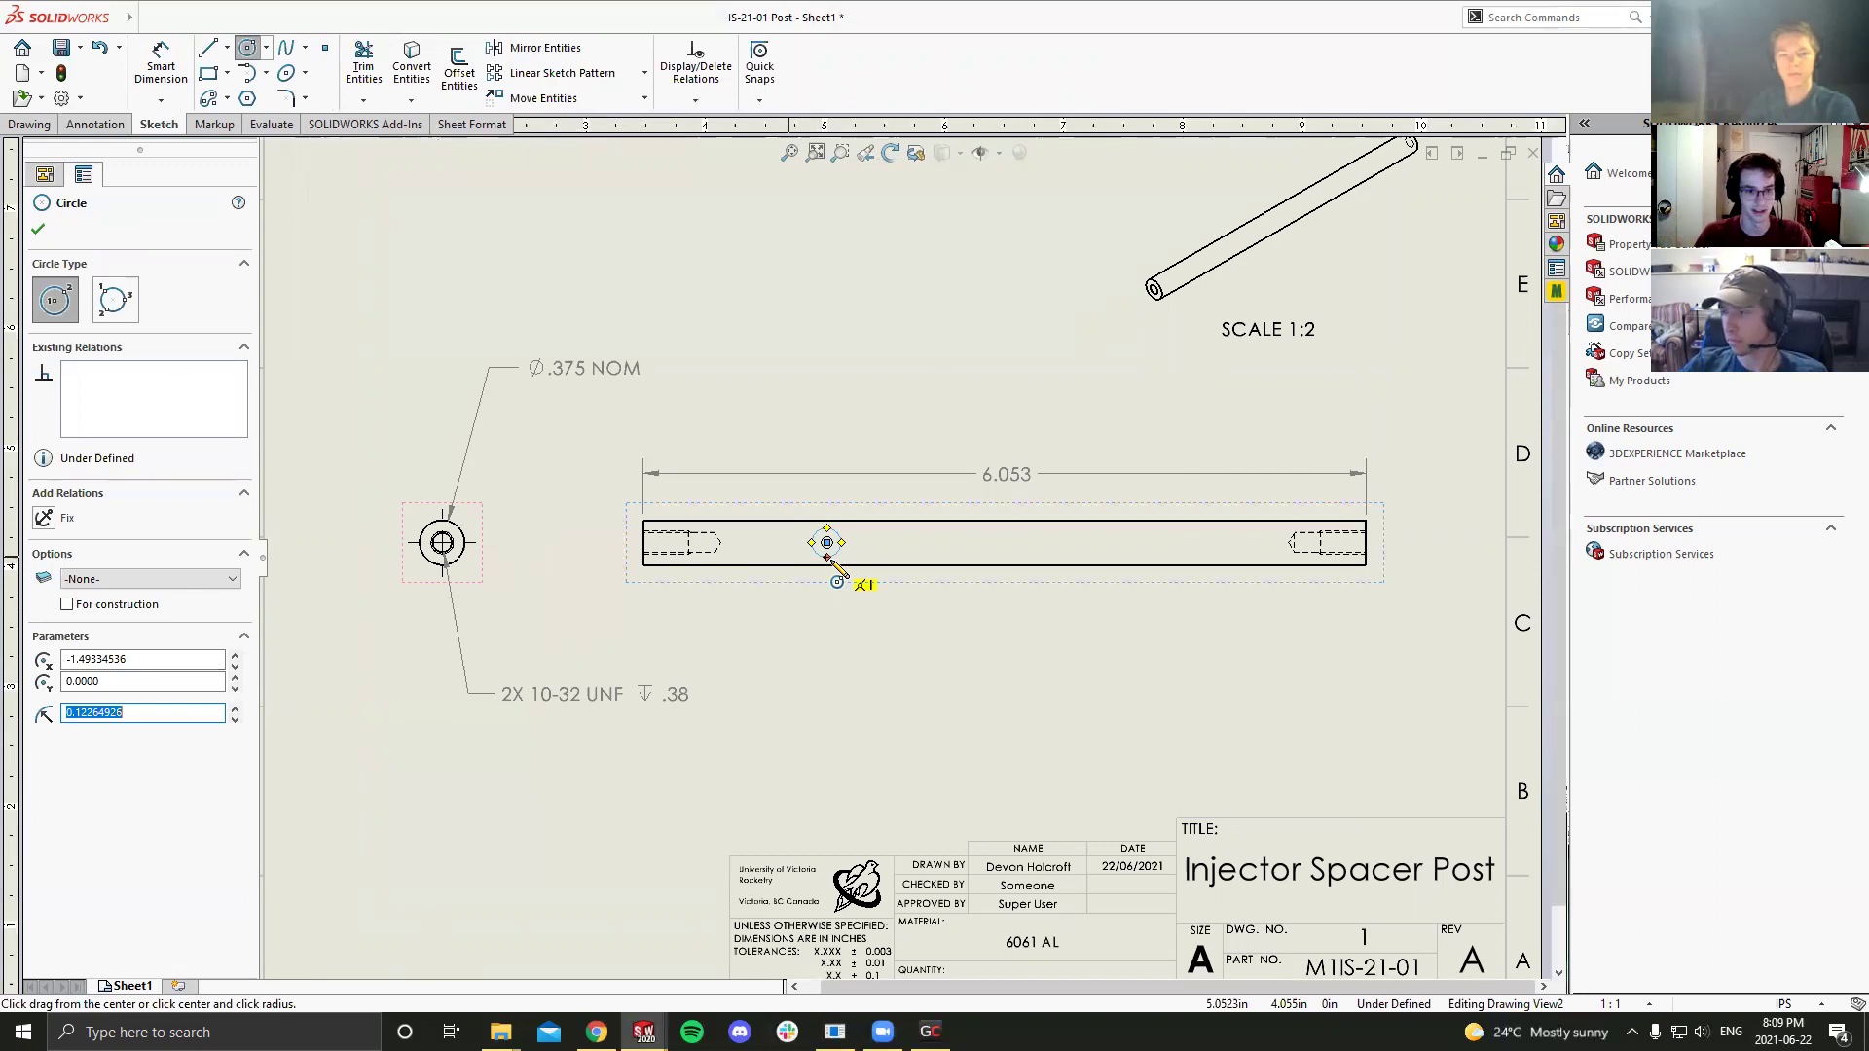
{"action": "key", "text": "Escape"}
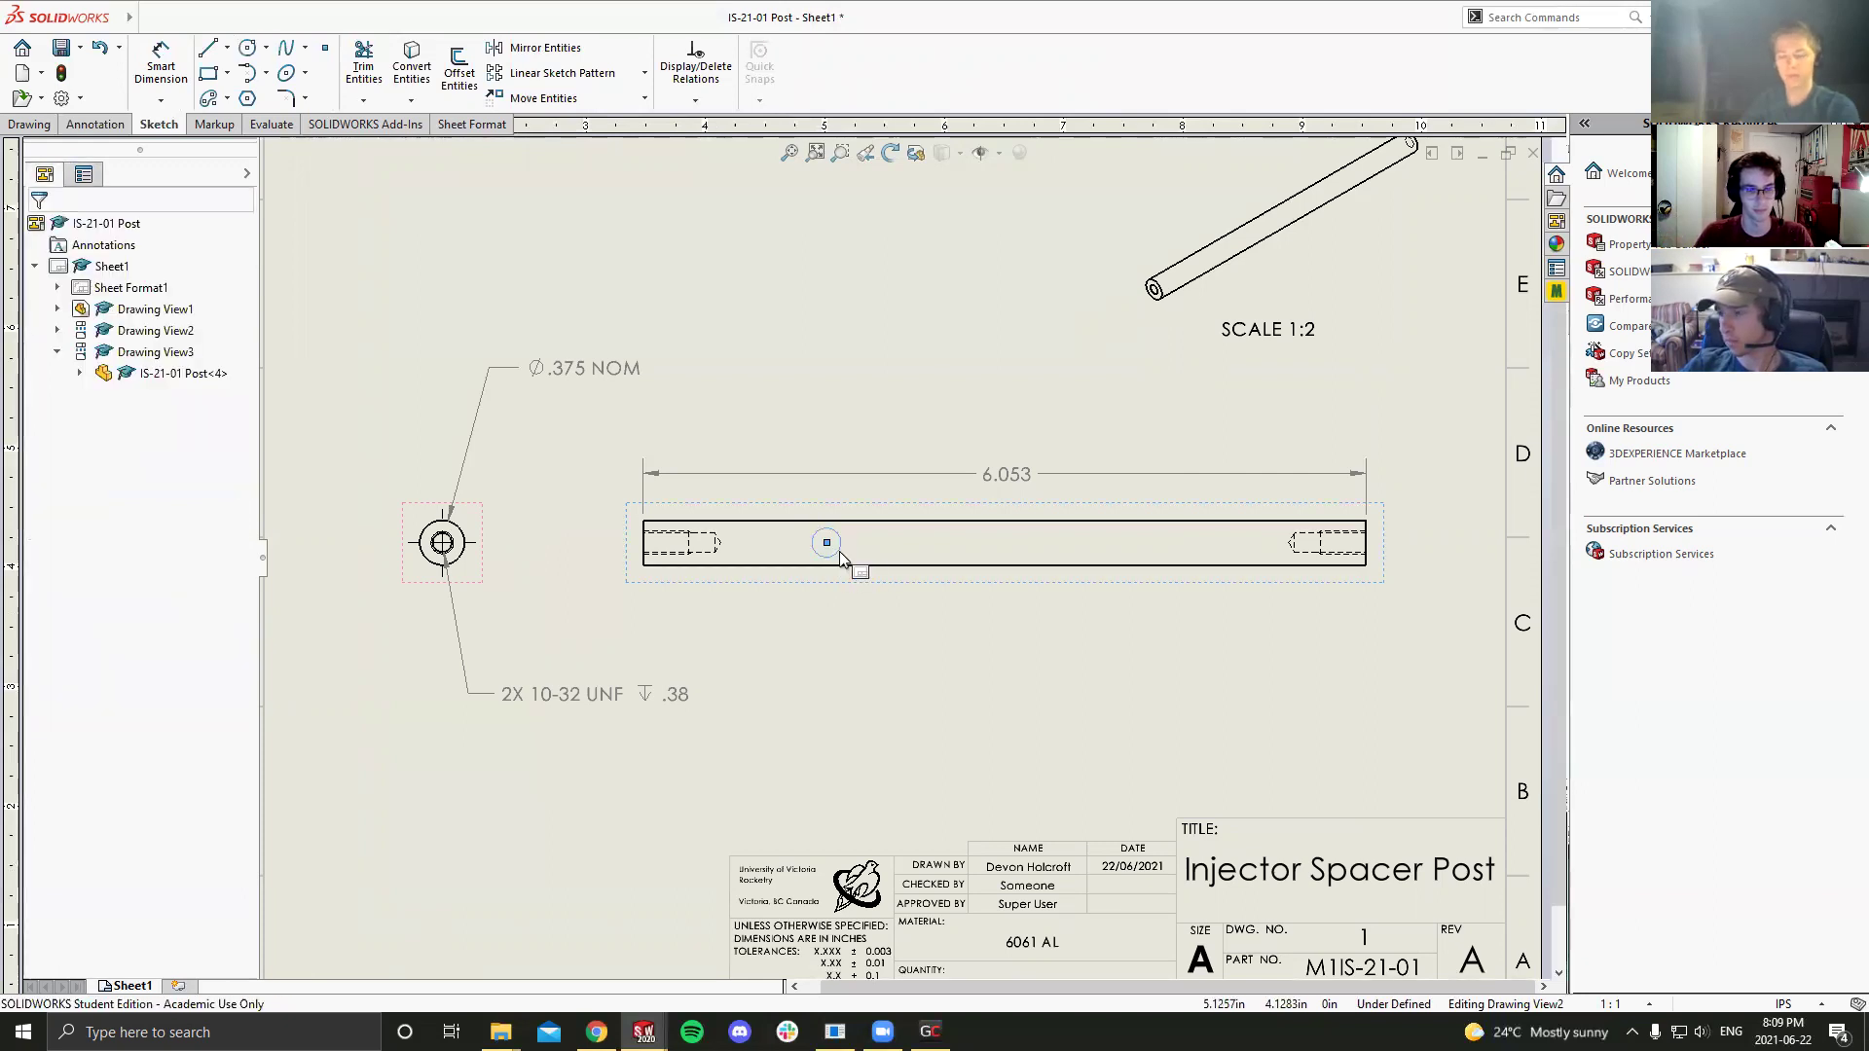
{"action": "left_click", "coordinate": [827, 544]}
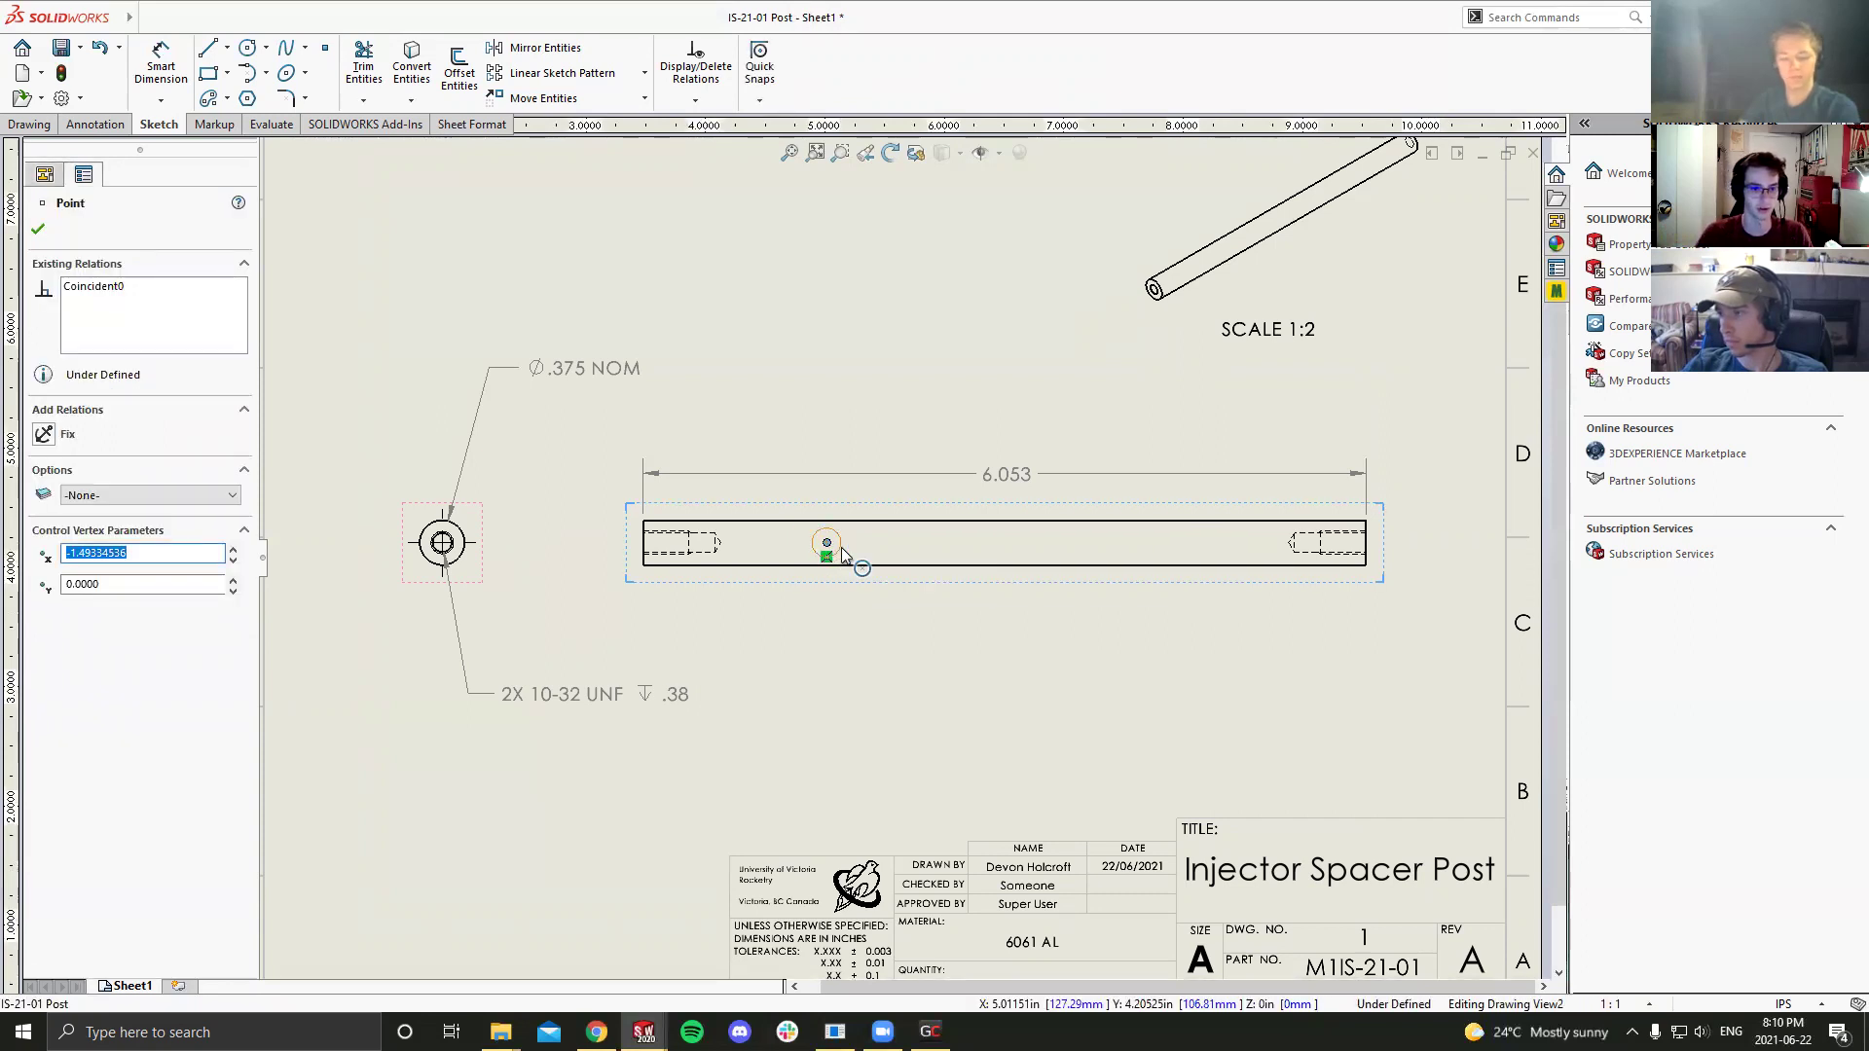
{"action": "left_click", "coordinate": [841, 547]}
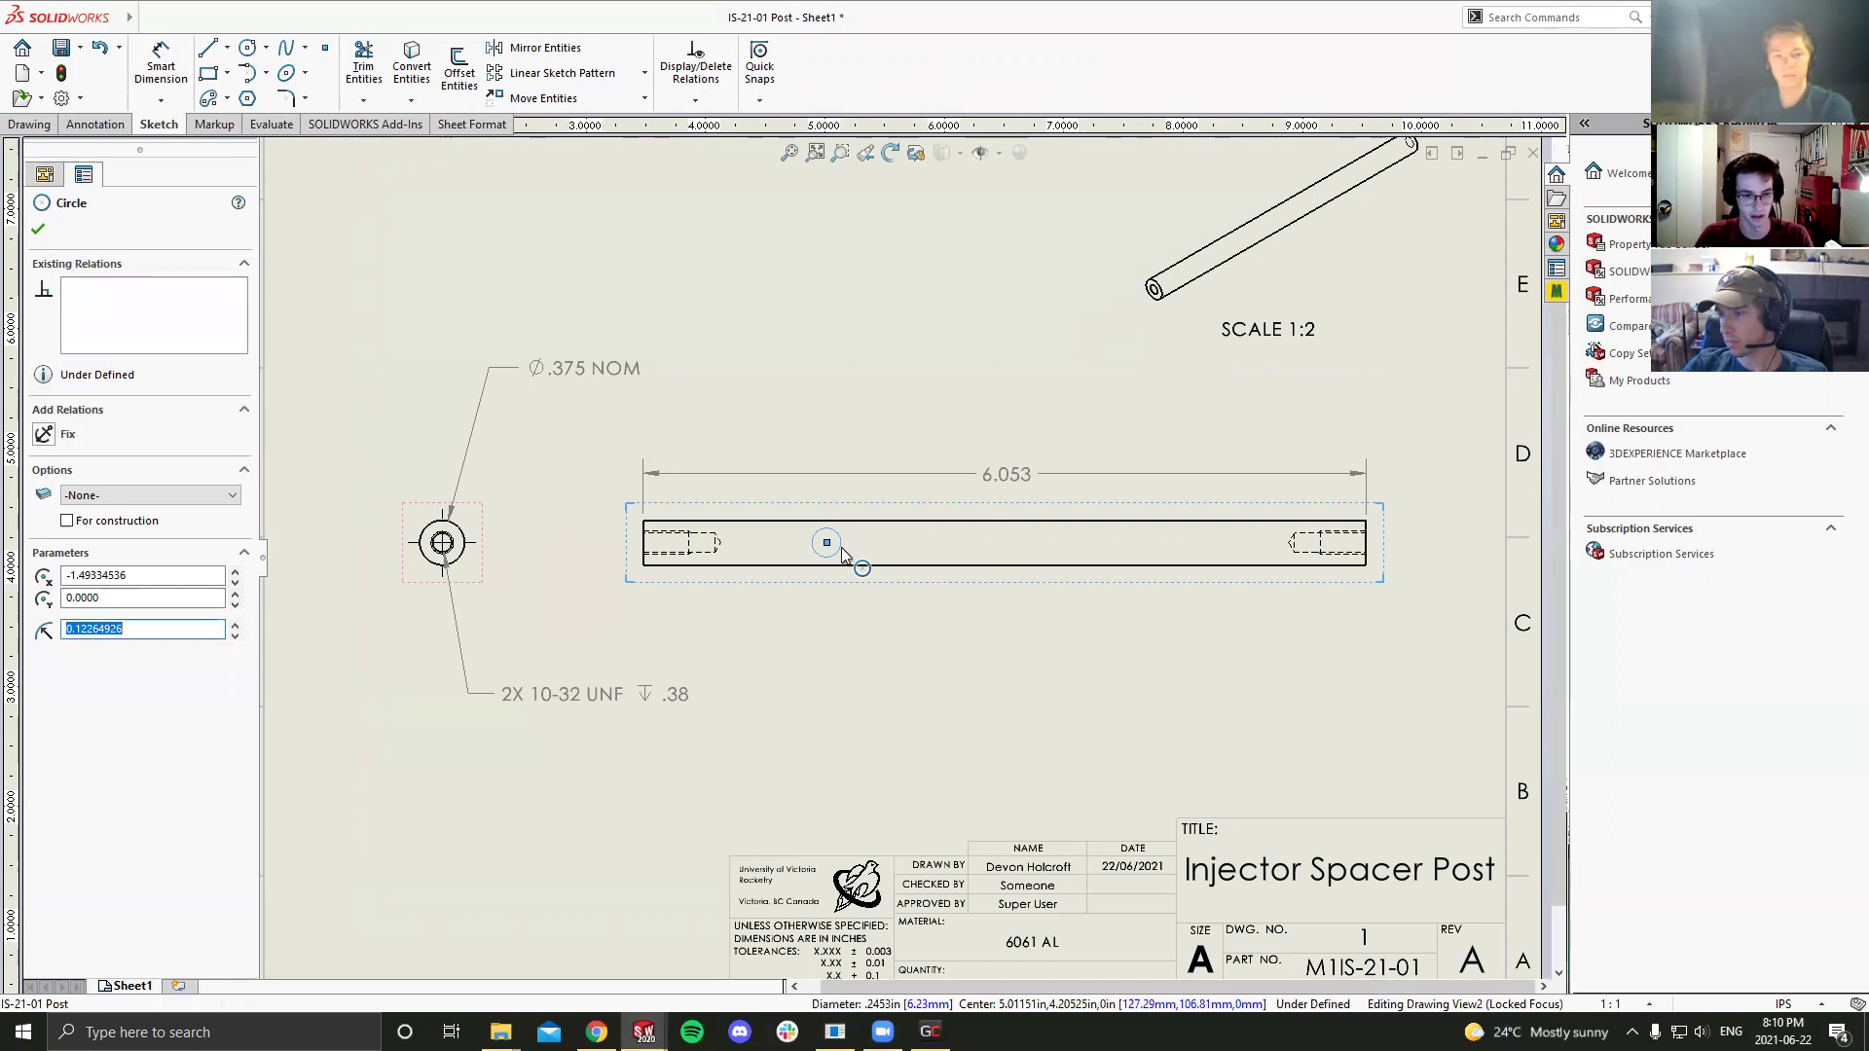
{"action": "key", "text": "Escape"}
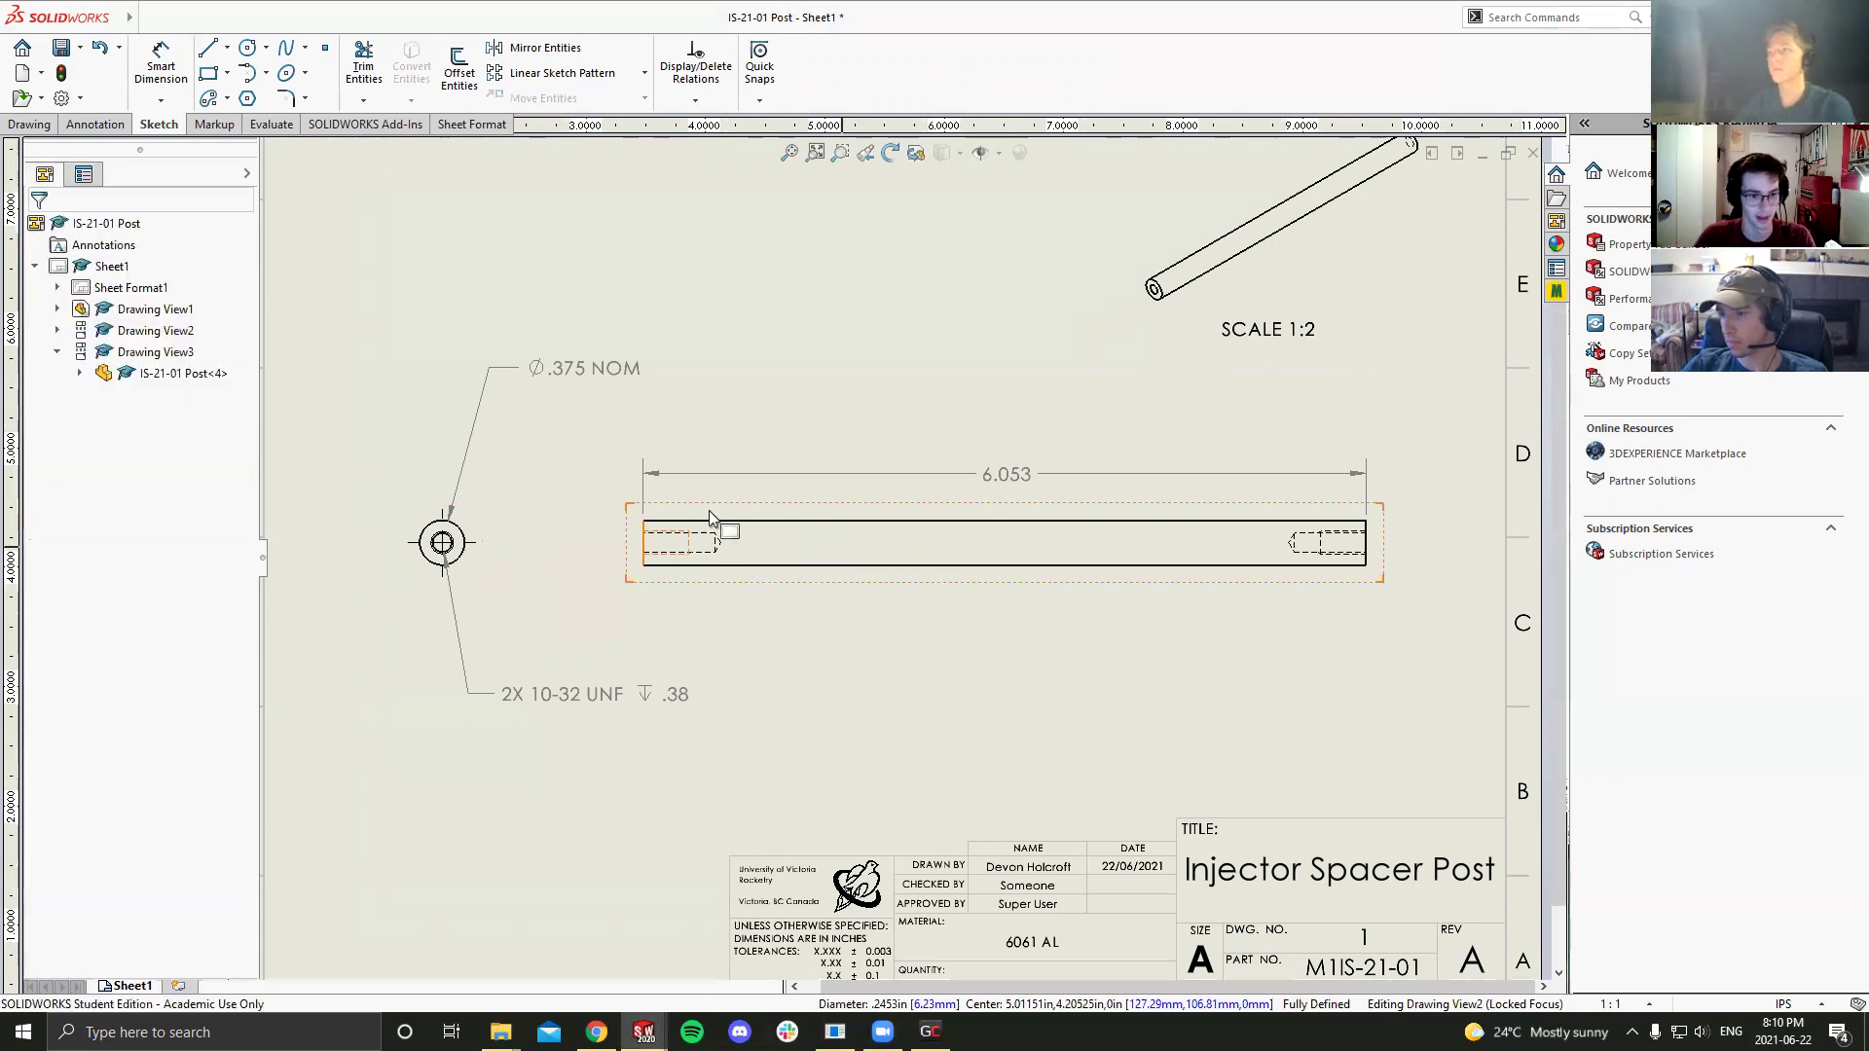
{"action": "double_click", "coordinate": [534, 533]}
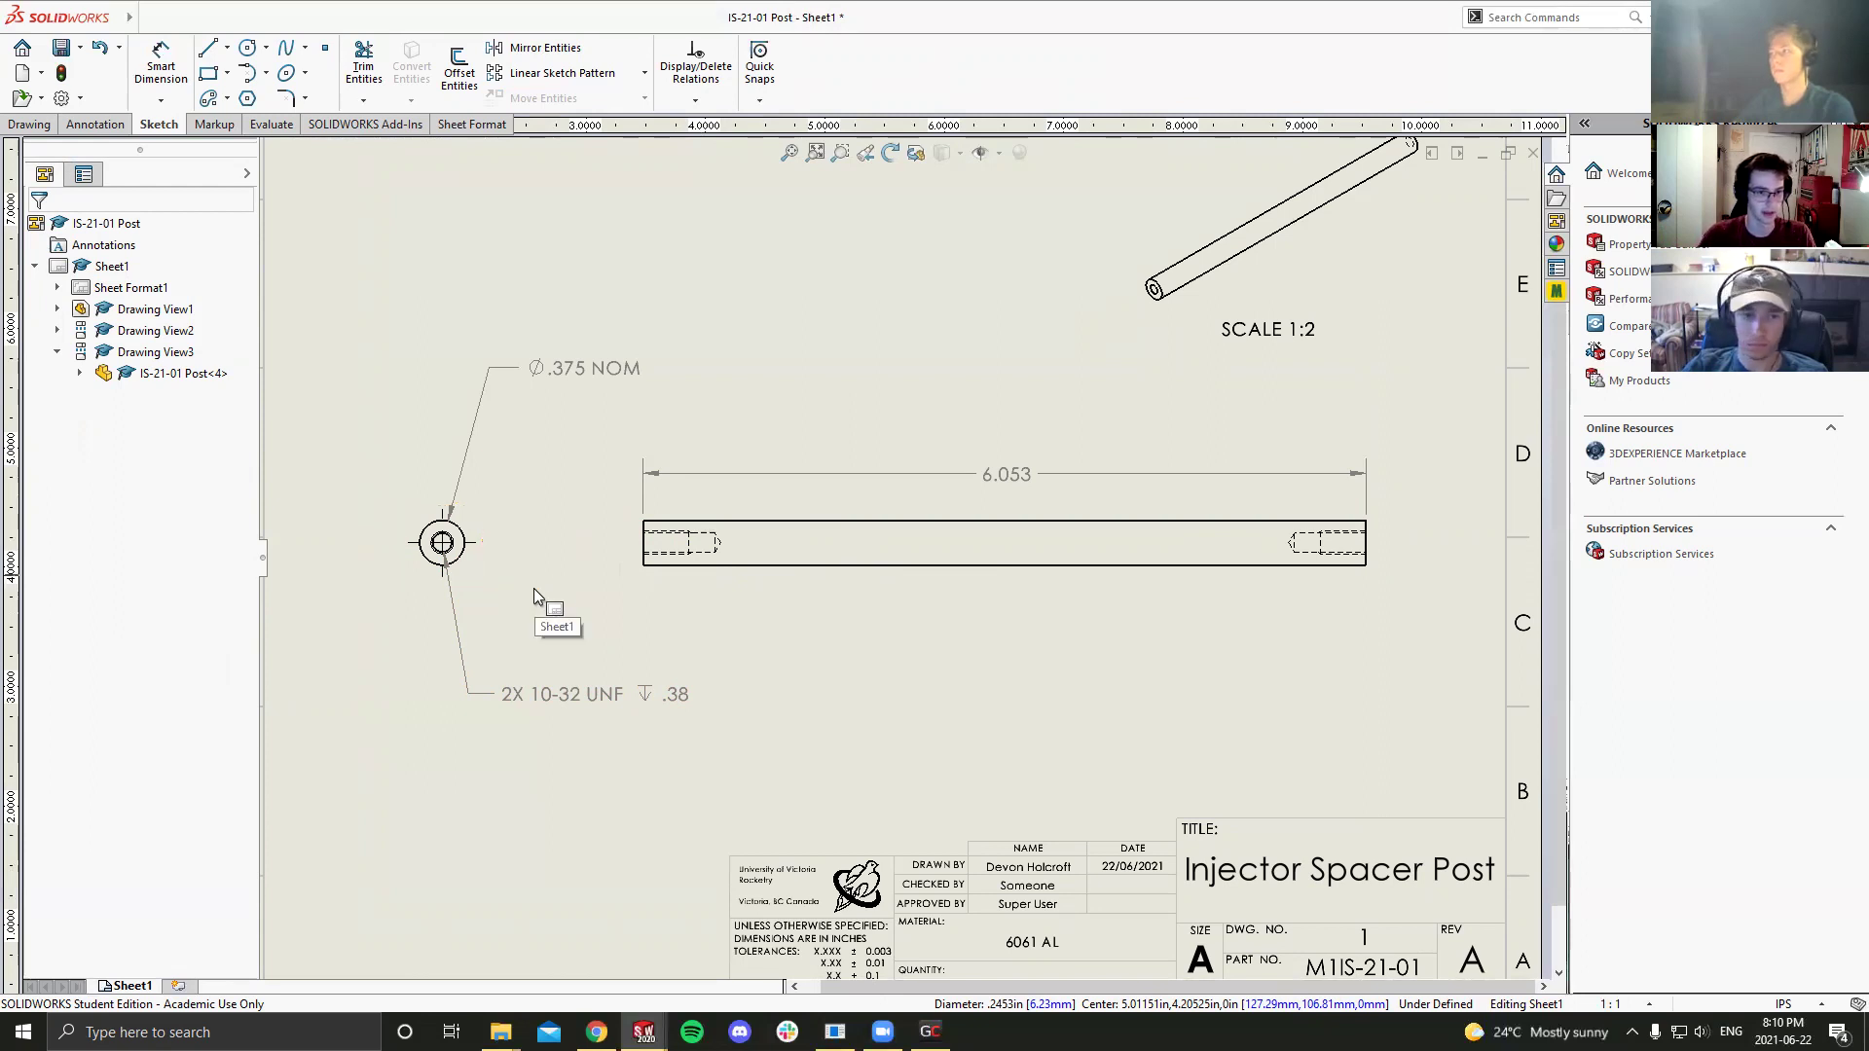
{"action": "key", "text": "f"}
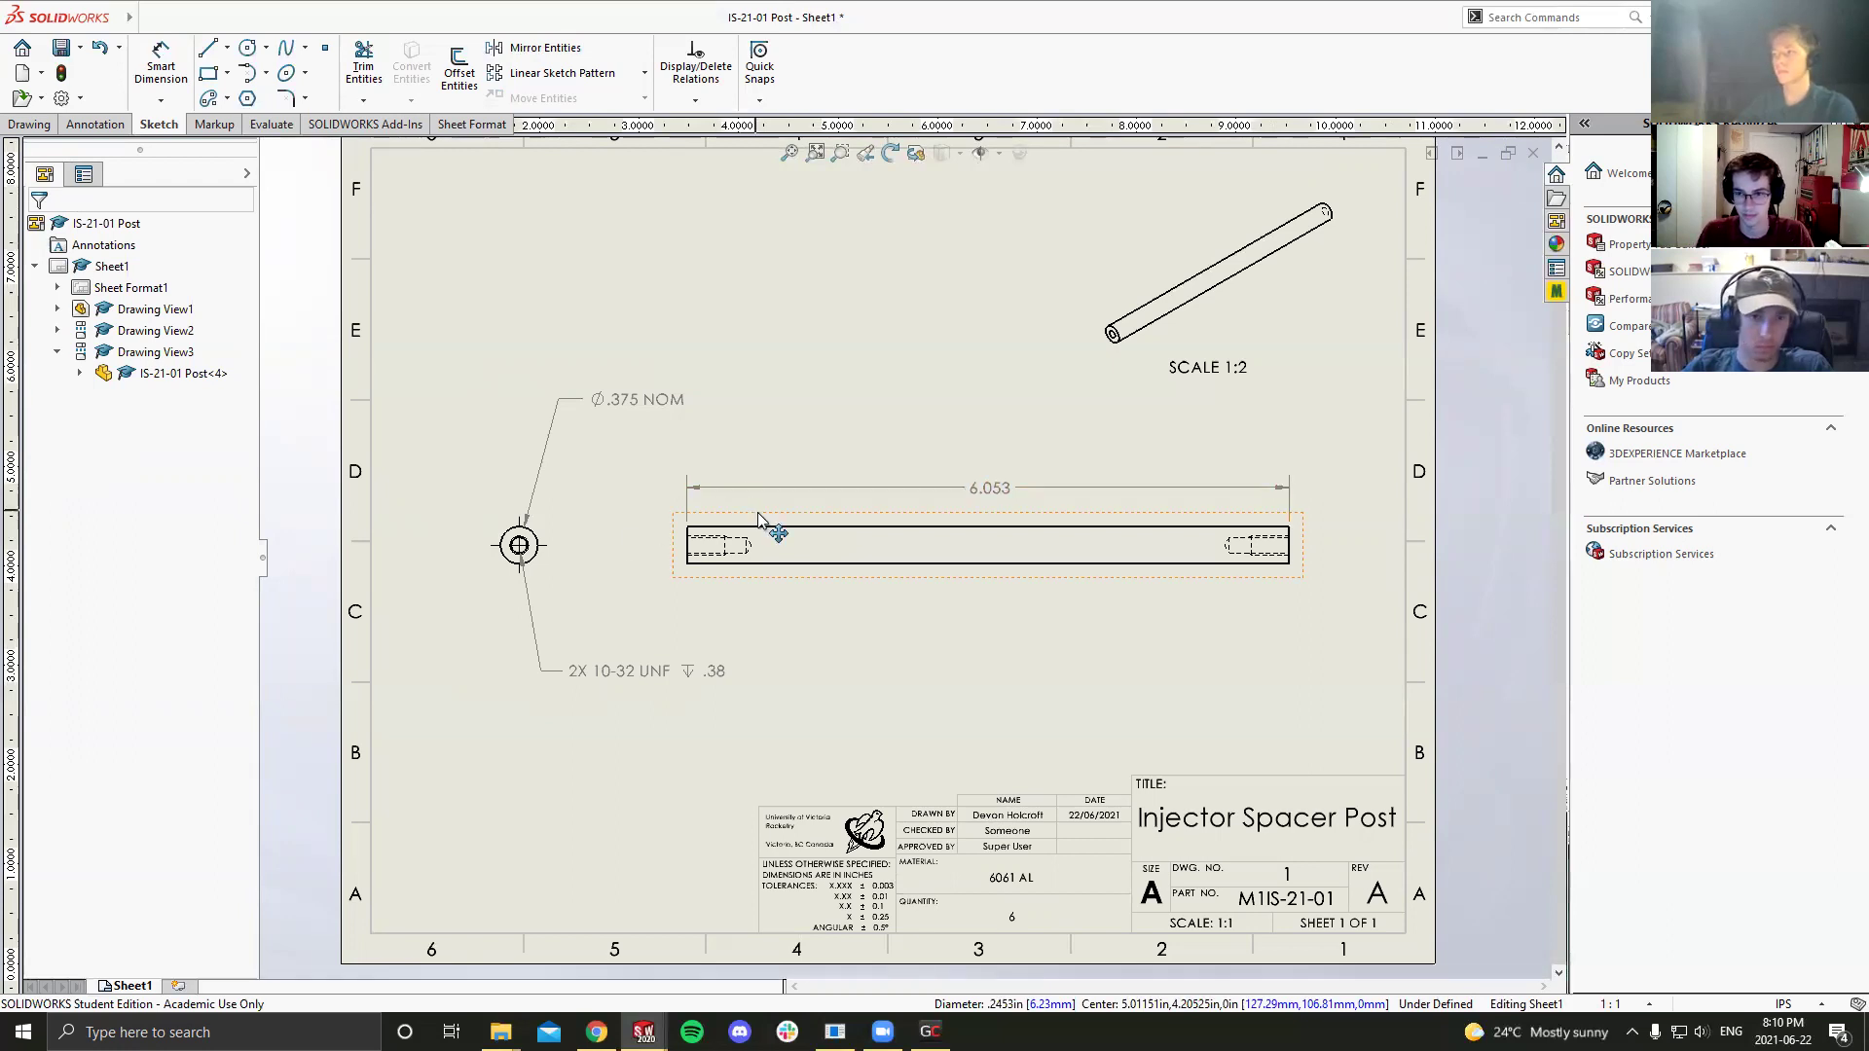
{"action": "key", "text": "ctrl+s"}
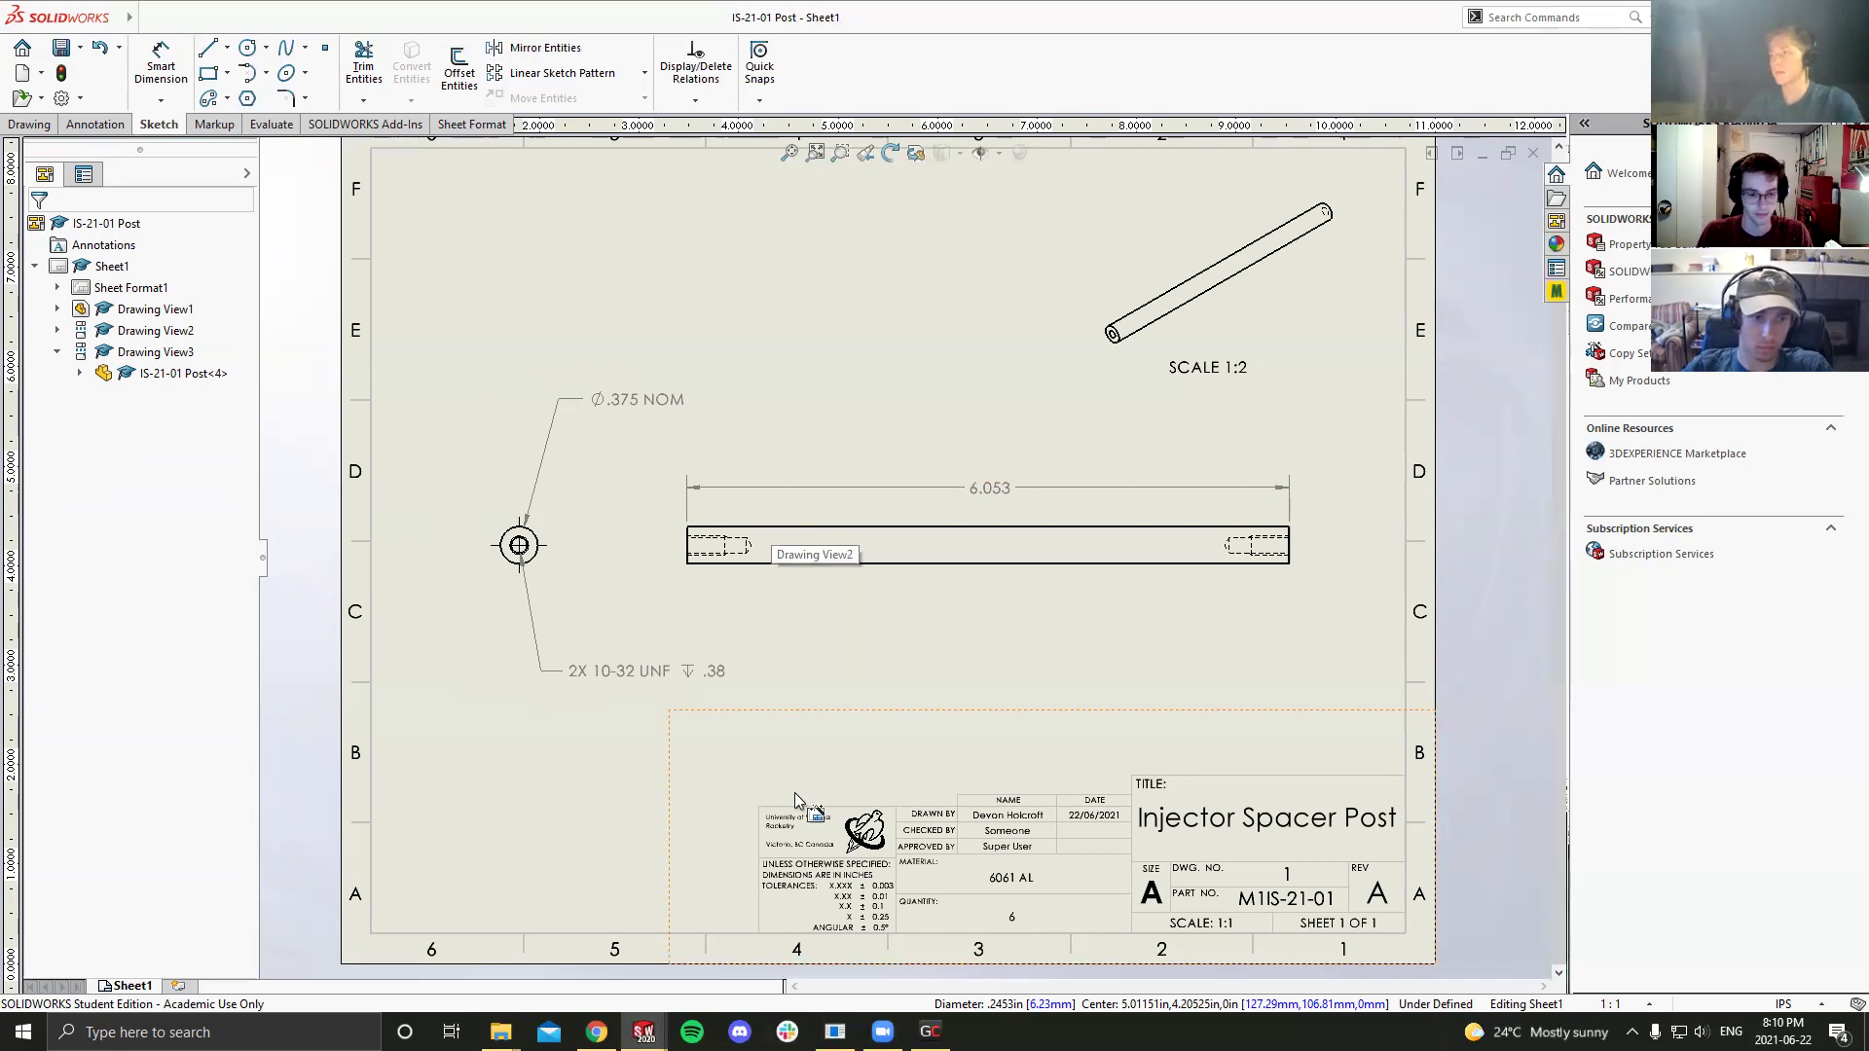
{"action": "mouse_move", "coordinate": [643, 1032]}
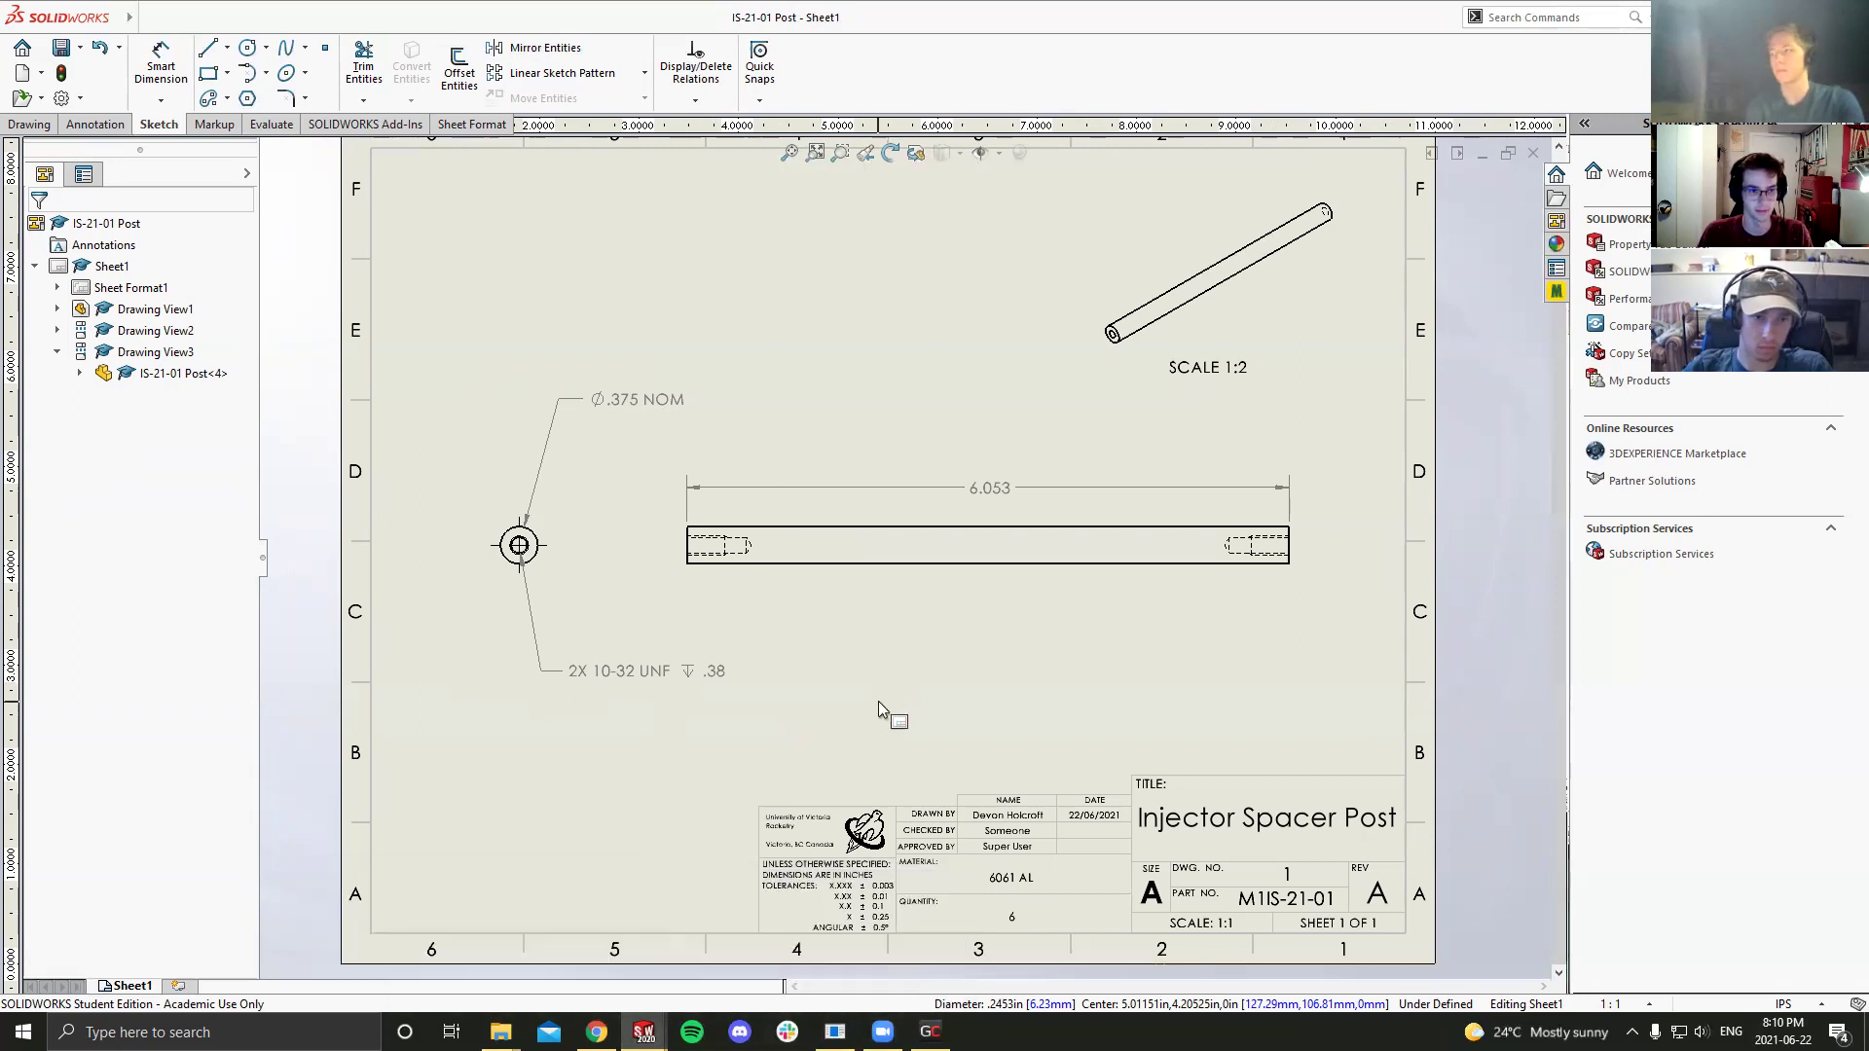
{"action": "scroll", "coordinate": [878, 701], "scroll_direction": "down", "scroll_amount": 1}
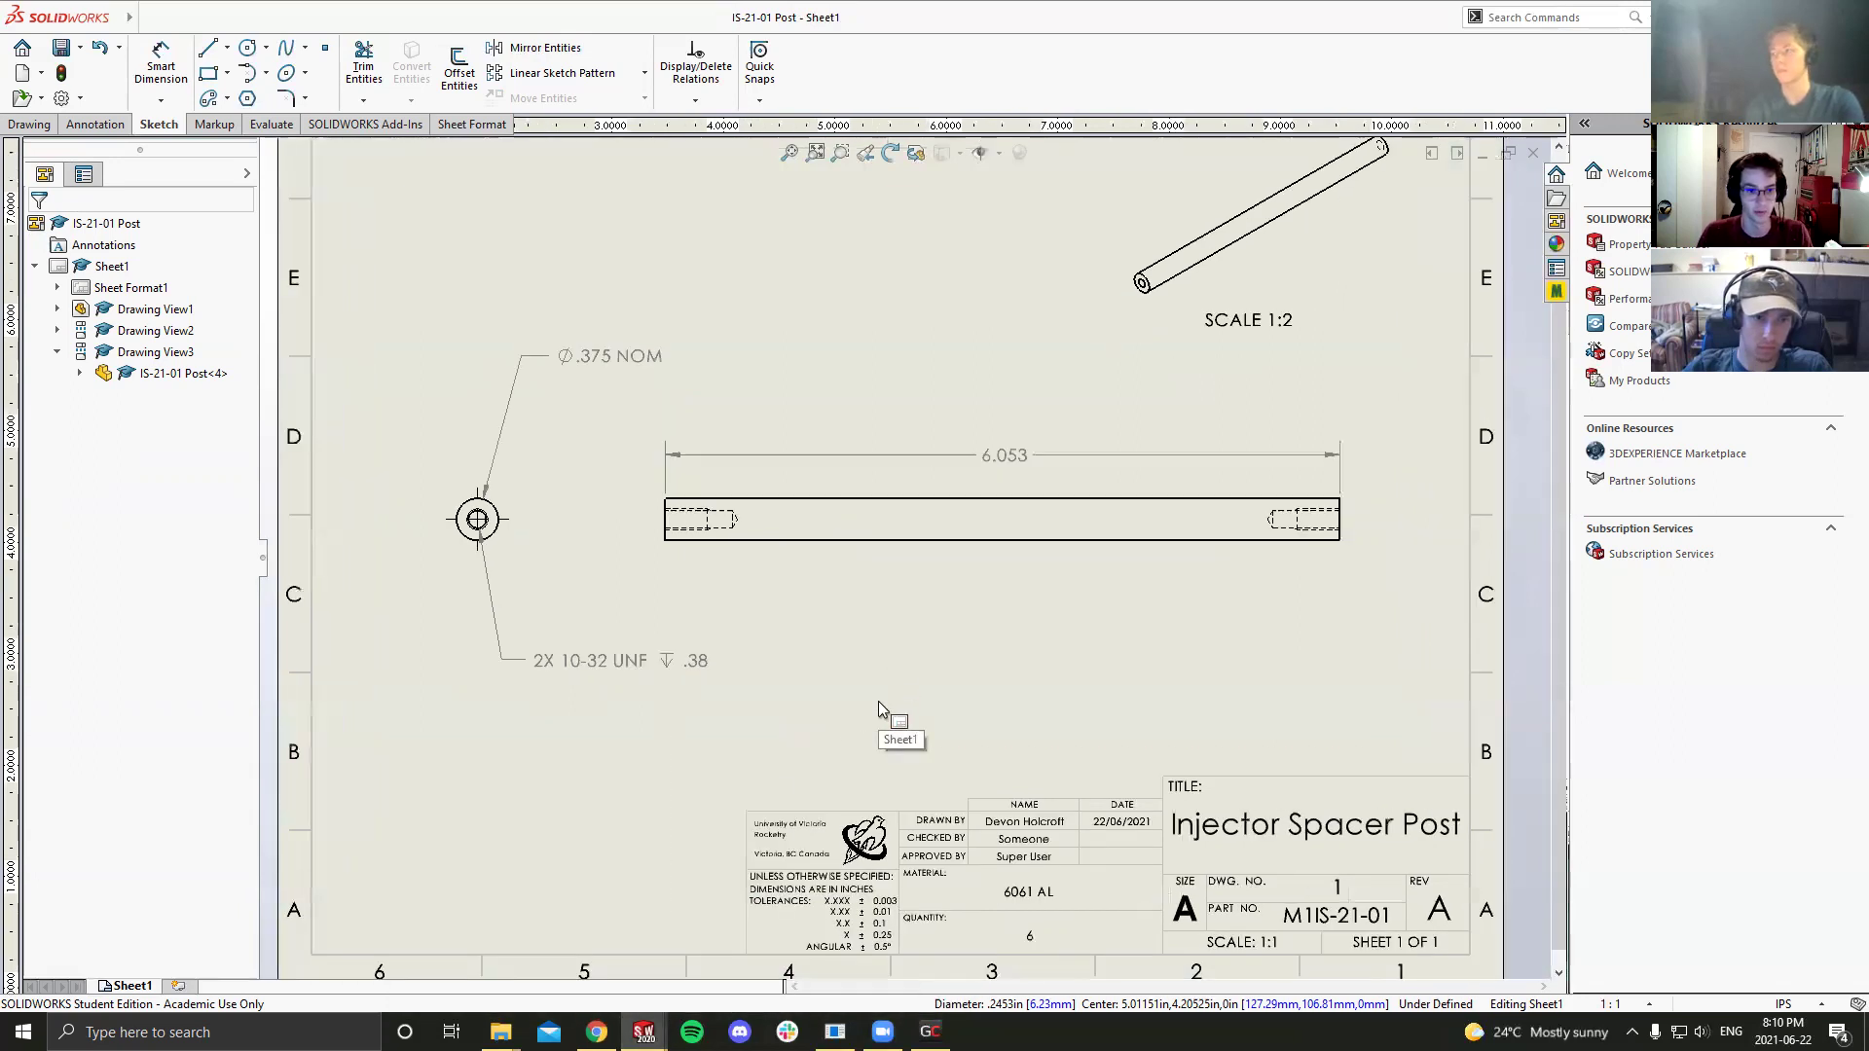
{"action": "key", "text": "f"}
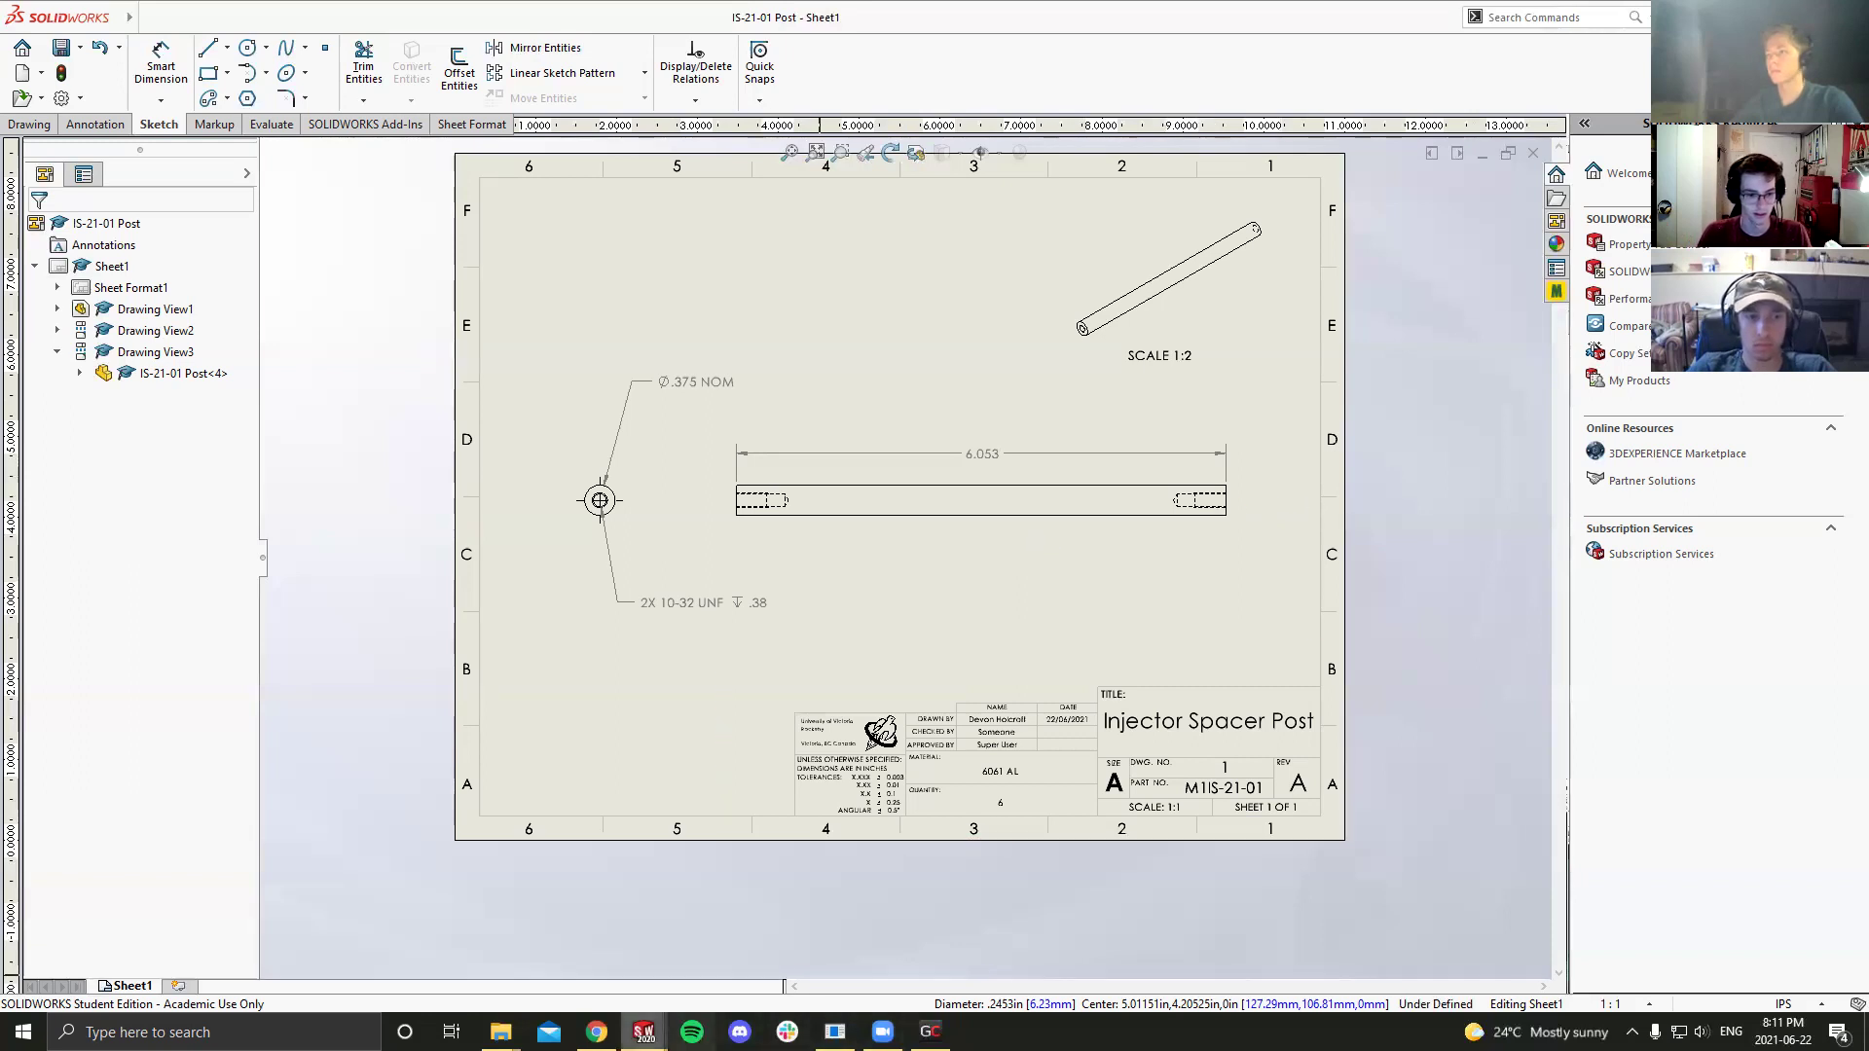
{"action": "mouse_move", "coordinate": [645, 1032]}
{"action": "left_click", "coordinate": [790, 963]}
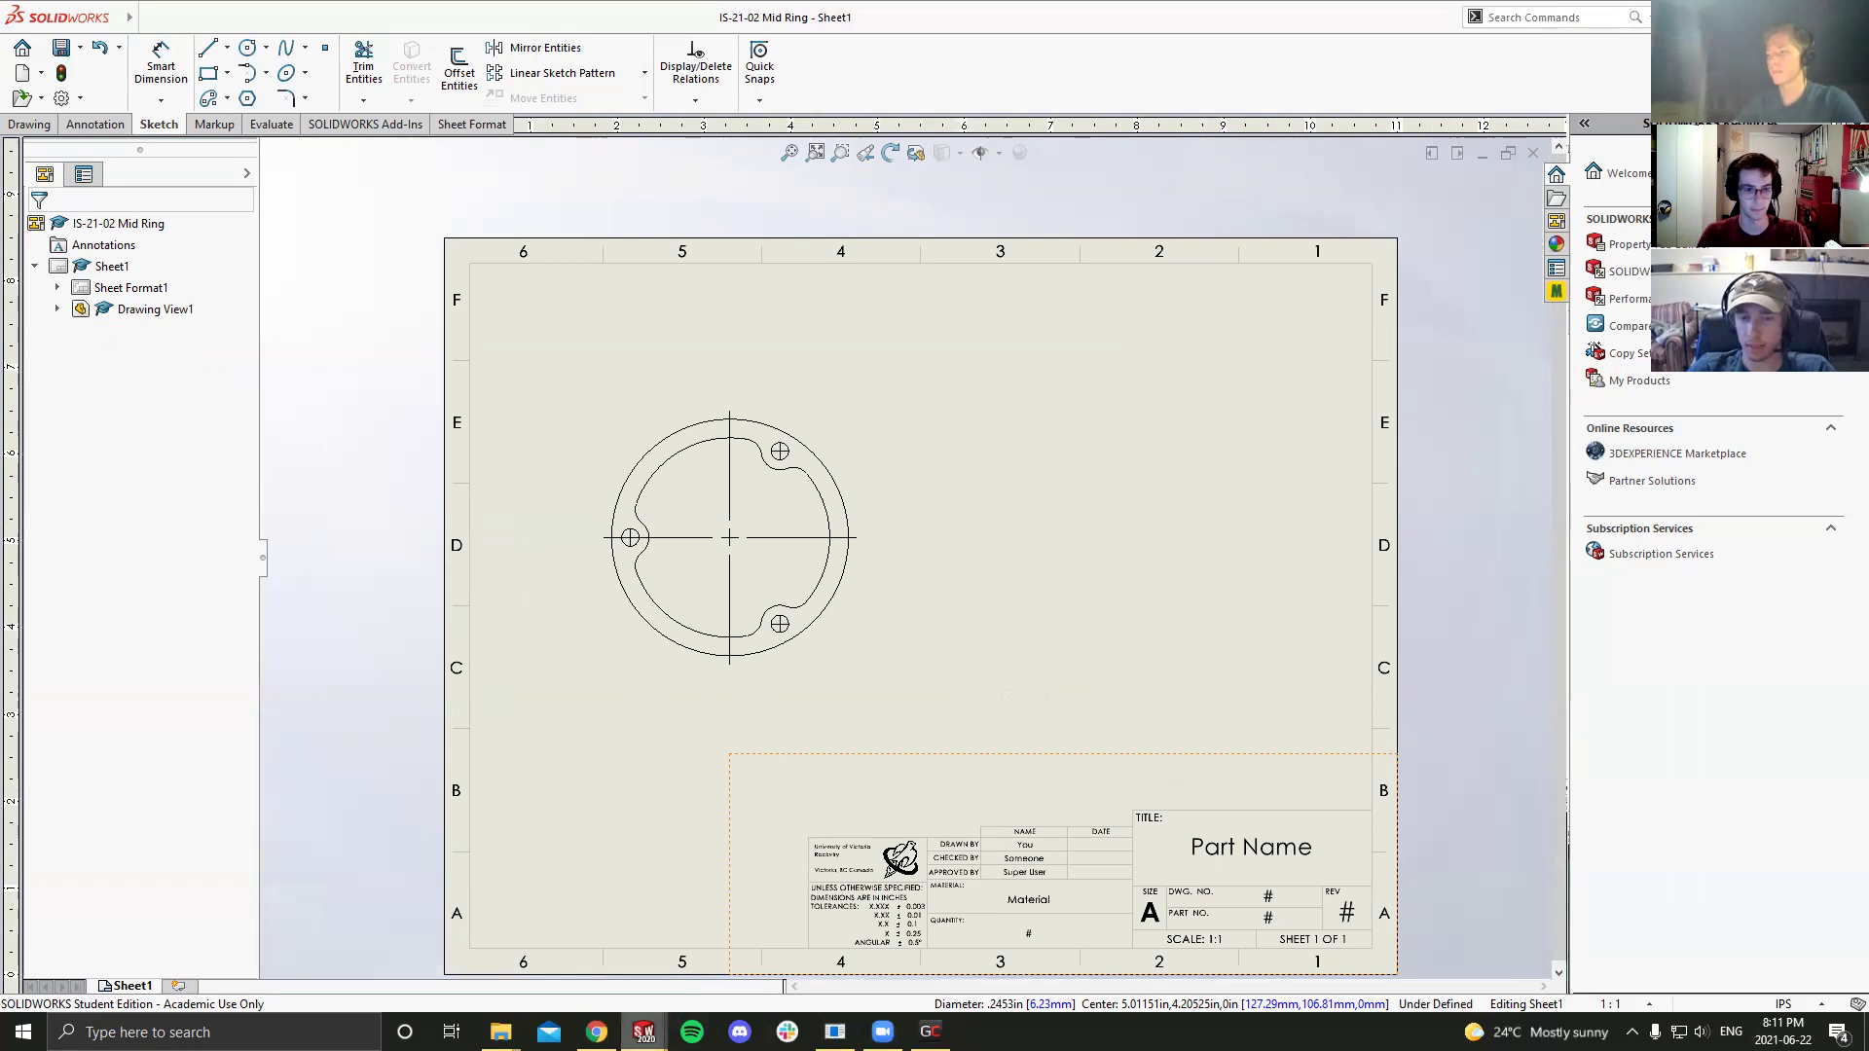
{"action": "scroll", "coordinate": [784, 491], "scroll_direction": "down", "scroll_amount": 3}
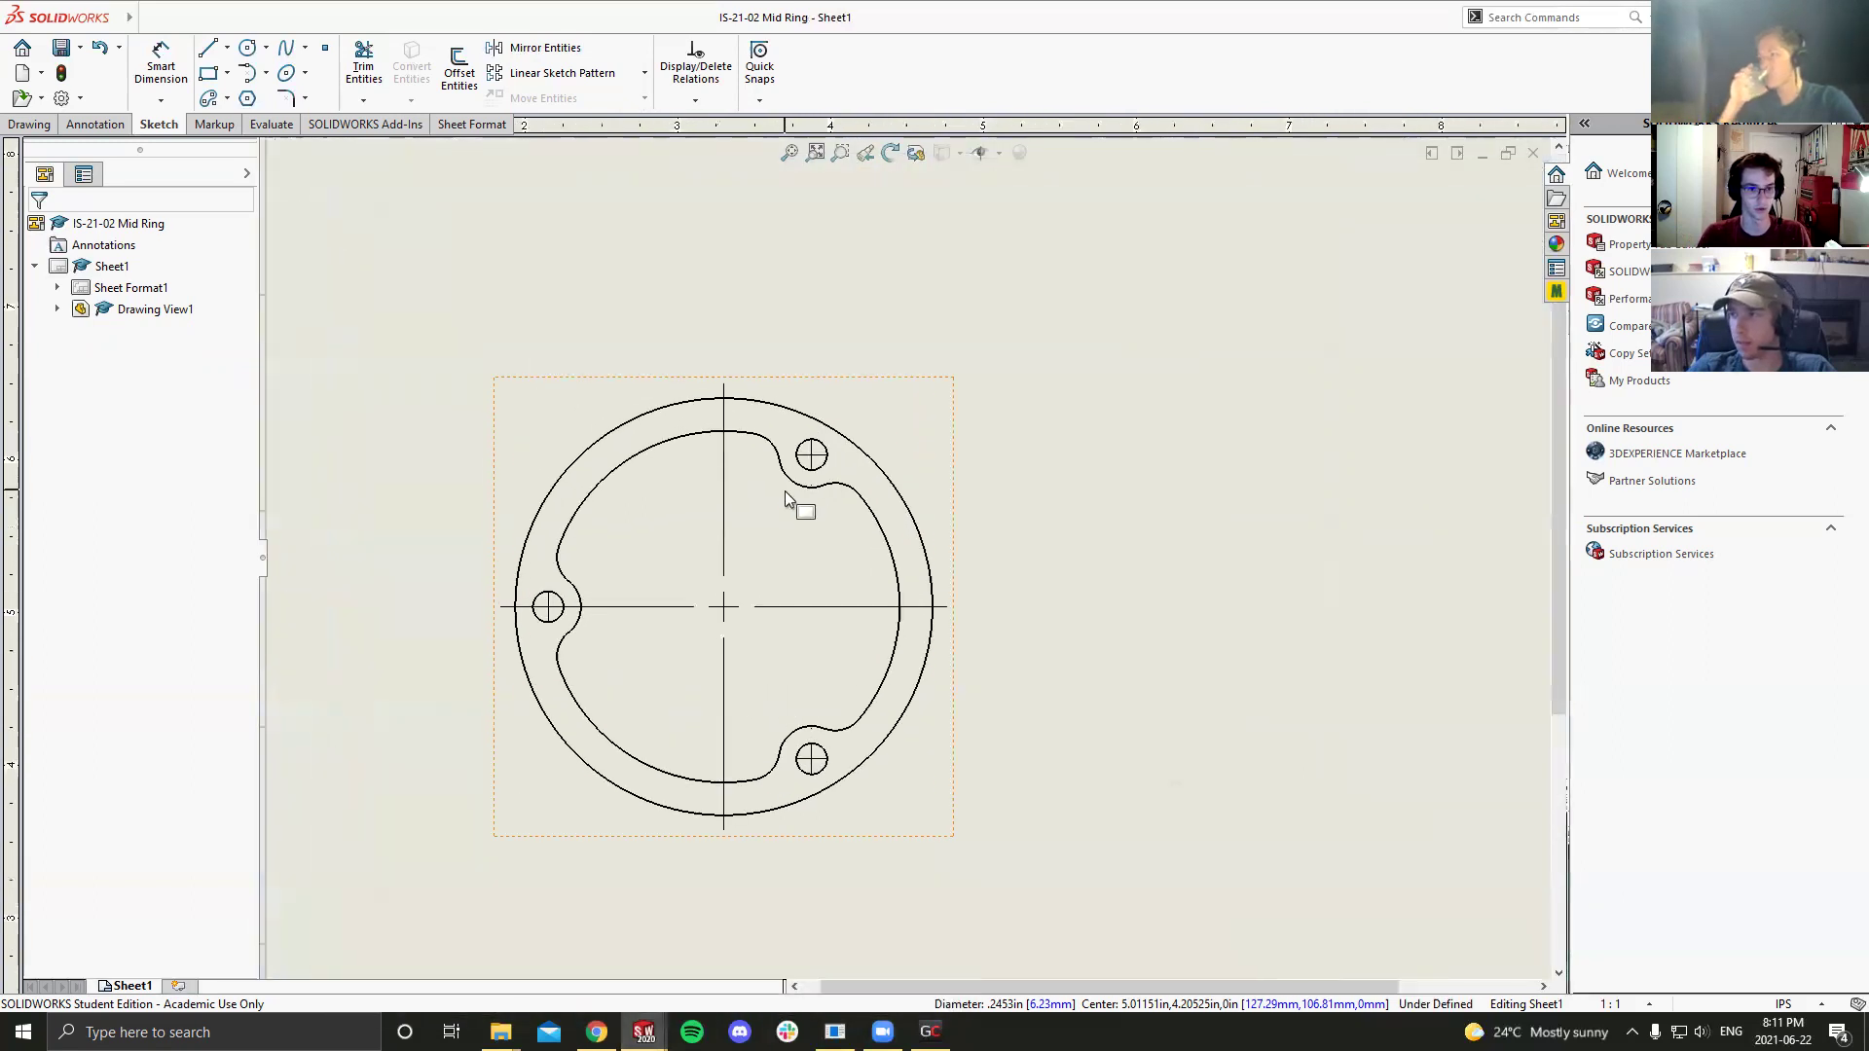
{"action": "scroll", "coordinate": [781, 505], "scroll_direction": "down", "scroll_amount": 1}
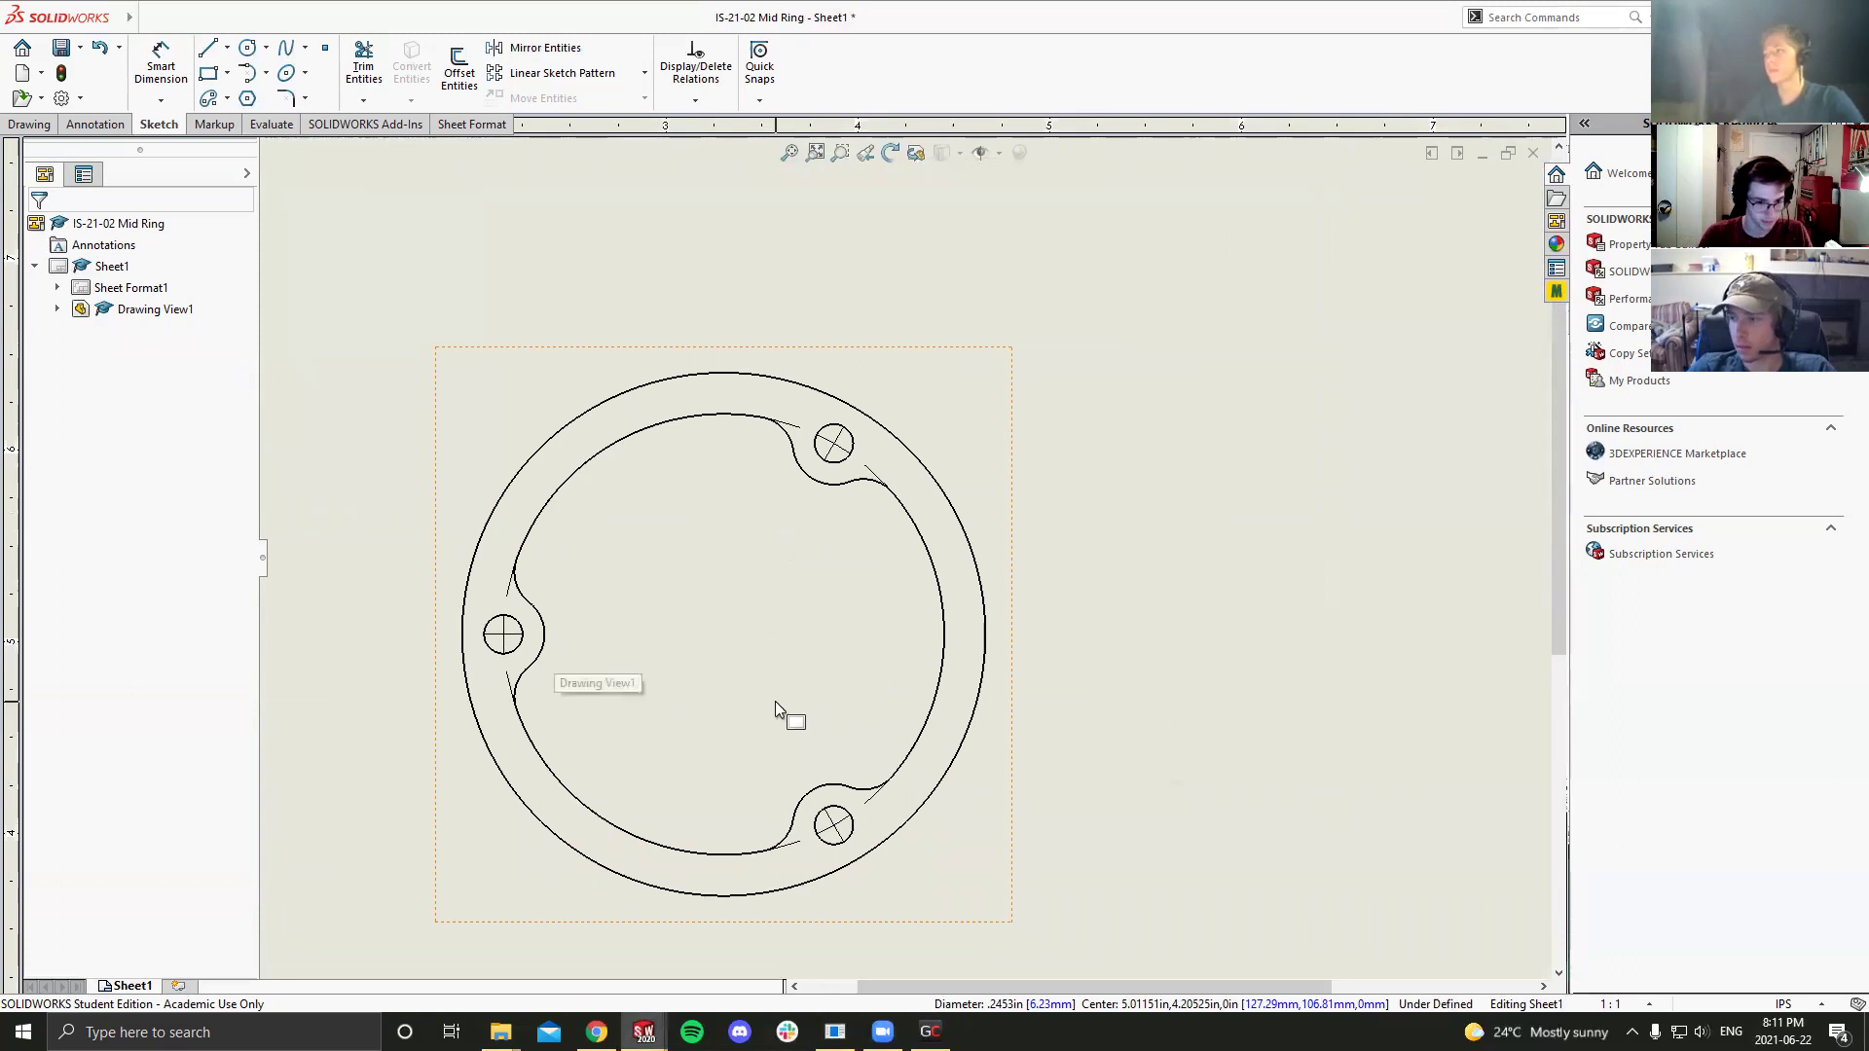
{"action": "key", "text": "c"}
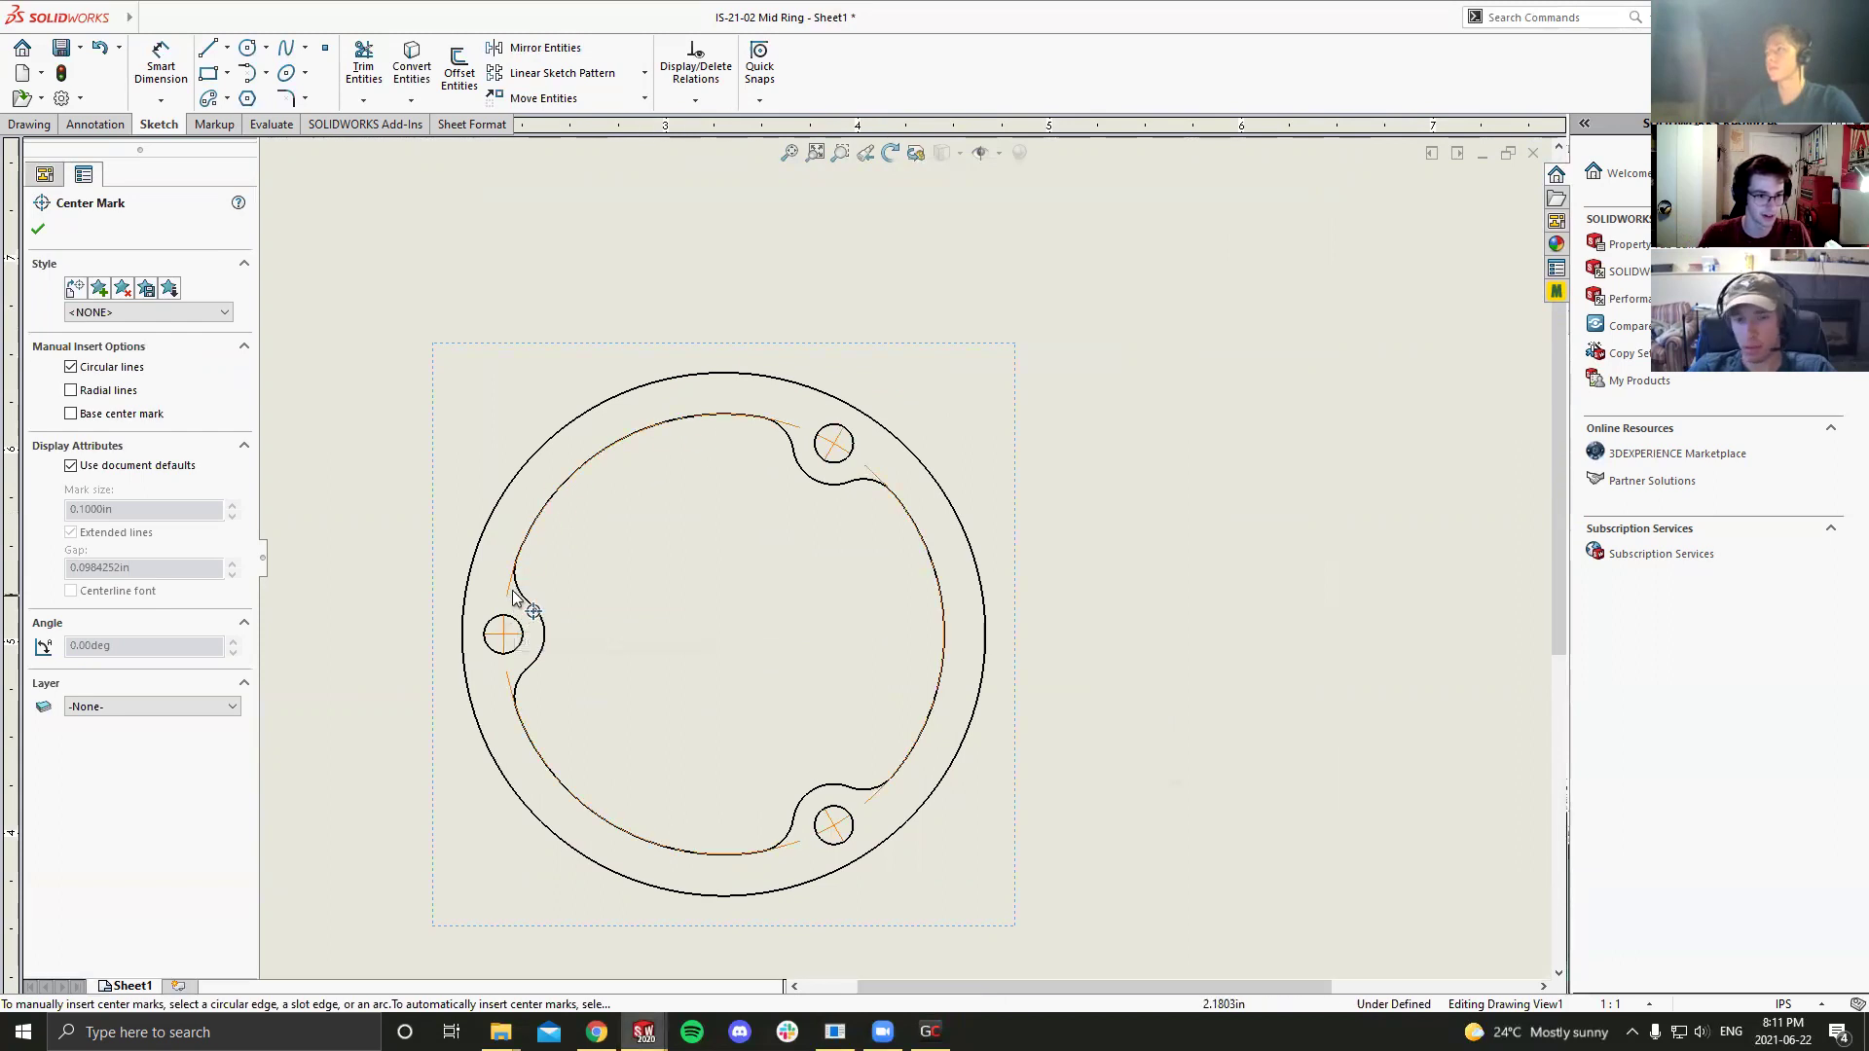
{"action": "left_click", "coordinate": [508, 597]}
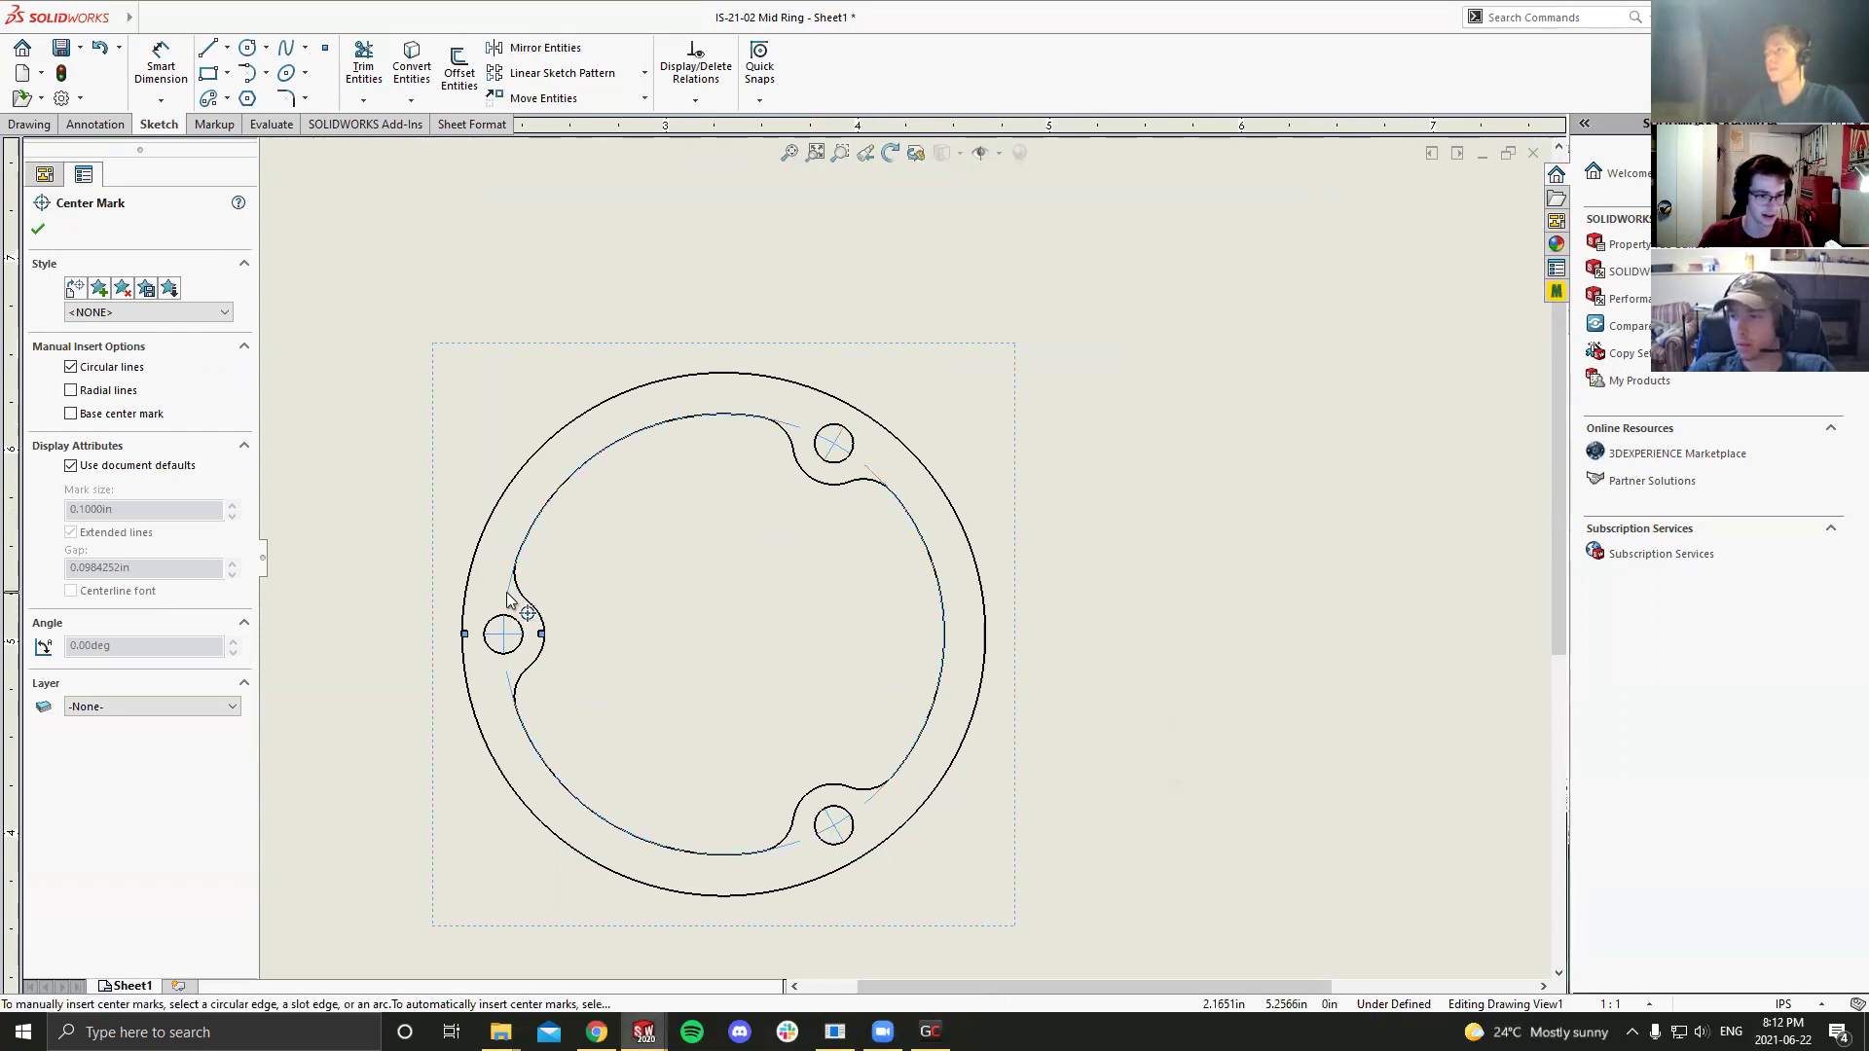
{"action": "key", "text": "Delete"}
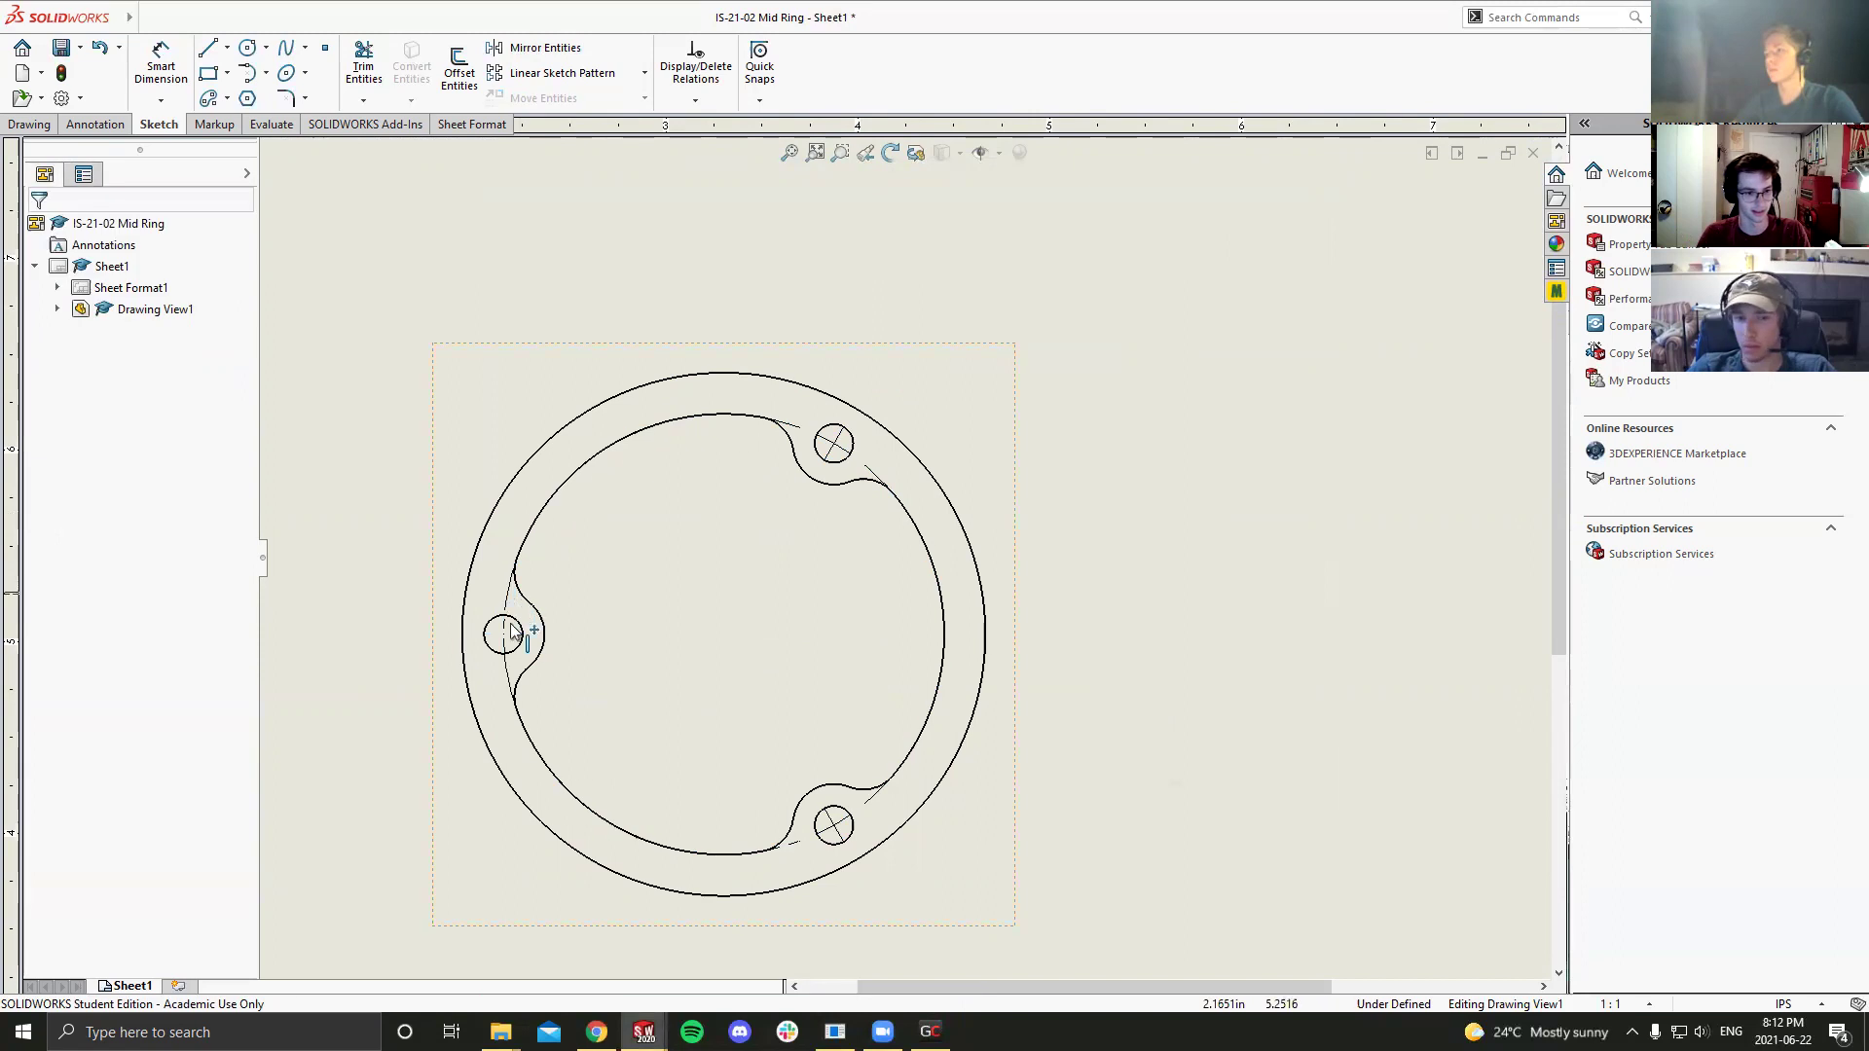
{"action": "key", "text": "c"}
{"action": "key", "text": "Escape"}
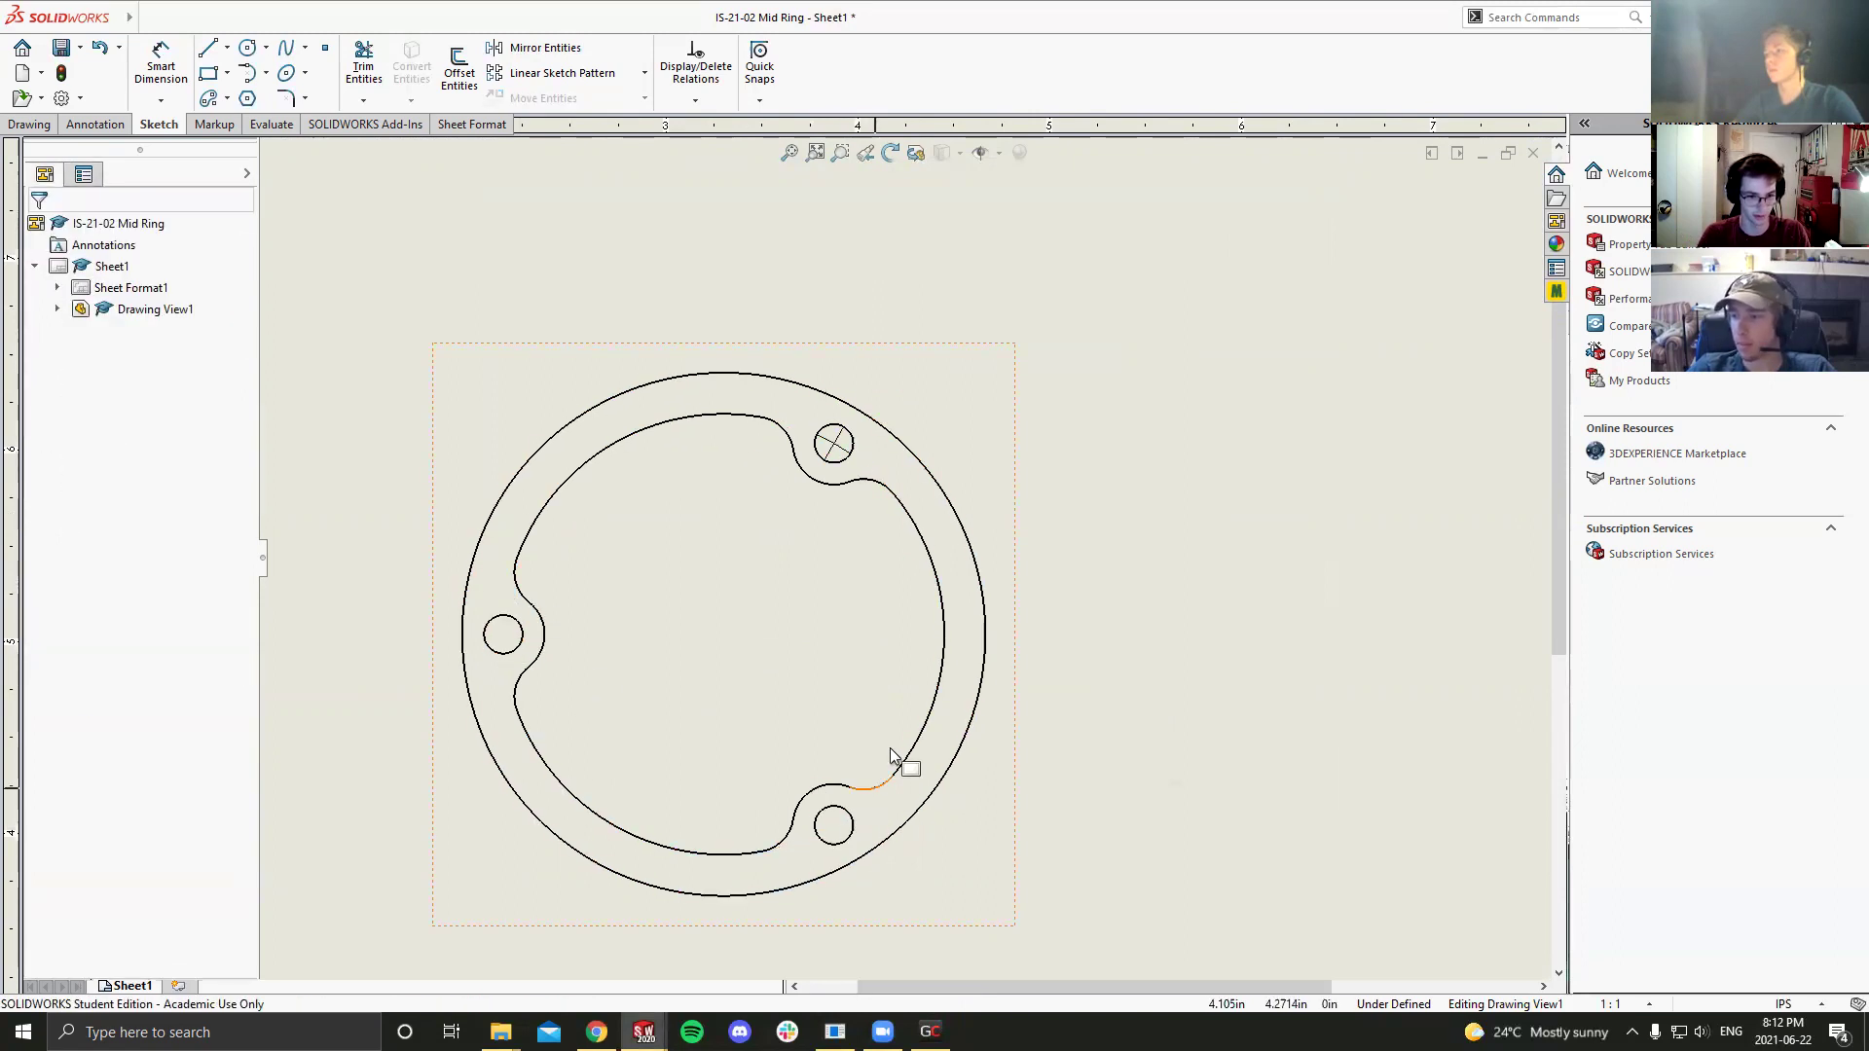
{"action": "left_click", "coordinate": [834, 444]}
{"action": "key", "text": "Delete"}
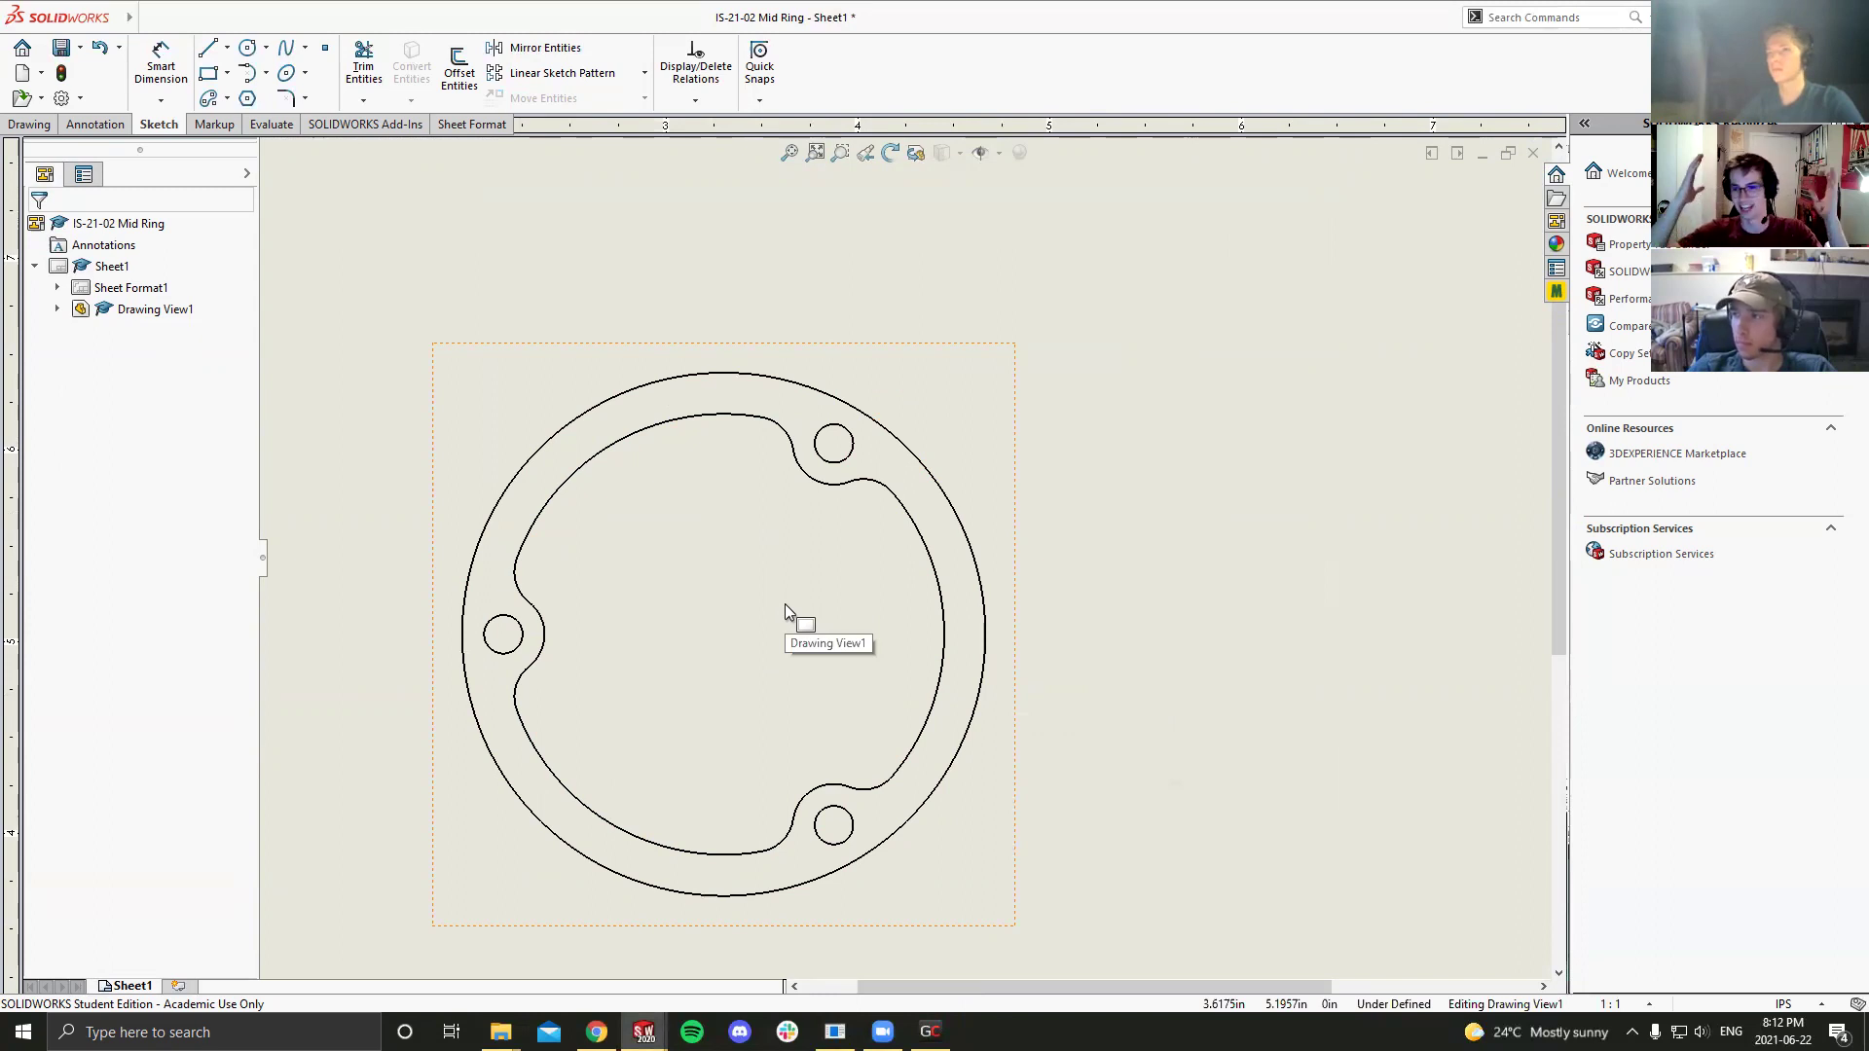
{"action": "scroll", "coordinate": [825, 642], "scroll_direction": "up", "scroll_amount": 2}
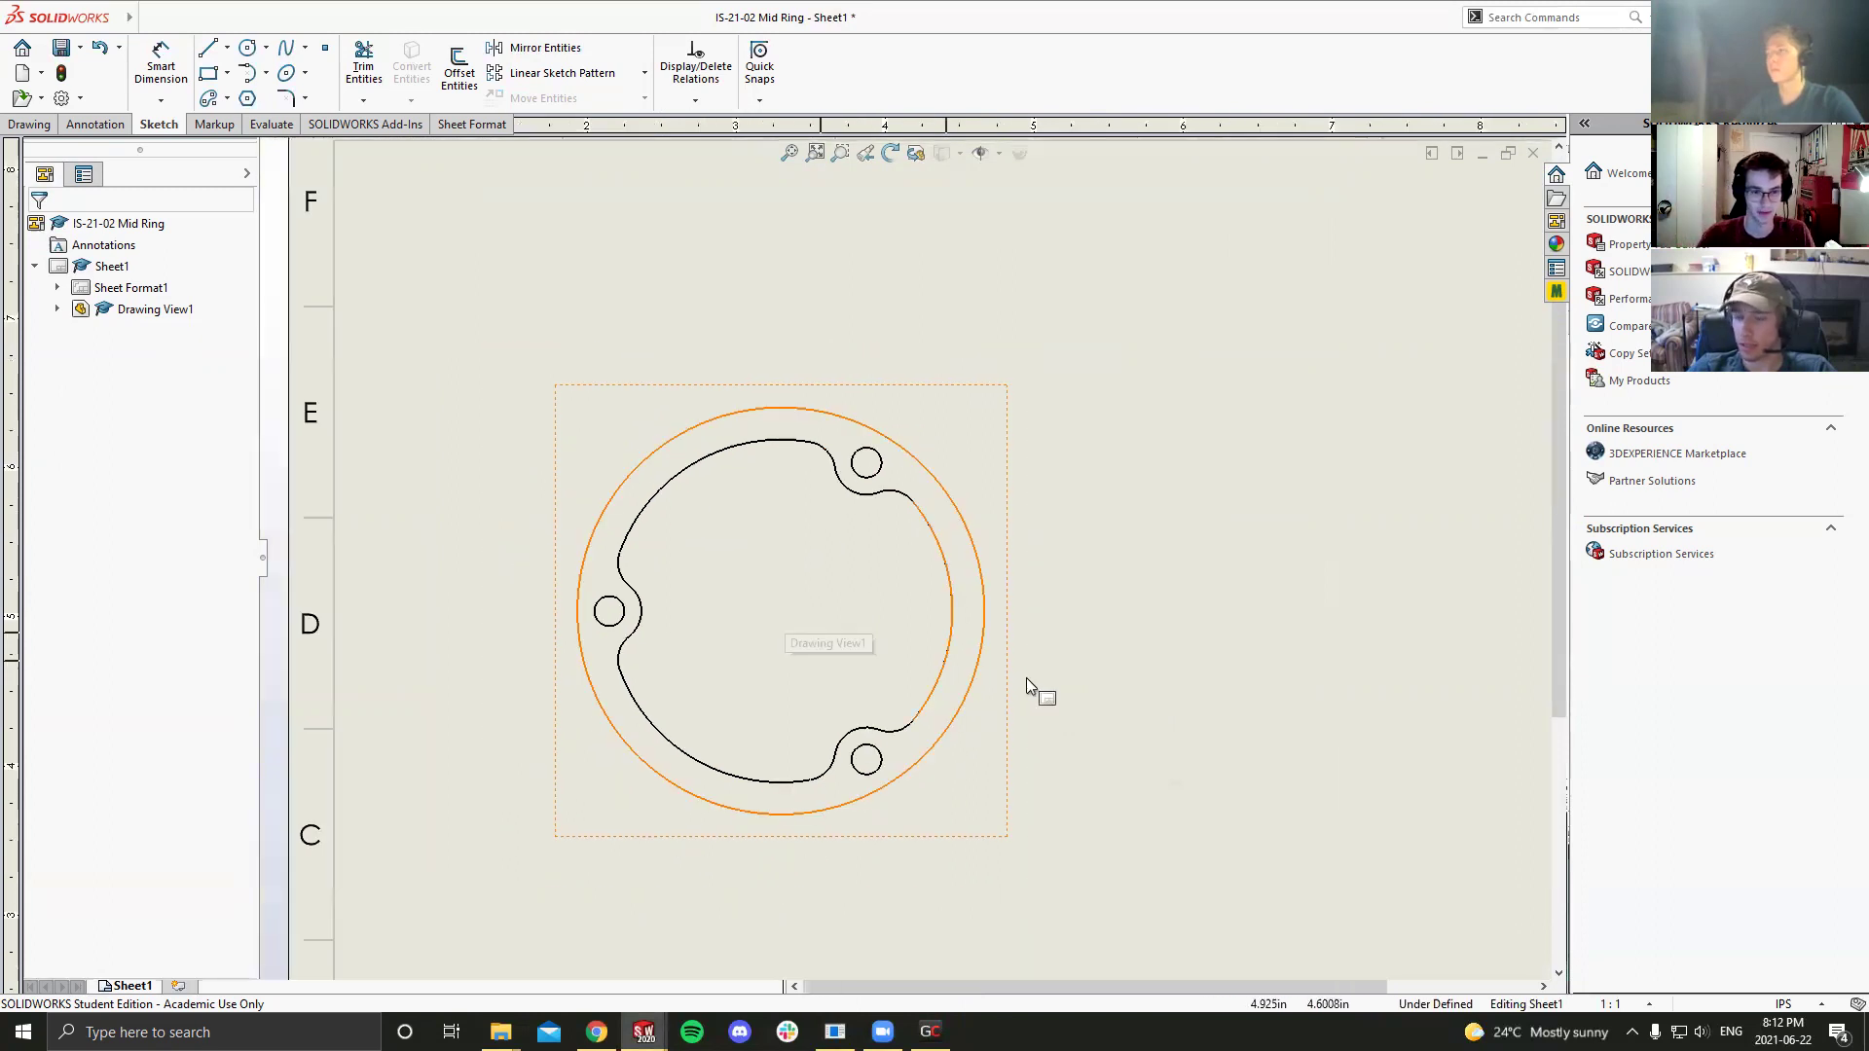
{"action": "scroll", "coordinate": [1041, 681], "scroll_direction": "up", "scroll_amount": 3}
{"action": "scroll", "coordinate": [1012, 667], "scroll_direction": "down", "scroll_amount": 4}
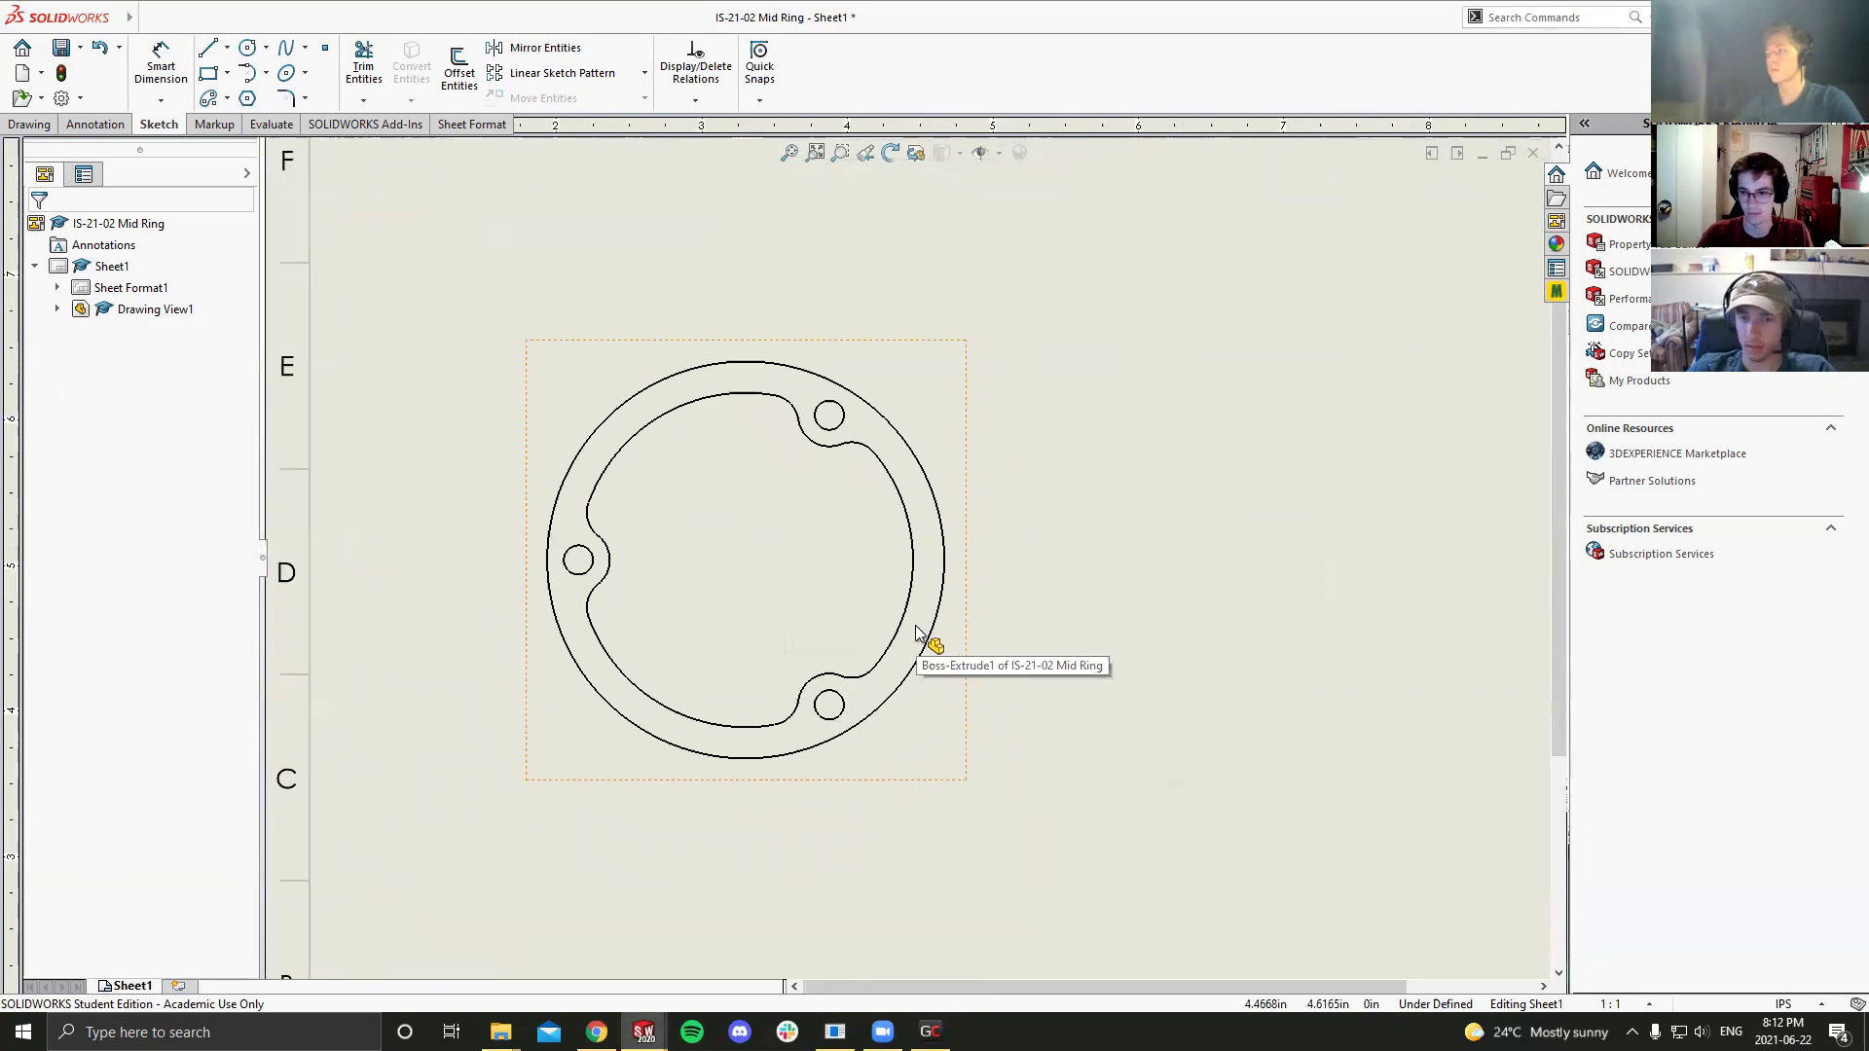
{"action": "scroll", "coordinate": [910, 643], "scroll_direction": "up", "scroll_amount": 3}
{"action": "scroll", "coordinate": [892, 633], "scroll_direction": "down", "scroll_amount": 3}
{"action": "scroll", "coordinate": [757, 485], "scroll_direction": "down", "scroll_amount": 3}
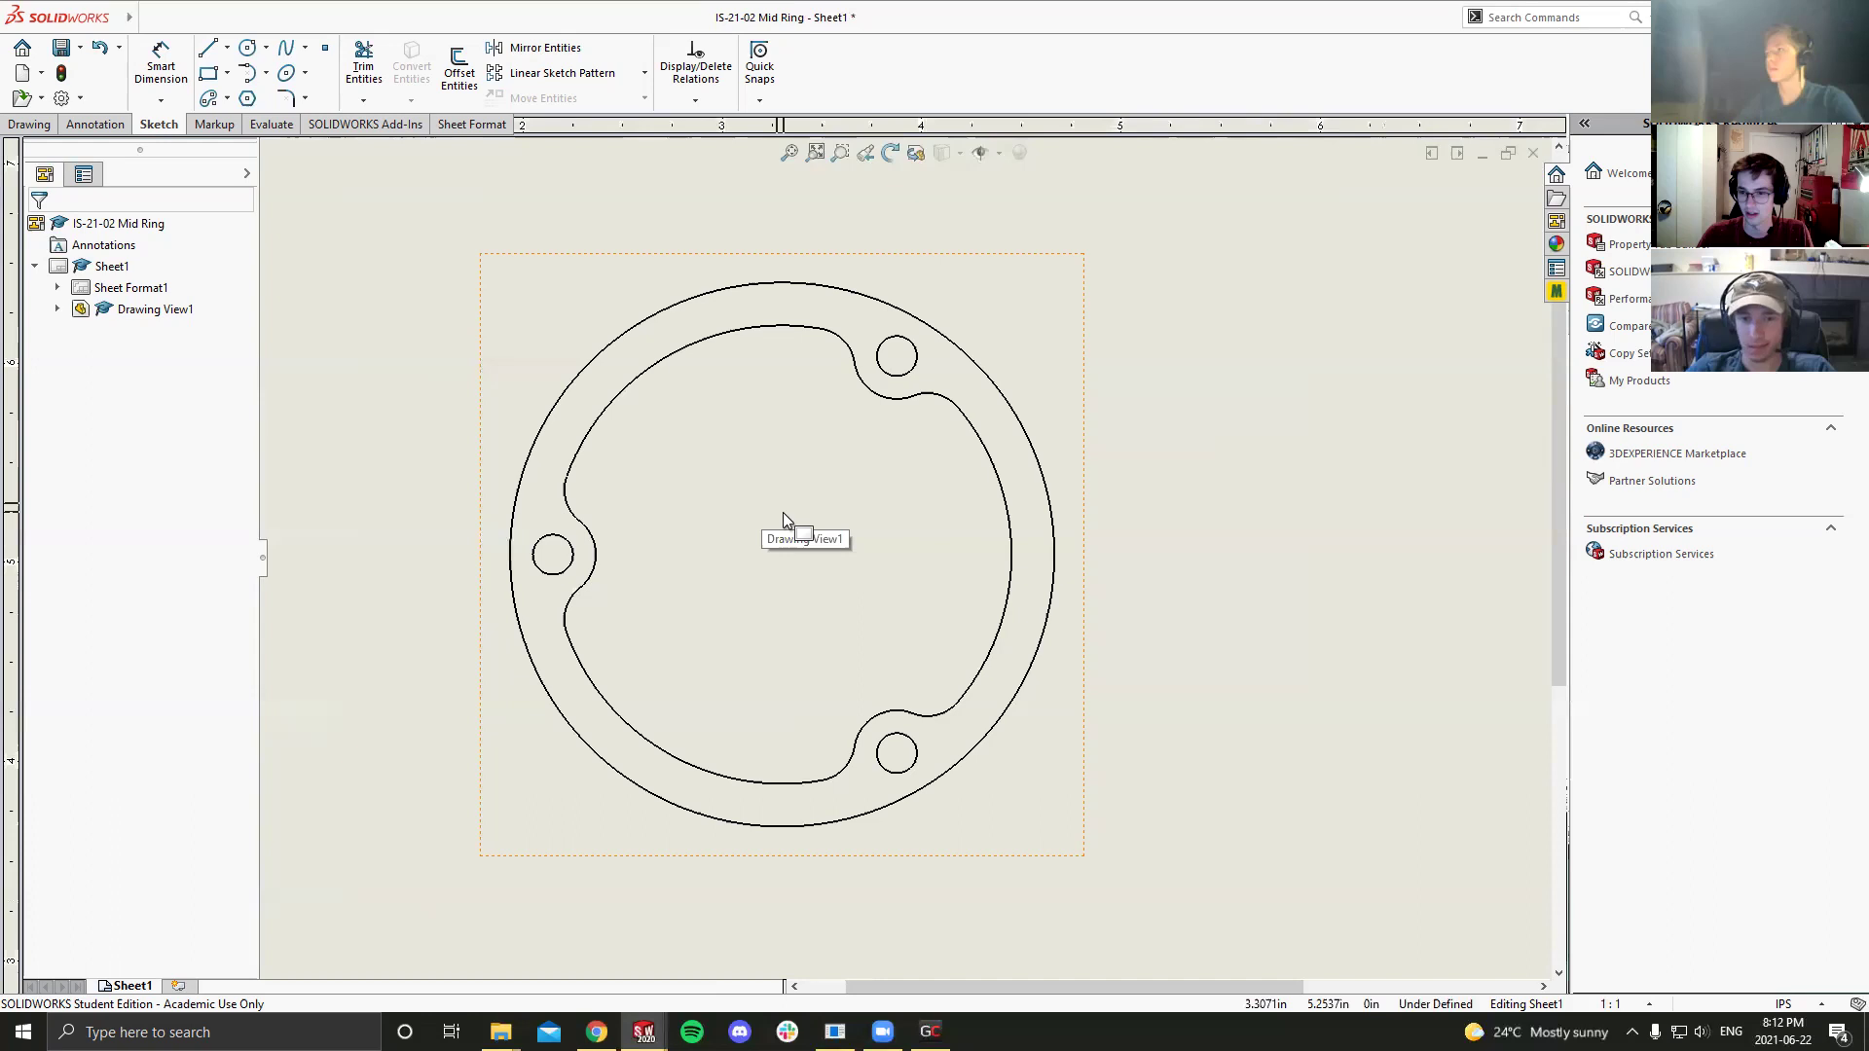
Step: Set the ring view's tangent edges to Tangent Edges Removed
{"action": "left_click", "coordinate": [915, 353]}
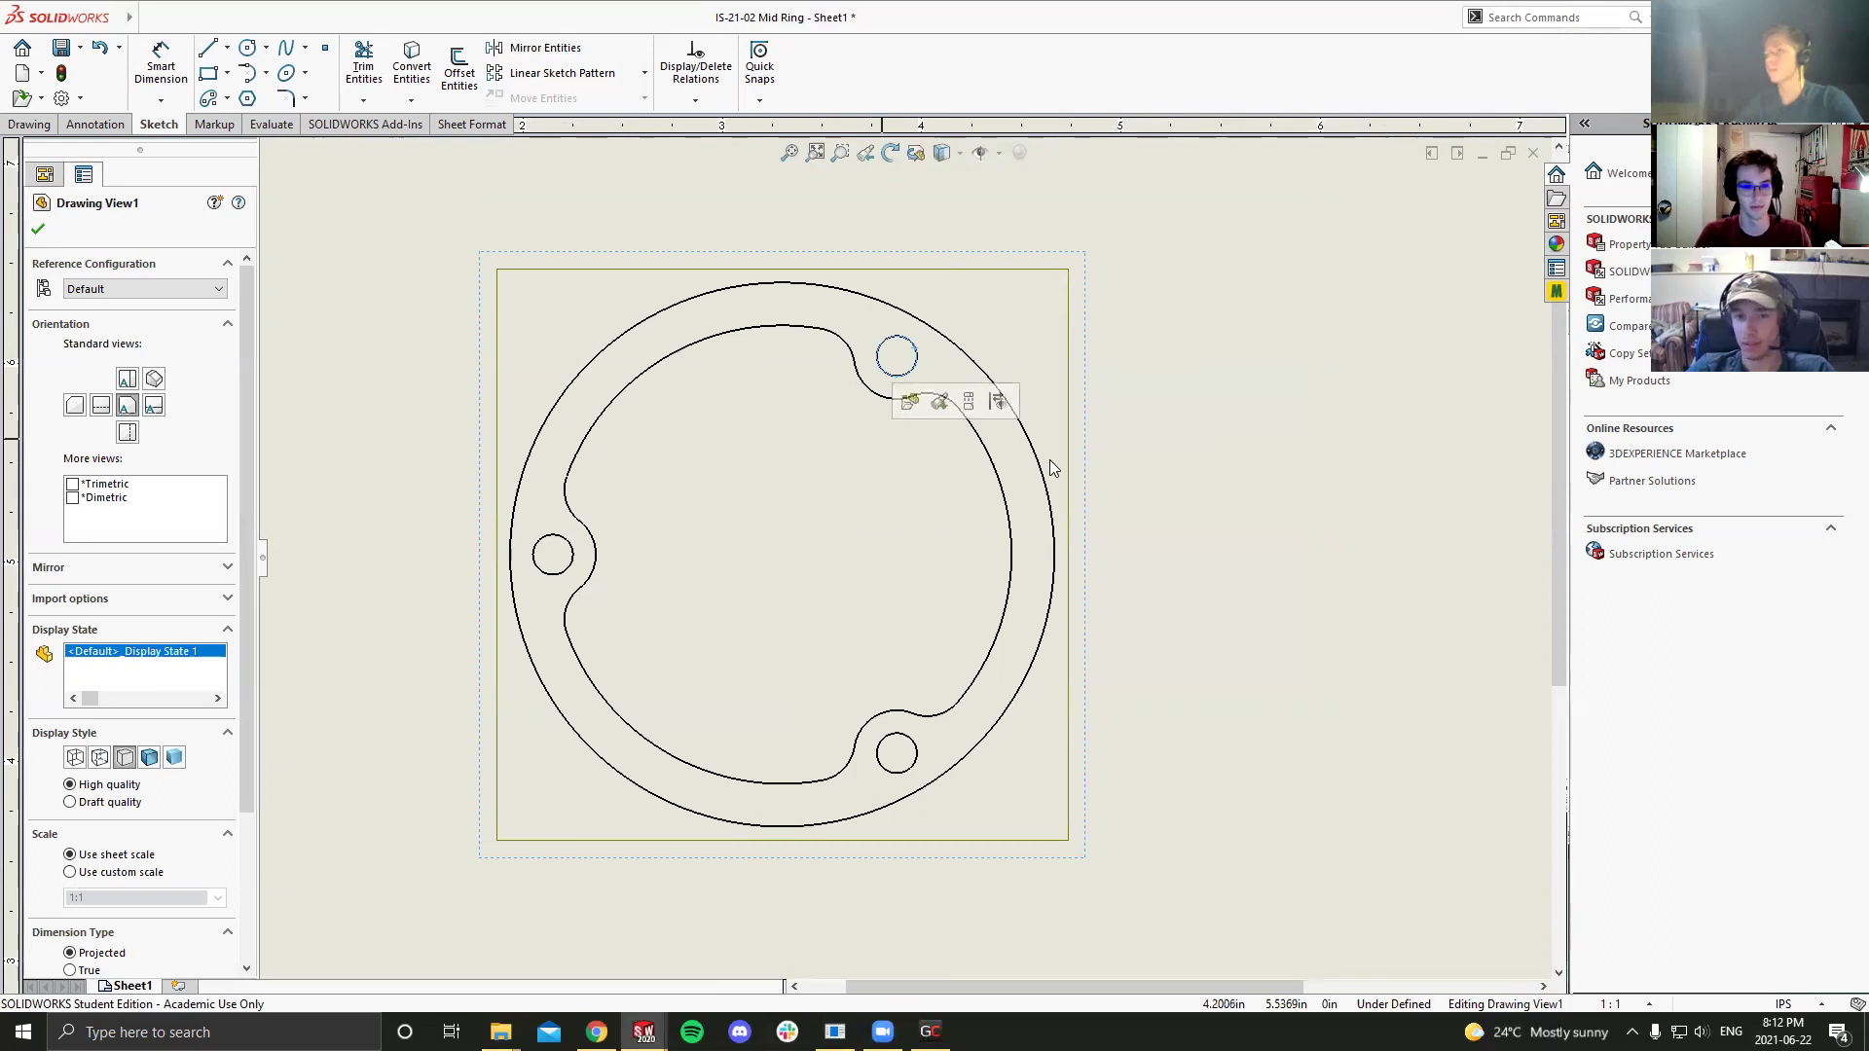
{"action": "left_click", "coordinate": [1151, 473]}
{"action": "scroll", "coordinate": [1158, 502], "scroll_direction": "up", "scroll_amount": 2}
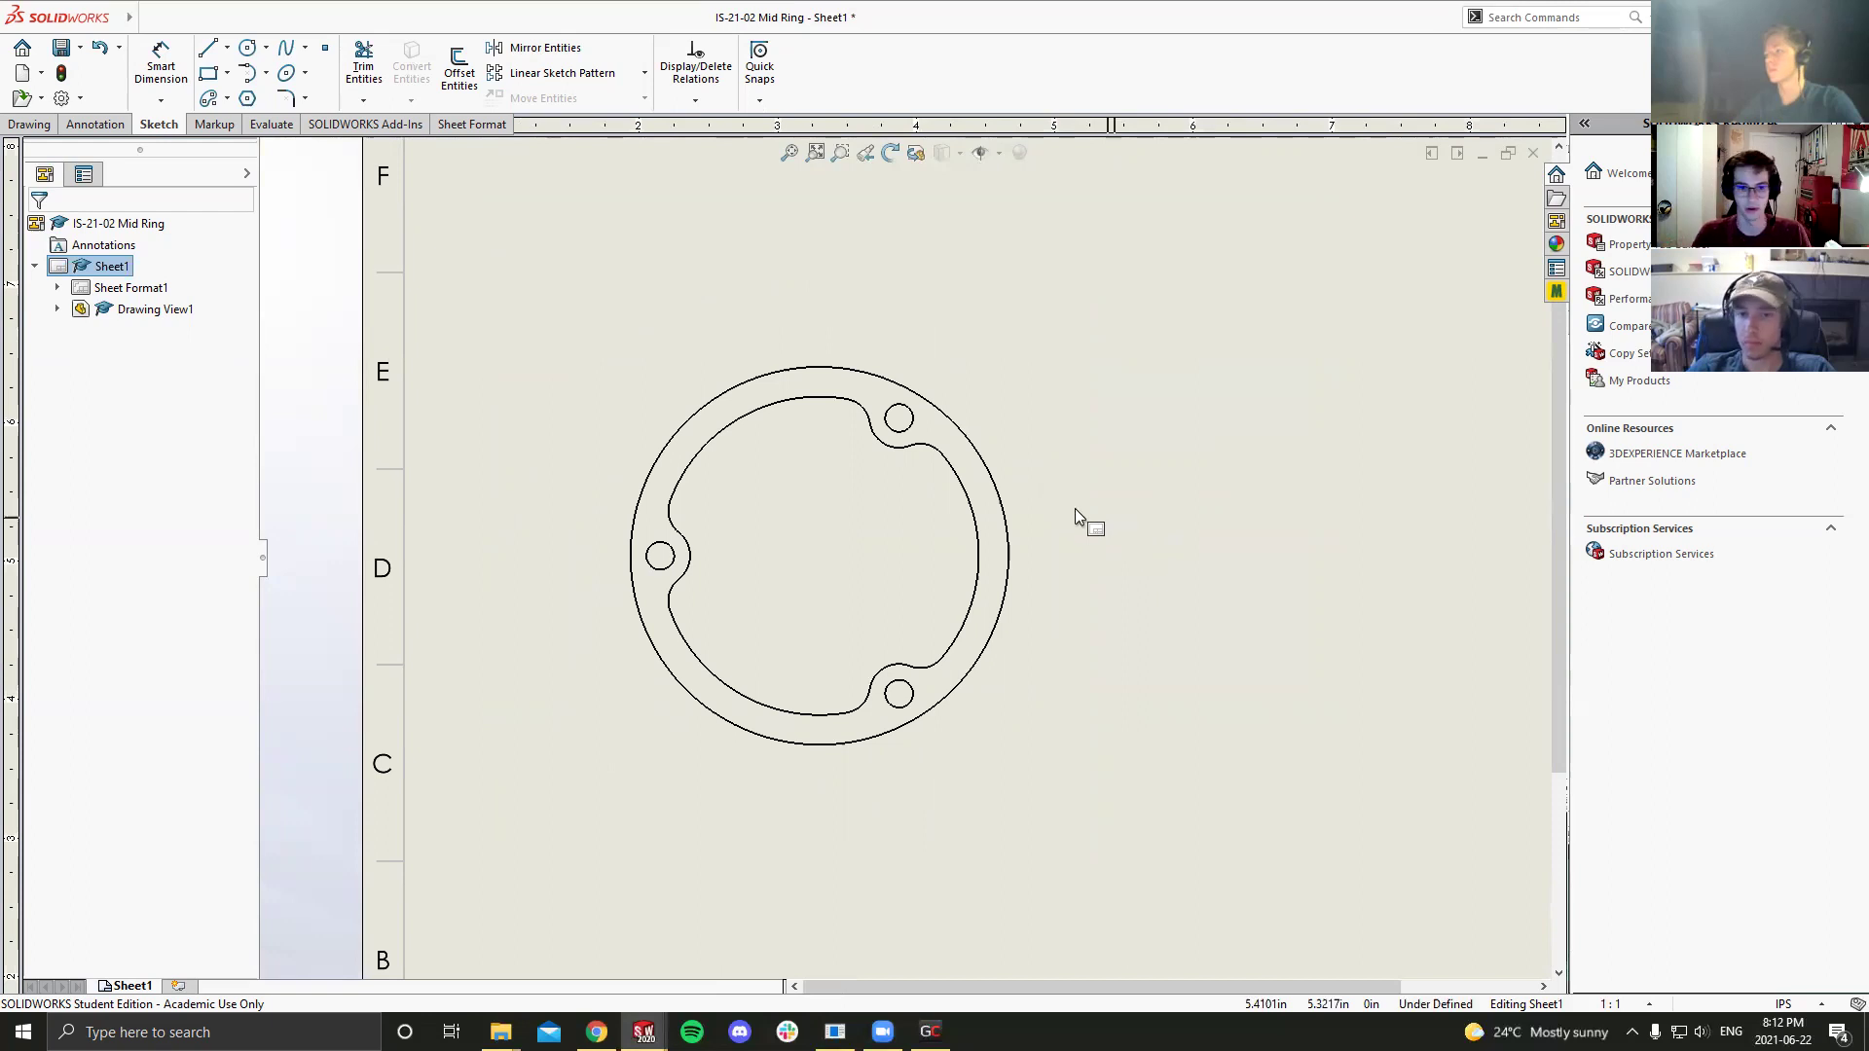
{"action": "right_click", "coordinate": [904, 530]}
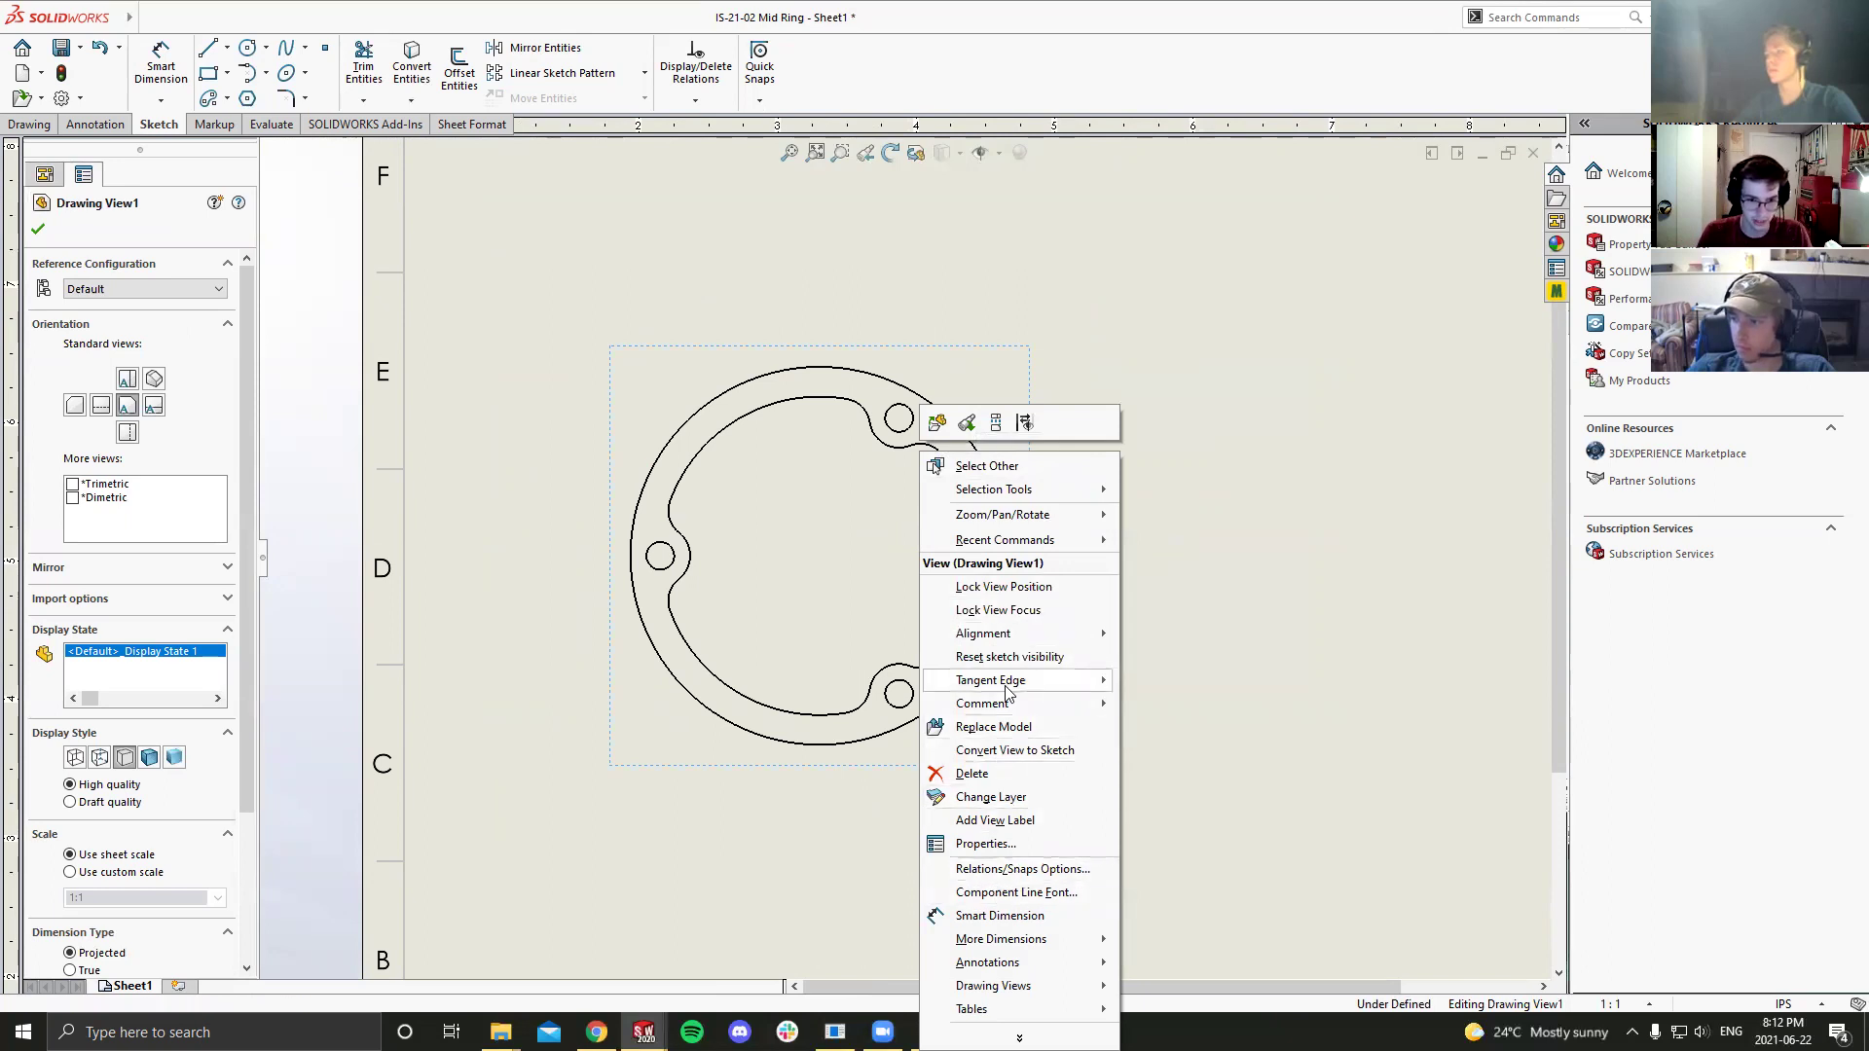
{"action": "mouse_move", "coordinate": [1008, 691]}
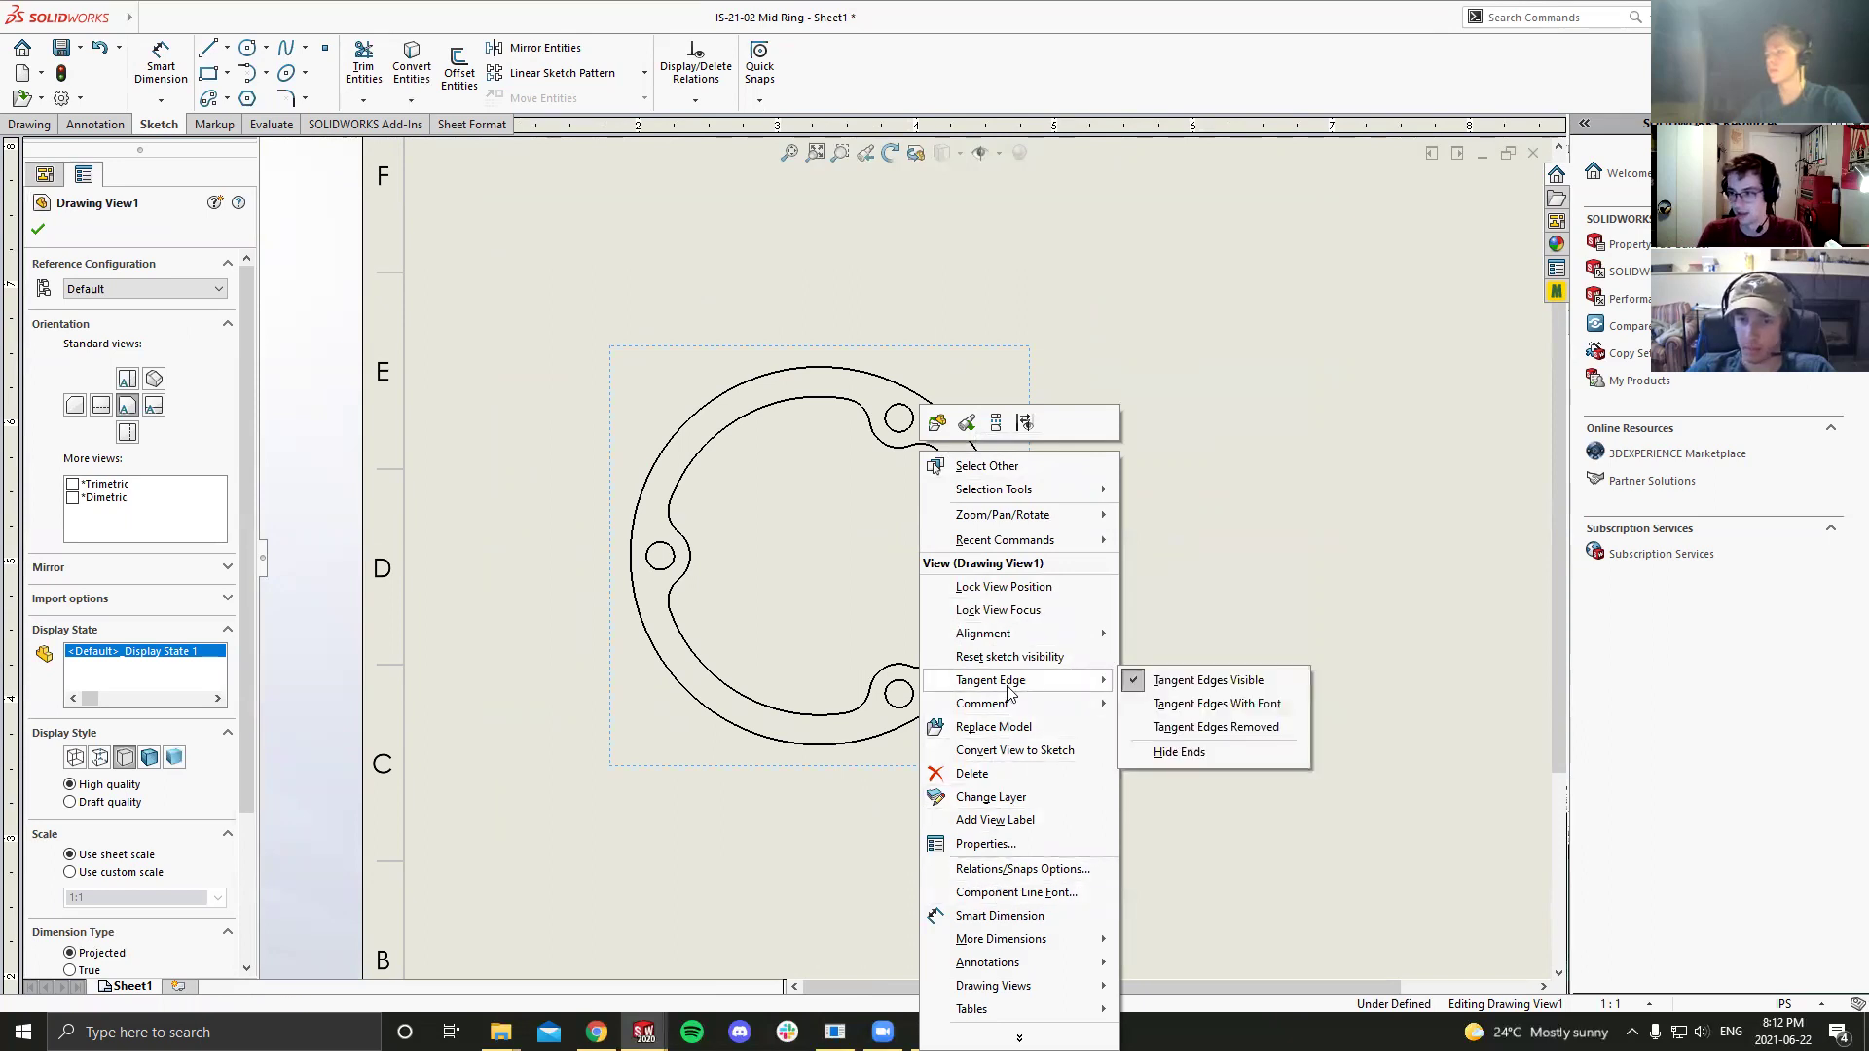
{"action": "left_click", "coordinate": [1216, 728]}
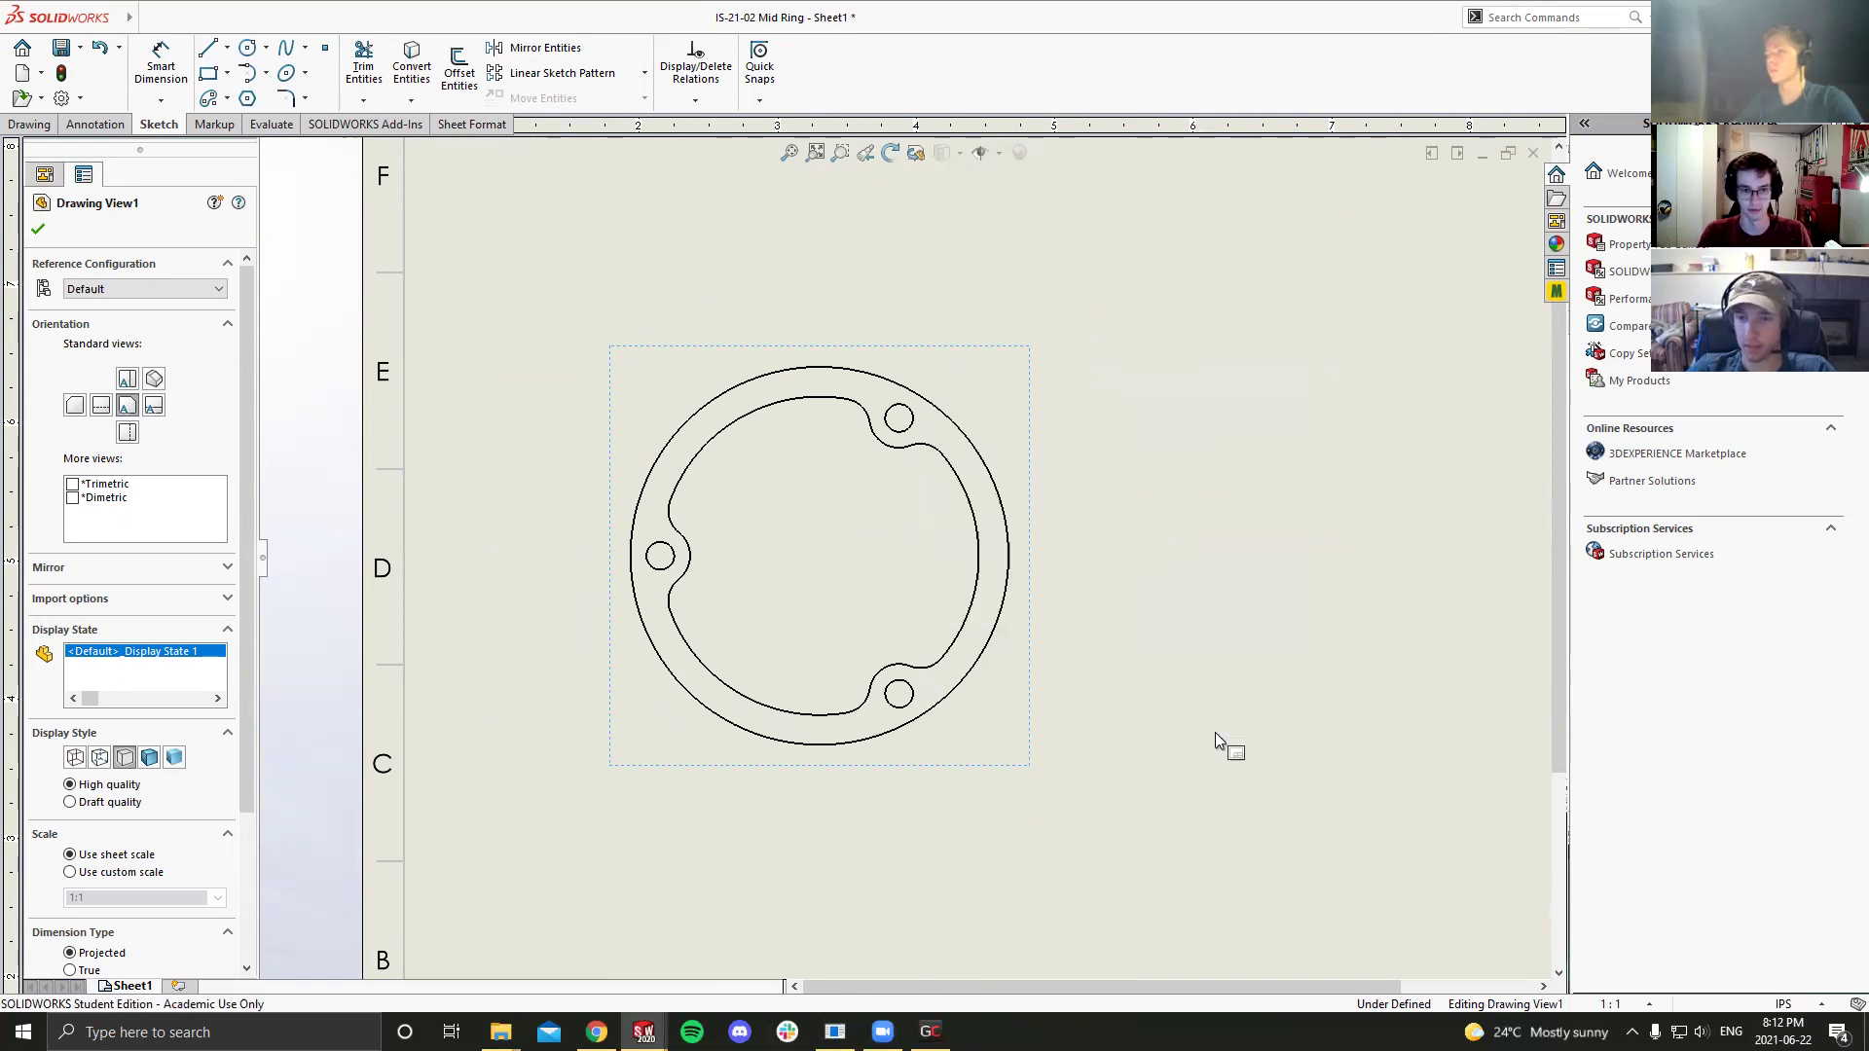
{"action": "left_click", "coordinate": [1139, 667]}
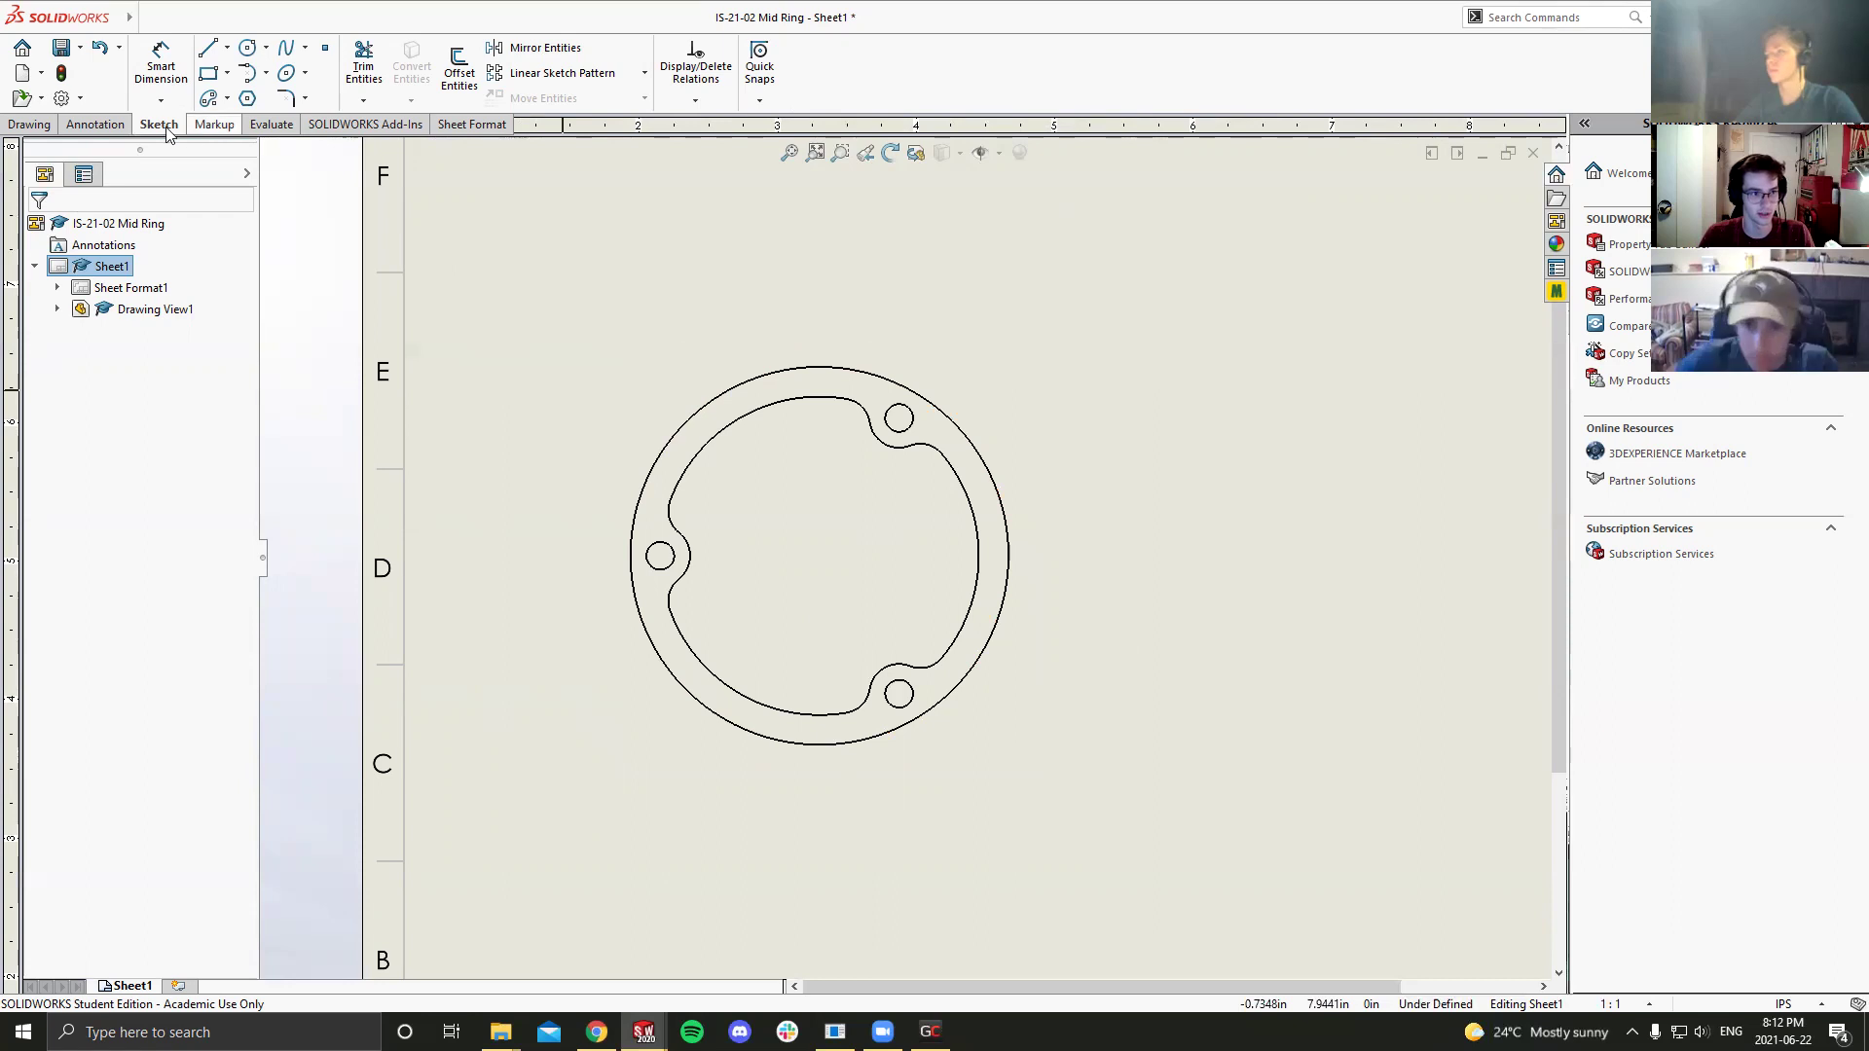
Step: Add a center mark at the outer ring's centre
{"action": "left_click", "coordinate": [87, 125]}
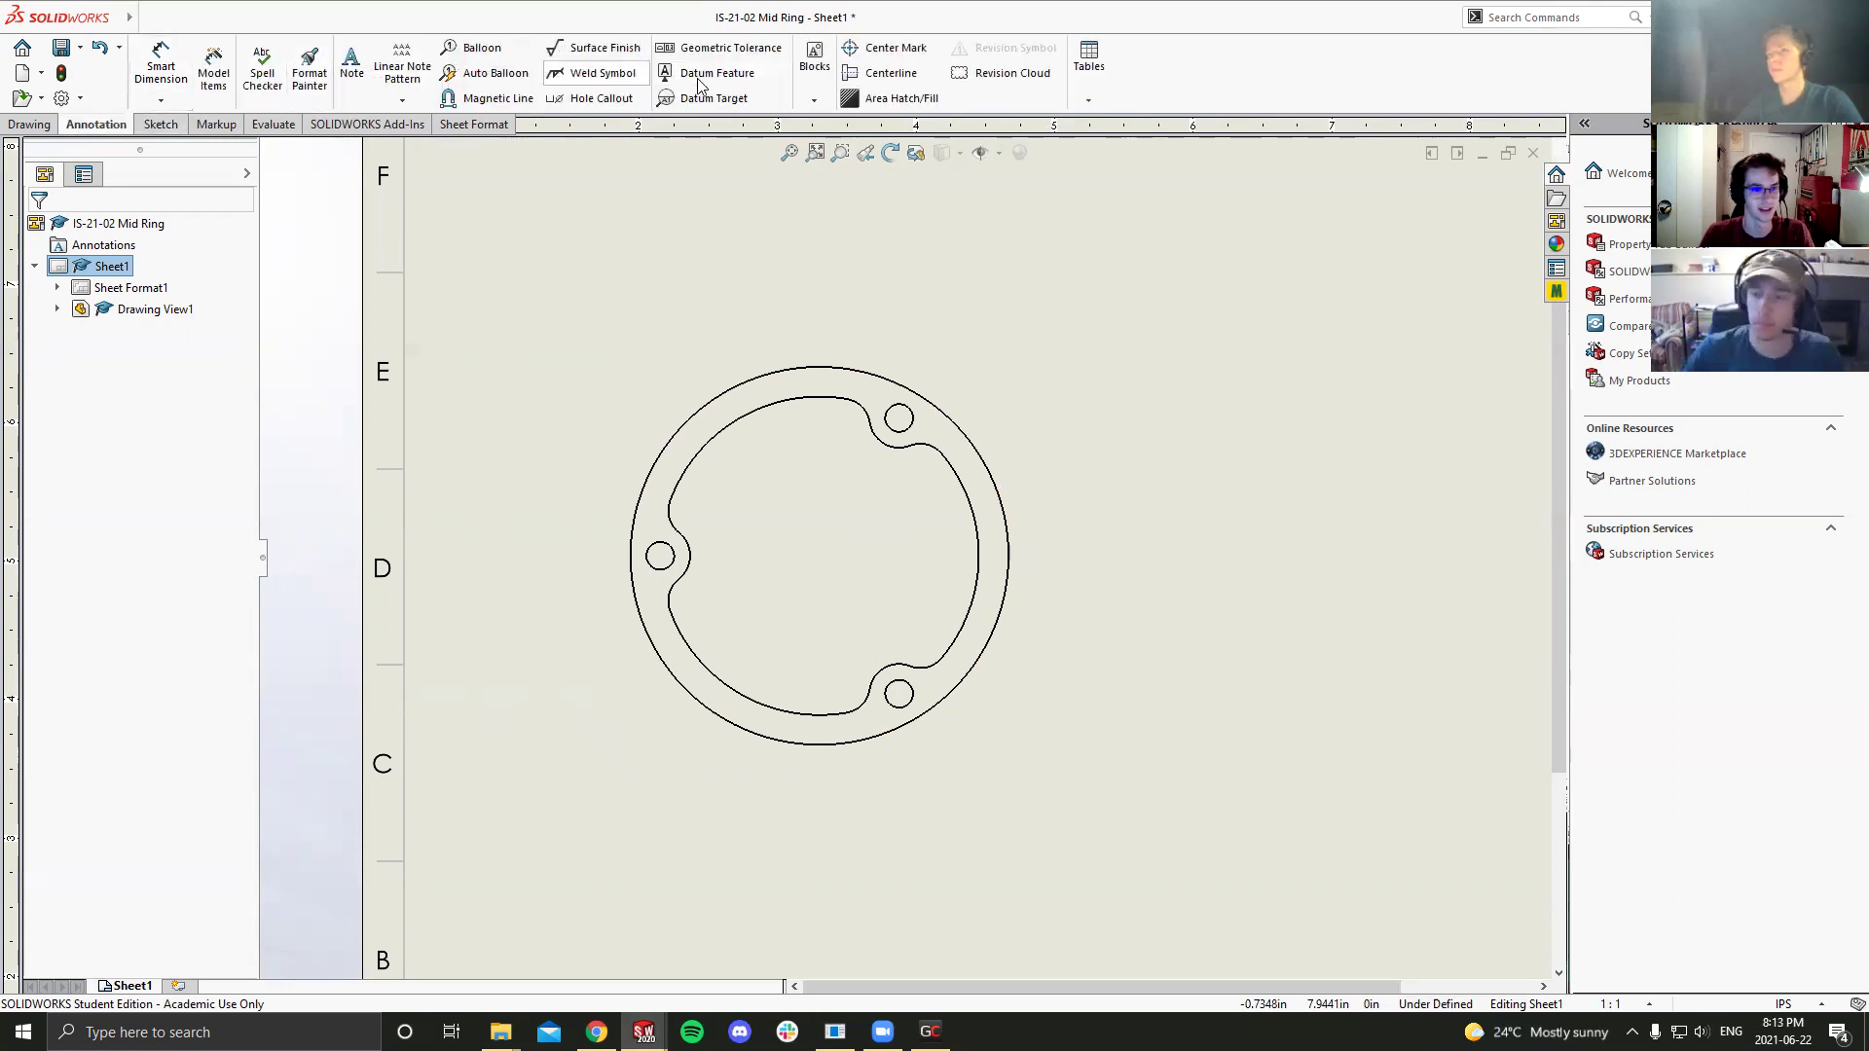
{"action": "left_click", "coordinate": [854, 50]}
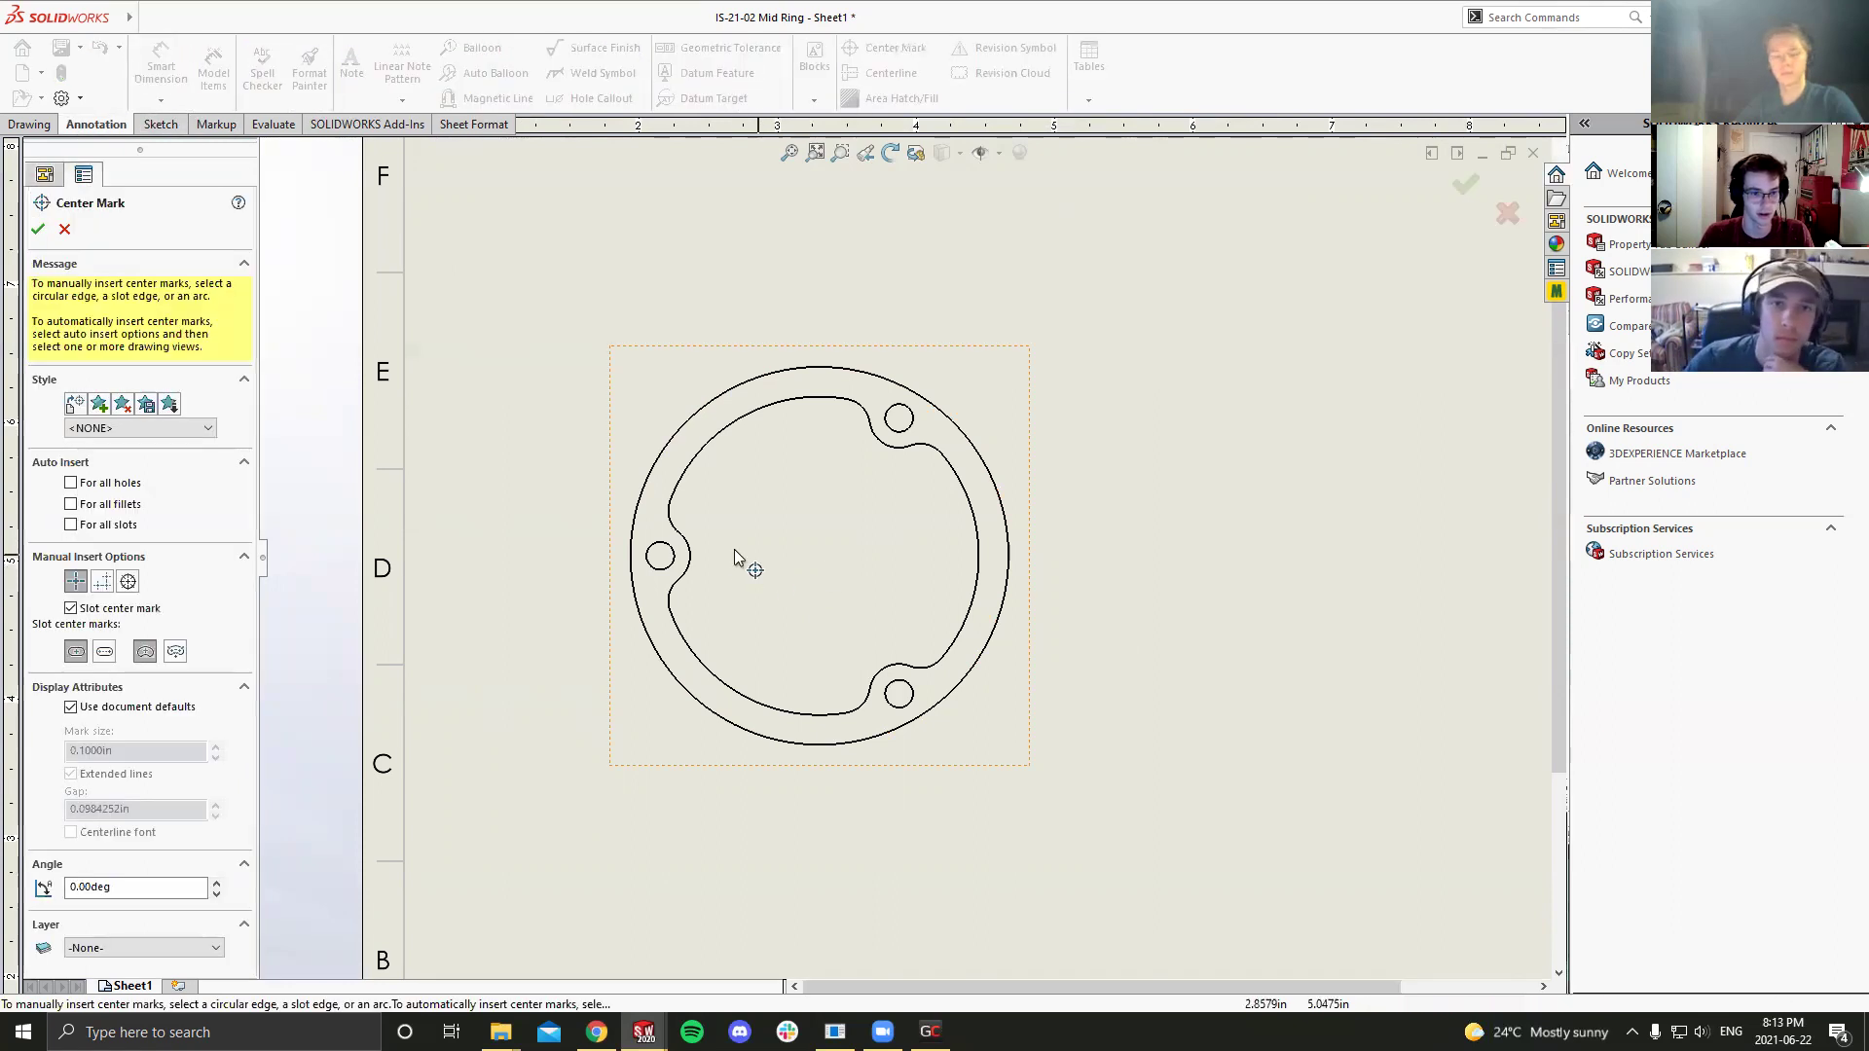
{"action": "left_click", "coordinate": [639, 498]}
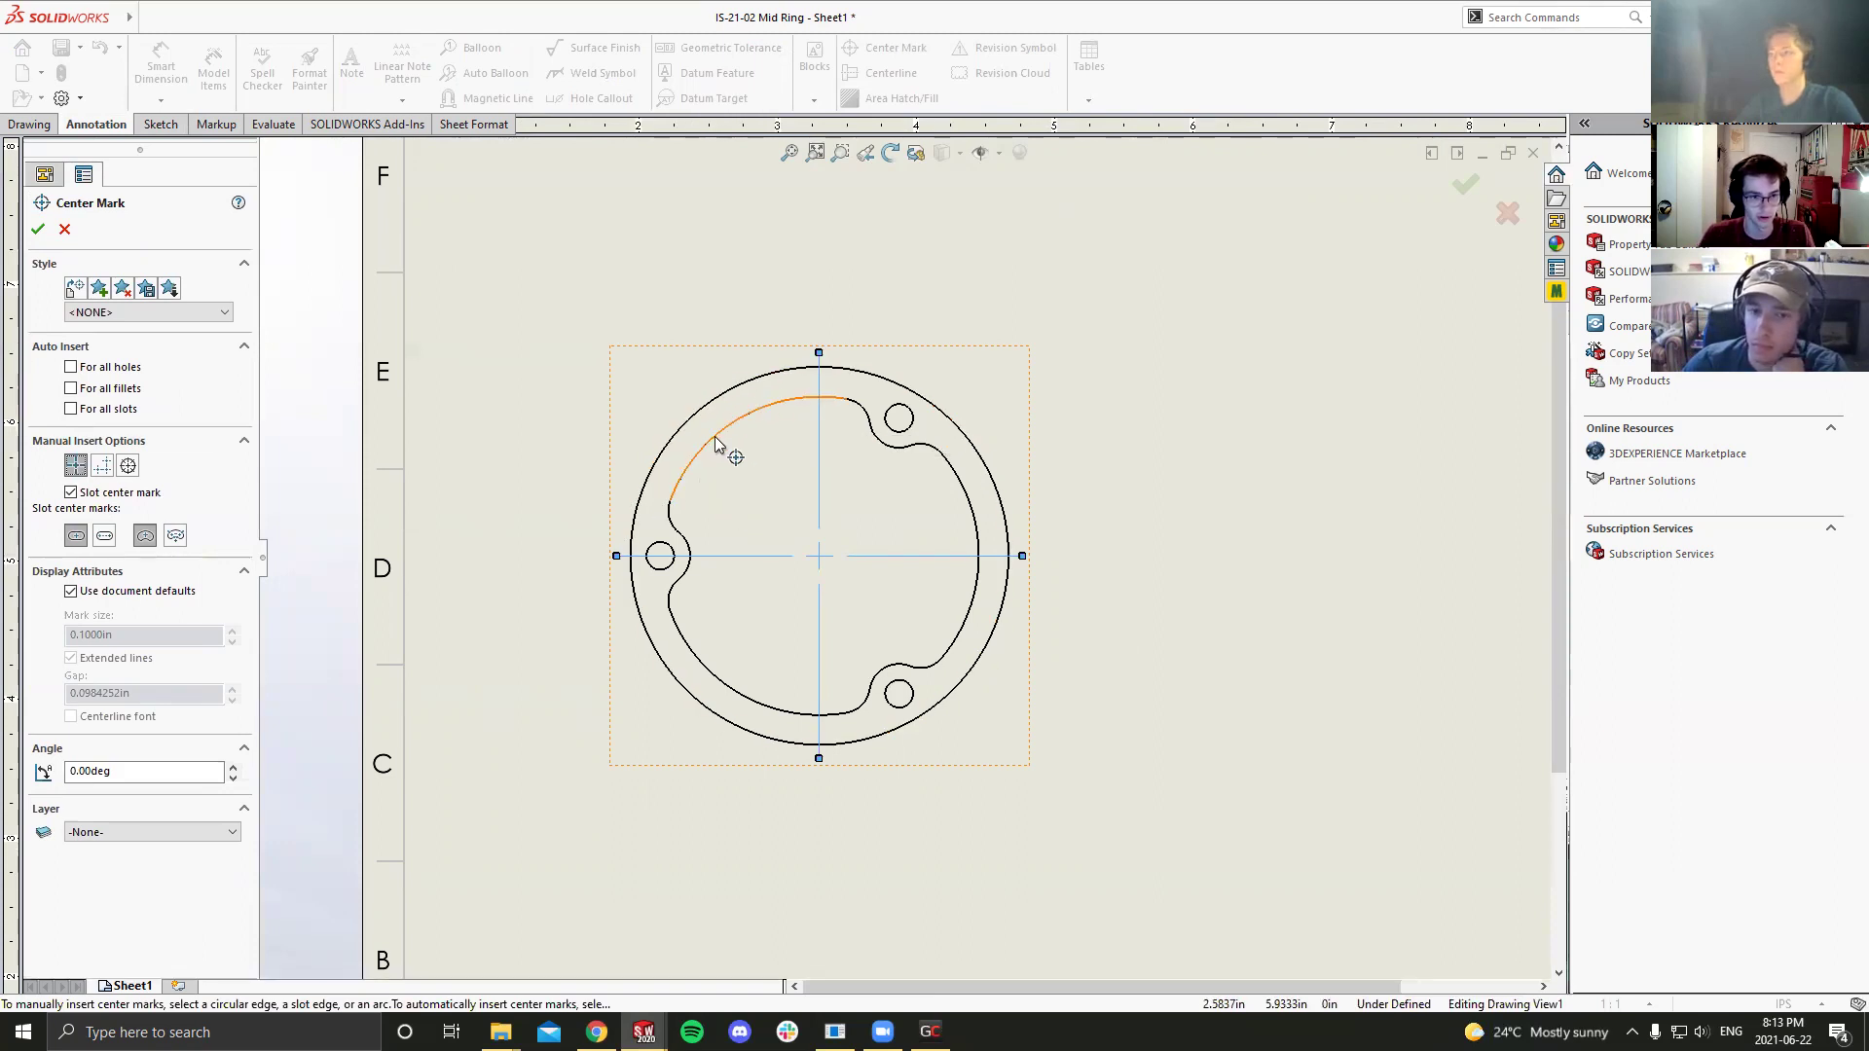
{"action": "key", "text": "Escape"}
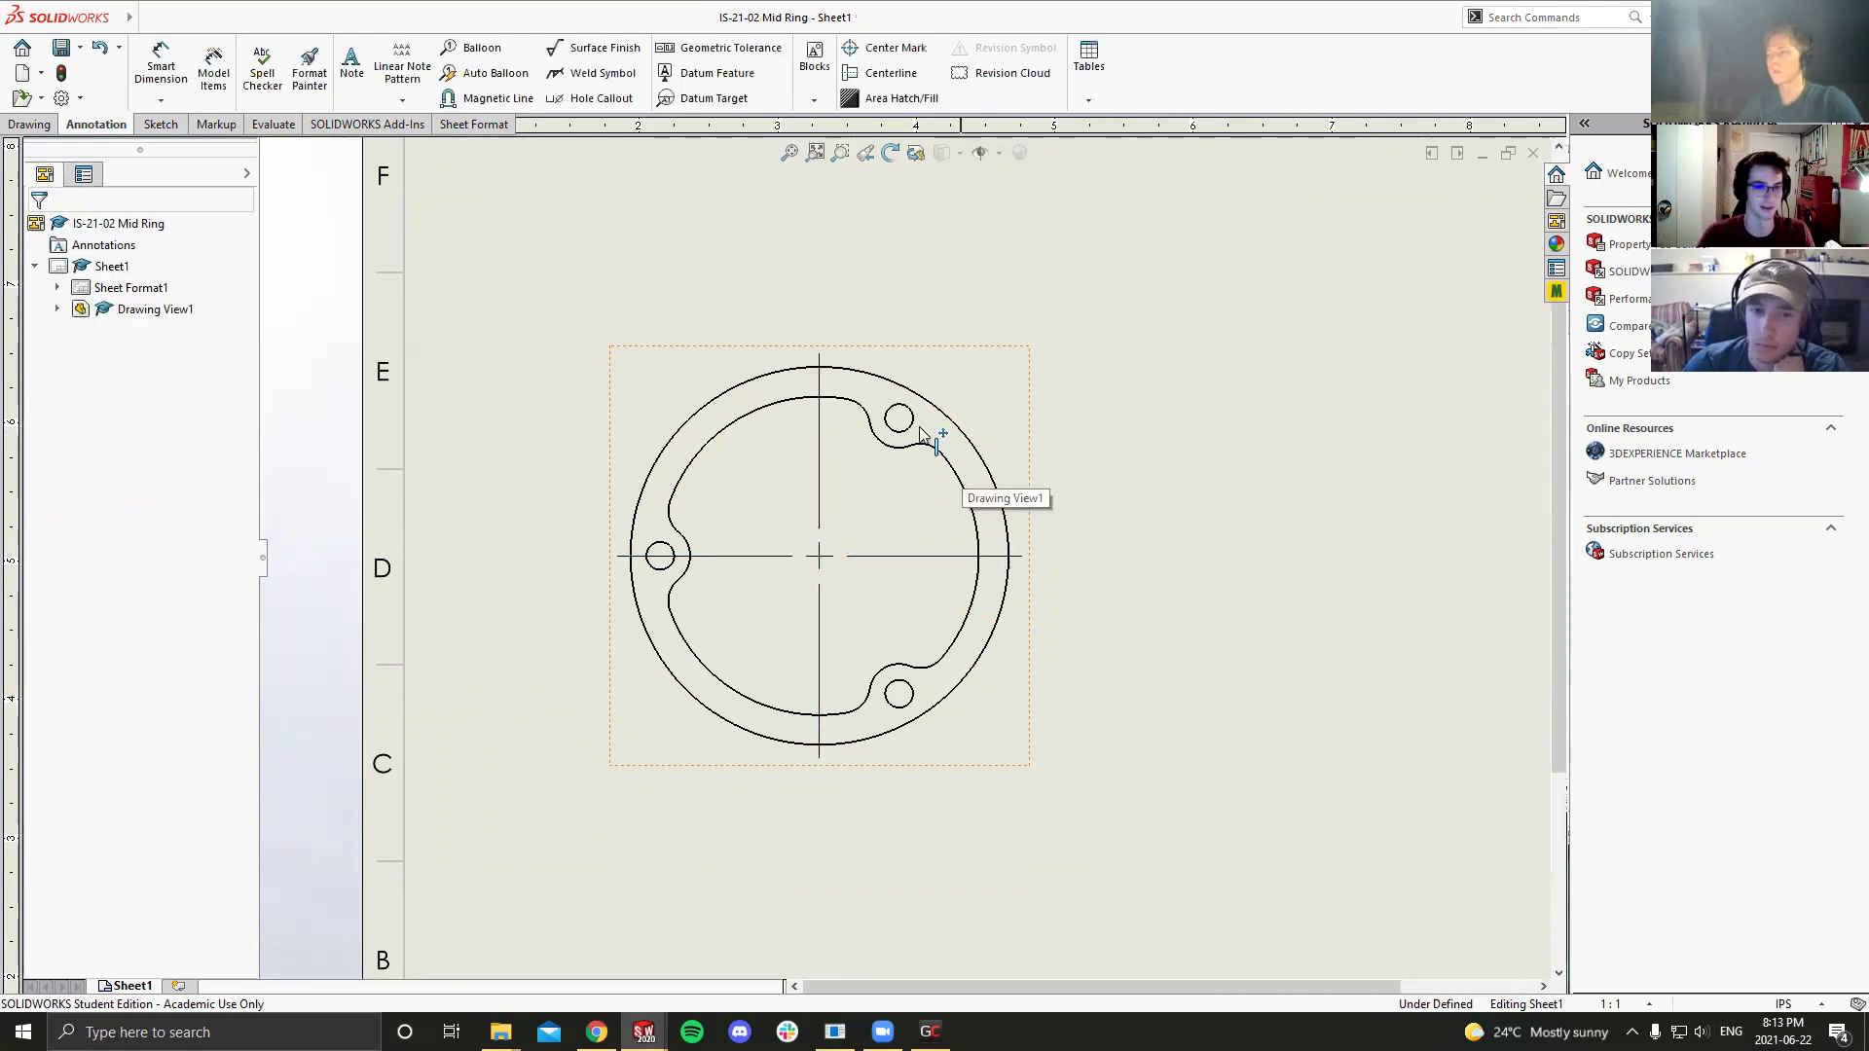
Step: Add center marks to the upper, lower and left small holes and confirm
{"action": "left_click", "coordinate": [886, 48]}
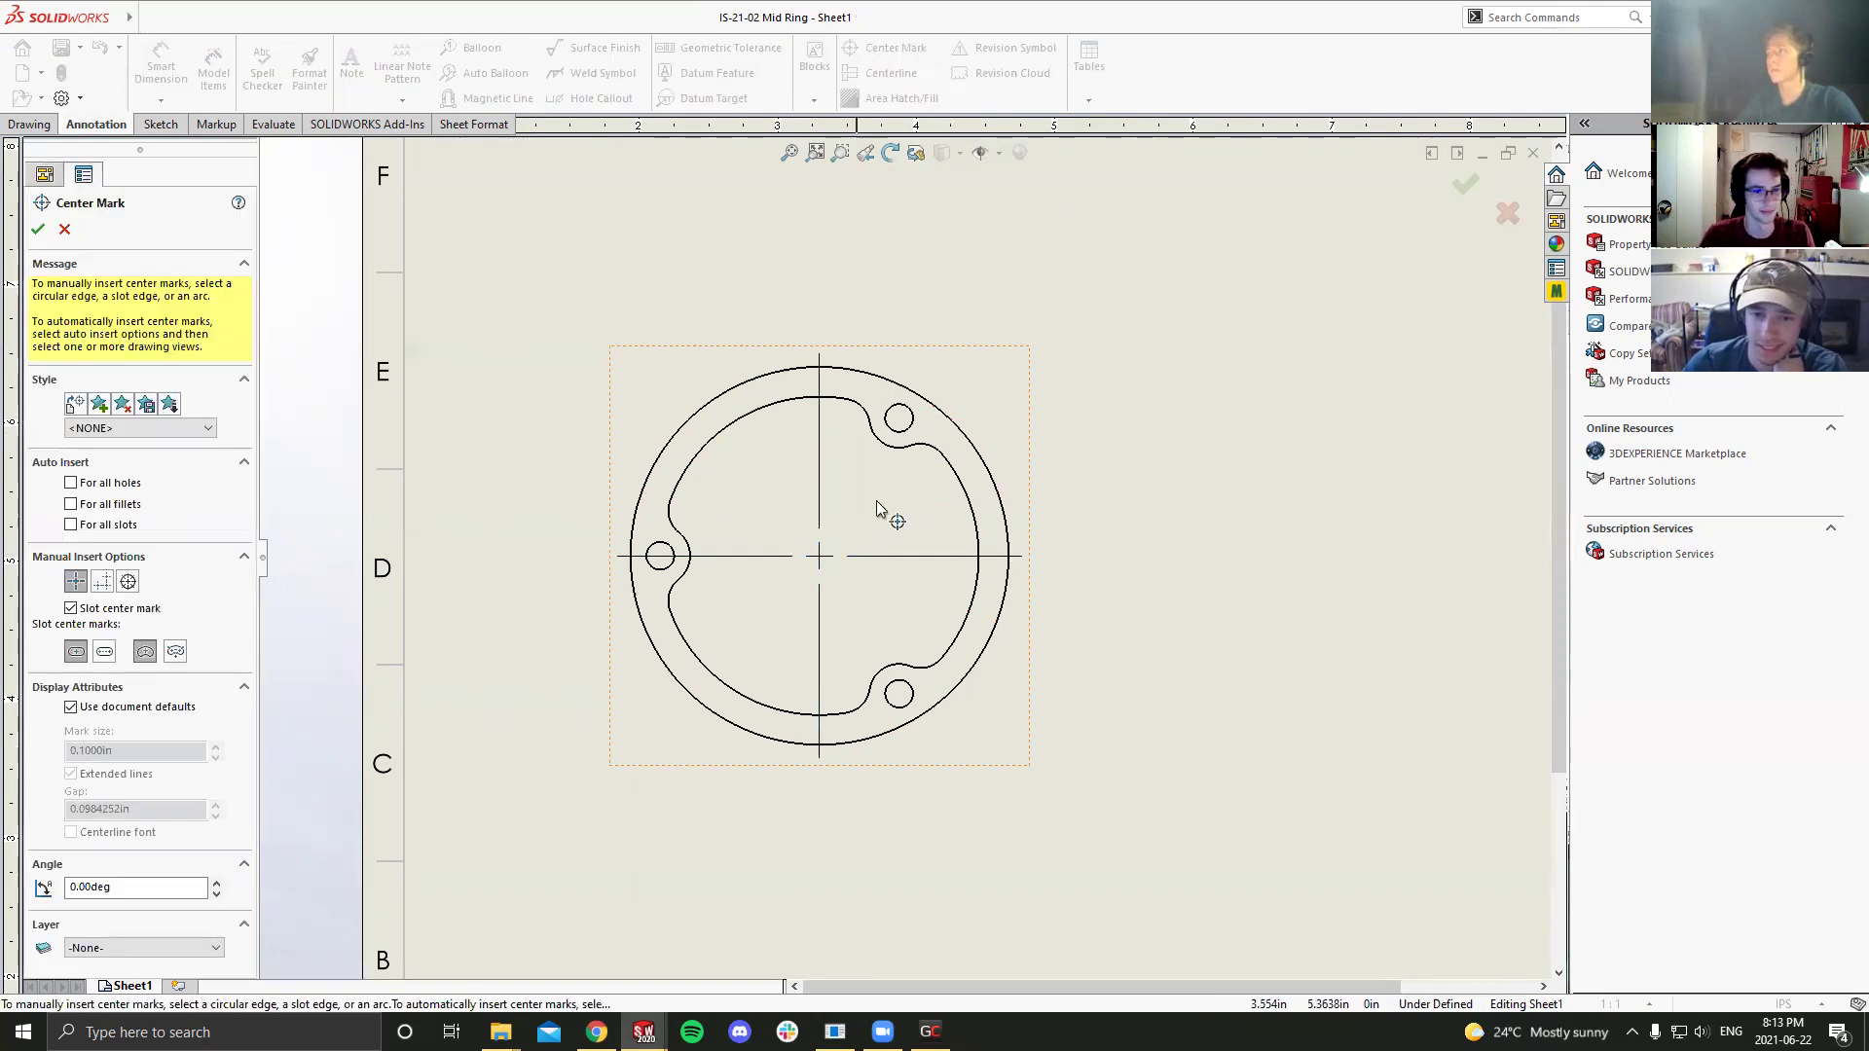
{"action": "left_click", "coordinate": [896, 409]}
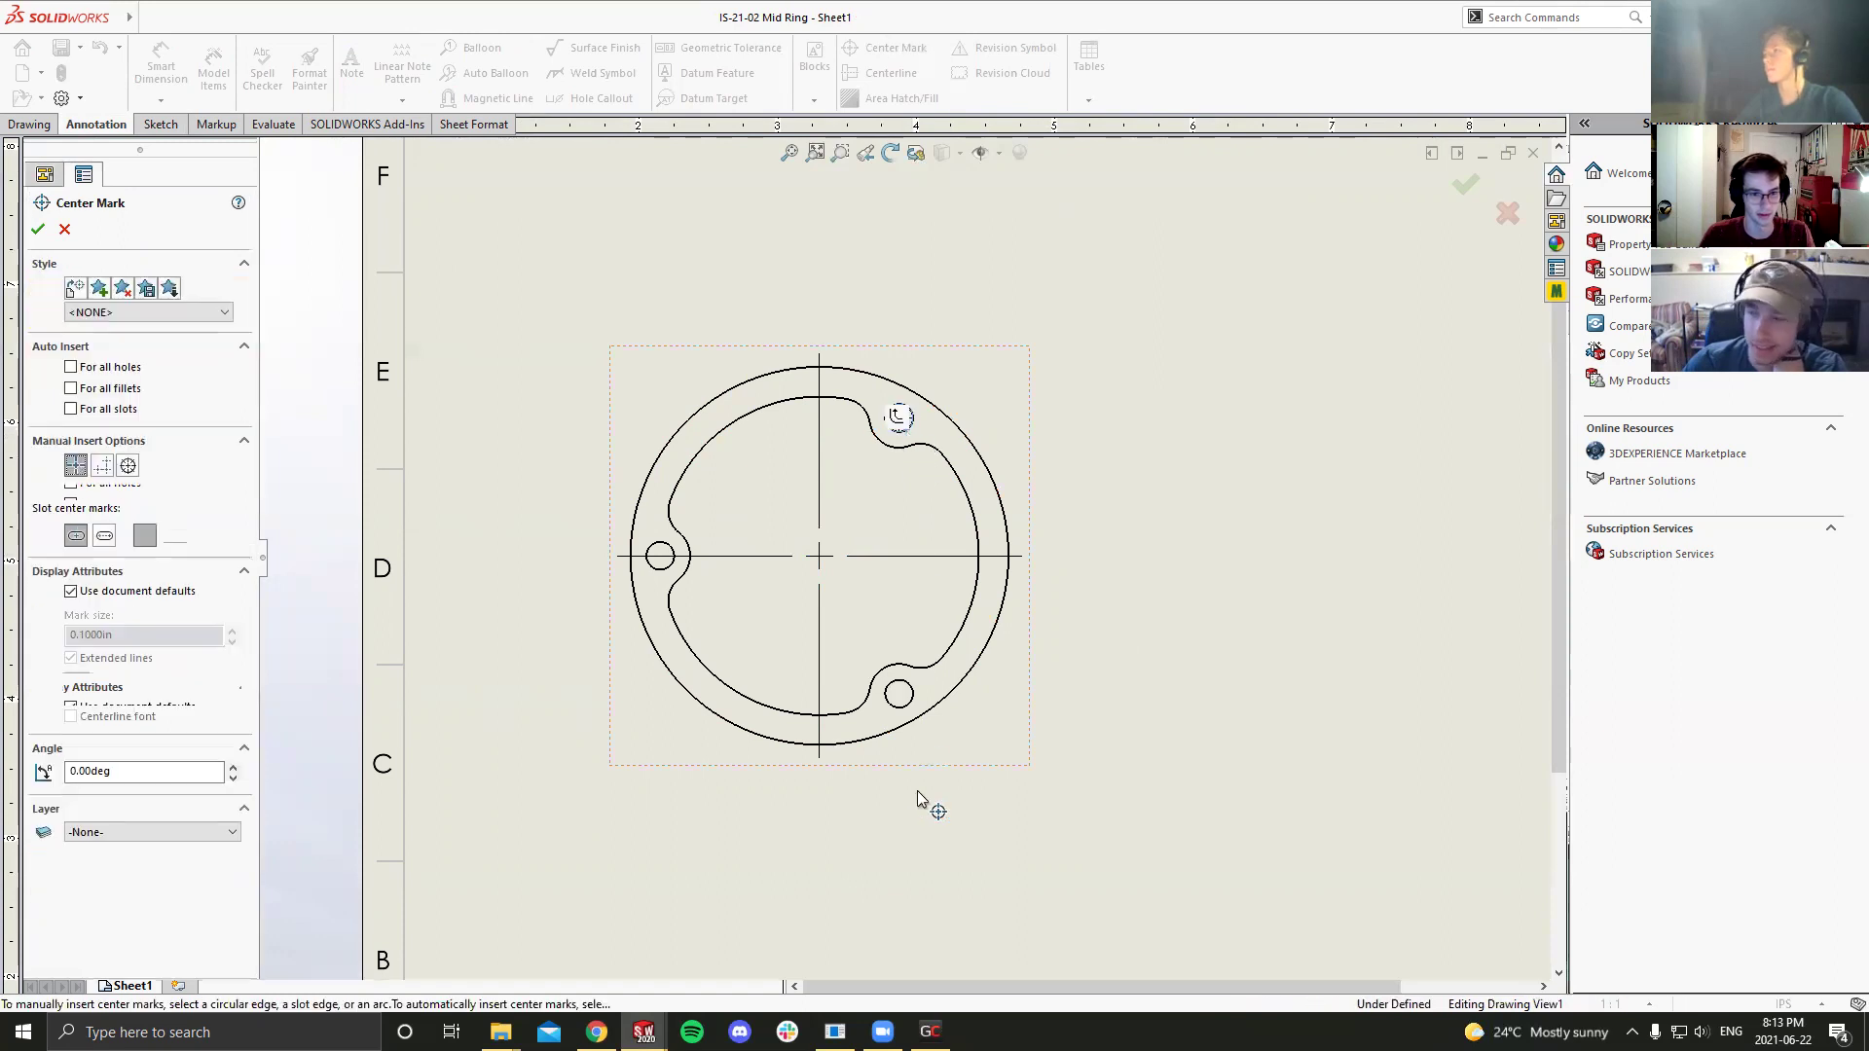
{"action": "left_click", "coordinate": [899, 694]}
{"action": "left_click", "coordinate": [663, 571]}
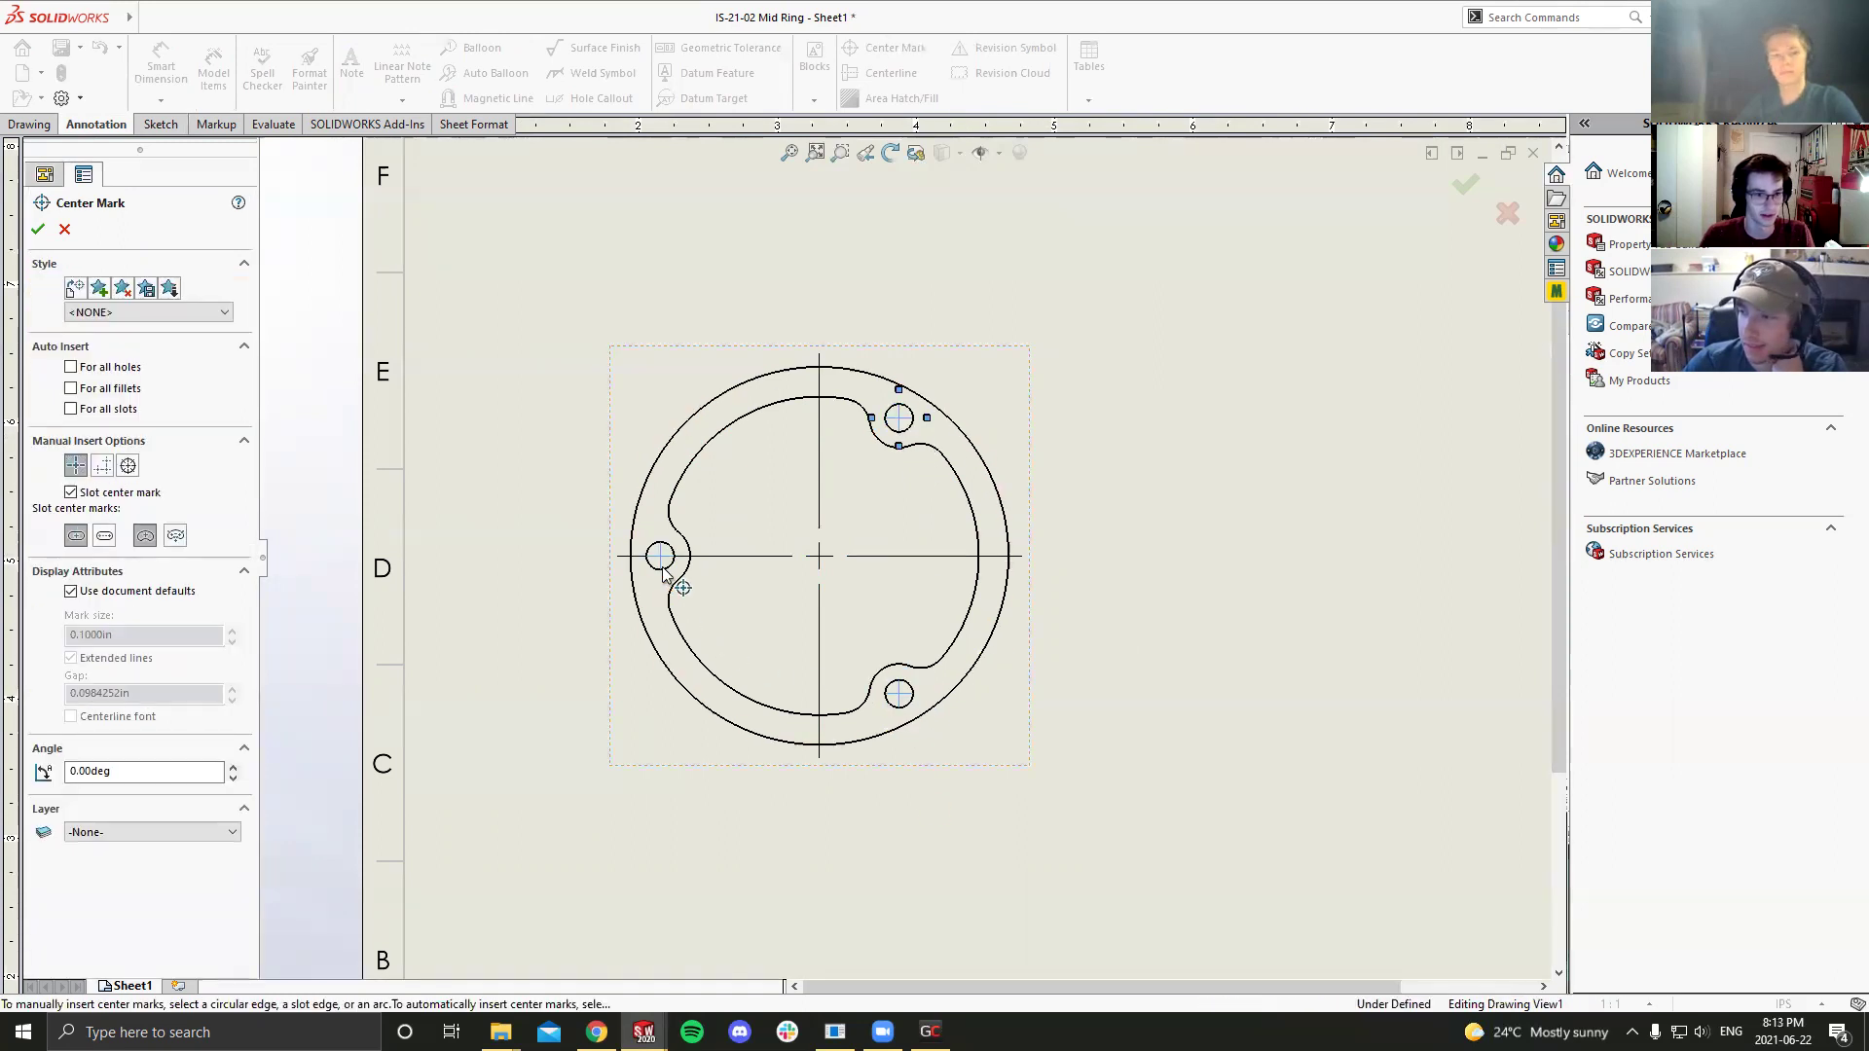
{"action": "left_click", "coordinate": [38, 231]}
{"action": "left_click", "coordinate": [549, 463]}
{"action": "key", "text": "f"}
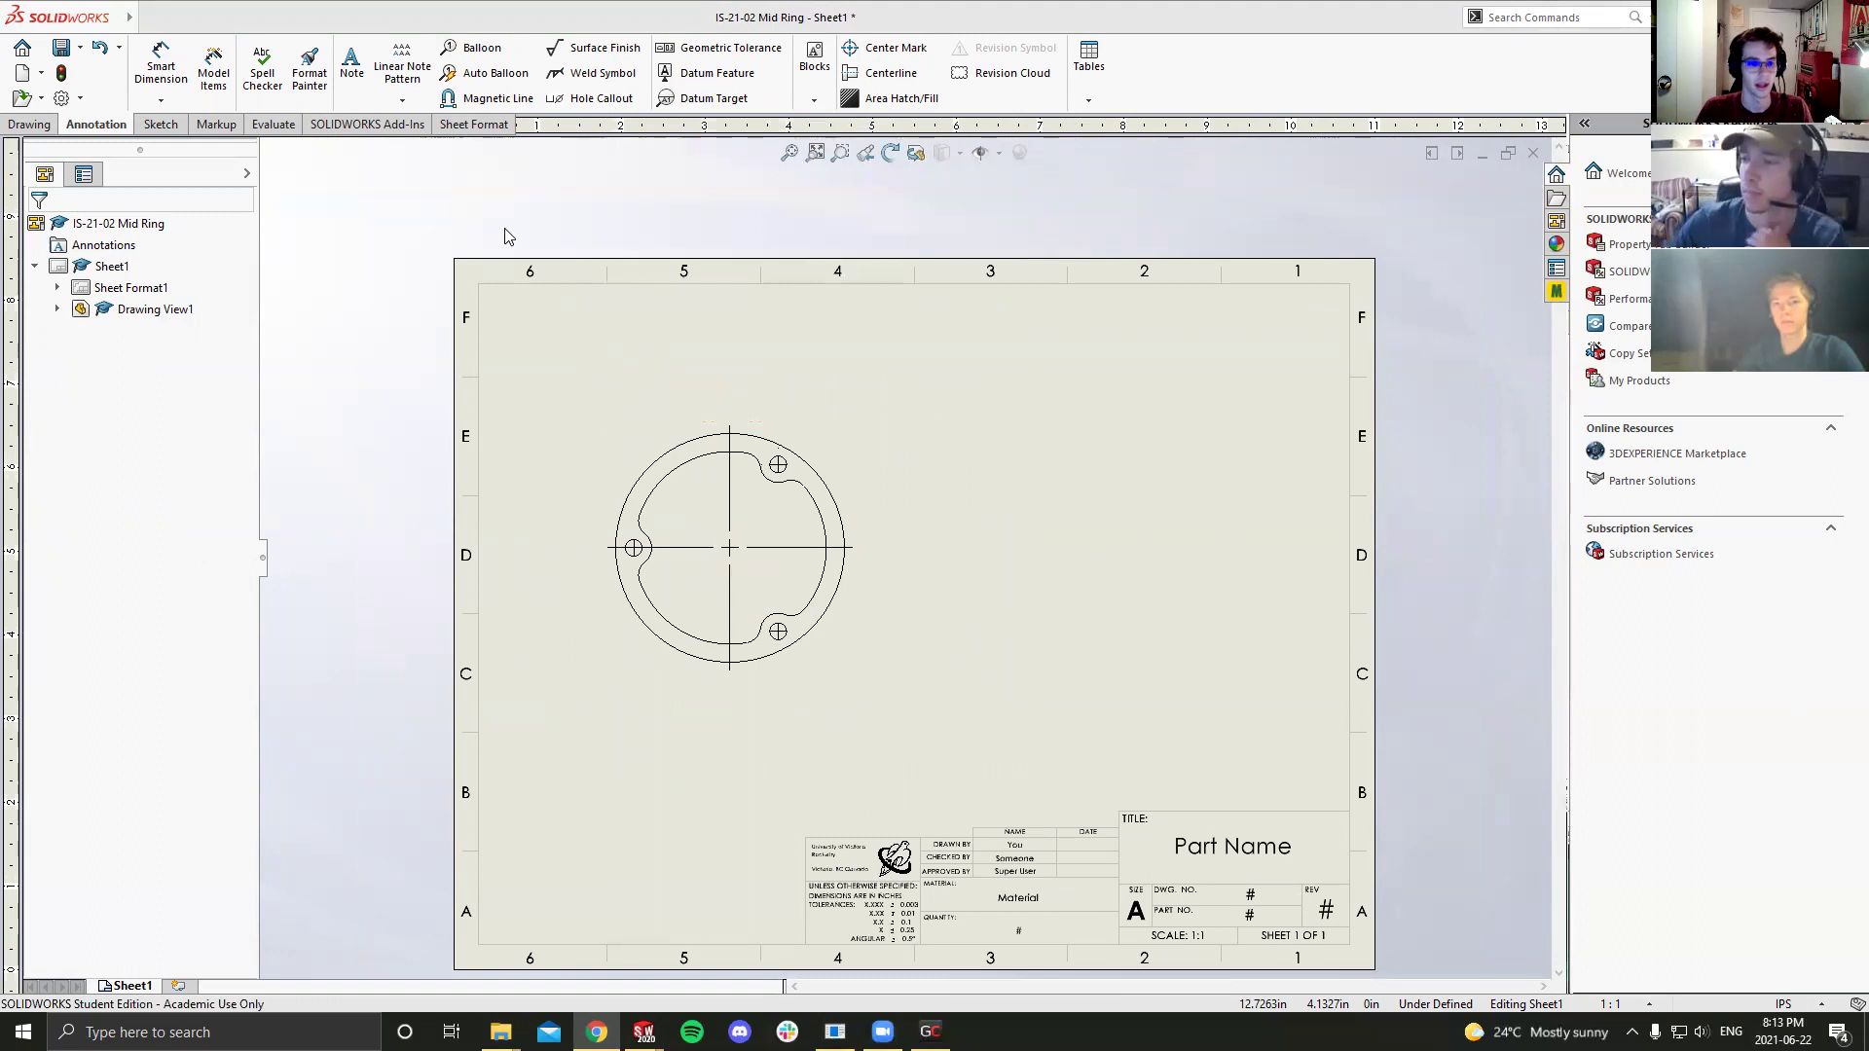
Step: Nudge Drawing View1 slightly up and left on the sheet
{"action": "left_click_drag", "start_coordinate": [853, 563], "coordinate": [849, 562]}
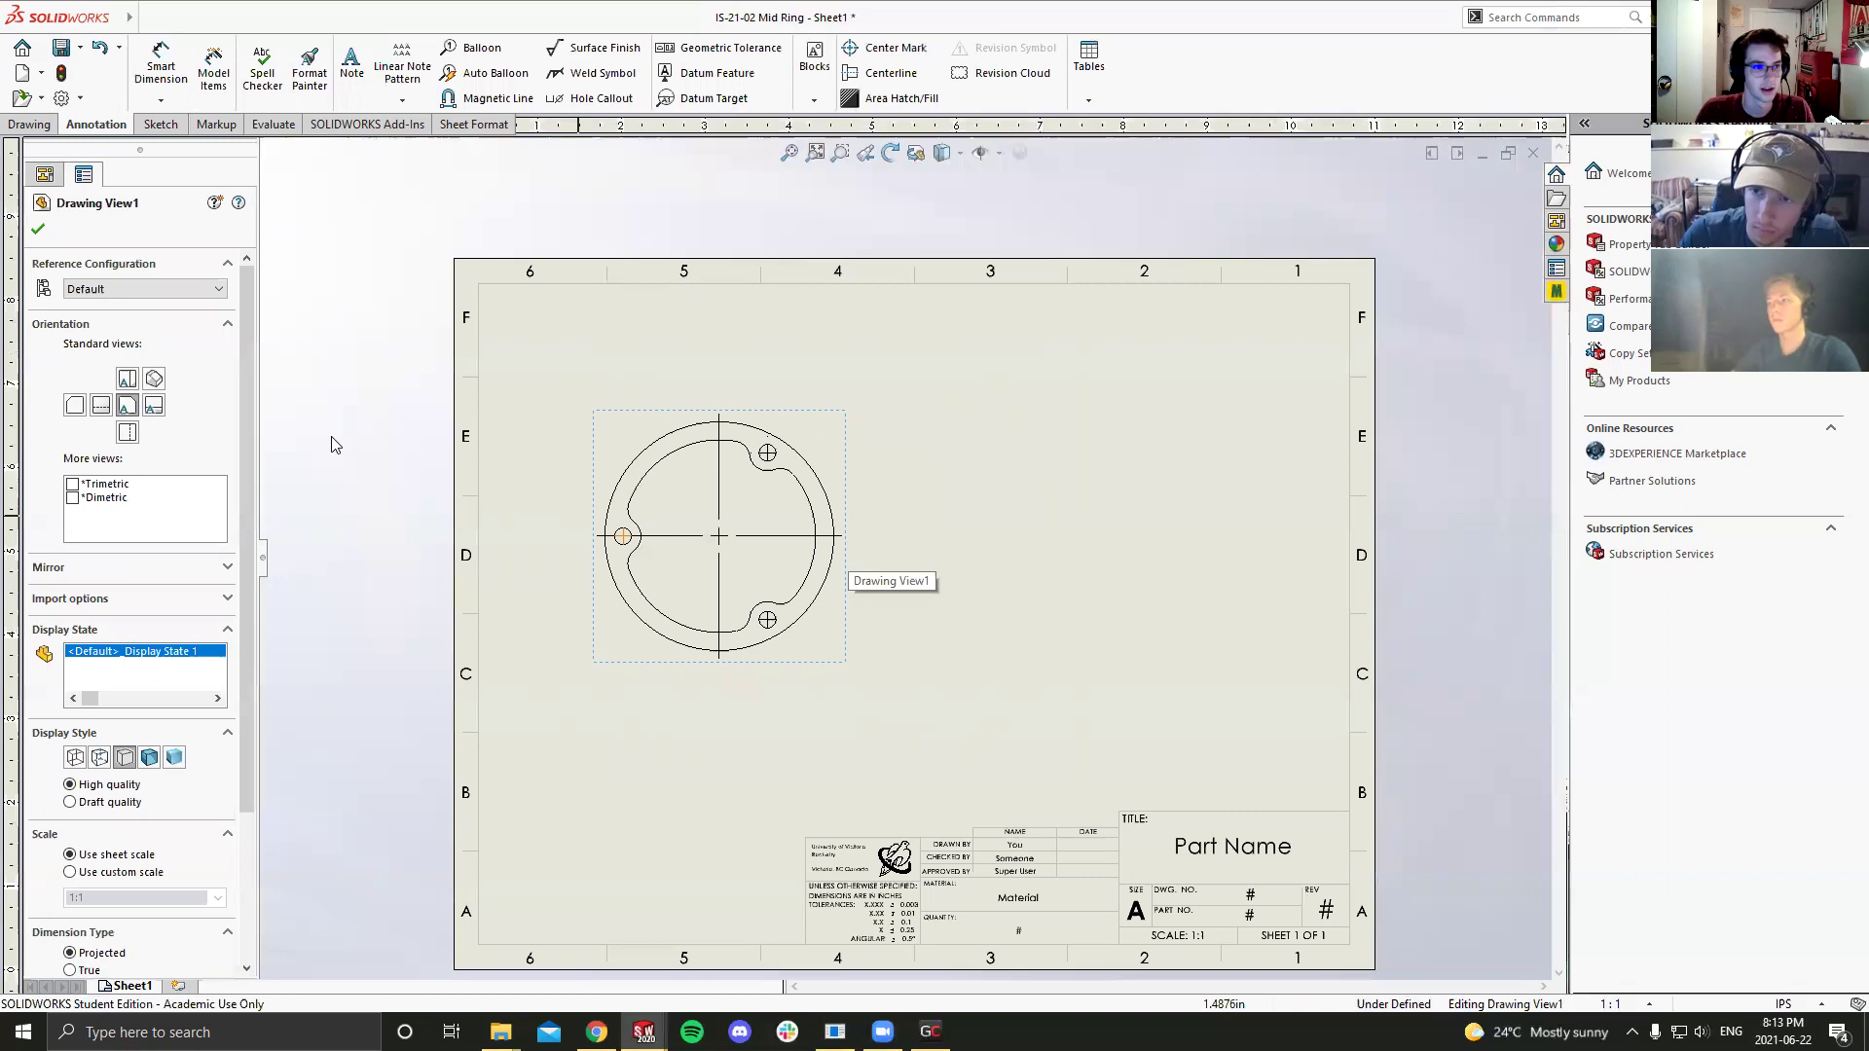
{"action": "left_click", "coordinate": [30, 126]}
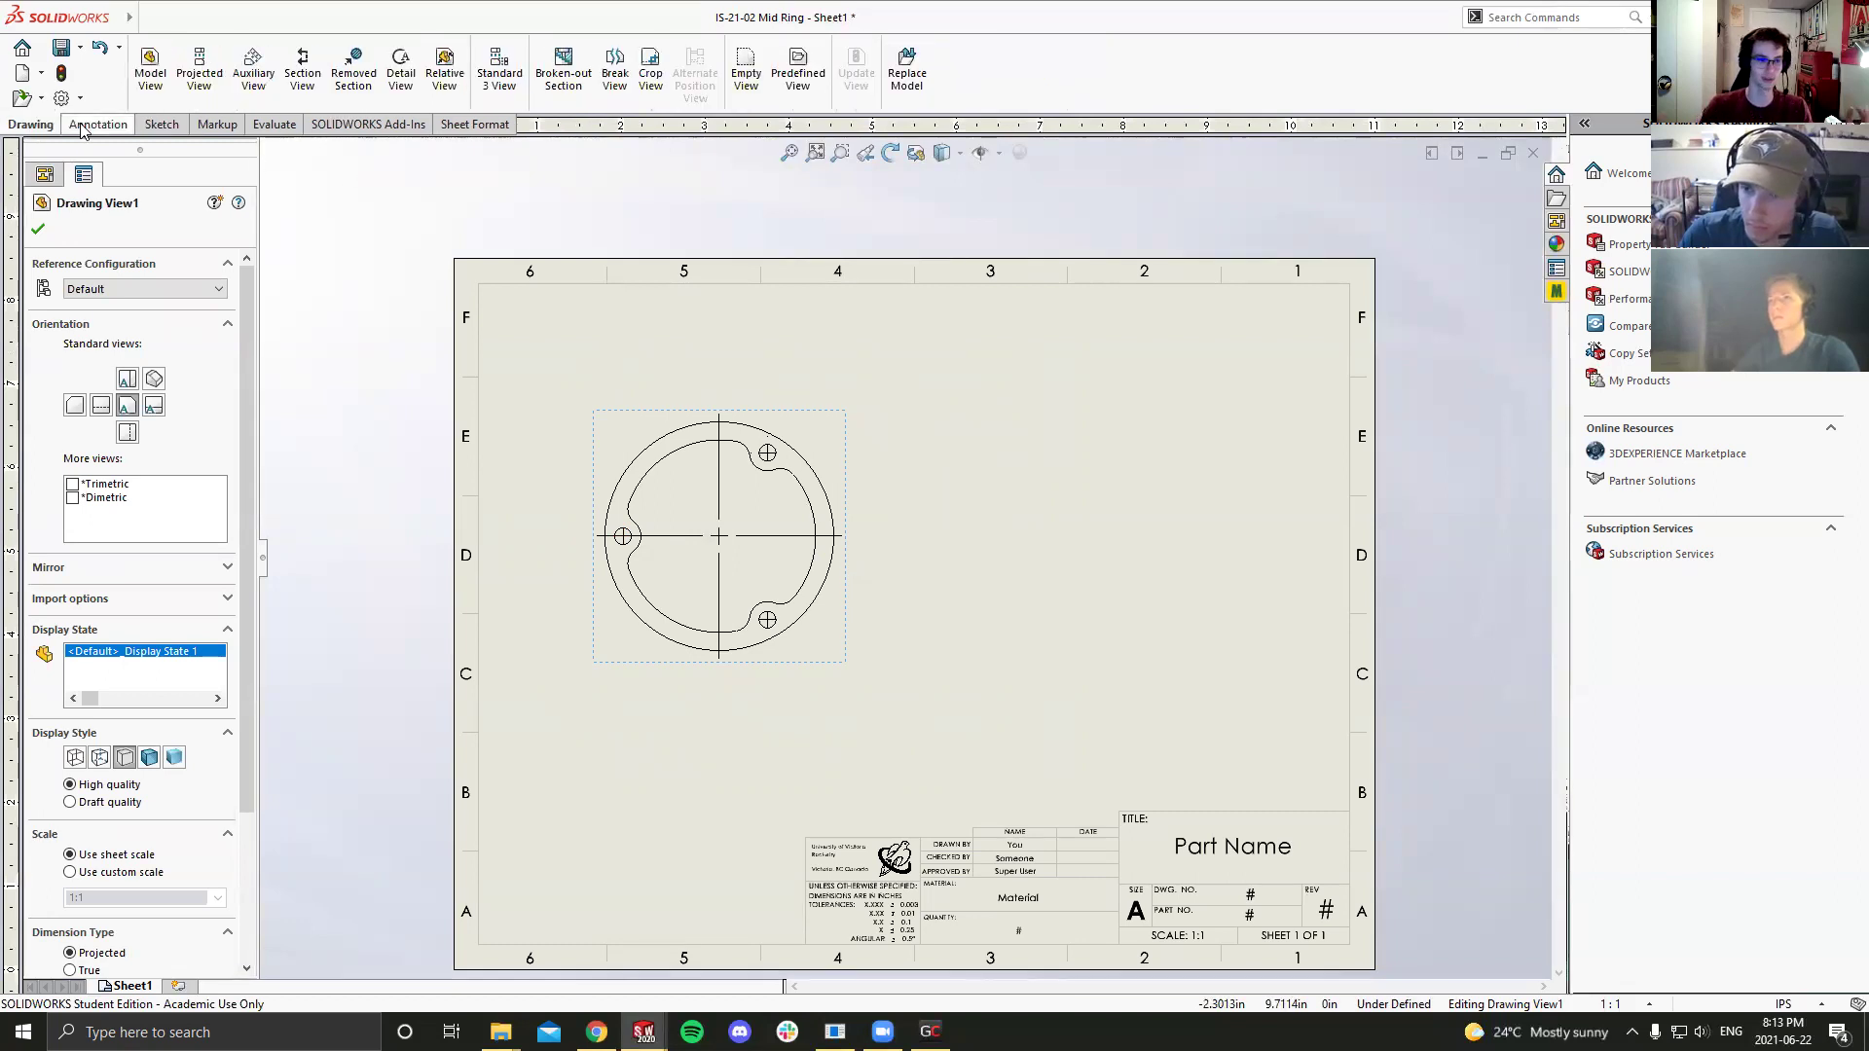
Step: Create aligned Section A-A through the left and upper-right holes, placed below the ring view
{"action": "left_click", "coordinate": [303, 68]}
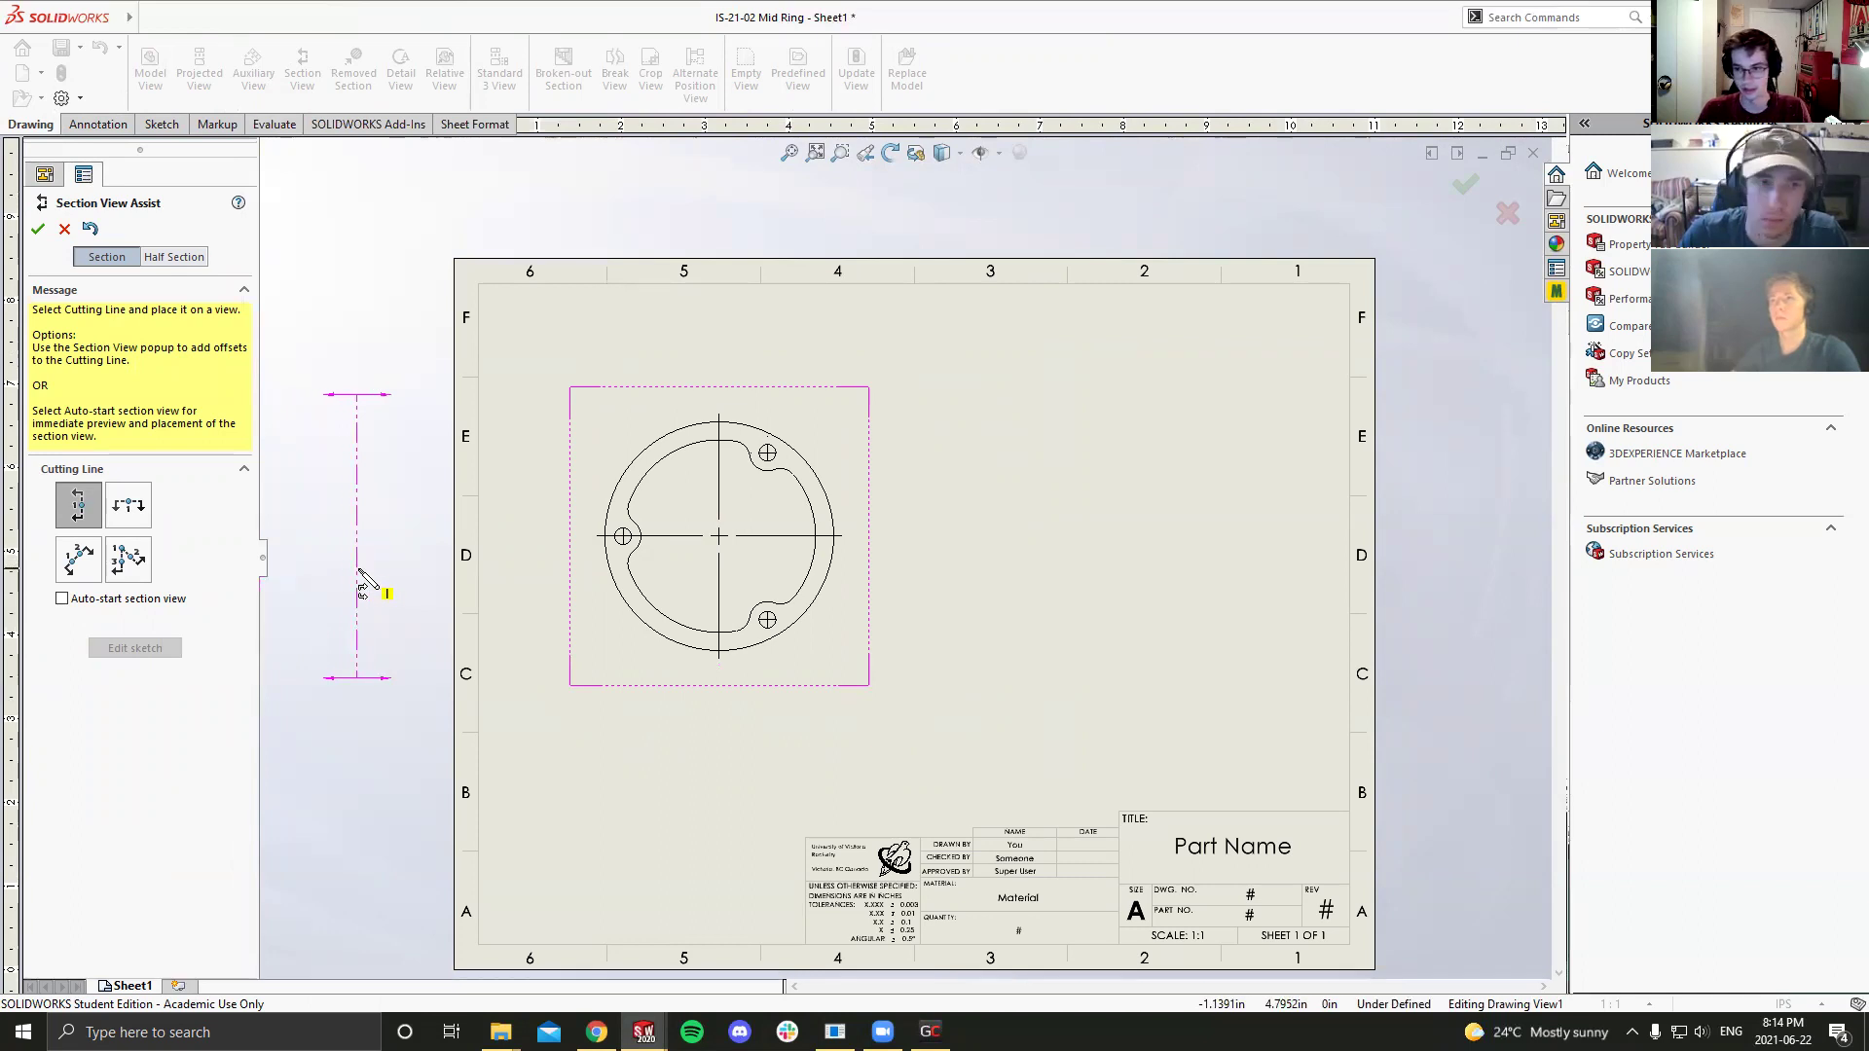
{"action": "left_click", "coordinate": [80, 559]}
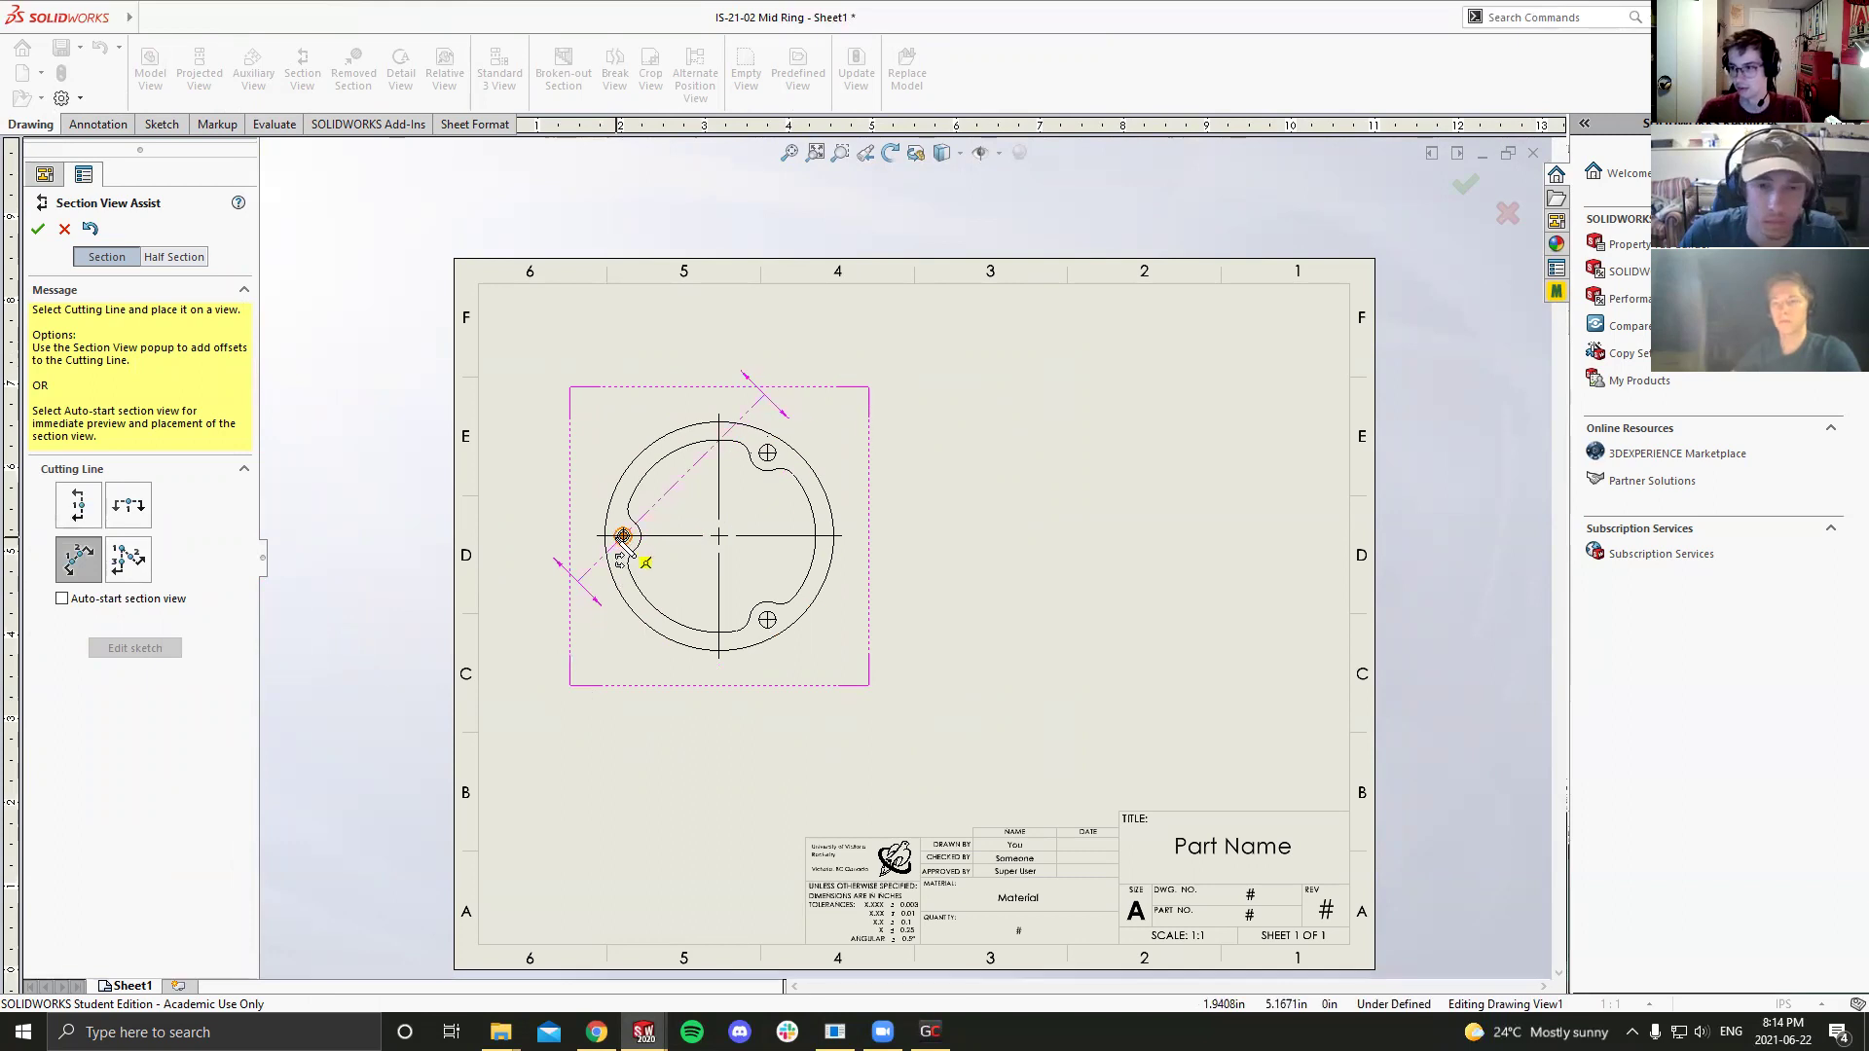
{"action": "left_click", "coordinate": [131, 567]}
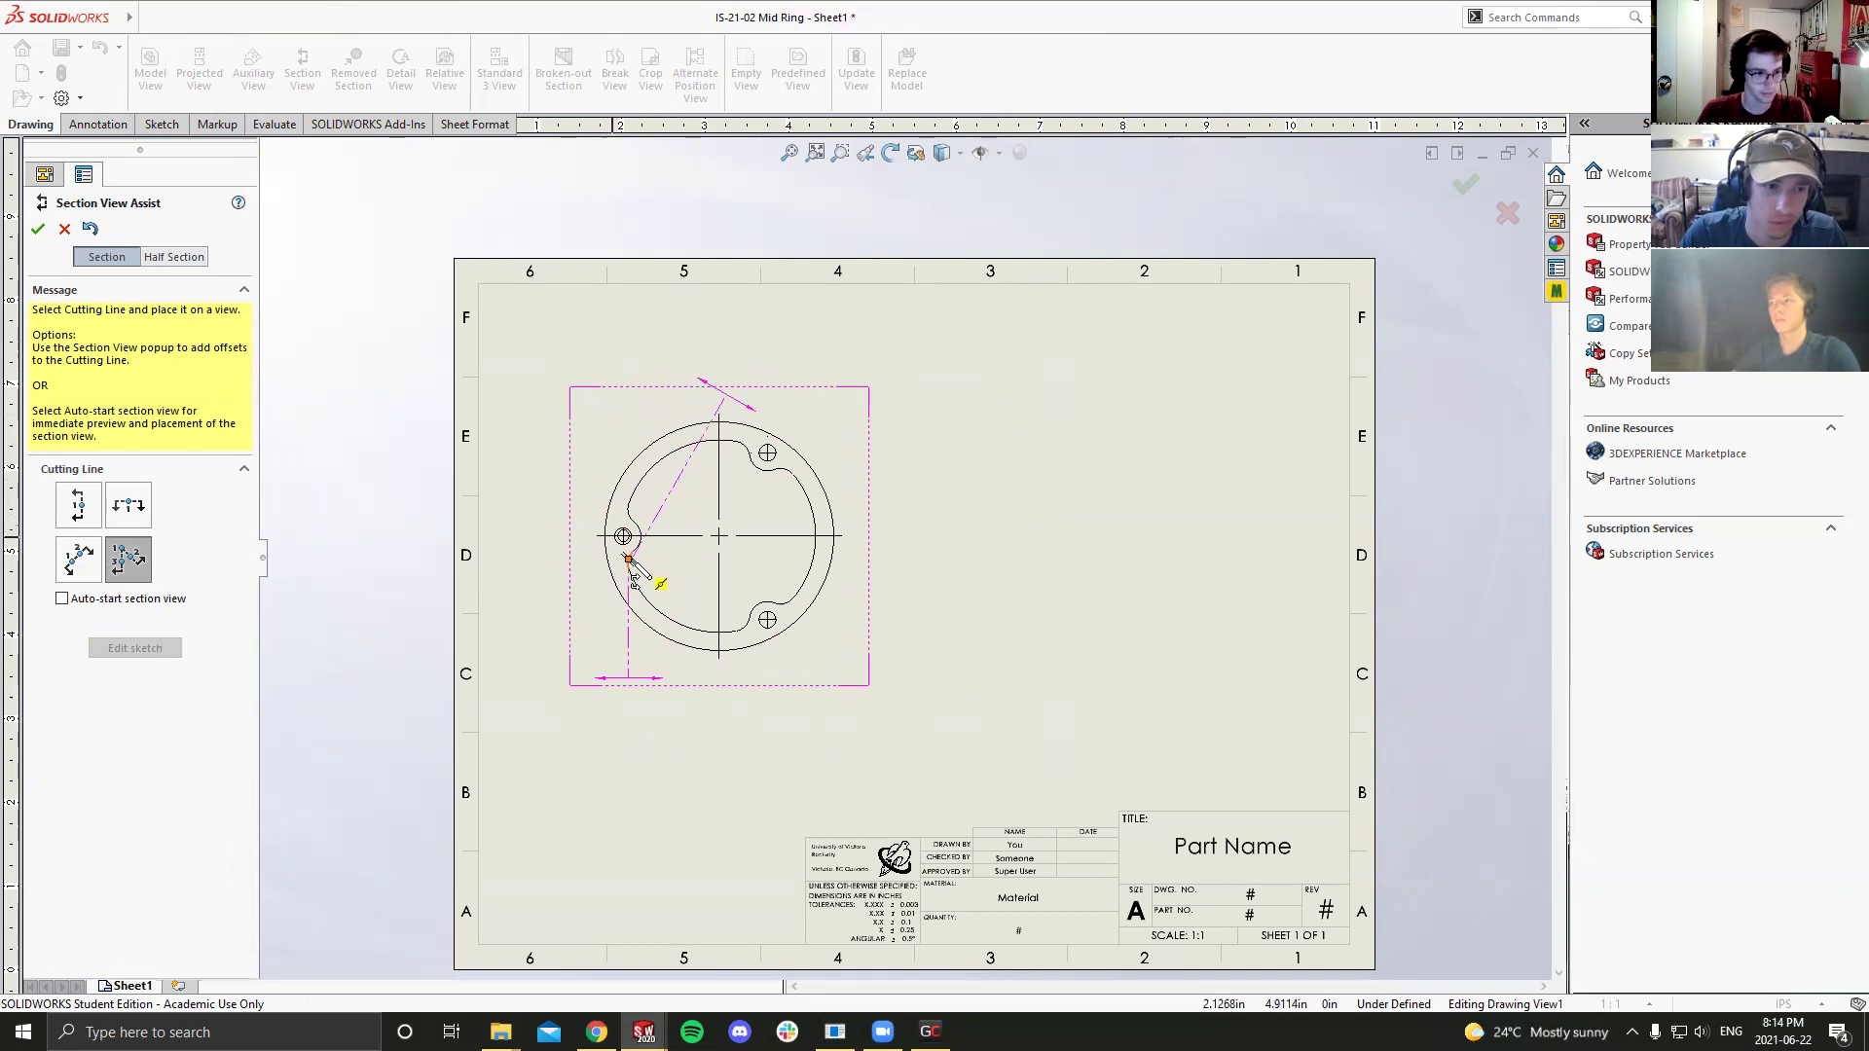
{"action": "left_click", "coordinate": [128, 505]}
{"action": "left_click", "coordinate": [133, 556]}
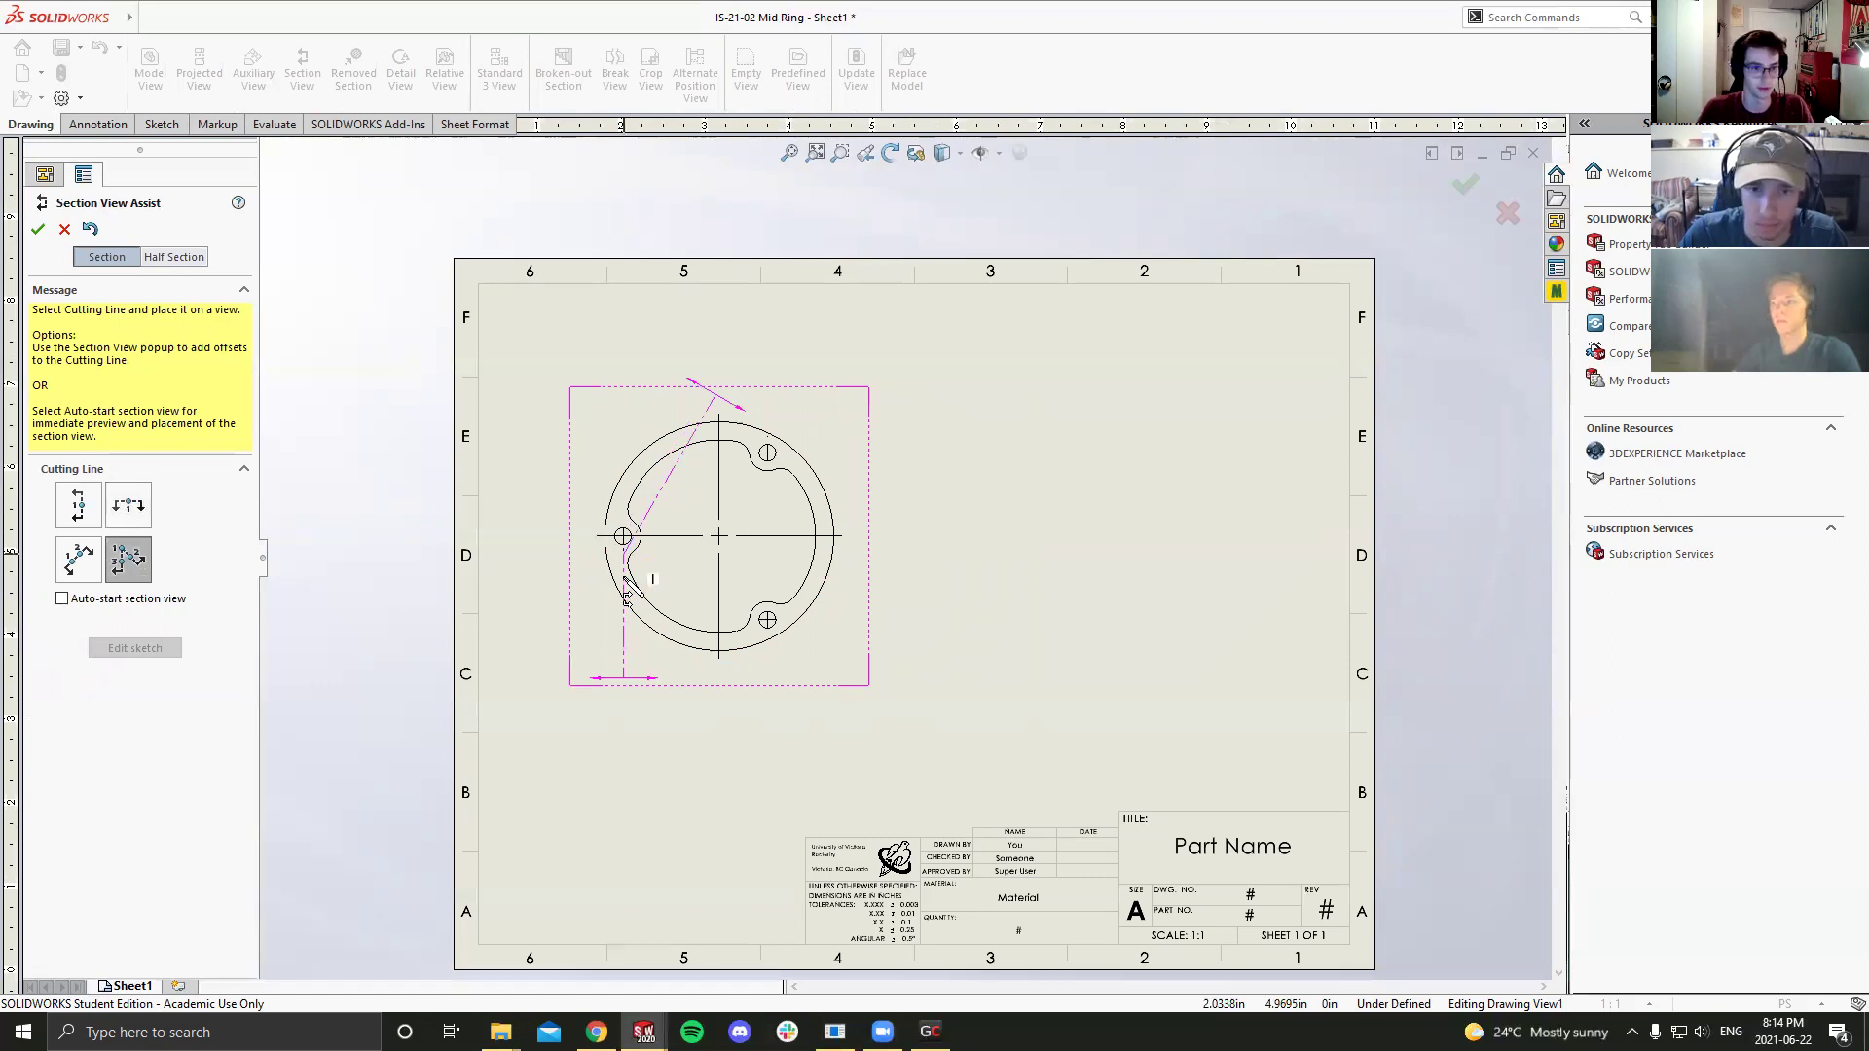
{"action": "left_click", "coordinate": [623, 536]}
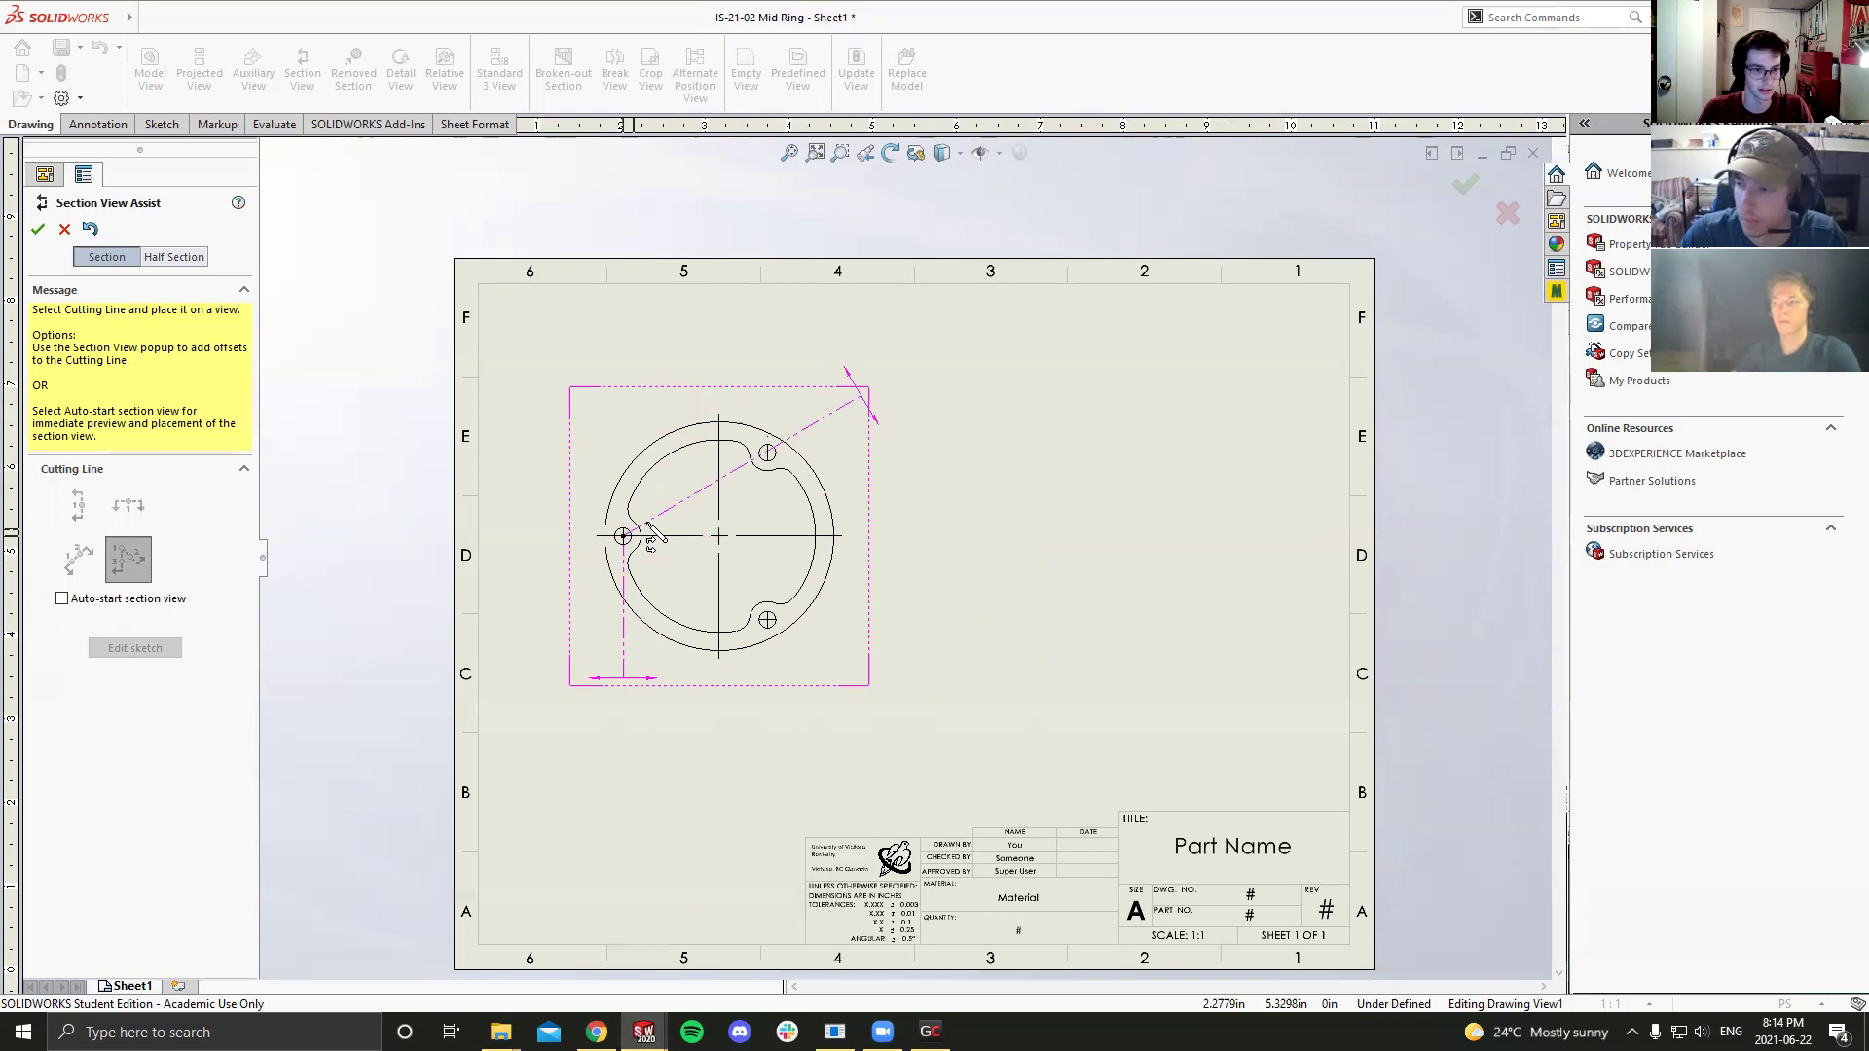
{"action": "left_click", "coordinate": [768, 455]}
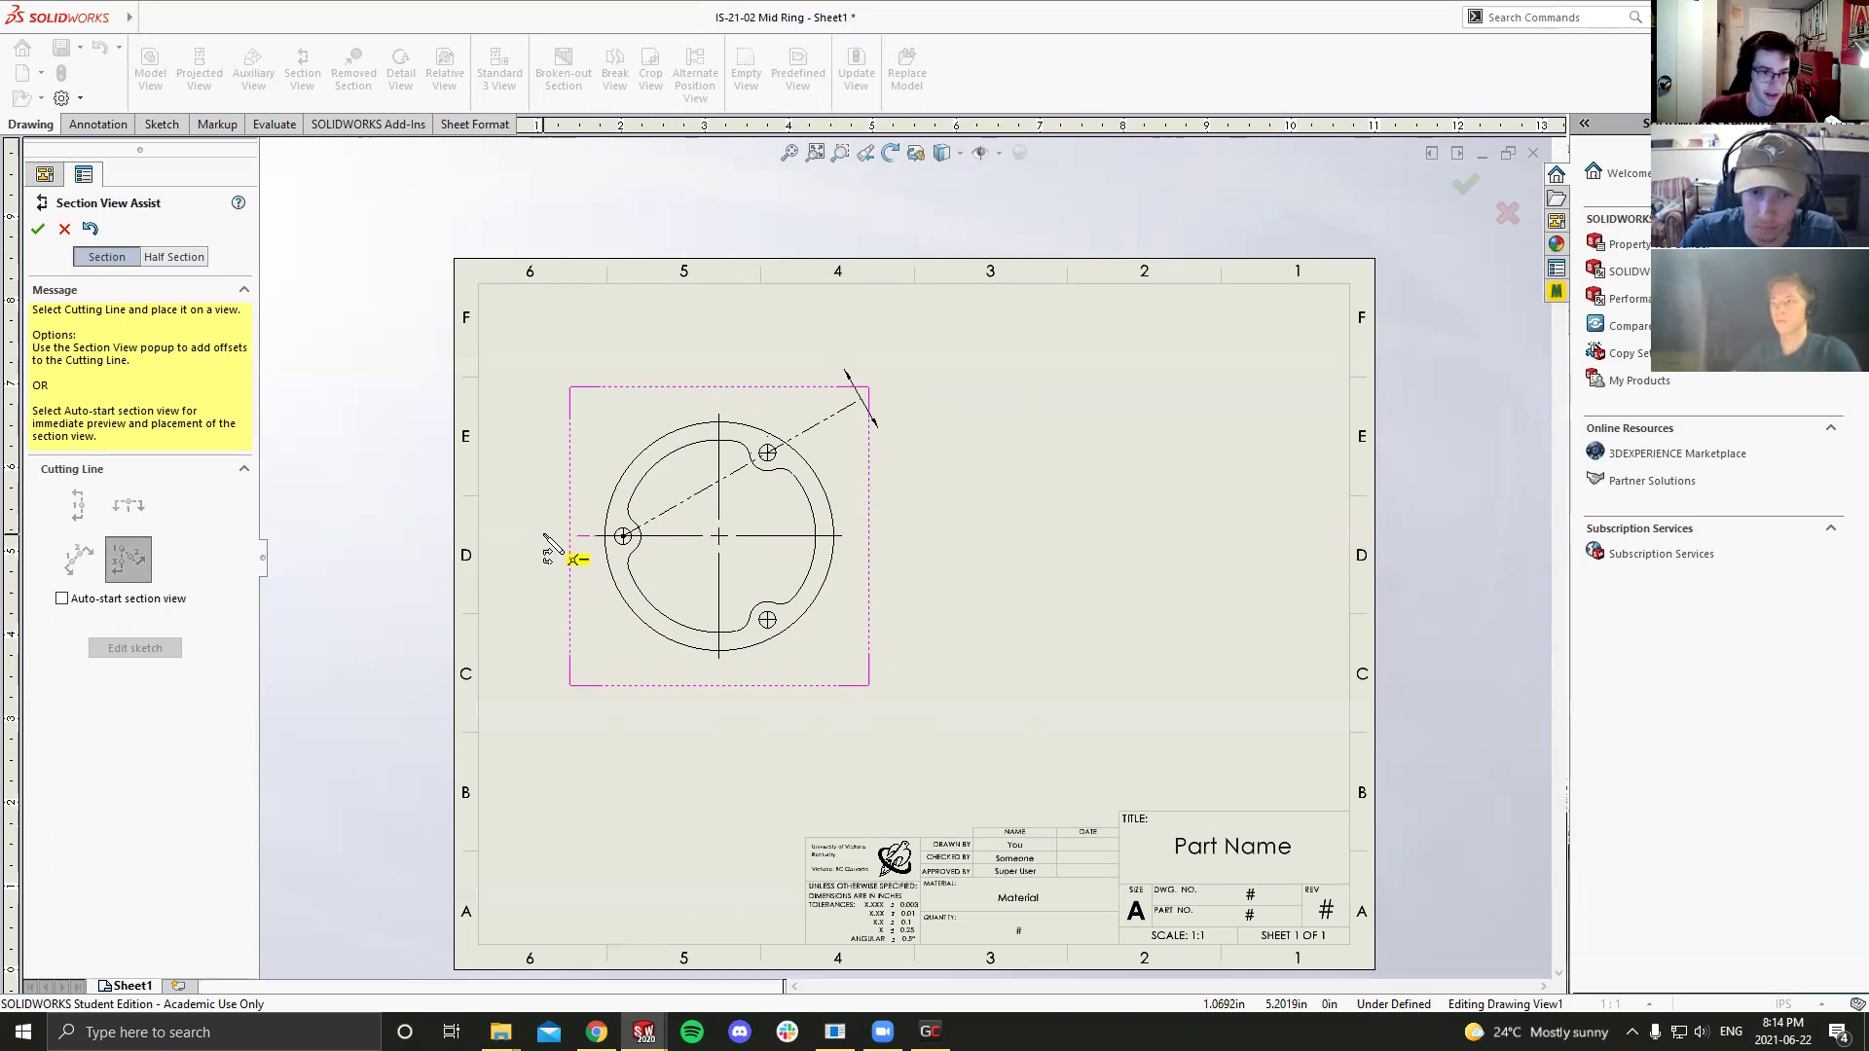
{"action": "left_click", "coordinate": [545, 536]}
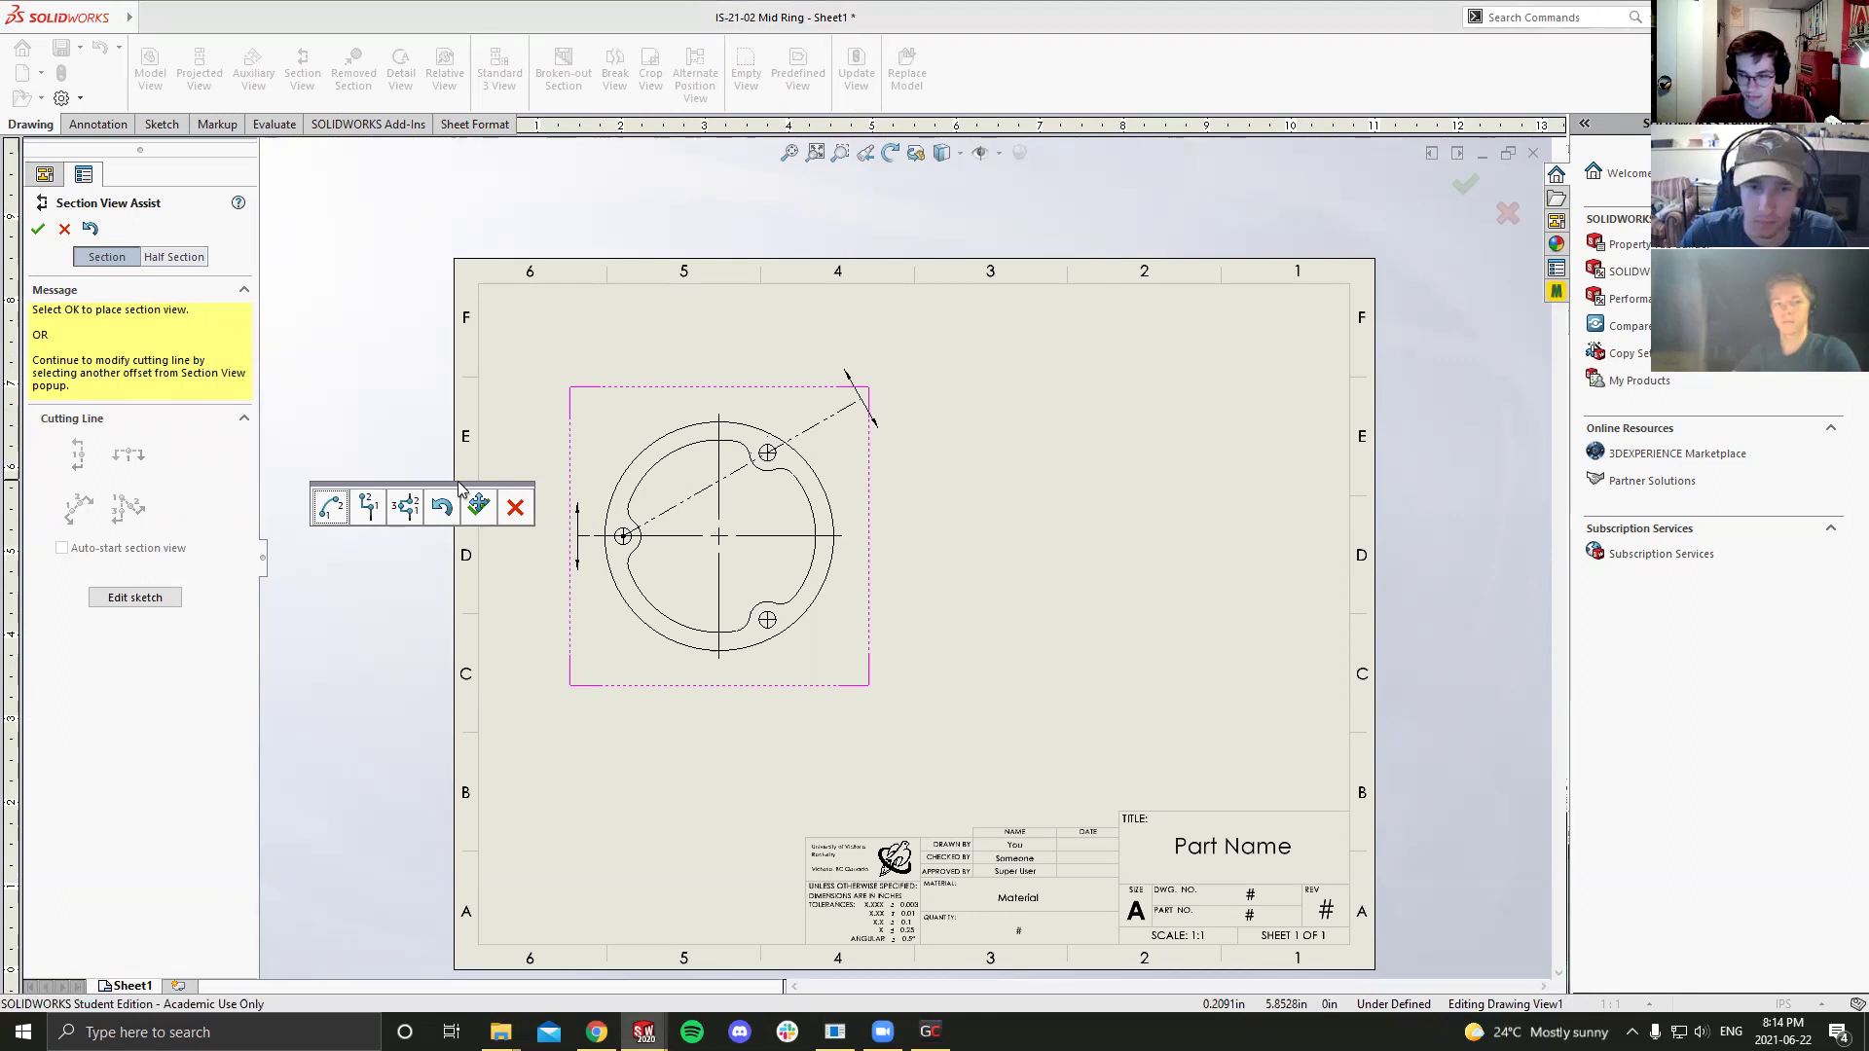
{"action": "left_click", "coordinate": [478, 506]}
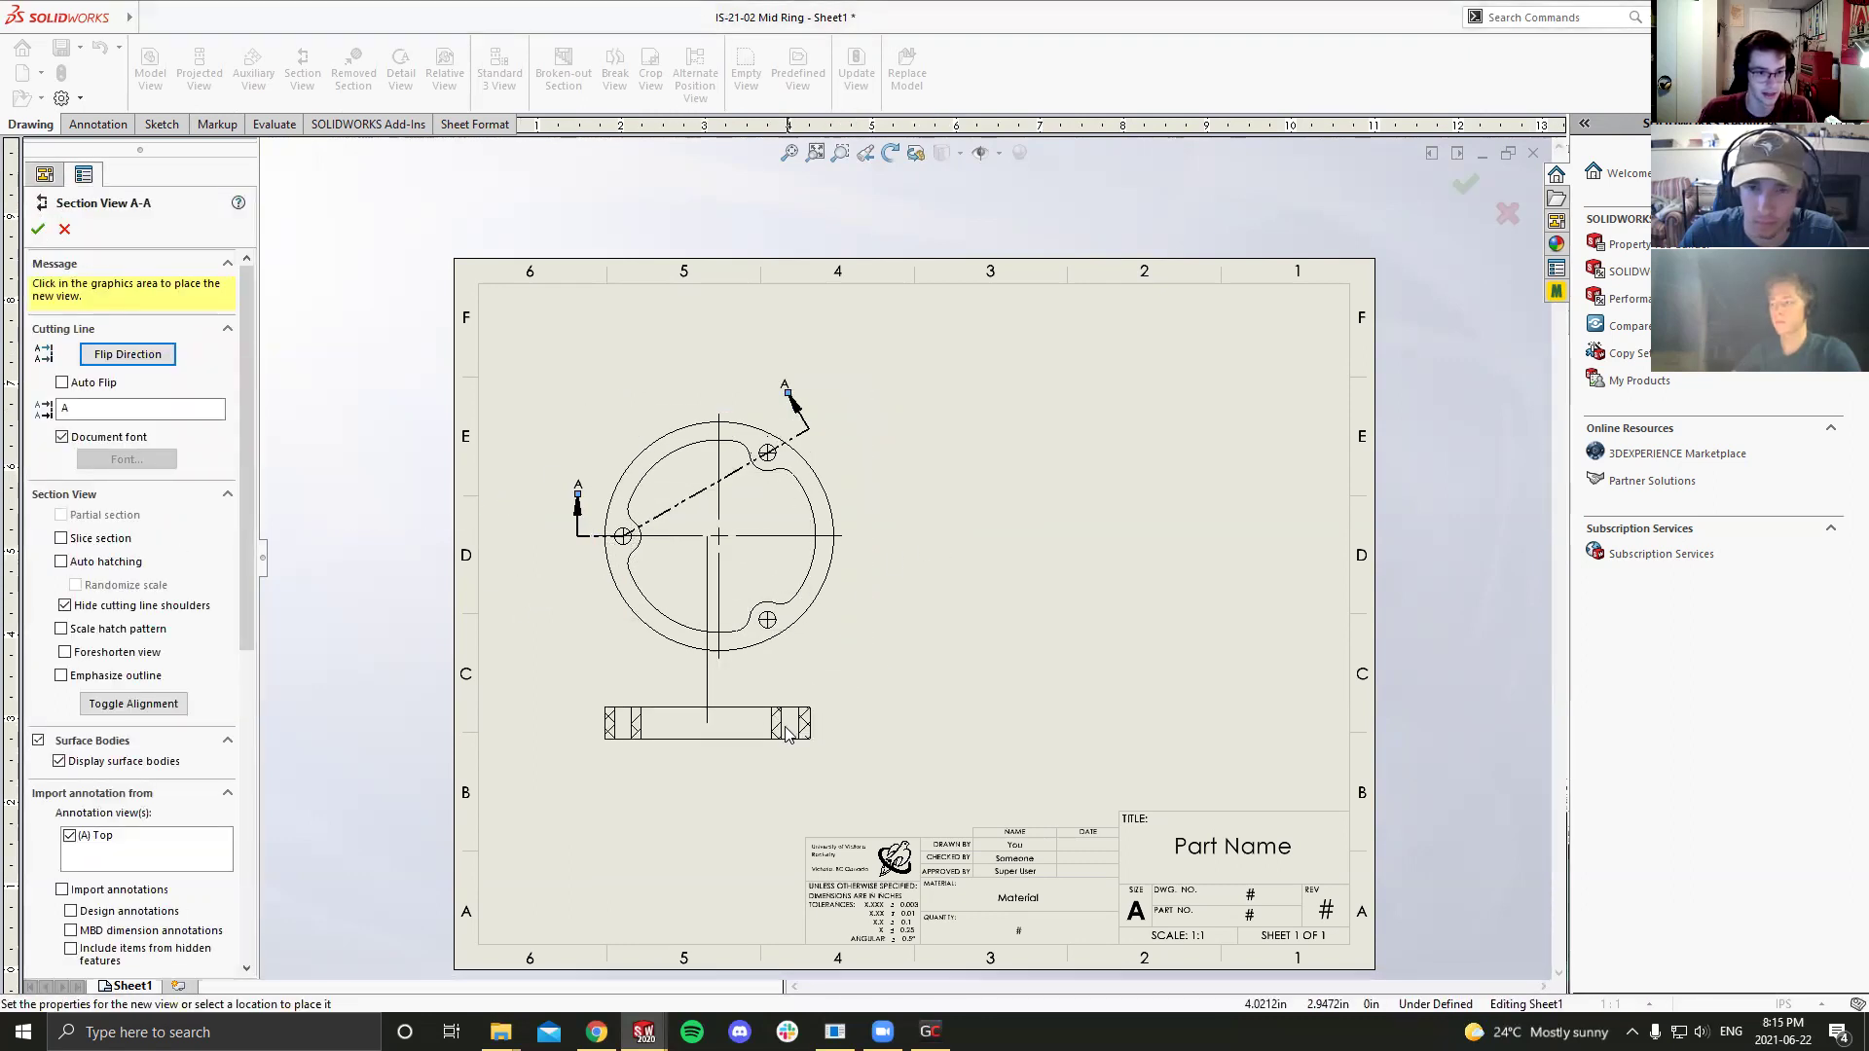
{"action": "left_click", "coordinate": [774, 774]}
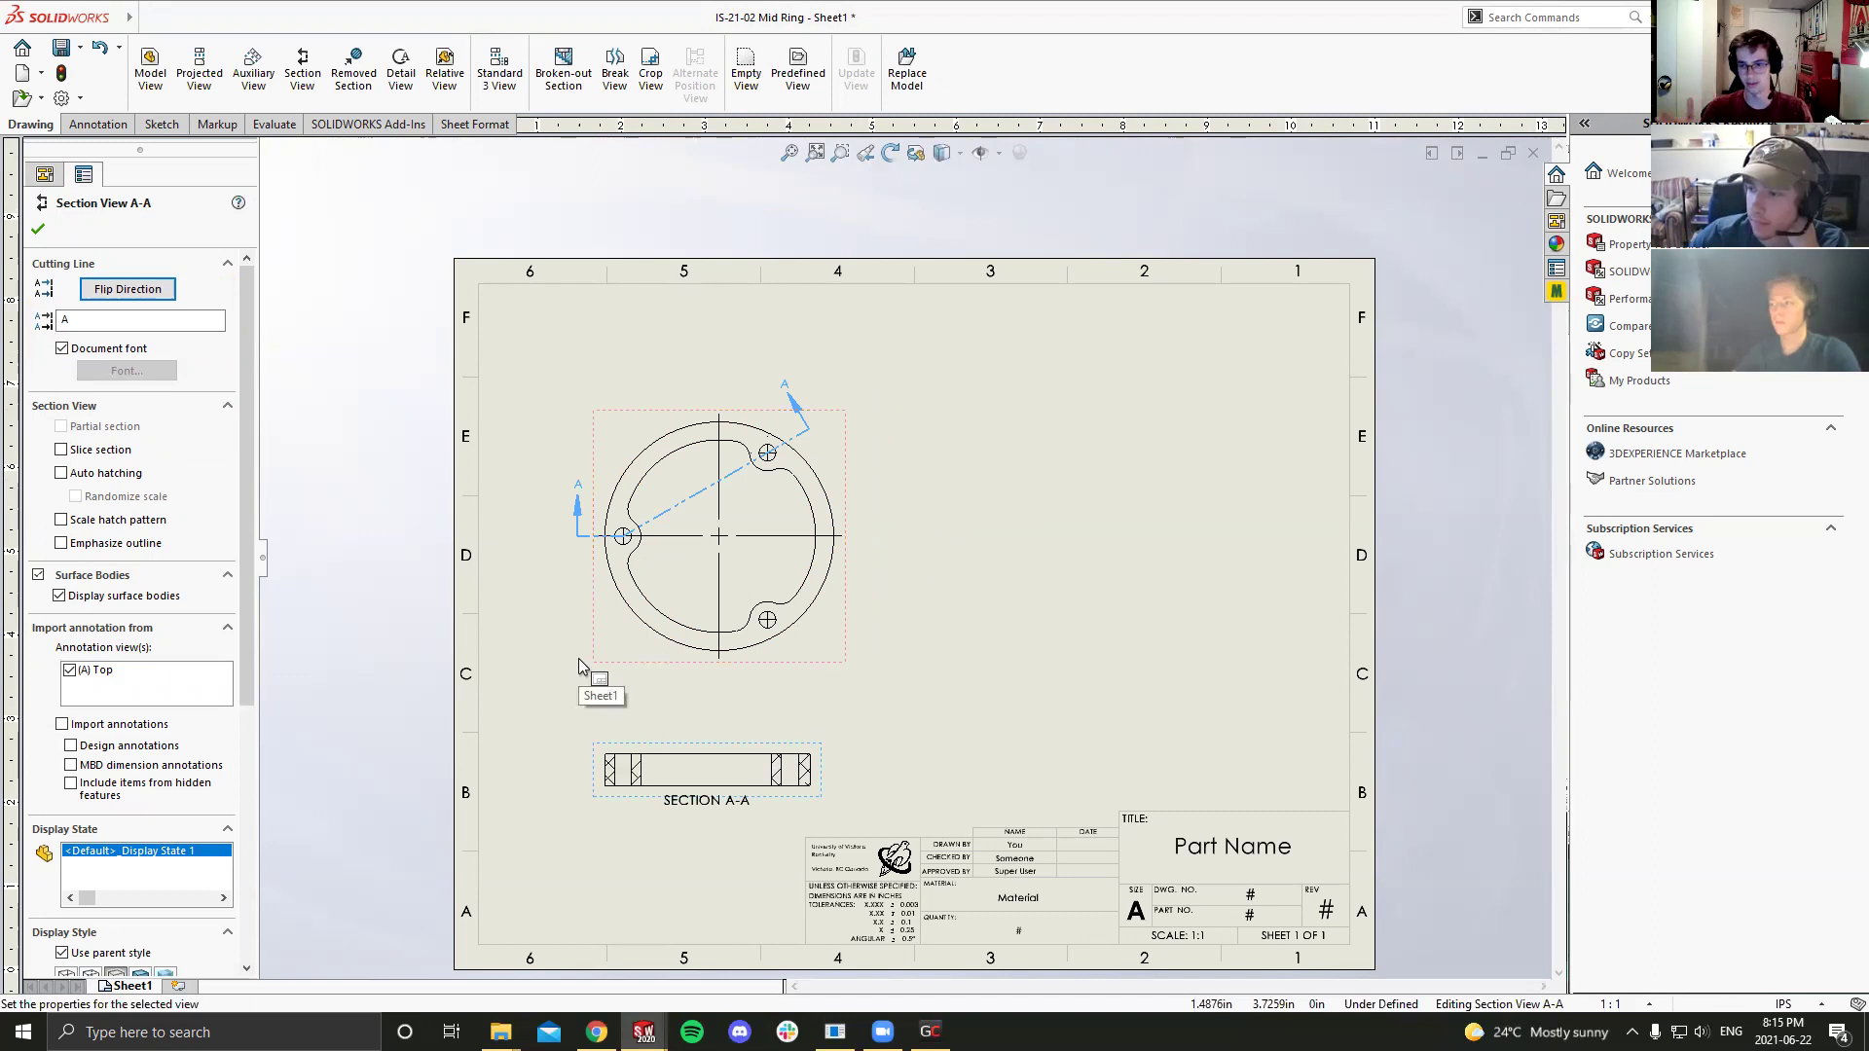
{"action": "key", "text": "Escape"}
{"action": "scroll", "coordinate": [798, 504], "scroll_direction": "down", "scroll_amount": 3}
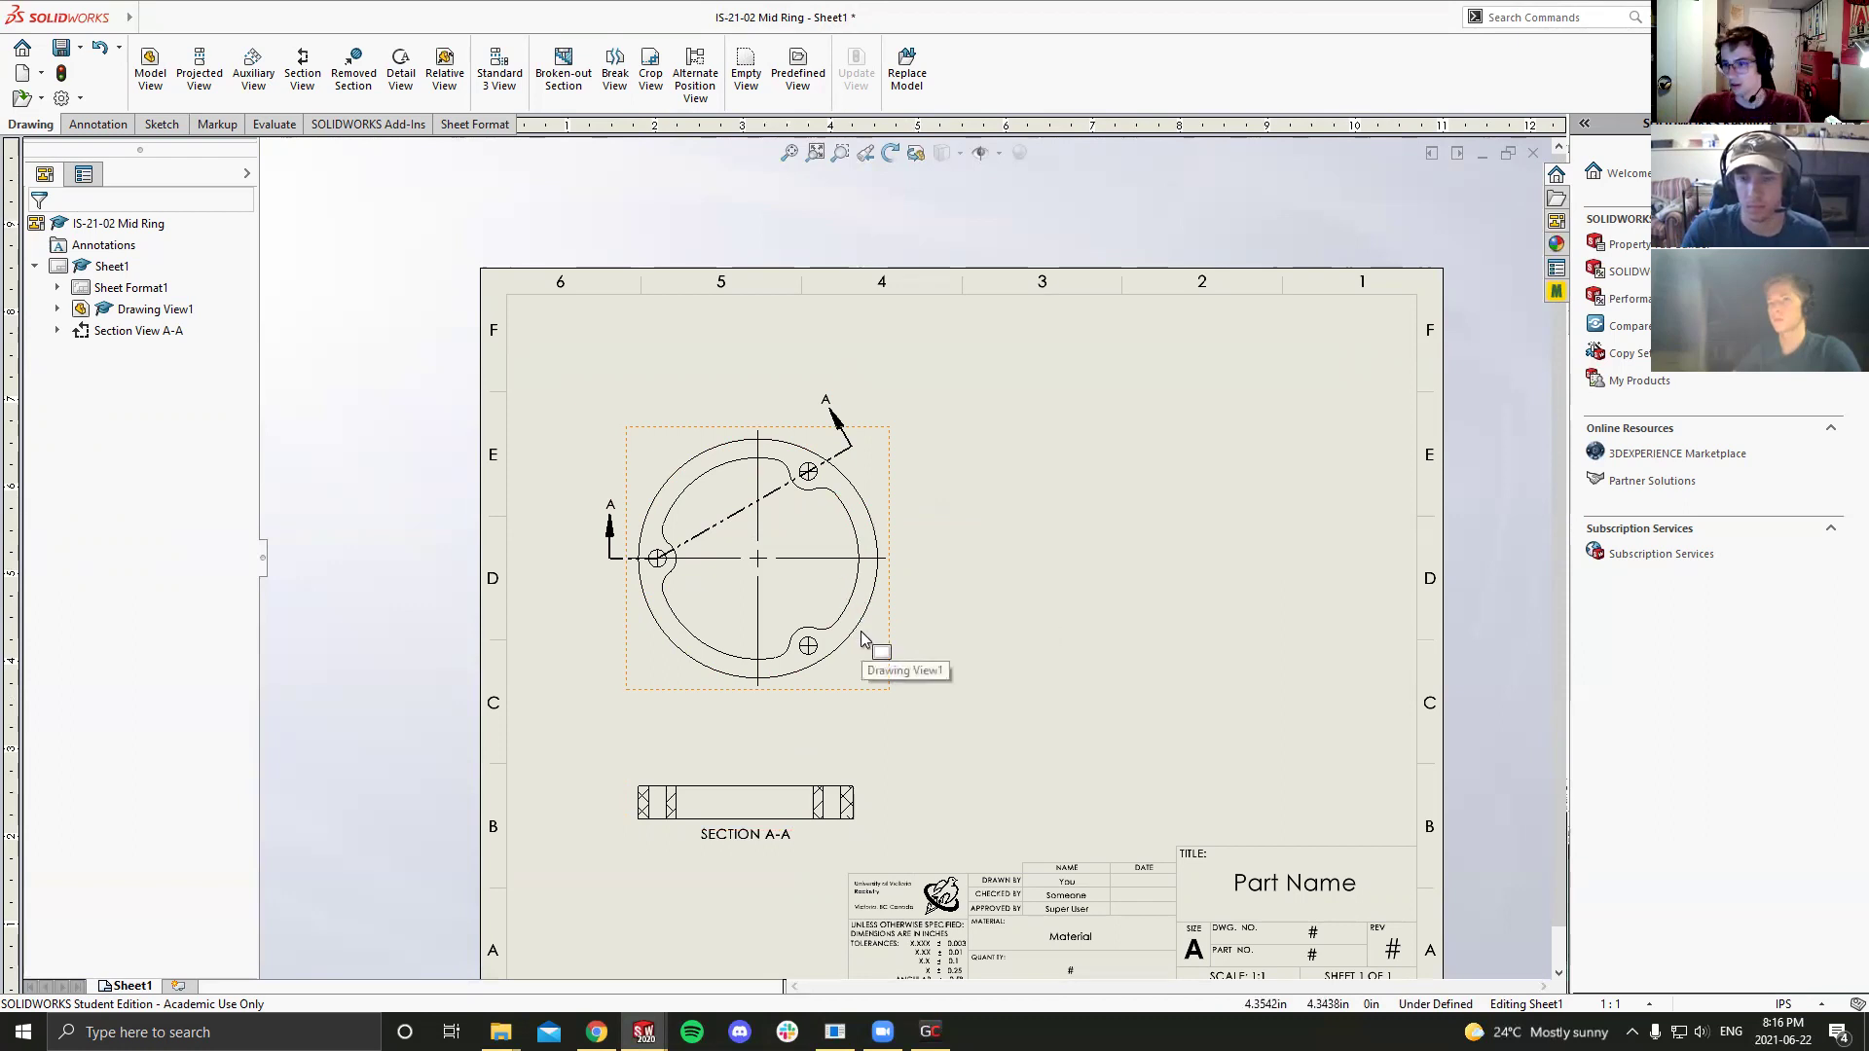
{"action": "scroll", "coordinate": [723, 709], "scroll_direction": "up", "scroll_amount": 4}
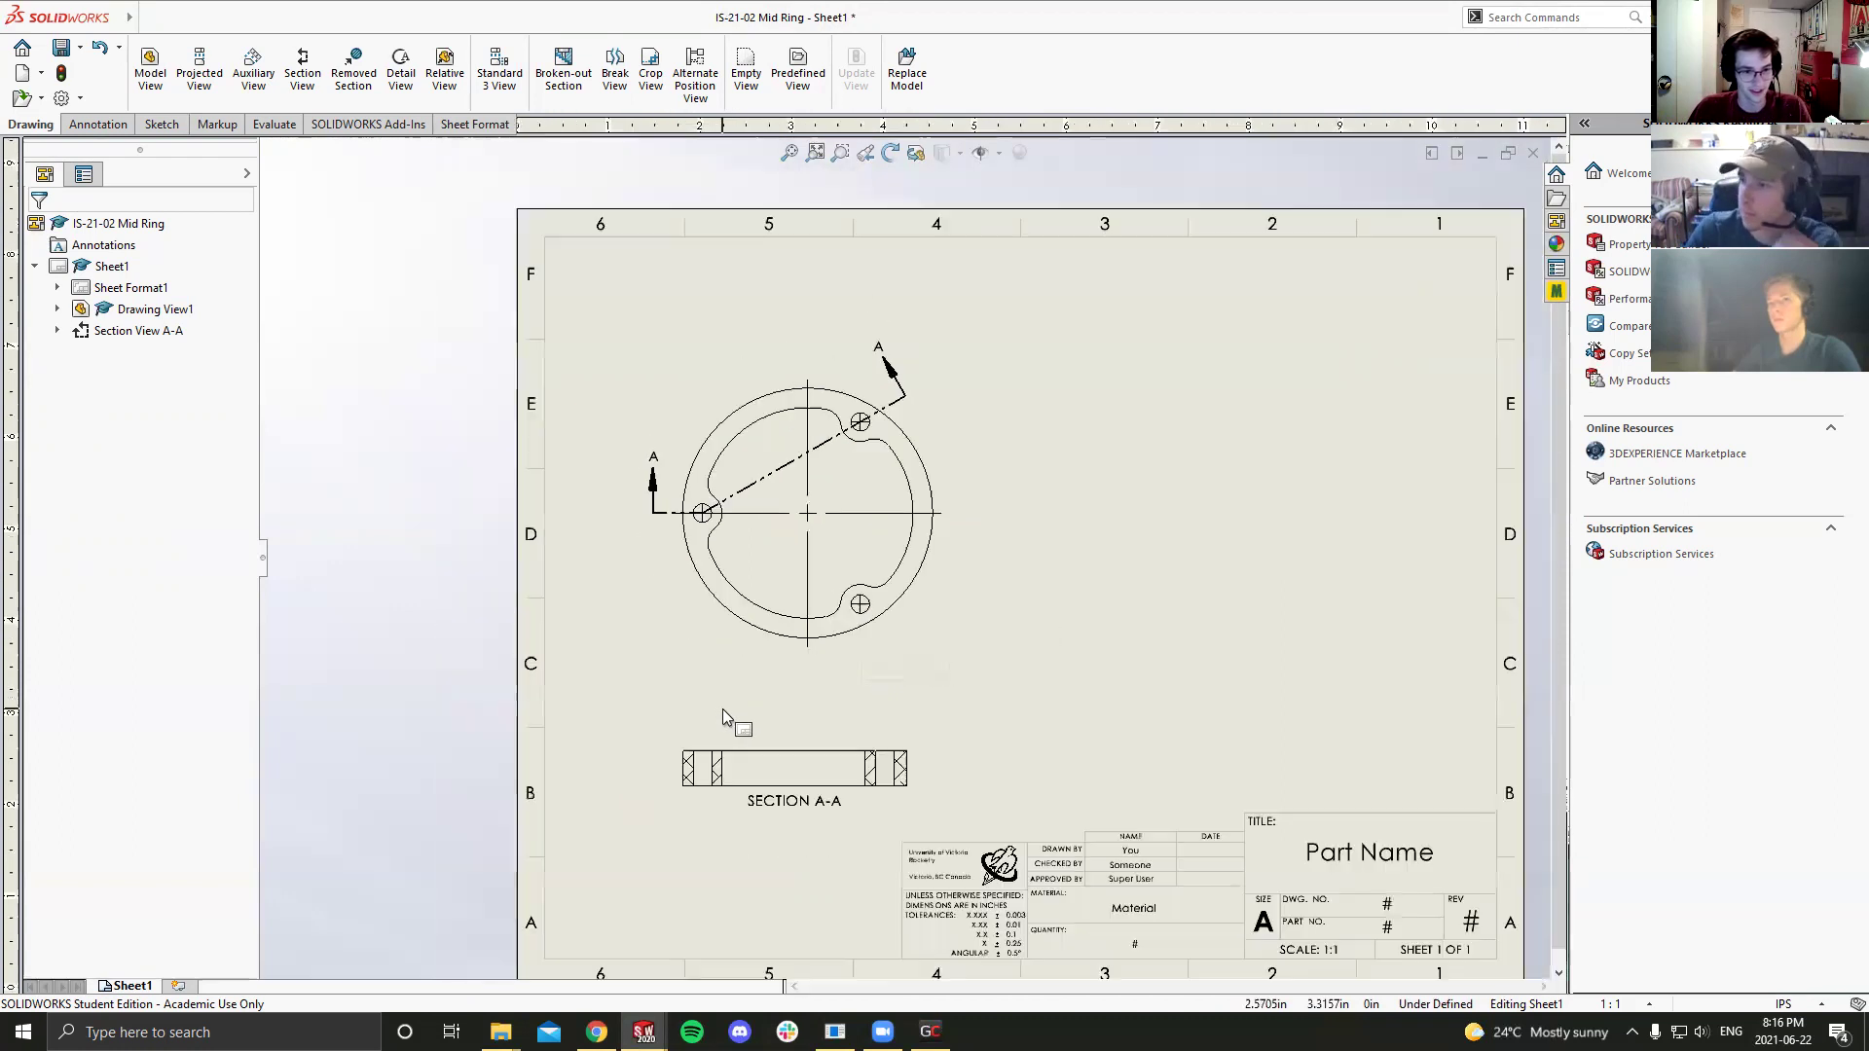
{"action": "scroll", "coordinate": [950, 634], "scroll_direction": "down", "scroll_amount": 2}
{"action": "scroll", "coordinate": [972, 593], "scroll_direction": "down", "scroll_amount": 1}
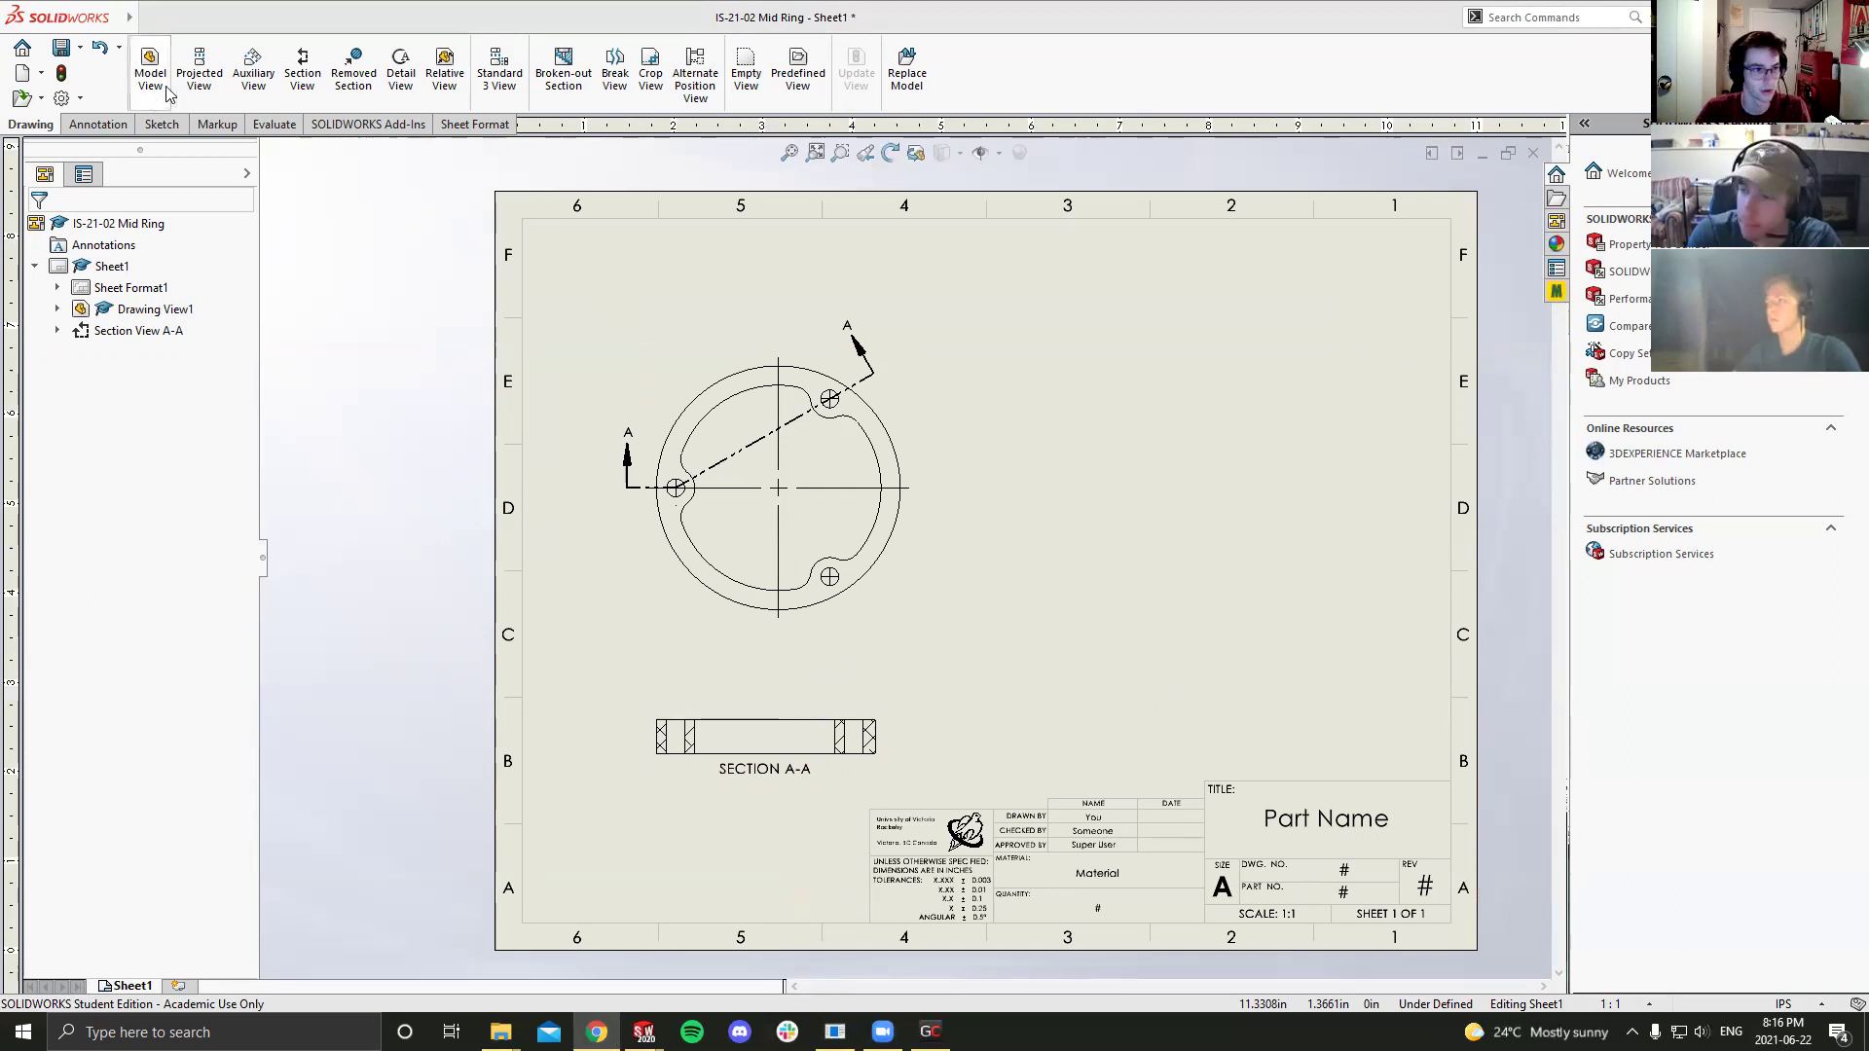
Step: Dimension the outer circle as Ø2.730 with .123 precision and a Bilateral tolerance
{"action": "left_click", "coordinate": [97, 125]}
{"action": "left_click", "coordinate": [160, 69]}
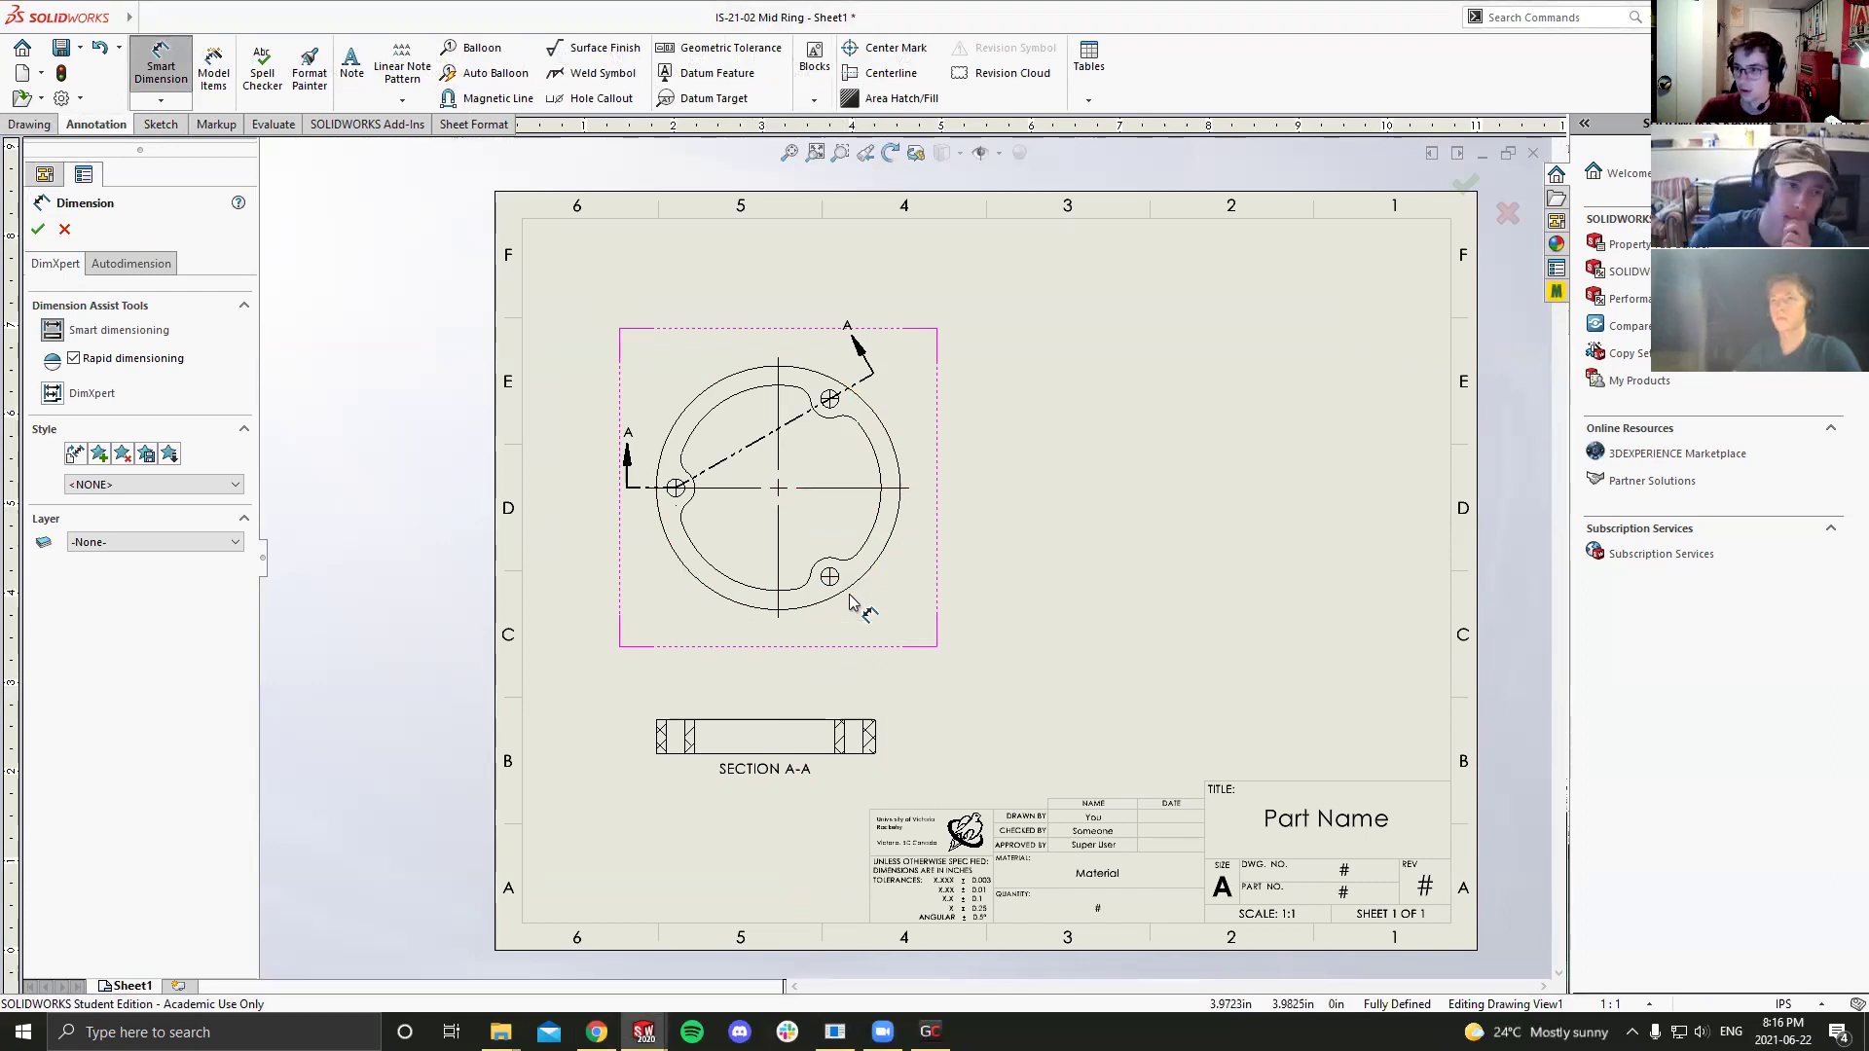
{"action": "left_click", "coordinate": [897, 453]}
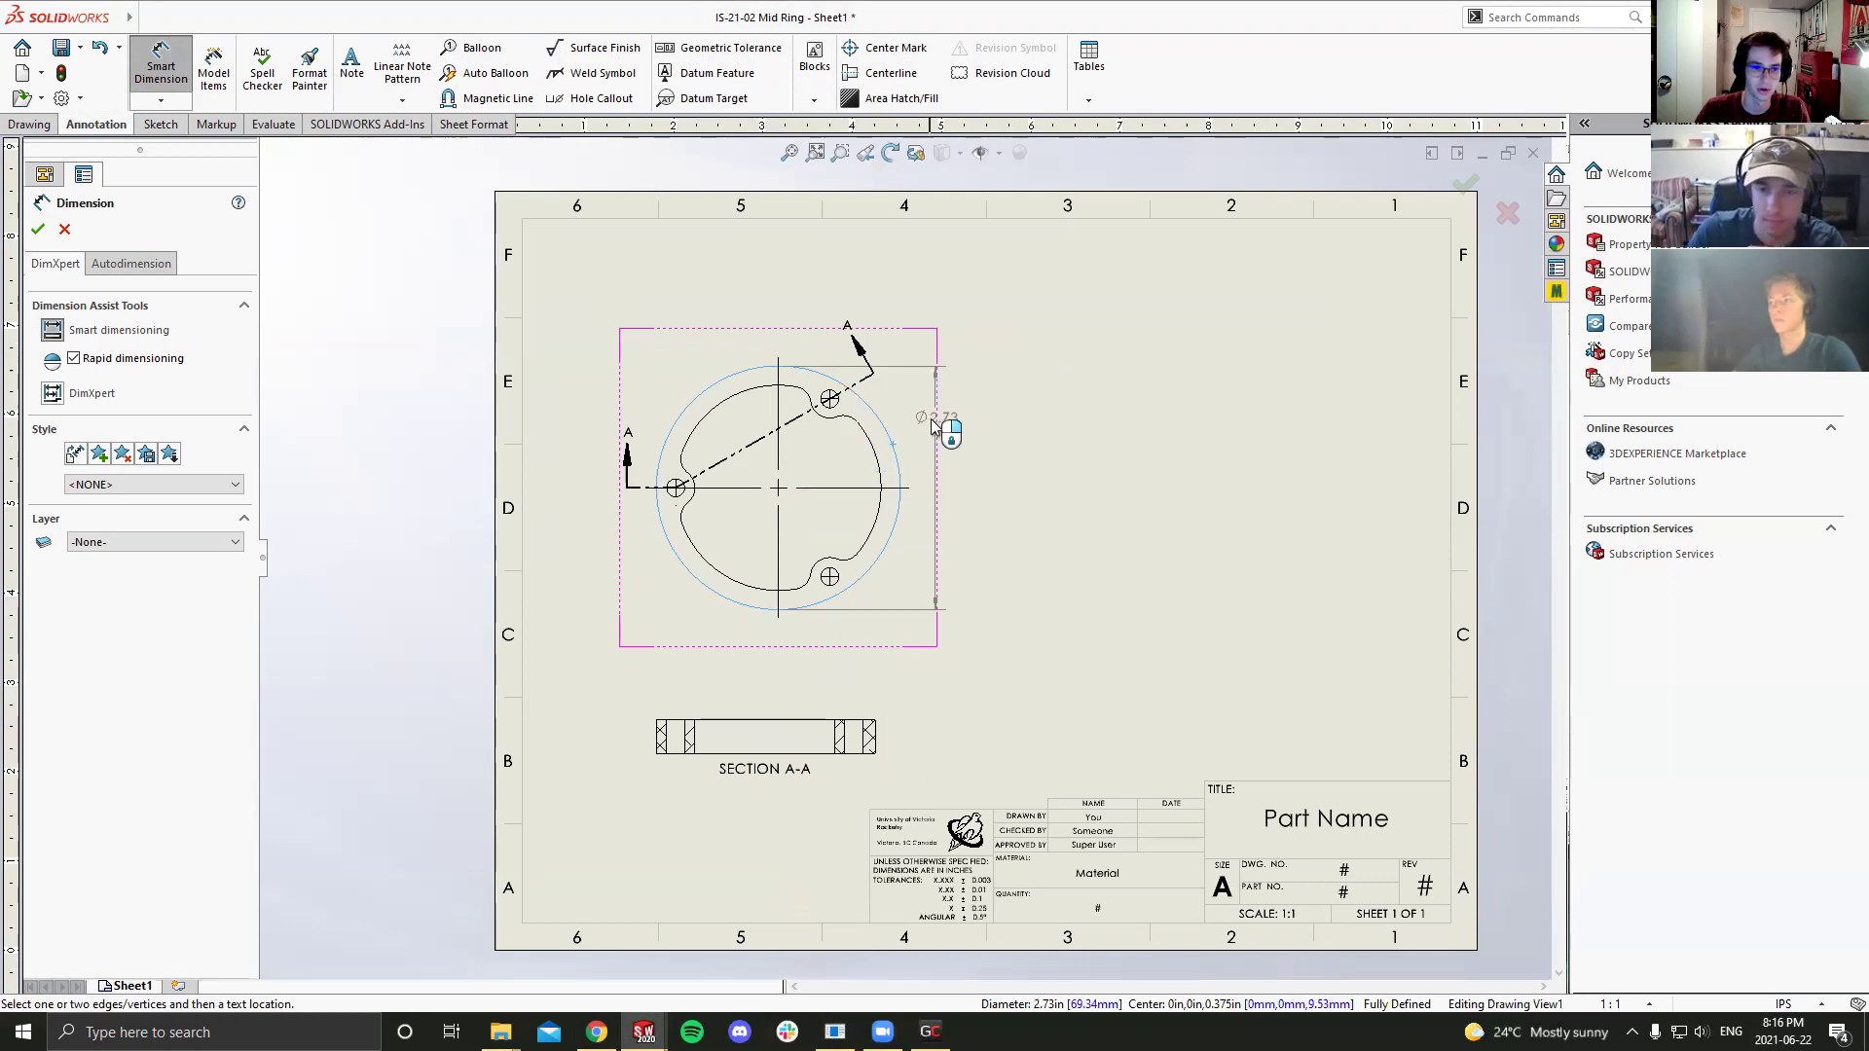
{"action": "left_click", "coordinate": [1020, 315]}
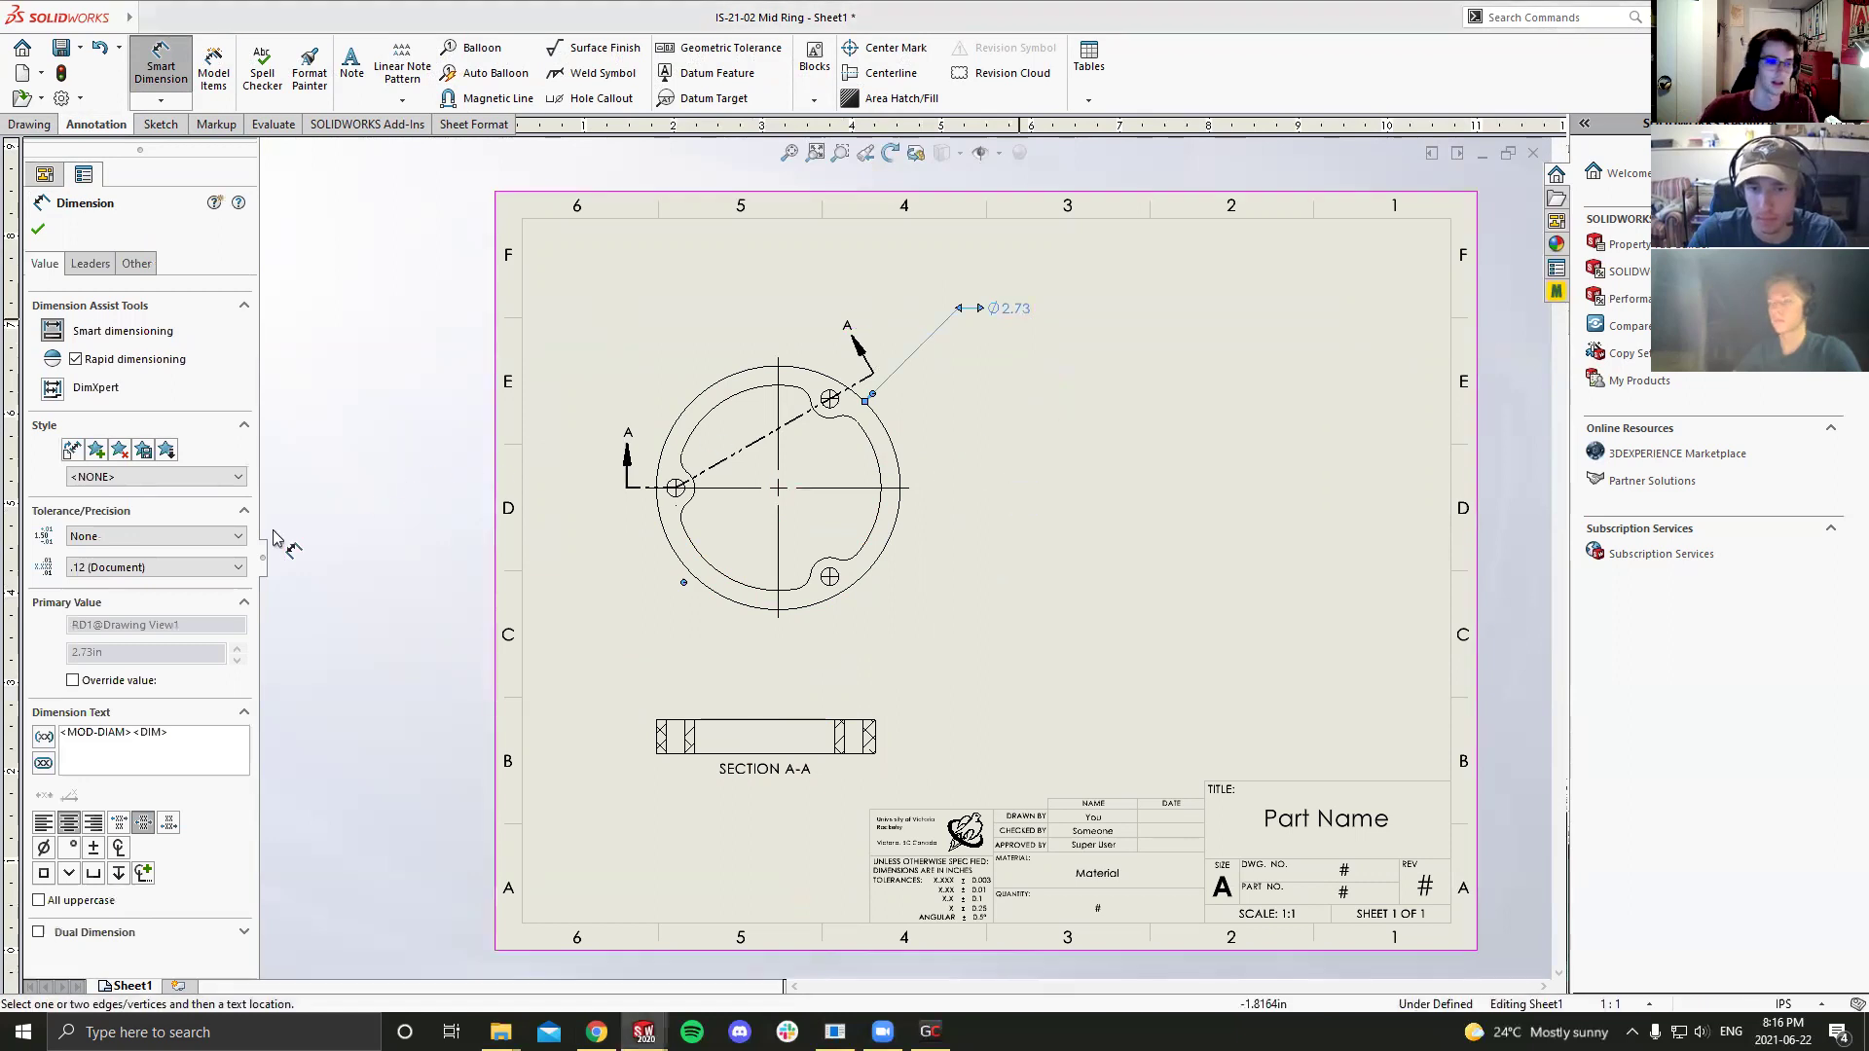
{"action": "left_click", "coordinate": [156, 566]}
{"action": "left_click", "coordinate": [117, 636]}
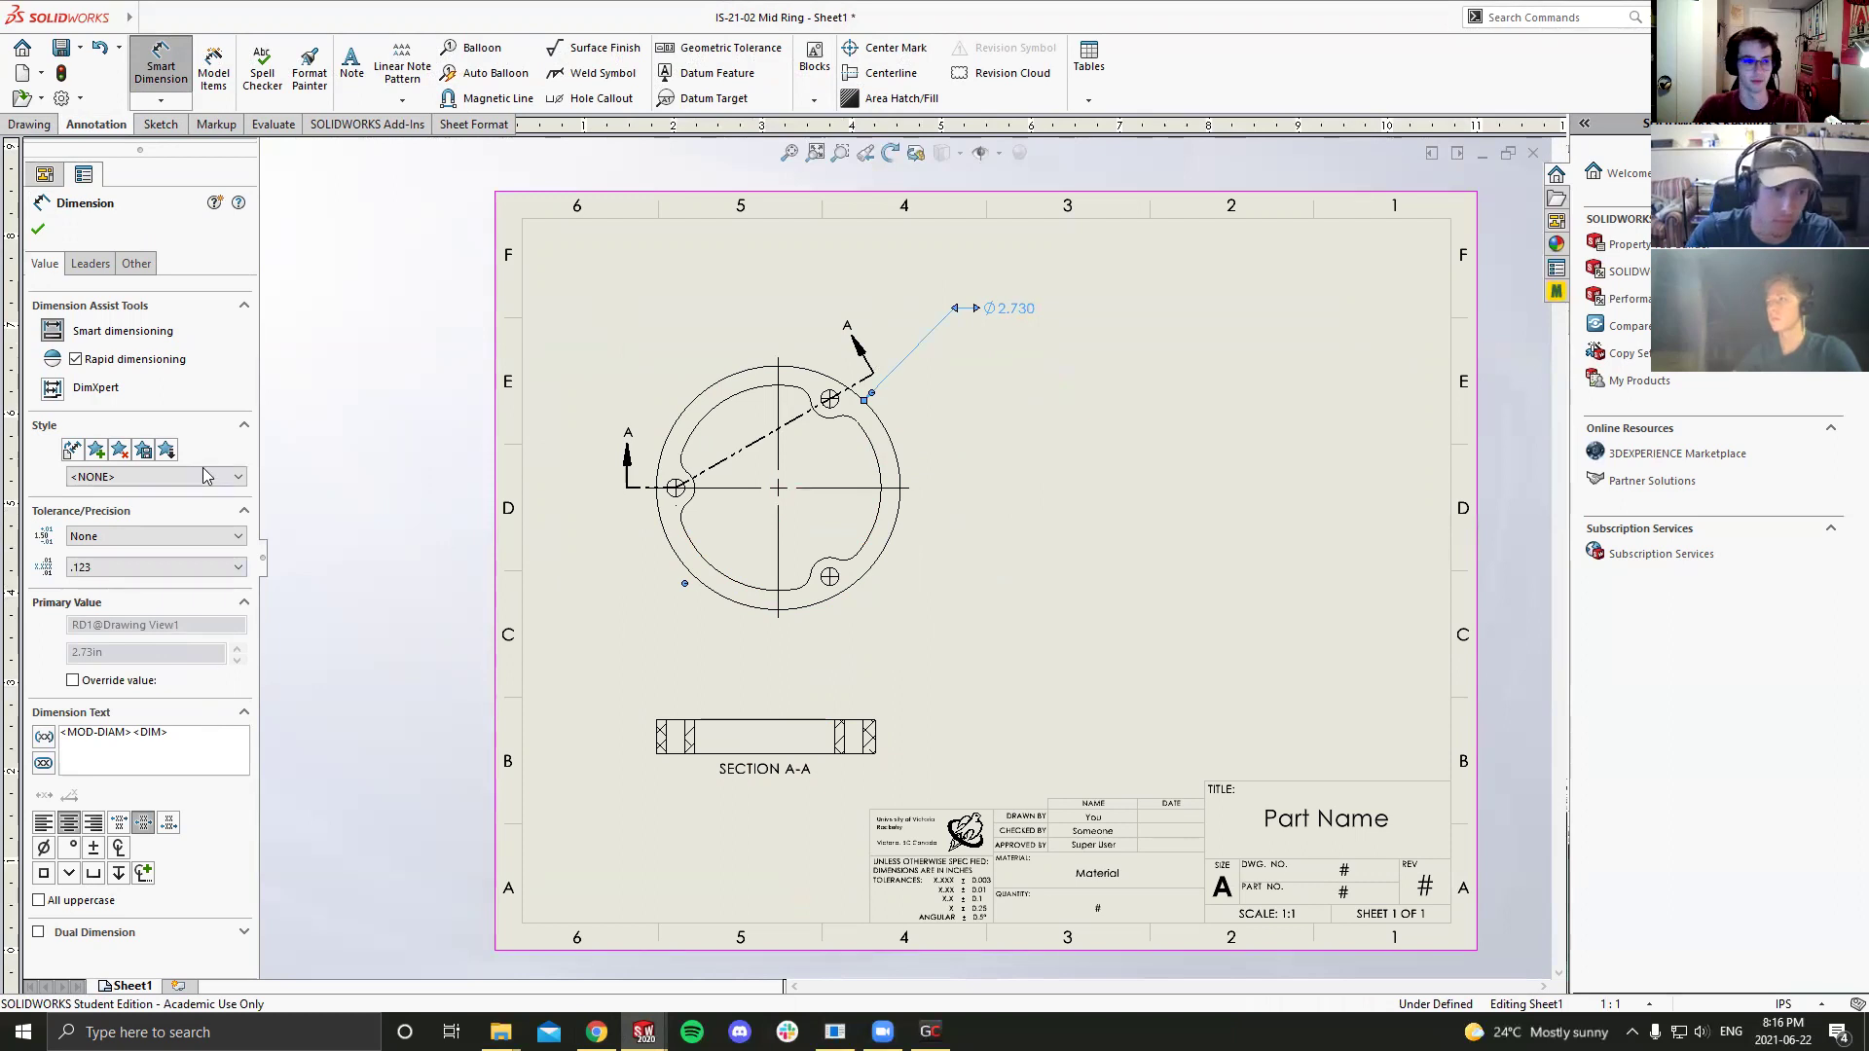
{"action": "left_click", "coordinate": [194, 536]}
{"action": "left_click", "coordinate": [120, 582]}
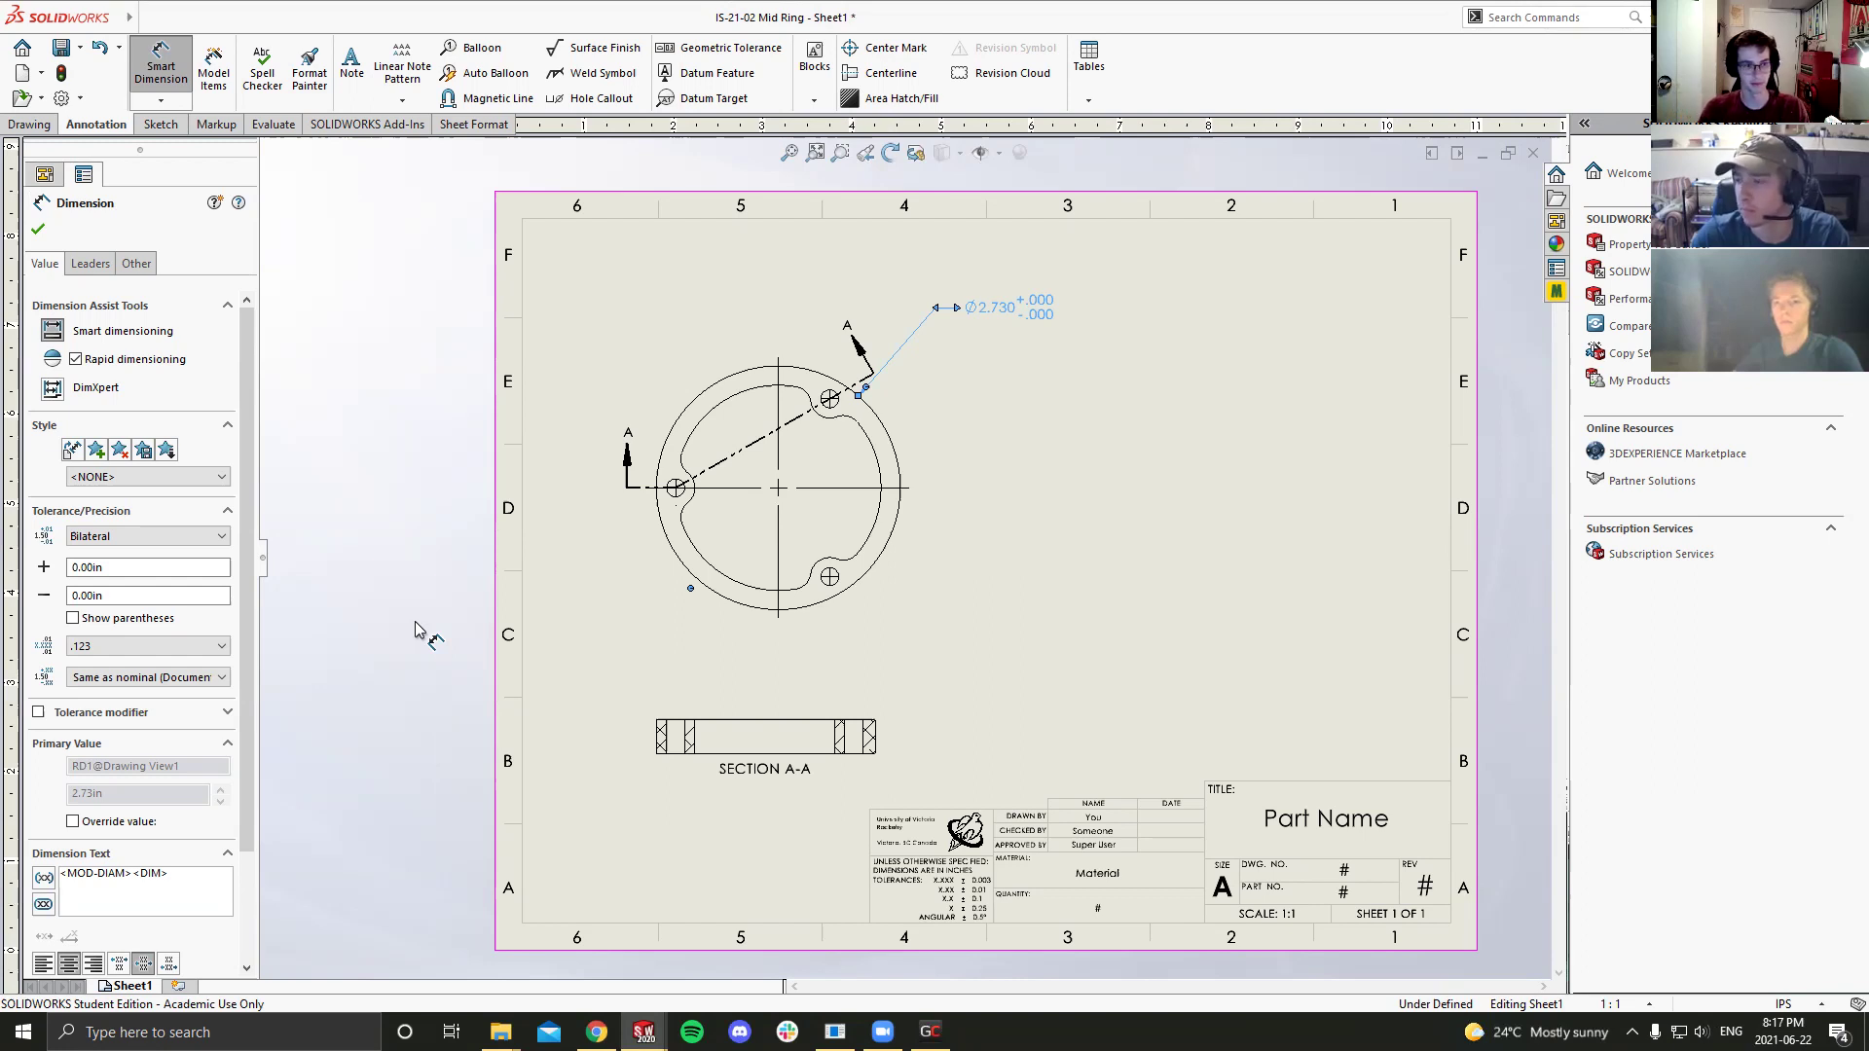
Step: Set the Ø2.730 outer diameter's minus tolerance to 0.003in and nudge the dimension into place
{"action": "left_click", "coordinate": [94, 594]}
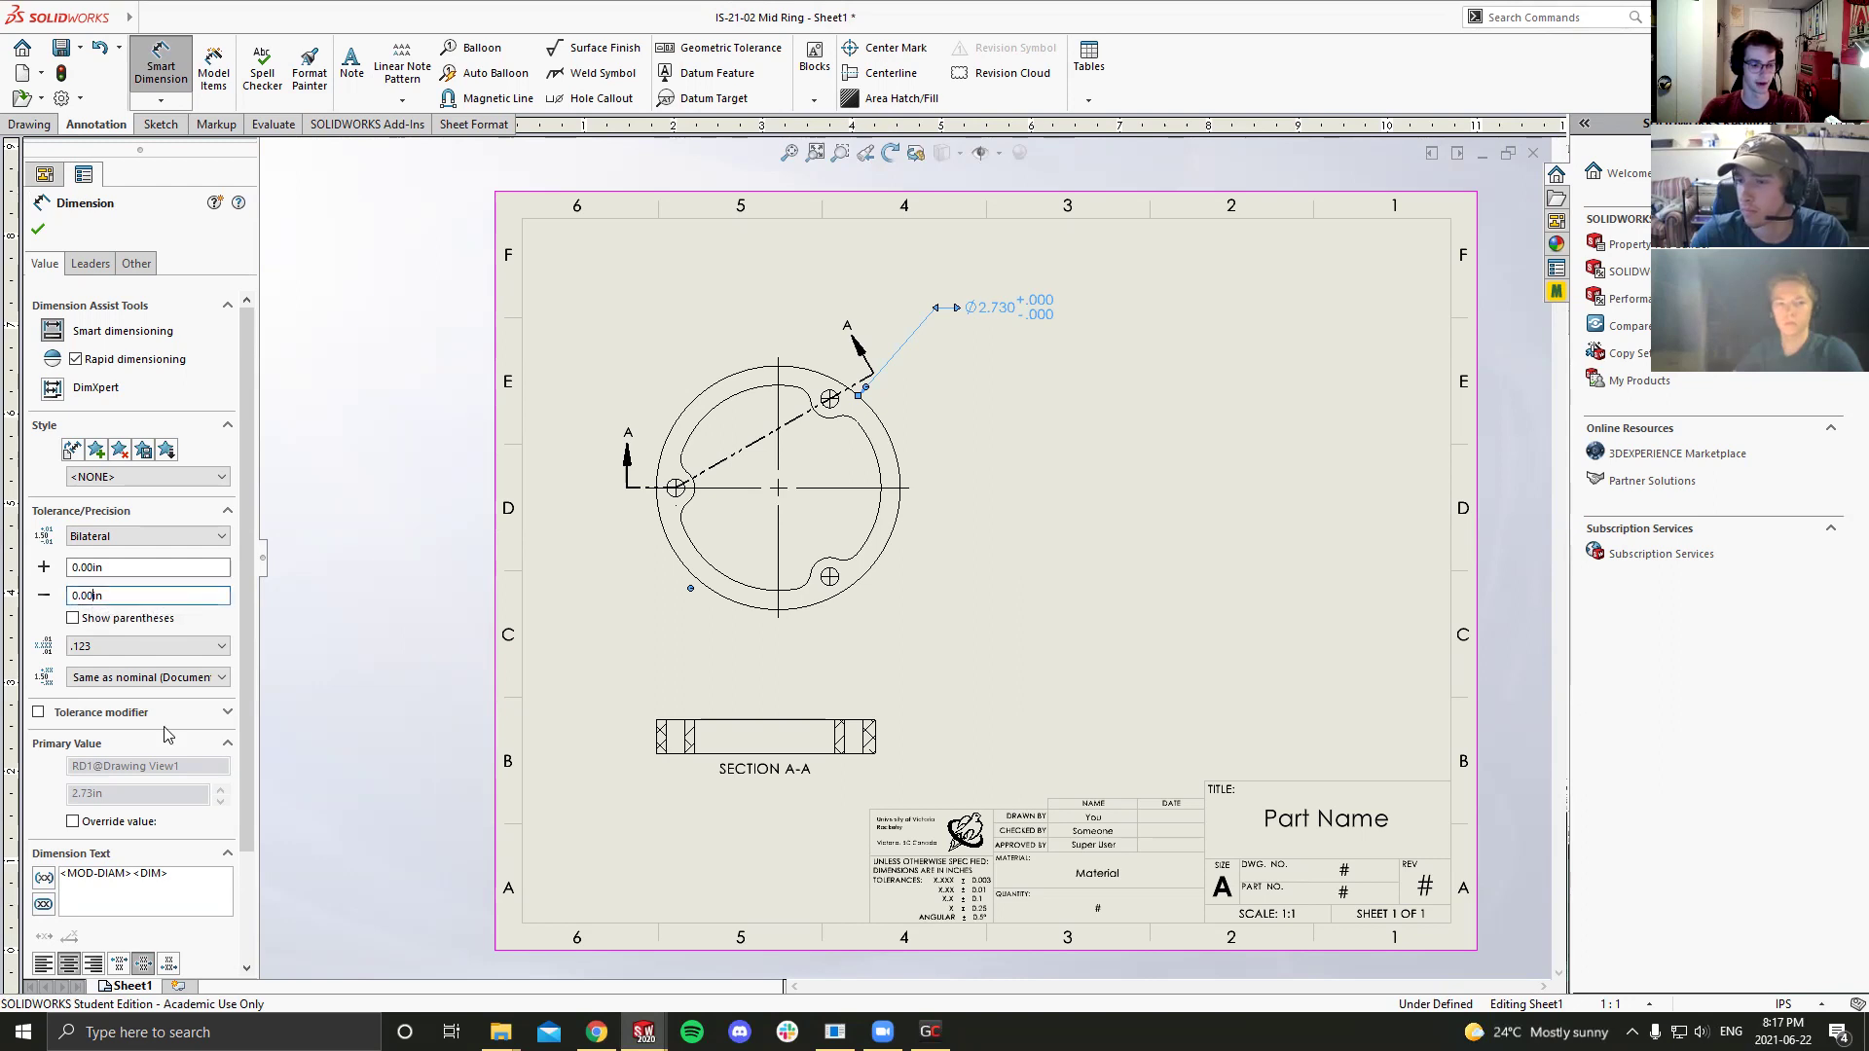
{"action": "type", "text": "3"}
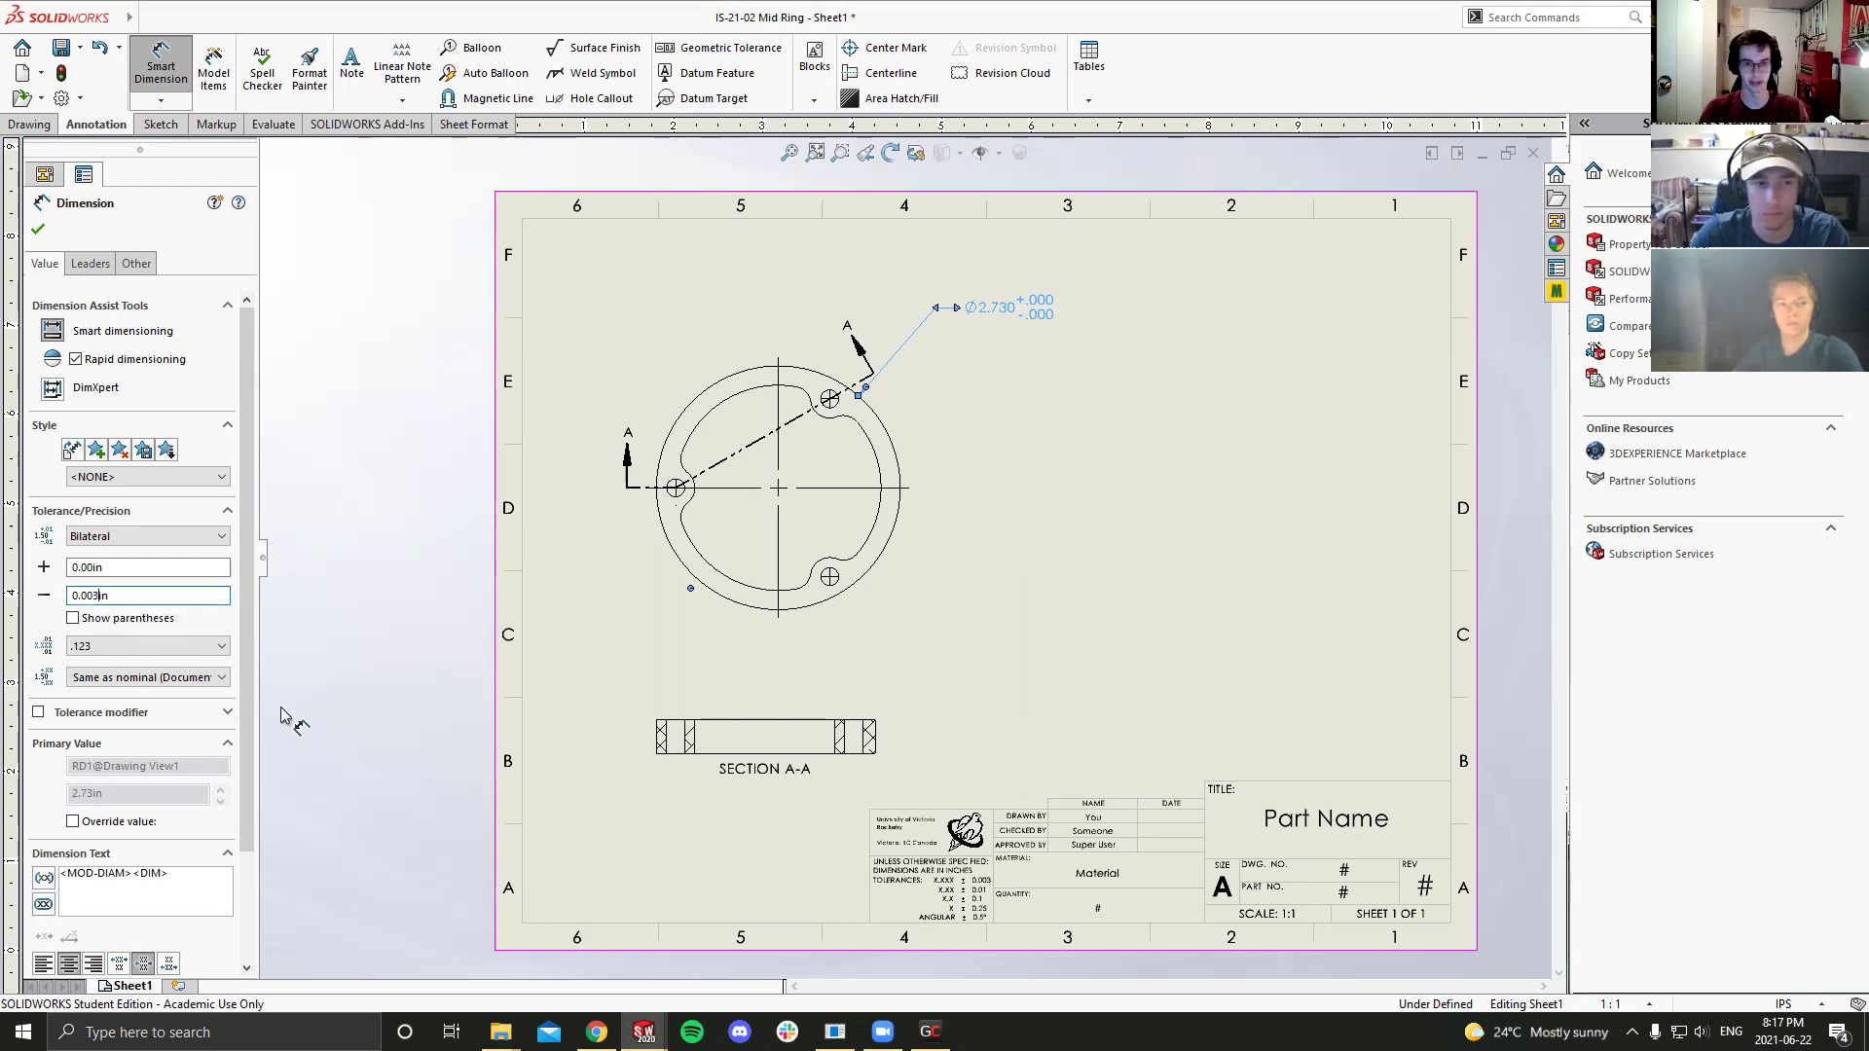
{"action": "left_click", "coordinate": [1016, 397]}
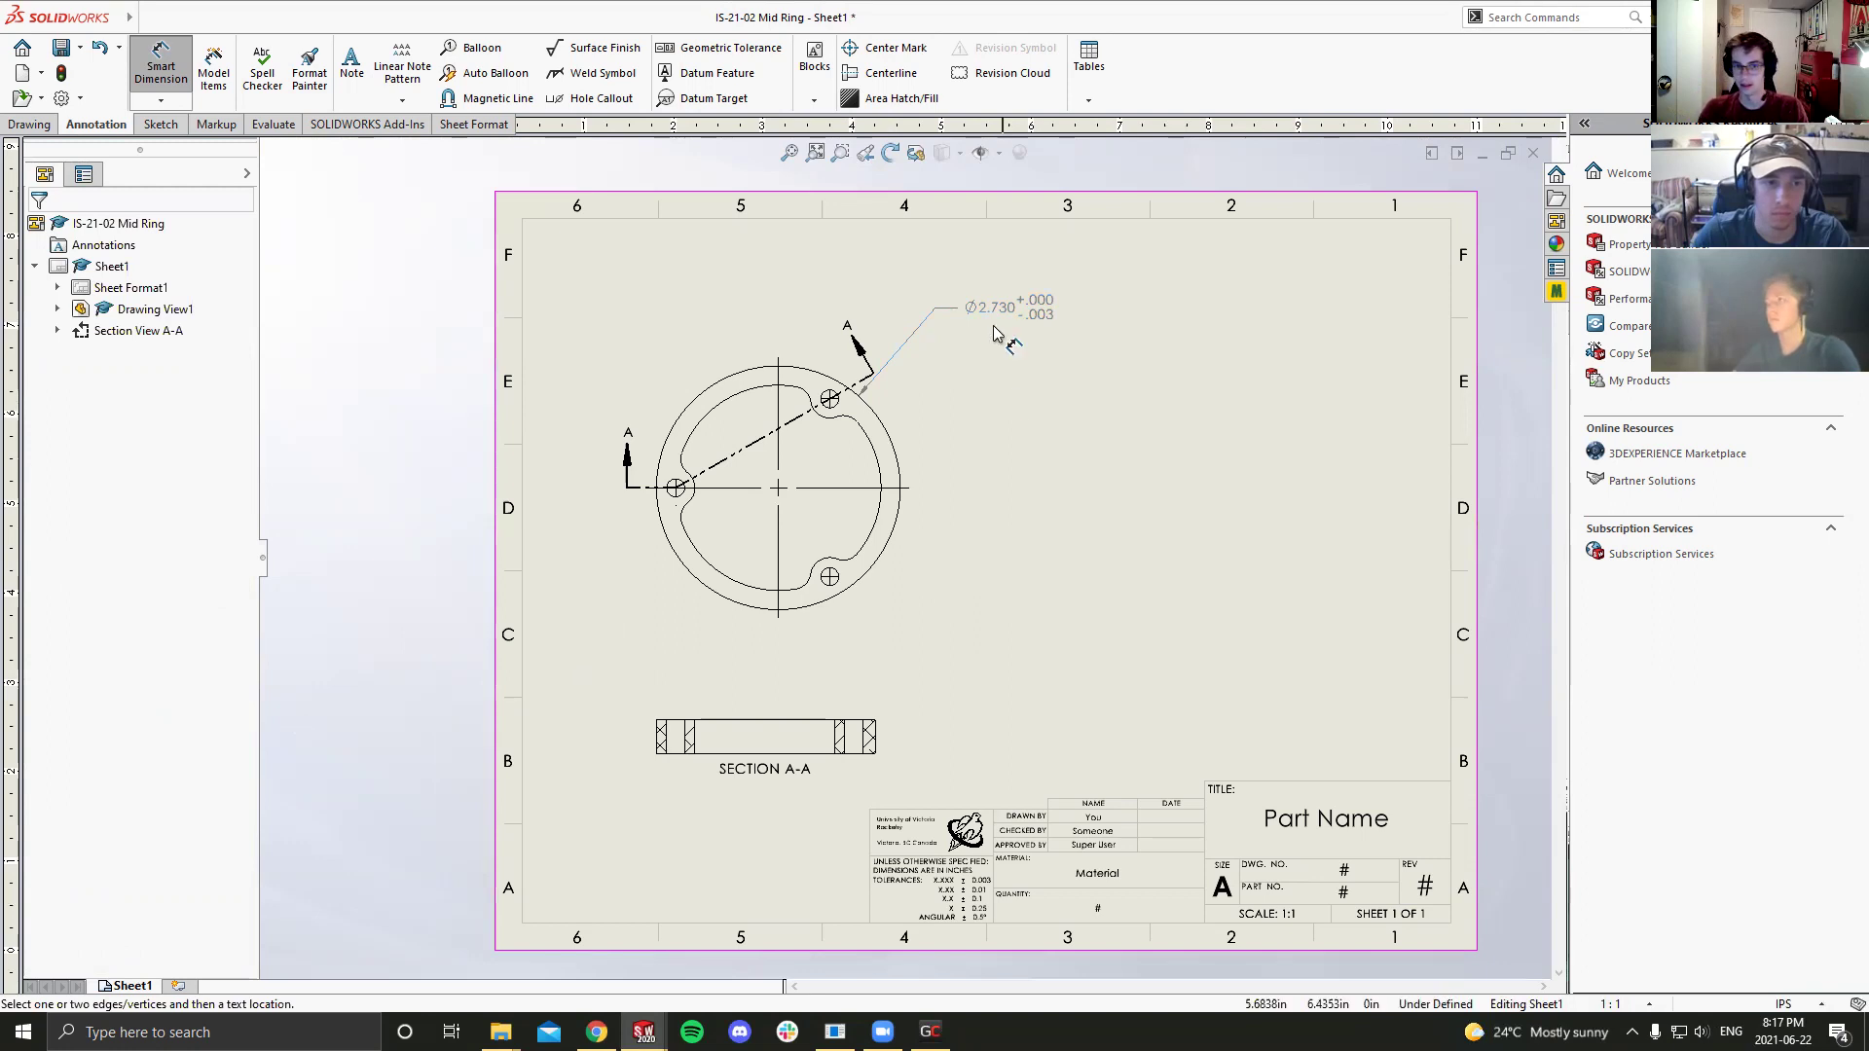
{"action": "left_click_drag", "start_coordinate": [993, 308], "coordinate": [1007, 320]}
{"action": "left_click", "coordinate": [1056, 375]}
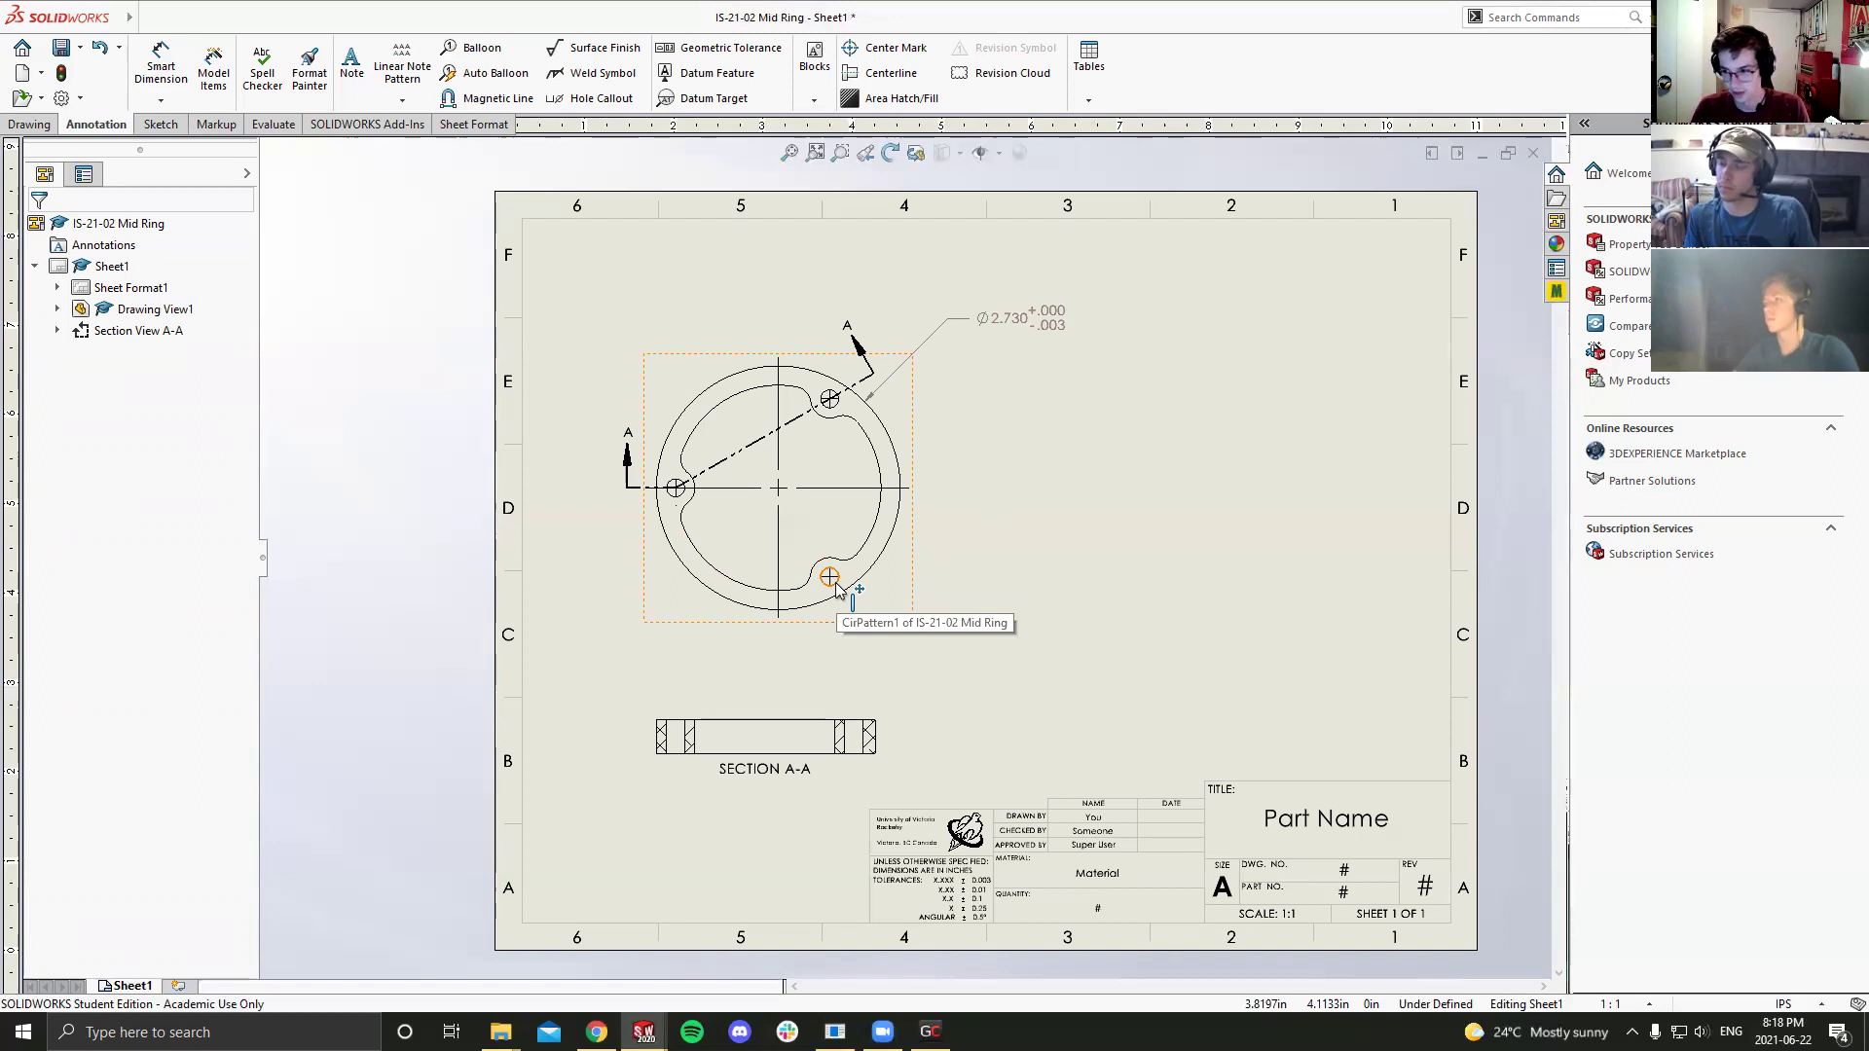
Step: Attach a 3X Ø.201 THRU ALL hole callout to the lower hole, with .123 precision
{"action": "right_click_drag", "start_coordinate": [866, 595], "coordinate": [910, 598]}
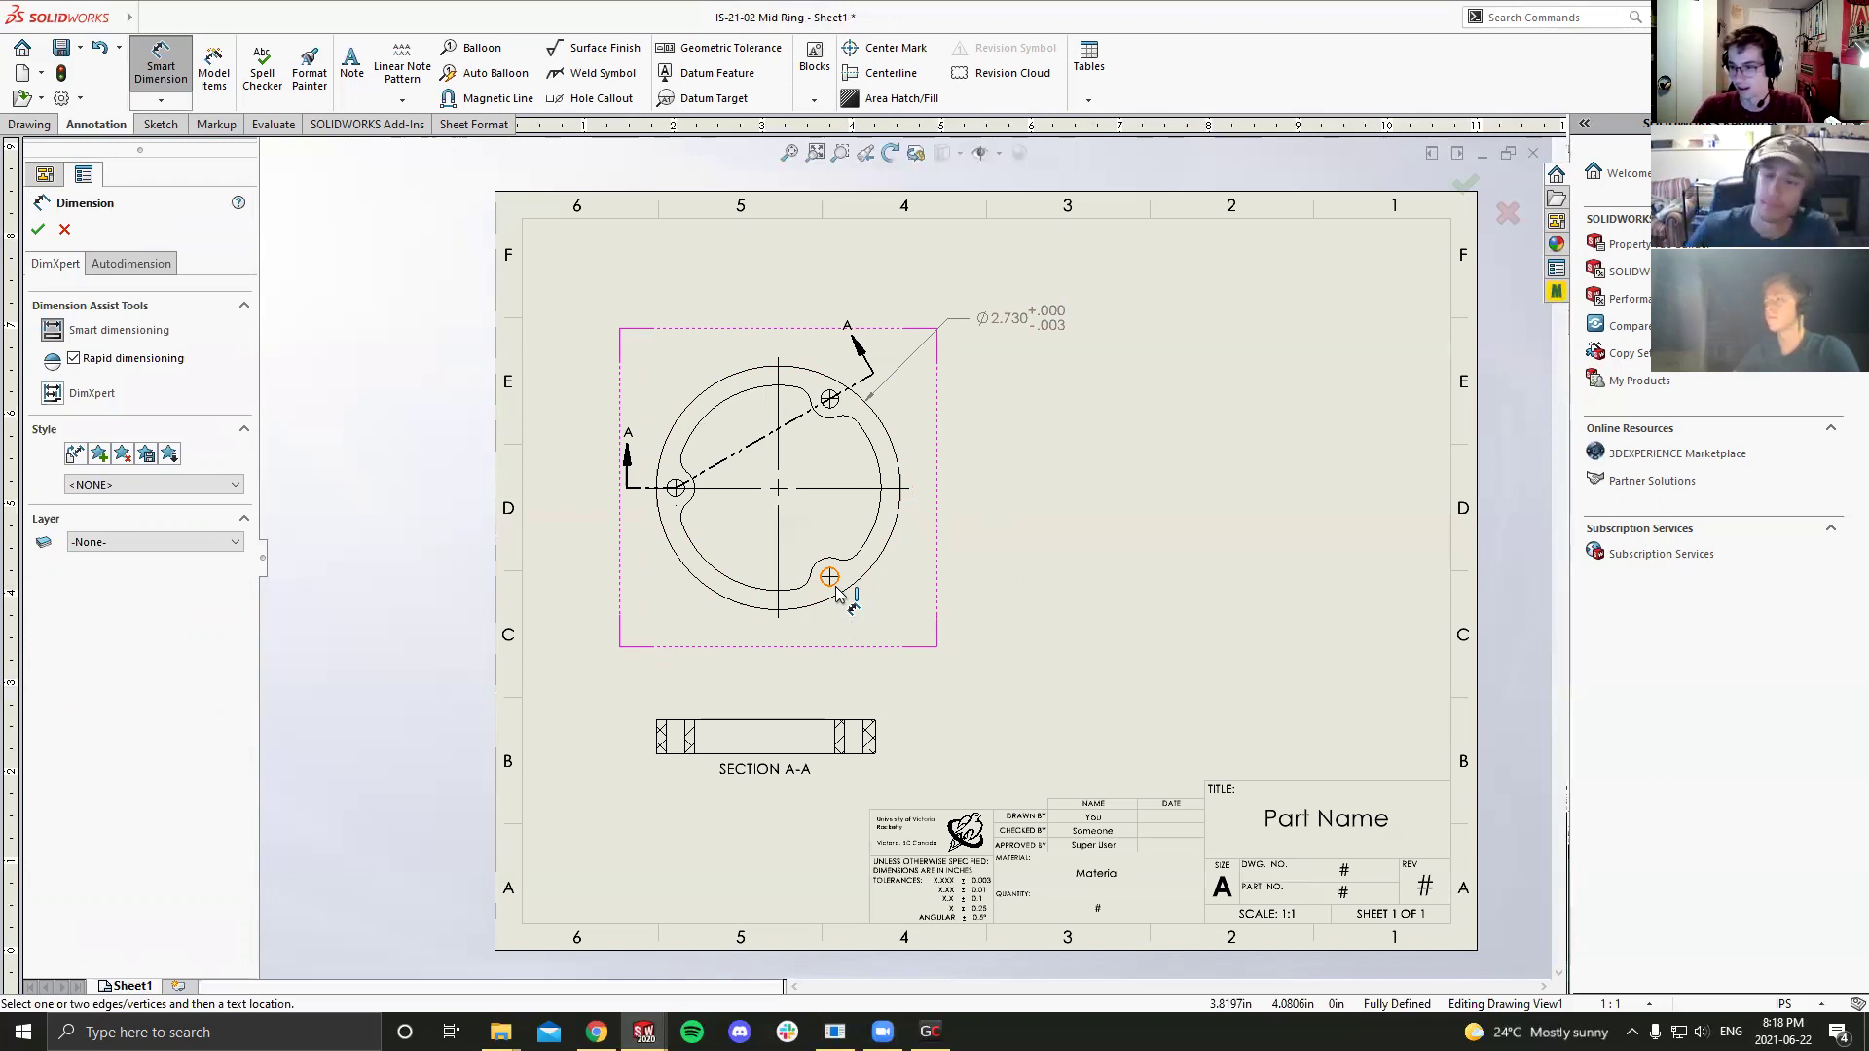
{"action": "left_click", "coordinate": [835, 588]}
{"action": "key", "text": "Escape"}
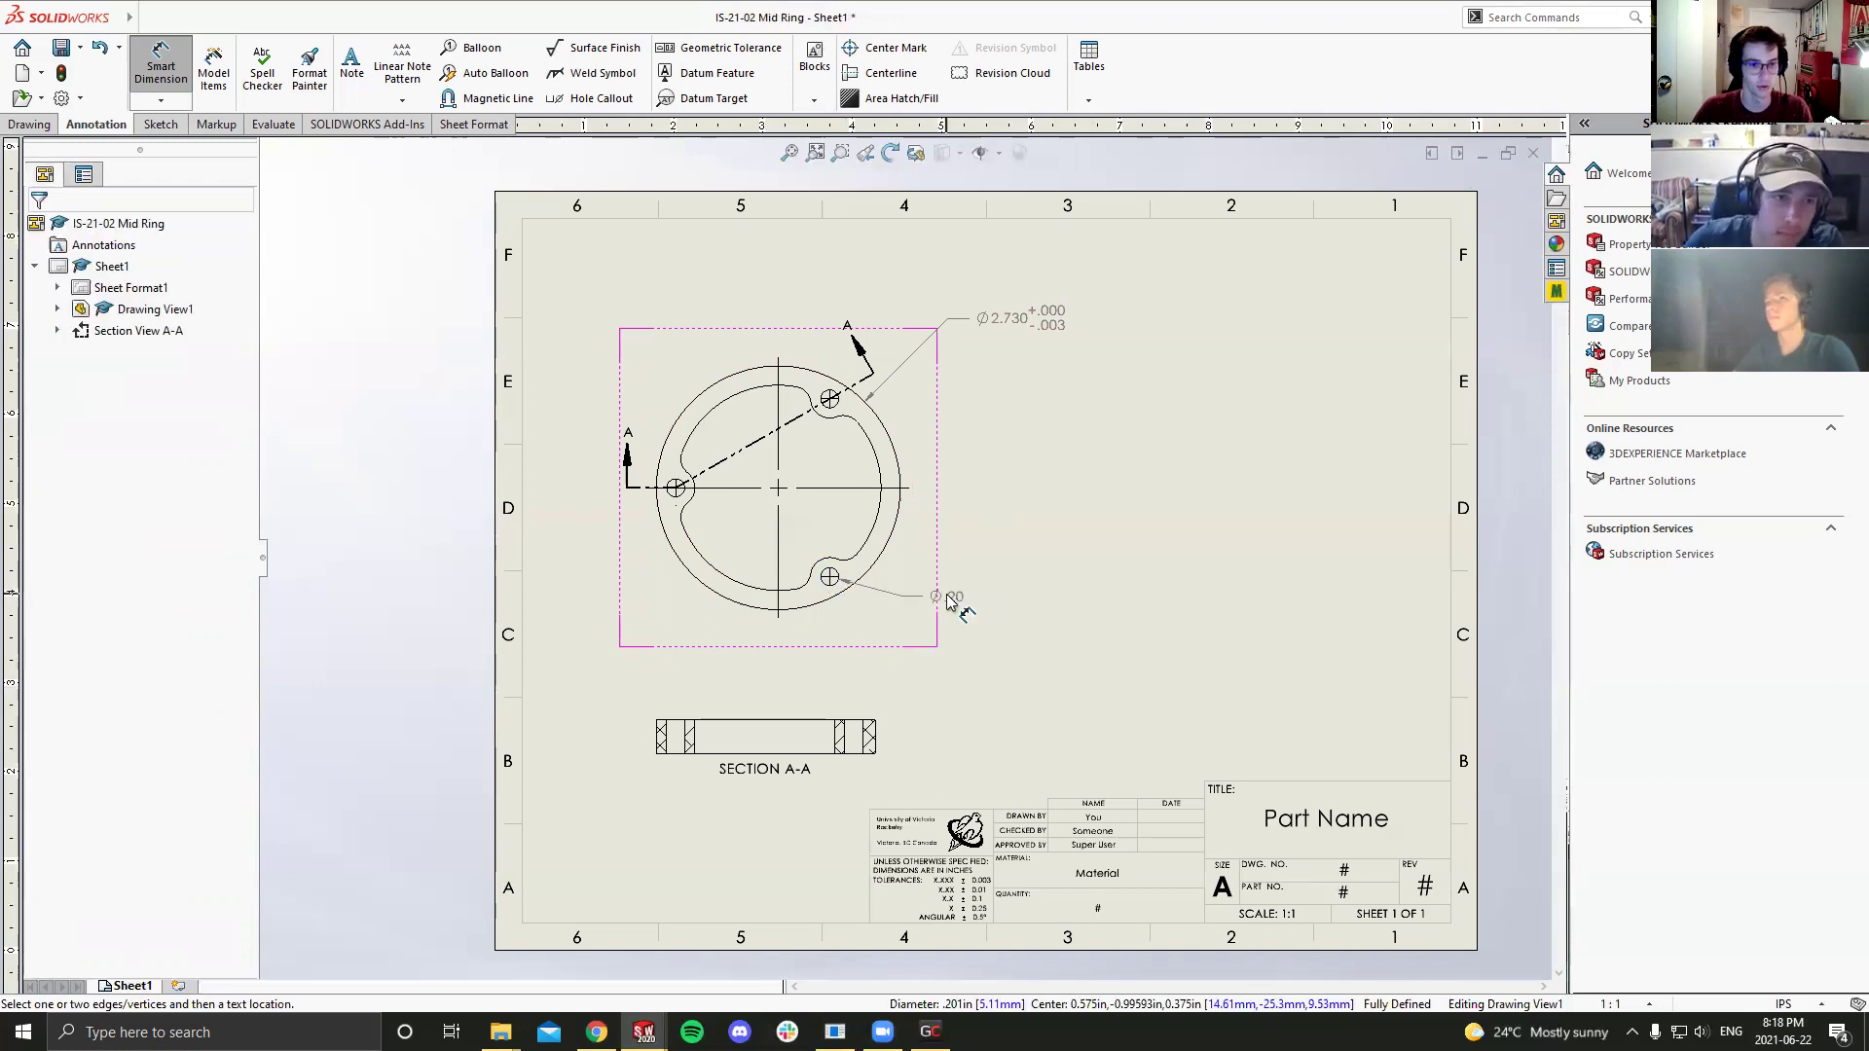
{"action": "left_click", "coordinate": [595, 97]}
{"action": "left_click", "coordinate": [834, 582]}
{"action": "left_click", "coordinate": [911, 595]}
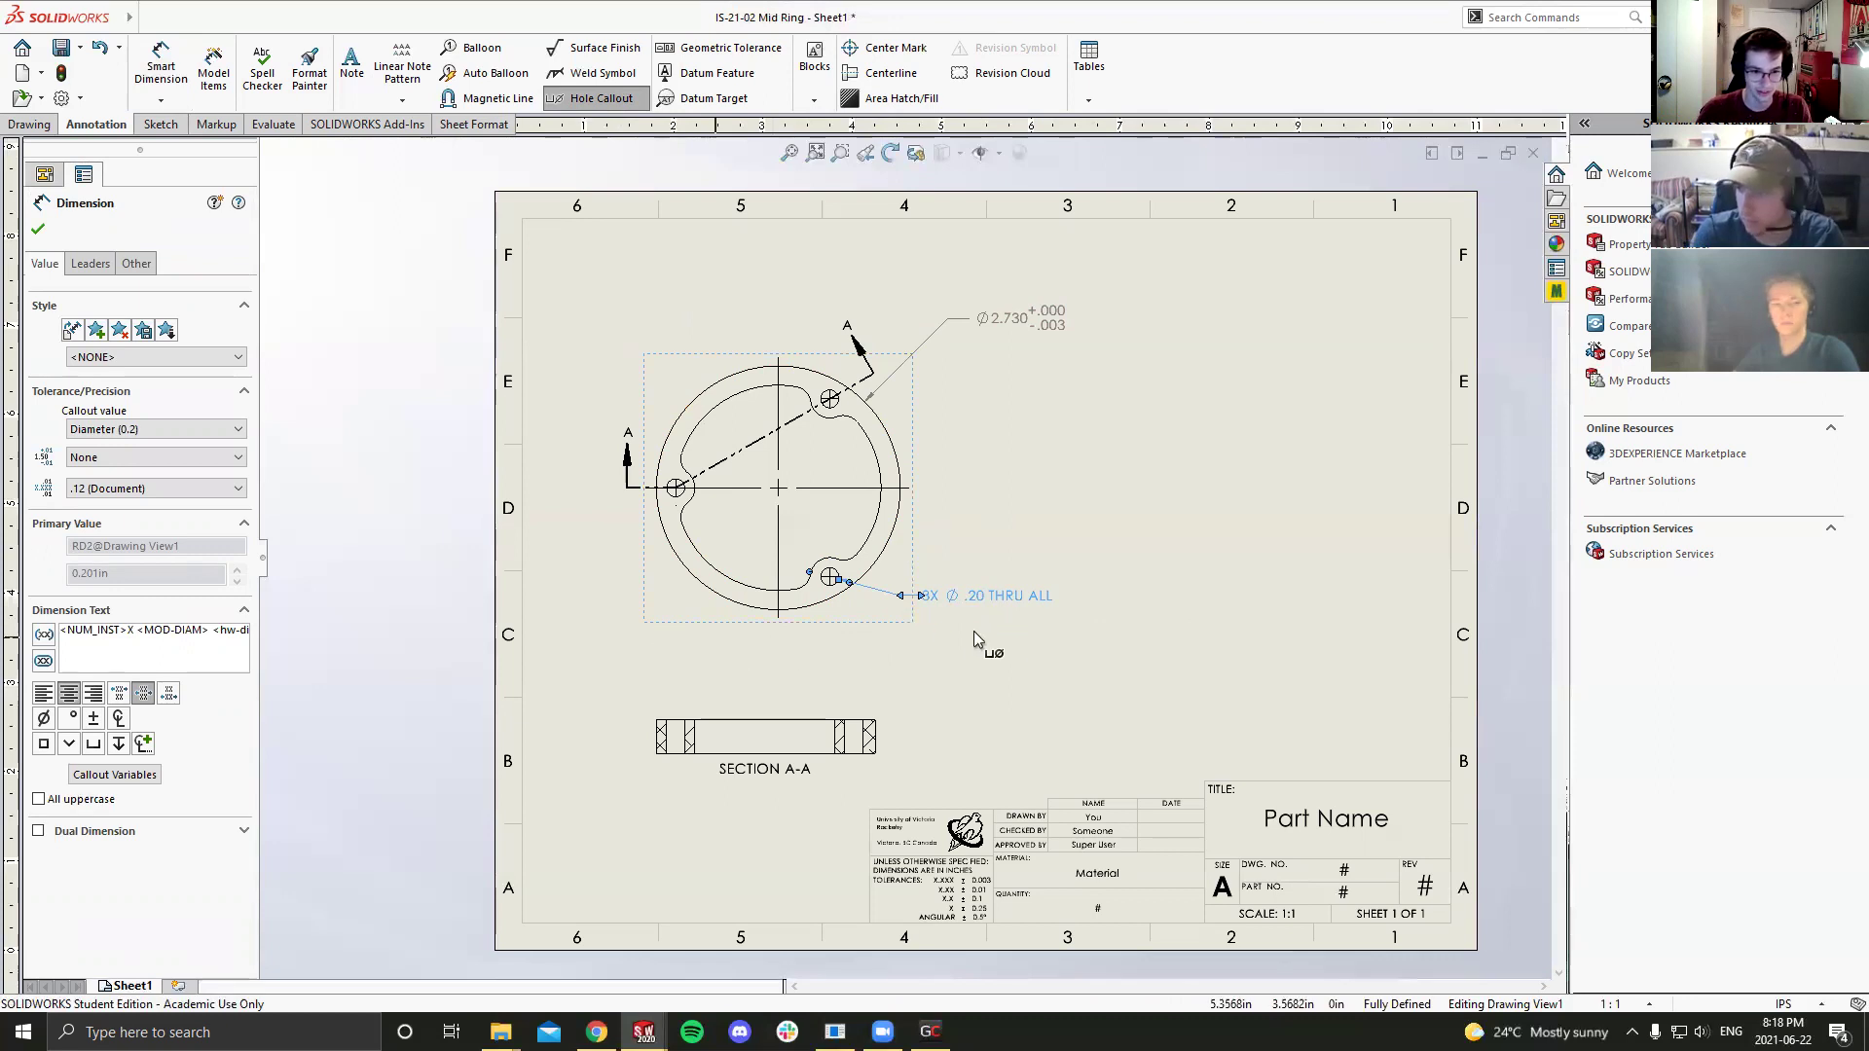
{"action": "scroll", "coordinate": [1004, 605], "scroll_direction": "down", "scroll_amount": 2}
{"action": "scroll", "coordinate": [934, 580], "scroll_direction": "up", "scroll_amount": 5}
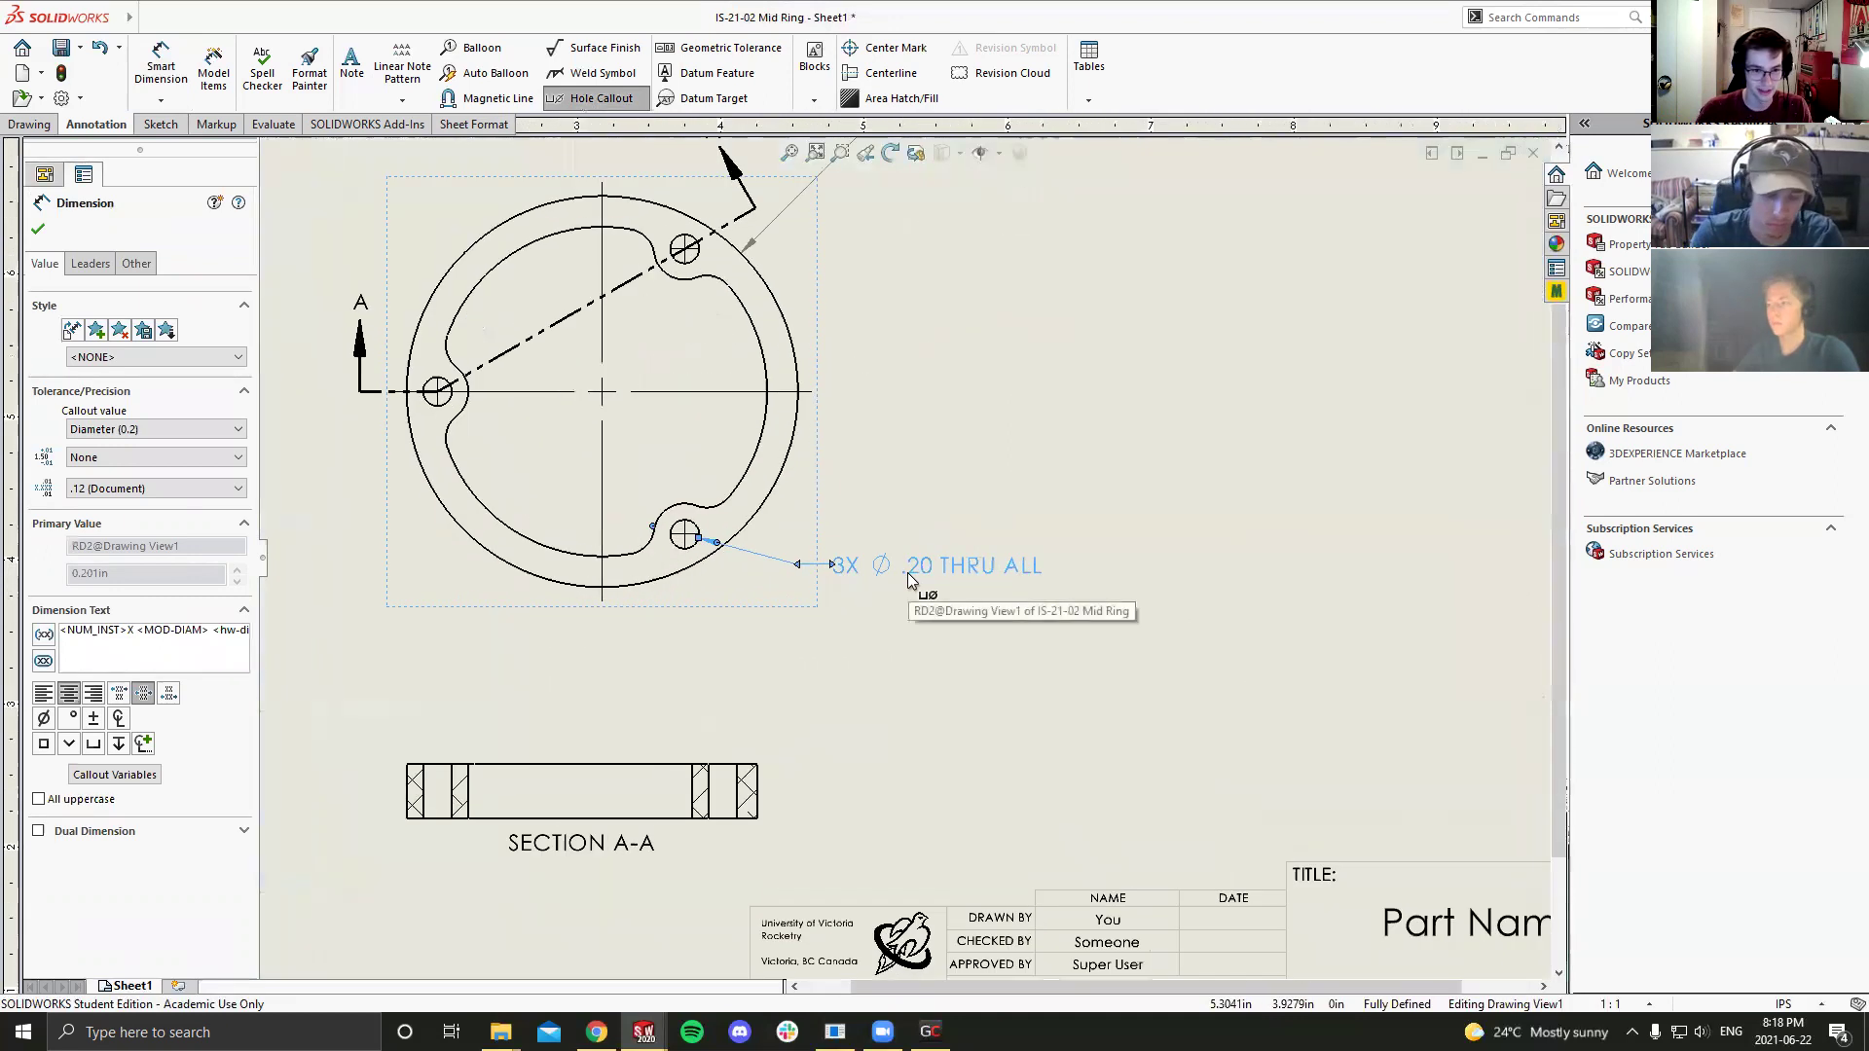
{"action": "scroll", "coordinate": [893, 574], "scroll_direction": "down", "scroll_amount": 2}
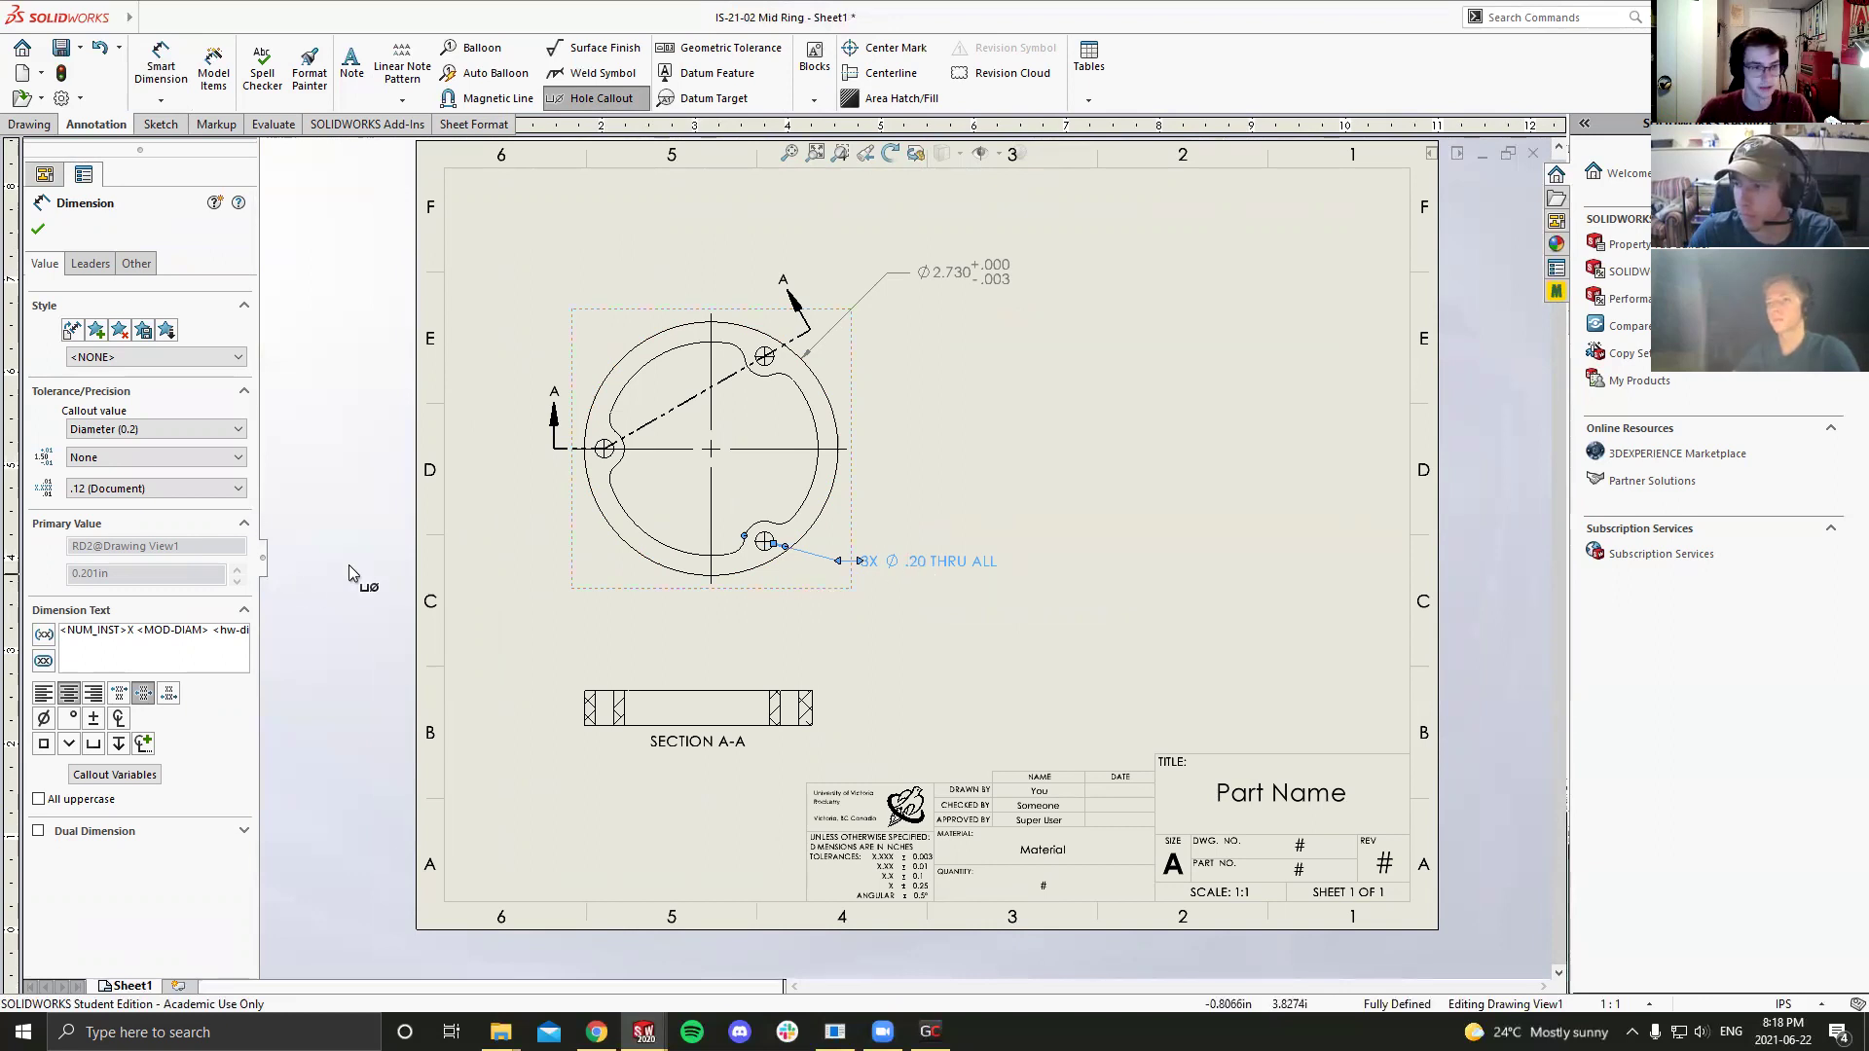
{"action": "left_click", "coordinate": [161, 488]}
{"action": "left_click", "coordinate": [161, 544]}
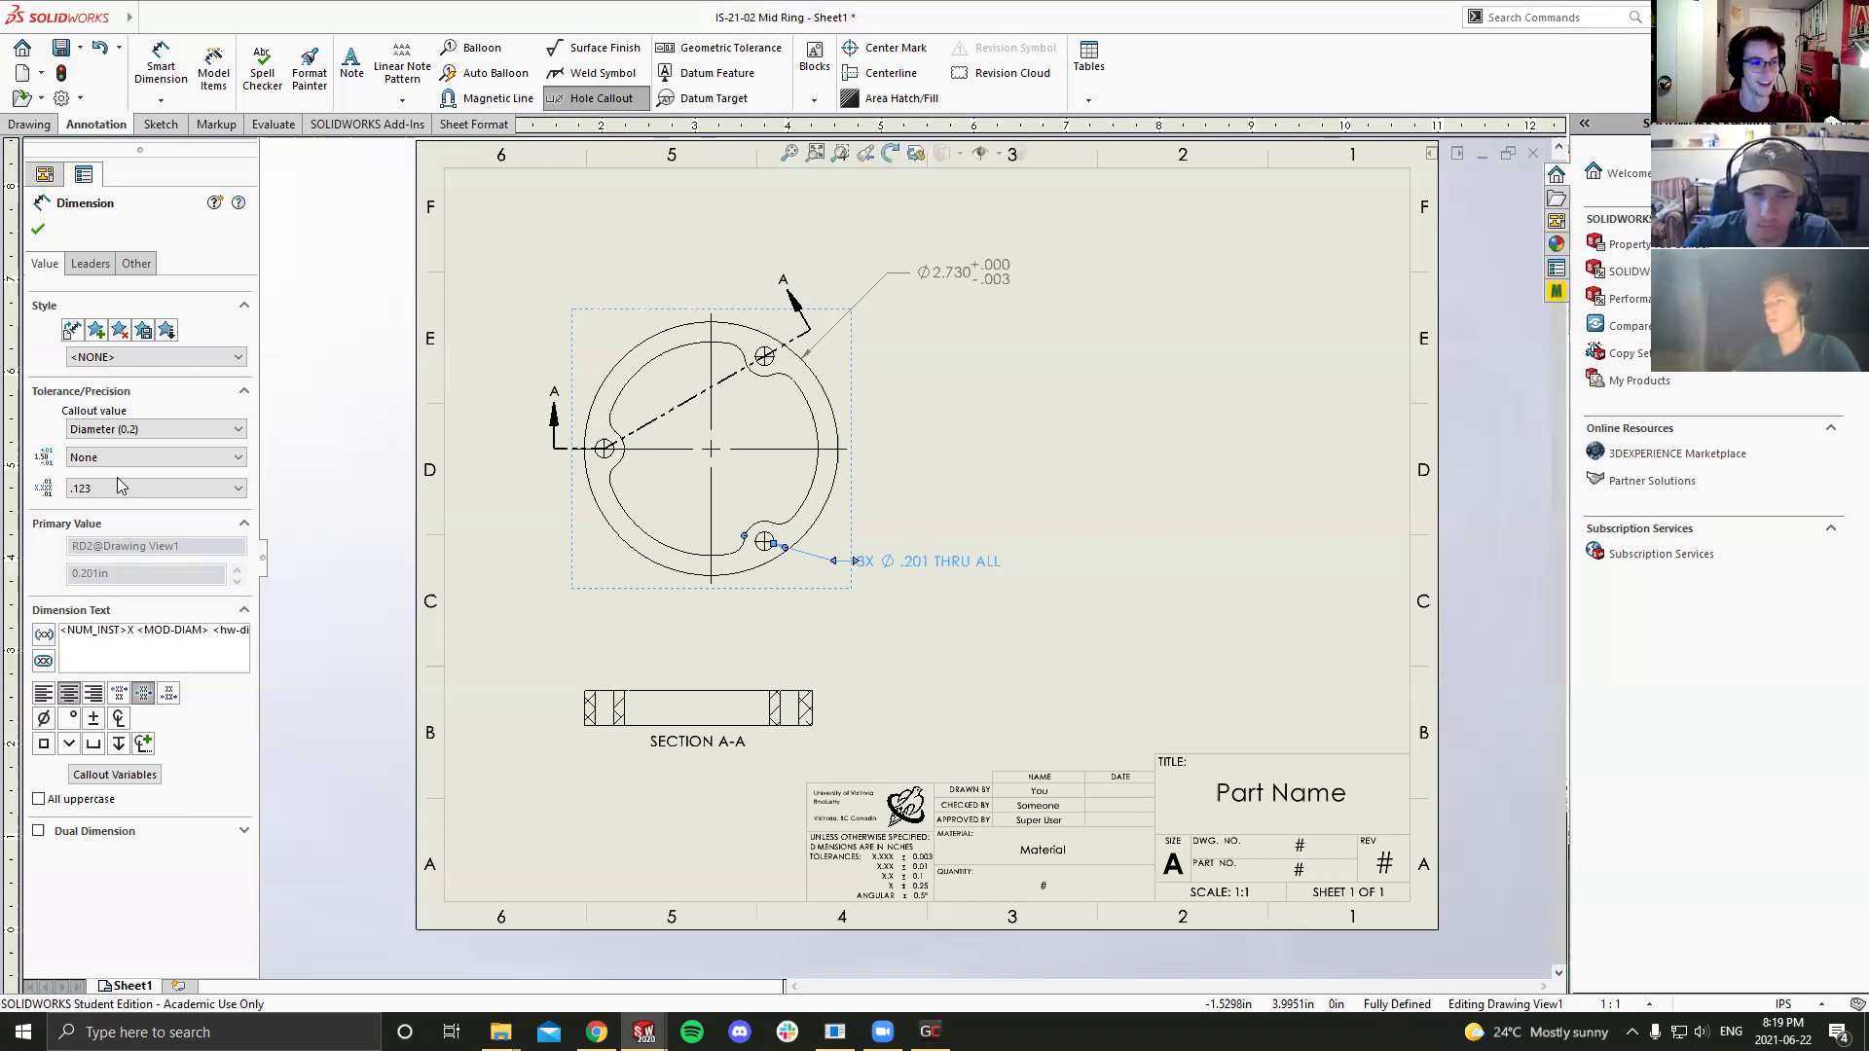
Step: Replace the callout's diameter text with '10-32 MED CLR' and move it closer to the lower hole
{"action": "left_click_drag", "start_coordinate": [136, 629], "coordinate": [189, 630]}
{"action": "key", "text": "Delete"}
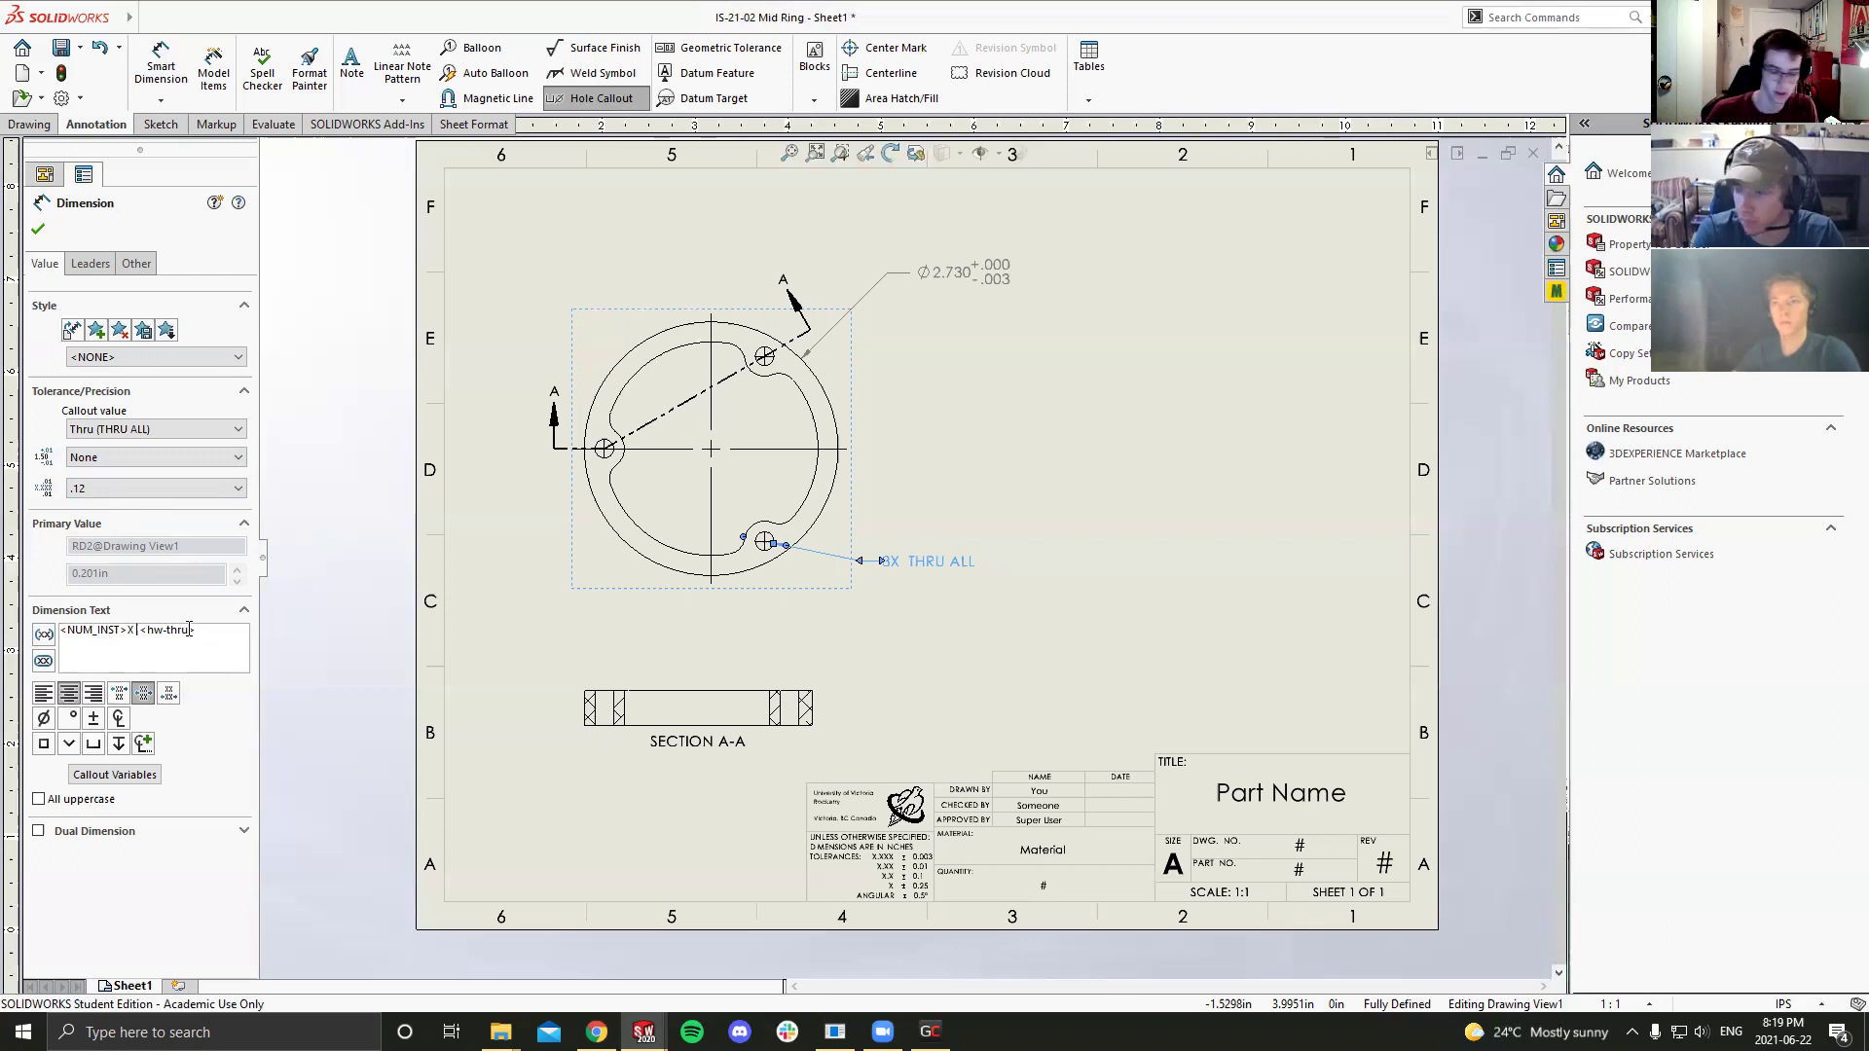
{"action": "type", "text": "10-32 MED CLR"}
{"action": "left_click", "coordinate": [962, 596]}
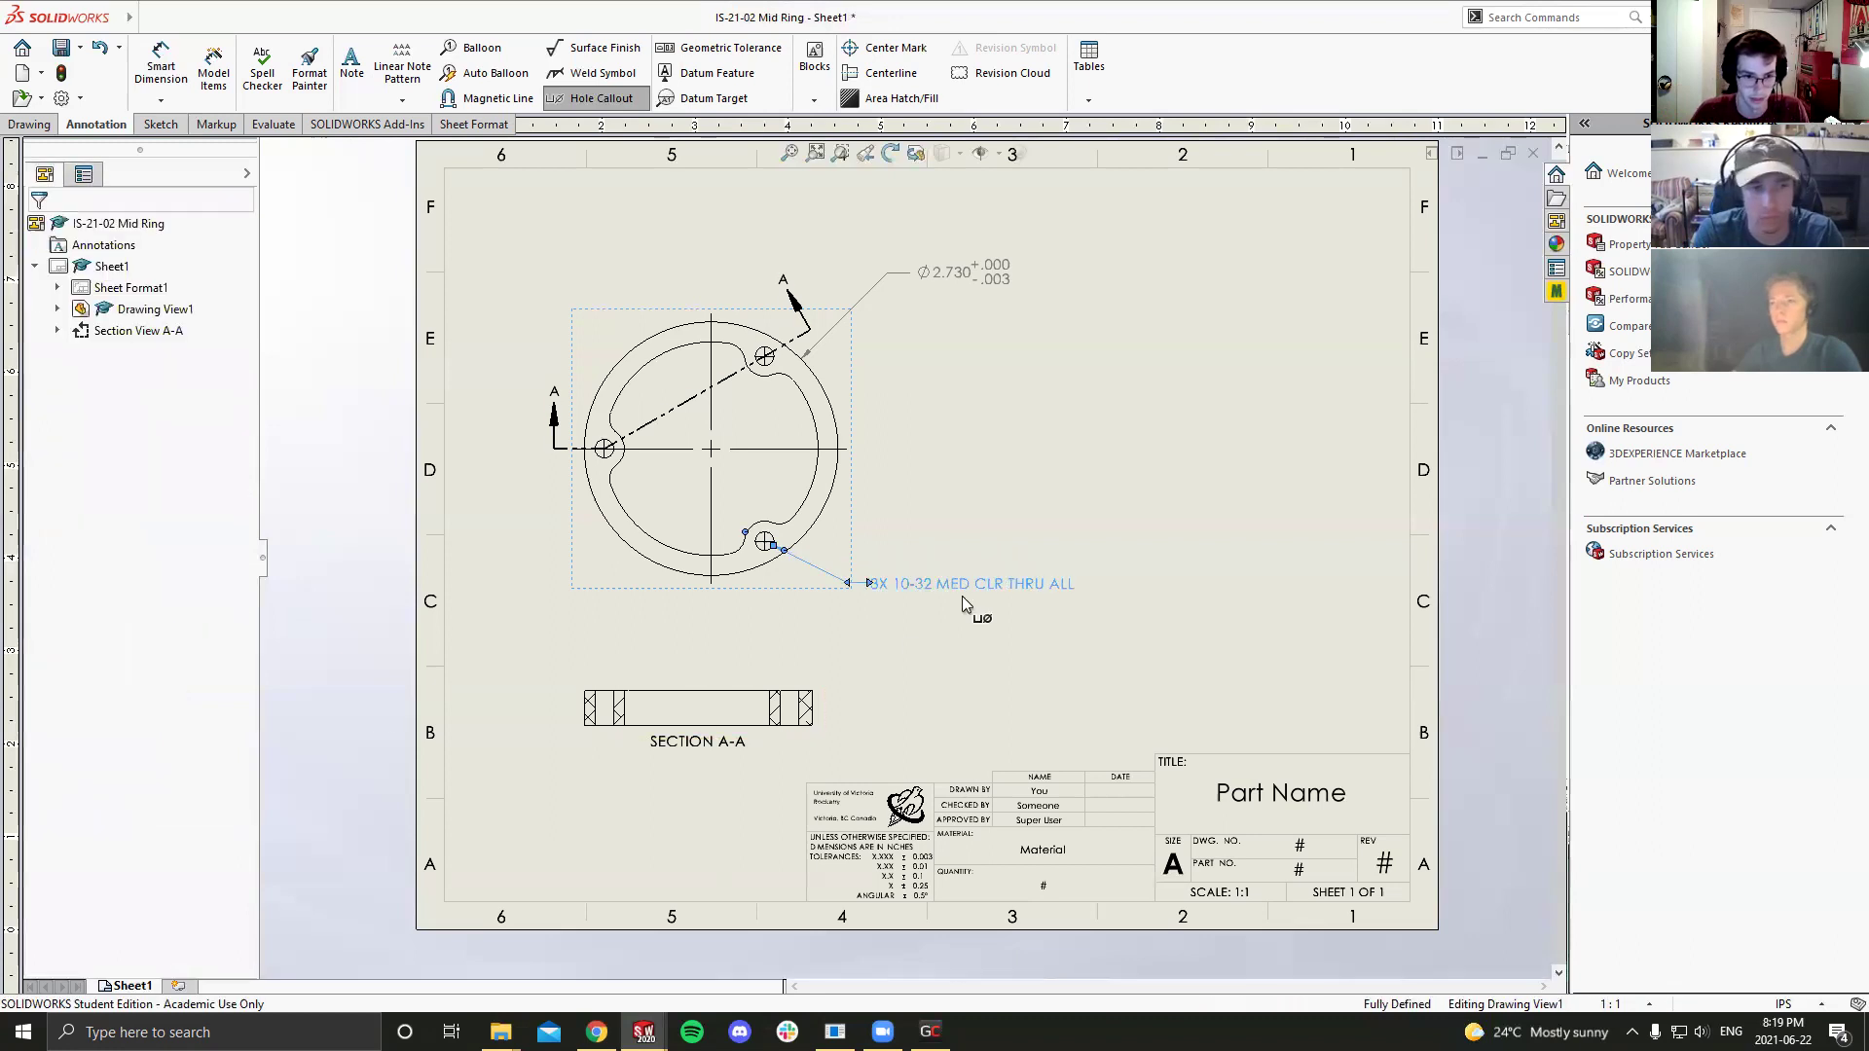
{"action": "left_click_drag", "start_coordinate": [981, 595], "coordinate": [926, 586]}
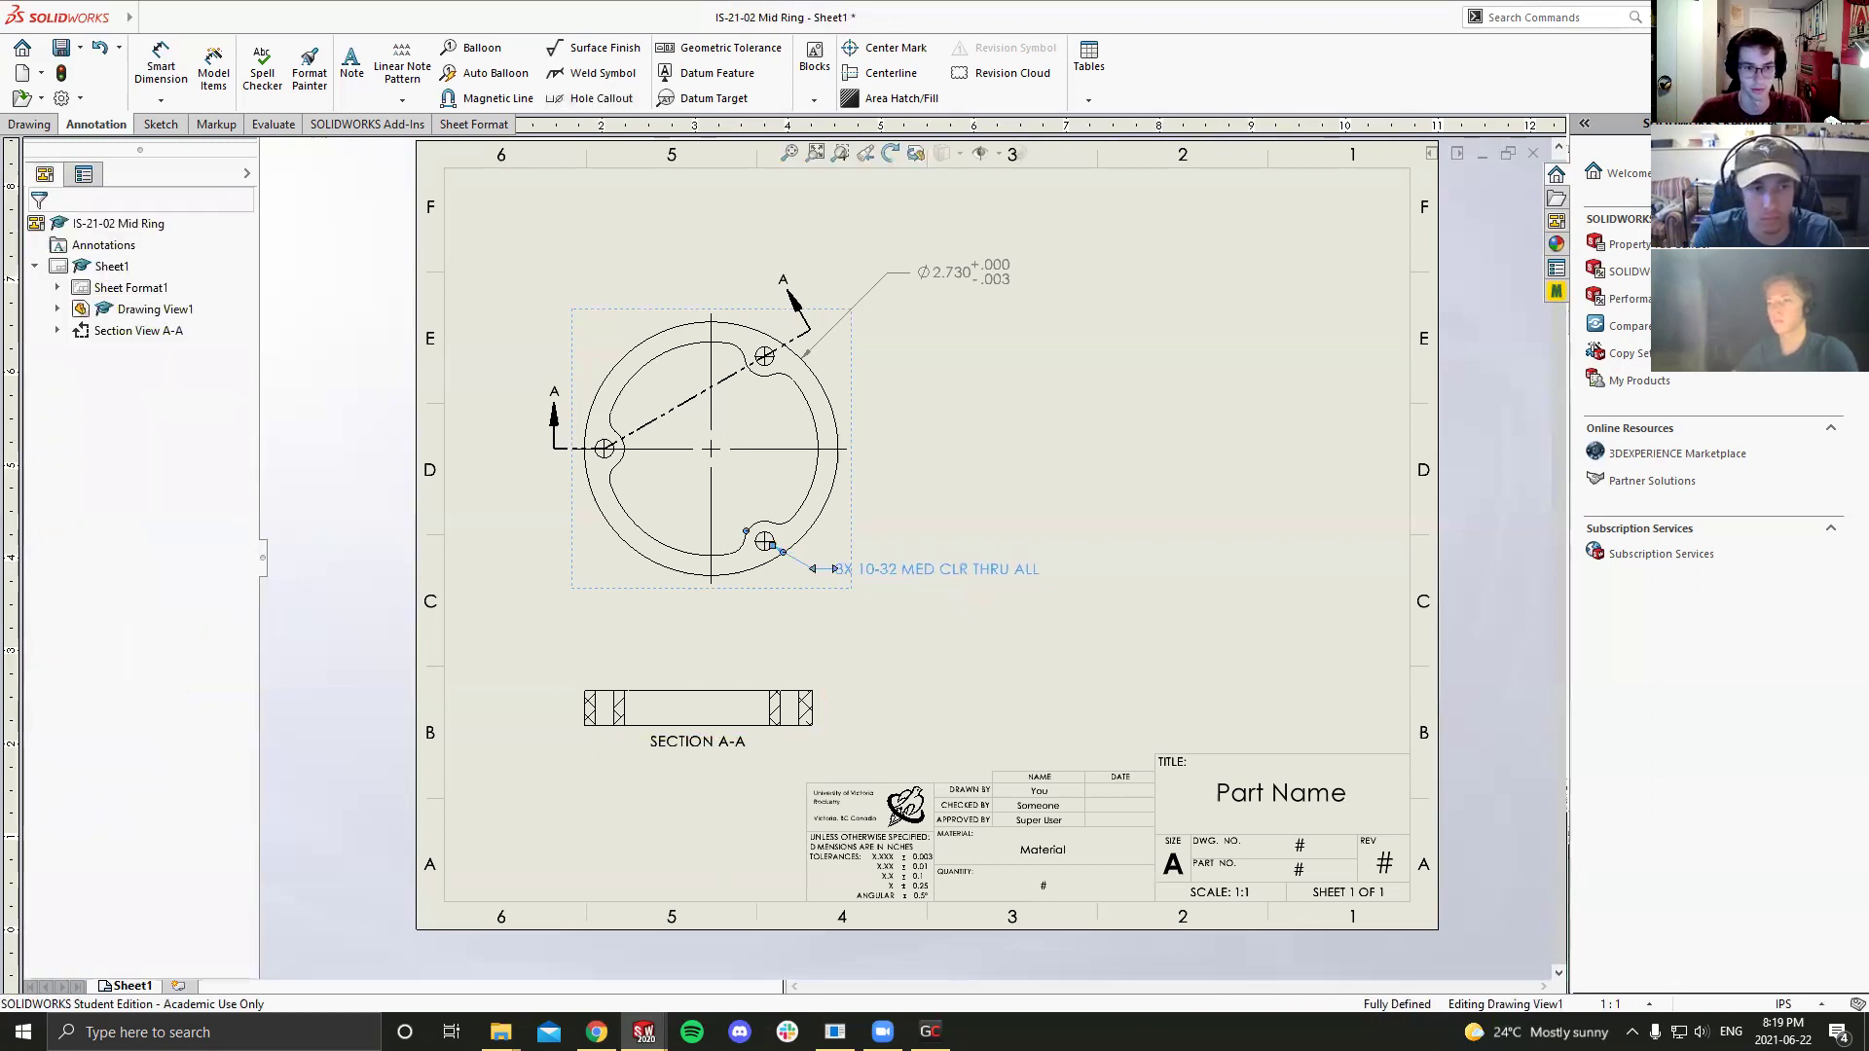
{"action": "left_click", "coordinate": [856, 628]}
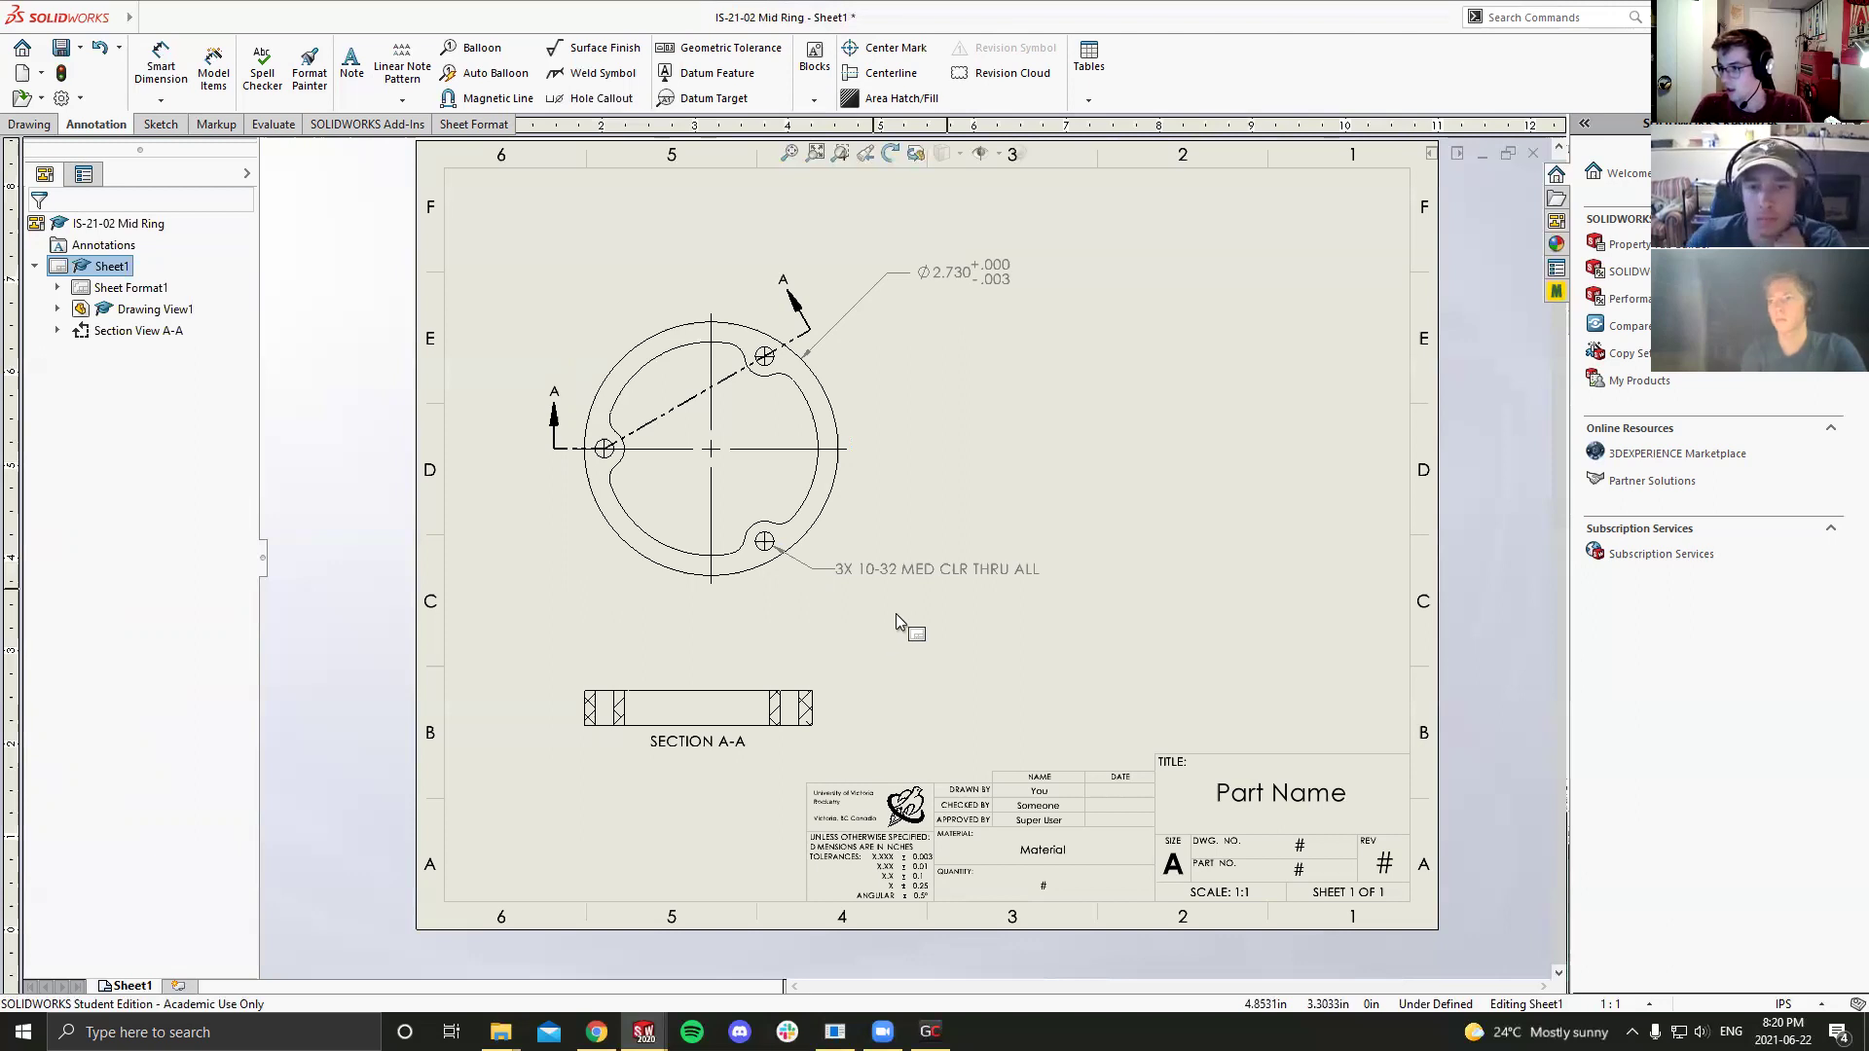
Step: Start Smart Dimension and zoom in on the upper slot of Drawing View1
{"action": "left_click", "coordinate": [512, 322]}
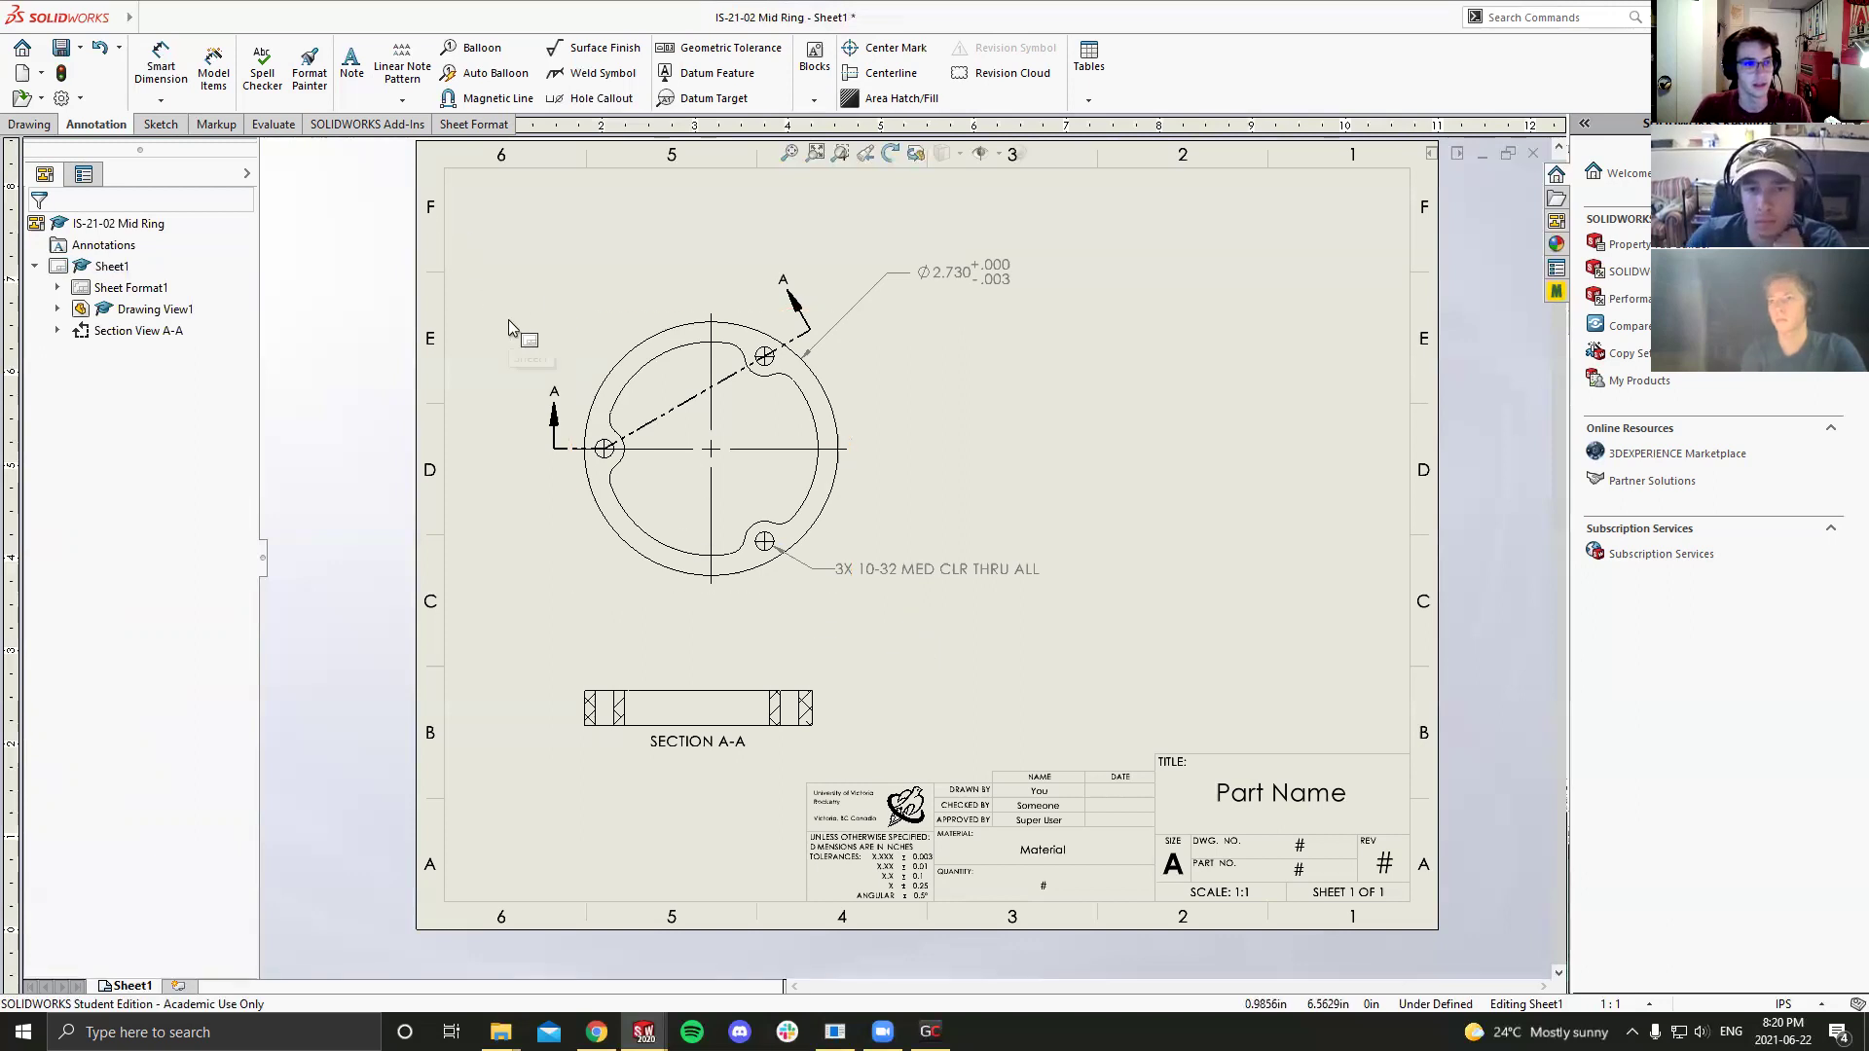
{"action": "left_click", "coordinate": [181, 73]}
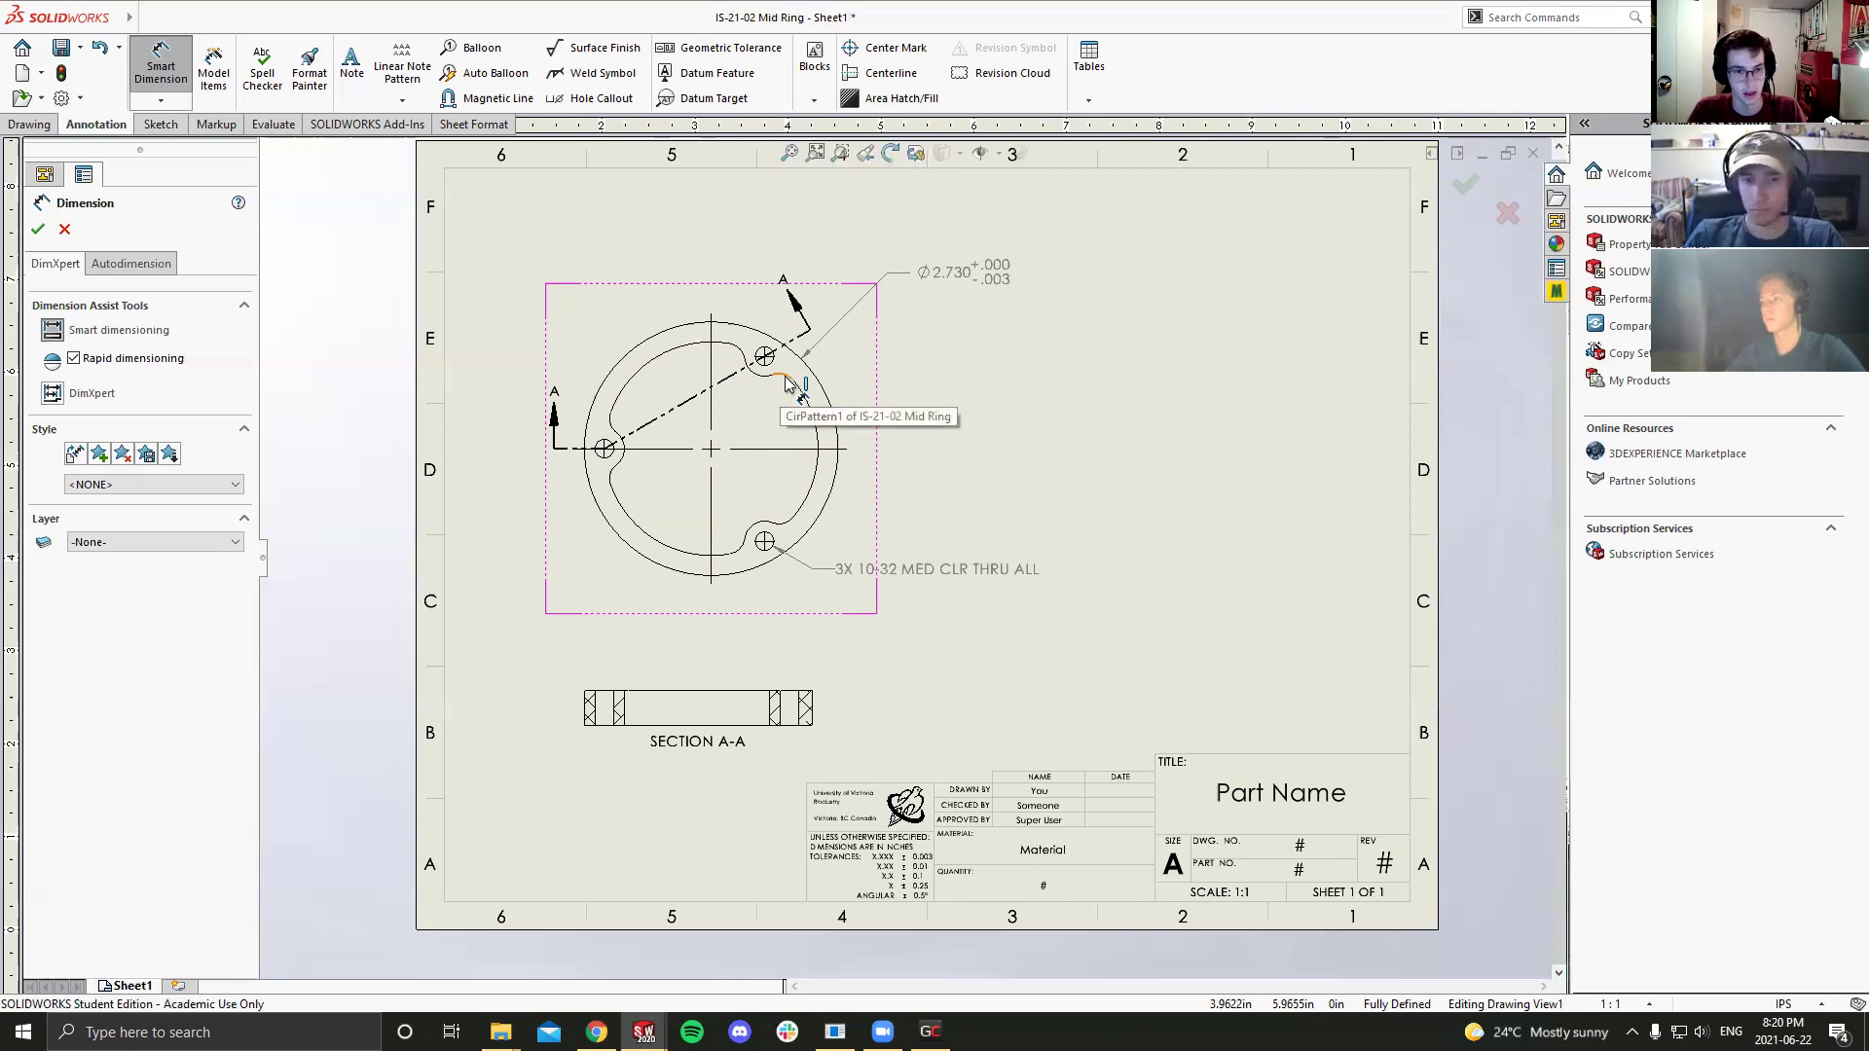
{"action": "scroll", "coordinate": [786, 383], "scroll_direction": "up", "scroll_amount": 2}
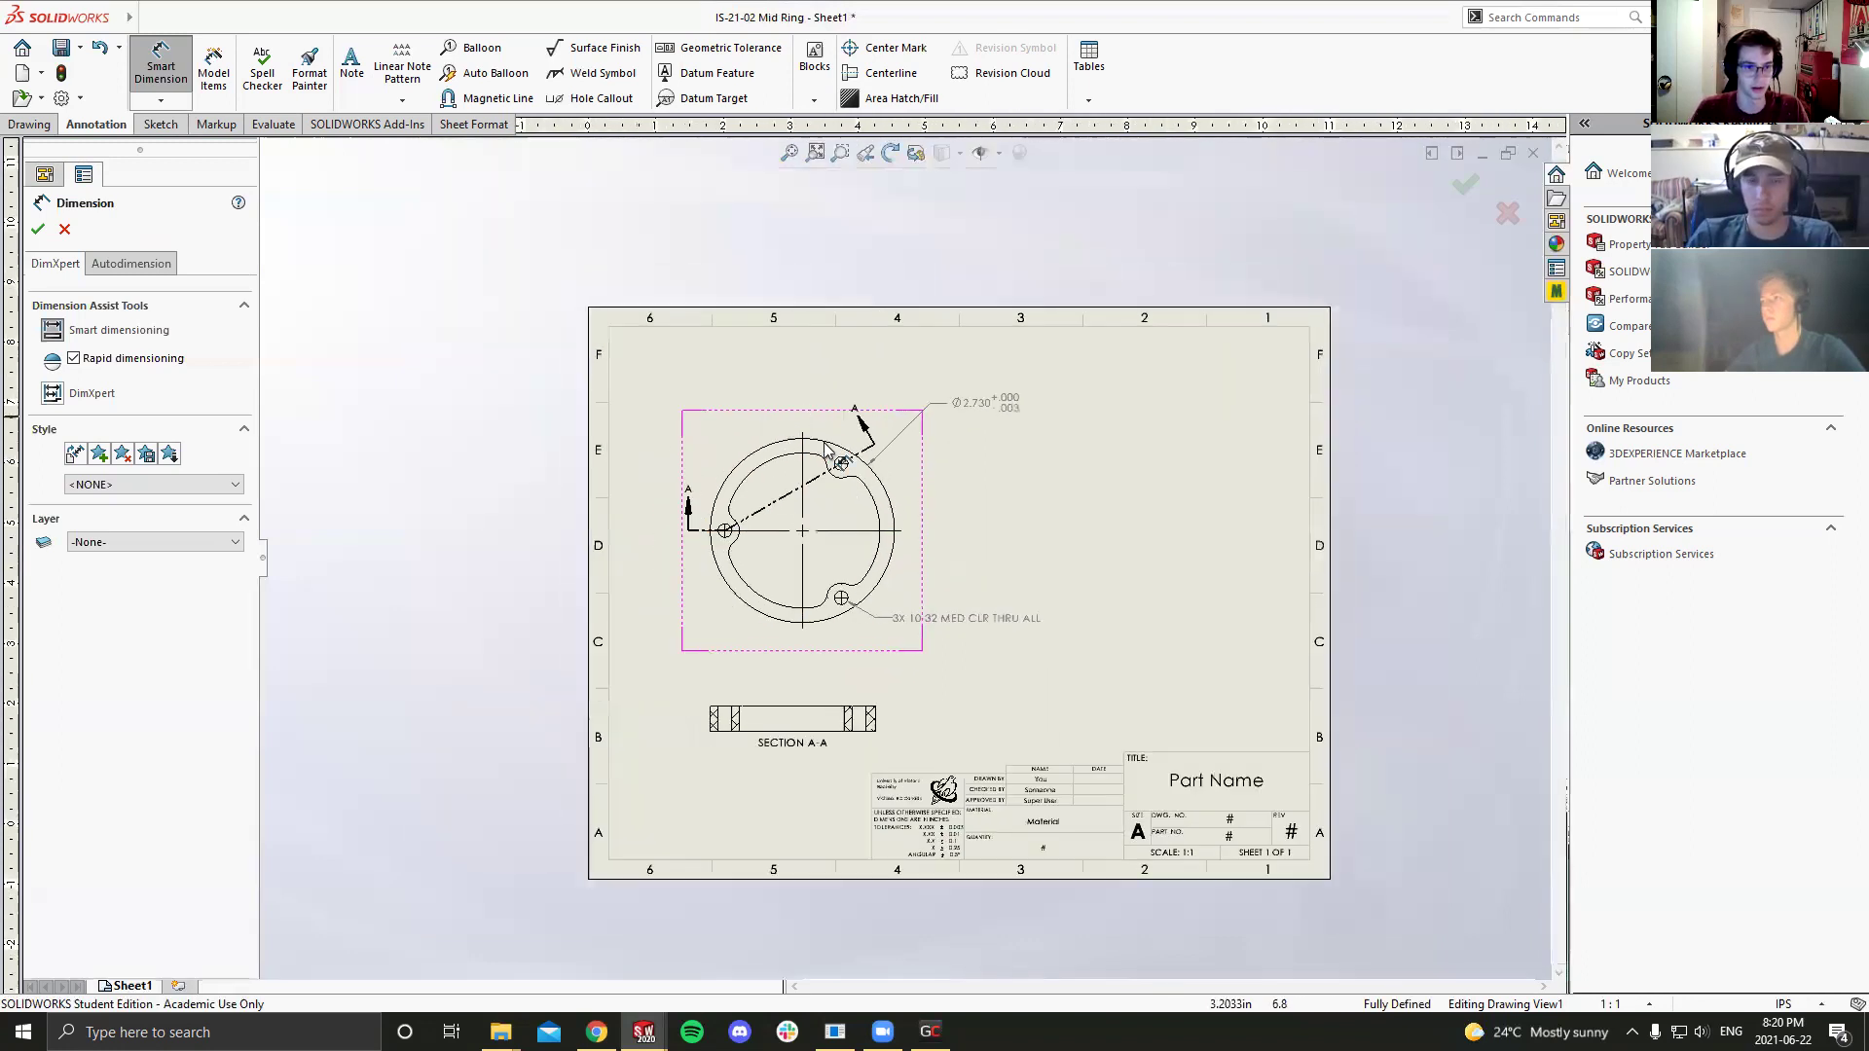
{"action": "scroll", "coordinate": [940, 634], "scroll_direction": "down", "scroll_amount": 4}
{"action": "scroll", "coordinate": [804, 484], "scroll_direction": "down", "scroll_amount": 2}
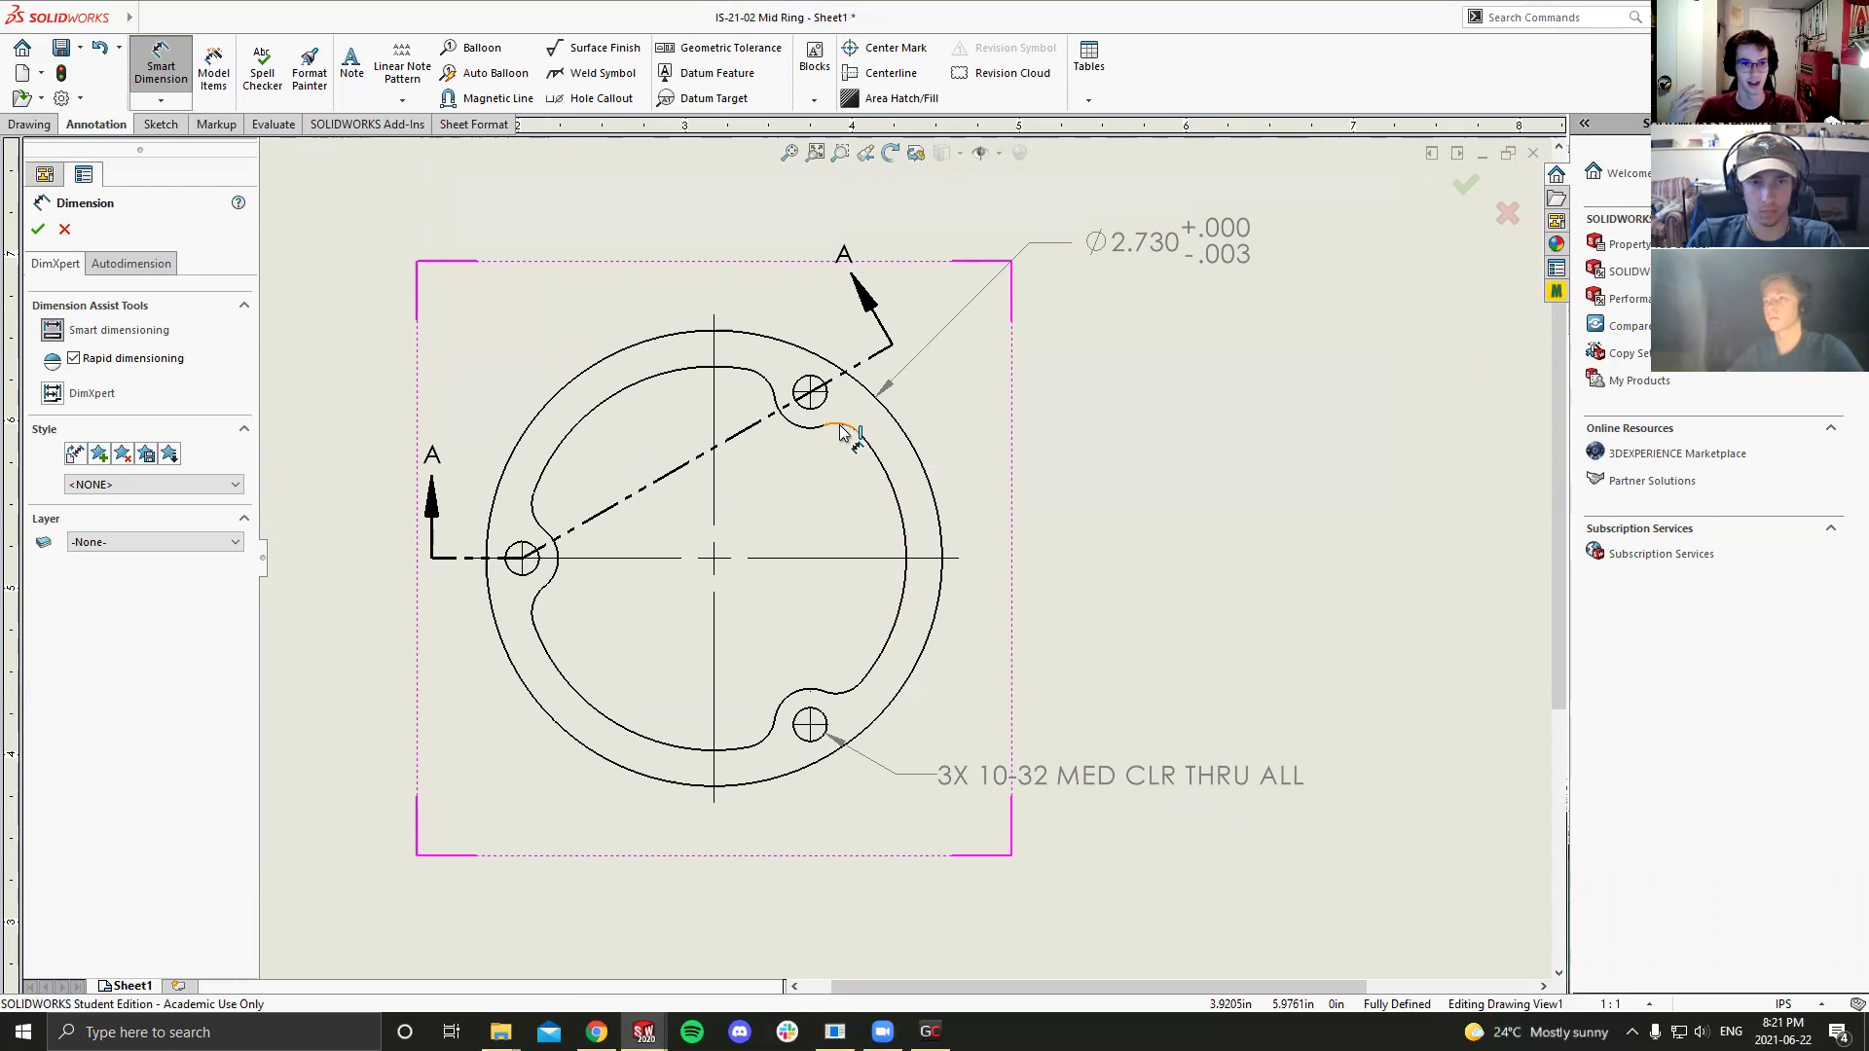
{"action": "scroll", "coordinate": [843, 432], "scroll_direction": "up", "scroll_amount": 1}
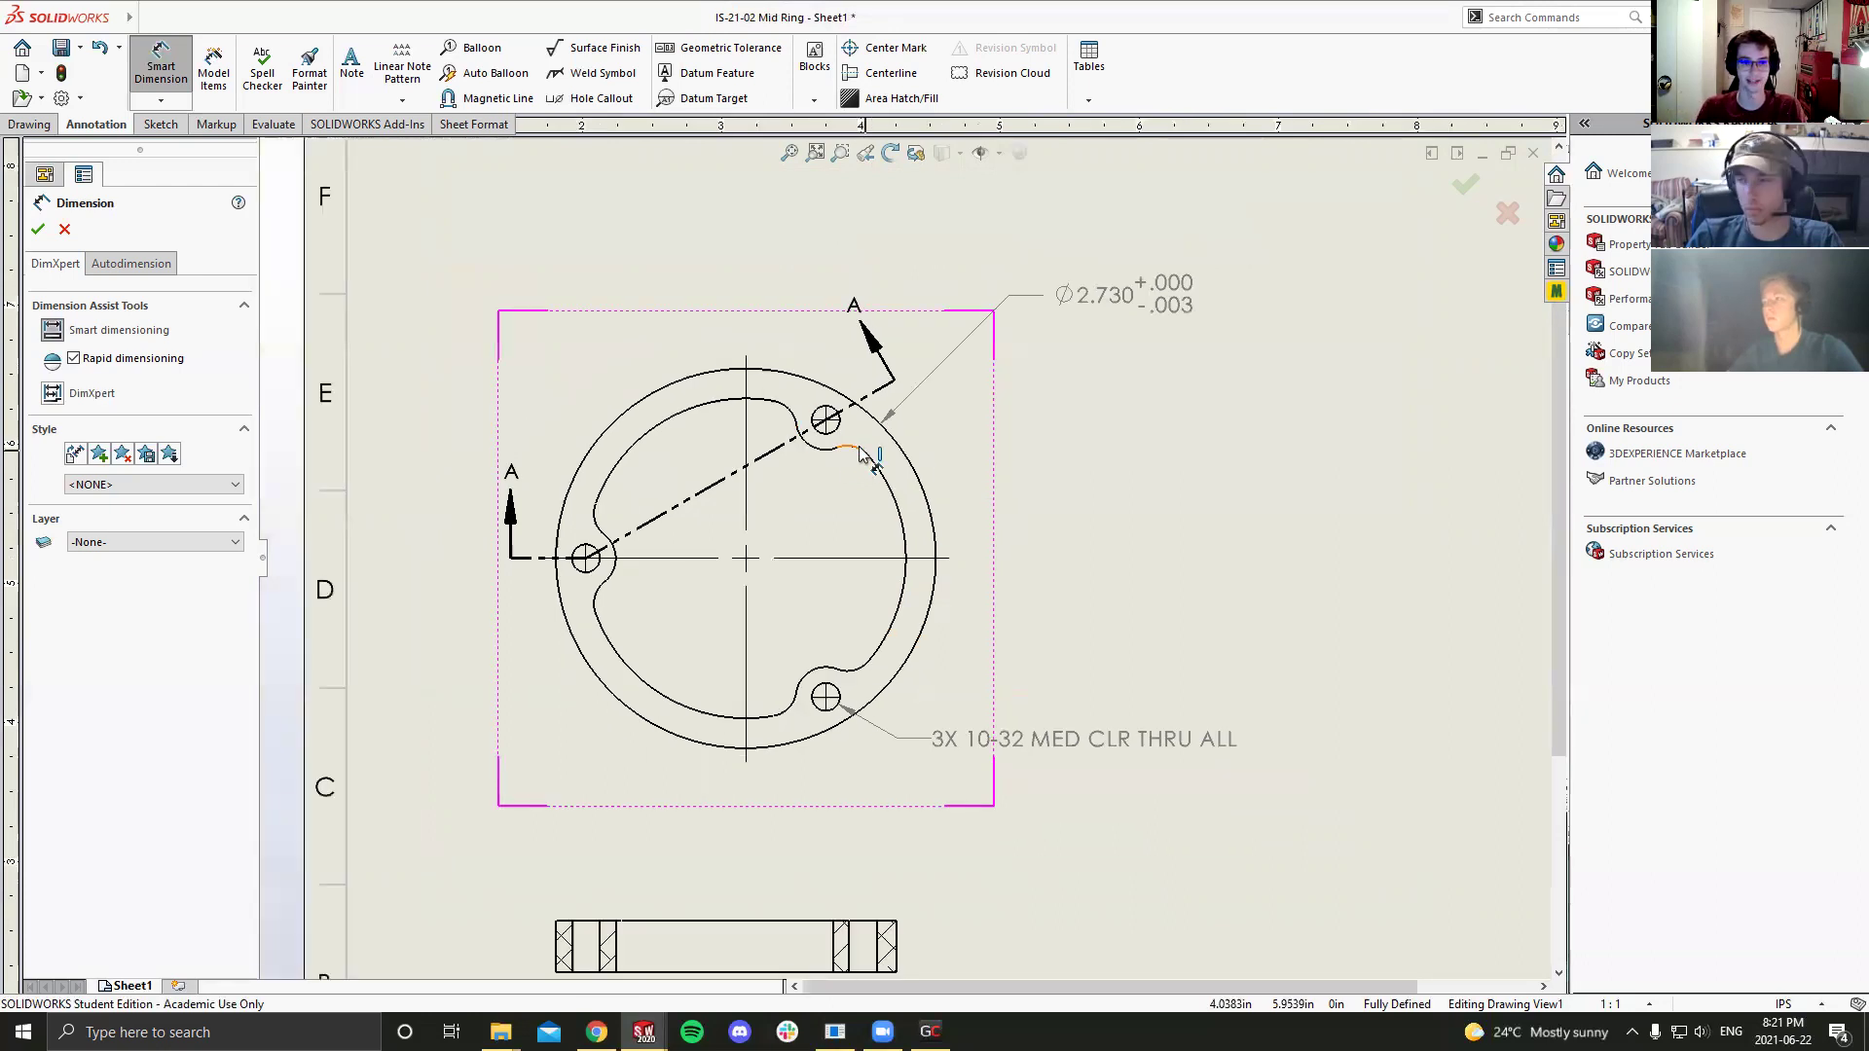
{"action": "scroll", "coordinate": [854, 458], "scroll_direction": "up", "scroll_amount": 1}
{"action": "scroll", "coordinate": [866, 480], "scroll_direction": "down", "scroll_amount": 3}
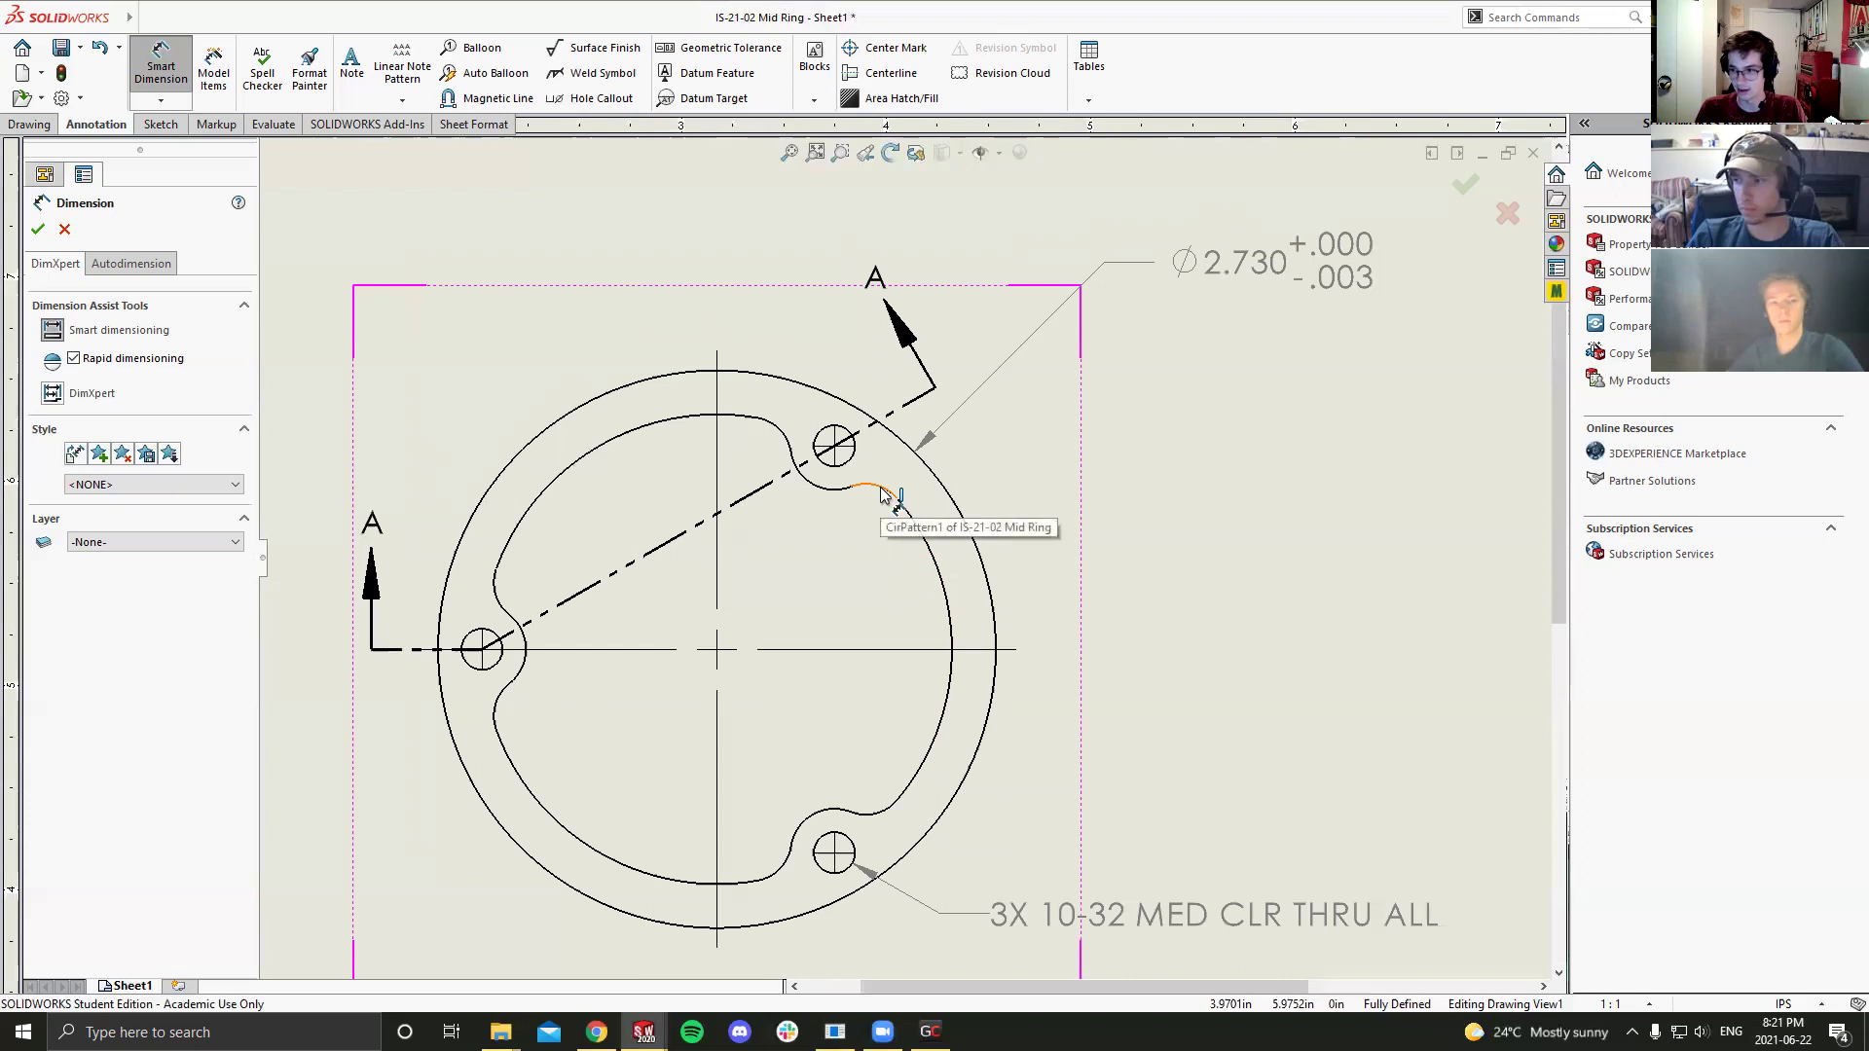
Step: Dimension a slot arc as Ø.40 and add parentheses to mark it as a reference
{"action": "left_click", "coordinate": [884, 817]}
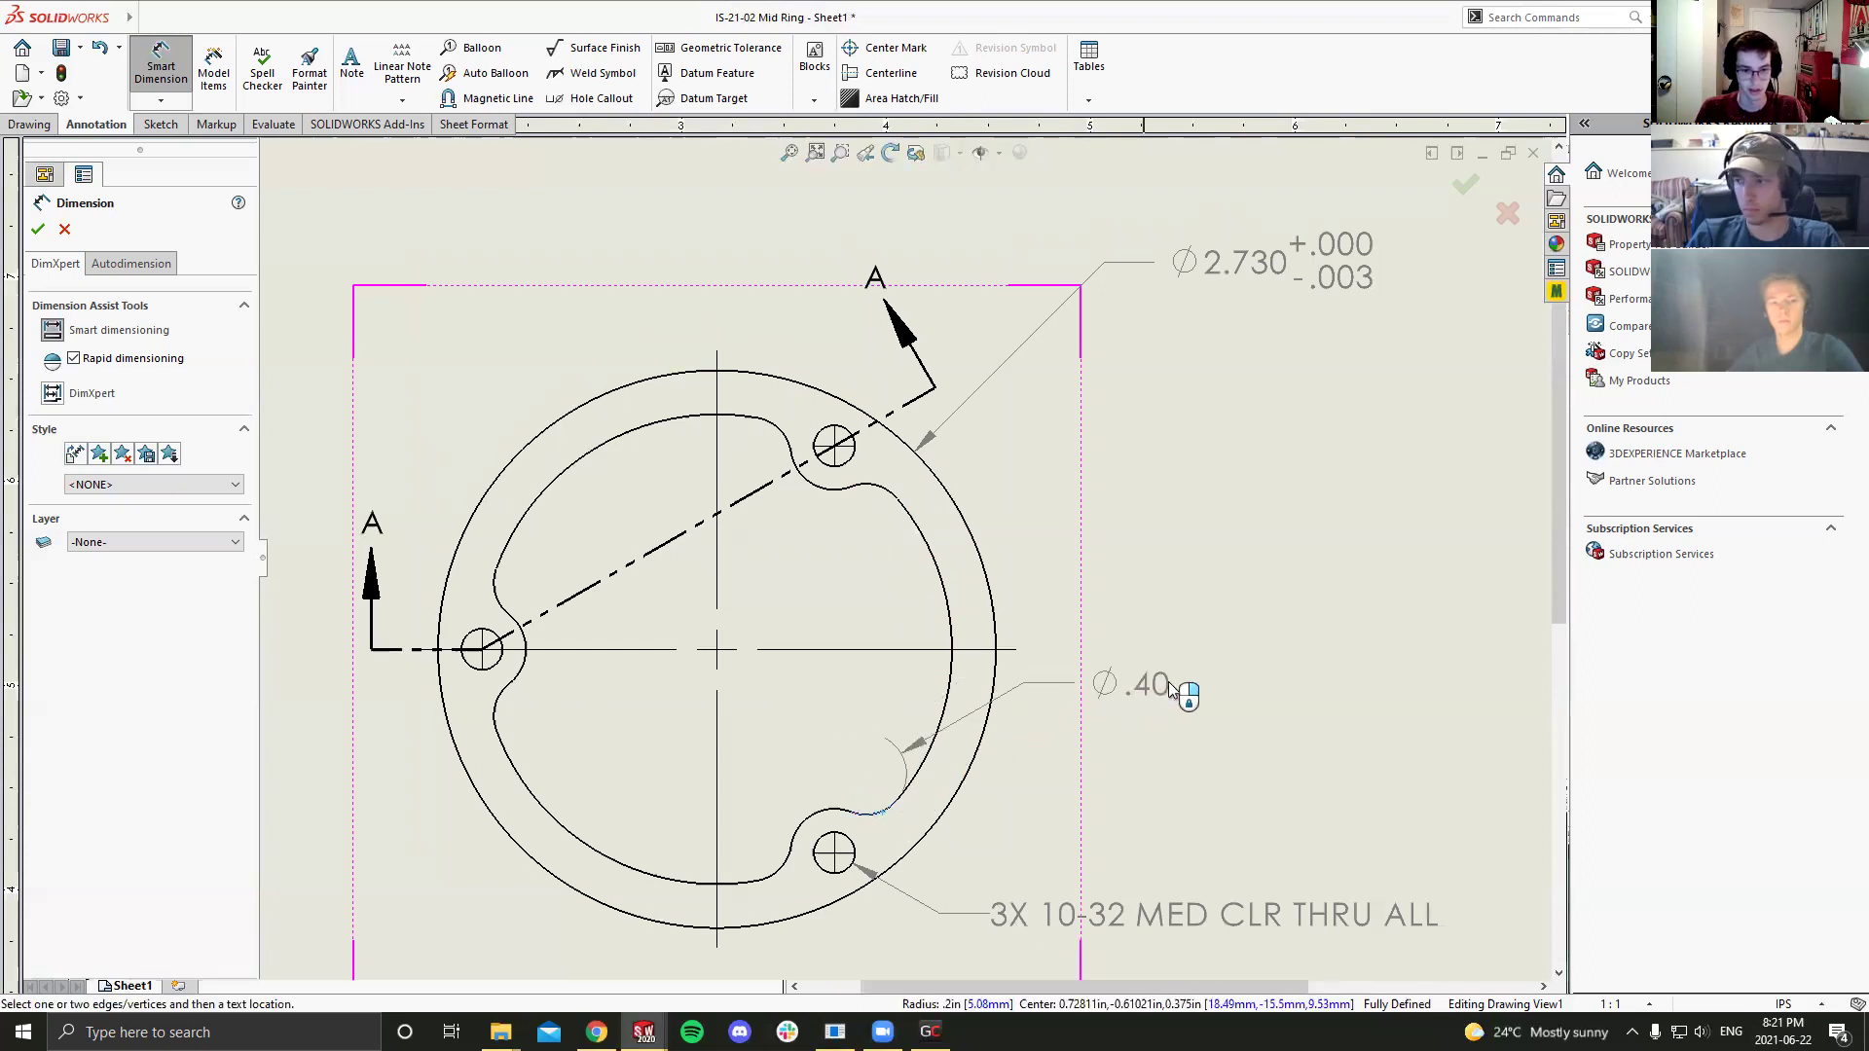
{"action": "left_click", "coordinate": [1144, 684]}
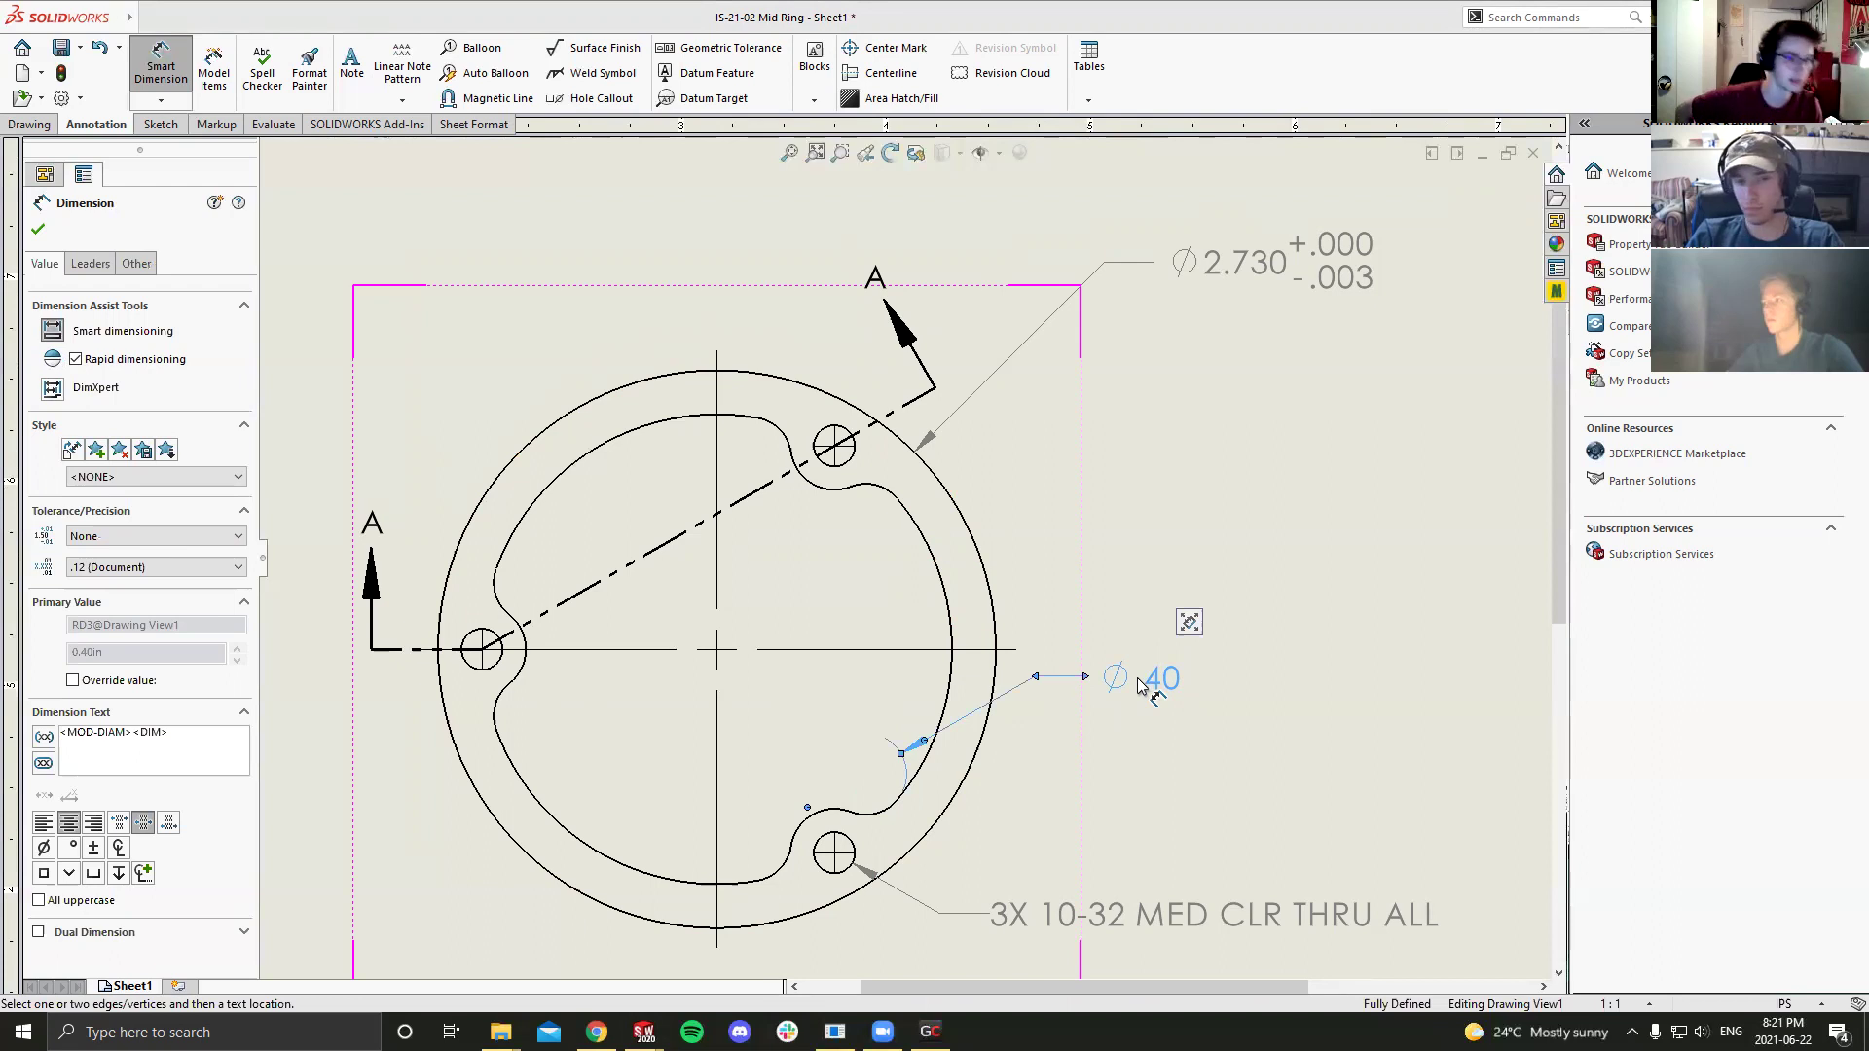
{"action": "left_click", "coordinate": [42, 741]}
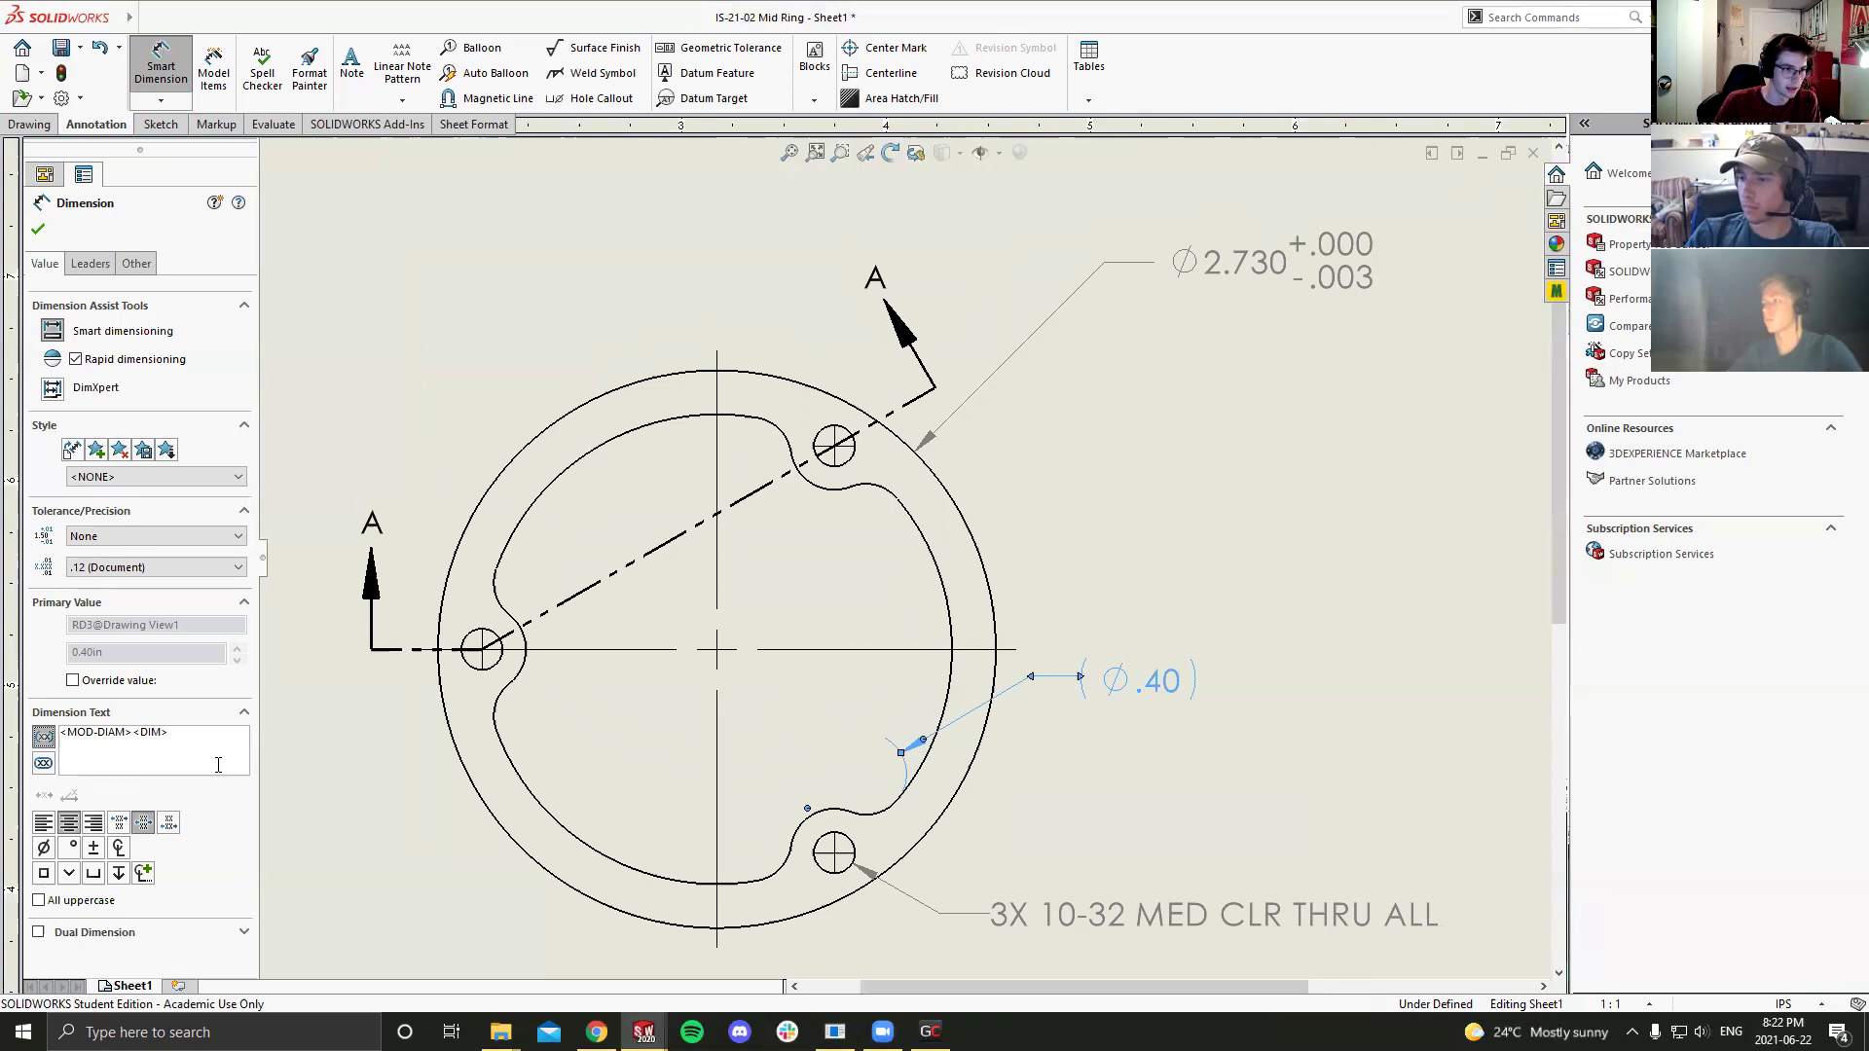
Step: Review the Ø.40 dimension's leader and text settings, then close the Dimension PropertyManager
{"action": "left_click", "coordinate": [91, 264]}
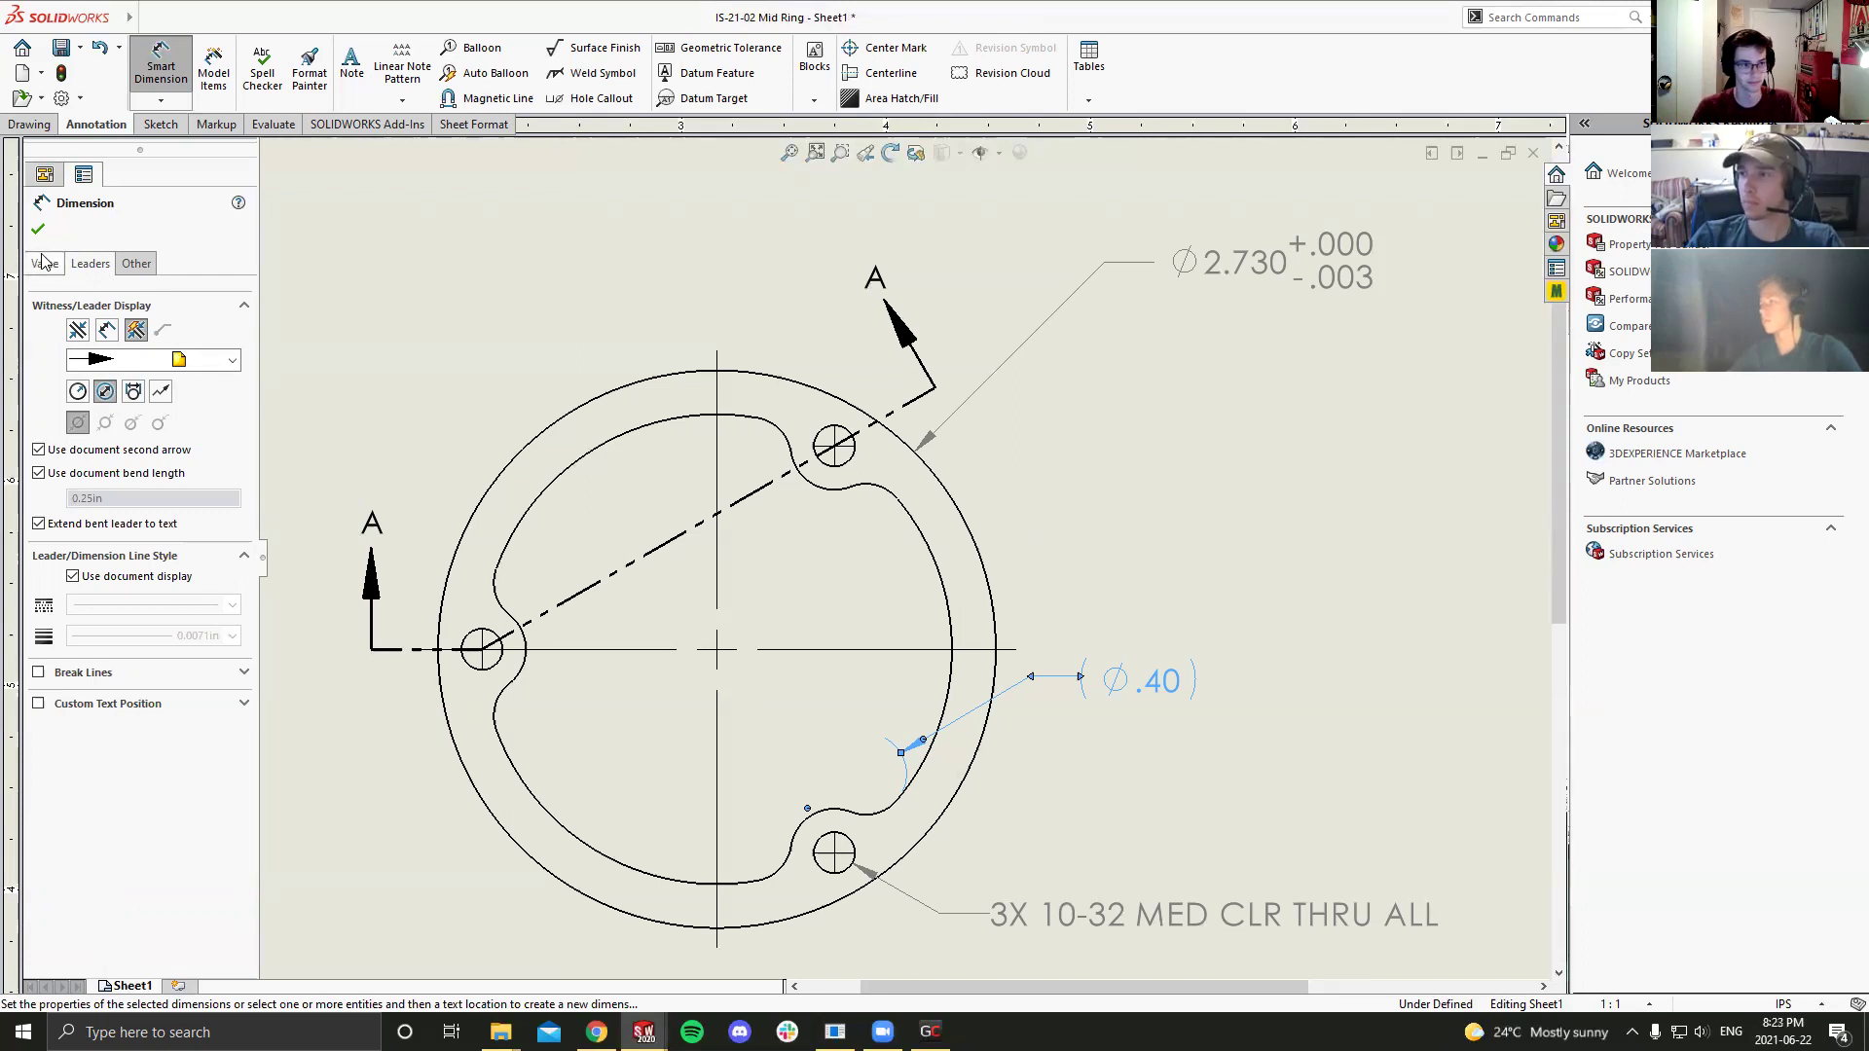
{"action": "left_click", "coordinate": [43, 265]}
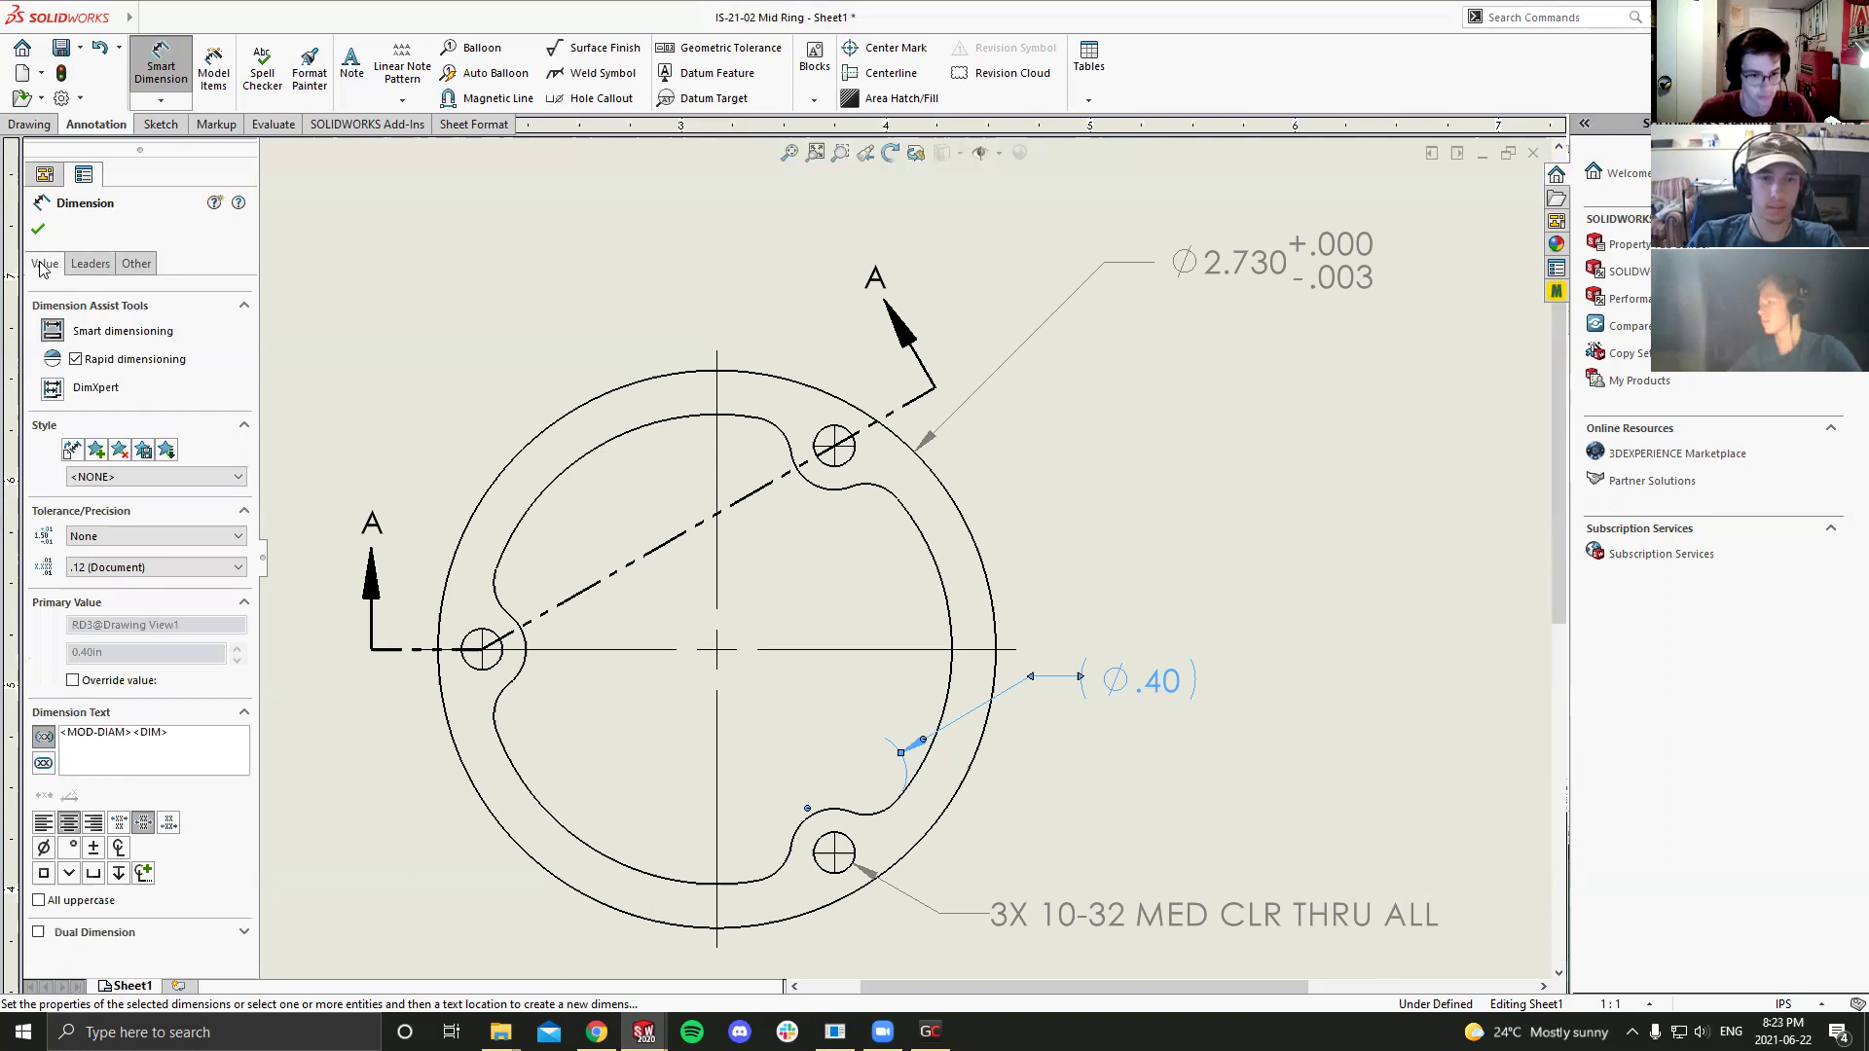
{"action": "left_click", "coordinate": [88, 266]}
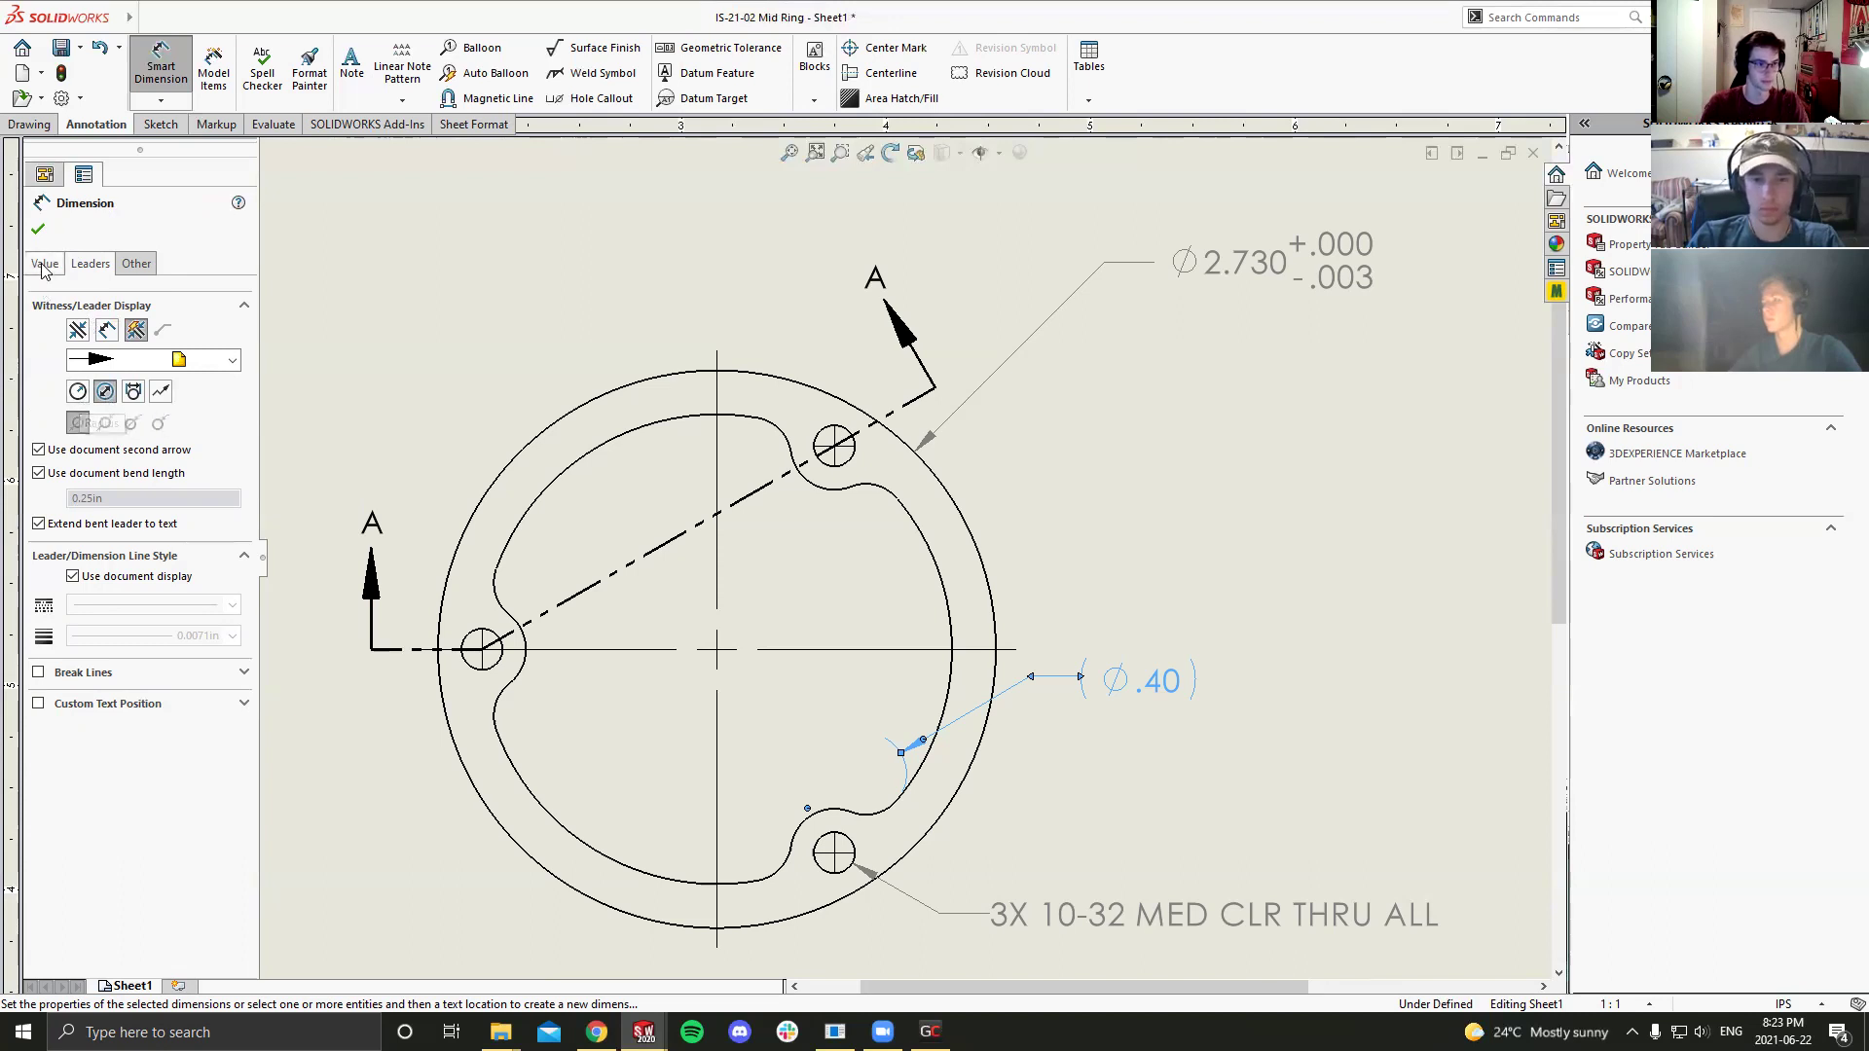
{"action": "left_click", "coordinate": [40, 231]}
{"action": "left_click", "coordinate": [40, 231]}
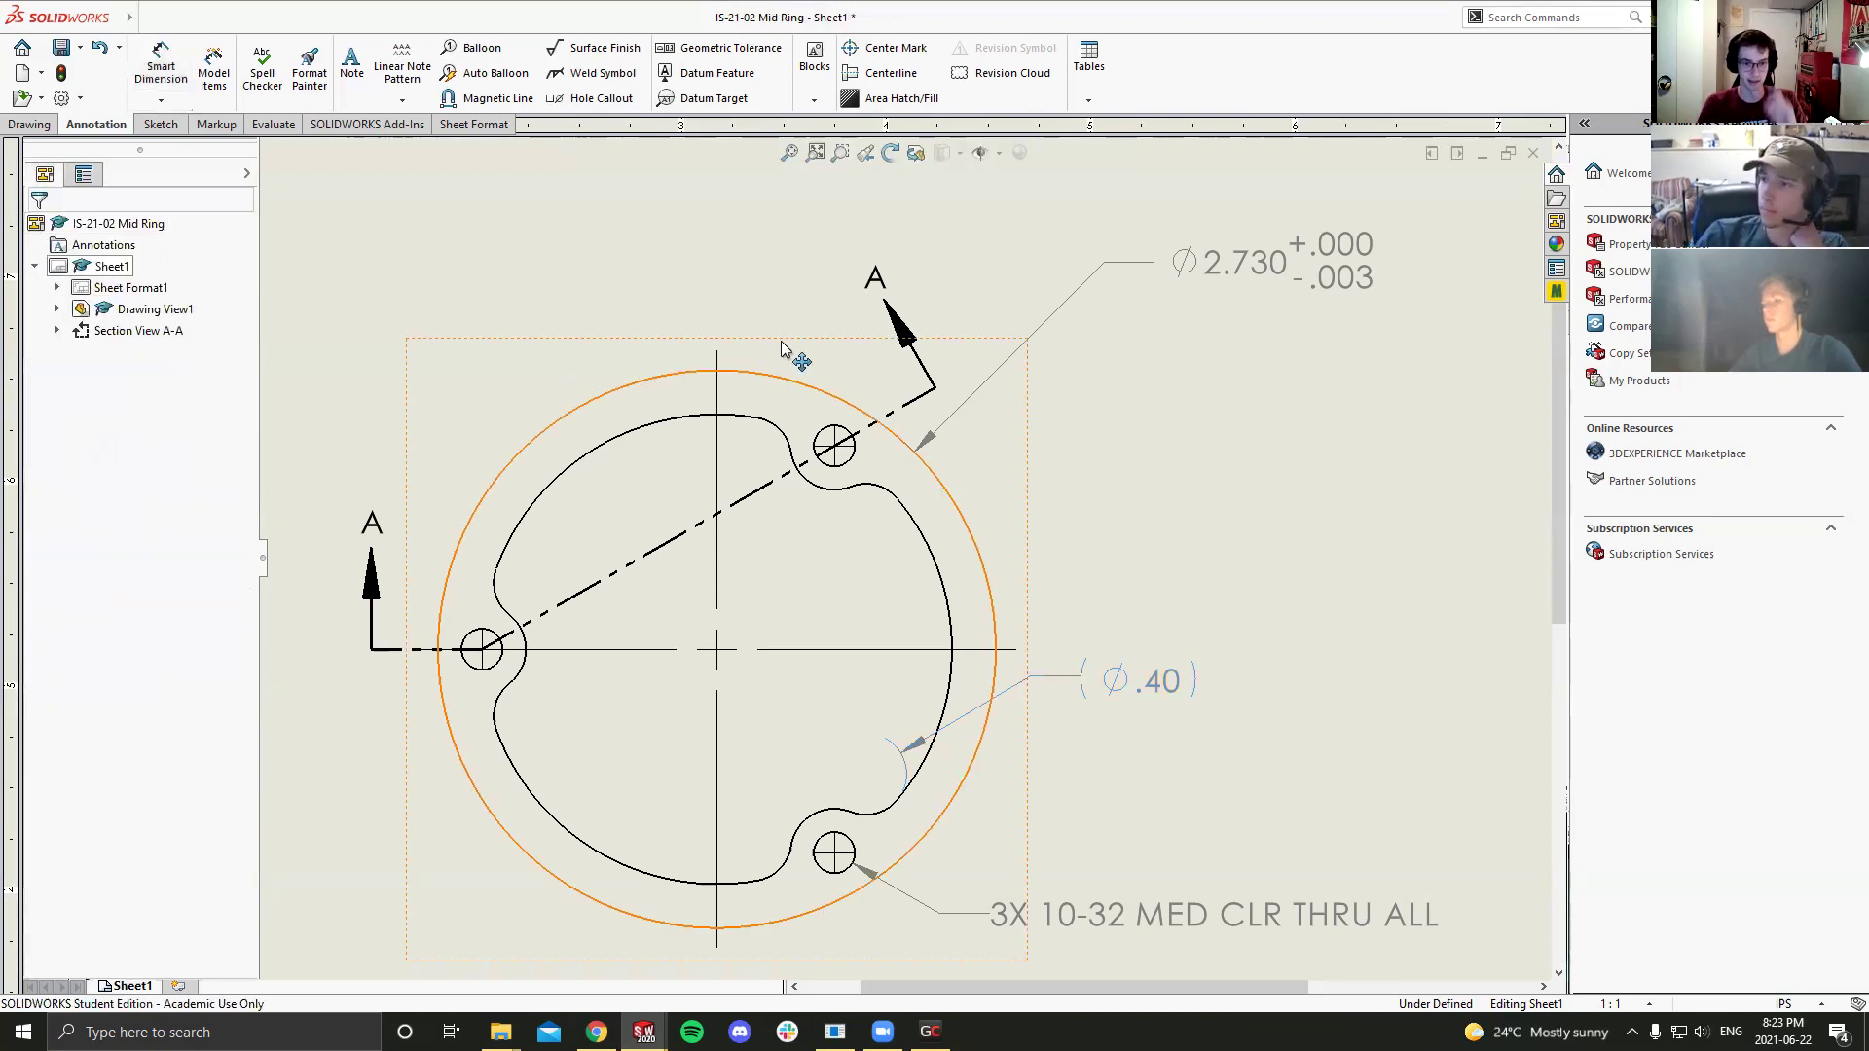
Step: Check the Ø.40 dimension, then save with Ctrl+S, choosing to update the views first
{"action": "left_click", "coordinate": [1210, 684]}
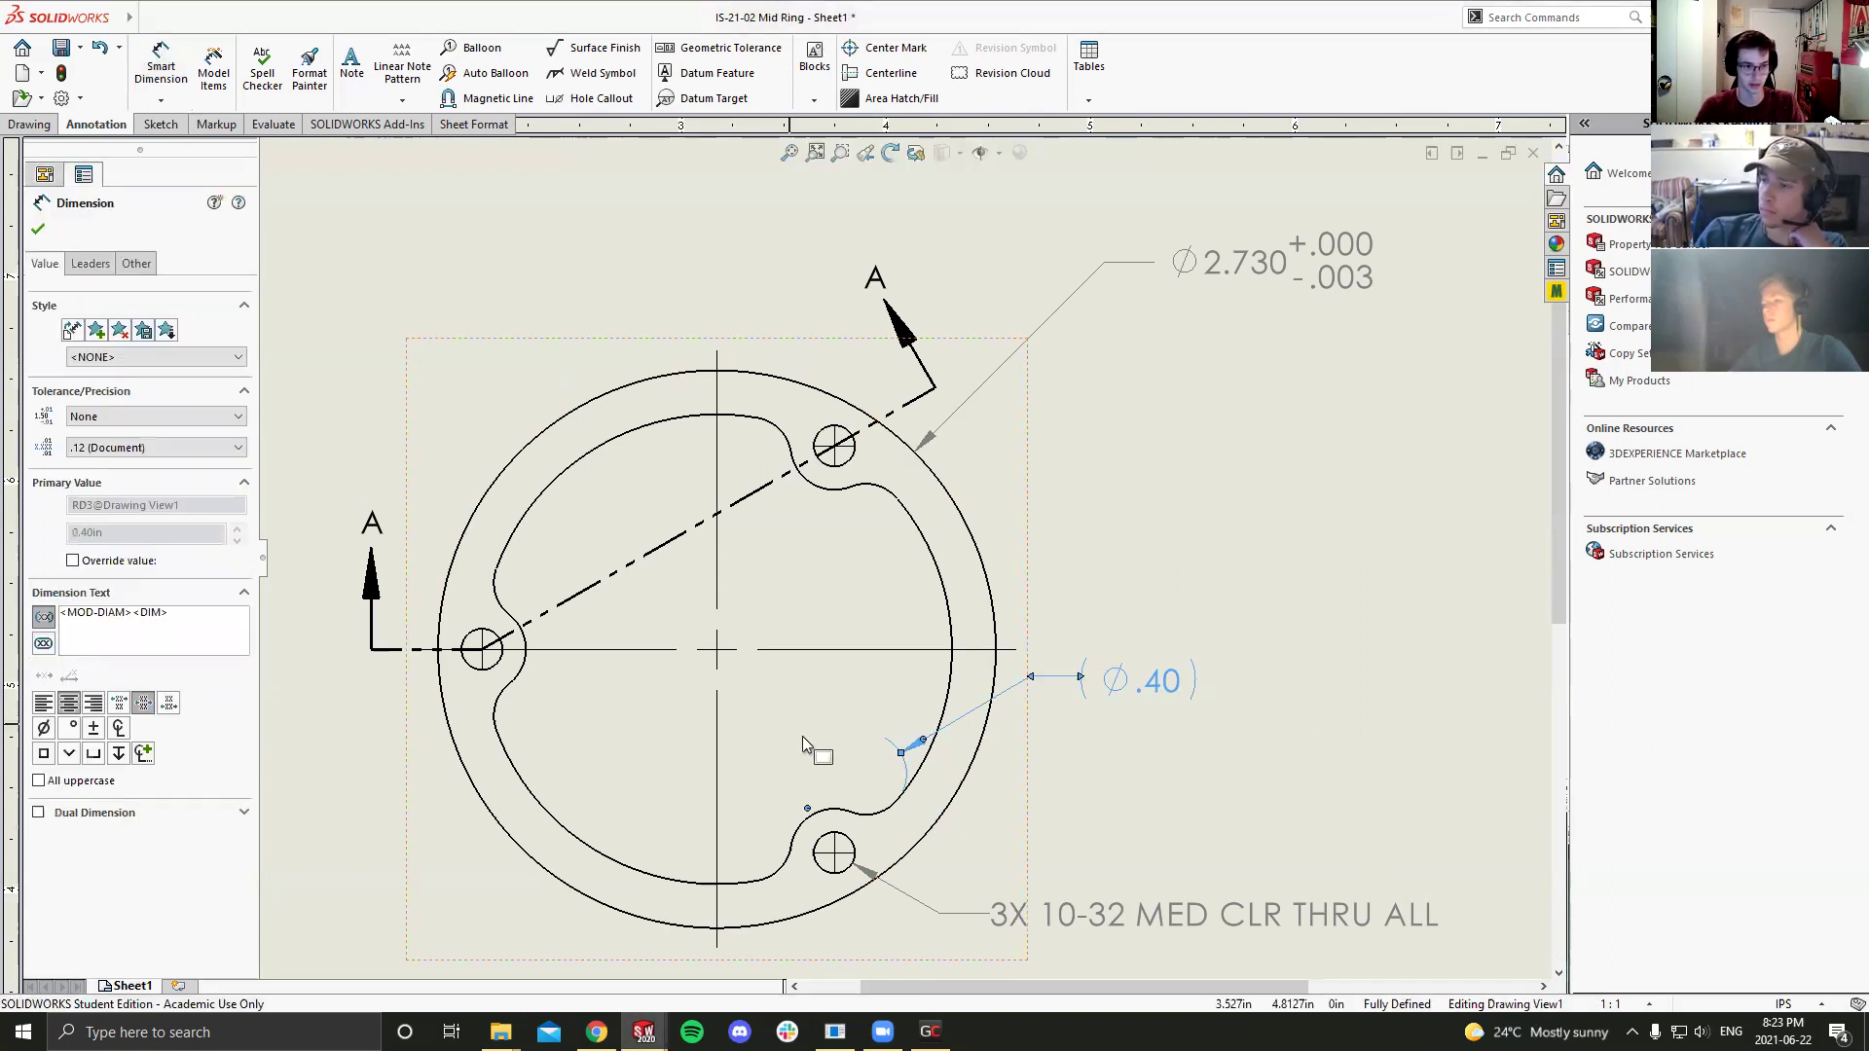
{"action": "left_click", "coordinate": [1151, 761]}
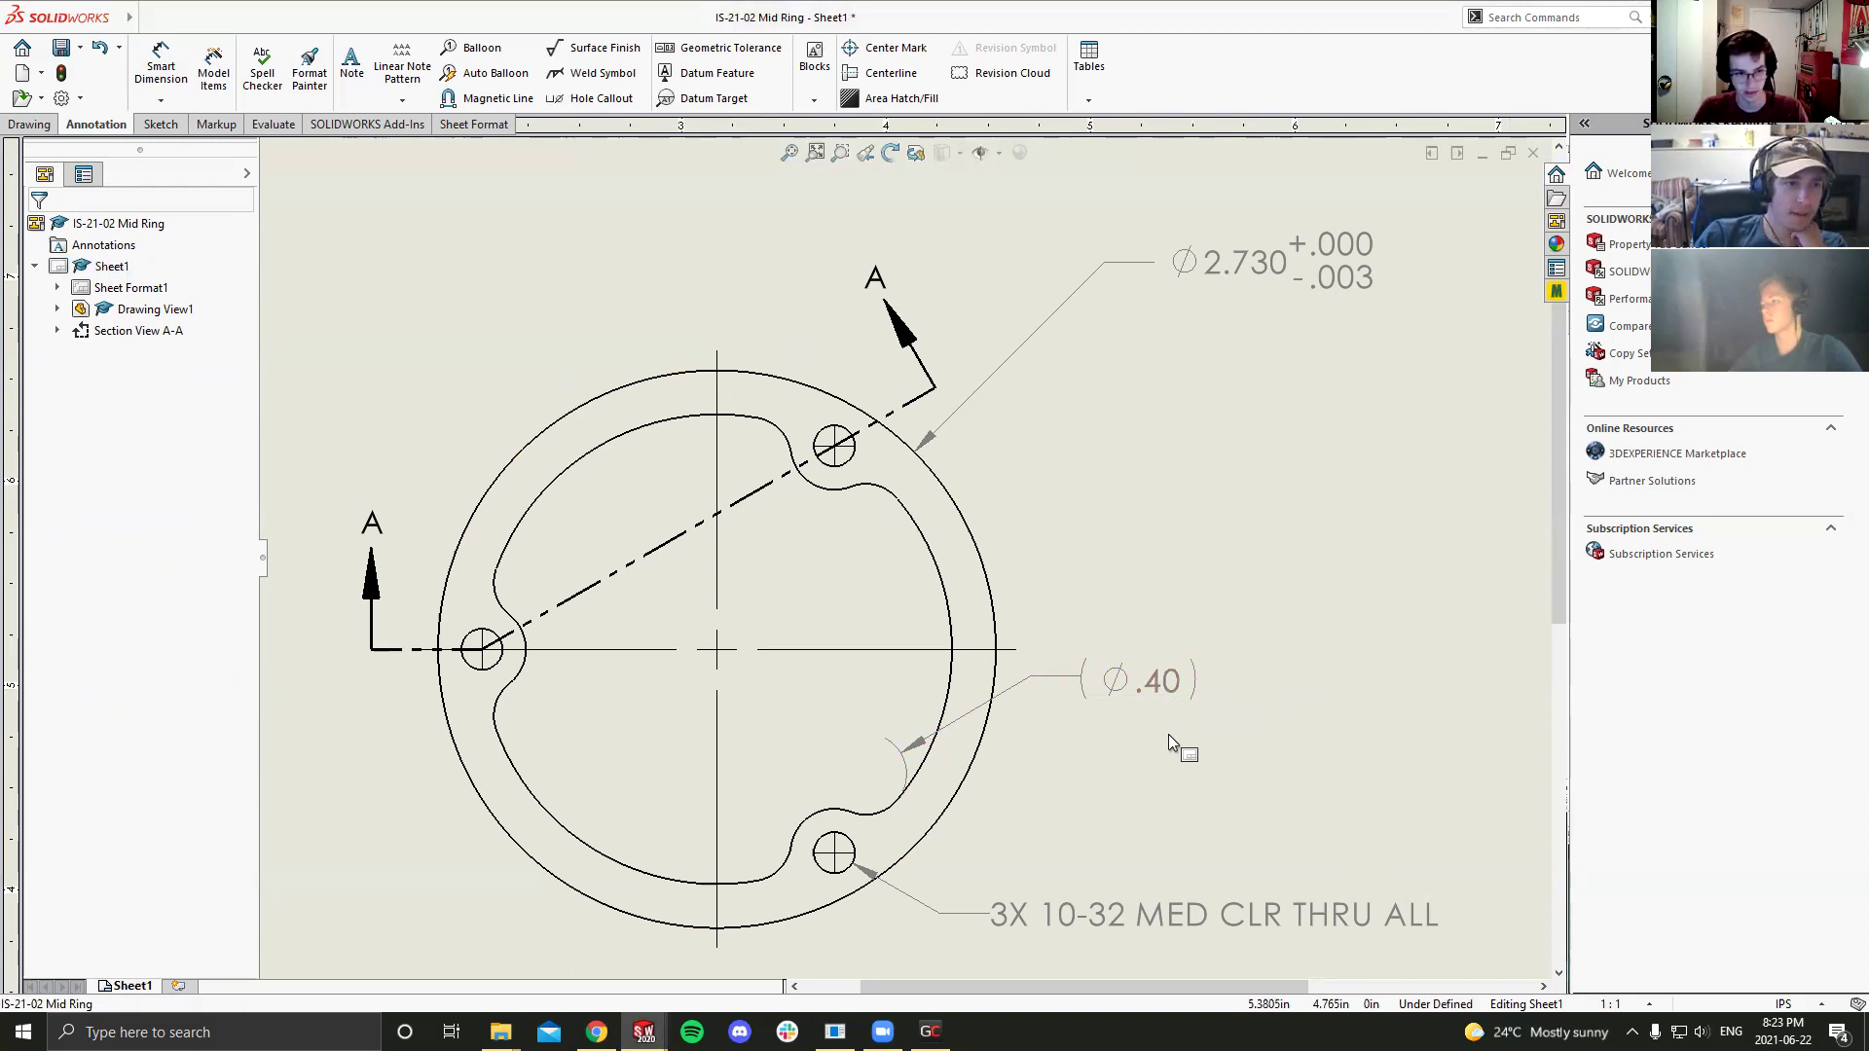
{"action": "scroll", "coordinate": [973, 682], "scroll_direction": "down", "scroll_amount": 3}
{"action": "scroll", "coordinate": [856, 623], "scroll_direction": "up", "scroll_amount": 4}
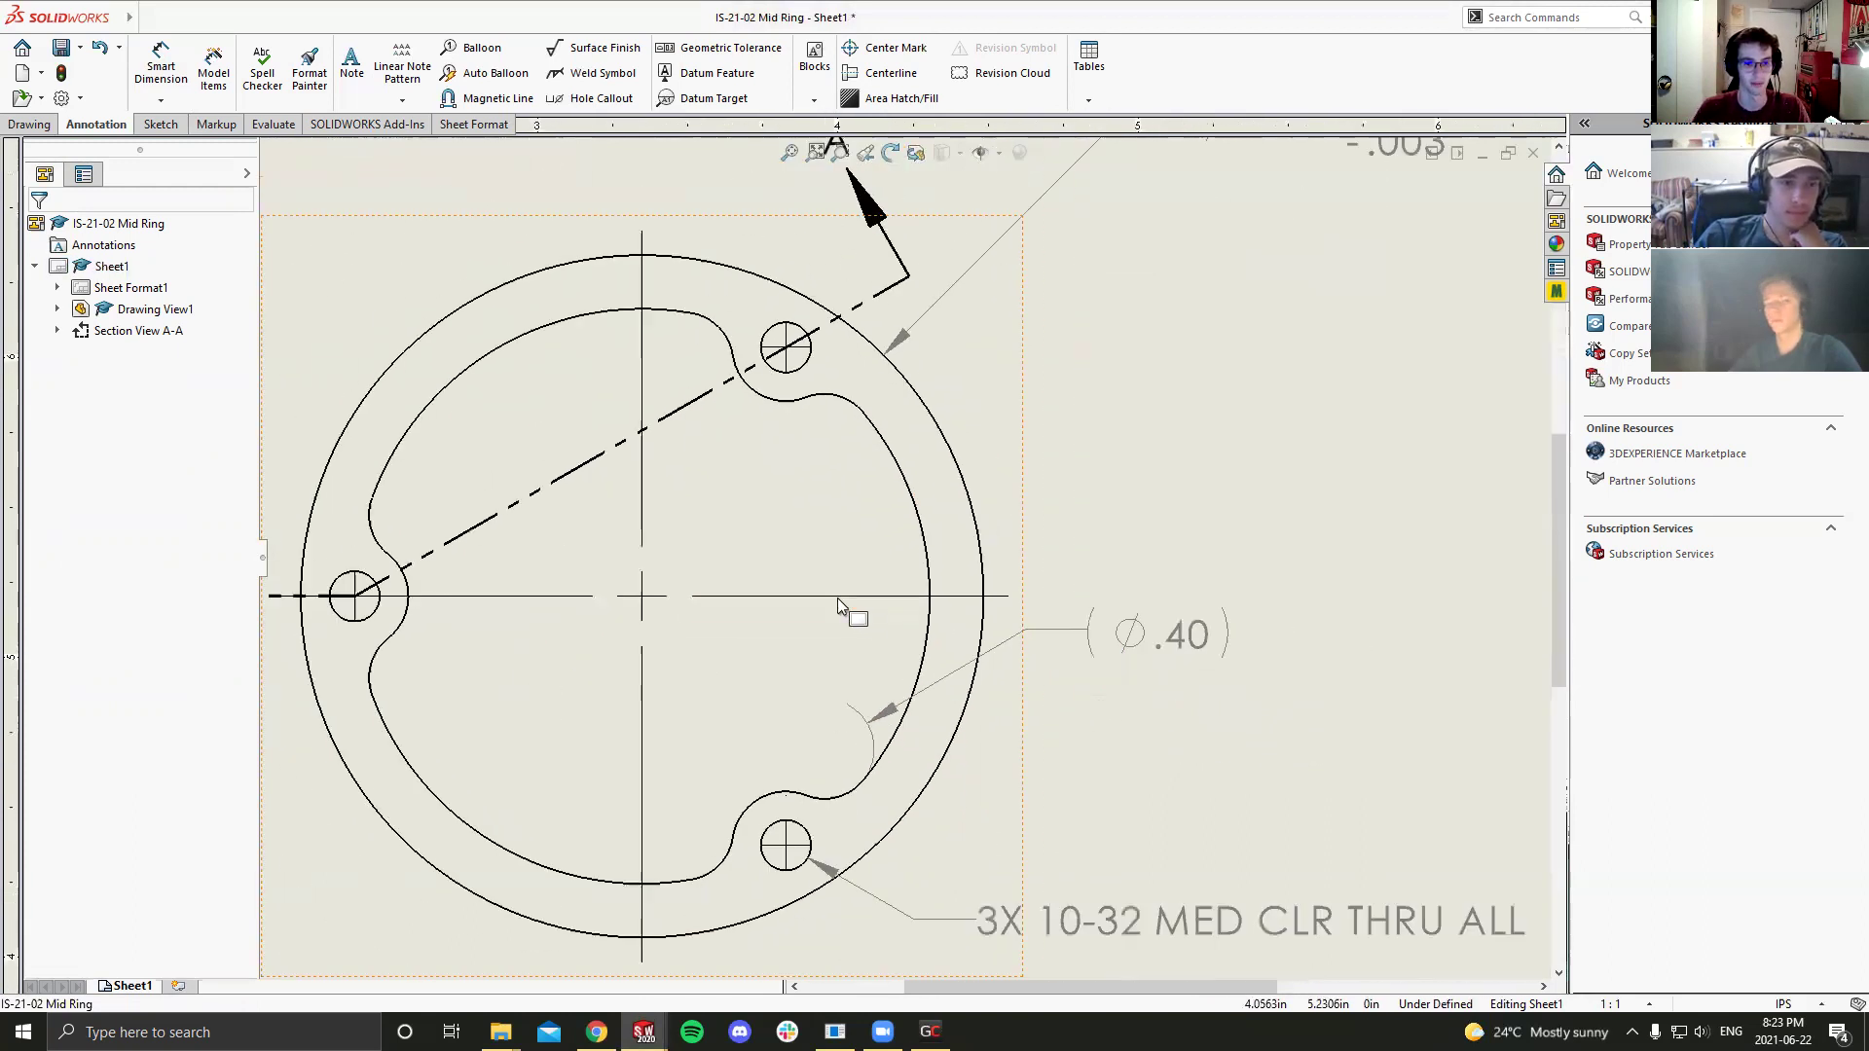
{"action": "scroll", "coordinate": [991, 603], "scroll_direction": "up", "scroll_amount": 3}
{"action": "scroll", "coordinate": [990, 599], "scroll_direction": "down", "scroll_amount": 1}
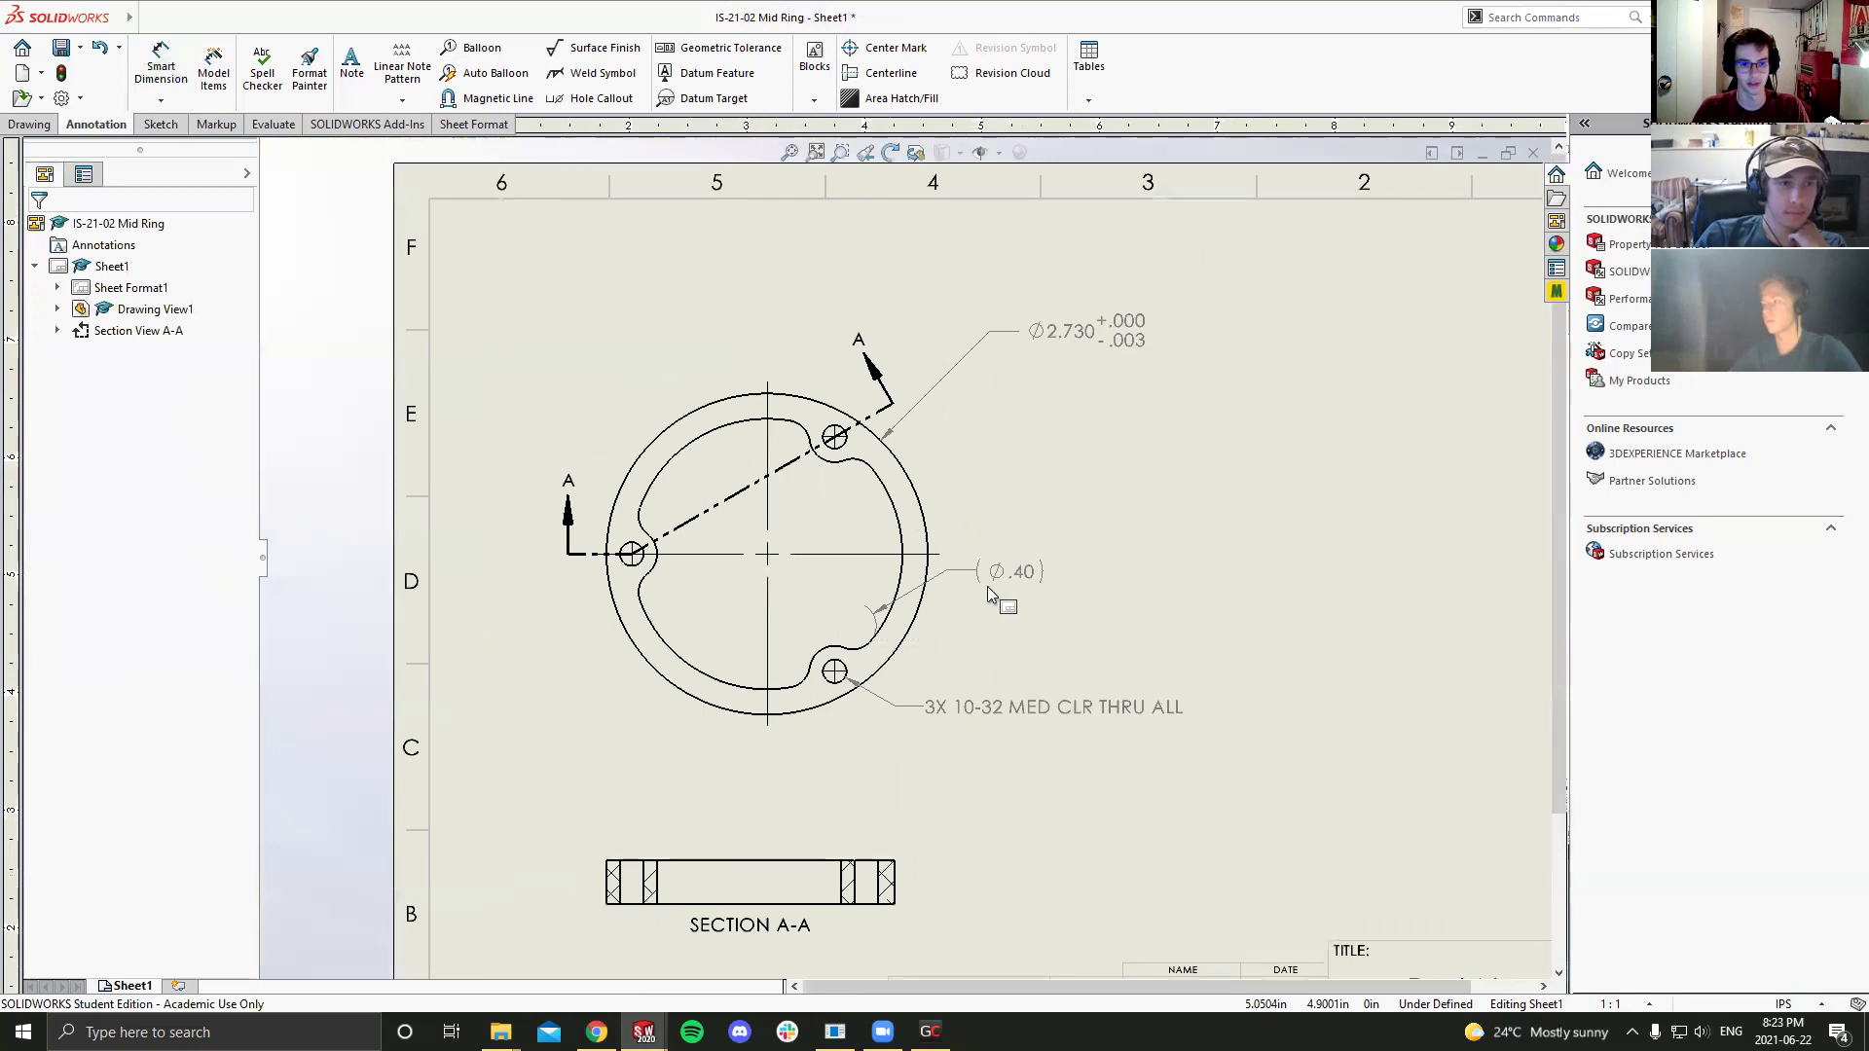
{"action": "key", "text": "ctrl+s"}
{"action": "left_click", "coordinate": [901, 476]}
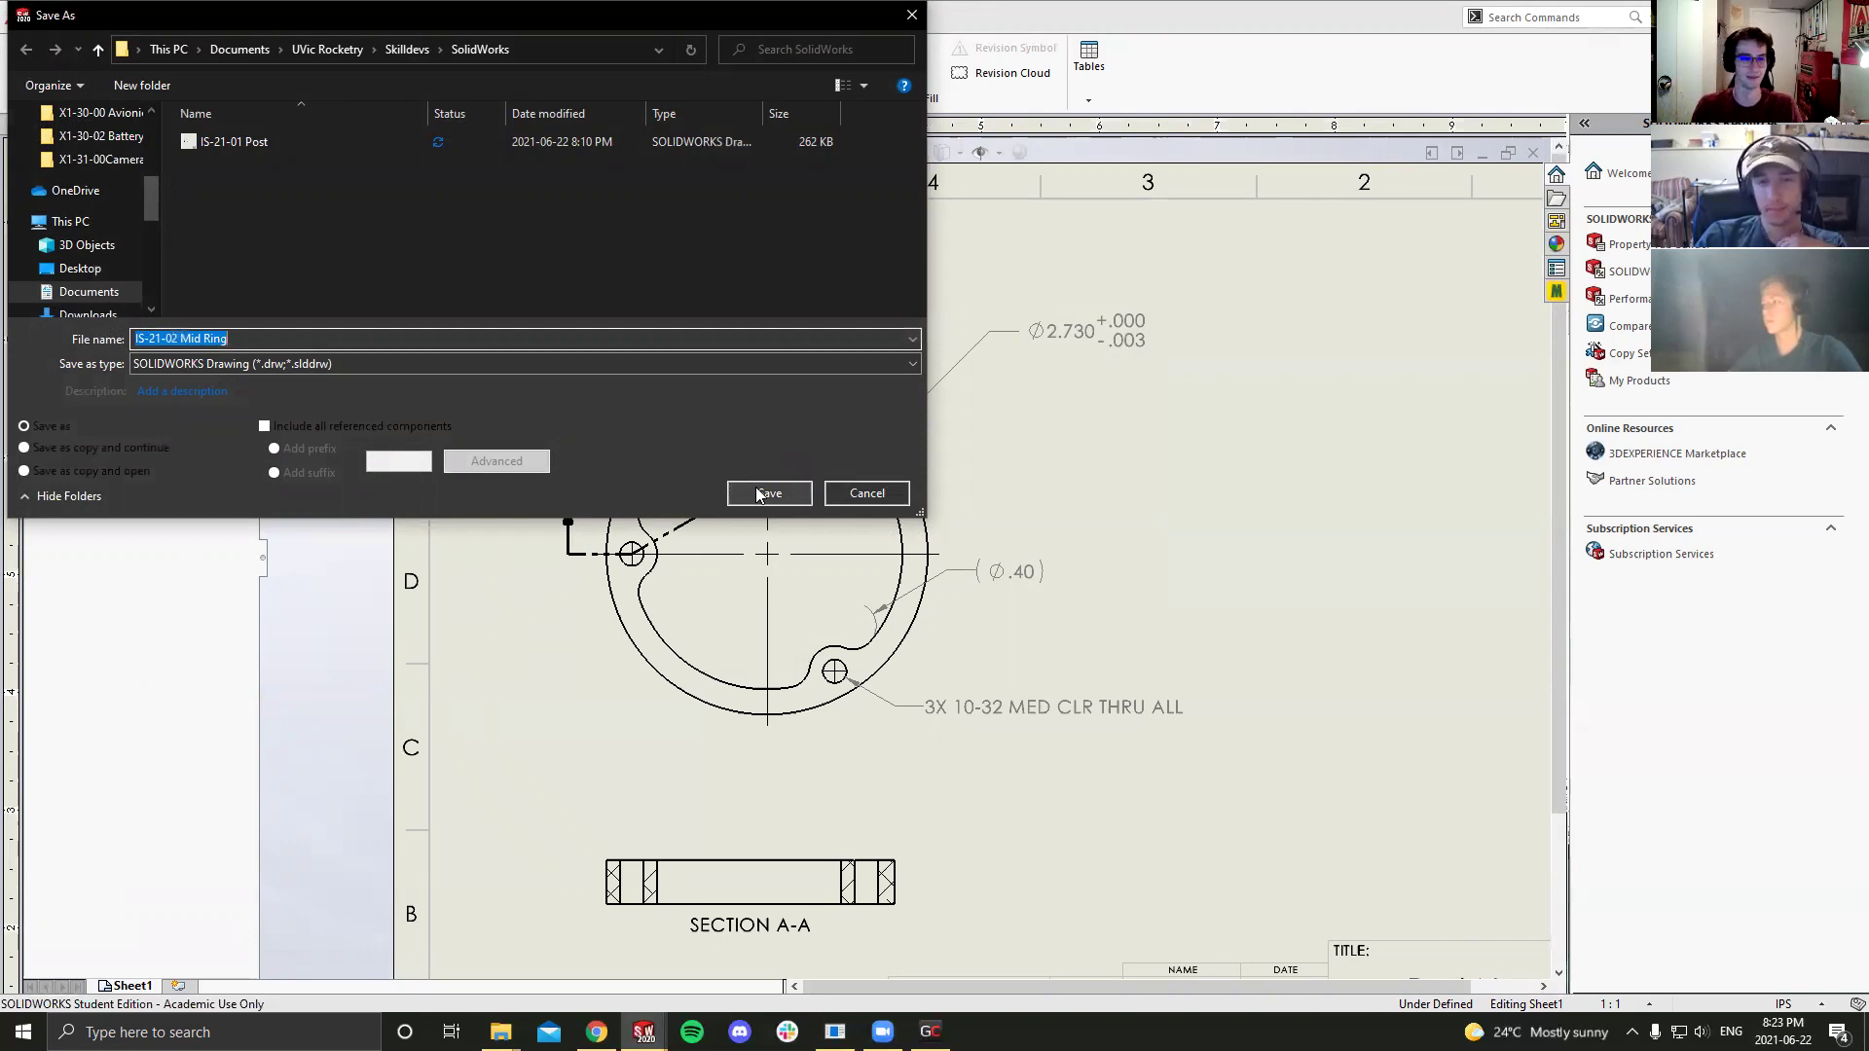
Step: Save the drawing as IS-21-02 Mid Ring, then fit and zoom the sheet view
{"action": "left_click", "coordinate": [757, 490]}
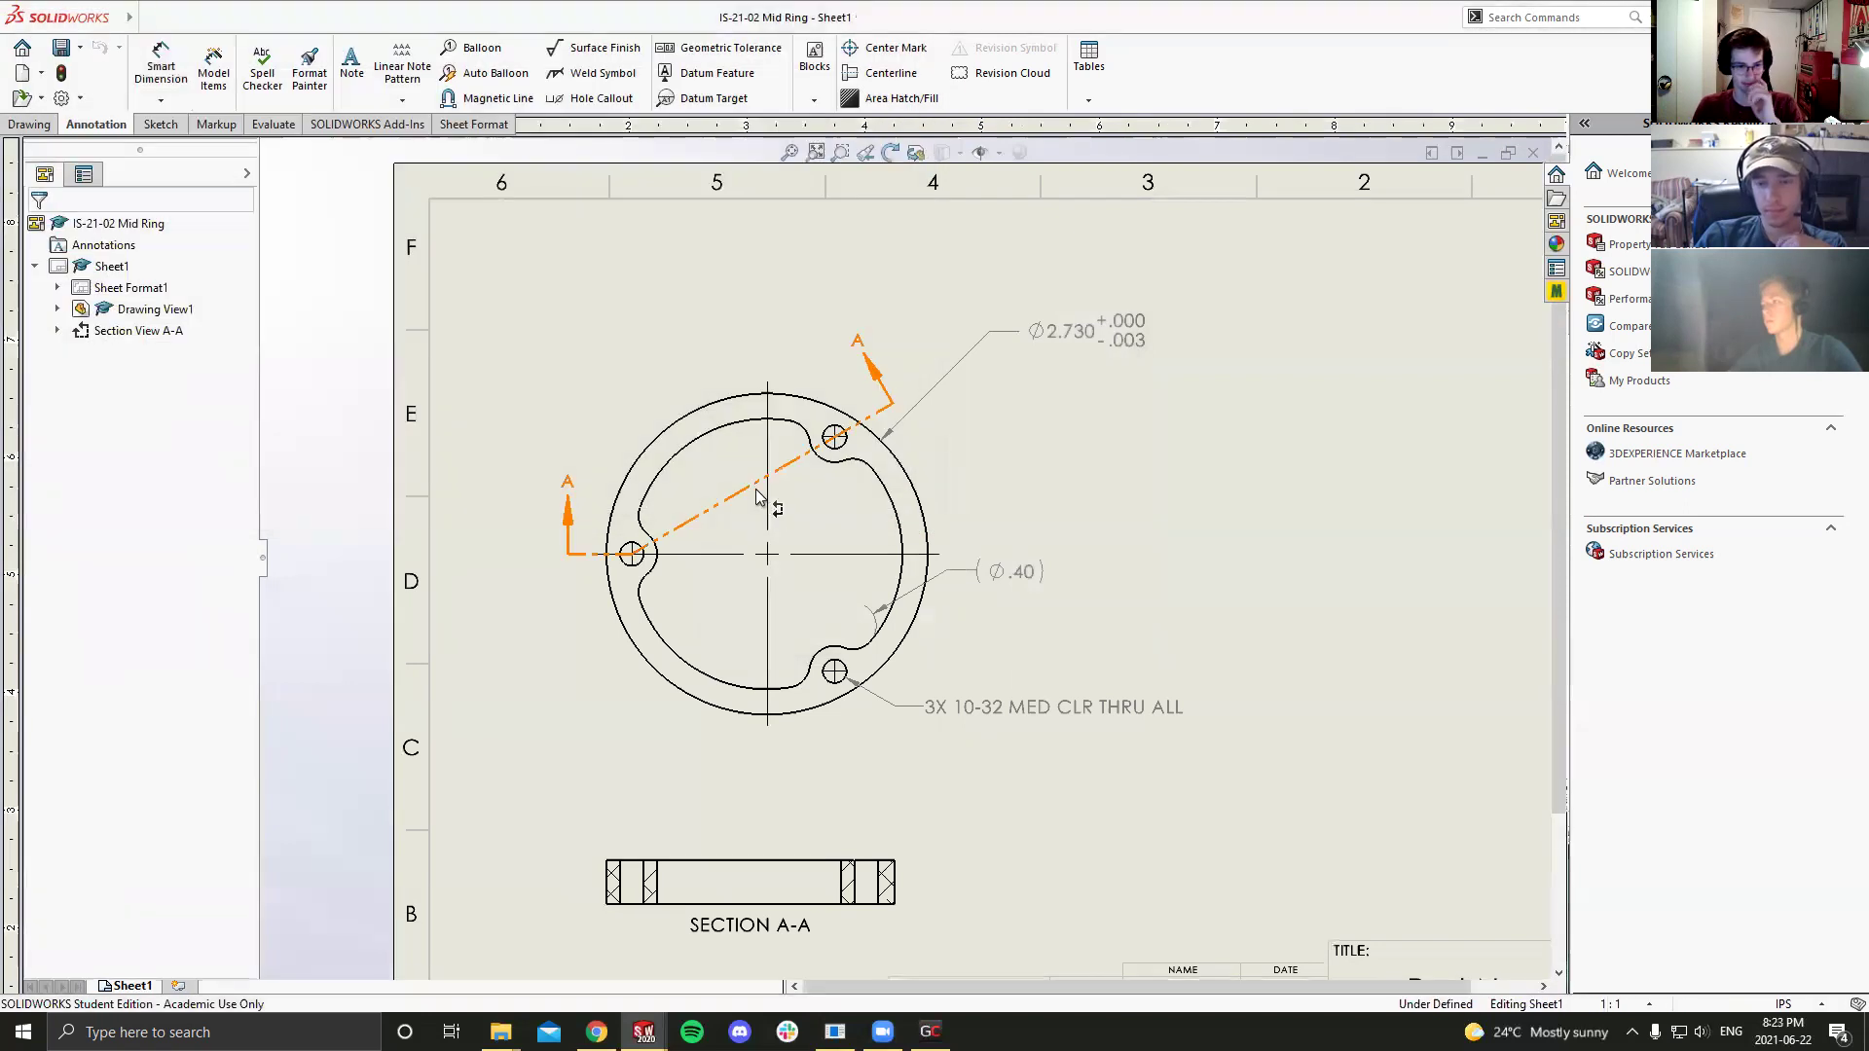
{"action": "key", "text": "f"}
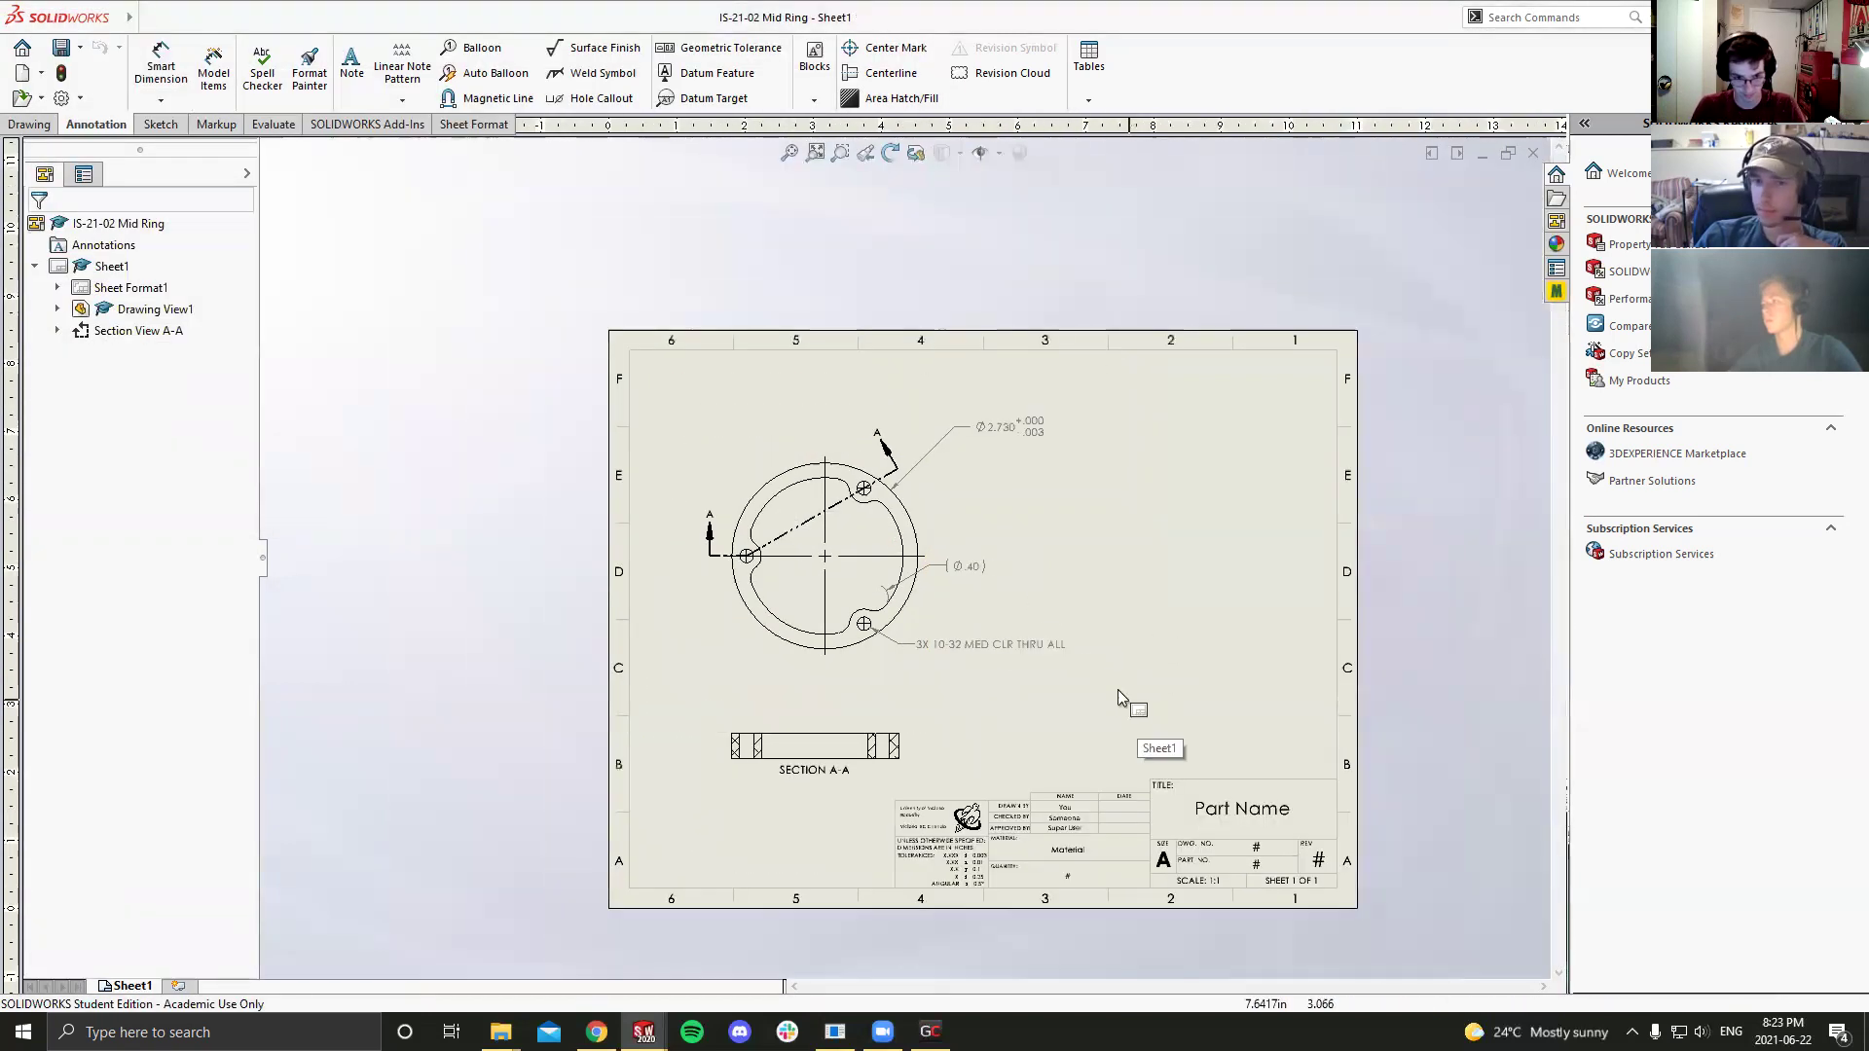
{"action": "scroll", "coordinate": [938, 577], "scroll_direction": "down", "scroll_amount": 1}
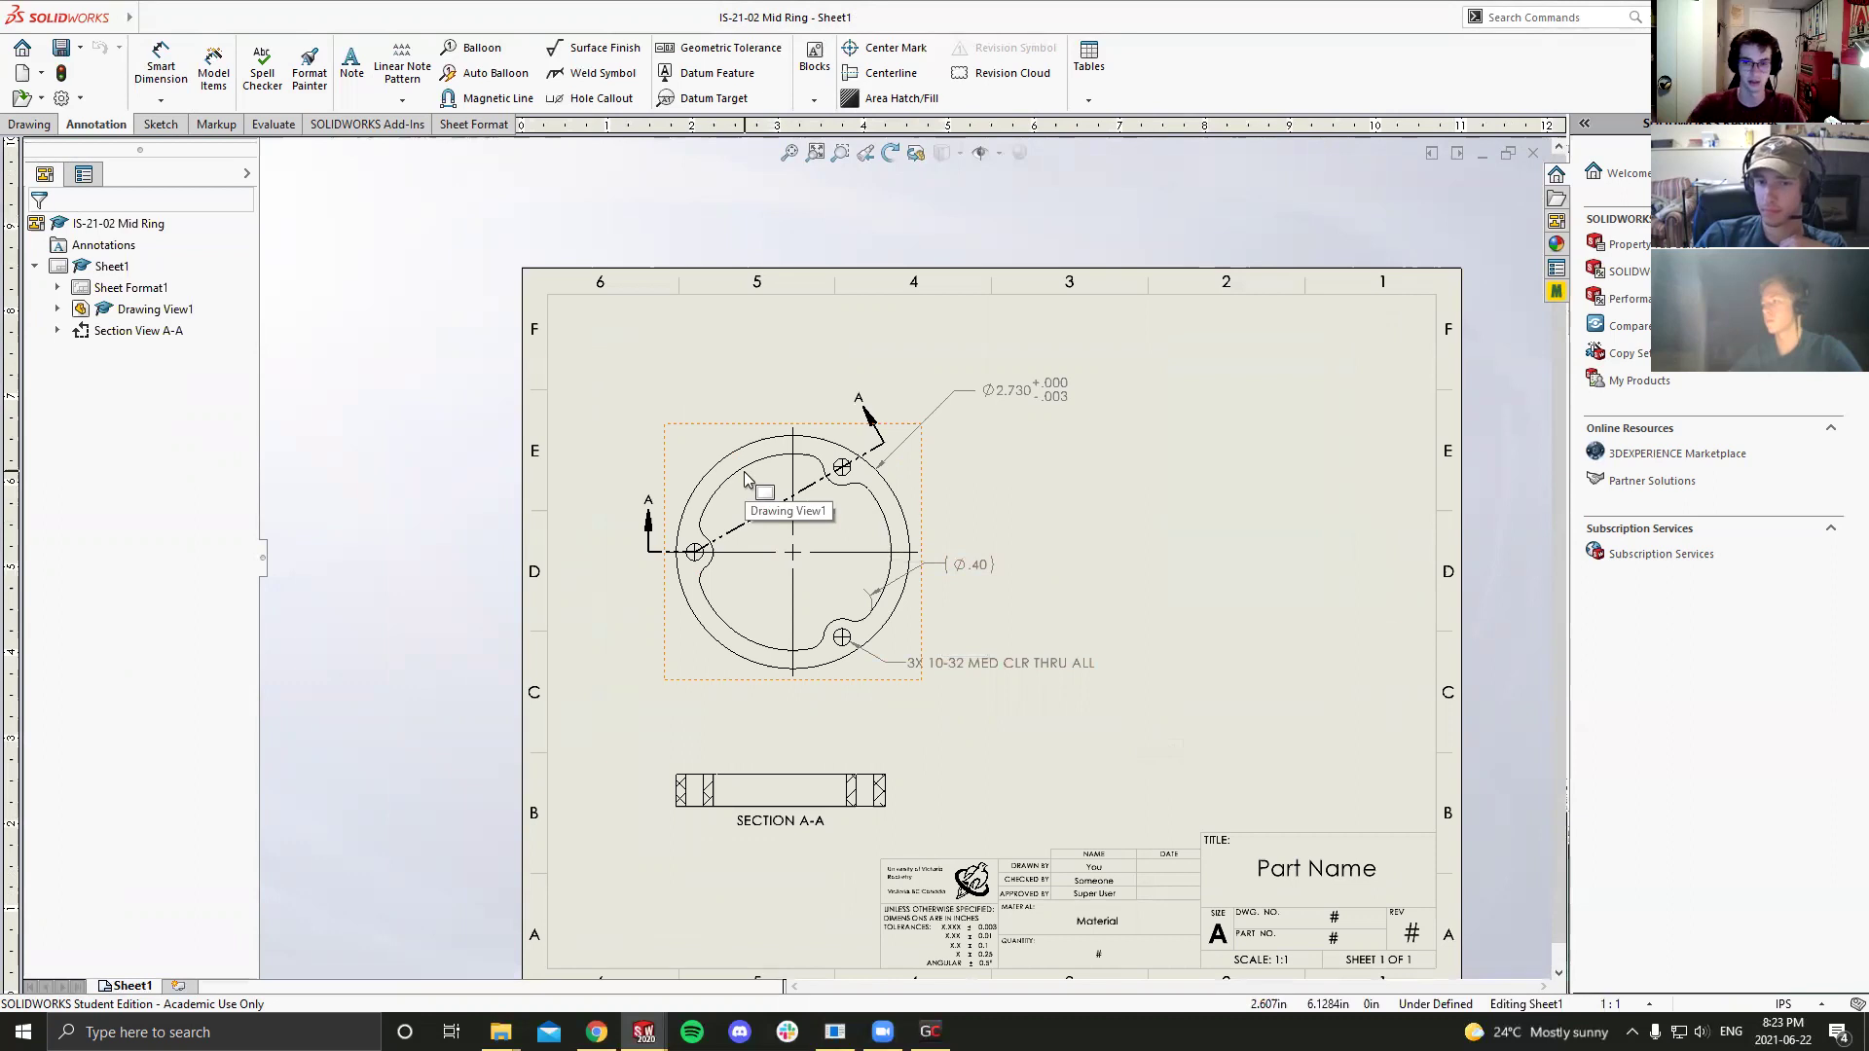
{"action": "scroll", "coordinate": [849, 558], "scroll_direction": "down", "scroll_amount": 3}
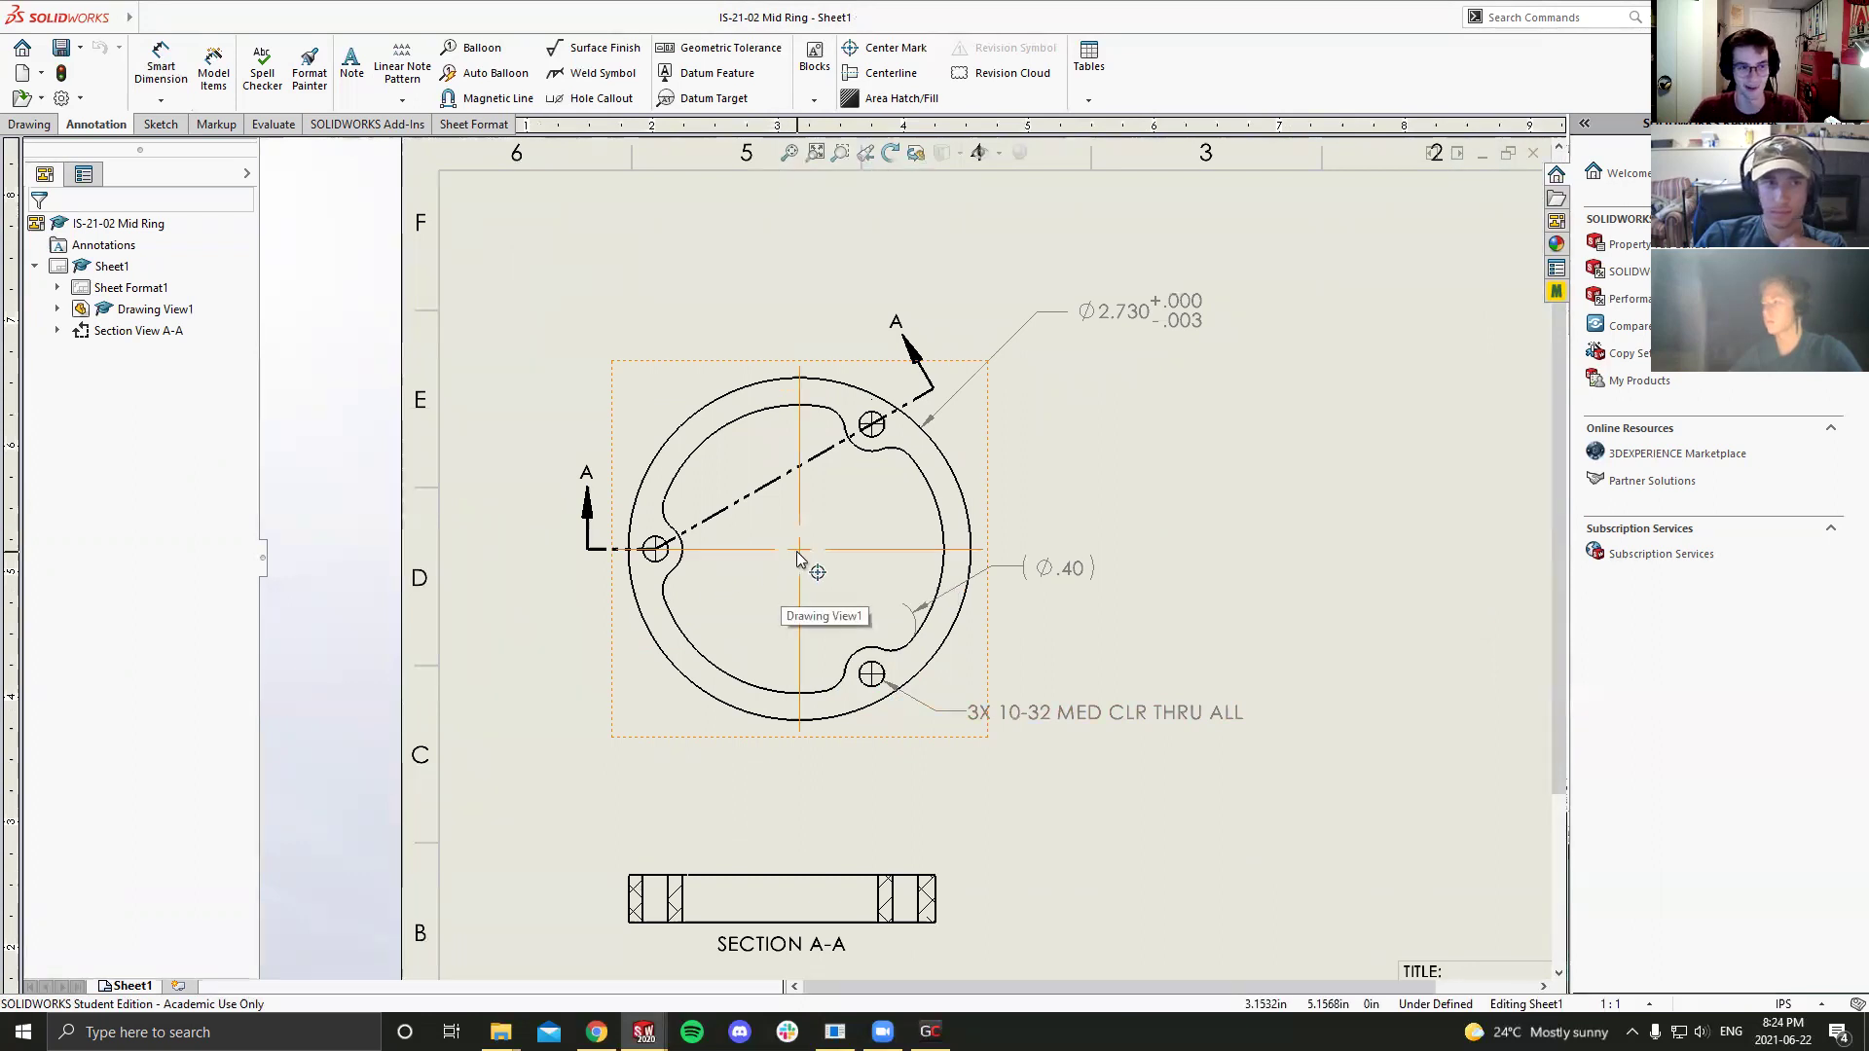
Step: Sketch a radius 1.15 construction circle centred on the ring, through the bolt-hole centres
{"action": "left_click", "coordinate": [159, 123]}
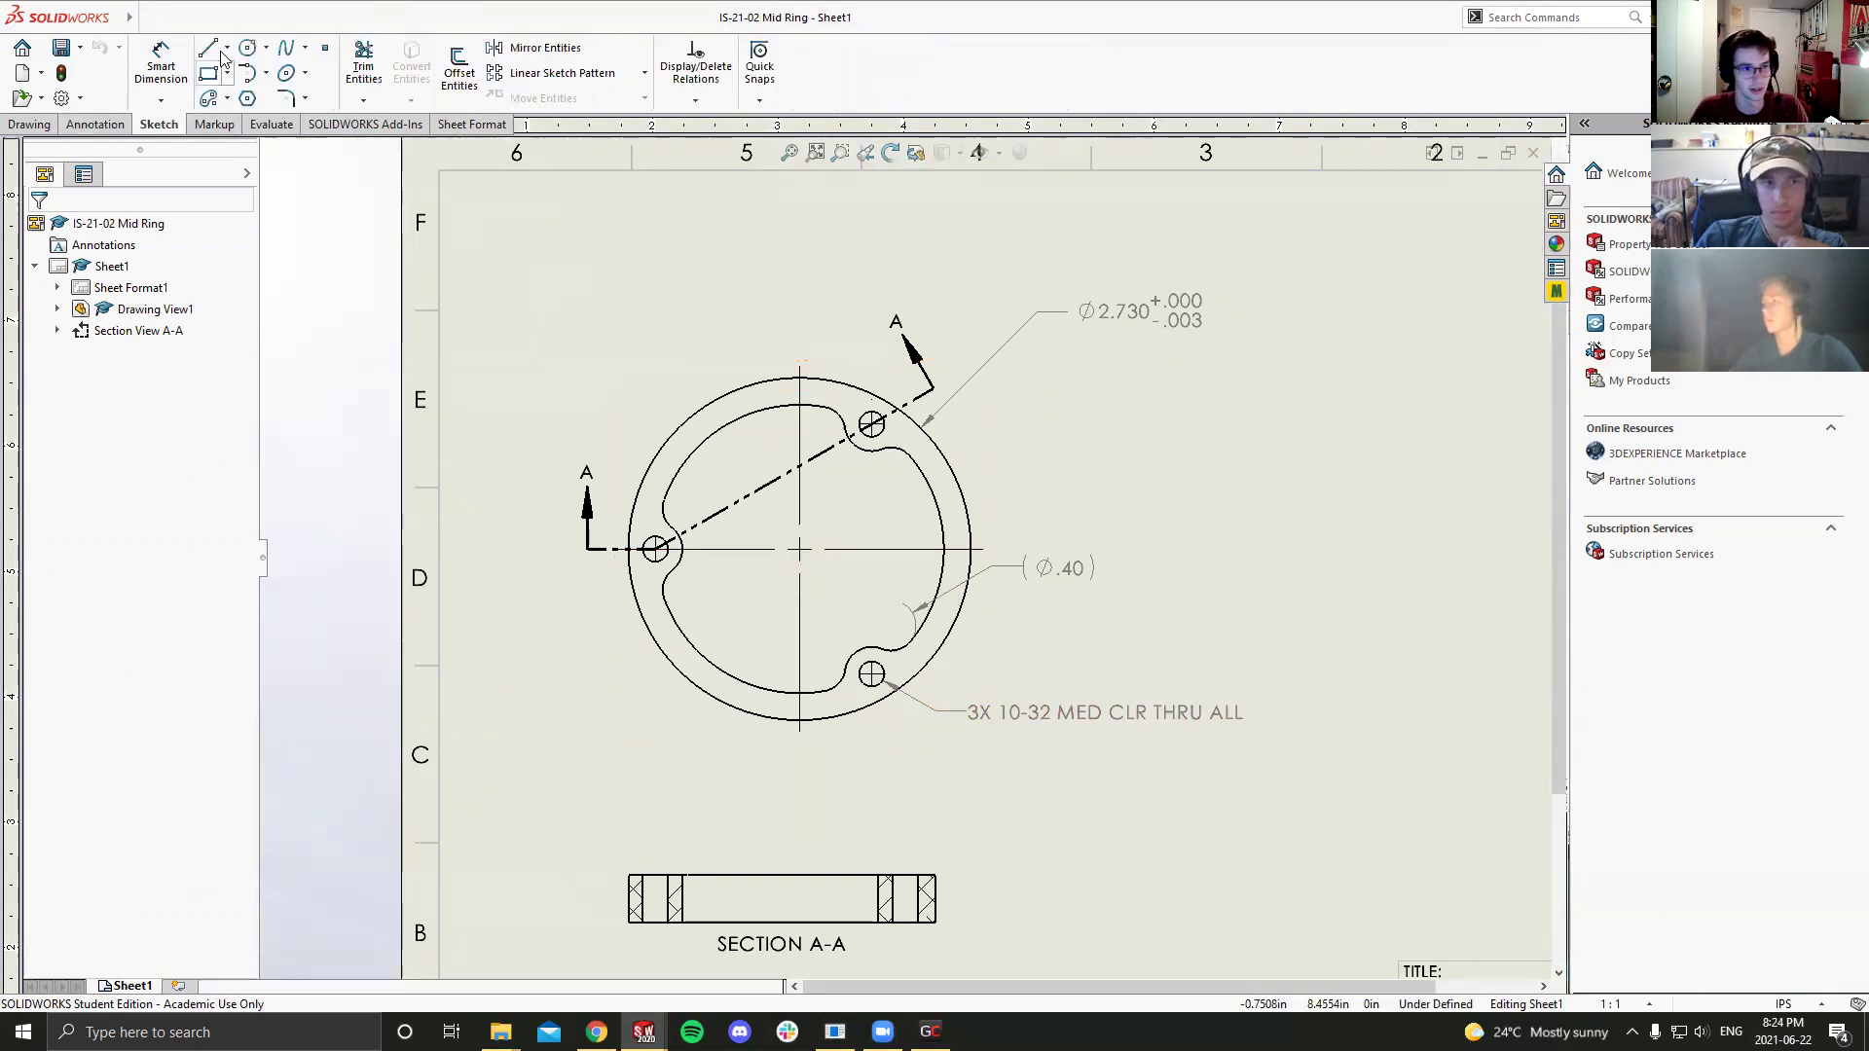
{"action": "left_click", "coordinate": [247, 47]}
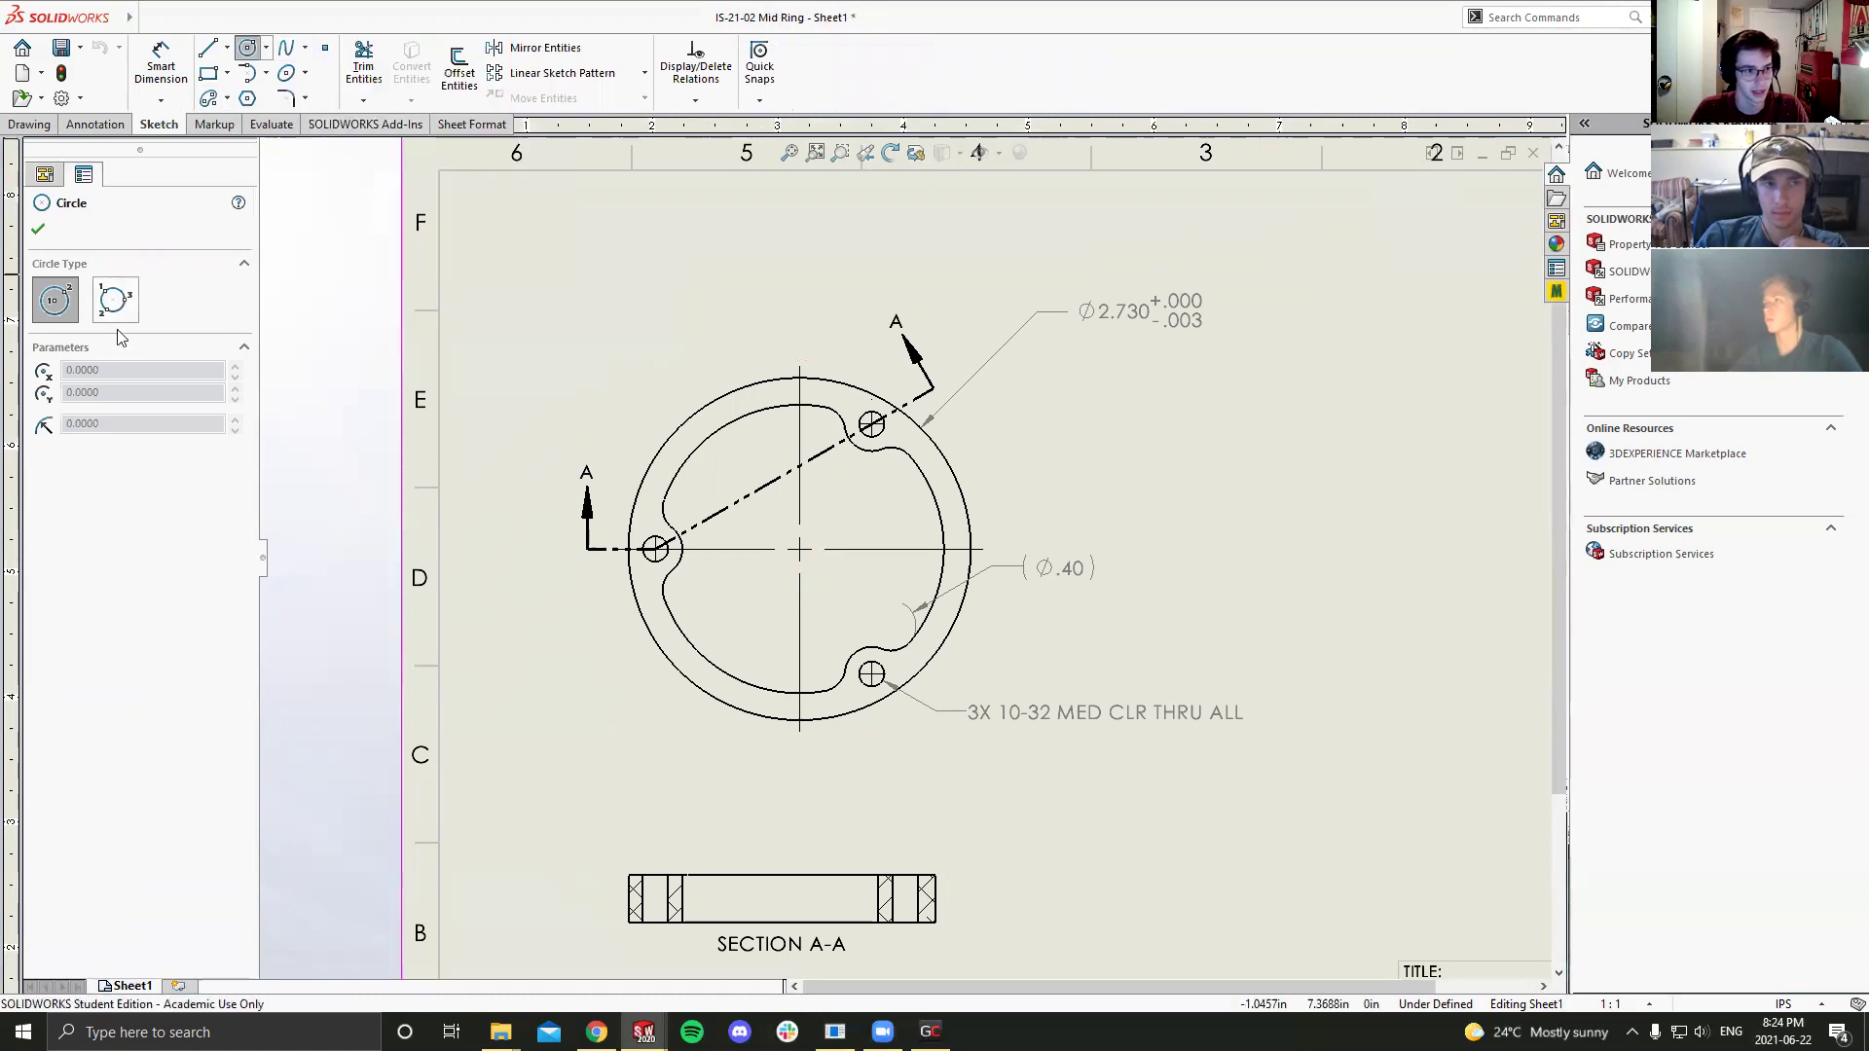
{"action": "left_click", "coordinate": [798, 549]}
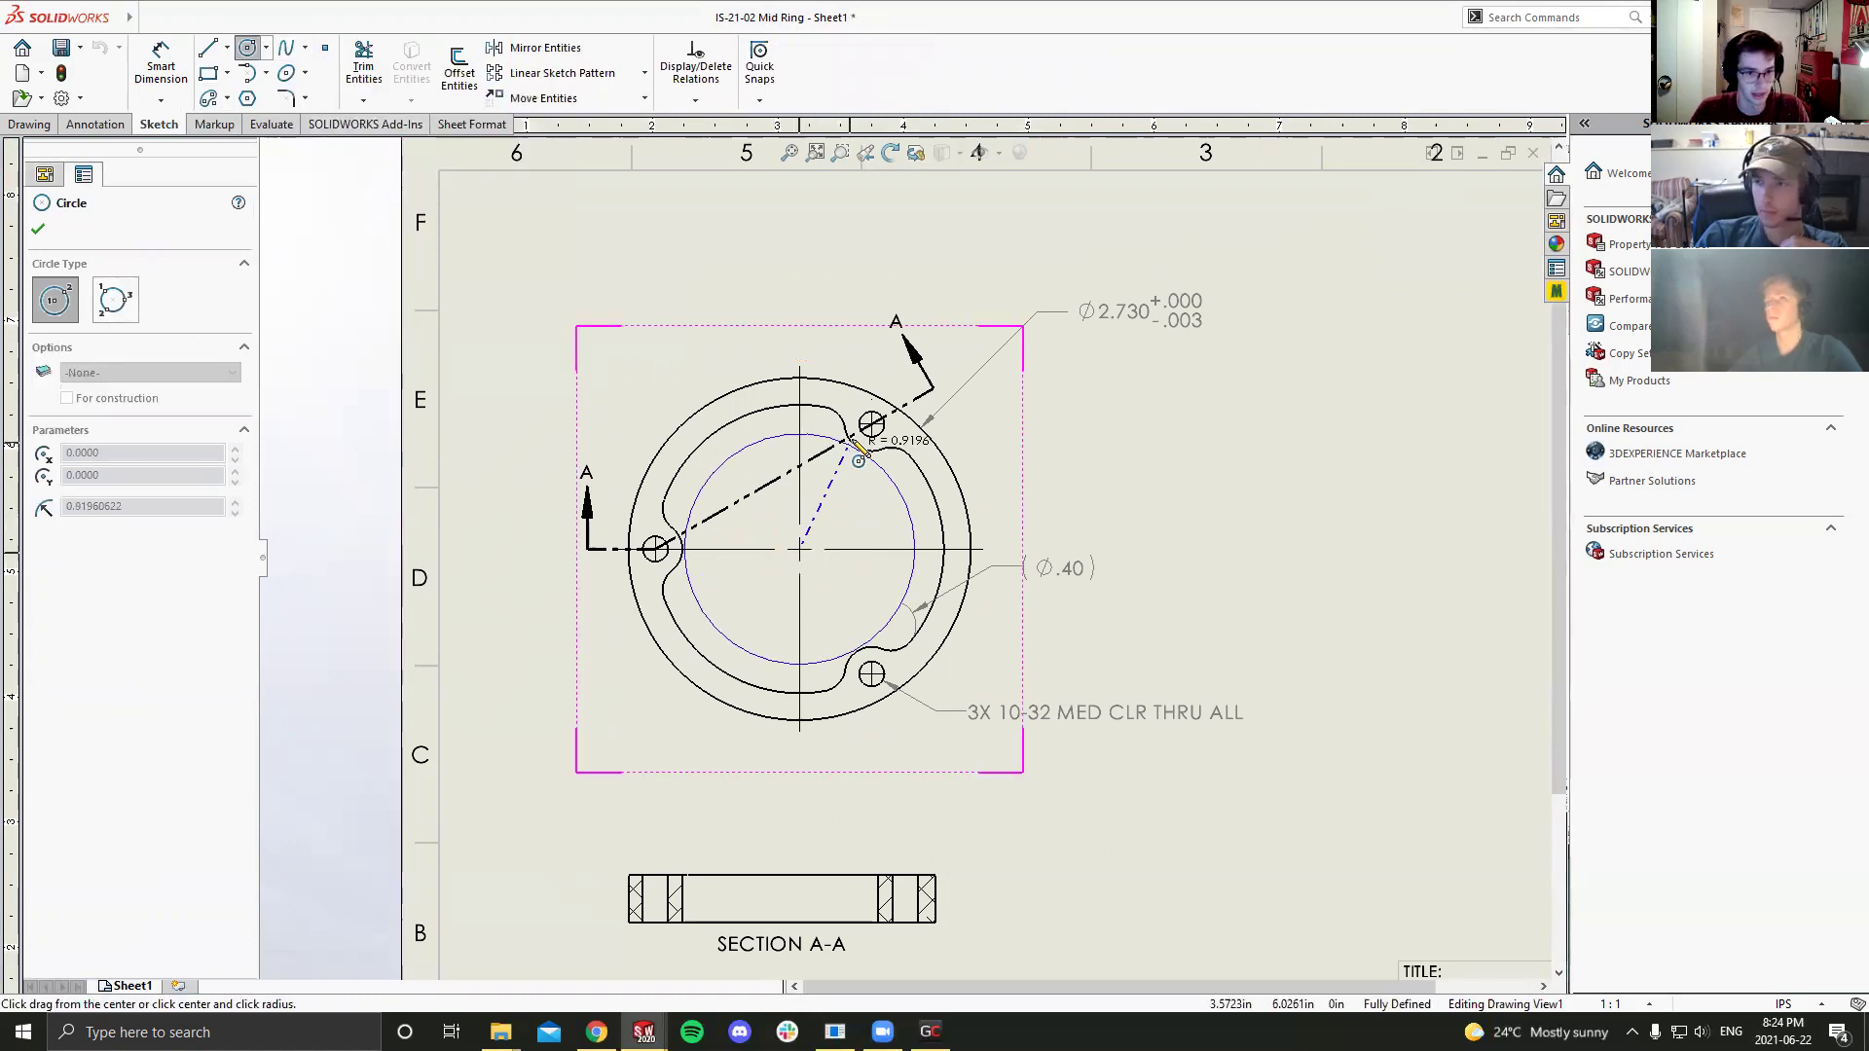
{"action": "left_click", "coordinate": [872, 431]}
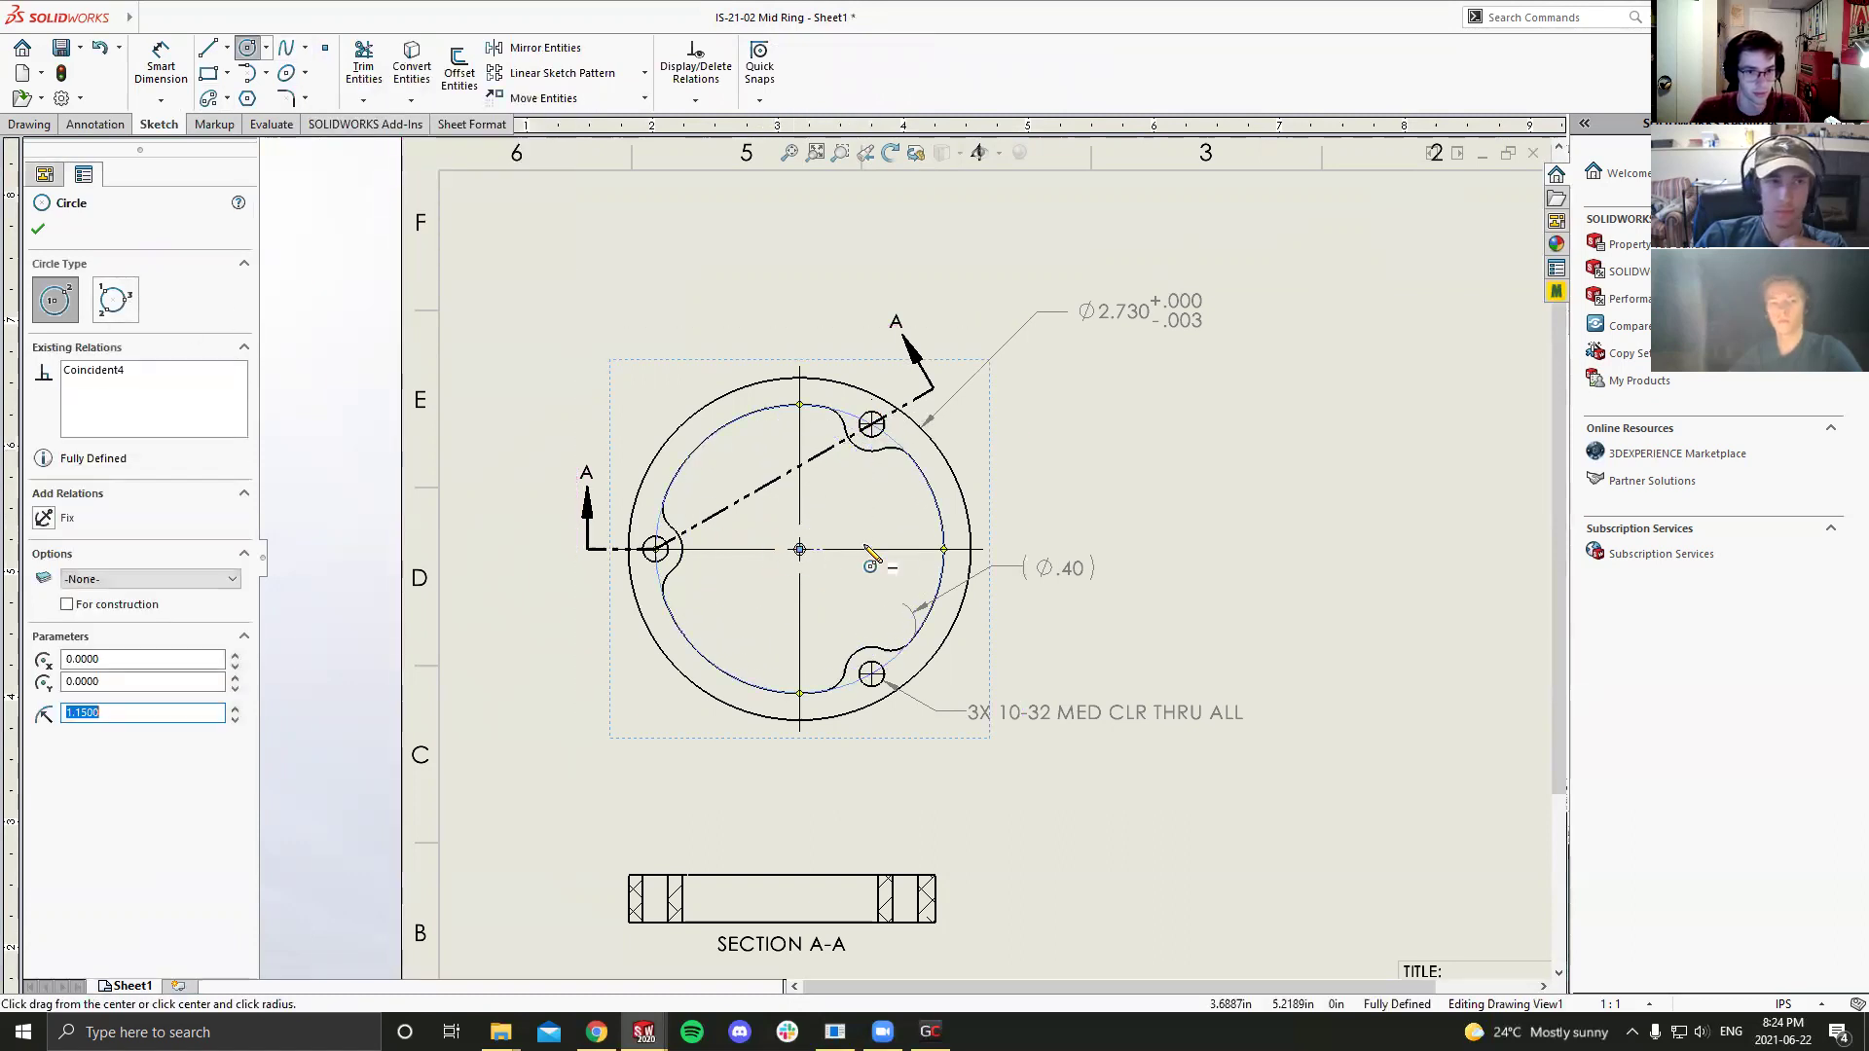
{"action": "left_click", "coordinate": [68, 605]}
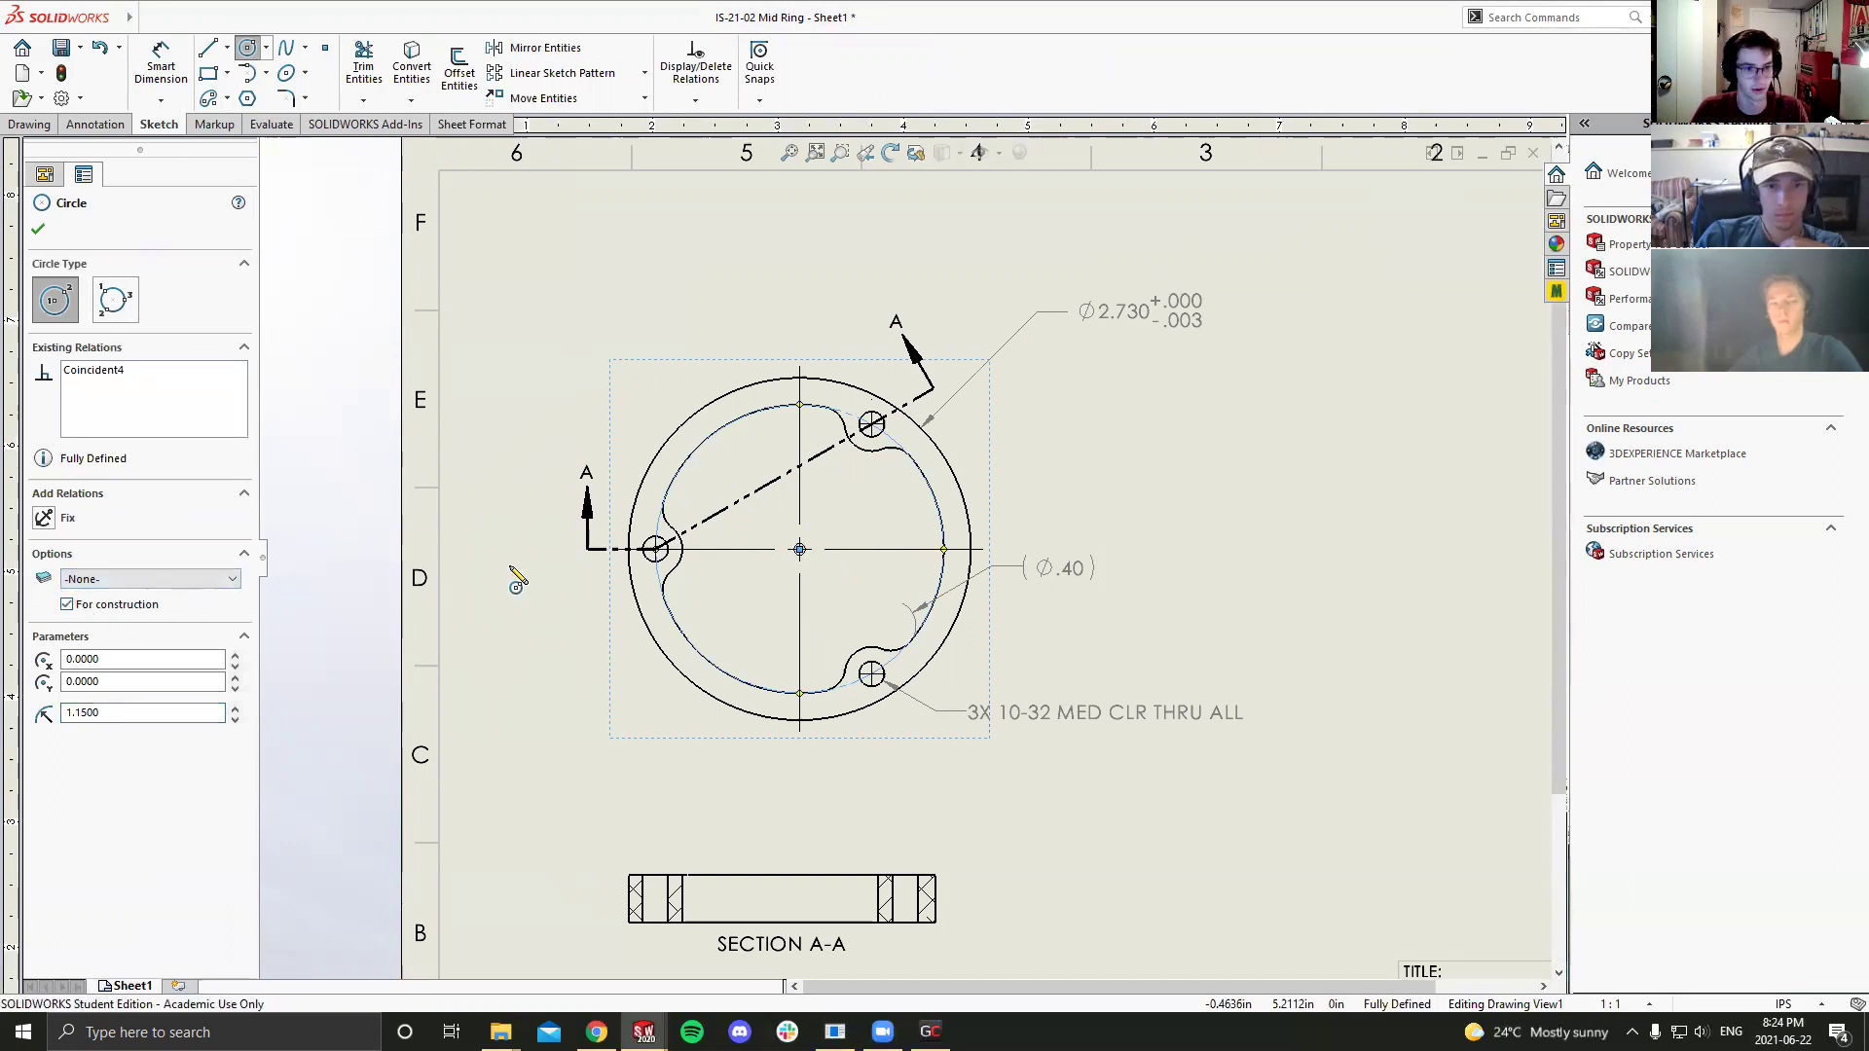
{"action": "key", "text": "Escape"}
{"action": "scroll", "coordinate": [790, 553], "scroll_direction": "up", "scroll_amount": 1}
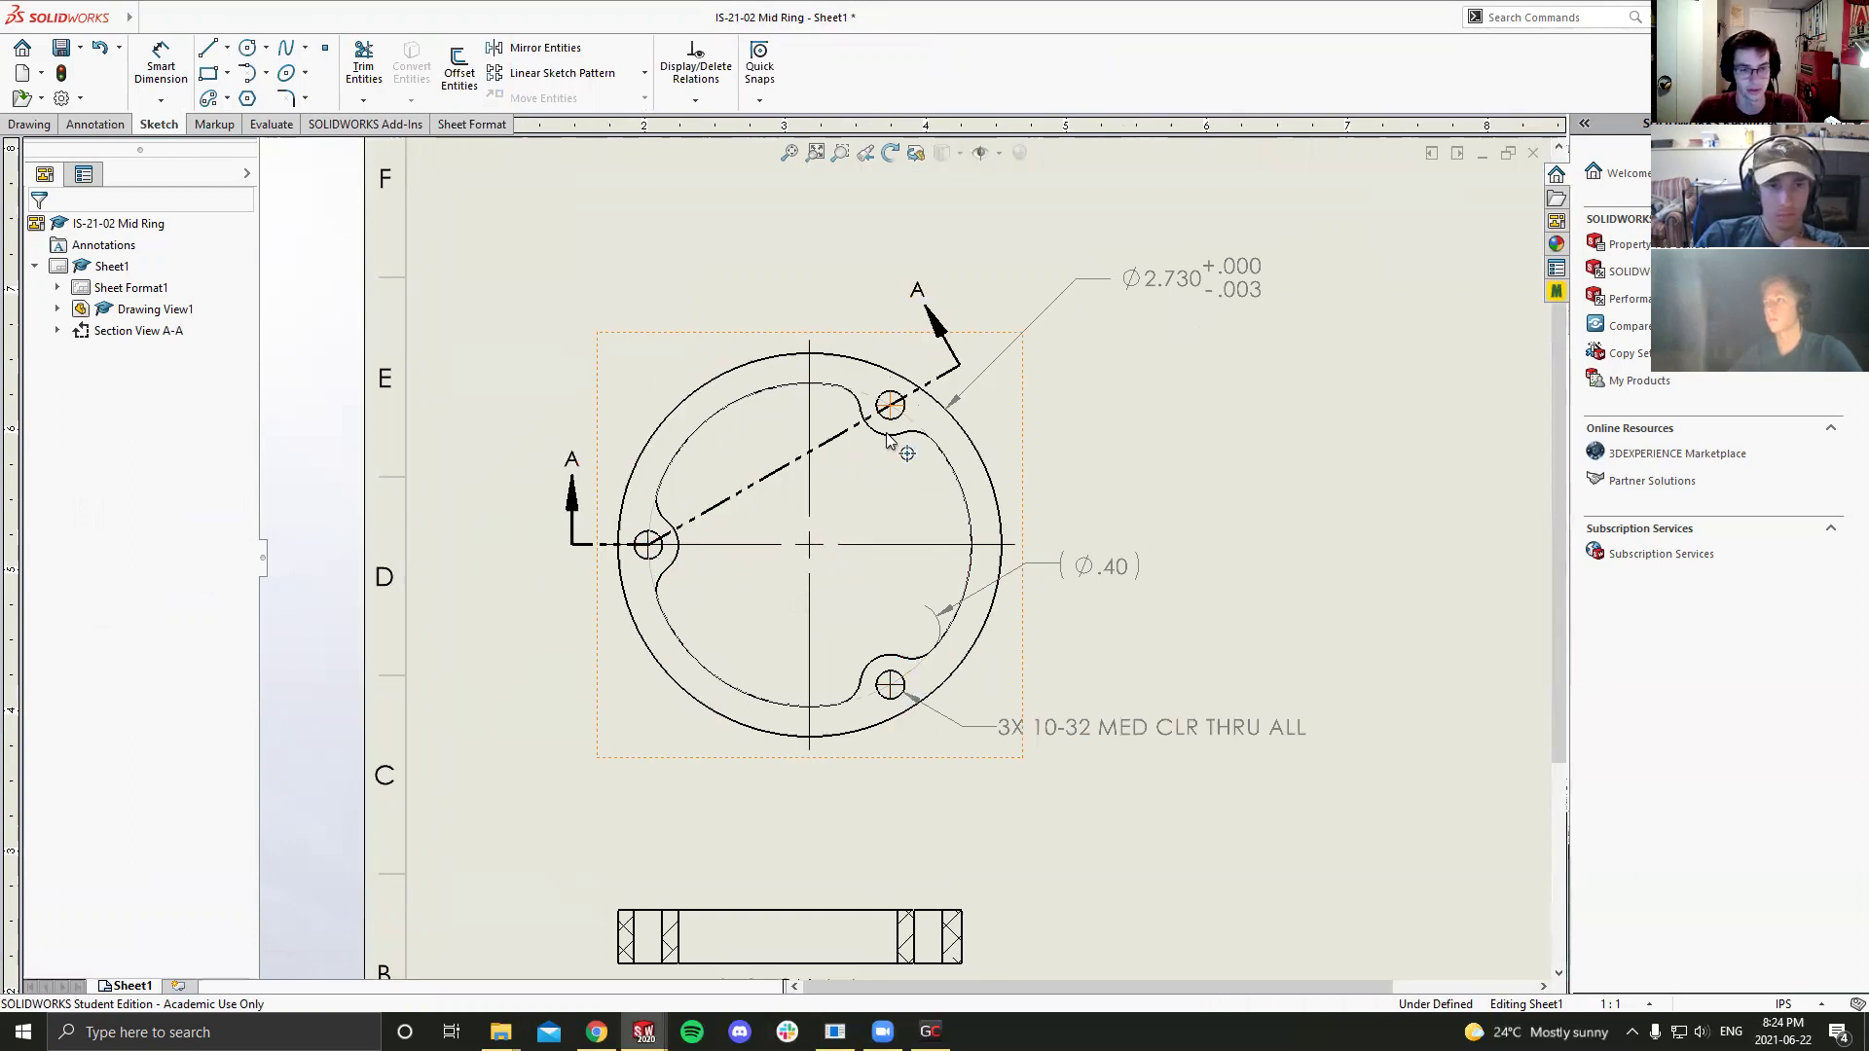
{"action": "key", "text": "d"}
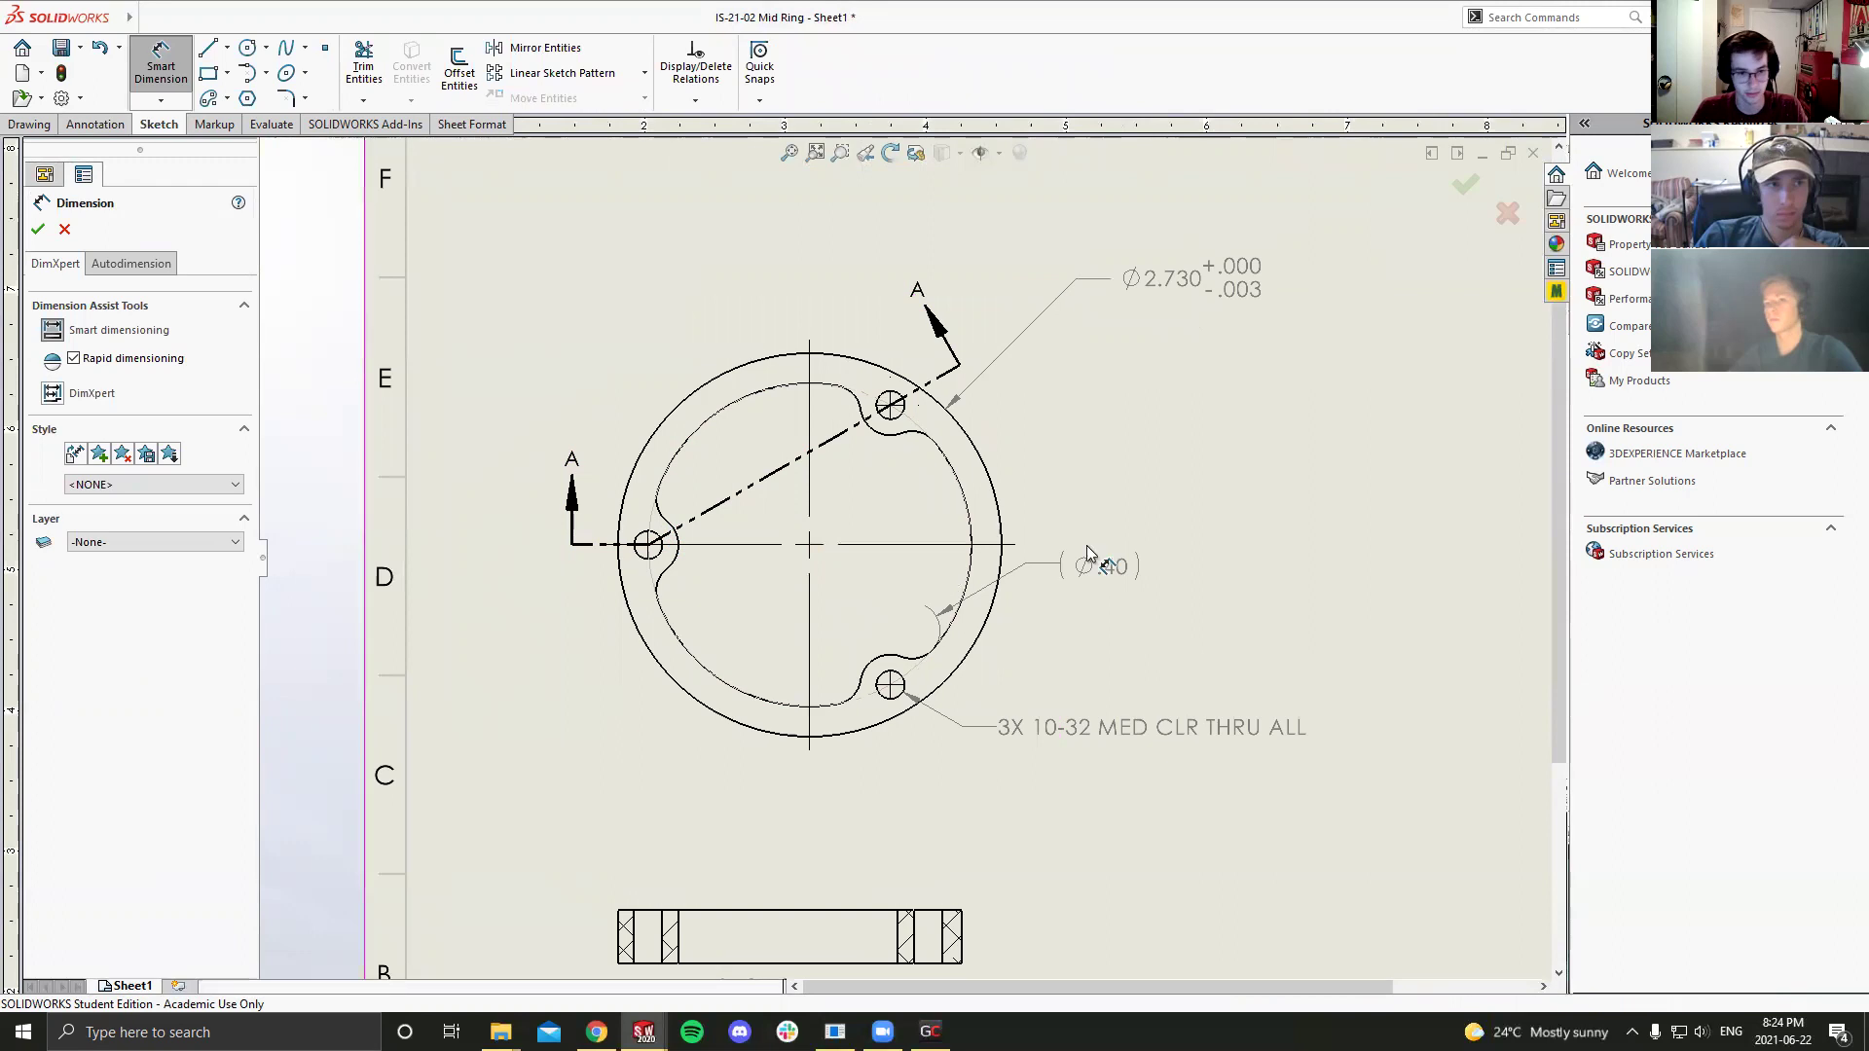
Step: Add a driven Ø2.30 dimension to the construction circle, placed outside the ring at upper right
{"action": "left_click", "coordinate": [936, 445]}
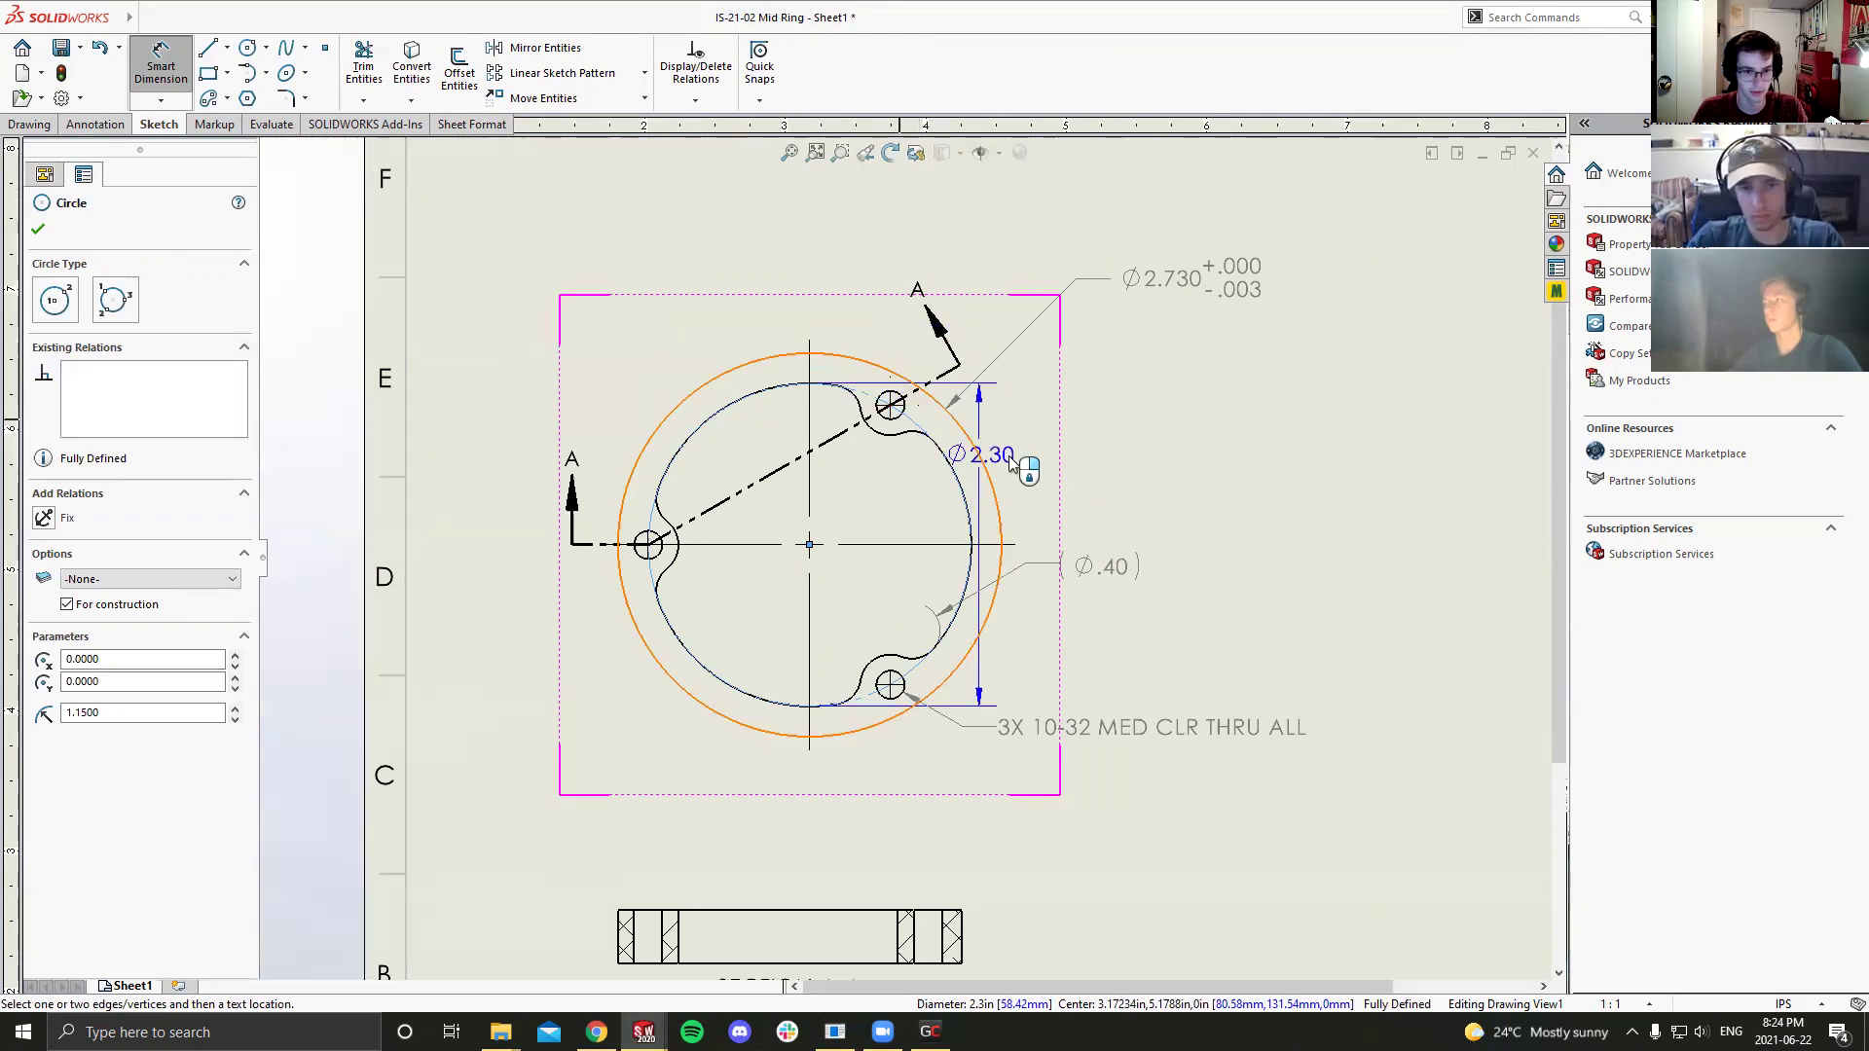
{"action": "left_click", "coordinate": [960, 465]}
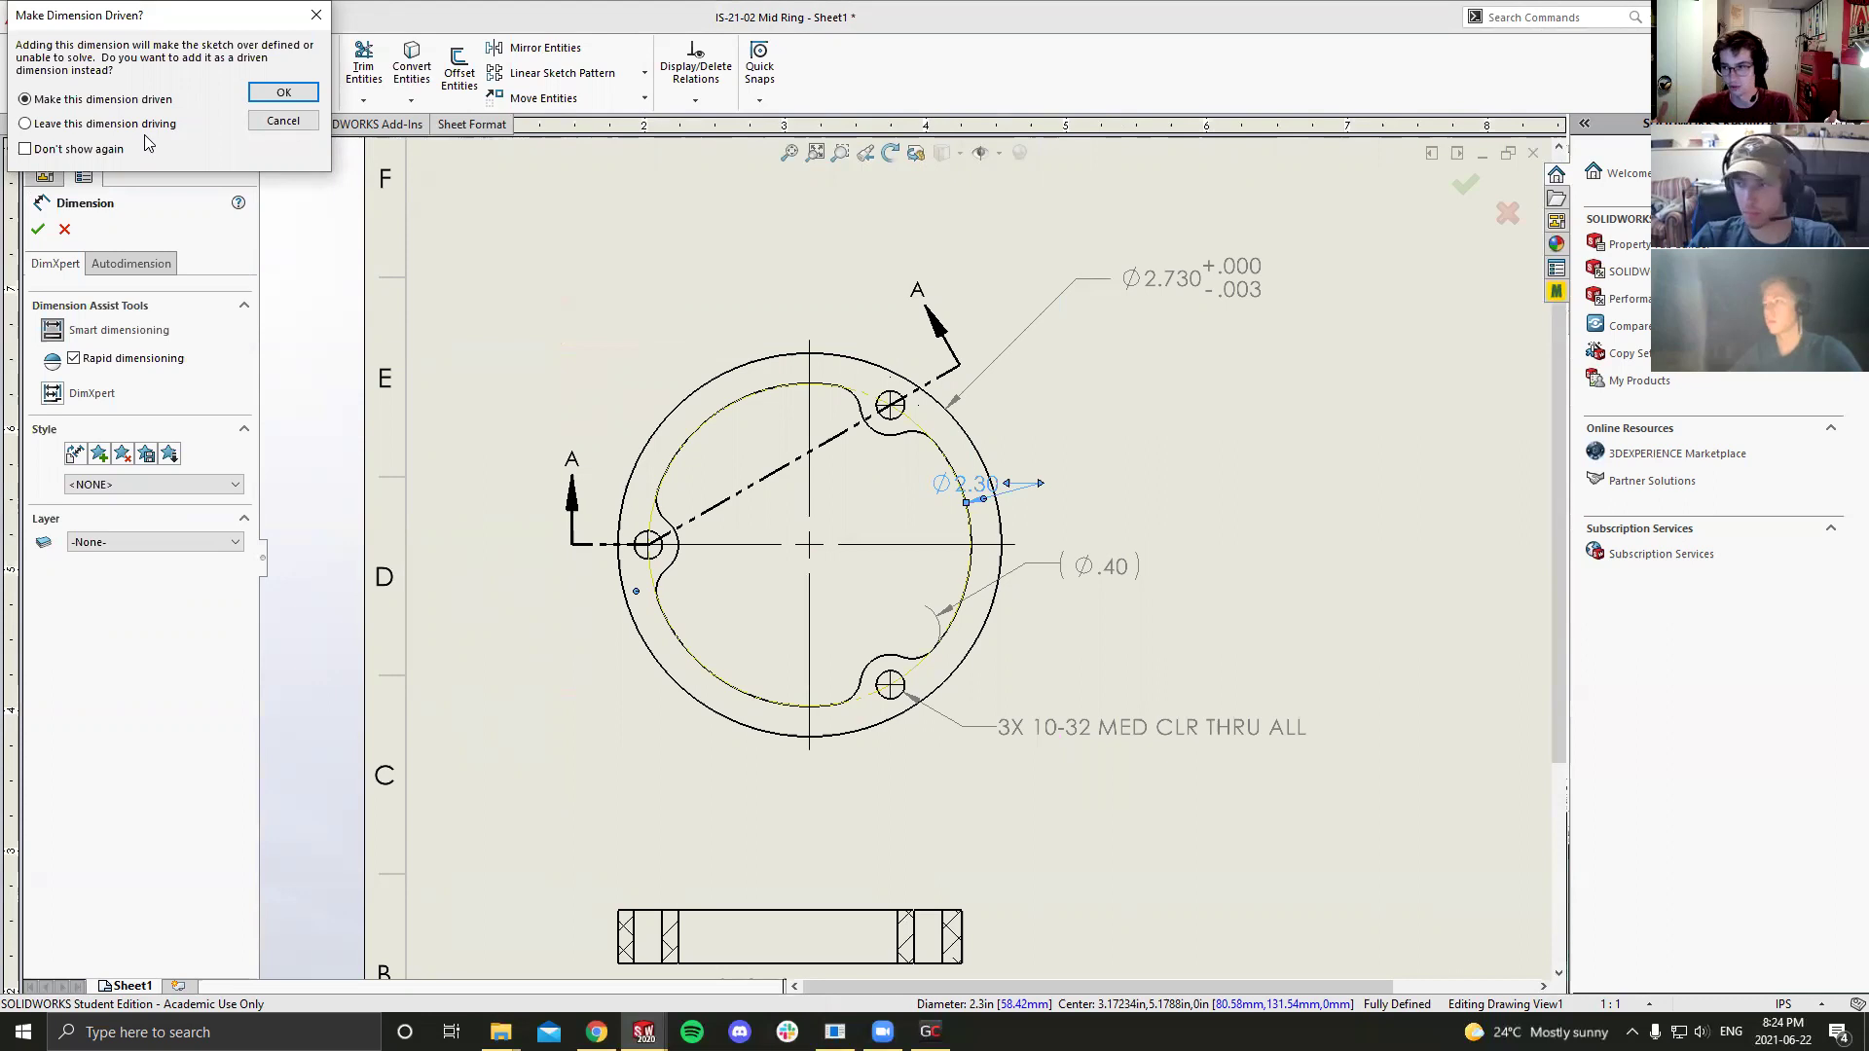
{"action": "left_click", "coordinate": [265, 98]}
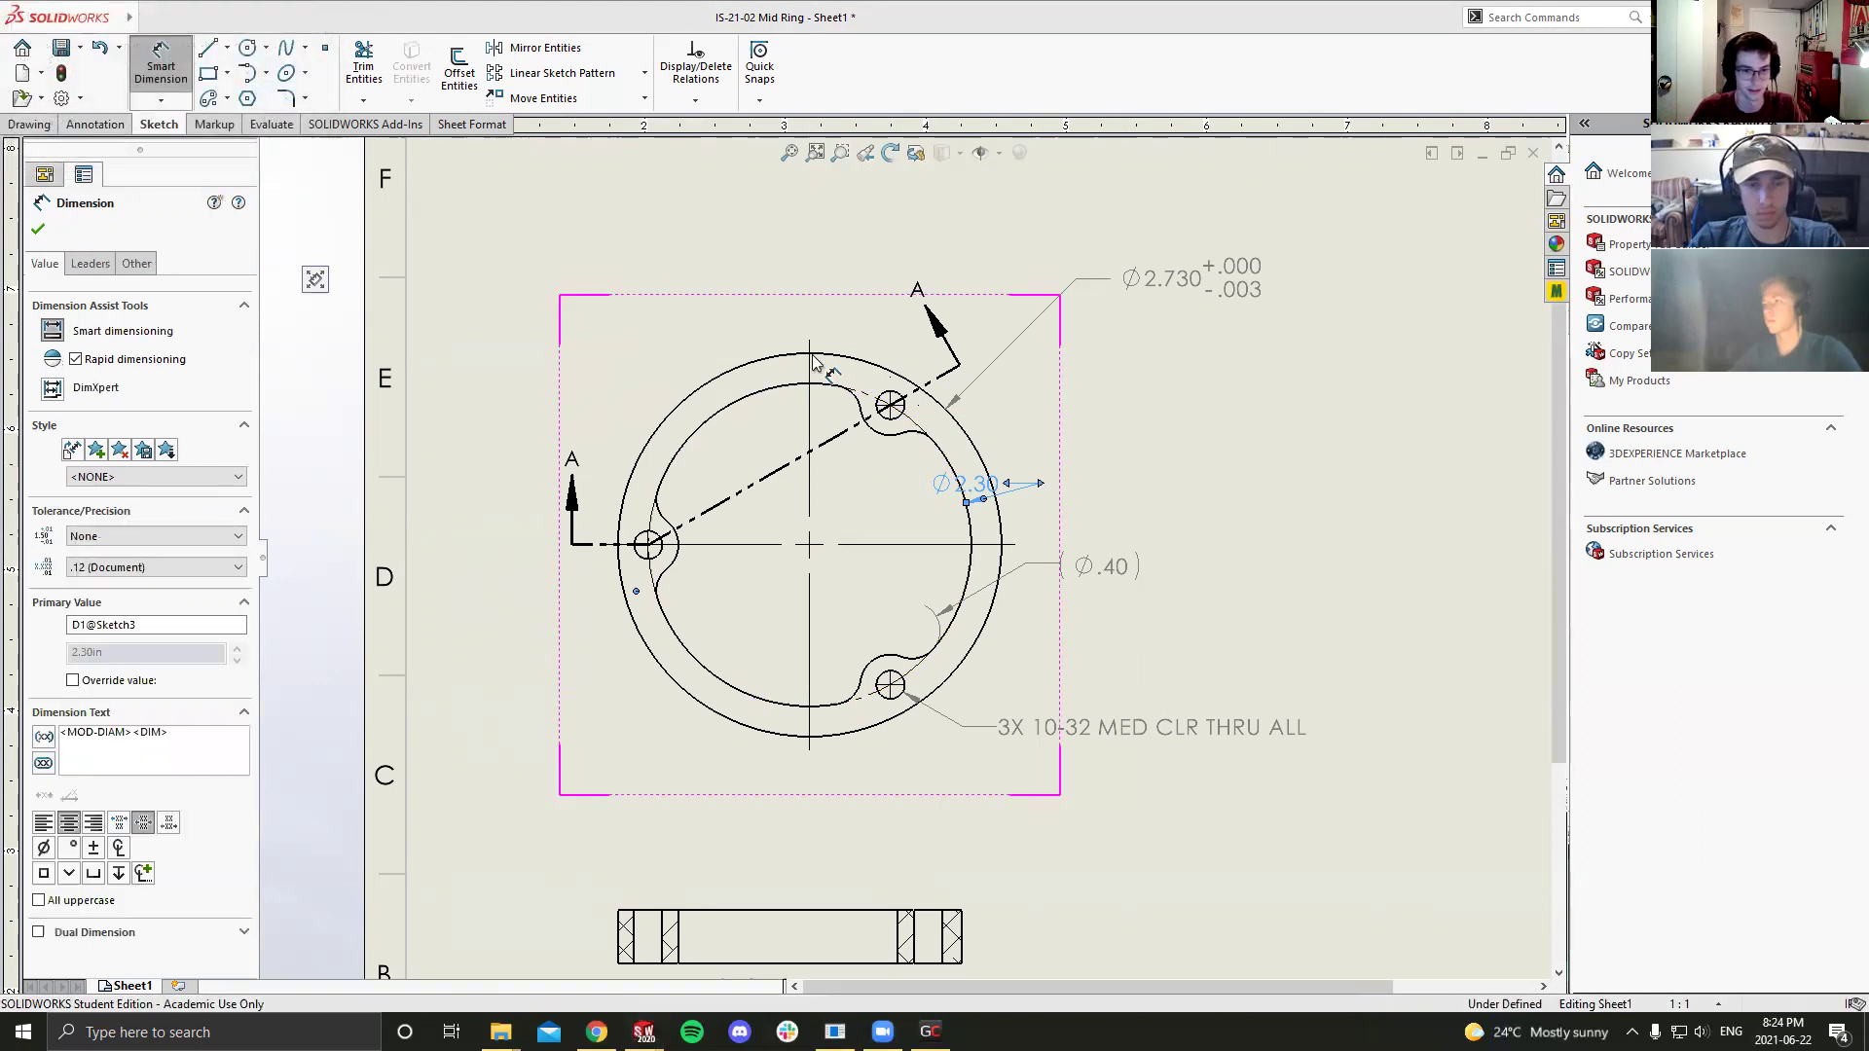
{"action": "mouse_move", "coordinate": [983, 484]}
{"action": "left_mouse_down"}
{"action": "mouse_move", "coordinate": [1163, 443]}
{"action": "mouse_move", "coordinate": [1190, 405]}
{"action": "left_mouse_up"}
{"action": "left_click", "coordinate": [1168, 472]}
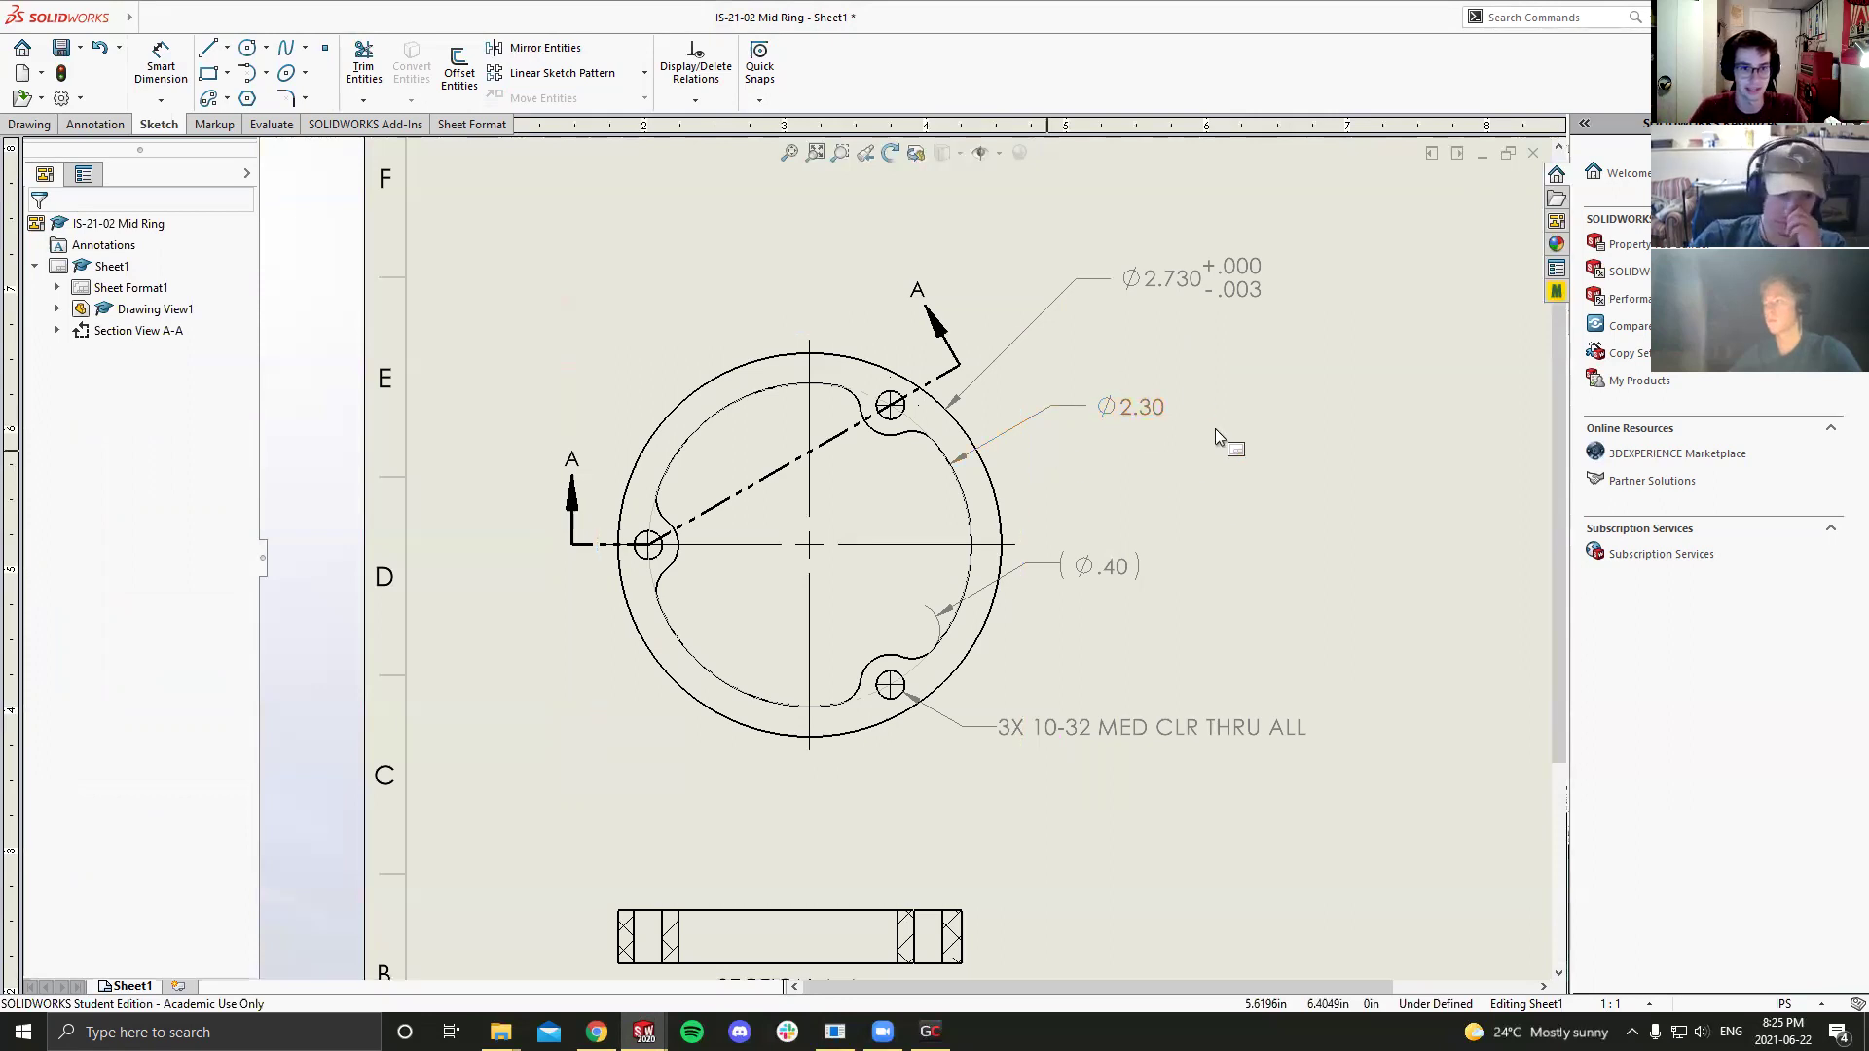
{"action": "left_click", "coordinate": [1133, 428]}
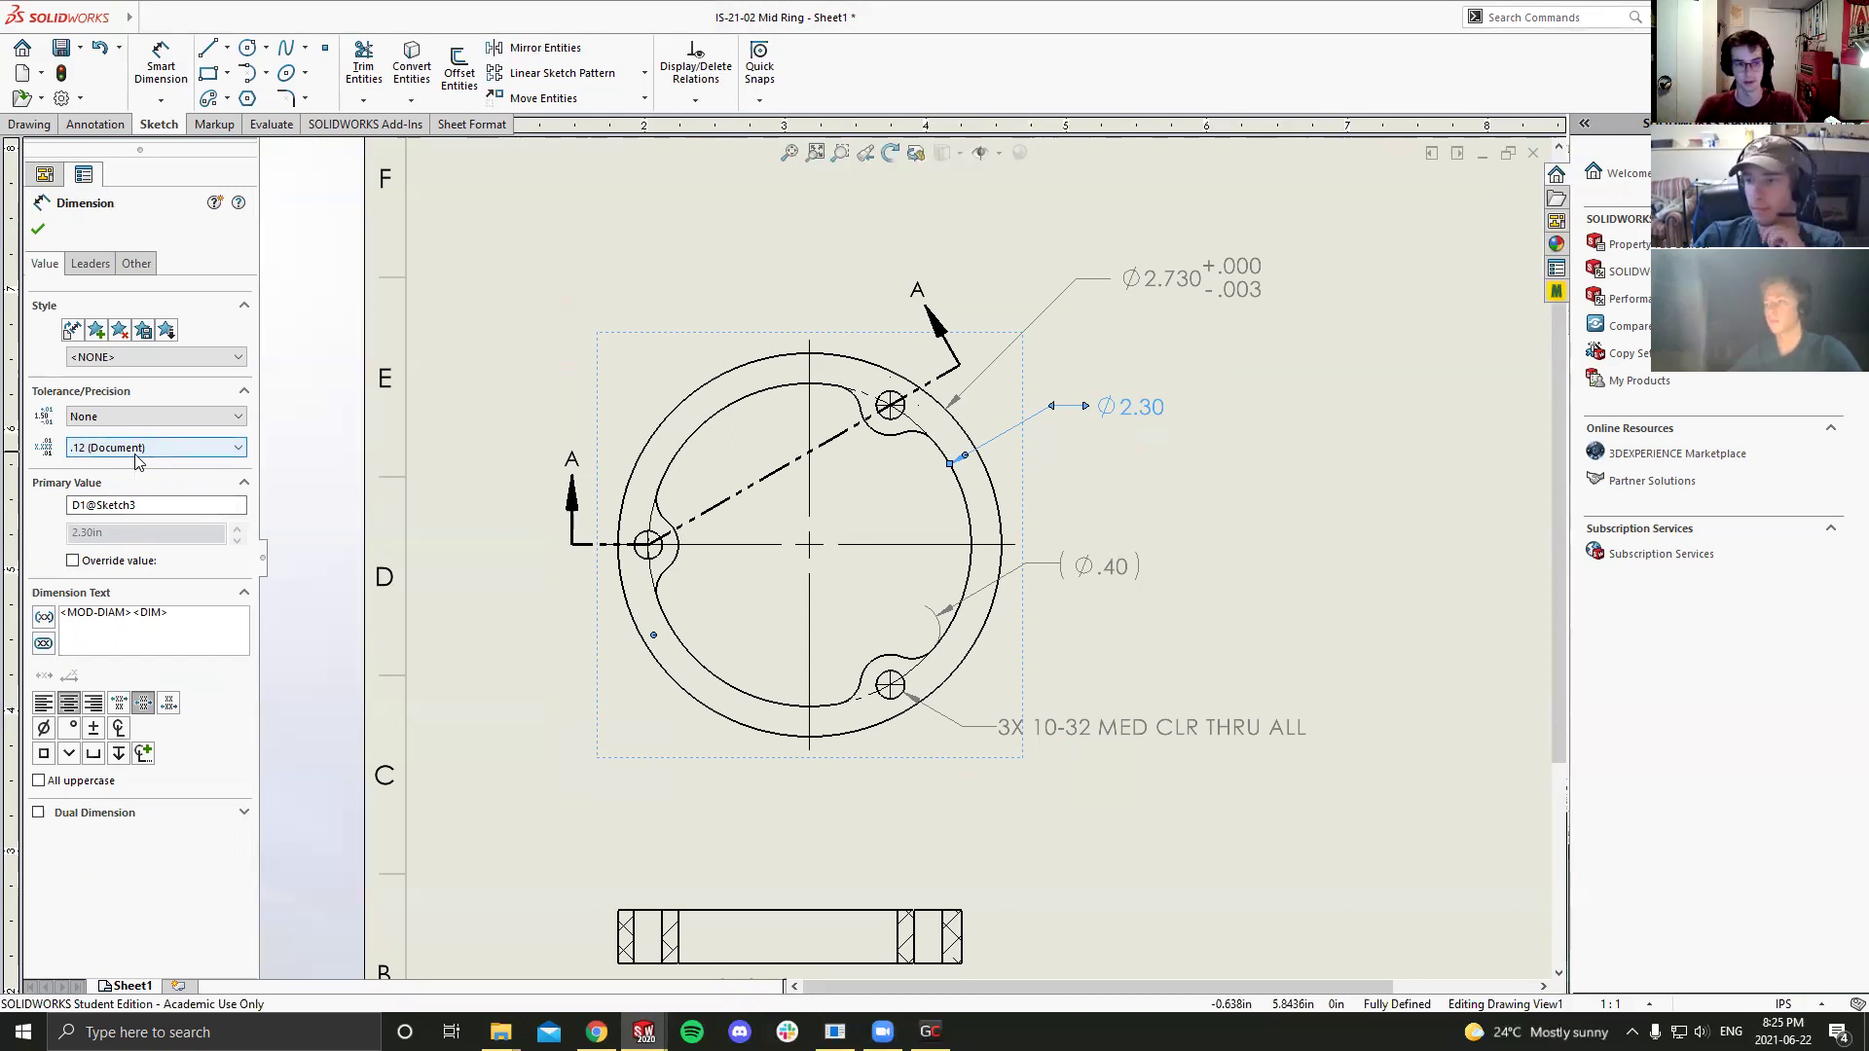
Step: Show the bolt circle dimension as Ø2.300 BHD with .123 precision, then save the drawing
{"action": "left_click", "coordinate": [137, 449]}
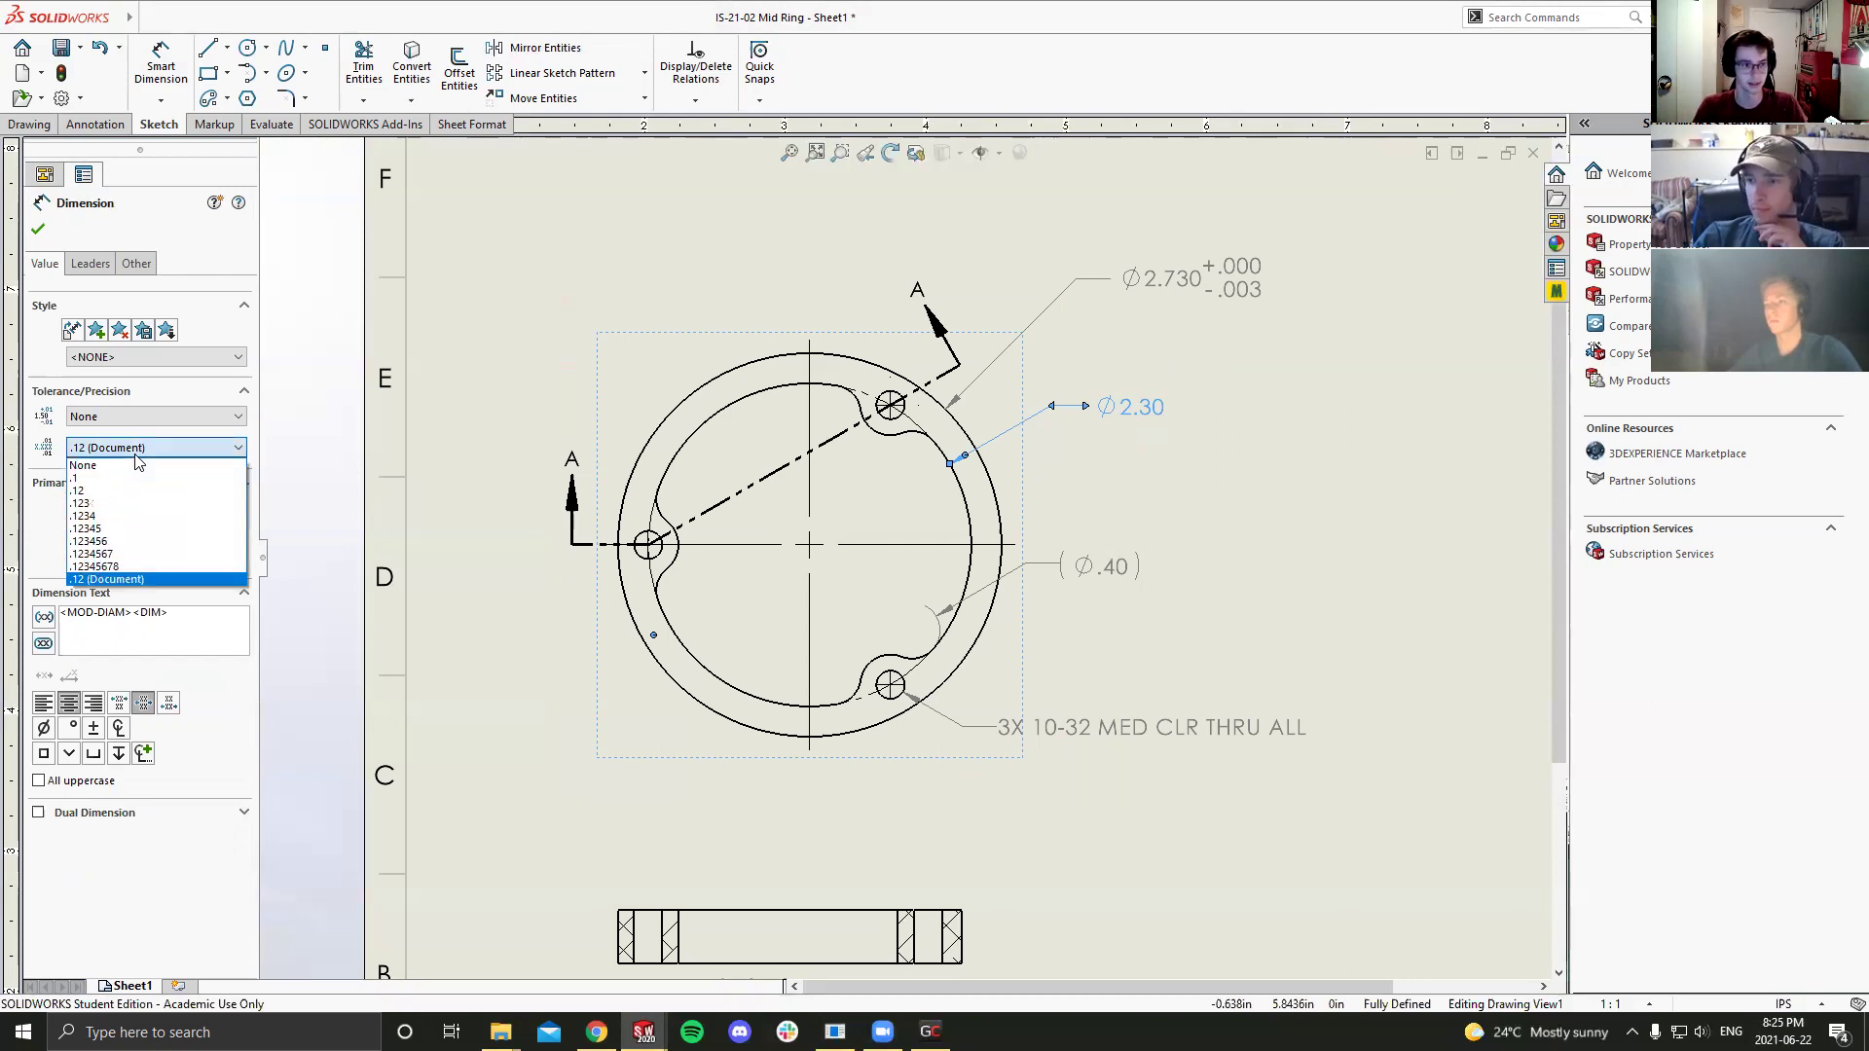
{"action": "left_click", "coordinate": [116, 503]}
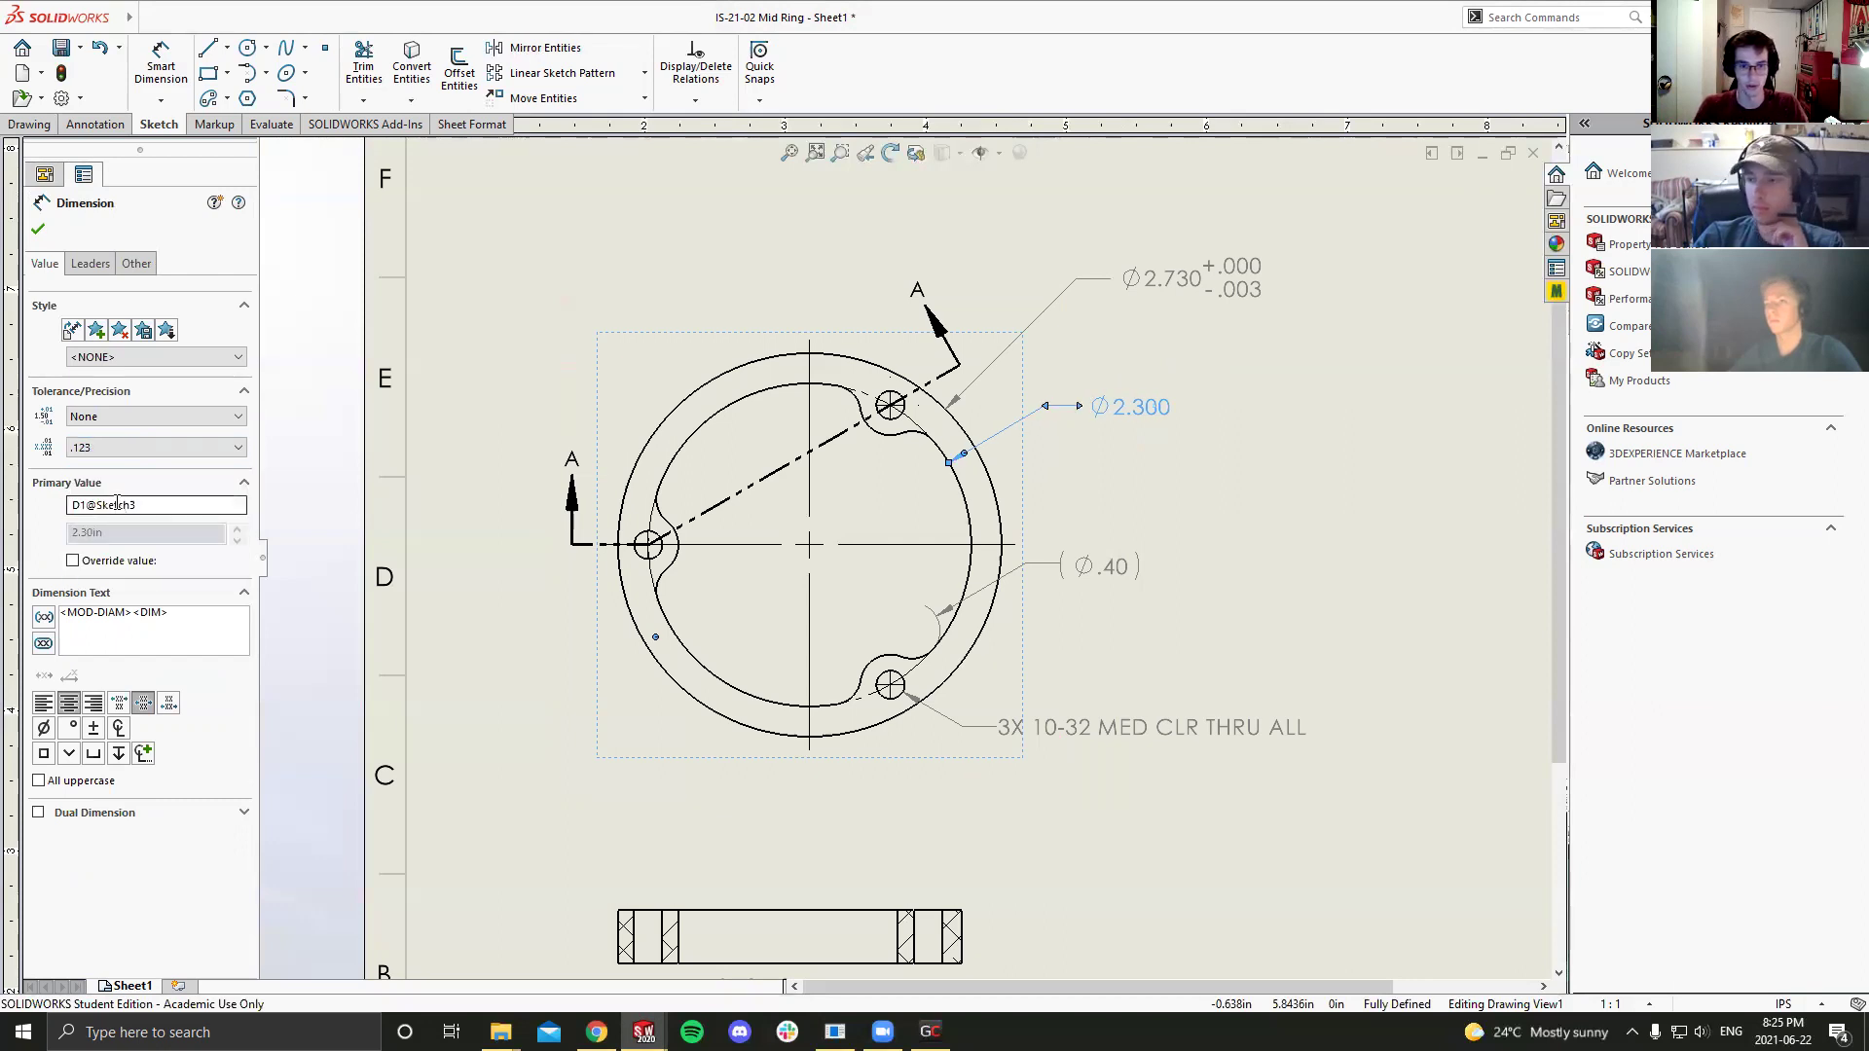
{"action": "left_click", "coordinate": [192, 621]}
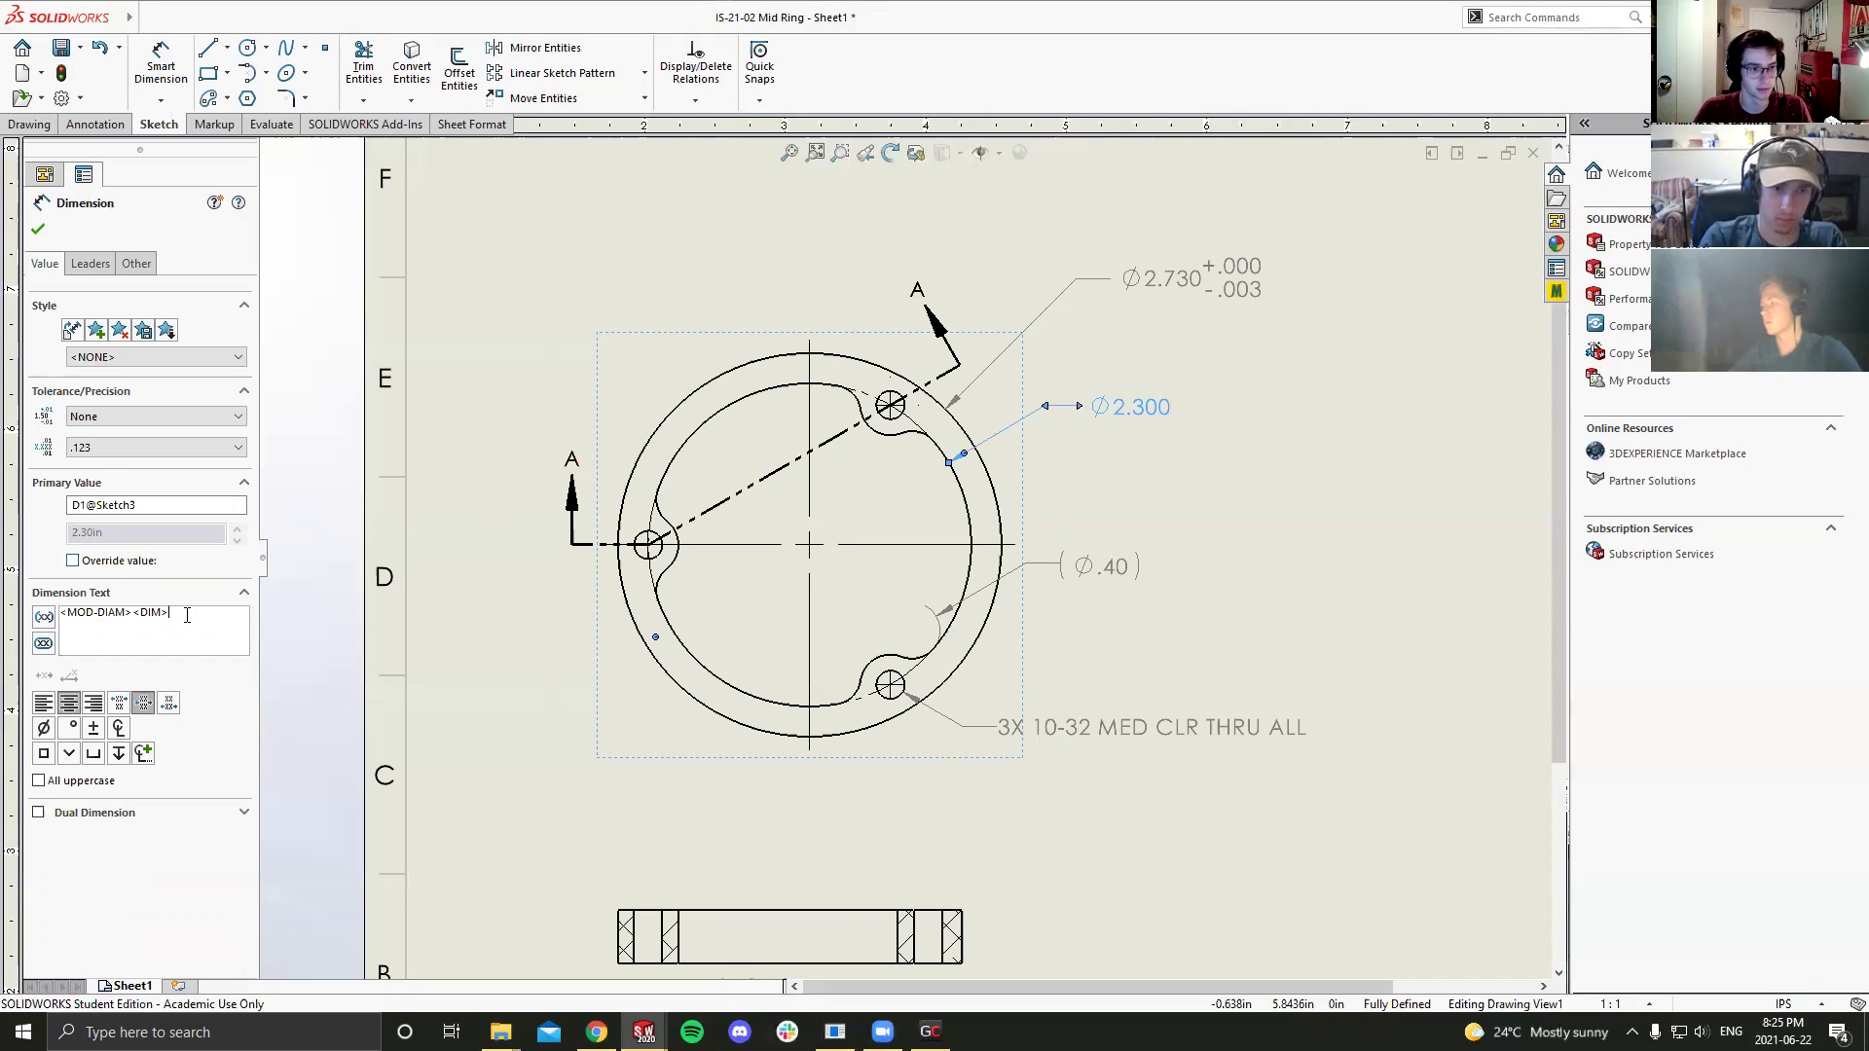
{"action": "type", "text": "b/n"}
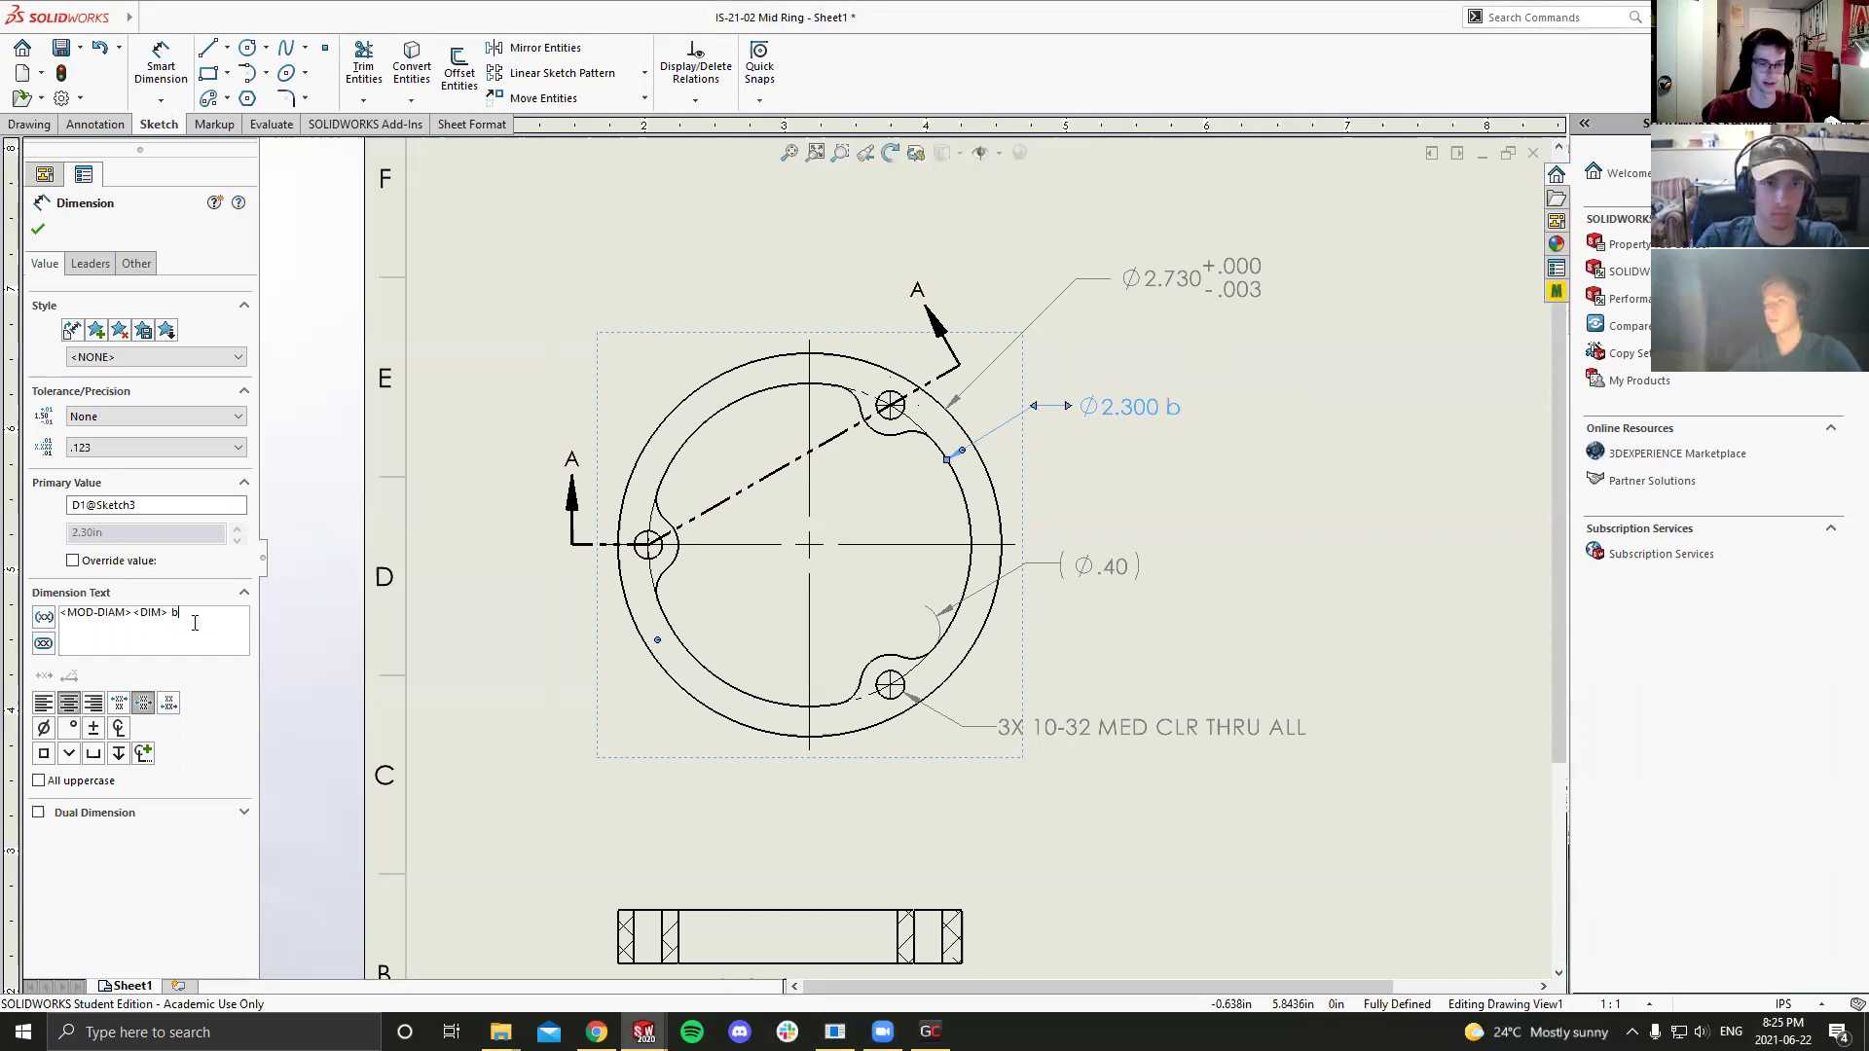
{"action": "key", "text": "BackSpace"}
{"action": "key", "text": "BackSpace"}
{"action": "key", "text": "BackSpace"}
{"action": "type", "text": "BHD"}
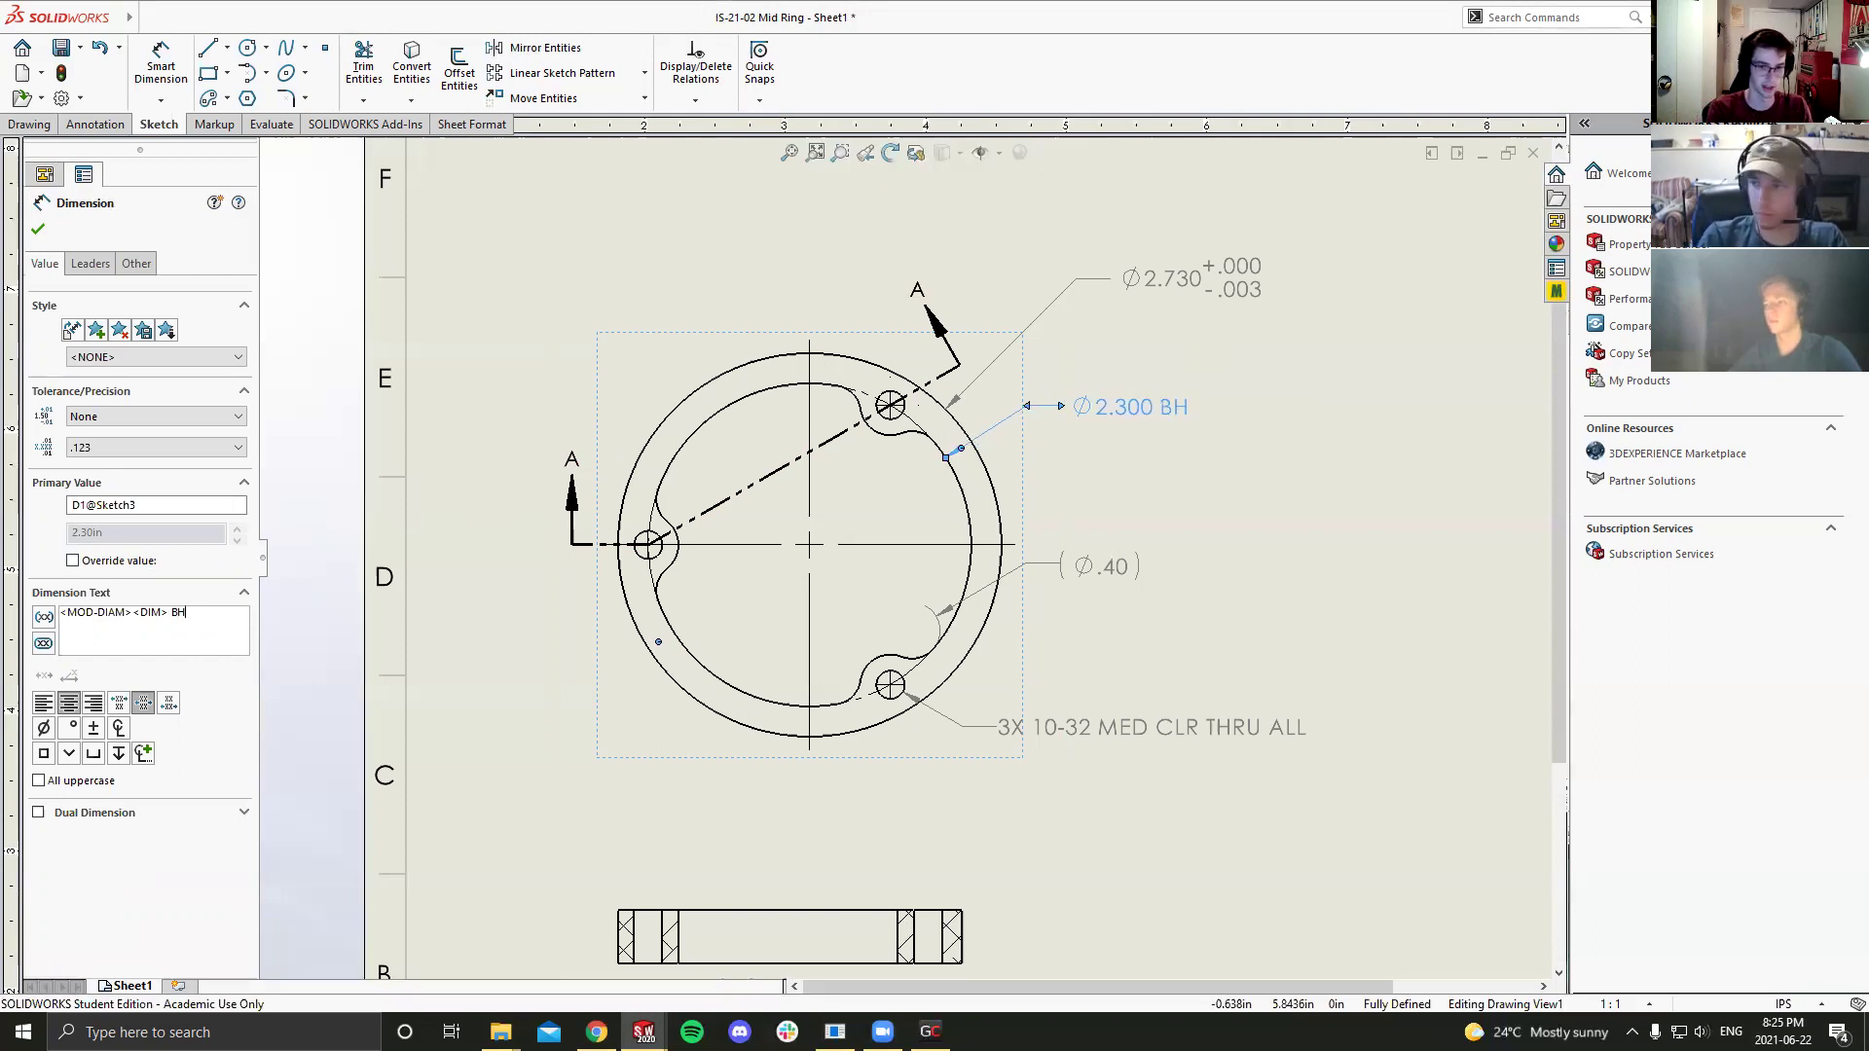
{"action": "left_click", "coordinate": [1197, 495]}
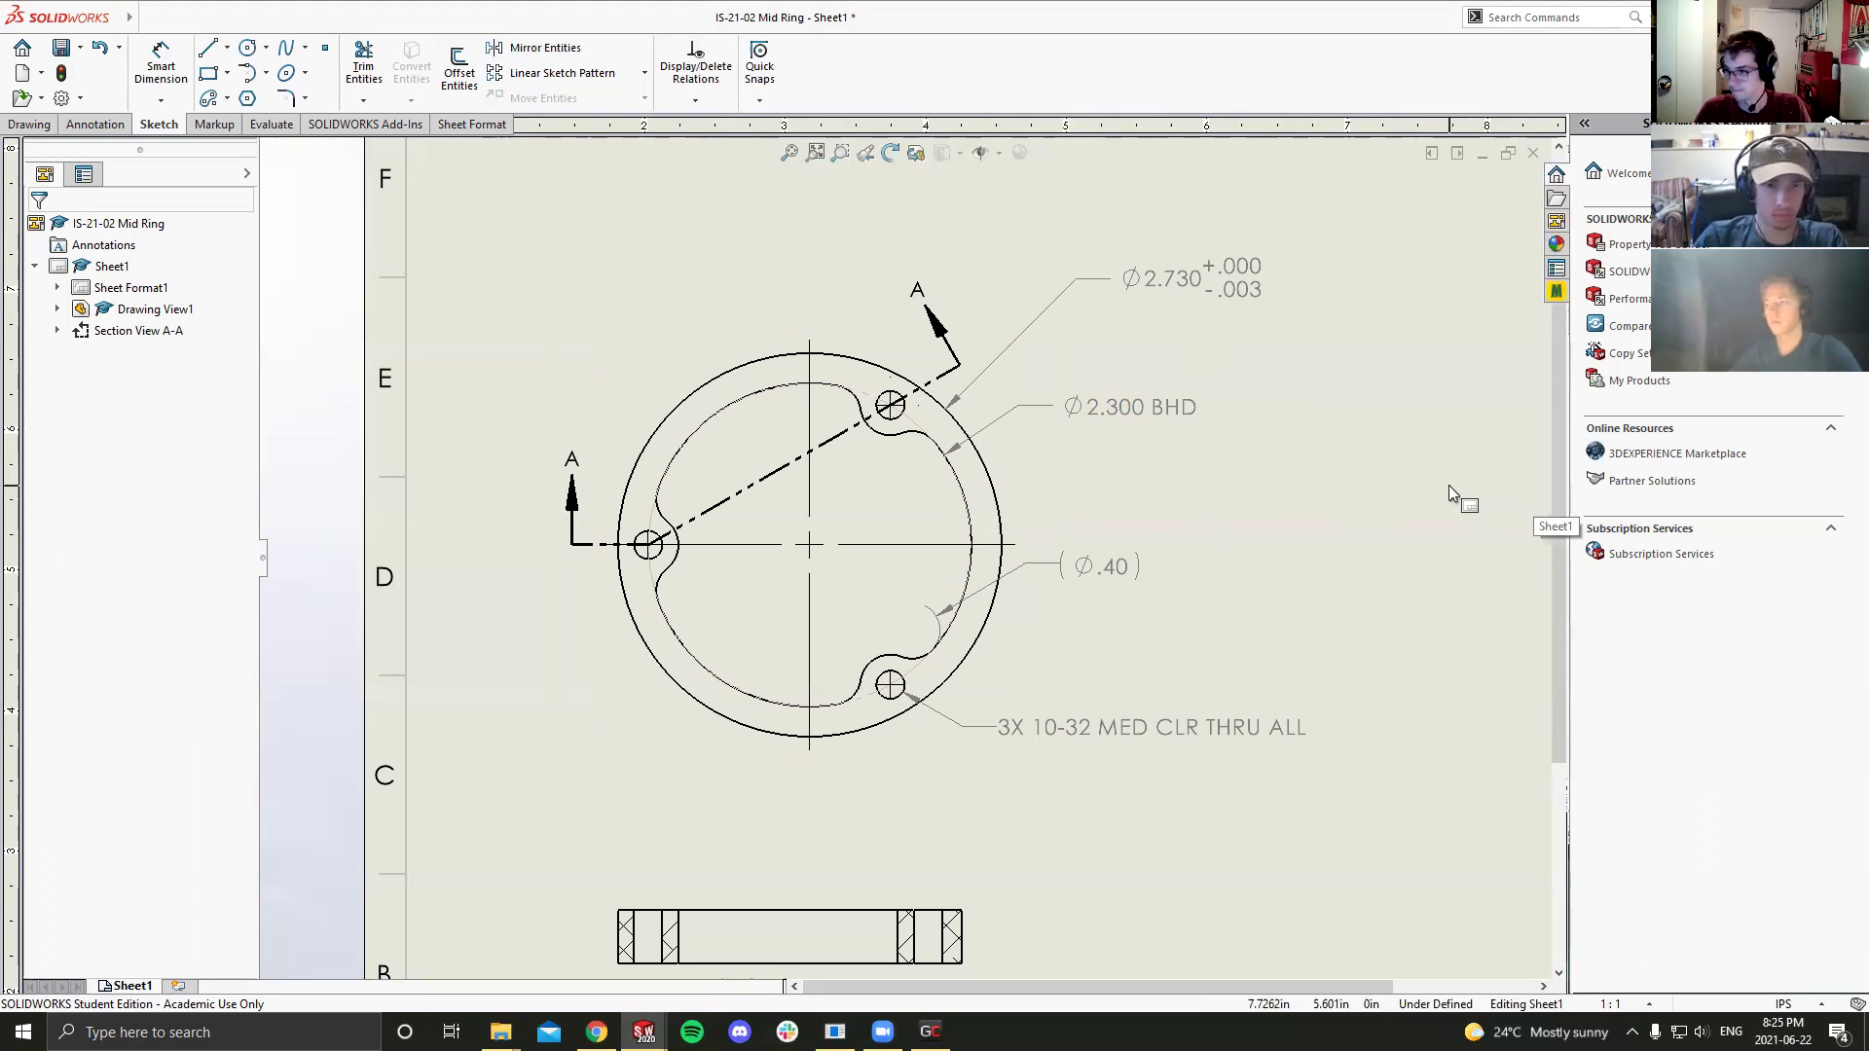
{"action": "key", "text": "ctrl+s"}
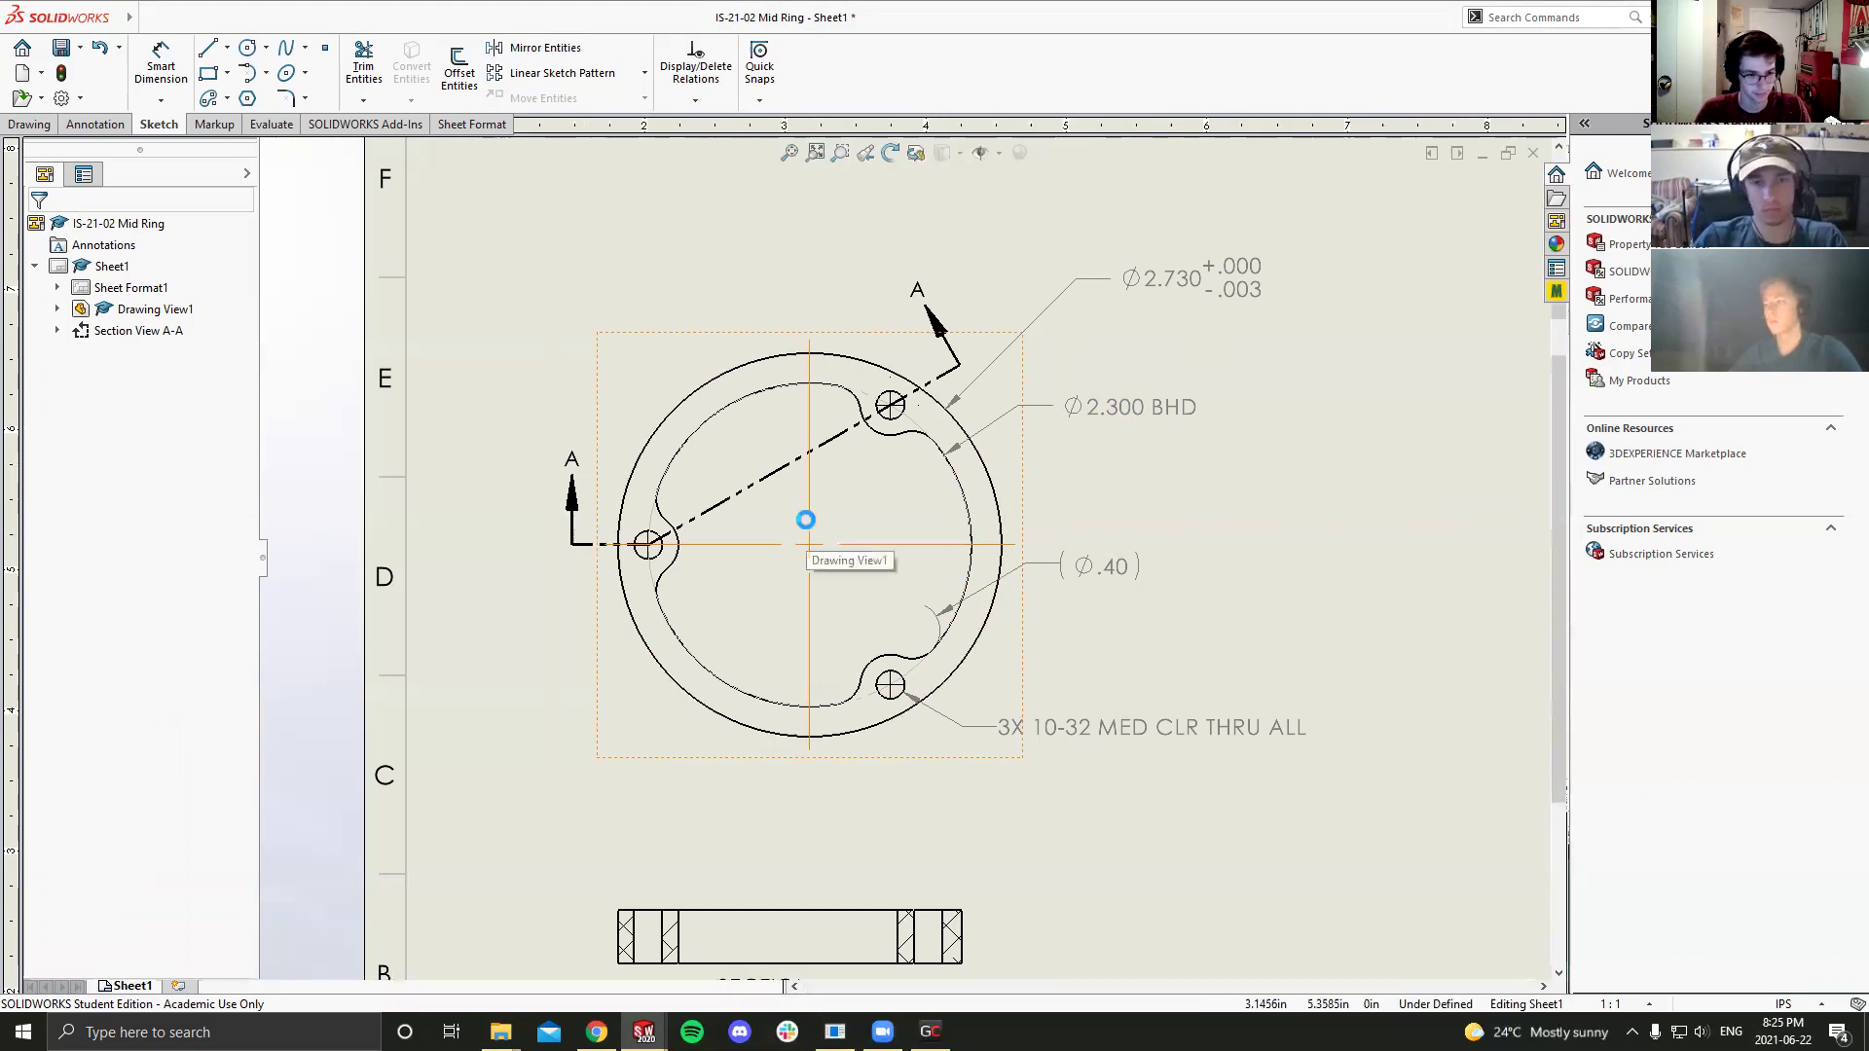
{"action": "scroll", "coordinate": [1183, 456], "scroll_direction": "up", "scroll_amount": 2}
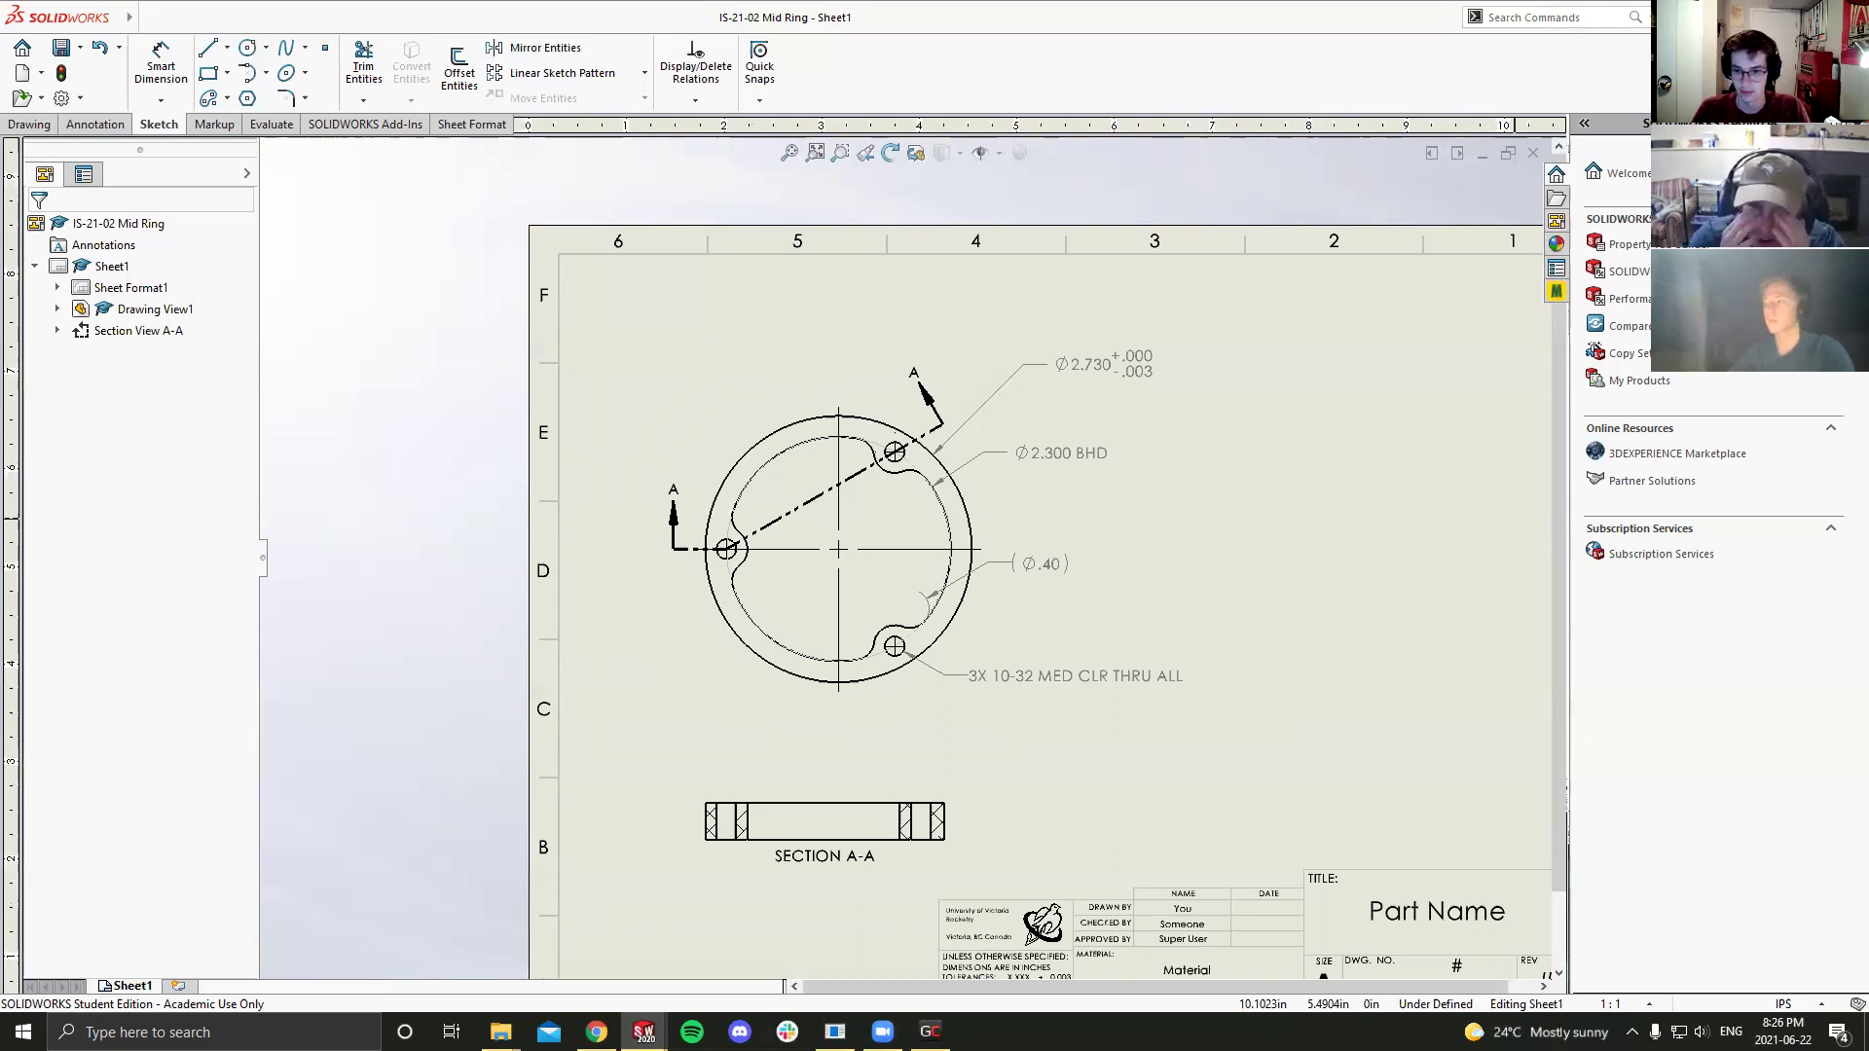
Step: Dimension Section A-A's thickness between its top and bottom edges and place it beside the section
{"action": "scroll", "coordinate": [822, 813], "scroll_direction": "up", "scroll_amount": 1}
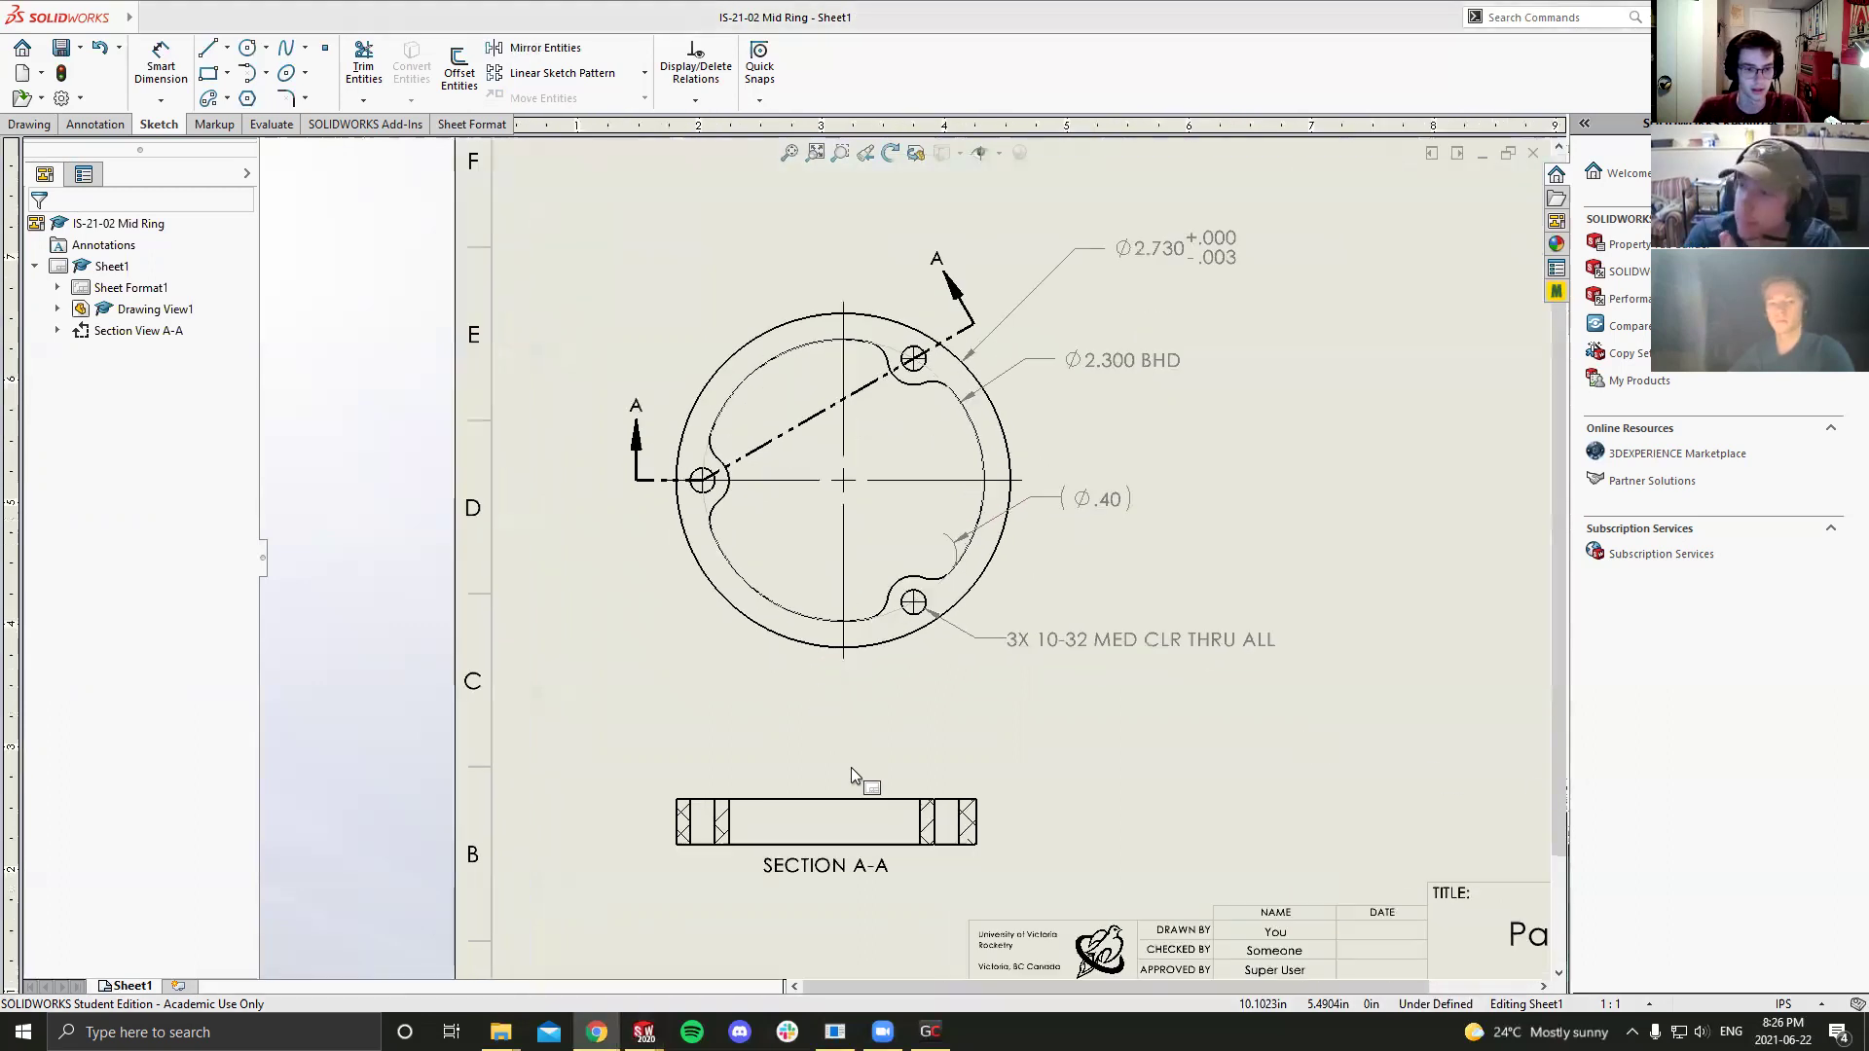
{"action": "scroll", "coordinate": [982, 814], "scroll_direction": "down", "scroll_amount": 1}
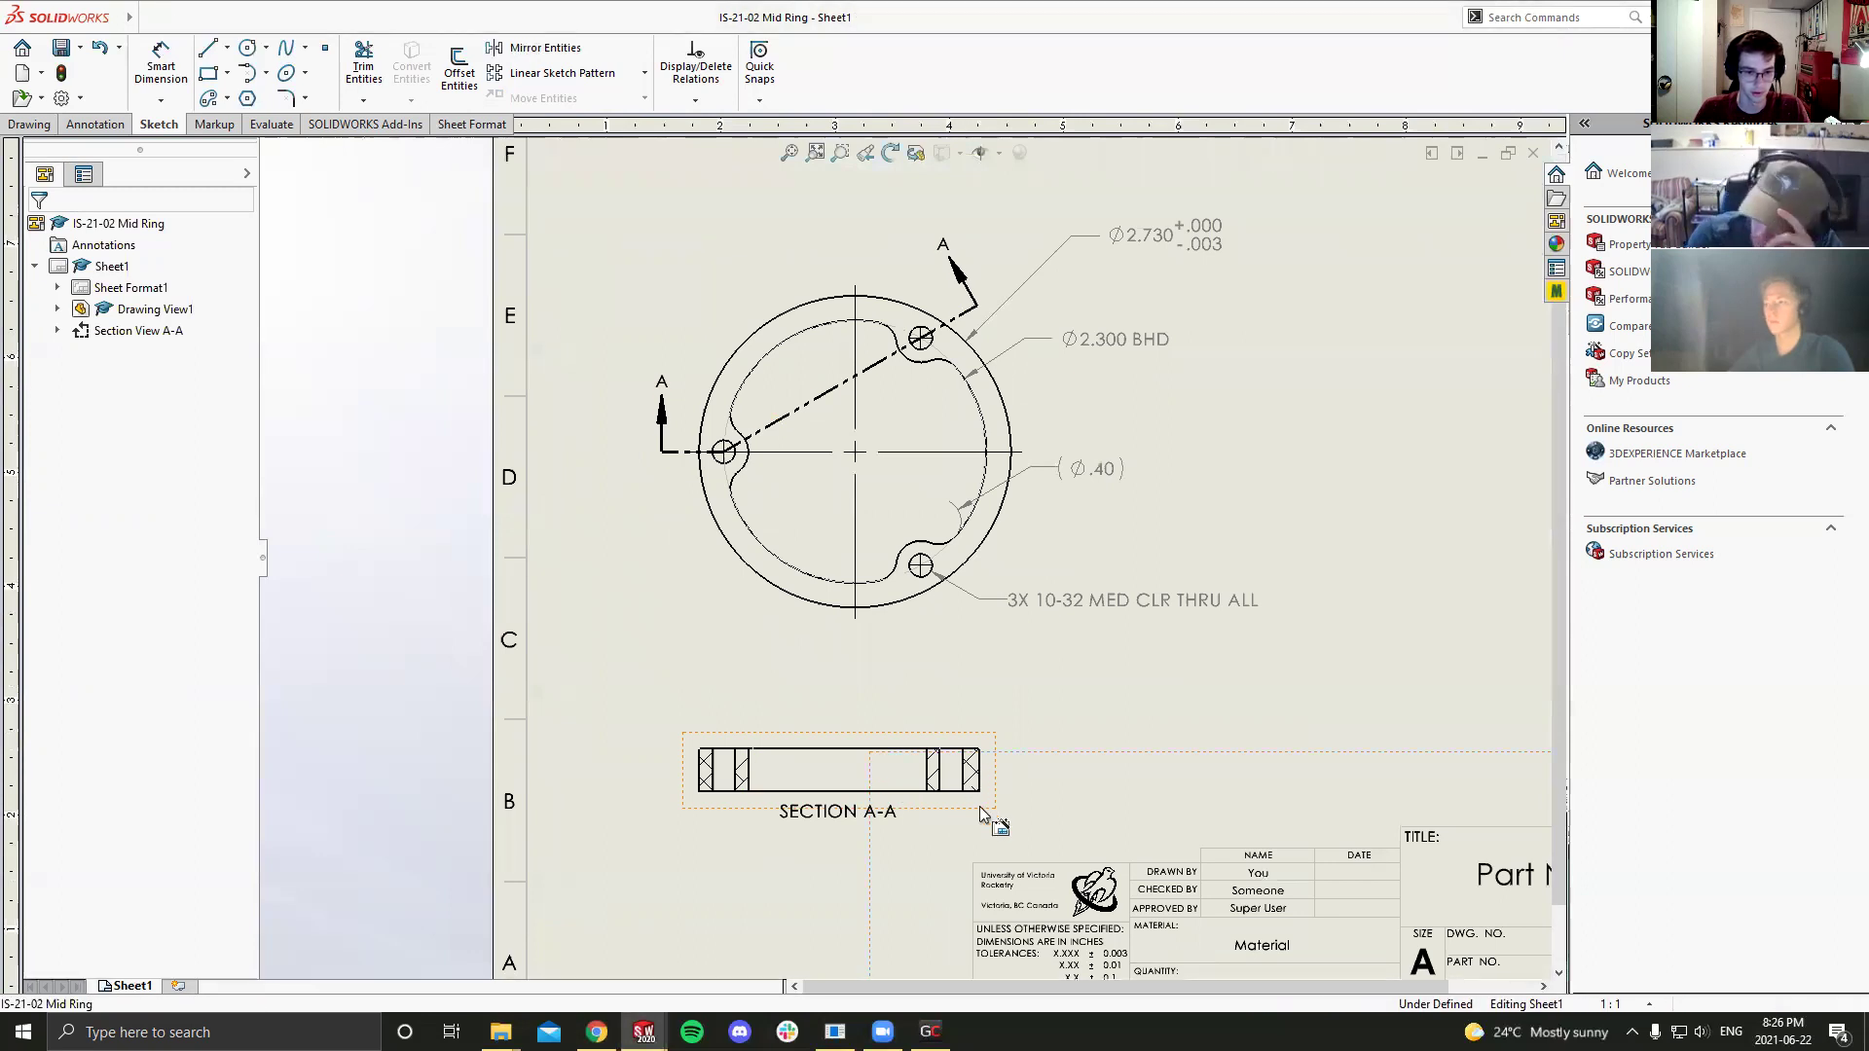
{"action": "scroll", "coordinate": [993, 784], "scroll_direction": "down", "scroll_amount": 2}
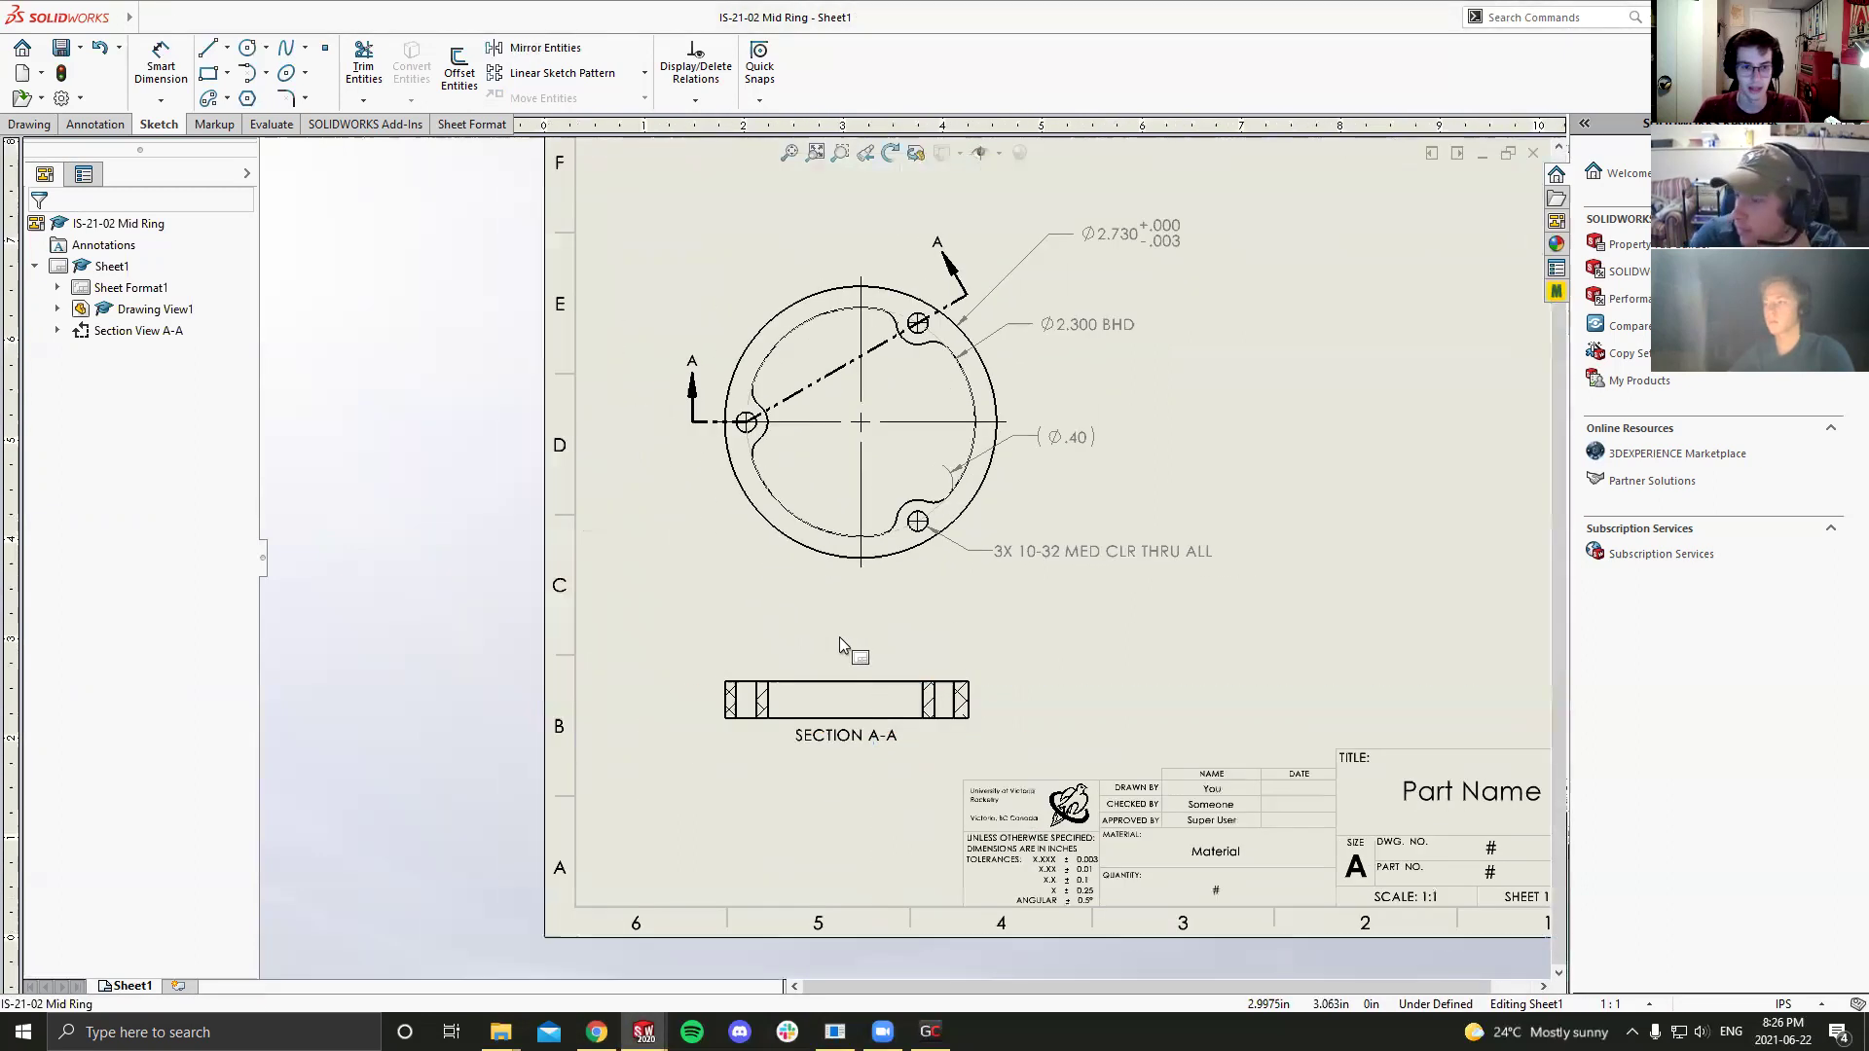
{"action": "scroll", "coordinate": [981, 736], "scroll_direction": "up", "scroll_amount": 1}
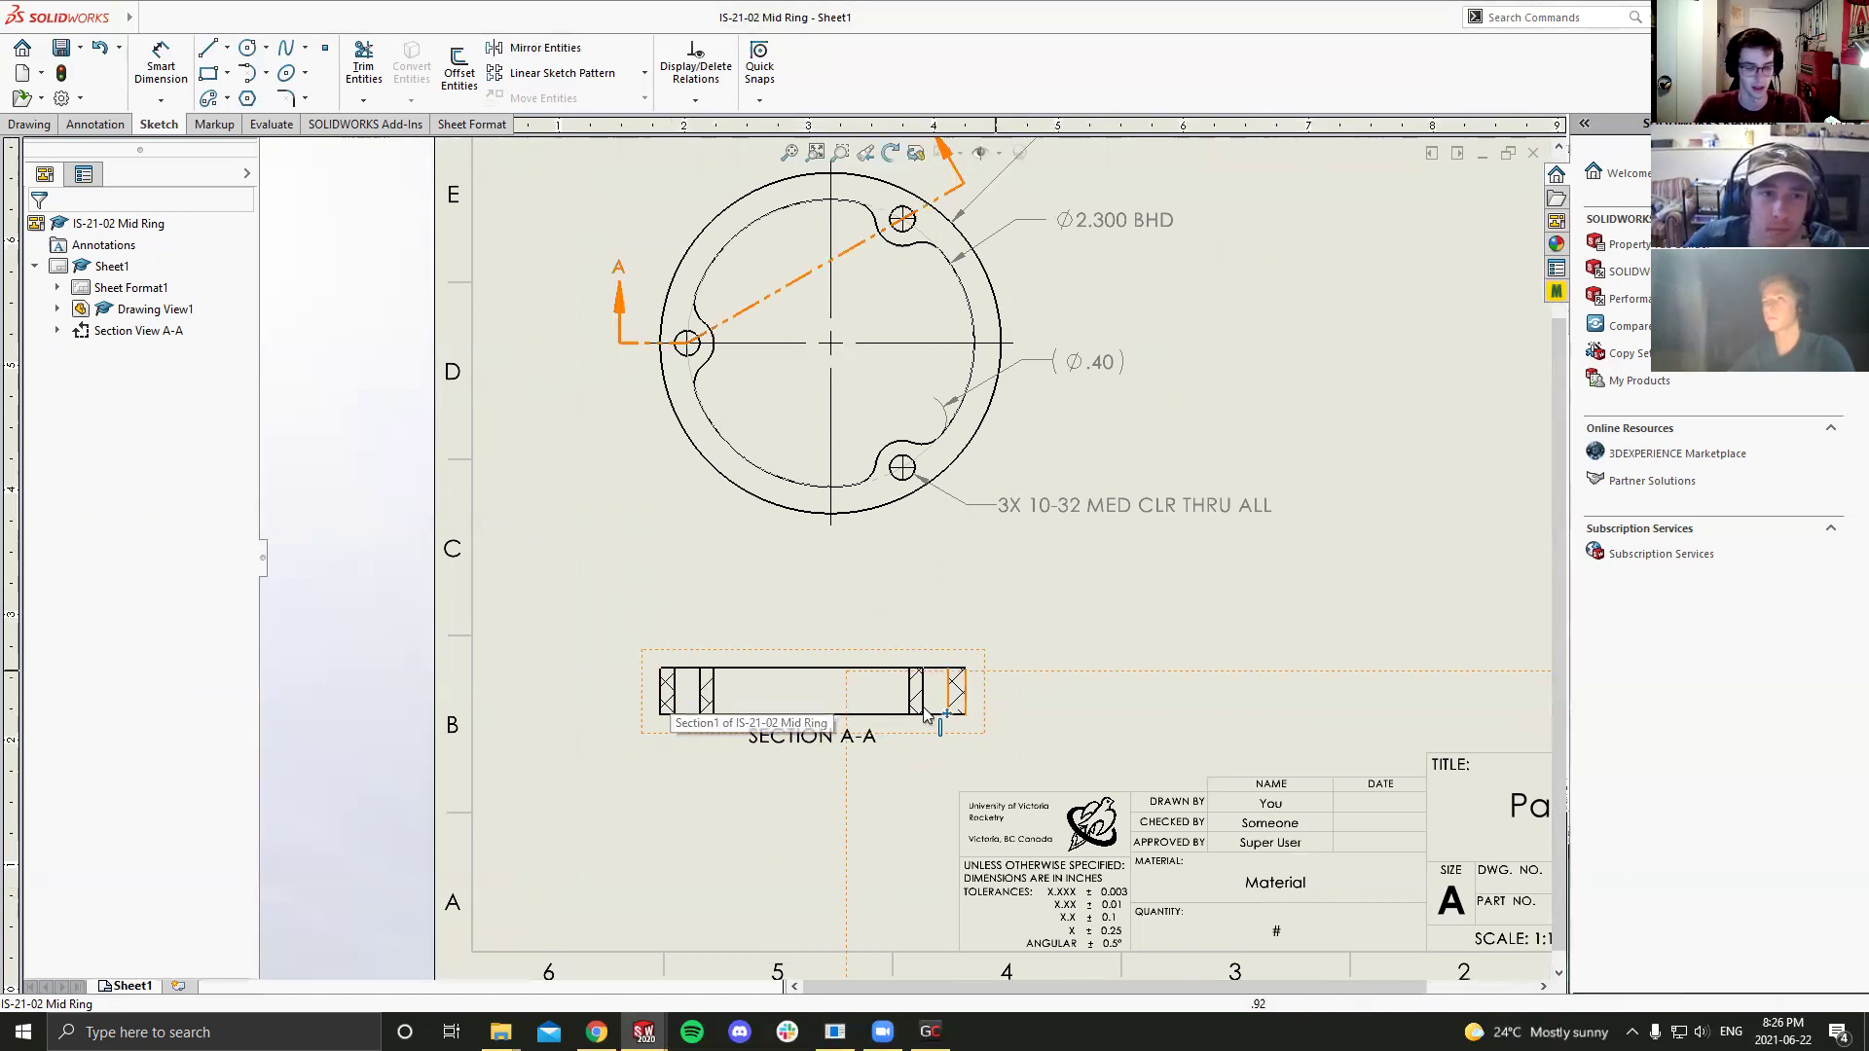
{"action": "key", "text": "d"}
{"action": "left_click", "coordinate": [864, 669]}
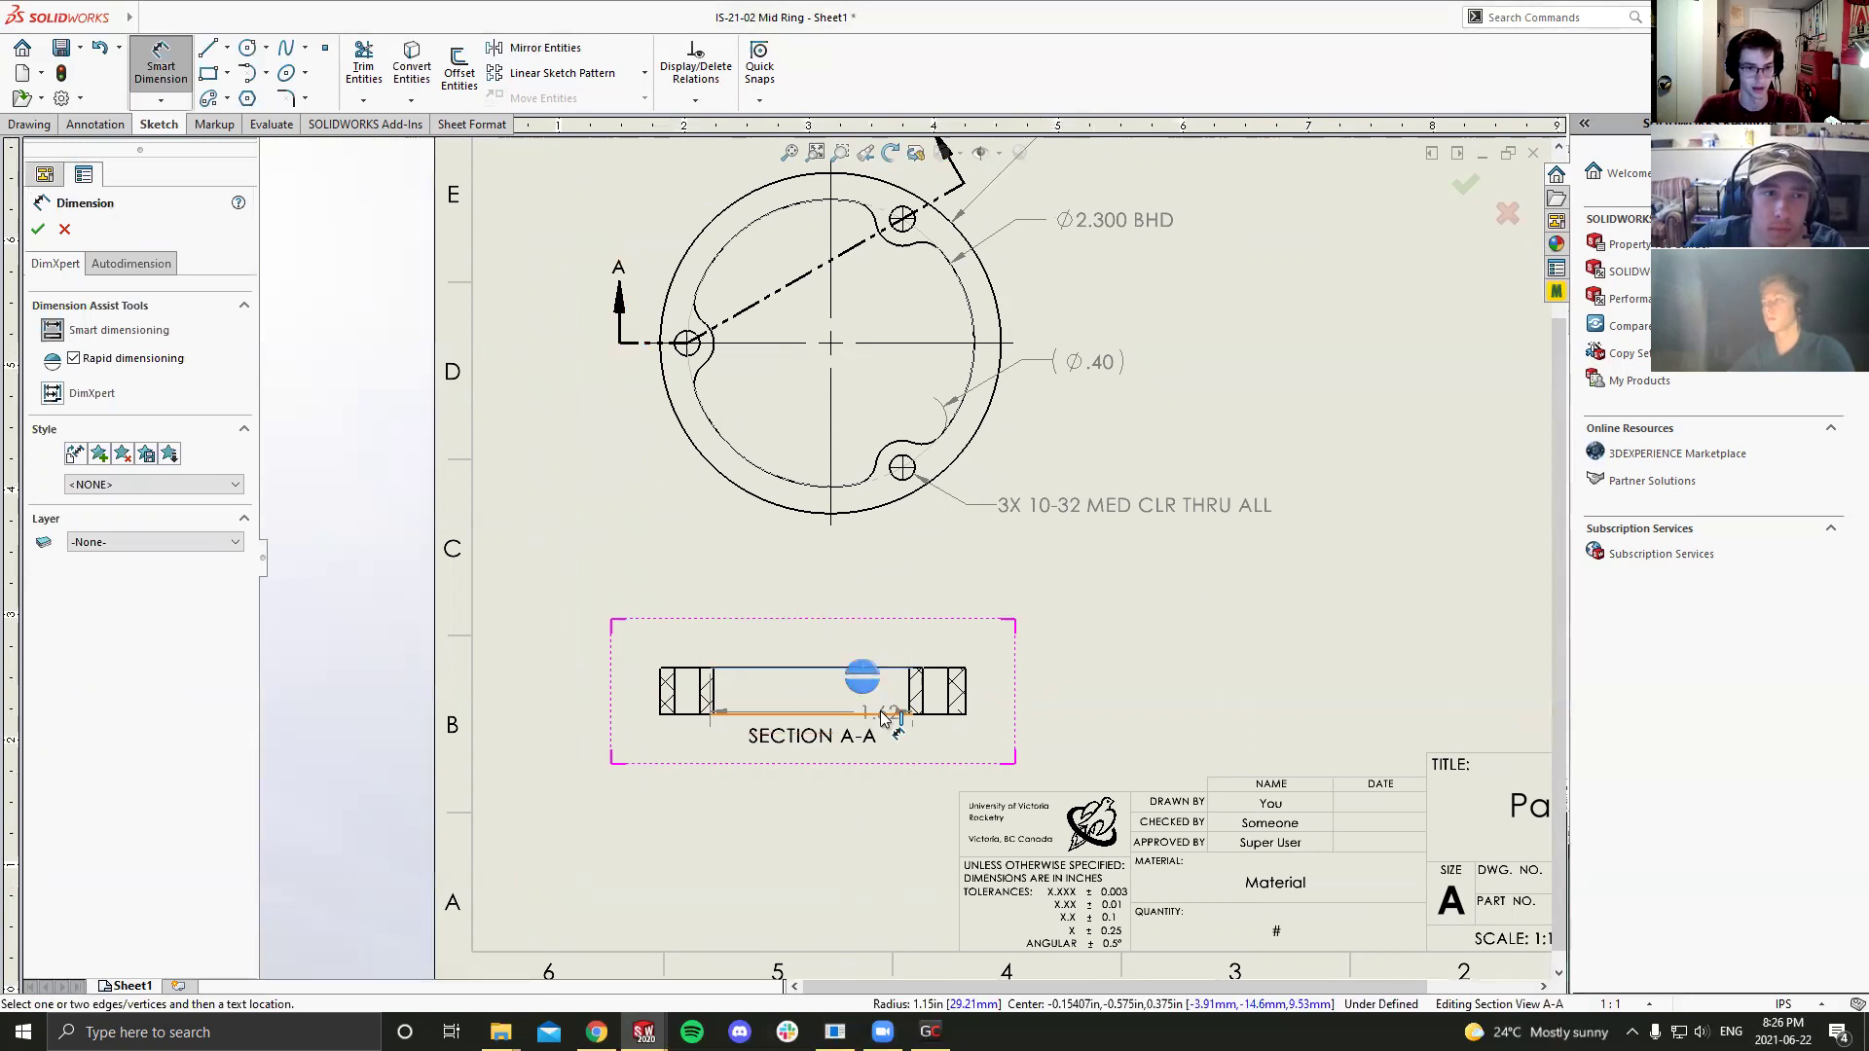
{"action": "left_click", "coordinate": [879, 714]}
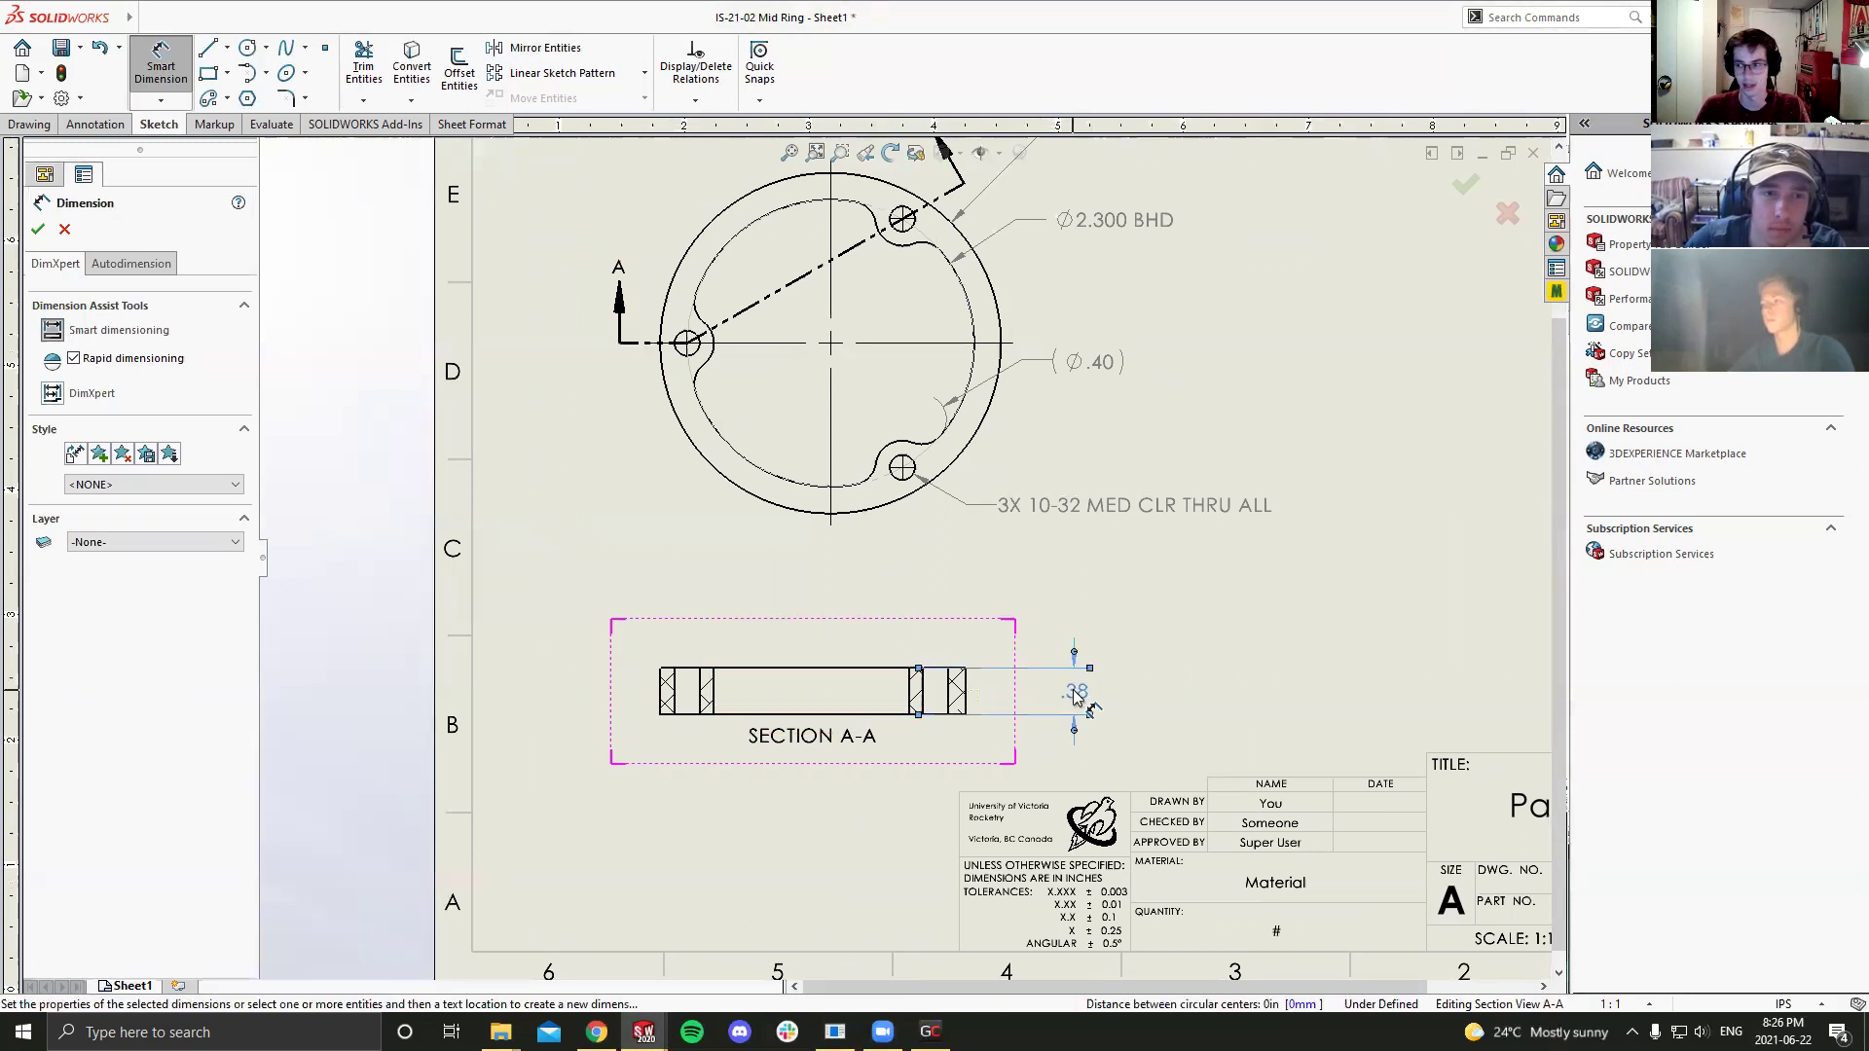
{"action": "left_click", "coordinate": [1075, 708]}
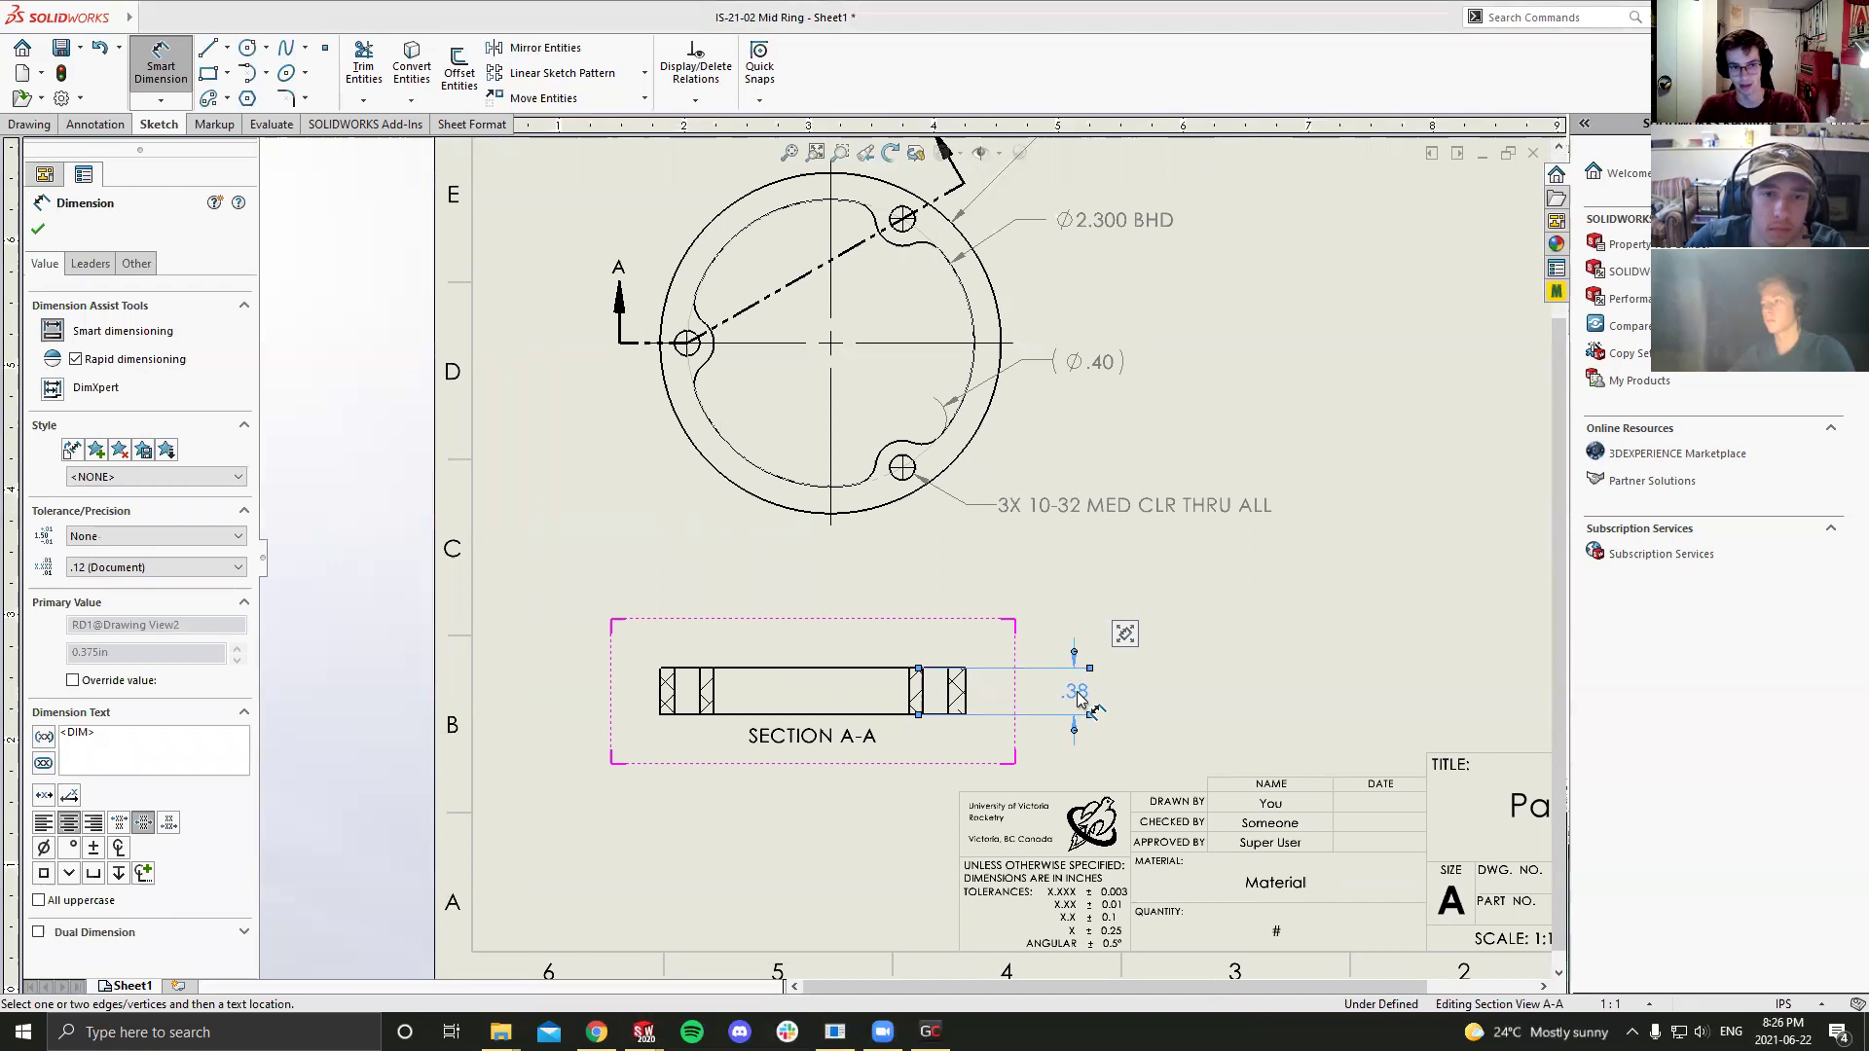
{"action": "scroll", "coordinate": [1078, 697], "scroll_direction": "down", "scroll_amount": 3}
{"action": "scroll", "coordinate": [945, 450], "scroll_direction": "up", "scroll_amount": 4}
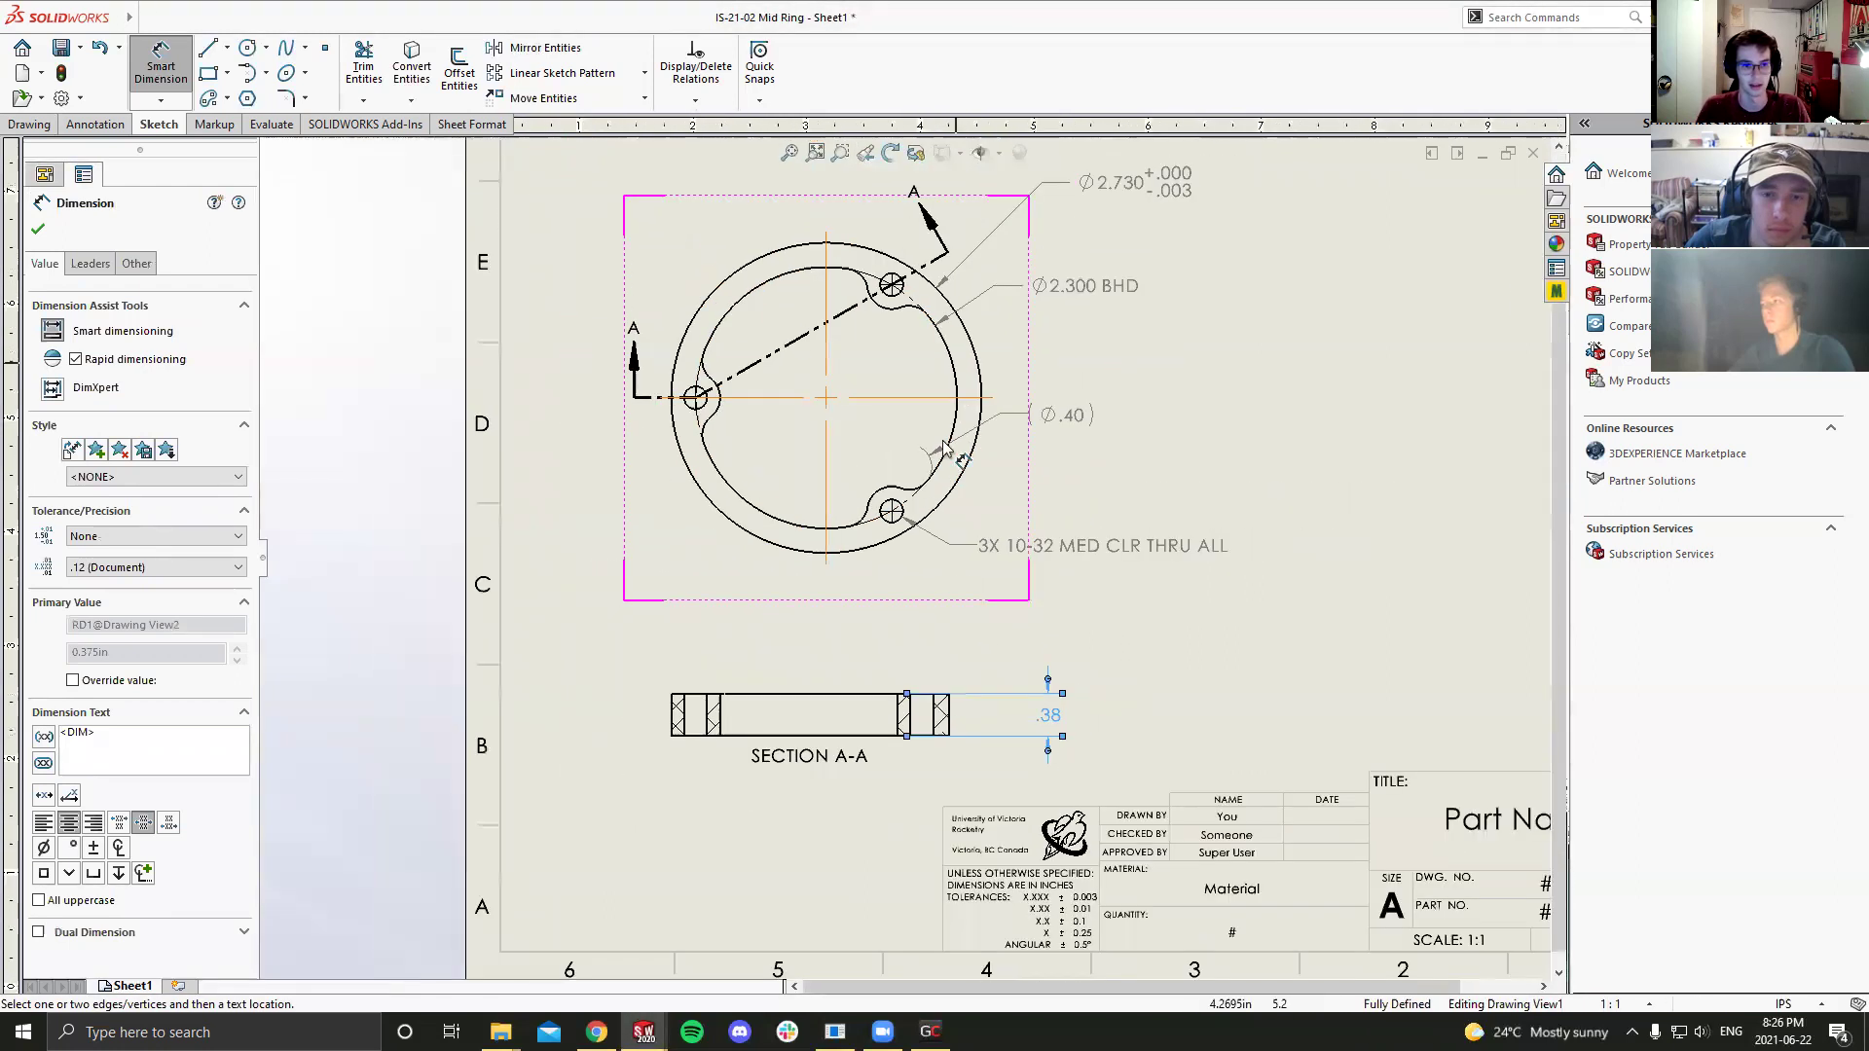
Step: Show the .375 thickness dimension to three decimals, nudge it right, and save
{"action": "left_click", "coordinate": [154, 567]}
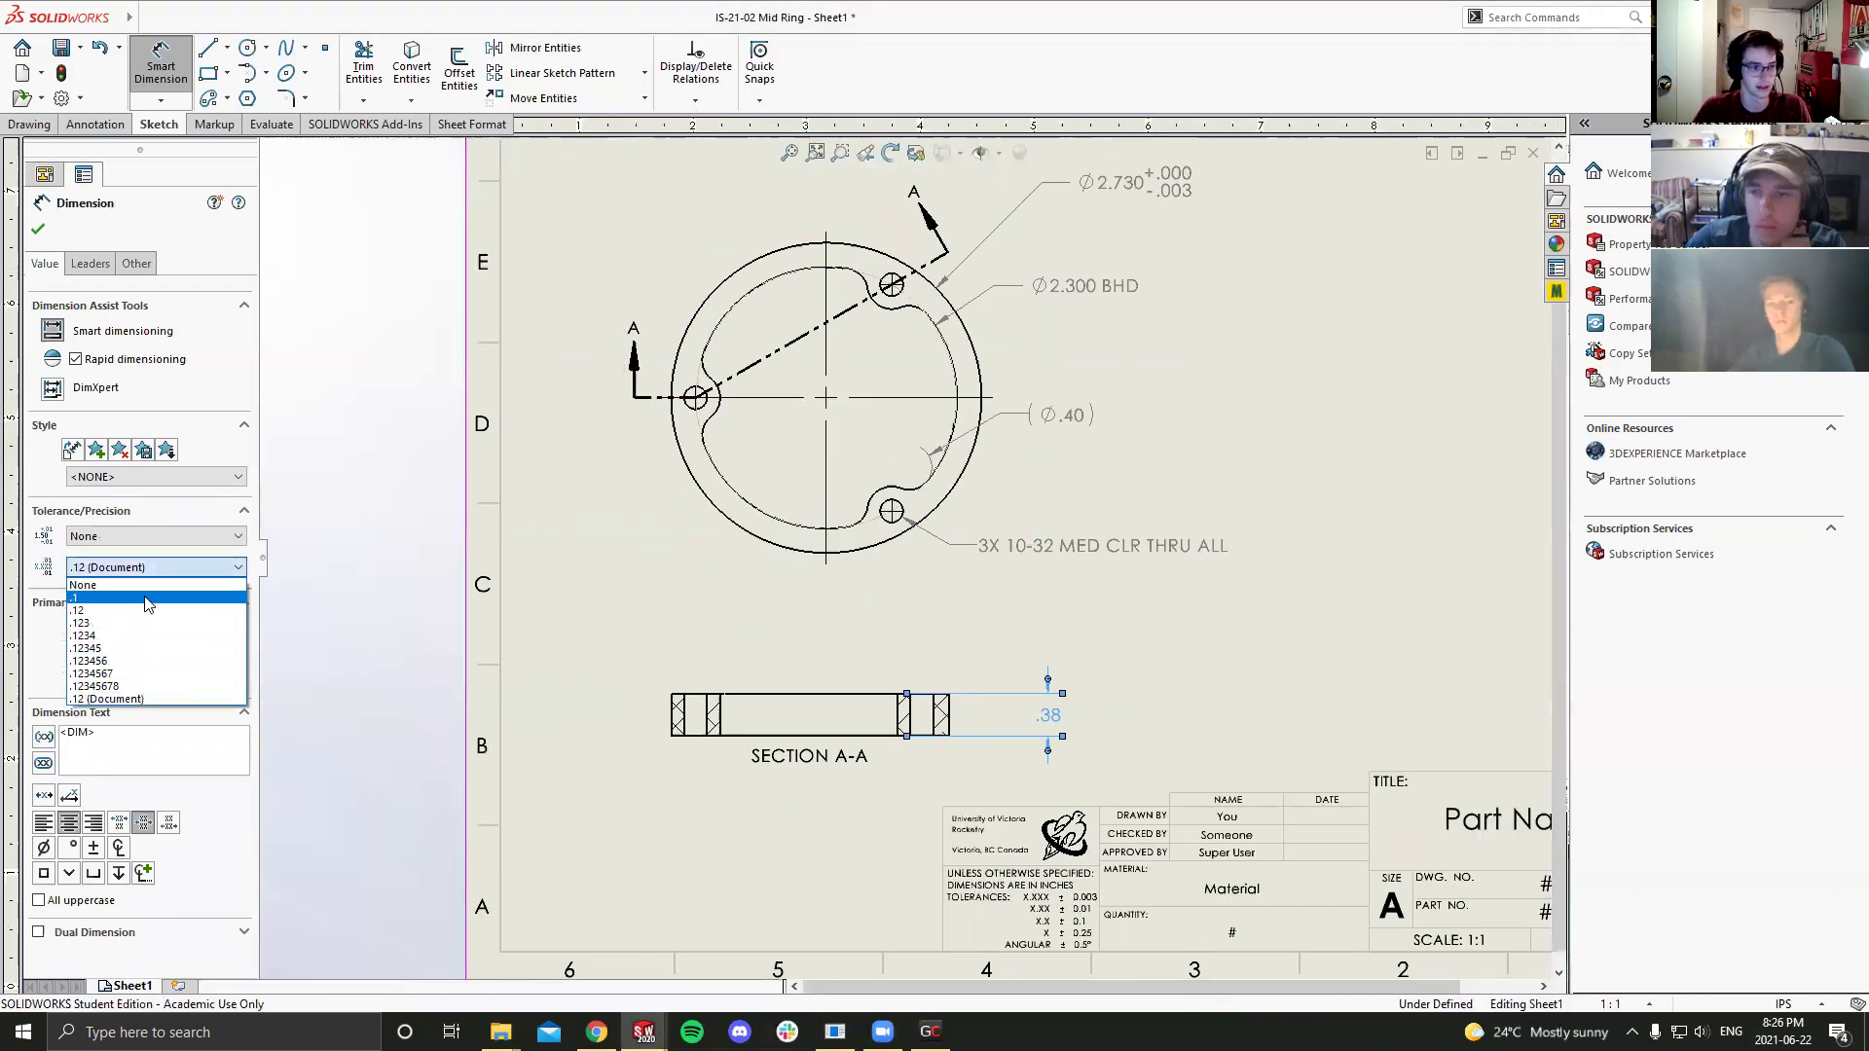
{"action": "left_click", "coordinate": [146, 622]}
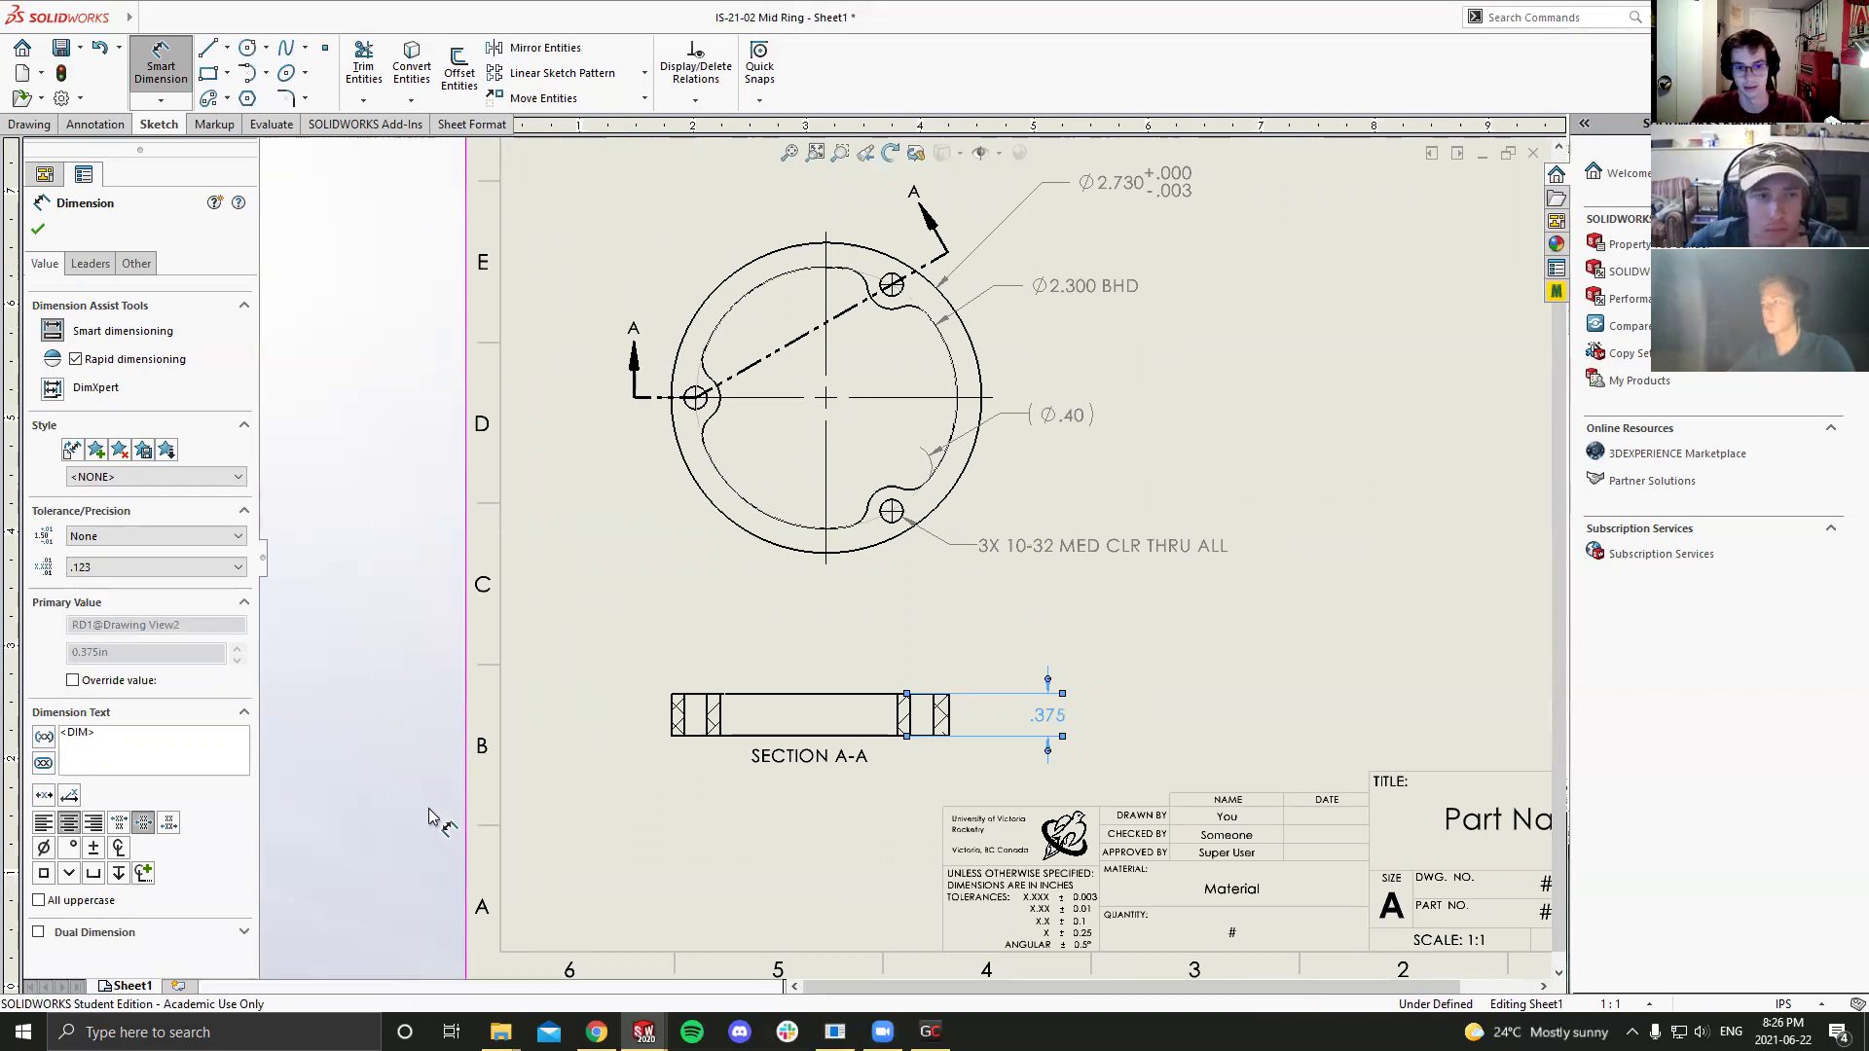
{"action": "key", "text": "Escape"}
{"action": "left_click_drag", "start_coordinate": [999, 724], "coordinate": [1022, 725]}
{"action": "key", "text": "Escape"}
{"action": "key", "text": "ctrl+s"}
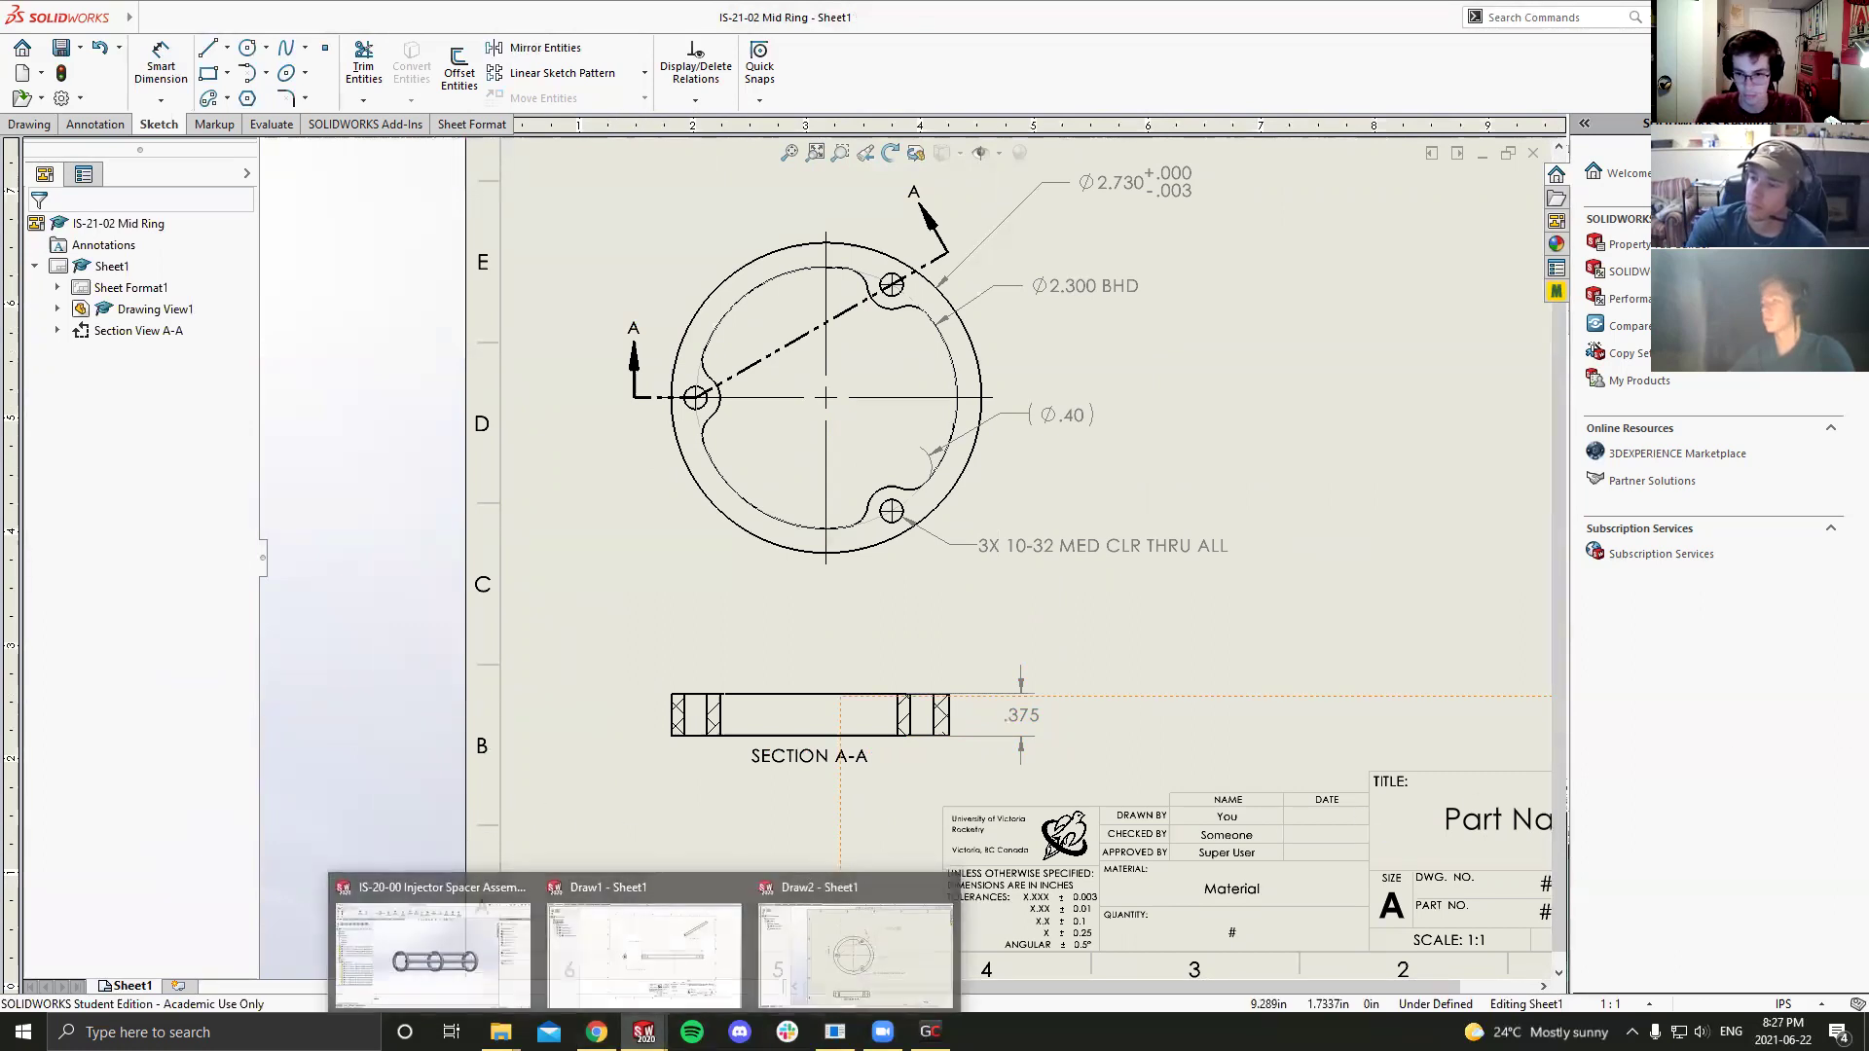
Step: Start a note at the sheet's lower left headed 'NOTES:'
{"action": "scroll", "coordinate": [1367, 764], "scroll_direction": "down", "scroll_amount": 3}
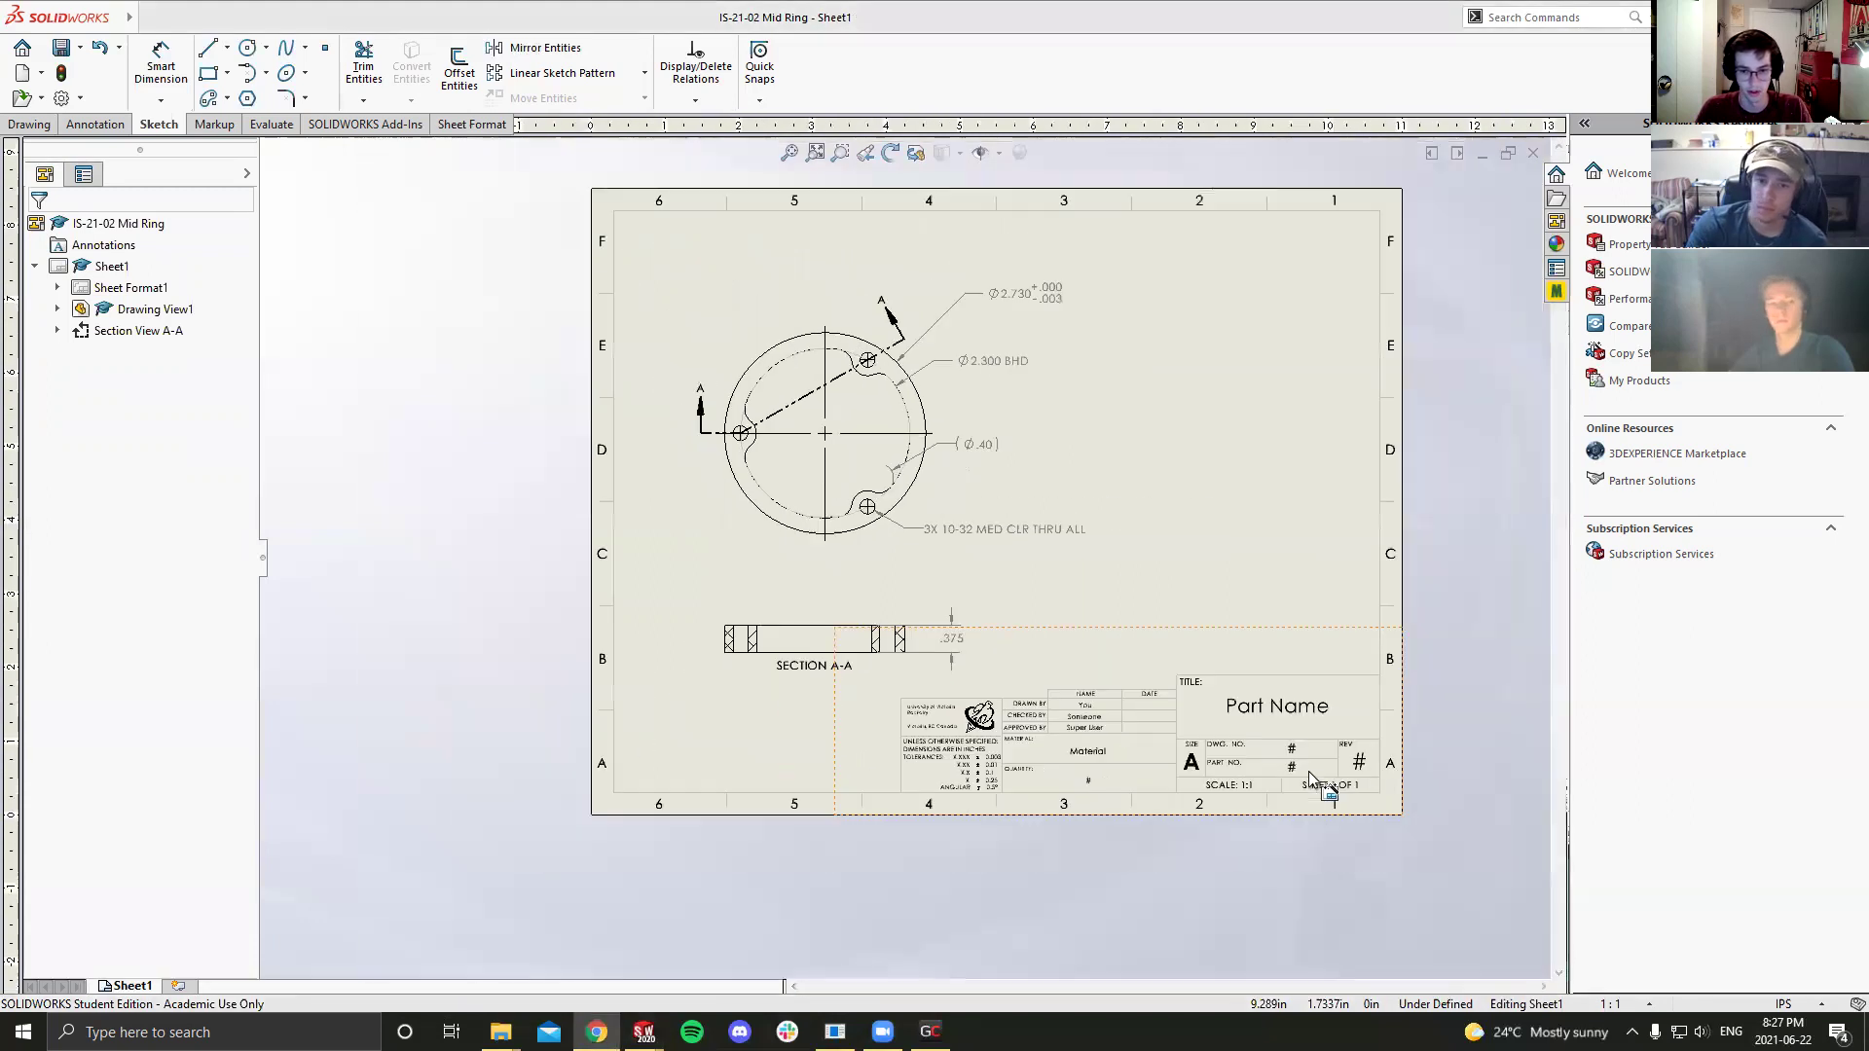
{"action": "scroll", "coordinate": [997, 742], "scroll_direction": "up", "scroll_amount": 5}
{"action": "scroll", "coordinate": [751, 549], "scroll_direction": "down", "scroll_amount": 4}
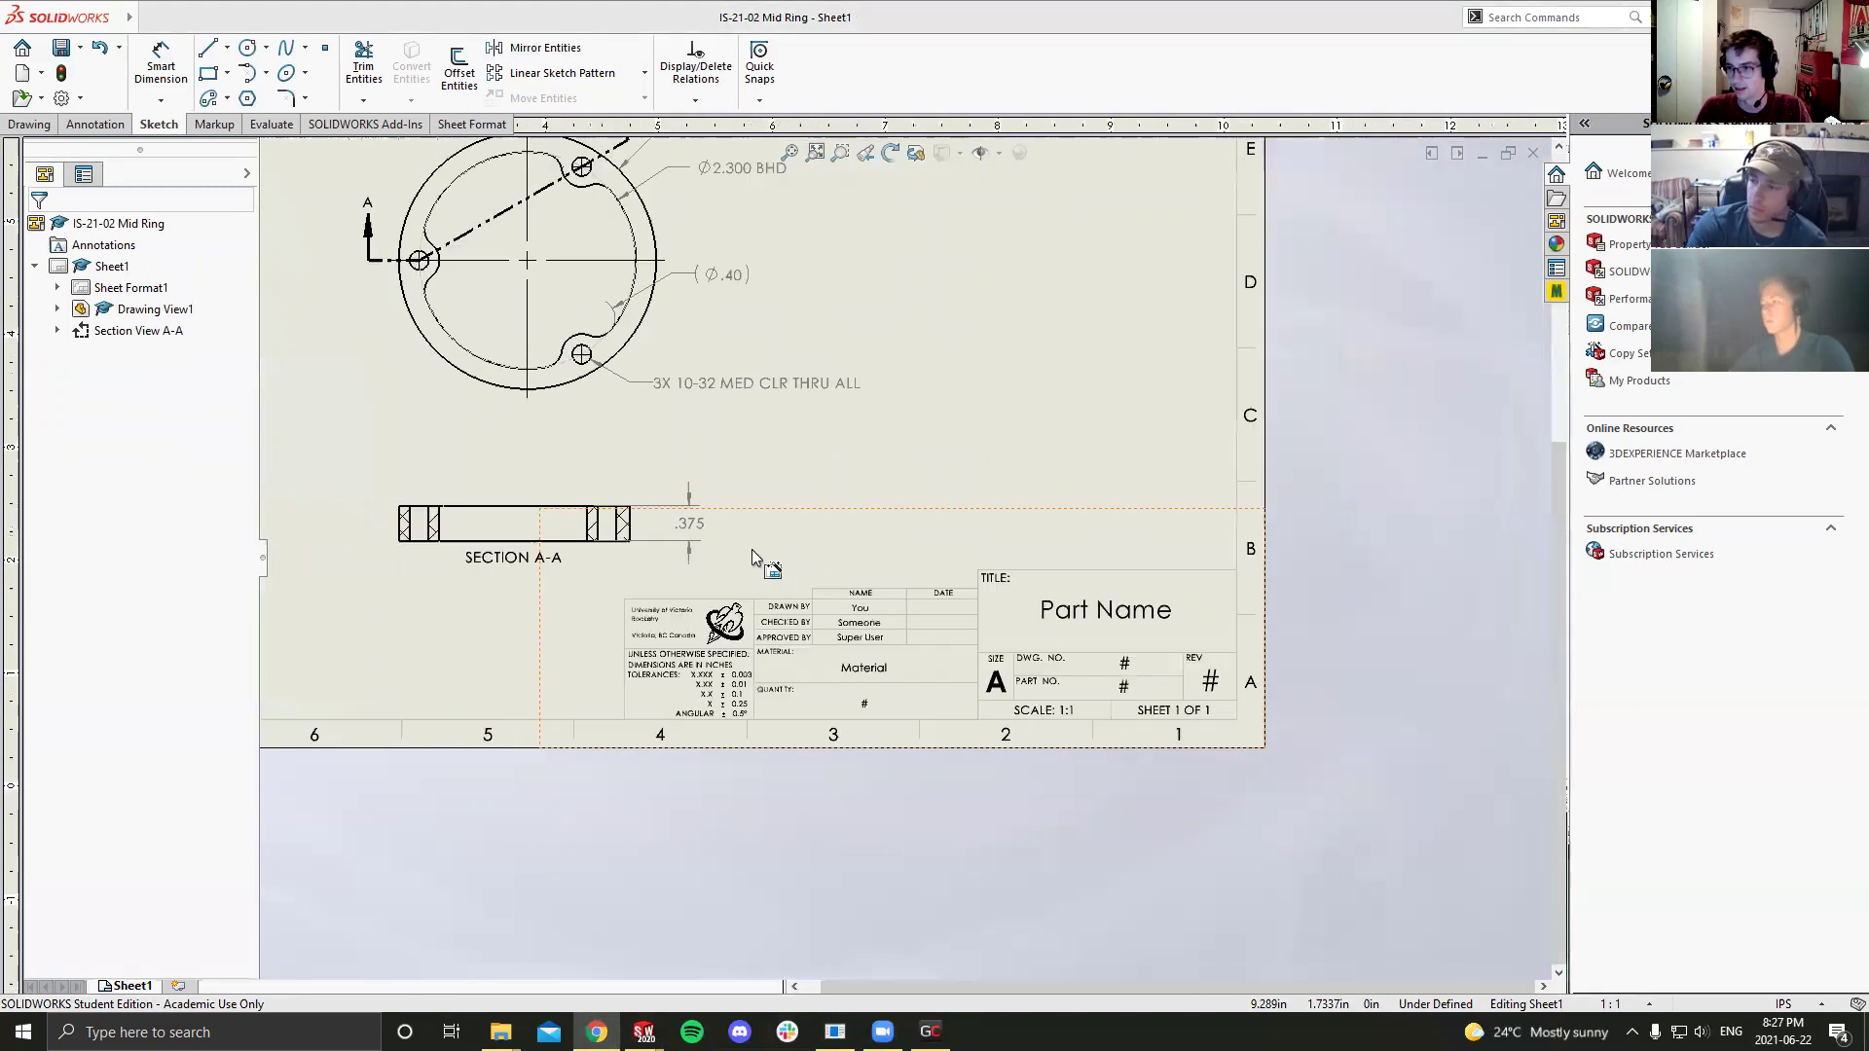
{"action": "scroll", "coordinate": [795, 479], "scroll_direction": "up", "scroll_amount": 1}
{"action": "scroll", "coordinate": [795, 479], "scroll_direction": "up", "scroll_amount": 1}
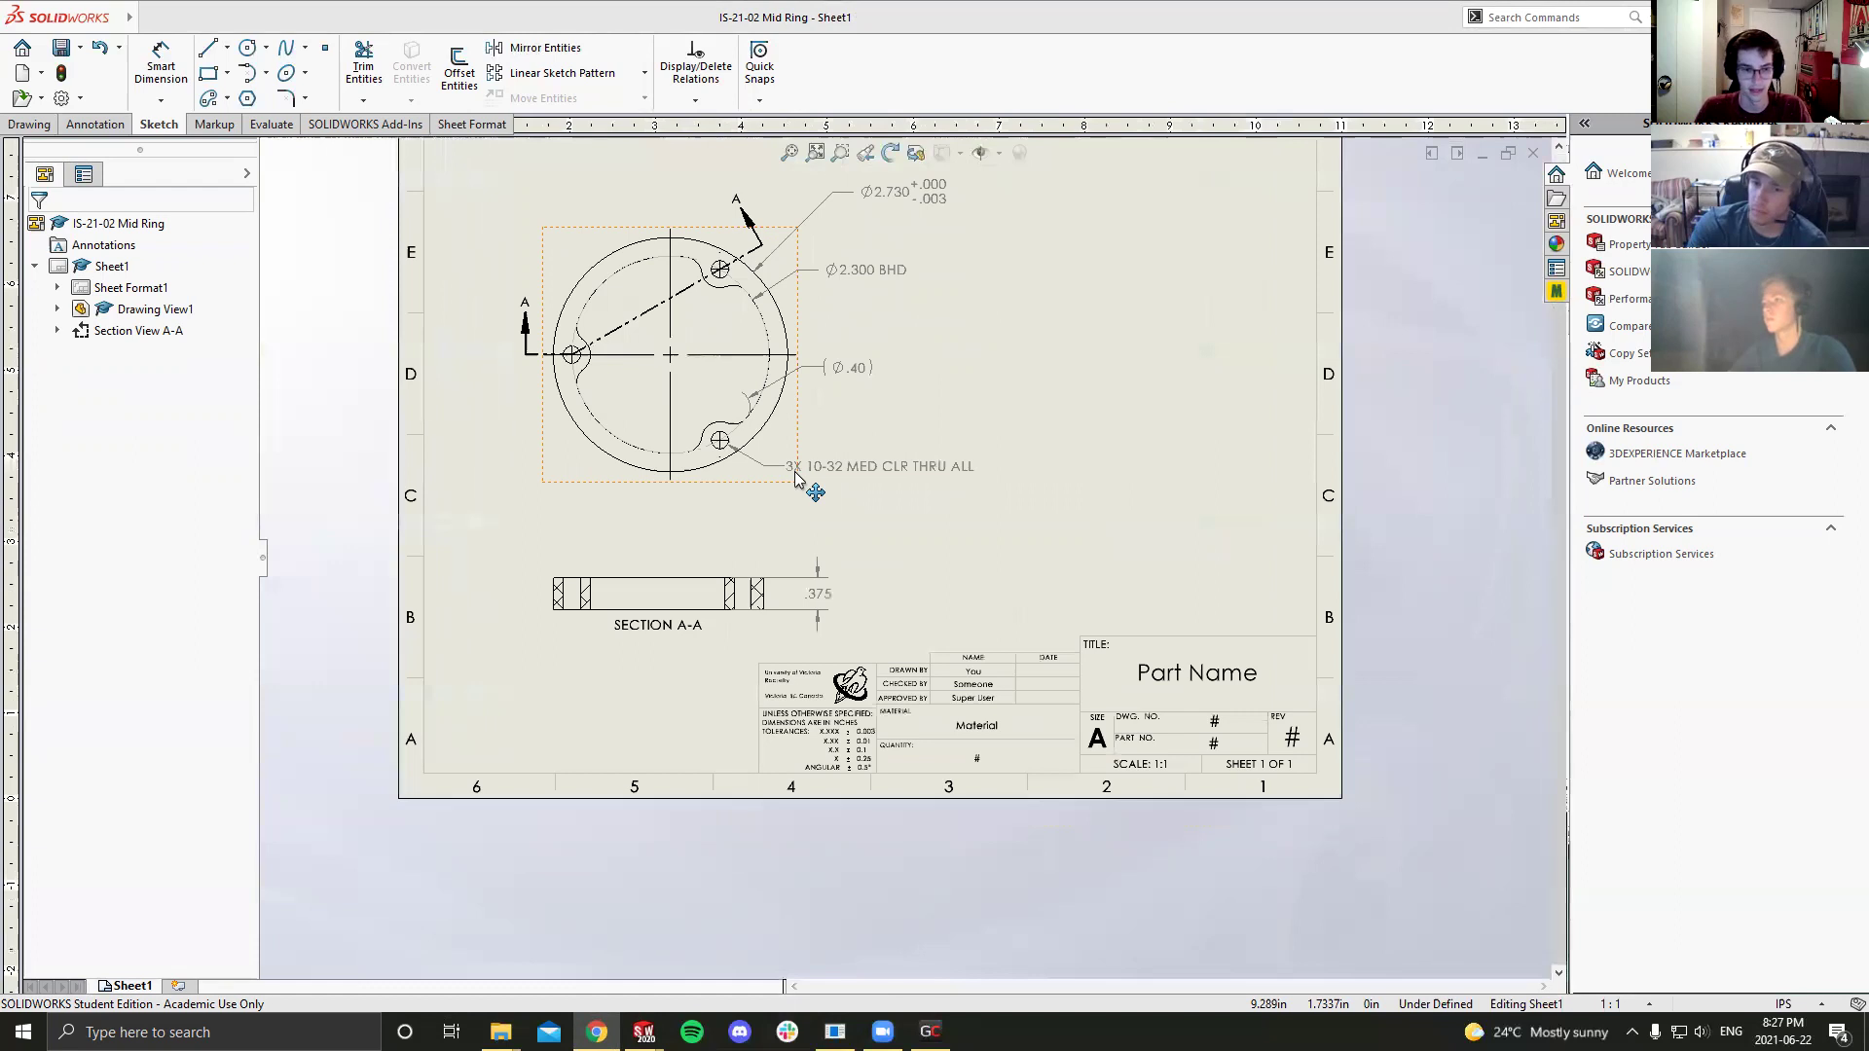
{"action": "scroll", "coordinate": [815, 443], "scroll_direction": "up", "scroll_amount": 1}
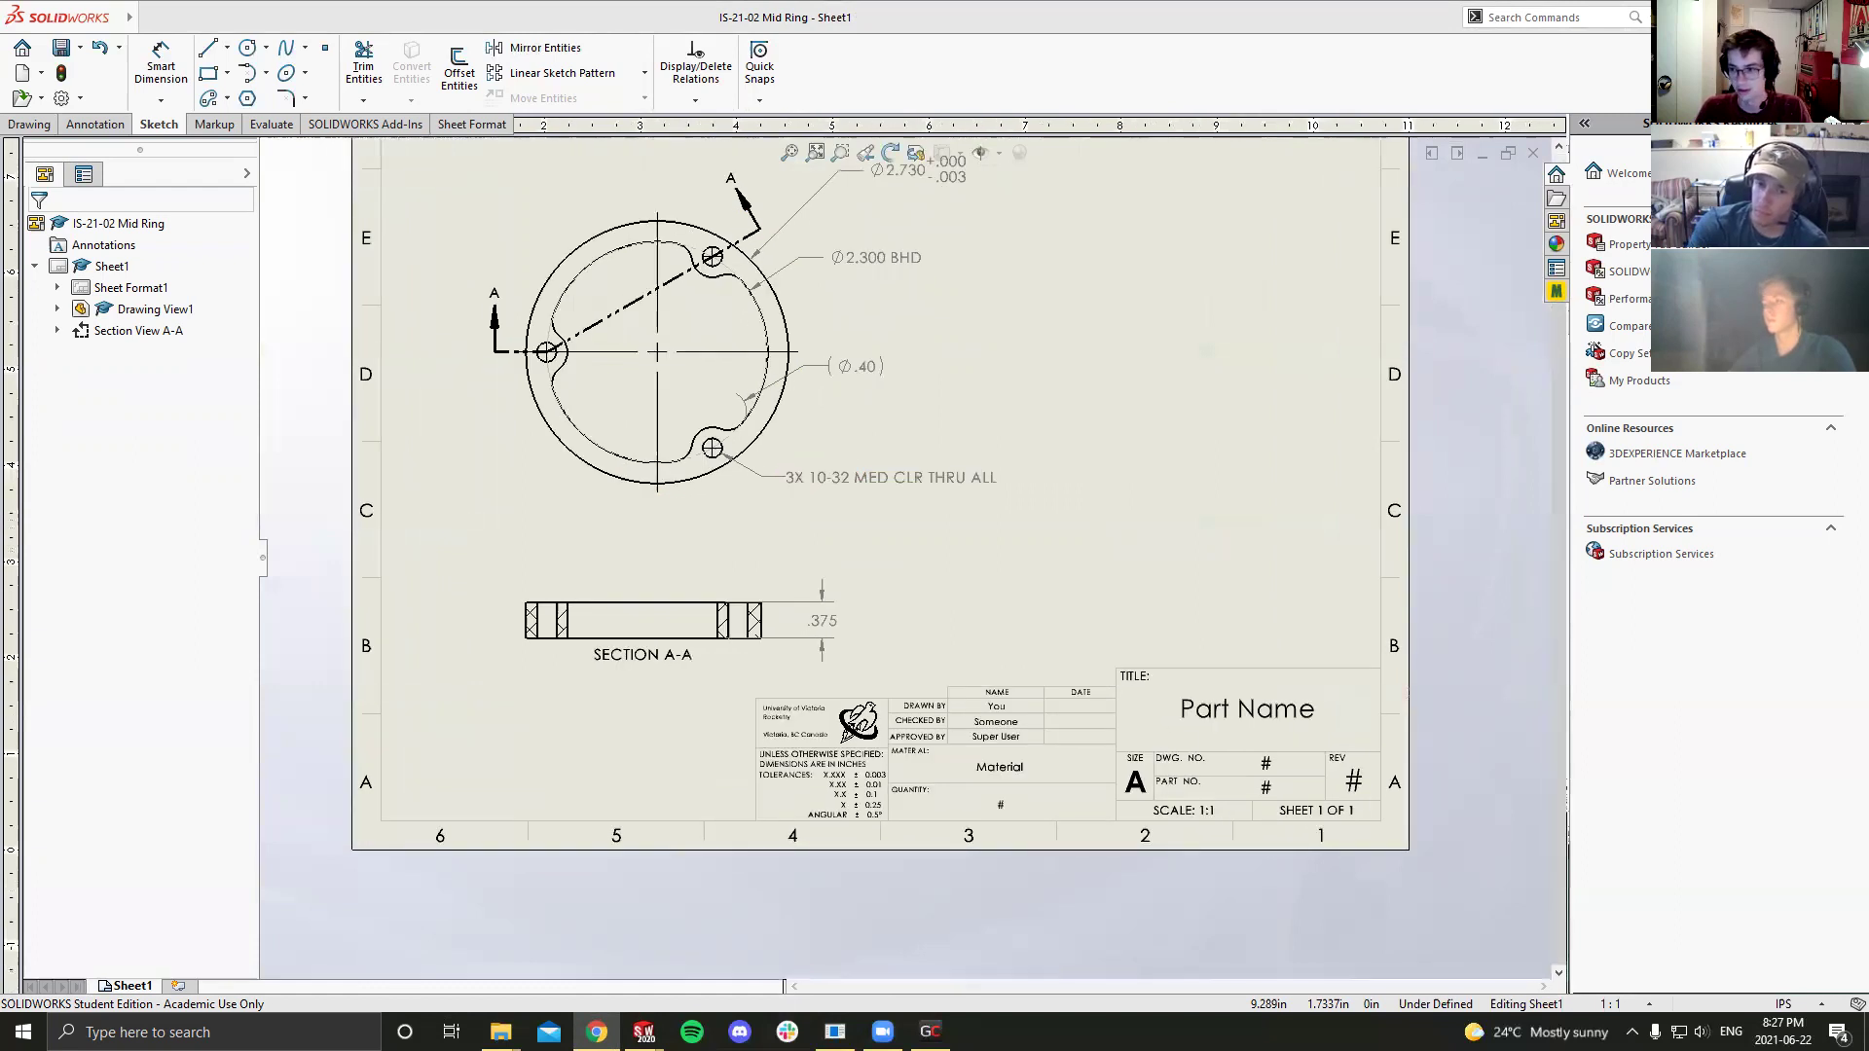
{"action": "left_click", "coordinate": [96, 123]}
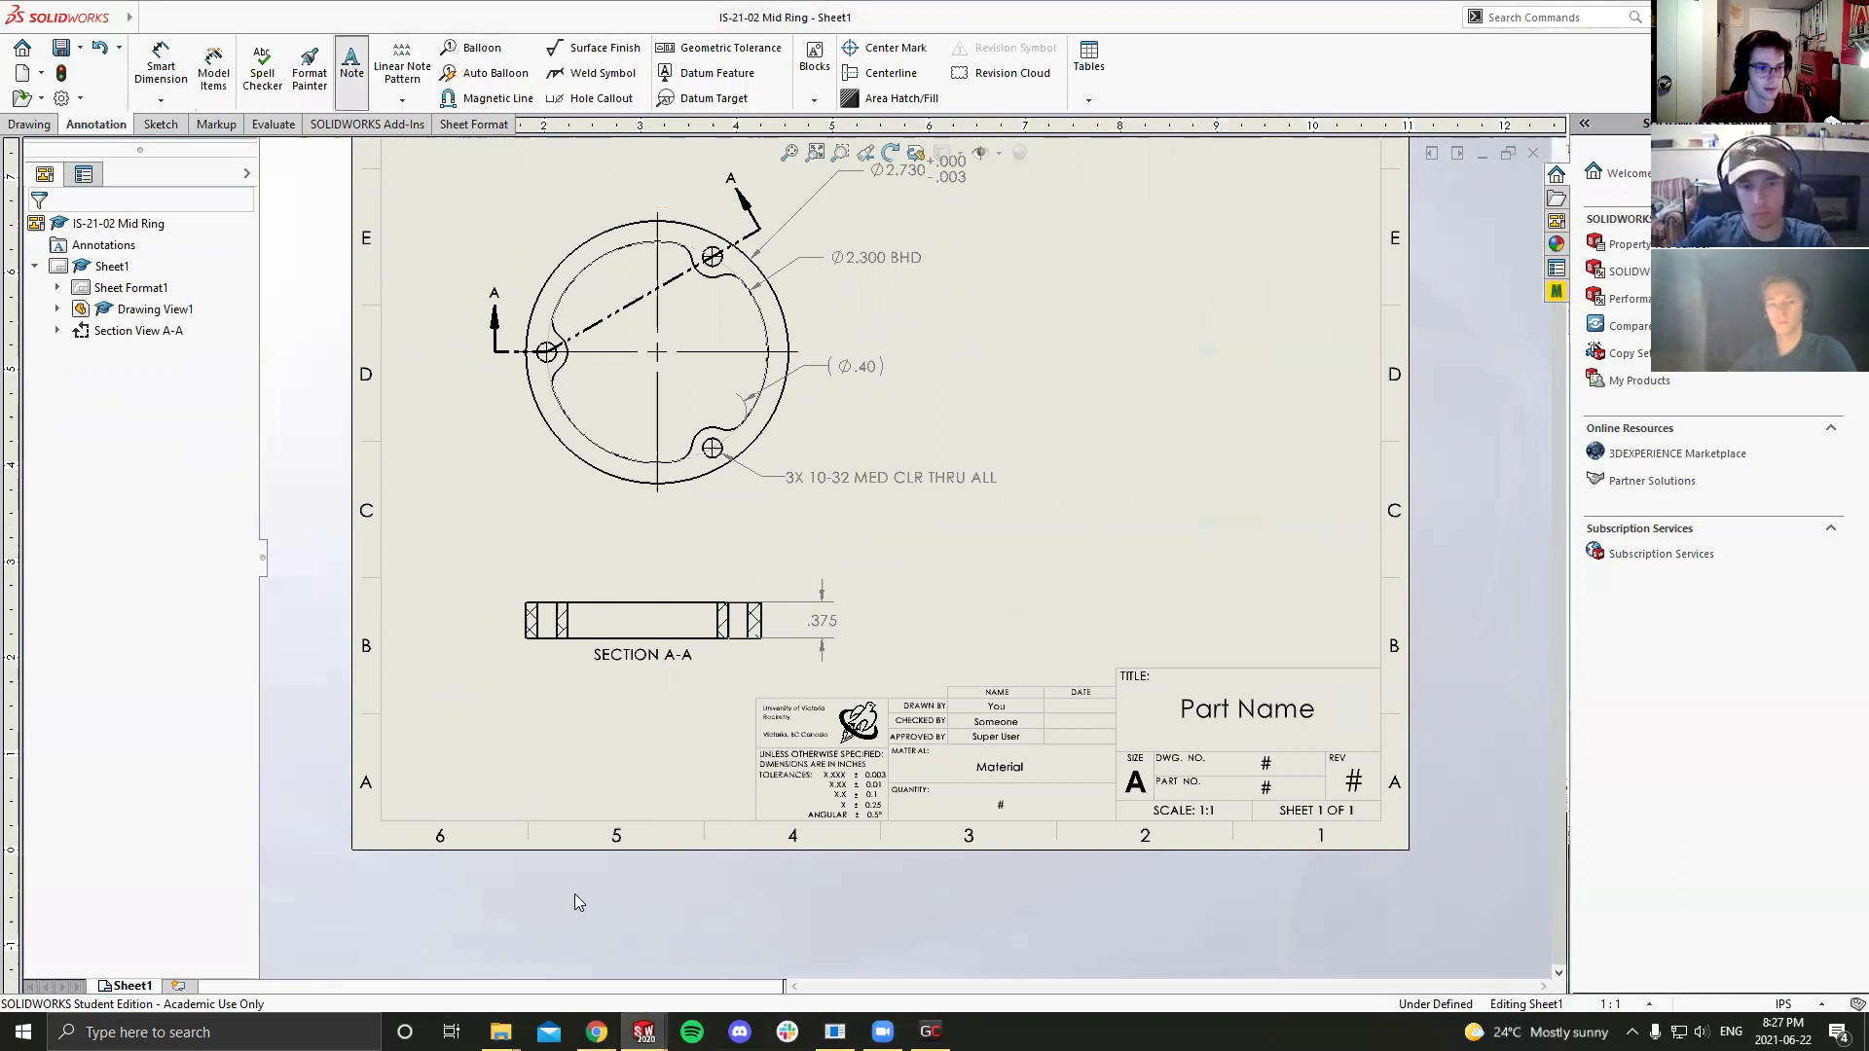
{"action": "left_click", "coordinate": [419, 716]}
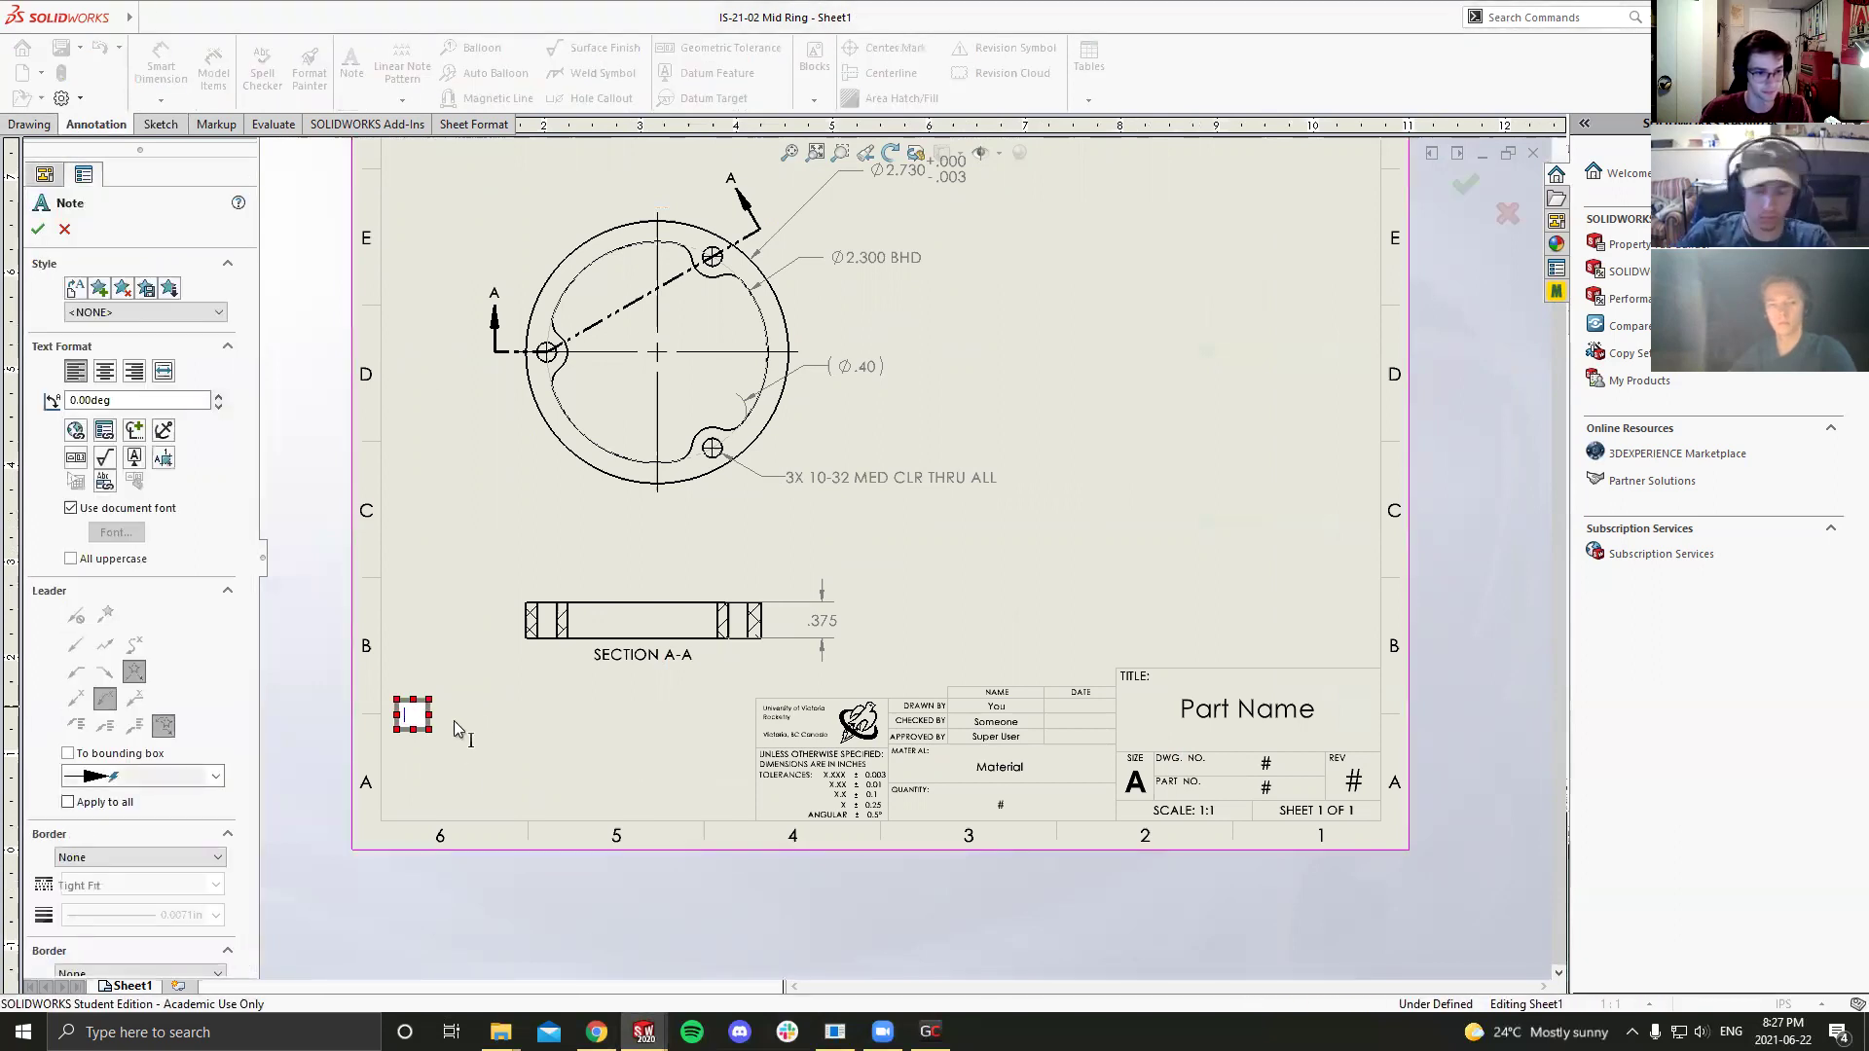
{"action": "type", "text": "12"}
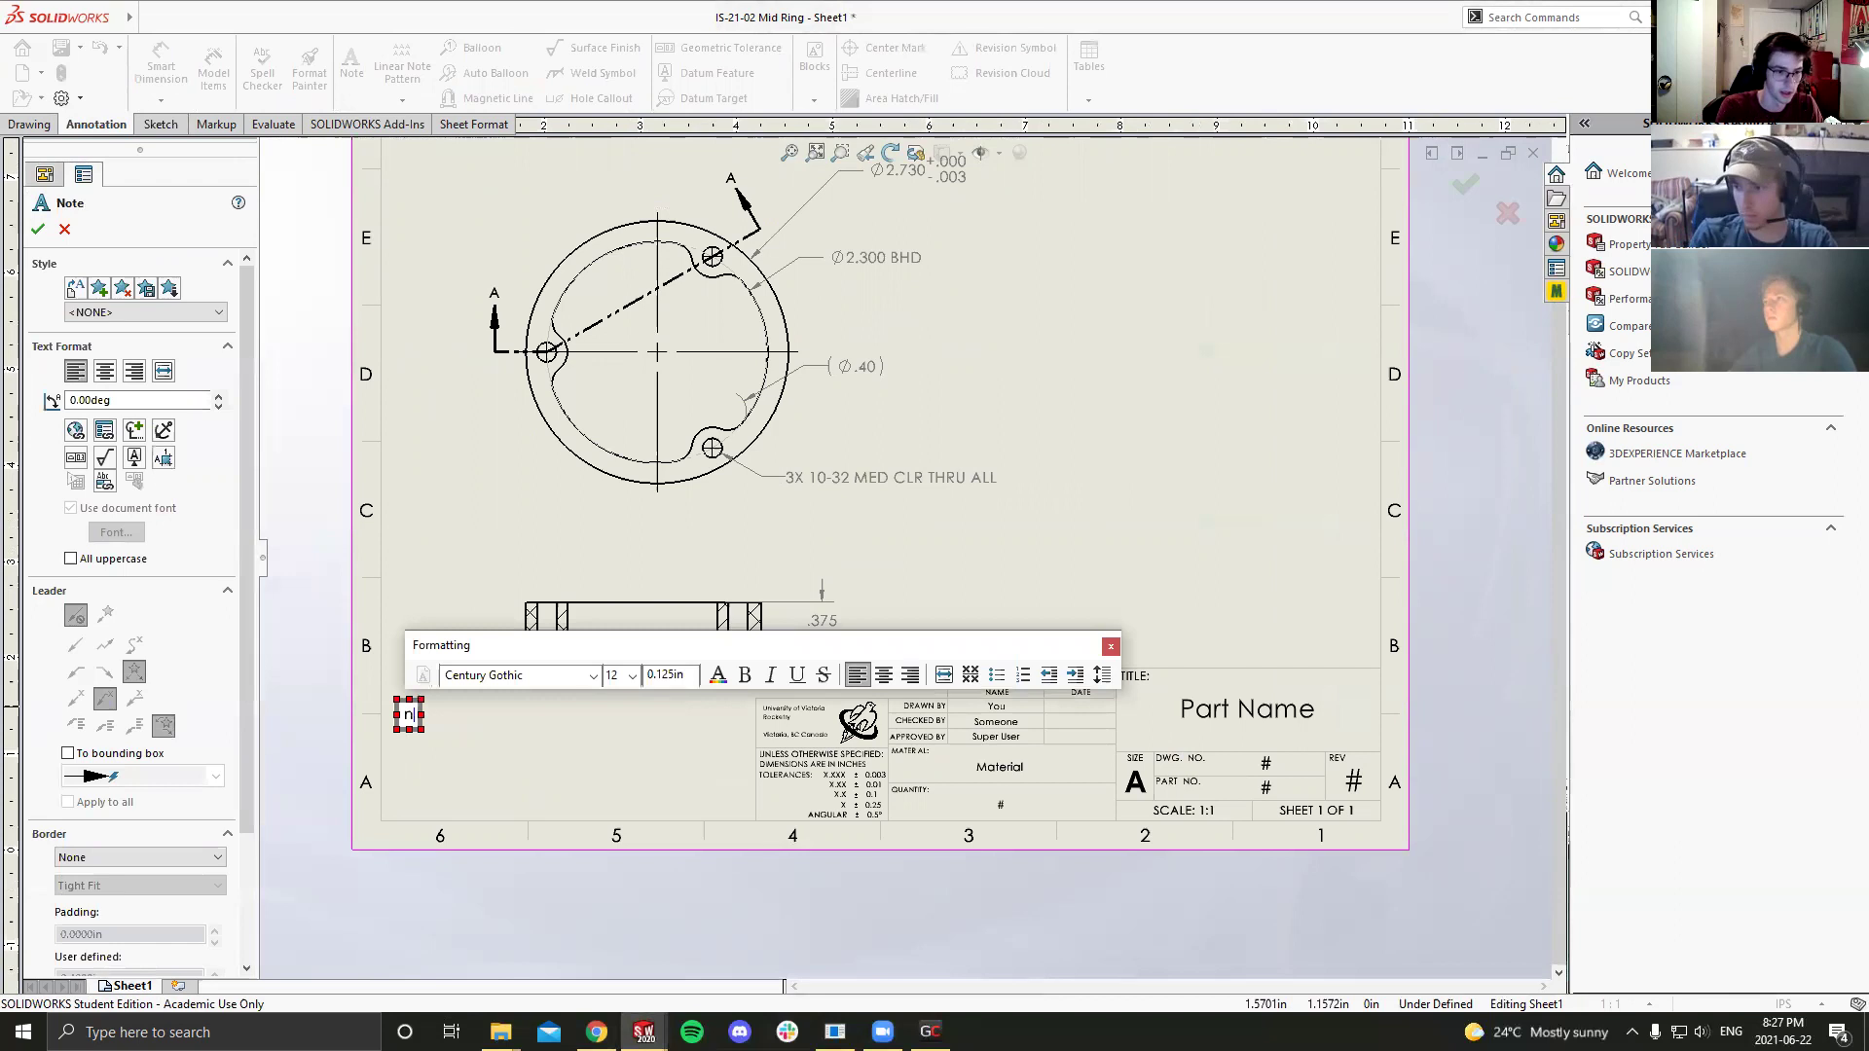
{"action": "key", "text": "BackSpace"}
{"action": "key", "text": "BackSpace"}
{"action": "type", "text": "NOTE"}
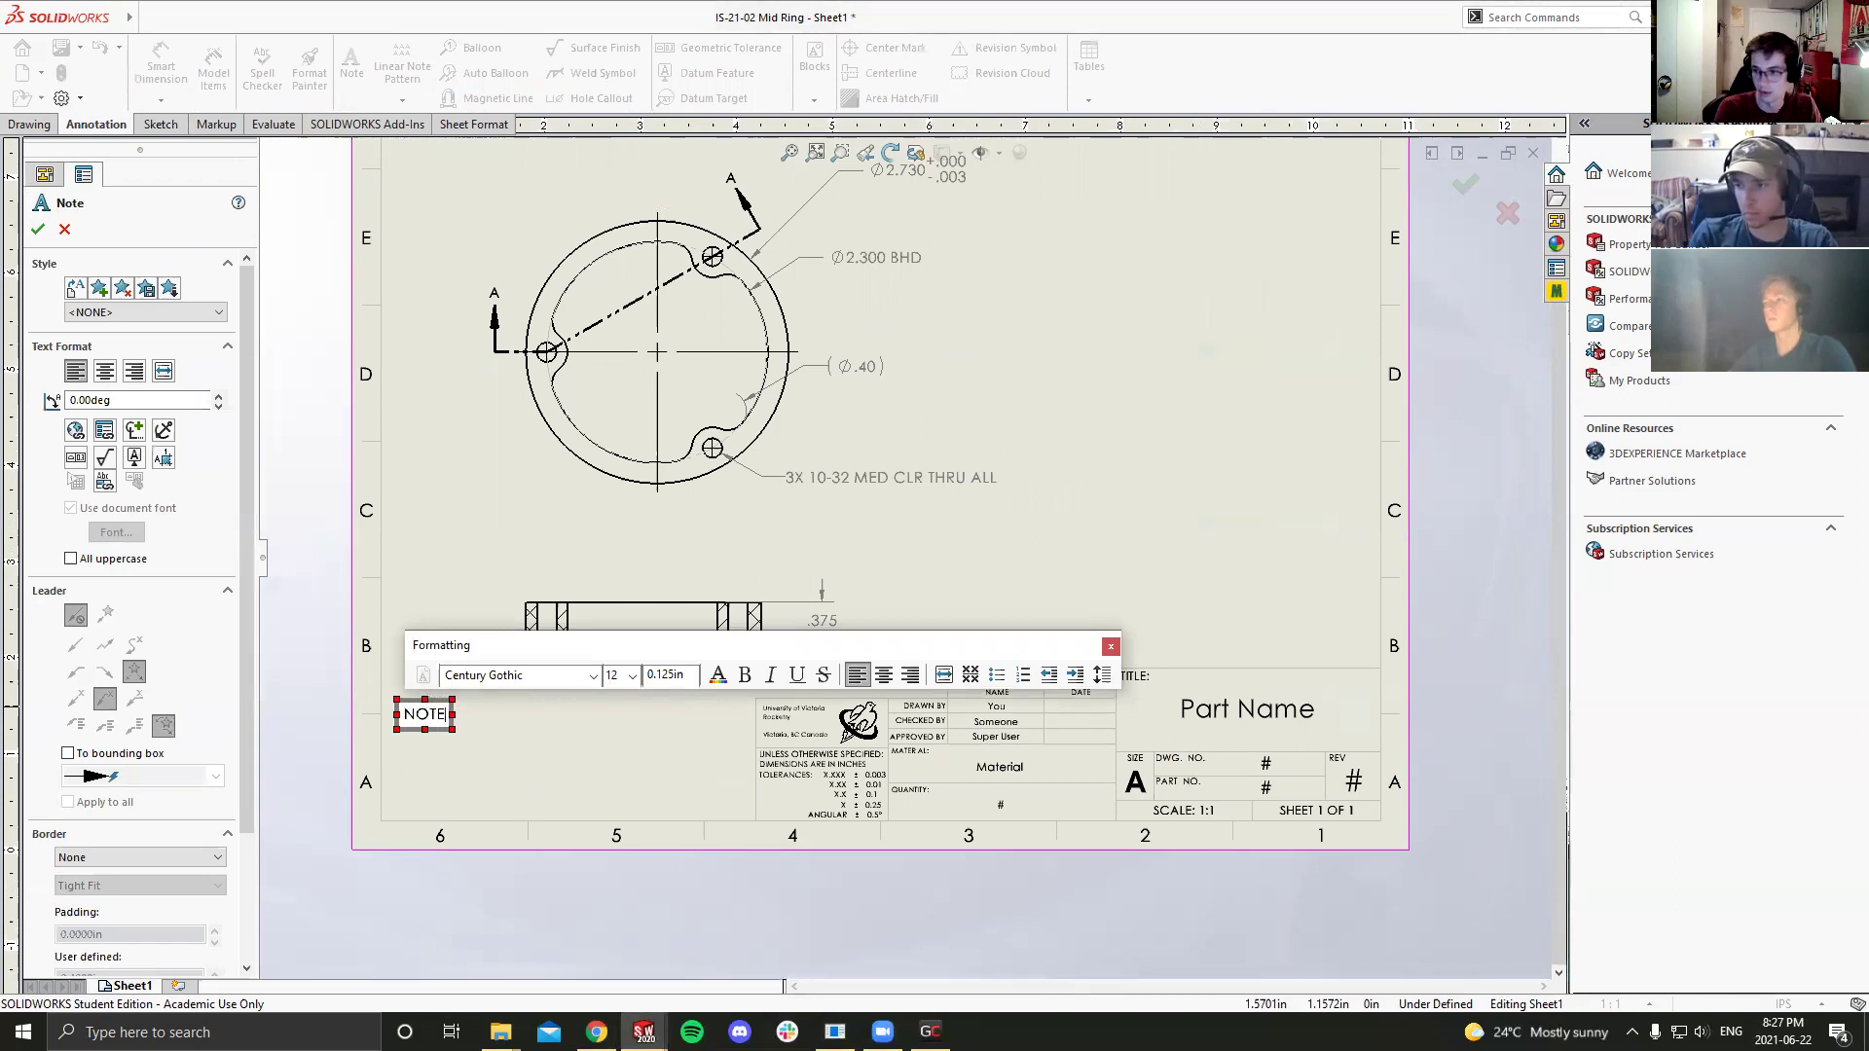
{"action": "type", "text": "S:"}
{"action": "key", "text": "Return"}
{"action": "key", "text": "Return"}
{"action": "key", "text": "BackSpace"}
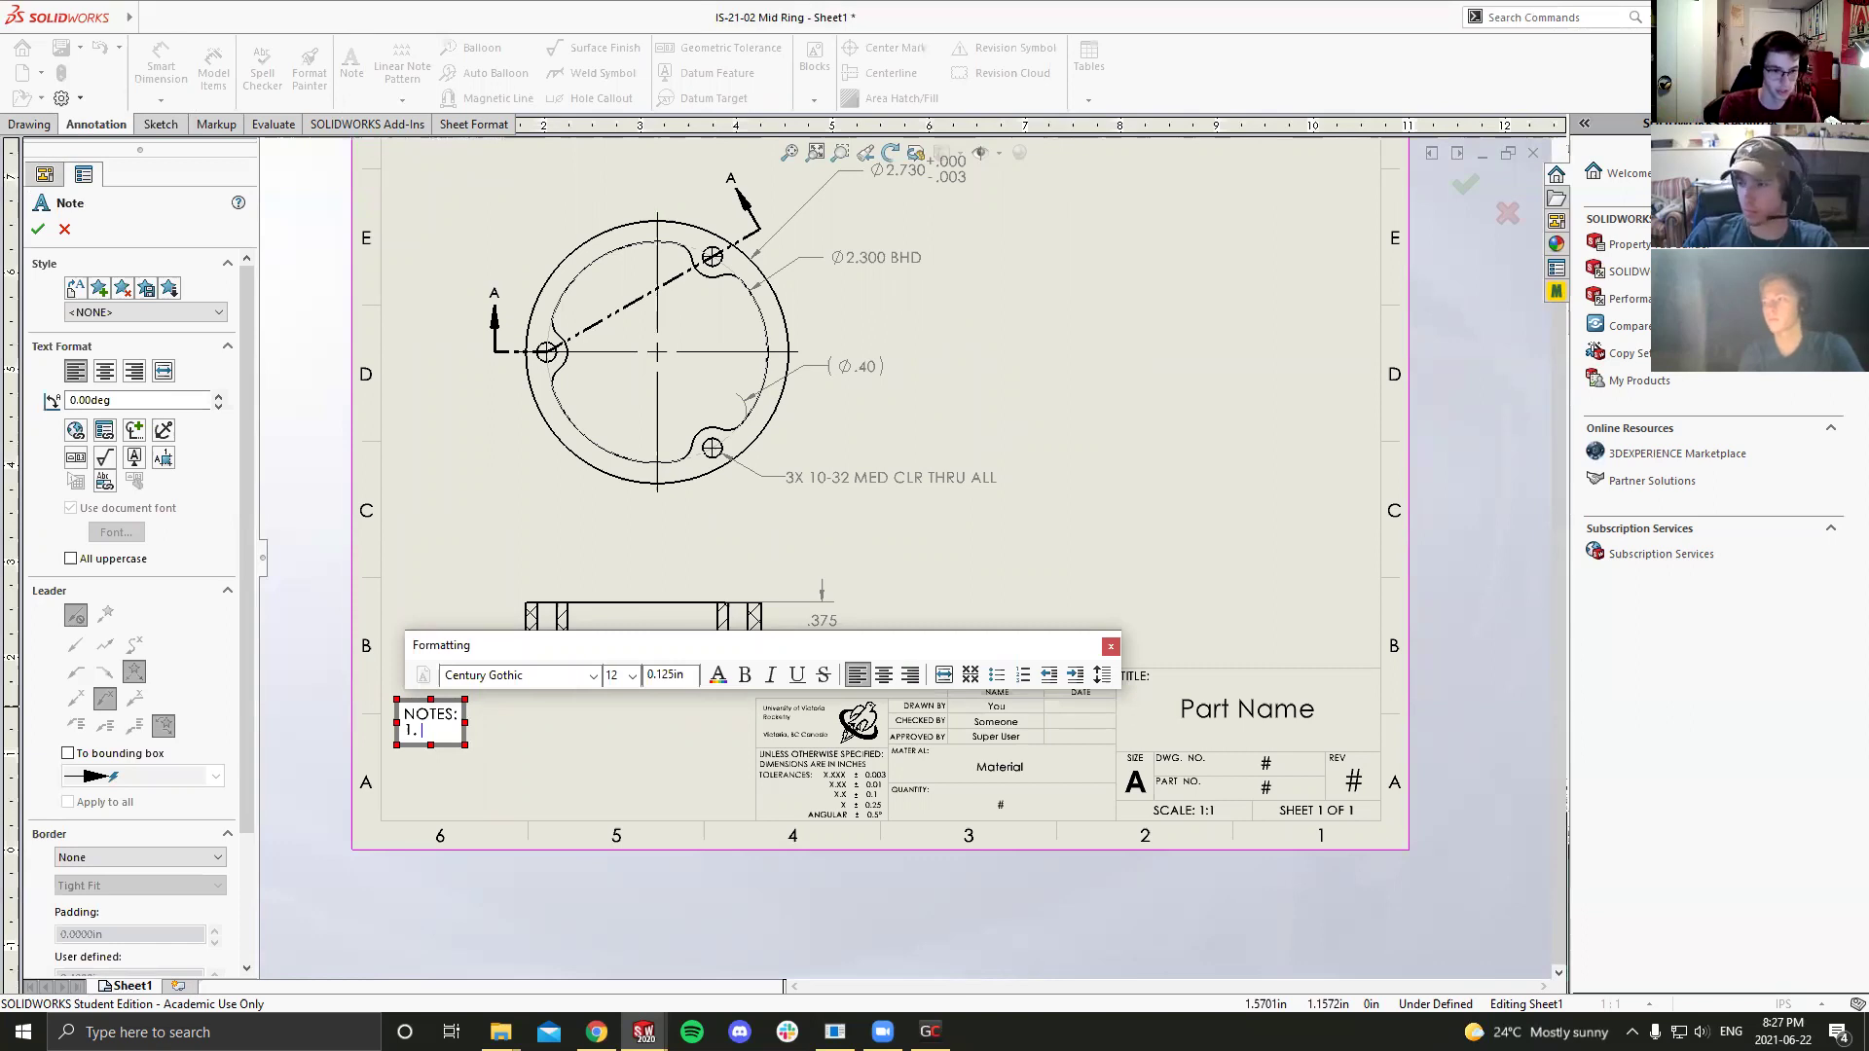
Step: Enter note 1 'REFER TO DXF FOR INNER PROFILE' and begin numbered note 2 'DEBUR AND REMOVE SHARP ED'
{"action": "type", "text": "REFER TO DXF"}
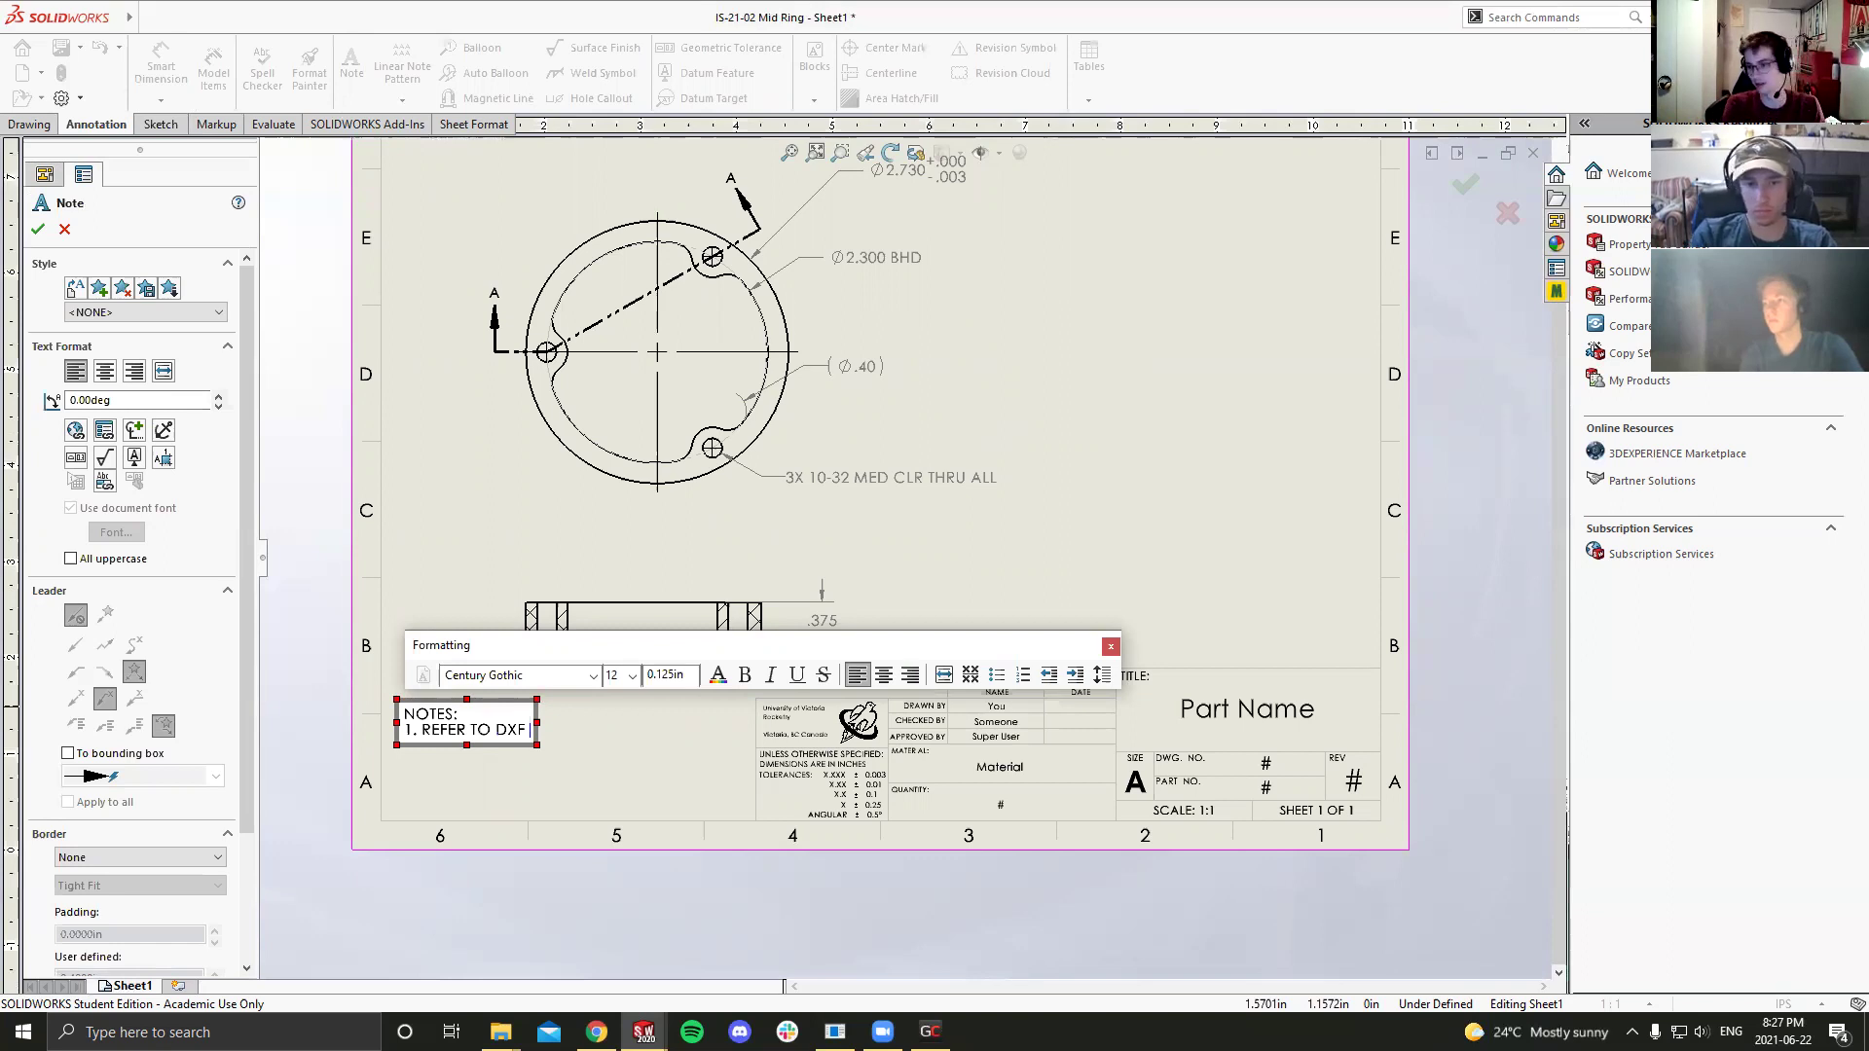
{"action": "type", "text": "F"}
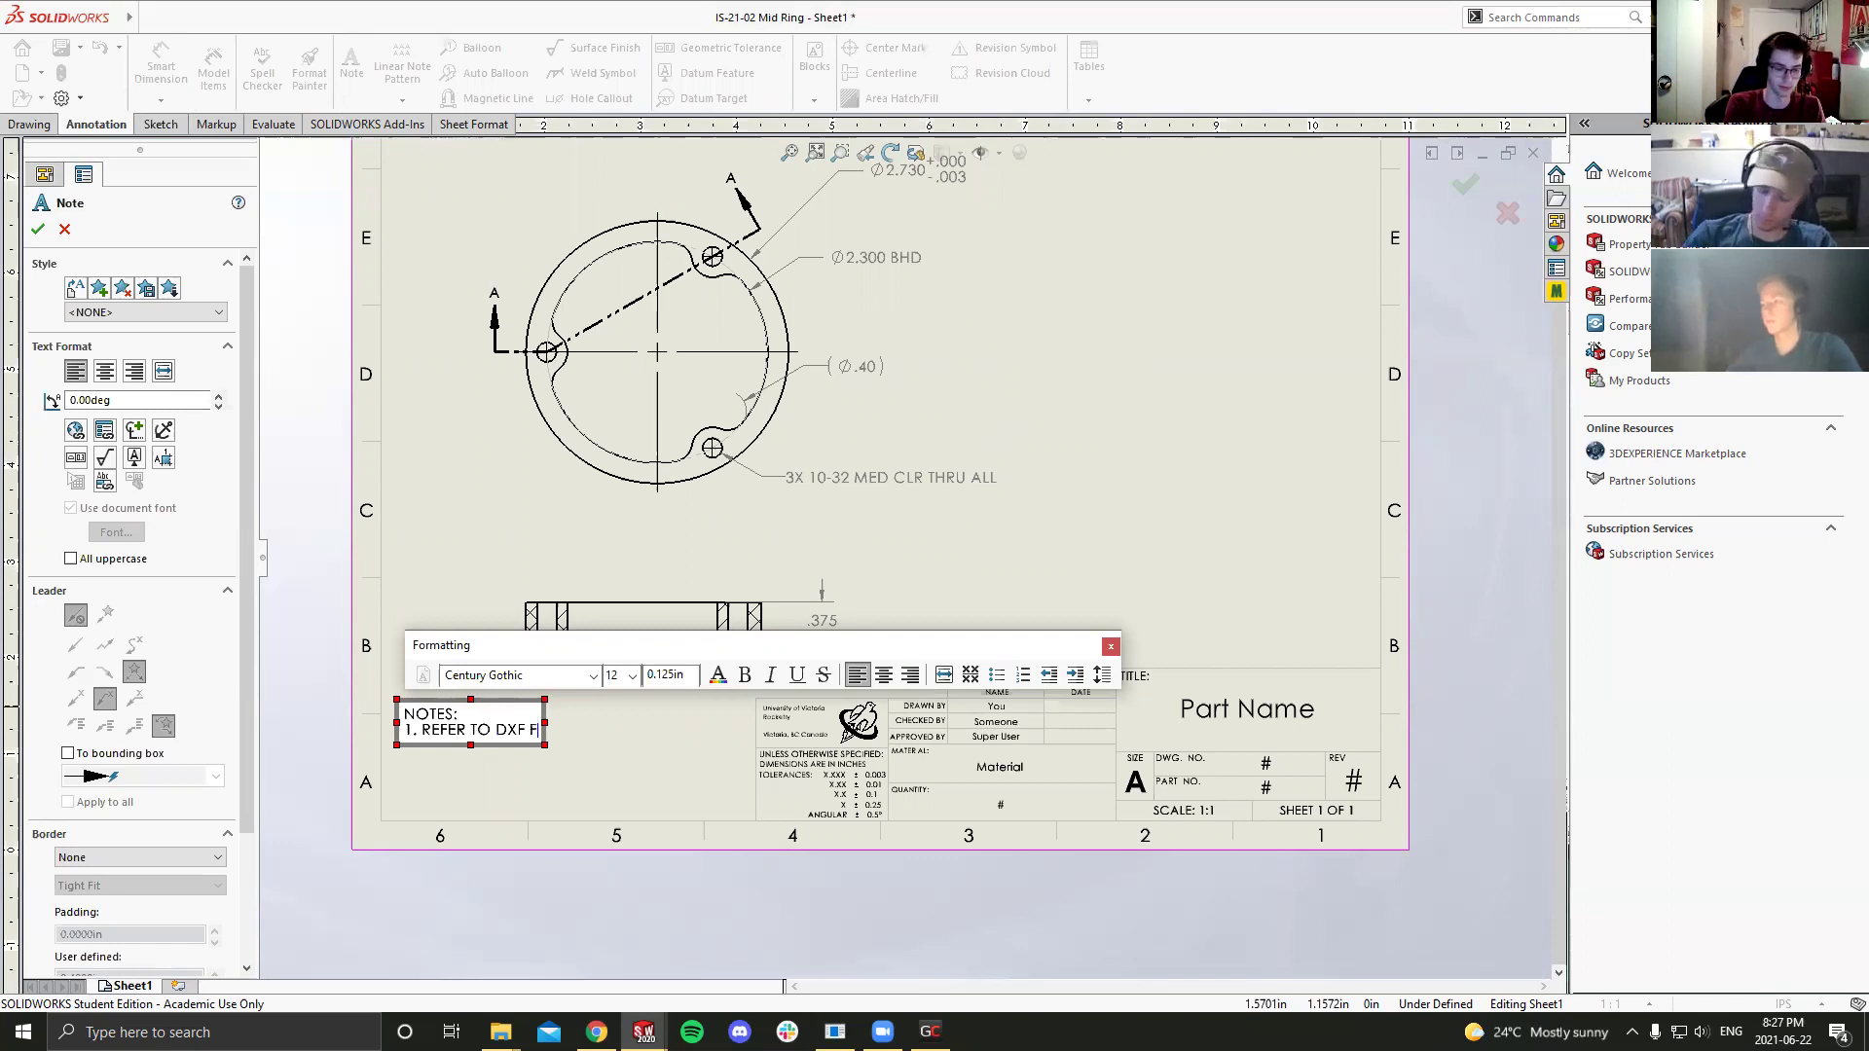
{"action": "type", "text": "OR INNER"}
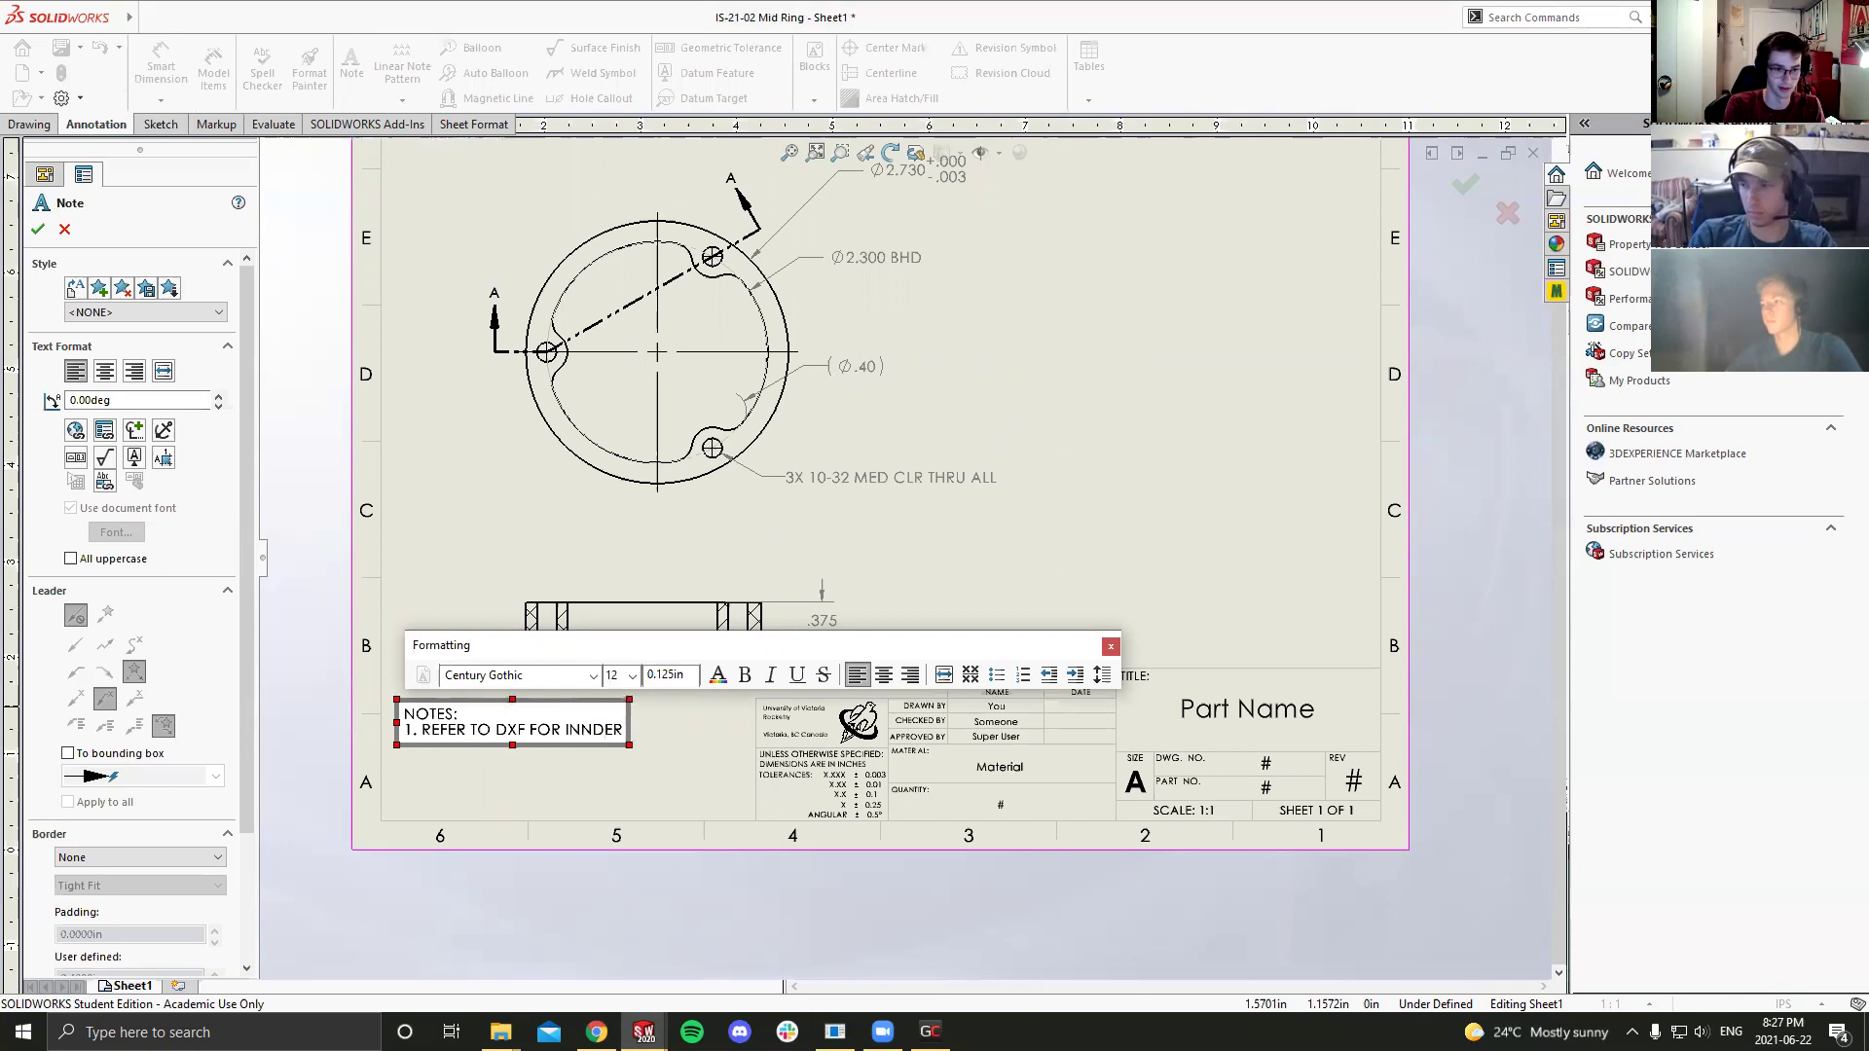
{"action": "key", "text": "BackSpace"}
{"action": "type", "text": "R PROFILE"}
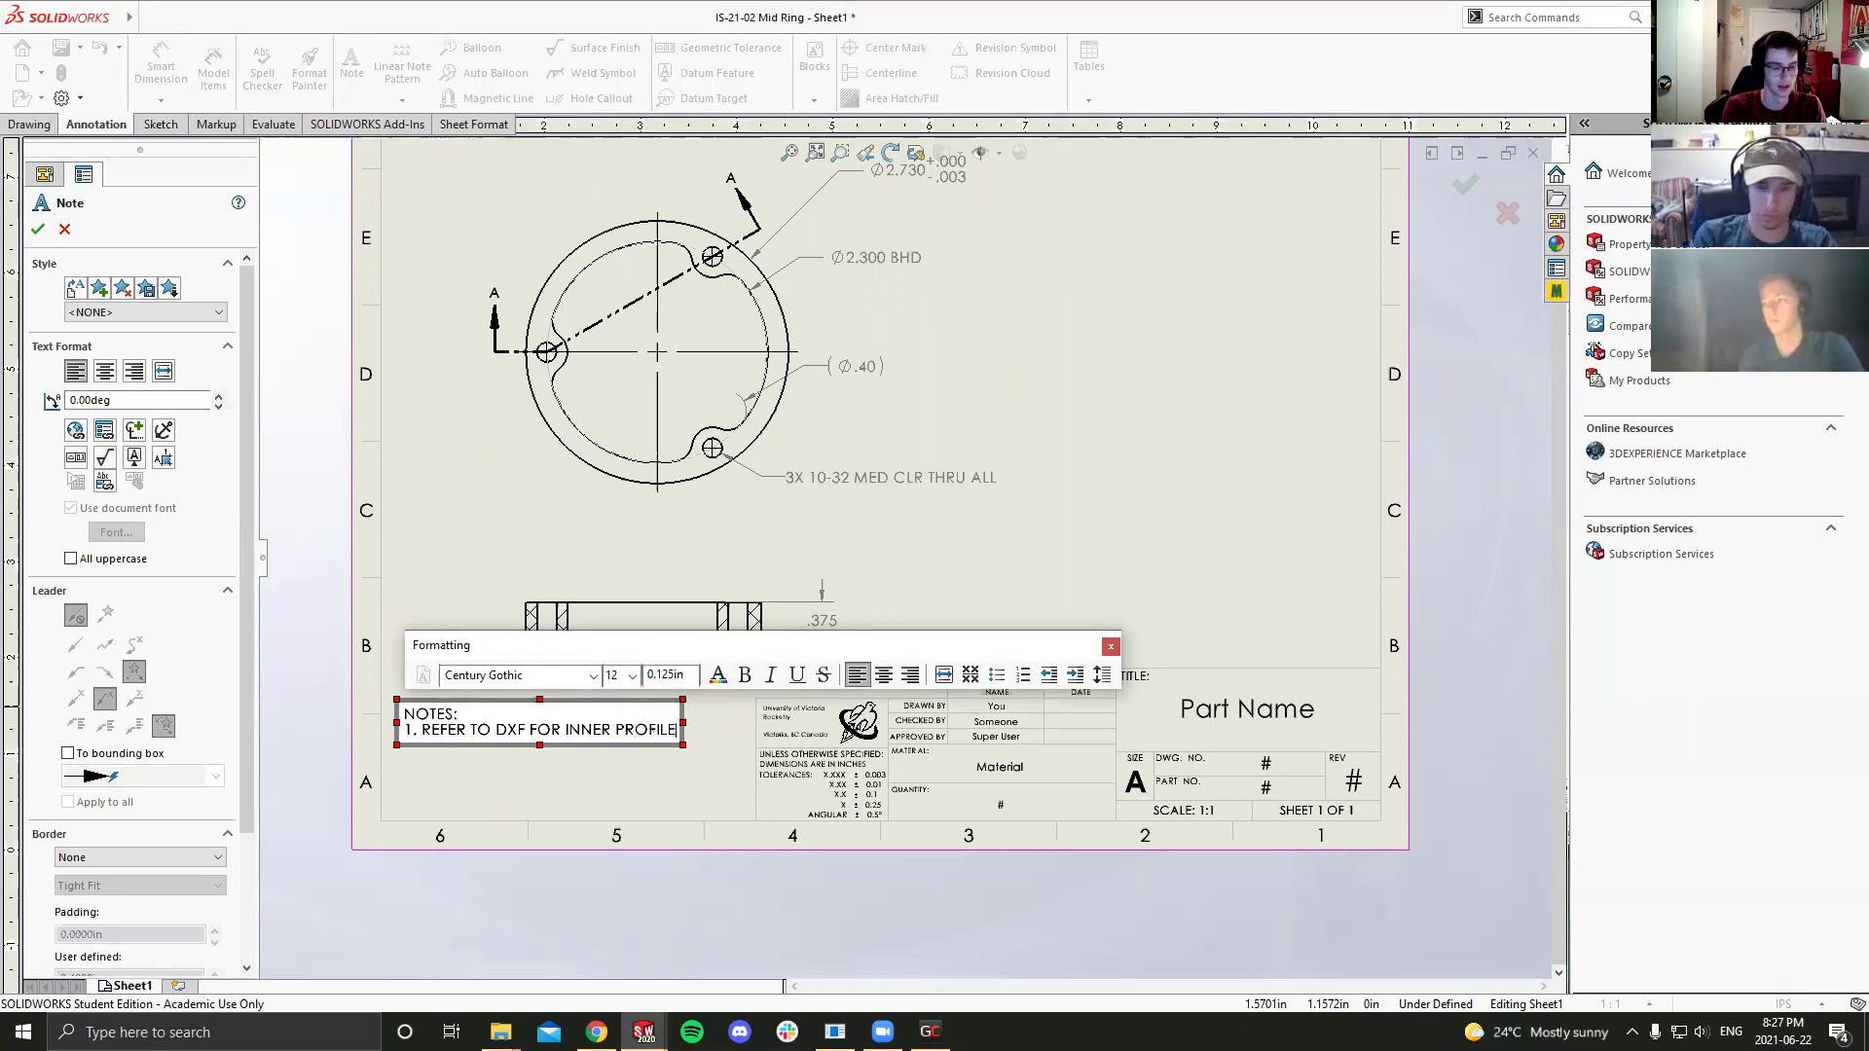
{"action": "key", "text": "Return"}
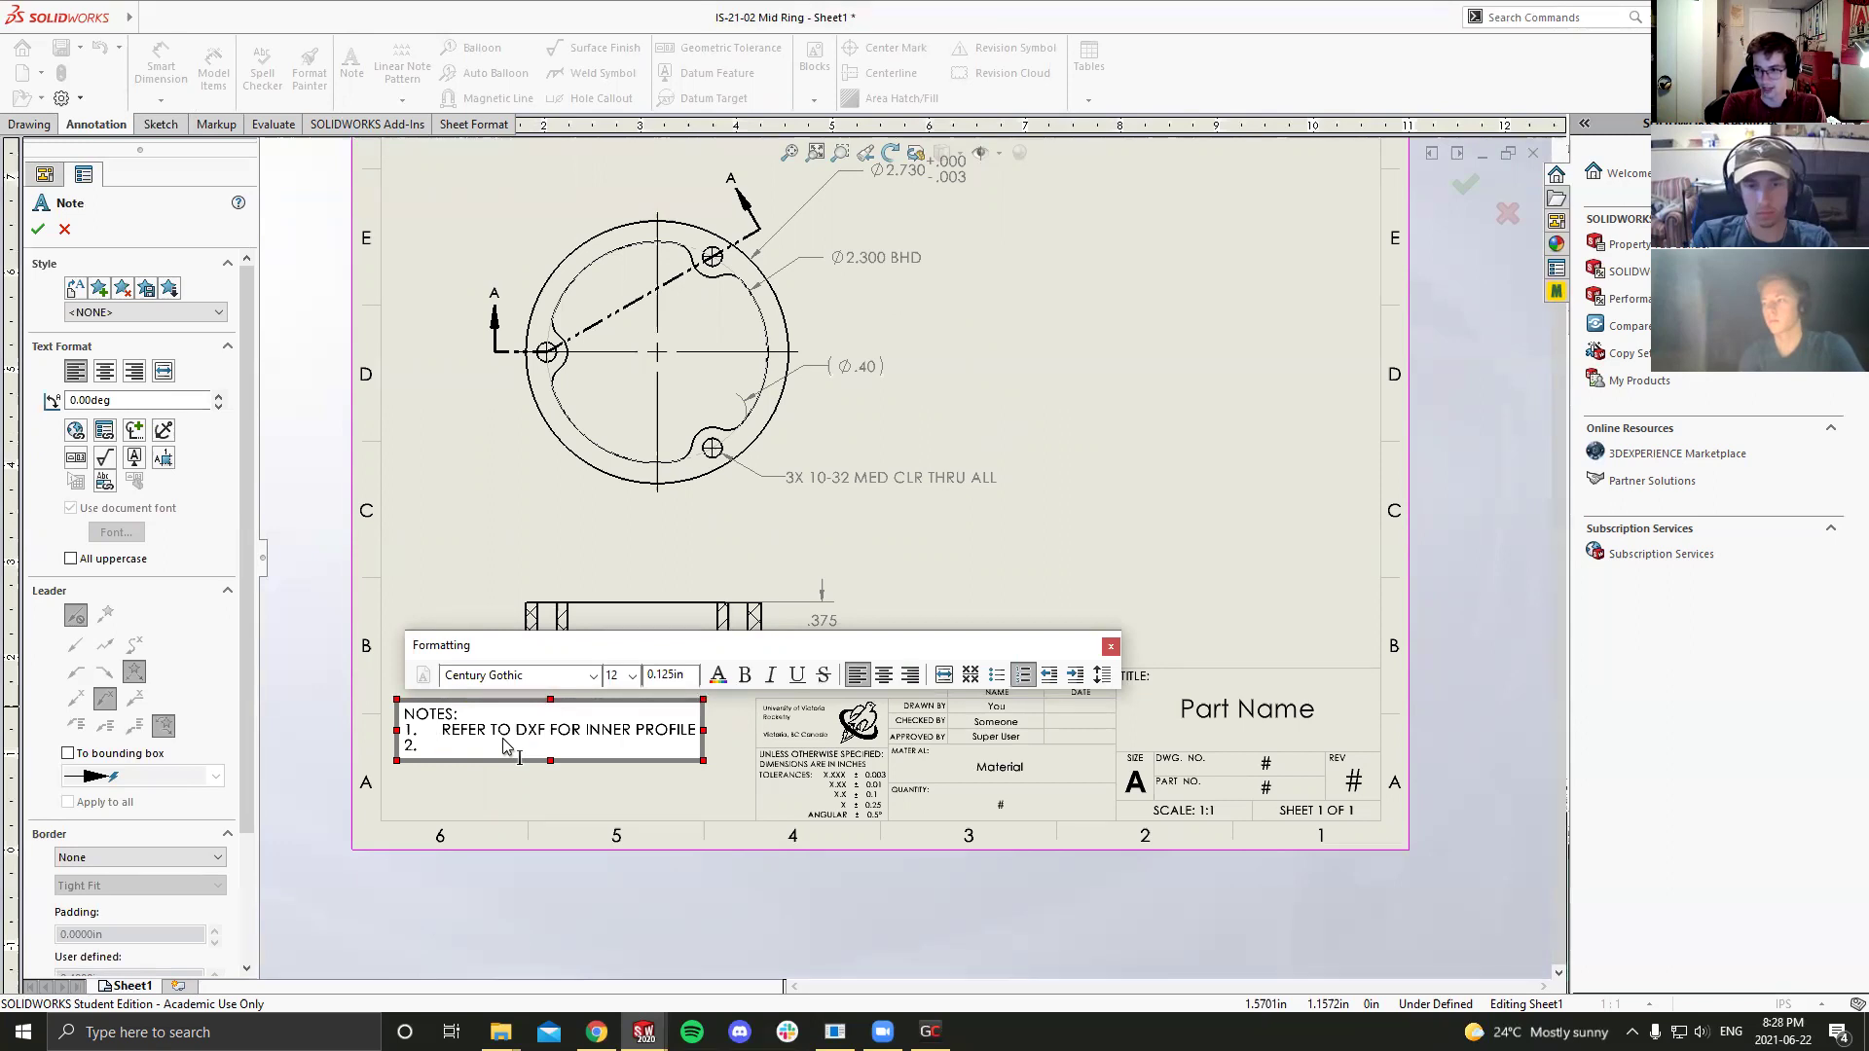
{"action": "type", "text": "DE"}
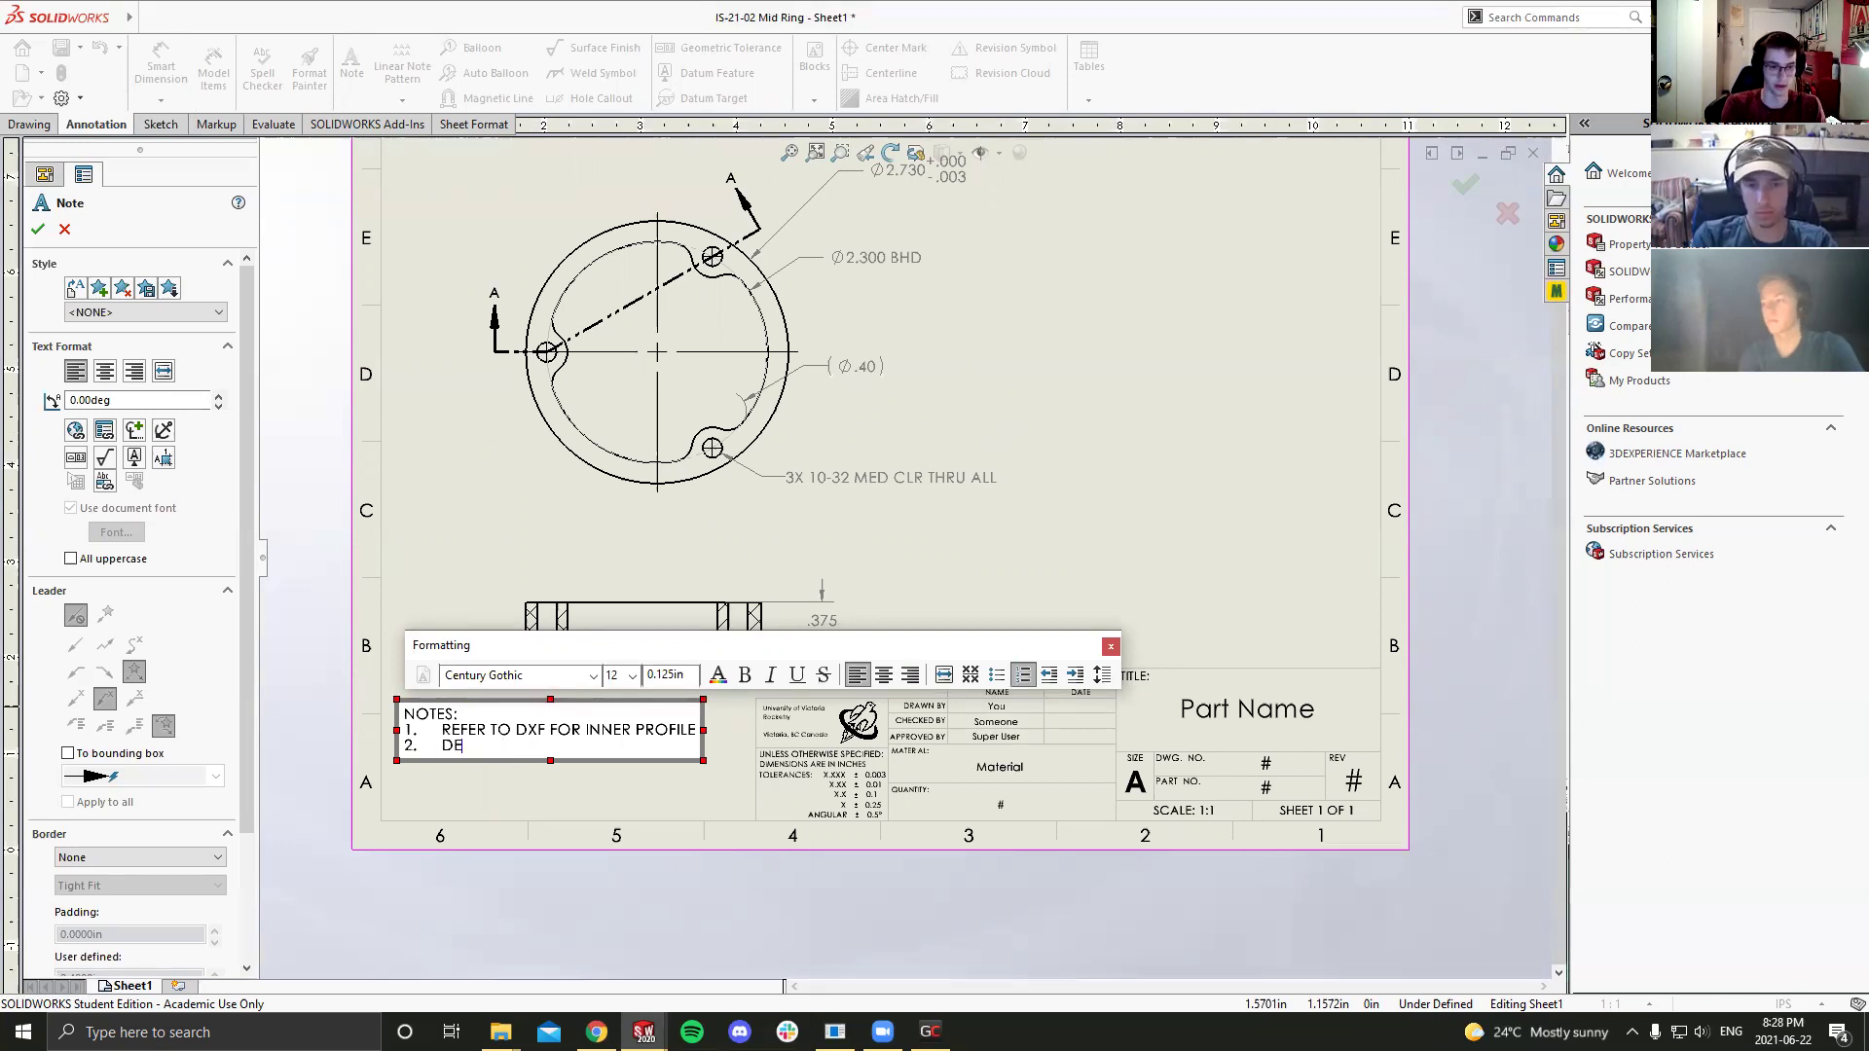
{"action": "type", "text": "BURE ANDN"}
{"action": "type", "text": "REMOVE "}
{"action": "type", "text": "SHARP"}
{"action": "type", "text": " EDH"}
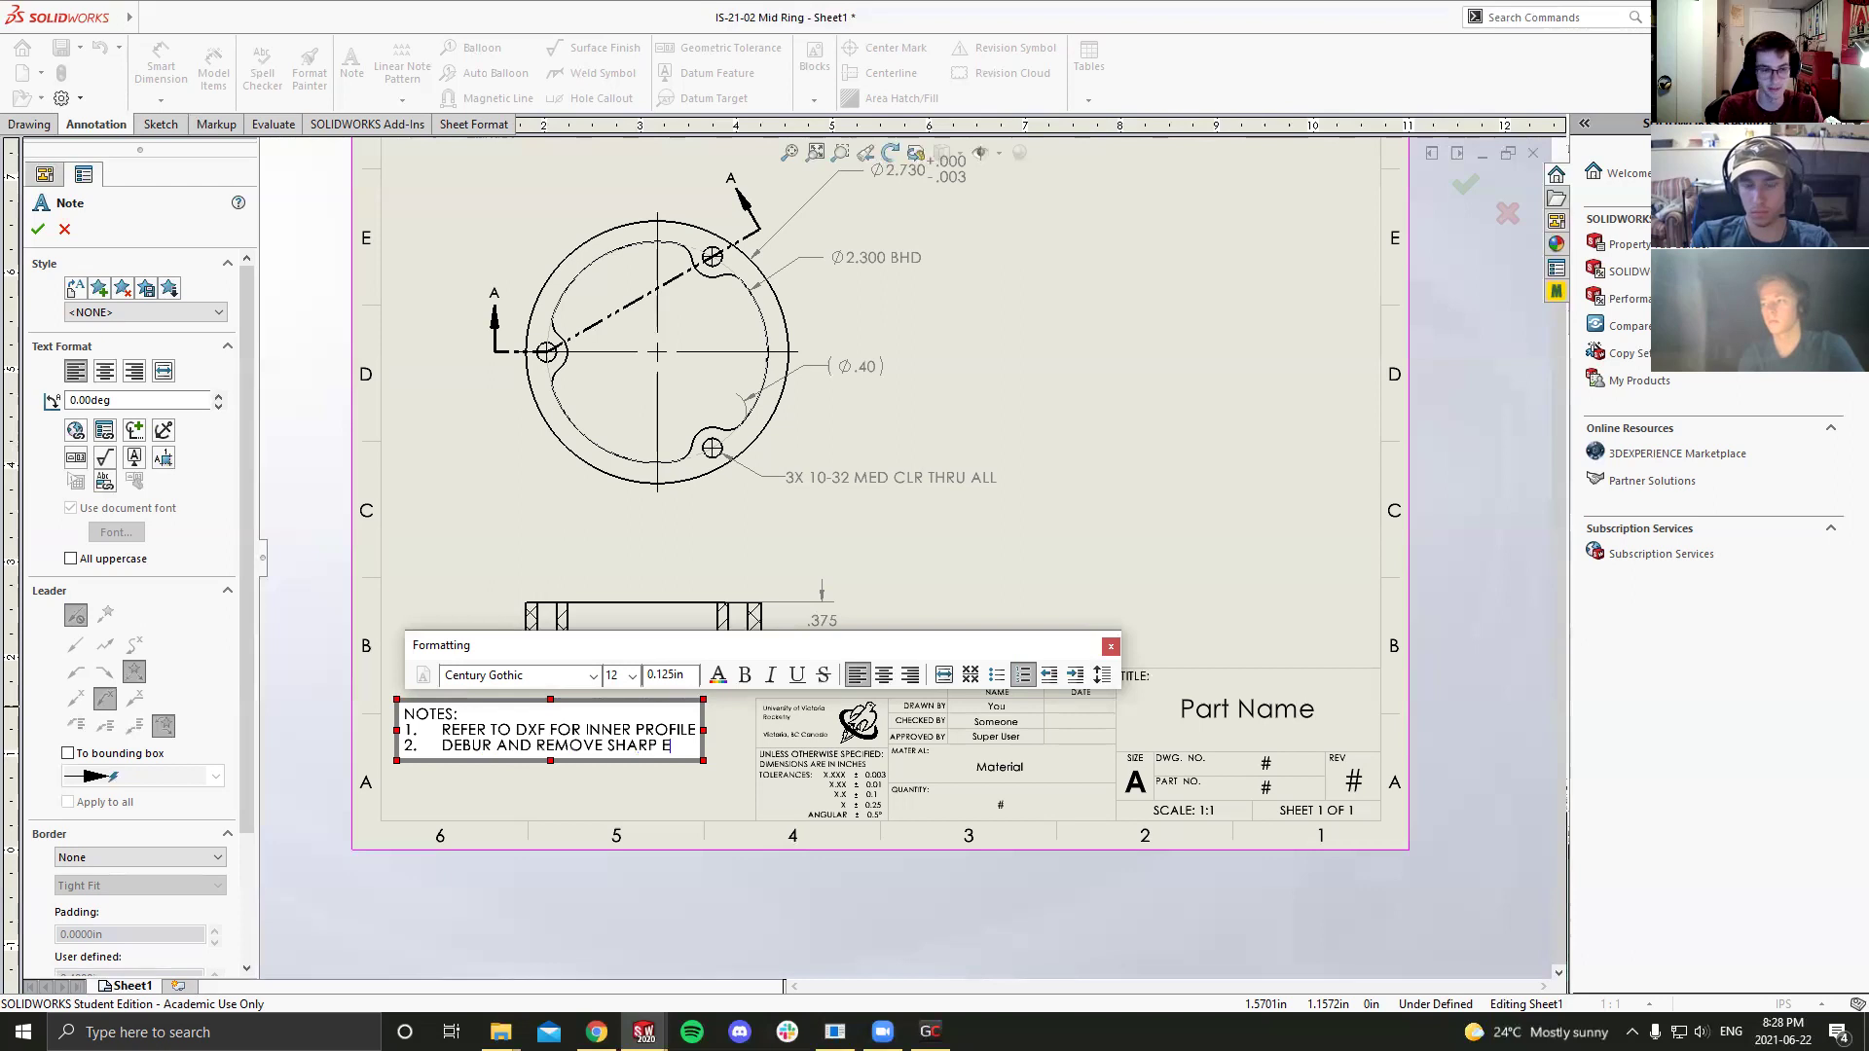
{"action": "key", "text": "BackSpace"}
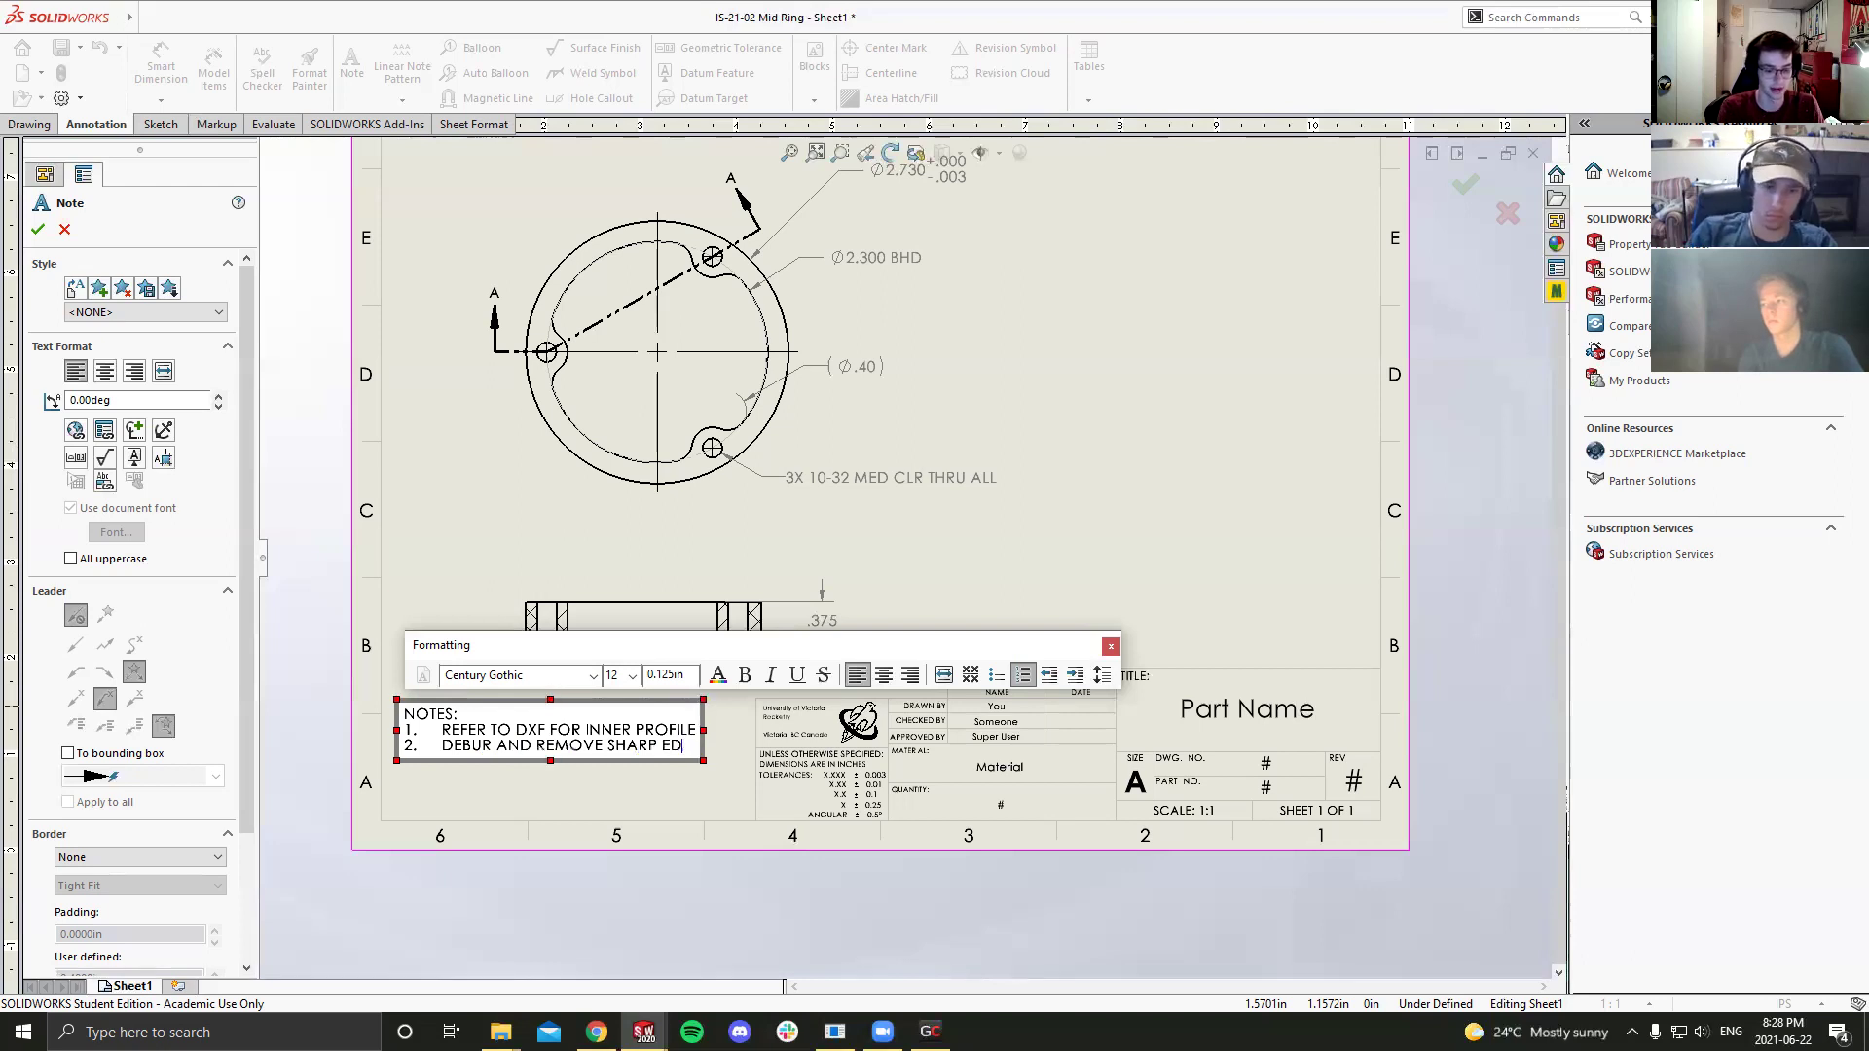
Step: Complete note 2 as 'DEBUR AND REMOVE SHARP EDGES' and finish the notes block
{"action": "type", "text": "GES"}
{"action": "left_click", "coordinate": [508, 794]}
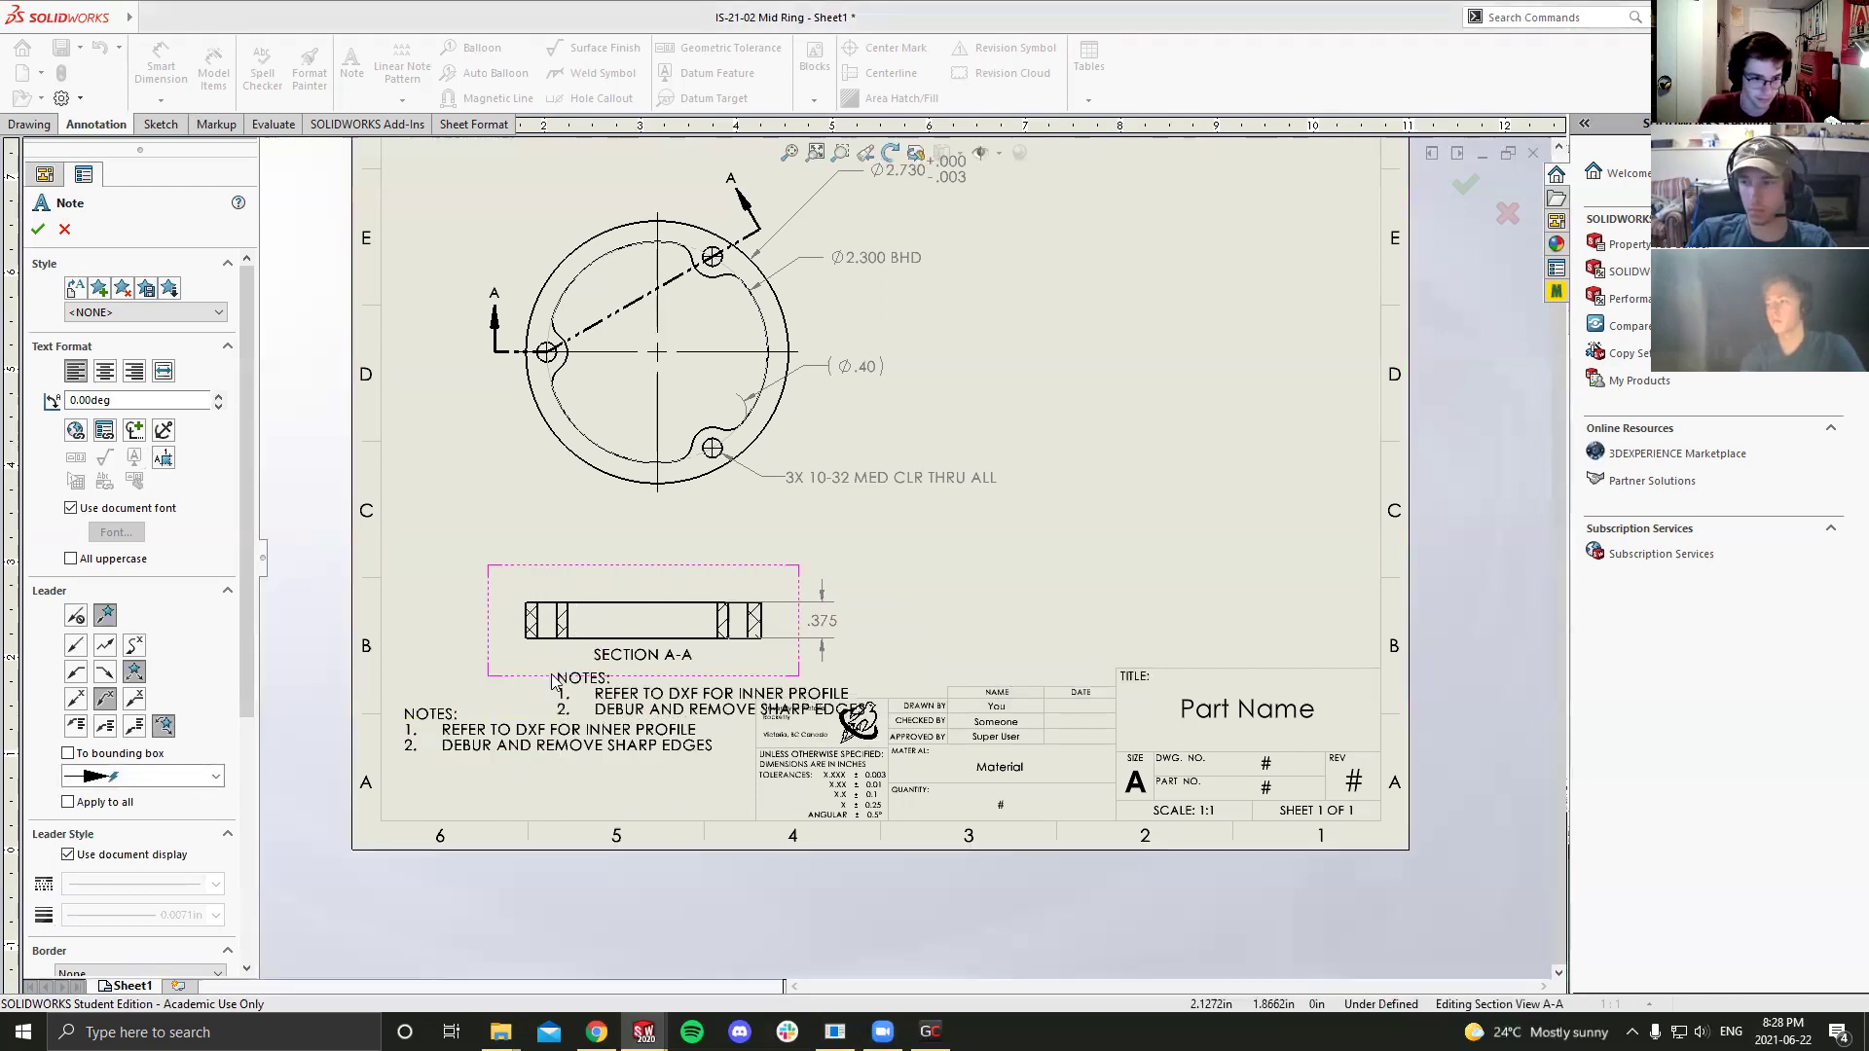
{"action": "key", "text": "Escape"}
{"action": "scroll", "coordinate": [525, 712], "scroll_direction": "down", "scroll_amount": 2}
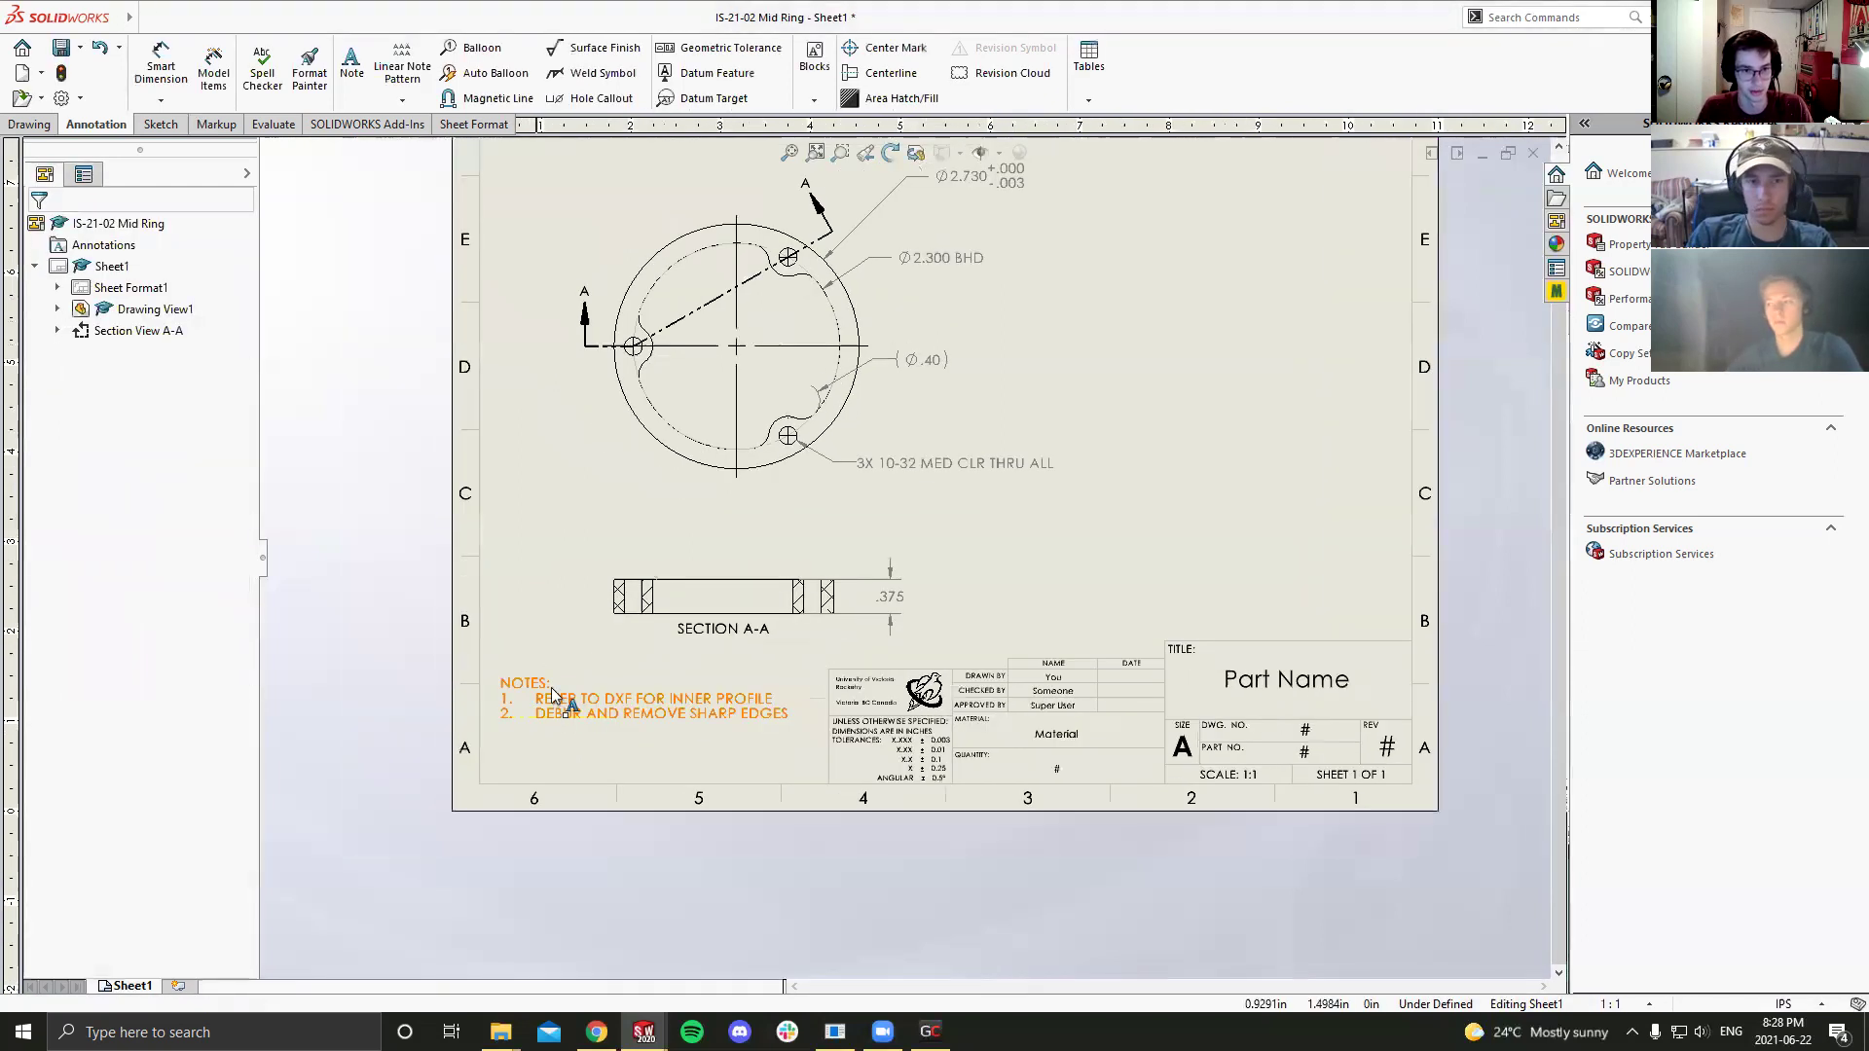
{"action": "left_click", "coordinate": [604, 703]}
{"action": "left_click", "coordinate": [709, 737]}
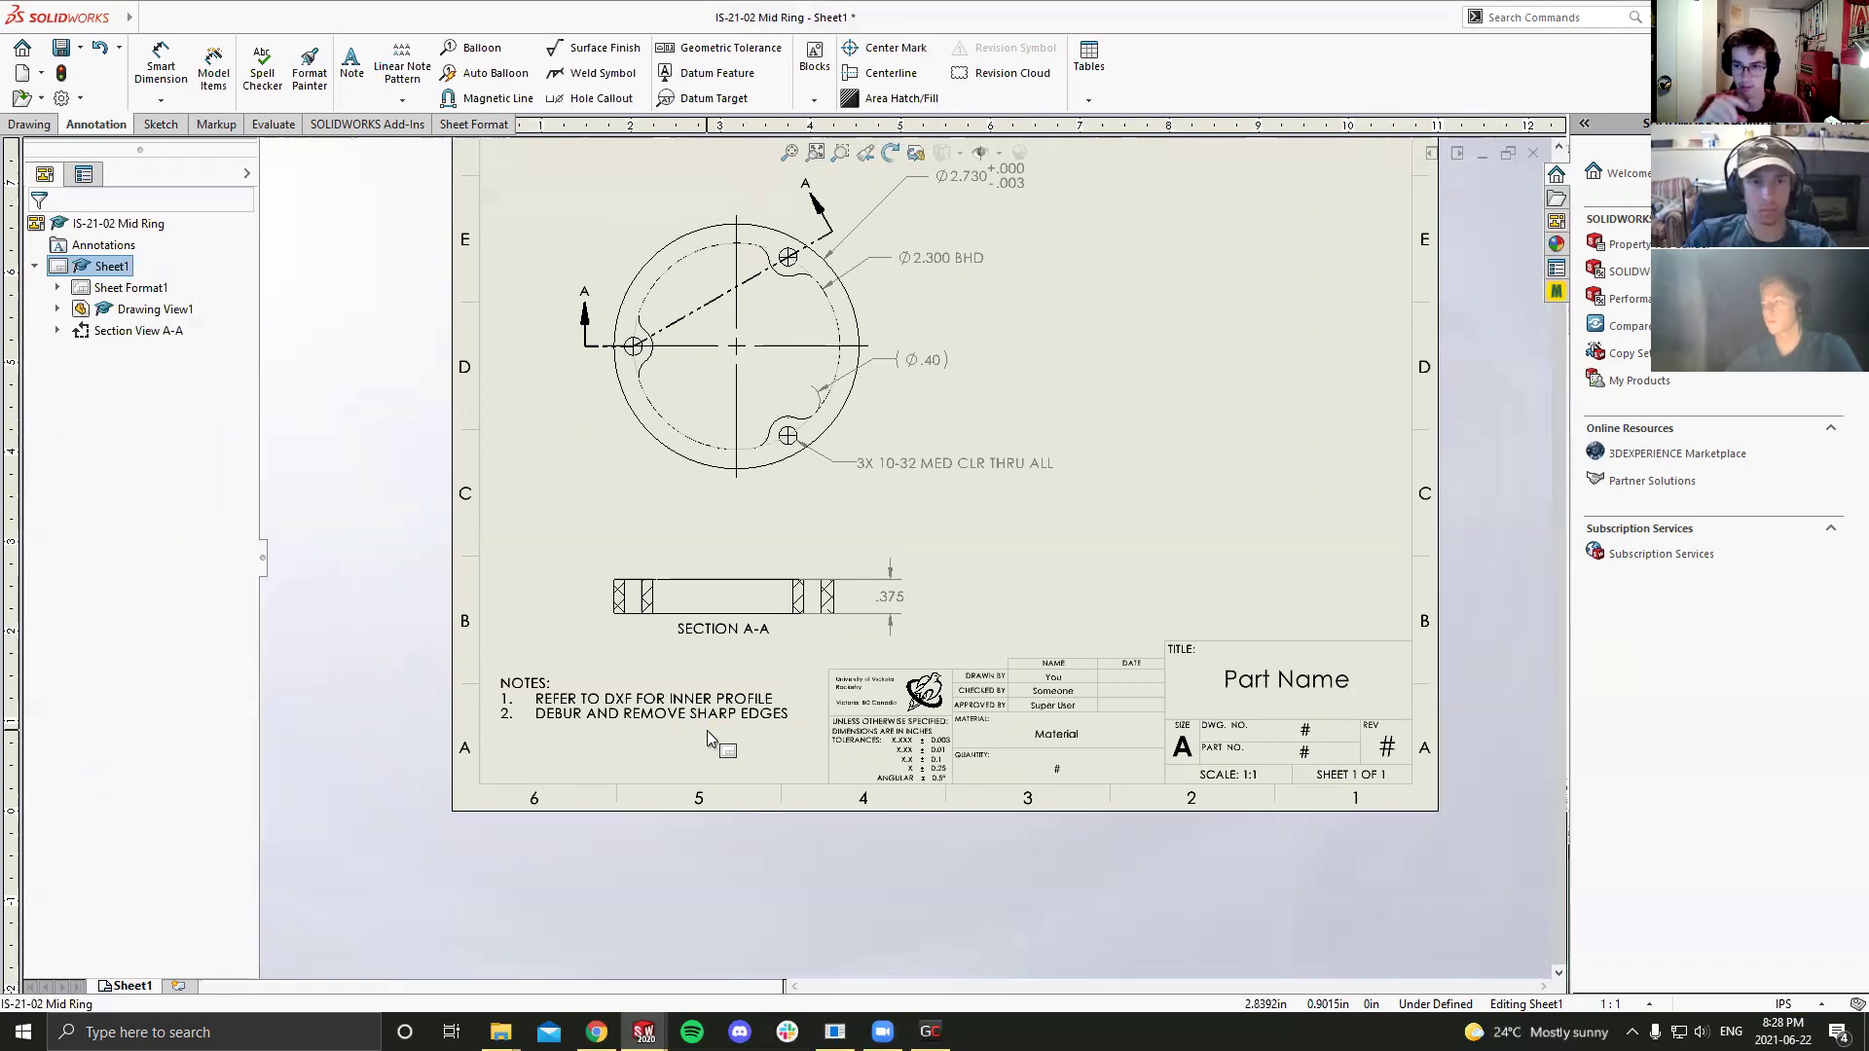
Step: Save the Mid Ring drawing and zoom to fit the whole sheet
{"action": "key", "text": "ctrl+s"}
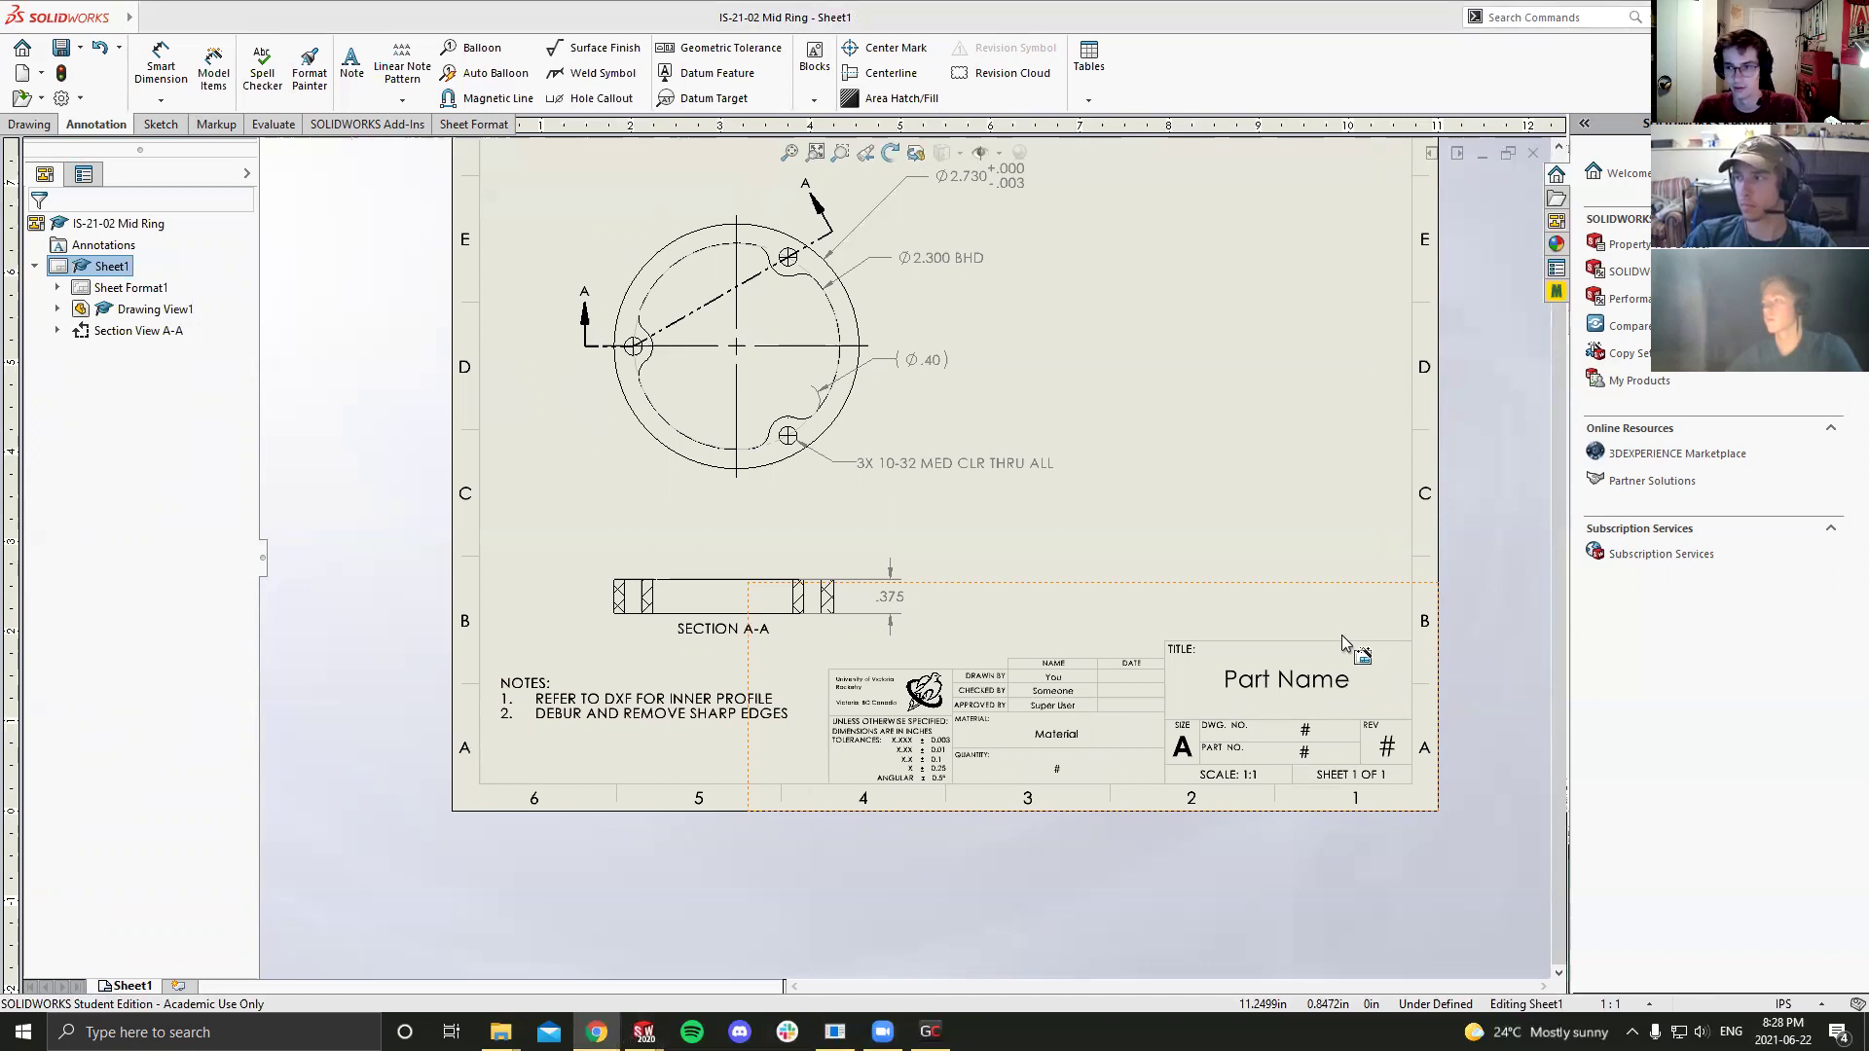
{"action": "scroll", "coordinate": [1341, 635], "scroll_direction": "up", "scroll_amount": 3}
{"action": "scroll", "coordinate": [961, 467], "scroll_direction": "down", "scroll_amount": 6}
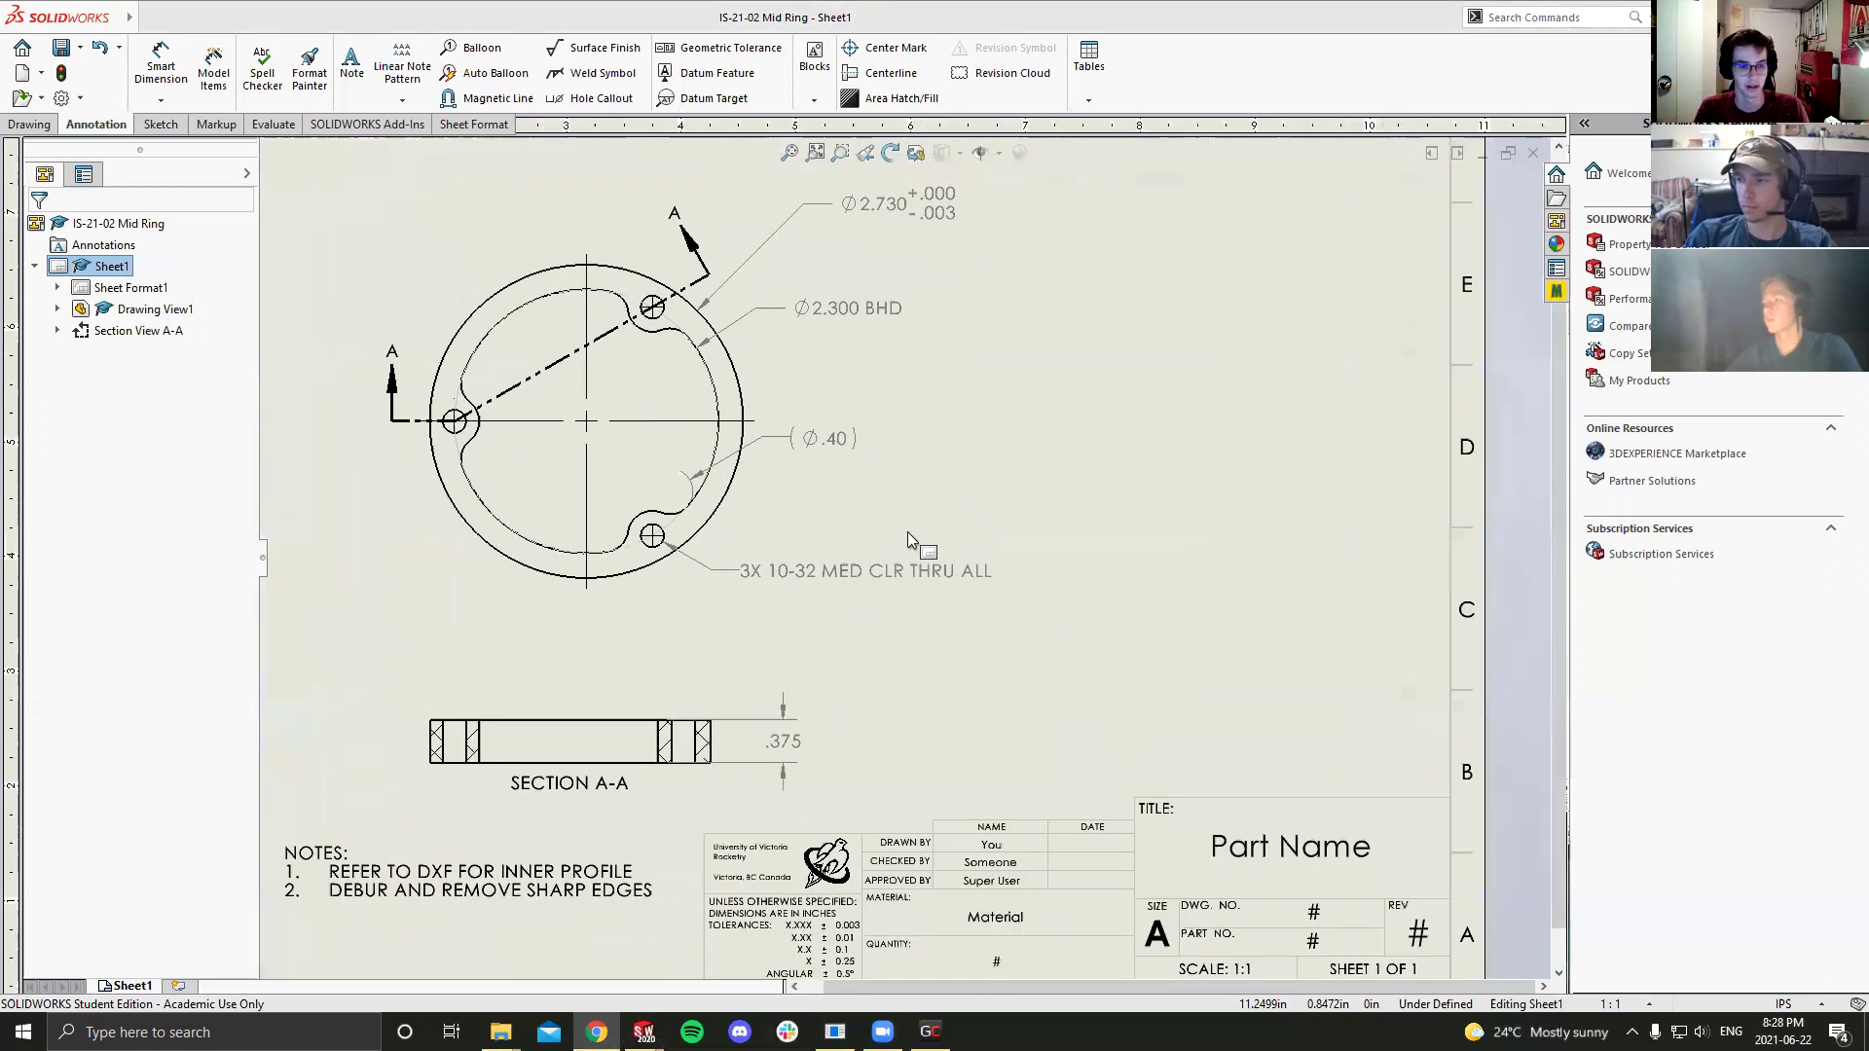
{"action": "key", "text": "f"}
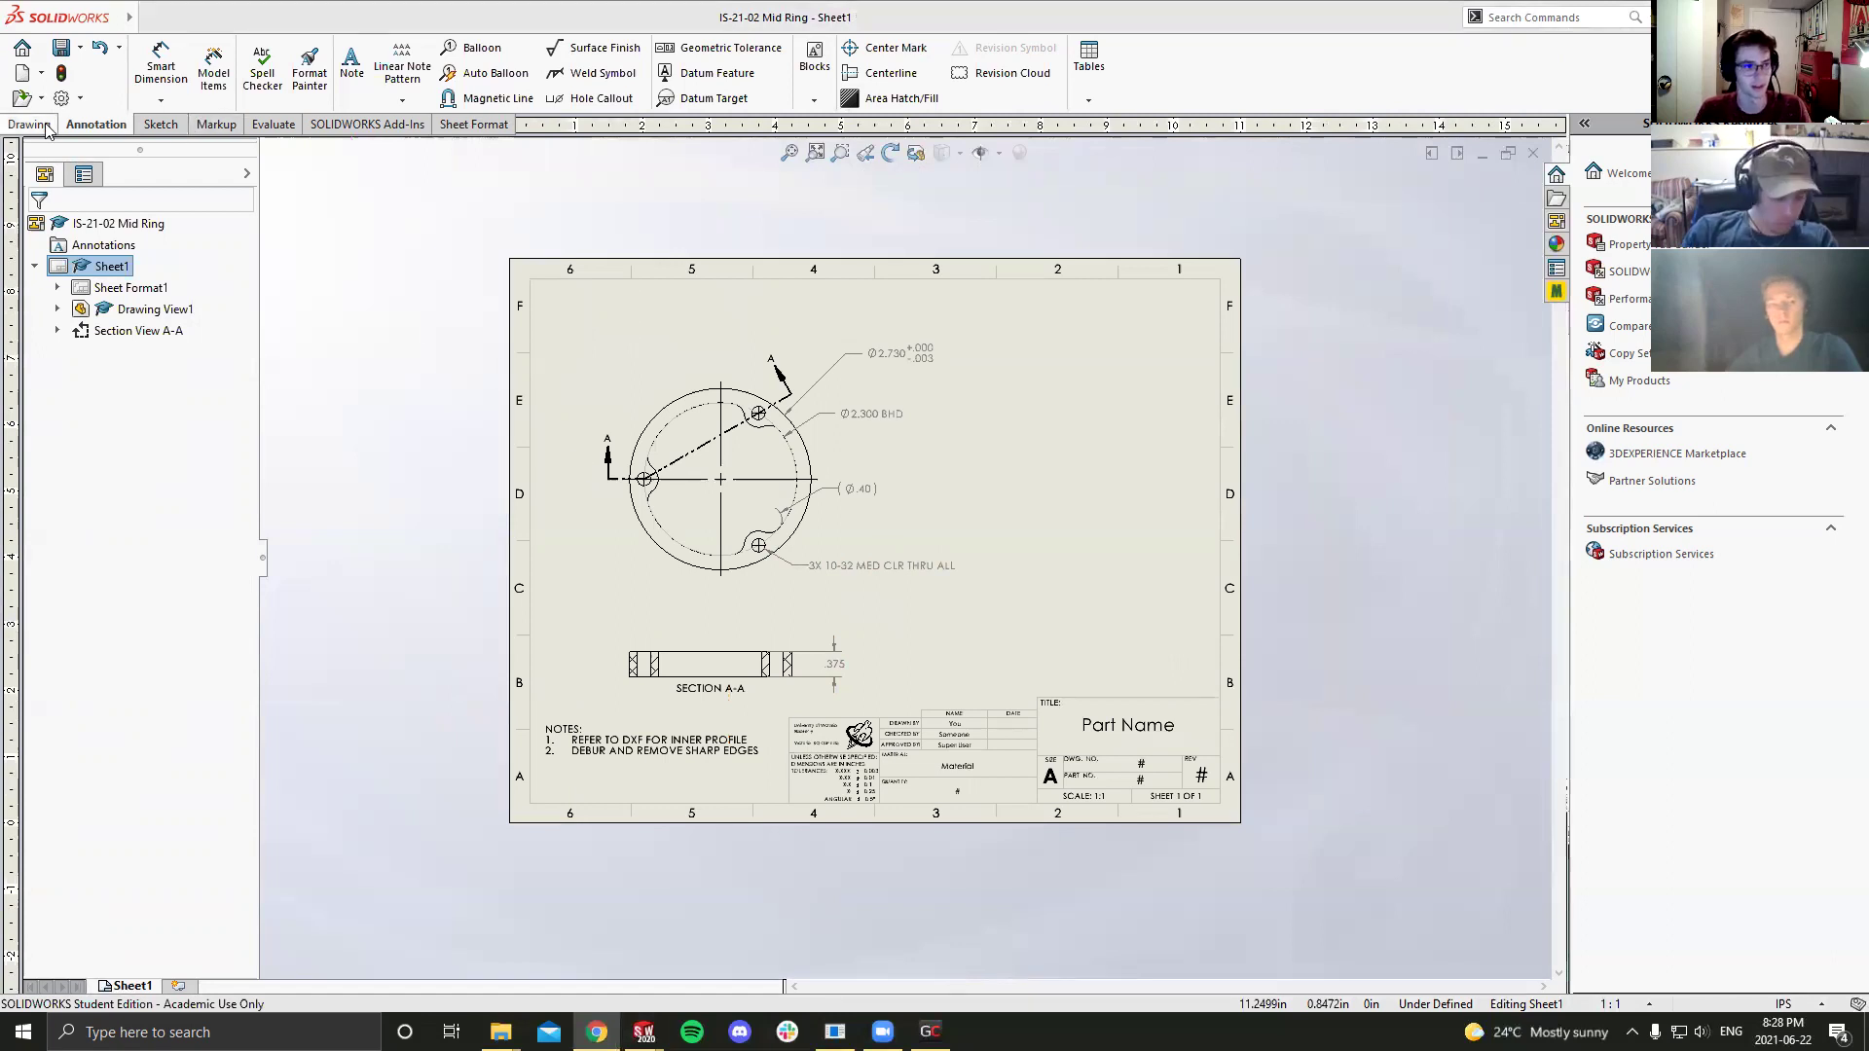
Step: Create a new drawing and place a top view of the IS-21-03 End Ring part
{"action": "left_click", "coordinate": [22, 72]}
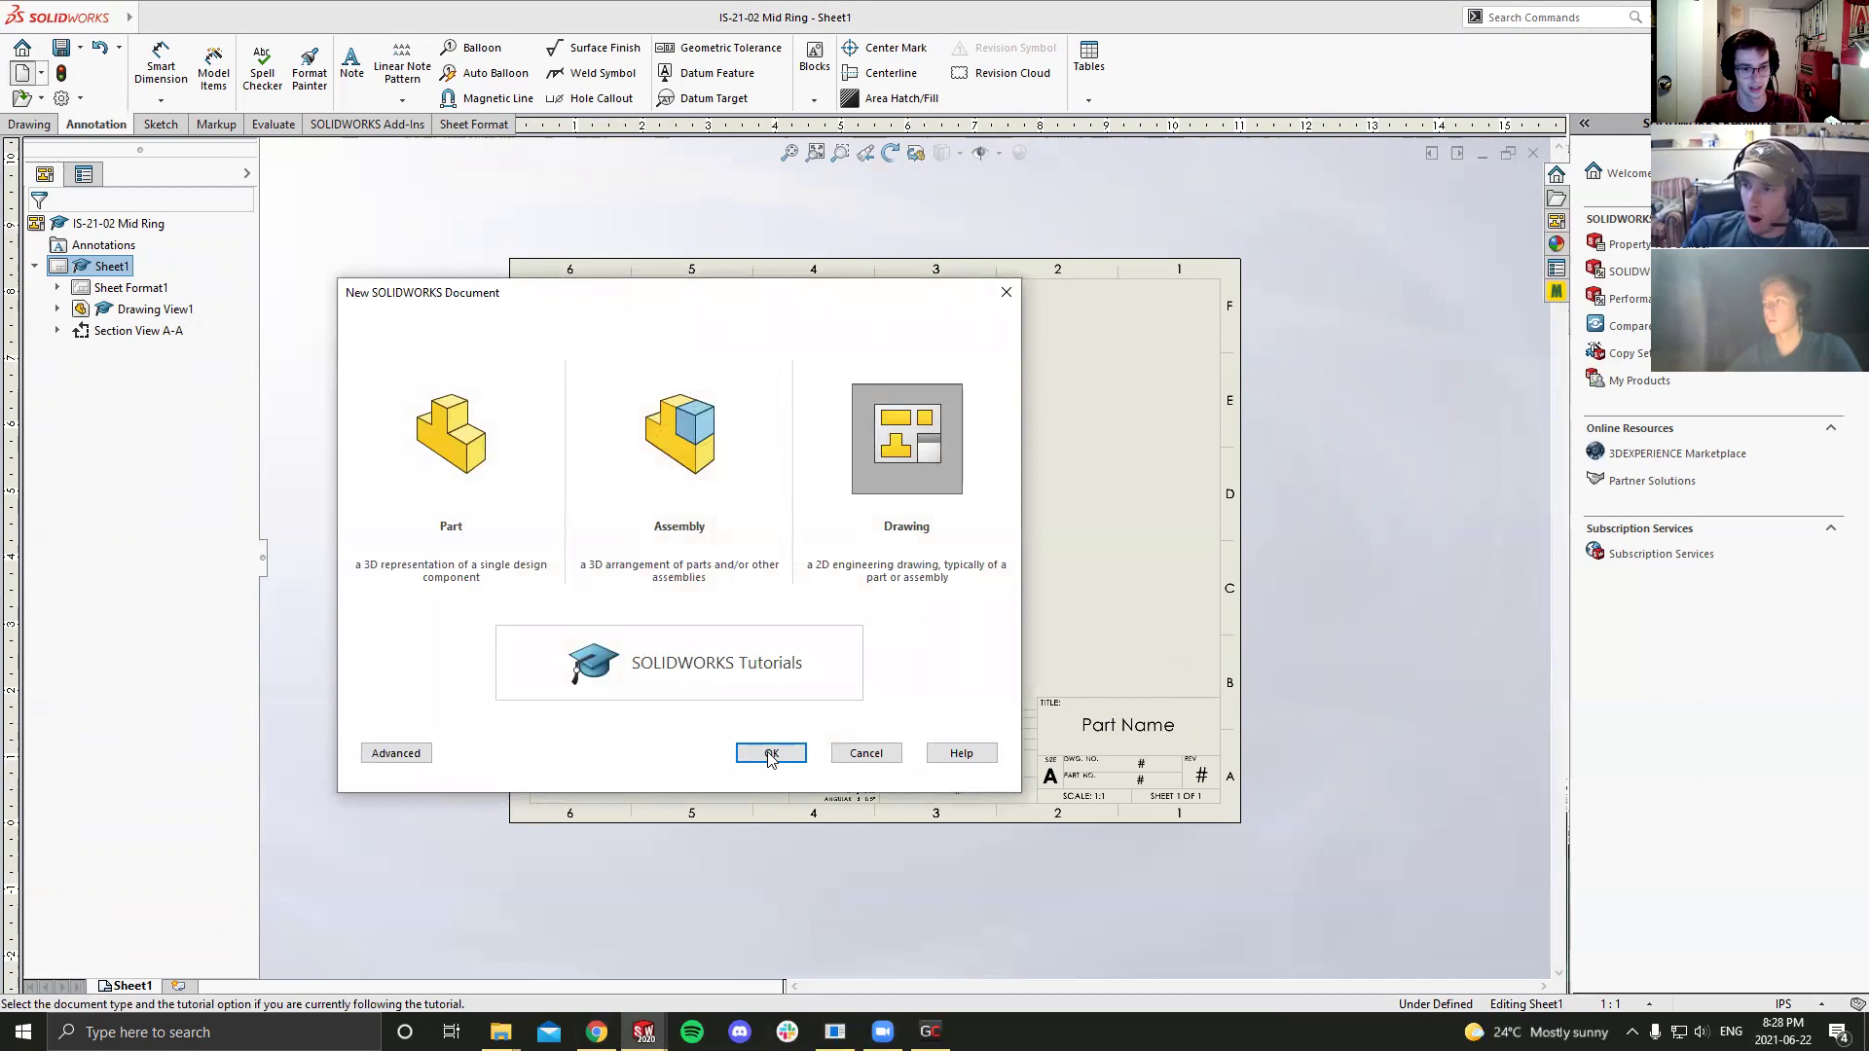
{"action": "left_click", "coordinate": [769, 755]}
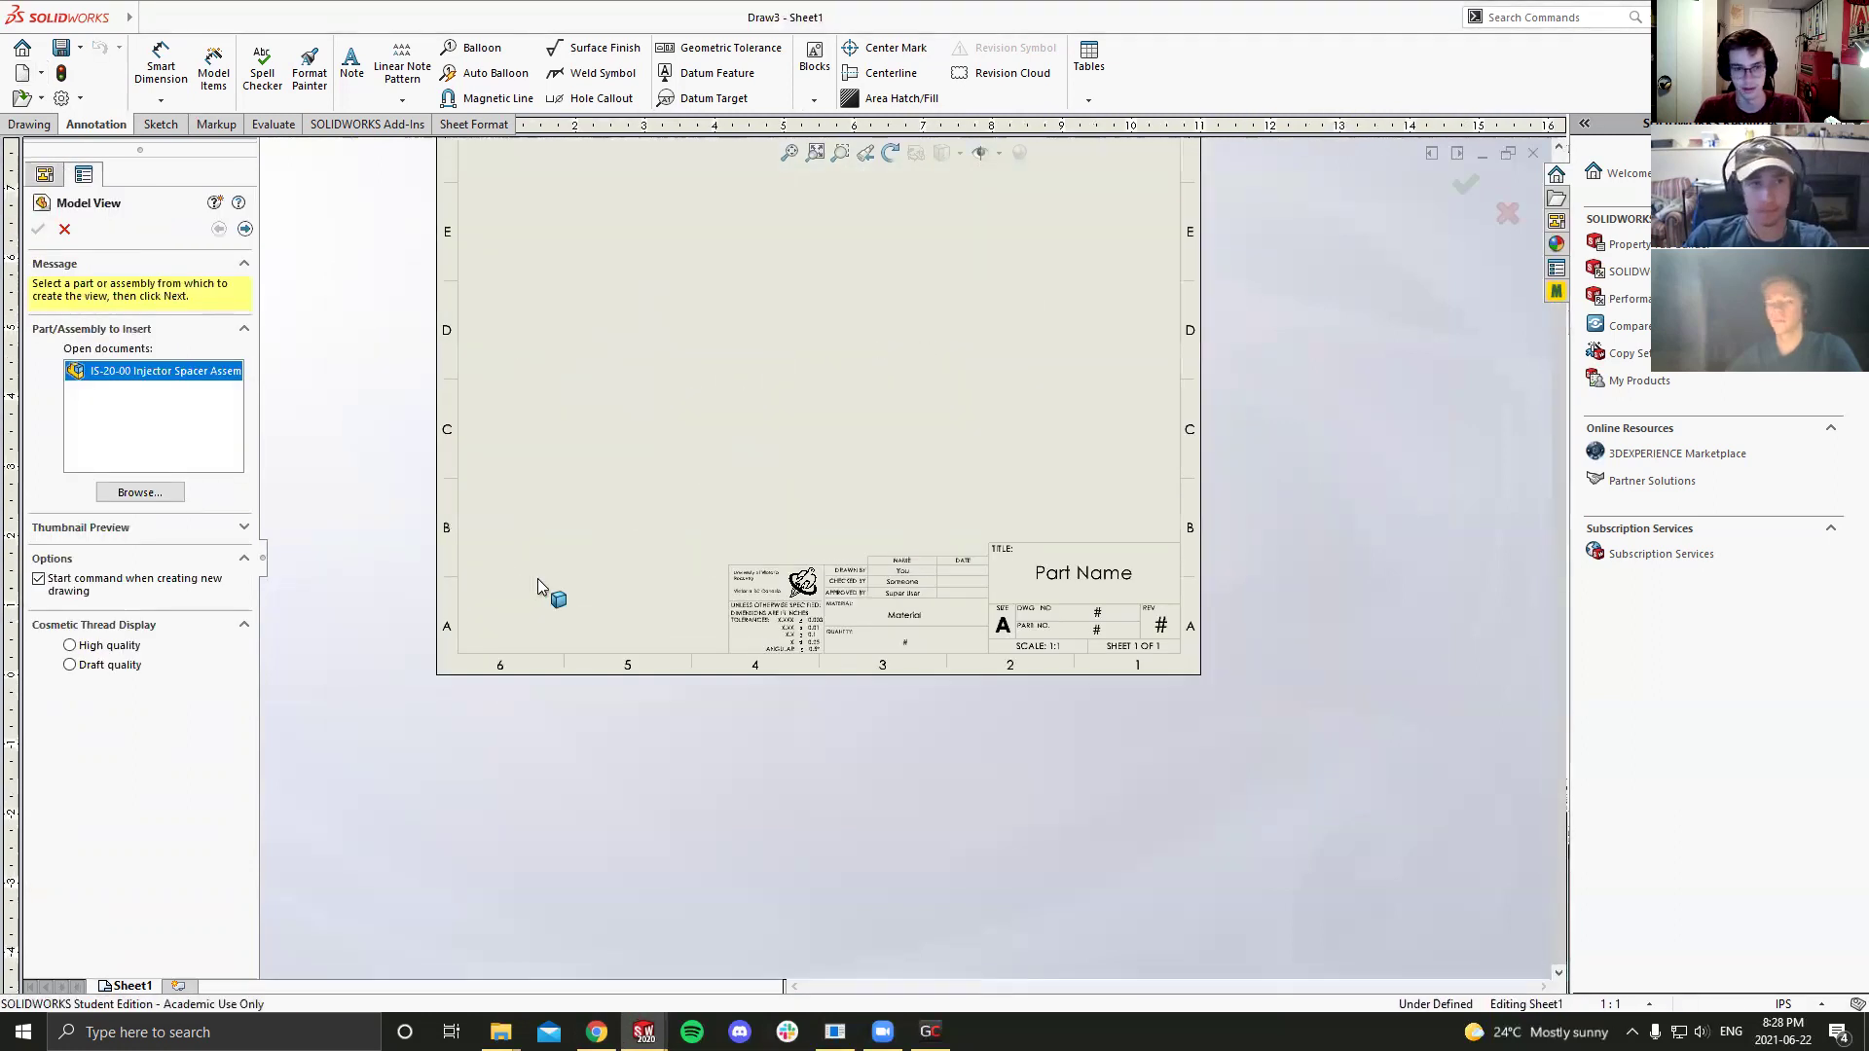
{"action": "left_click", "coordinate": [129, 497]}
{"action": "left_click", "coordinate": [856, 526]}
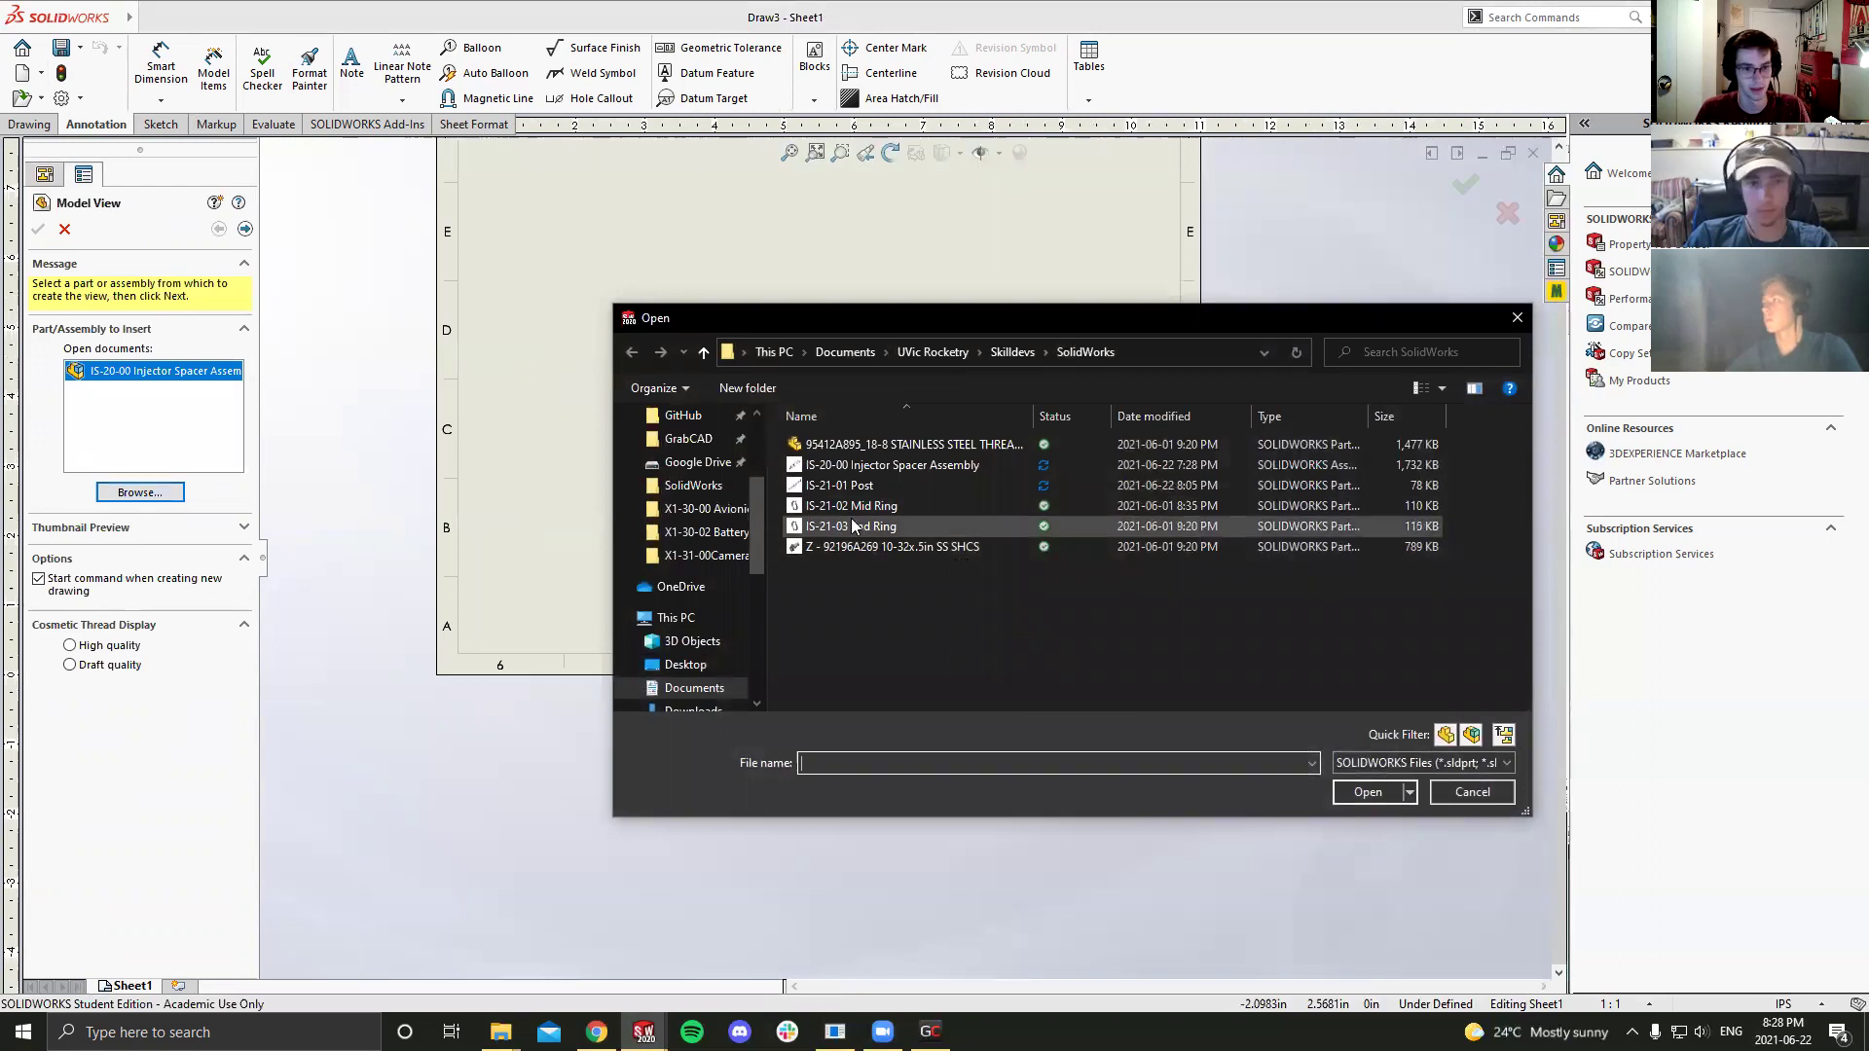
{"action": "left_click", "coordinate": [1382, 792]}
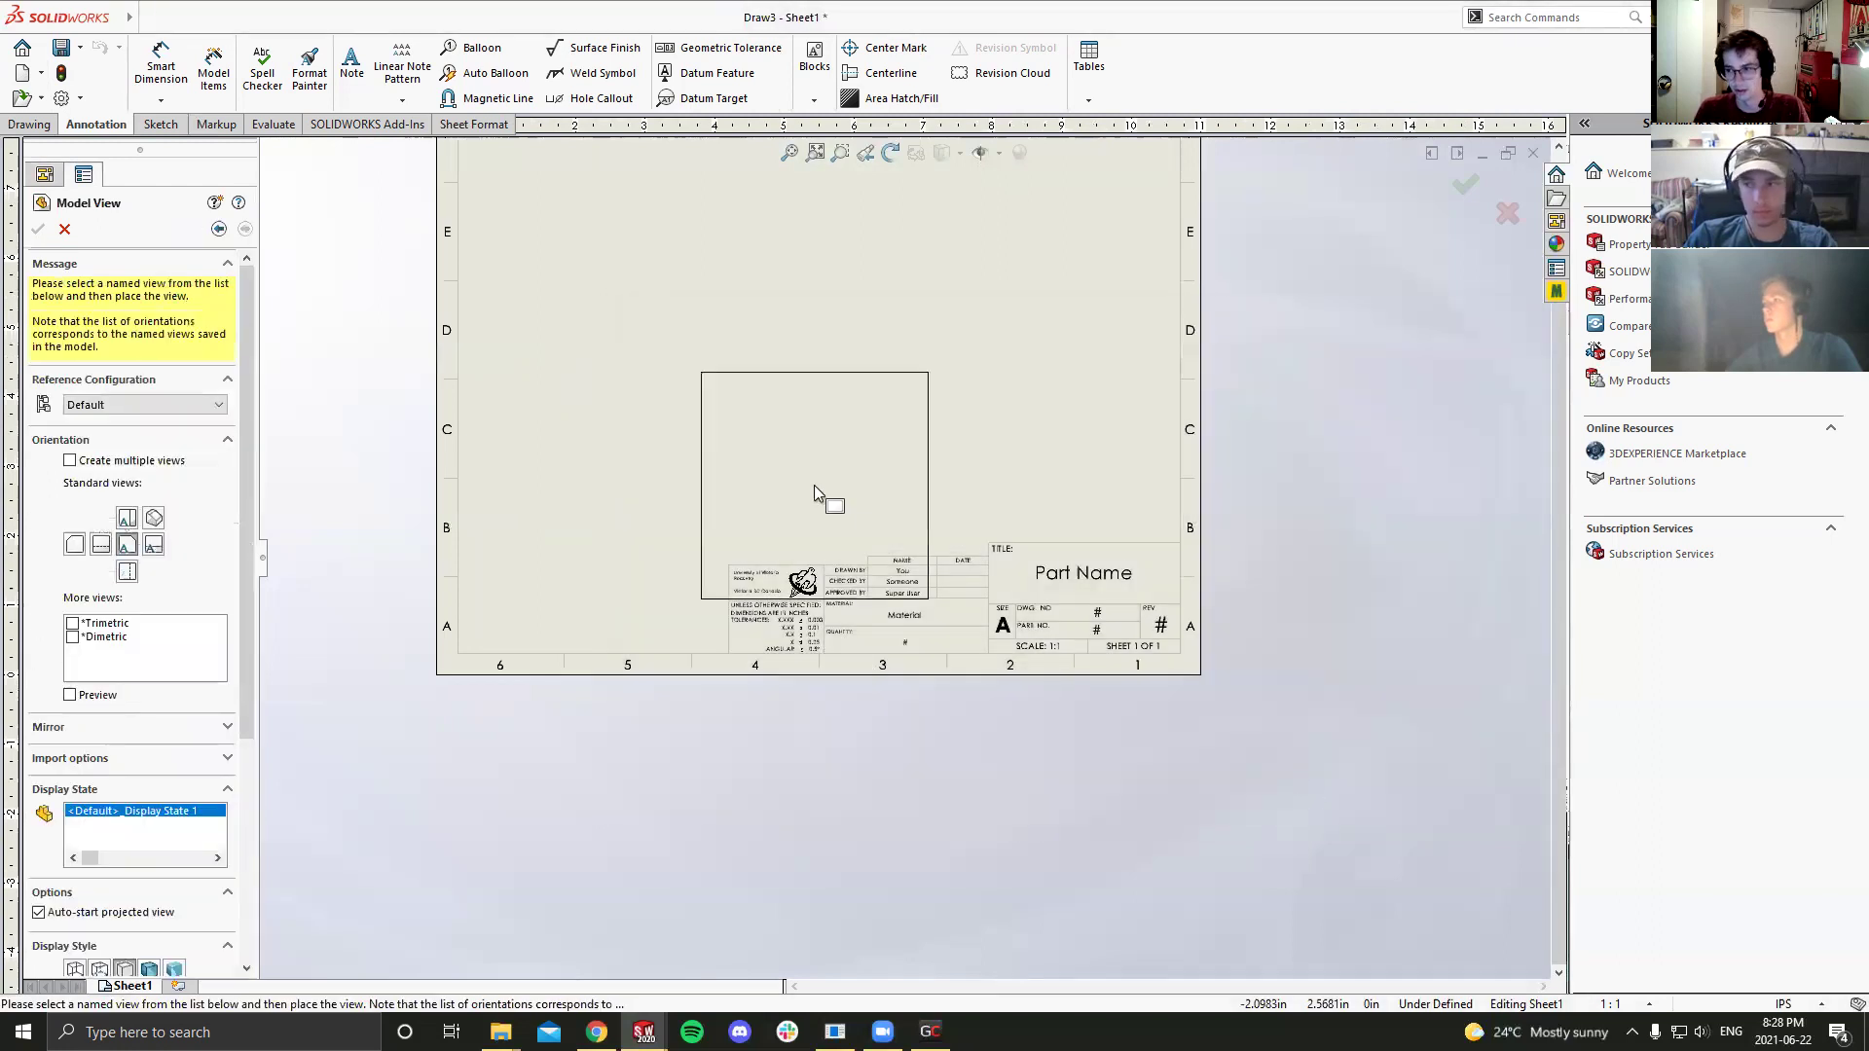
{"action": "left_click", "coordinate": [721, 322]}
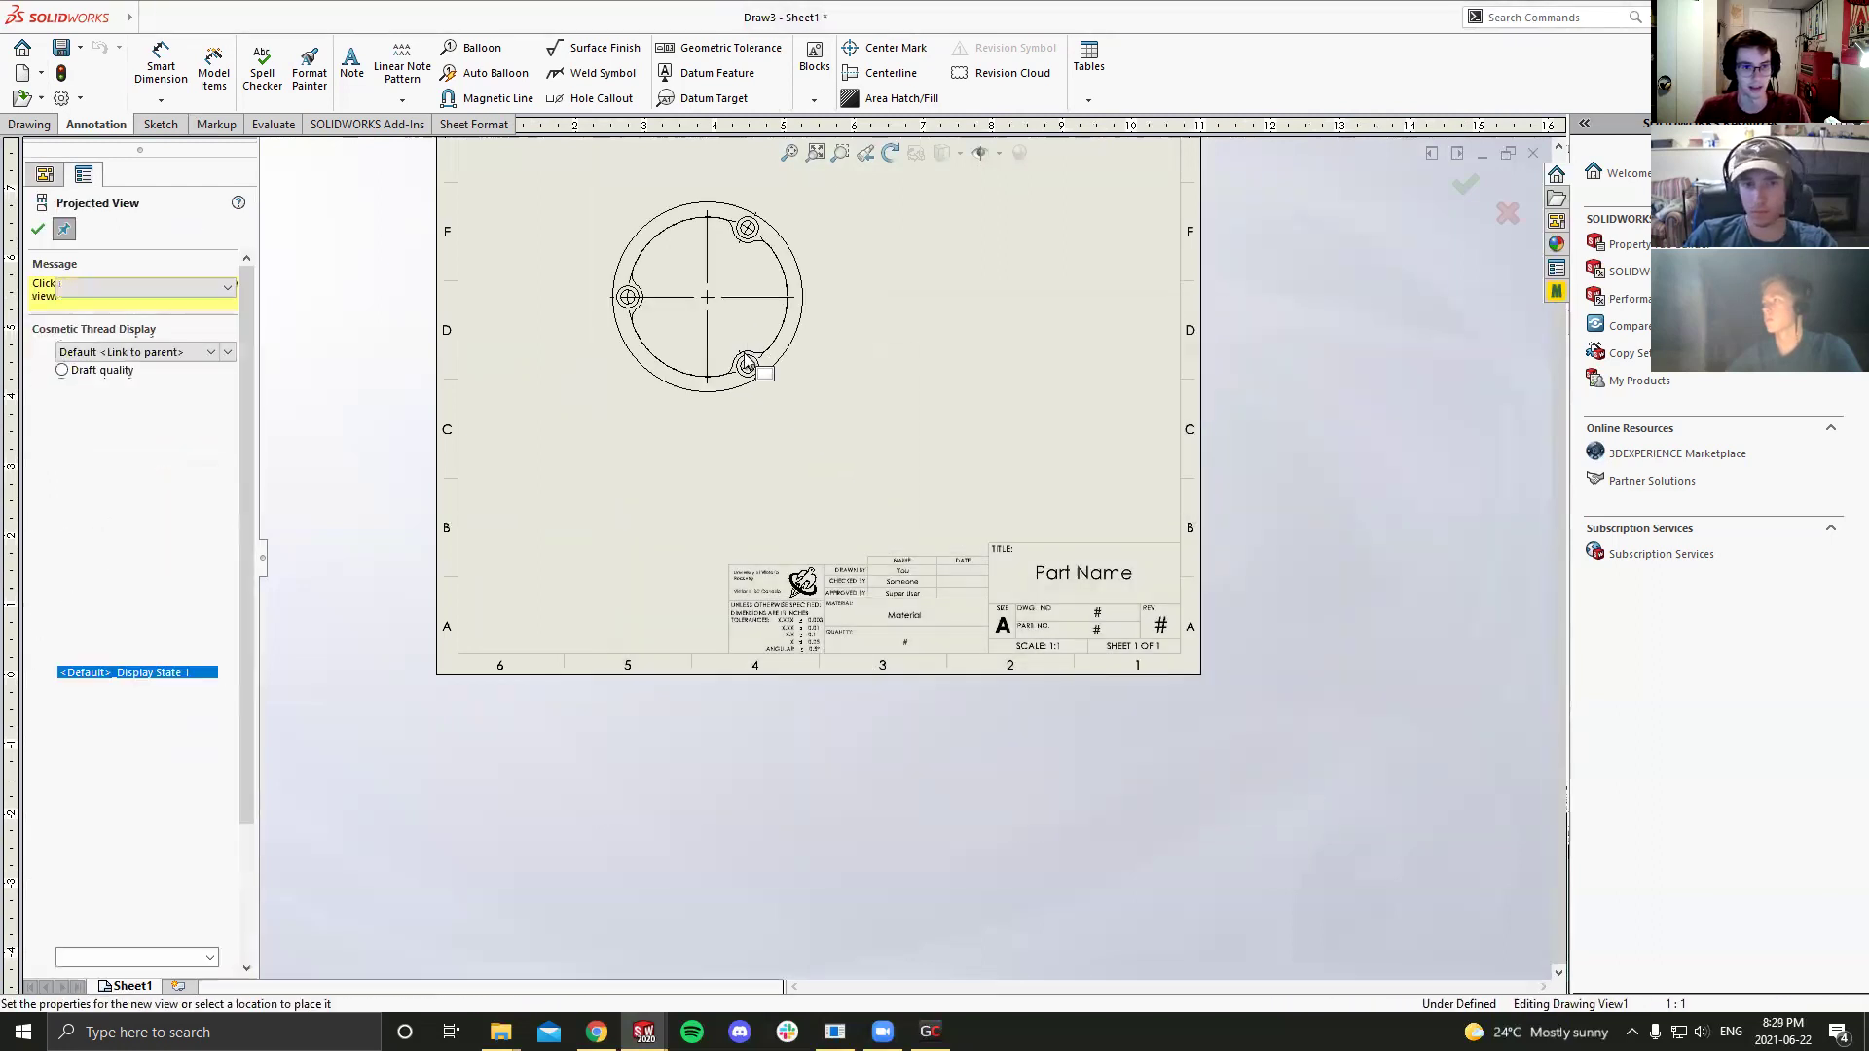
{"action": "scroll", "coordinate": [811, 406], "scroll_direction": "up", "scroll_amount": 3}
{"action": "scroll", "coordinate": [811, 407], "scroll_direction": "down", "scroll_amount": 5}
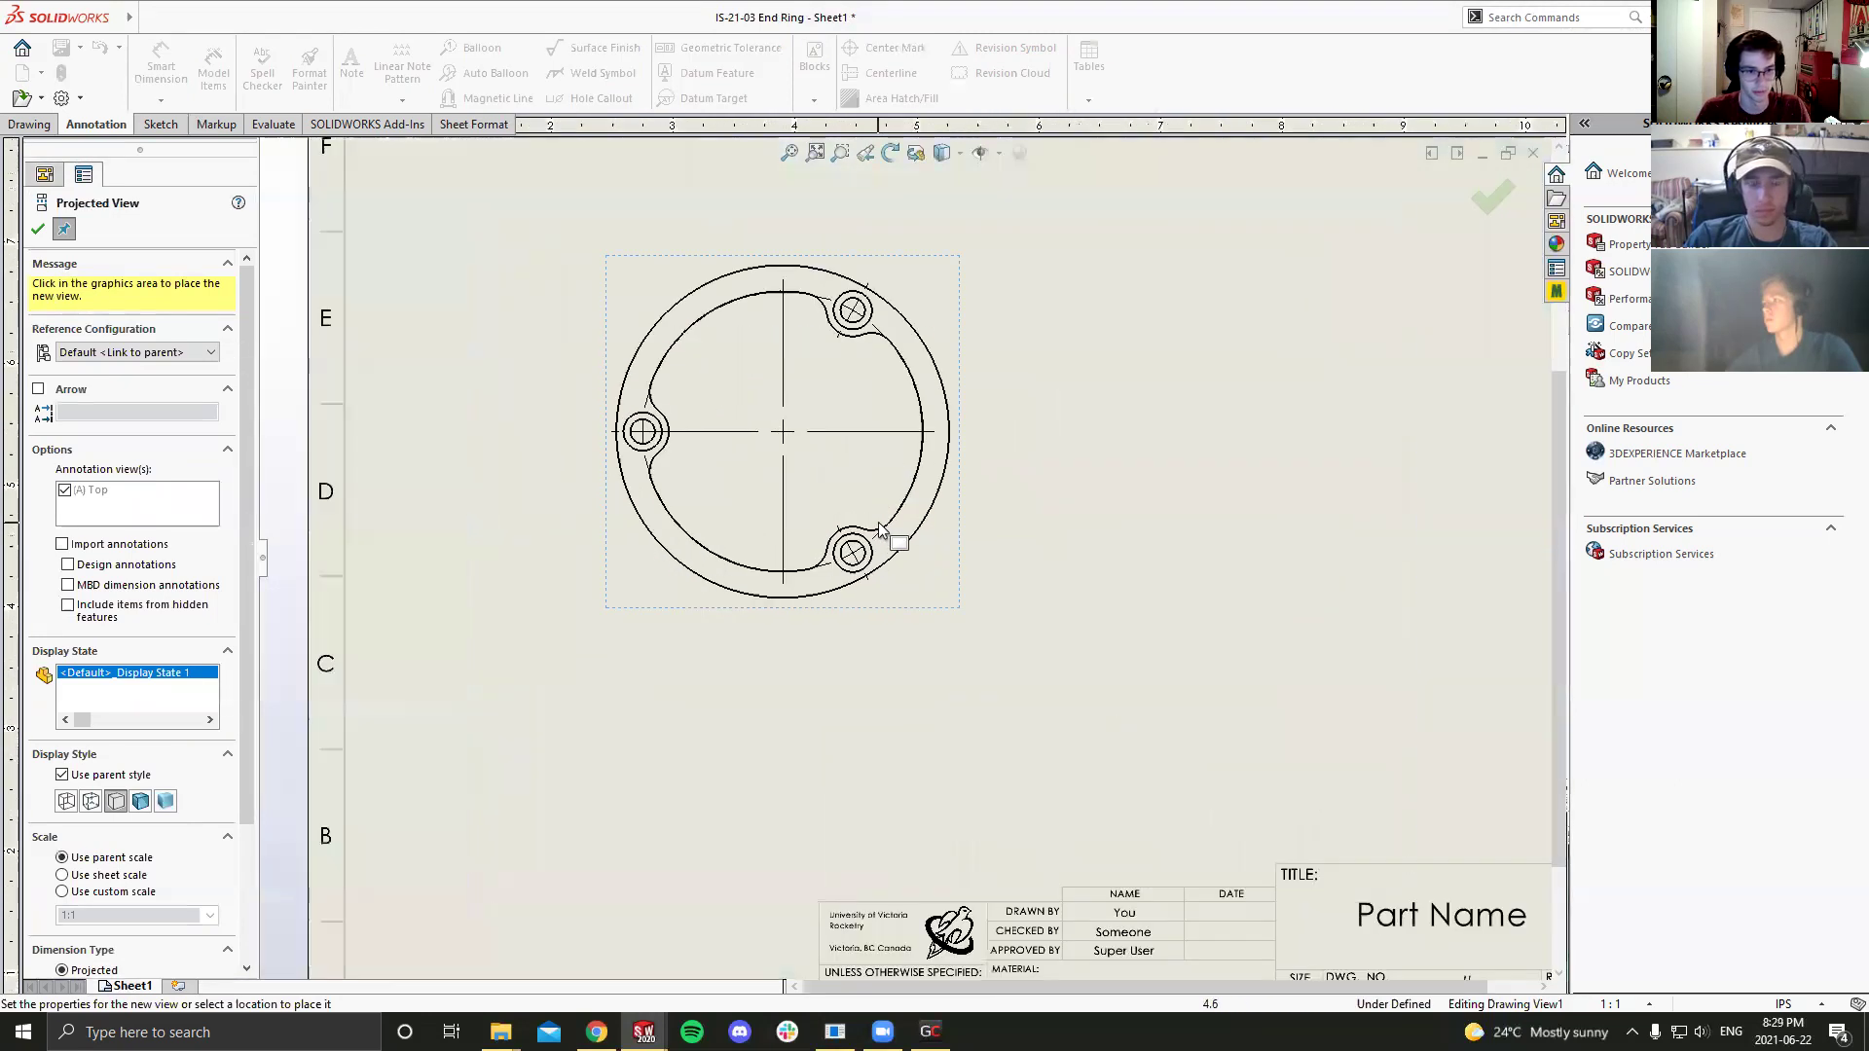
Step: Accept the view without projections and attach a hole callout to the lower hole
{"action": "left_click", "coordinate": [37, 229]}
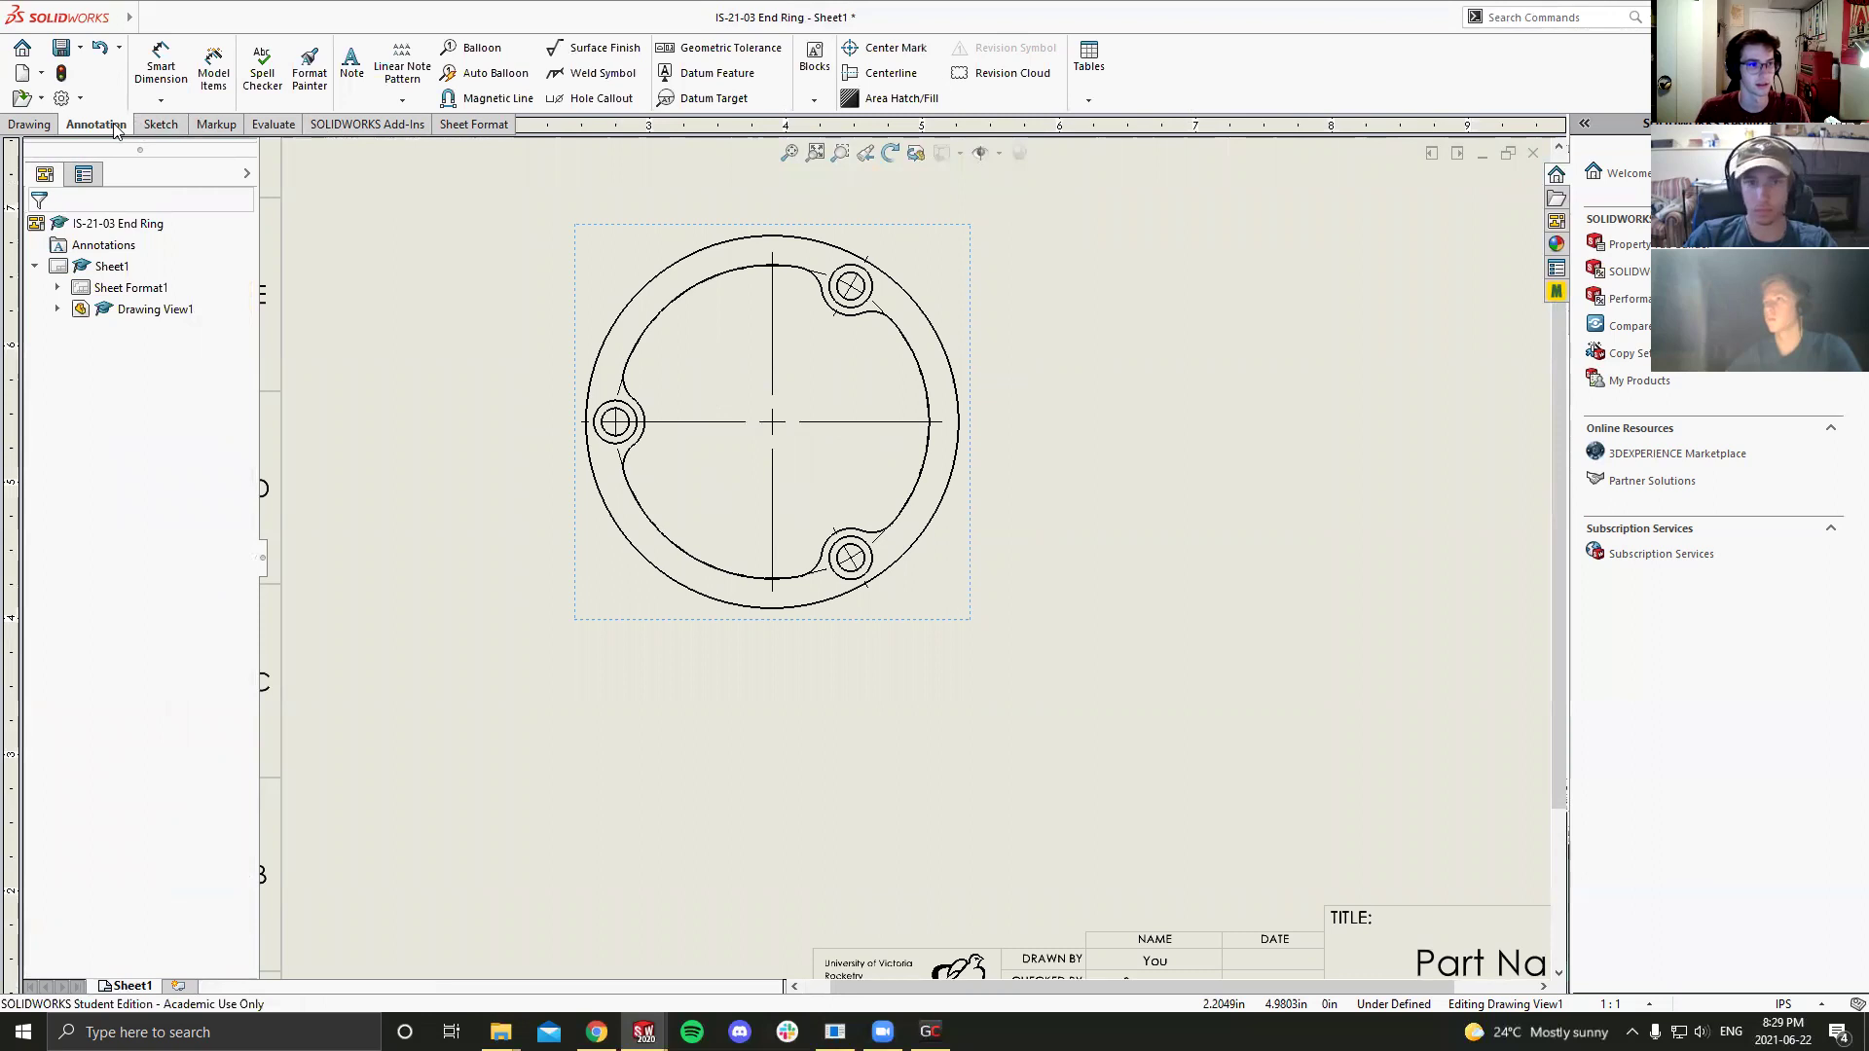
{"action": "left_click", "coordinate": [594, 98]}
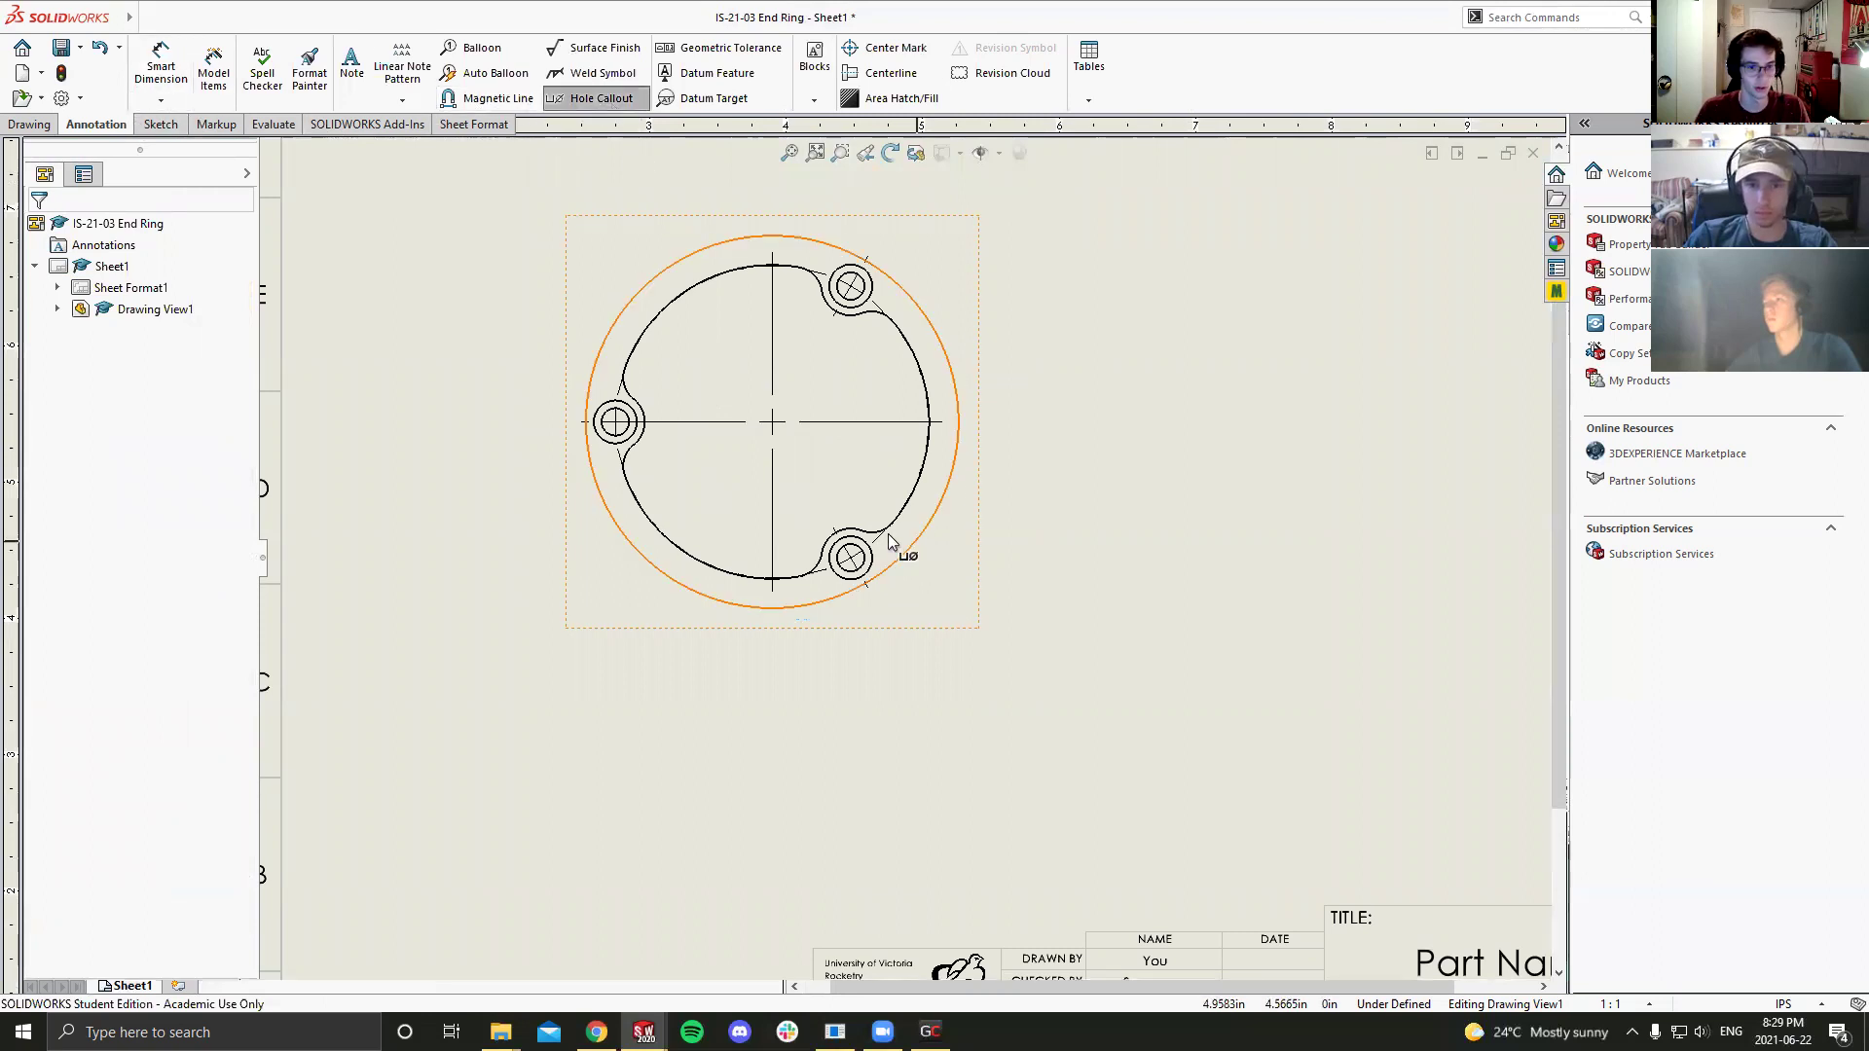
{"action": "left_click", "coordinate": [864, 570]}
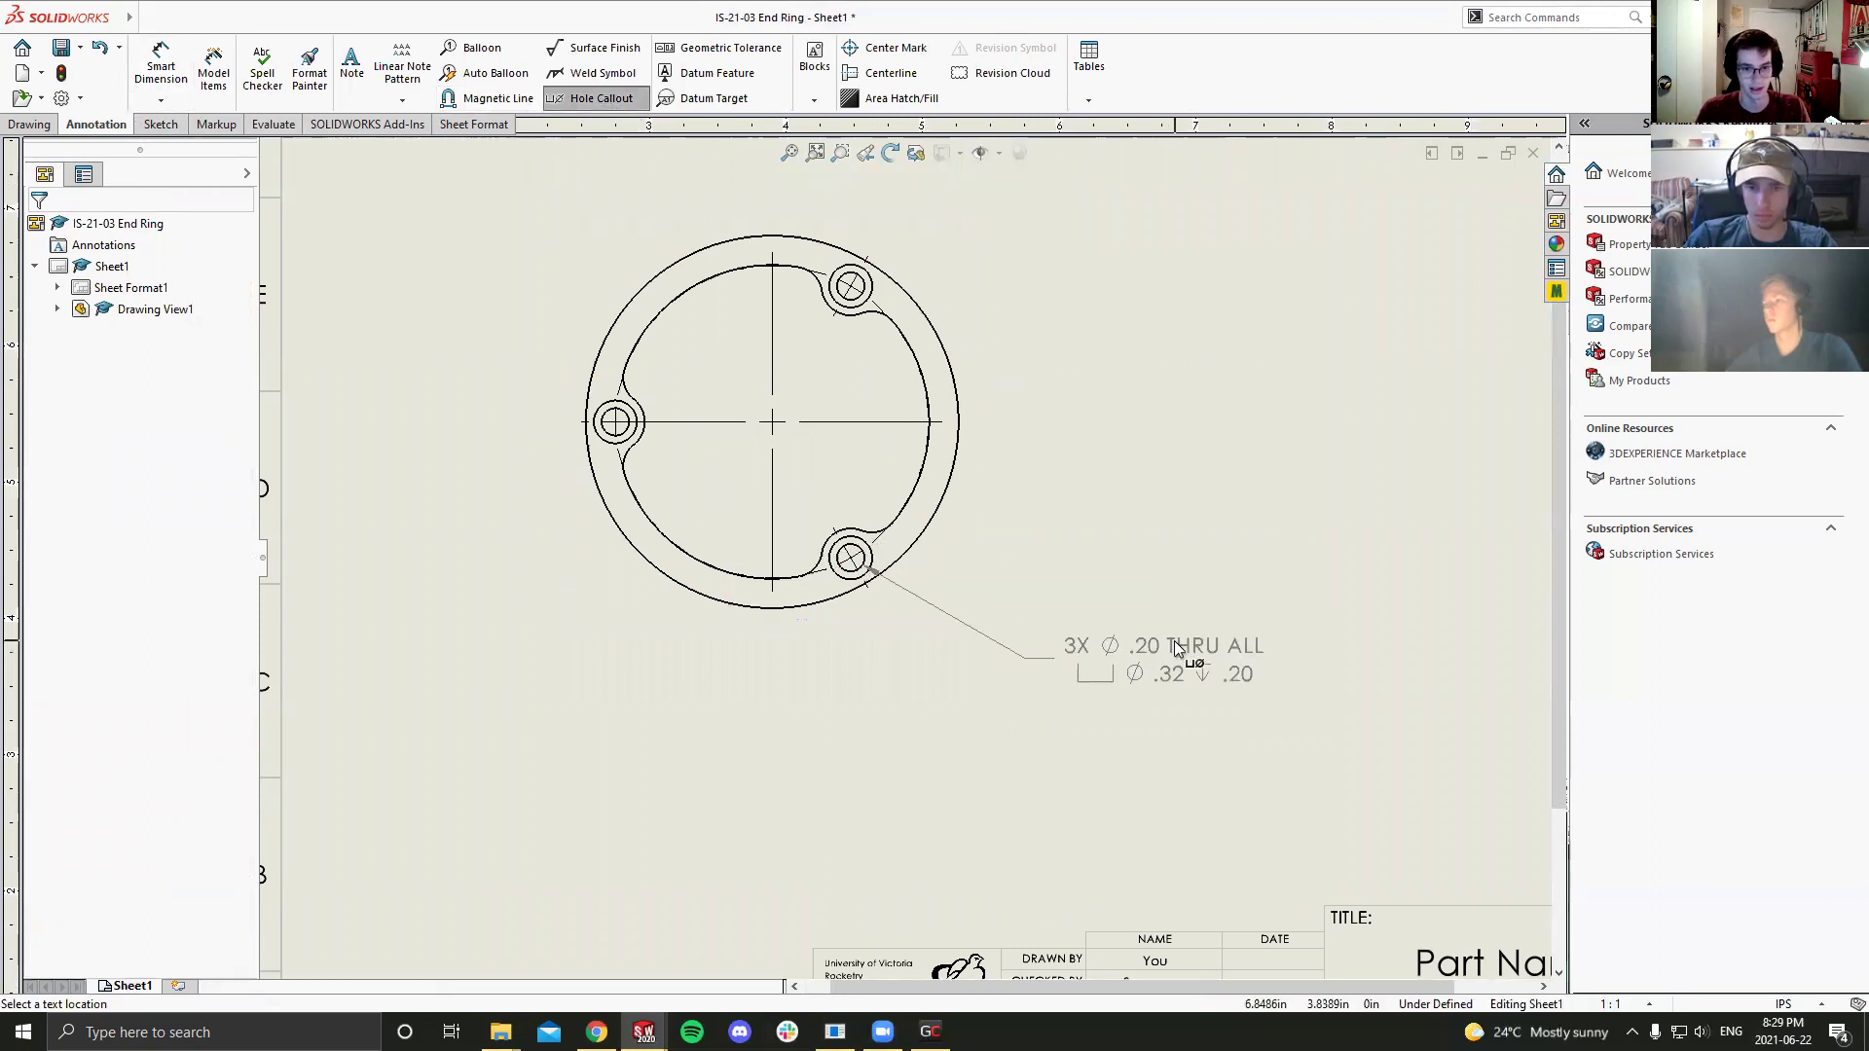
{"action": "left_click", "coordinate": [1180, 642]}
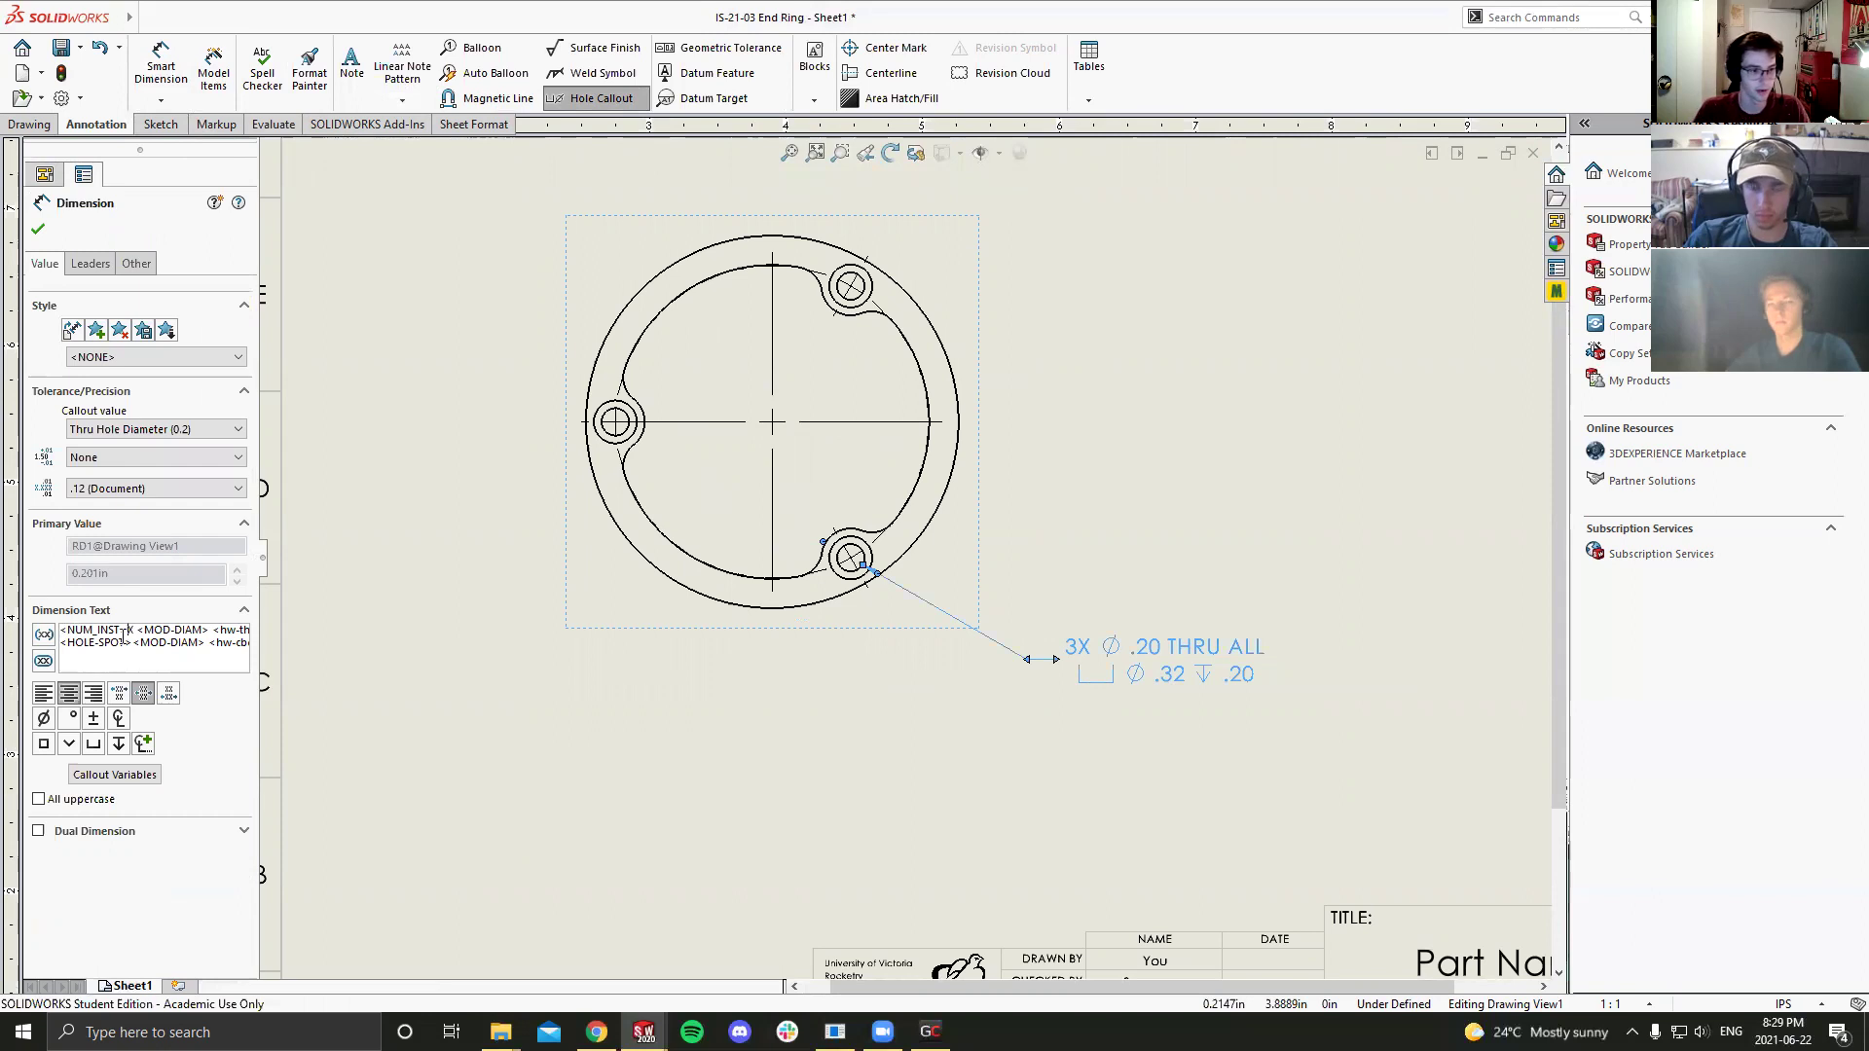
Step: Change the callout's first line to '3X 10-32 MED CLR THRU ALL' and confirm it
{"action": "left_click_drag", "start_coordinate": [136, 630], "coordinate": [362, 638]}
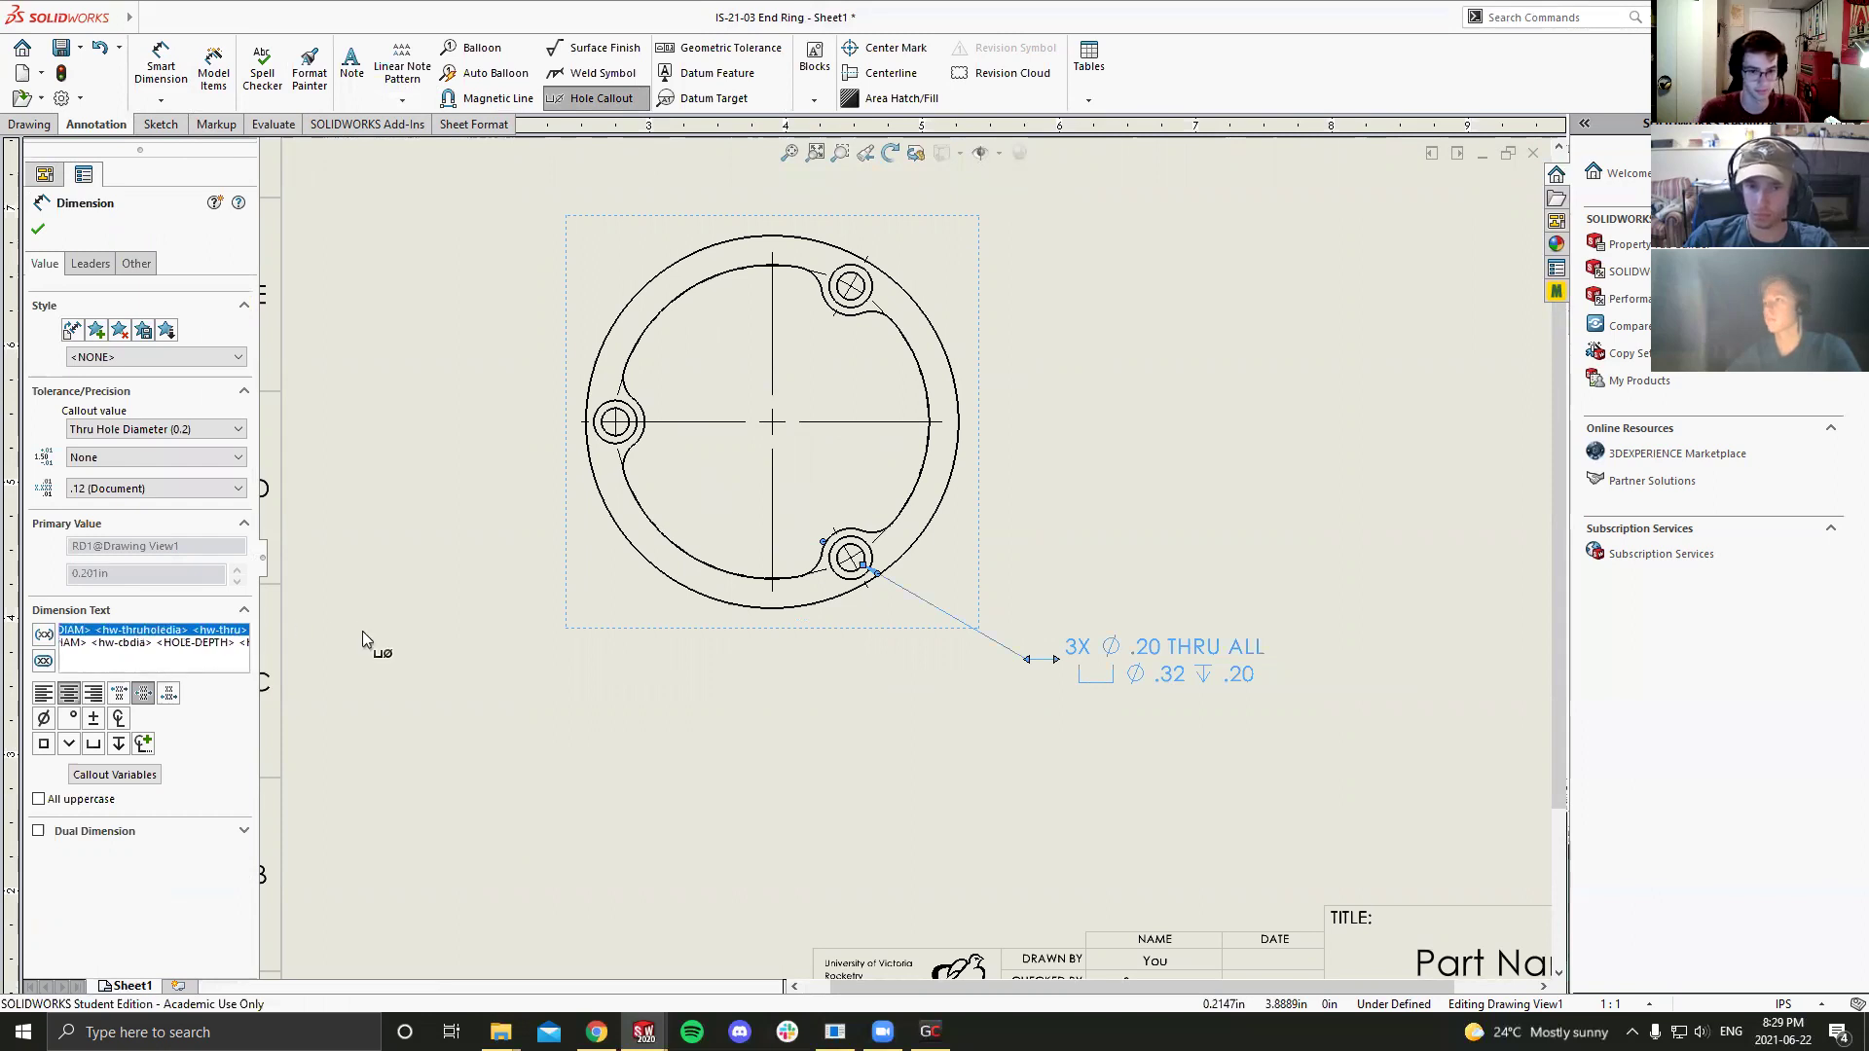
{"action": "key", "text": "Delete"}
{"action": "type", "text": "10-32"}
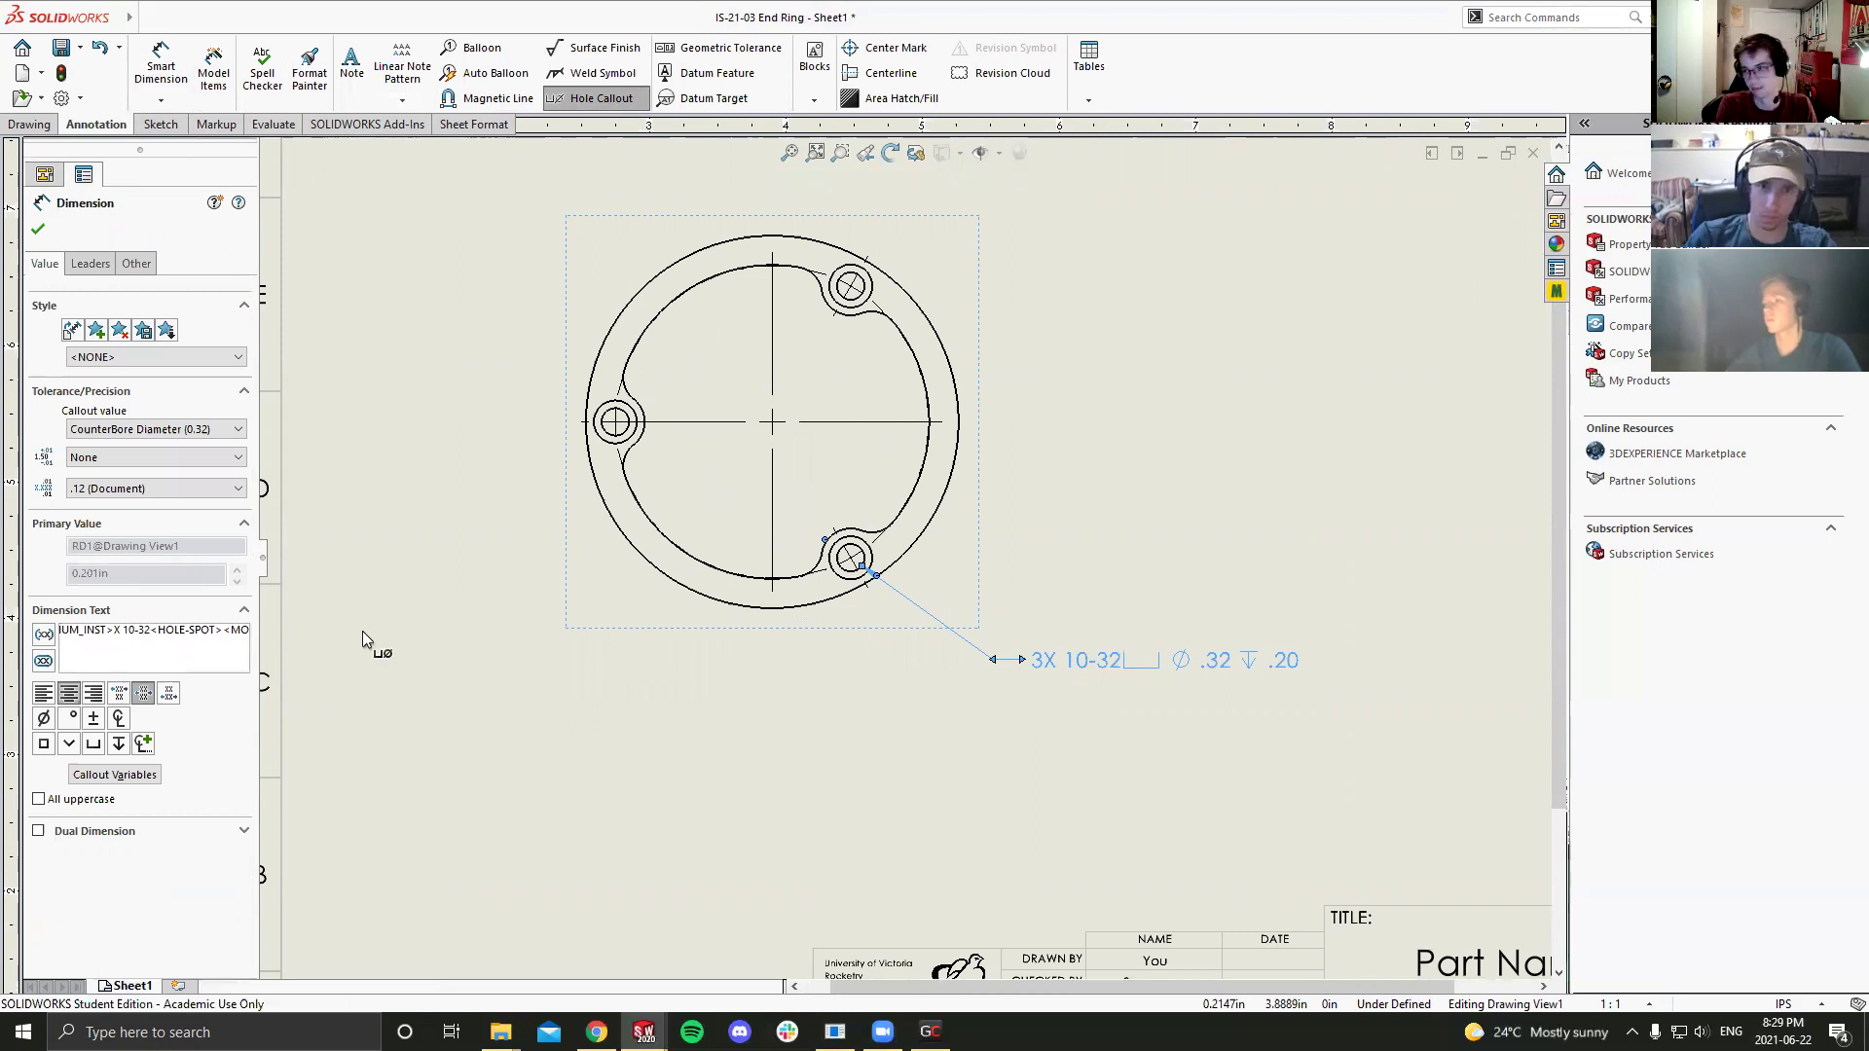
{"action": "type", "text": " m"}
{"action": "key", "text": "BackSpace"}
{"action": "type", "text": "MED CLR "}
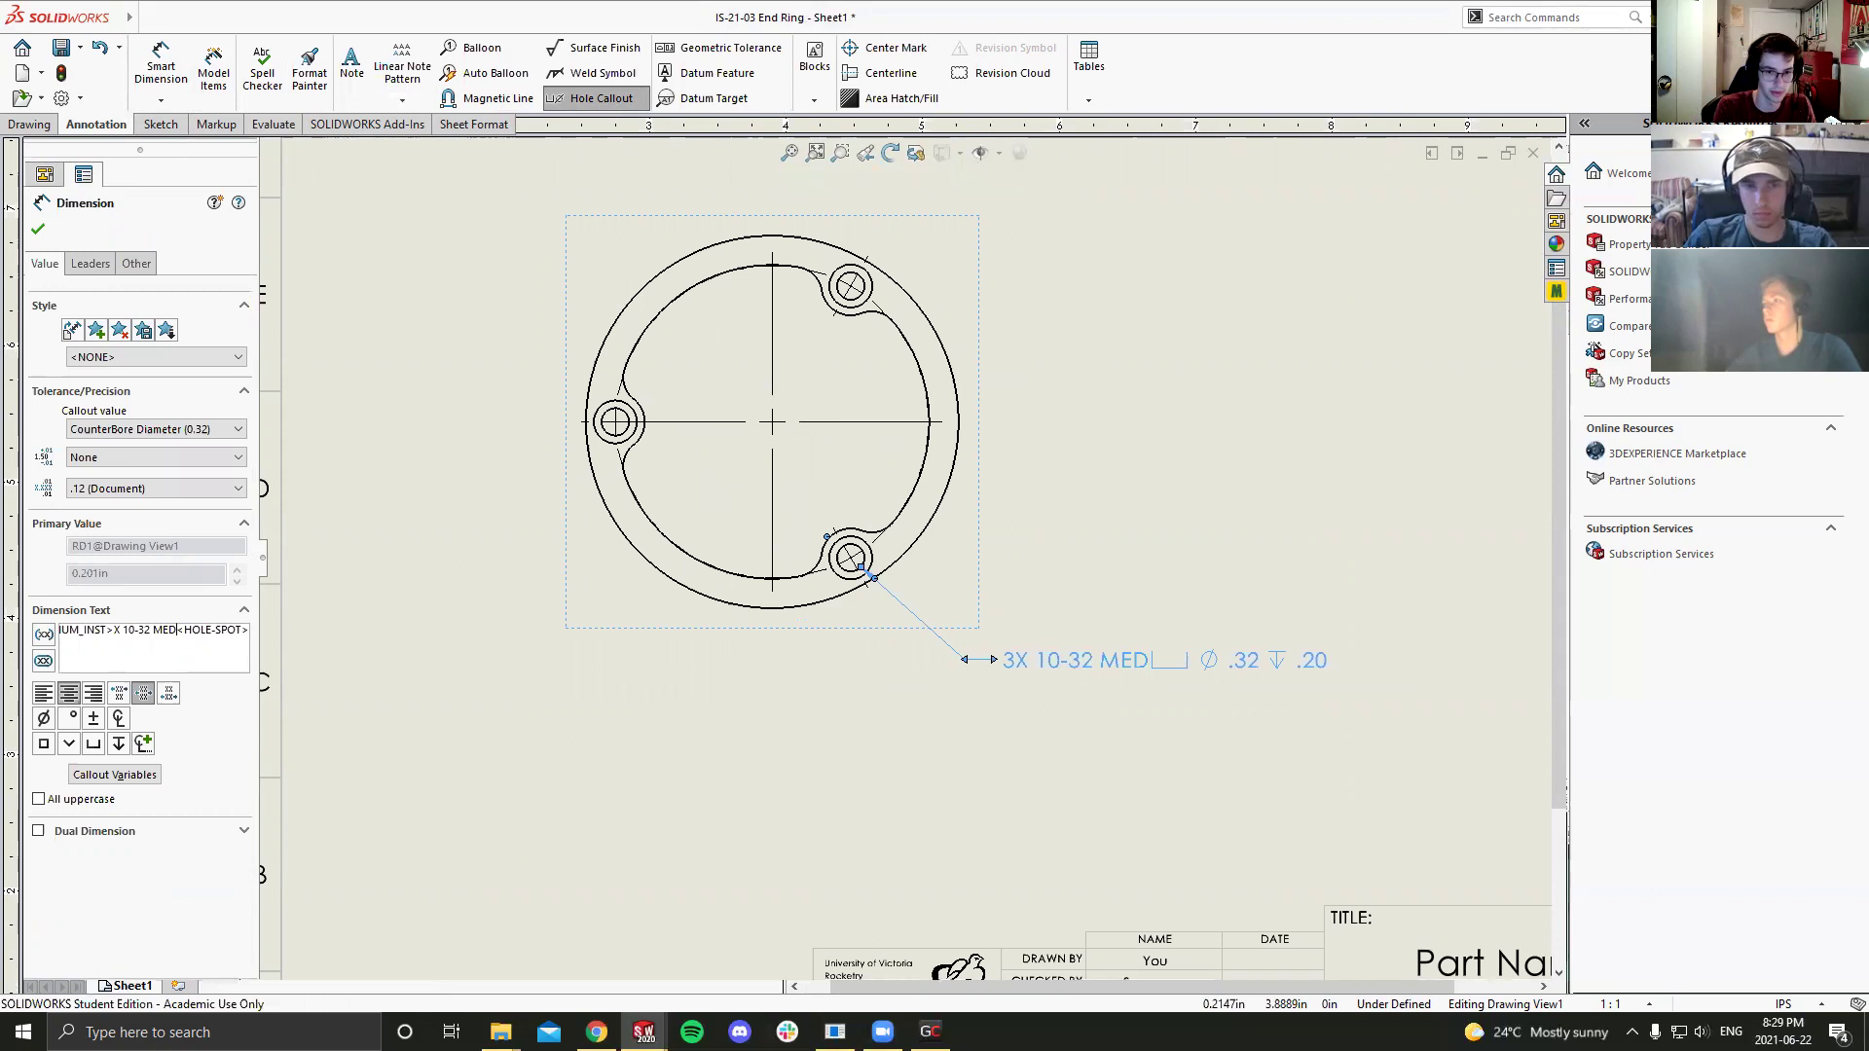
{"action": "type", "text": "THRU ALL"}
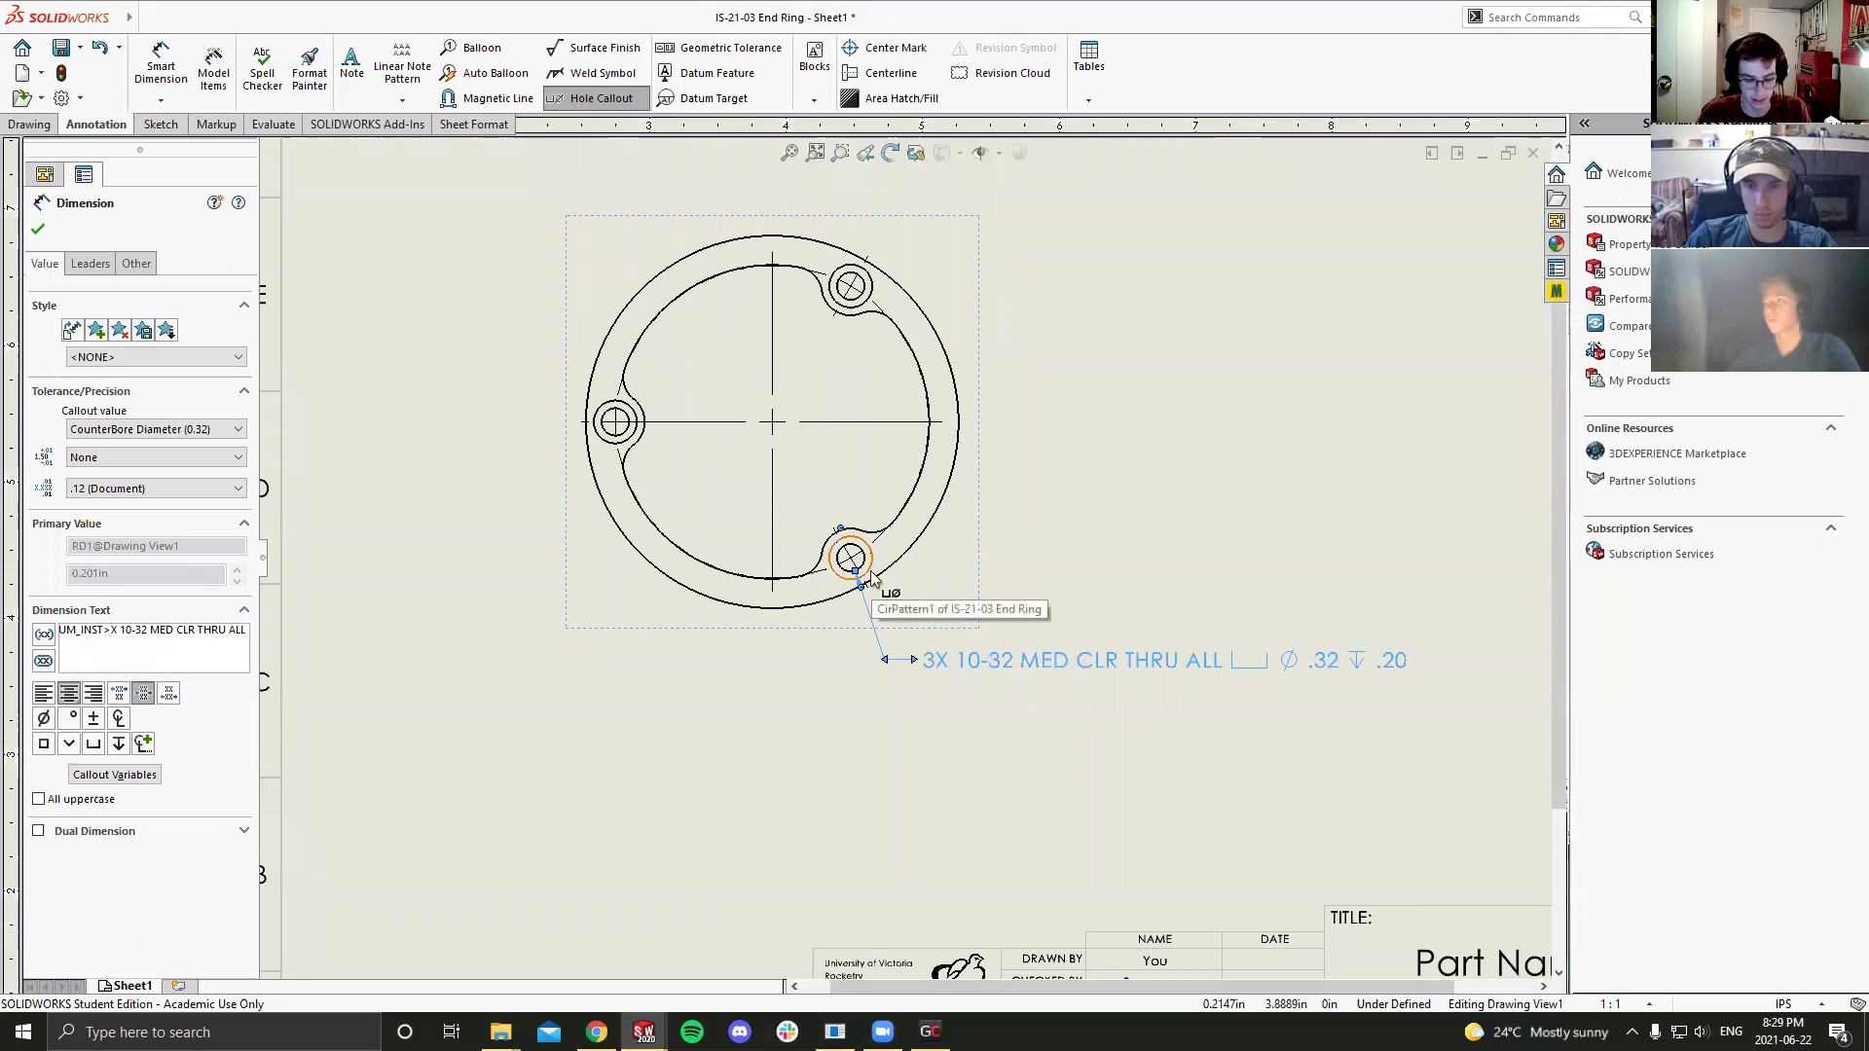
{"action": "key", "text": "Return"}
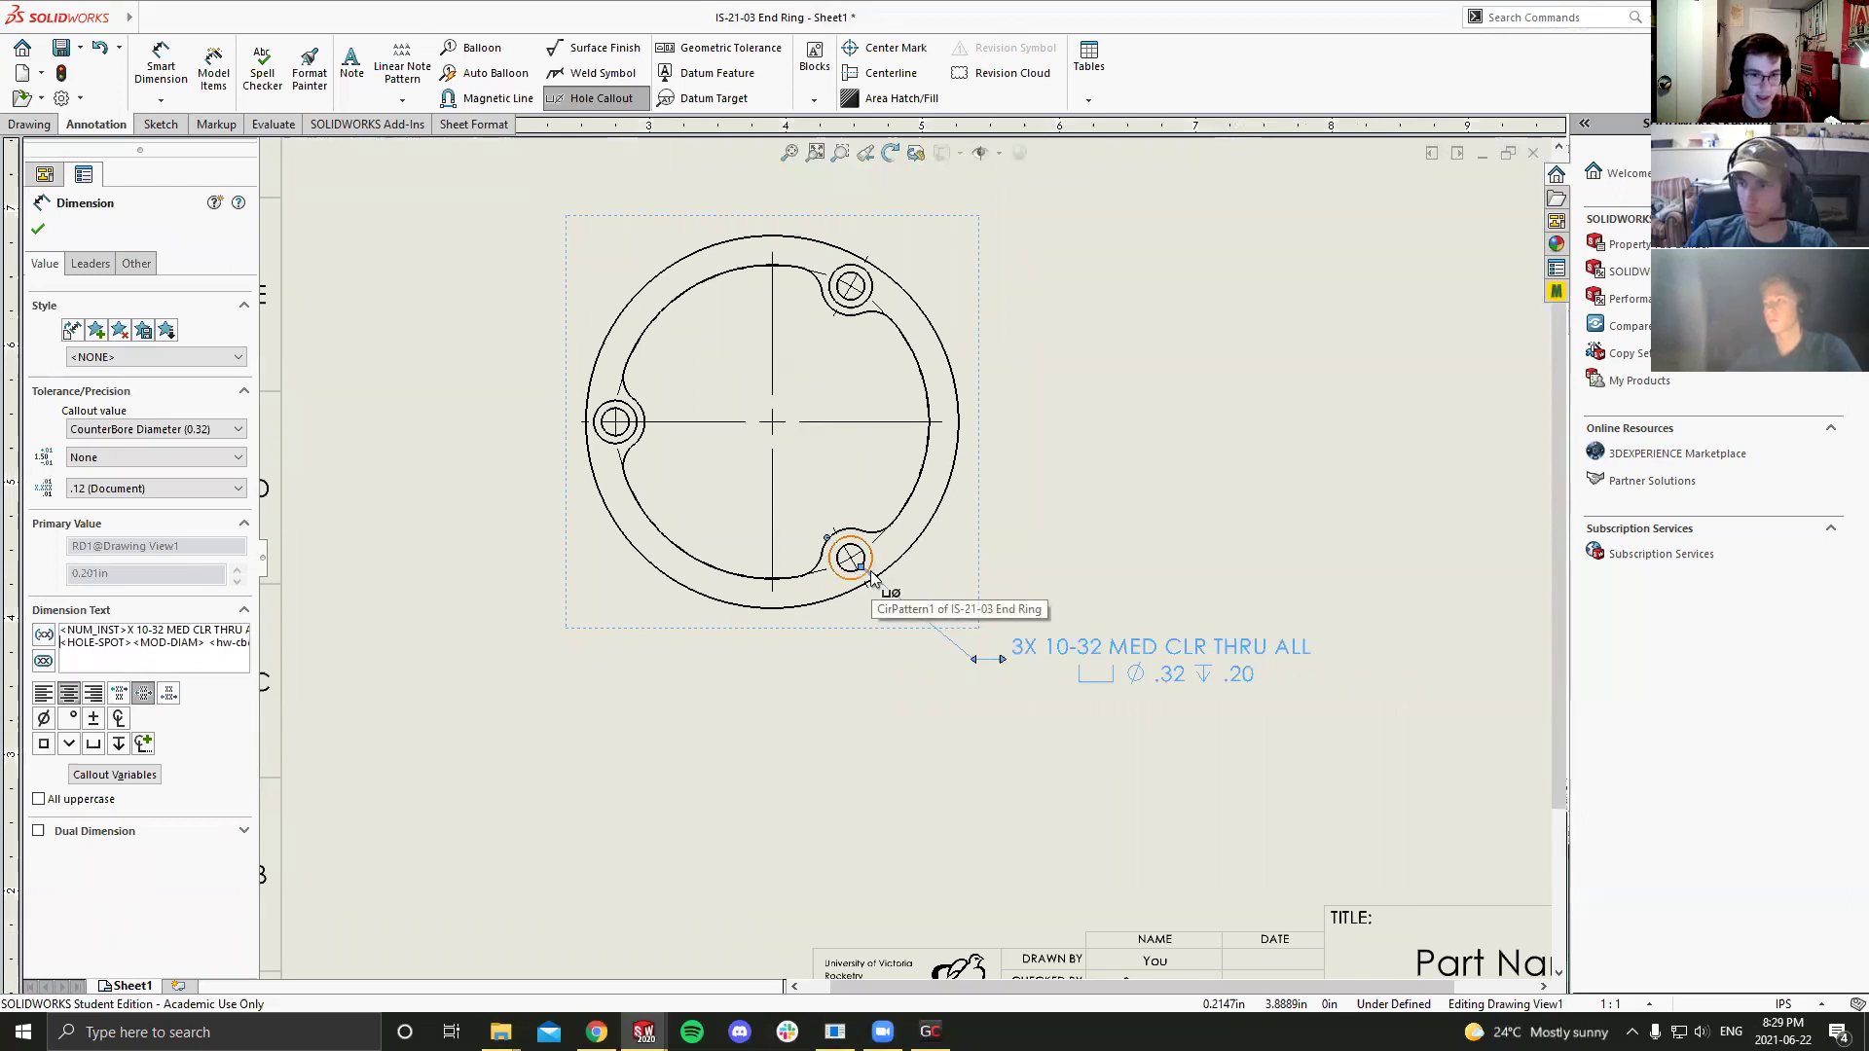
{"action": "left_click", "coordinate": [1189, 748]}
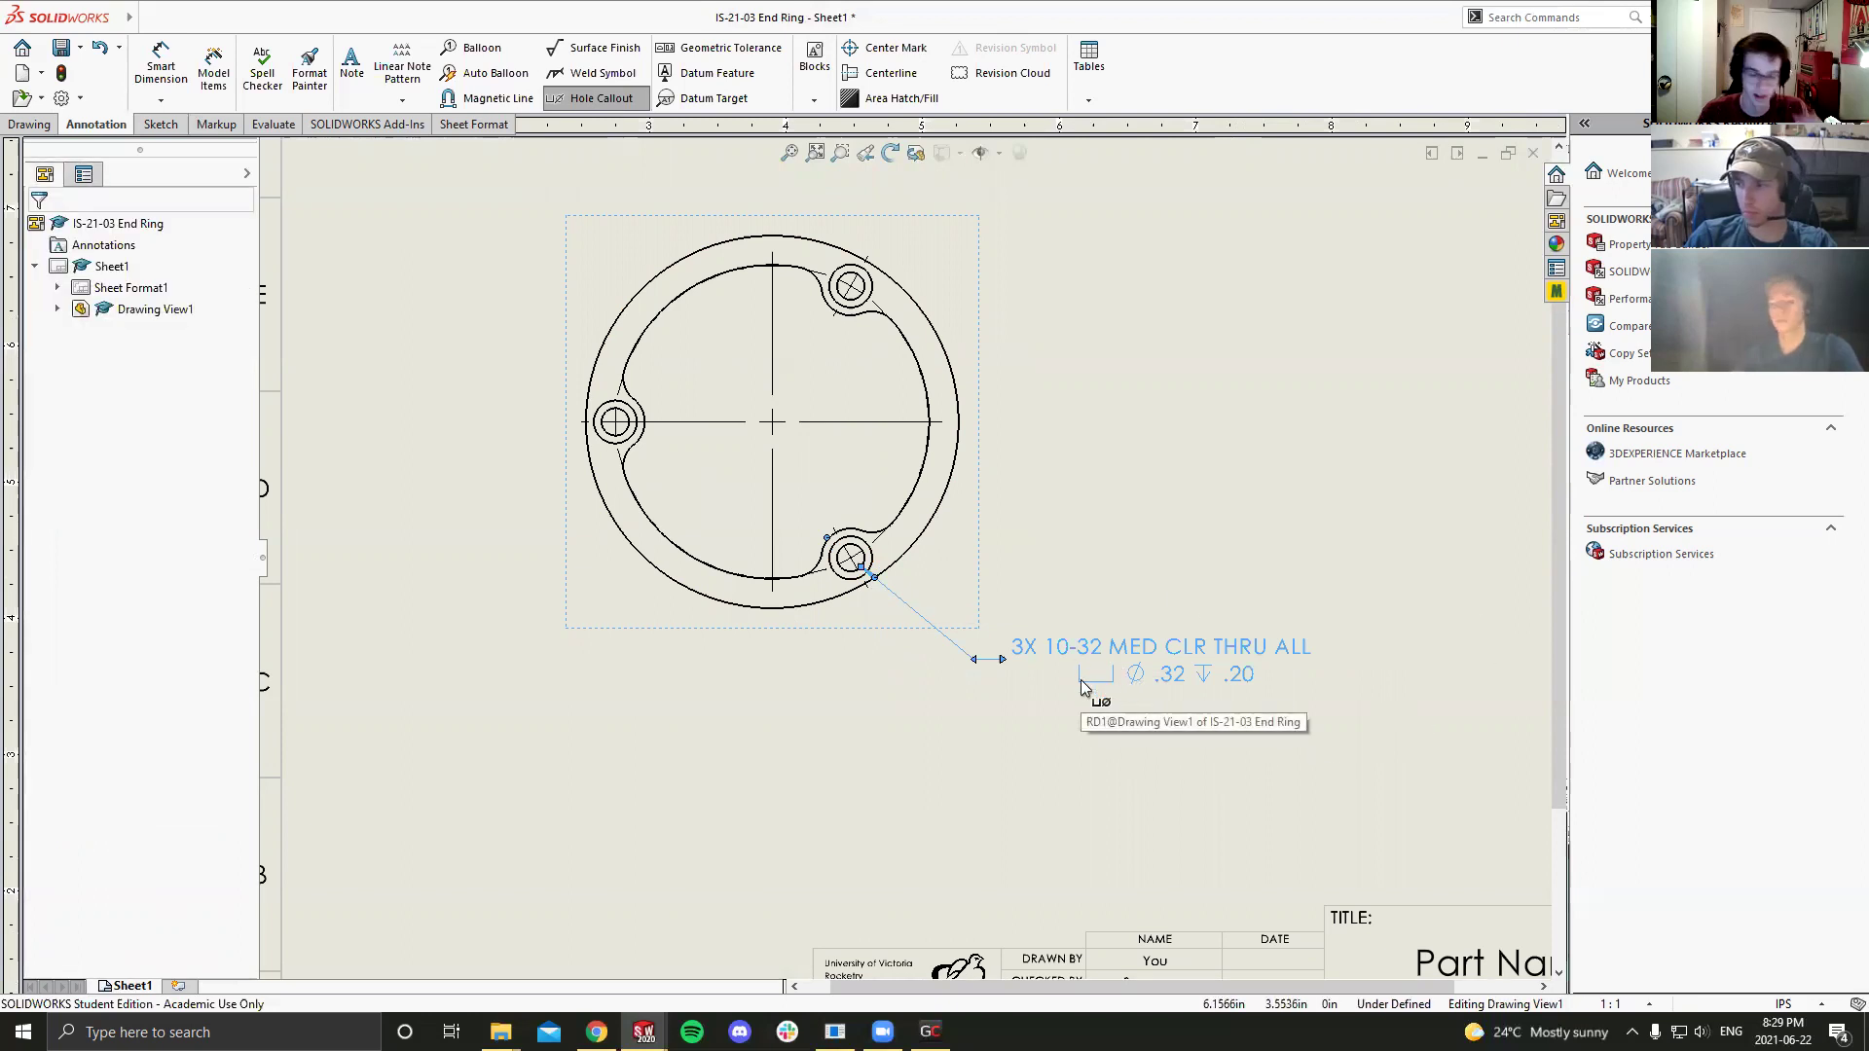
{"action": "key", "text": "space"}
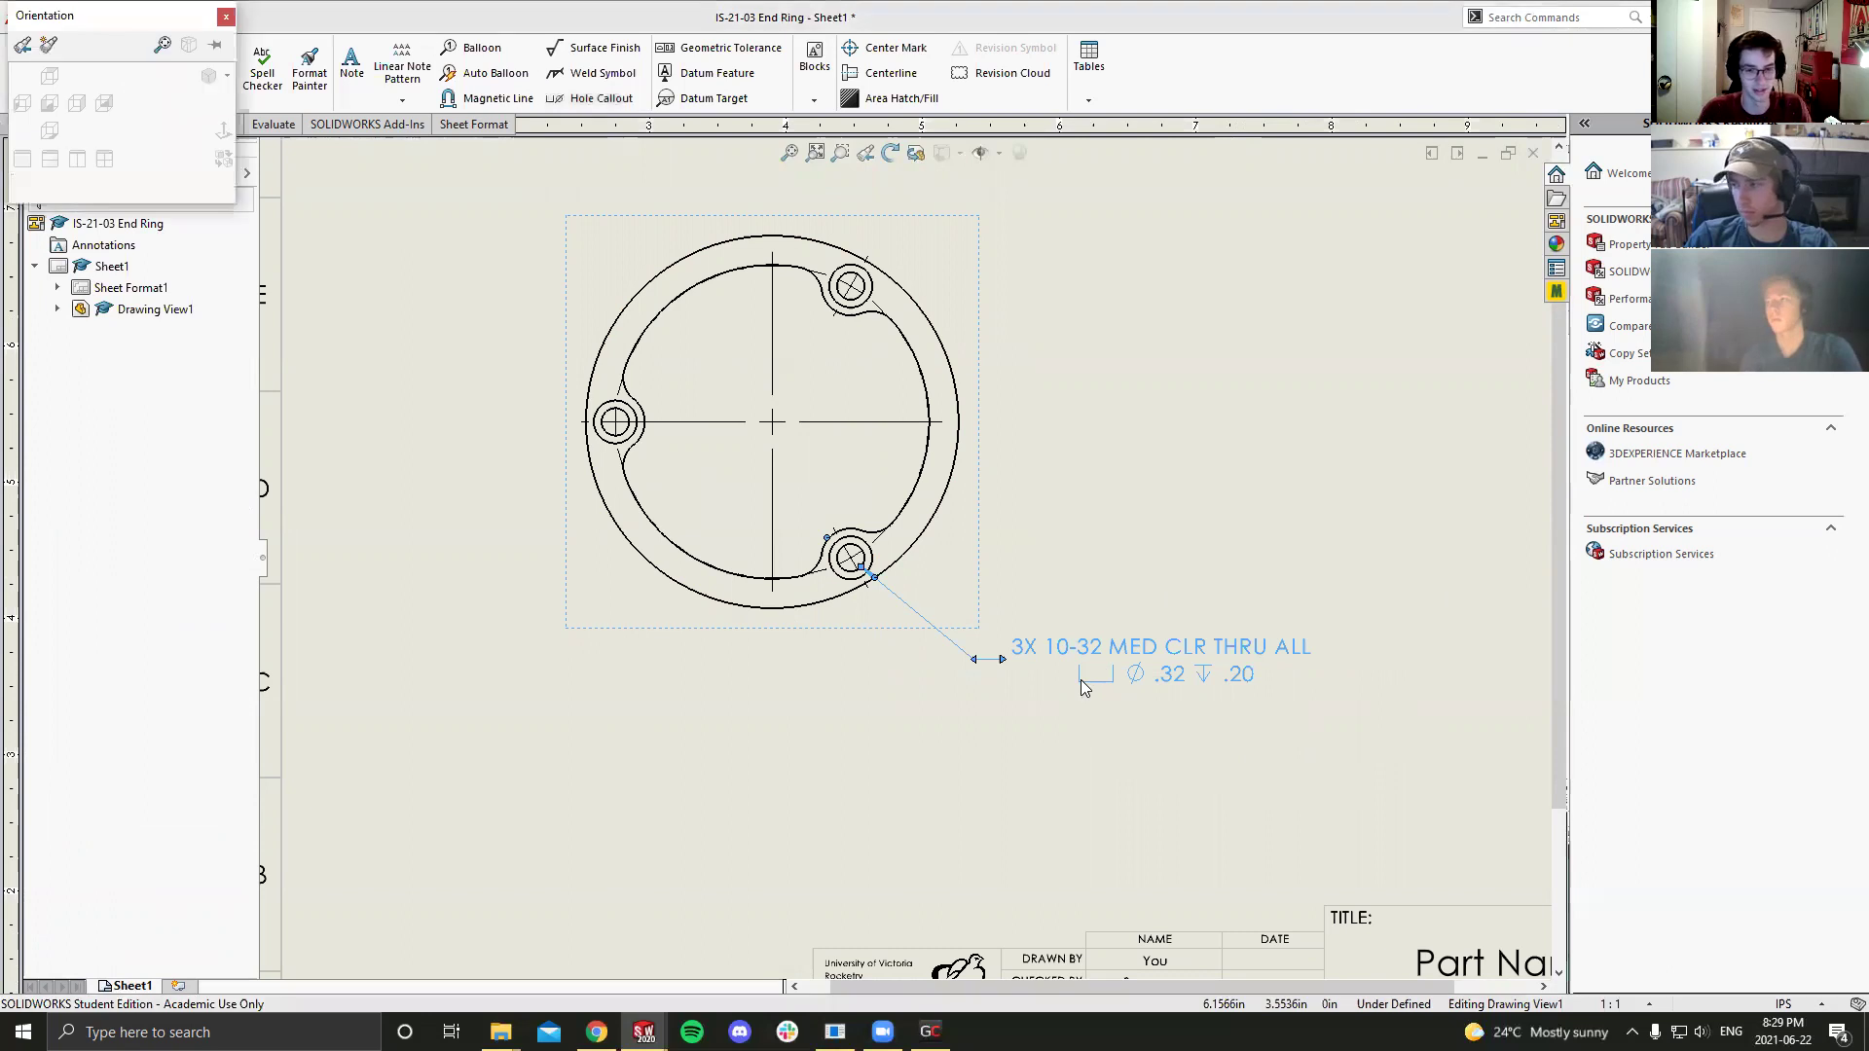
Step: Close the view orientation panel and deselect the hole callout
{"action": "left_click", "coordinate": [224, 16]}
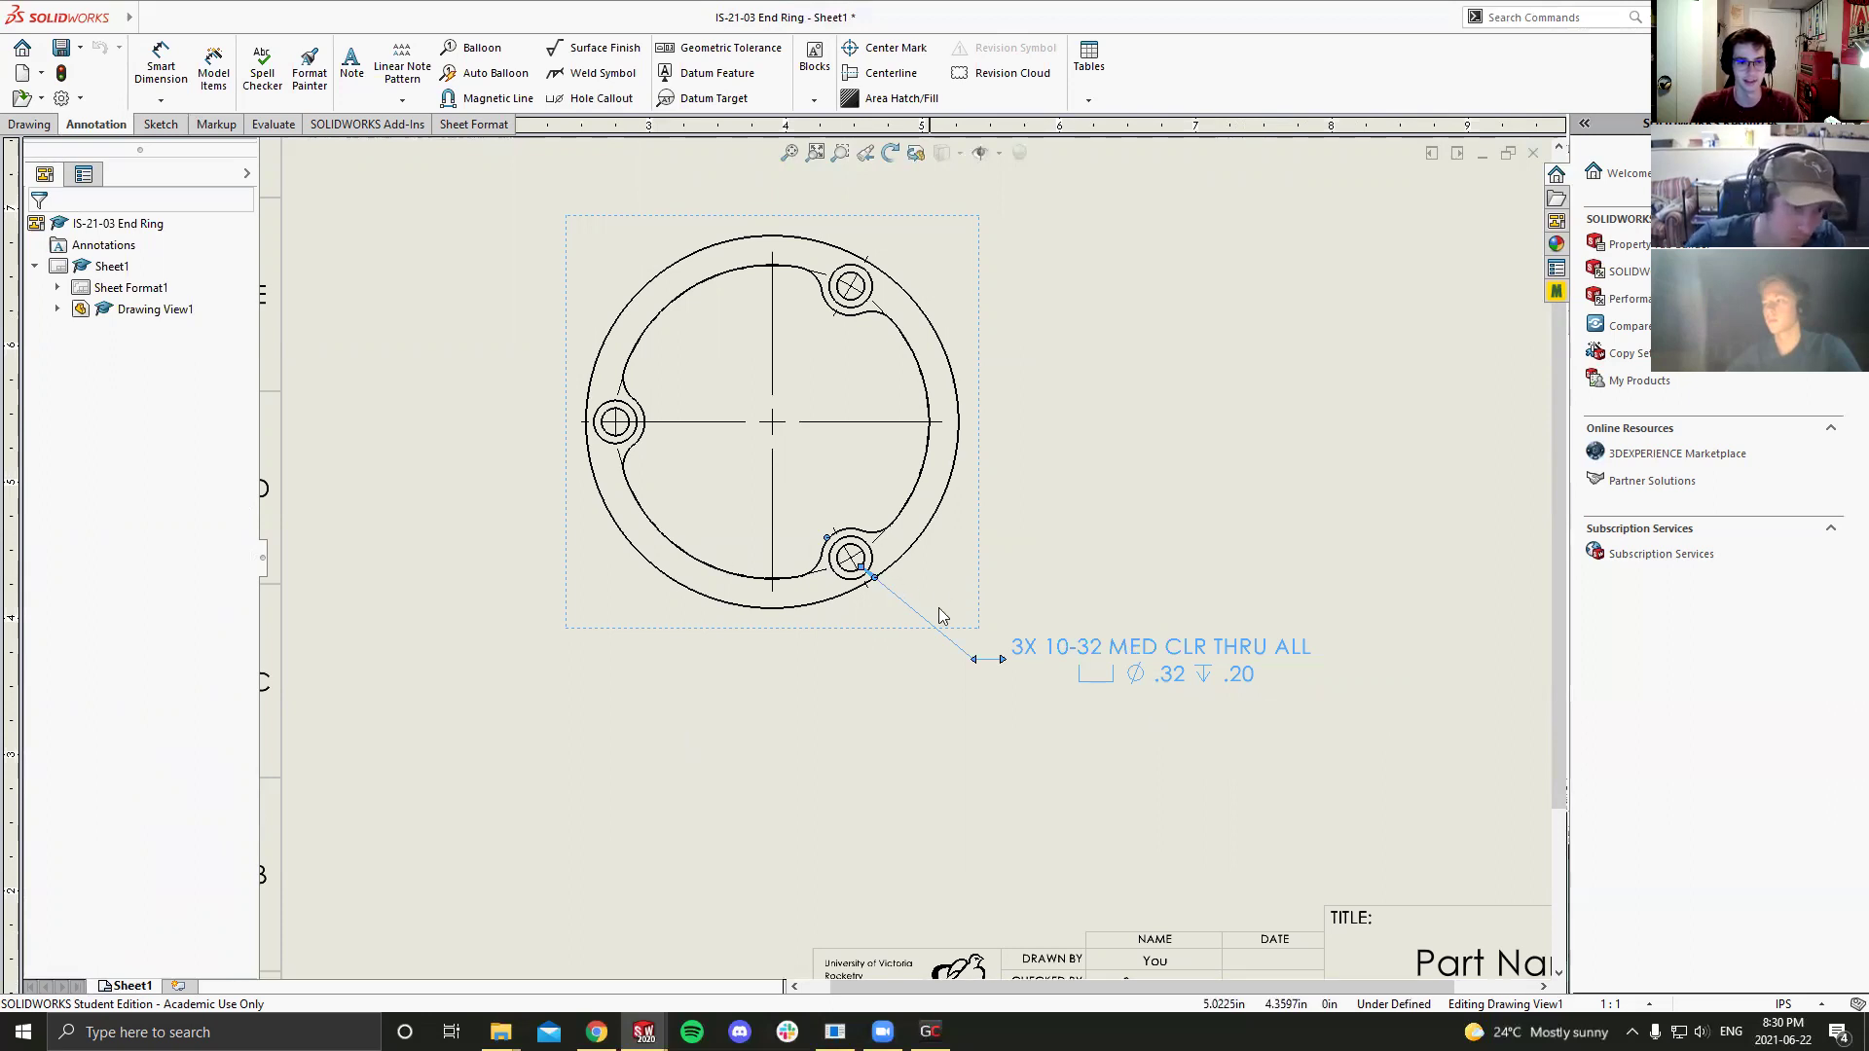
{"action": "left_click", "coordinate": [857, 646]}
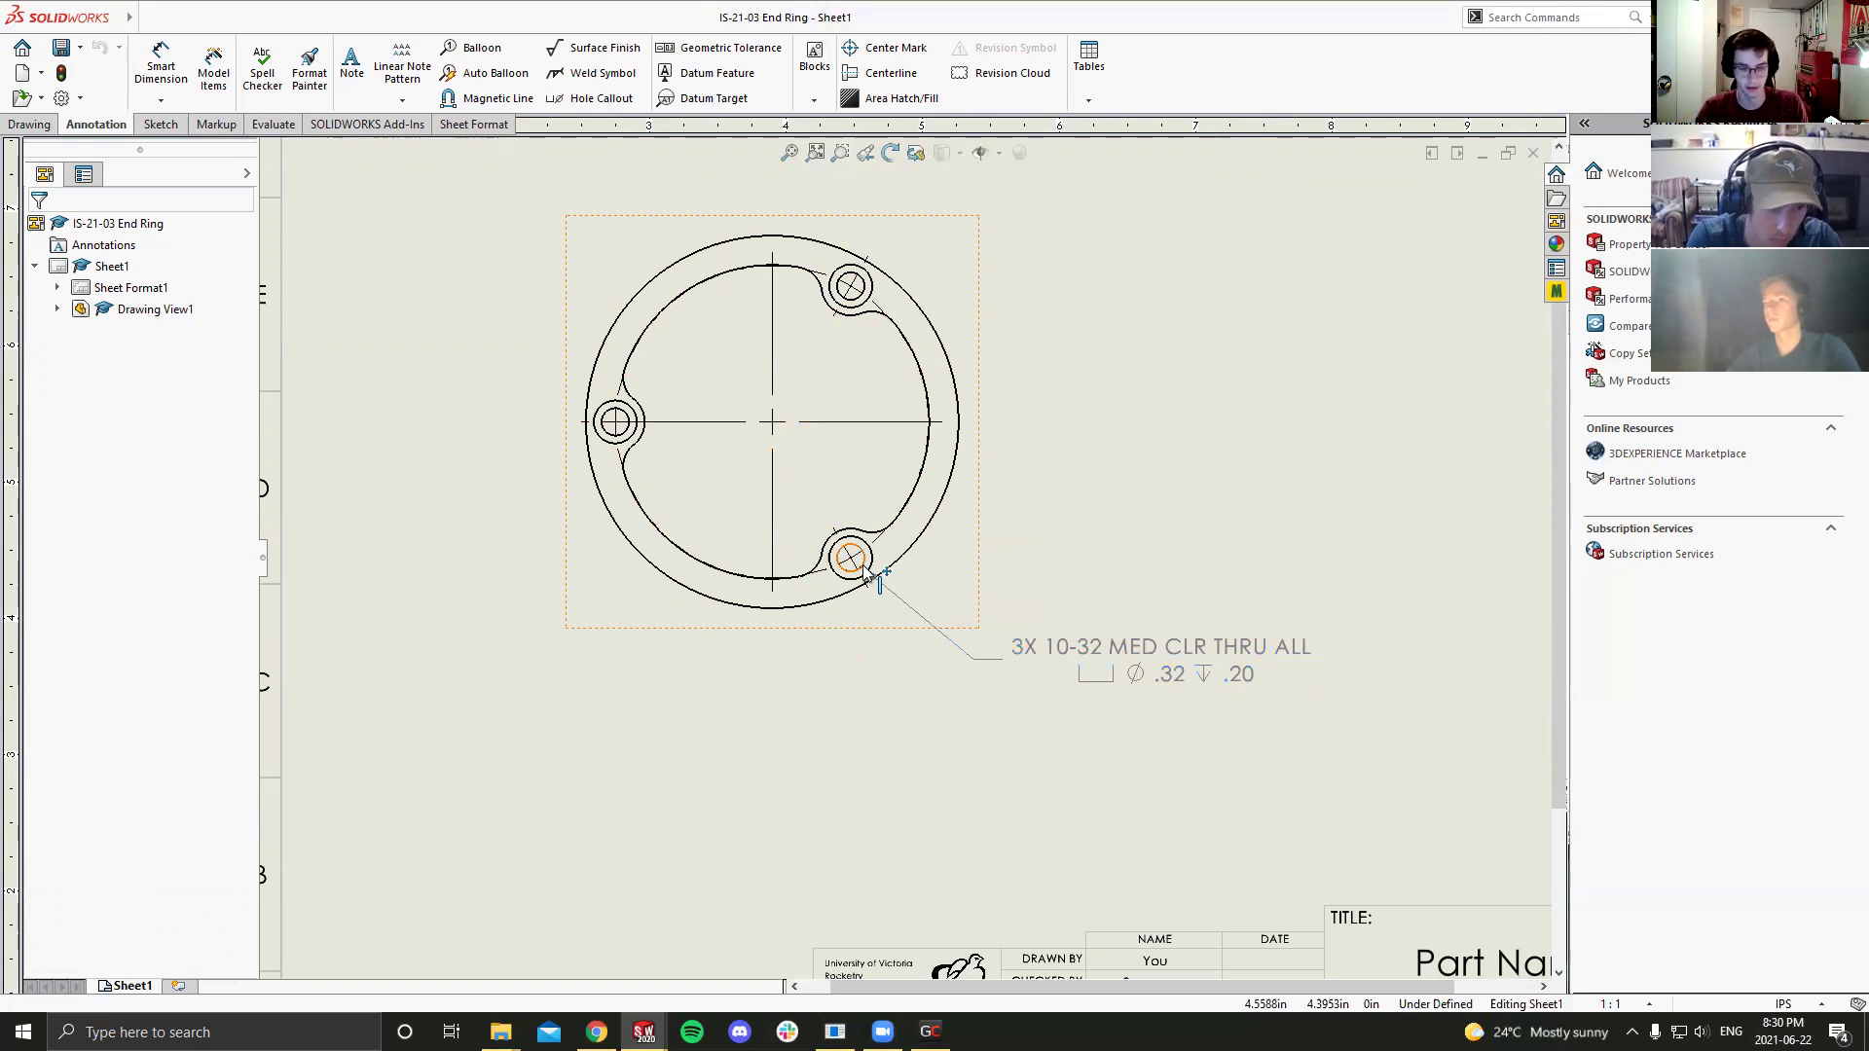
{"action": "scroll", "coordinate": [915, 545], "scroll_direction": "up", "scroll_amount": 3}
{"action": "scroll", "coordinate": [1032, 538], "scroll_direction": "down", "scroll_amount": 1}
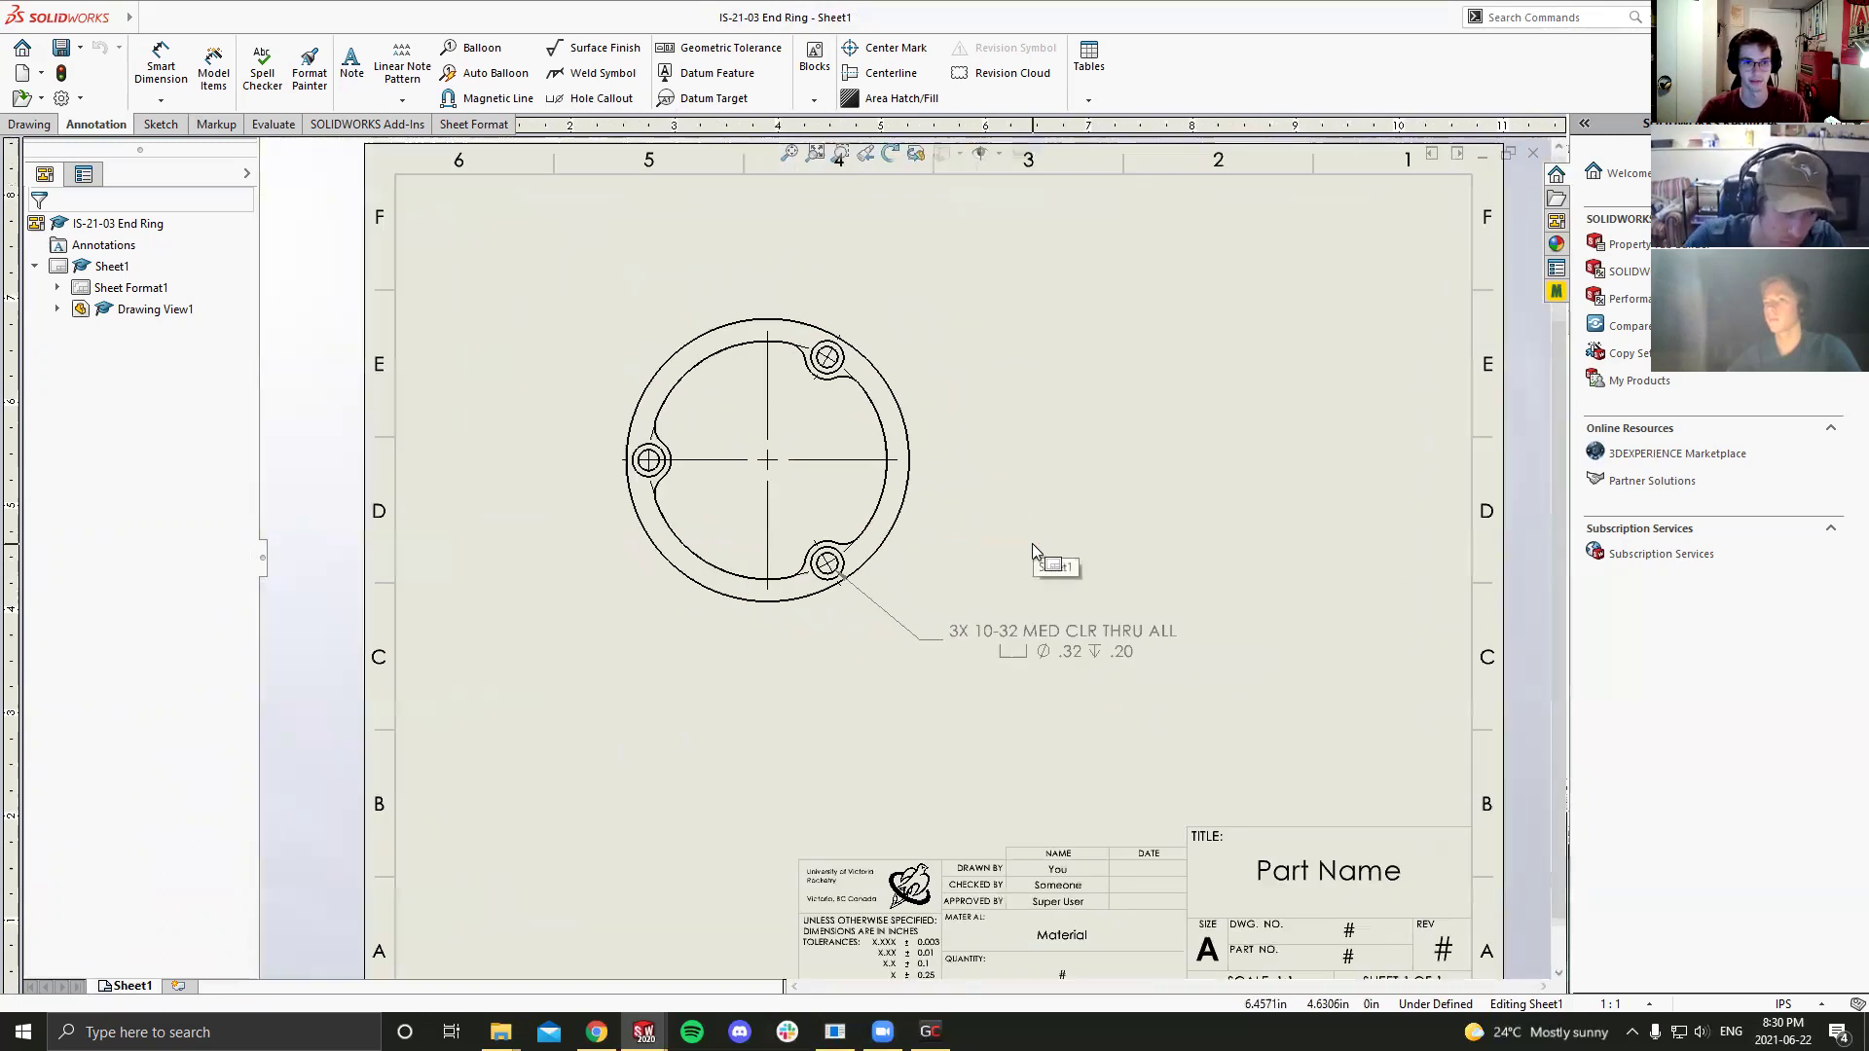
Step: Save the End Ring drawing with updated views, then return to the IS-21-02 Mid Ring drawing
{"action": "left_click", "coordinate": [1032, 547]}
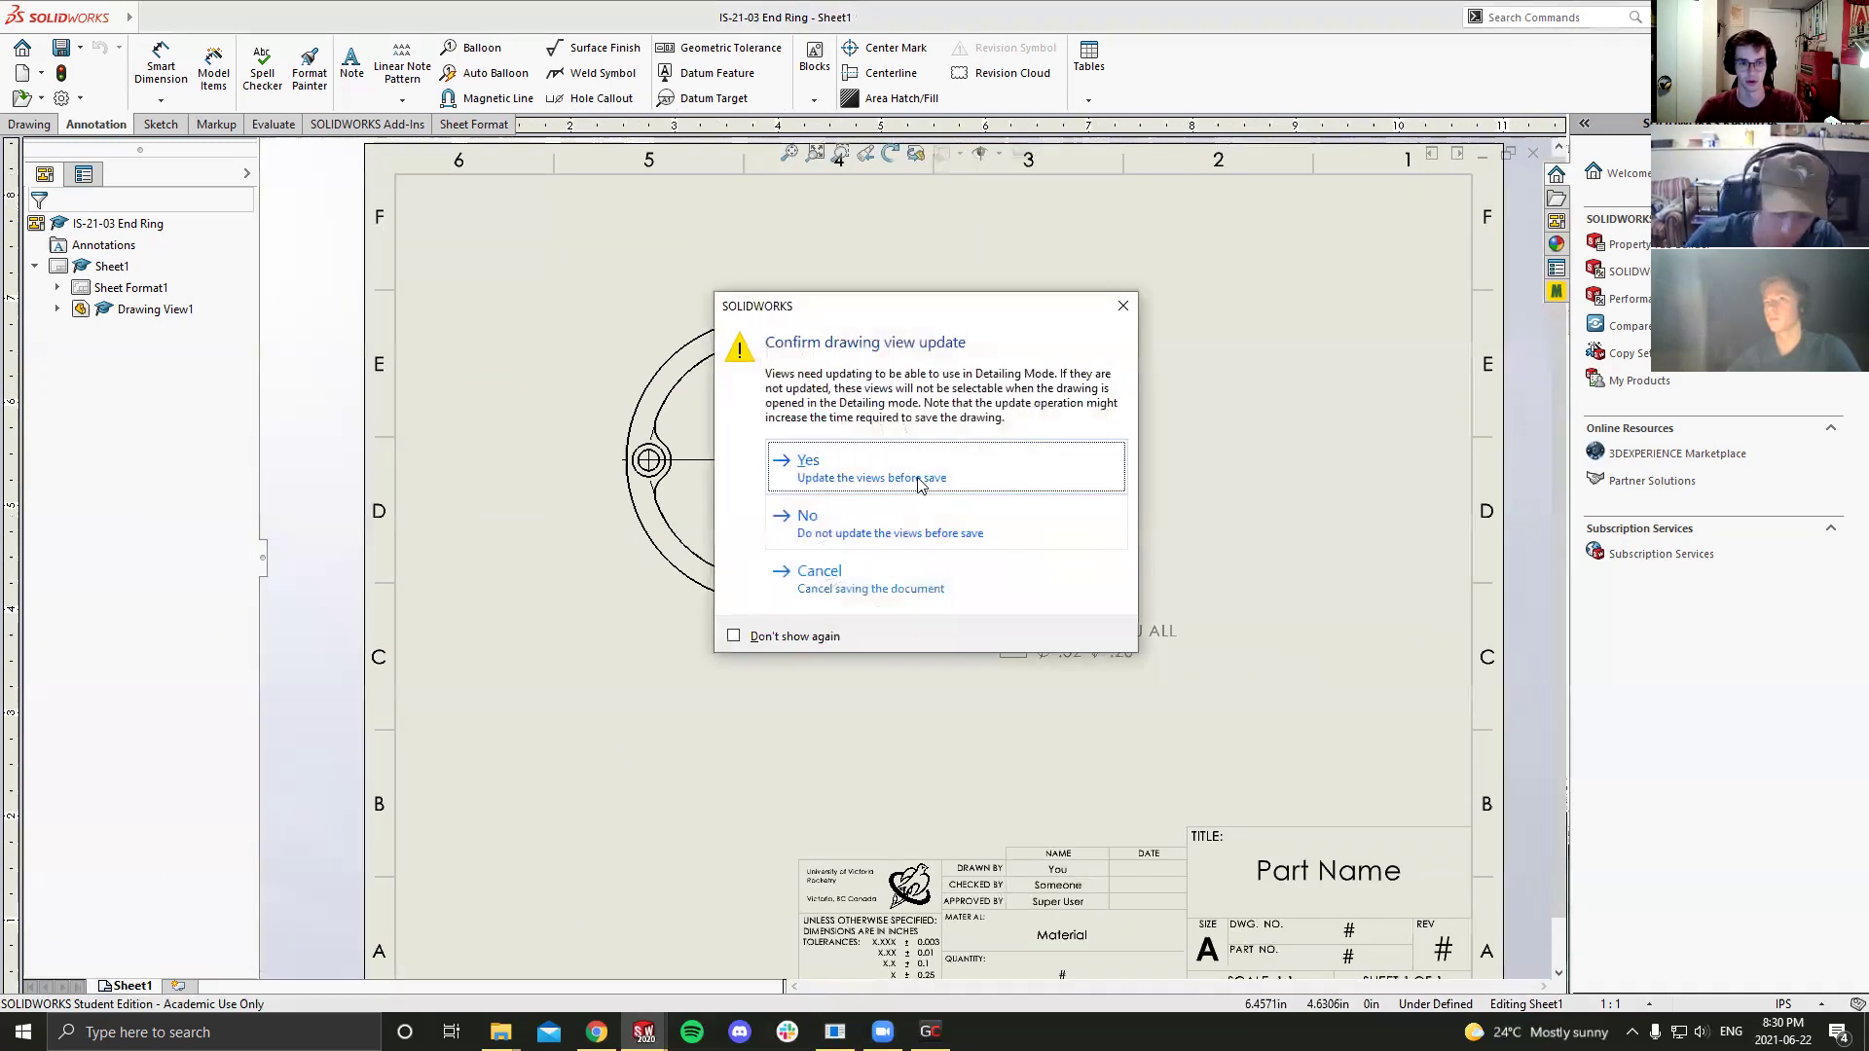
{"action": "left_click", "coordinate": [908, 521]}
{"action": "left_click", "coordinate": [865, 495]}
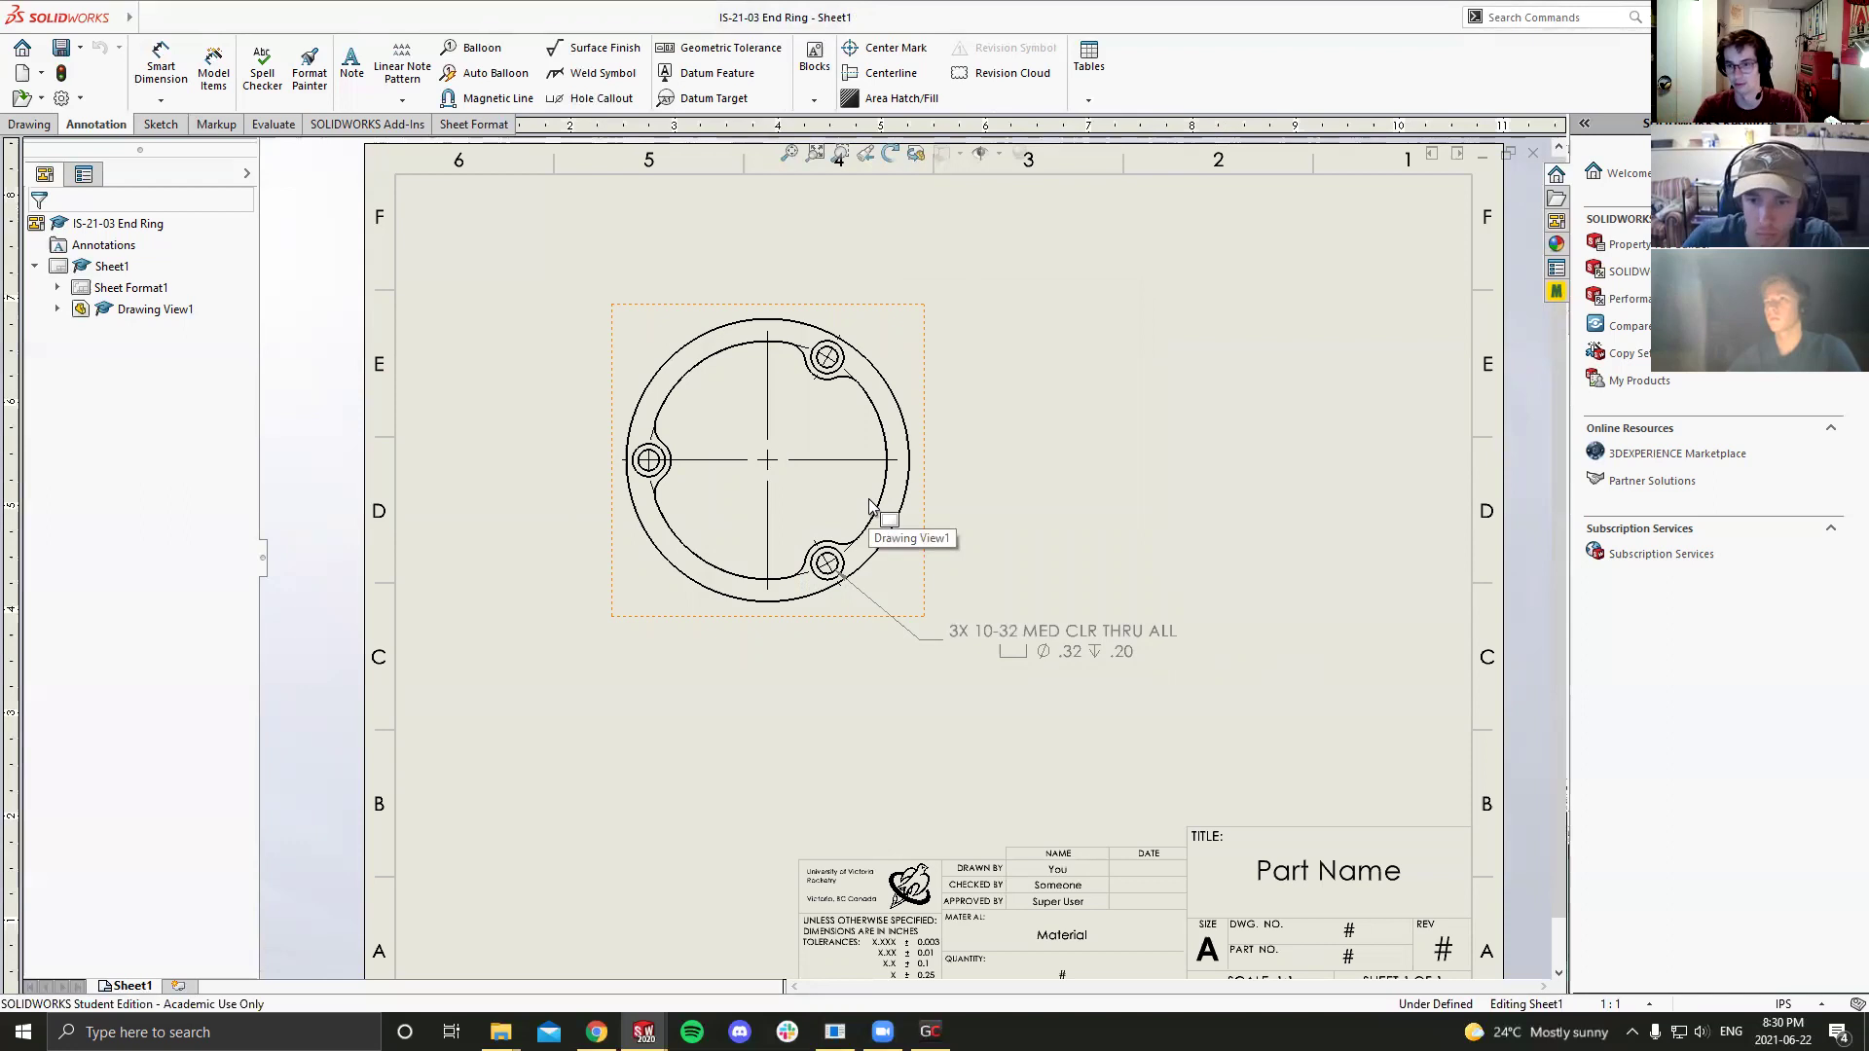
{"action": "scroll", "coordinate": [885, 545], "scroll_direction": "up", "scroll_amount": 1}
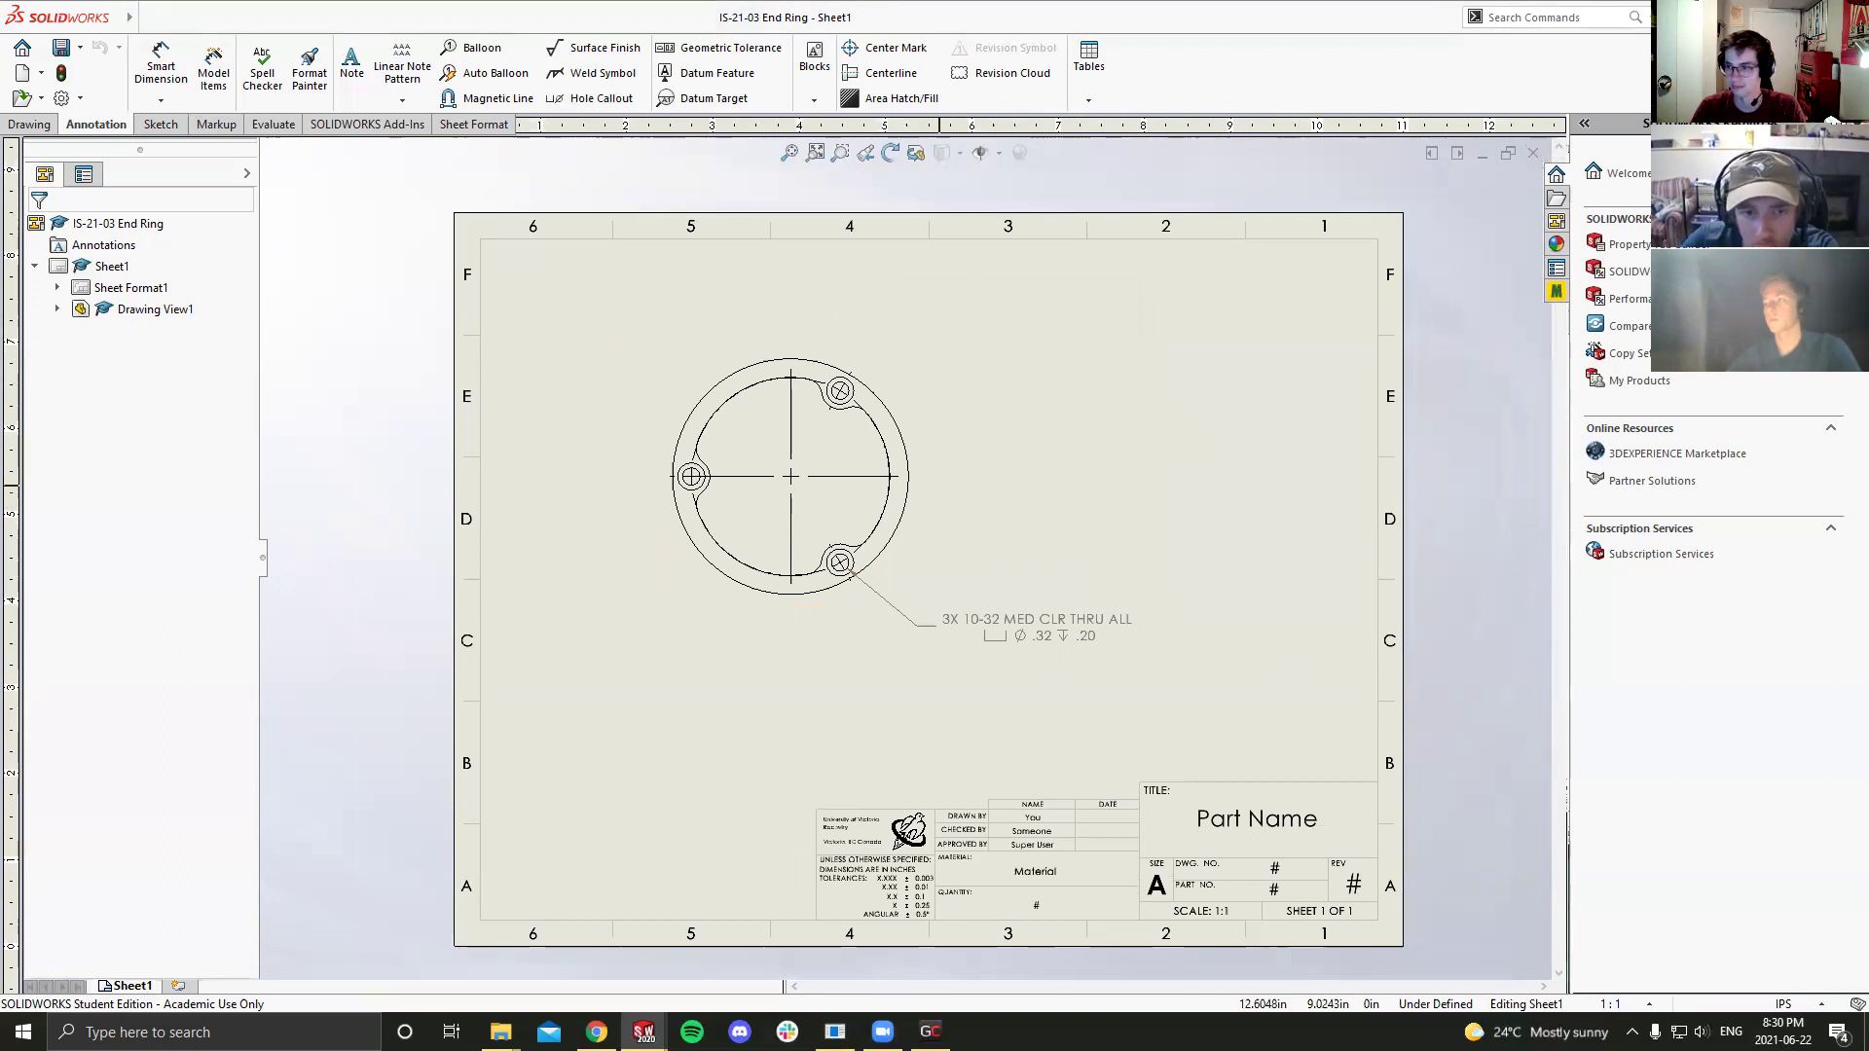
{"action": "left_click", "coordinate": [1533, 152]}
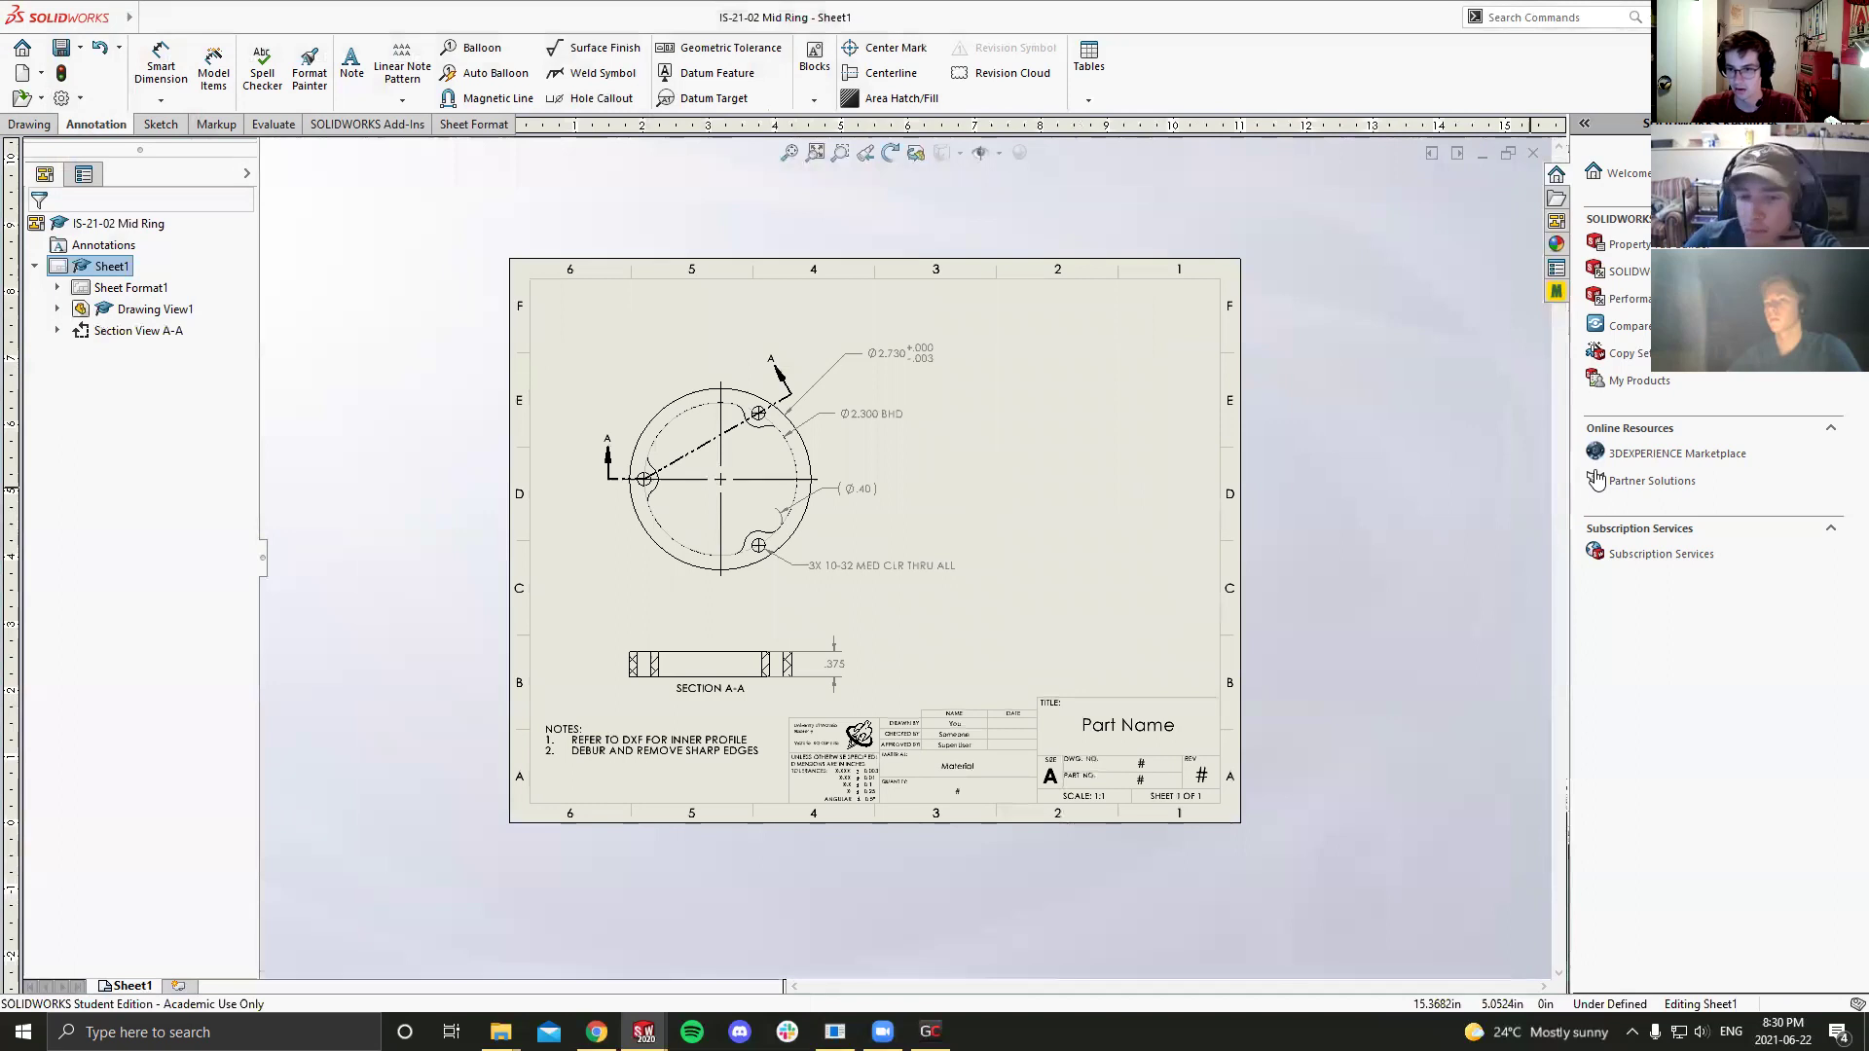
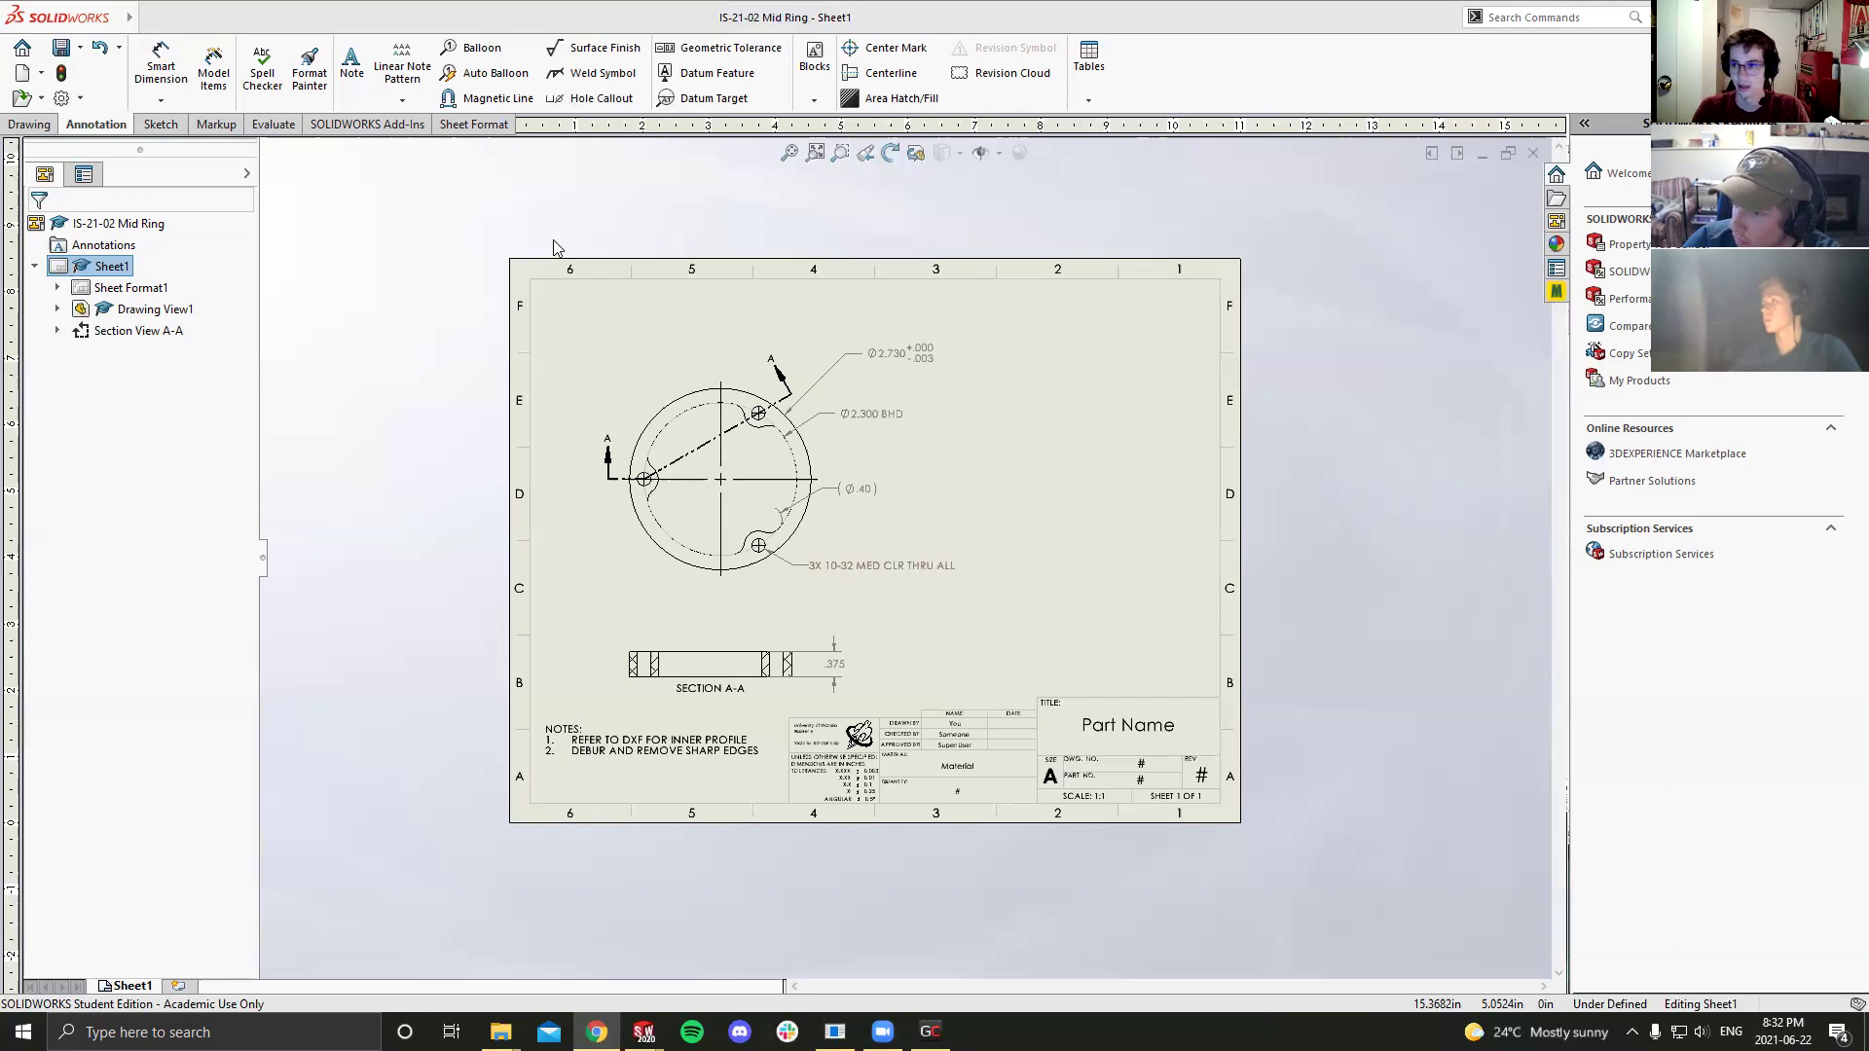
Step: Switch from the Mid Ring drawing to the IS-20-00 Injector Spacer Assembly, shown isometric
{"action": "left_click", "coordinate": [21, 99]}
{"action": "key", "text": "Escape"}
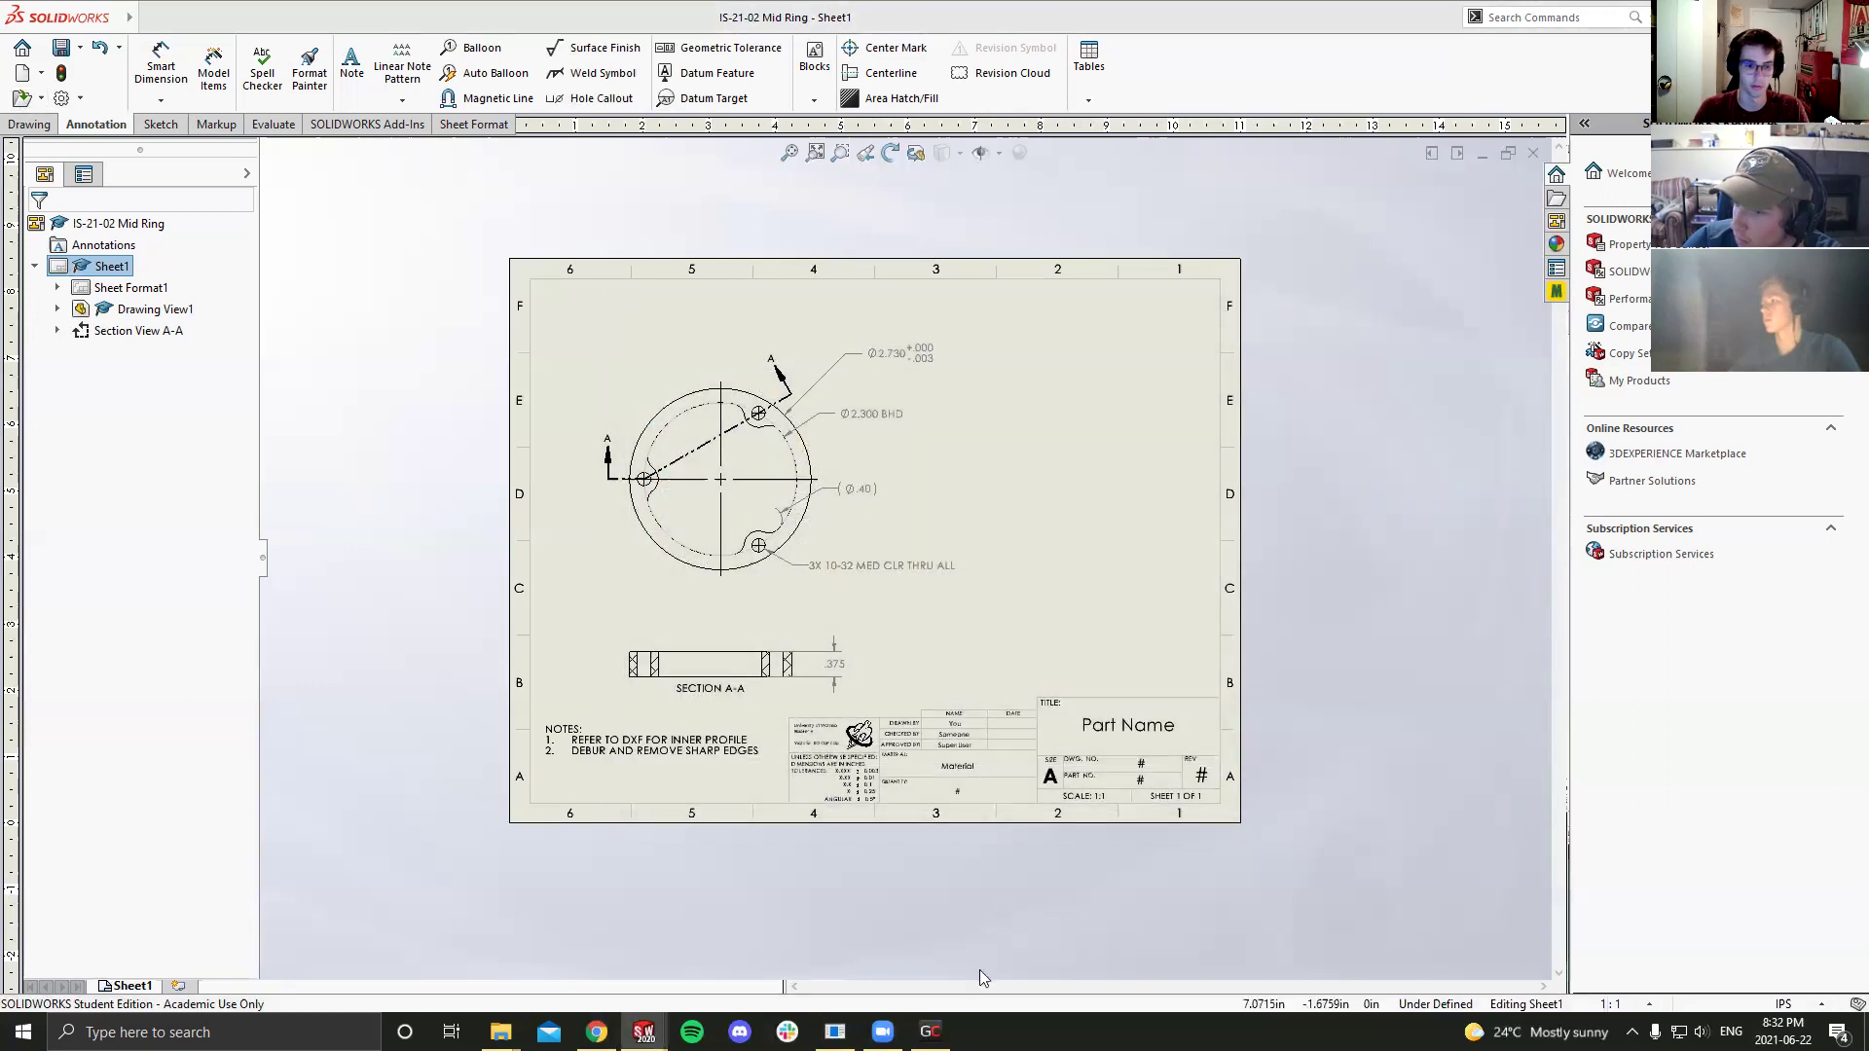
{"action": "mouse_move", "coordinate": [645, 1031]}
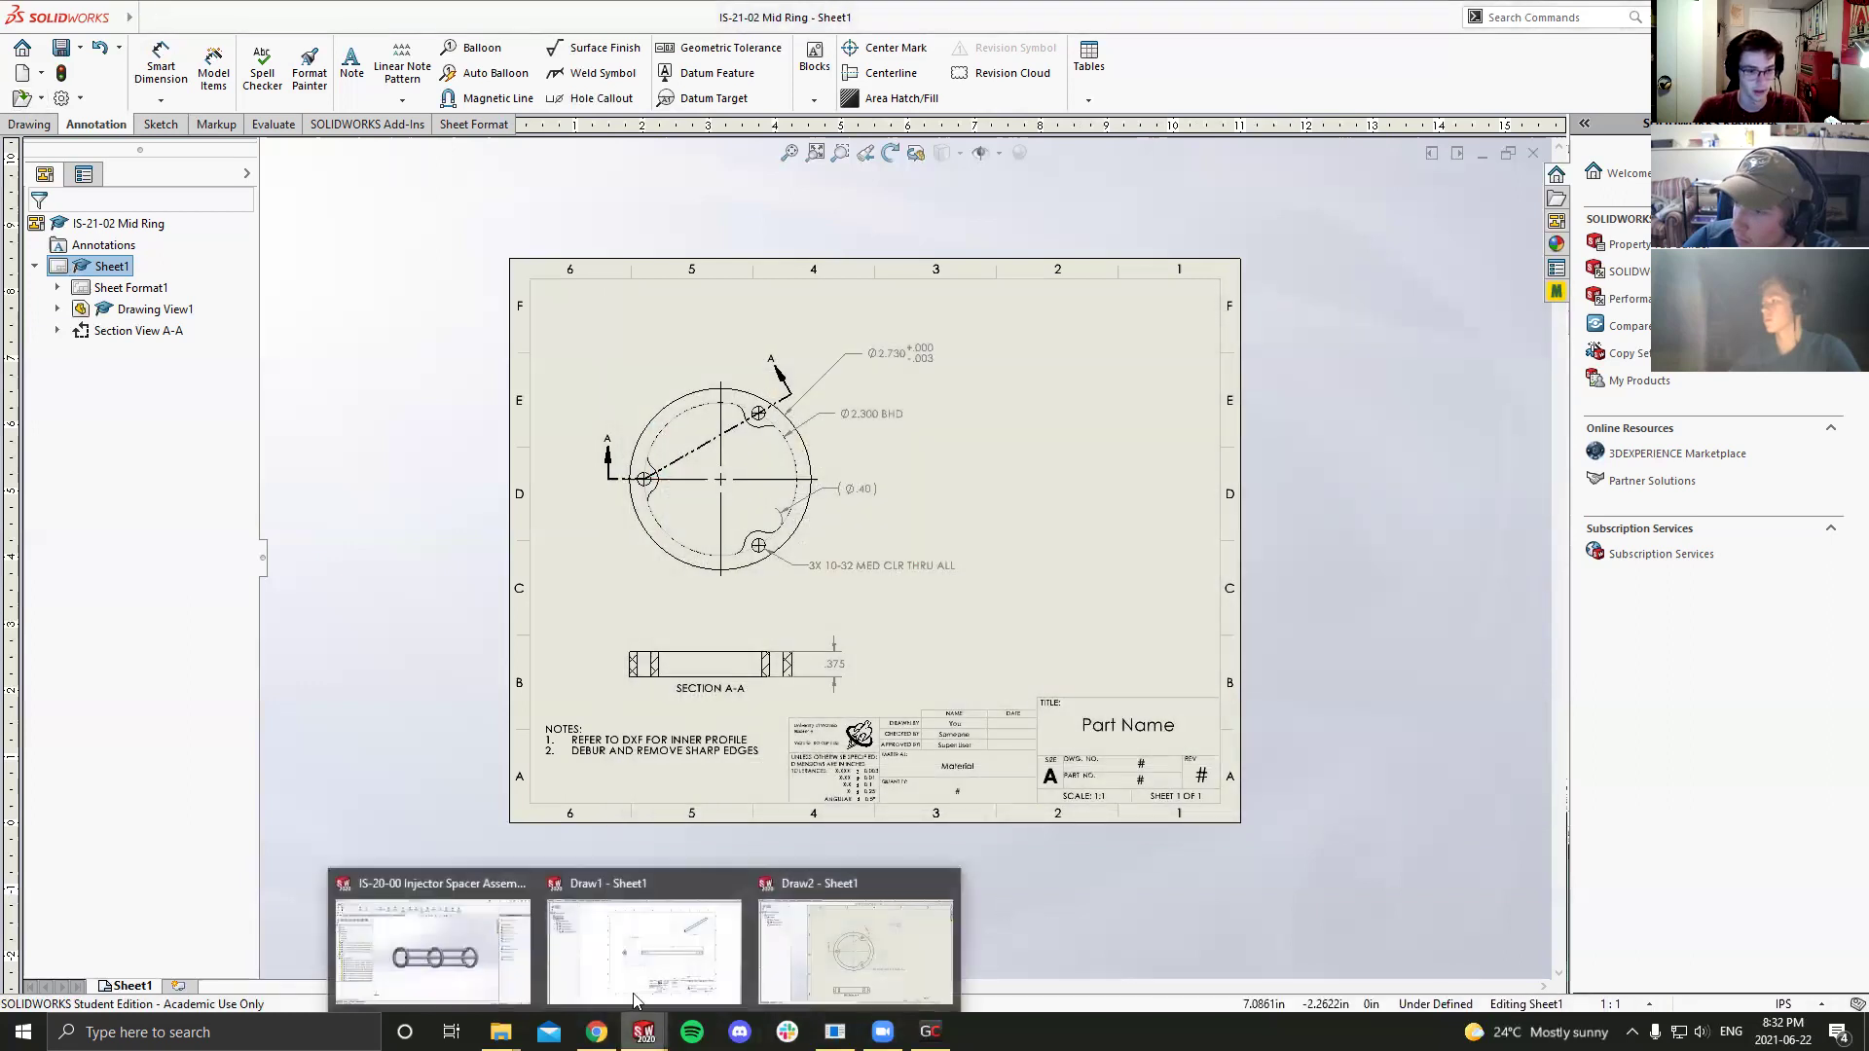
{"action": "left_click", "coordinate": [428, 949]}
{"action": "key", "text": "ctrl+7"}
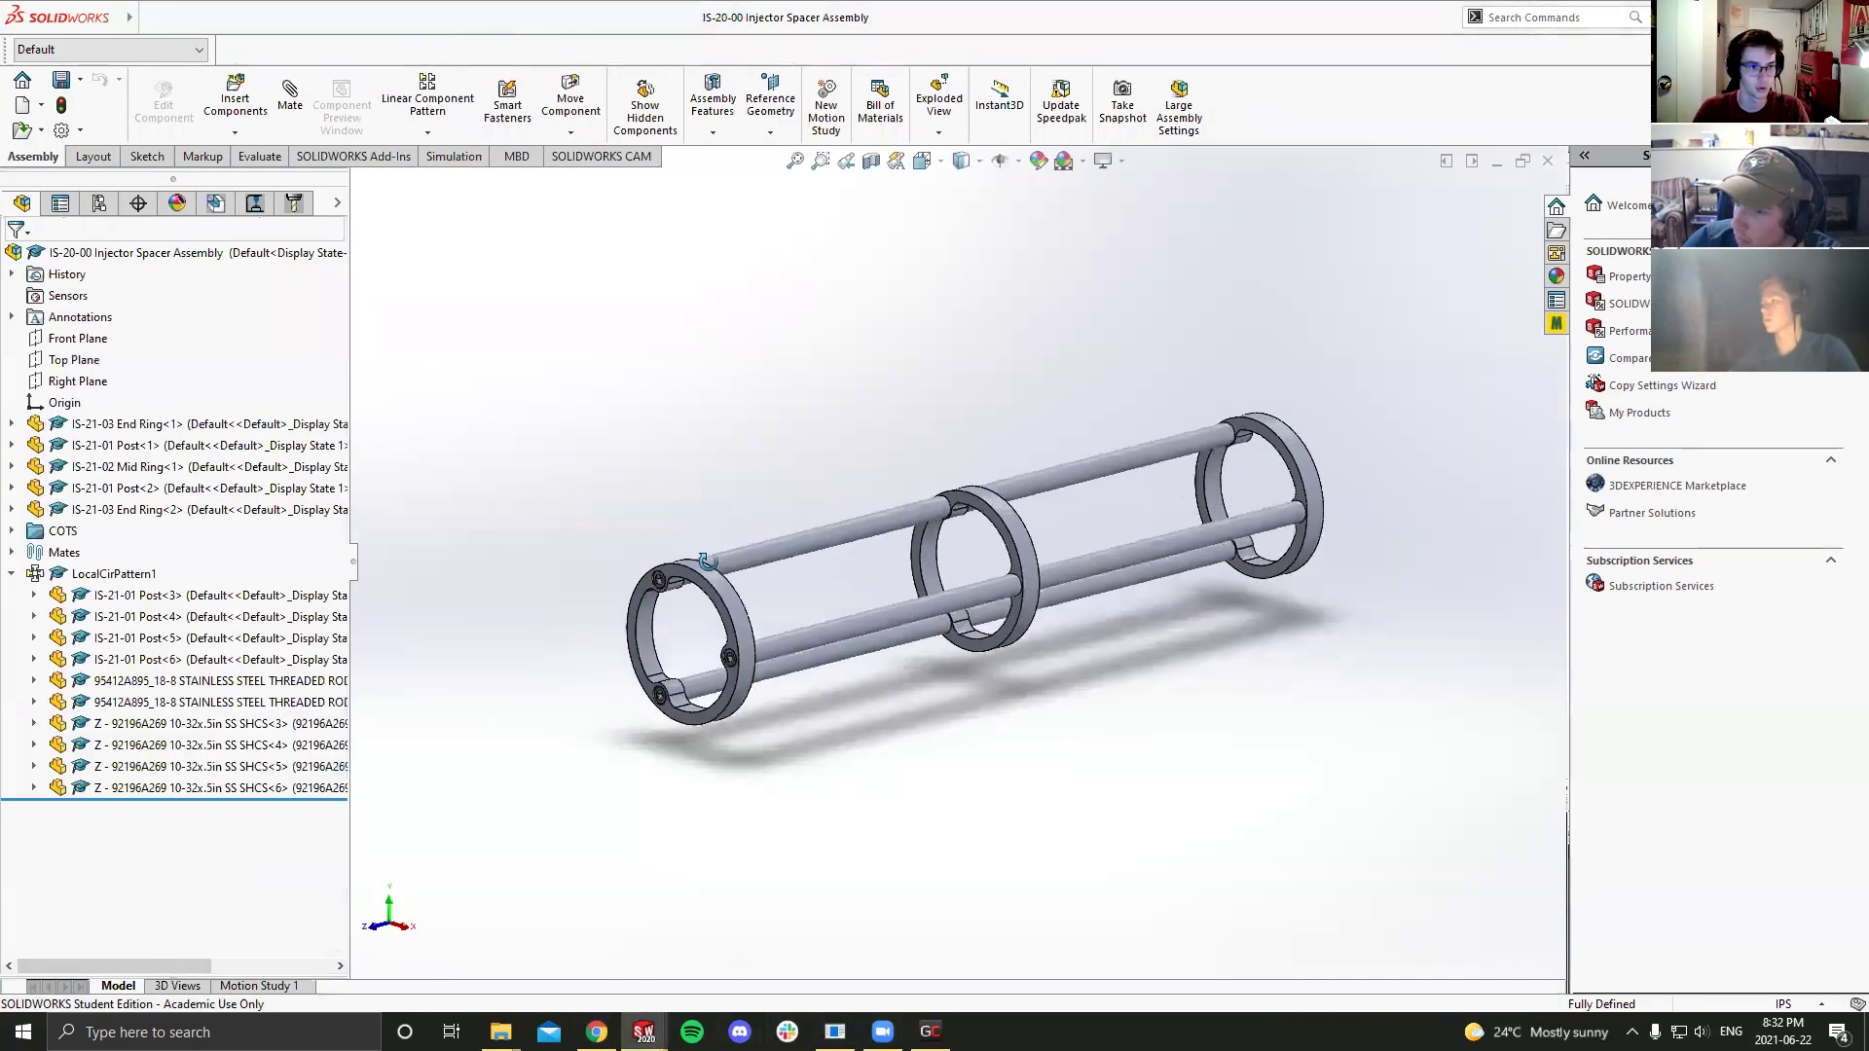
Step: Add a new assembly configuration named 'Exploded' in the ConfigurationManager
{"action": "left_click", "coordinate": [98, 202]}
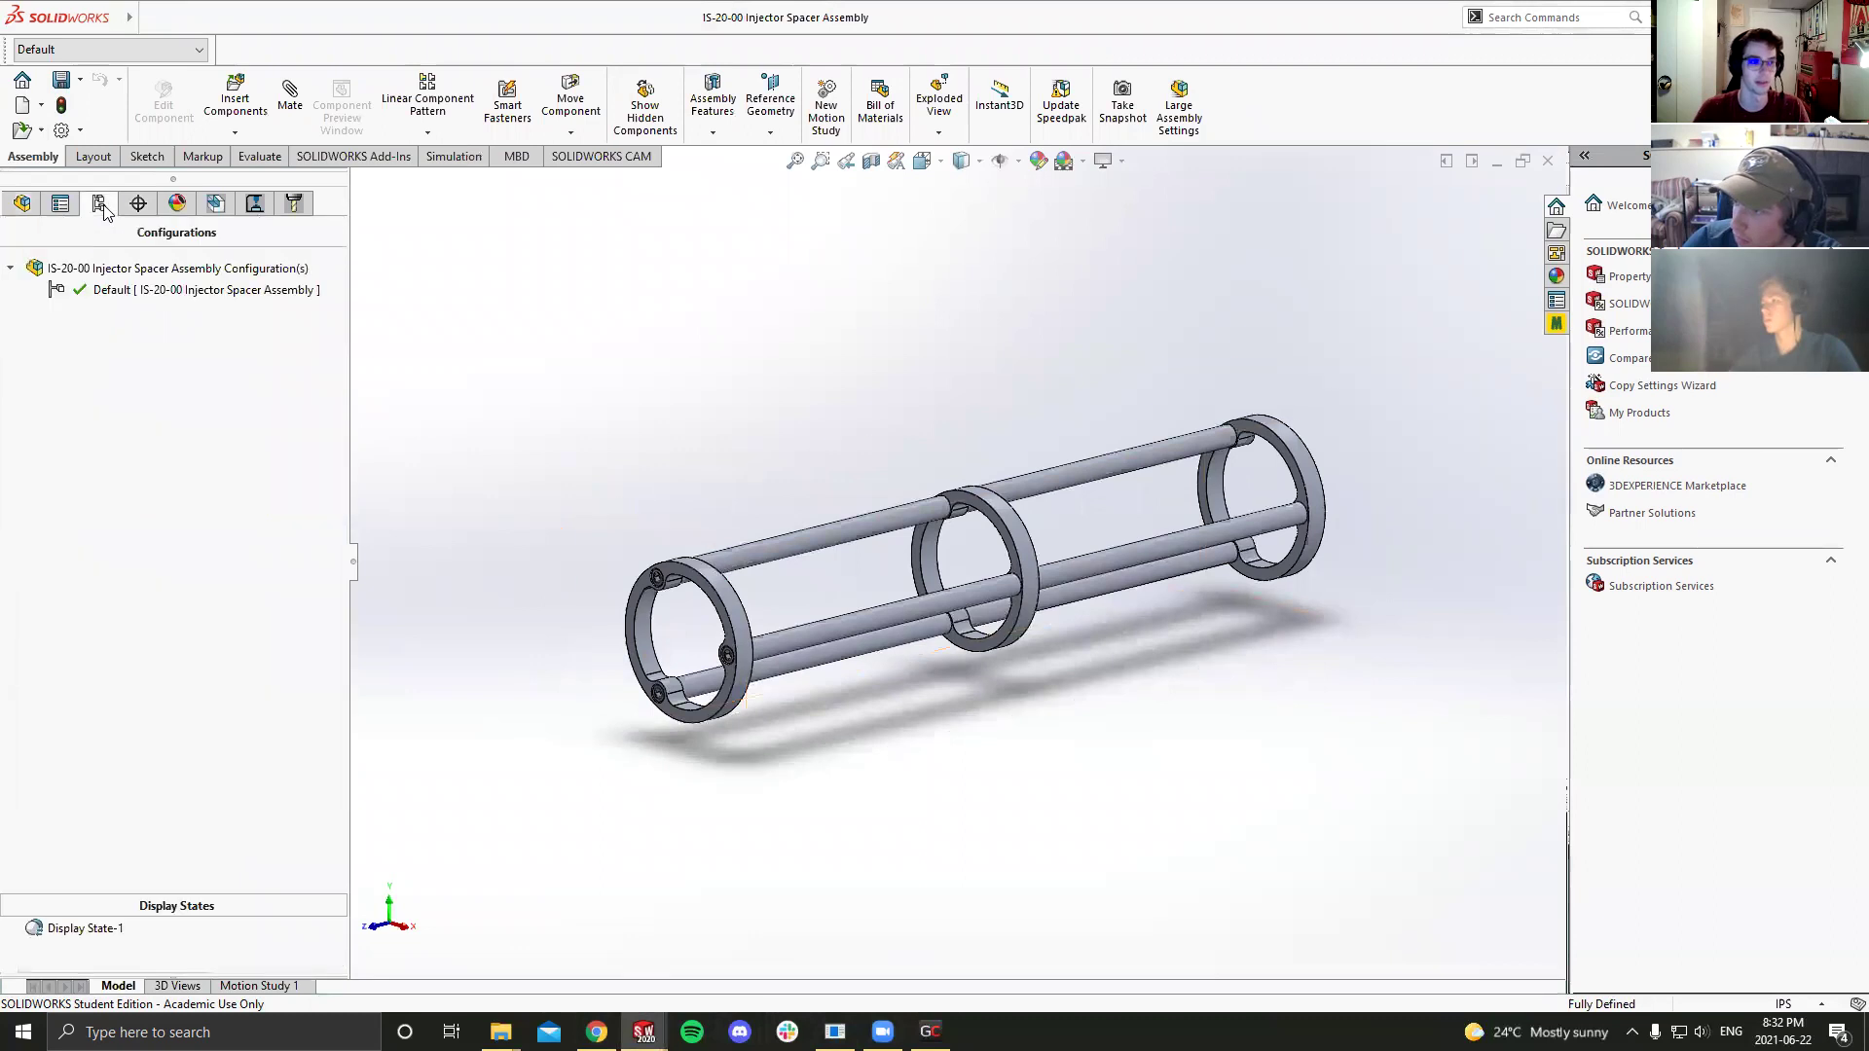
{"action": "right_click", "coordinate": [98, 289]}
{"action": "right_click", "coordinate": [39, 268]}
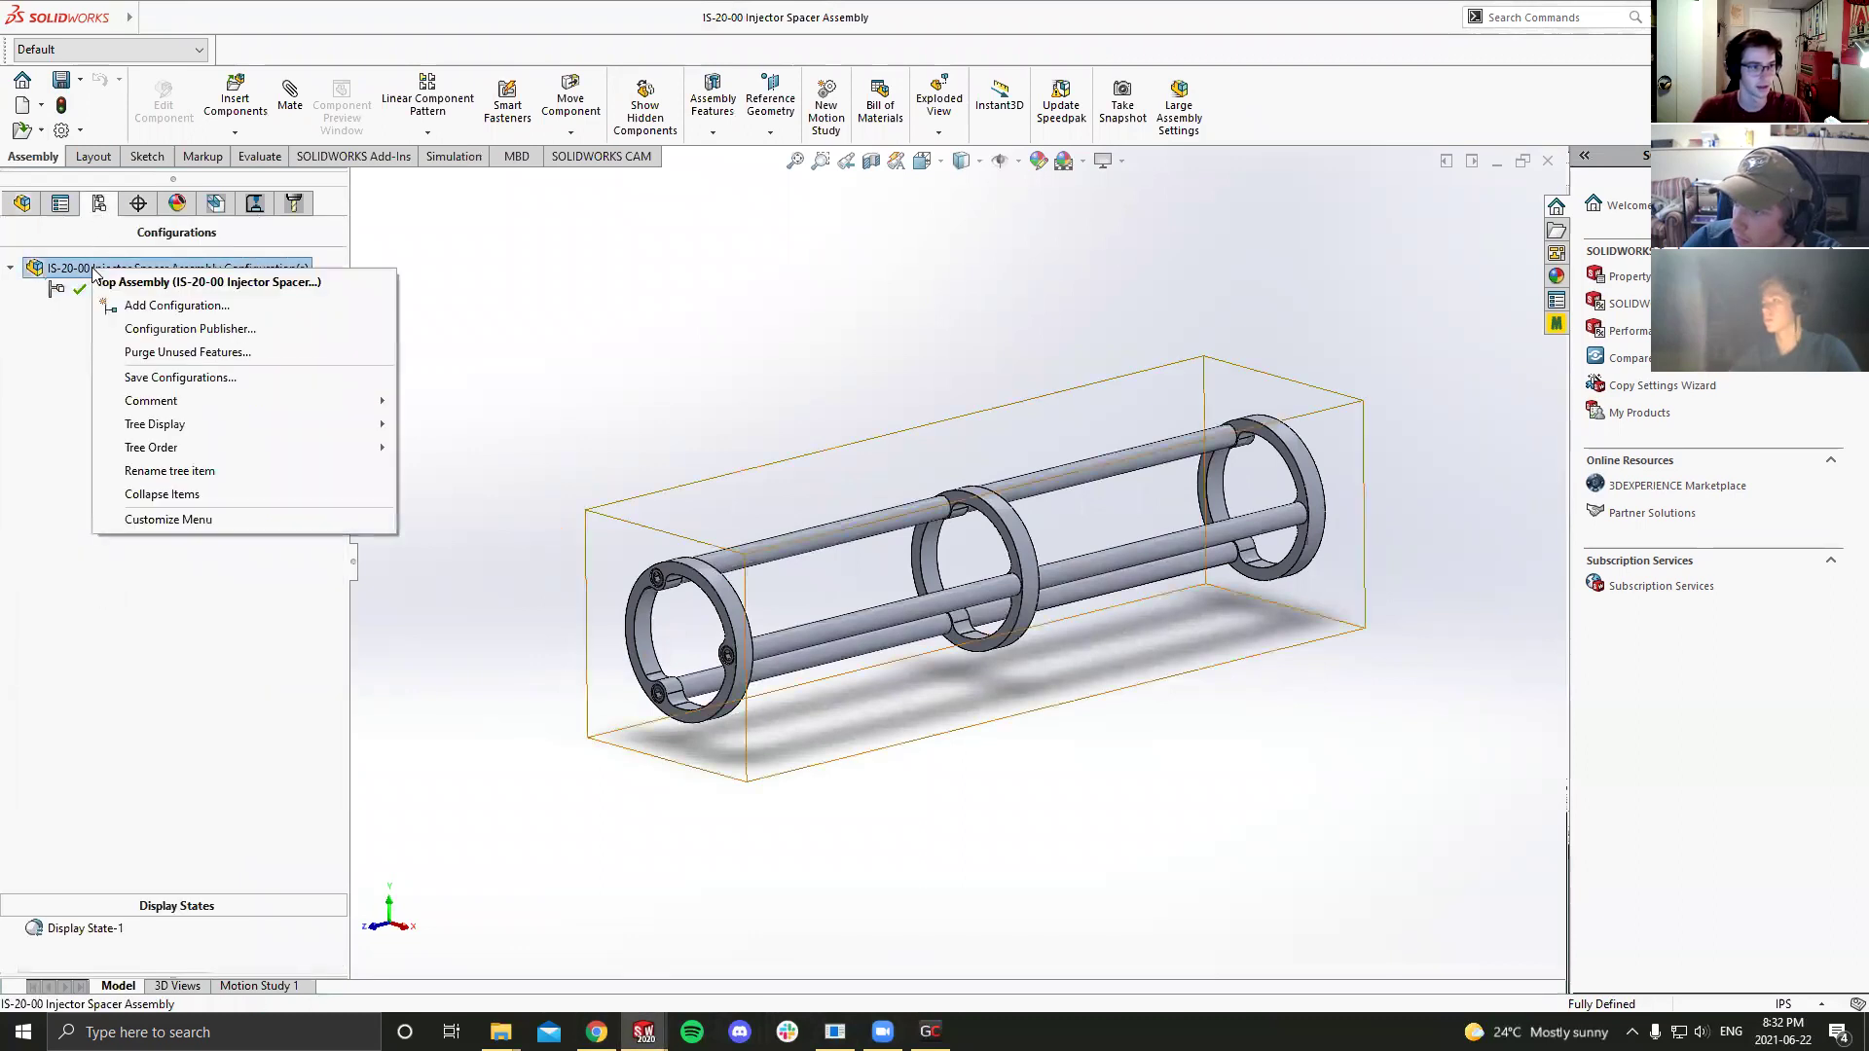
{"action": "left_click", "coordinate": [177, 306]}
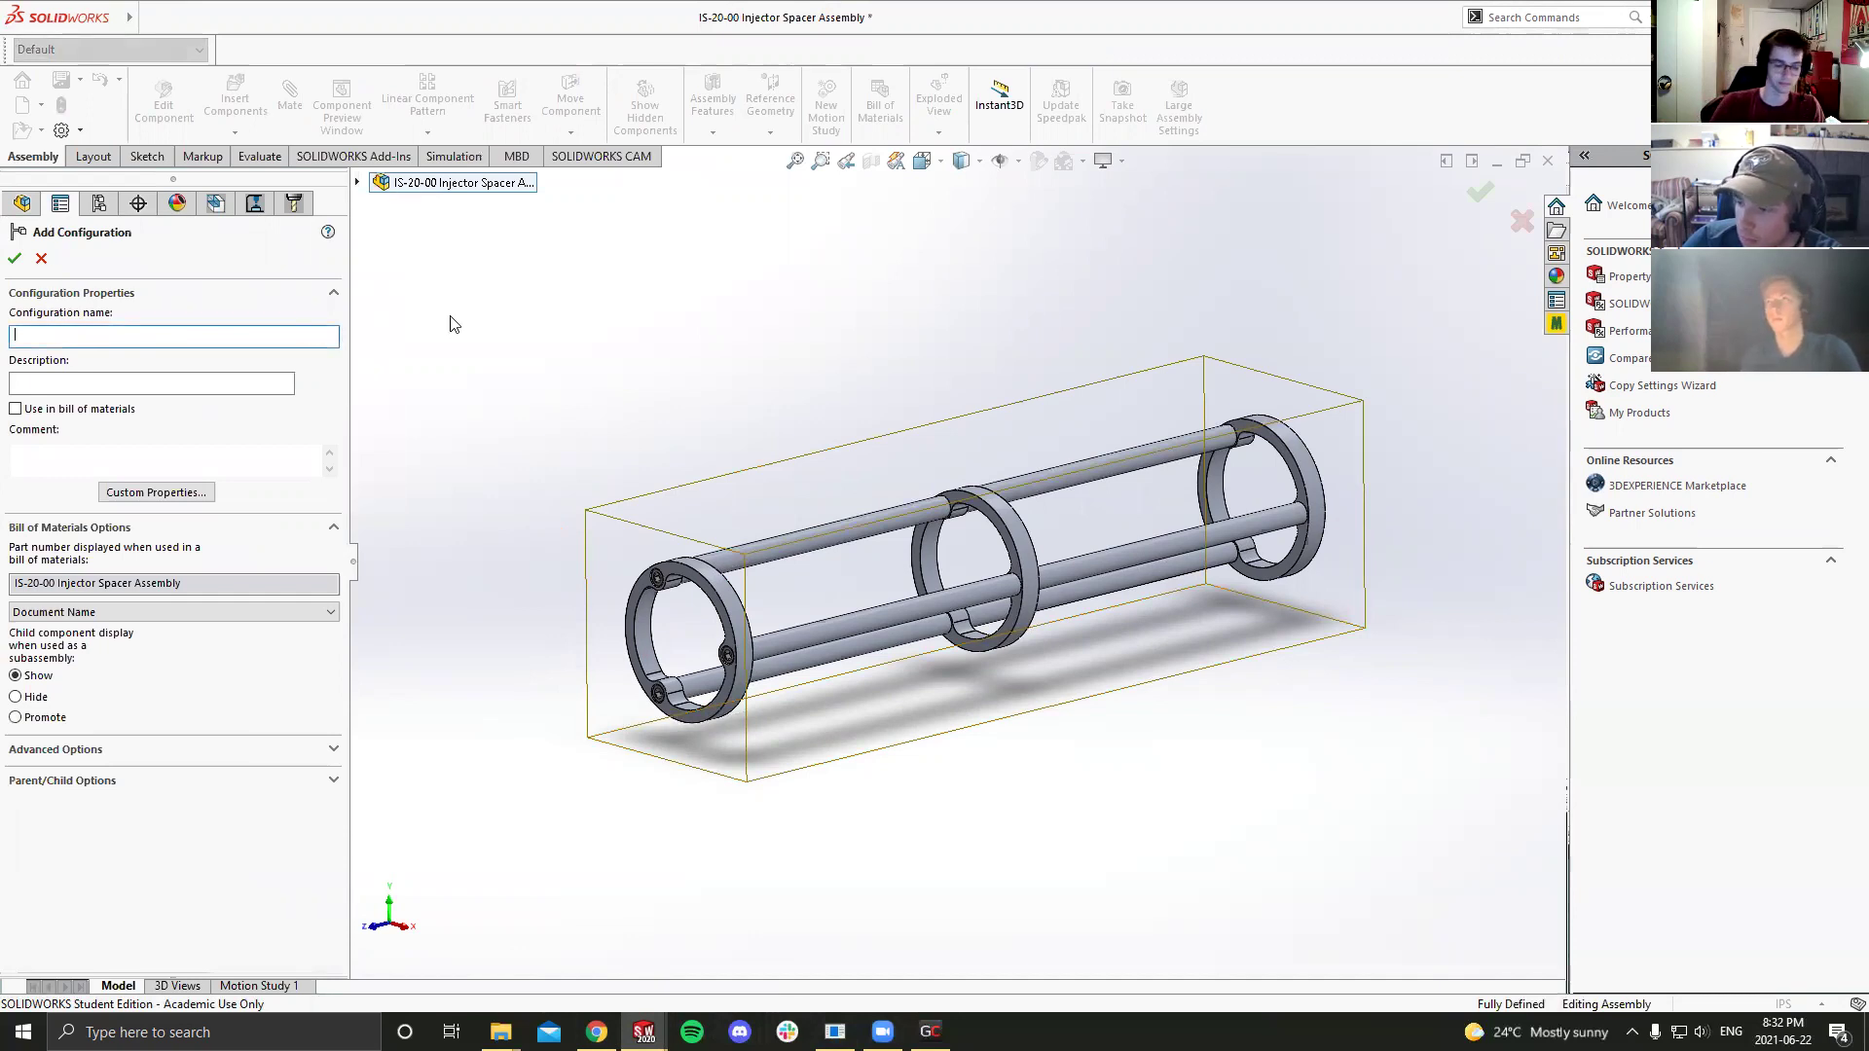
{"action": "type", "text": "EPL"}
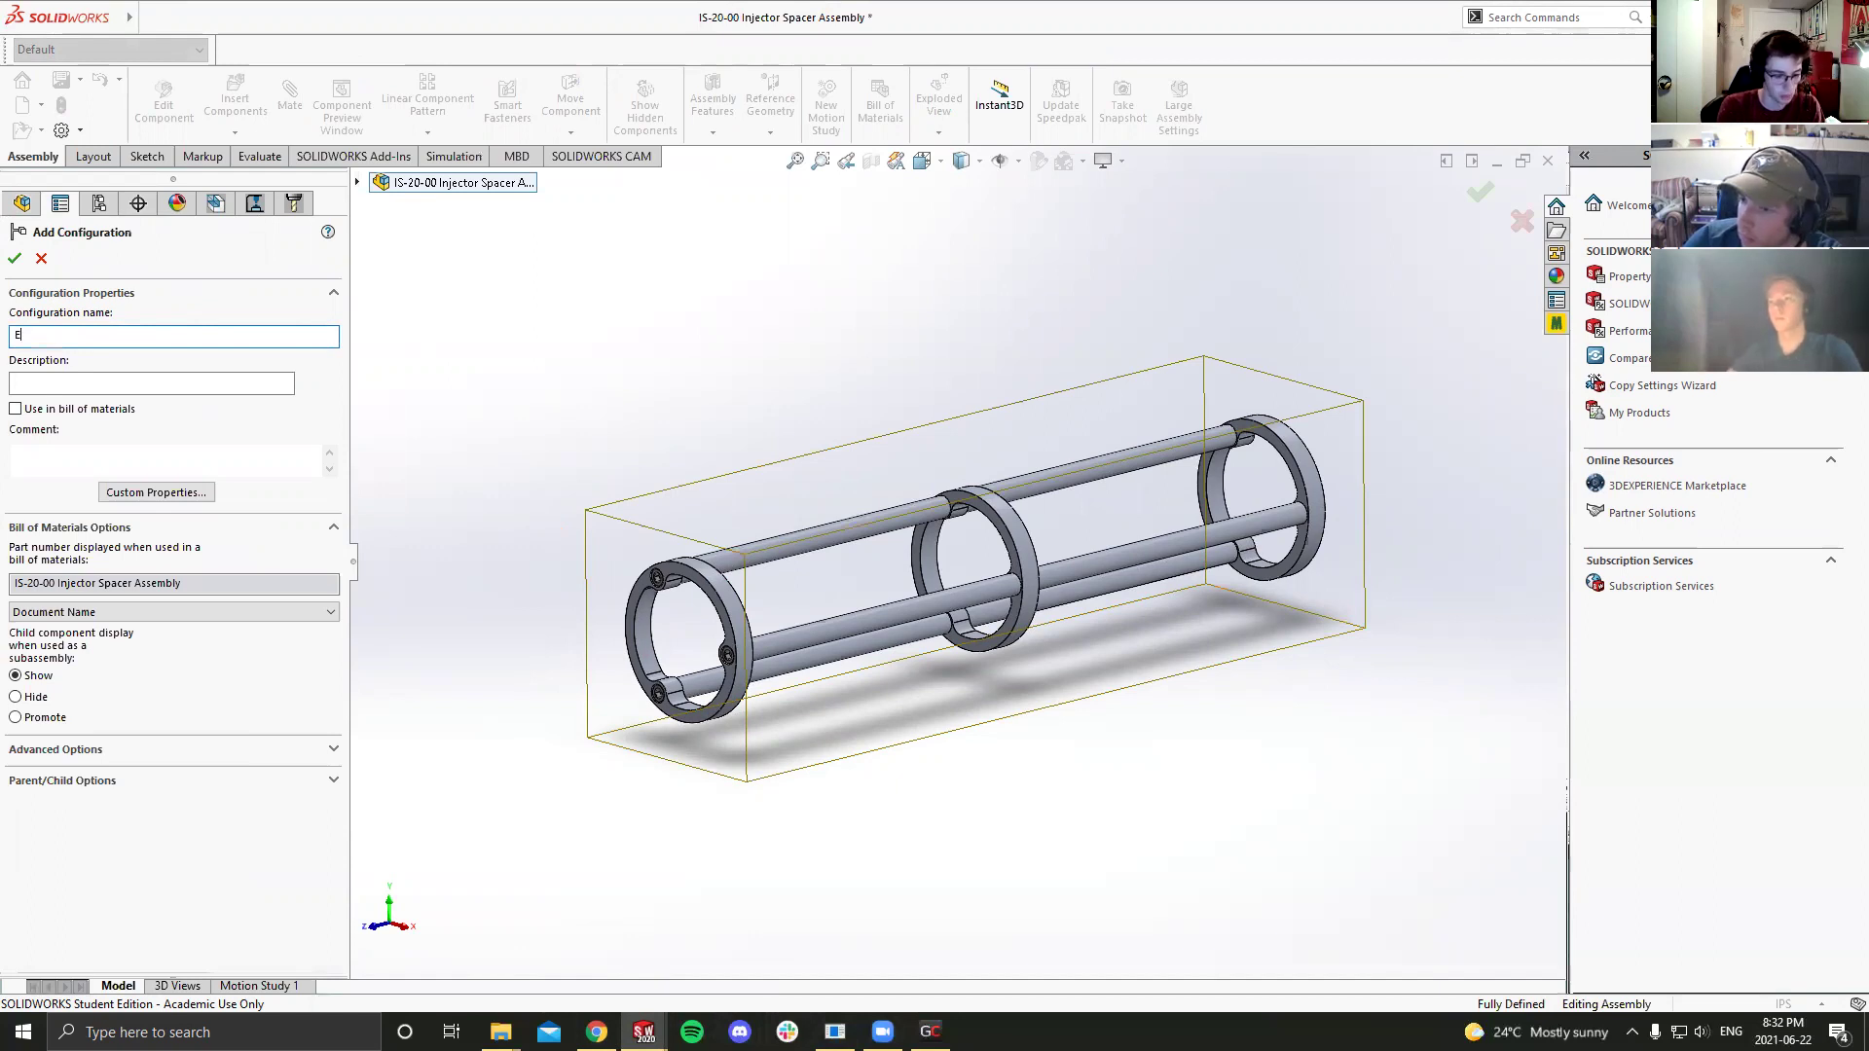
{"action": "type", "text": "xploded"}
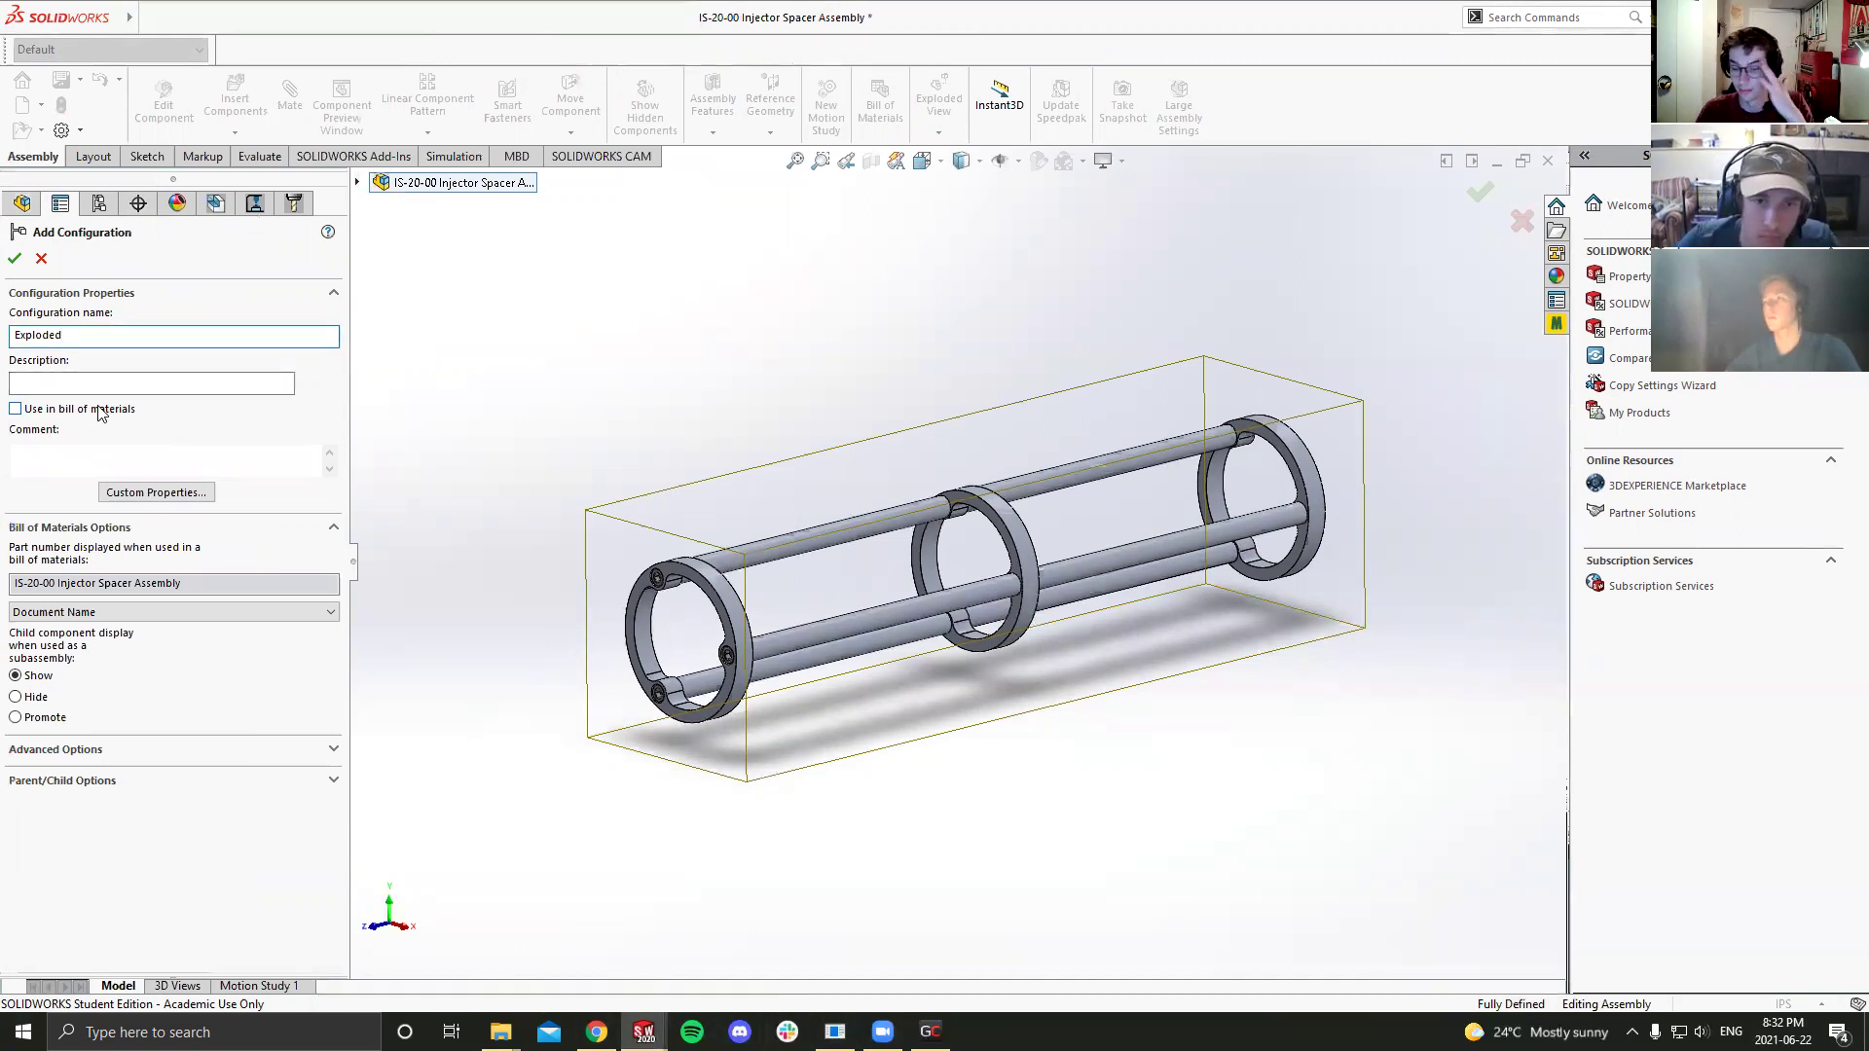
{"action": "left_click", "coordinate": [15, 258]}
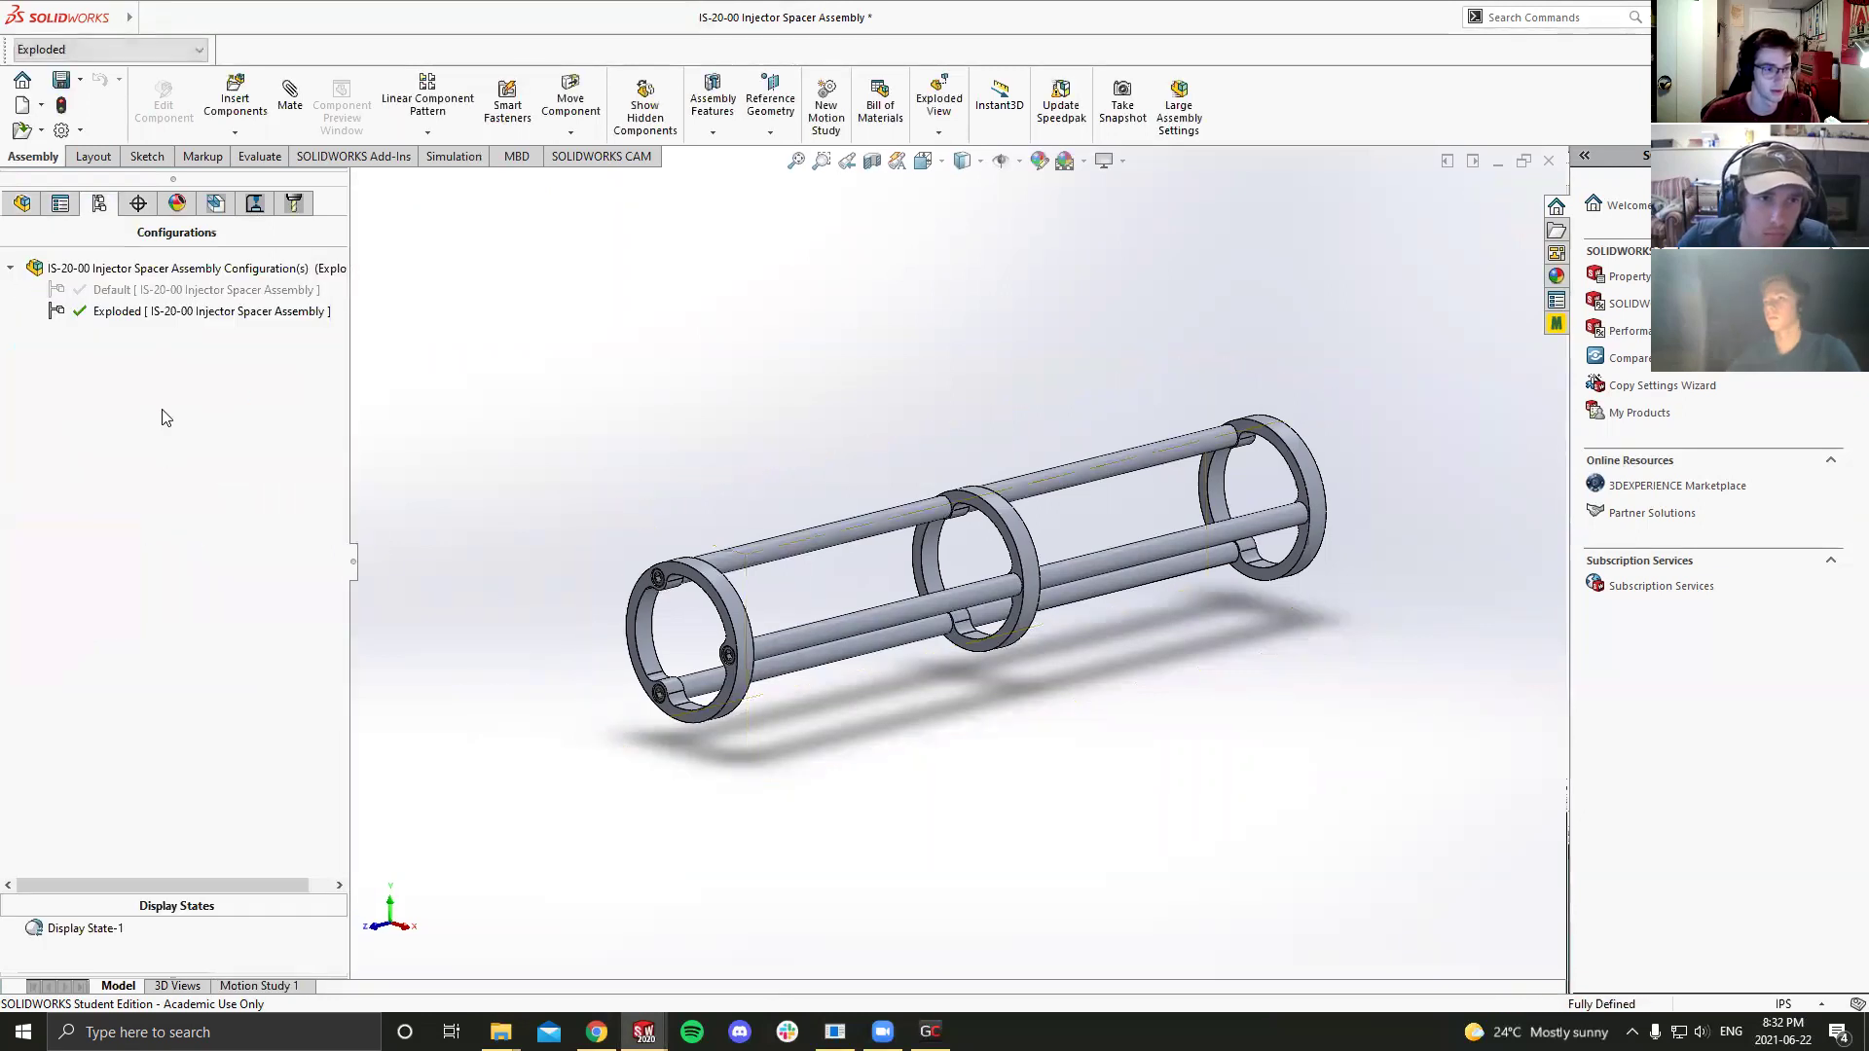
Step: Review the assembly's mates and pick out the mid ring in the model
{"action": "left_click", "coordinate": [21, 203]}
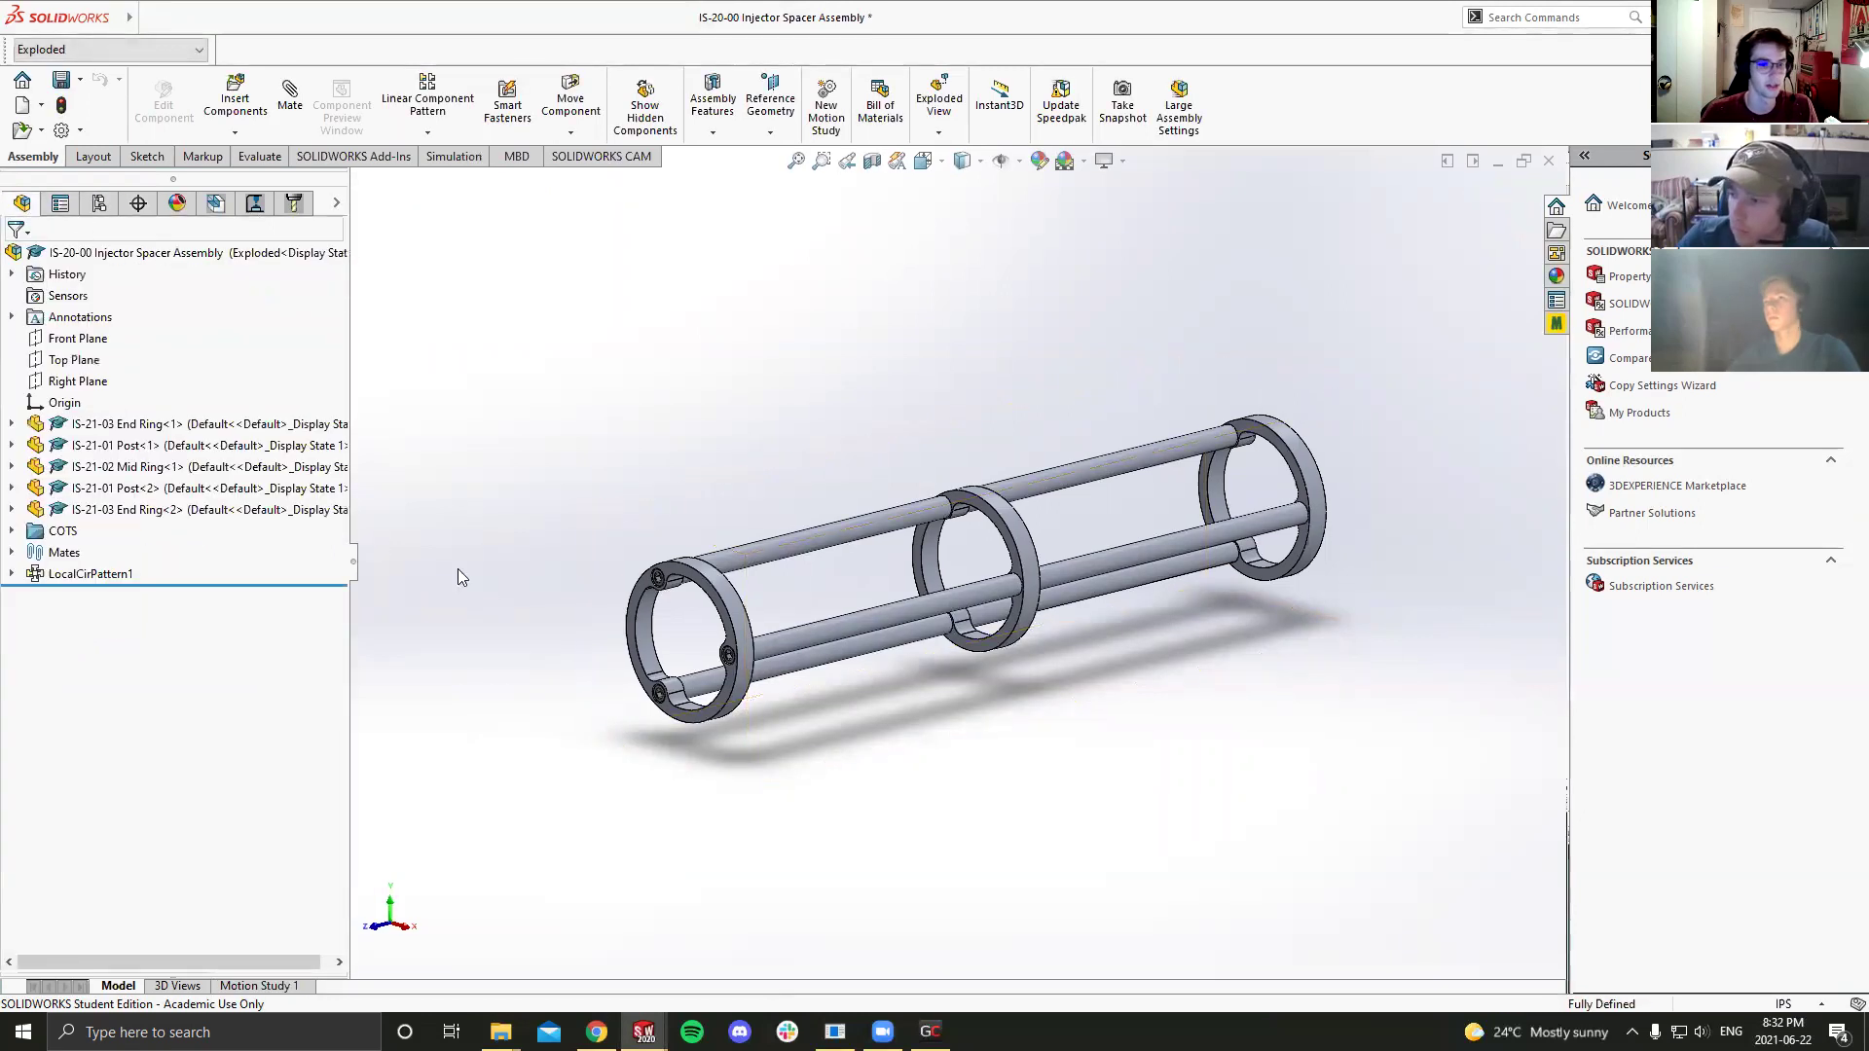
{"action": "left_click", "coordinate": [11, 530]}
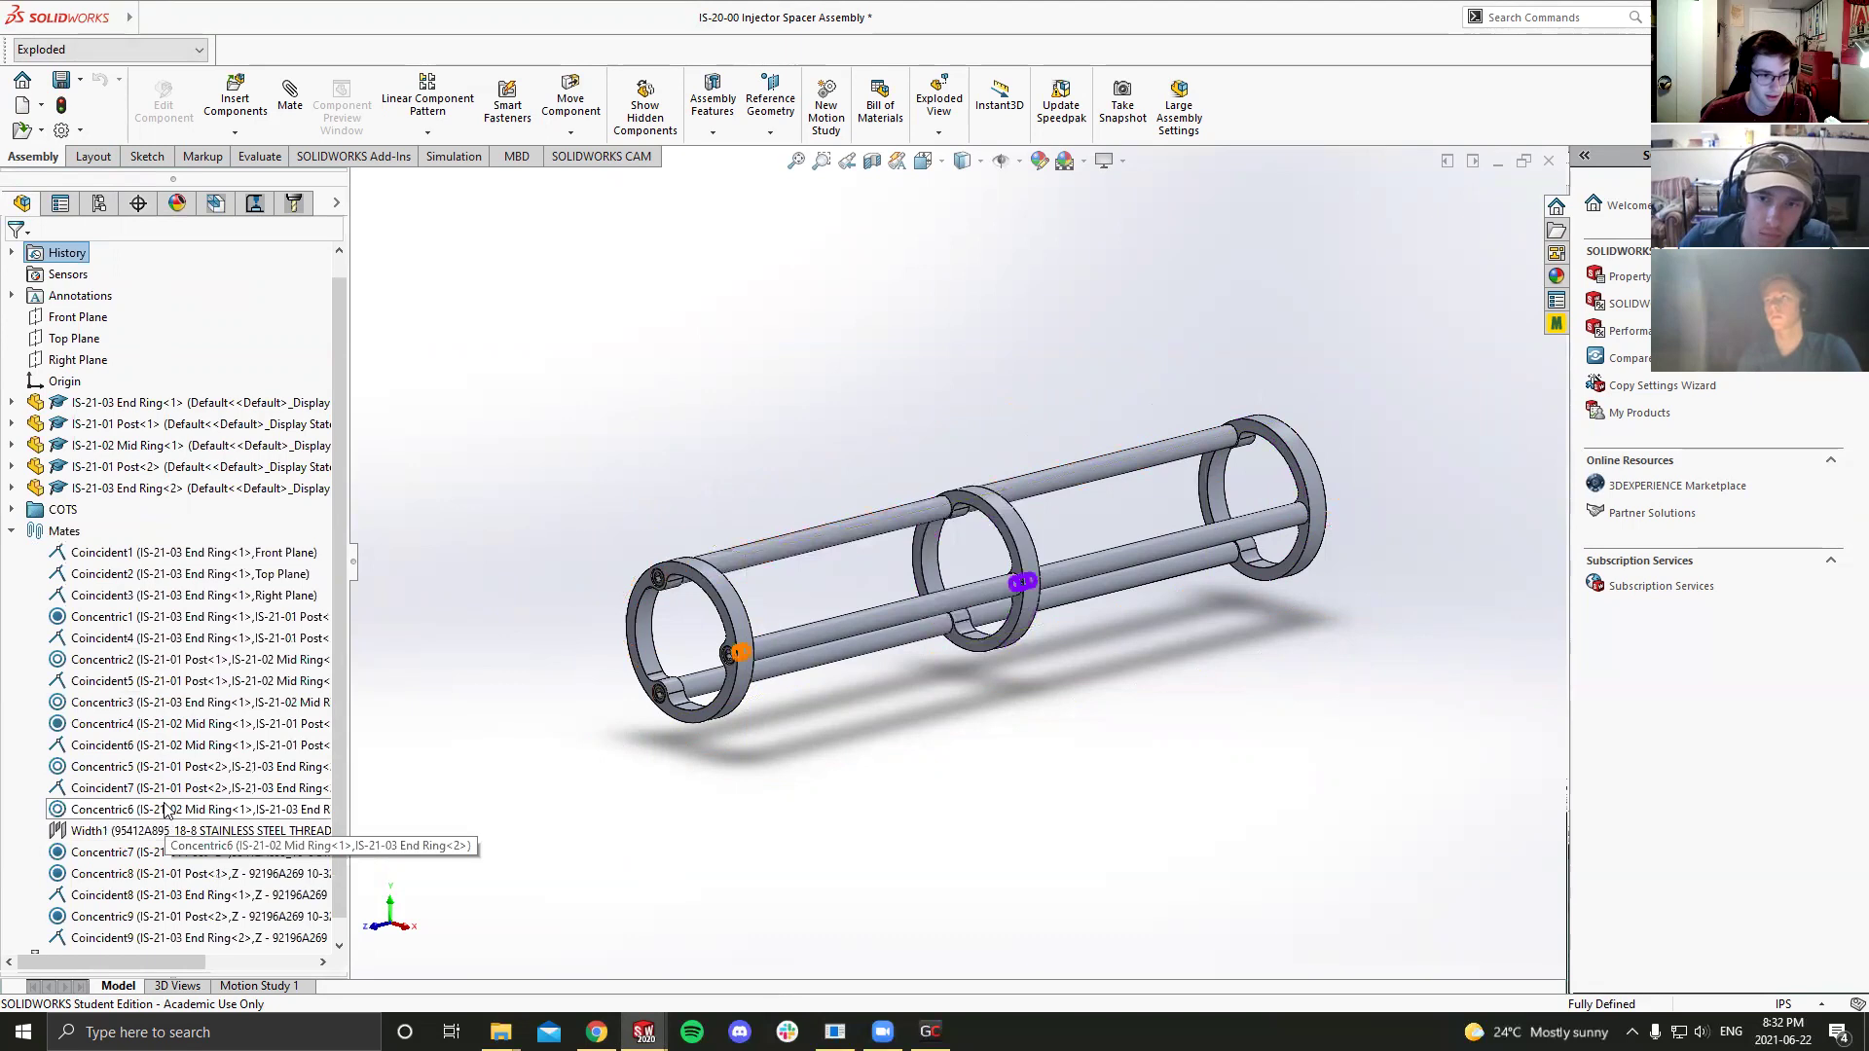
{"action": "scroll", "coordinate": [1191, 505], "scroll_direction": "down", "scroll_amount": 8}
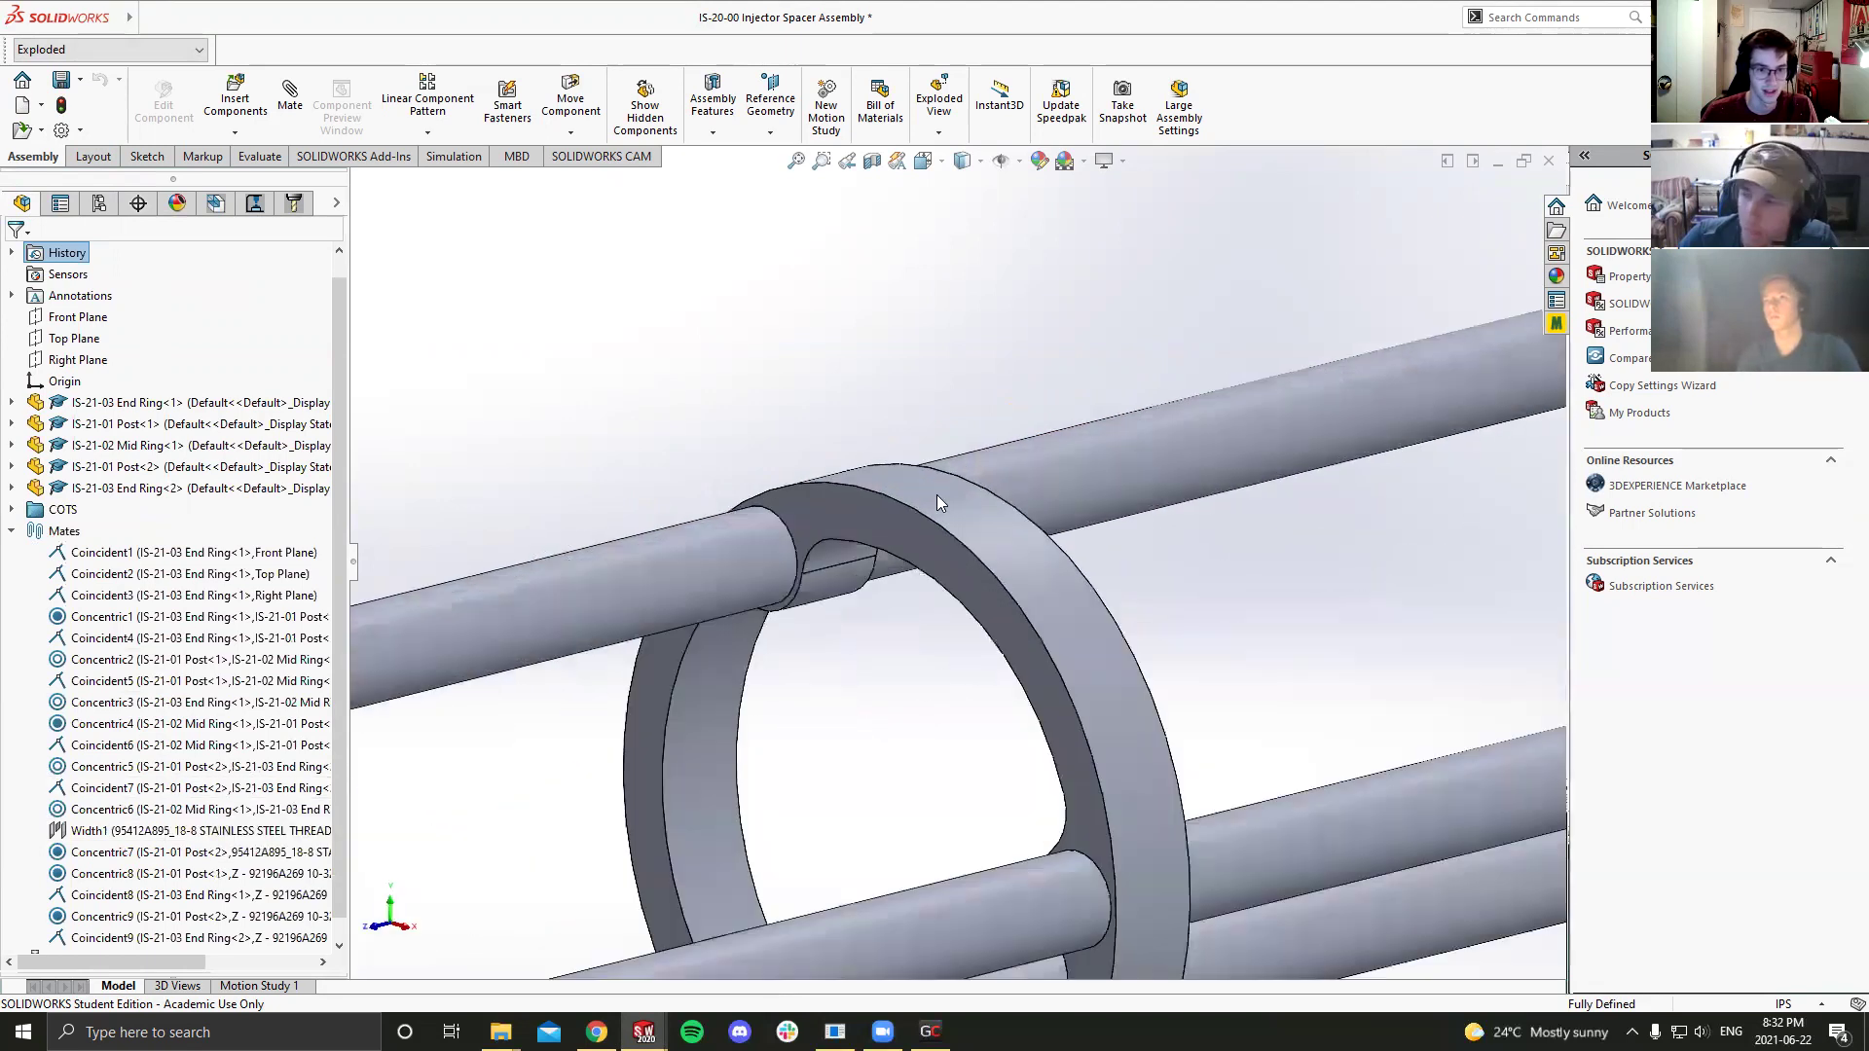
{"action": "left_click", "coordinate": [776, 527]}
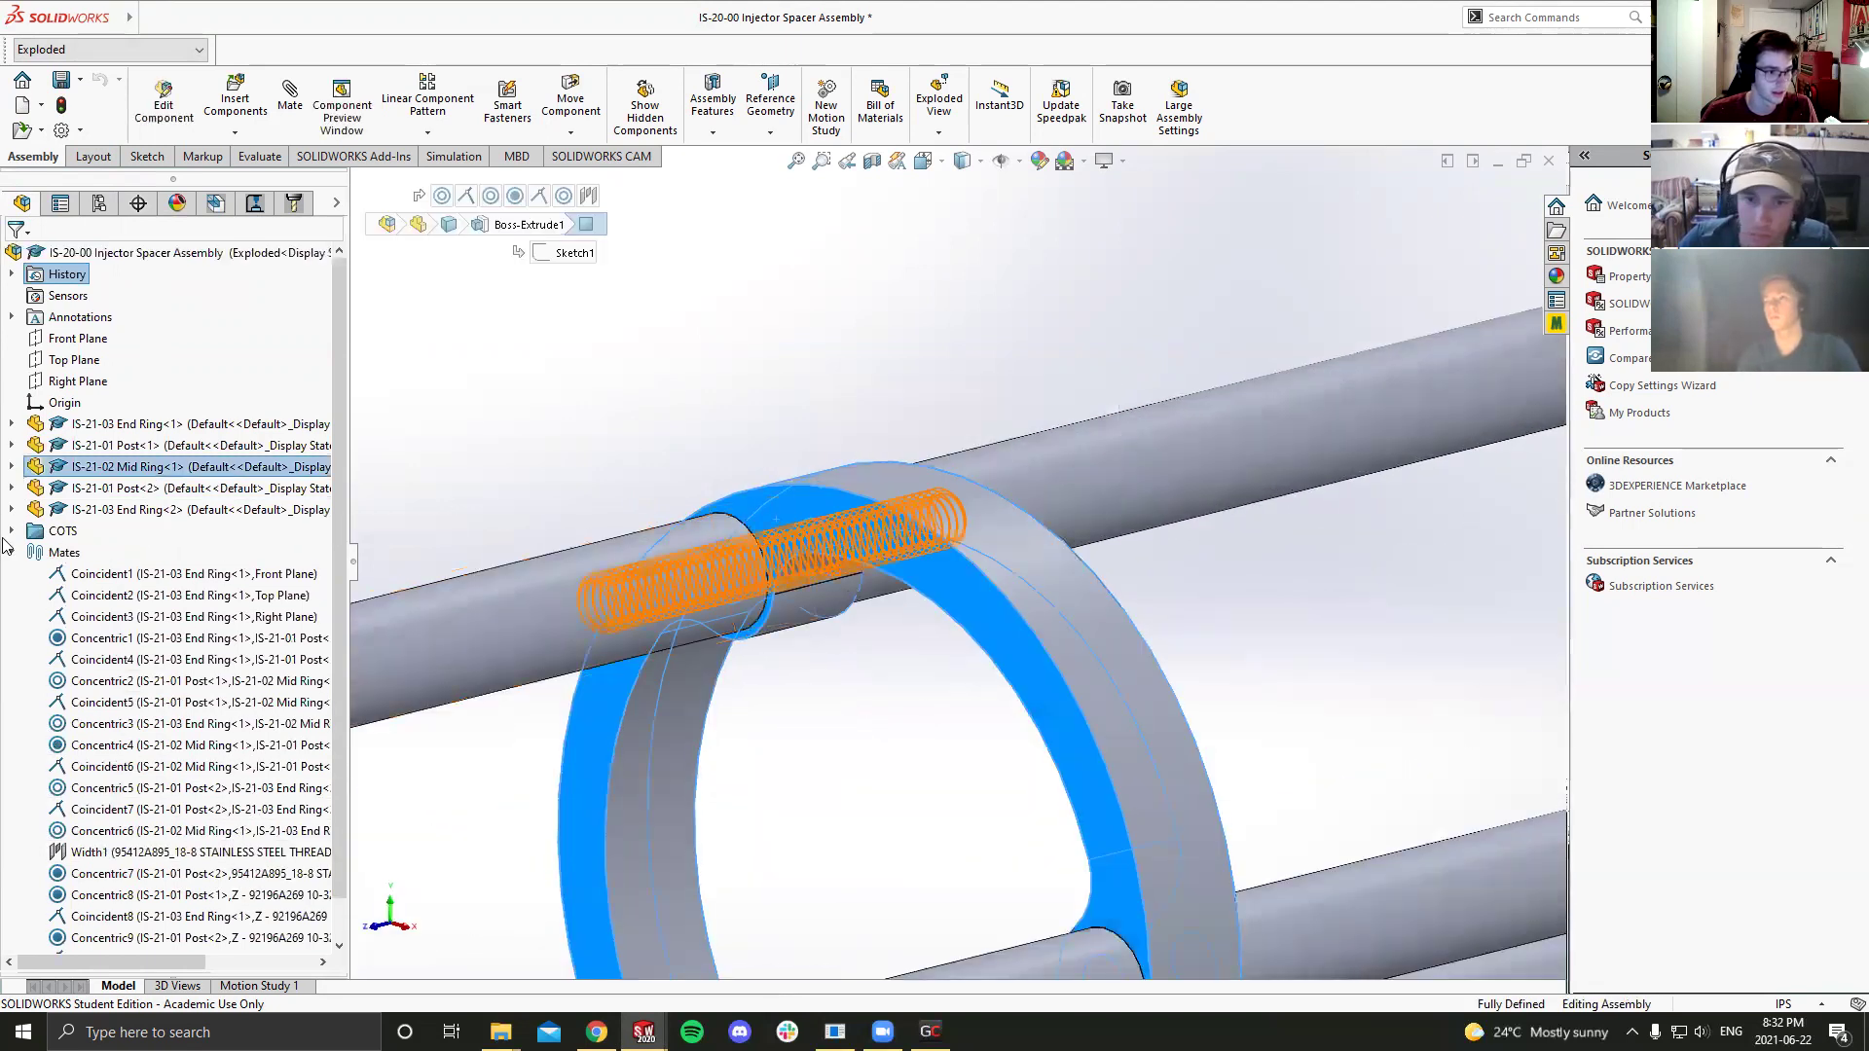
{"action": "left_click", "coordinate": [11, 552]}
Step: Locate the Mid Ring's Coincident5 mate and request its deletion
{"action": "left_click", "coordinate": [11, 466]}
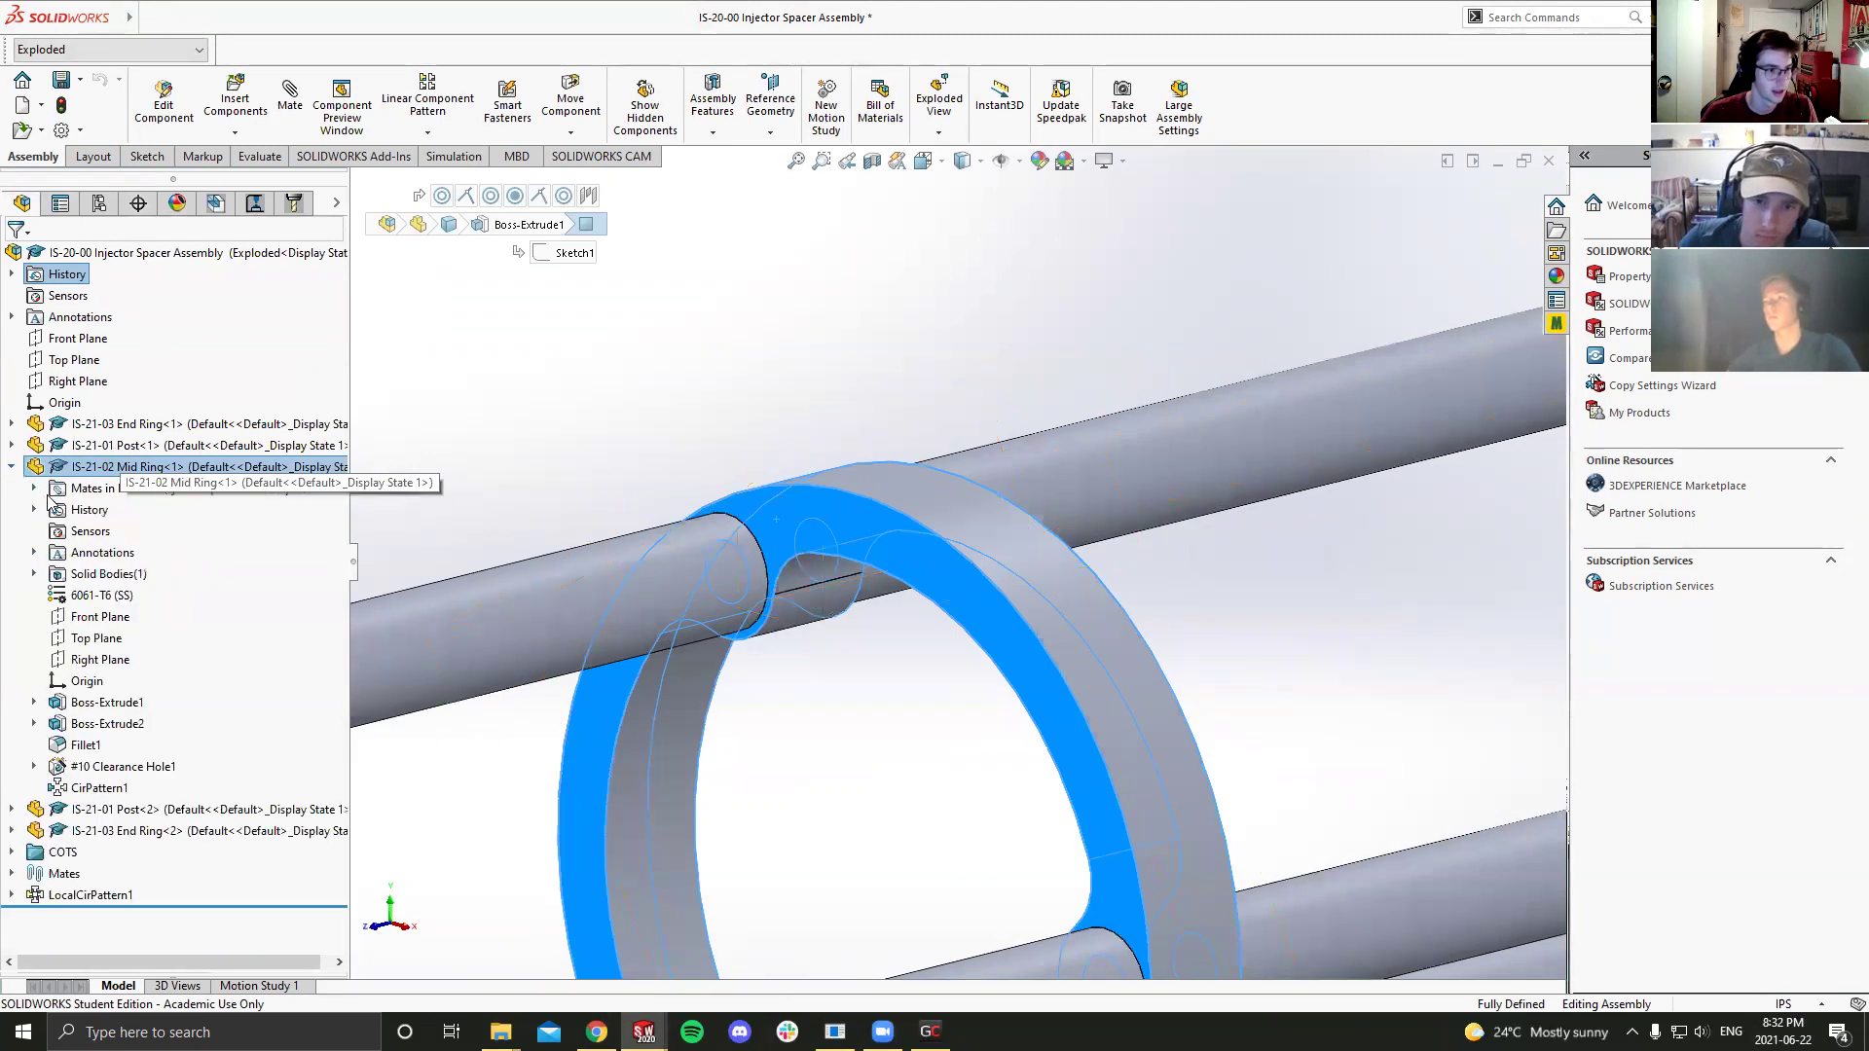
{"action": "left_click", "coordinate": [33, 488]}
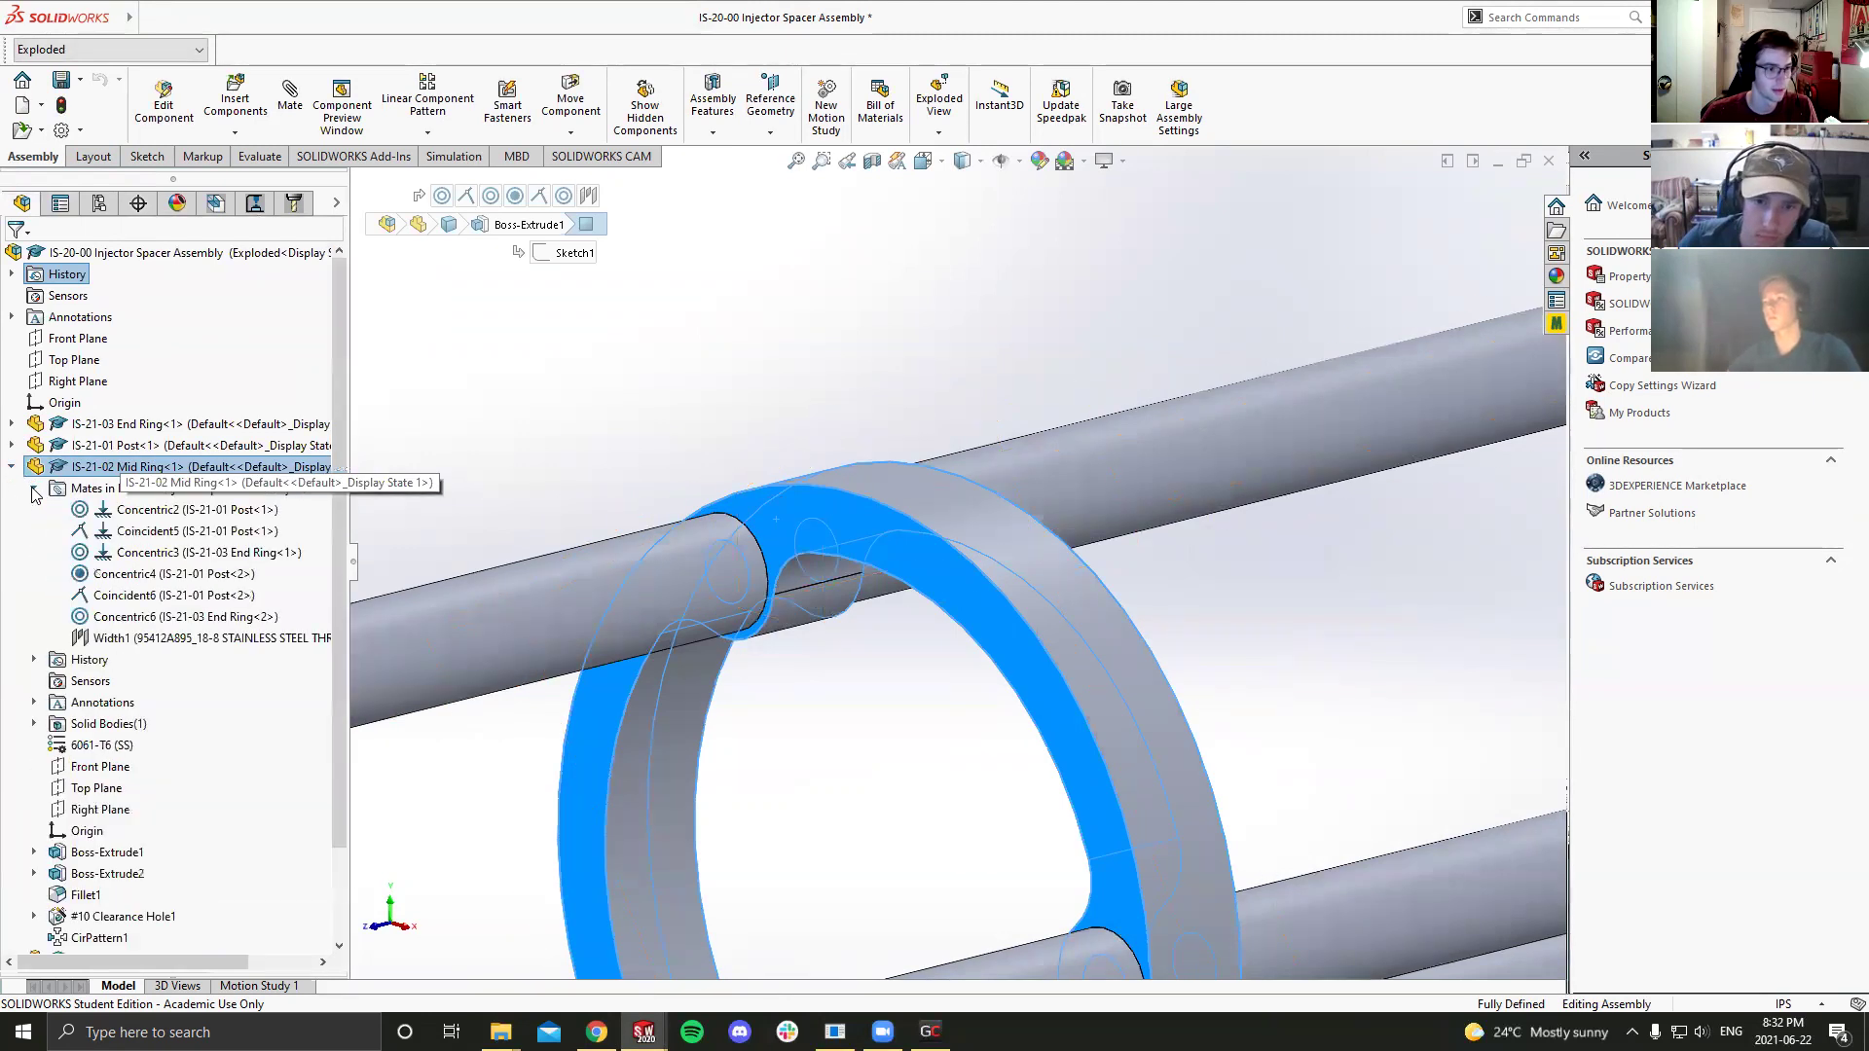
{"action": "left_click", "coordinate": [129, 531]}
{"action": "right_click", "coordinate": [210, 533]}
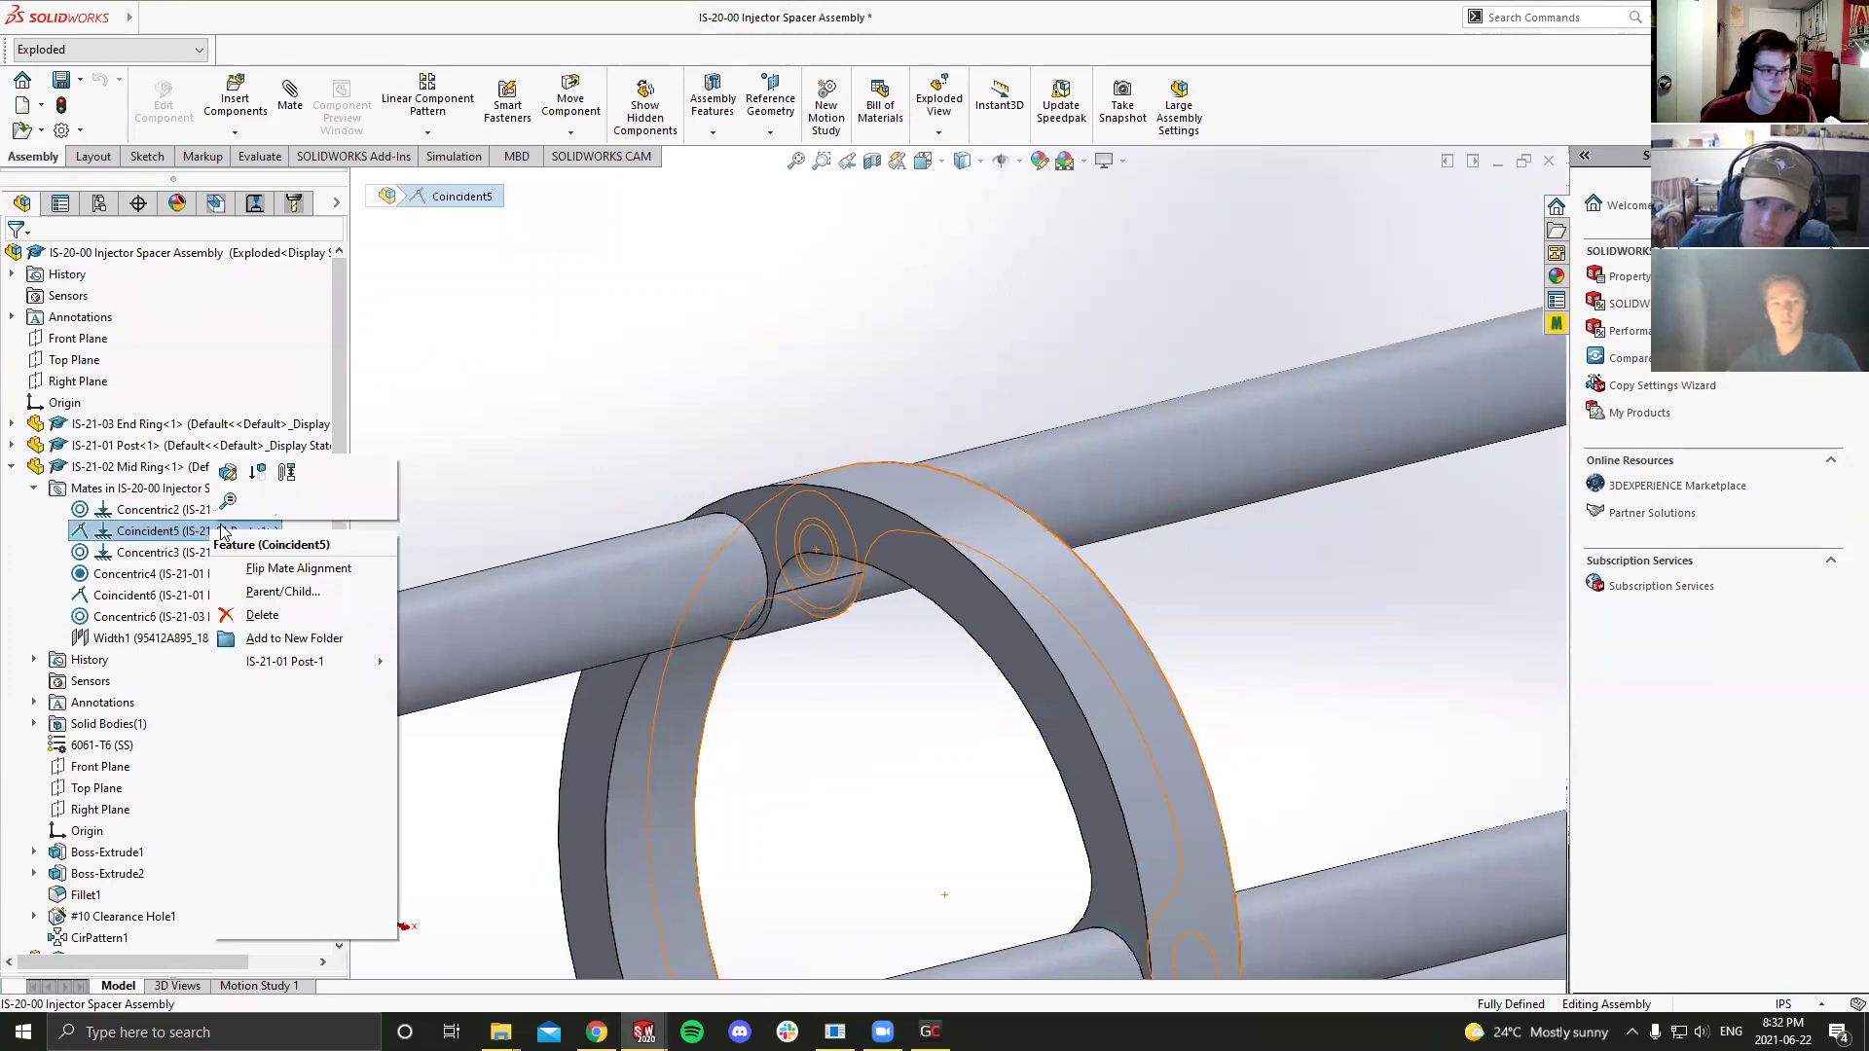
{"action": "key", "text": "Escape"}
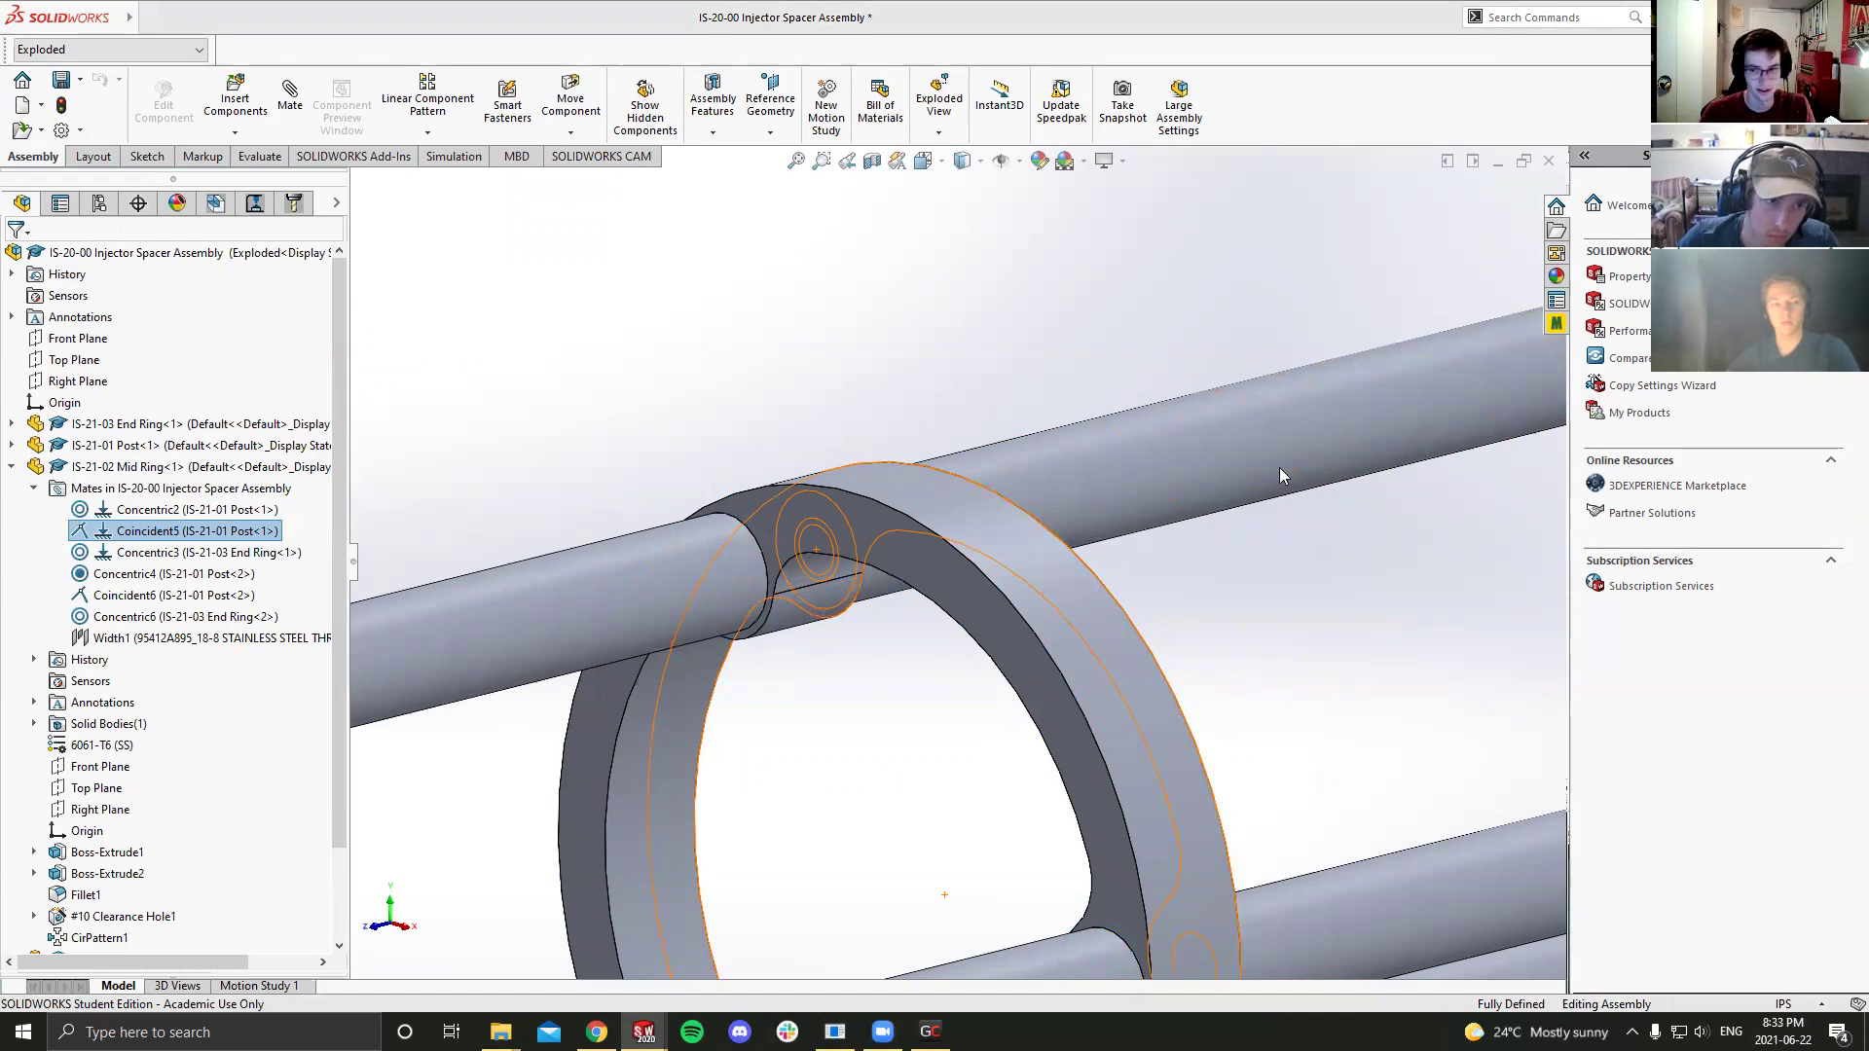
{"action": "key", "text": "Delete"}
{"action": "key", "text": "Escape"}
Step: Check the faces mated by Coincident5, then suppress the Coincident5 mate
{"action": "right_click", "coordinate": [174, 535]}
{"action": "left_click", "coordinate": [292, 575]}
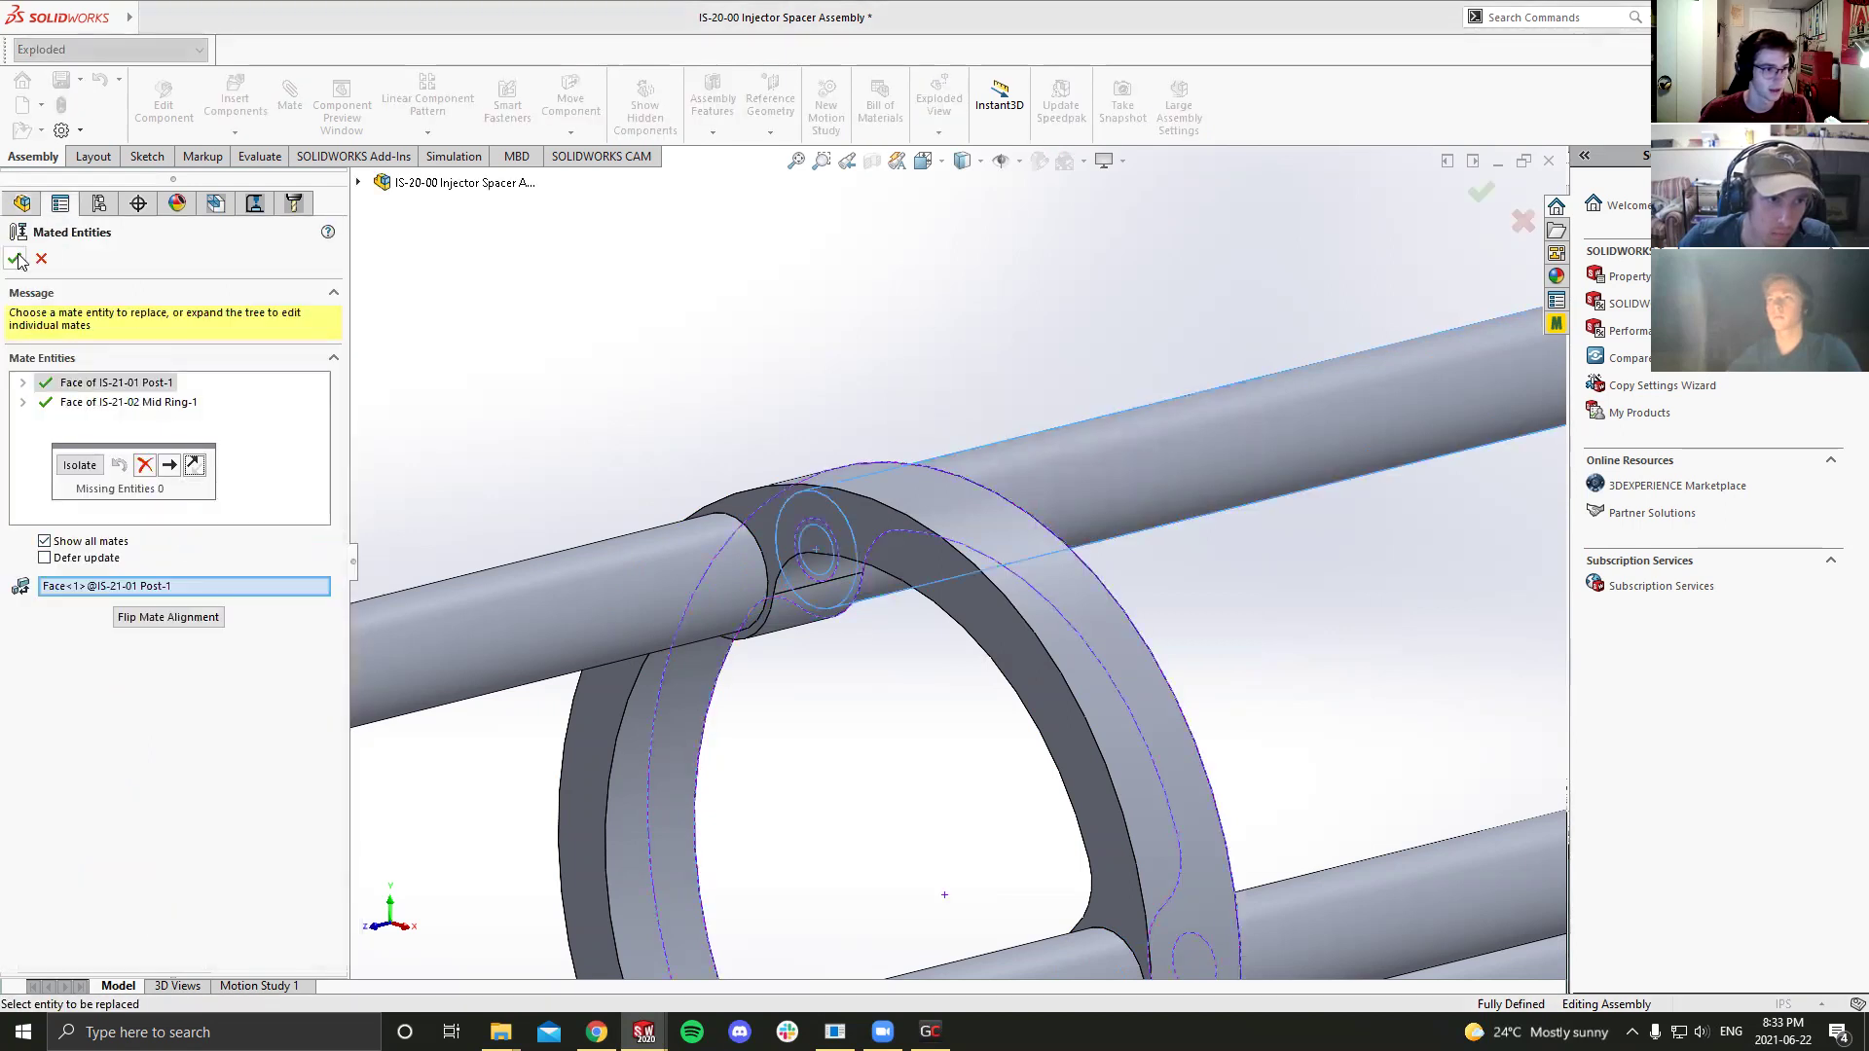
{"action": "left_click", "coordinate": [41, 258]}
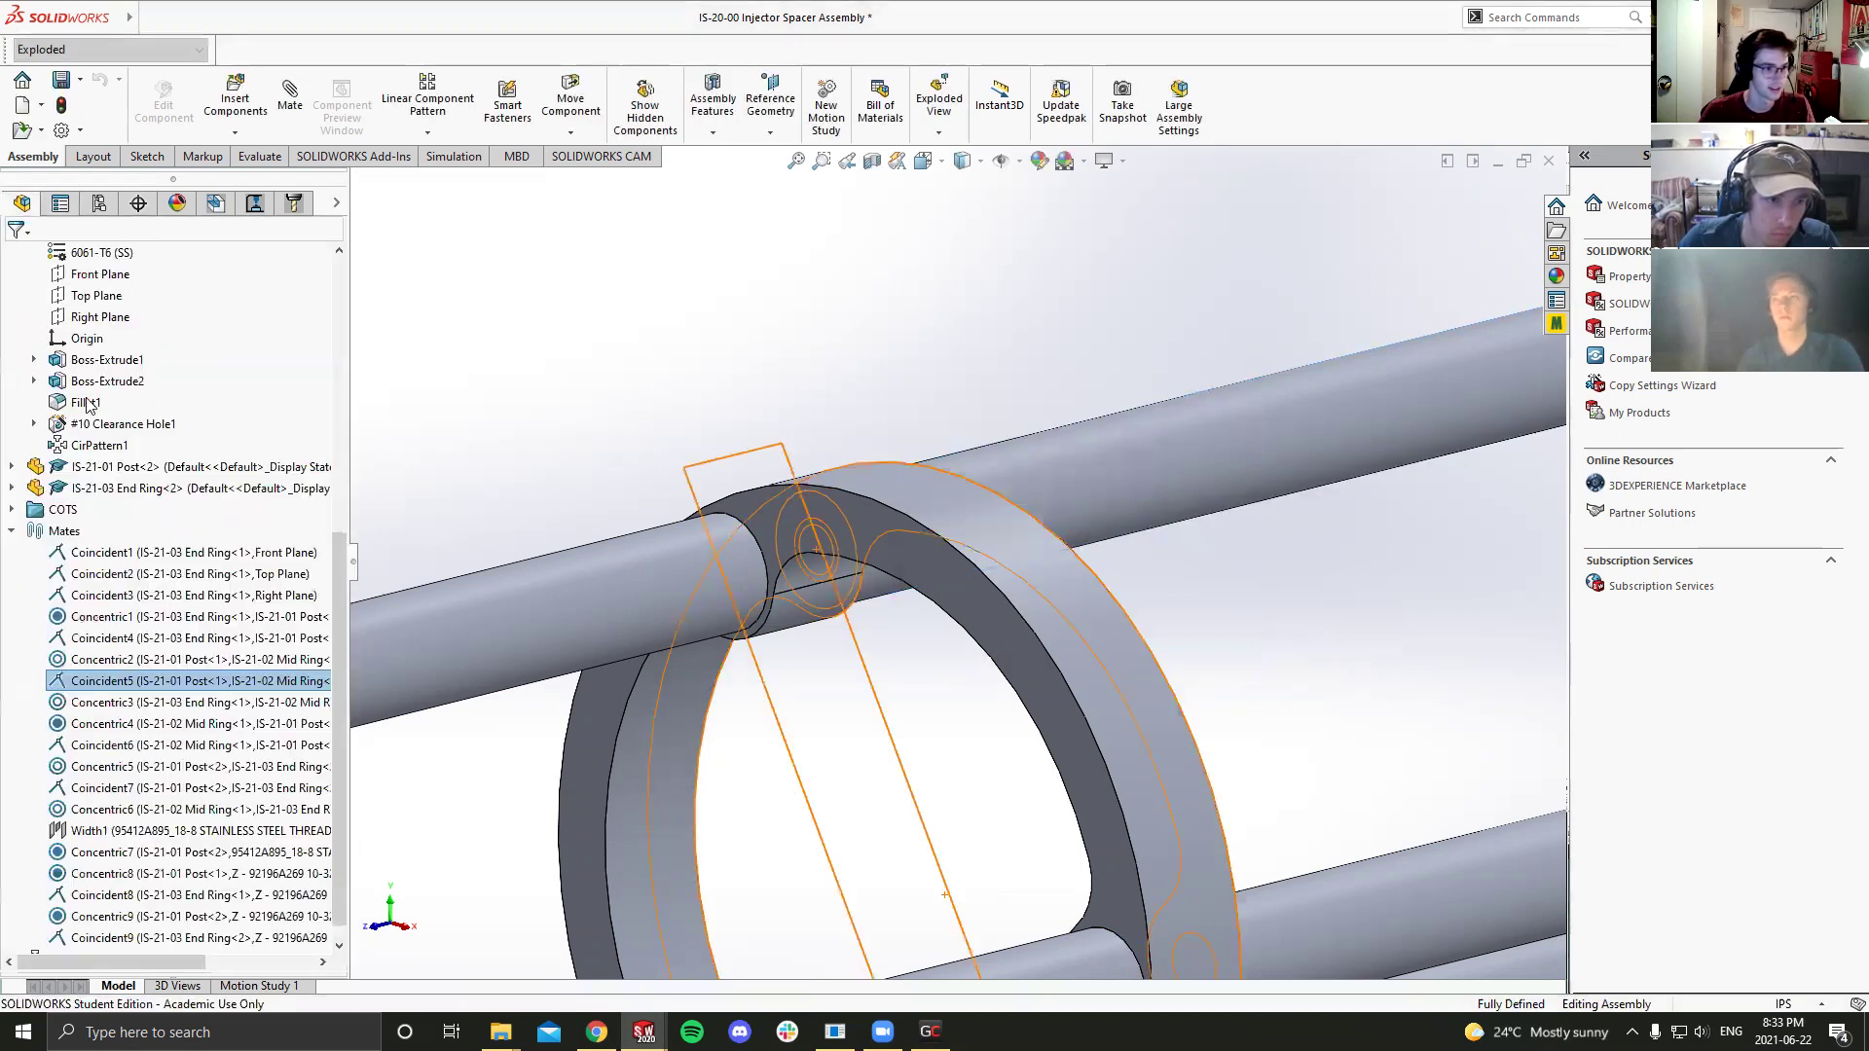
{"action": "right_click", "coordinate": [134, 672]}
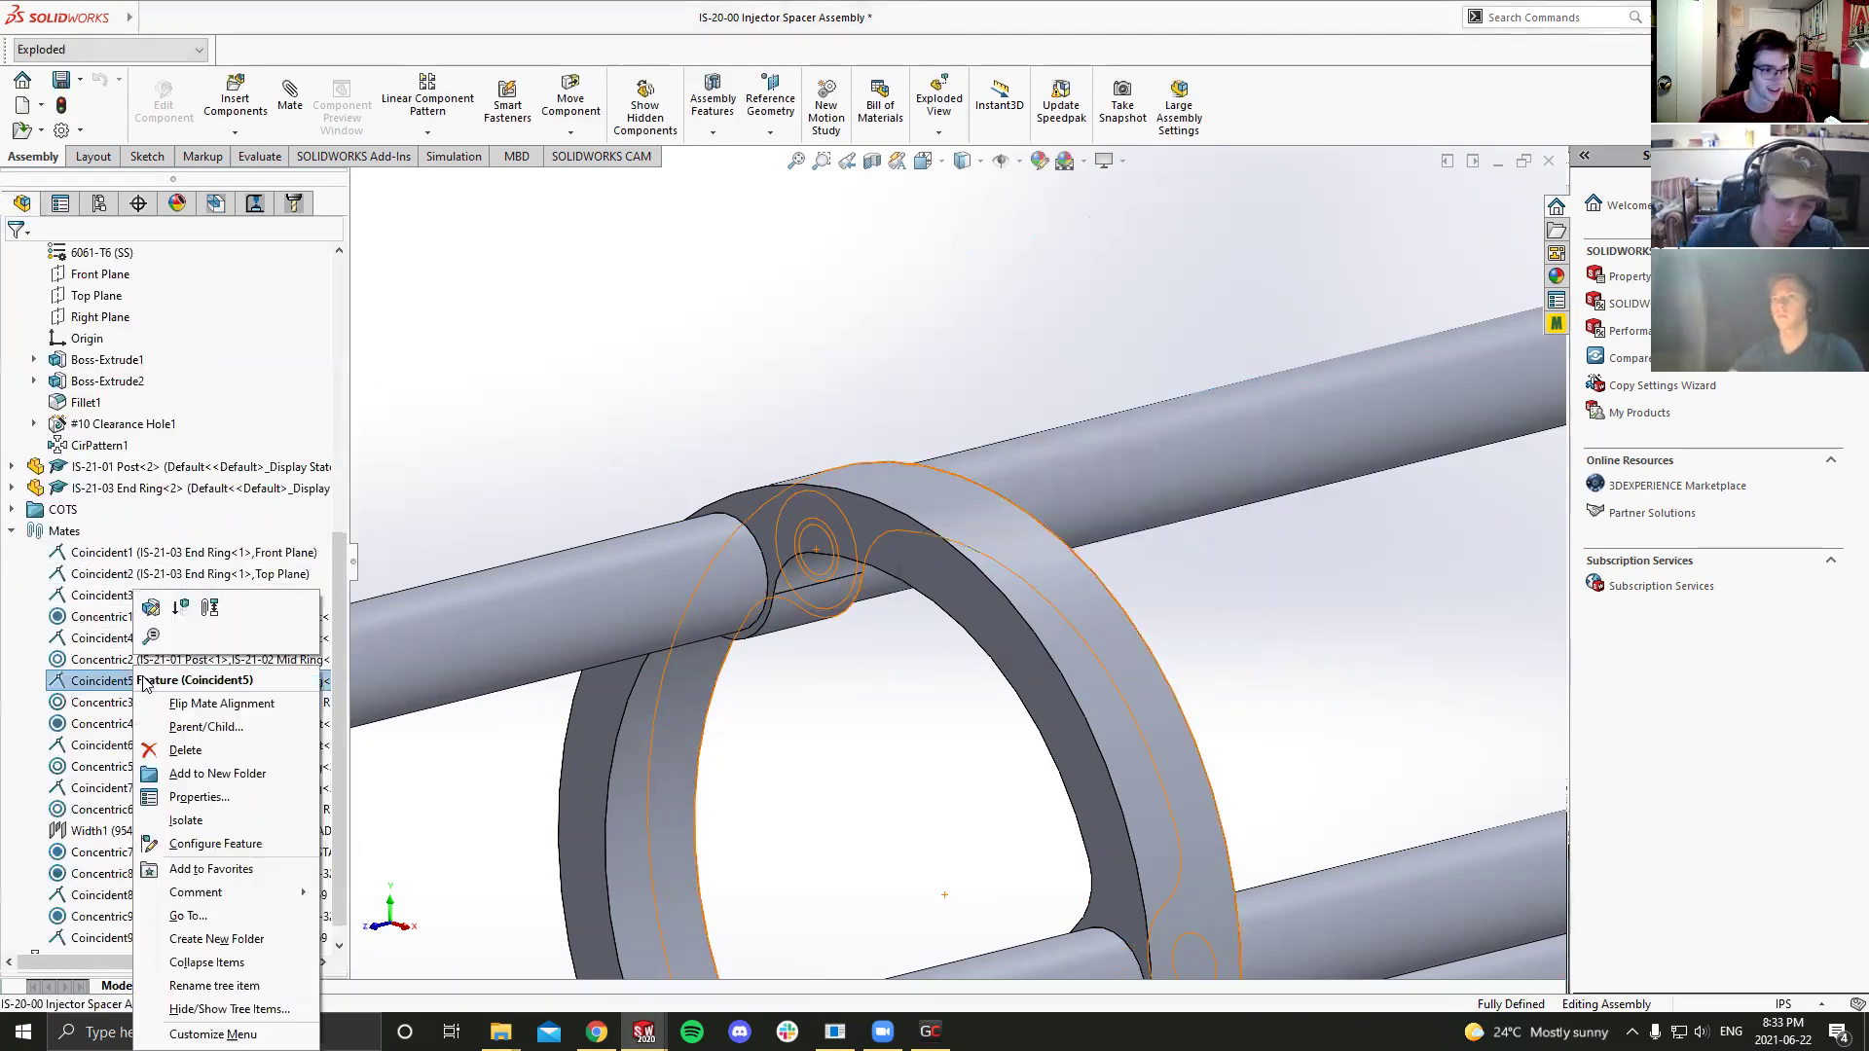
{"action": "left_click", "coordinate": [194, 612]}
Step: Suppress Coincident6 and drag the front ring and posts away from the mid ring
{"action": "scroll", "coordinate": [68, 487], "scroll_direction": "up", "scroll_amount": 8}
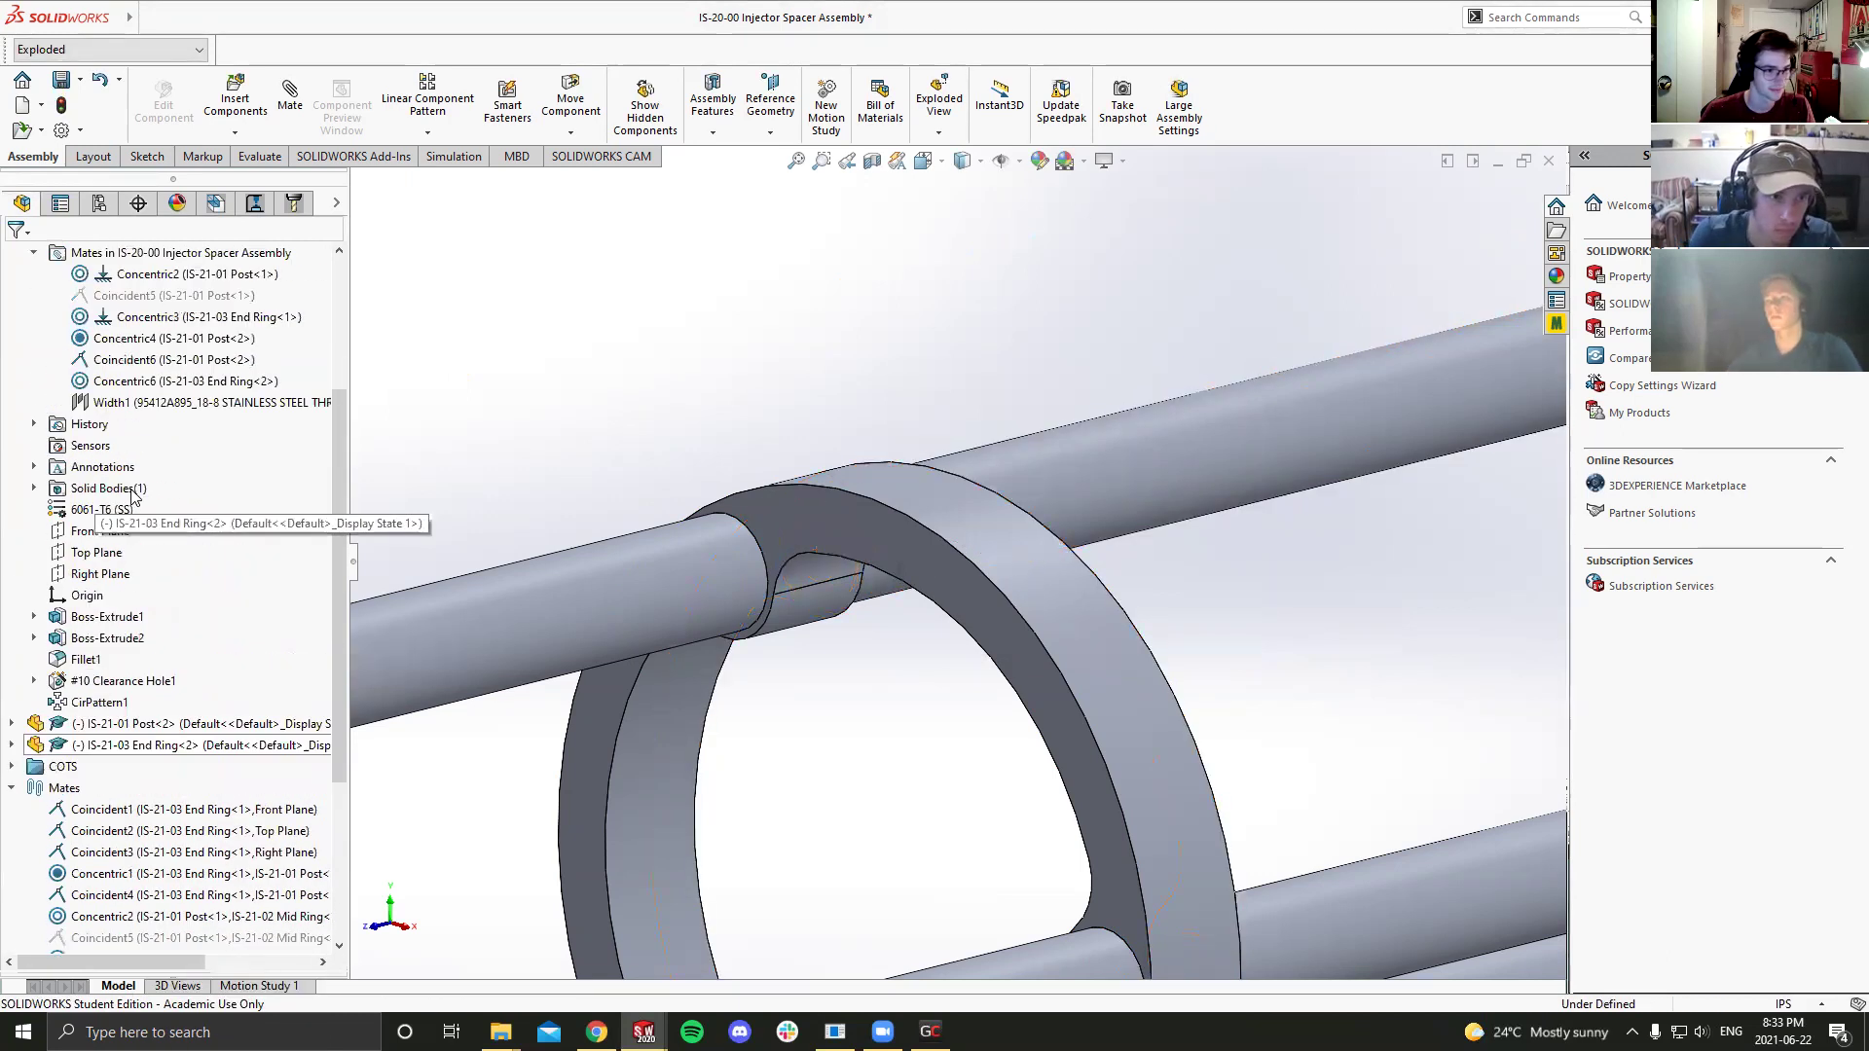
{"action": "left_click", "coordinate": [115, 595]}
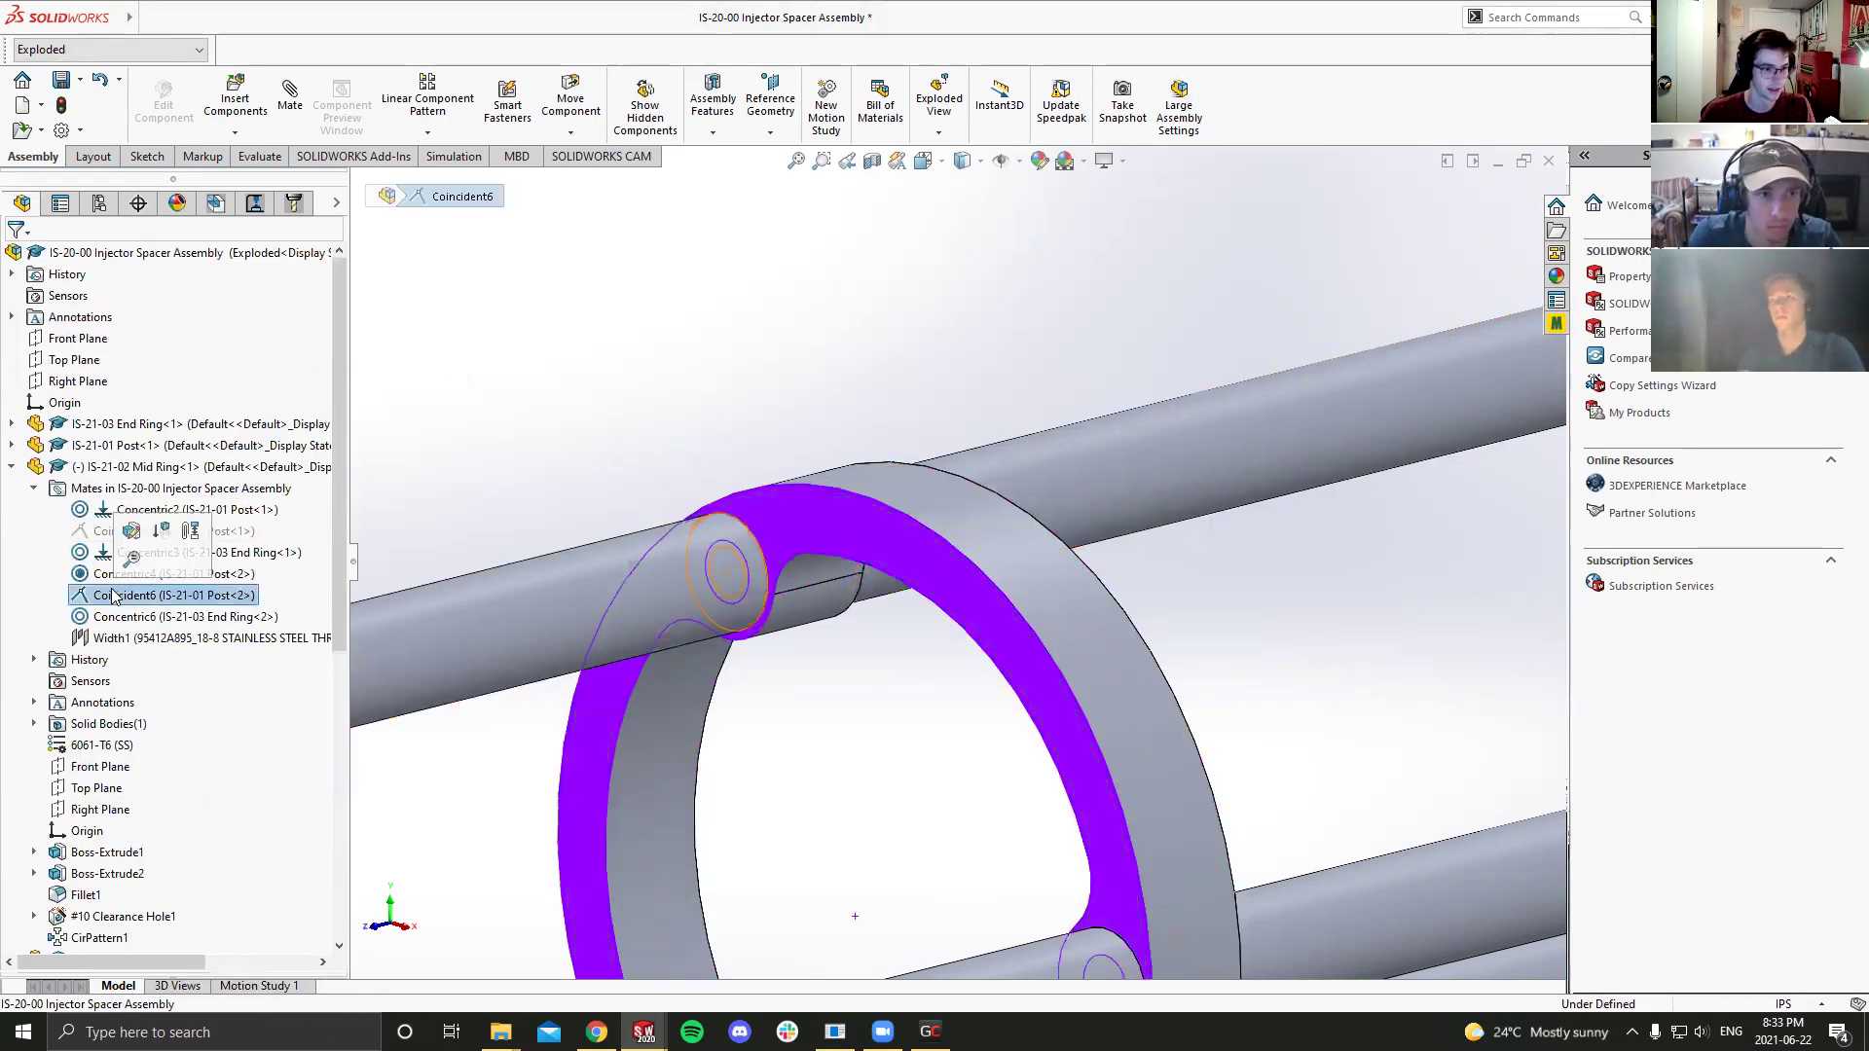
{"action": "right_click", "coordinate": [114, 596]}
{"action": "left_click", "coordinate": [161, 537]}
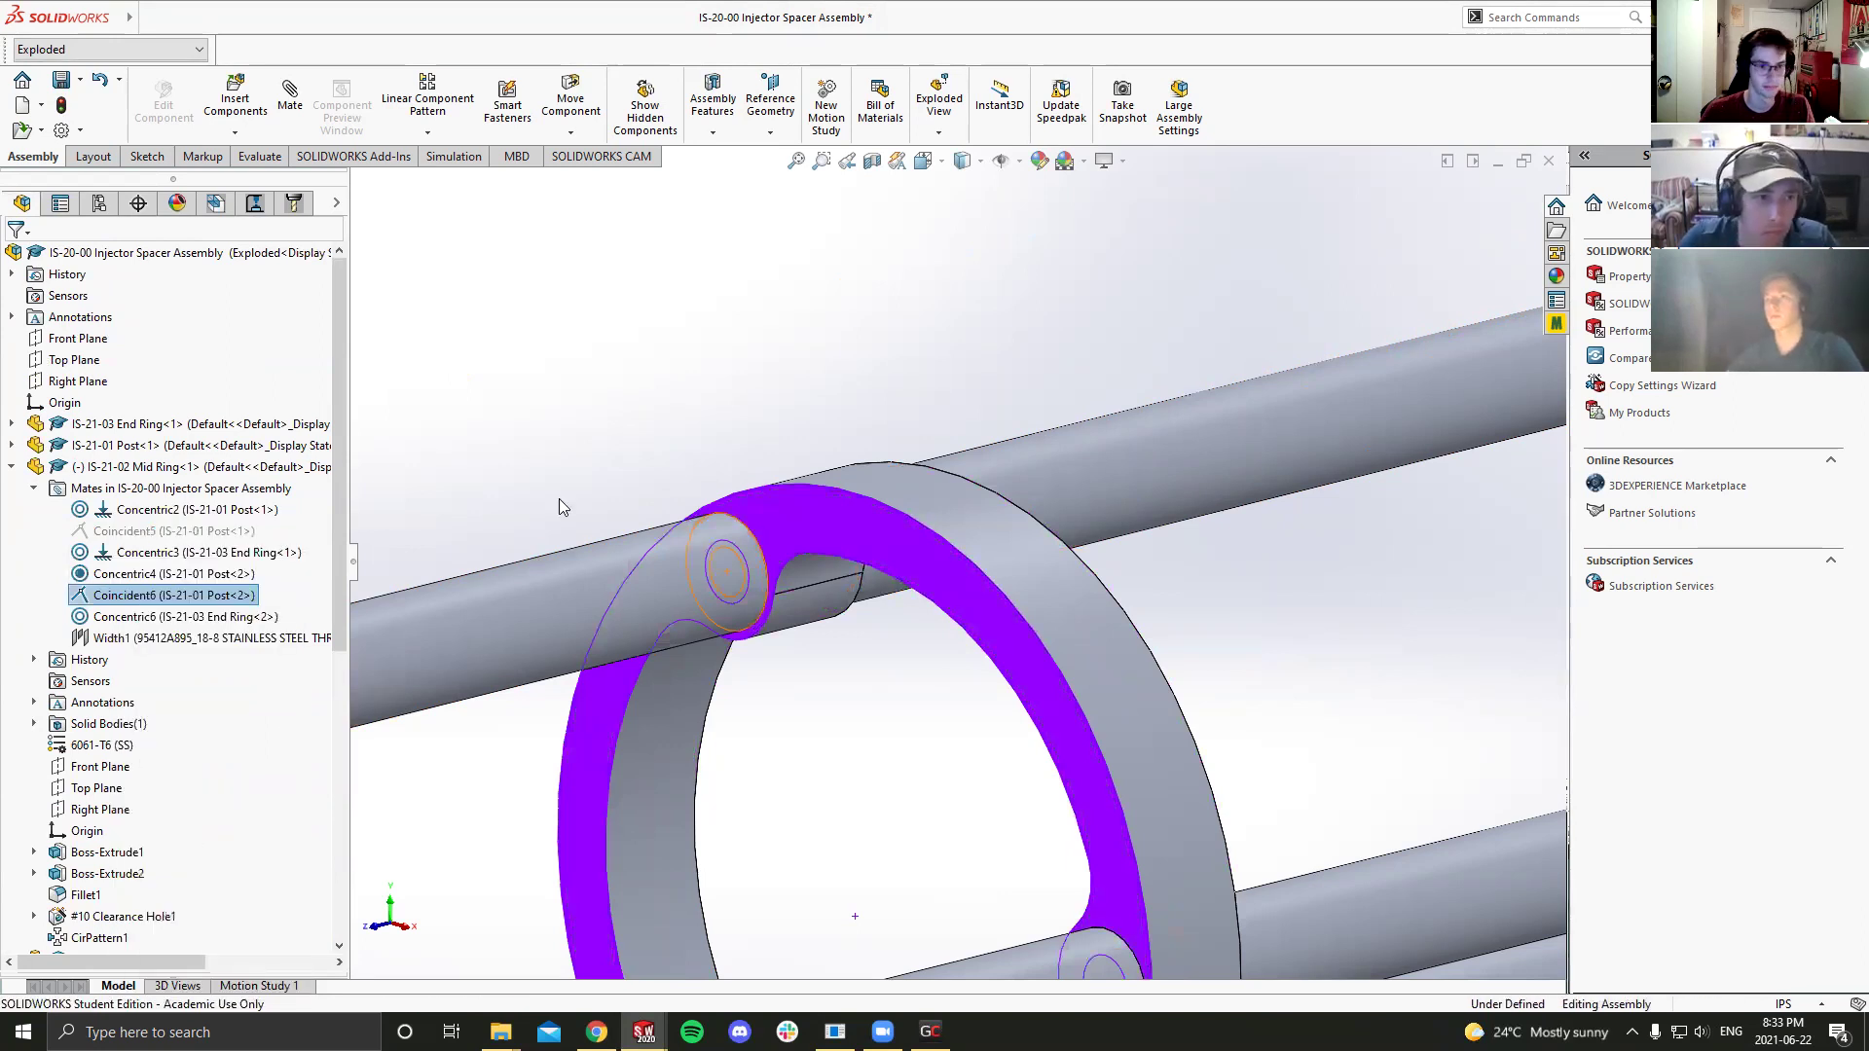
{"action": "left_click", "coordinate": [563, 500]}
{"action": "key", "text": "f"}
{"action": "left_click_drag", "start_coordinate": [868, 656], "coordinate": [714, 671]}
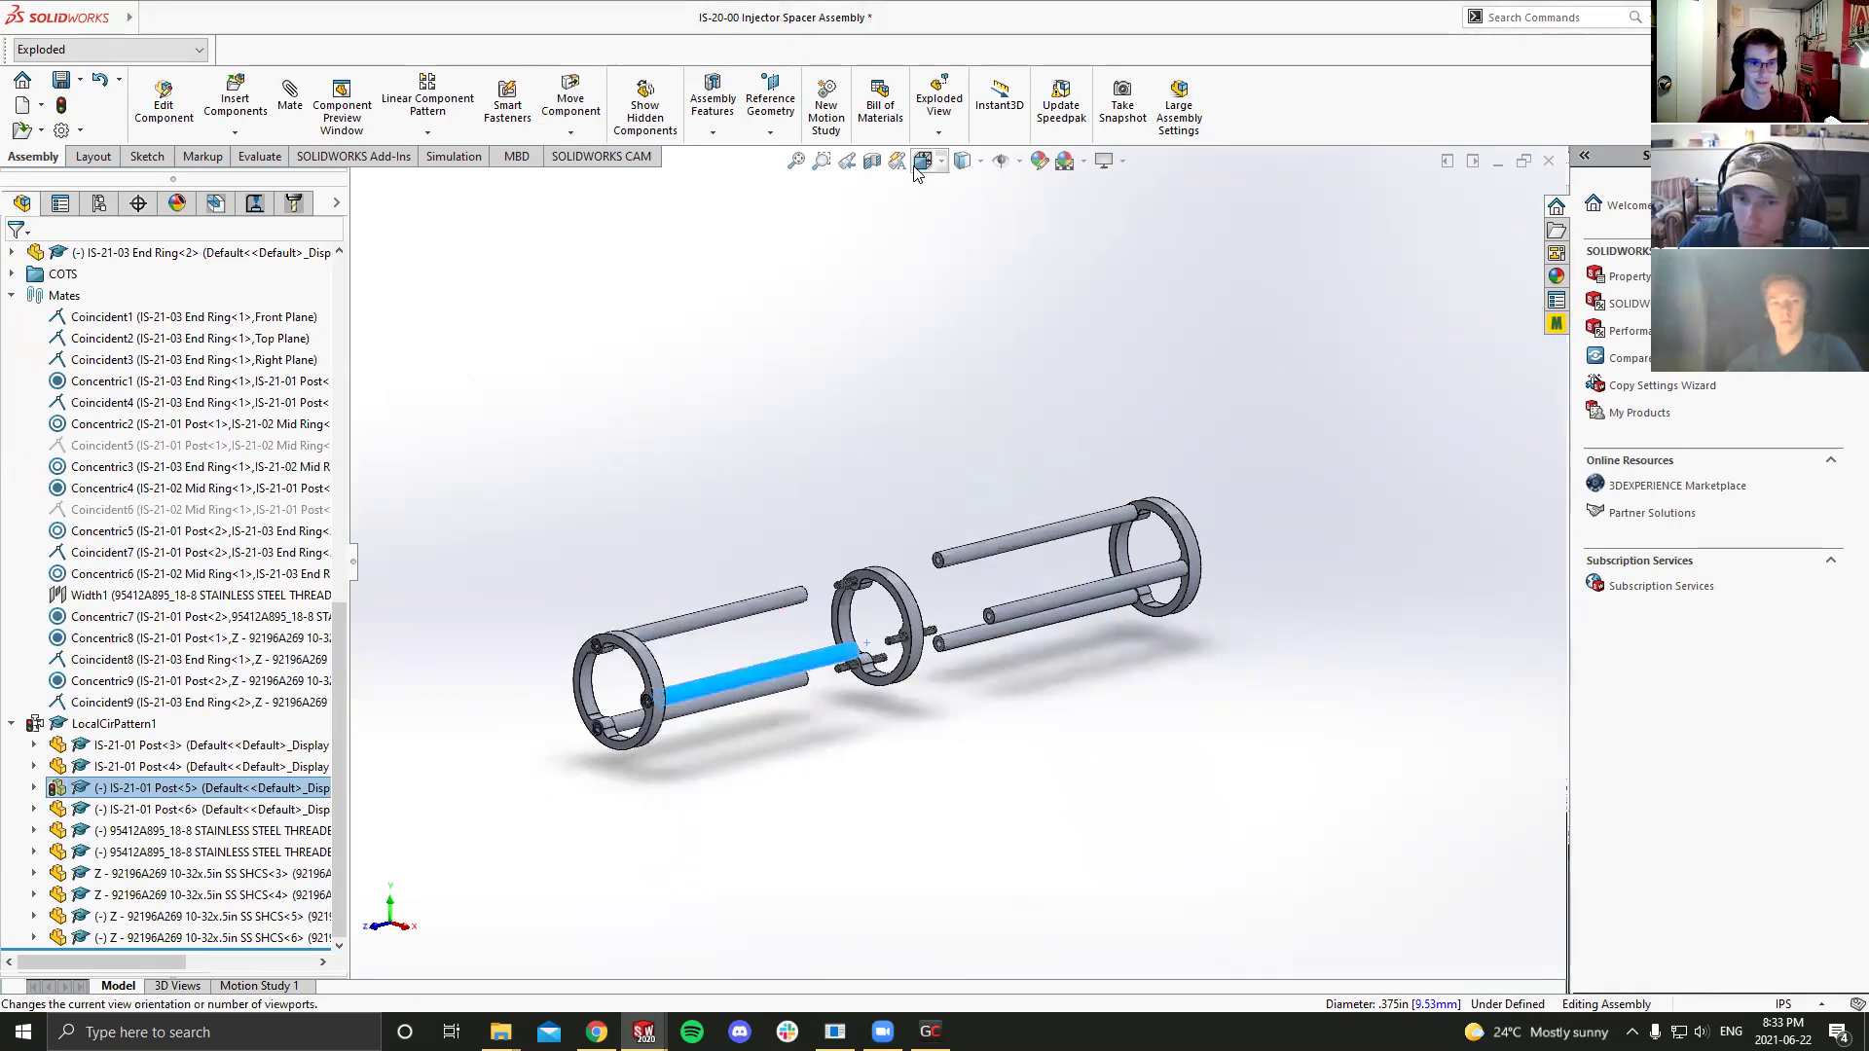
Step: Go to the front view, then orbit the exploded assembly to an oblique angle
{"action": "left_click", "coordinate": [962, 160]}
{"action": "left_click", "coordinate": [777, 654]}
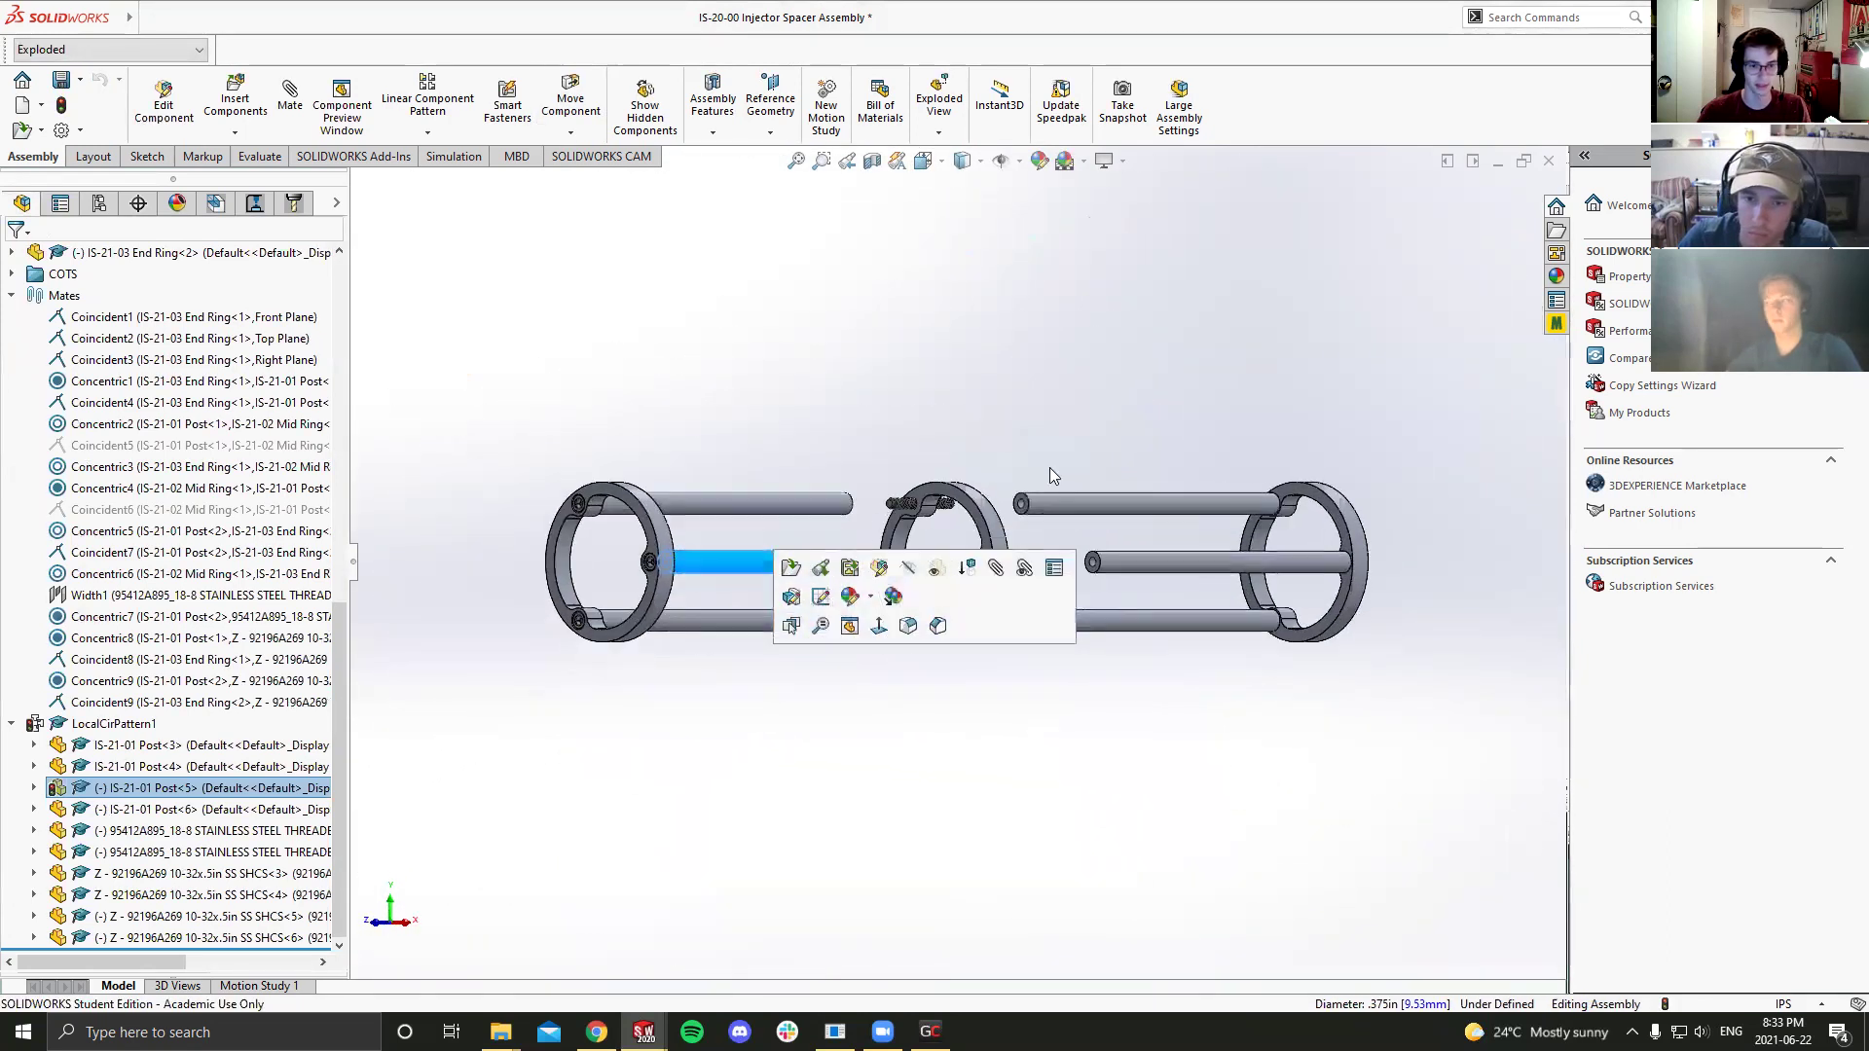
{"action": "key", "text": "ctrl+1"}
{"action": "left_click", "coordinate": [925, 803]}
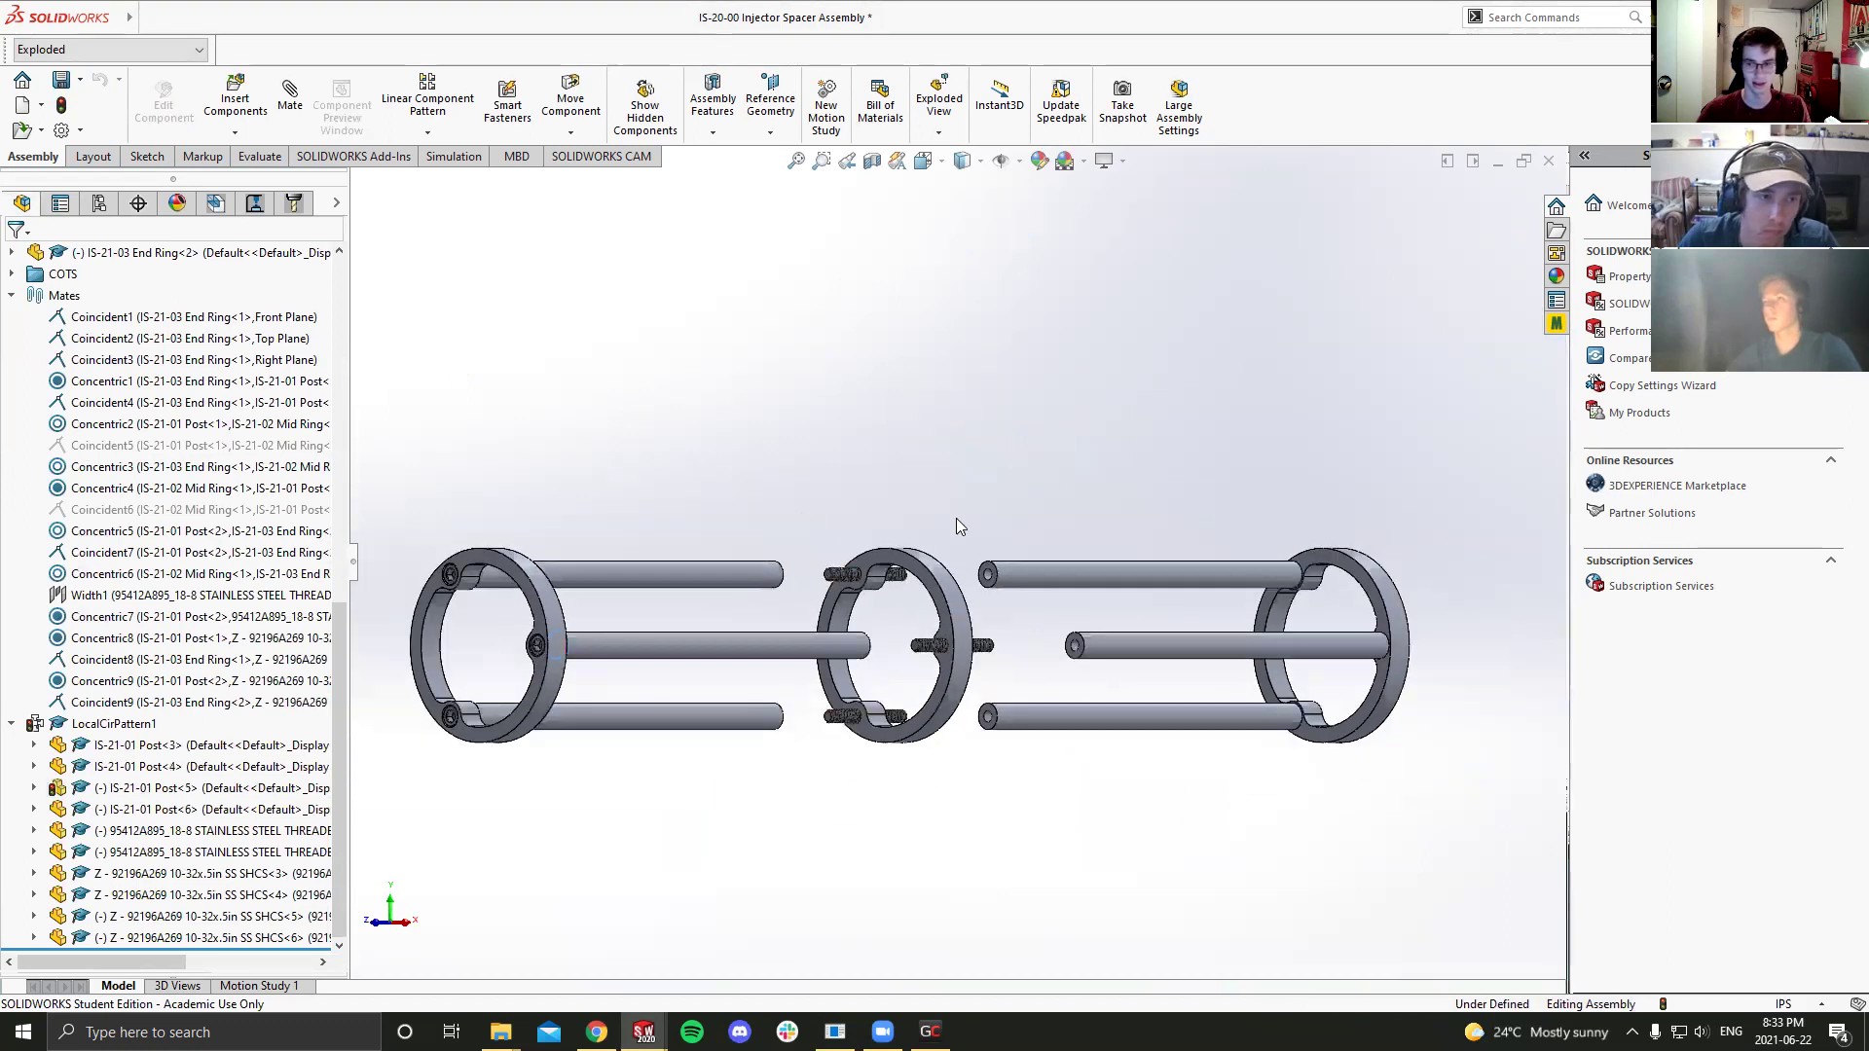
{"action": "middle_click_drag", "start_coordinate": [953, 546], "coordinate": [903, 655]}
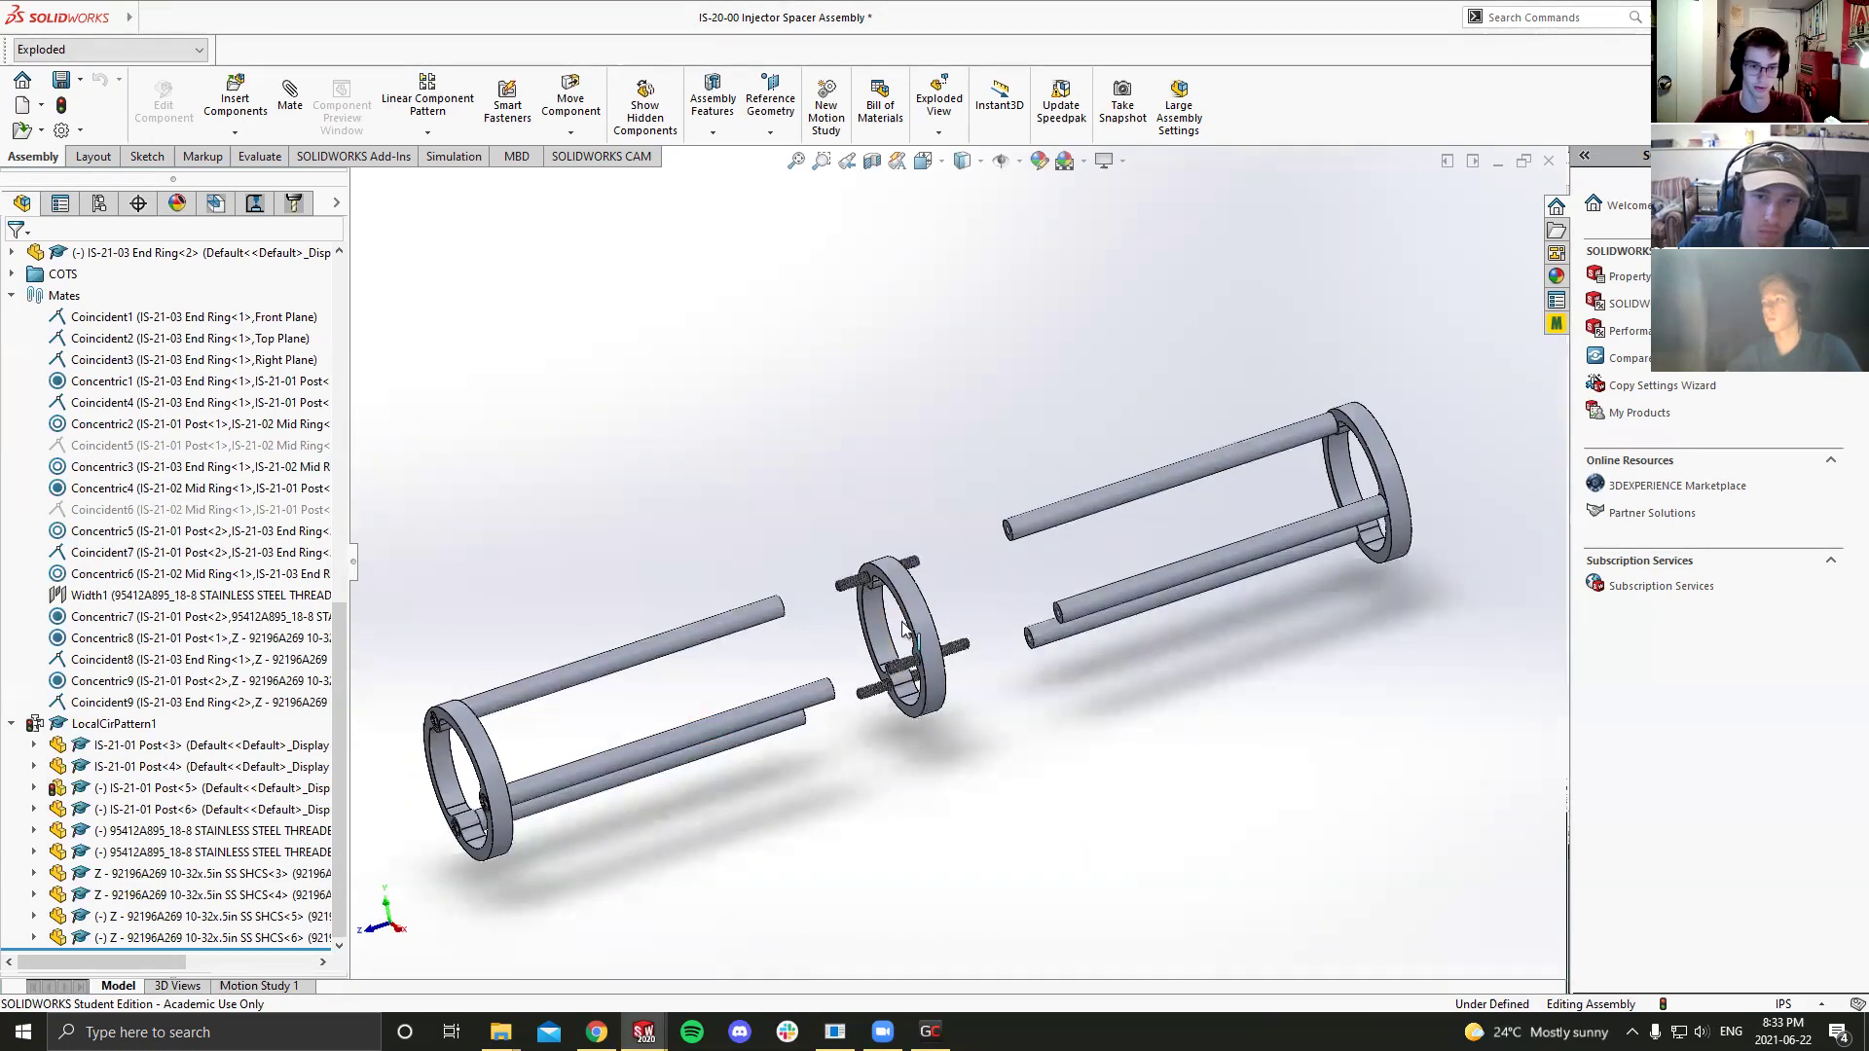
{"action": "middle_click_drag", "start_coordinate": [925, 618], "coordinate": [946, 602]}
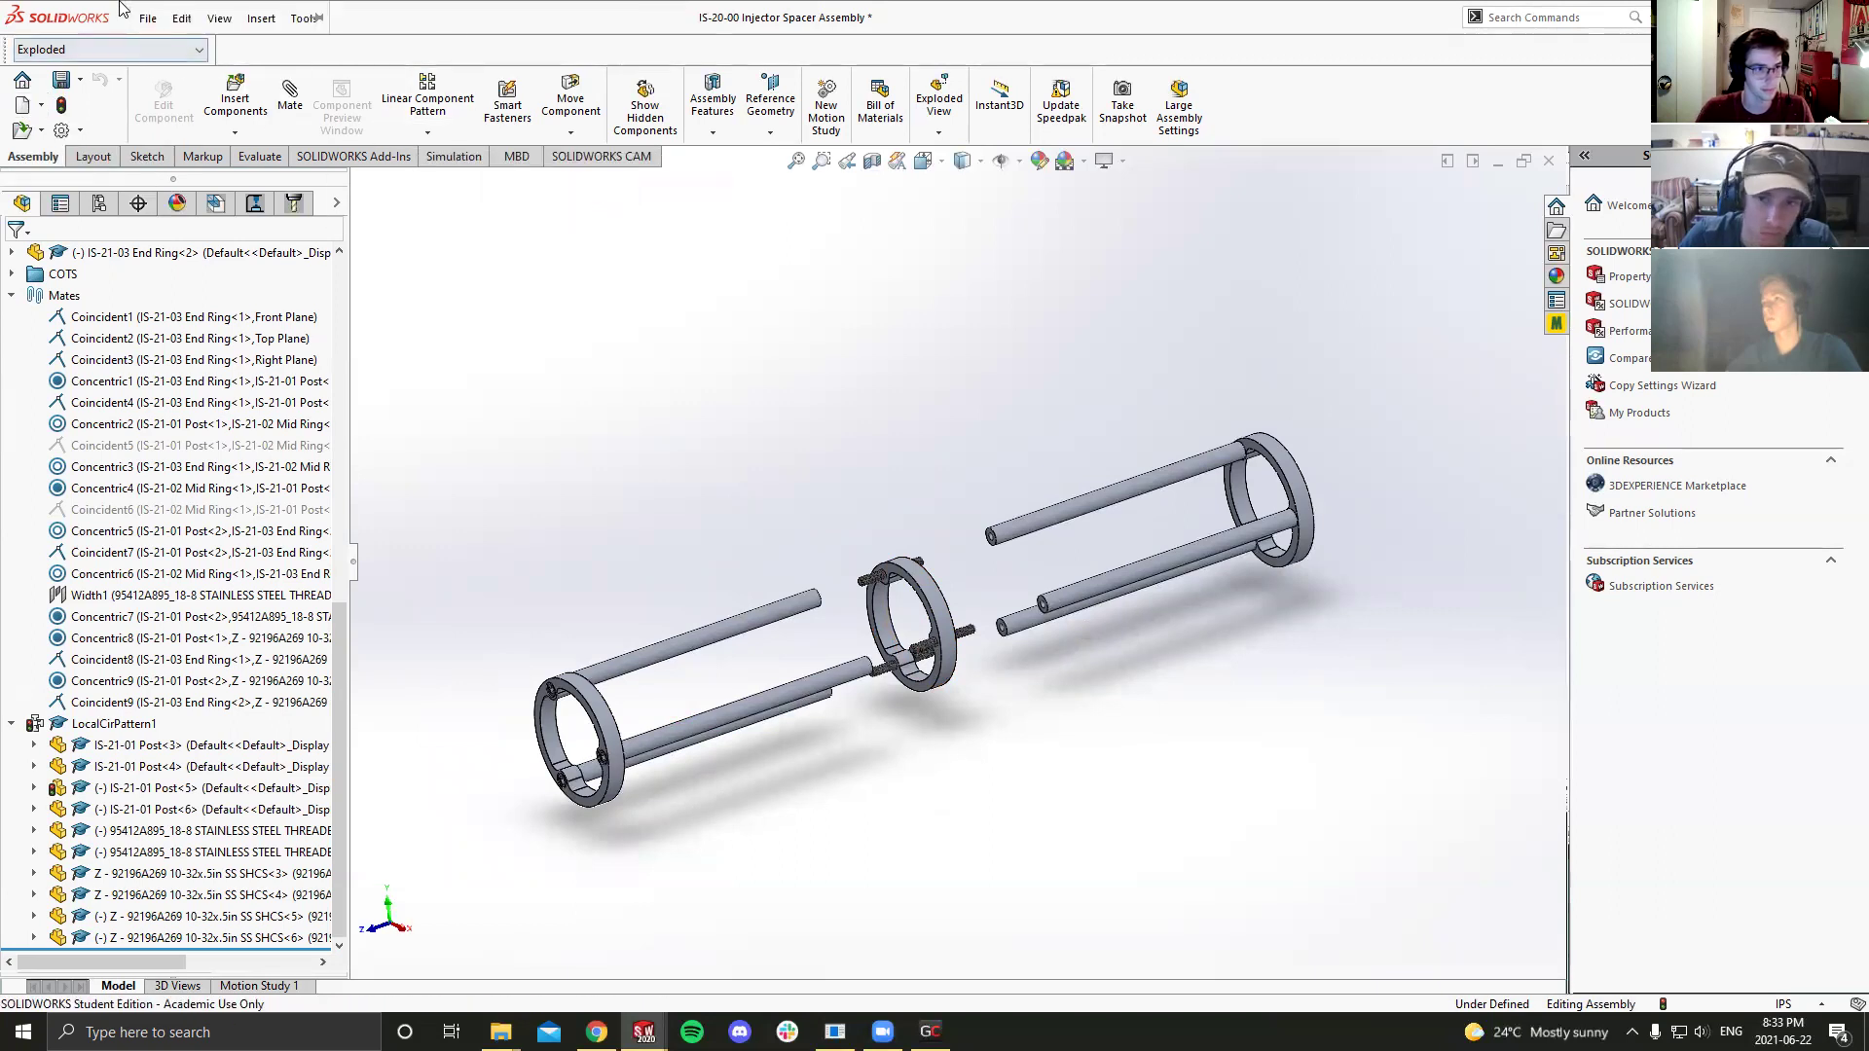
Step: Create a new drawing document from the Injector Spacer Assembly via Make Drawing from Assembly
{"action": "left_click", "coordinate": [148, 18]}
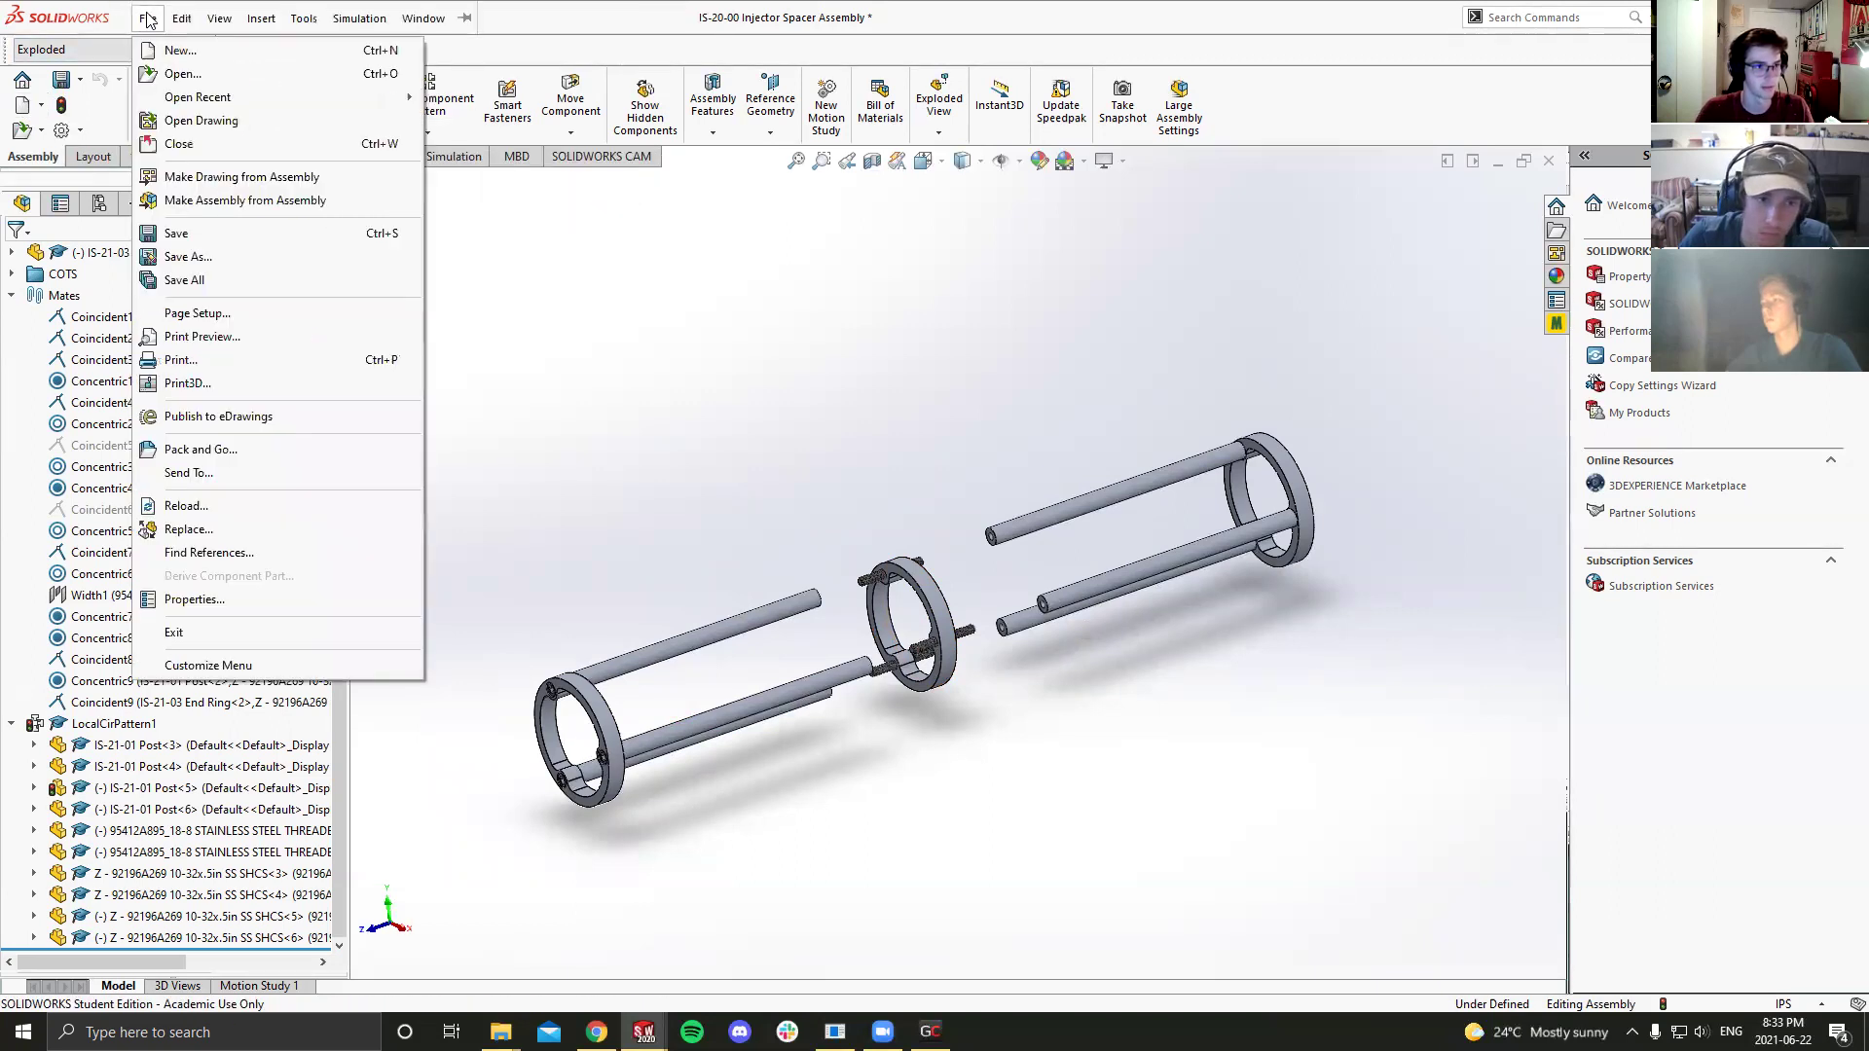
{"action": "left_click", "coordinate": [197, 178]}
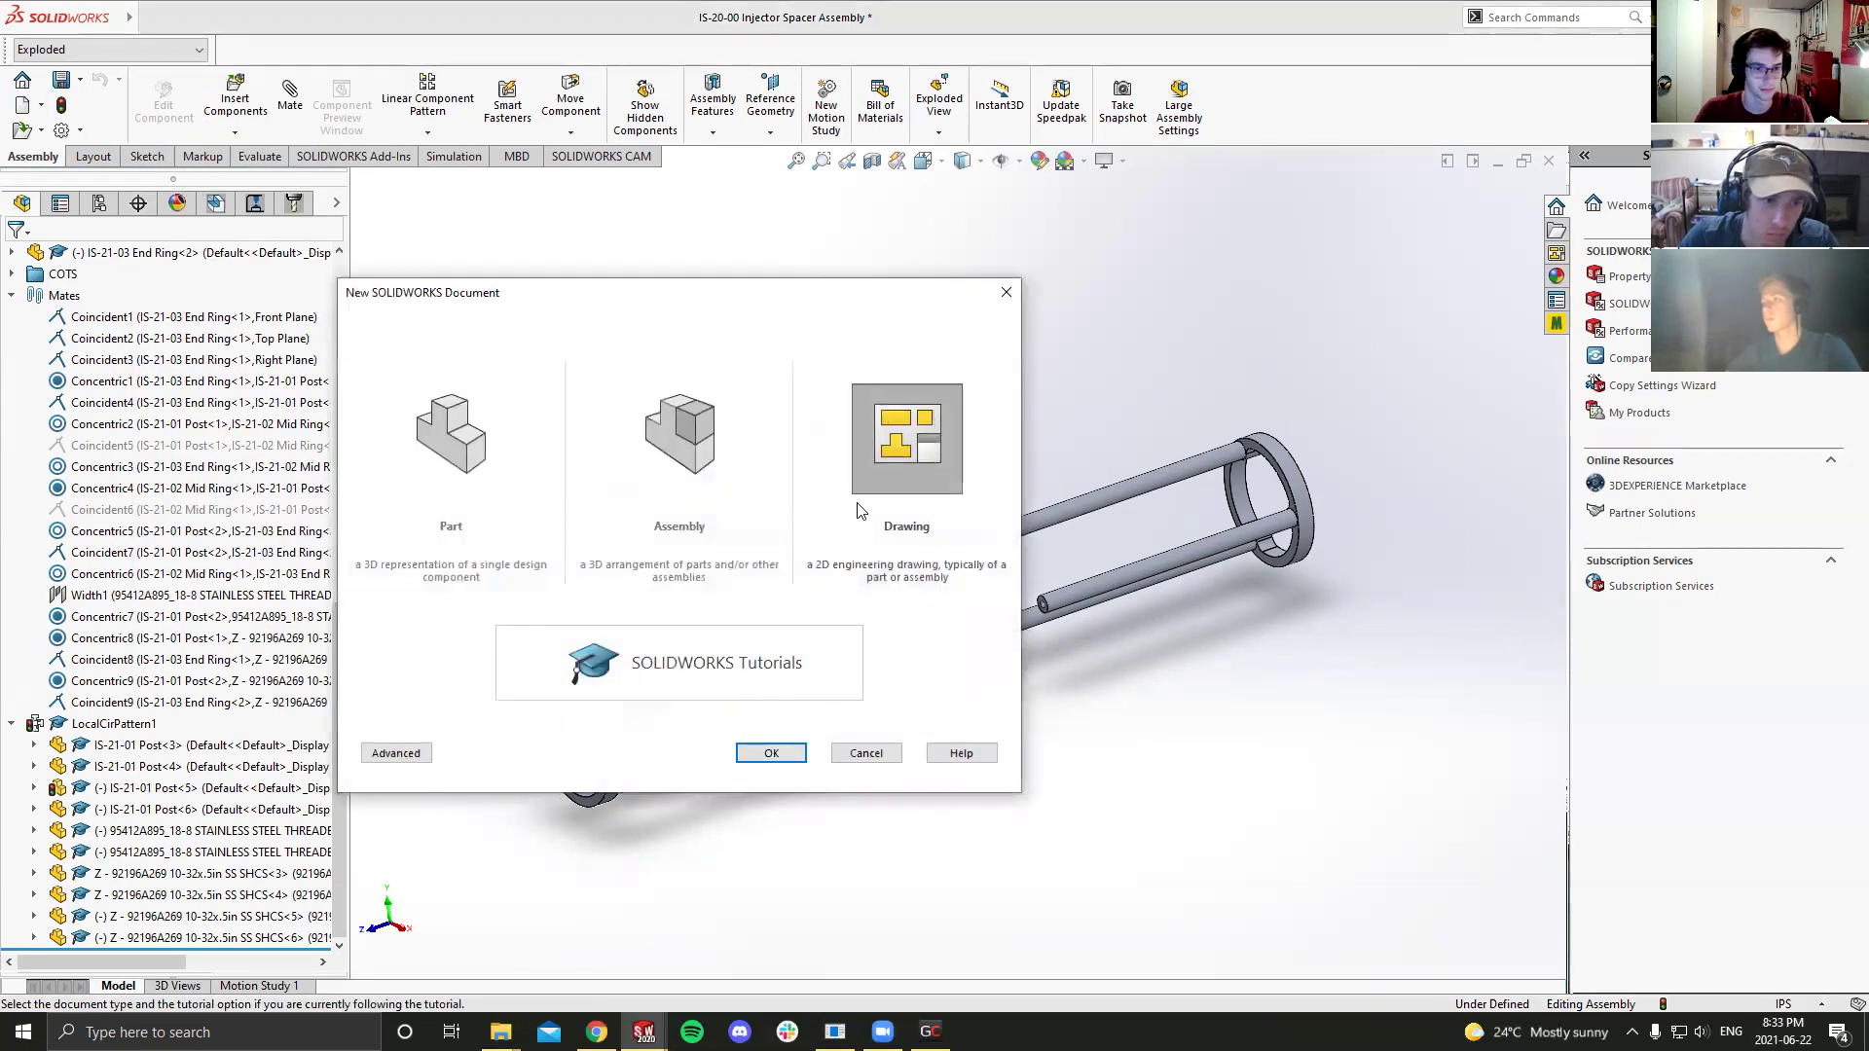
{"action": "left_click", "coordinate": [779, 749]}
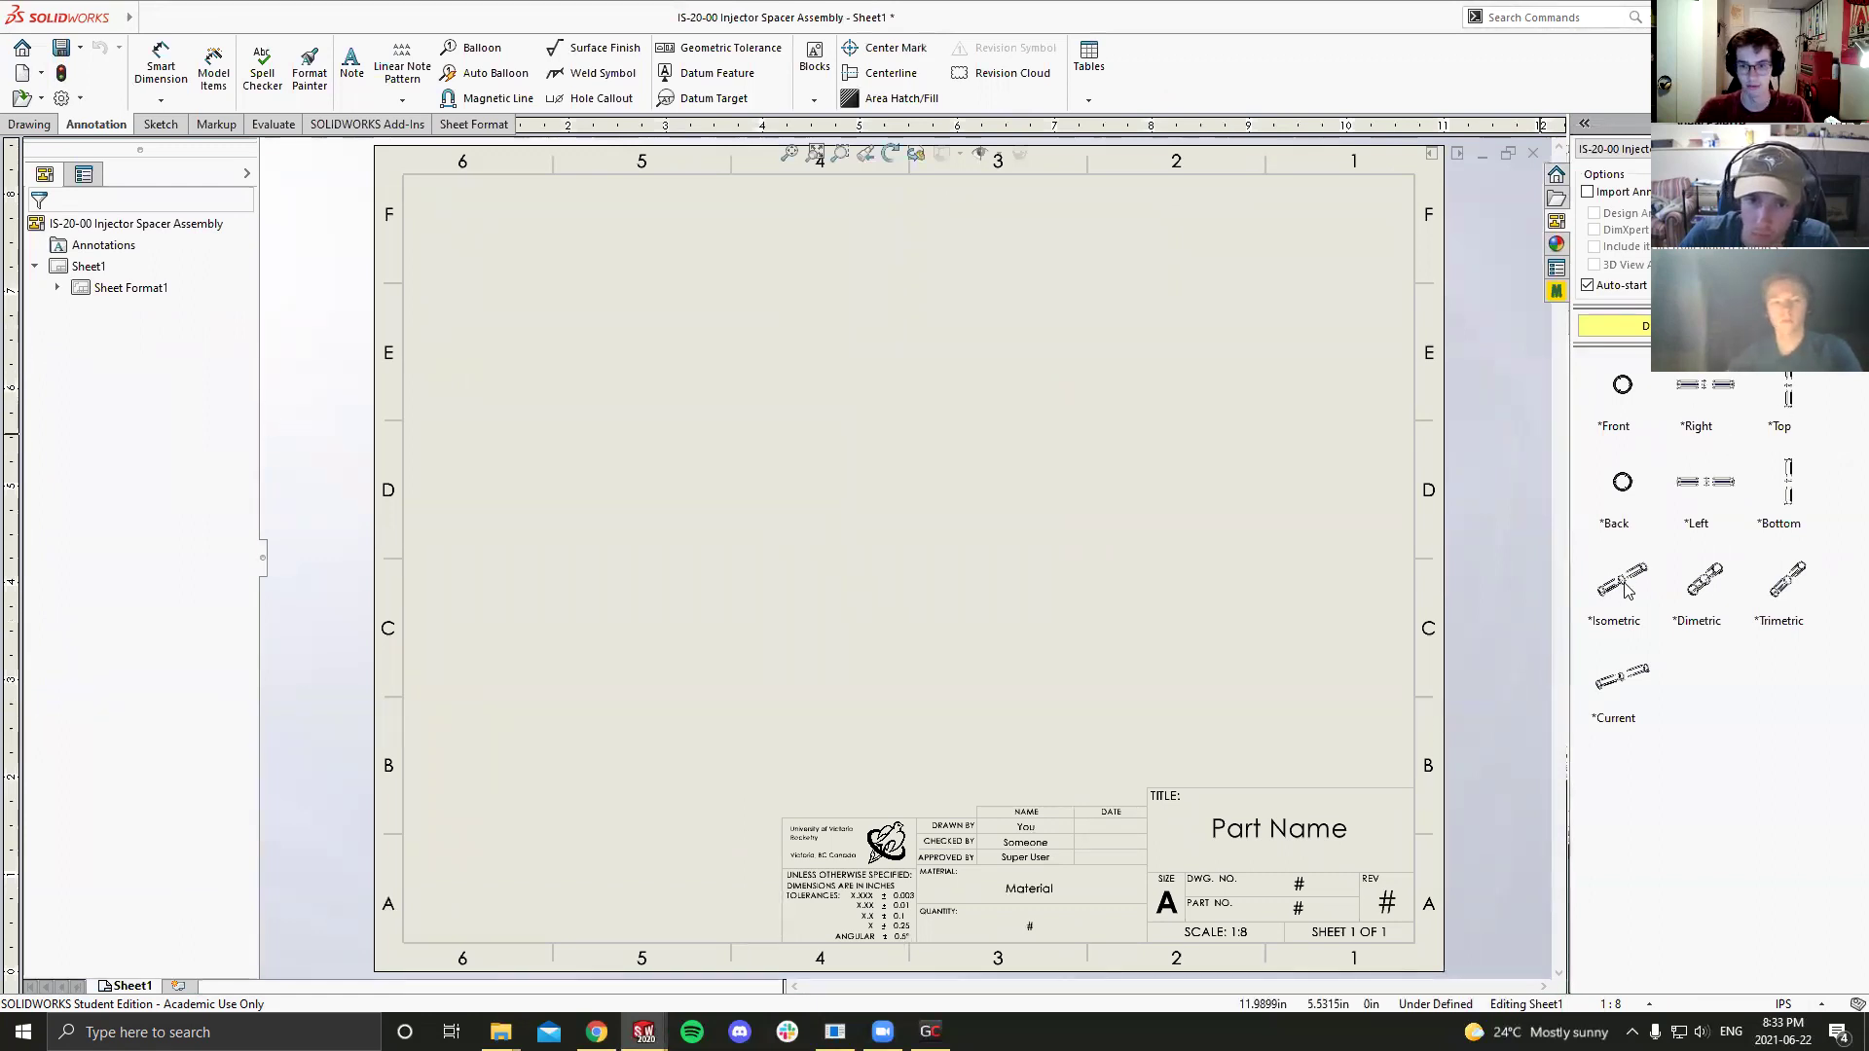
Step: Place the isometric exploded view on the sheet and set the sheet scale to 1:2
{"action": "mouse_move", "coordinate": [850, 542]}
{"action": "left_mouse_down"}
{"action": "mouse_move", "coordinate": [689, 555]}
{"action": "mouse_move", "coordinate": [697, 571]}
{"action": "mouse_move", "coordinate": [705, 547]}
{"action": "left_mouse_up"}
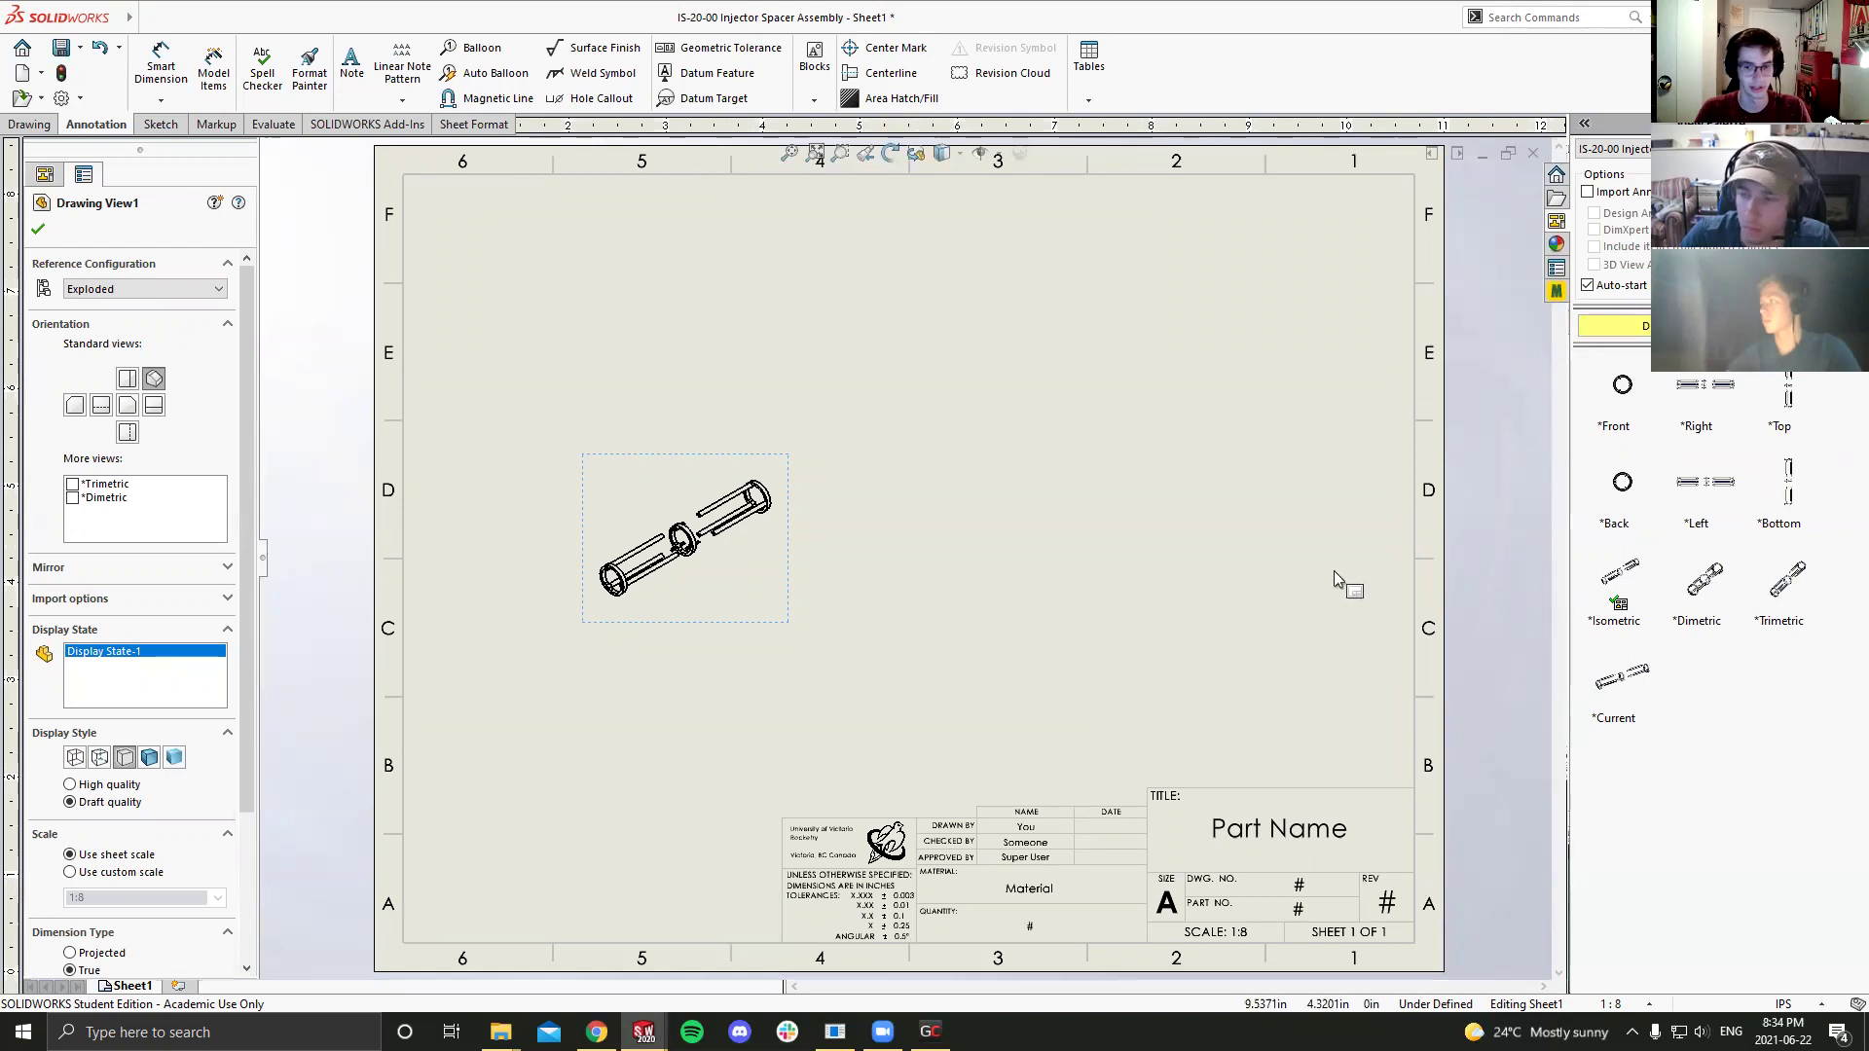
{"action": "left_click", "coordinate": [1610, 1003]}
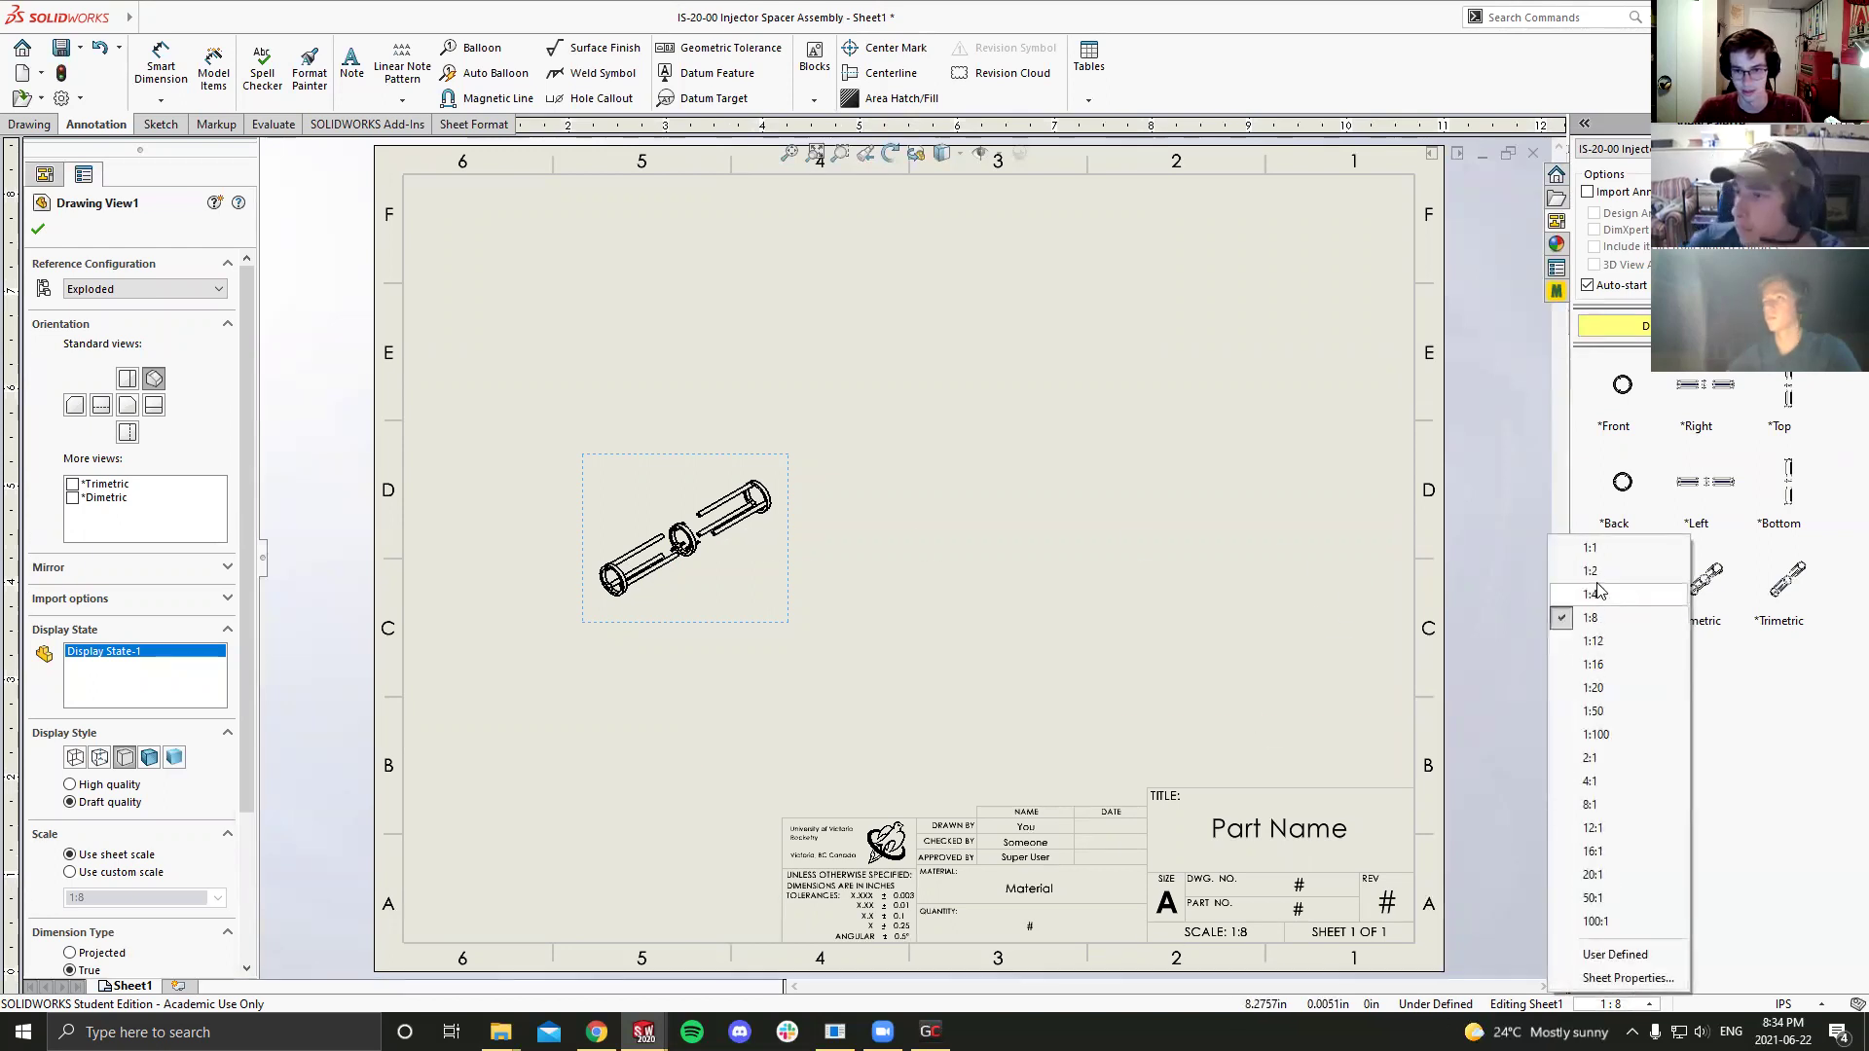
{"action": "left_click", "coordinate": [1592, 594]}
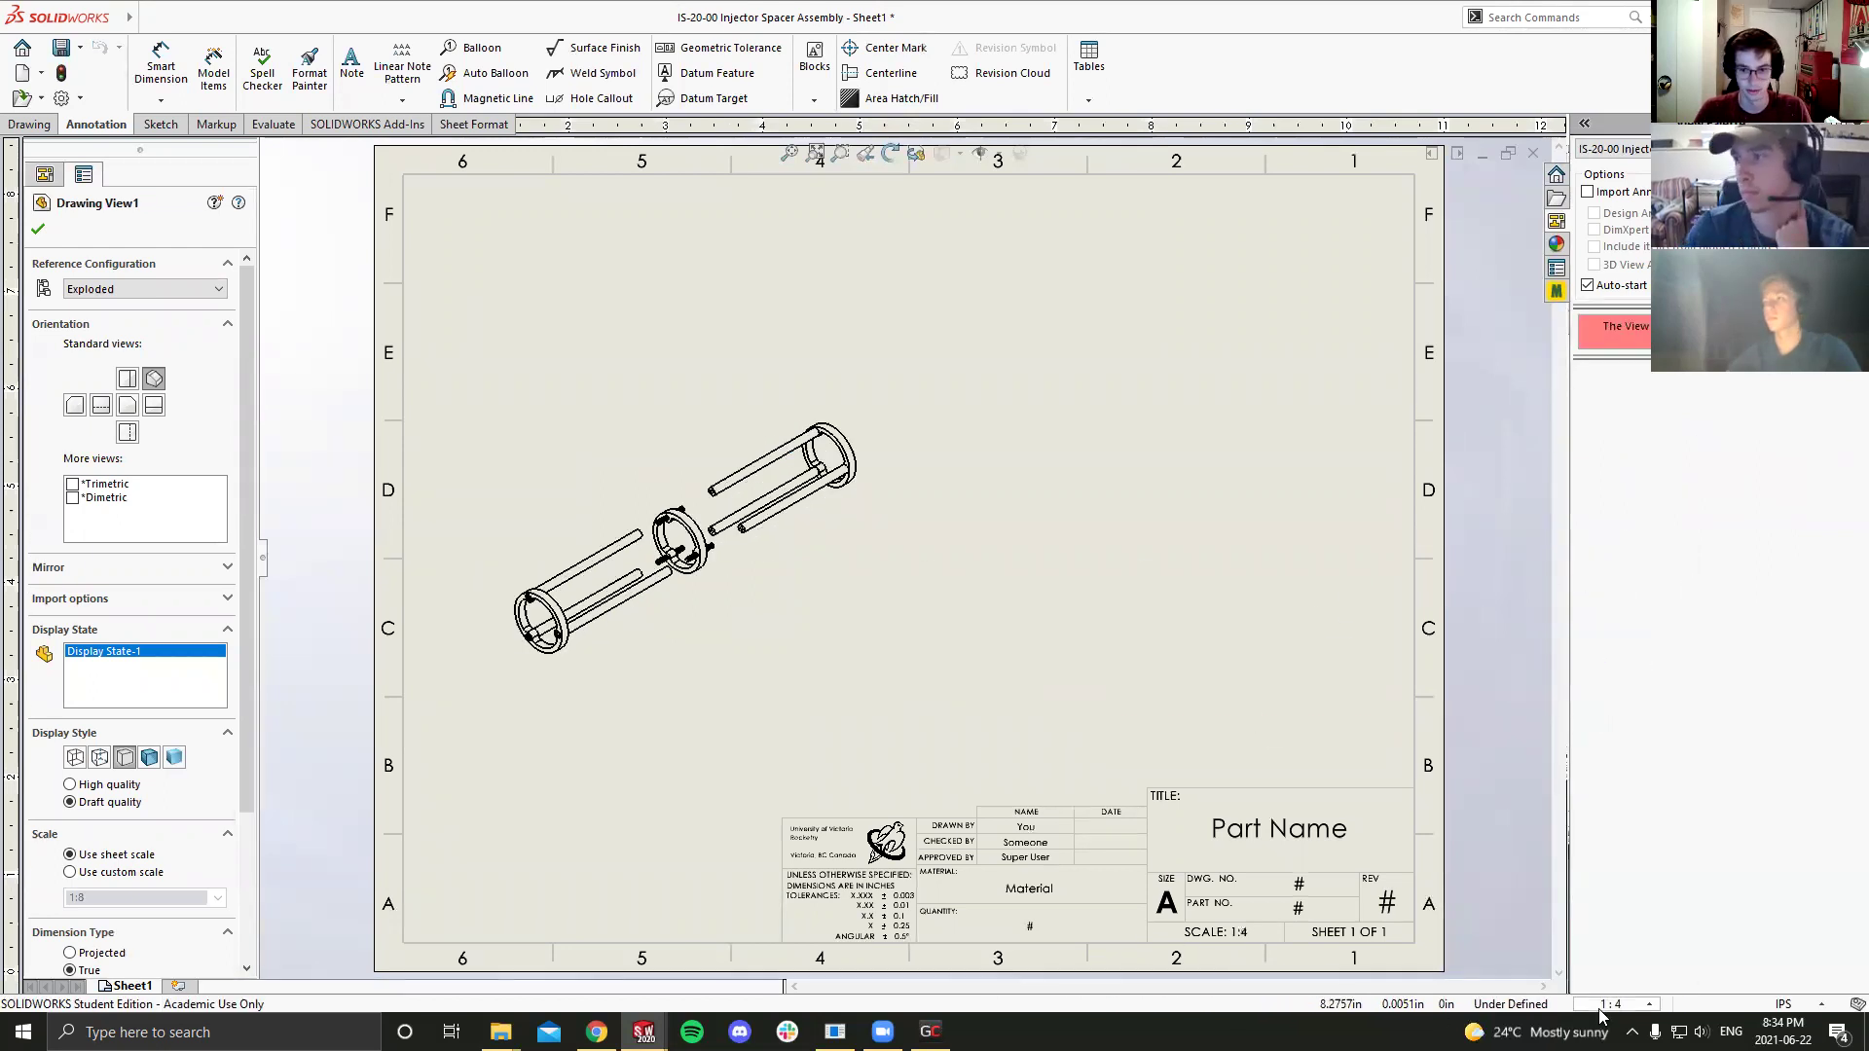
{"action": "left_click", "coordinate": [1613, 1004]}
{"action": "left_click", "coordinate": [1589, 571]}
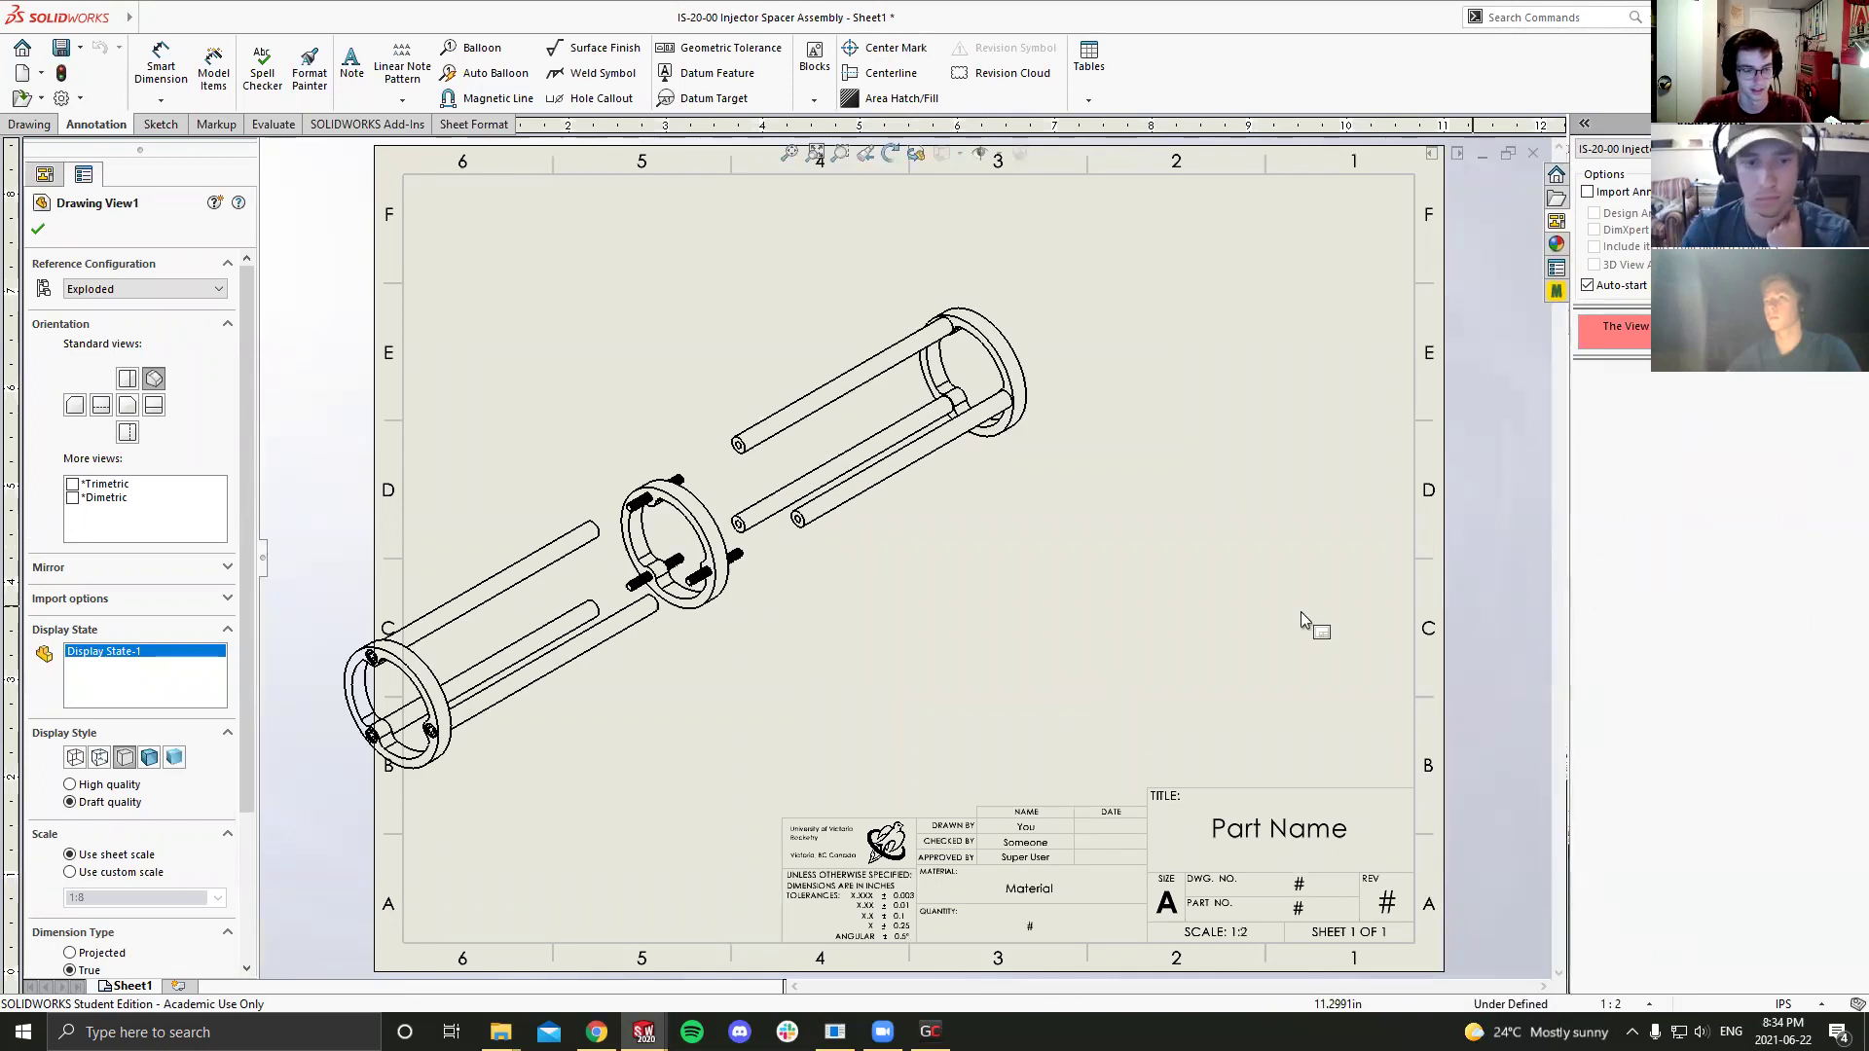
Step: Move the exploded view down and right, above the title block
{"action": "left_click", "coordinate": [974, 594]}
{"action": "mouse_move", "coordinate": [1074, 693]}
{"action": "left_mouse_down"}
{"action": "mouse_move", "coordinate": [1124, 711]}
{"action": "mouse_move", "coordinate": [1202, 842]}
{"action": "left_mouse_up"}
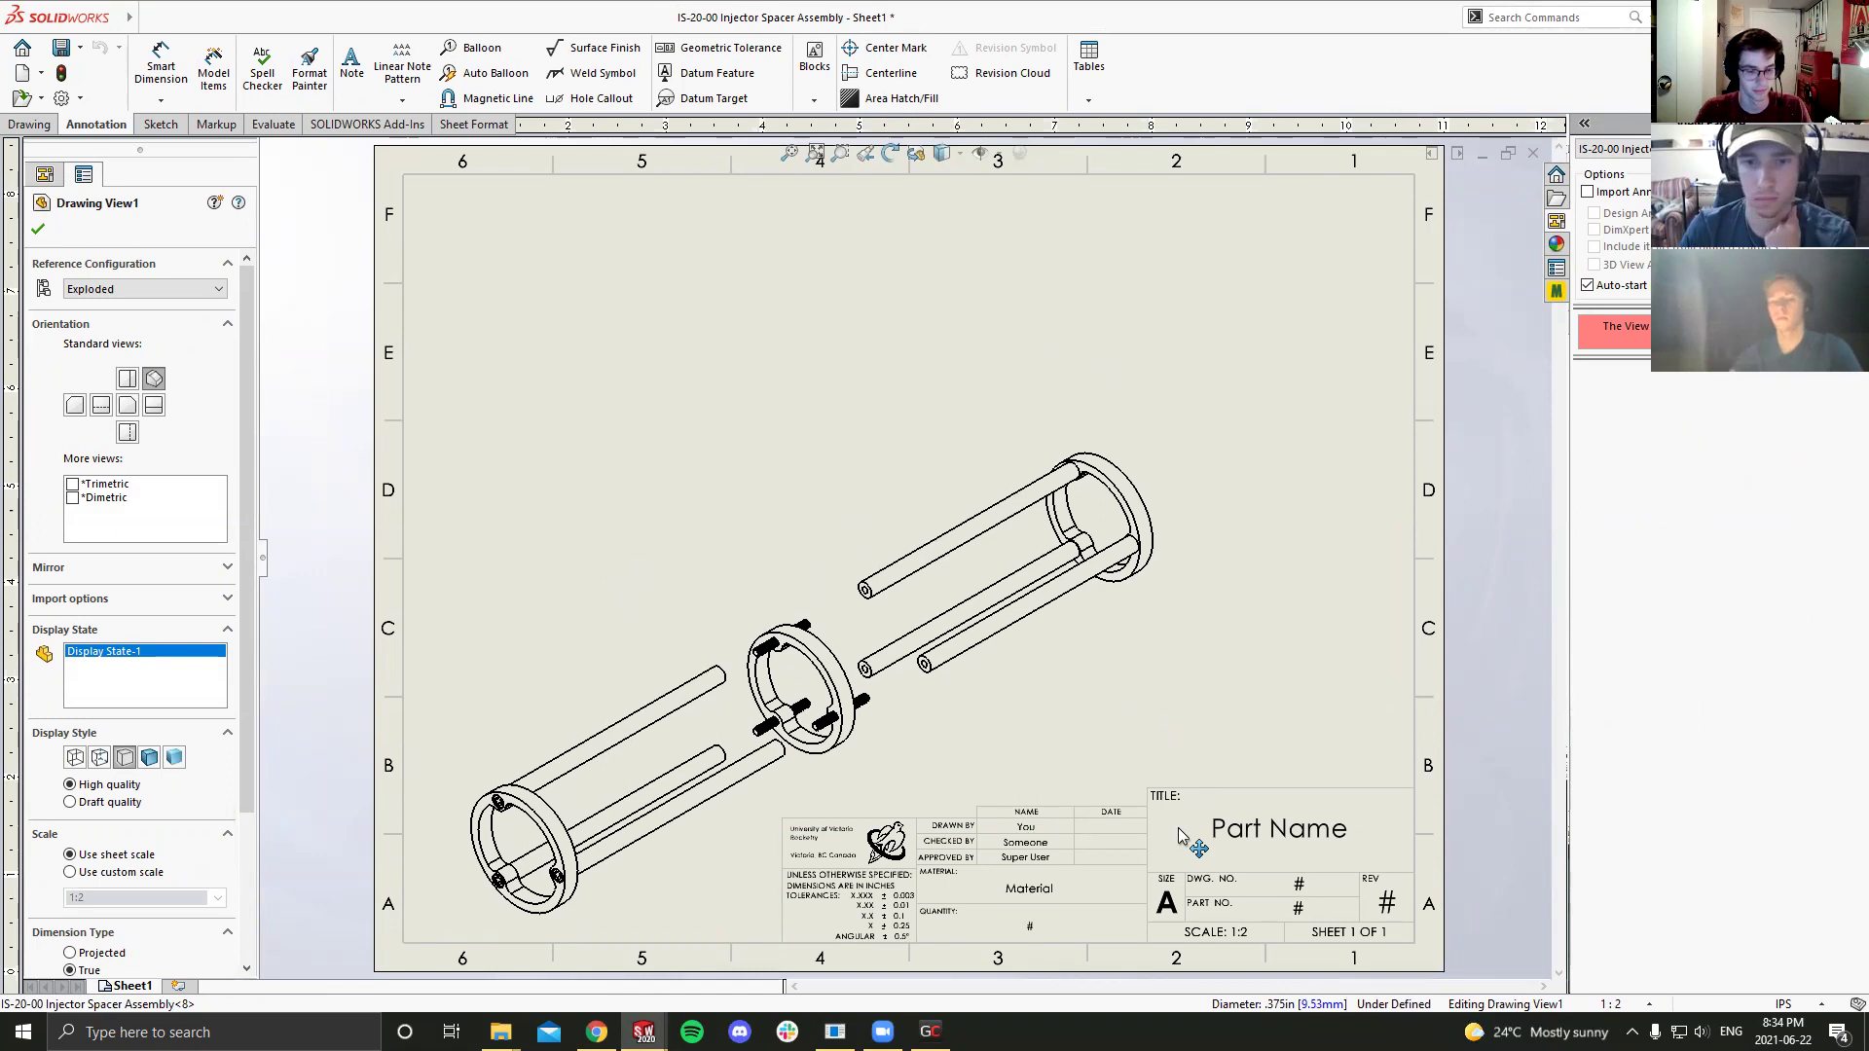
{"action": "left_click", "coordinate": [1316, 668]}
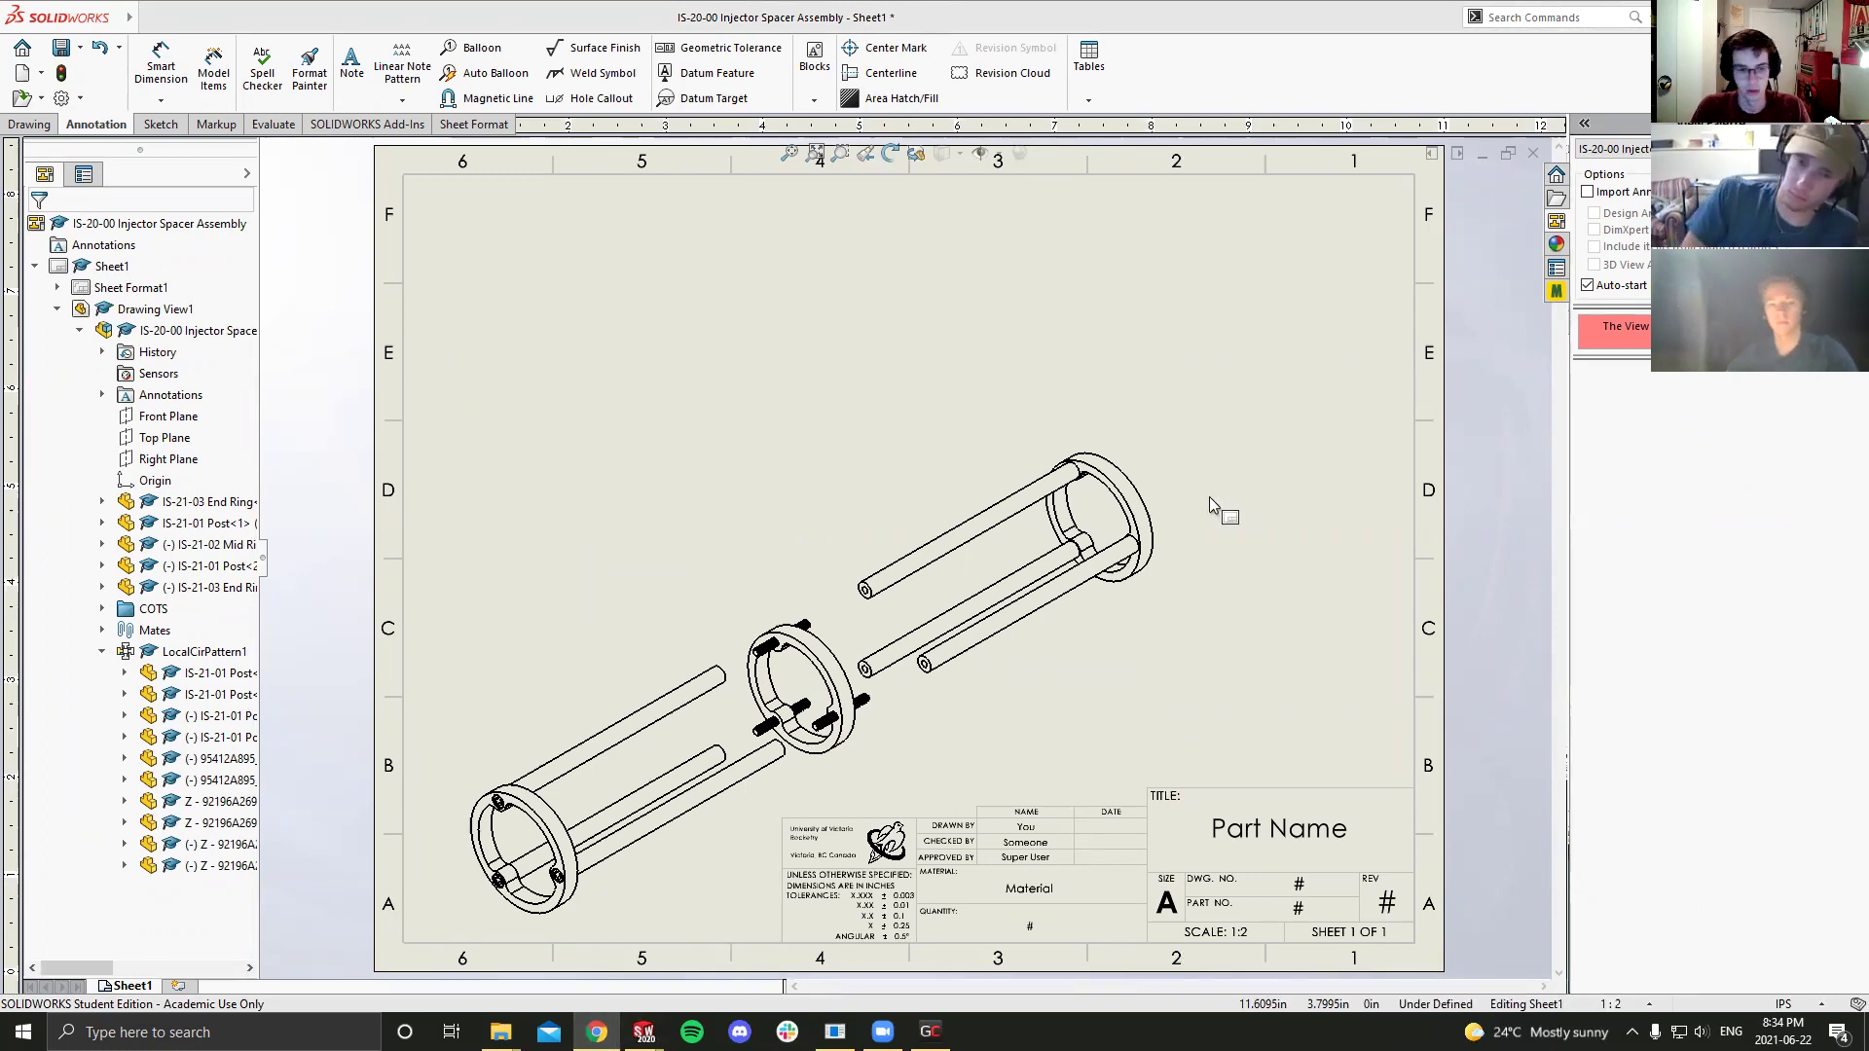
{"action": "left_click", "coordinate": [683, 396]}
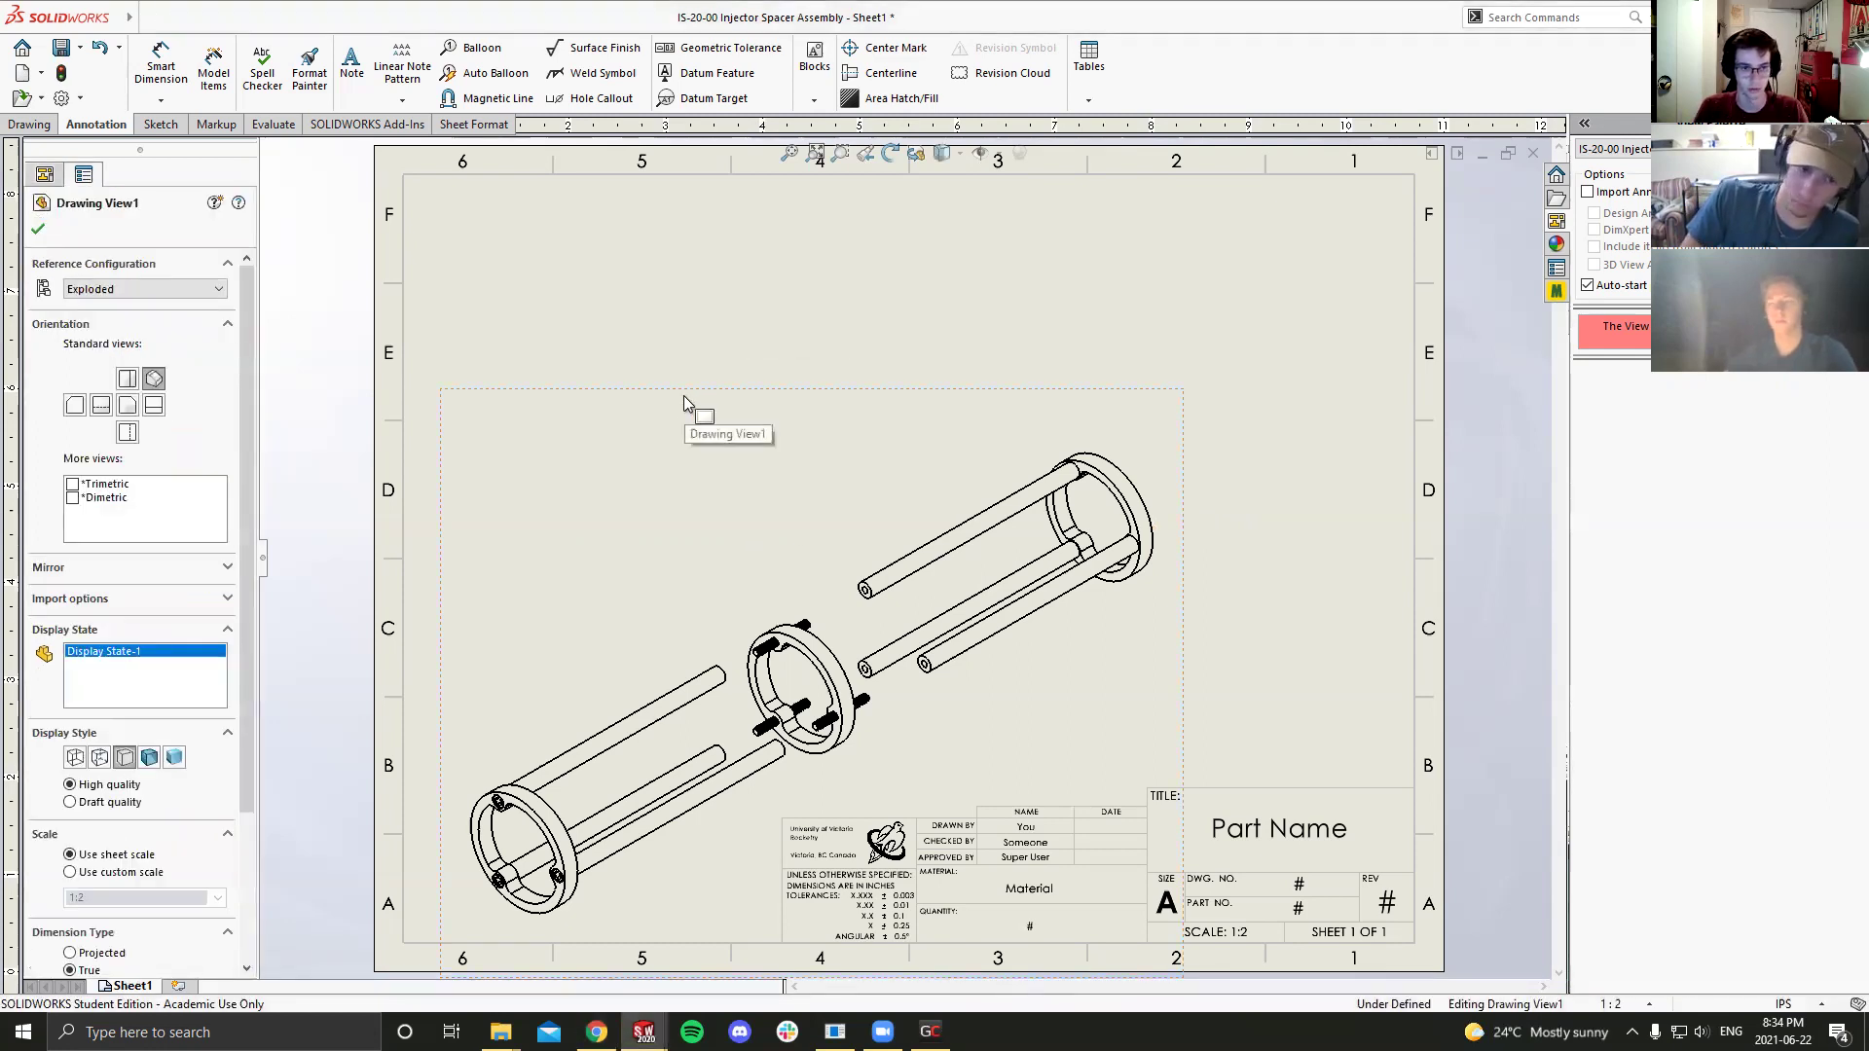
Step: Start Auto Balloon on the view and shift the exploded view down and right
{"action": "left_click", "coordinate": [495, 75]}
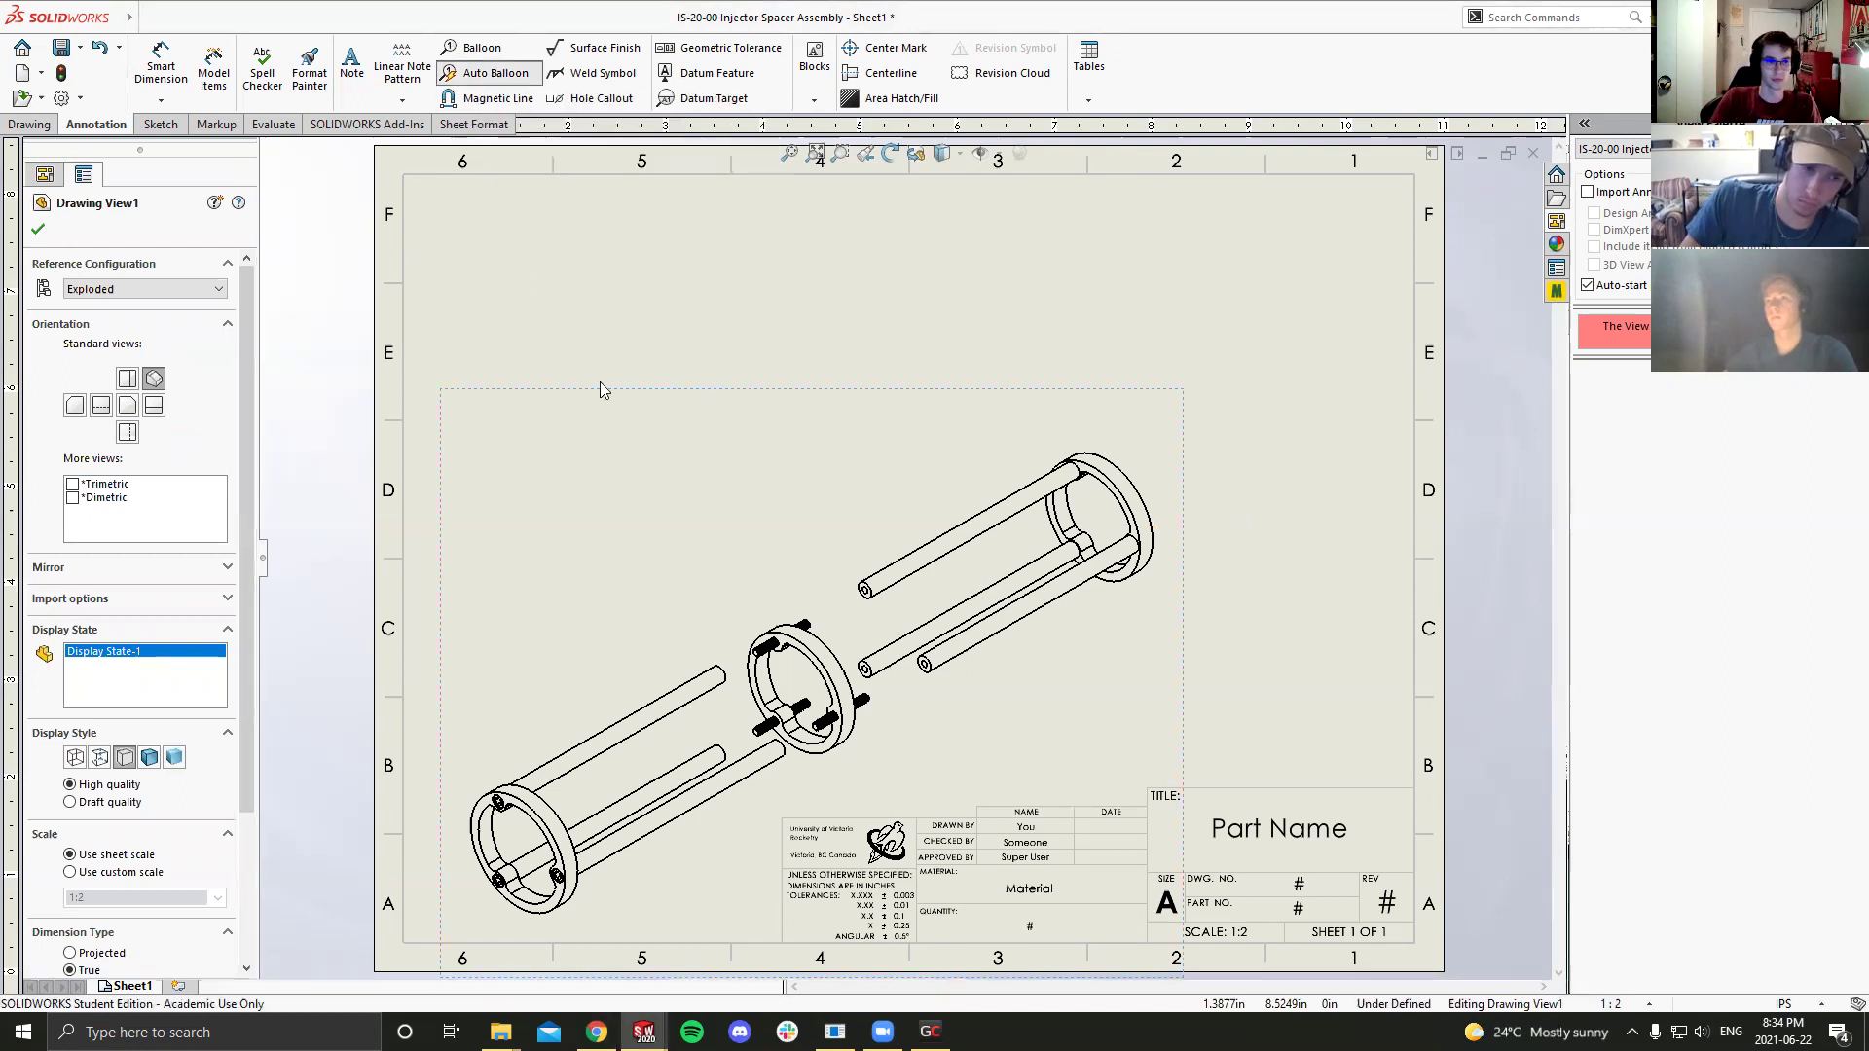
{"action": "scroll", "coordinate": [832, 671], "scroll_direction": "up", "scroll_amount": 2}
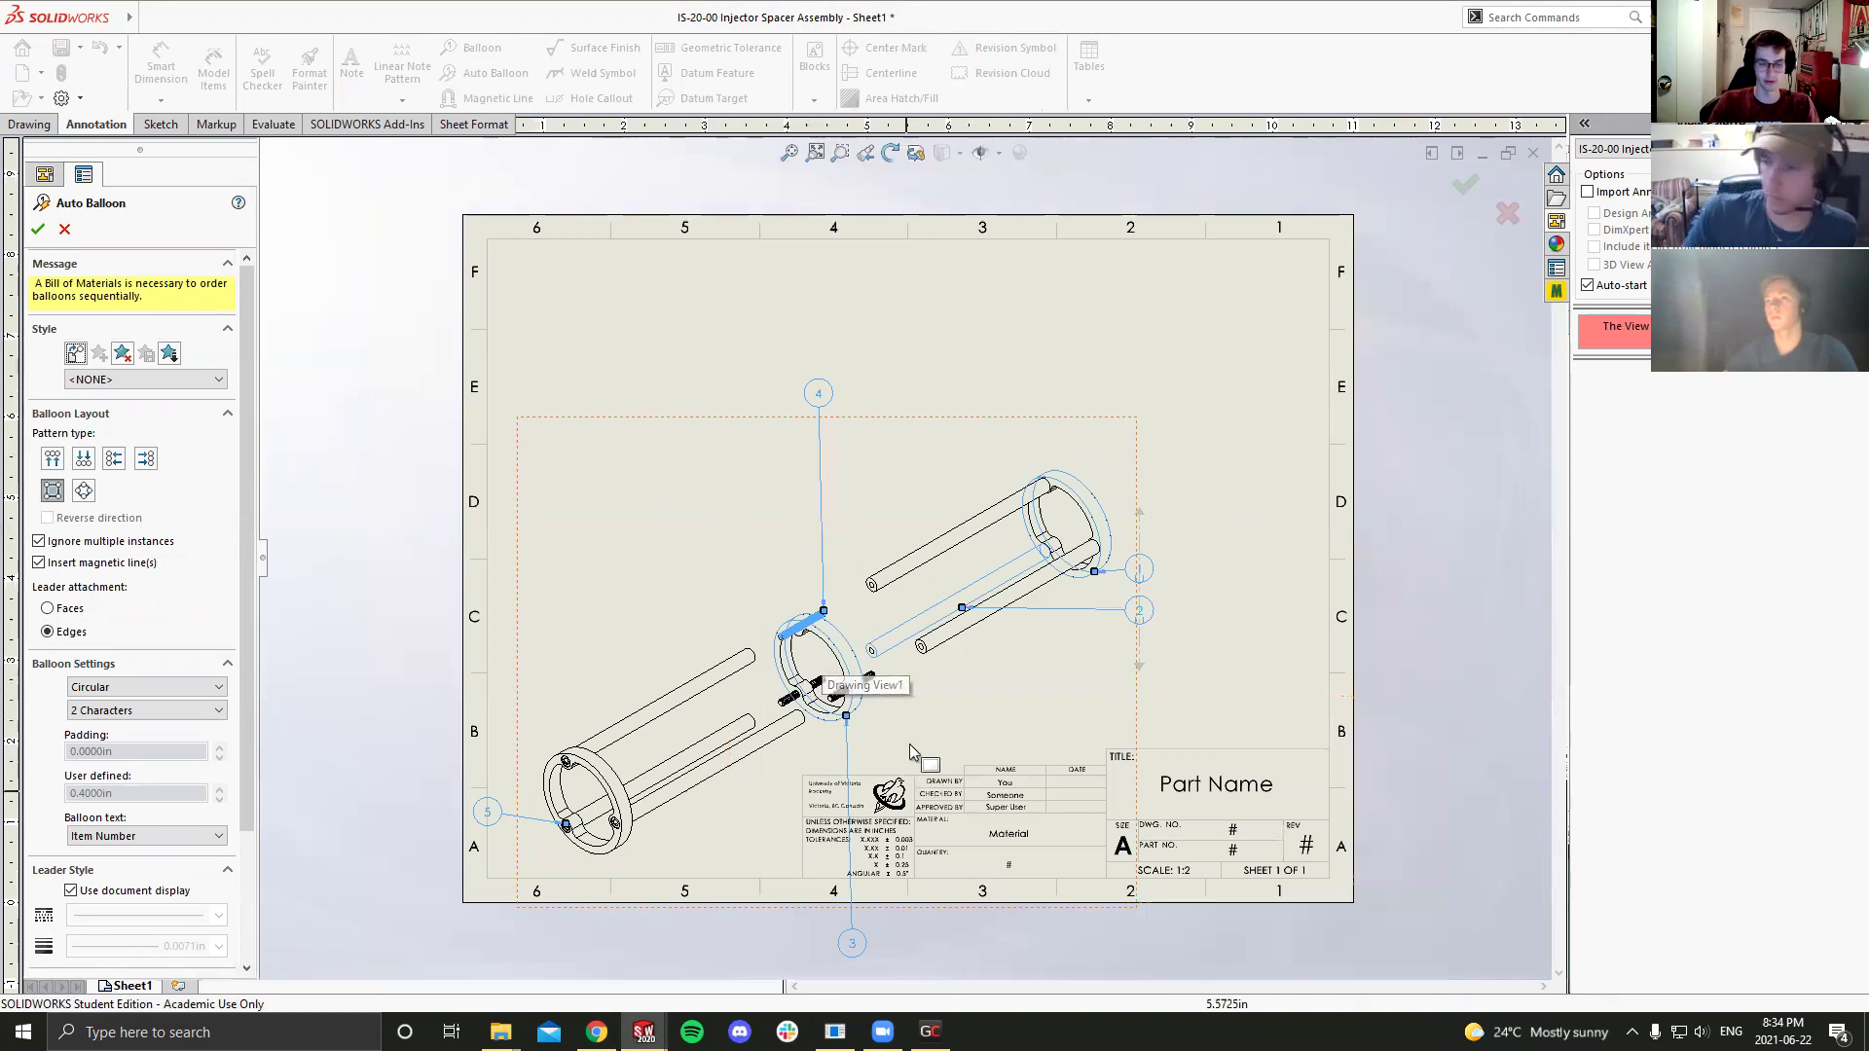
{"action": "key", "text": "Escape"}
{"action": "scroll", "coordinate": [1034, 598], "scroll_direction": "down", "scroll_amount": 1}
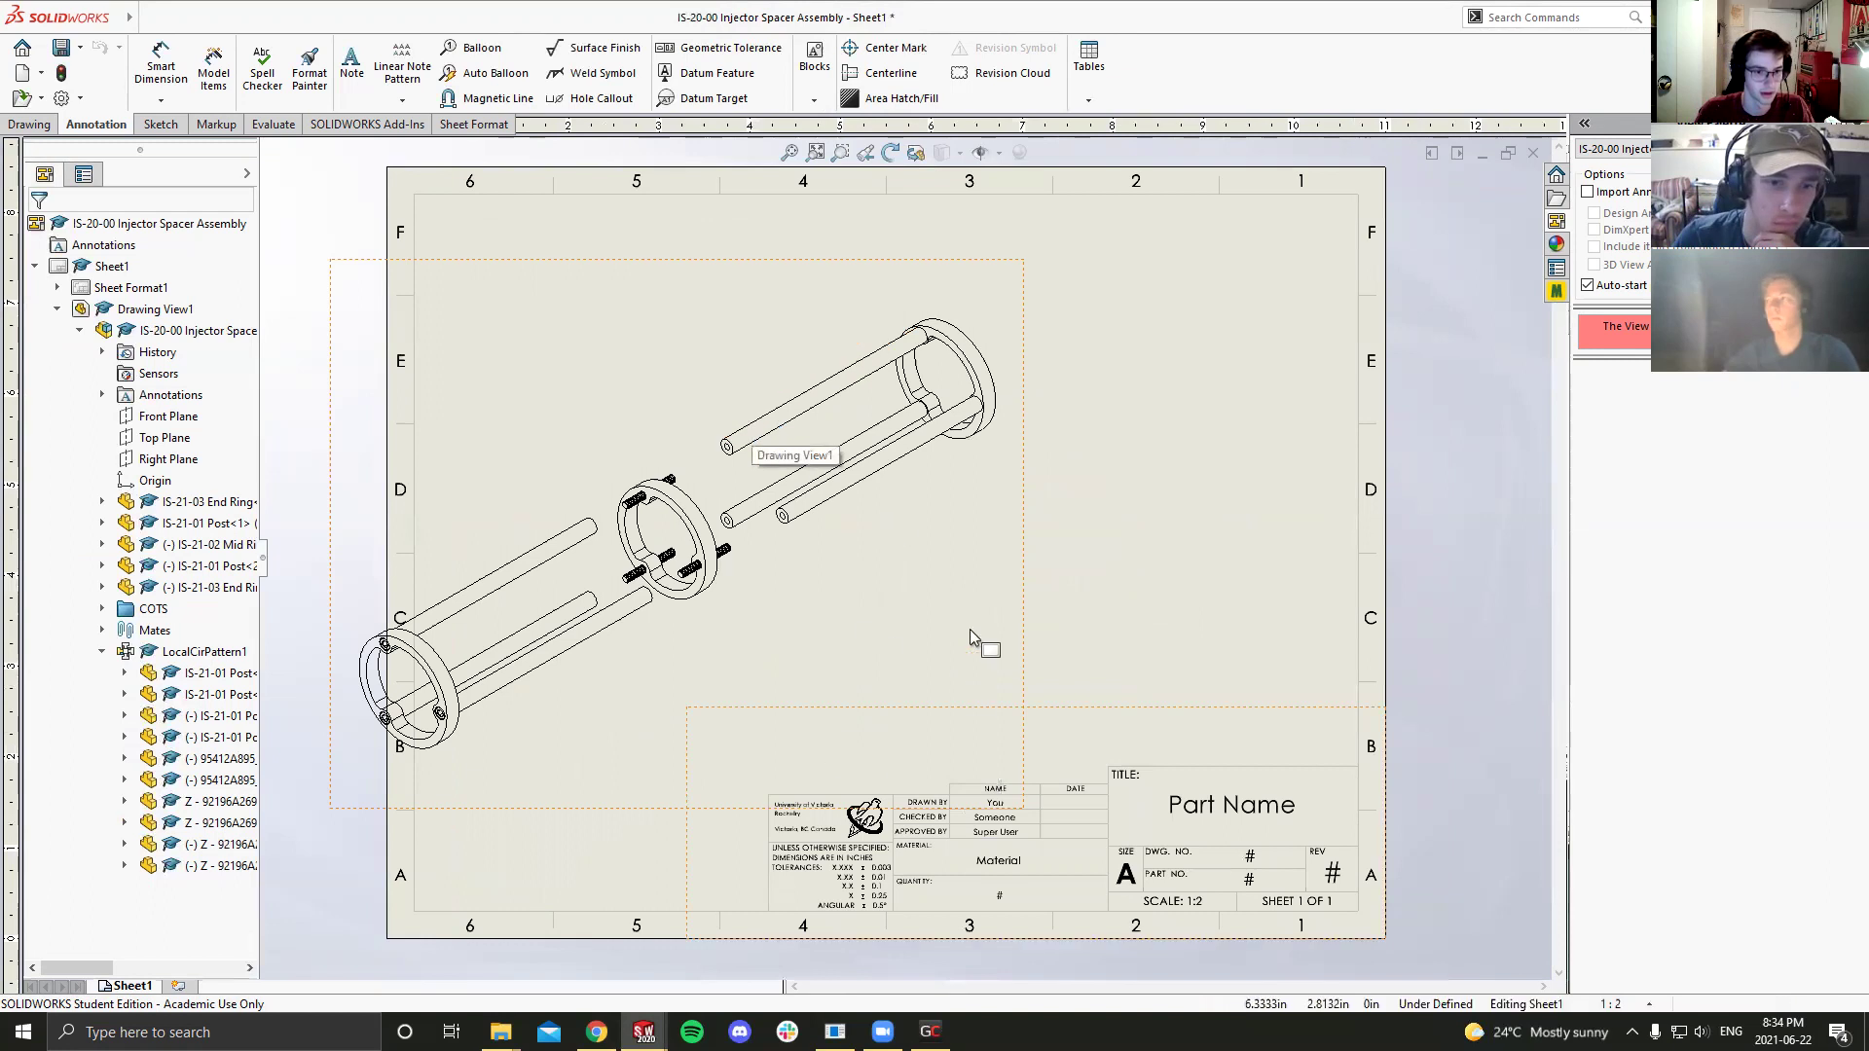
{"action": "left_click_drag", "start_coordinate": [1022, 479], "coordinate": [1136, 604]}
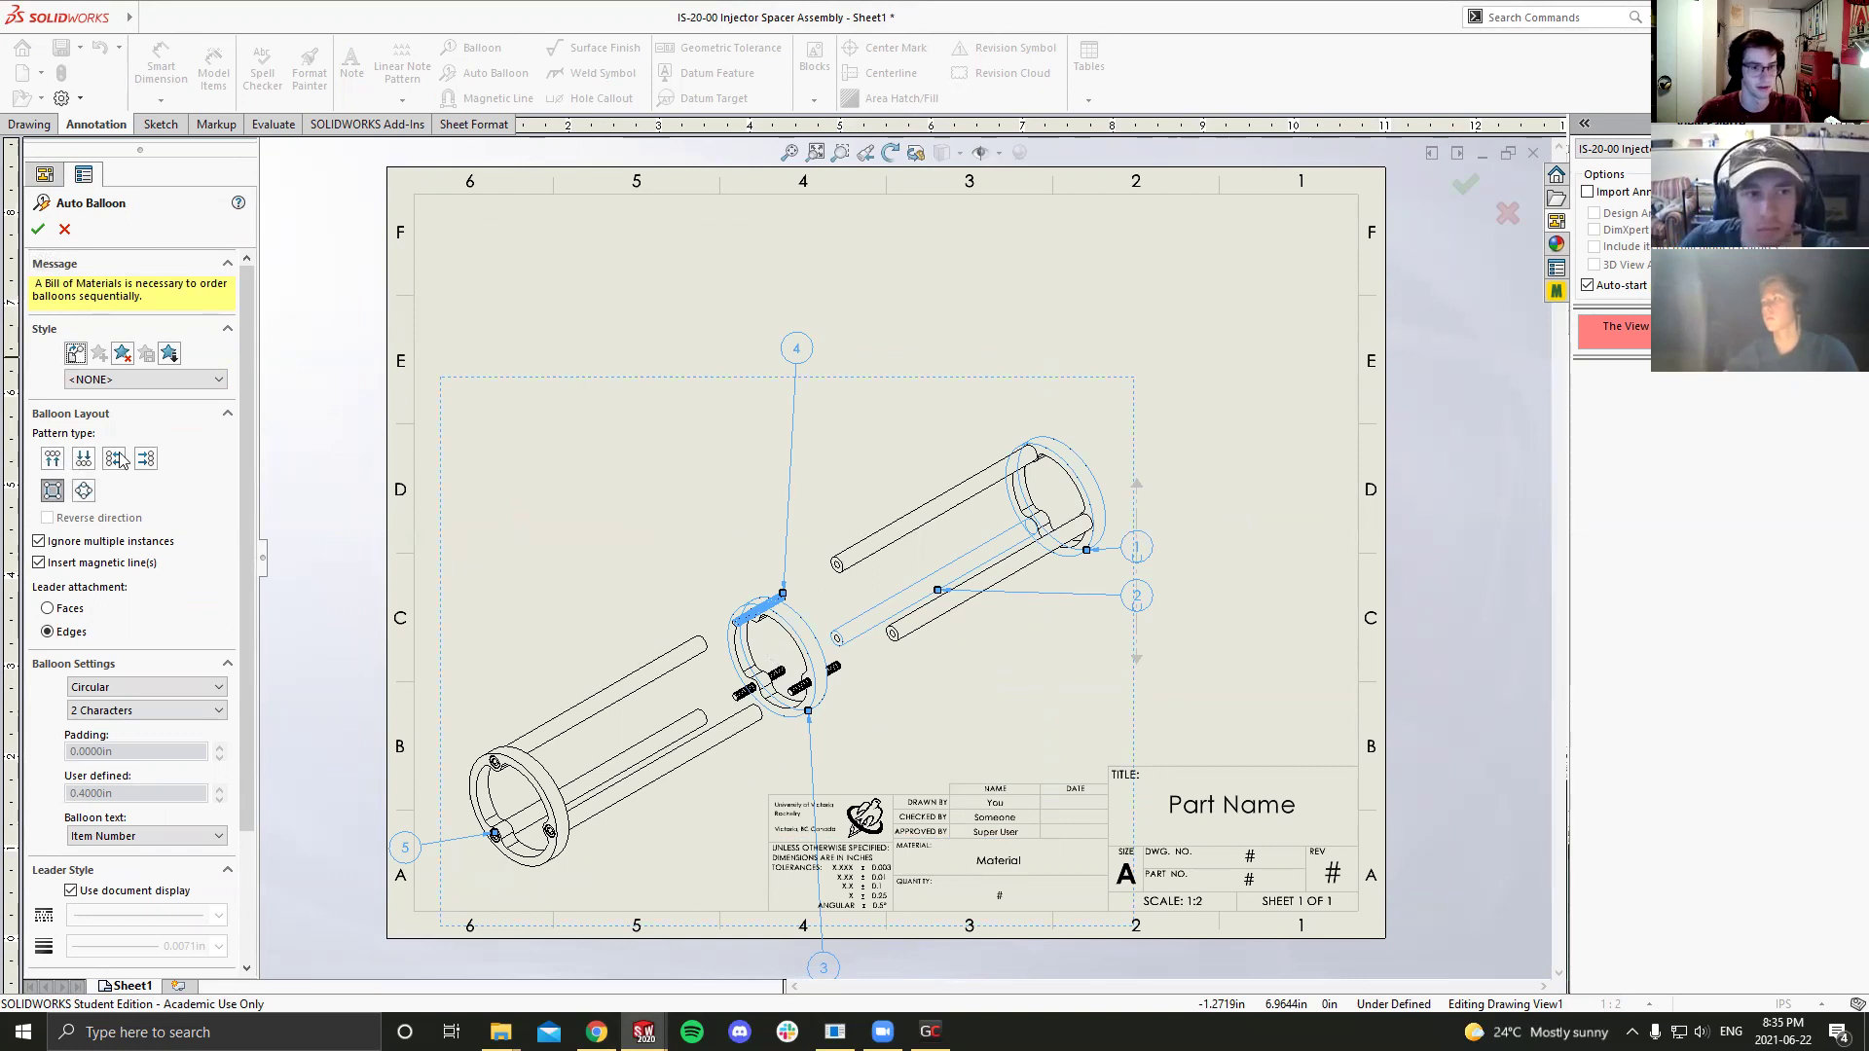
Step: Lay out the auto balloons in a square pattern and move balloon 3 beside the middle ring
{"action": "left_click", "coordinate": [55, 459]}
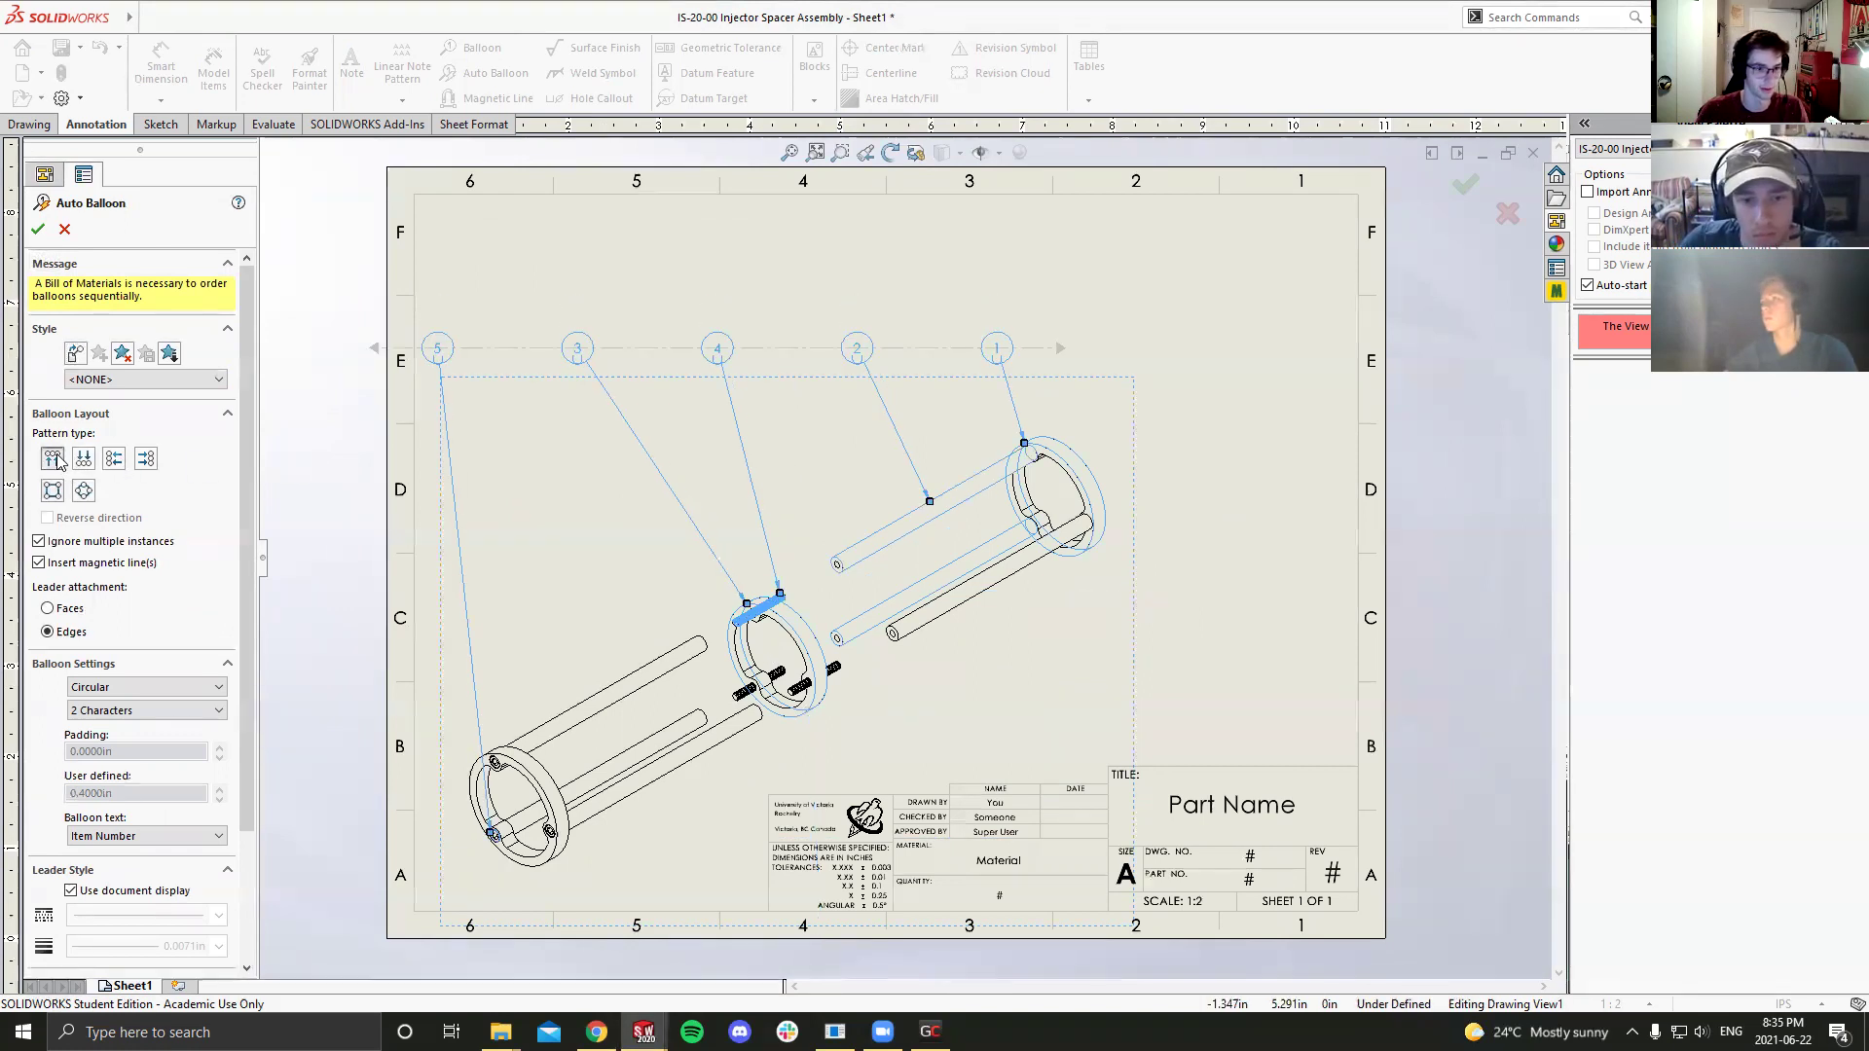
{"action": "left_click", "coordinate": [83, 460]}
{"action": "left_click", "coordinate": [84, 491]}
{"action": "left_click", "coordinate": [147, 459]}
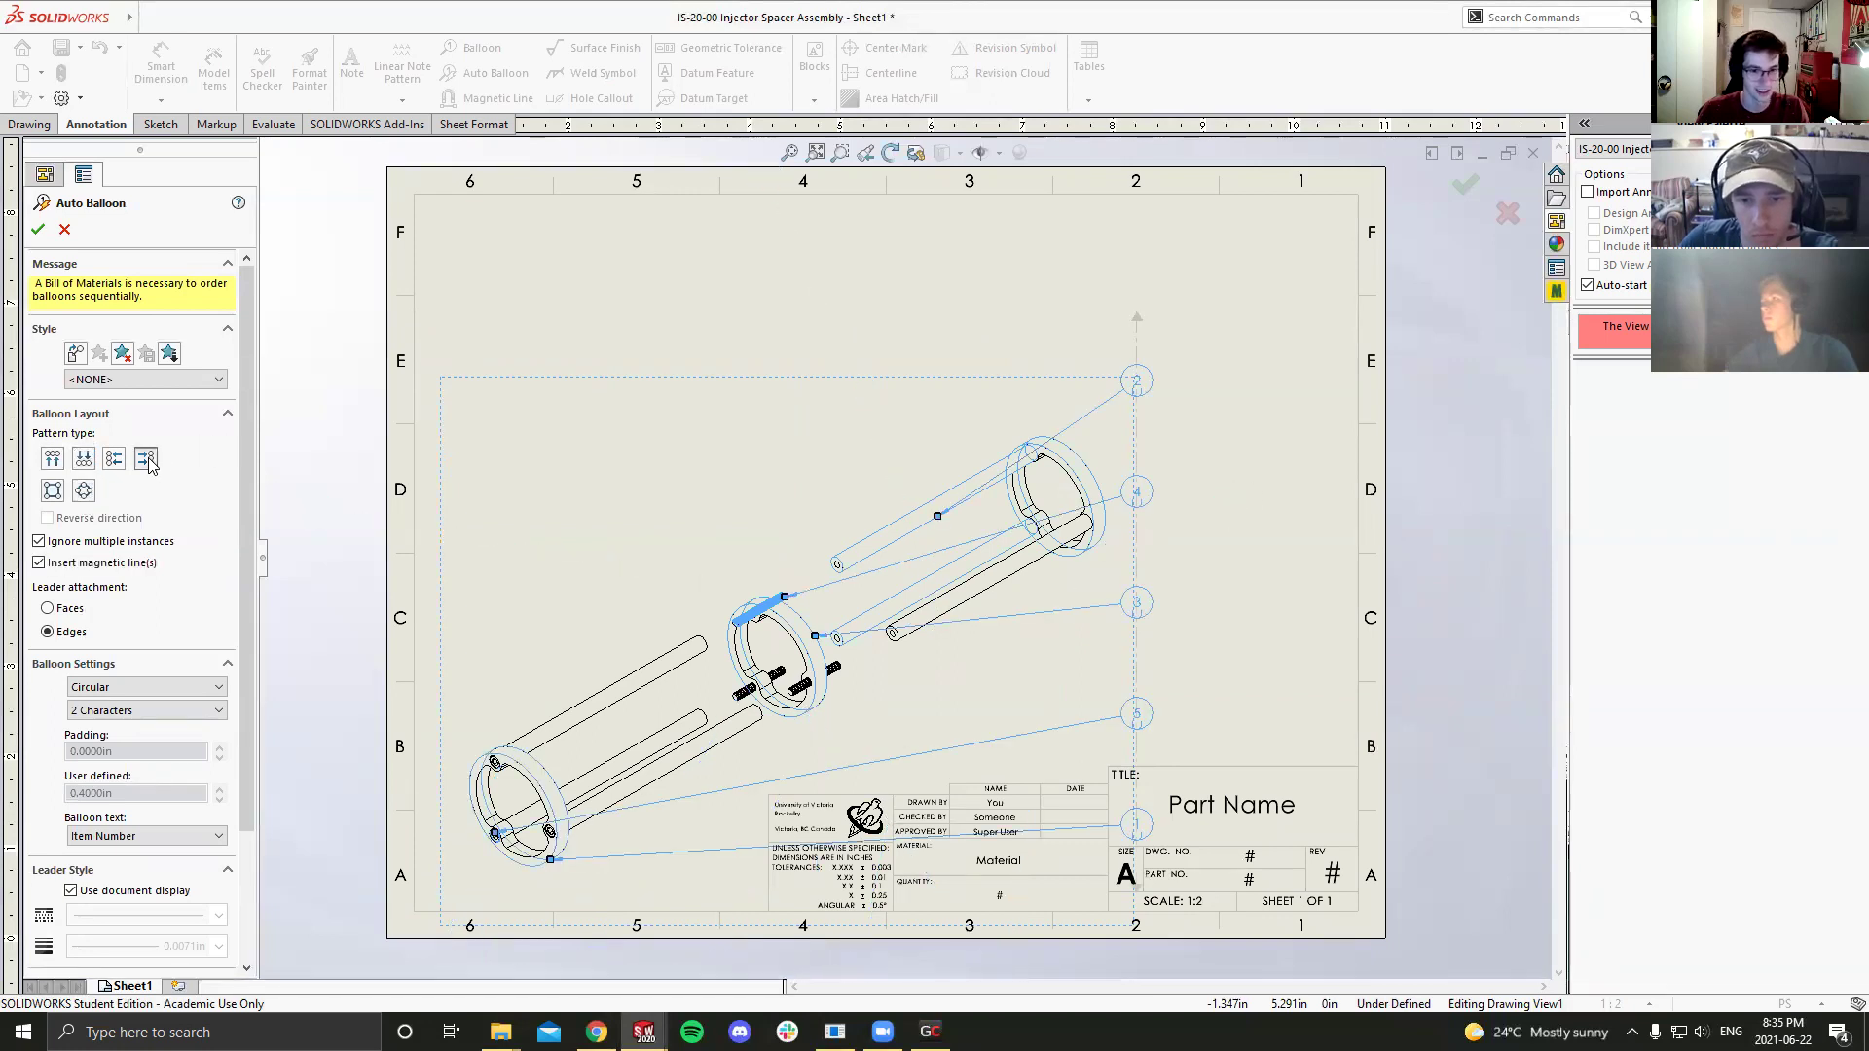
{"action": "left_click", "coordinate": [52, 492]}
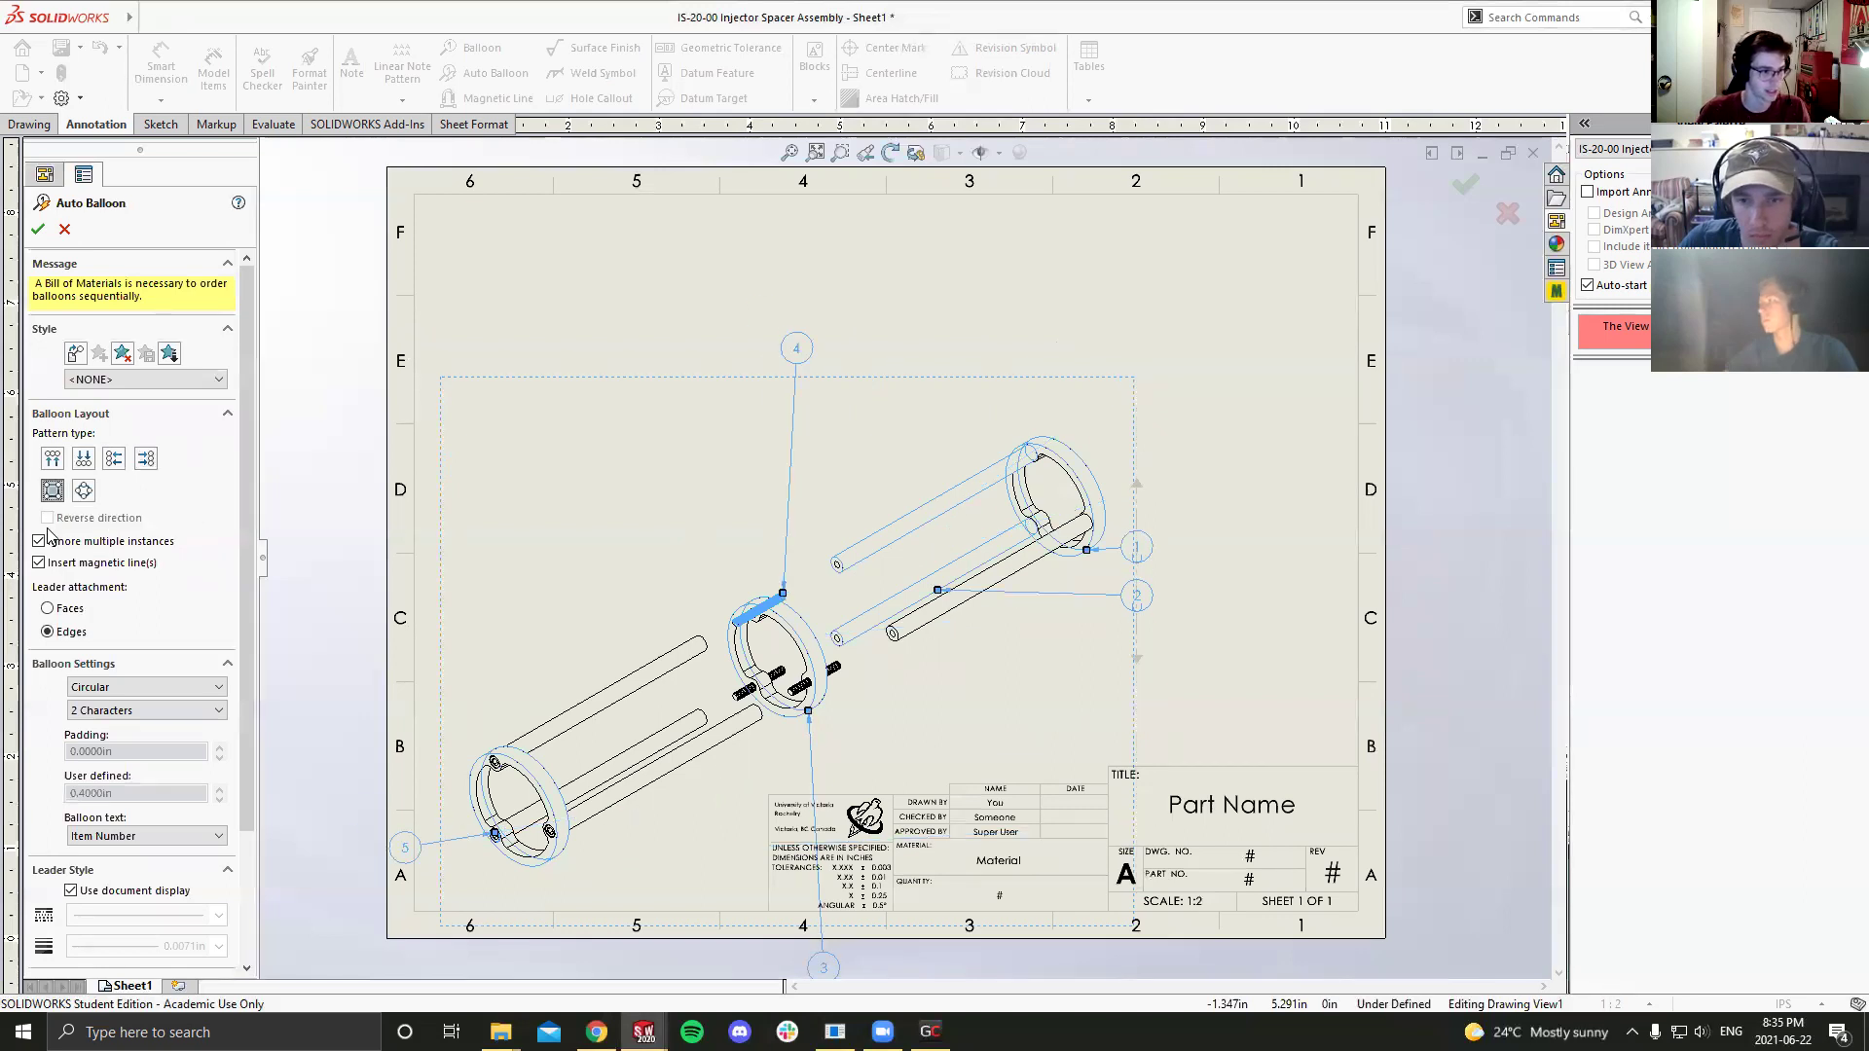
{"action": "left_click", "coordinate": [39, 230]}
{"action": "scroll", "coordinate": [693, 697], "scroll_direction": "down", "scroll_amount": 1}
{"action": "left_click_drag", "start_coordinate": [884, 823], "coordinate": [1019, 699]}
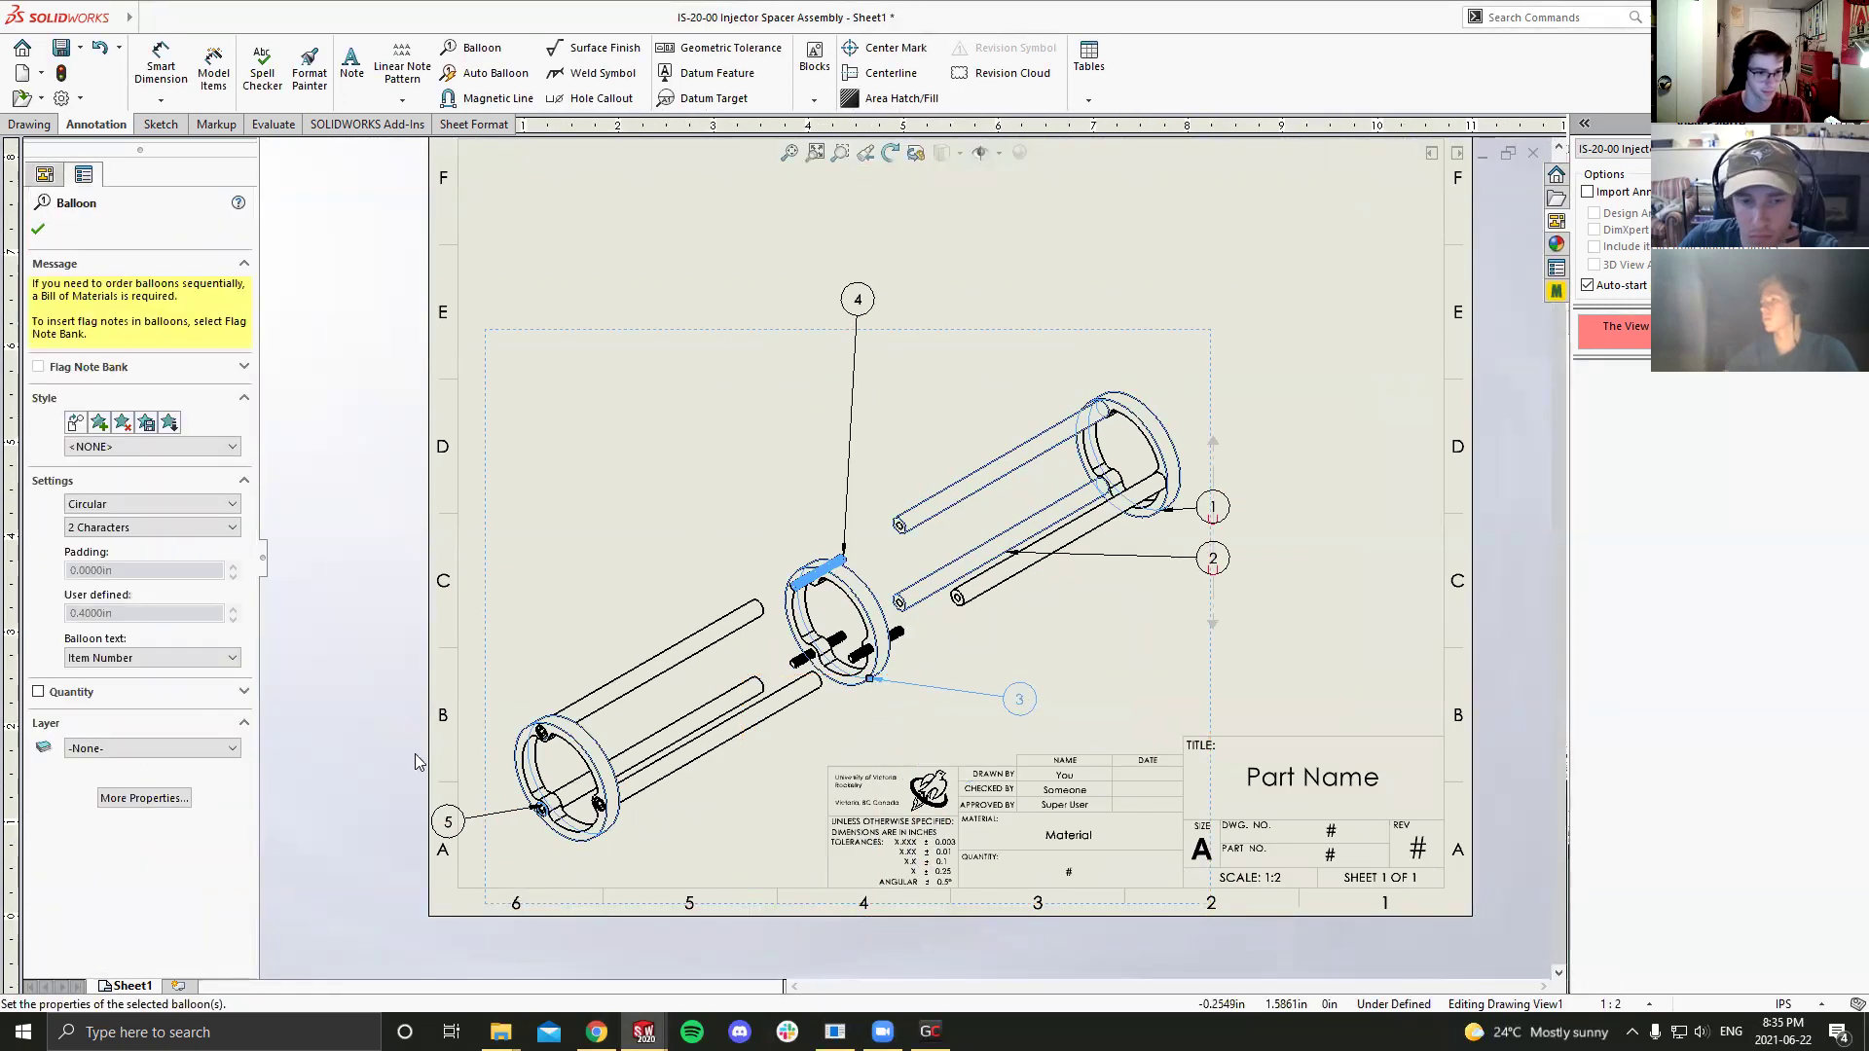
Step: Fine-tune balloons: 3 by the middle ring, 5 lower, stacked 1–2 nearer their parts
{"action": "left_click_drag", "start_coordinate": [450, 808], "coordinate": [498, 658]}
{"action": "left_click_drag", "start_coordinate": [448, 821], "coordinate": [495, 853]}
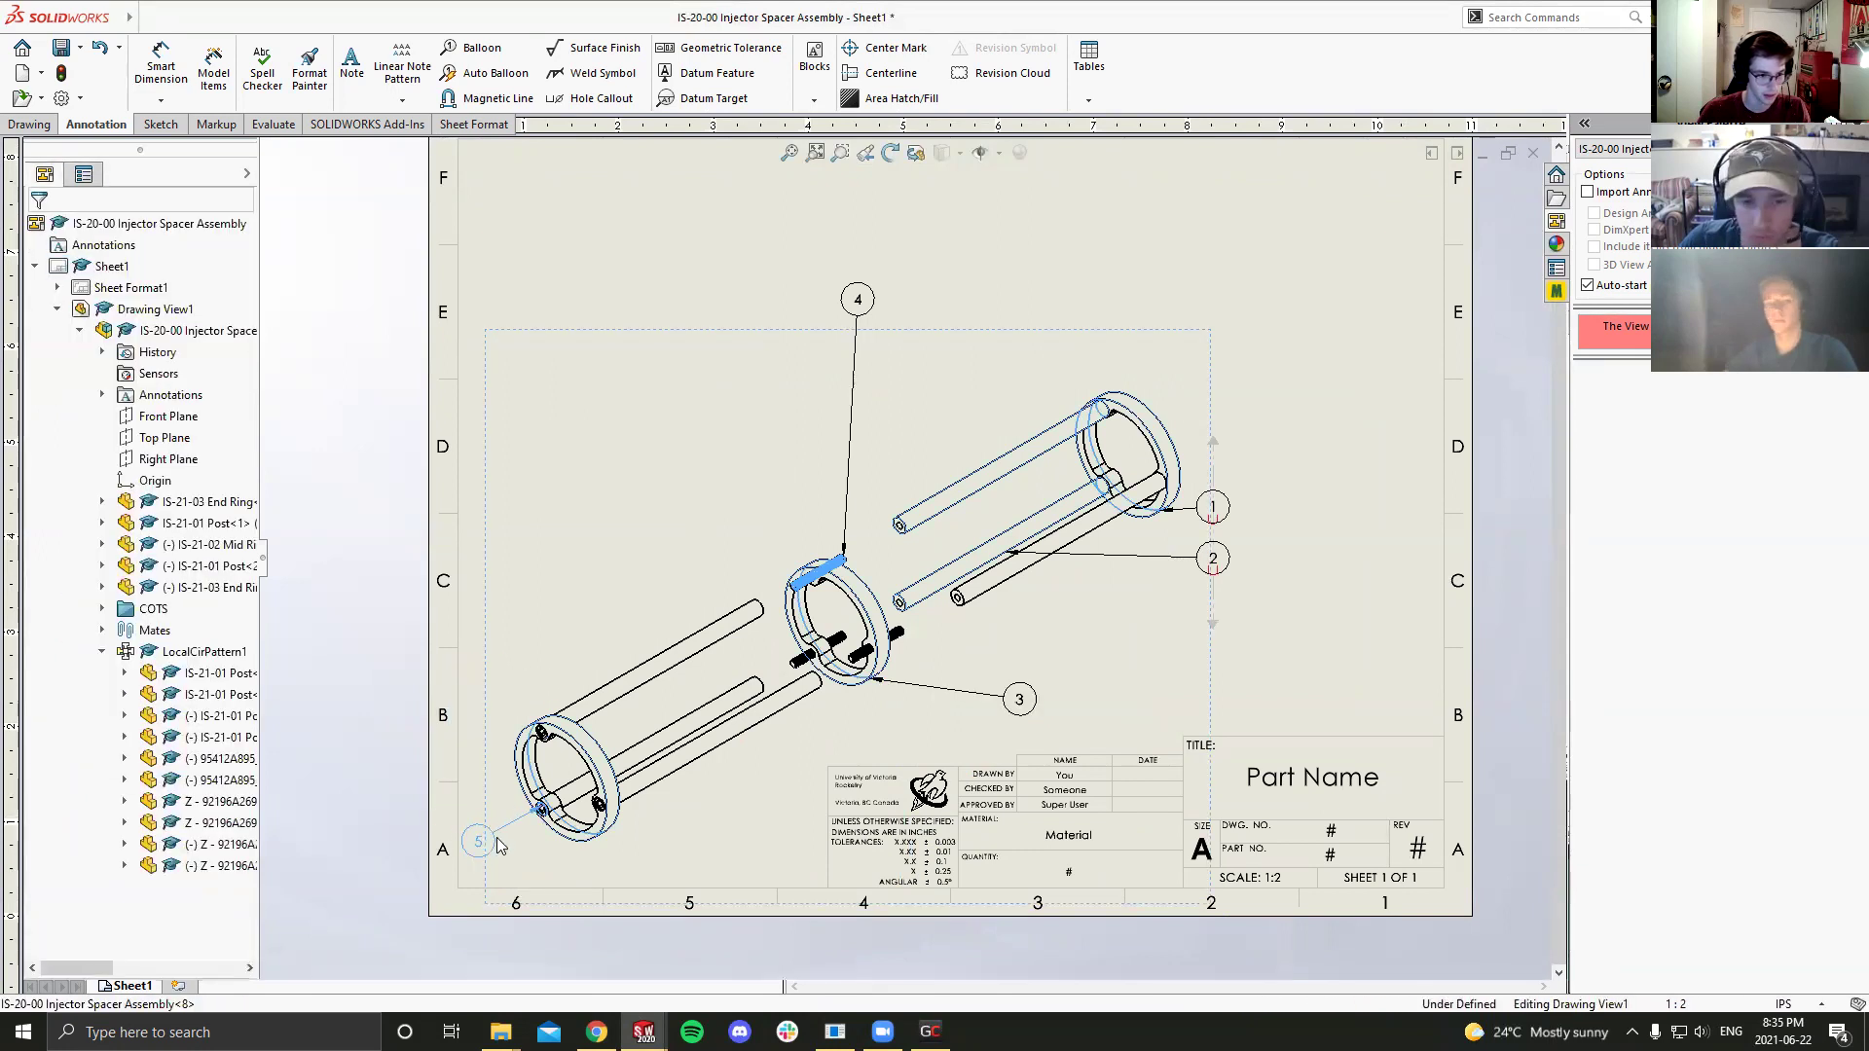
{"action": "mouse_move", "coordinate": [852, 434]}
{"action": "left_mouse_down"}
{"action": "mouse_move", "coordinate": [769, 326]}
{"action": "mouse_move", "coordinate": [837, 353]}
{"action": "mouse_move", "coordinate": [792, 513]}
{"action": "left_mouse_up"}
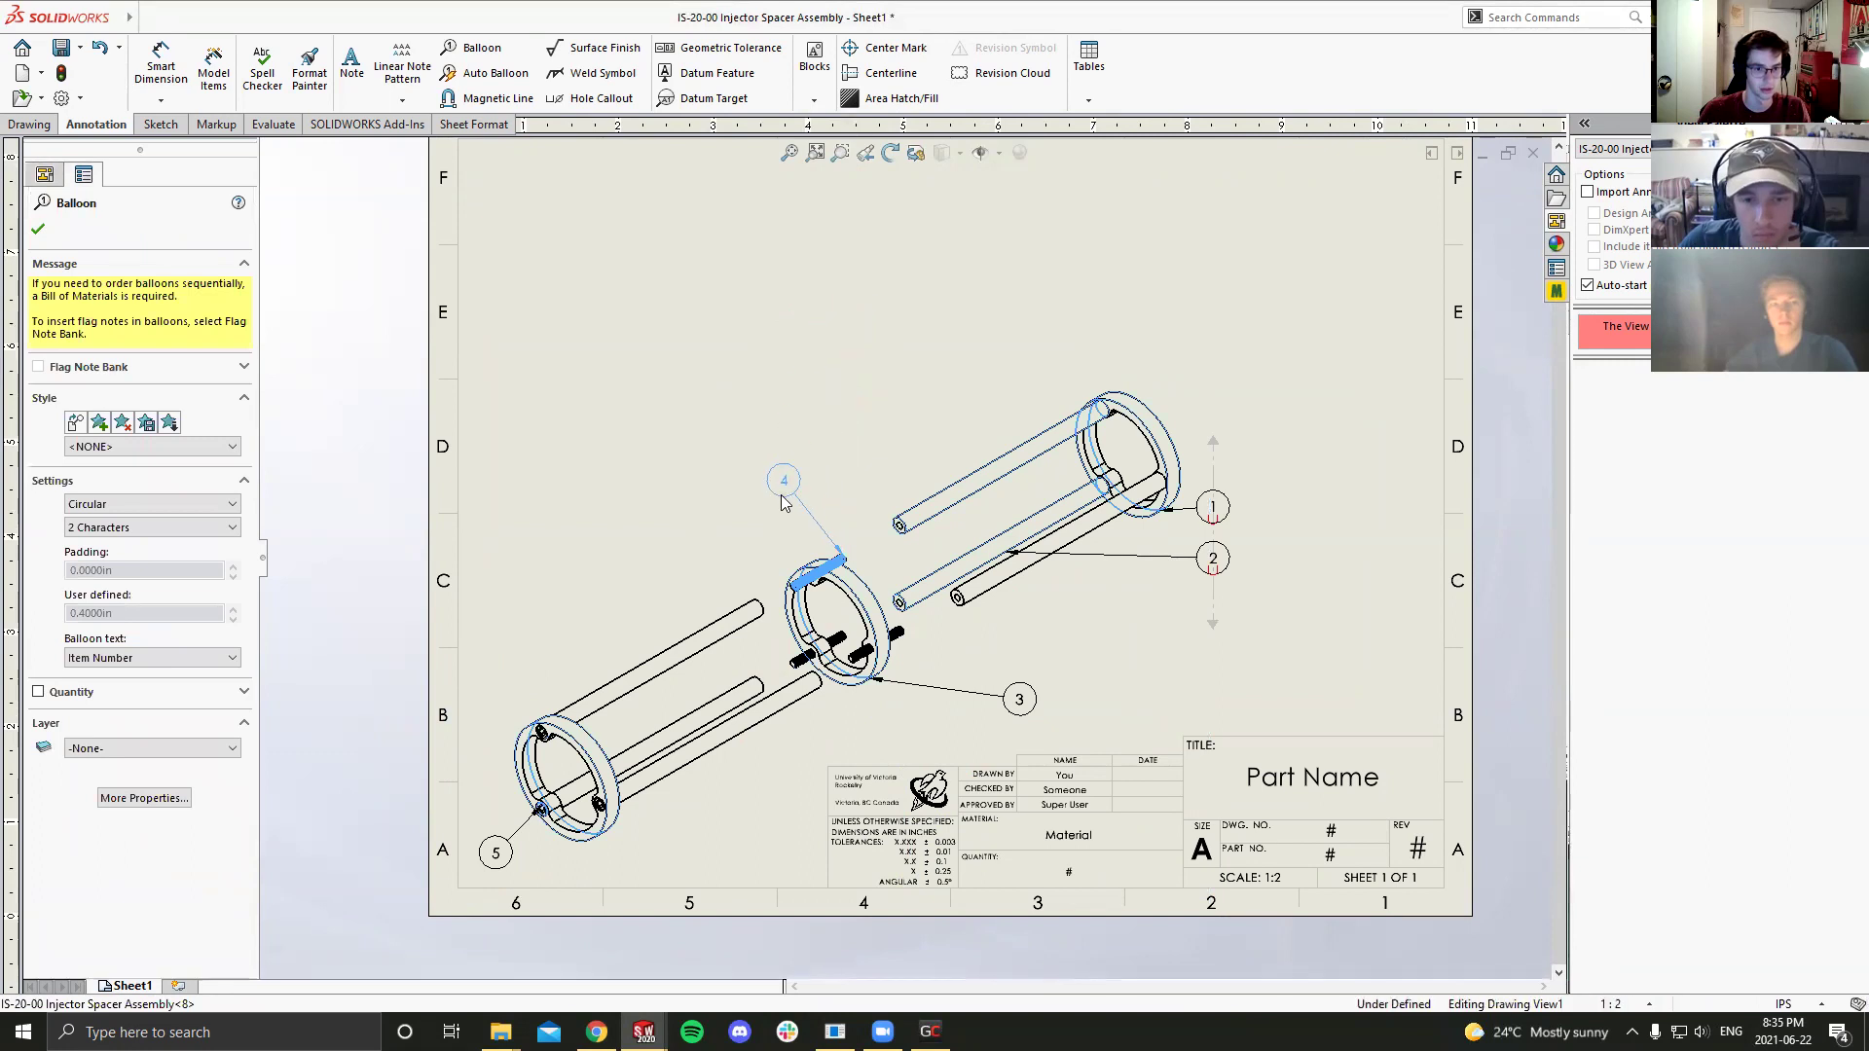
{"action": "left_click_drag", "start_coordinate": [1212, 623], "coordinate": [1092, 703]}
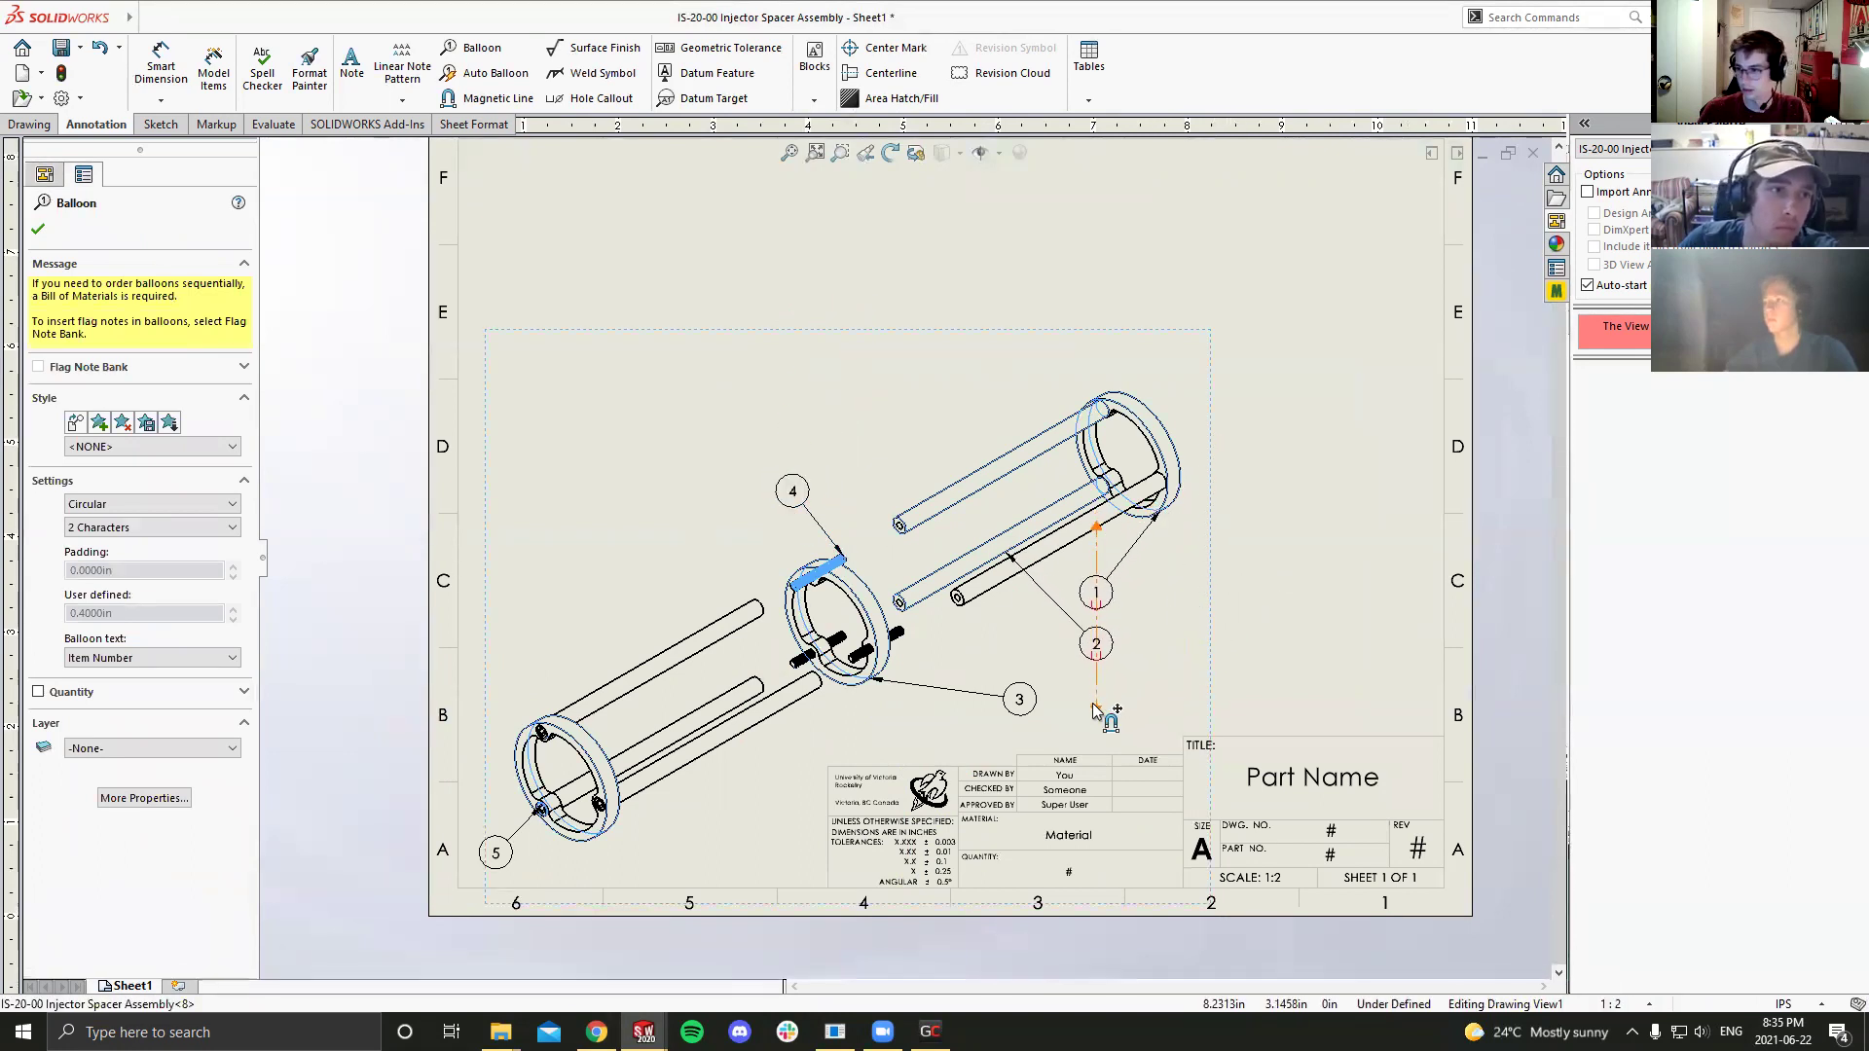
{"action": "left_click", "coordinate": [1280, 563]}
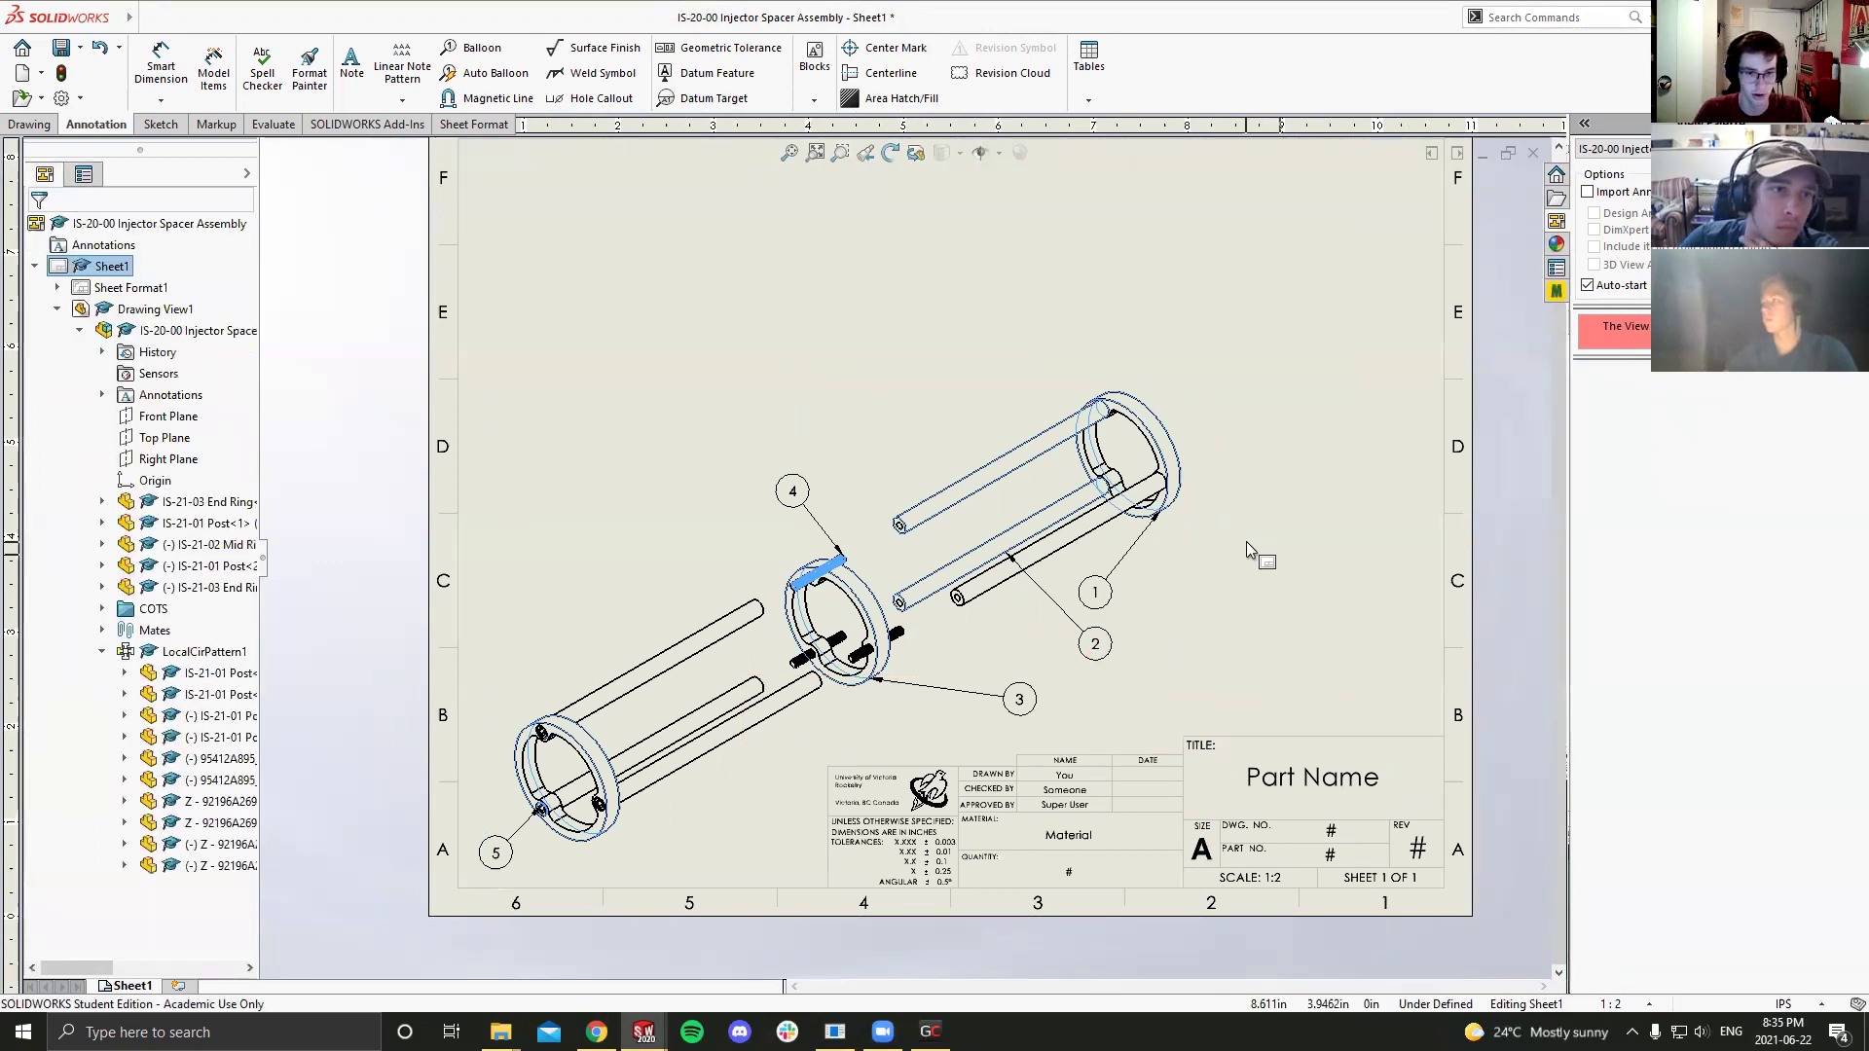
Step: Undo a trial move of balloon 1 and fit the whole sheet in view
{"action": "left_click_drag", "start_coordinate": [1094, 590], "coordinate": [1217, 584]}
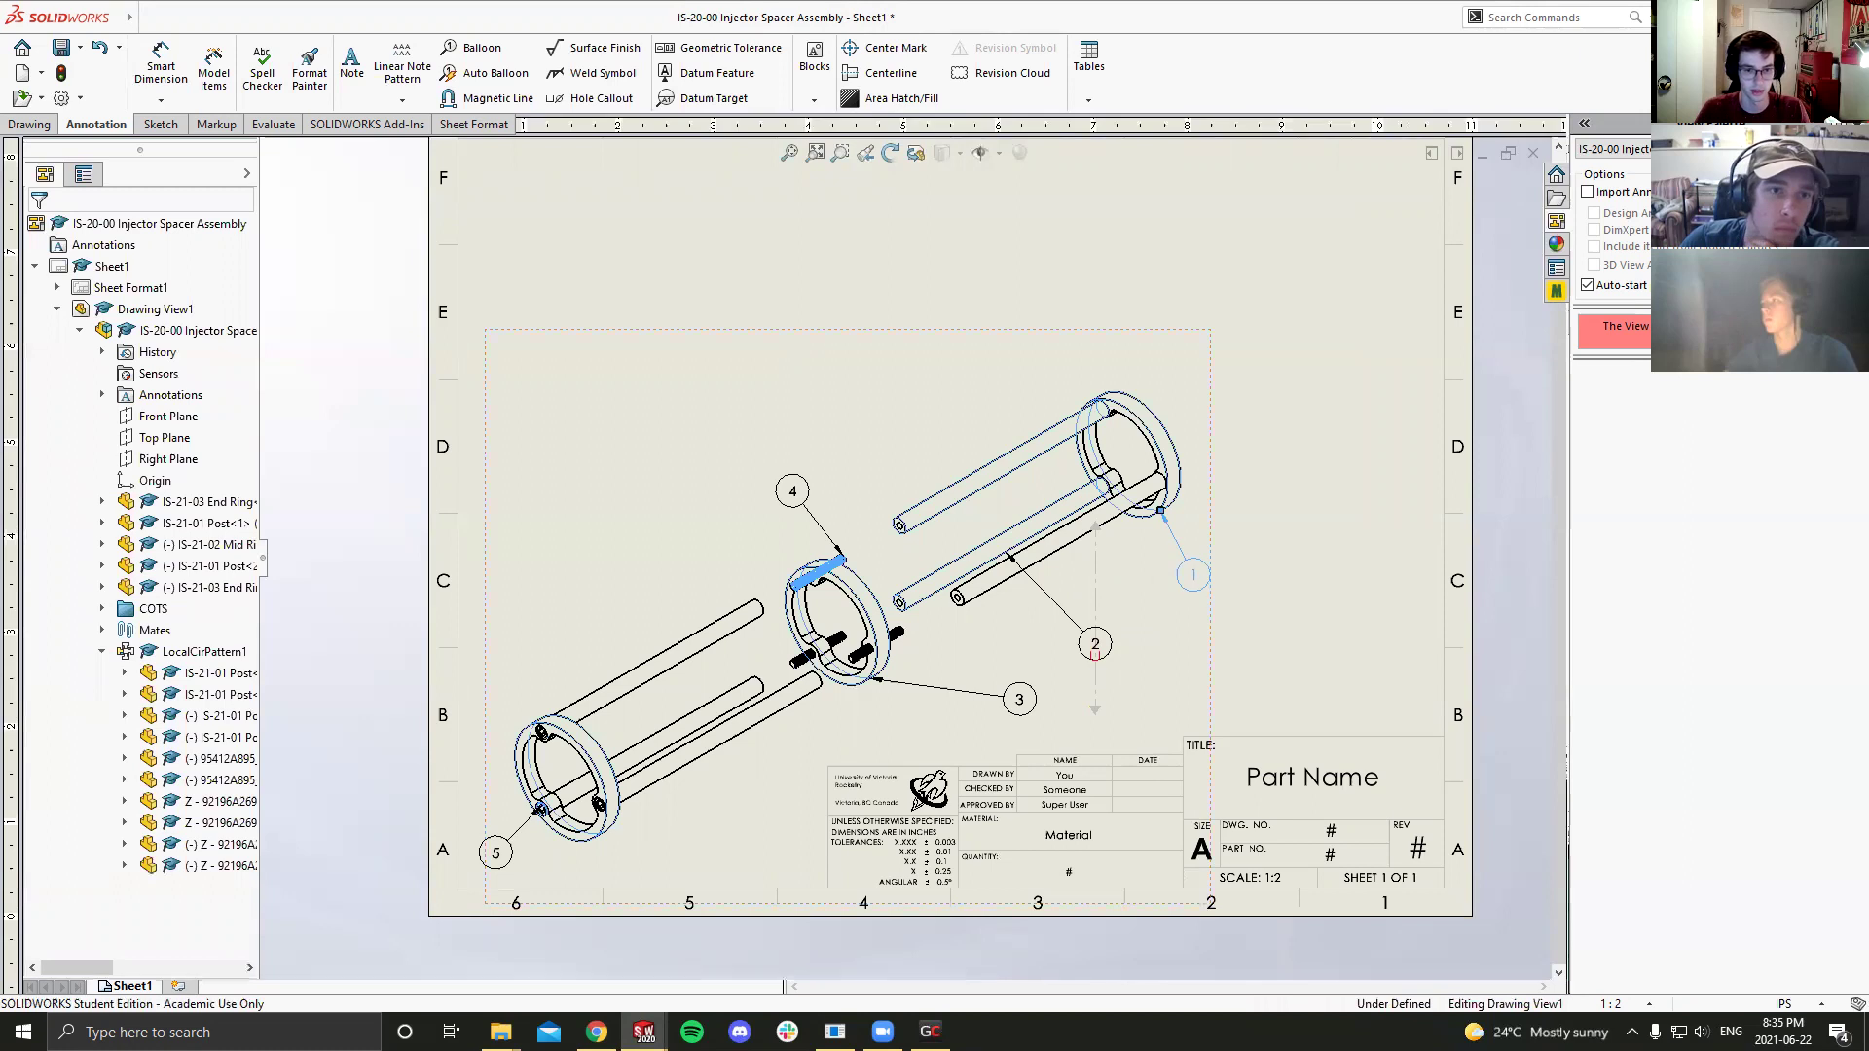
{"action": "key", "text": "ctrl+z"}
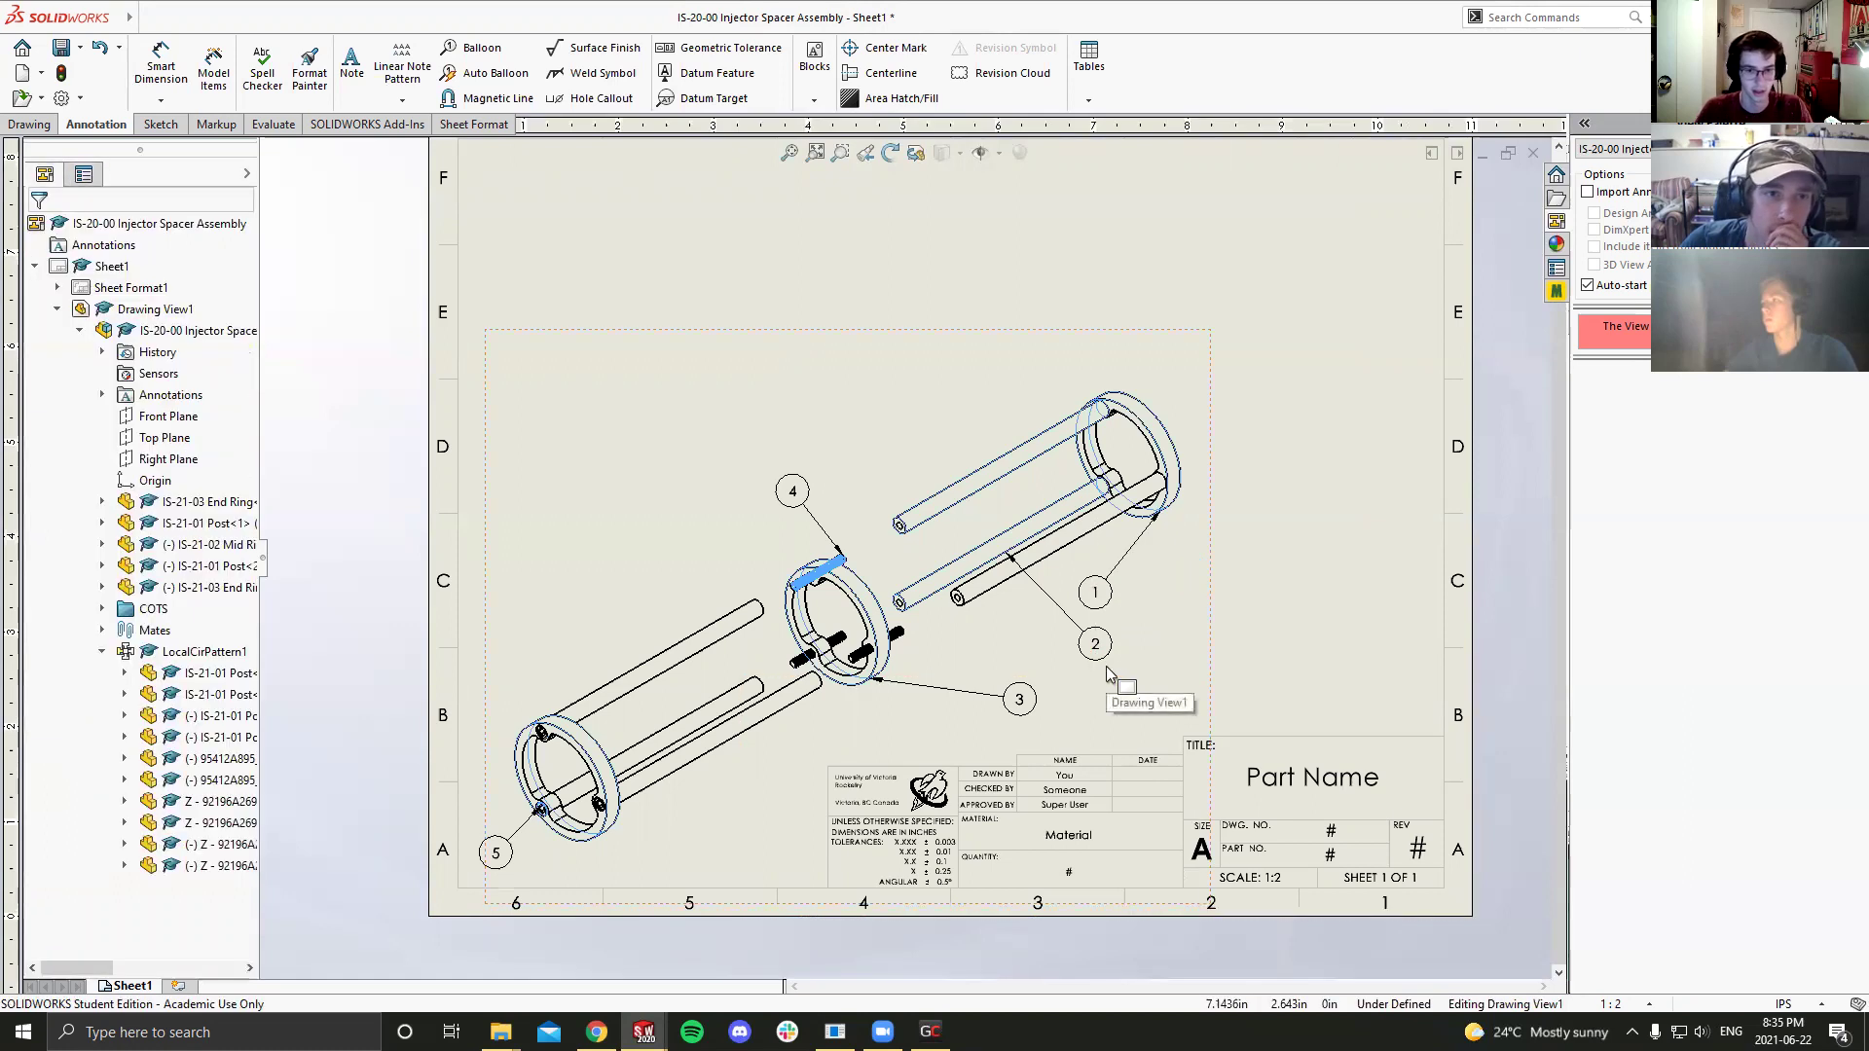
{"action": "key", "text": "f"}
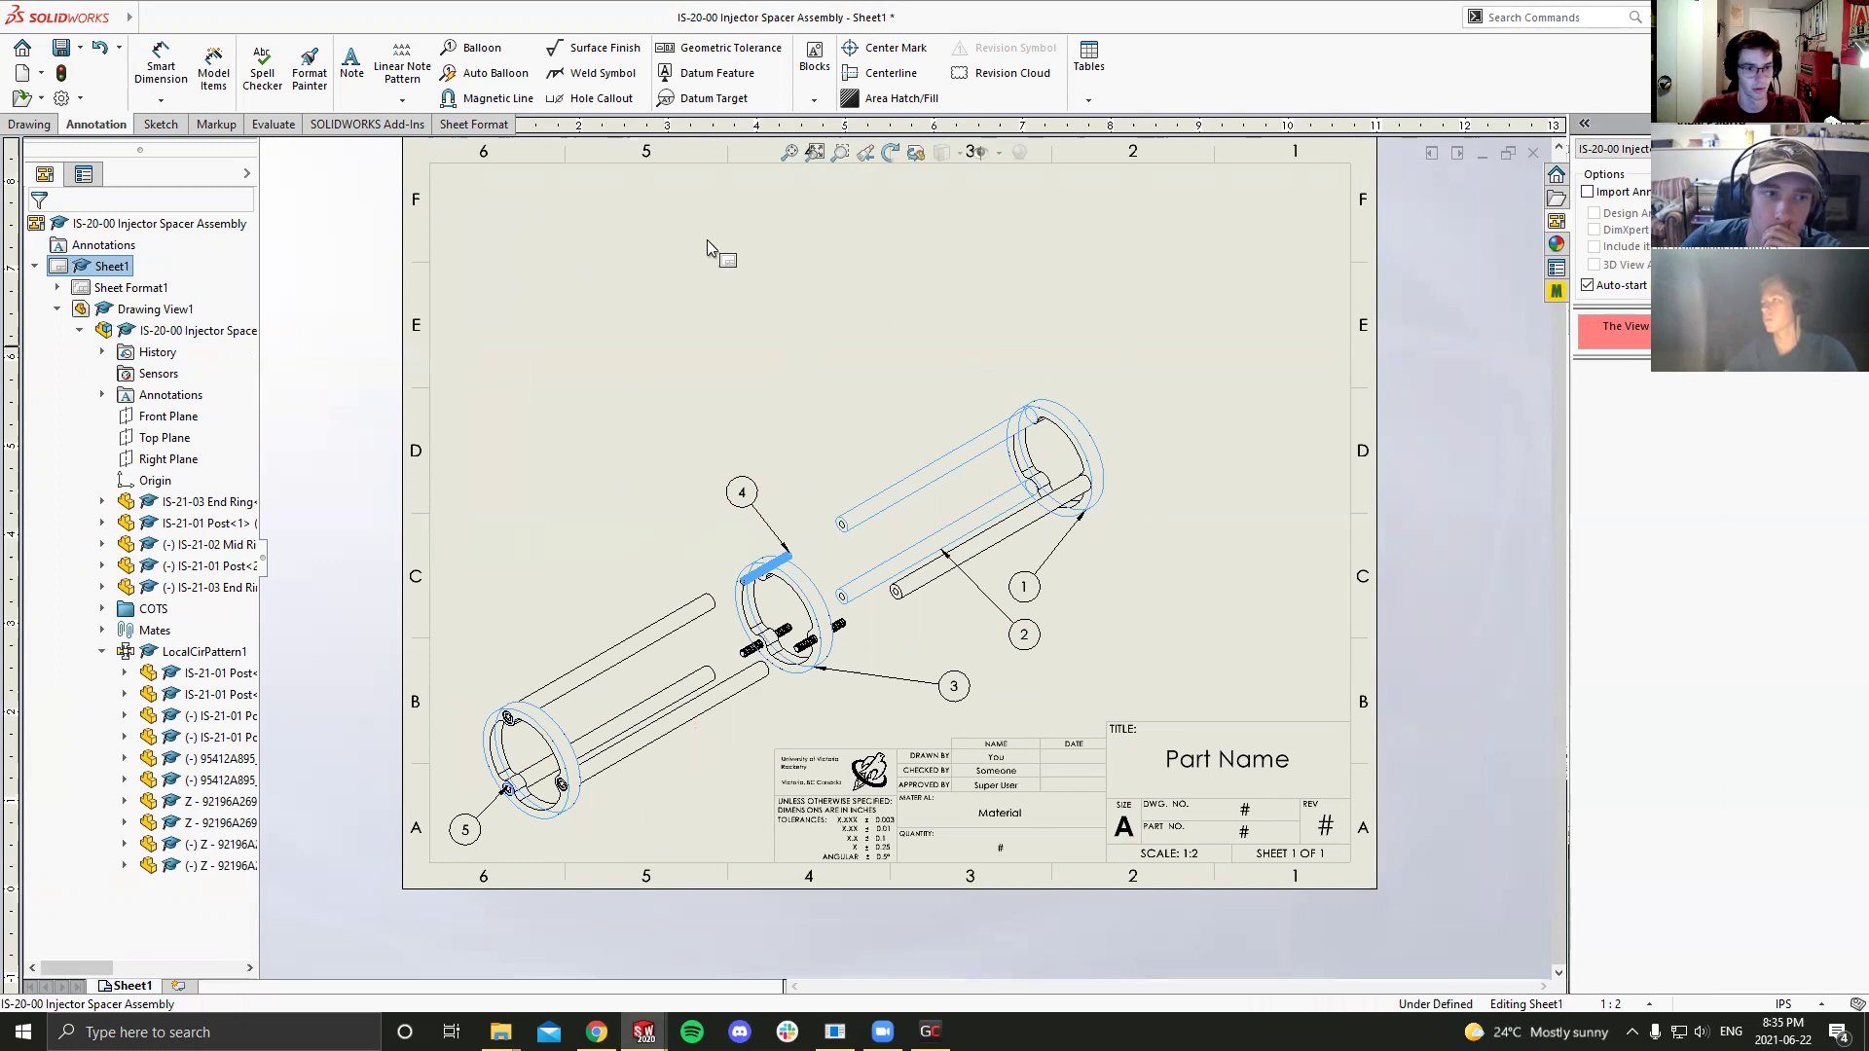
Step: Insert a bill of materials using the exploded drawing view as its source
{"action": "left_click", "coordinate": [863, 348]}
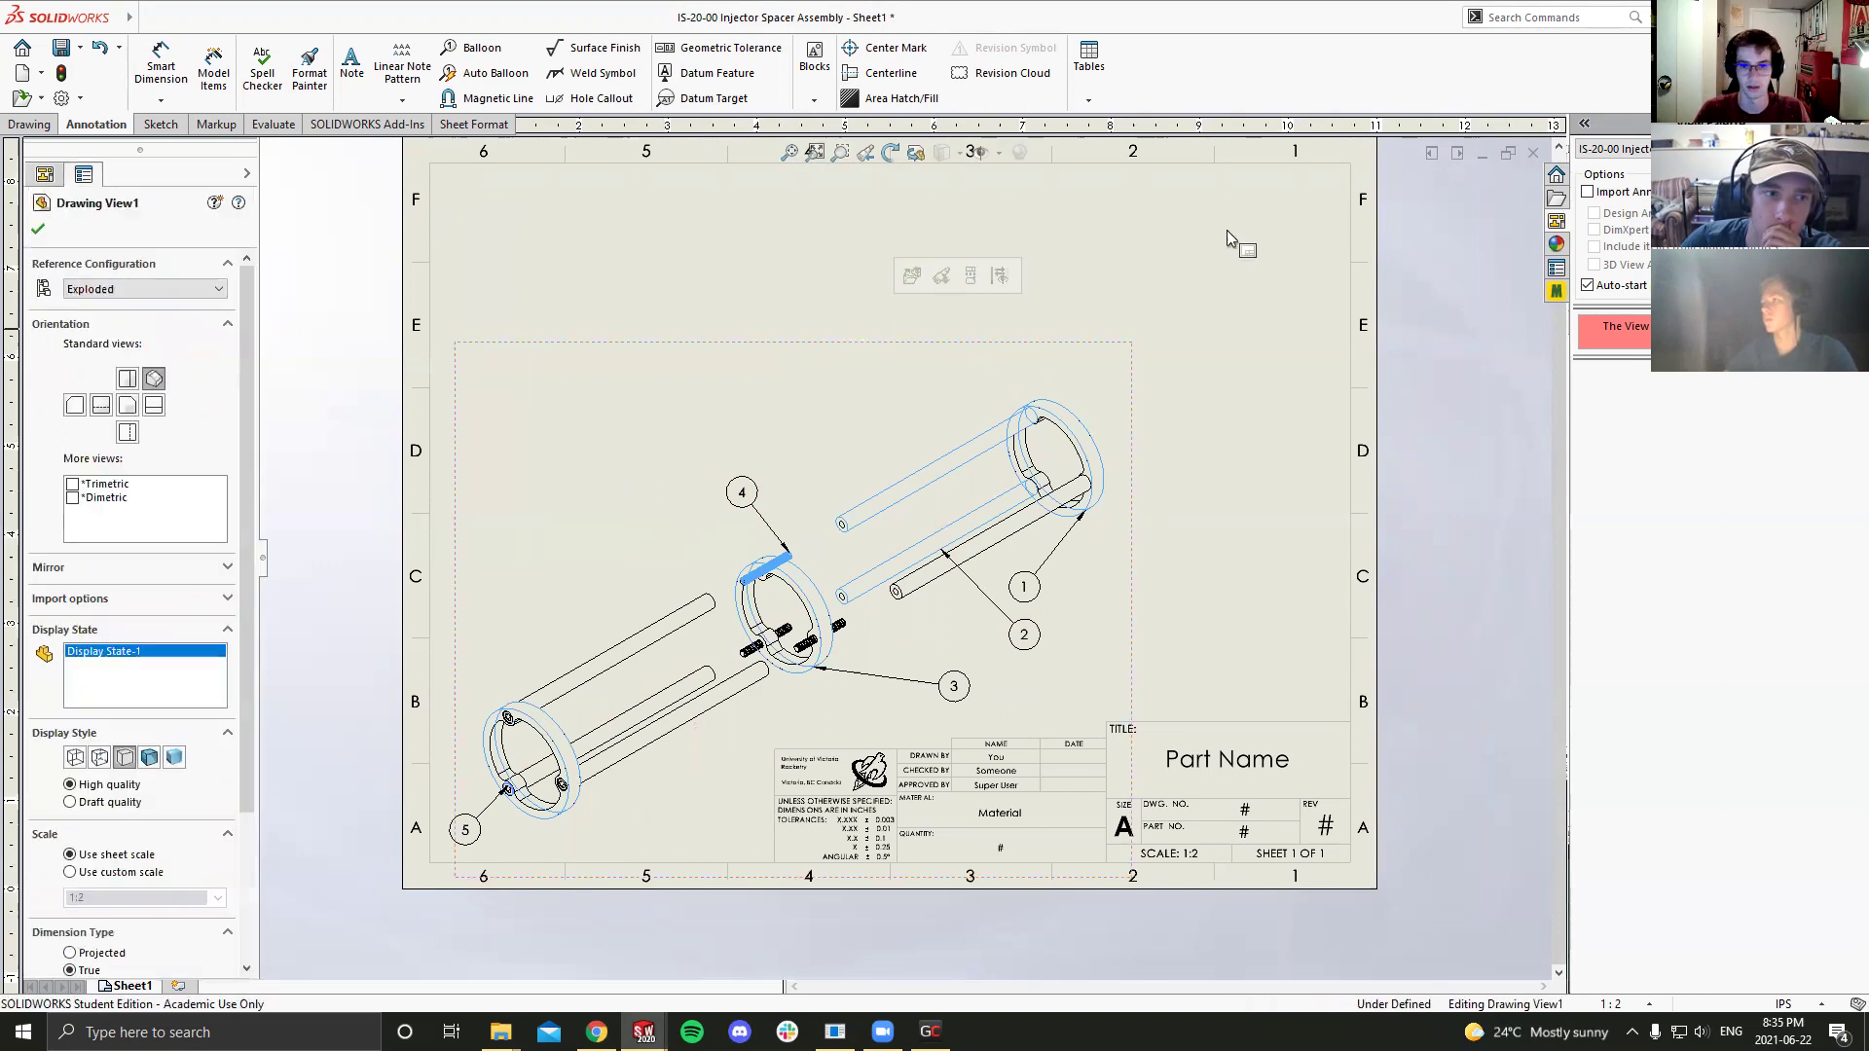
{"action": "left_click", "coordinate": [1142, 367]}
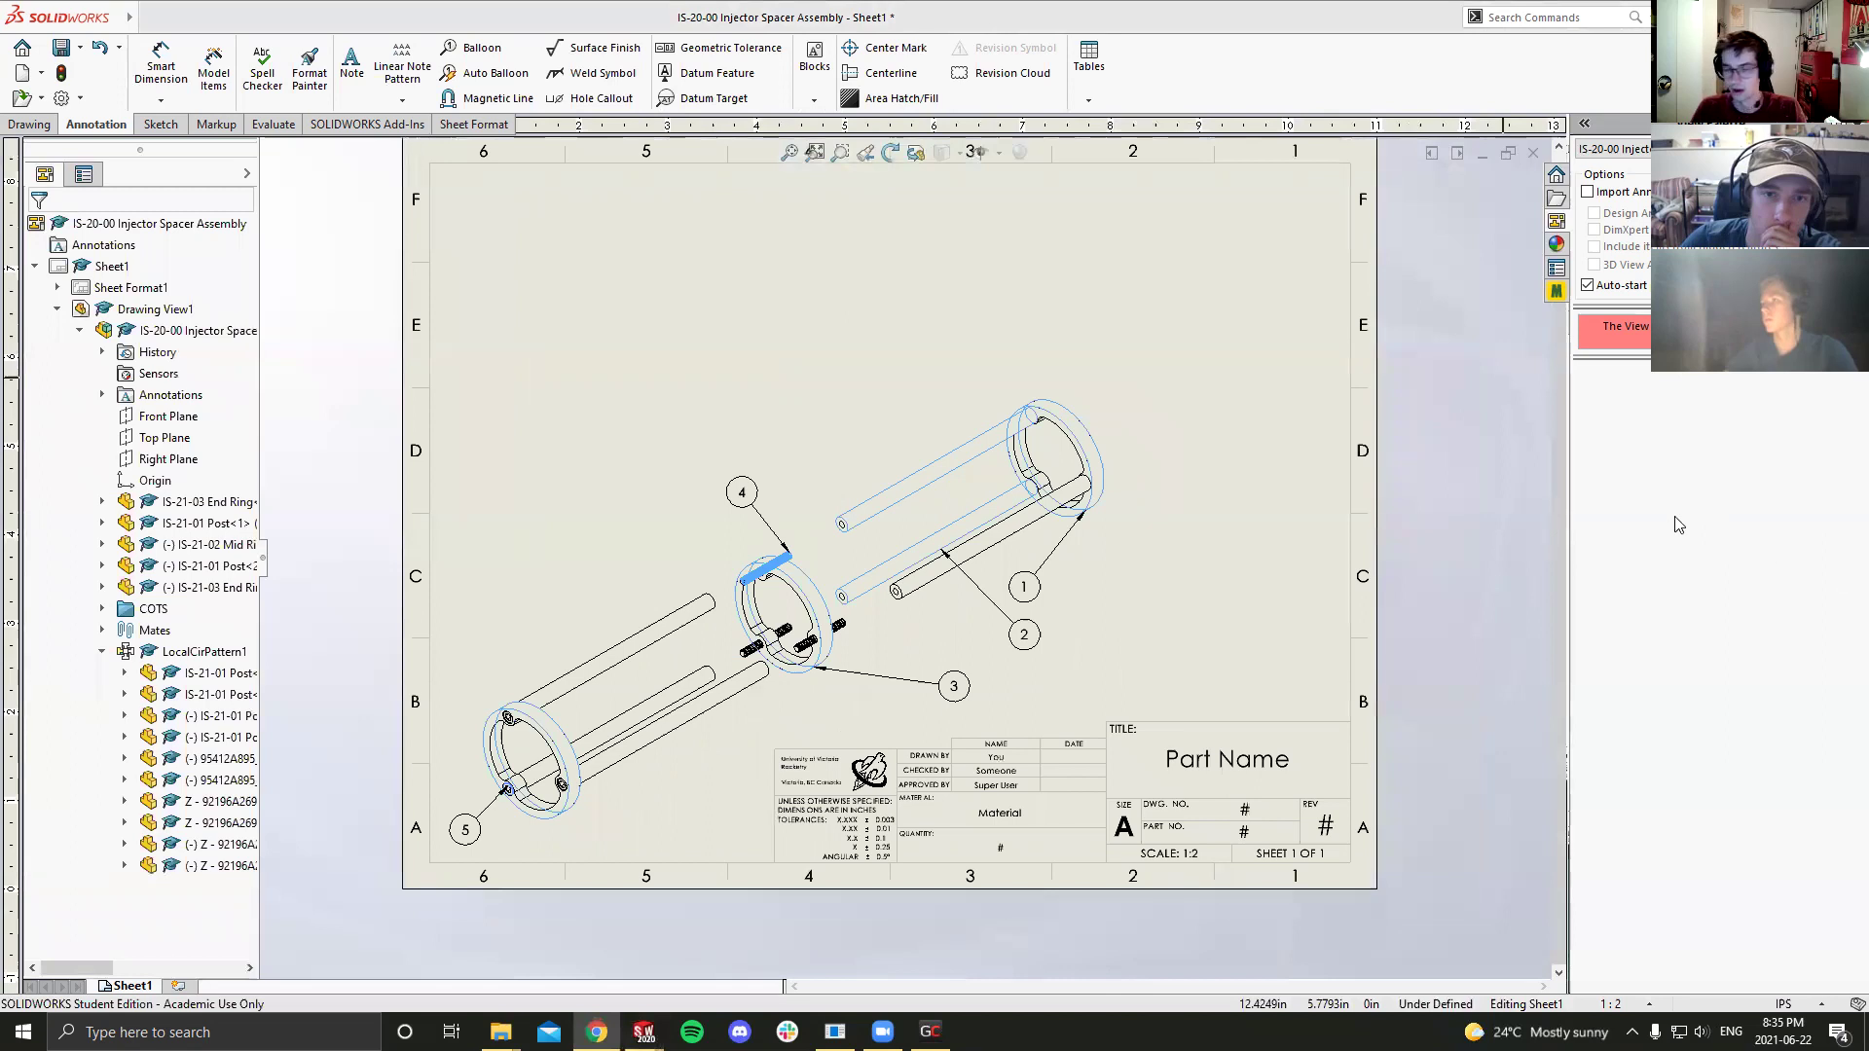
{"action": "left_click", "coordinate": [42, 125]}
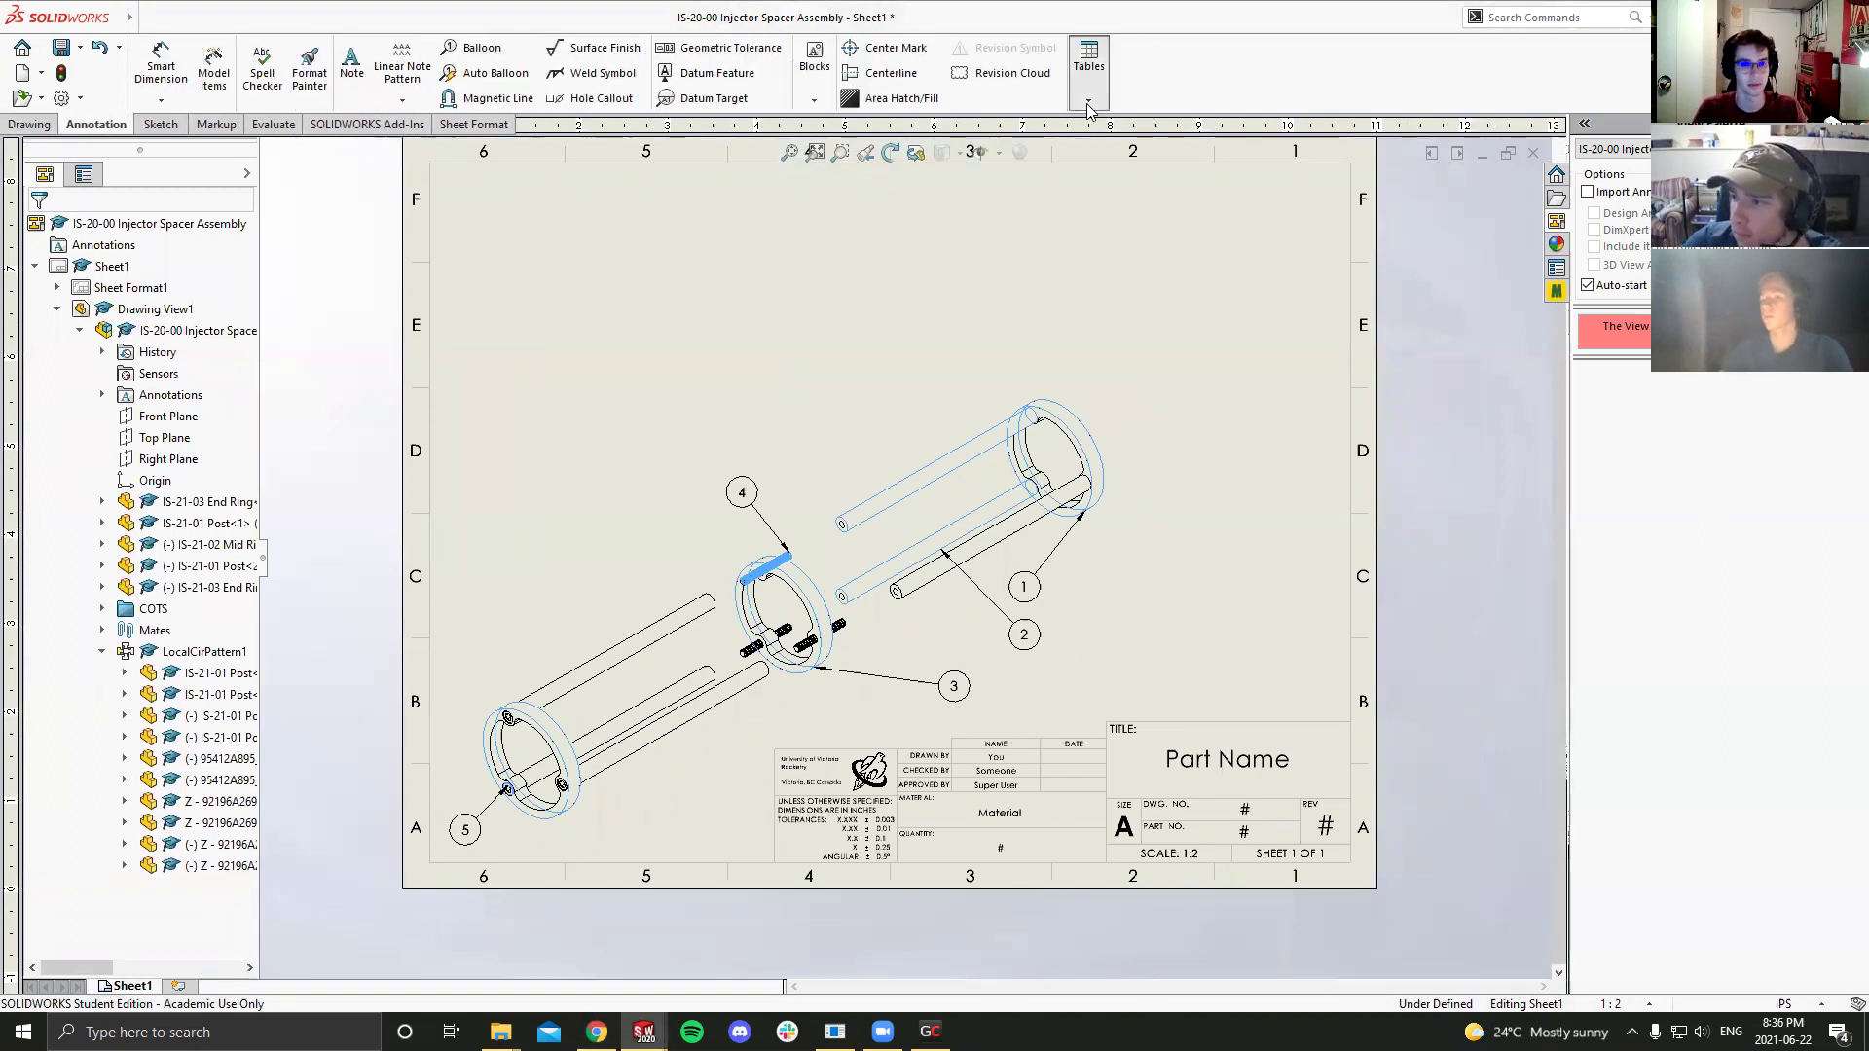
{"action": "left_click", "coordinate": [1088, 103]}
{"action": "left_click", "coordinate": [1109, 167]}
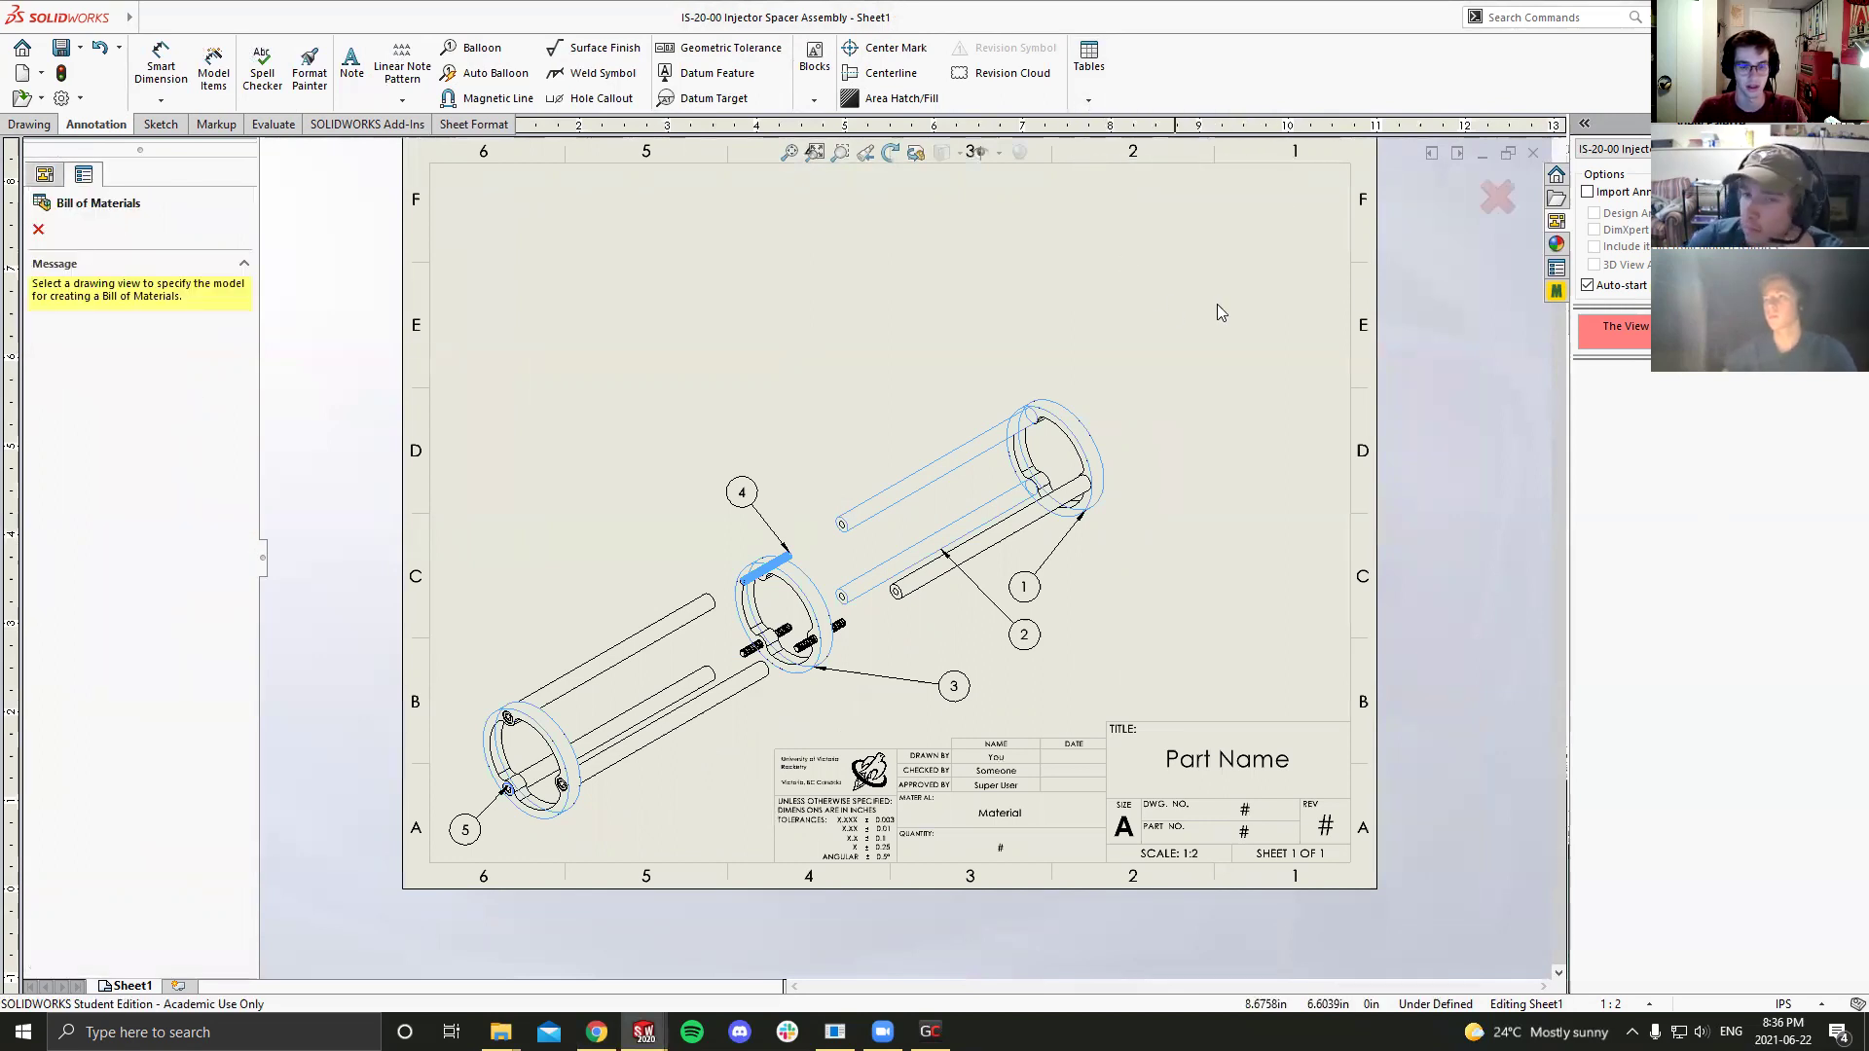
{"action": "left_click", "coordinate": [864, 350]}
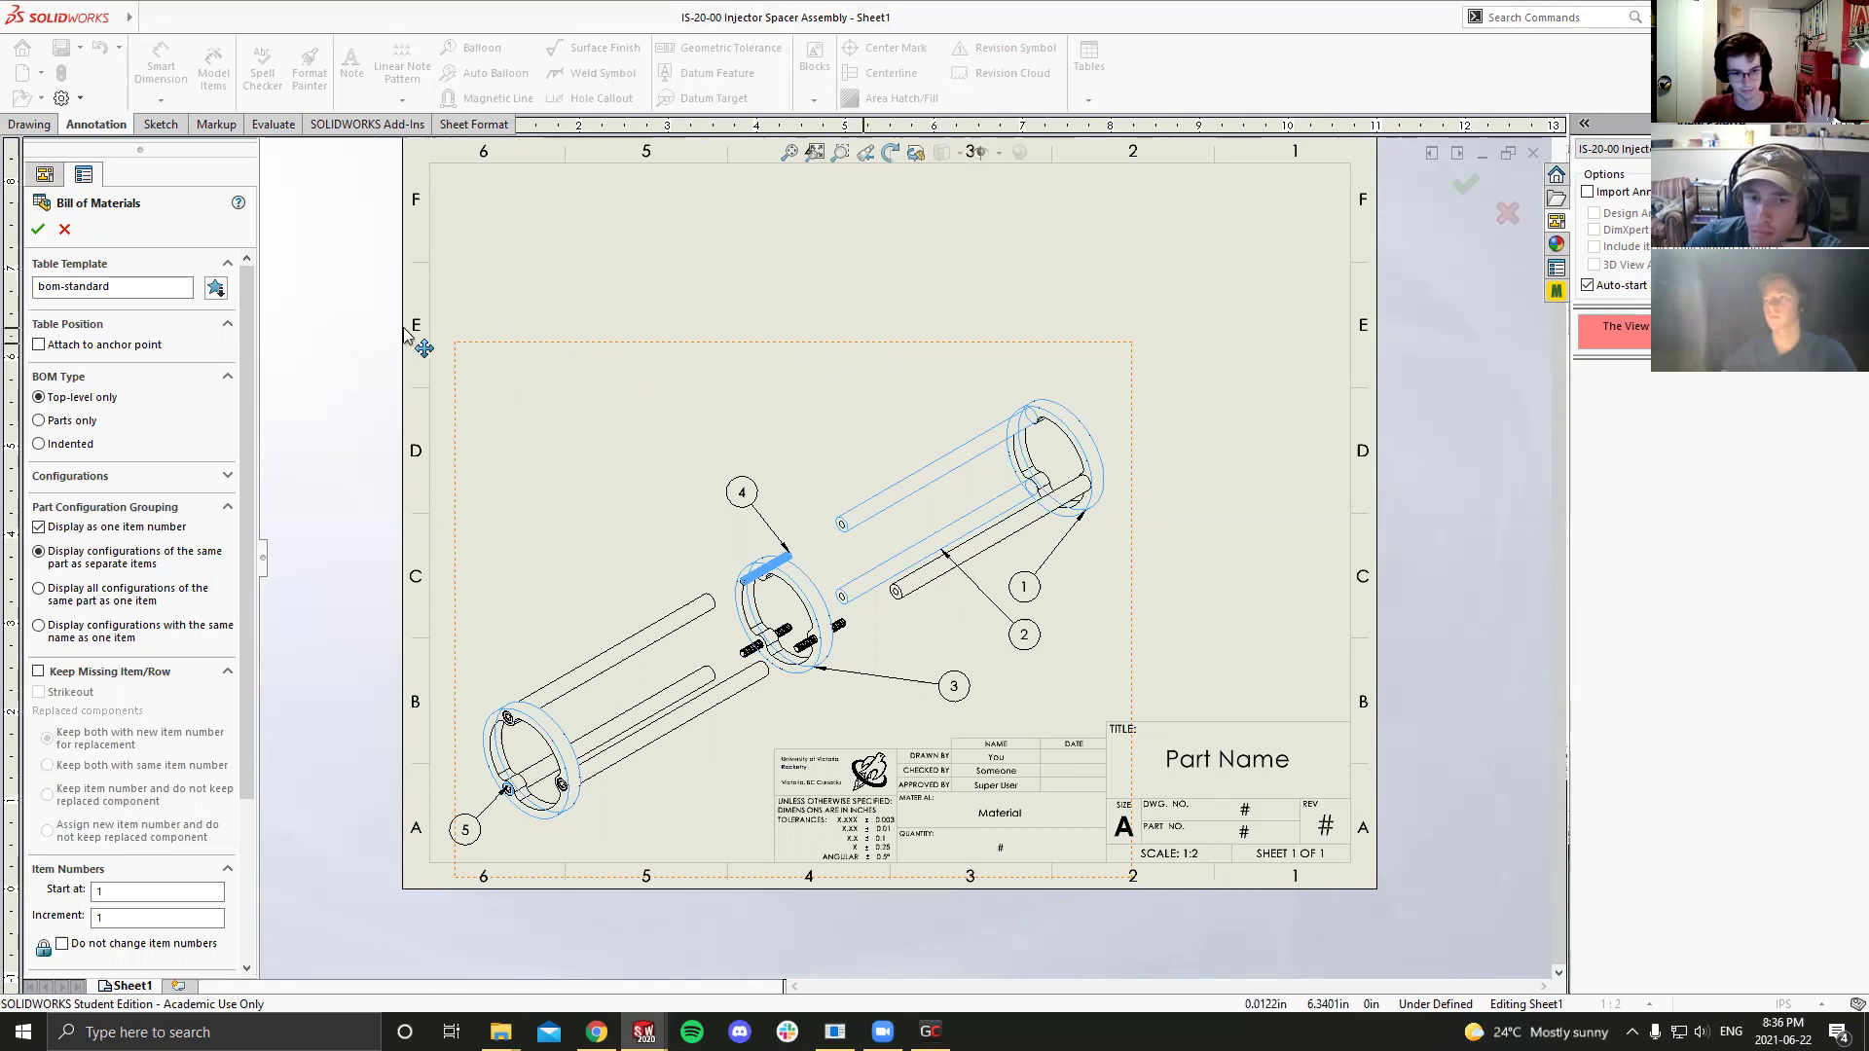
{"action": "left_click", "coordinate": [38, 228]}
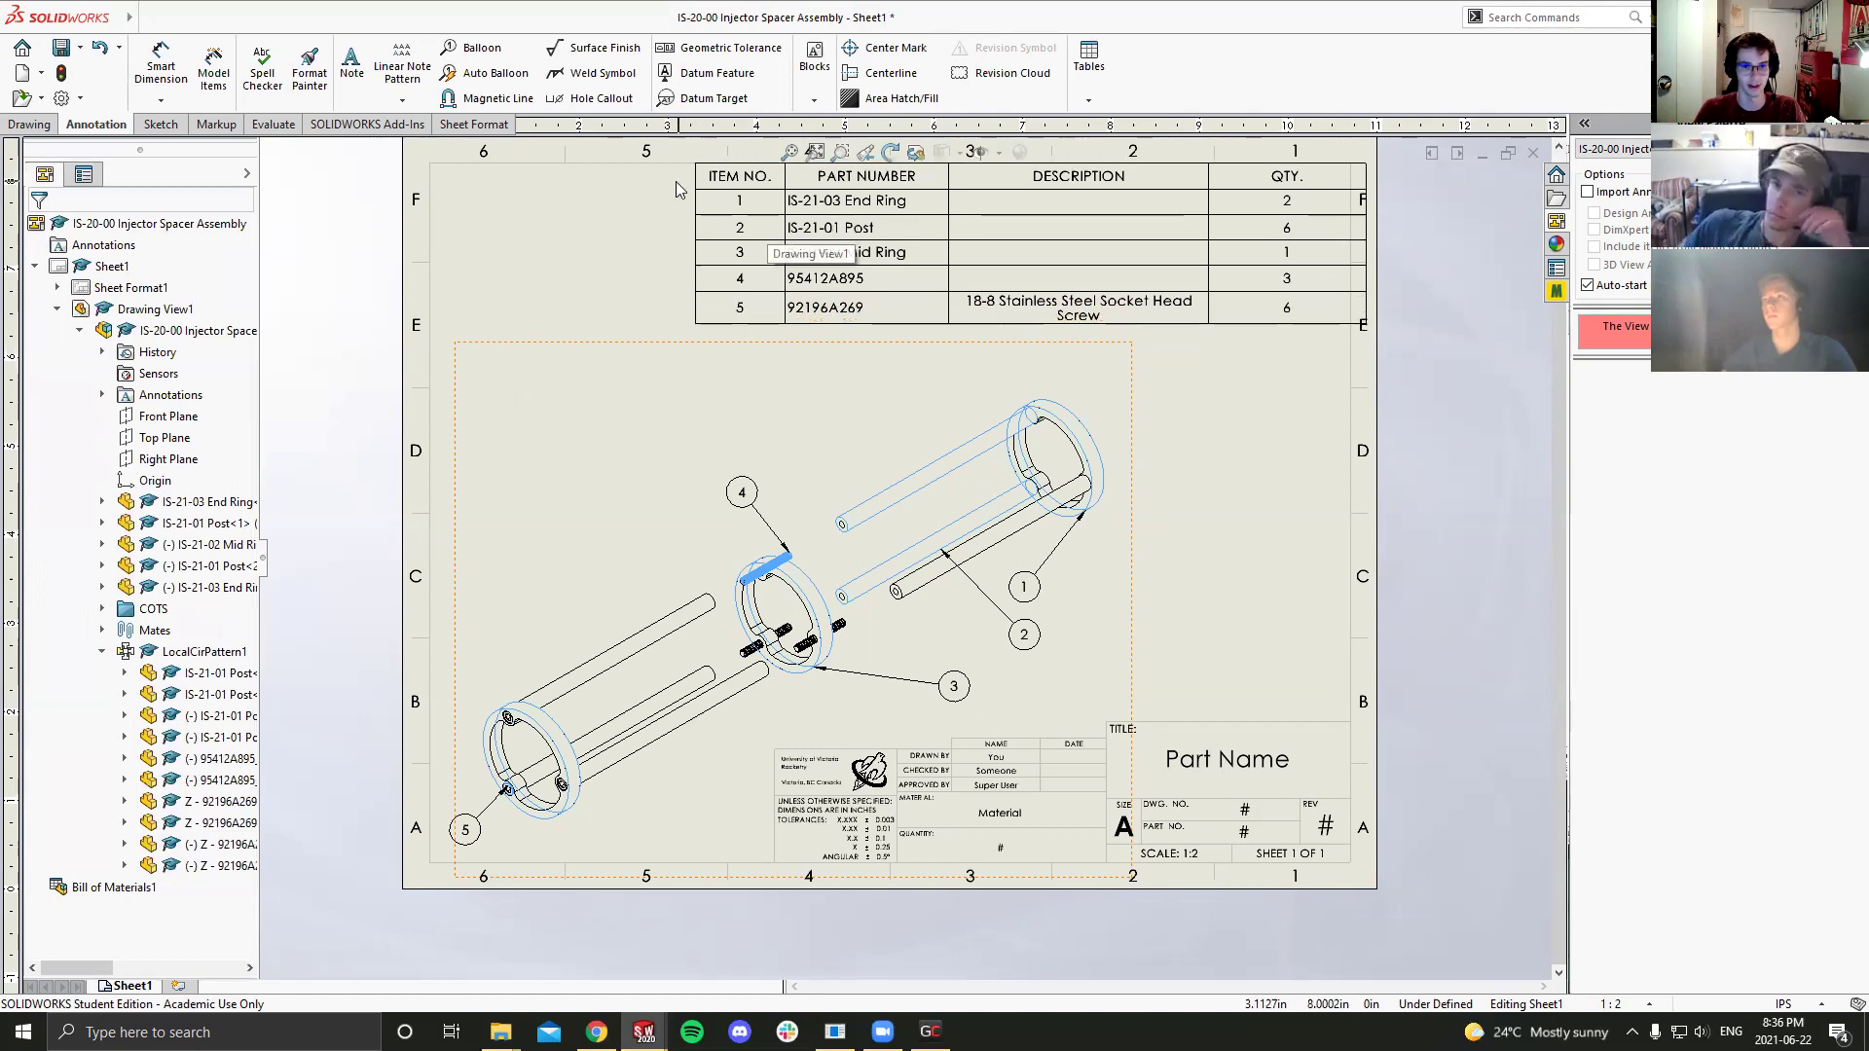
Step: Place the bill of materials table across the top of the sheet
{"action": "left_click", "coordinate": [655, 198]}
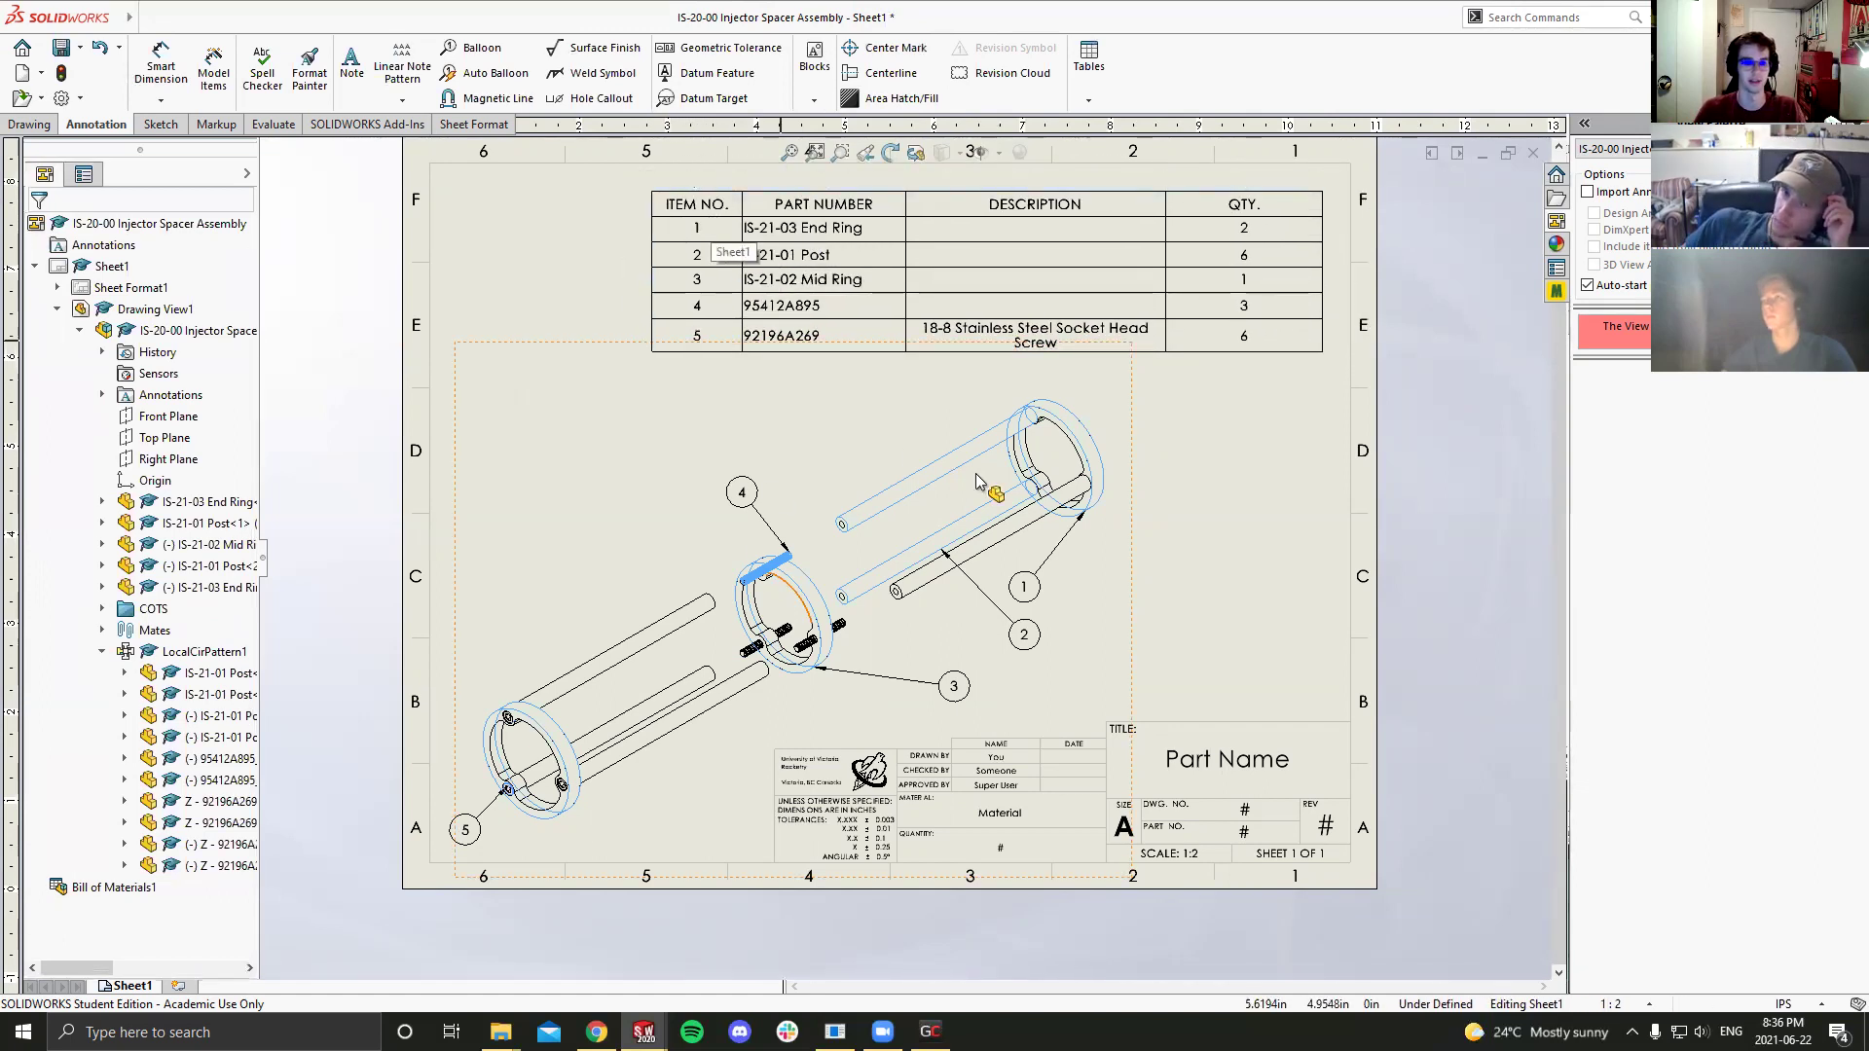
{"action": "left_click", "coordinate": [1017, 342]}
{"action": "scroll", "coordinate": [1105, 247], "scroll_direction": "up", "scroll_amount": 1}
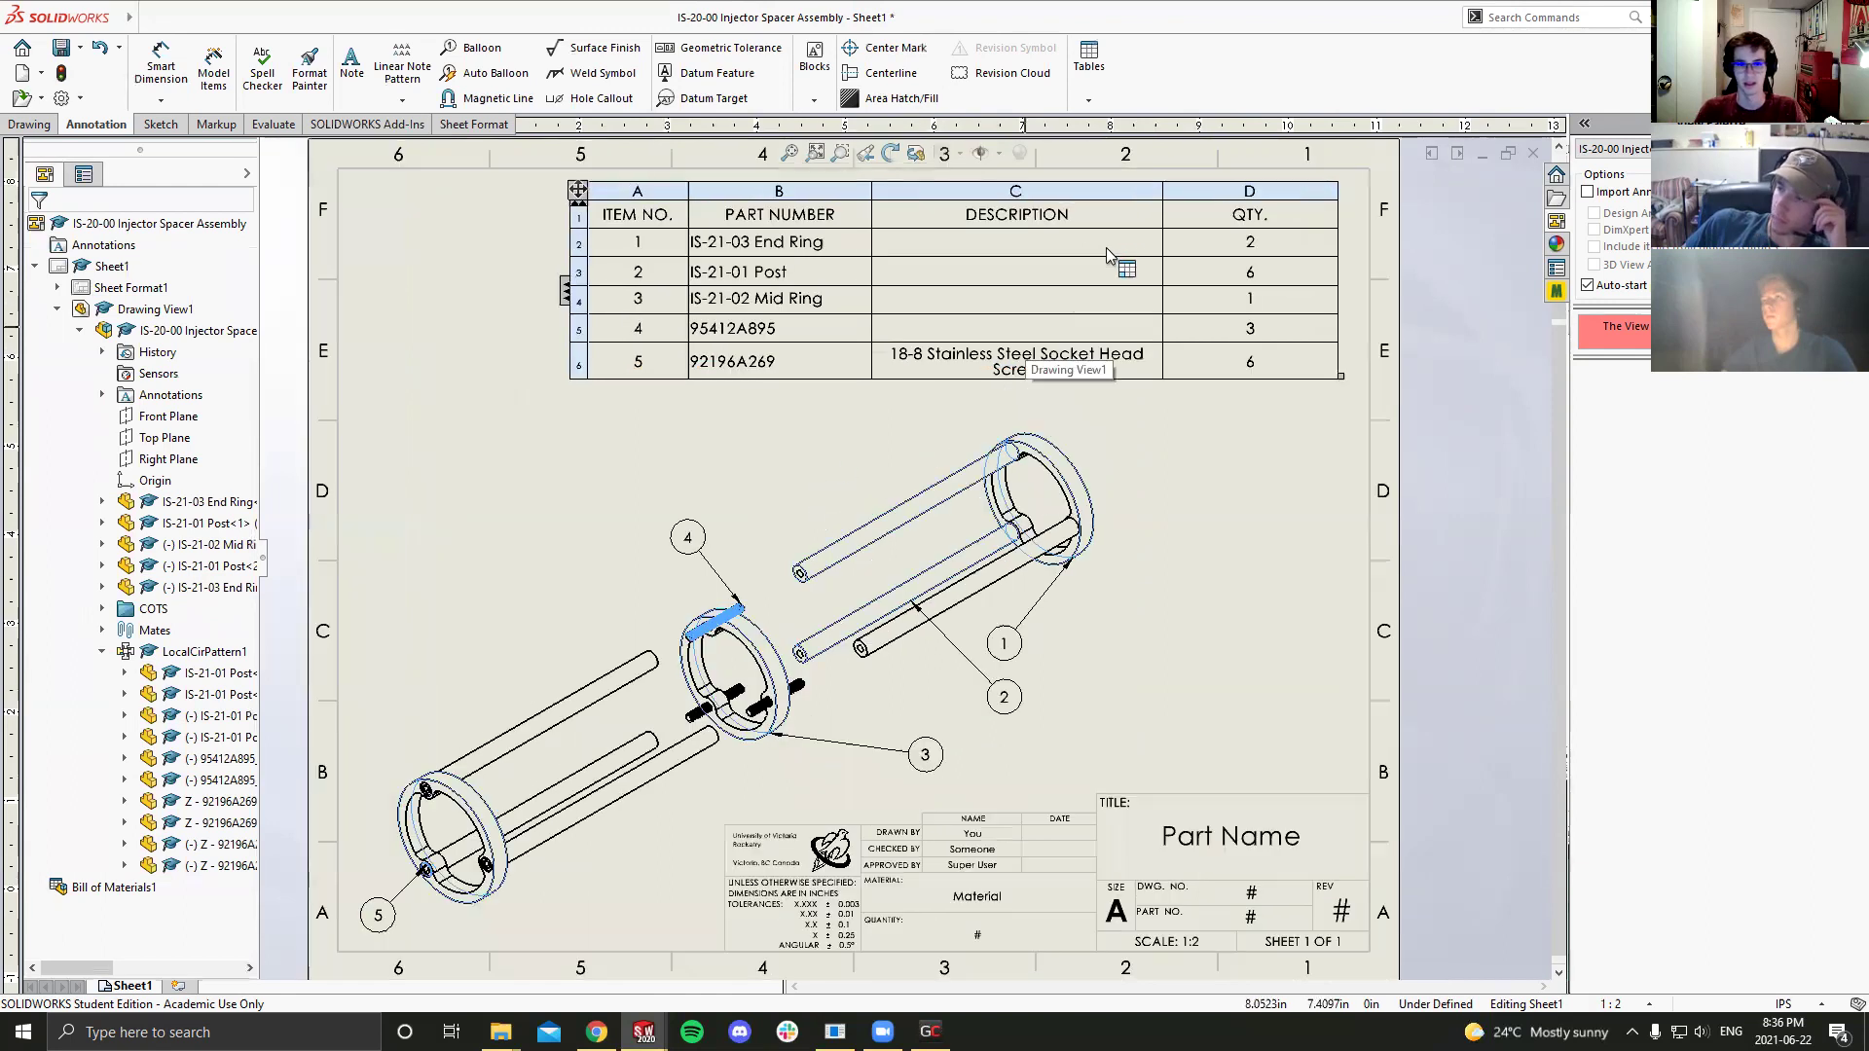
{"action": "scroll", "coordinate": [1208, 276], "scroll_direction": "down", "scroll_amount": 1}
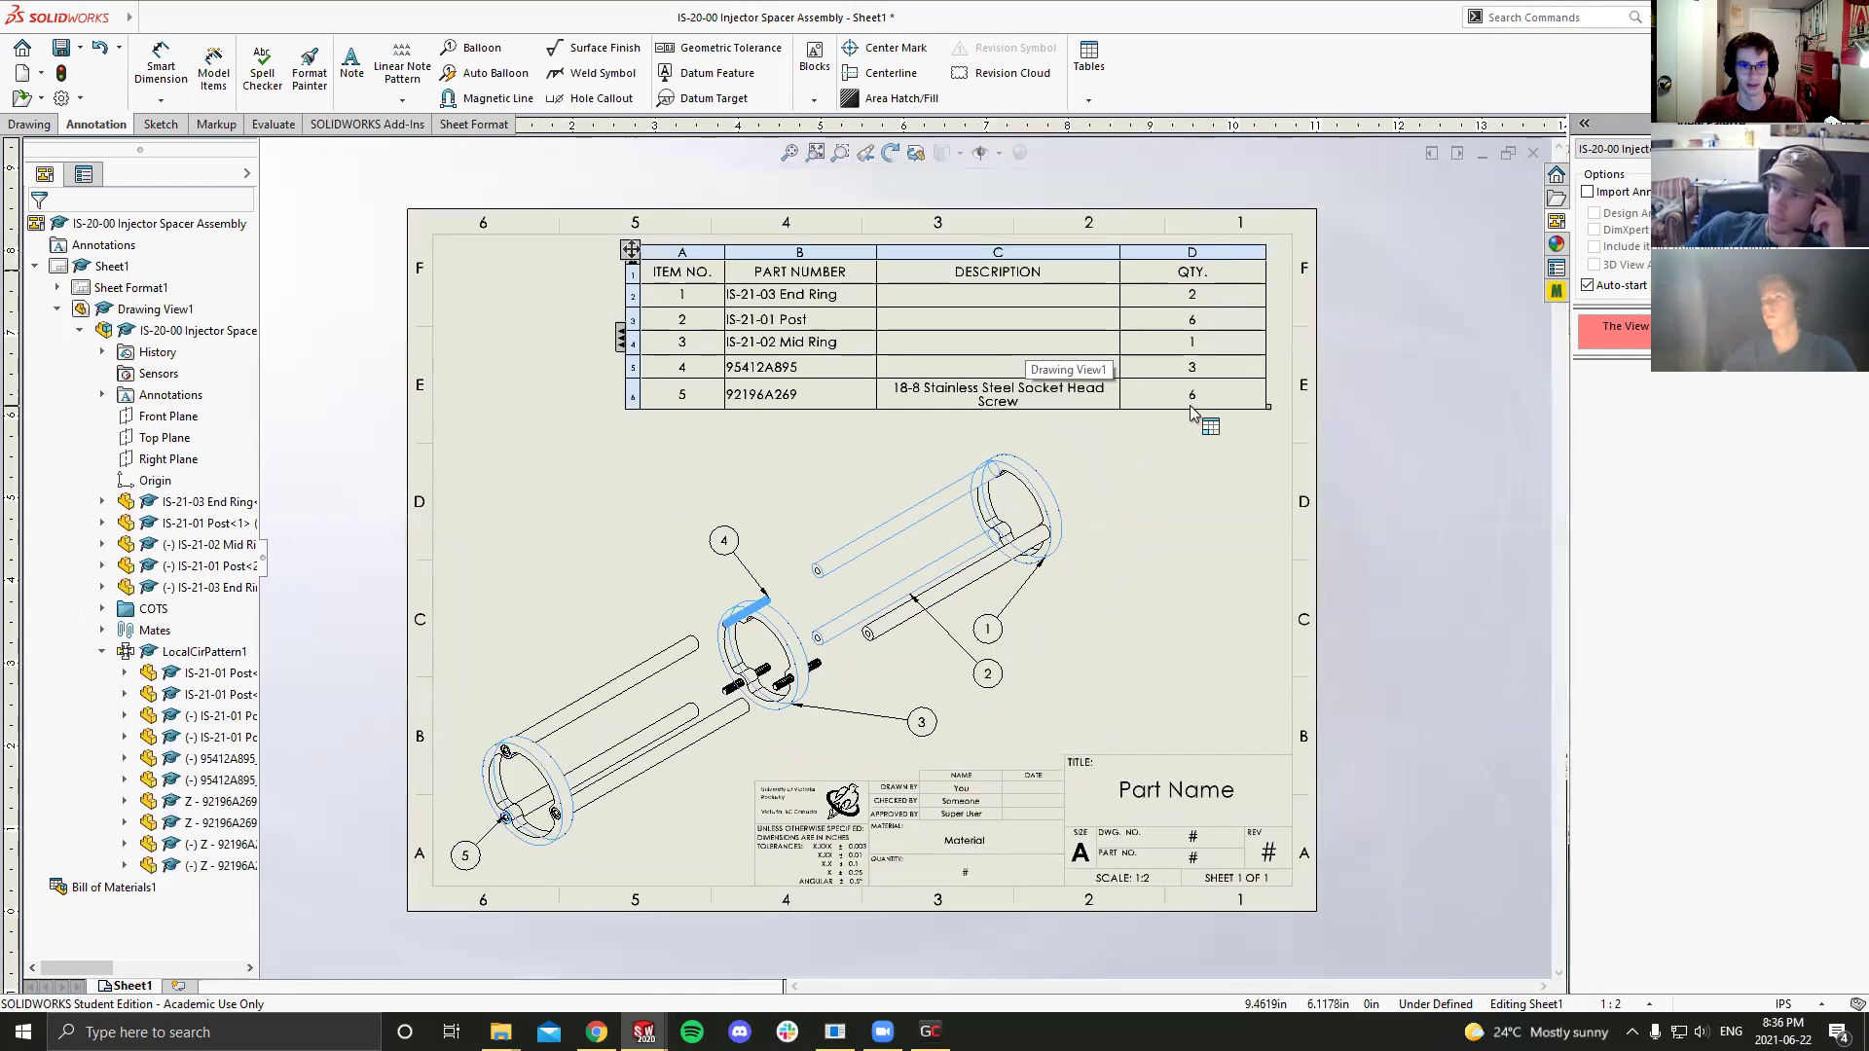
{"action": "left_click", "coordinate": [1191, 514]}
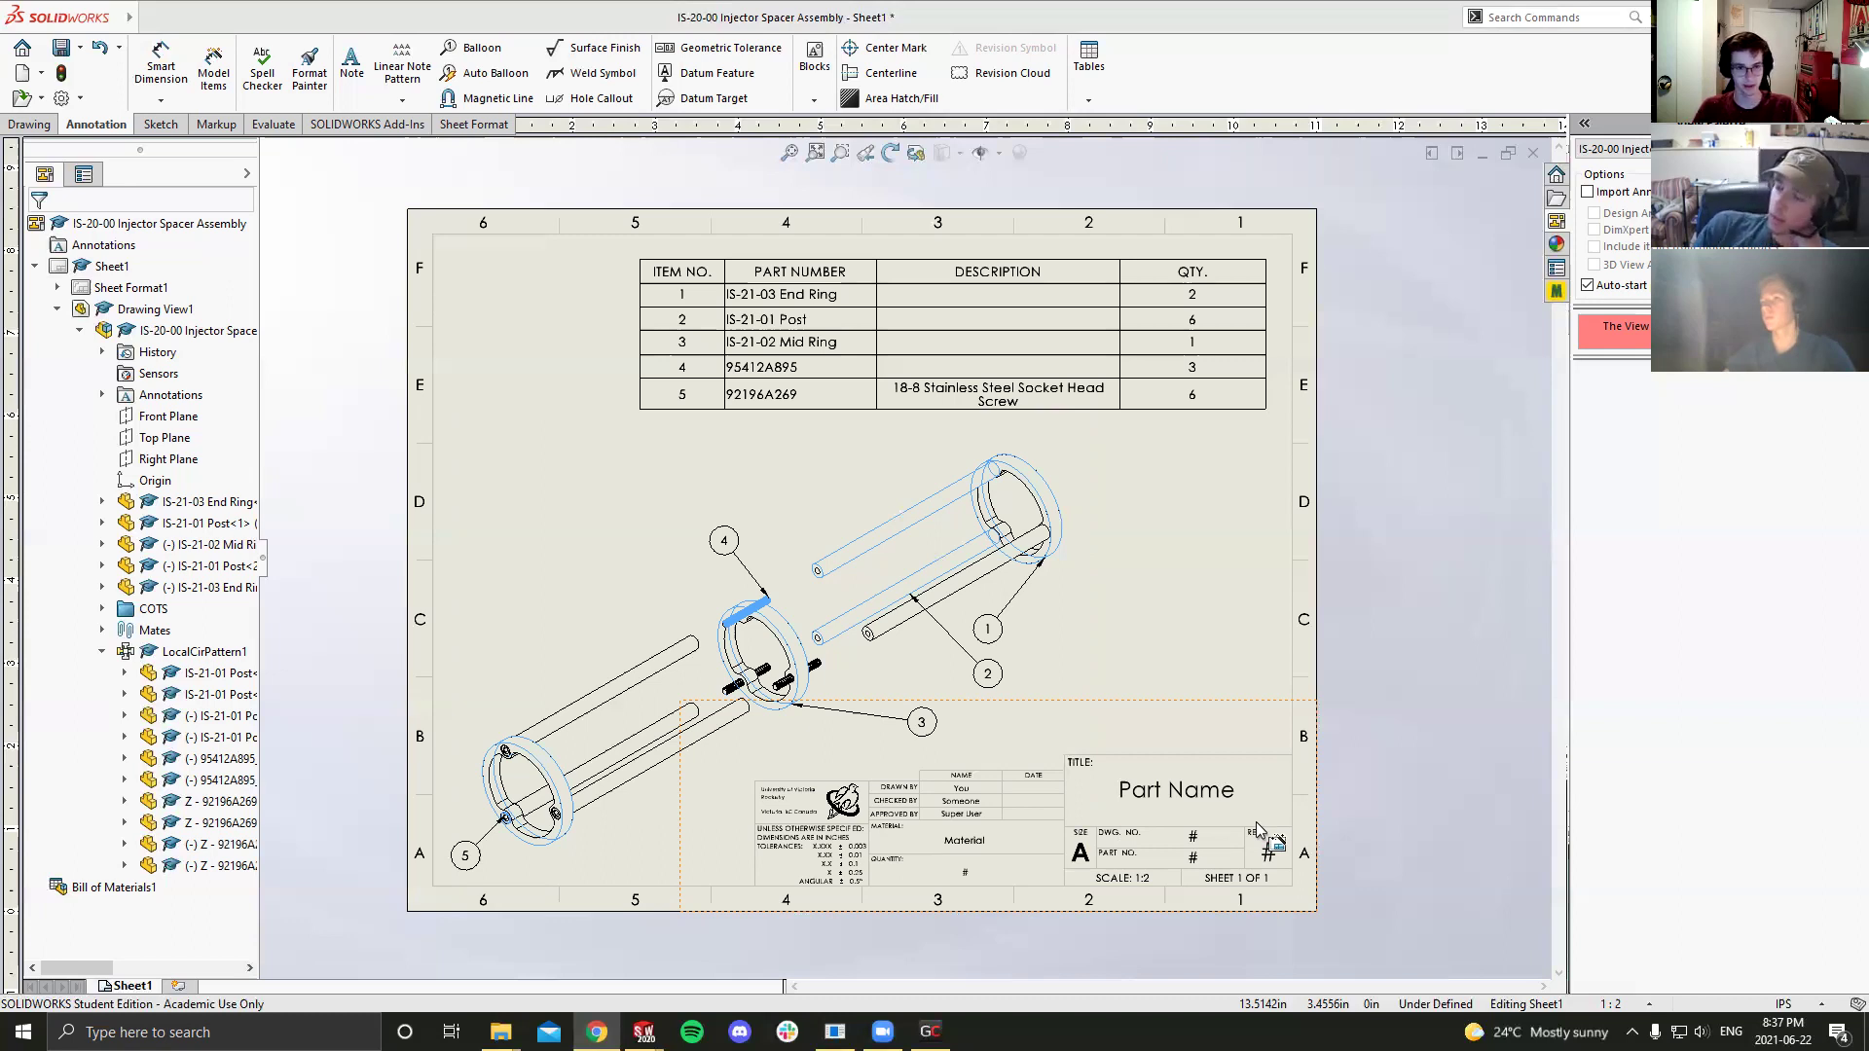
{"action": "left_click", "coordinate": [864, 299]}
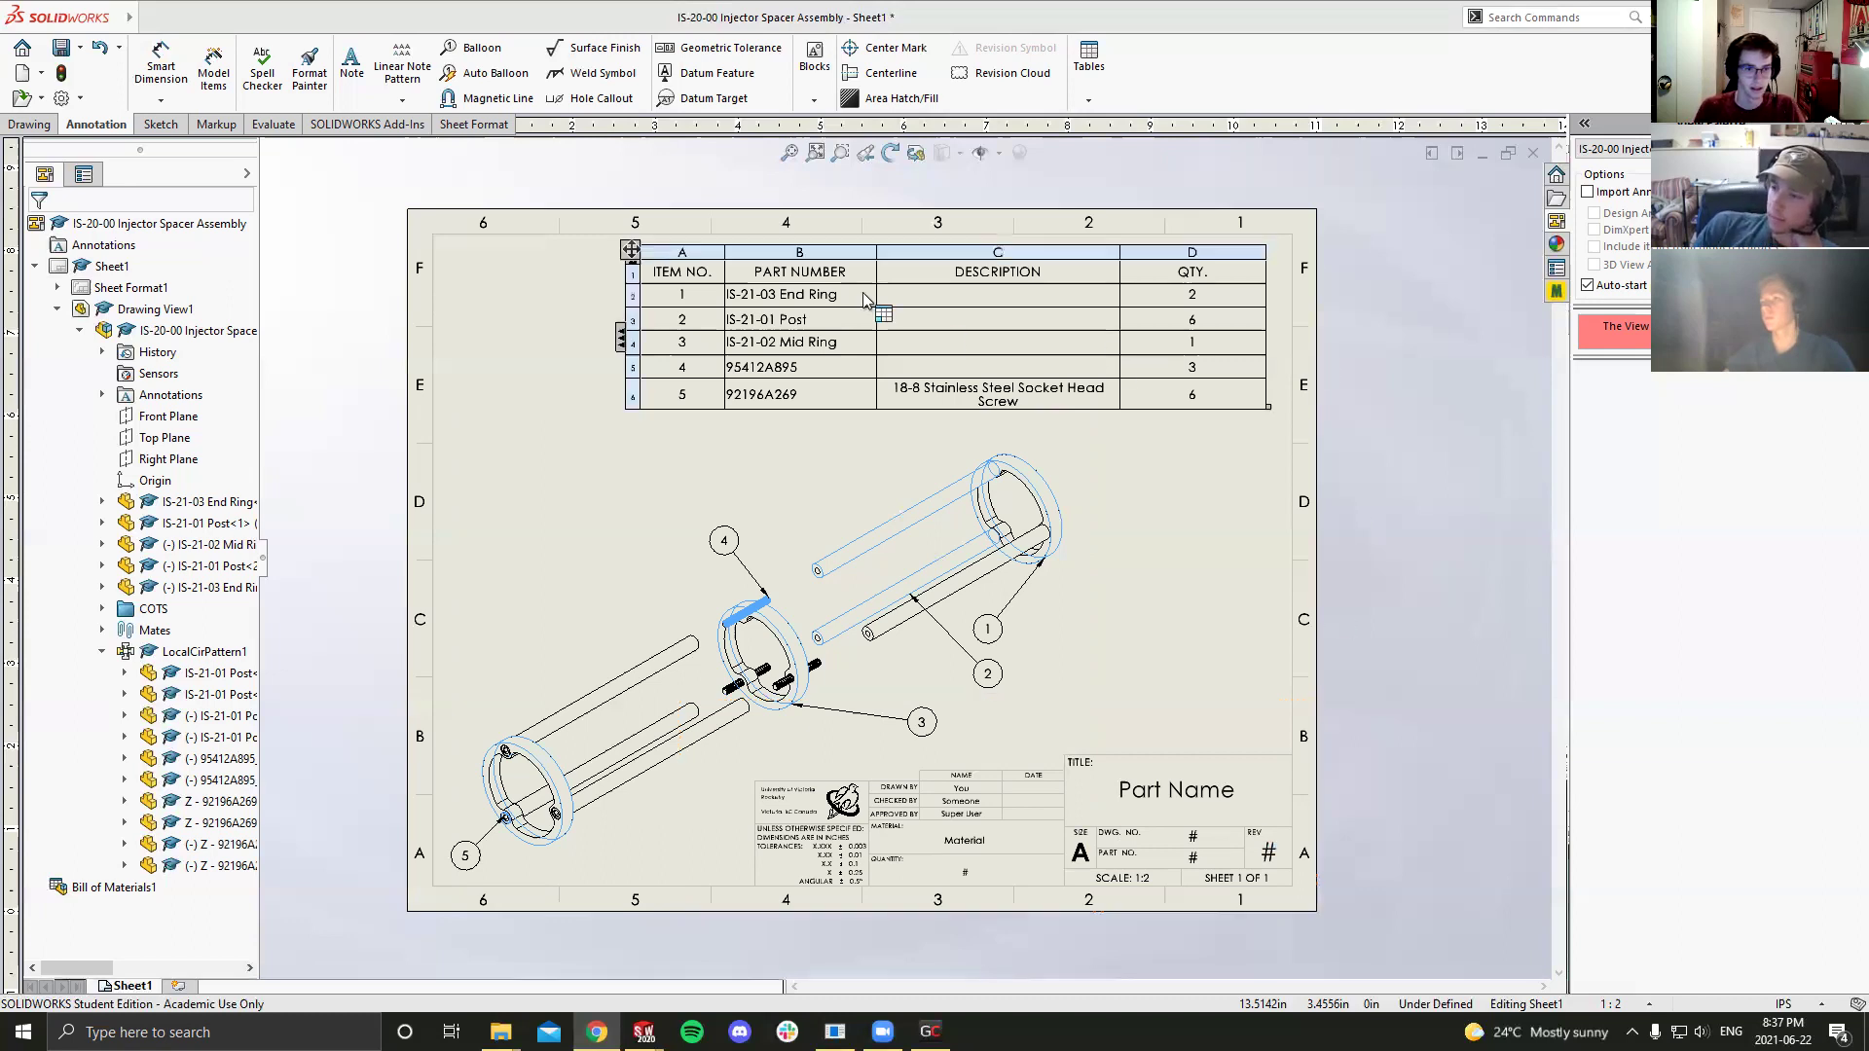
{"action": "left_click", "coordinate": [1160, 594]}
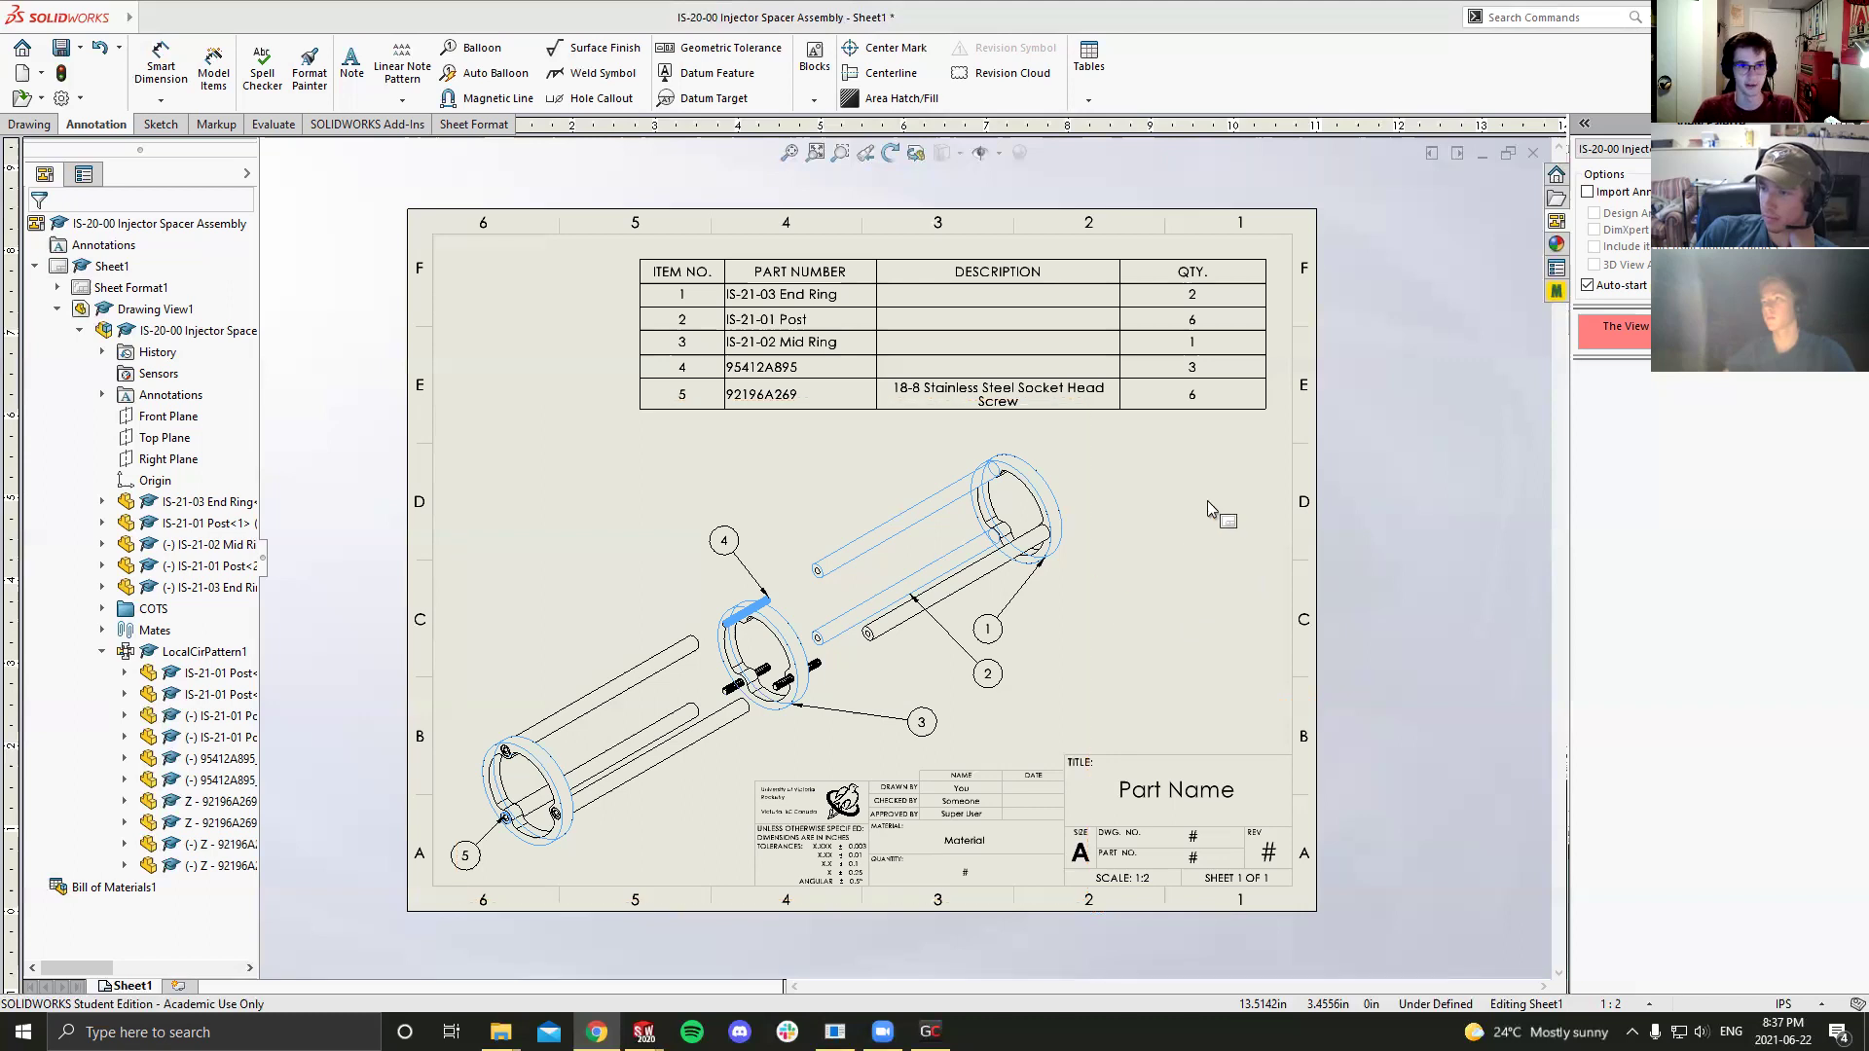
Step: Save the drawing and its assembly as 'IS-20-00 Injector Spacer Assembly', rebuilding before saving
{"action": "key", "text": "ctrl+s"}
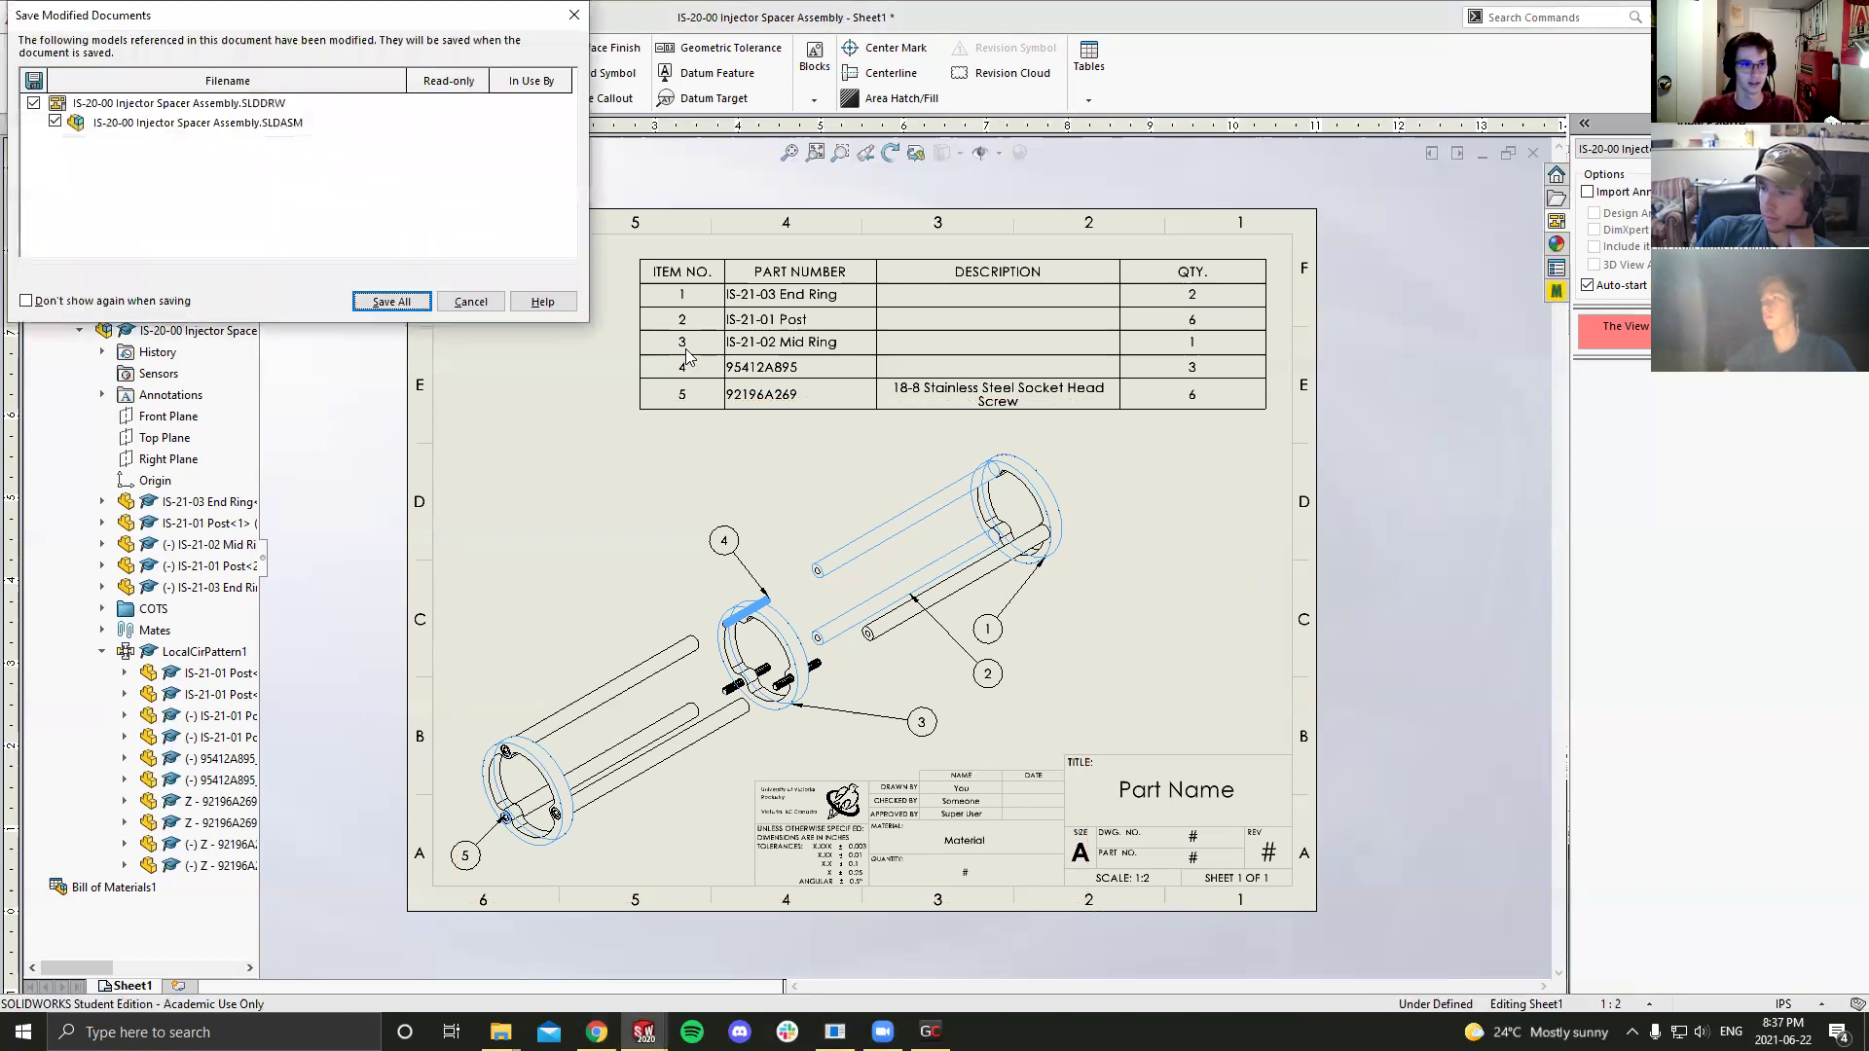
{"action": "left_click", "coordinate": [374, 300]}
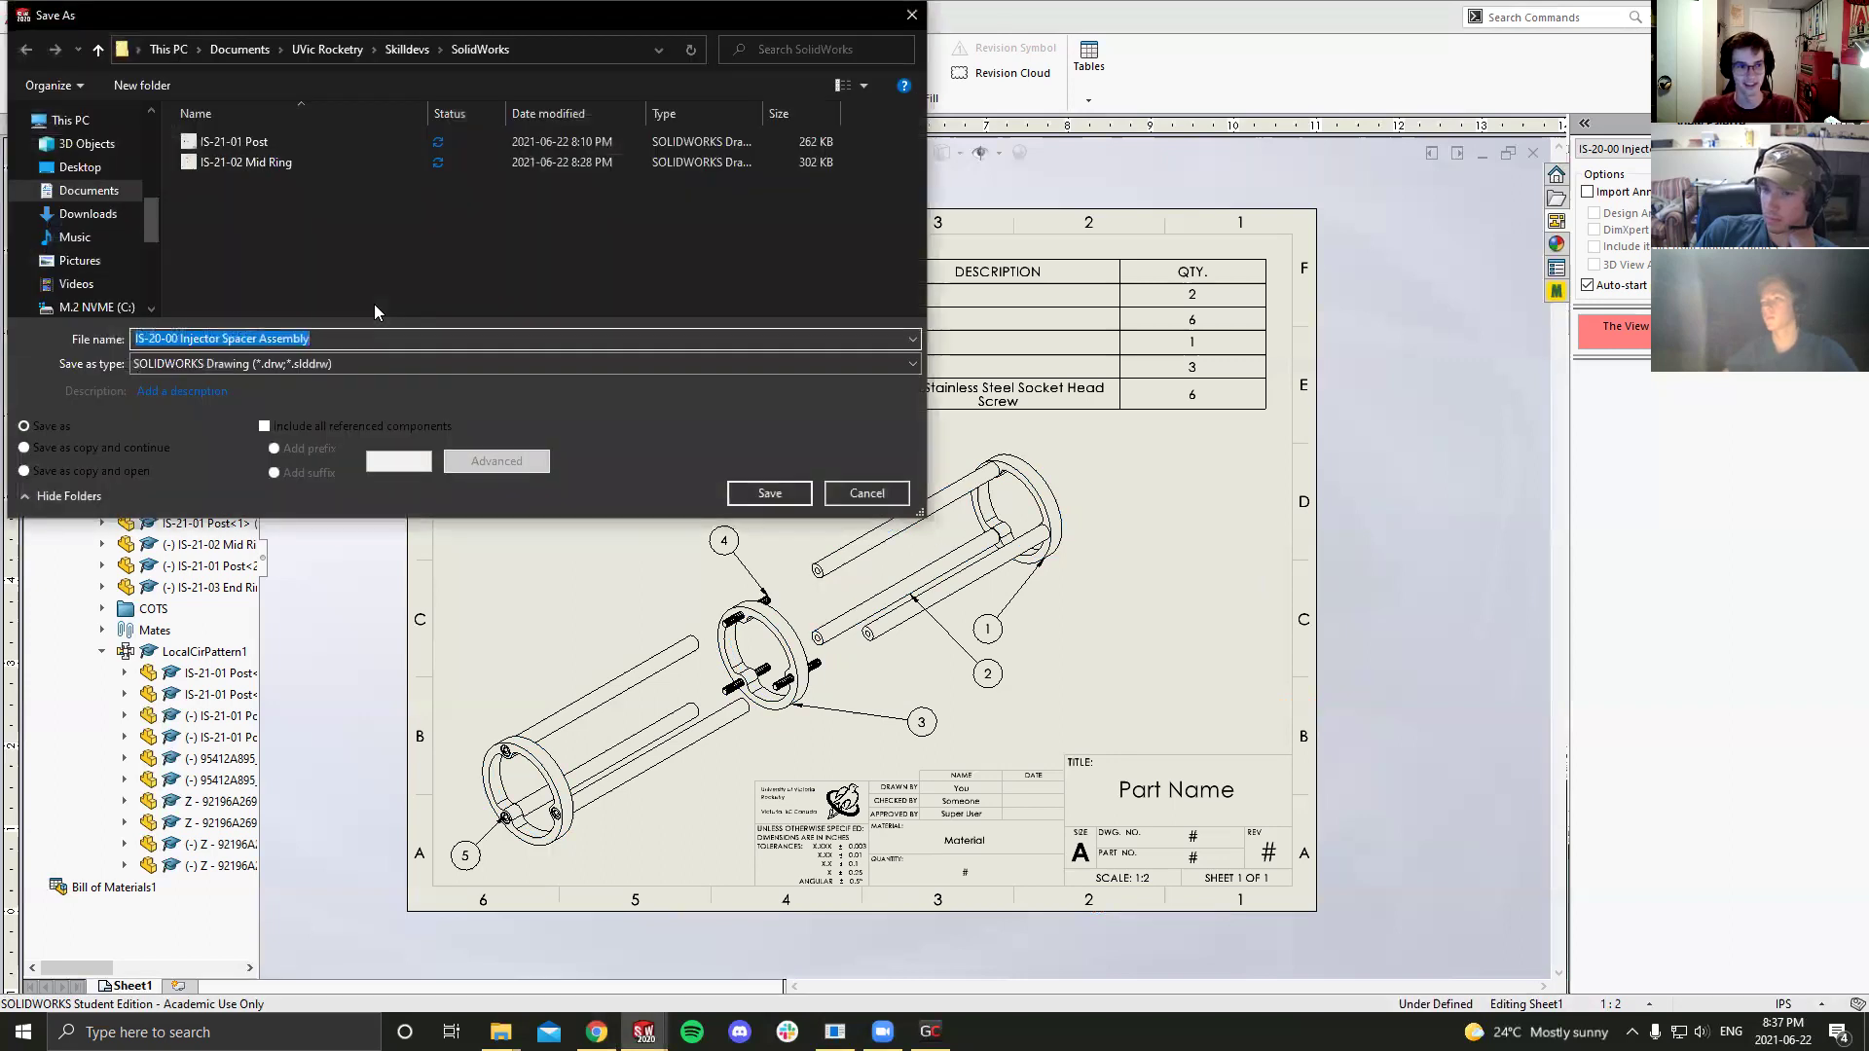
{"action": "left_click", "coordinate": [752, 494]}
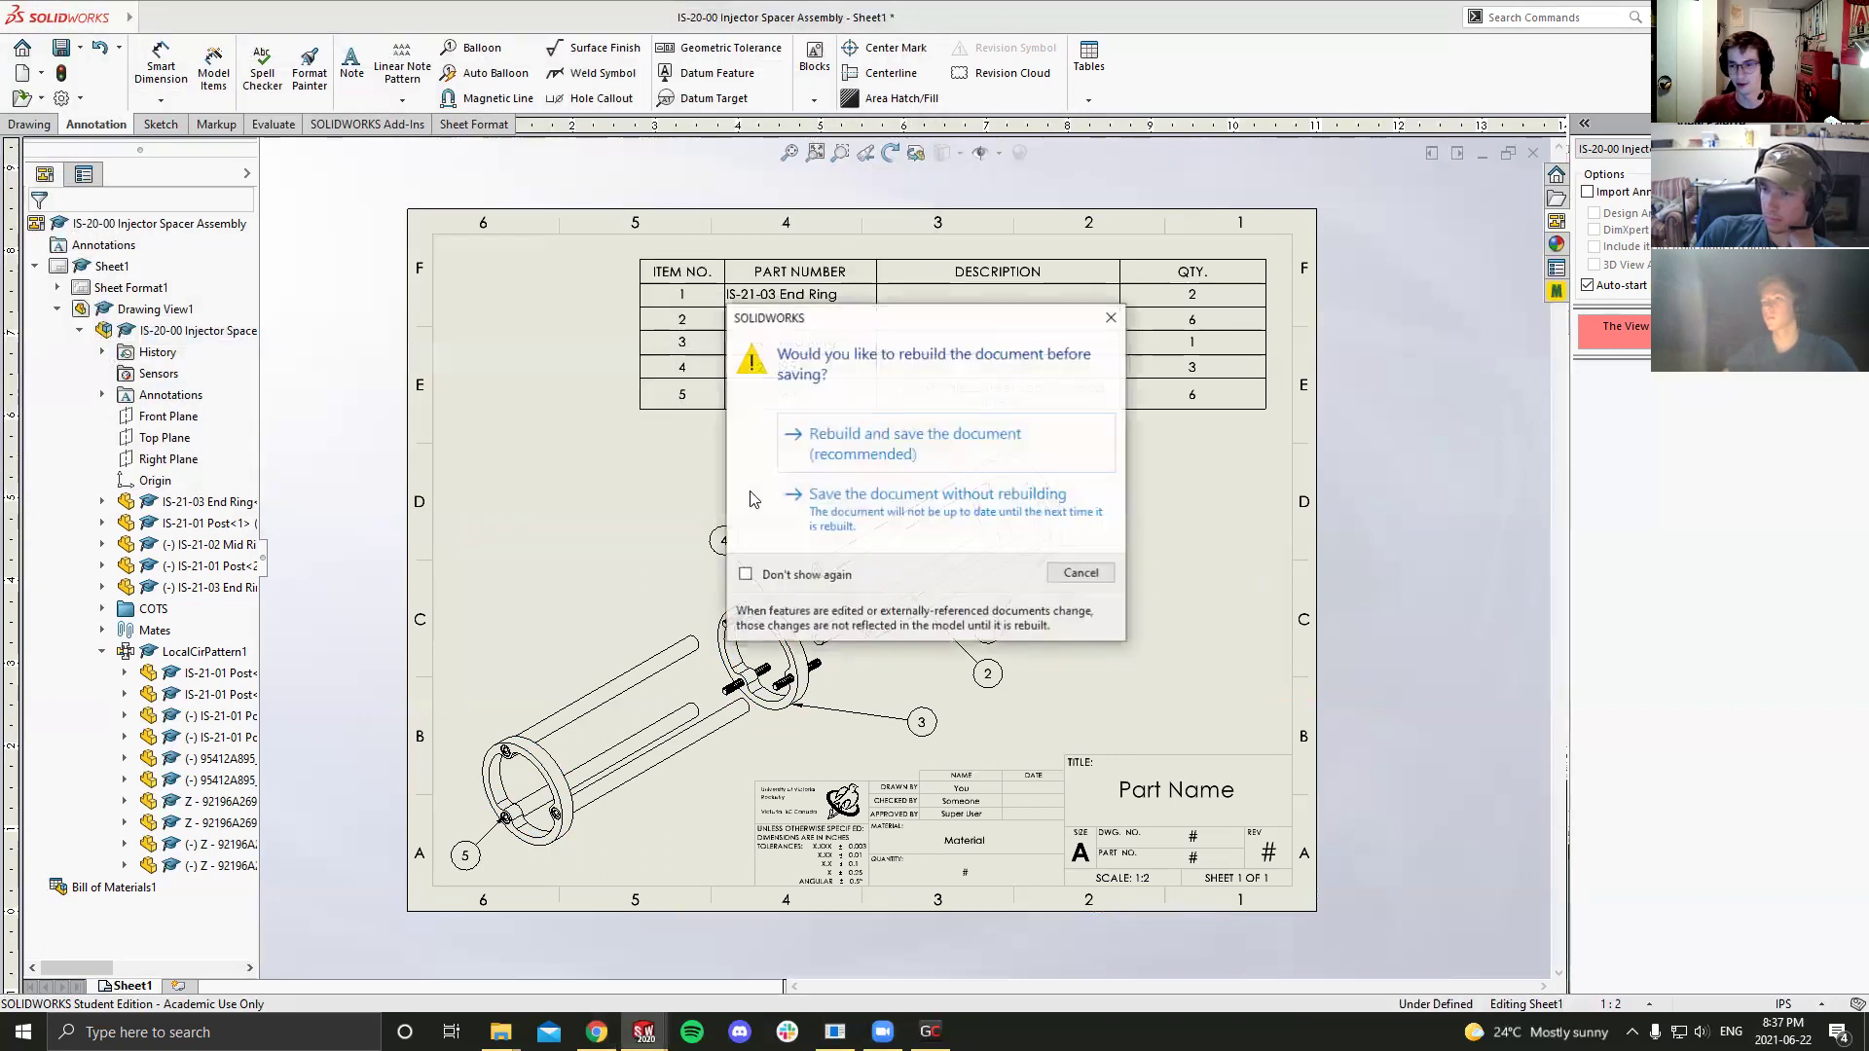
{"action": "left_click", "coordinate": [836, 453]}
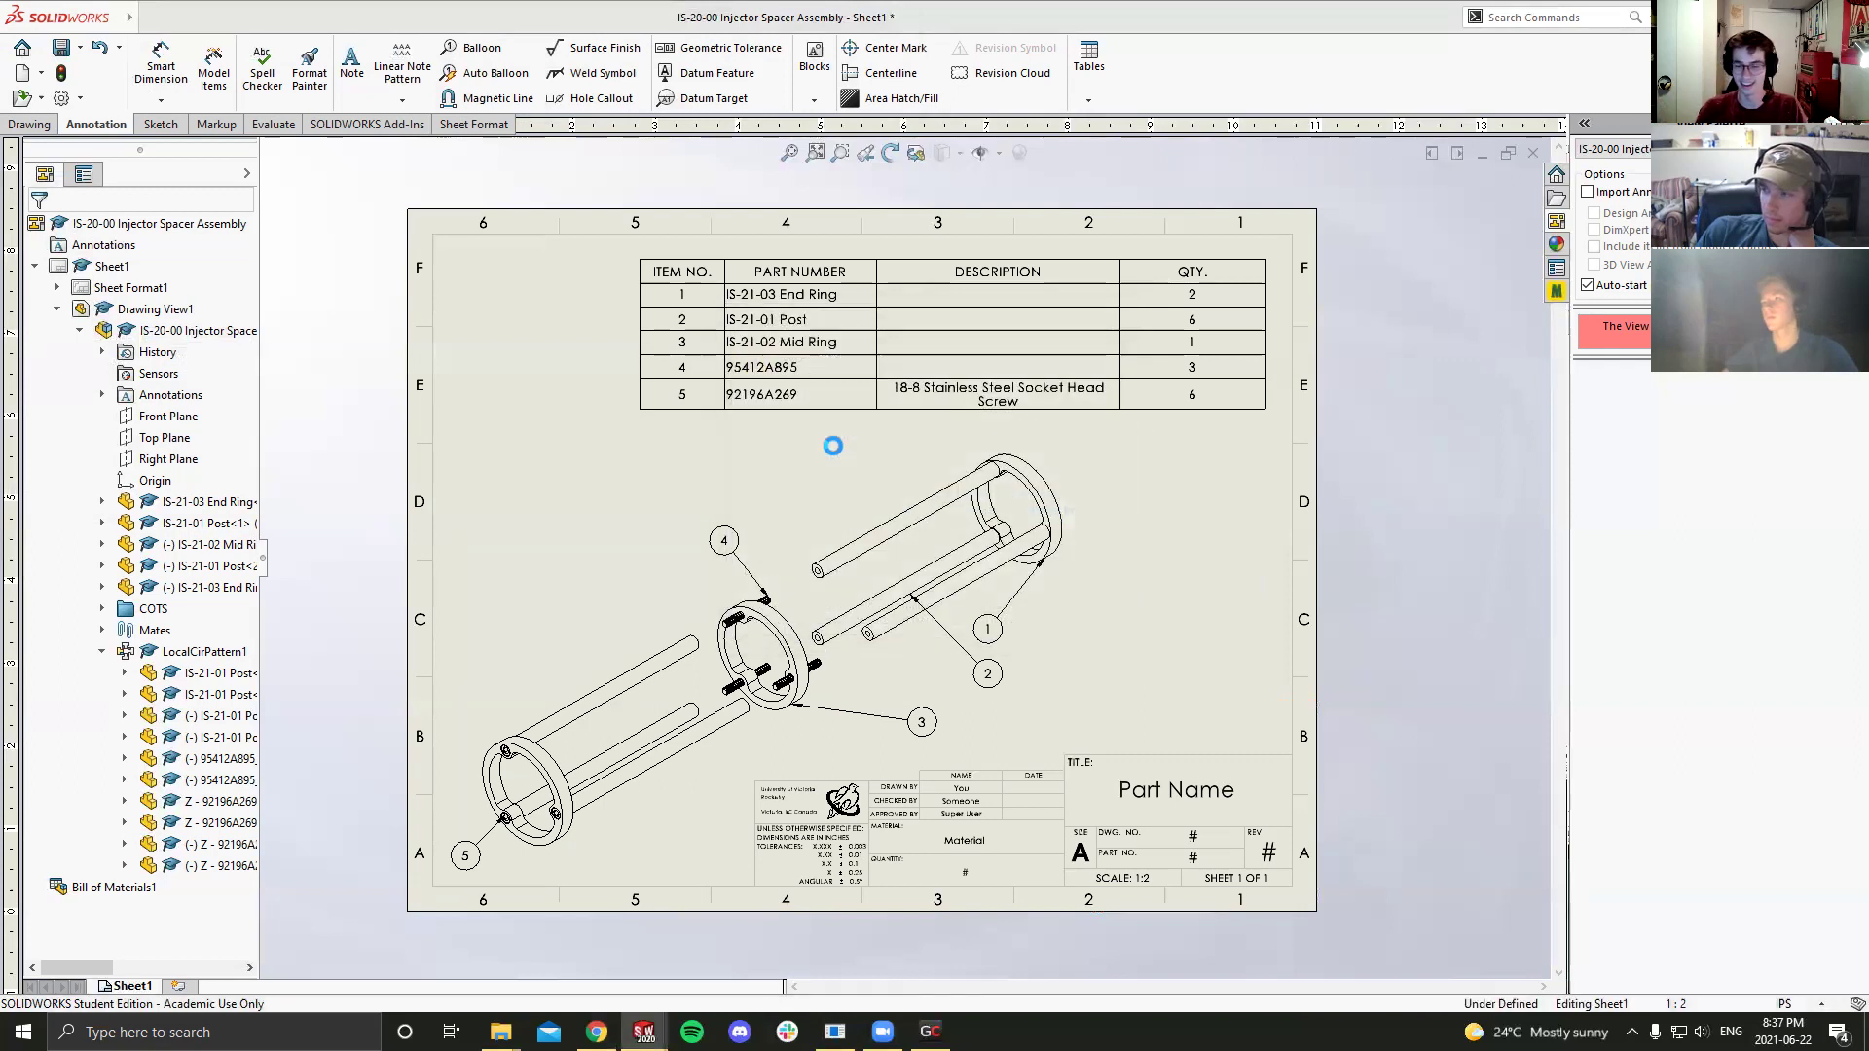